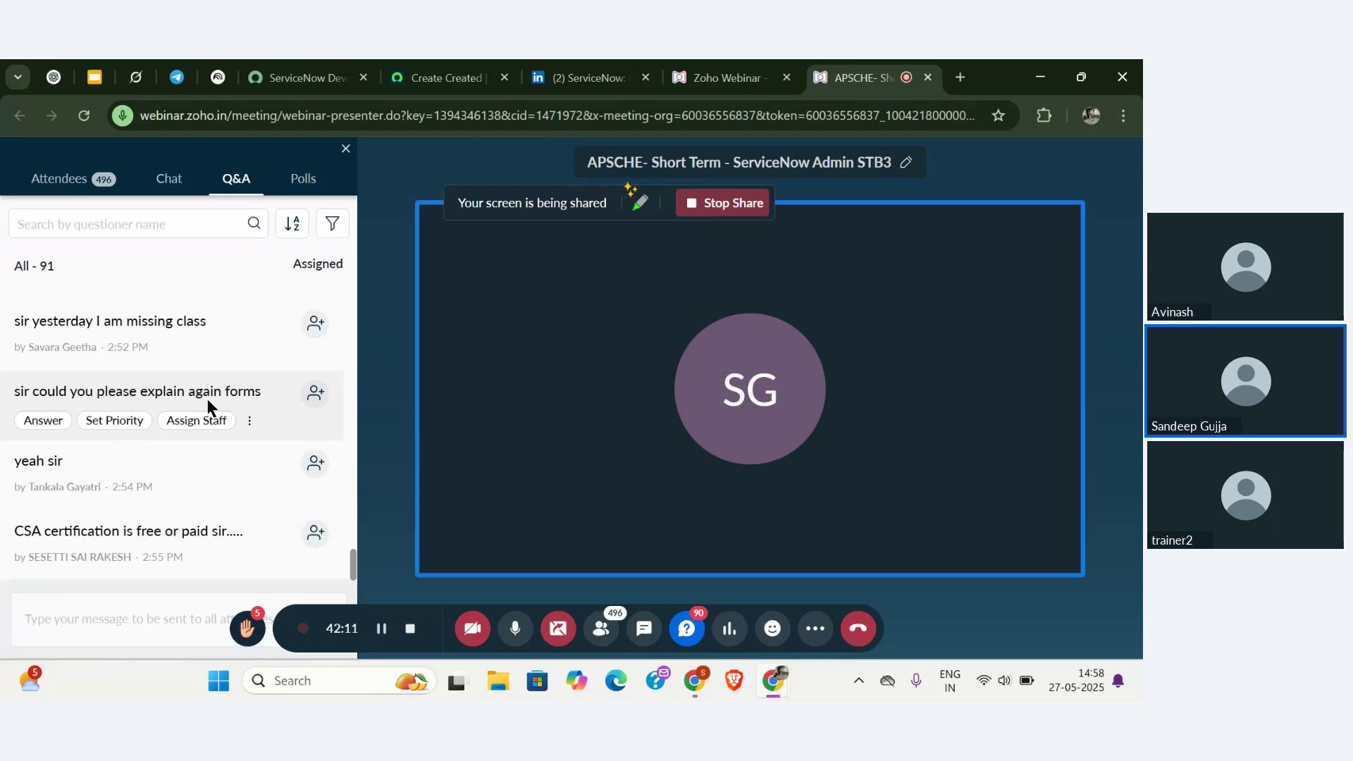
- Read the latest attendee questions in the webinar Q&A and view the Data dictionary tables slide
scroll(207, 399, "up", 1)
scroll(207, 399, "down", 1)
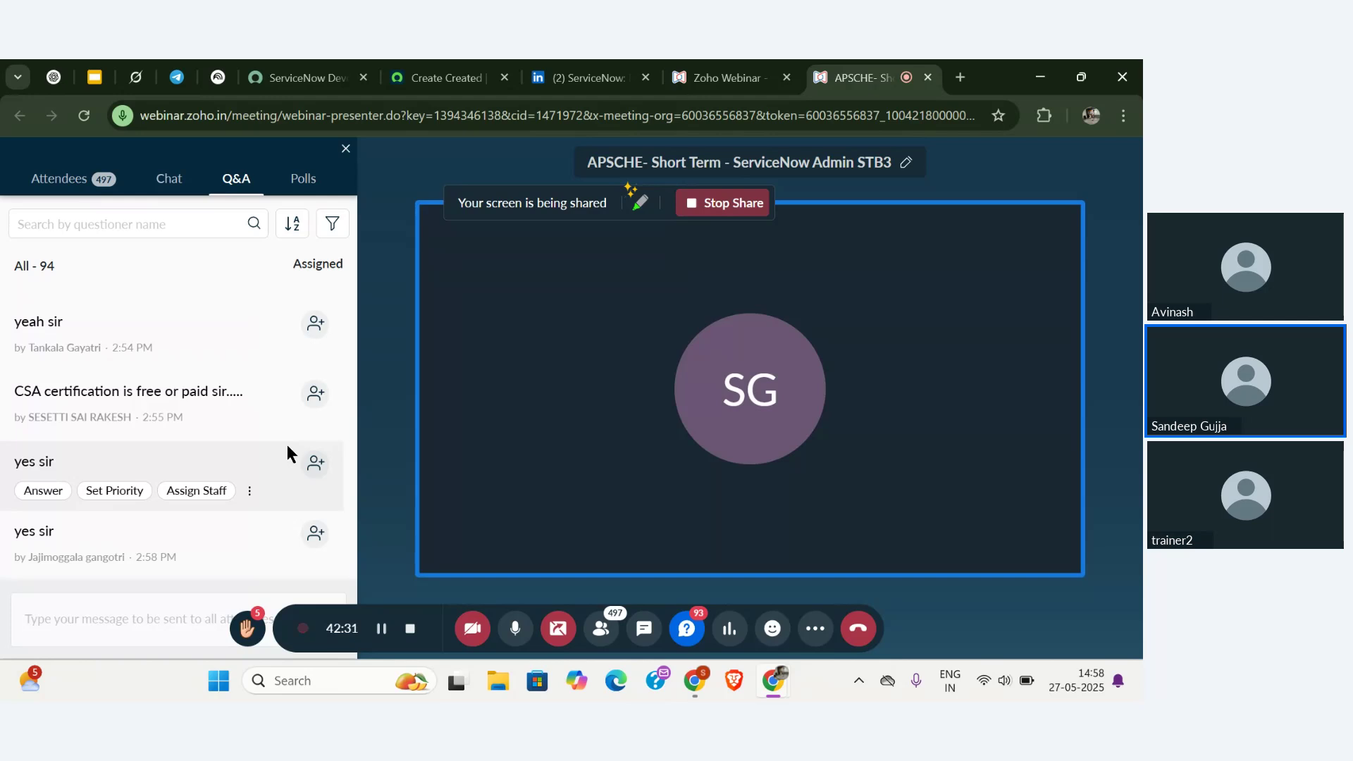
scroll(286, 445, "down", 1)
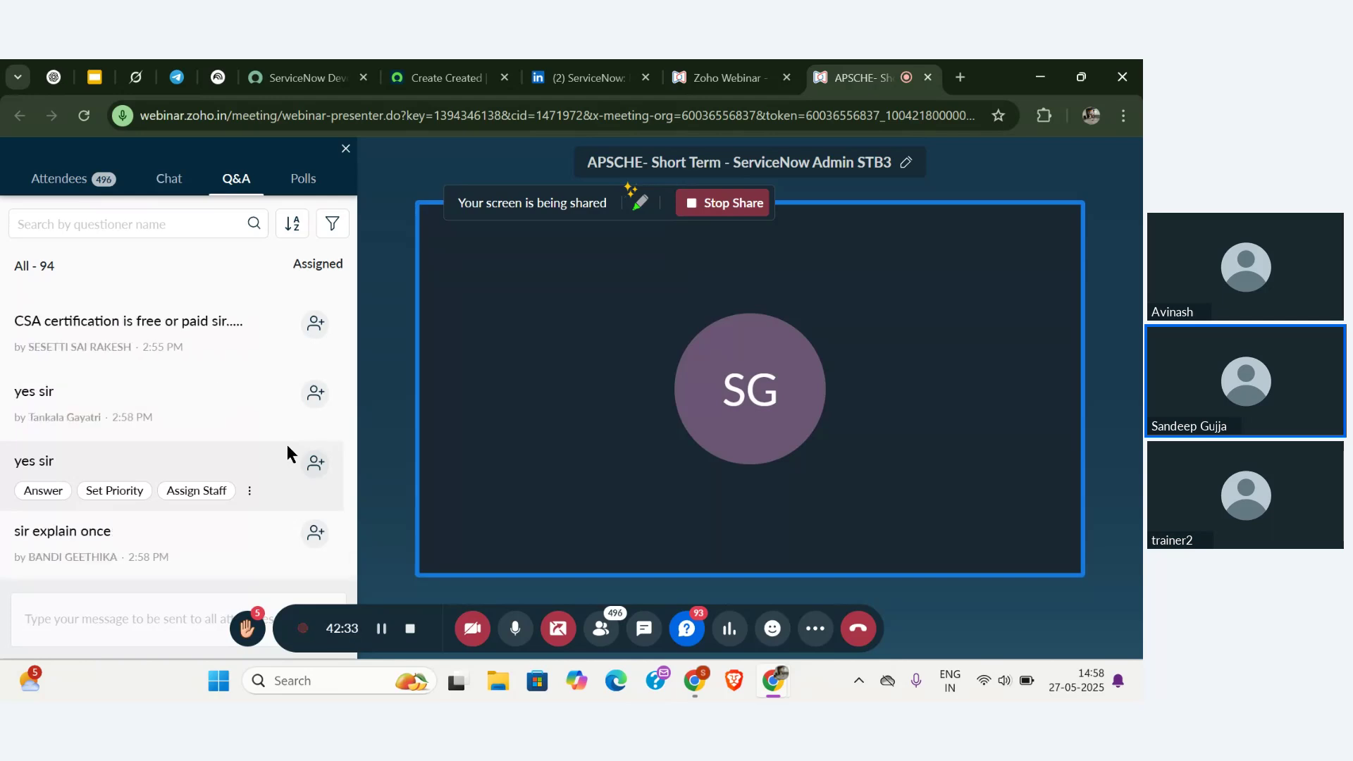
key("alt+Tab")
key("alt+Tab")
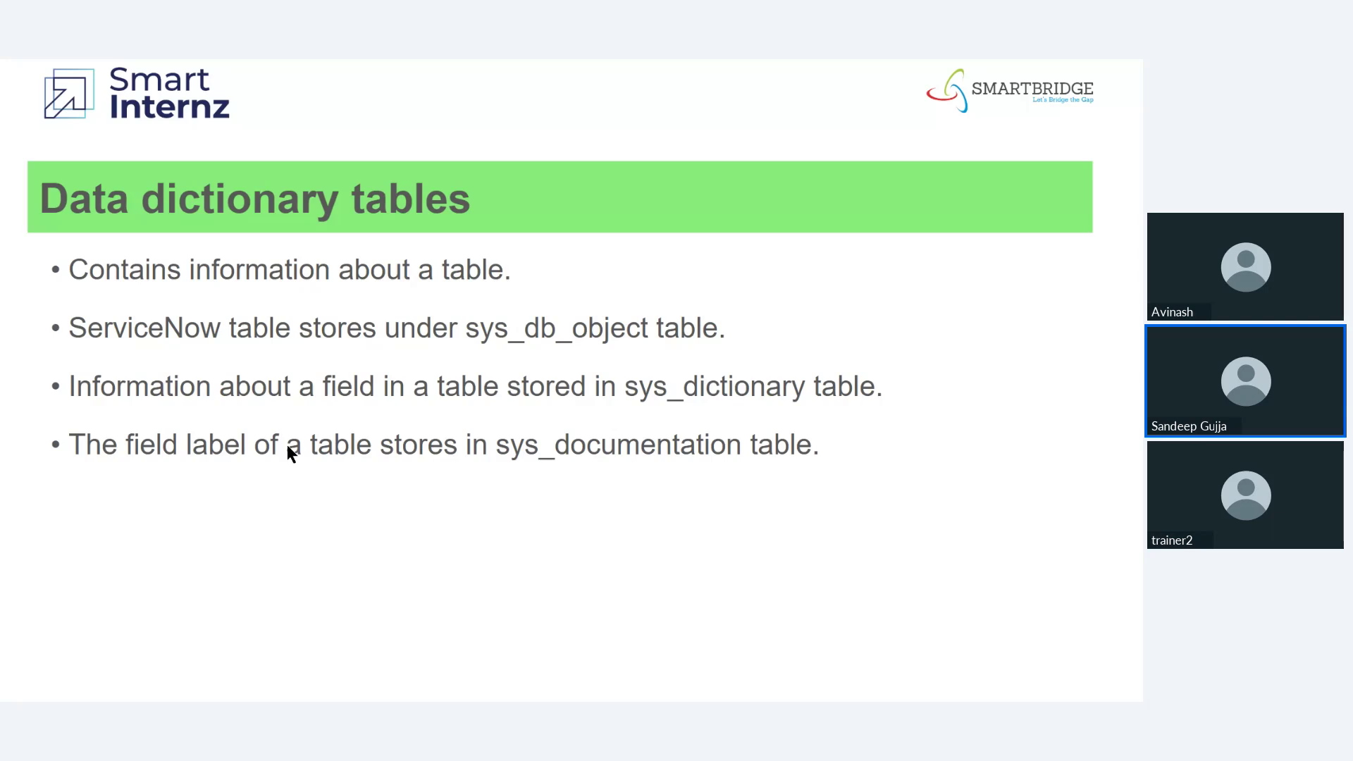
key("alt+Tab")
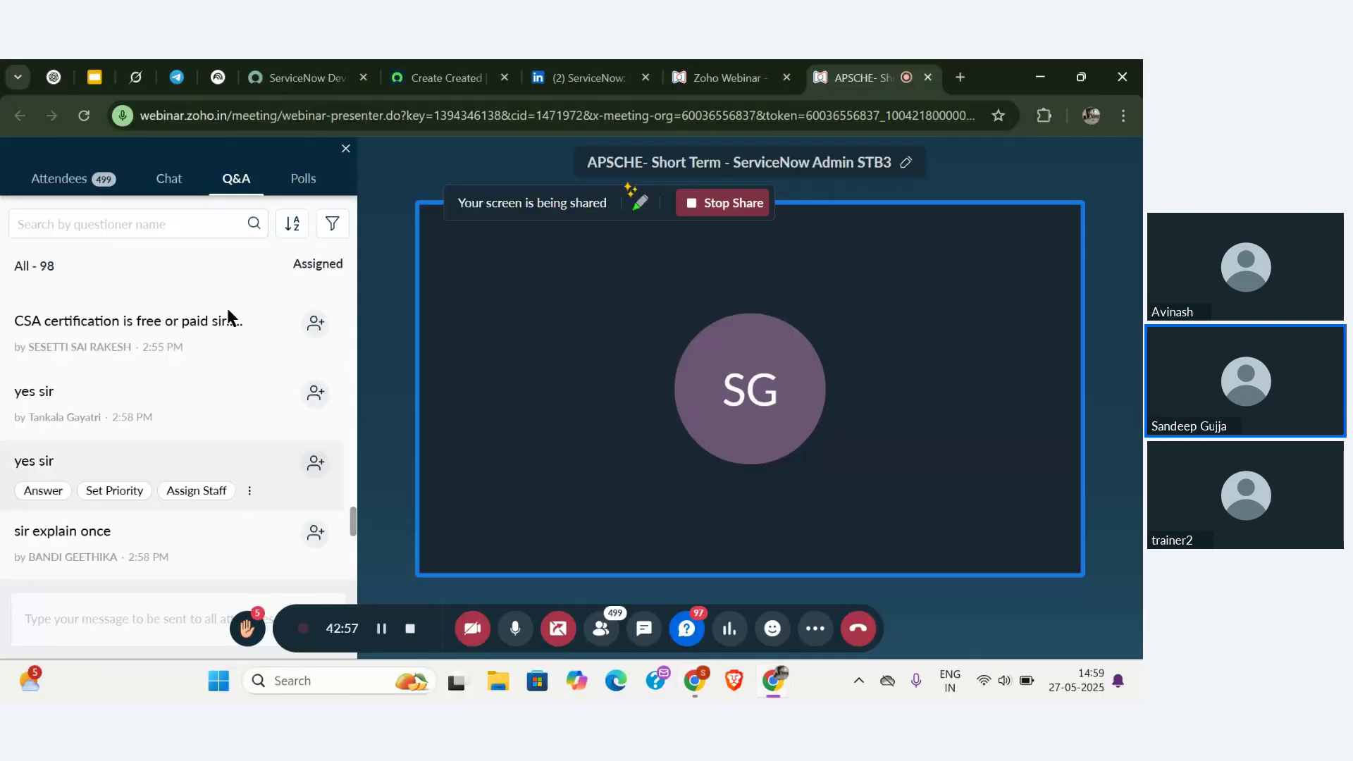
- Switch to the ServiceNow instance and leave the unsaved Student record for the home page, discarding its changes
left_click(444, 77)
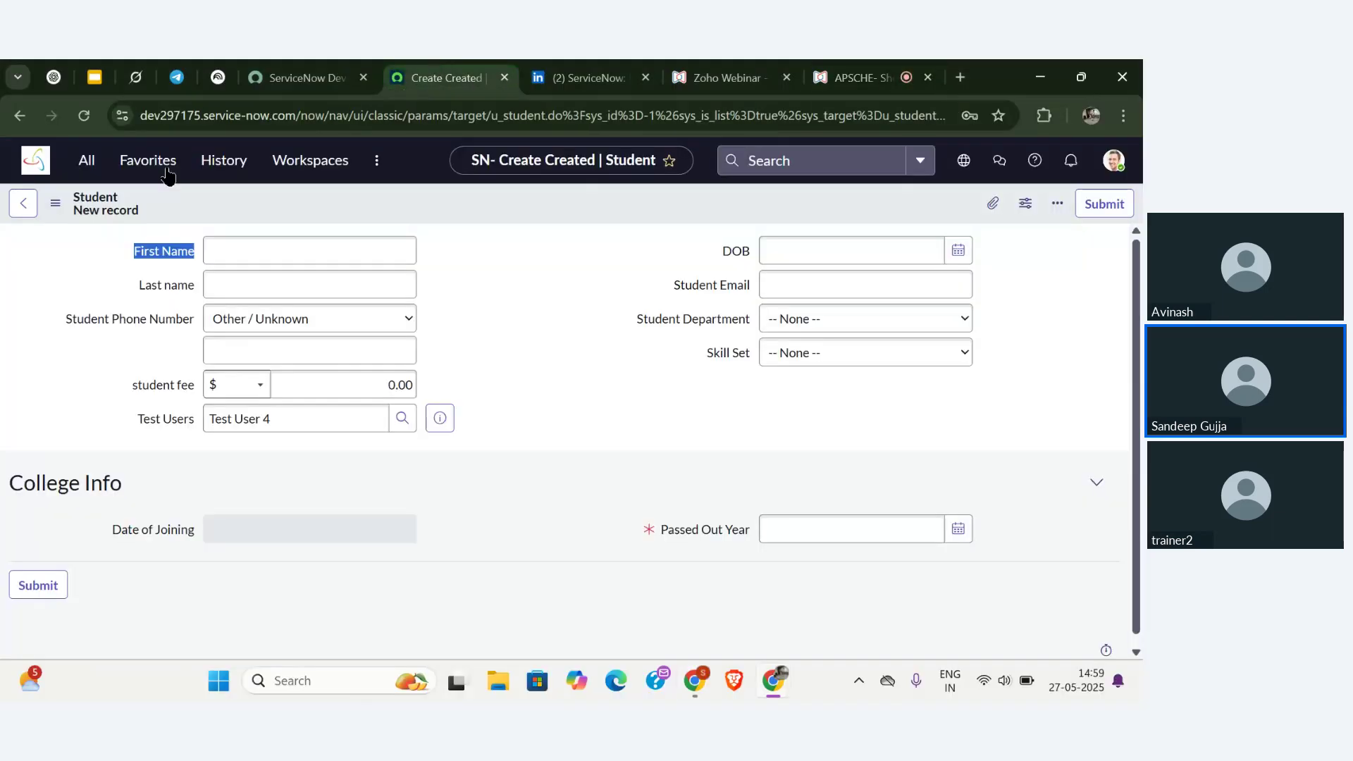
left_click(86, 161)
left_click(39, 164)
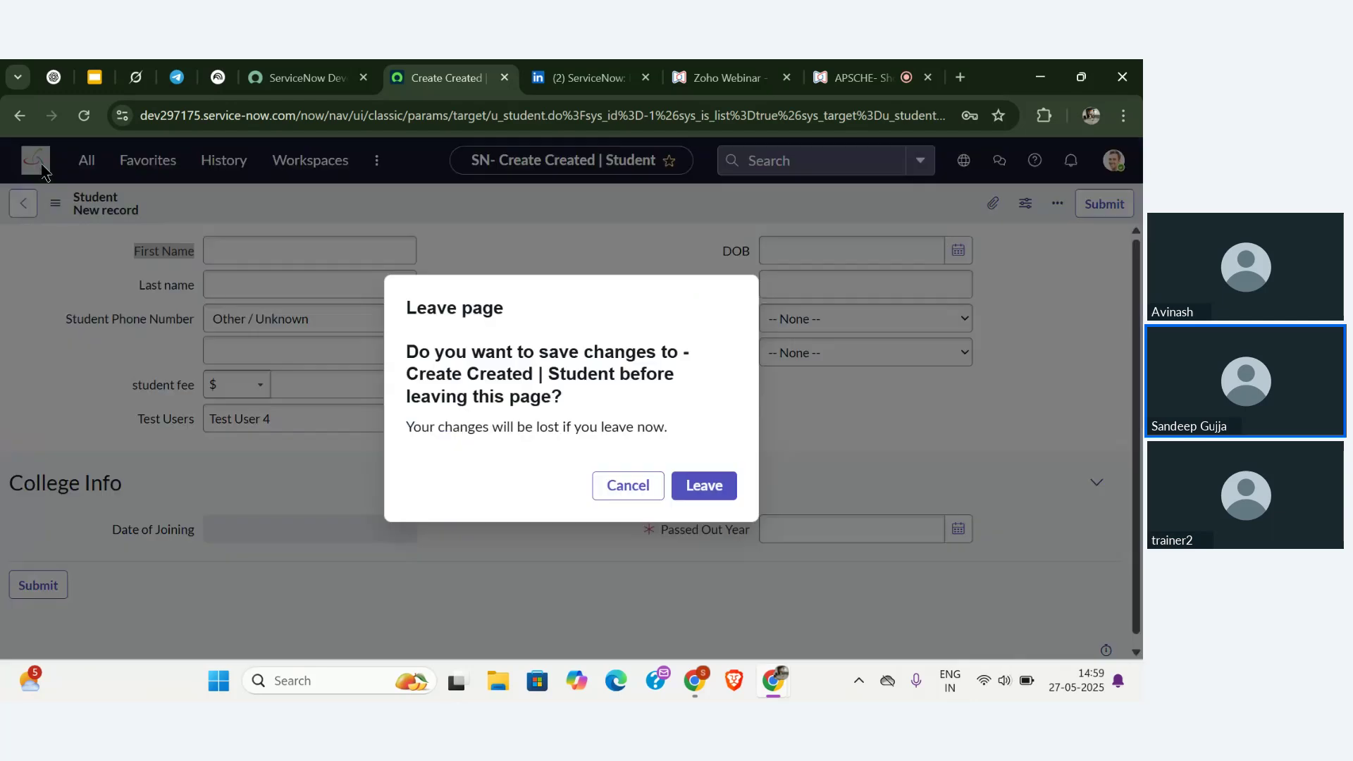
left_click(628, 486)
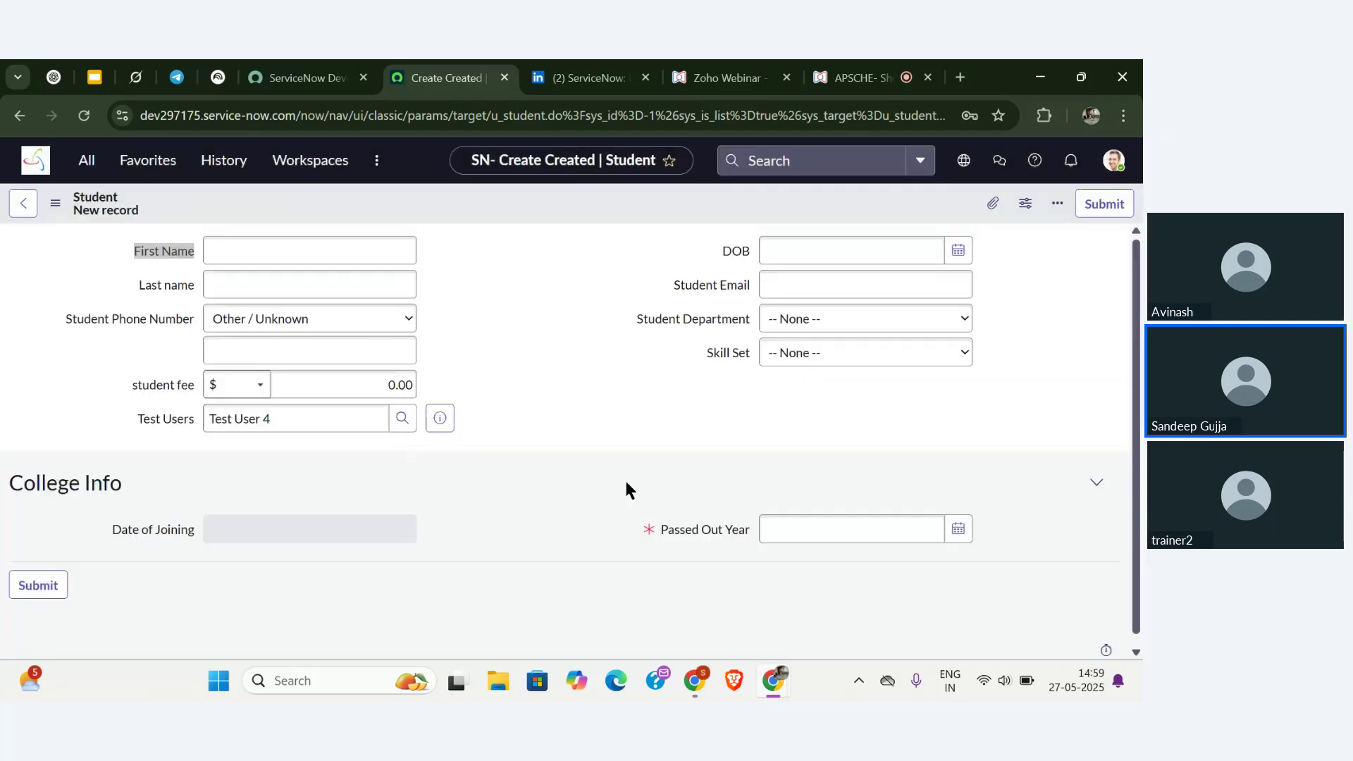
left_click(38, 166)
left_click(702, 484)
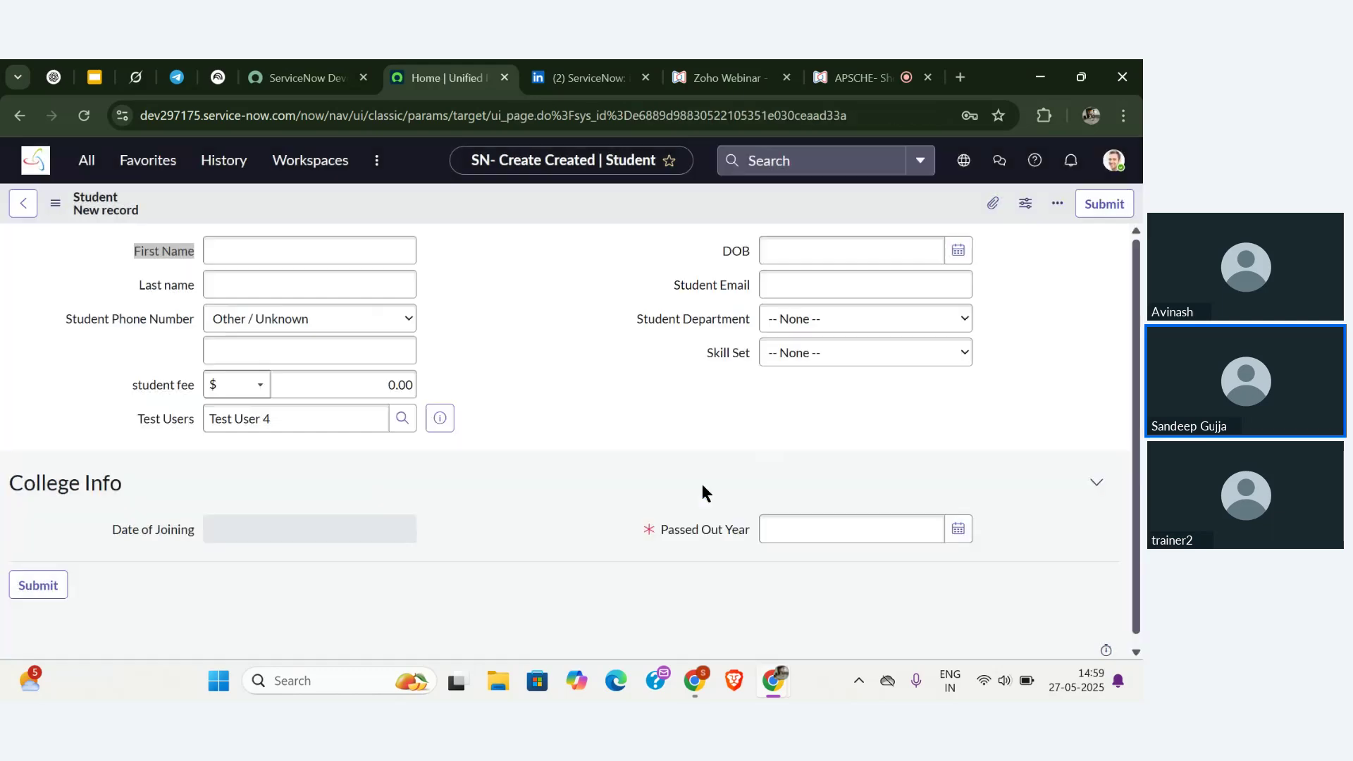
- Filter the application navigator for "tables" and open the Tables list under System Definition
left_click(97, 168)
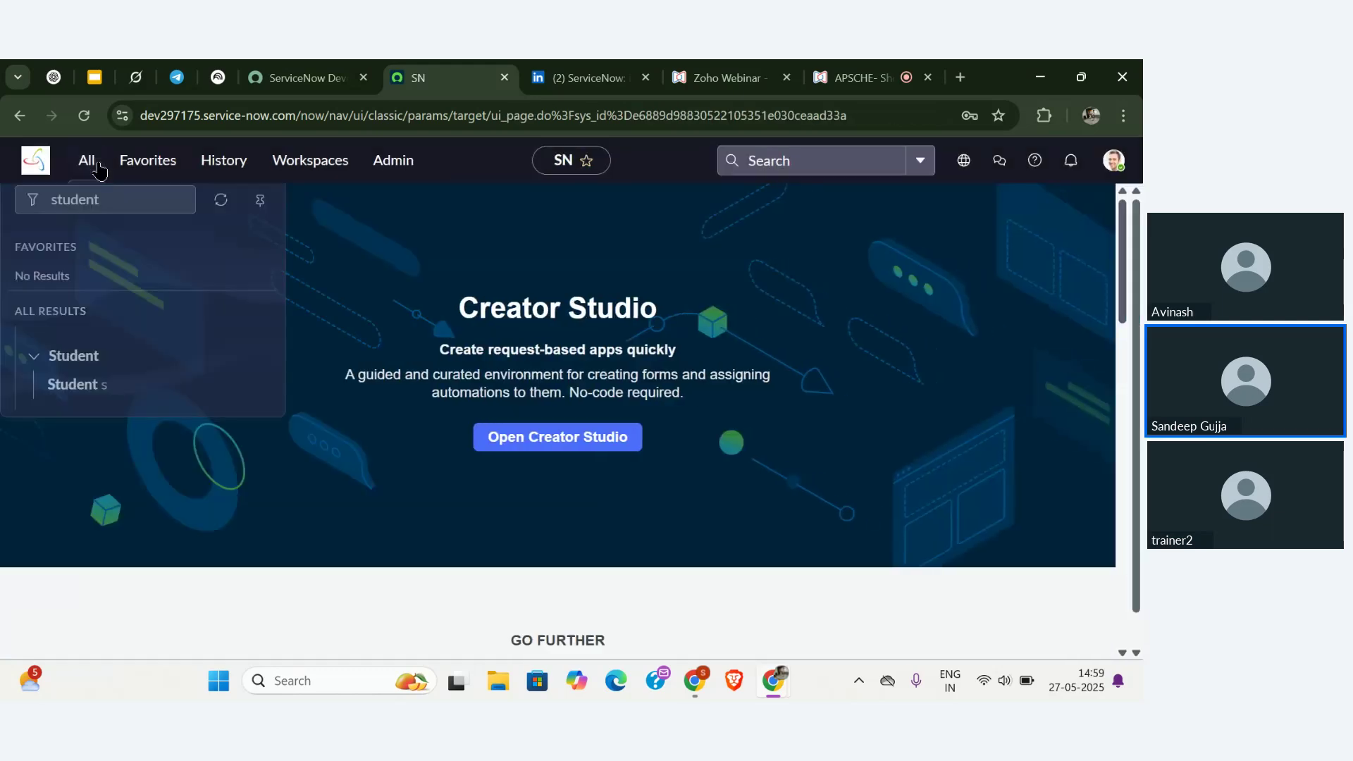
double_click(127, 202)
key("BackSpace")
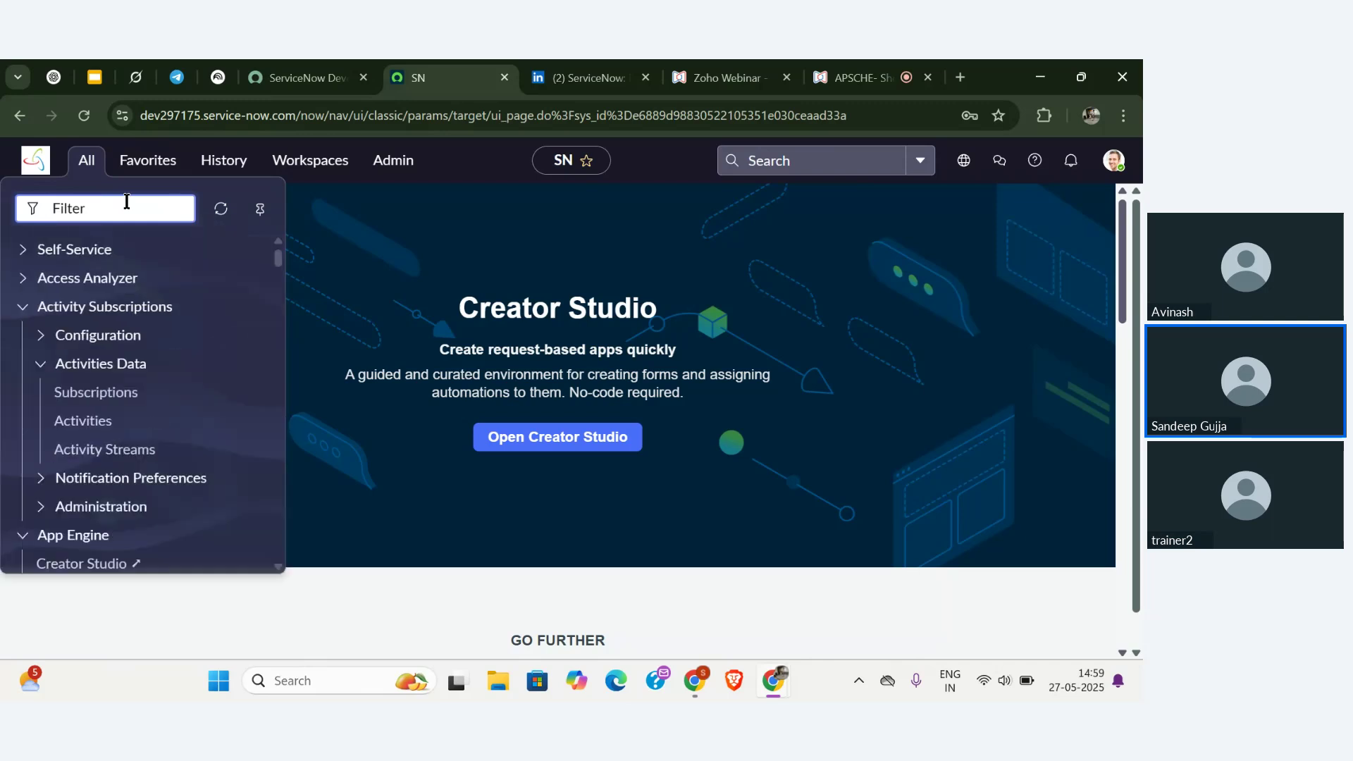
type("tables")
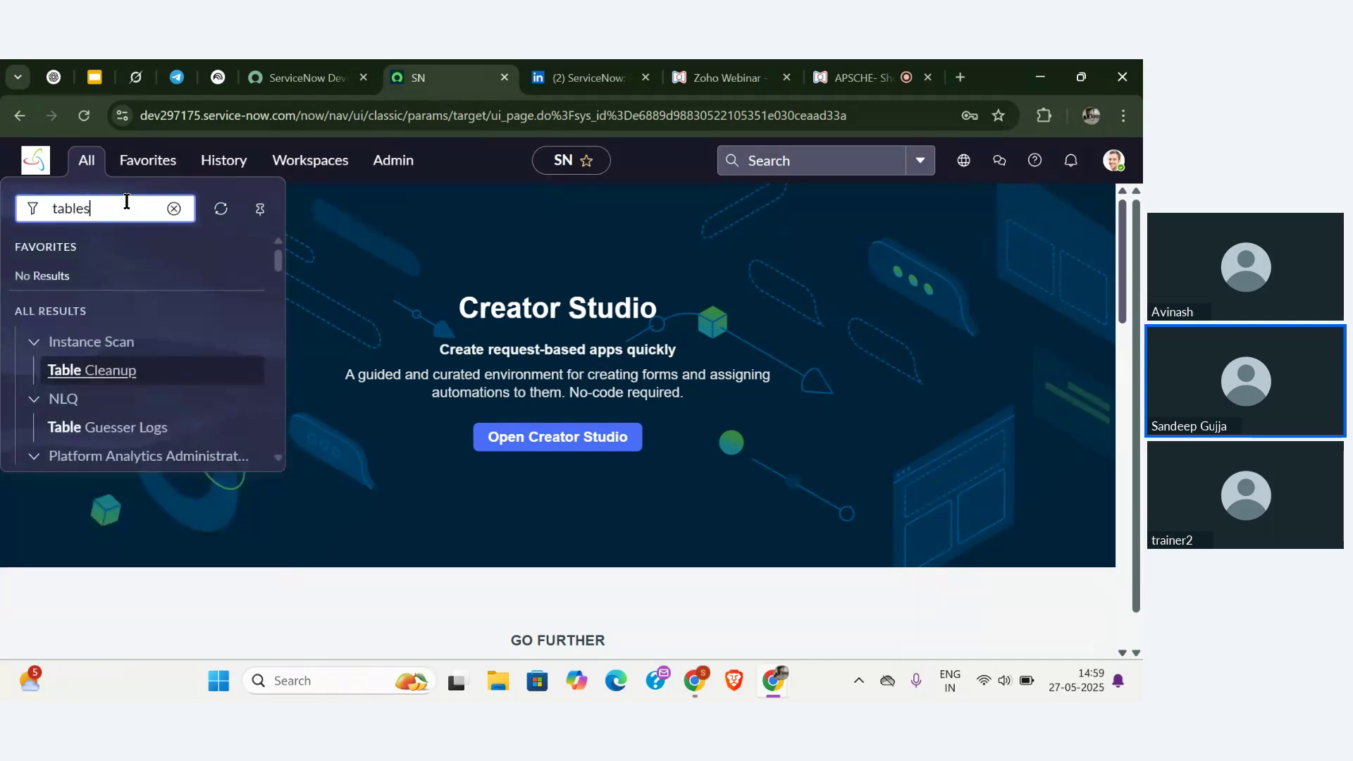
scroll(136, 374, "down", 5)
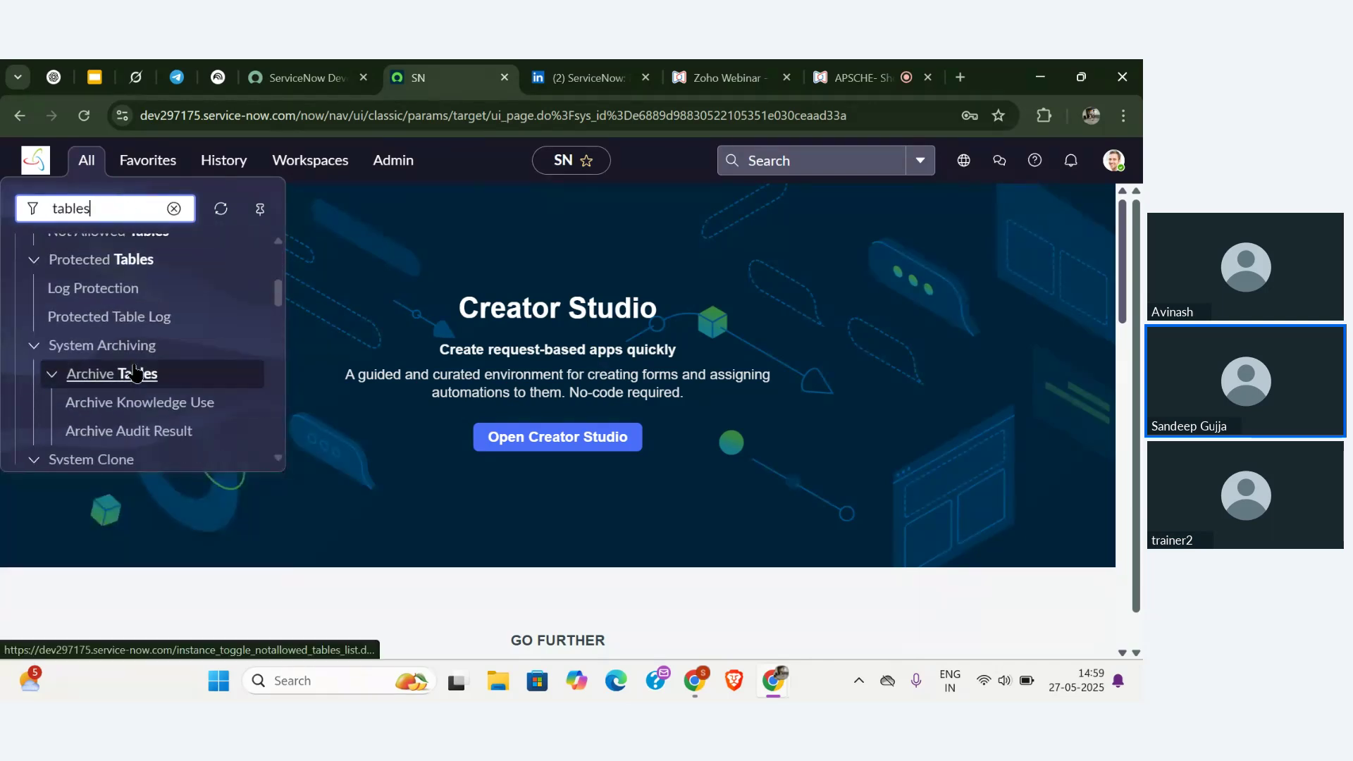
scroll(141, 372, "down", 3)
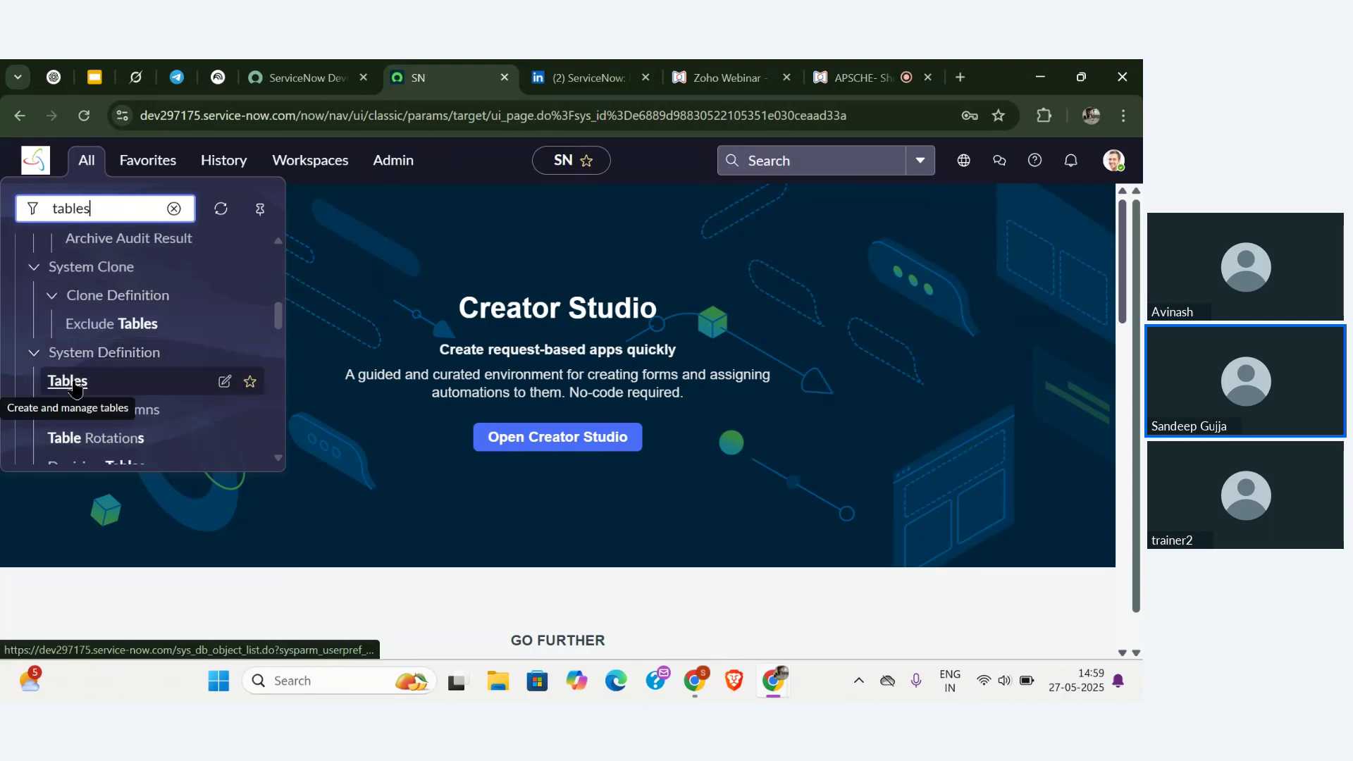
left_click(70, 383)
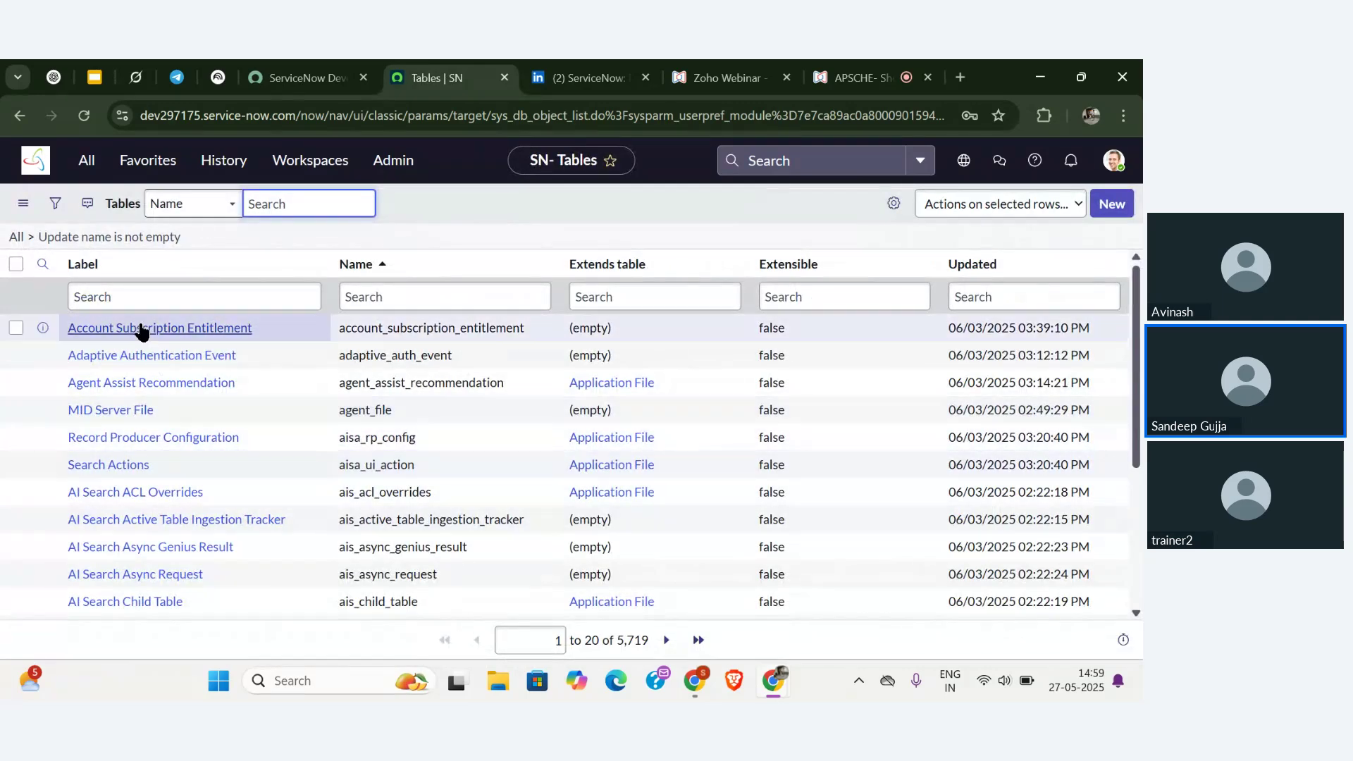
- Open the full list of tables by entering sys_db_object.list in the application navigator filter
left_click(88, 167)
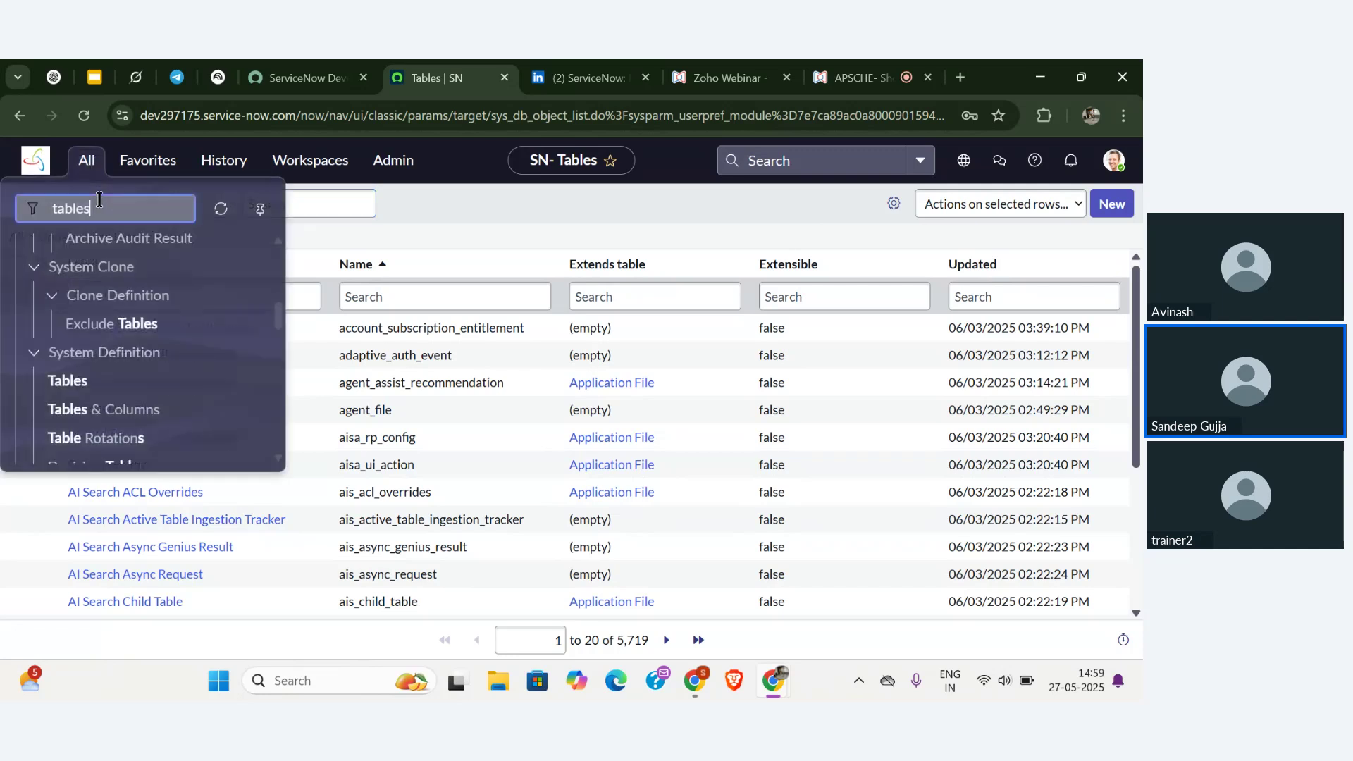
key("BackSpace")
type("sys")
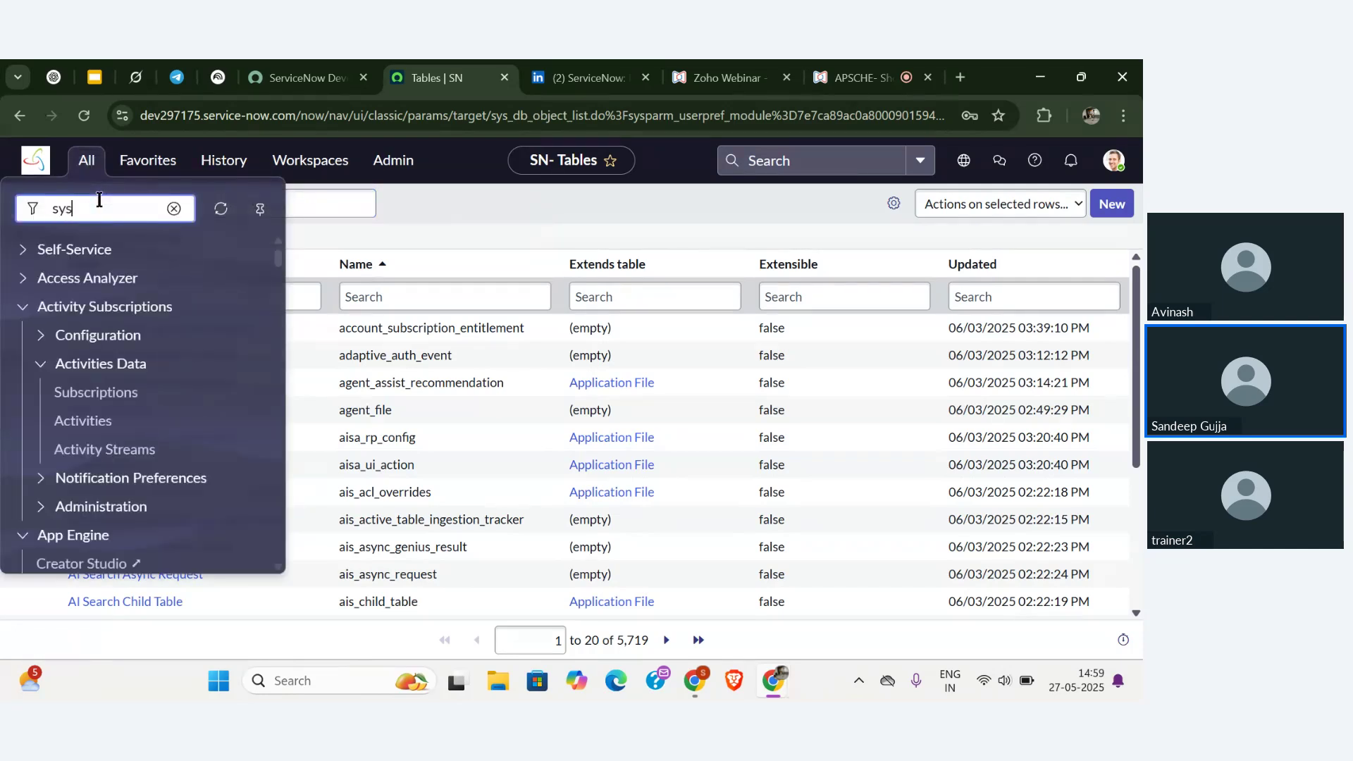
type("_d")
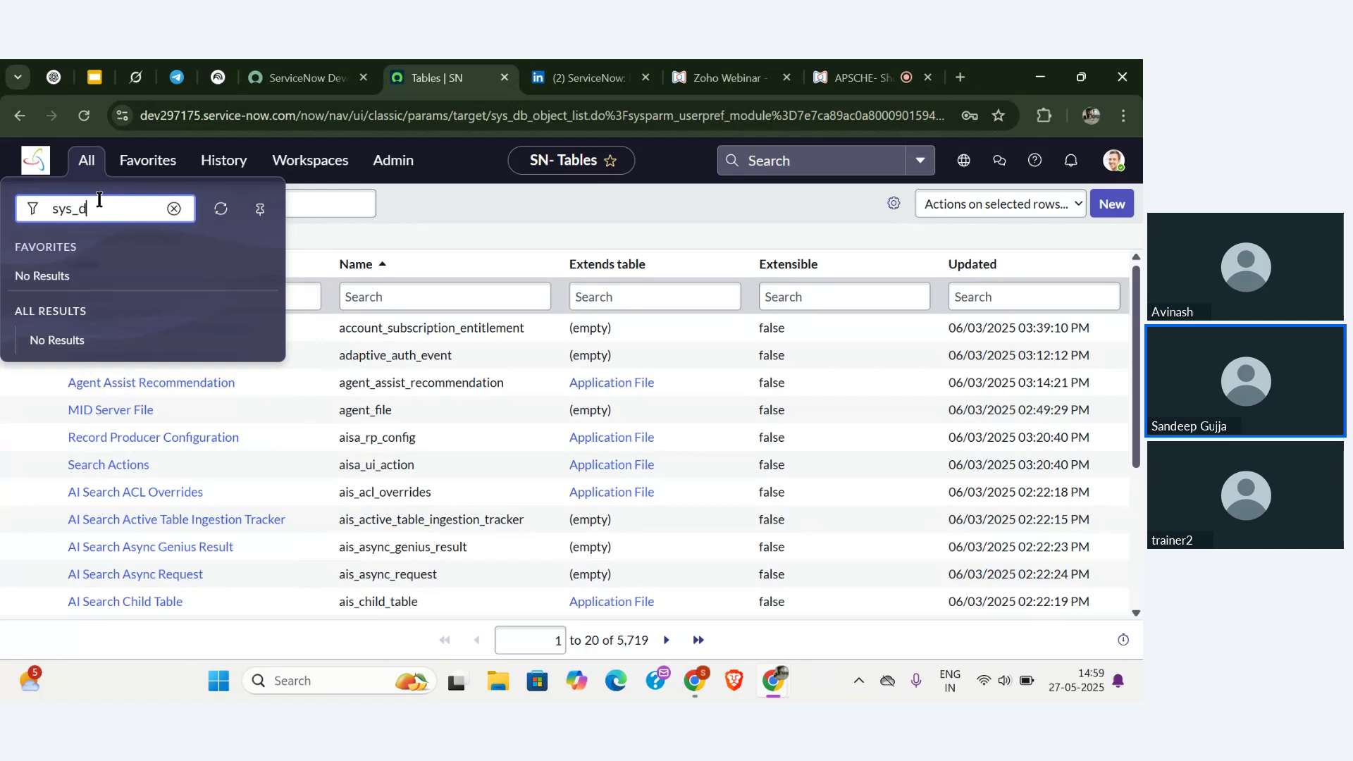
type("b_object.ls")
key("BackSpace")
type("ist")
key("Return")
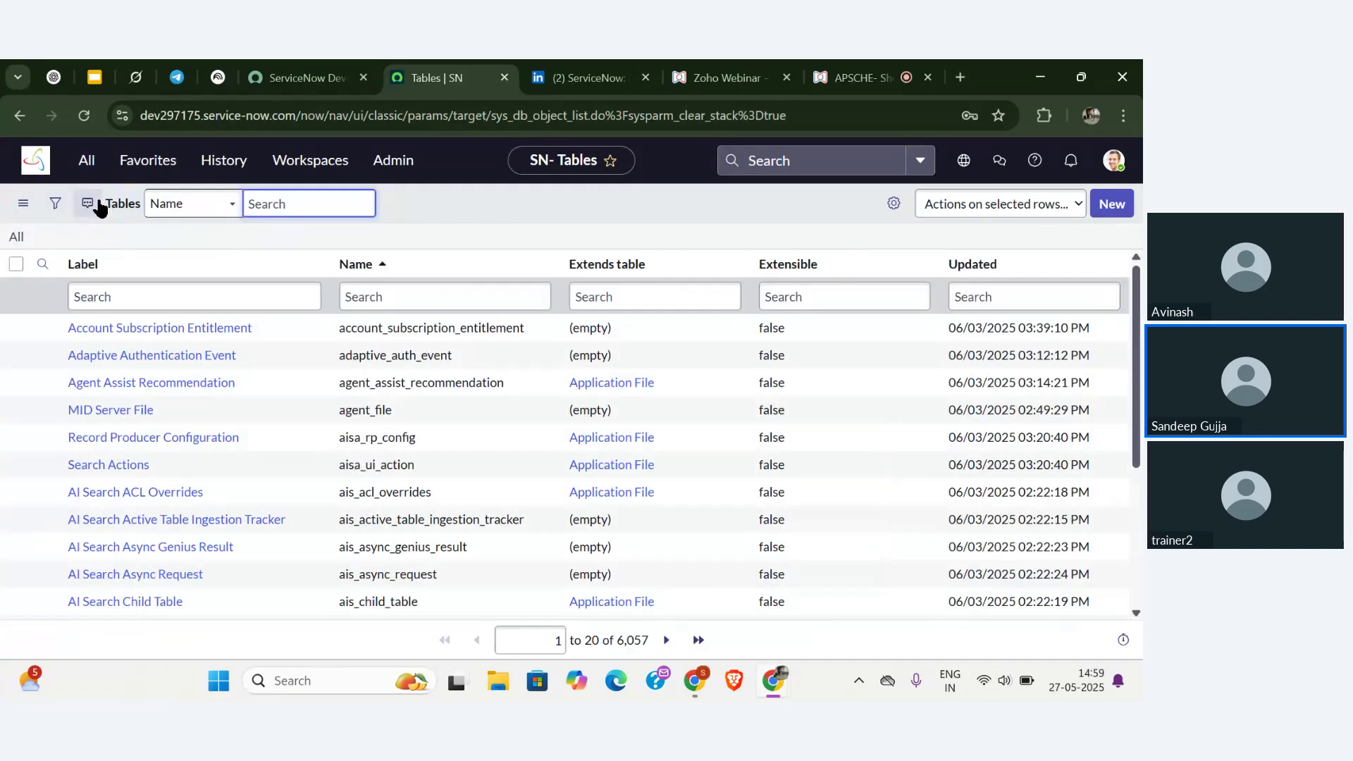
- Consult the Data dictionary tables slide and return to the ServiceNow home page
key("alt+Tab")
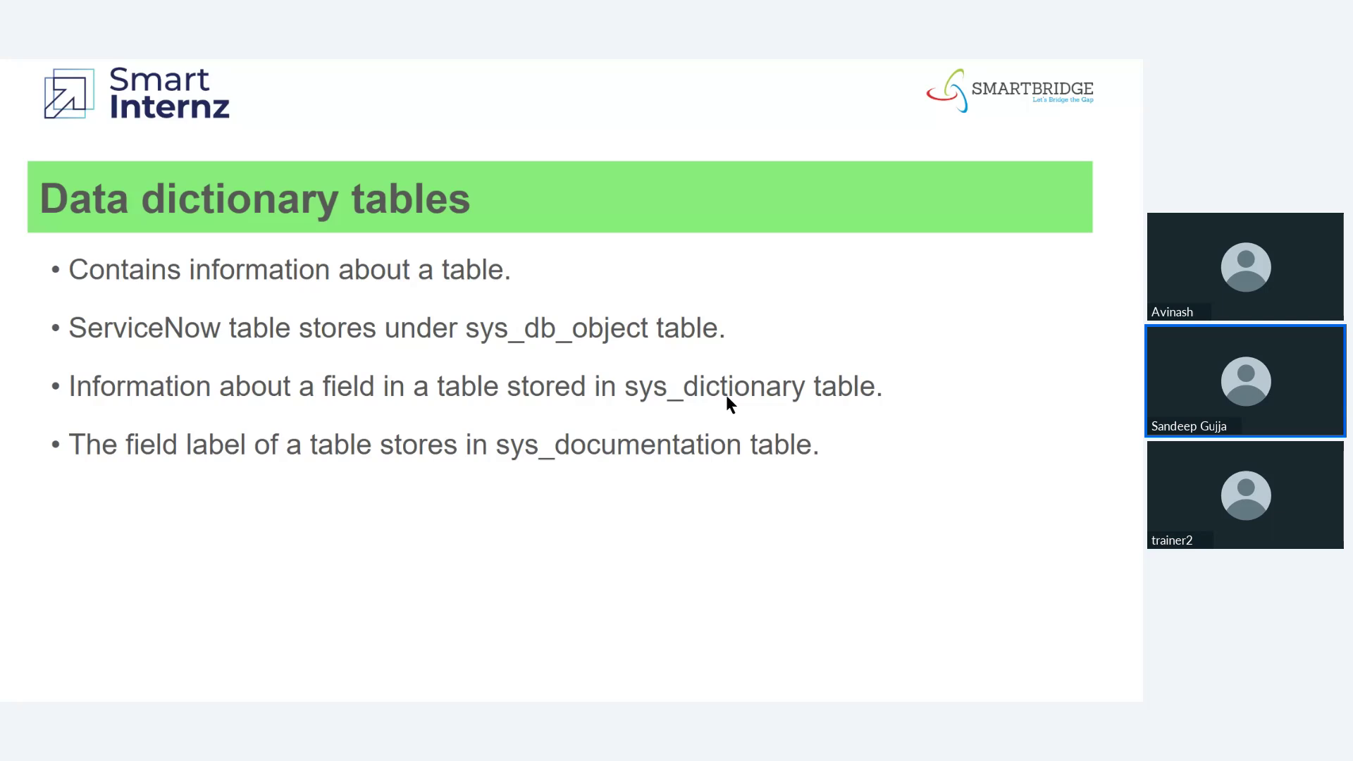
key("alt+Tab")
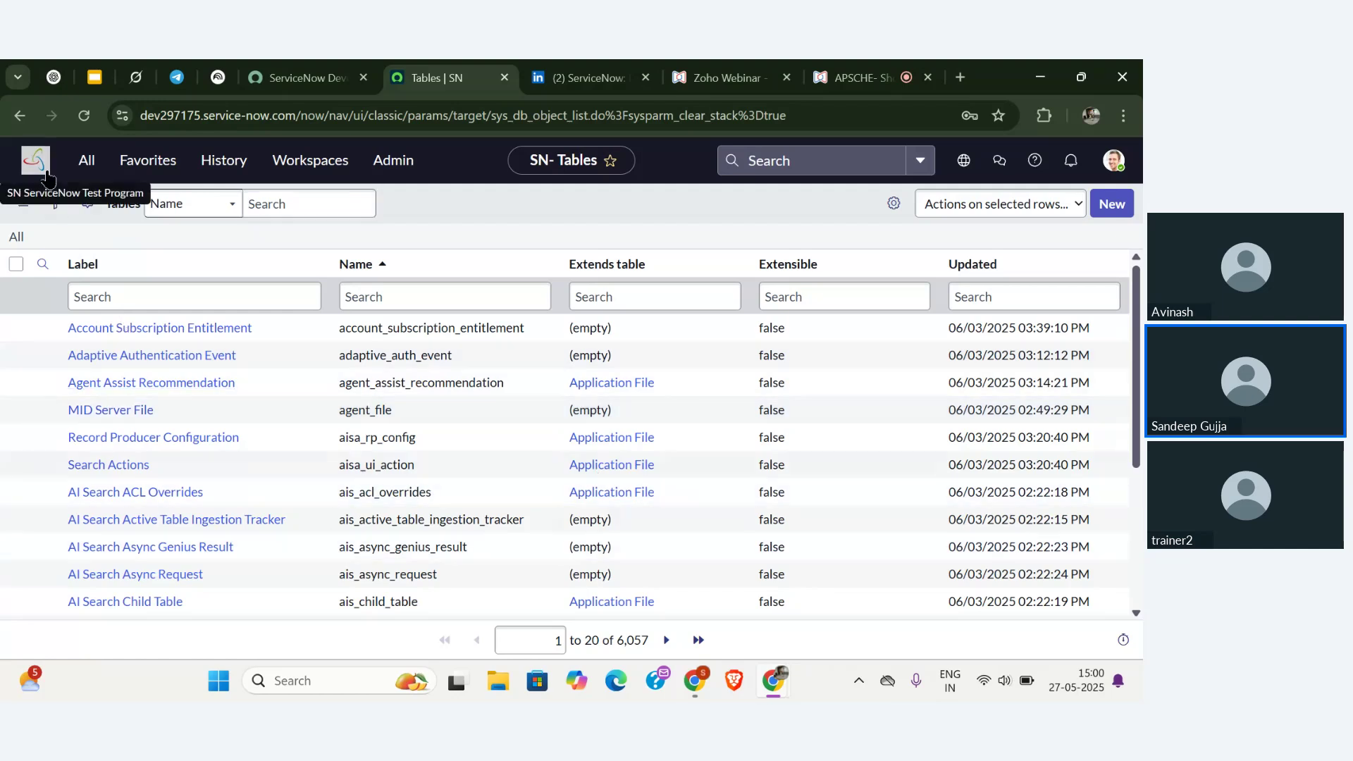
left_click(35, 160)
key("alt+Tab")
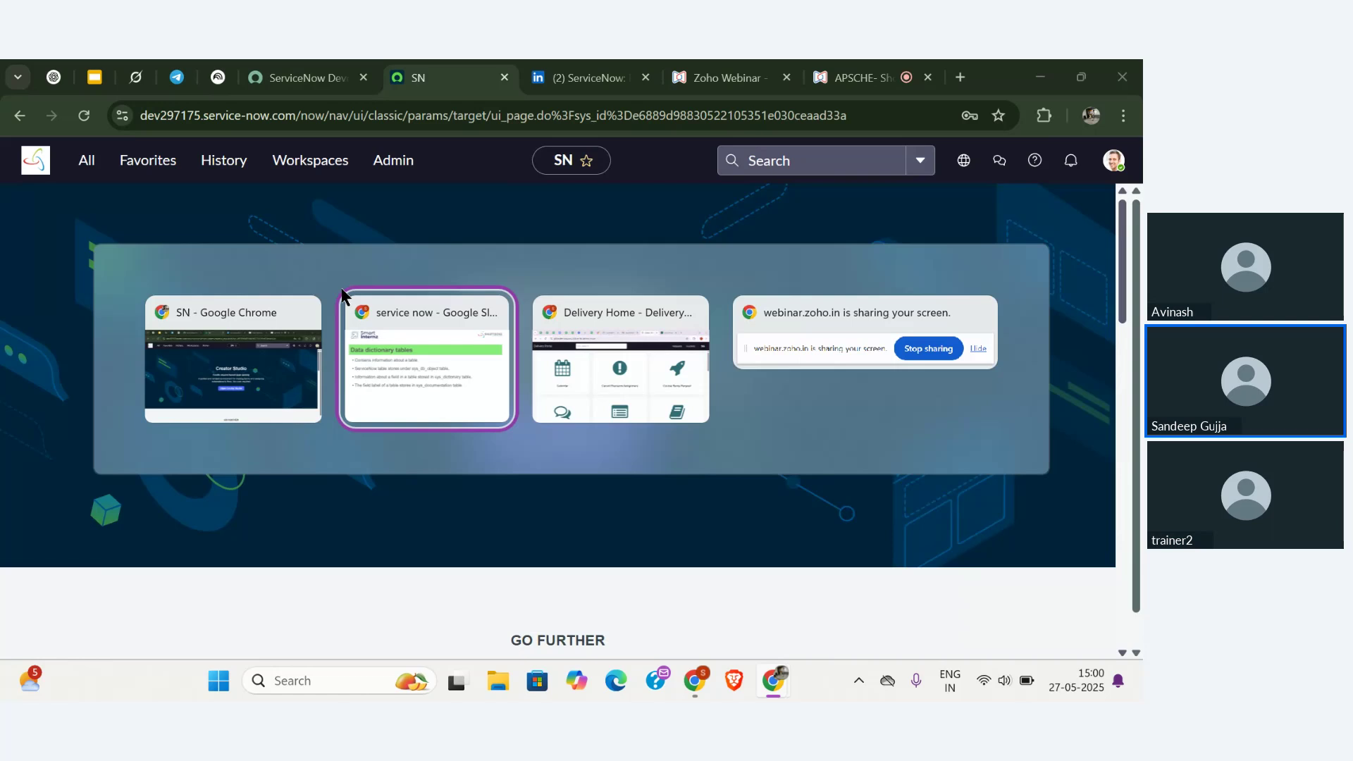
key("alt+Tab")
key("alt+Tab")
key("alt+Tab")
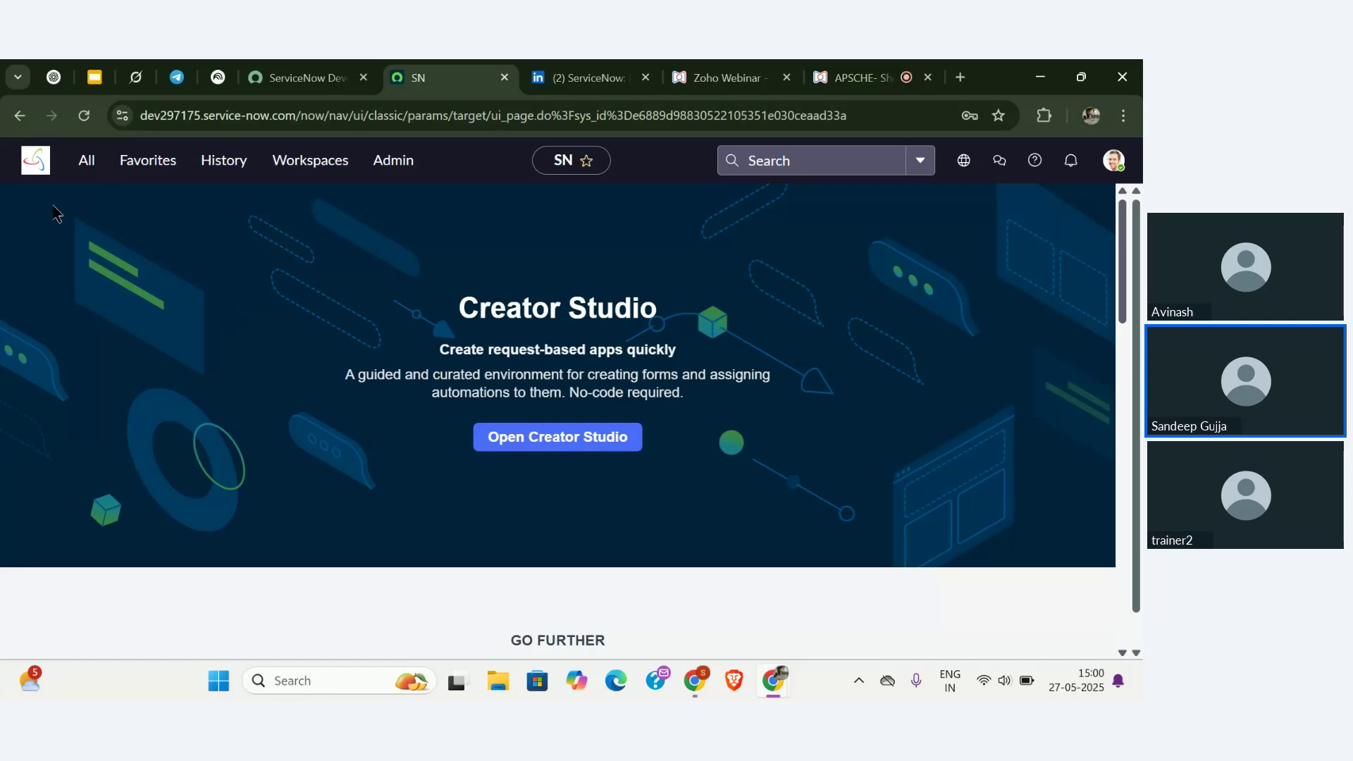
- Find the System Definition Tables list by filtering the navigator for "tables" and start a new table record
left_click(84, 168)
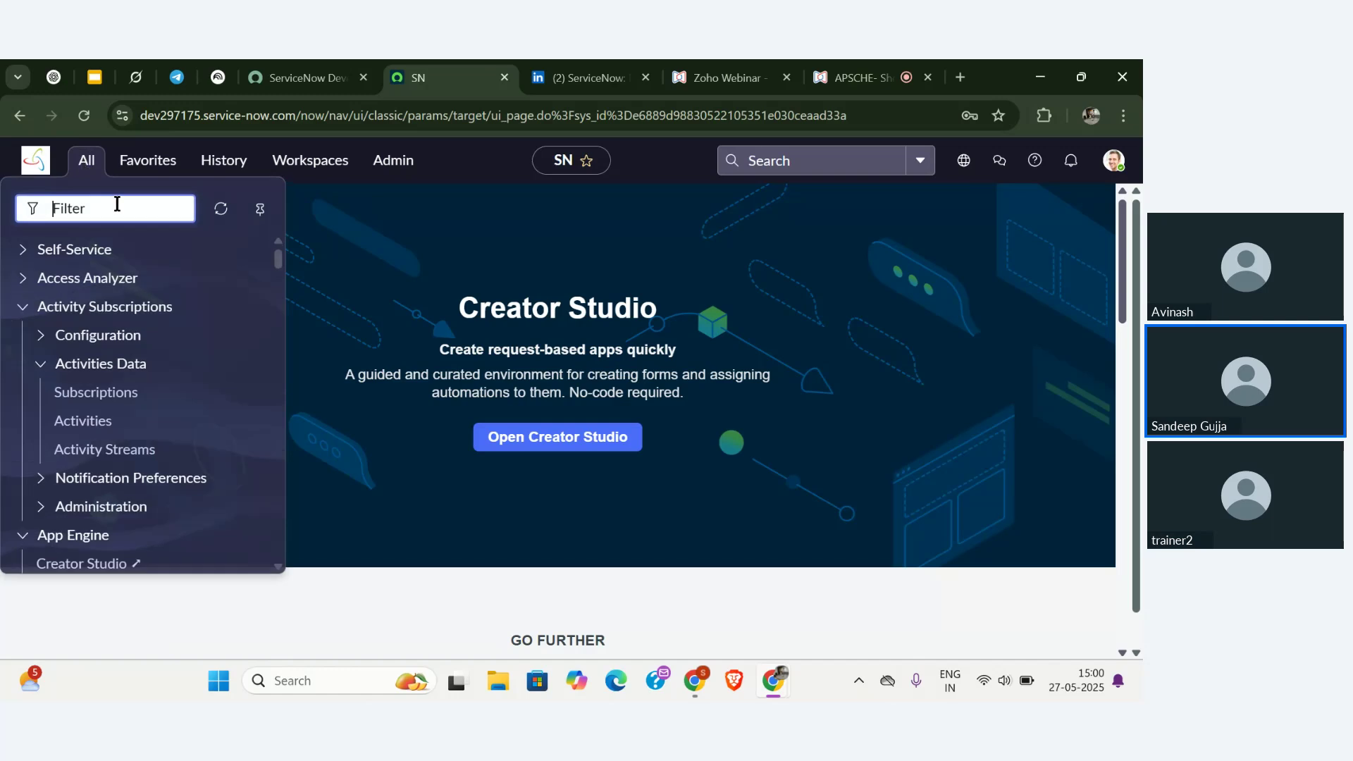
type("tables")
scroll(111, 384, "down", 3)
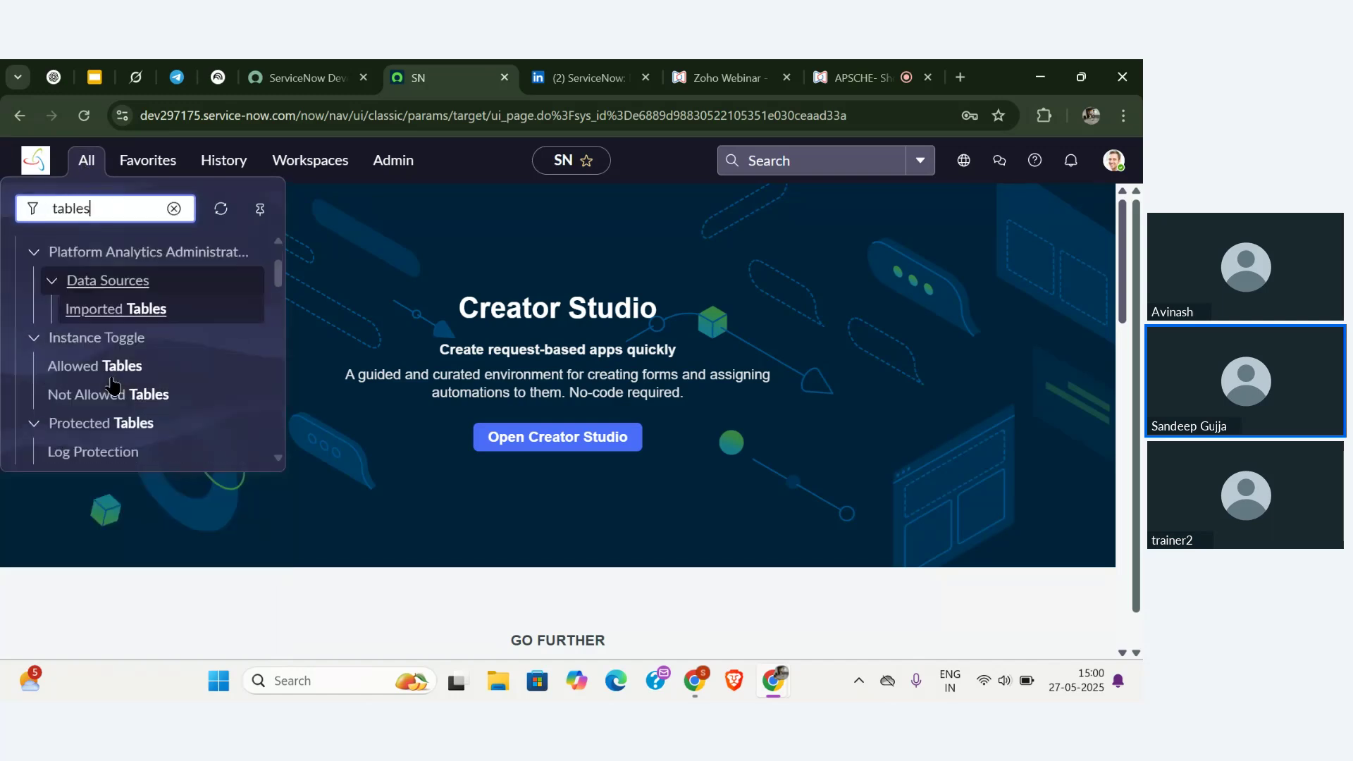
scroll(111, 384, "down", 5)
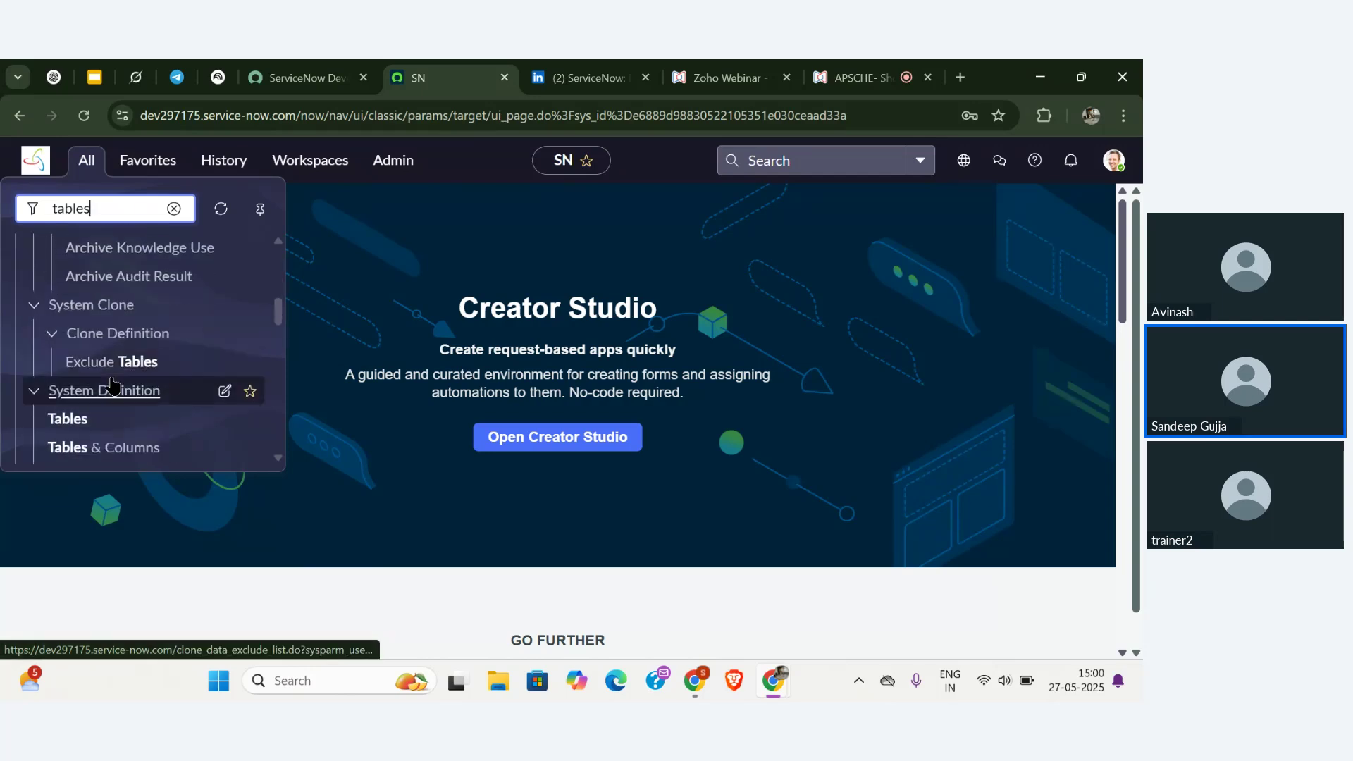
left_click(81, 337)
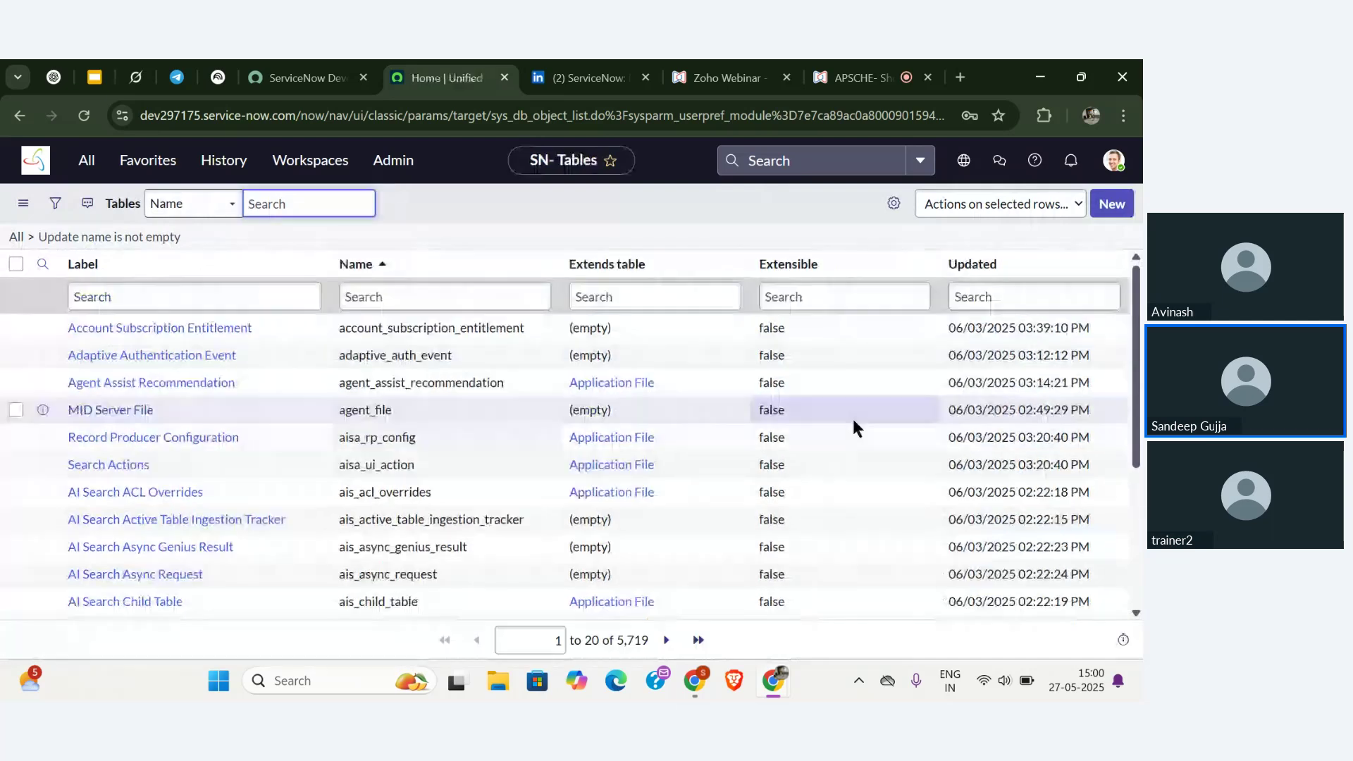
left_click(1112, 205)
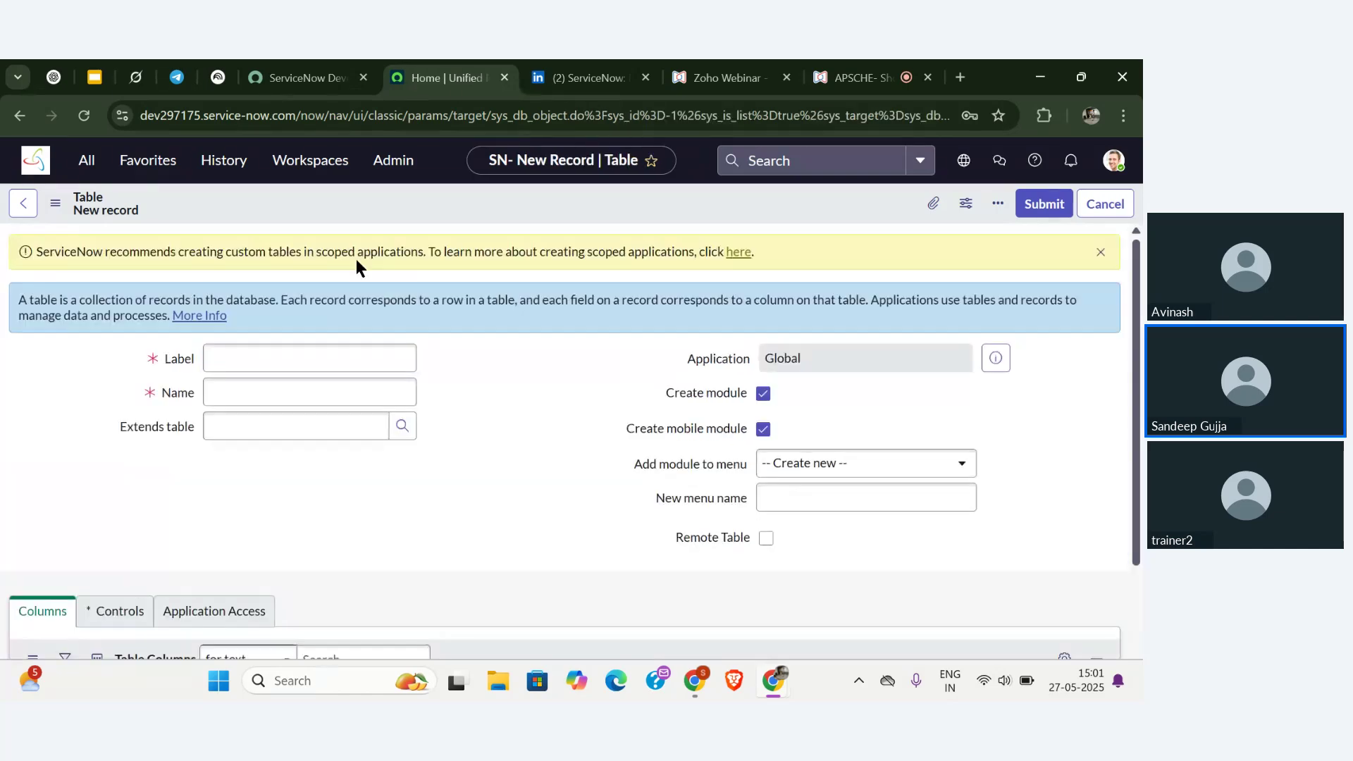
- Set the new table's label to Faculty and let its name fill in from the label
left_click(351, 345)
type("fa")
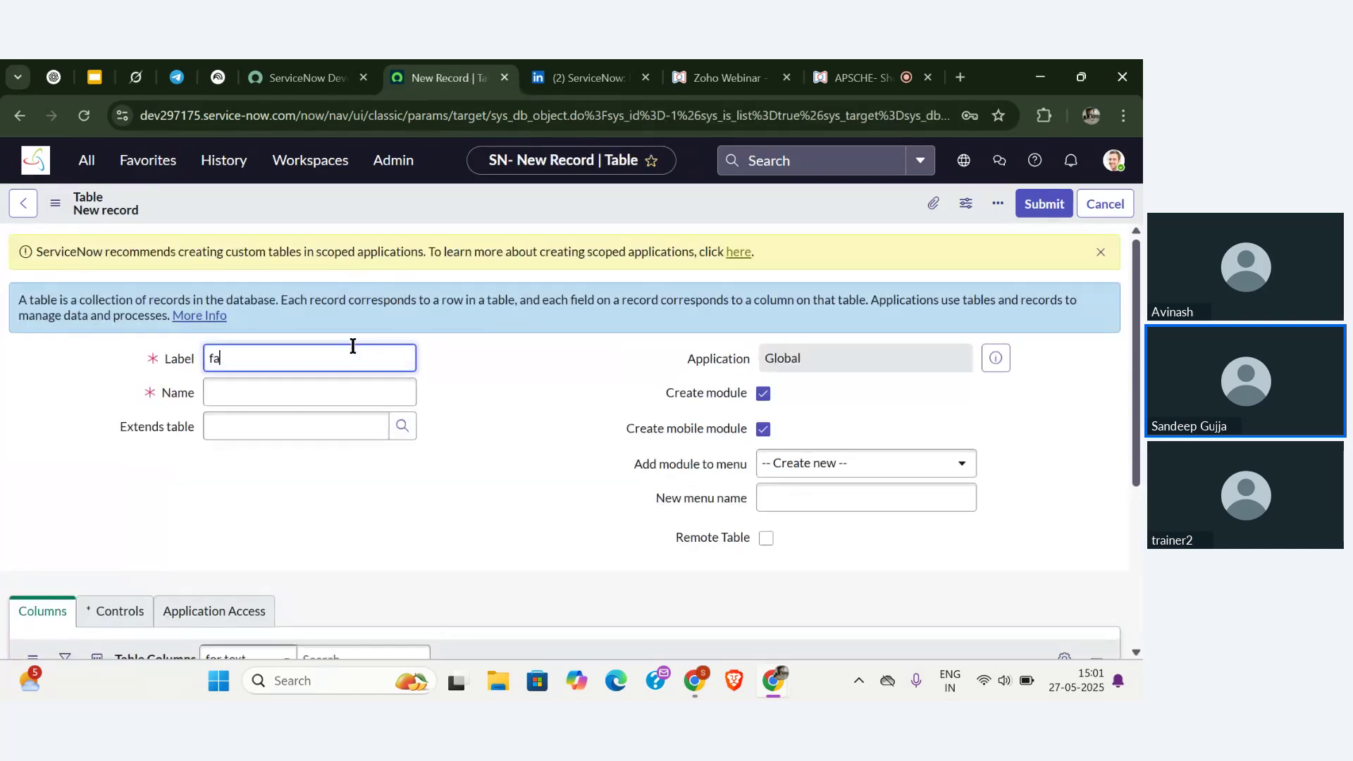
type("culty")
left_click(217, 361)
key("BackSpace")
type("F")
left_click(318, 387)
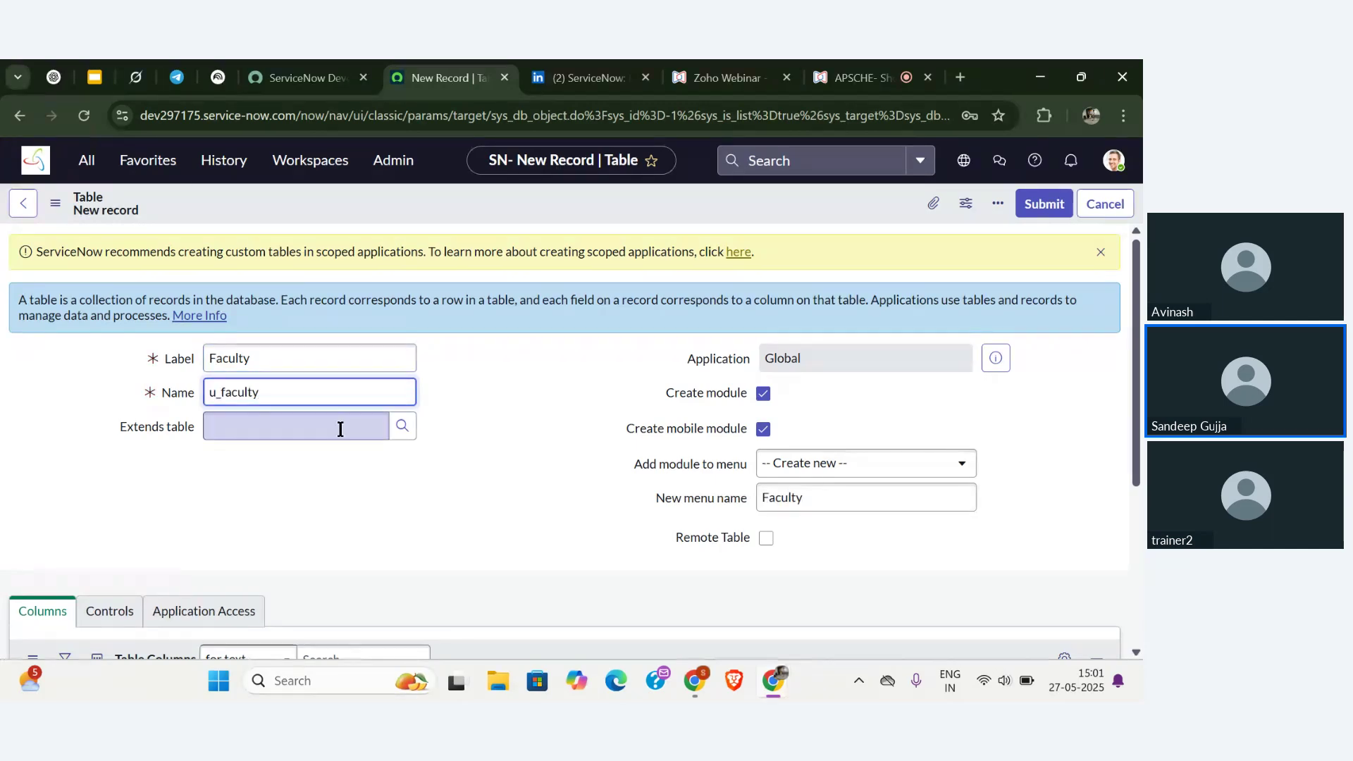
left_click(372, 470)
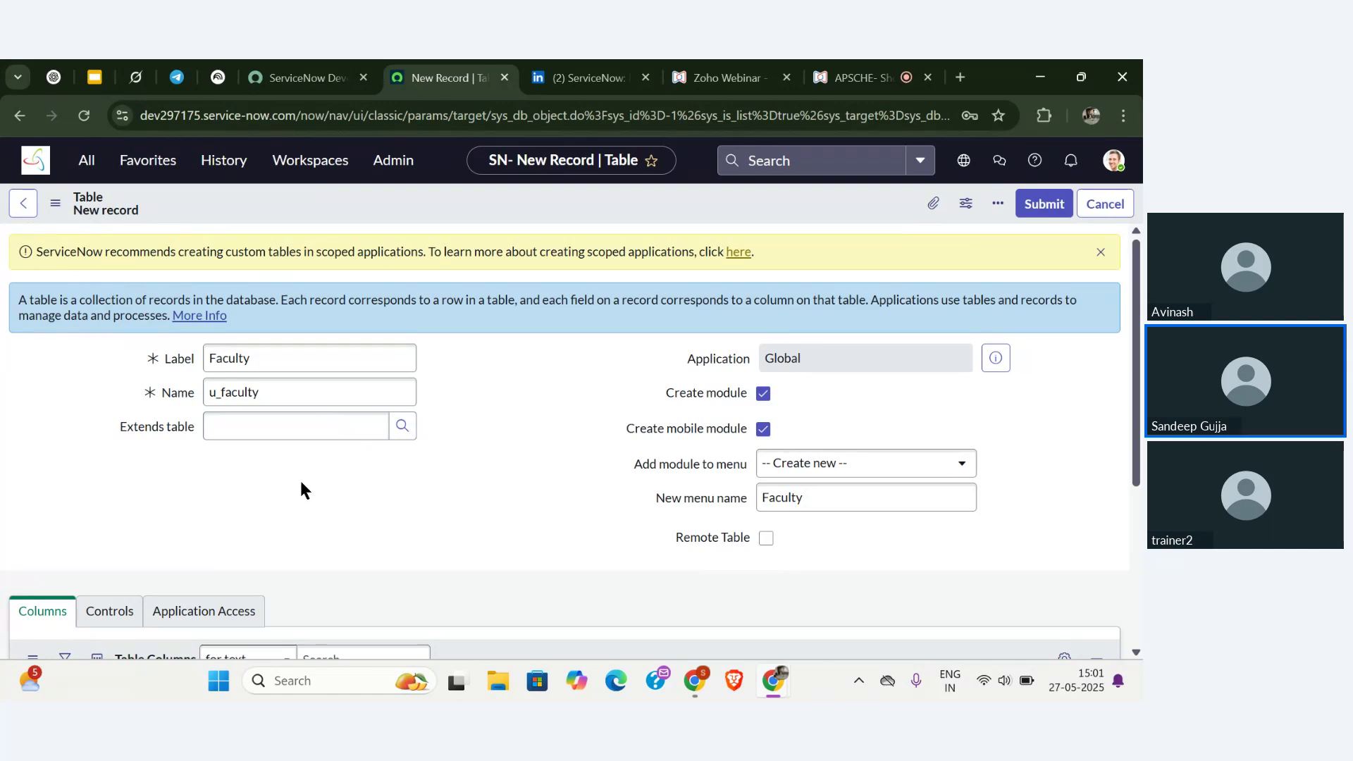
- Look over the Faculty table form down to its columns section and view the form's save option without saving
scroll(300, 480, "down", 3)
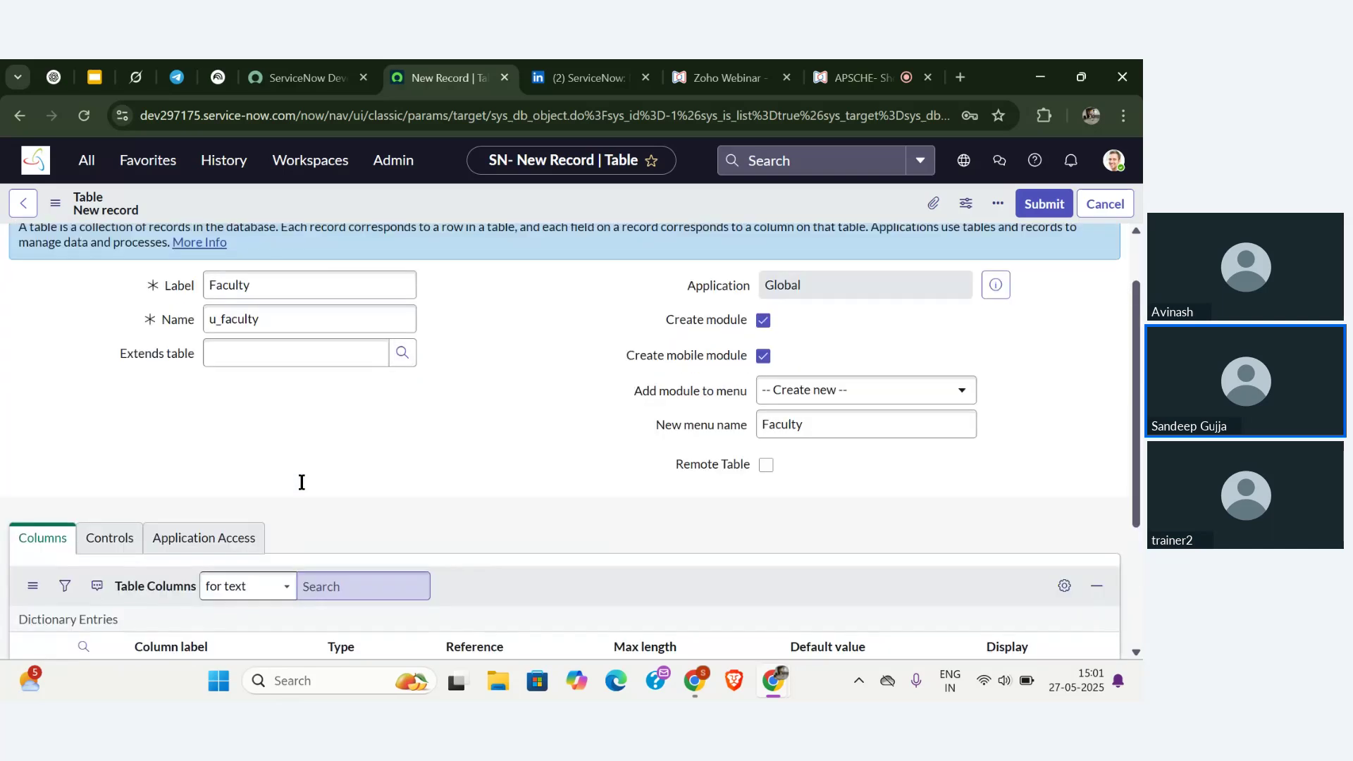
scroll(300, 481, "up", 1)
scroll(300, 480, "down", 3)
scroll(300, 481, "up", 3)
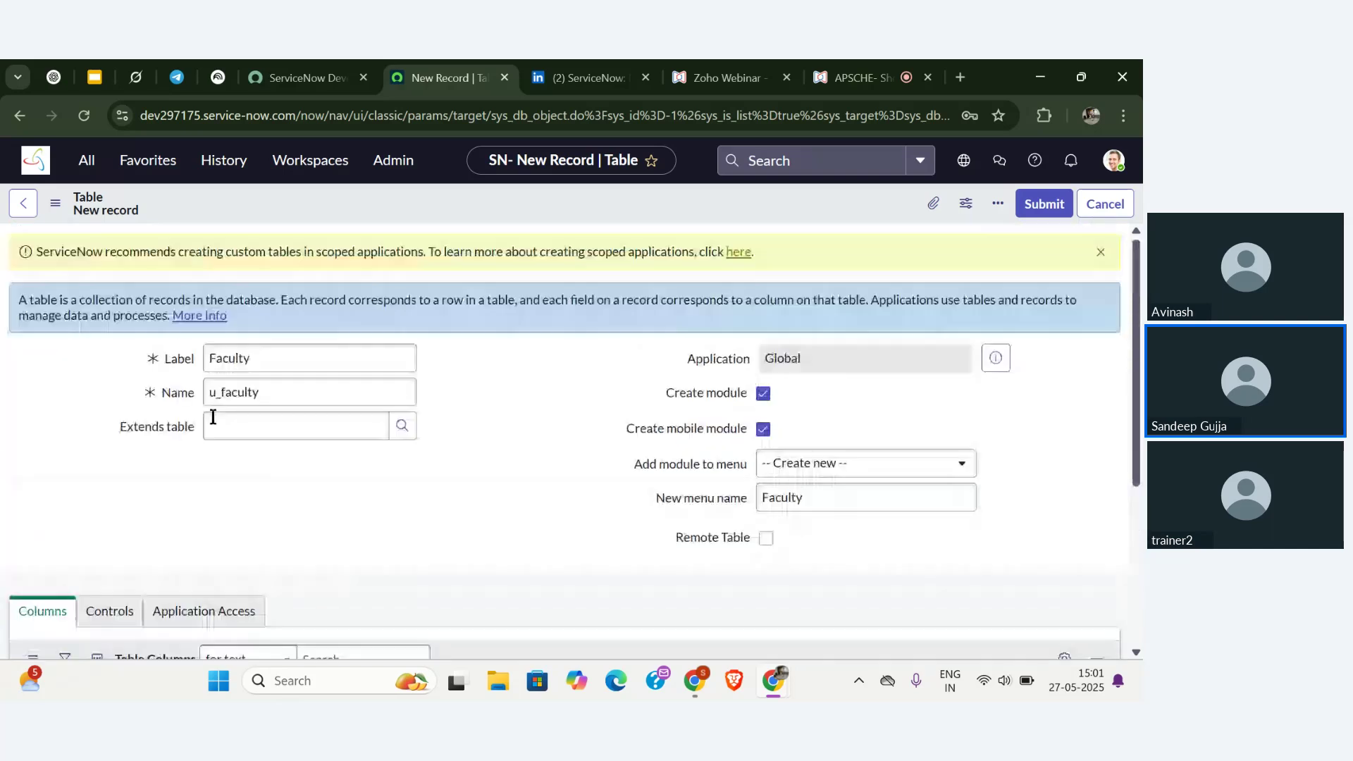
left_click(54, 204)
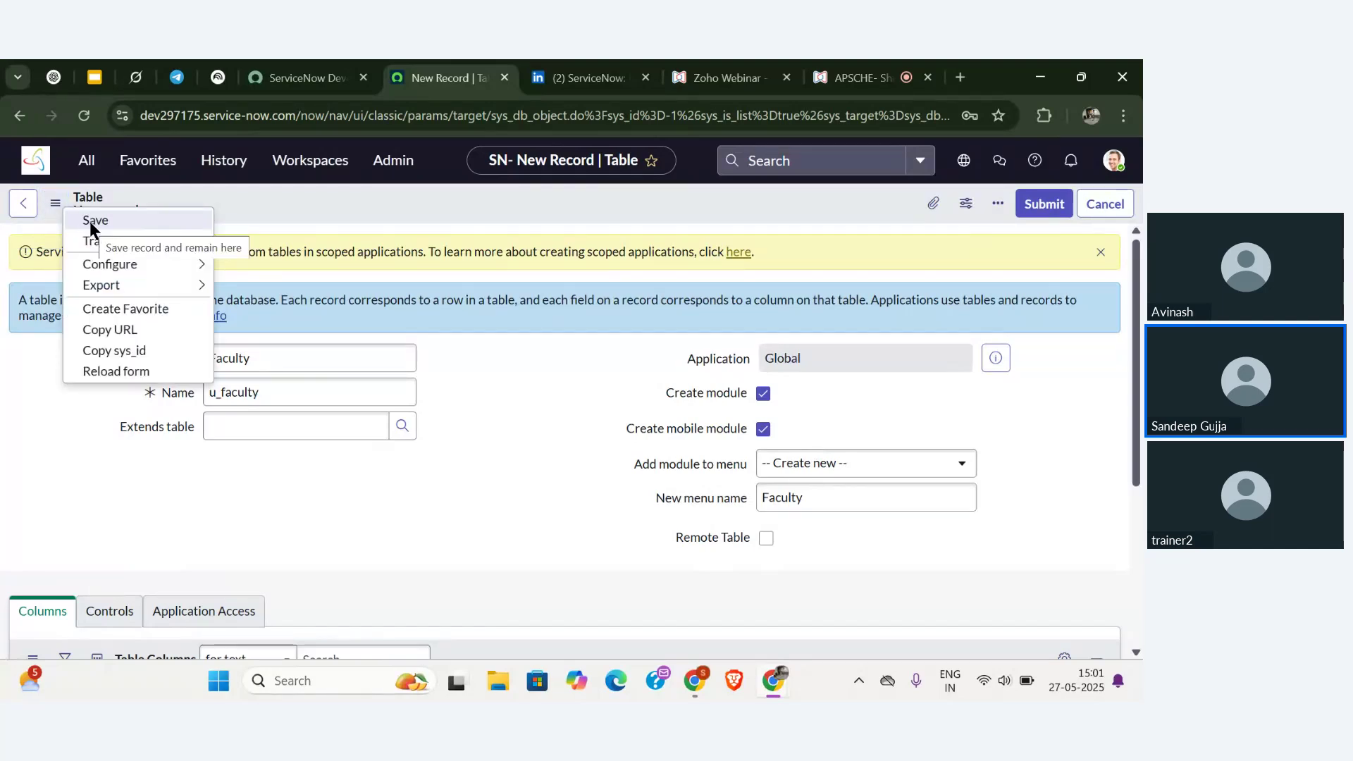
left_click(708, 284)
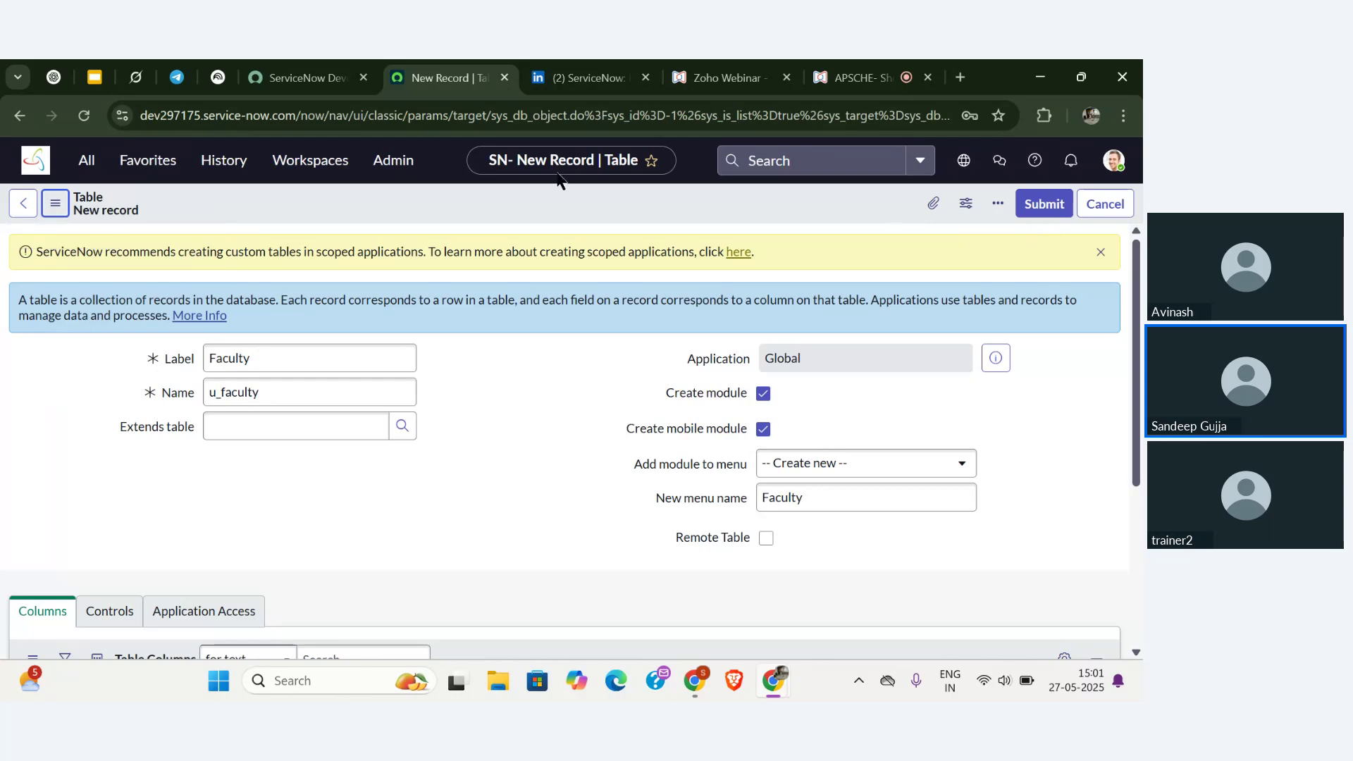
- Switch to the webinar presenter page and read the newest attendee questions in the Q&A
left_click(859, 77)
scroll(232, 340, "down", 4)
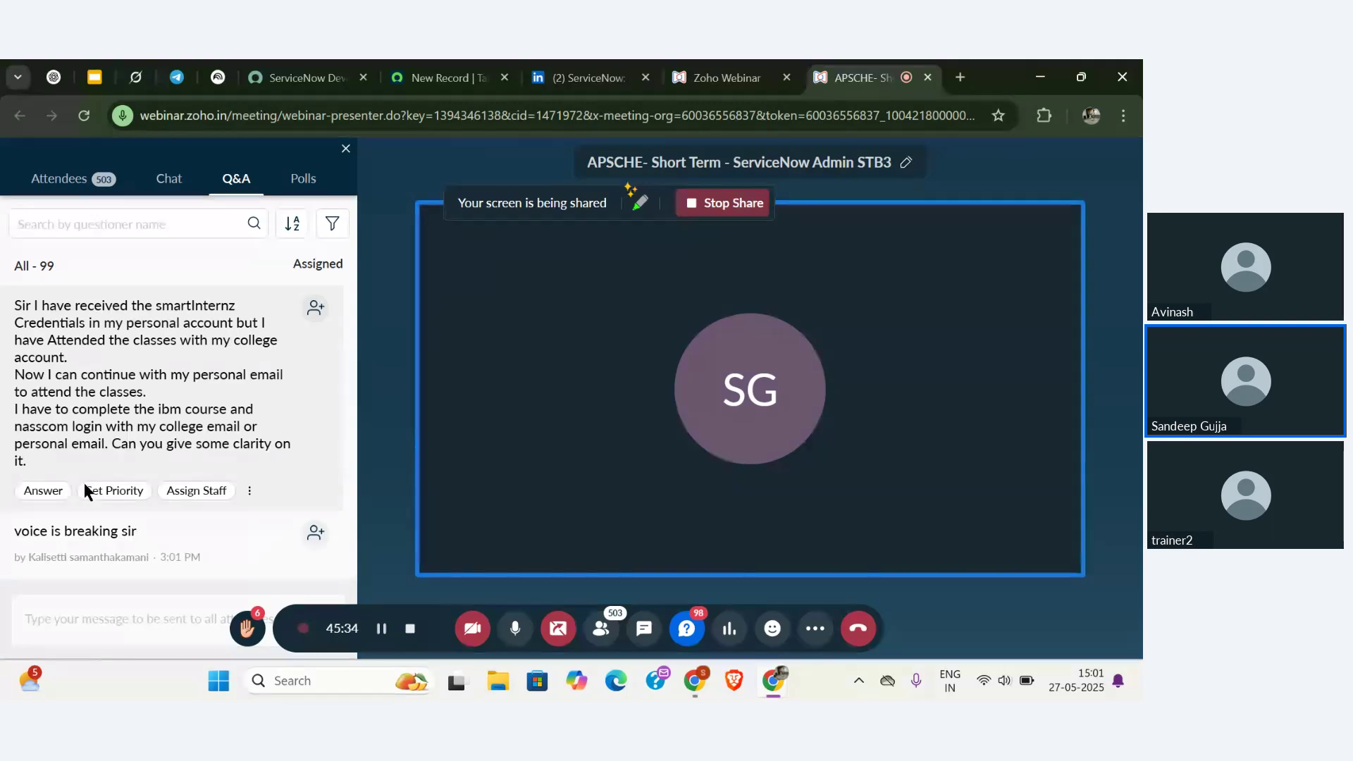
- Answer the attendee's question about which email to use for classes and course logins with "contact support"
left_click(54, 492)
type("co")
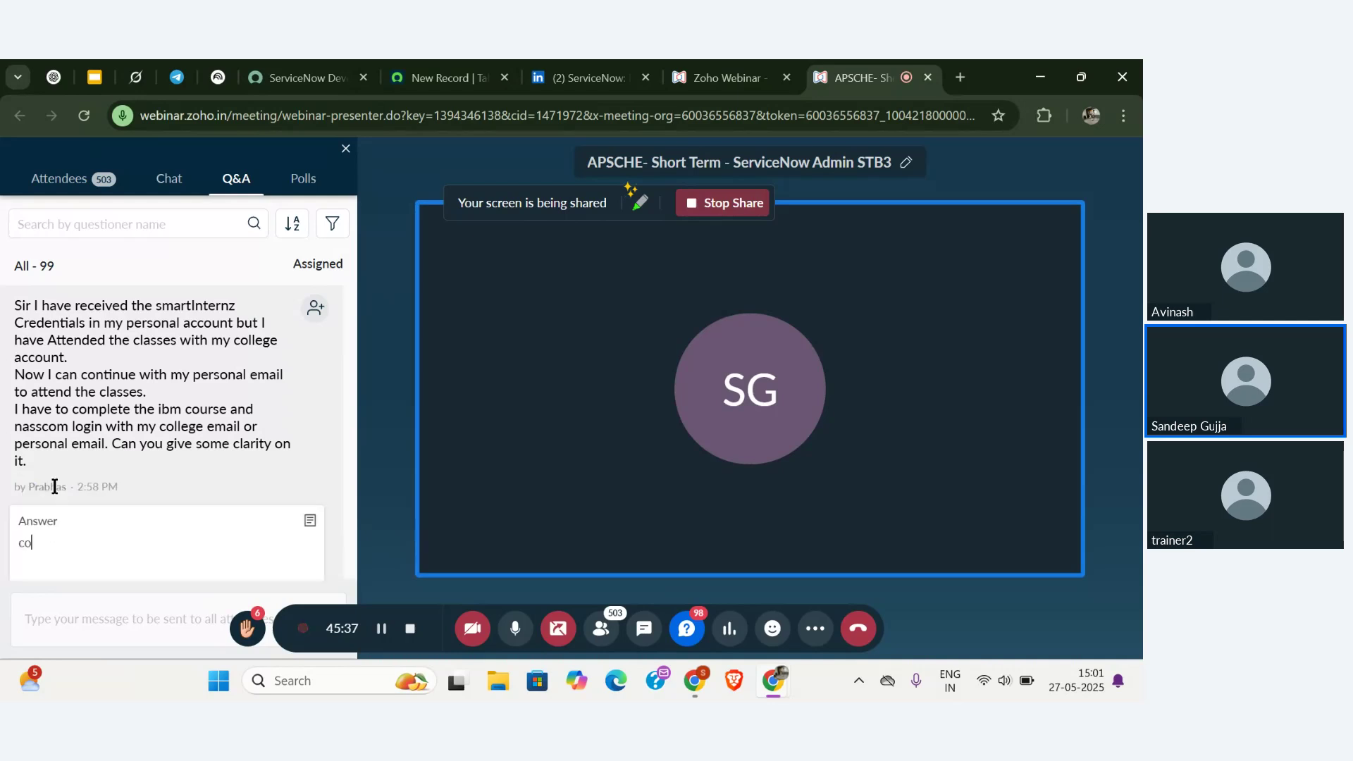
type("ntact support")
key("Return")
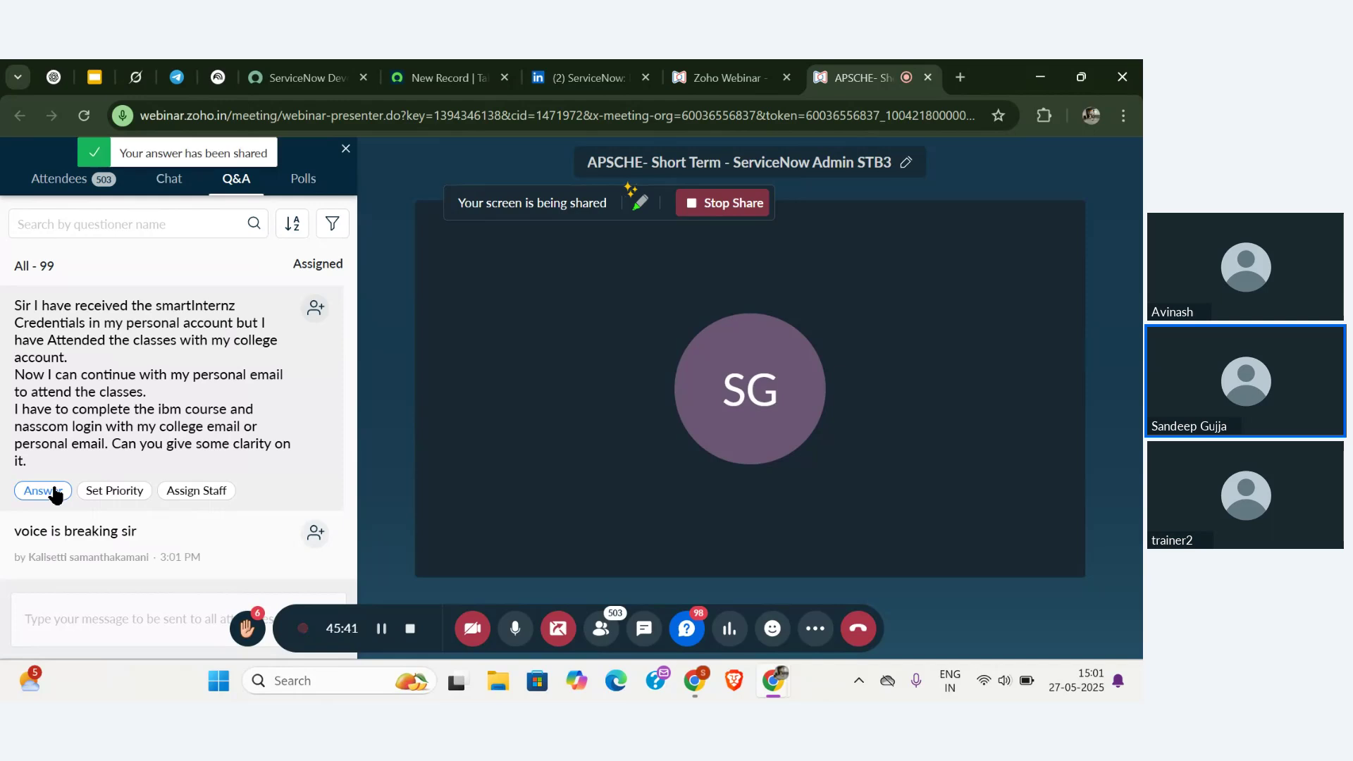
key("alt+Tab")
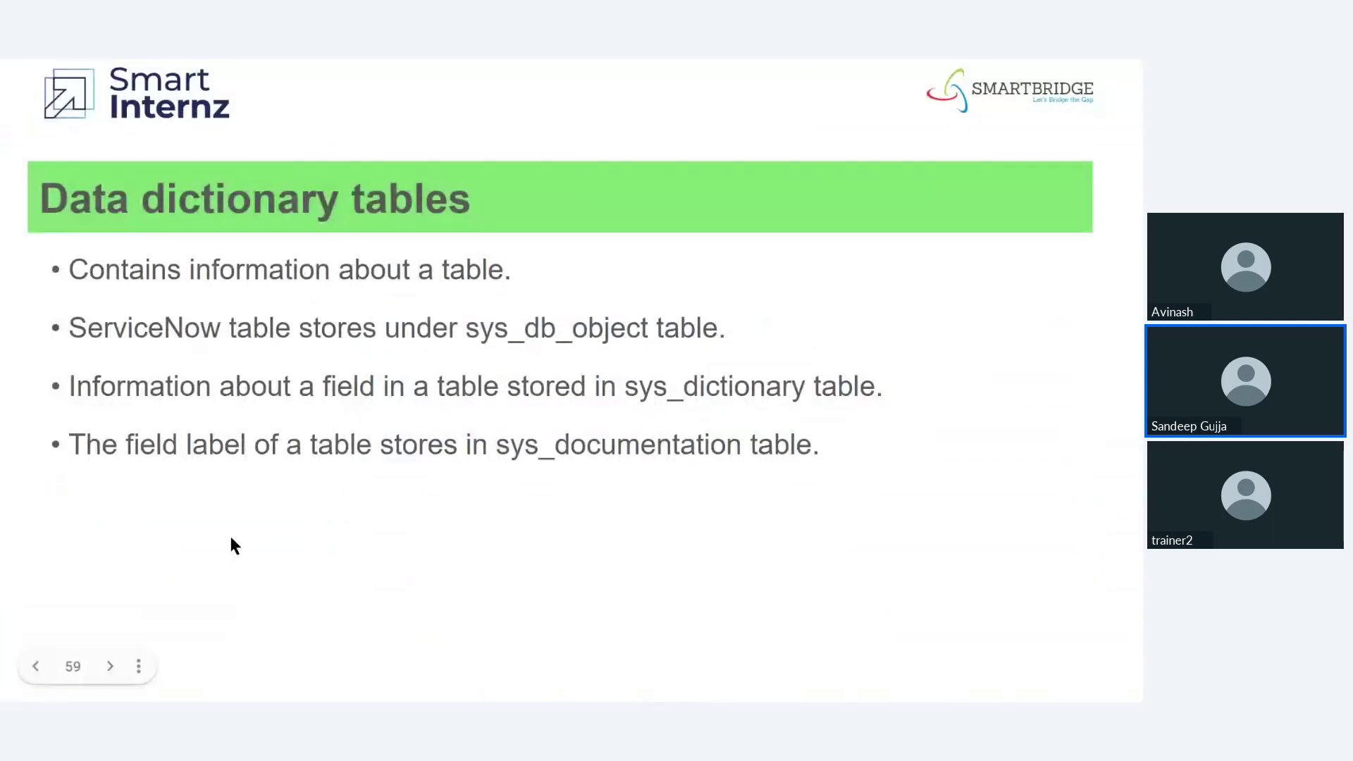
key("alt+Tab")
key("alt+Tab")
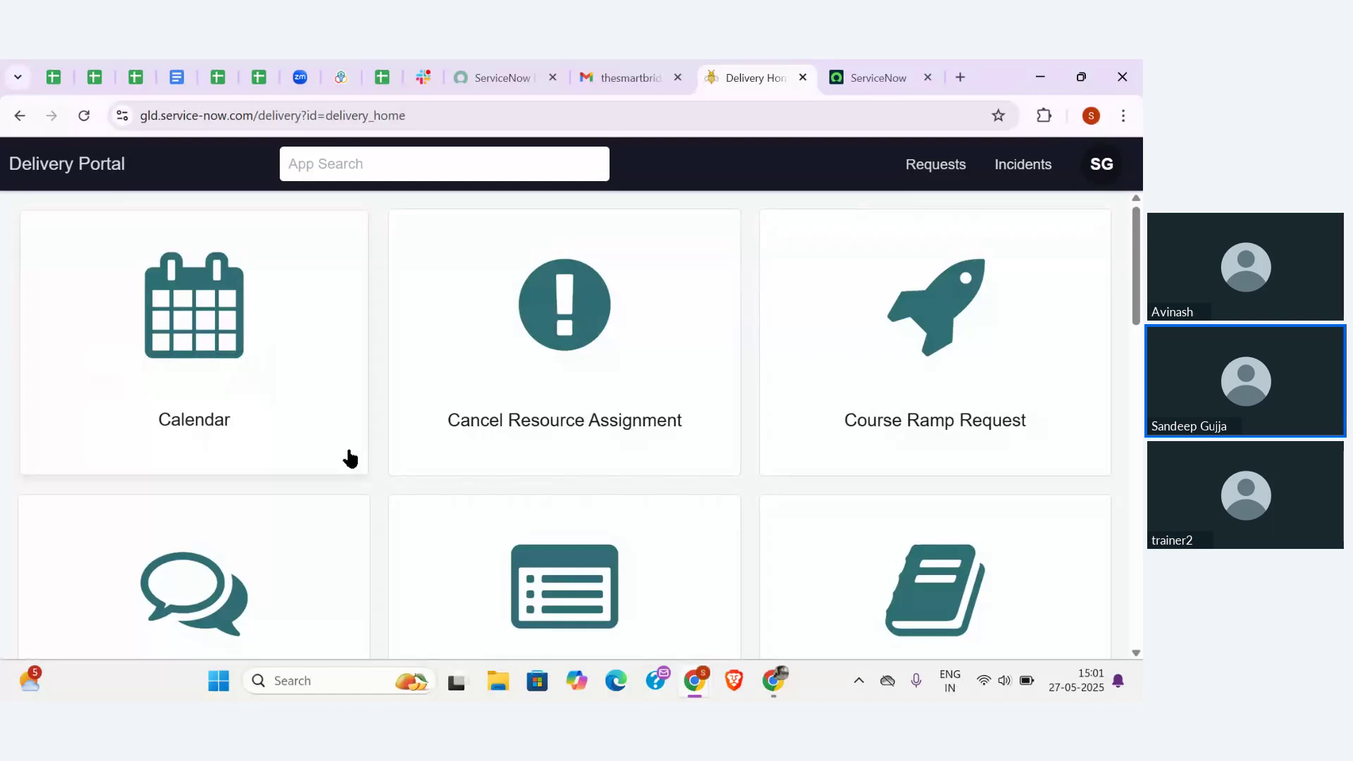
left_click(881, 80)
key("alt+Tab")
key("alt+Tab")
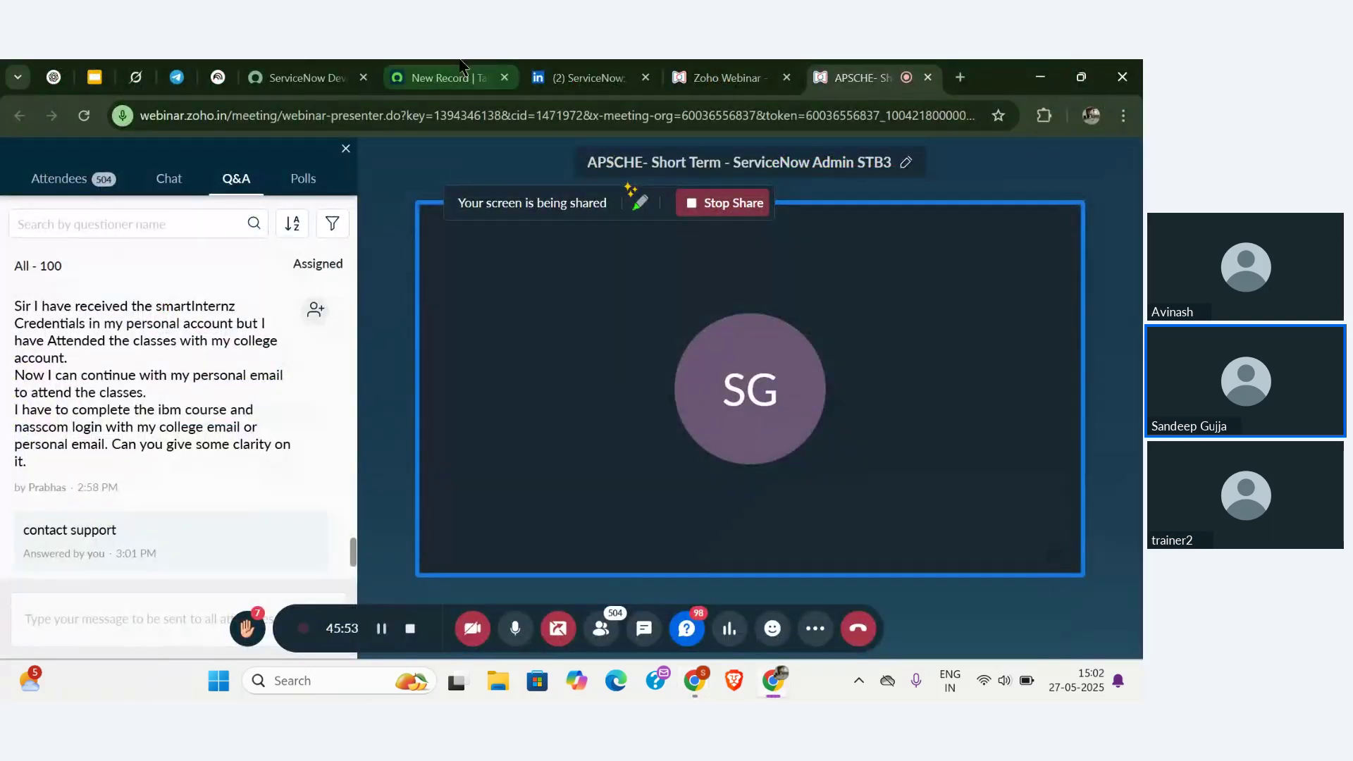
left_click(440, 77)
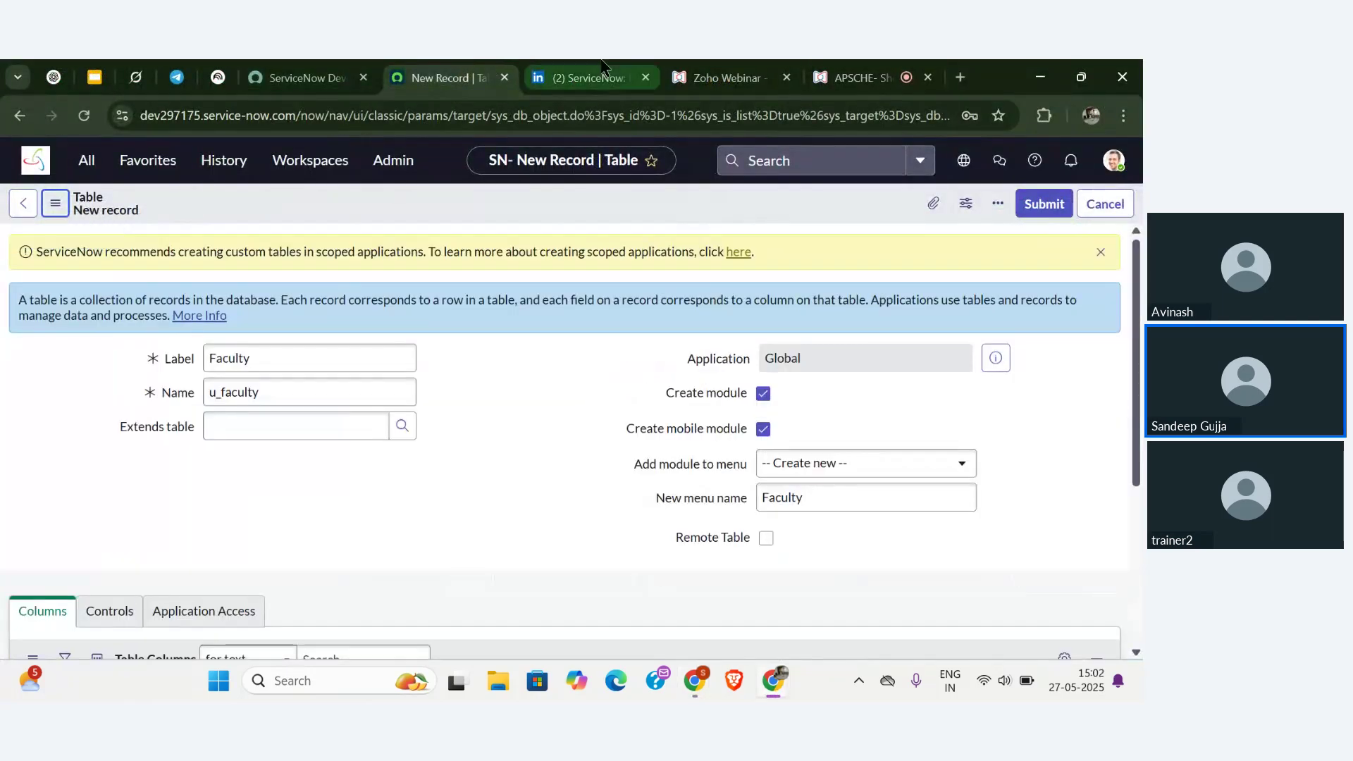
- Return to the webinar presenter page and review the latest attendee messages in the Q&A list
left_click(857, 77)
scroll(279, 409, "down", 2)
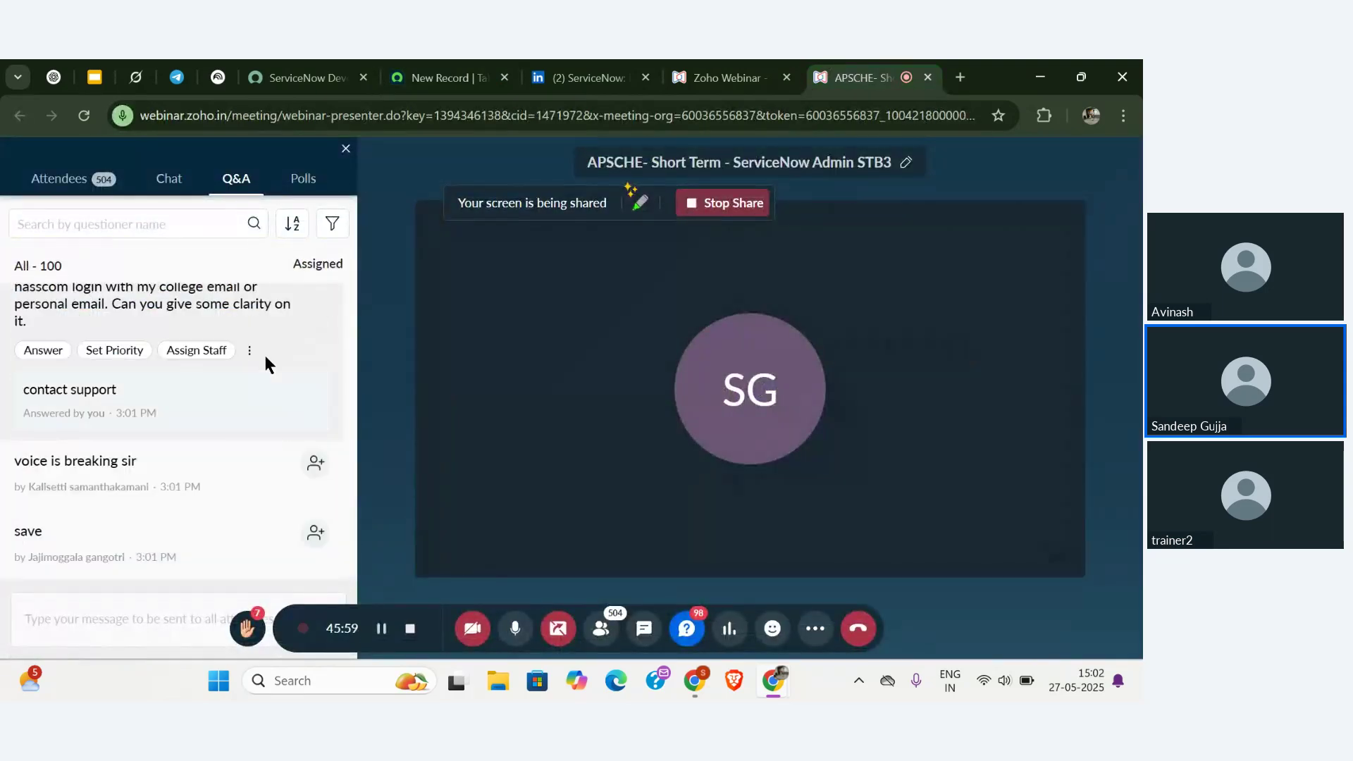
mouse_move(247, 454)
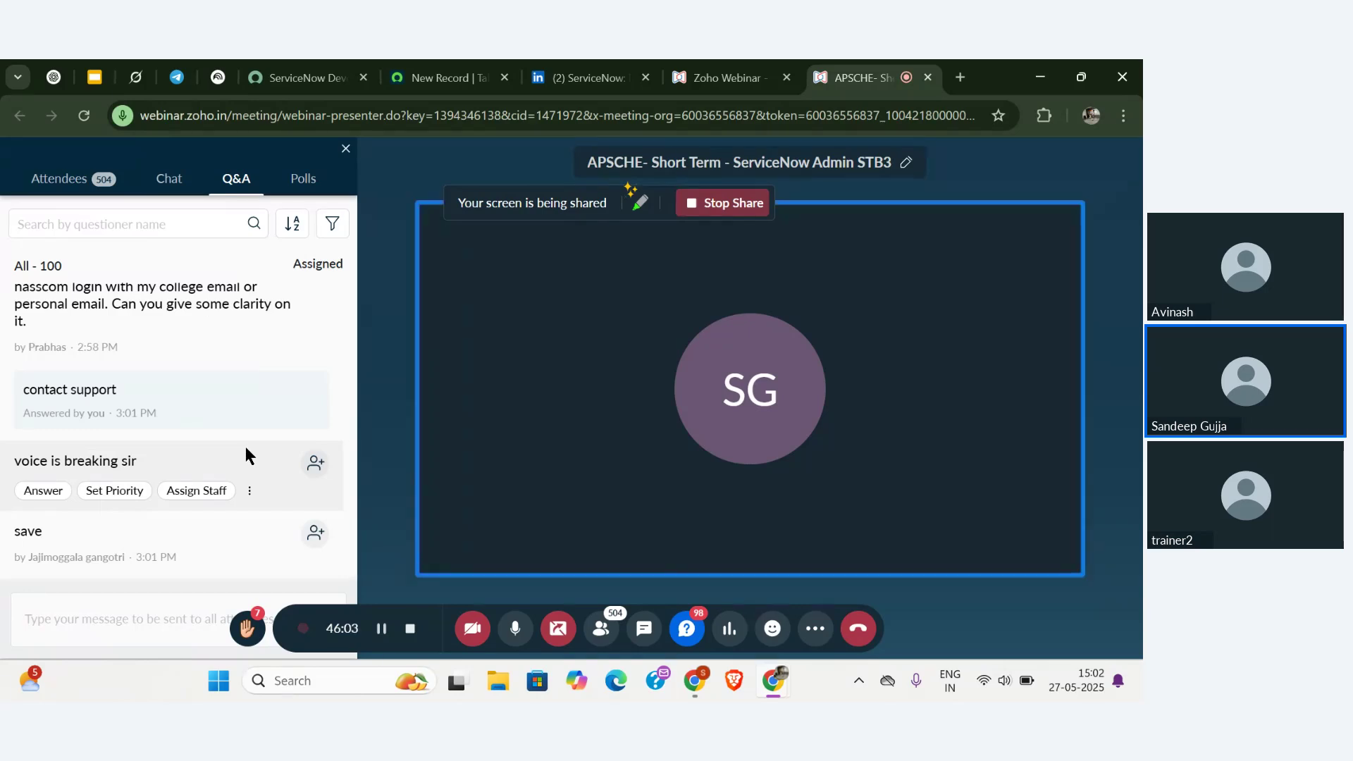
scroll(245, 455, "up", 1)
scroll(245, 446, "down", 1)
scroll(245, 446, "up", 3)
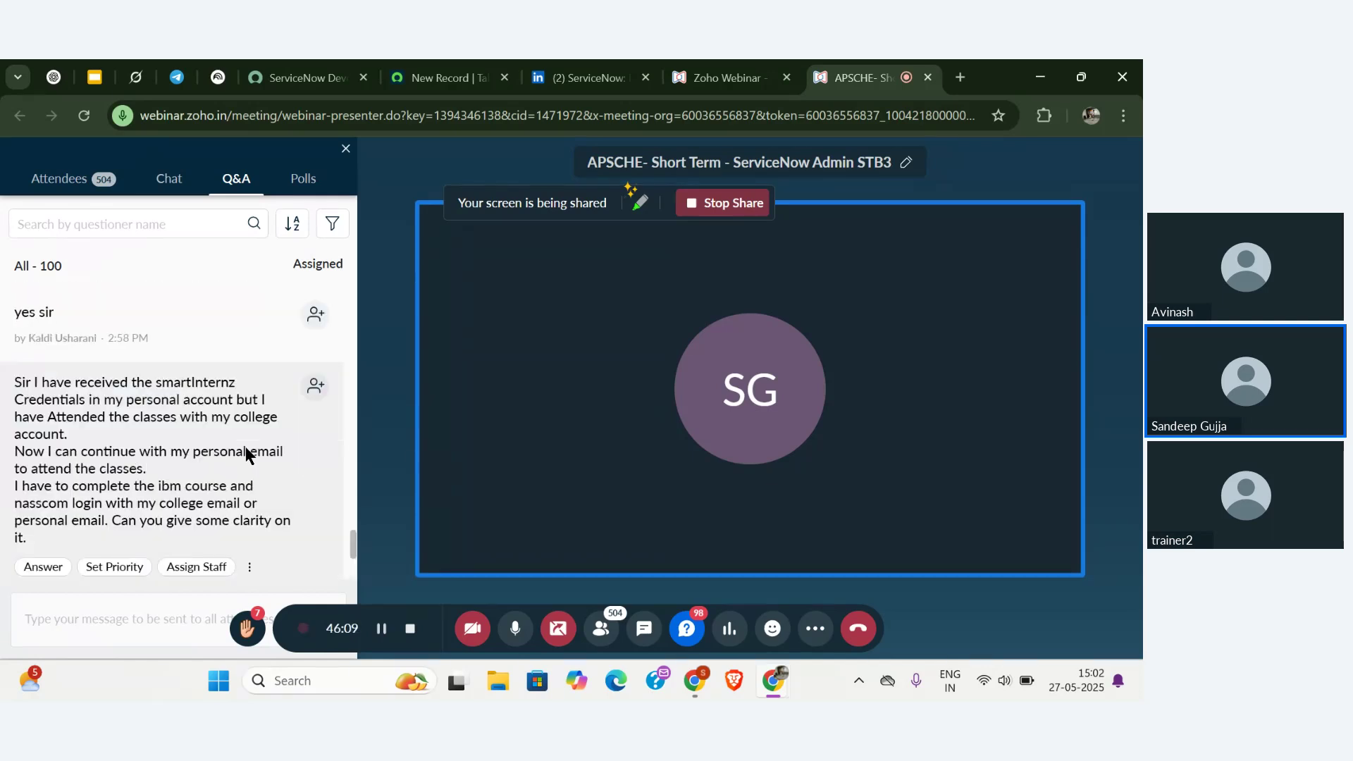
scroll(246, 446, "down", 3)
scroll(245, 446, "up", 2)
scroll(245, 446, "down", 2)
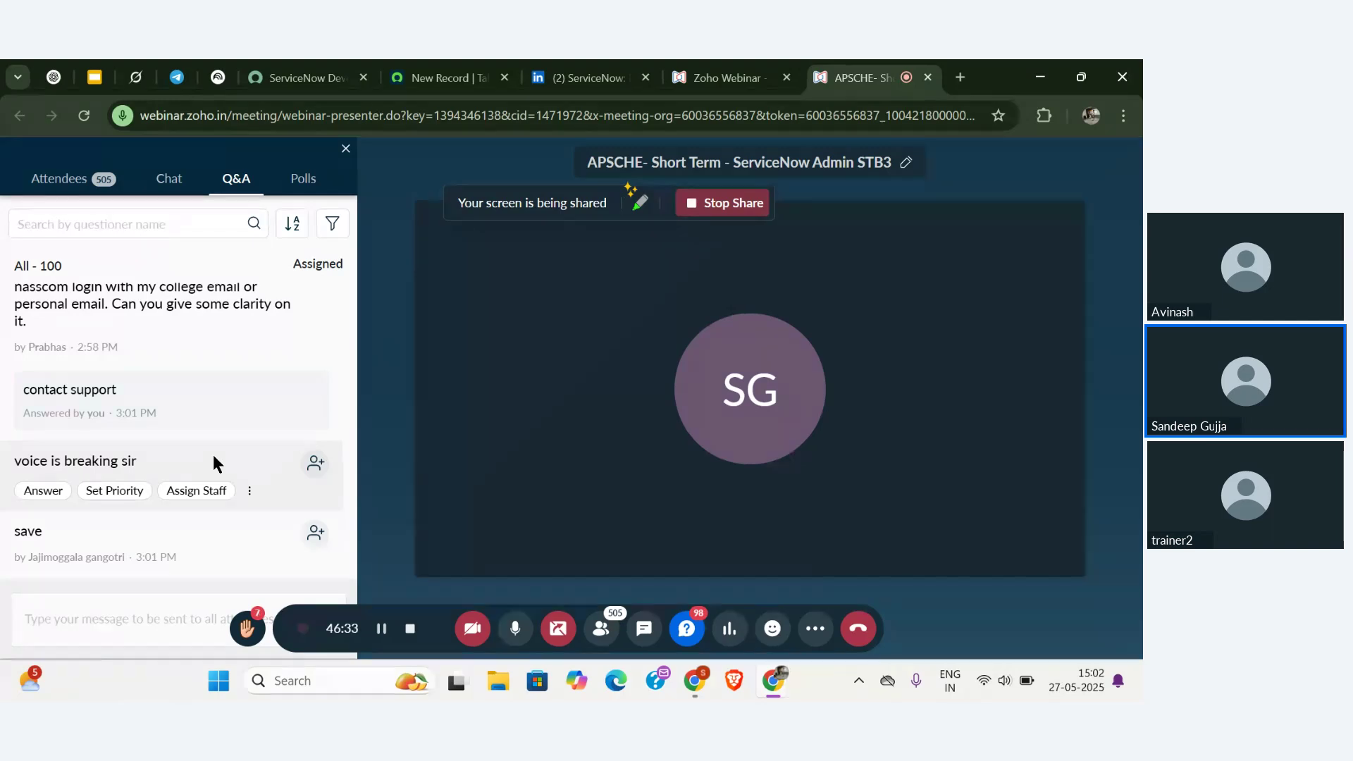
- Switch back to the new Faculty table form, check it down to its columns section, and submit it
key("alt+Tab")
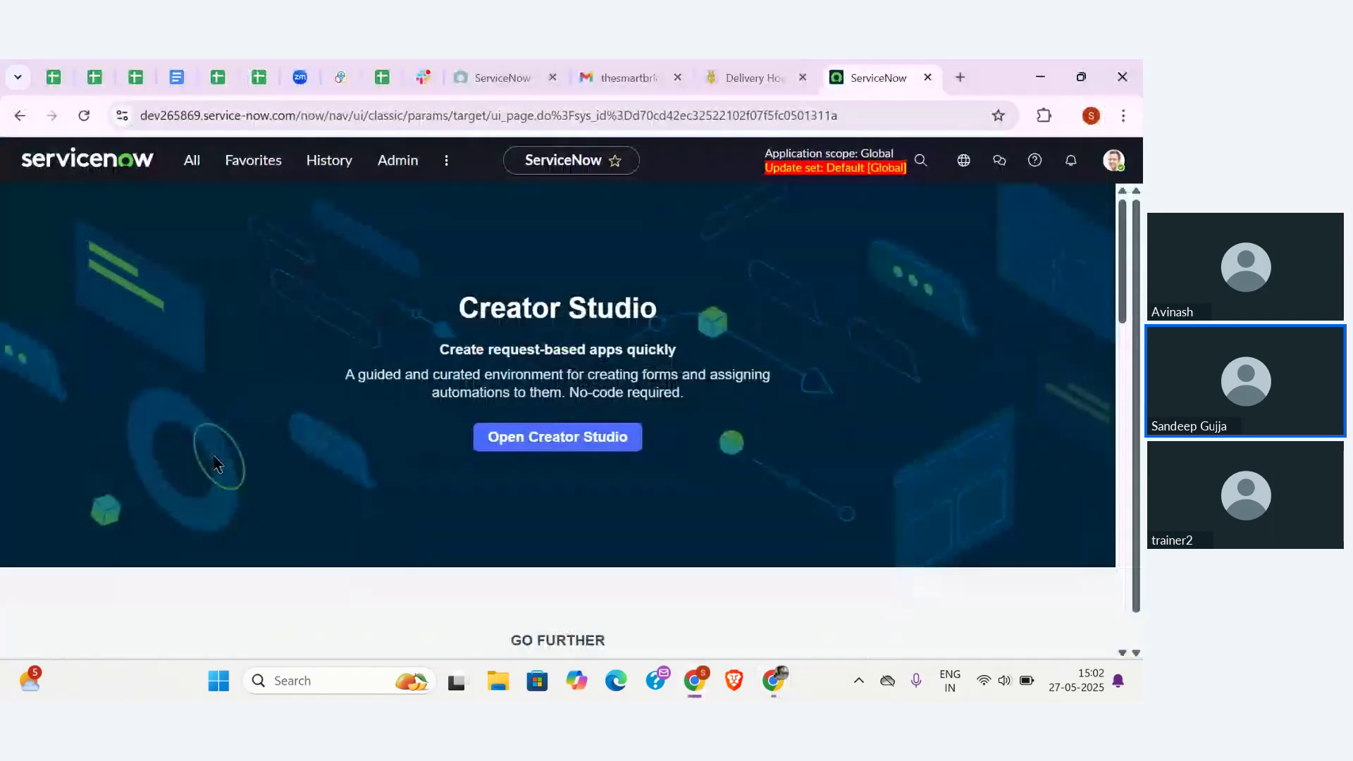
key("alt+Tab")
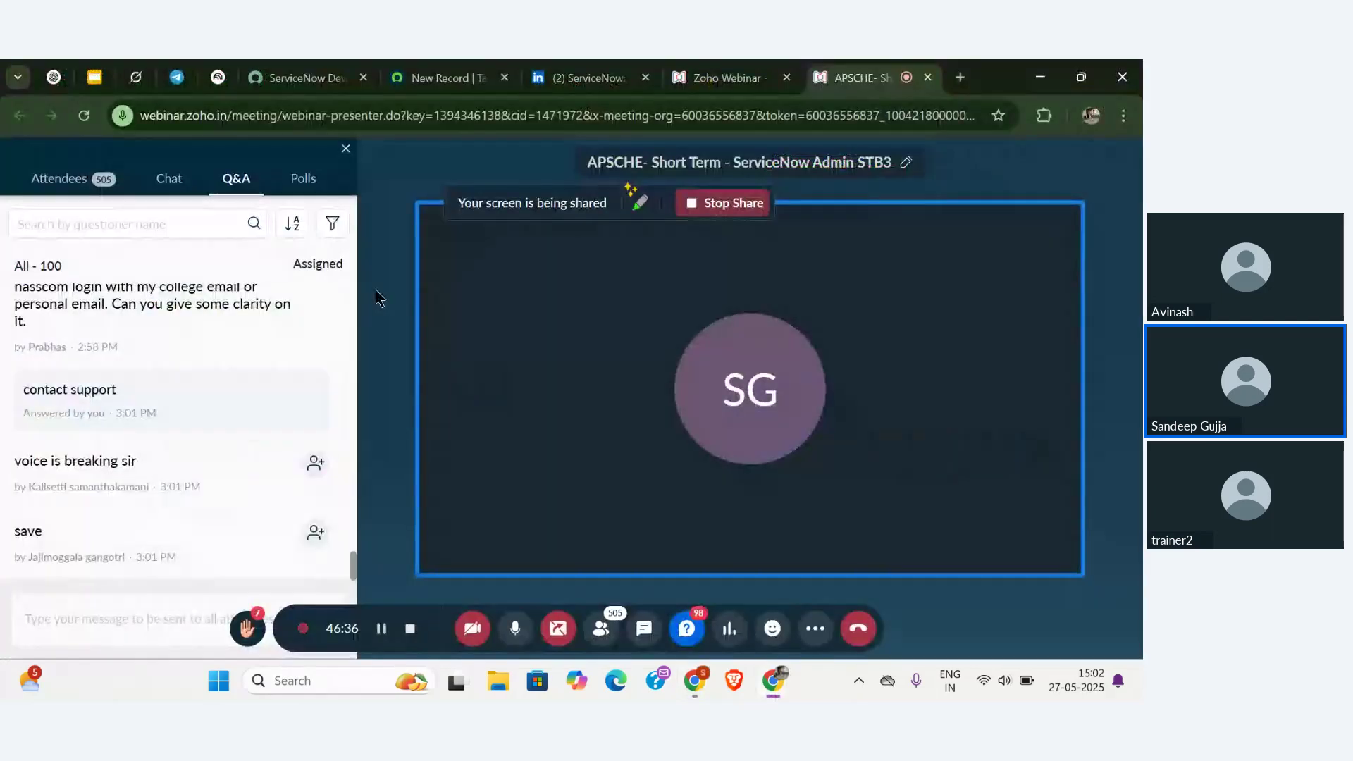
key("alt+Tab")
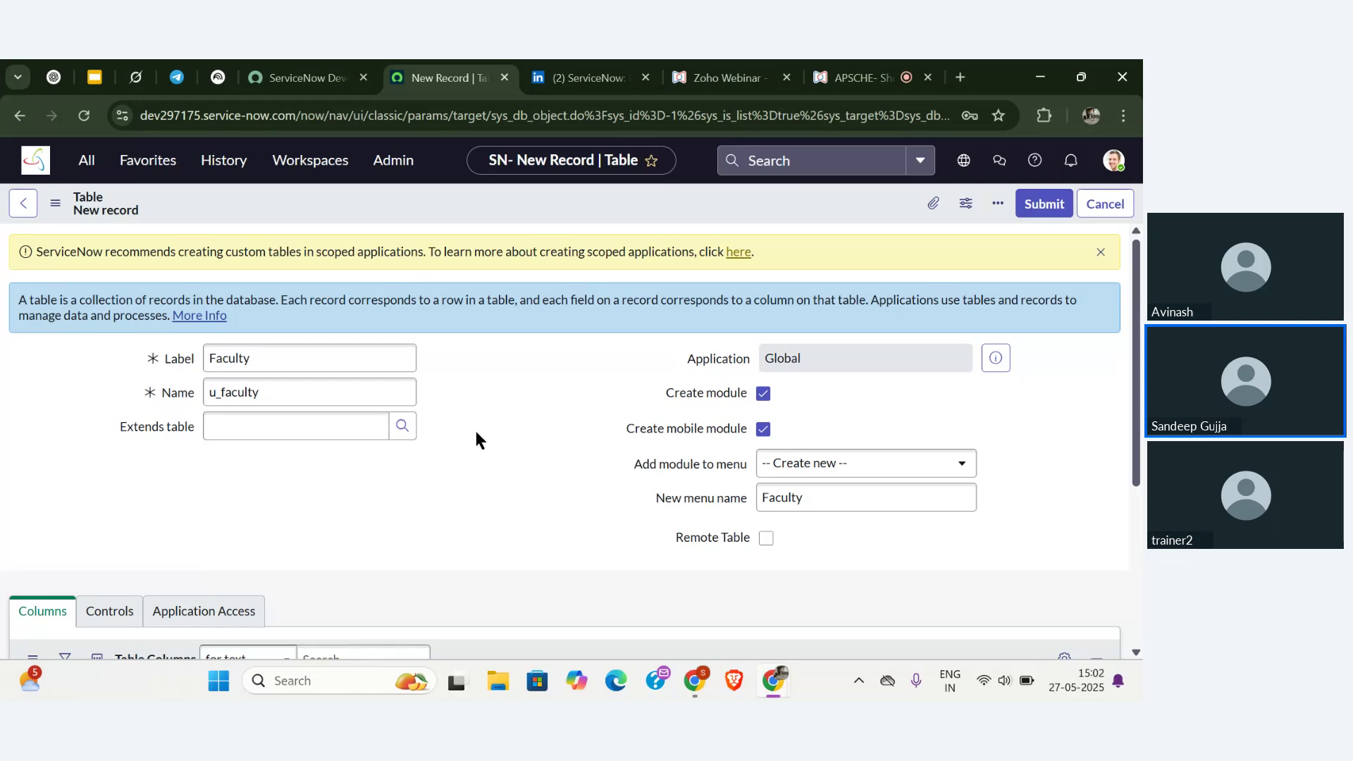
scroll(494, 522, "down", 4)
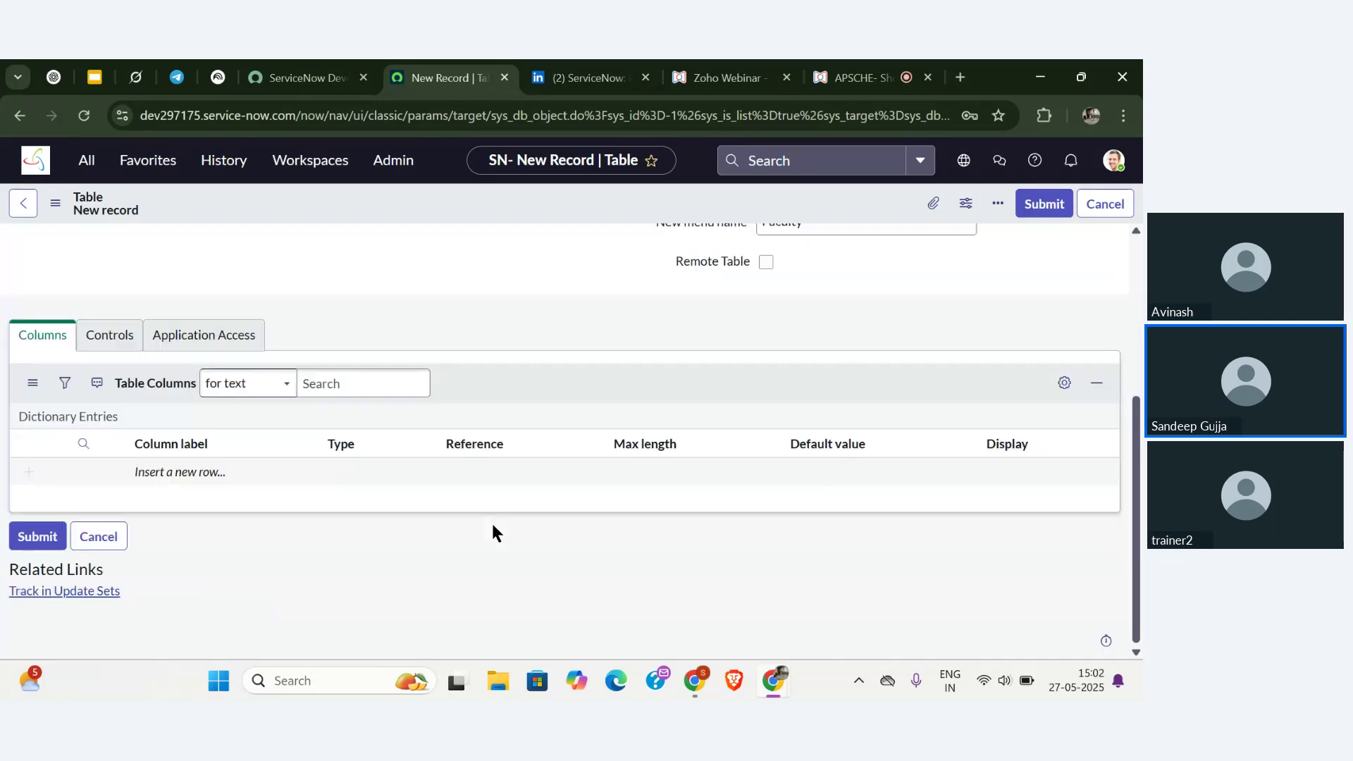
scroll(492, 527, "up", 4)
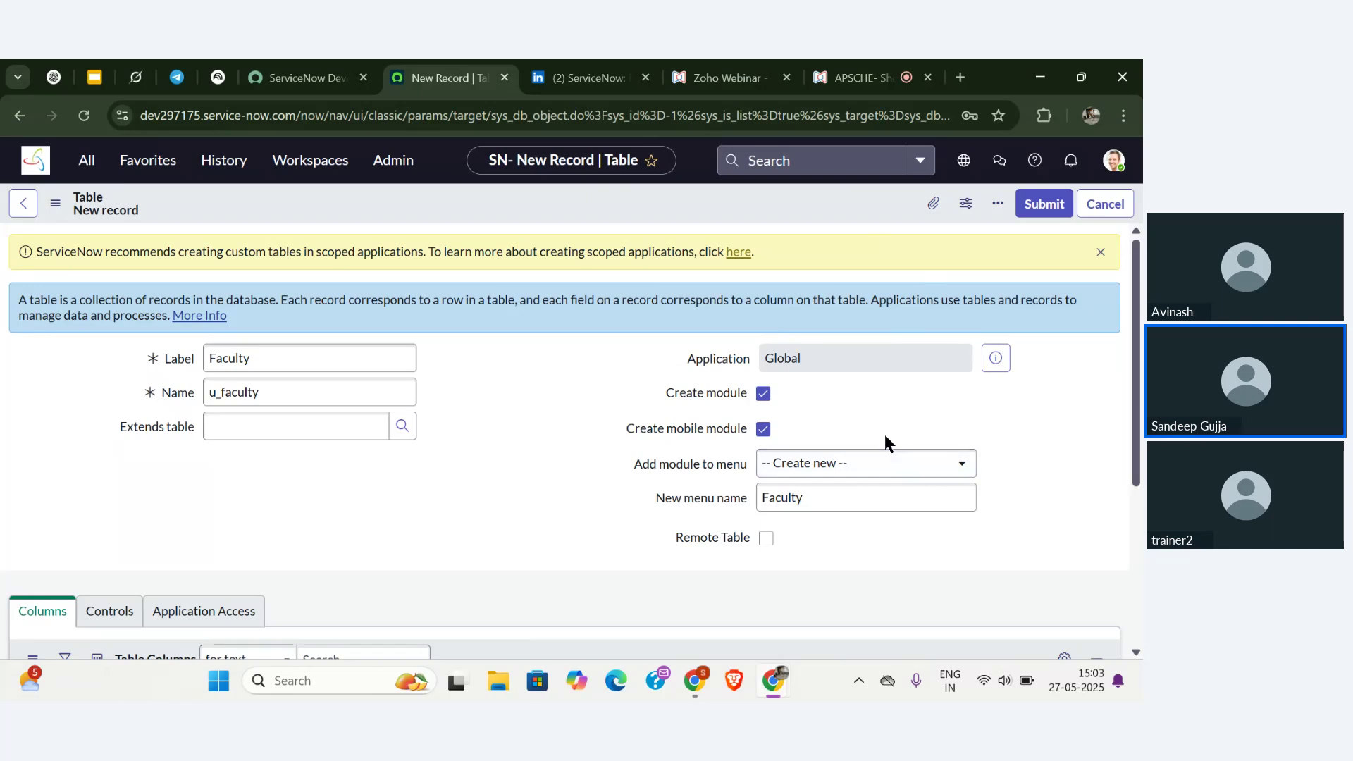
left_click(1044, 206)
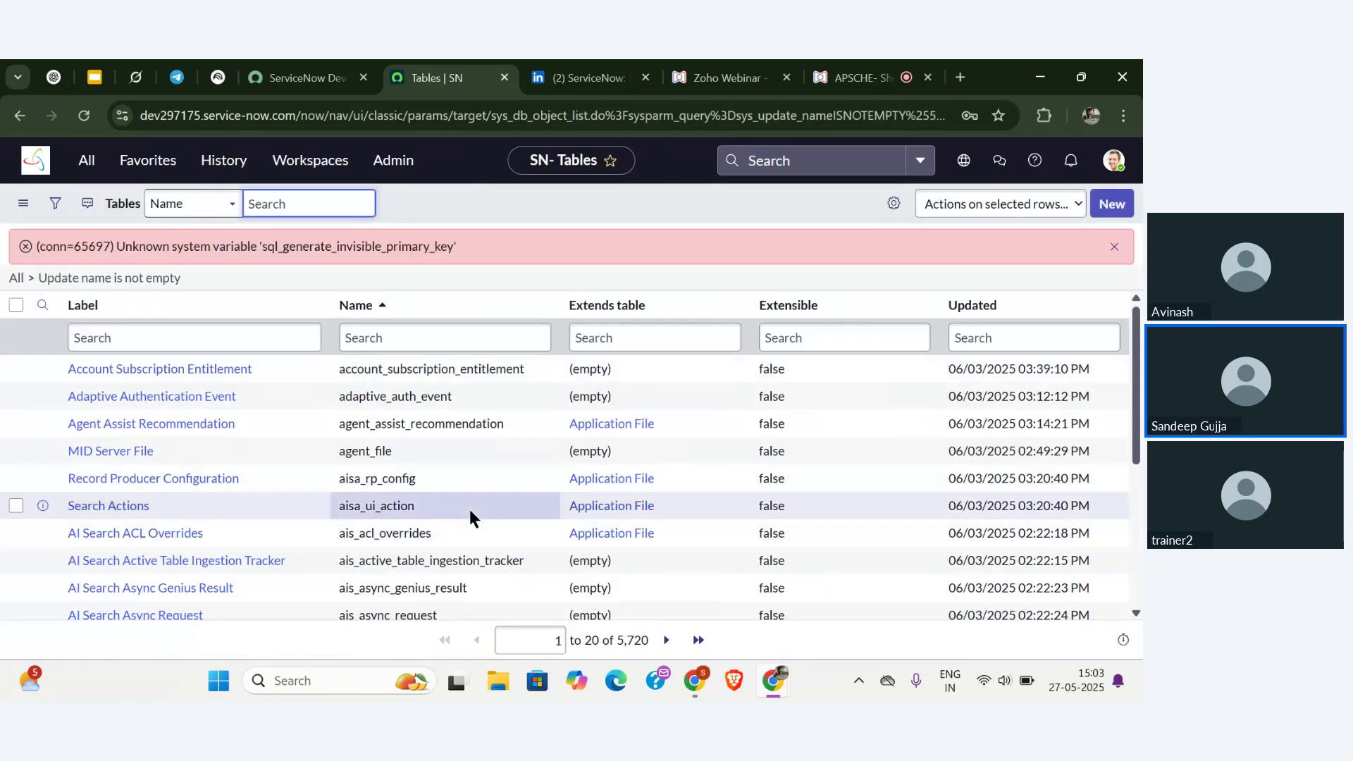
- Filter the Tables list by the label "Faculty" and open the Faculty table record
left_click(280, 342)
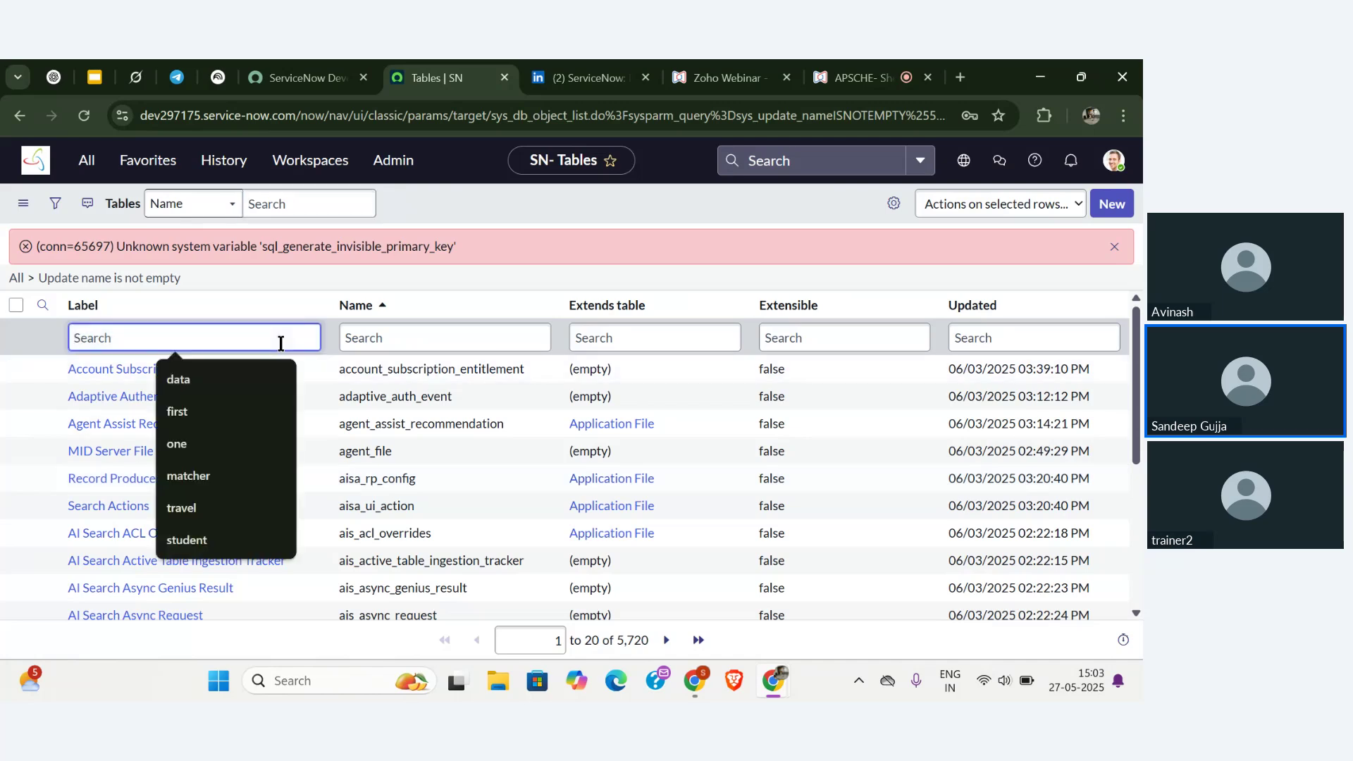
type("Fa")
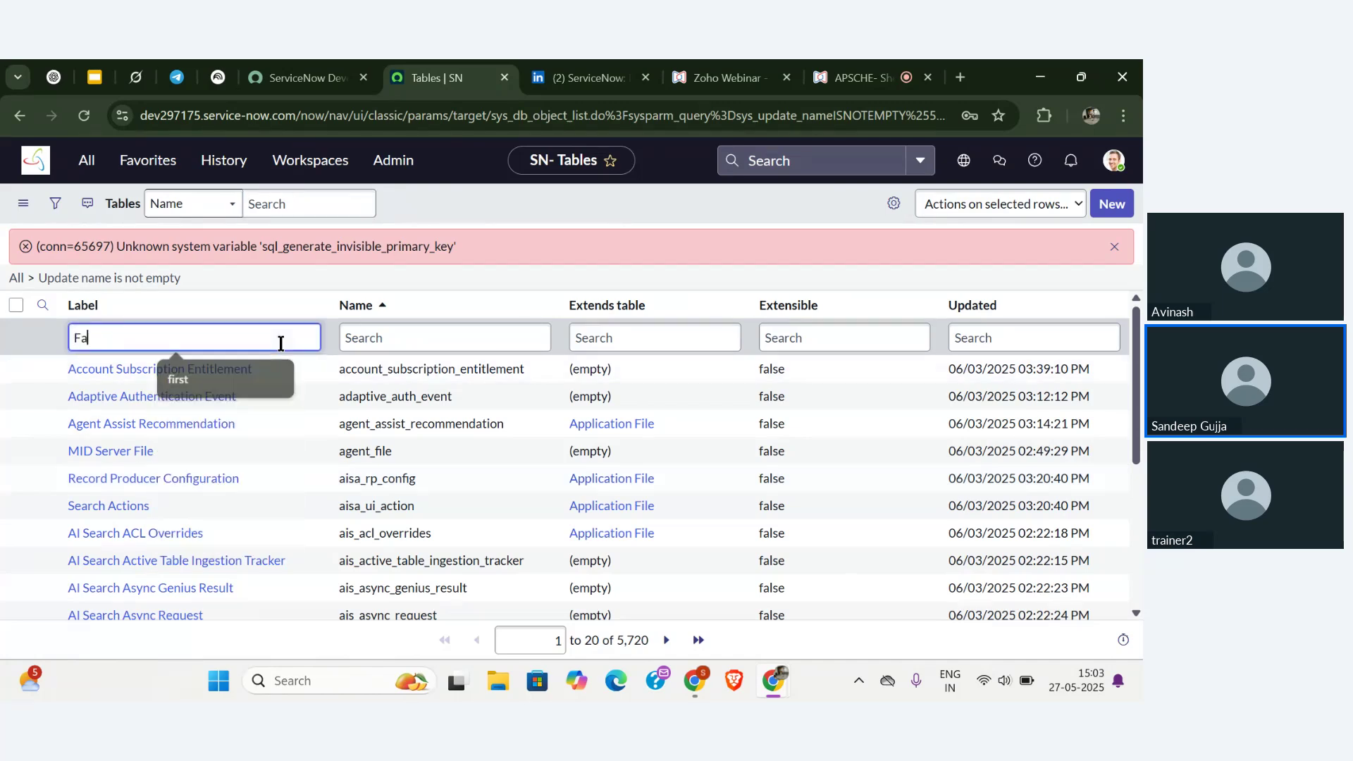
type("culty")
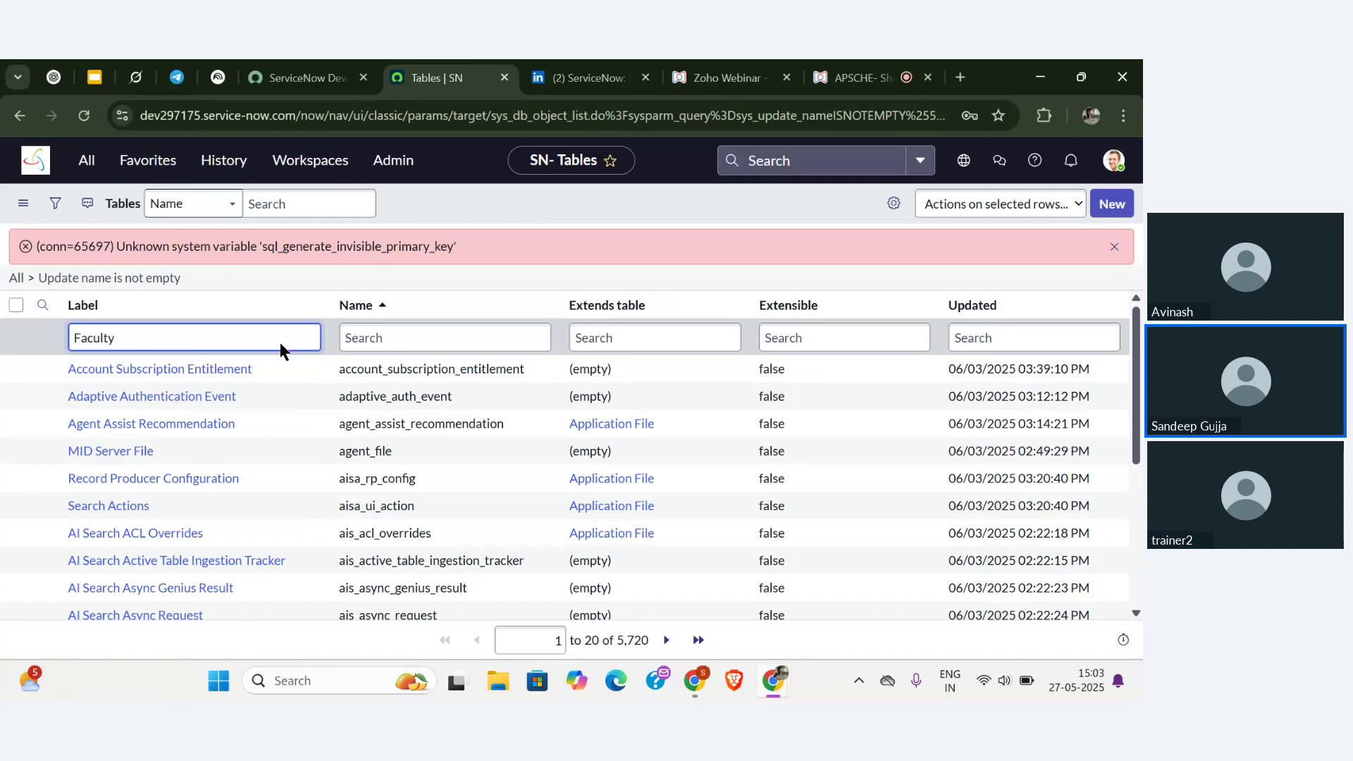
key("Return")
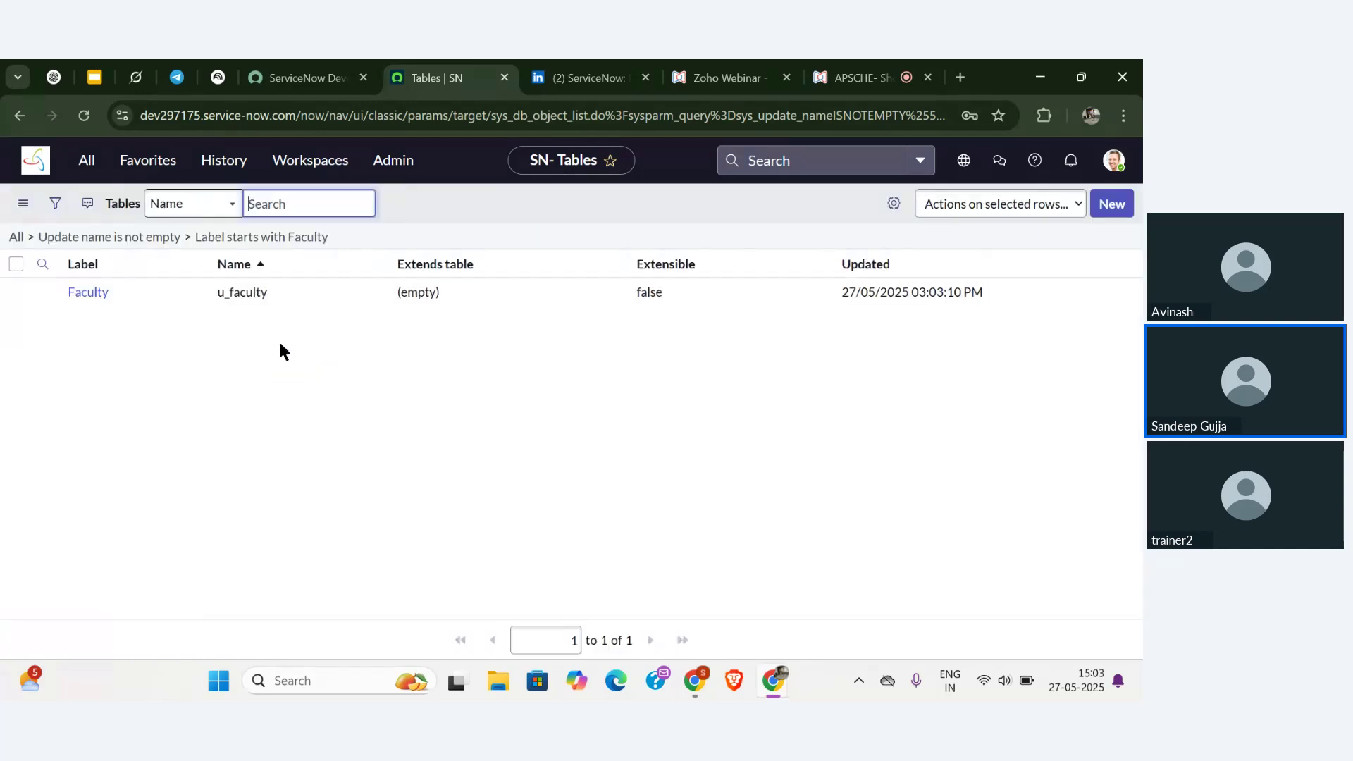
left_click(92, 328)
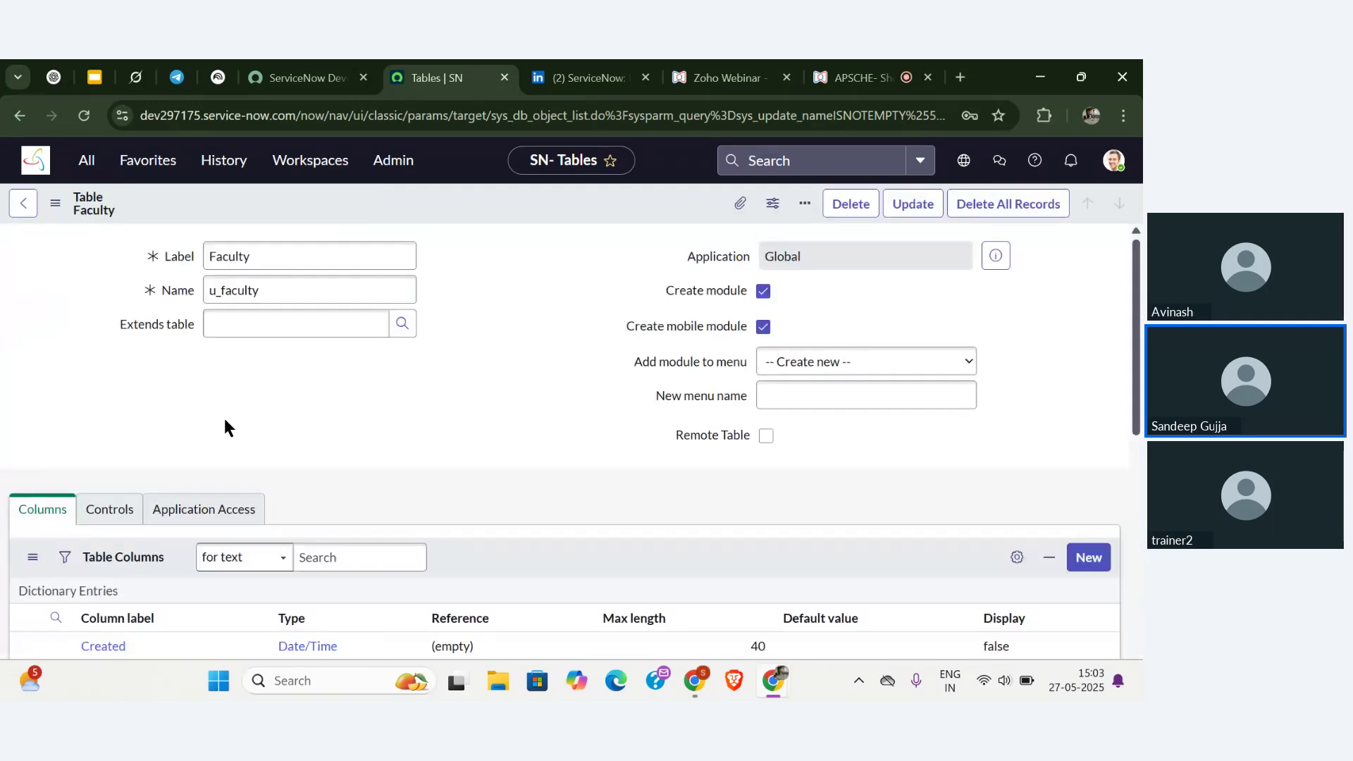
- Examine the Faculty table's default columns, controls and access controls, and return to the Tables list
scroll(323, 423, "down", 3)
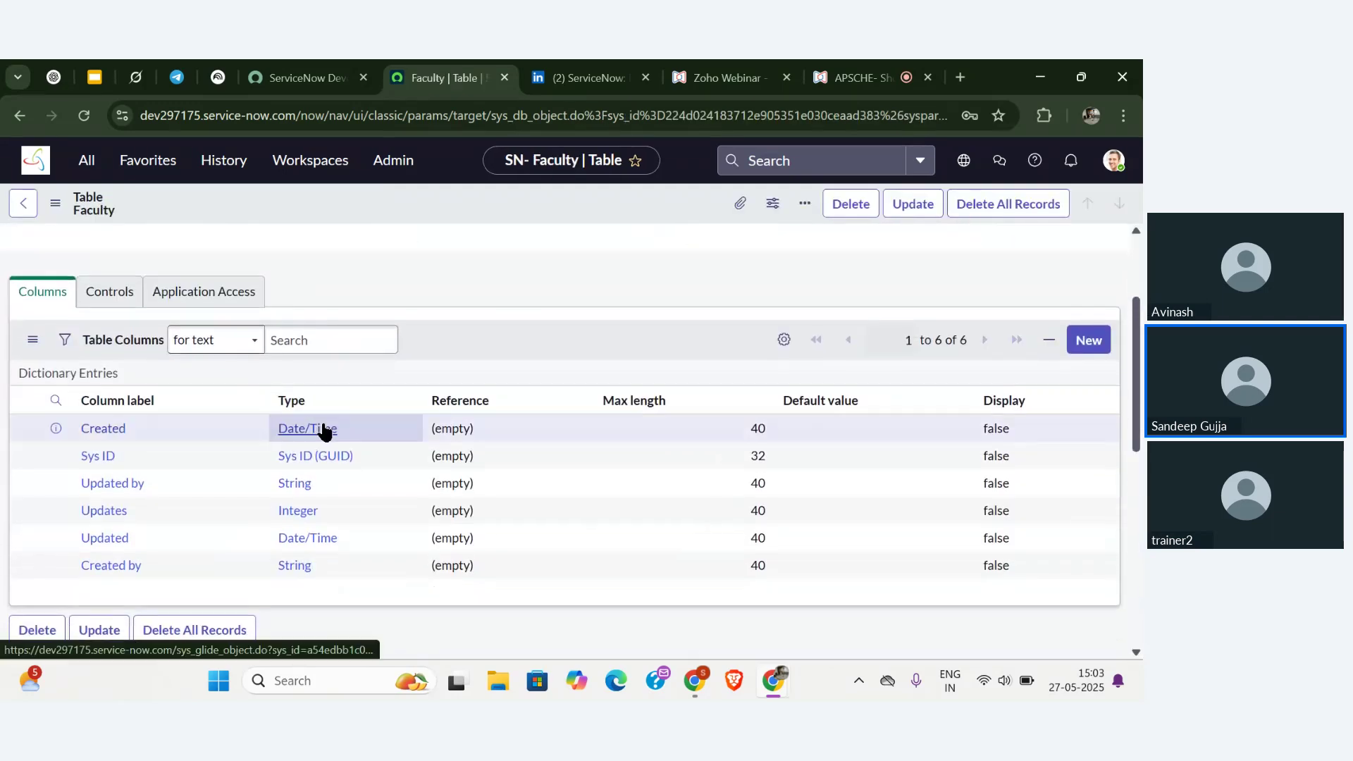
scroll(323, 423, "down", 3)
scroll(323, 423, "up", 5)
scroll(322, 423, "down", 3)
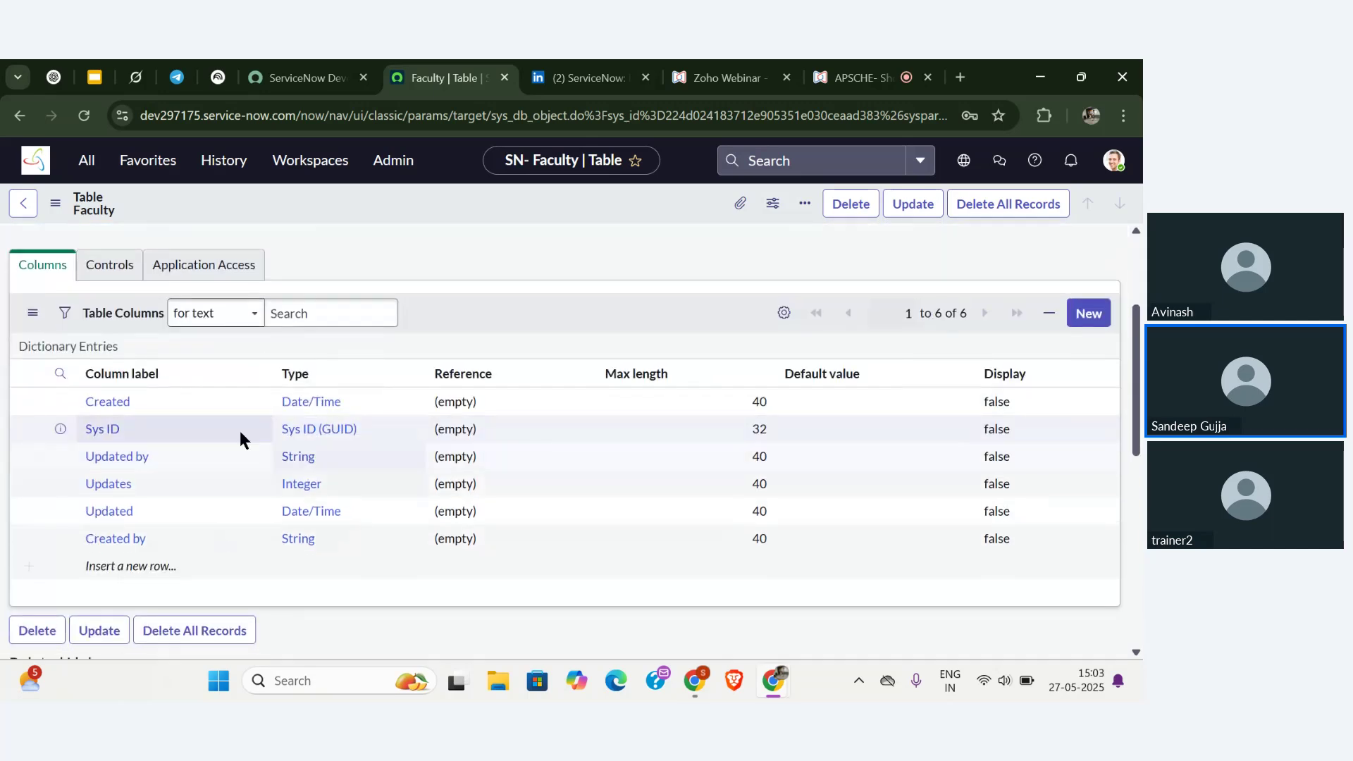
left_click(109, 269)
scroll(242, 400, "down", 5)
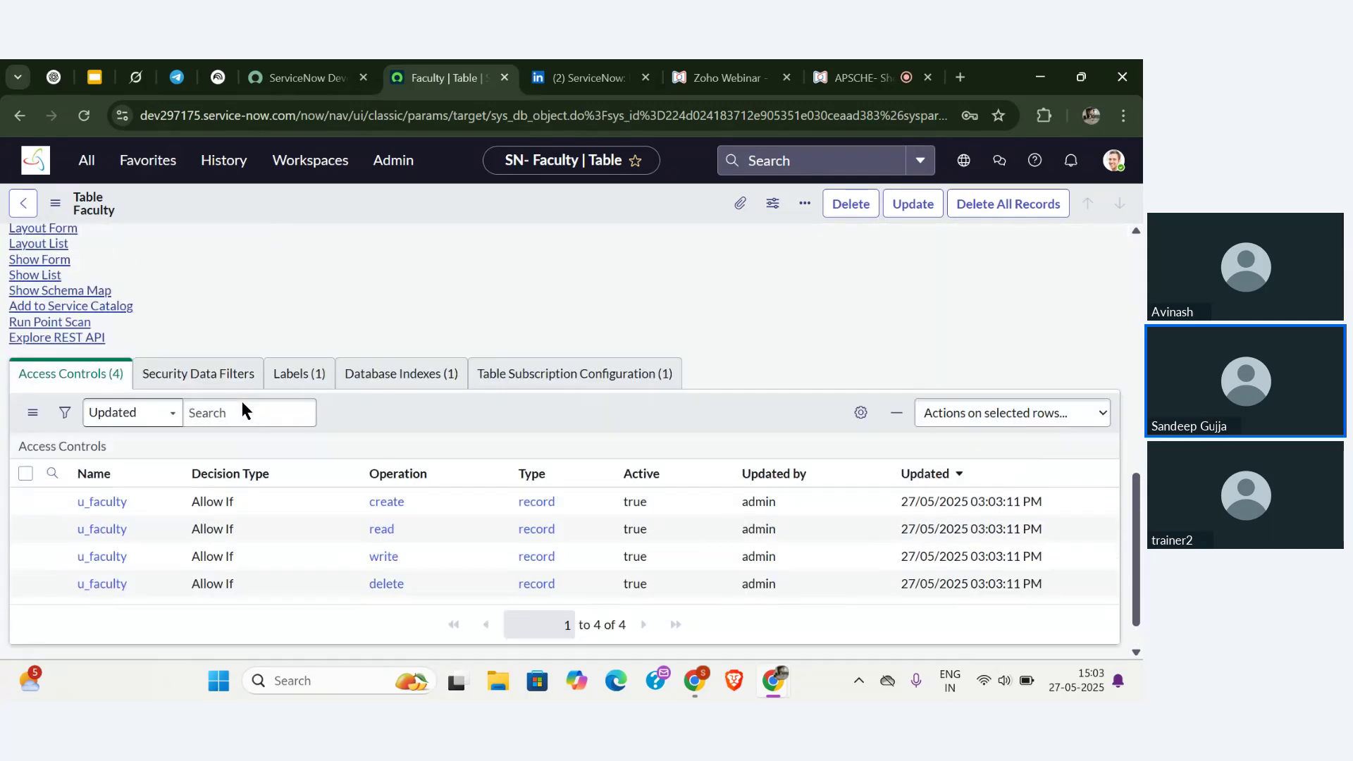
scroll(243, 400, "up", 5)
left_click(62, 446)
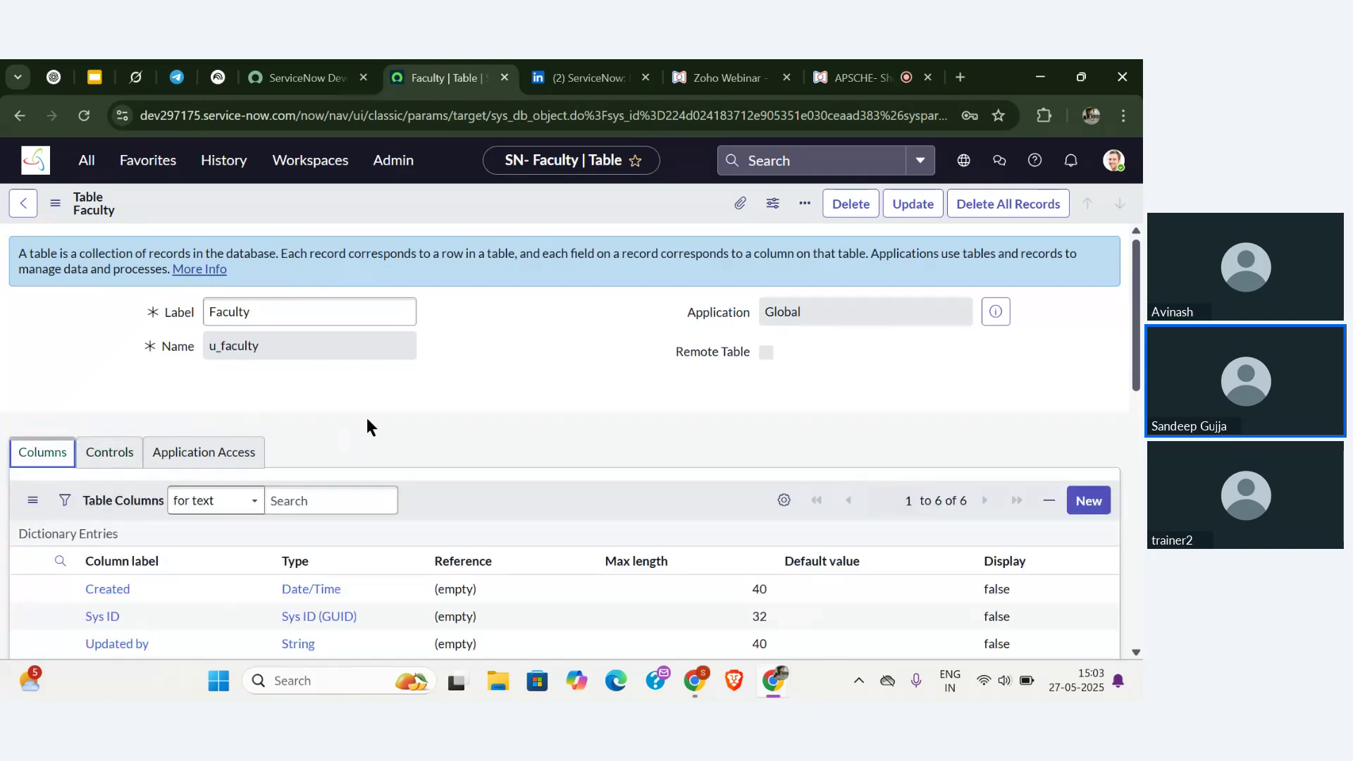
scroll(367, 417, "down", 4)
scroll(366, 418, "up", 1)
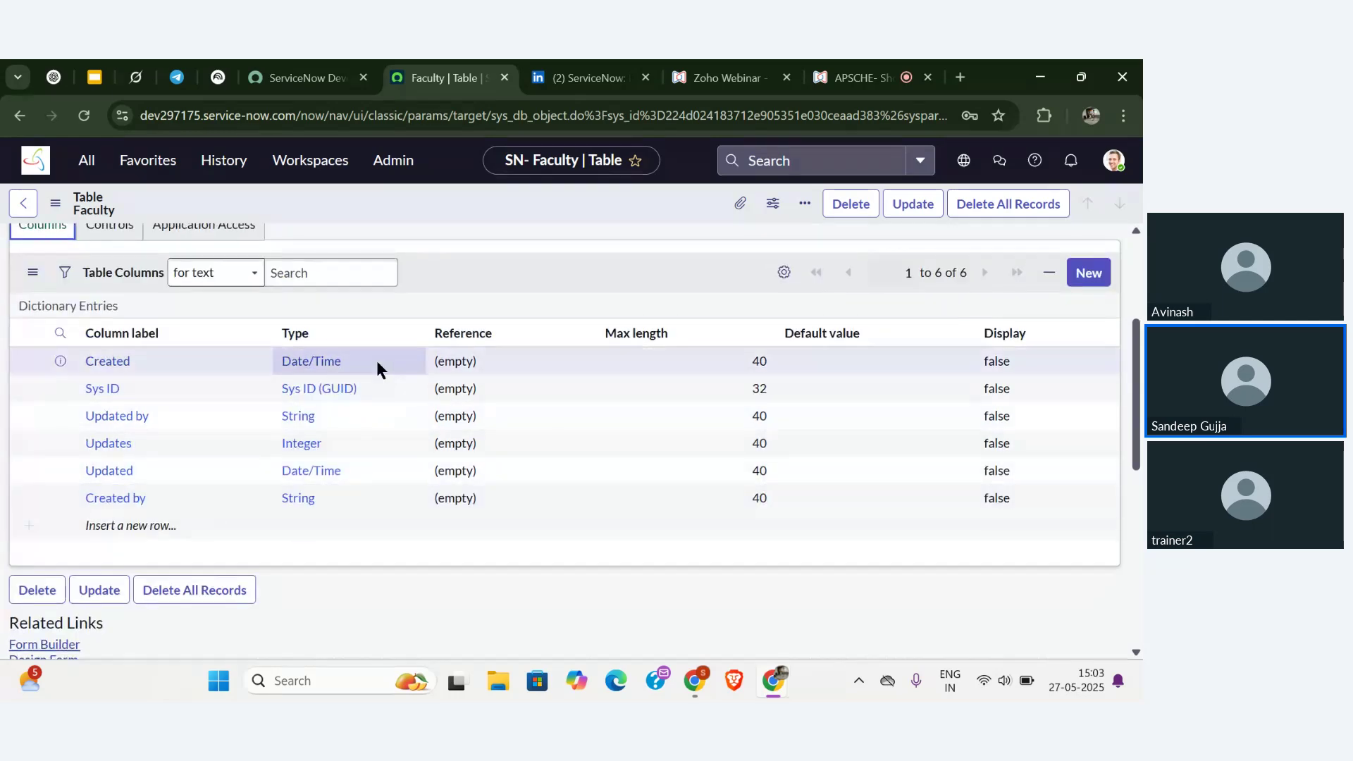
scroll(376, 363, "up", 4)
left_click(24, 203)
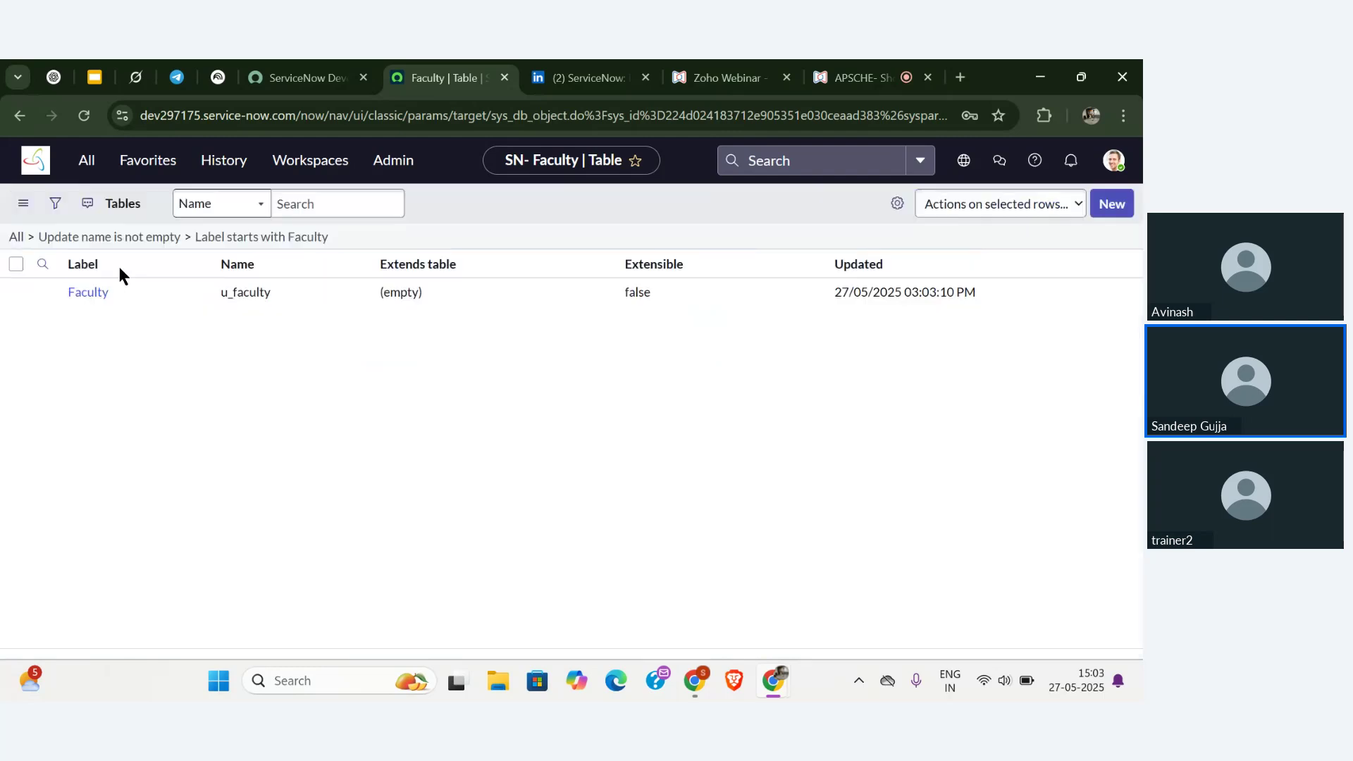
- Filter the navigator for "facult" and open the Faculties module's record list
left_click(86, 160)
double_click(107, 206)
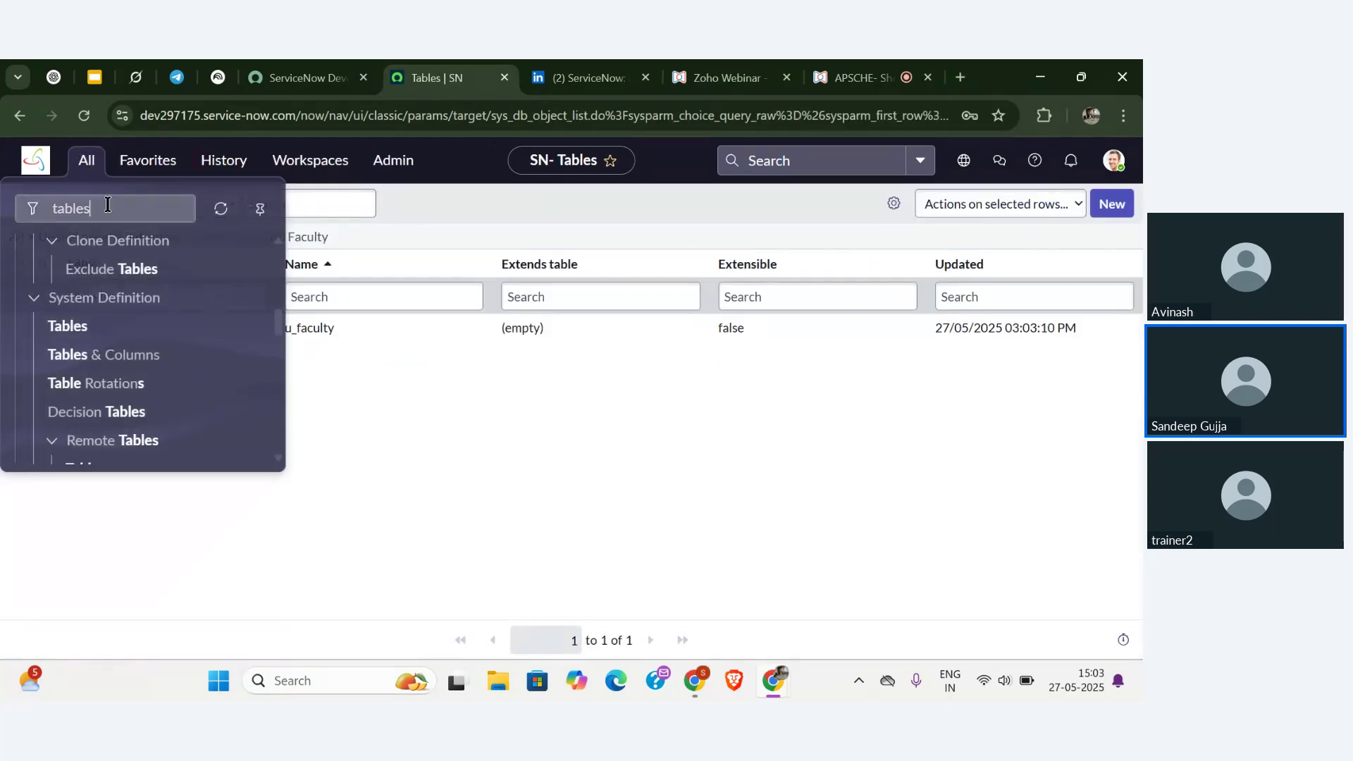
key("BackSpace")
type("facult")
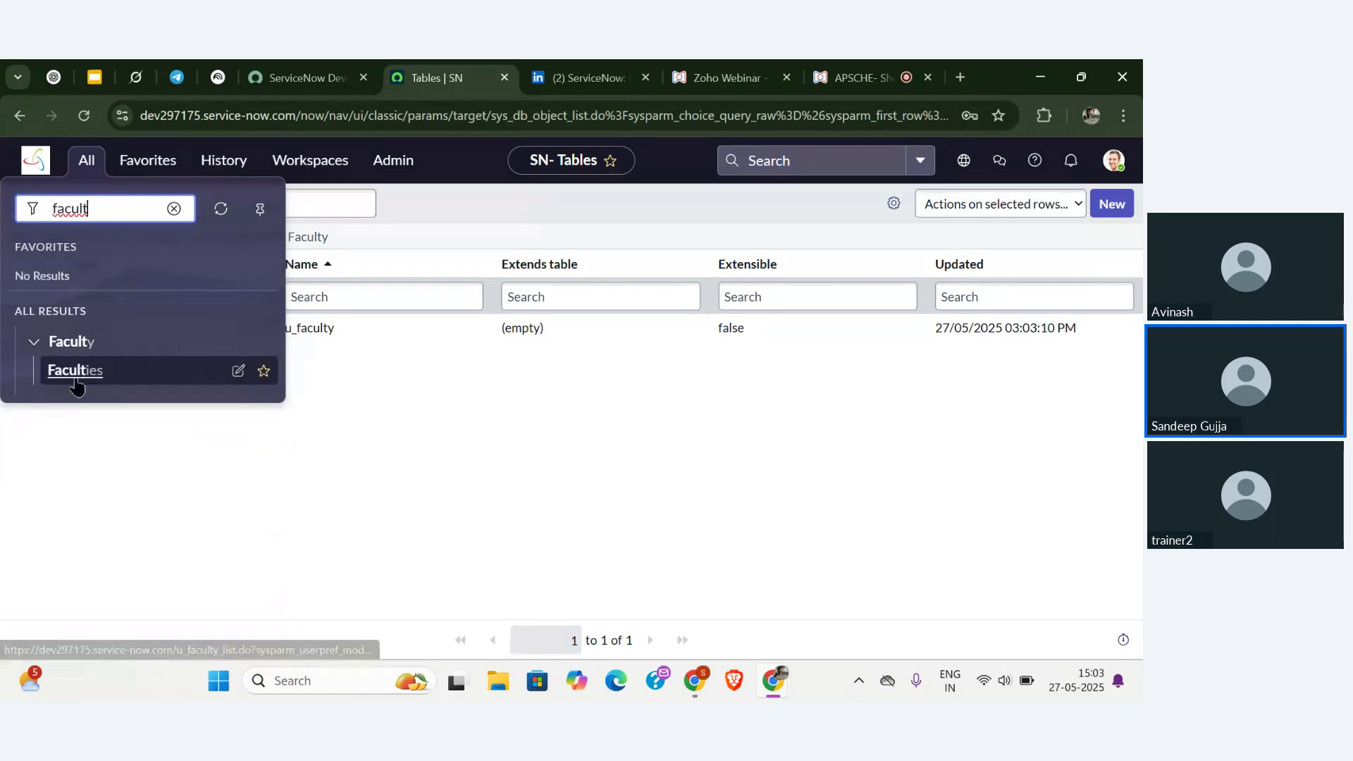
left_click(74, 373)
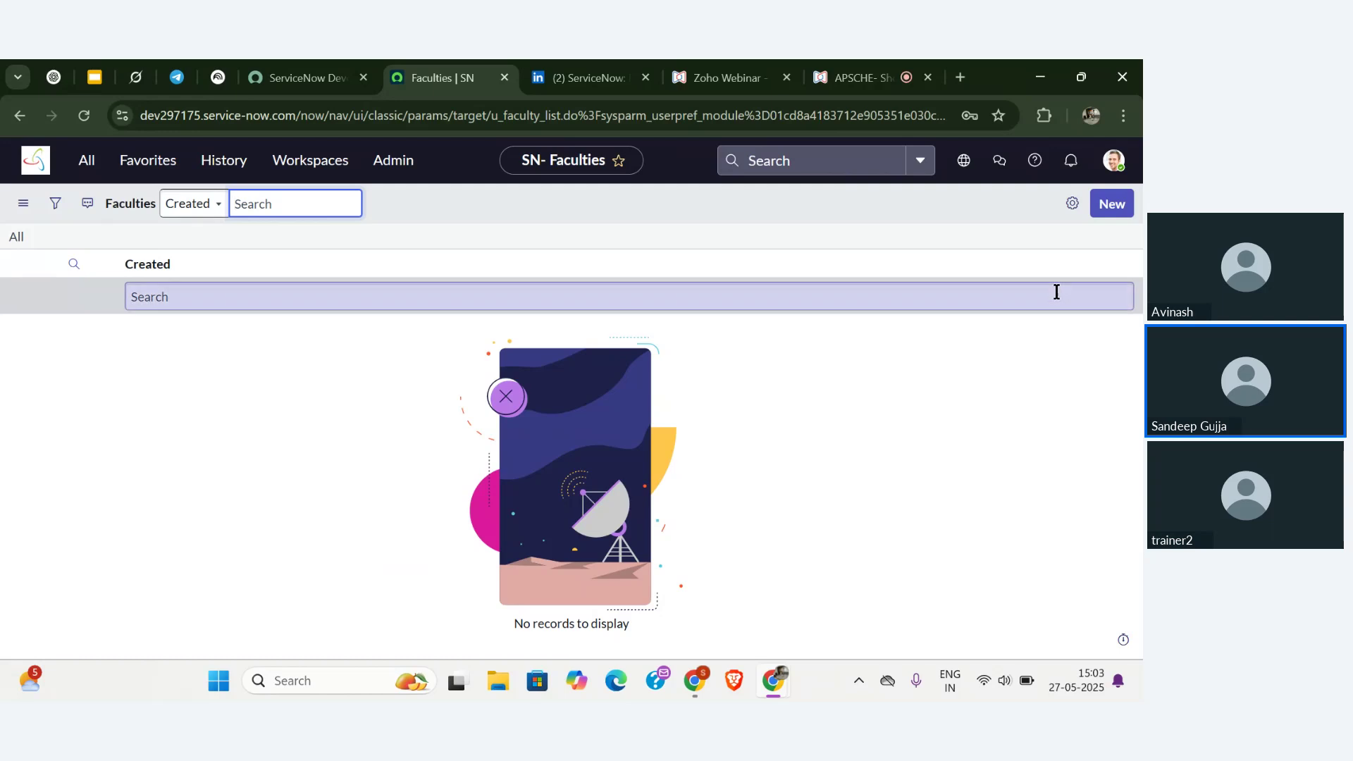
- Start a new Faculty record and open its form in Form Design, declining the offer to try Form Builder
left_click(1120, 206)
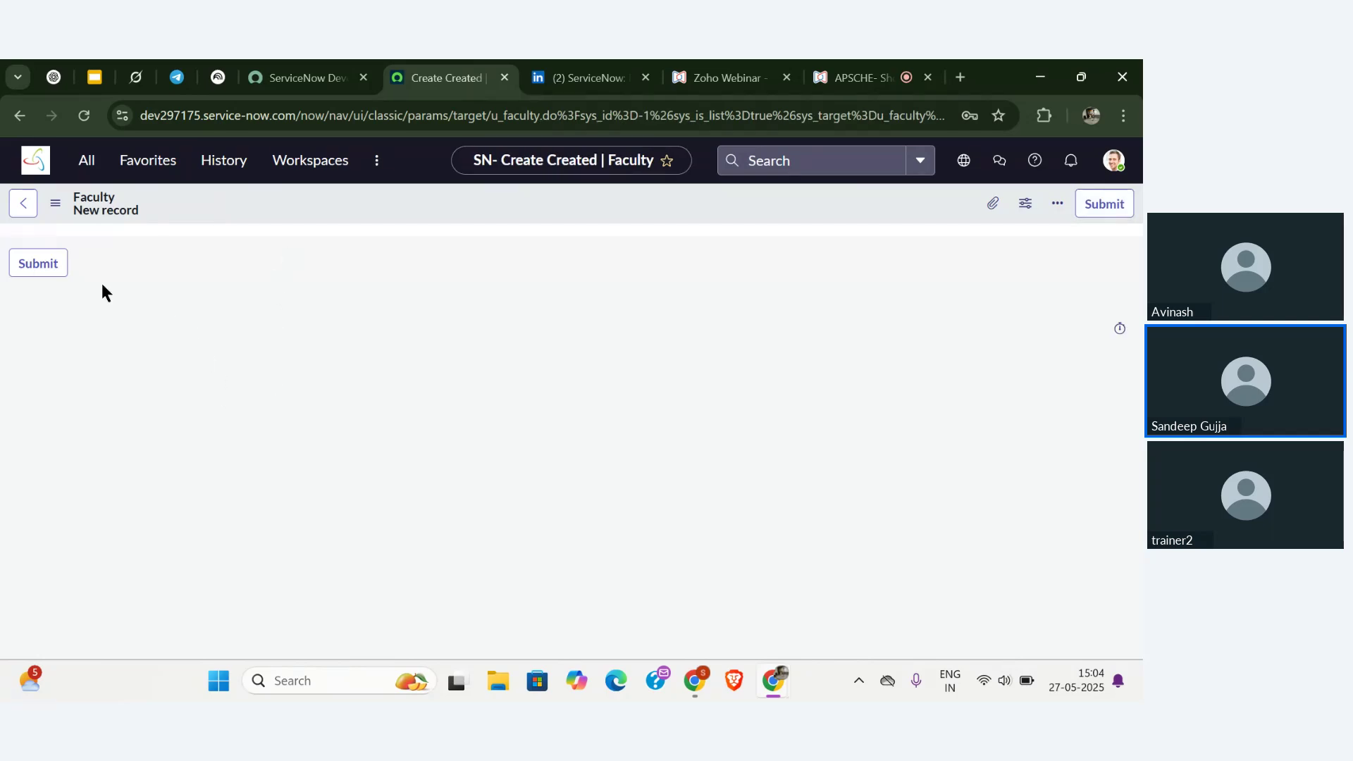
left_click(56, 204)
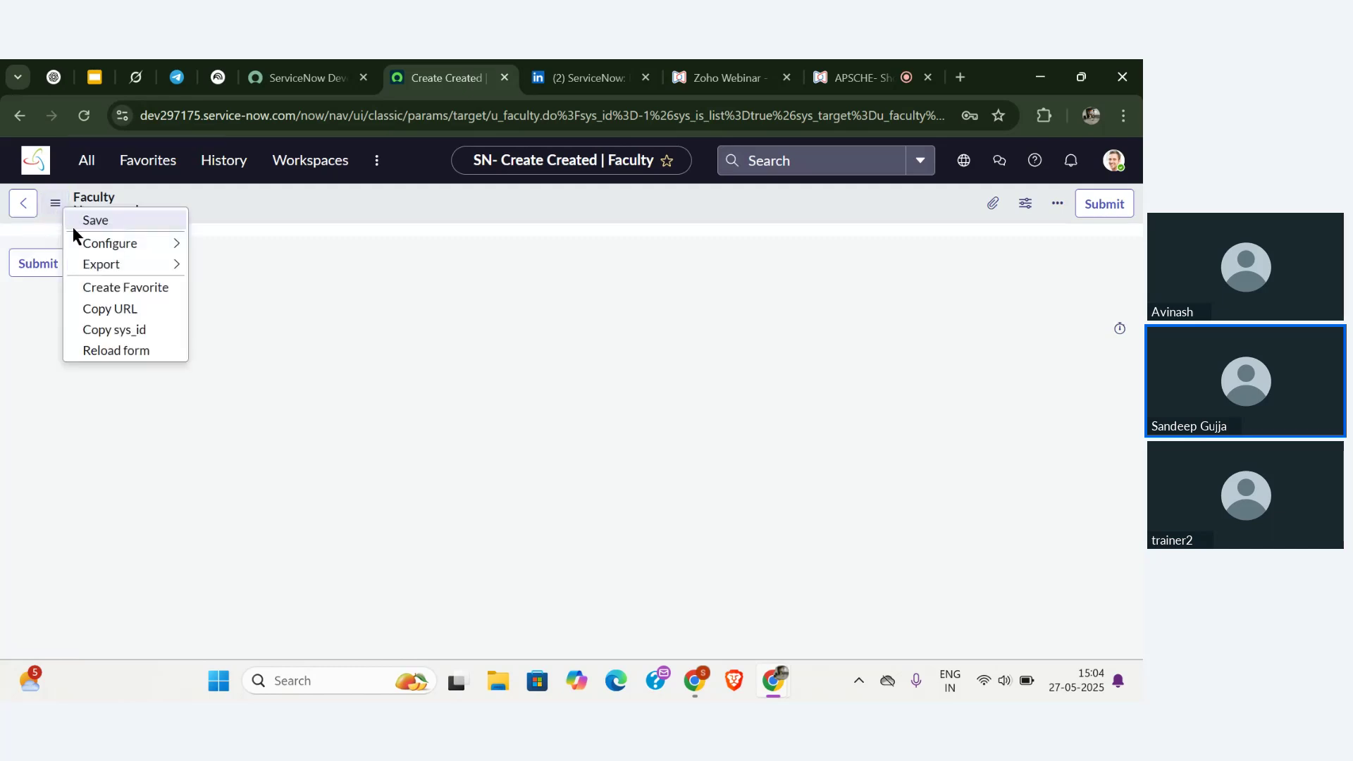
mouse_move(115, 242)
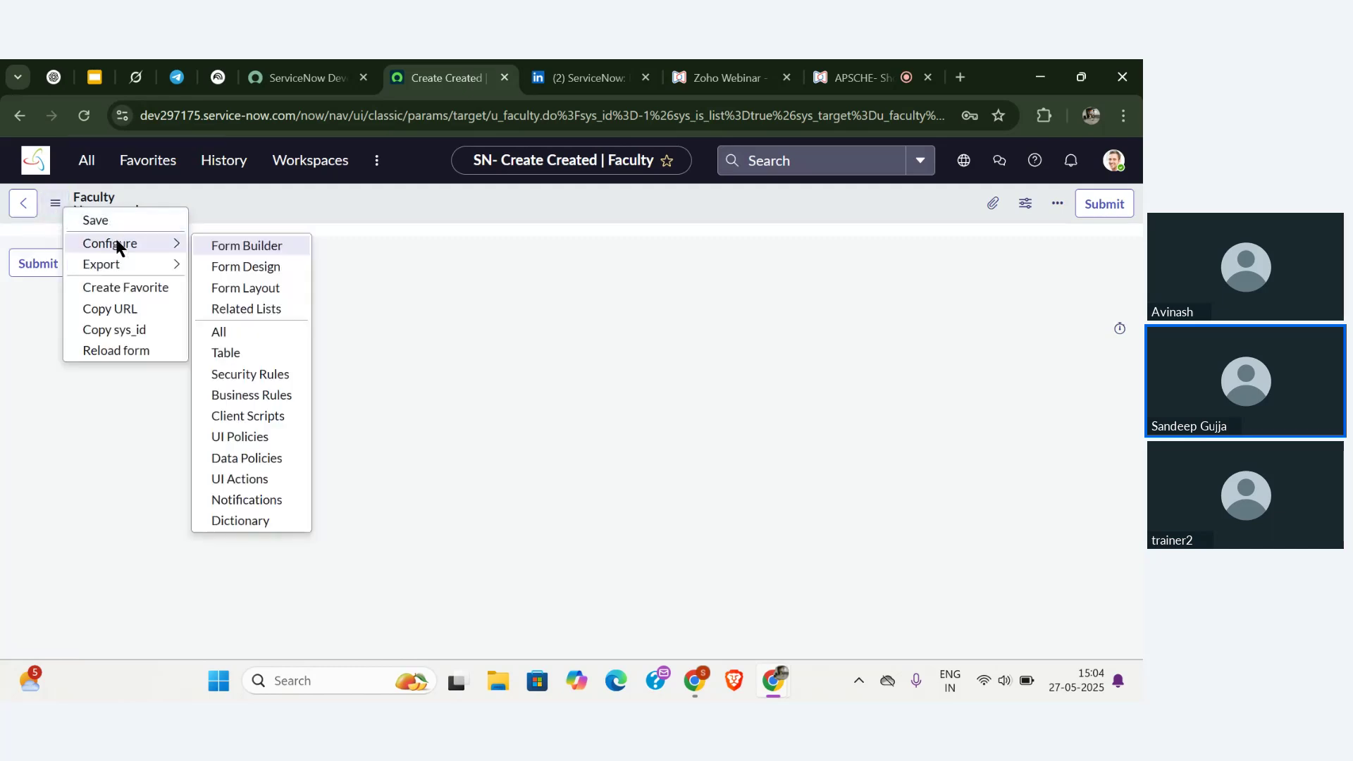
left_click(295, 272)
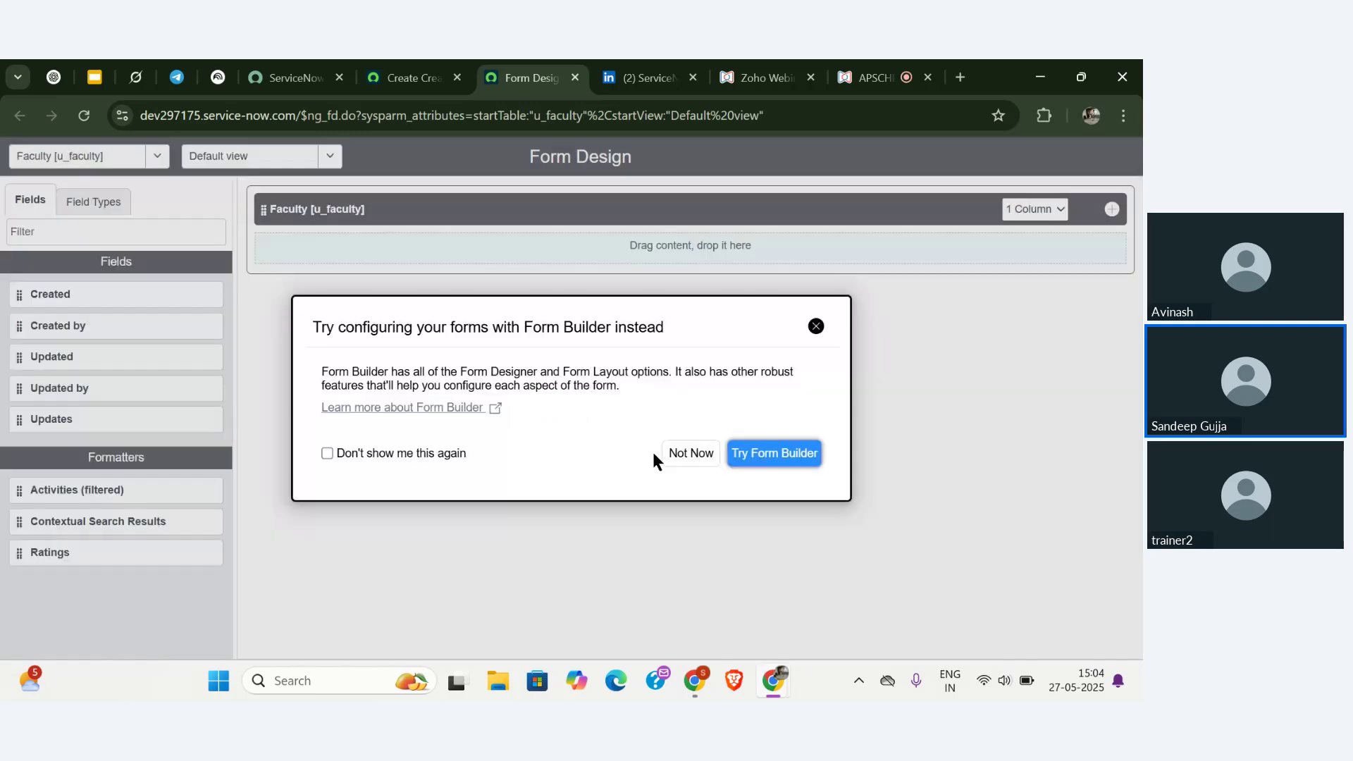
left_click(691, 455)
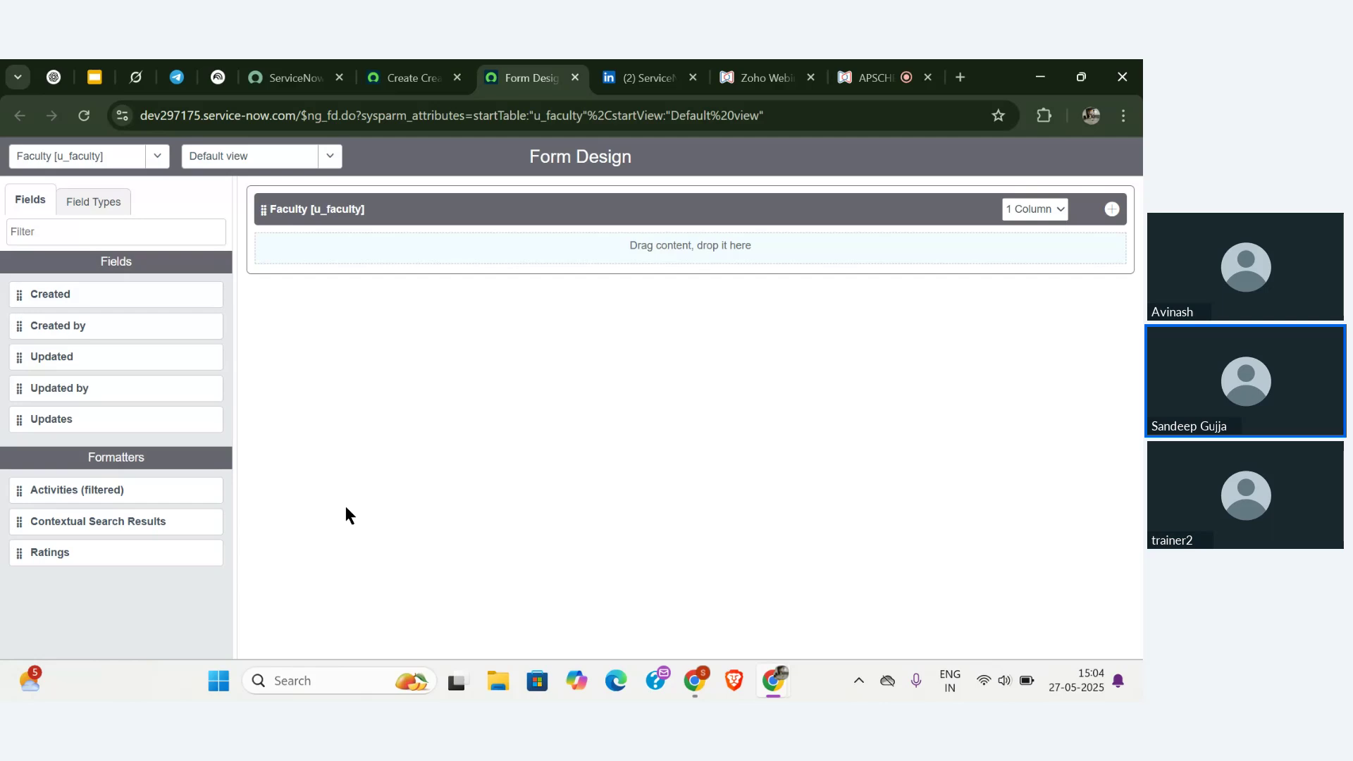
- Examine the field types that can be added to the Faculty form, through the whole list down to Chart
left_click(111, 215)
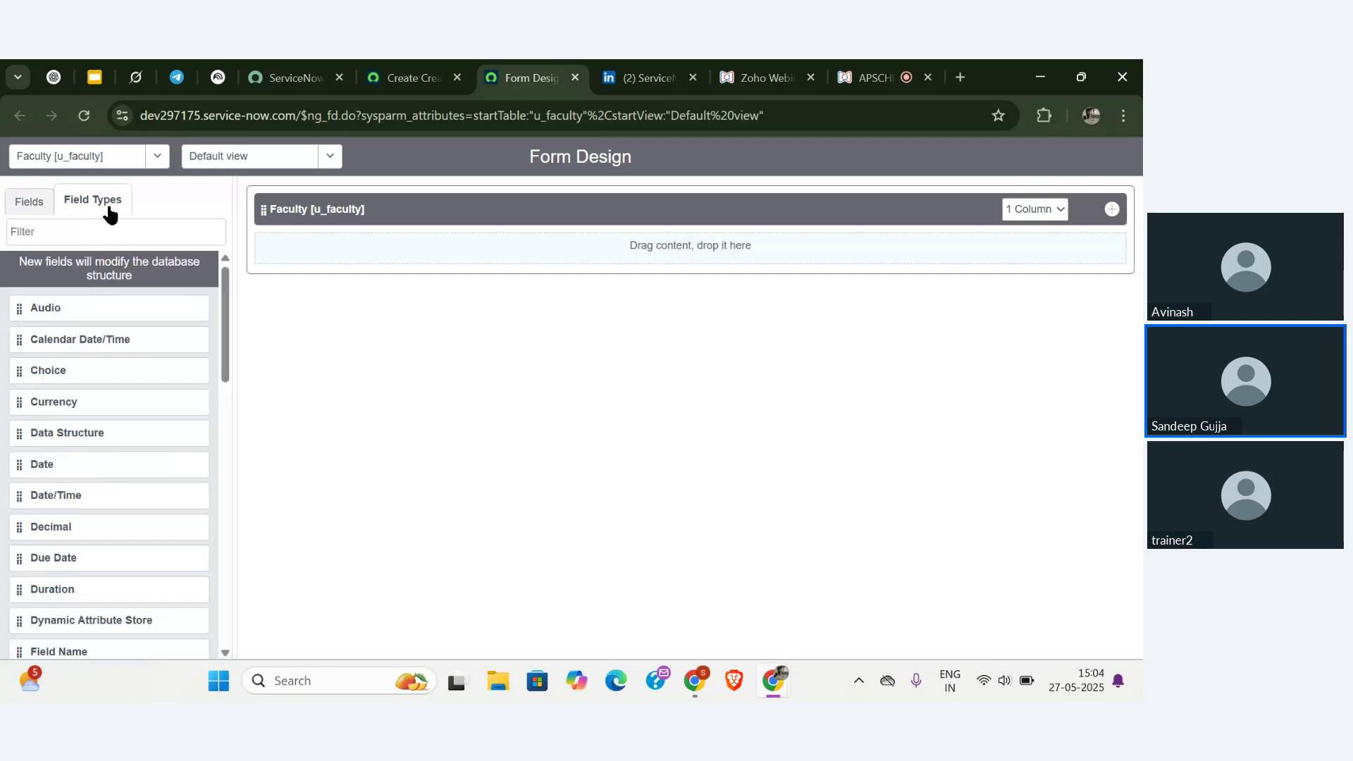
scroll(91, 533, "down", 15)
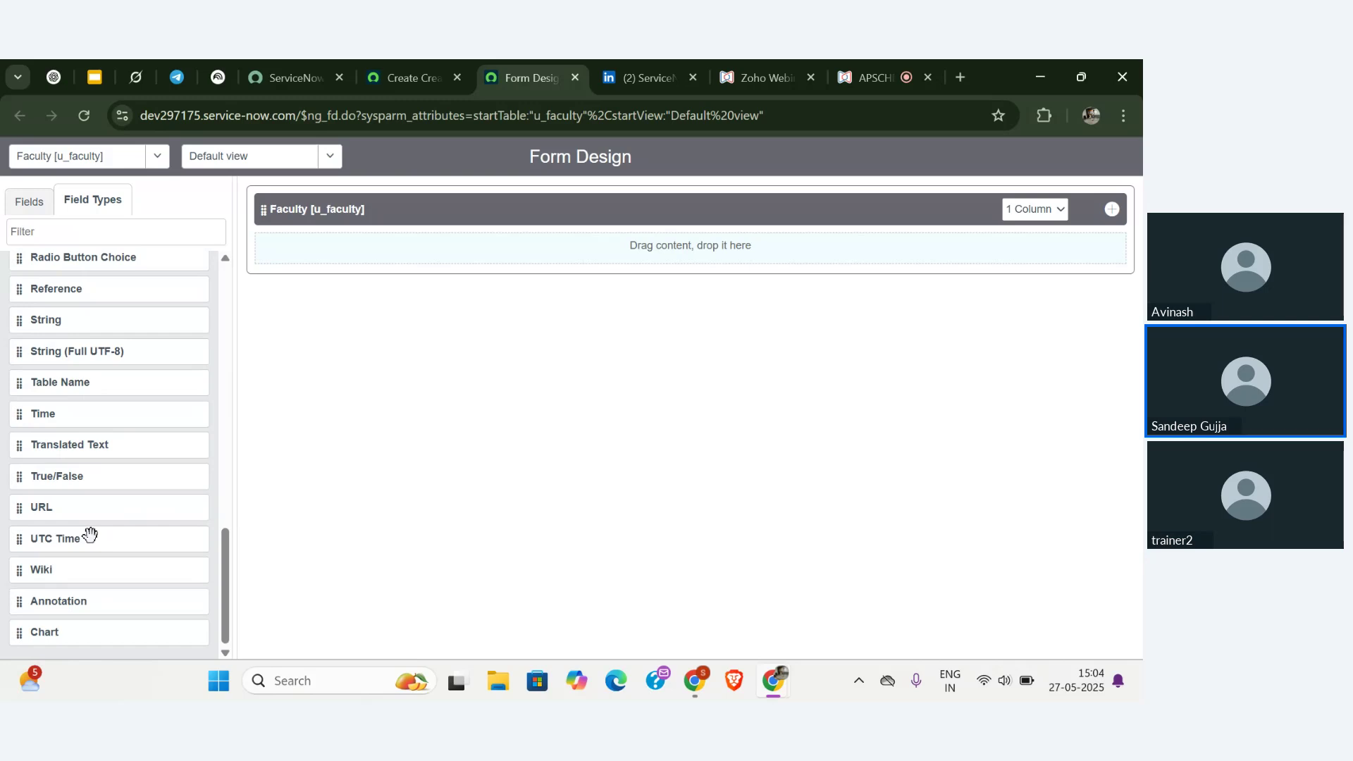
scroll(90, 533, "up", 15)
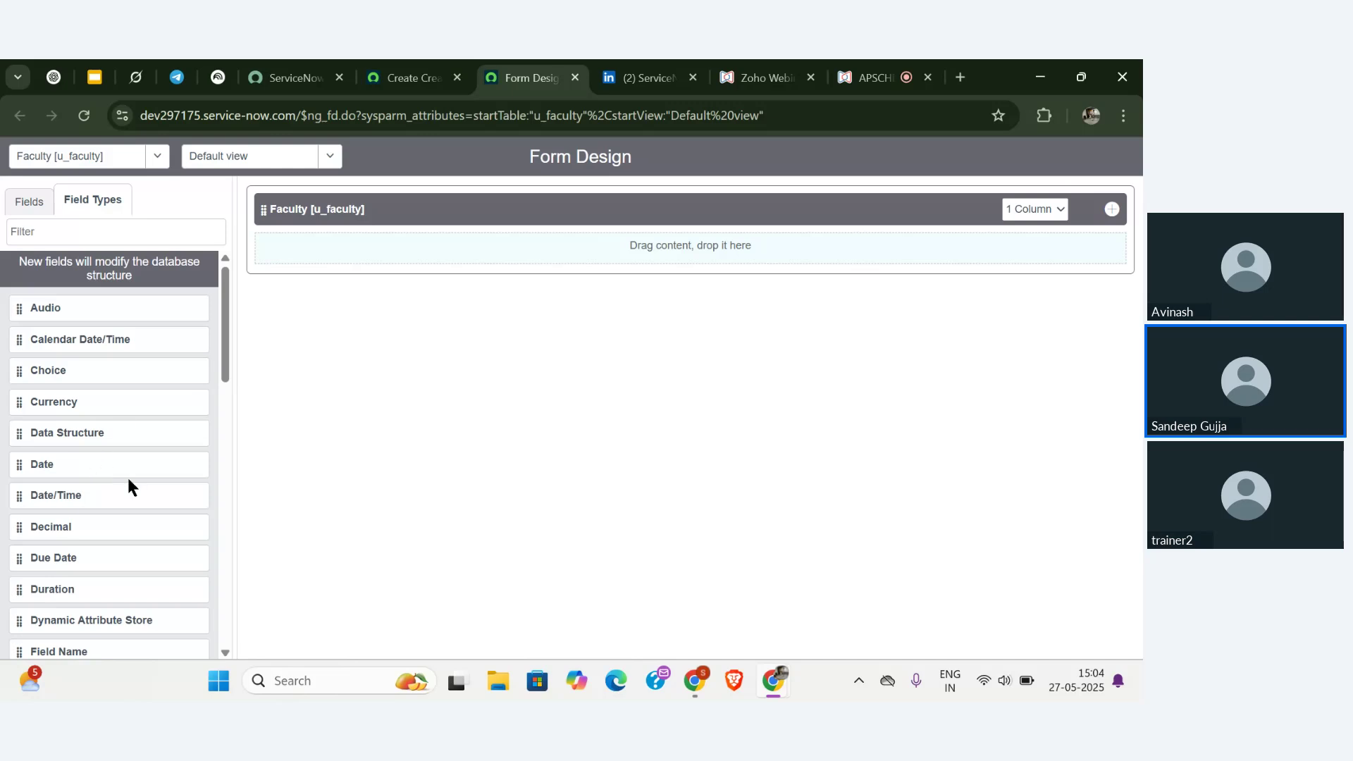
scroll(112, 479, "down", 5)
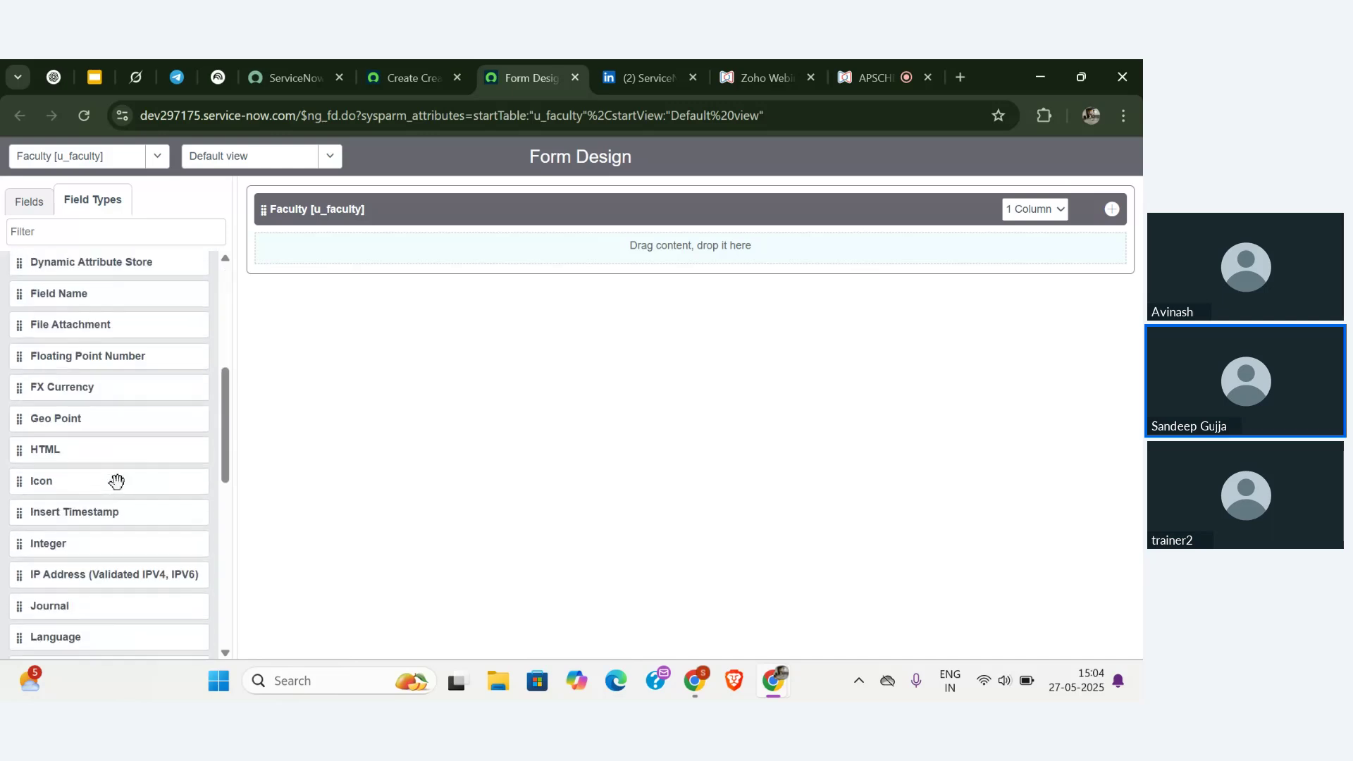
scroll(125, 546, "up", 5)
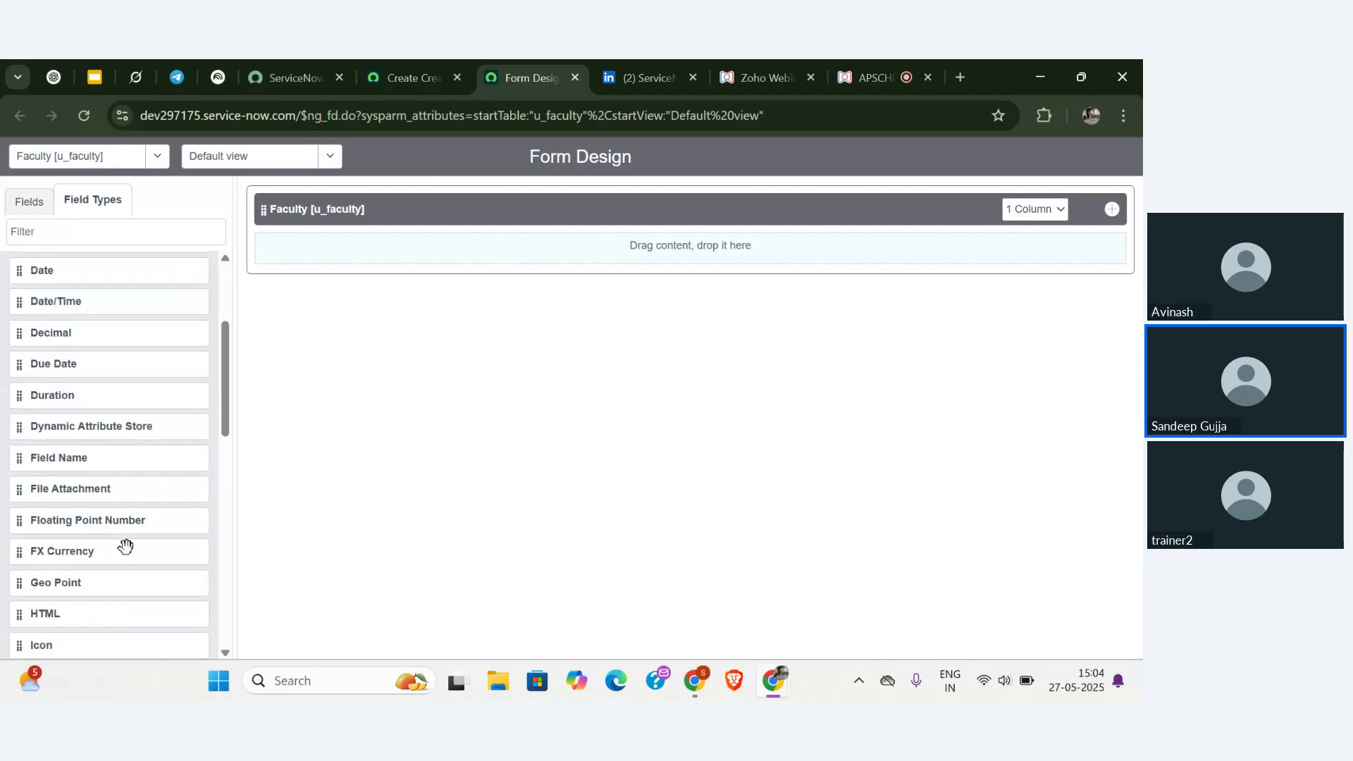
scroll(125, 546, "down", 2)
scroll(125, 547, "down", 5)
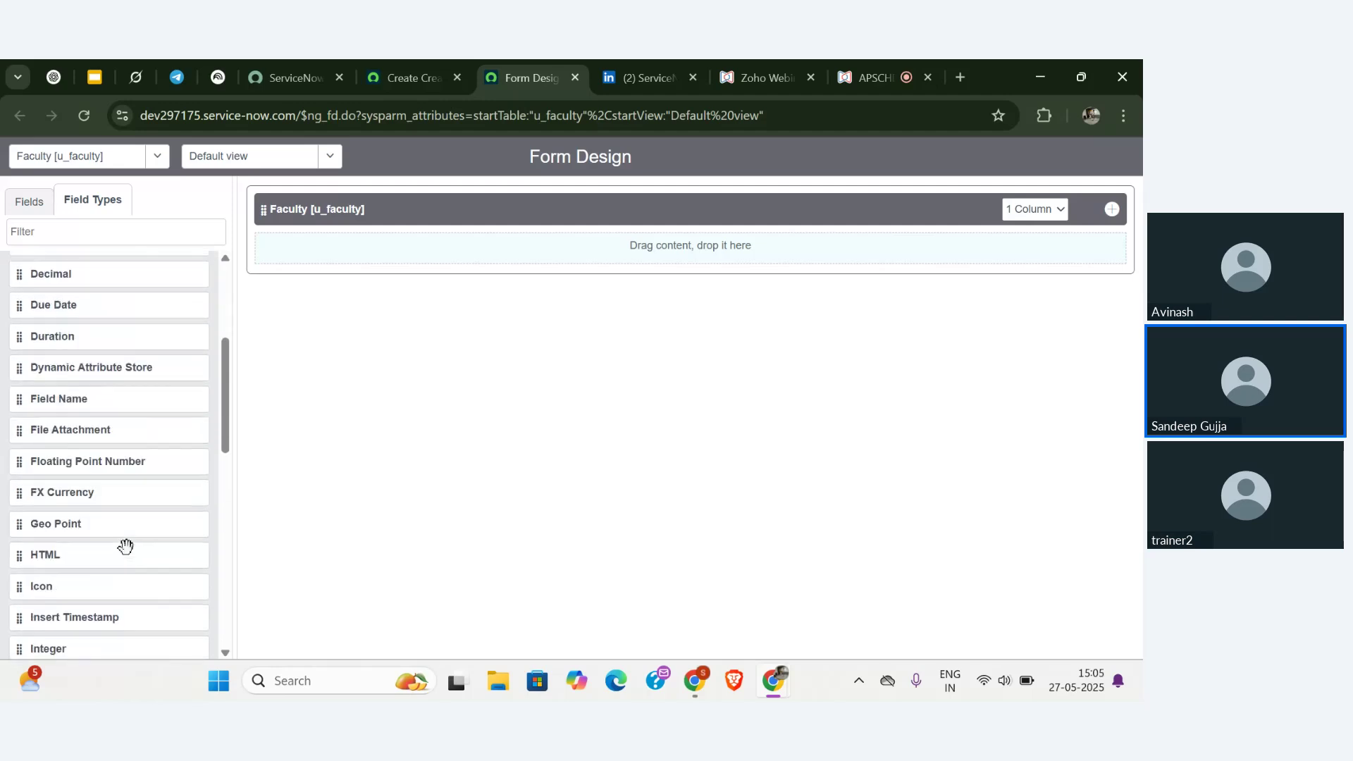
scroll(82, 498, "down", 1)
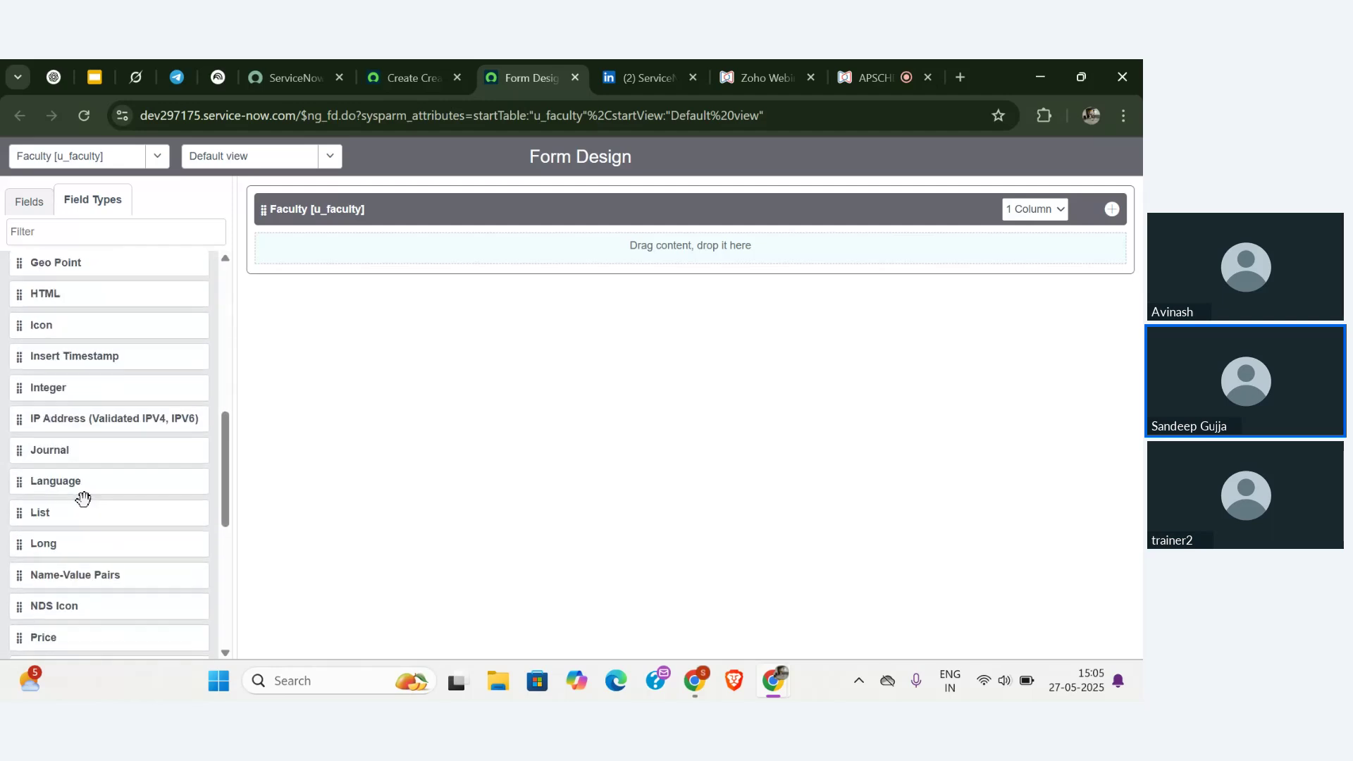
scroll(74, 412, "down", 4)
scroll(73, 413, "down", 5)
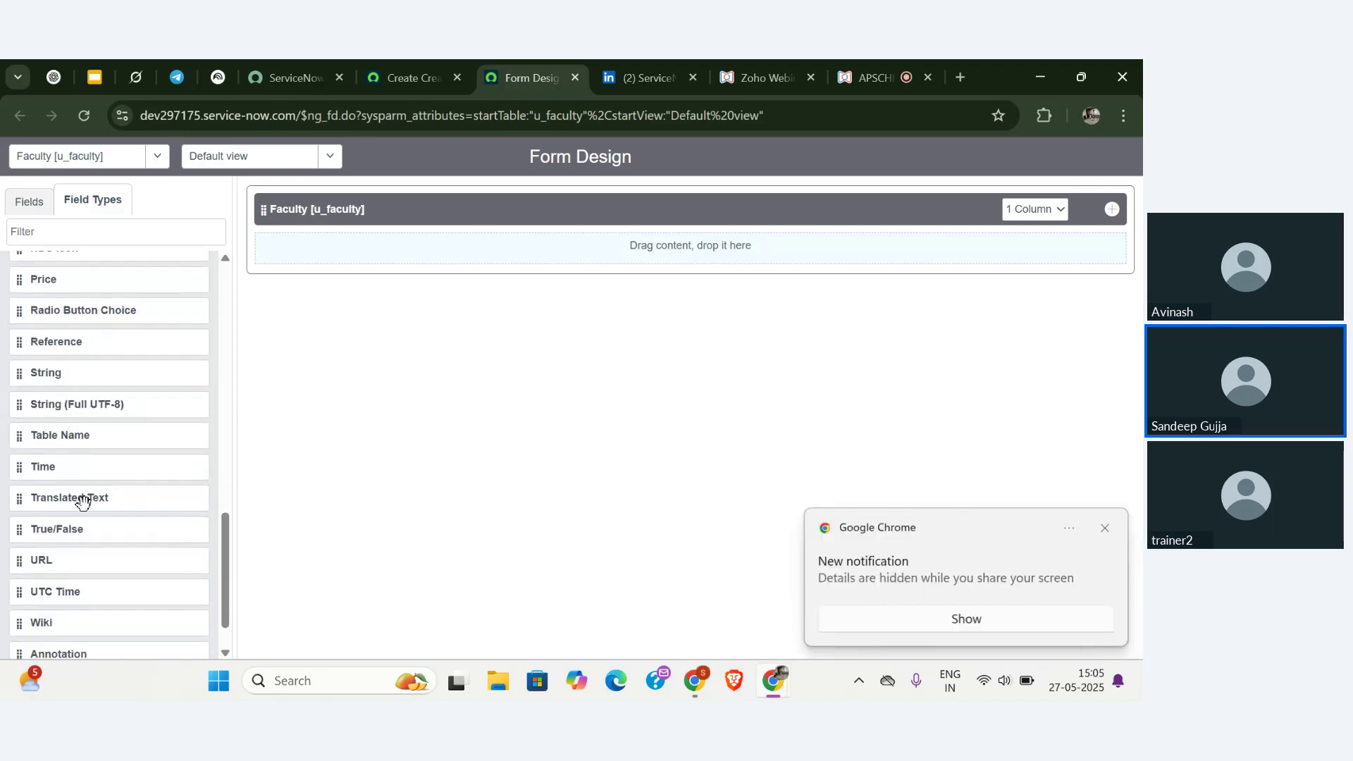
scroll(84, 502, "down", 1)
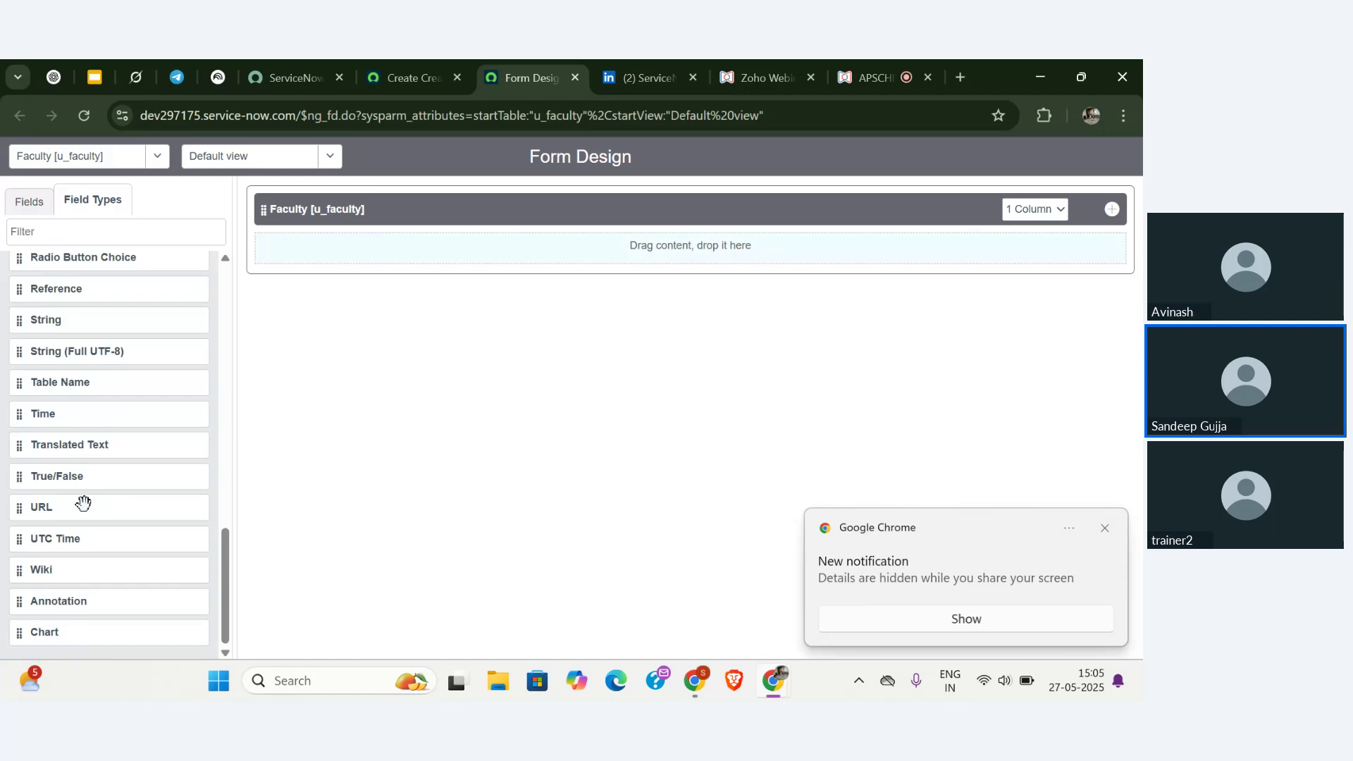
- Add a String field to the Faculty form section and label it "Faculty Name"
scroll(83, 503, "up", 1)
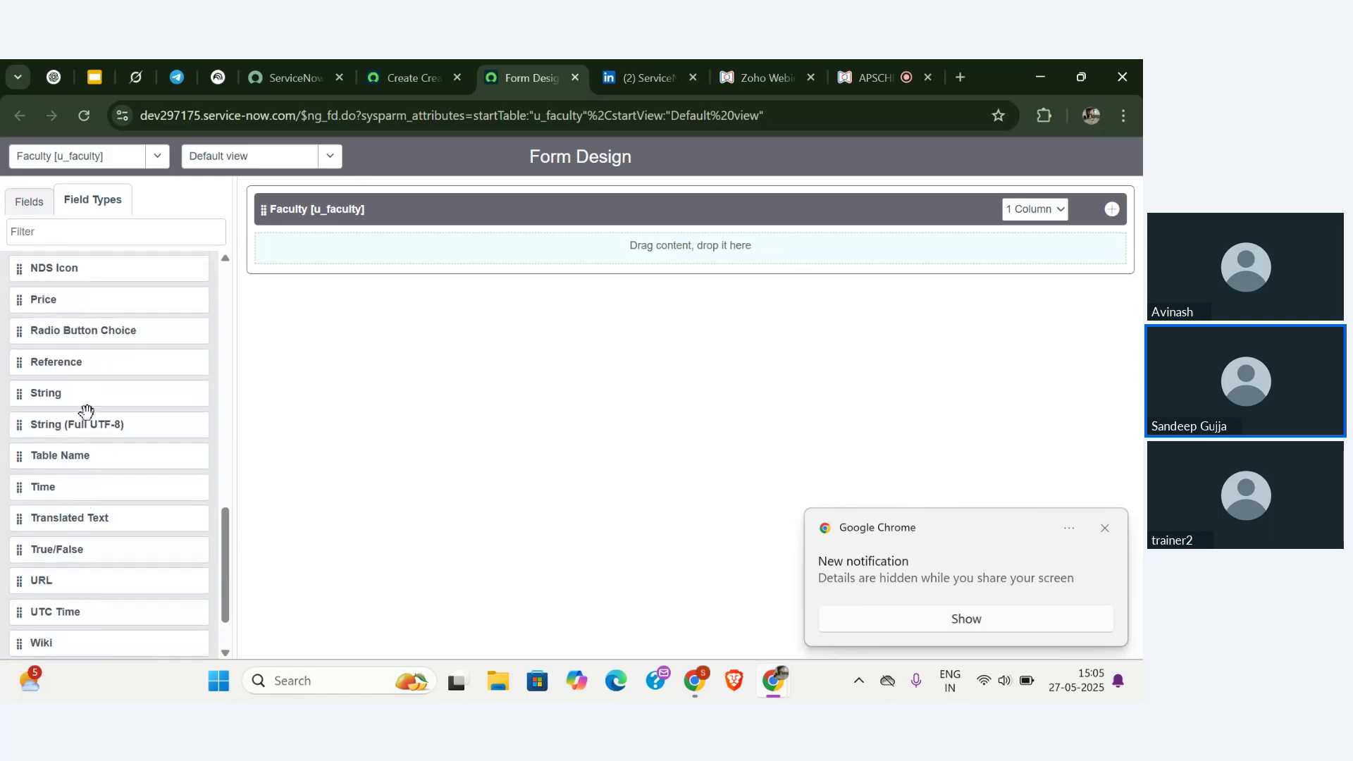
left_click_drag(90, 393, 452, 261)
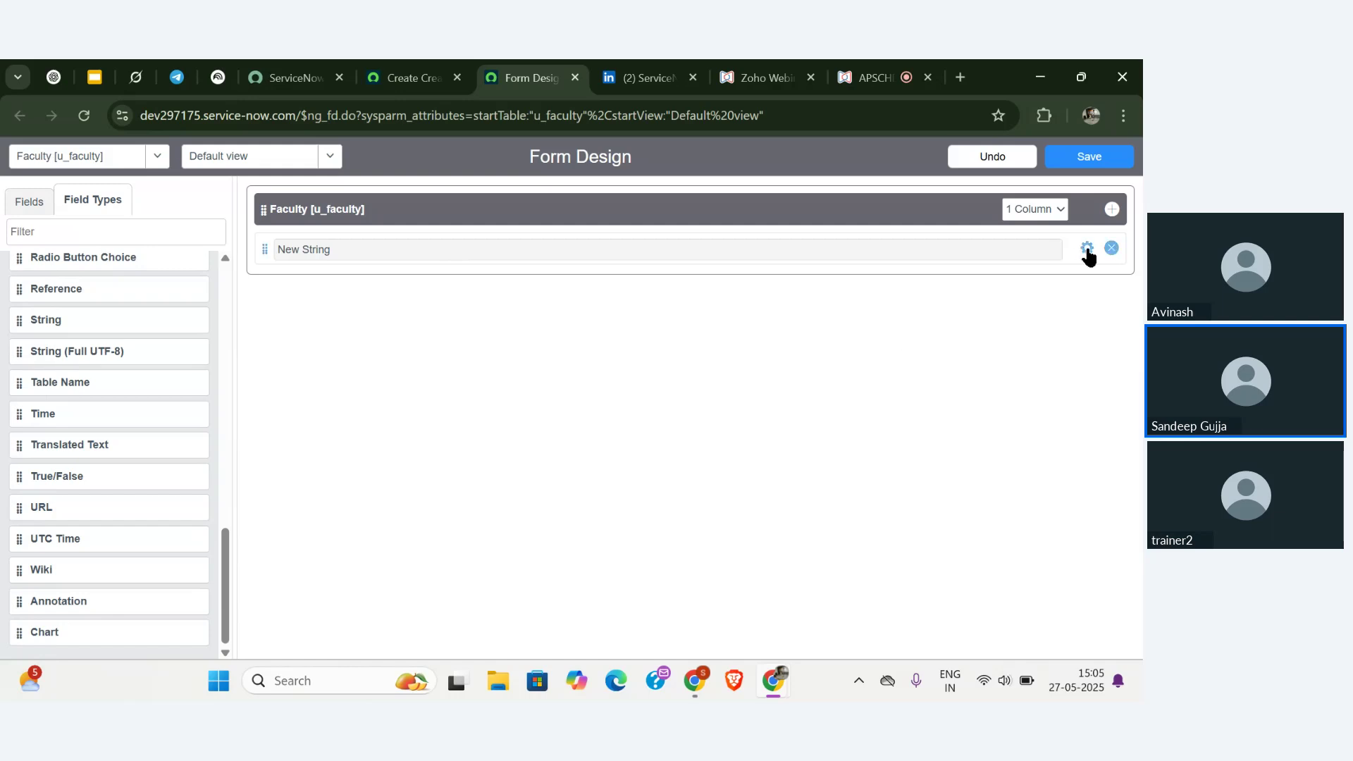
left_click(1087, 249)
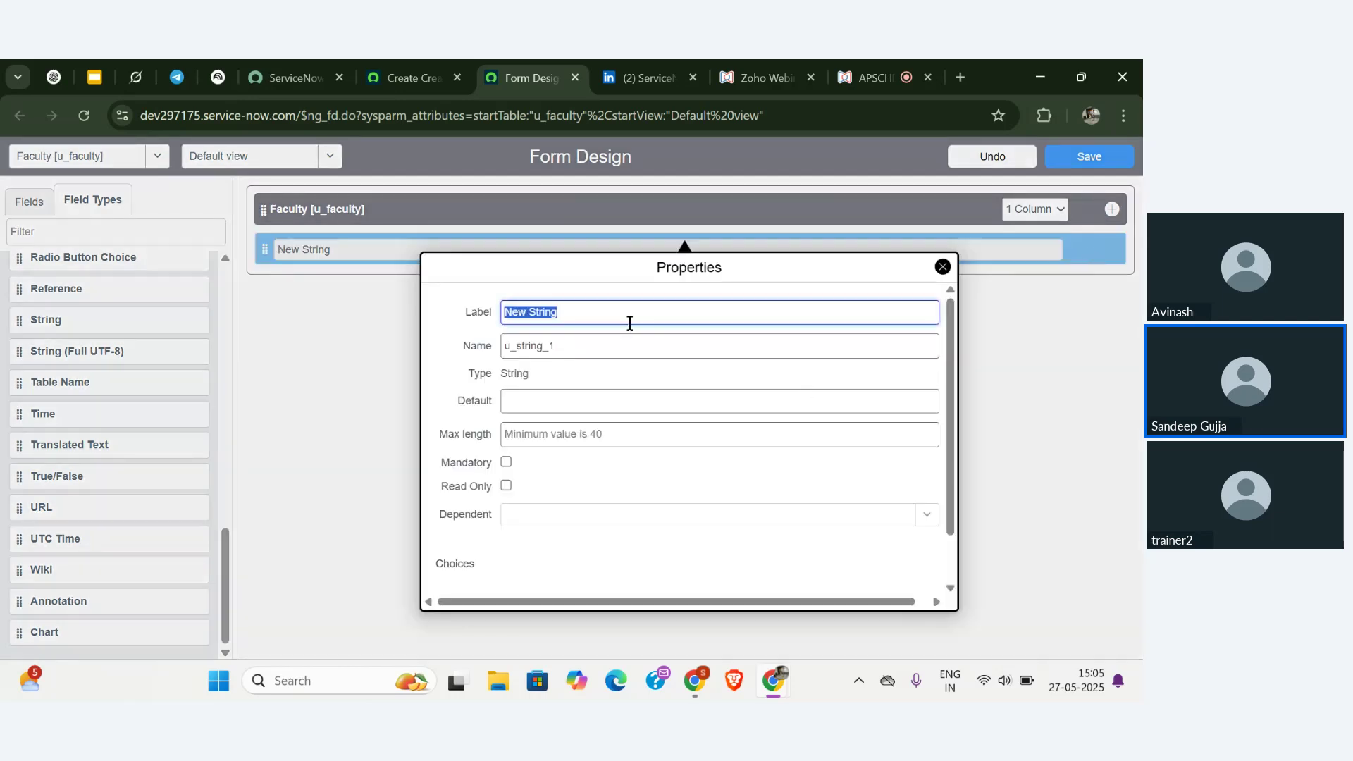
key("BackSpace")
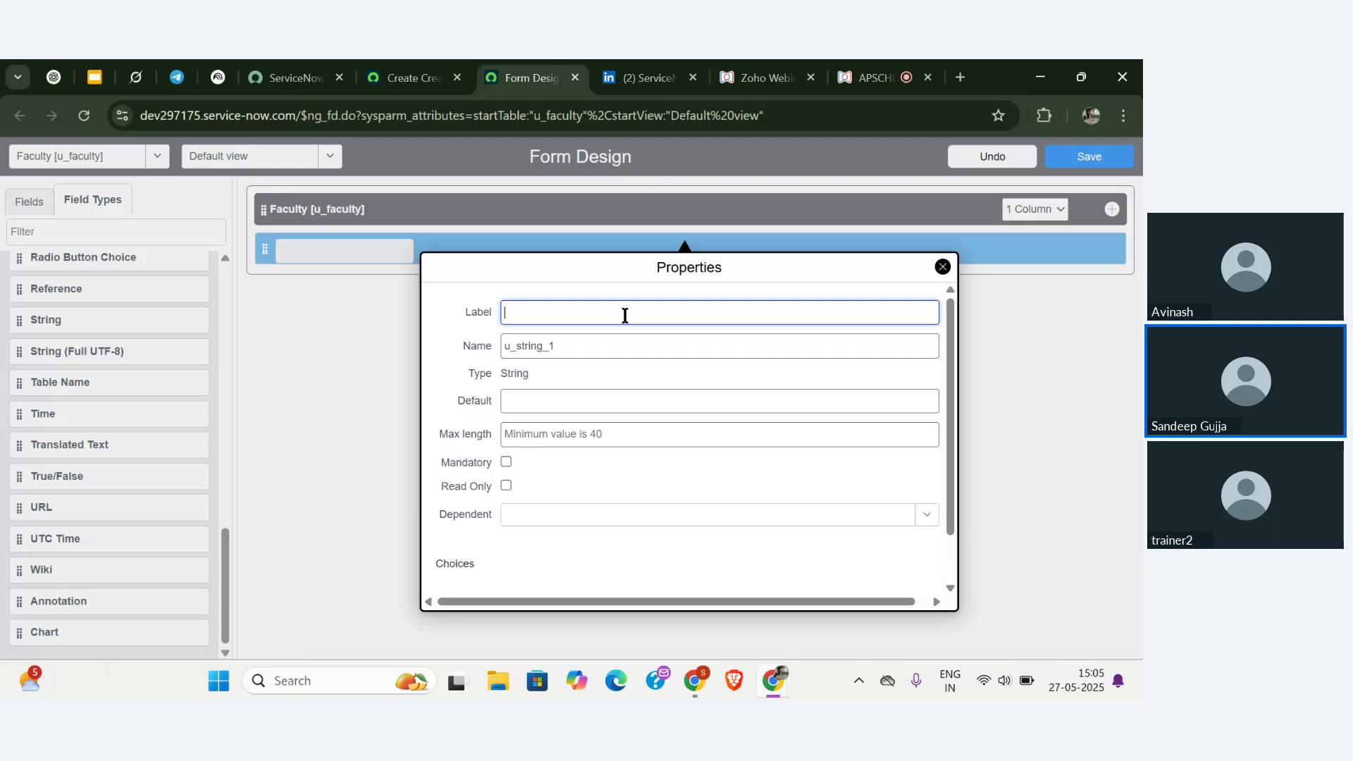
type("Fac")
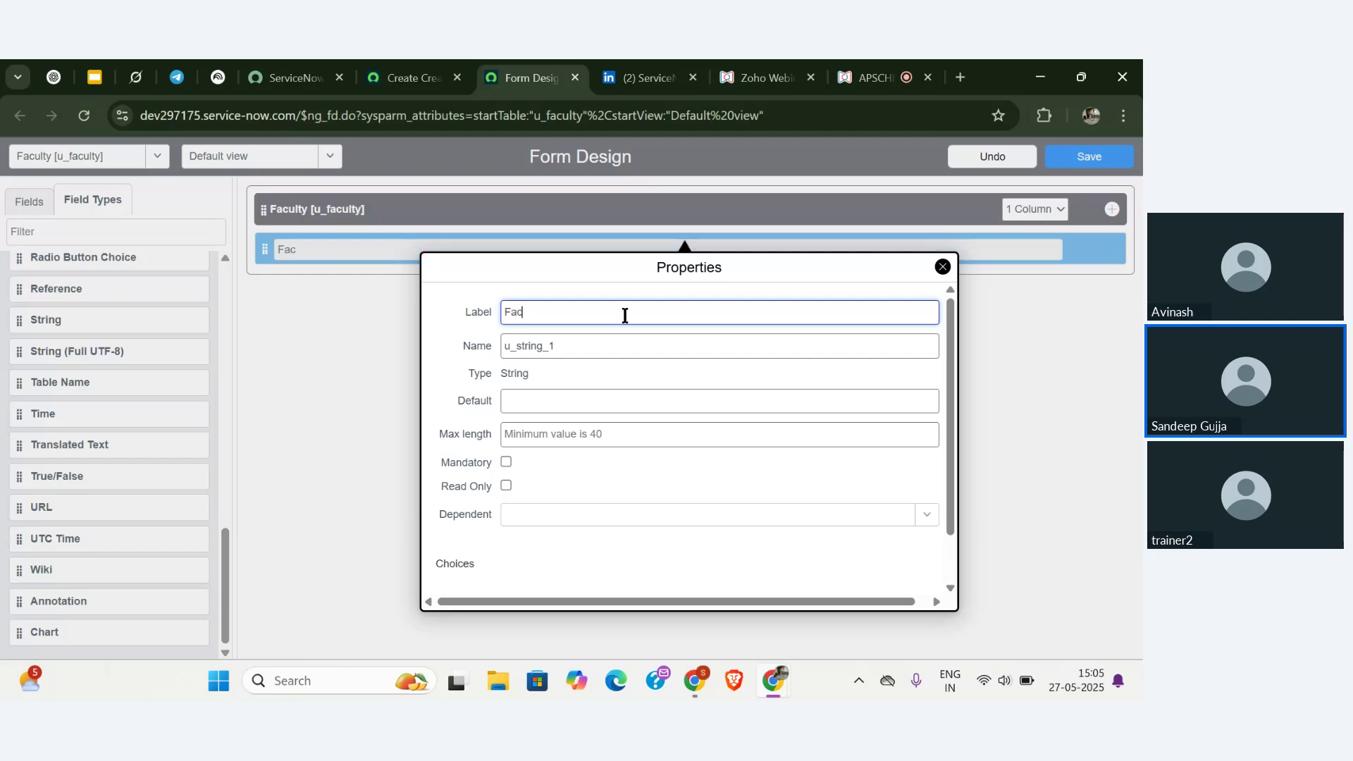
type("ulty Name")
- Set the Faculty Name field's column name to u_faculty_name and close its properties
double_click(602, 344)
left_click(602, 345)
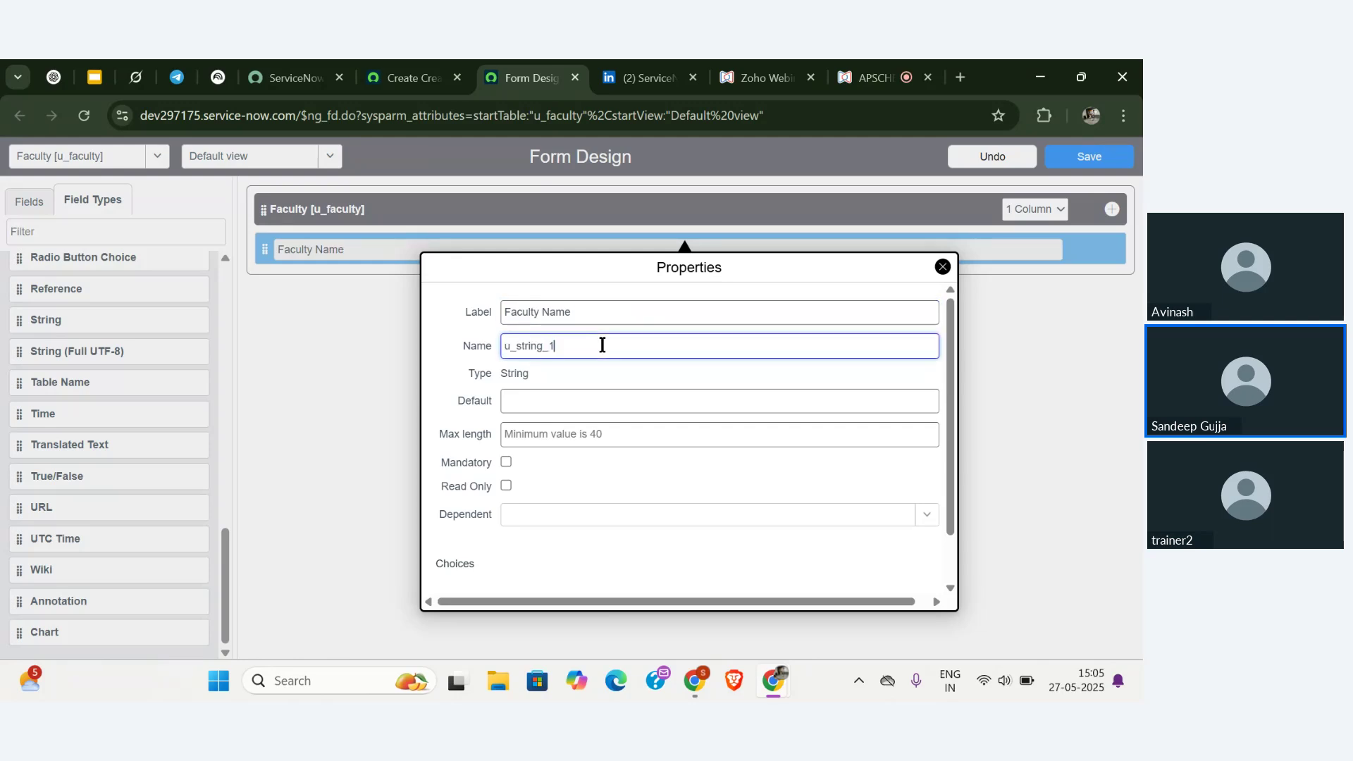
key("BackSpace")
key("BackSpace")
key("BackSpace")
key("BackSpace")
key("BackSpace")
key("BackSpace")
key("BackSpace")
key("BackSpace")
type("fa")
type("cu")
type("il")
type("lty")
type("_")
type("name")
scroll(655, 457, "down", 1)
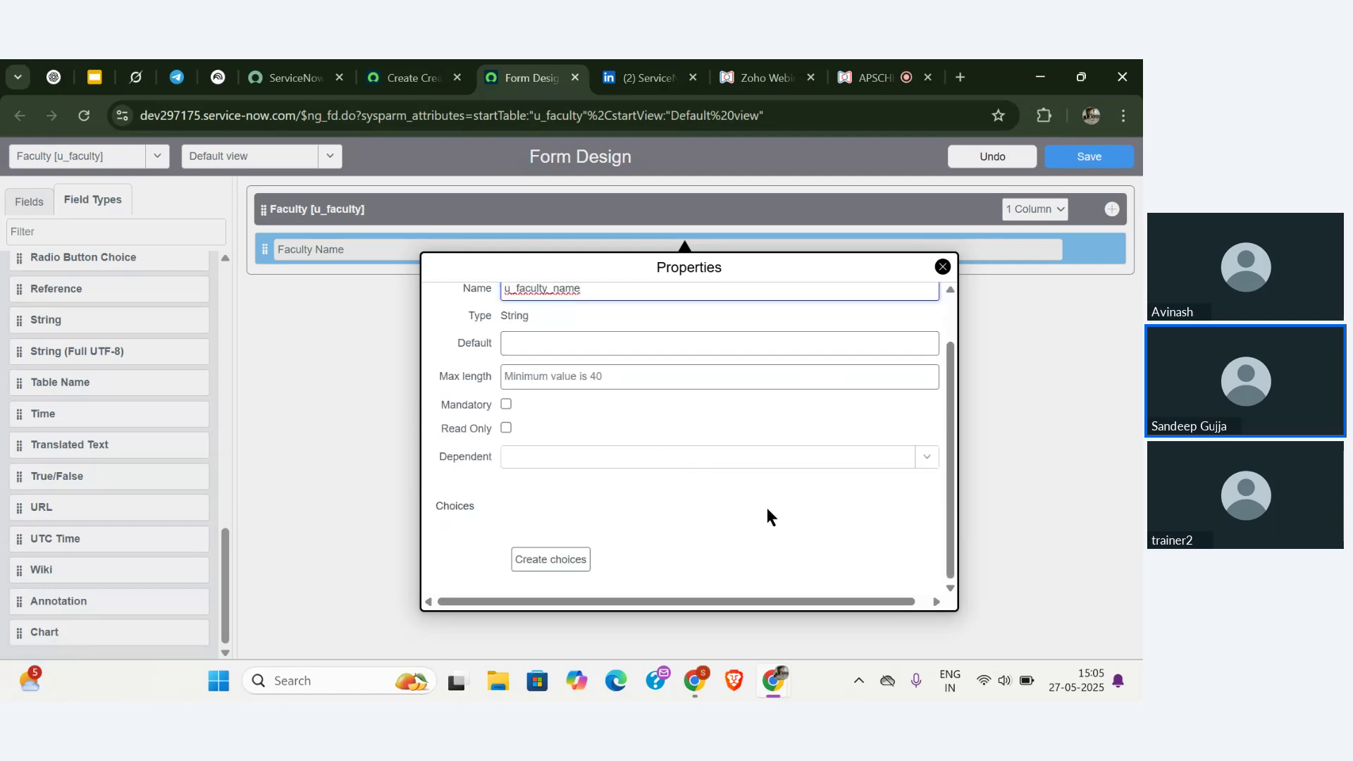
left_click(943, 268)
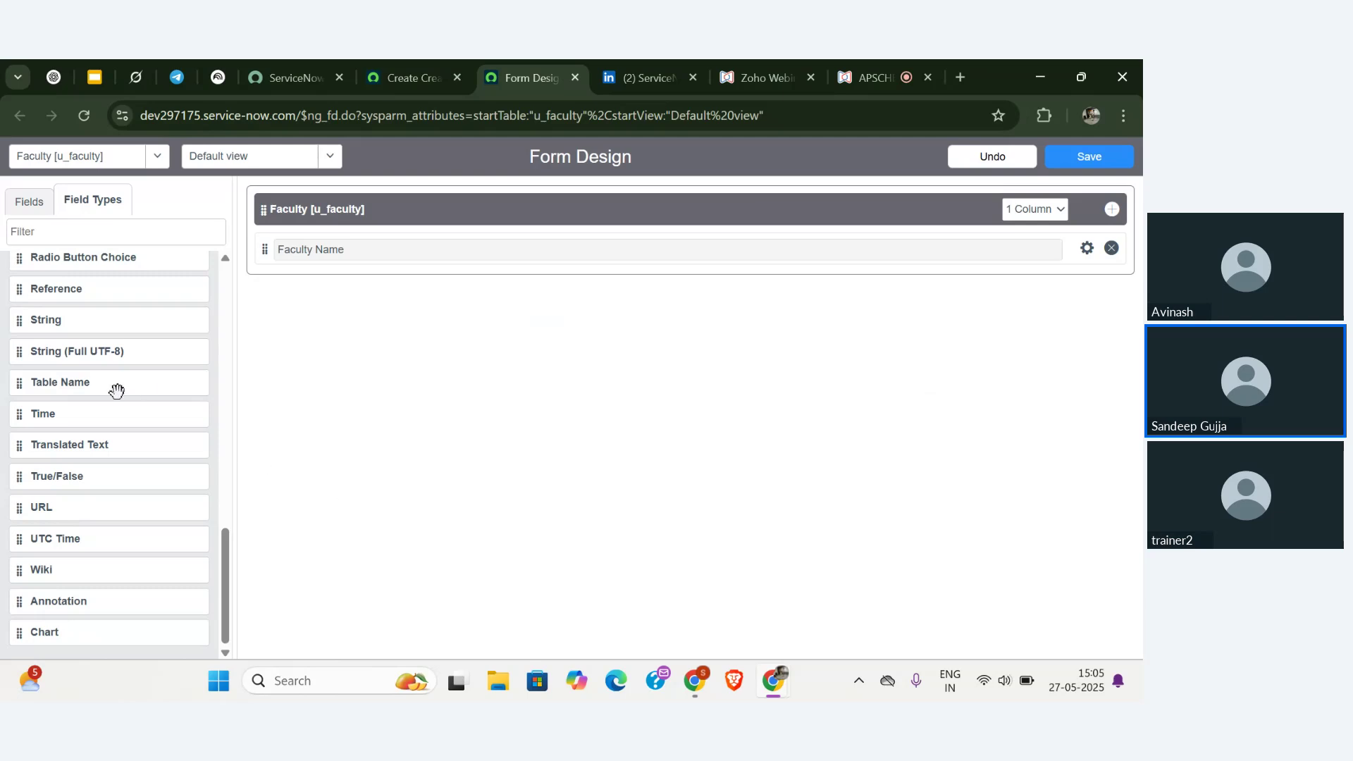
- Add a second String field below Faculty Name and label it "Email"
scroll(104, 478, "up", 1)
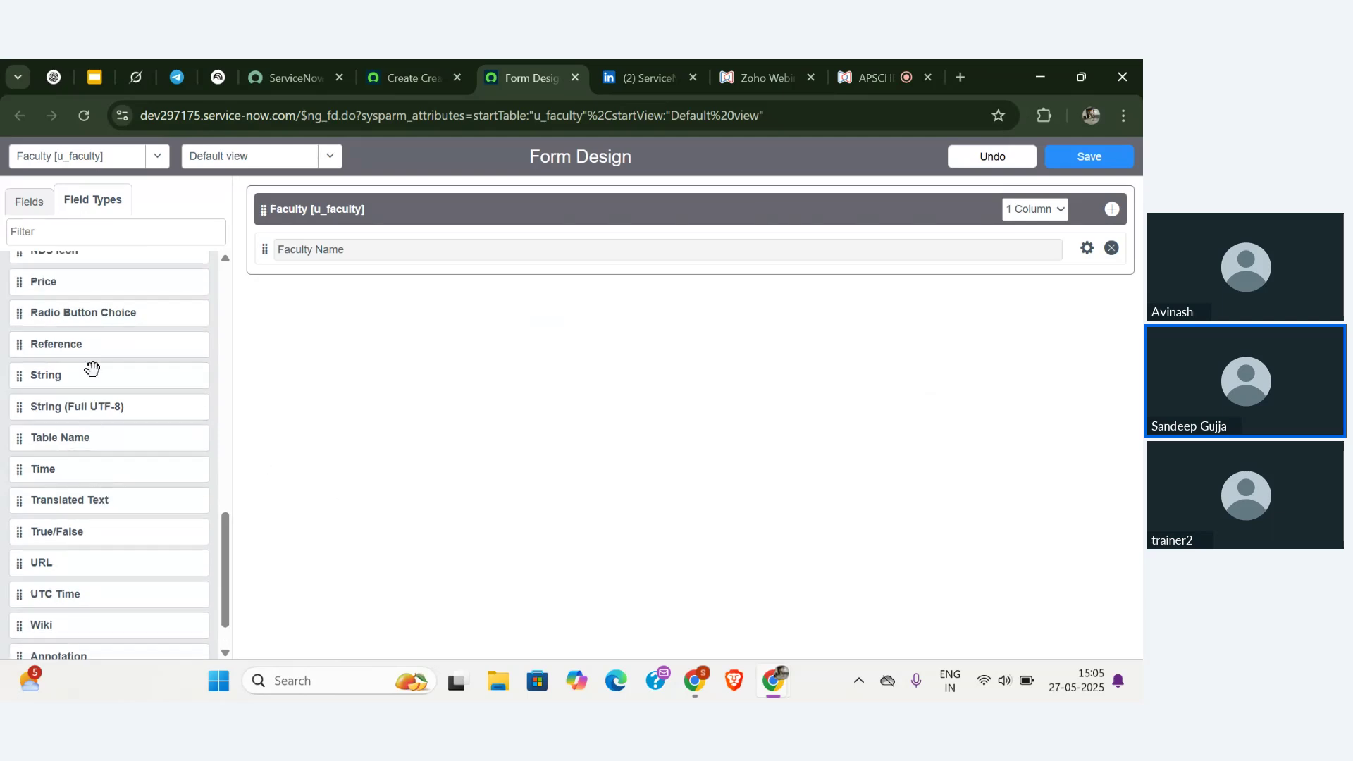
left_click_drag(90, 377, 387, 286)
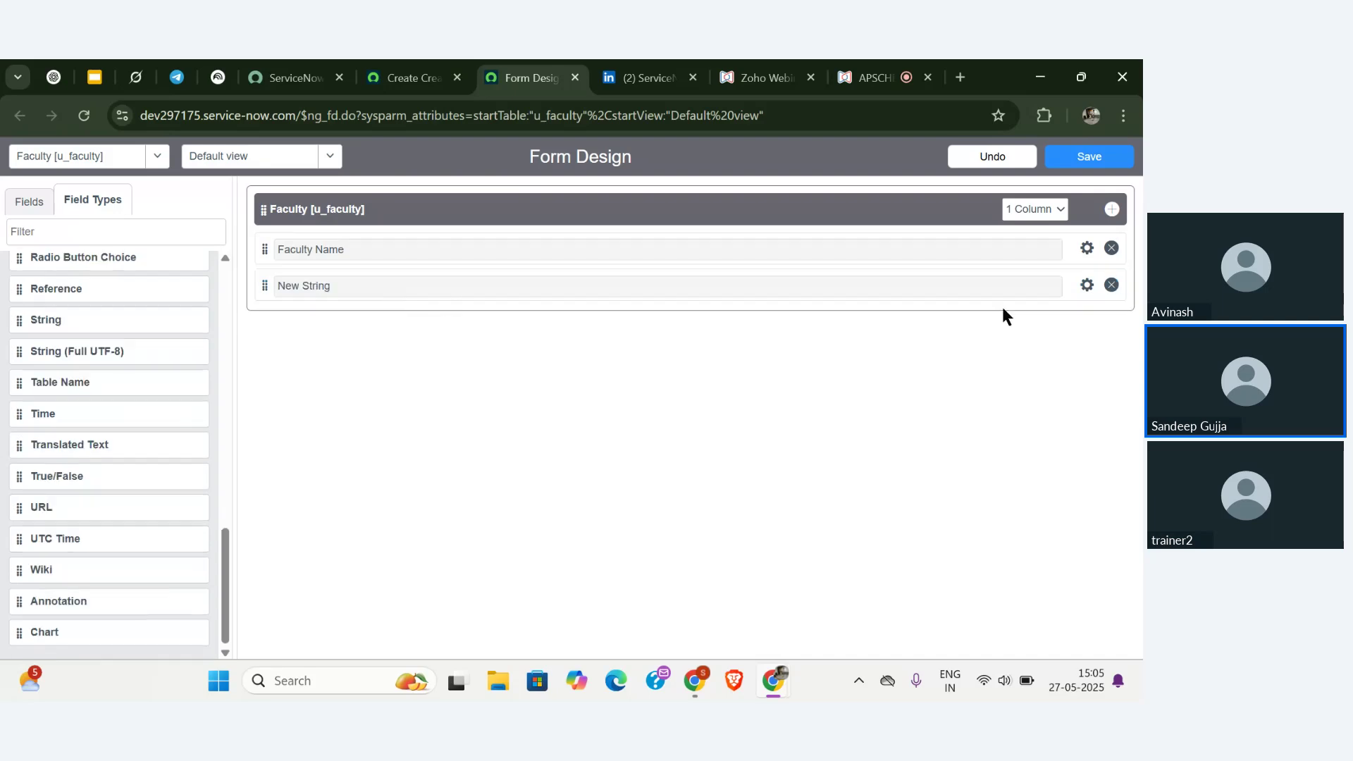
left_click(1087, 286)
key("BackSpace")
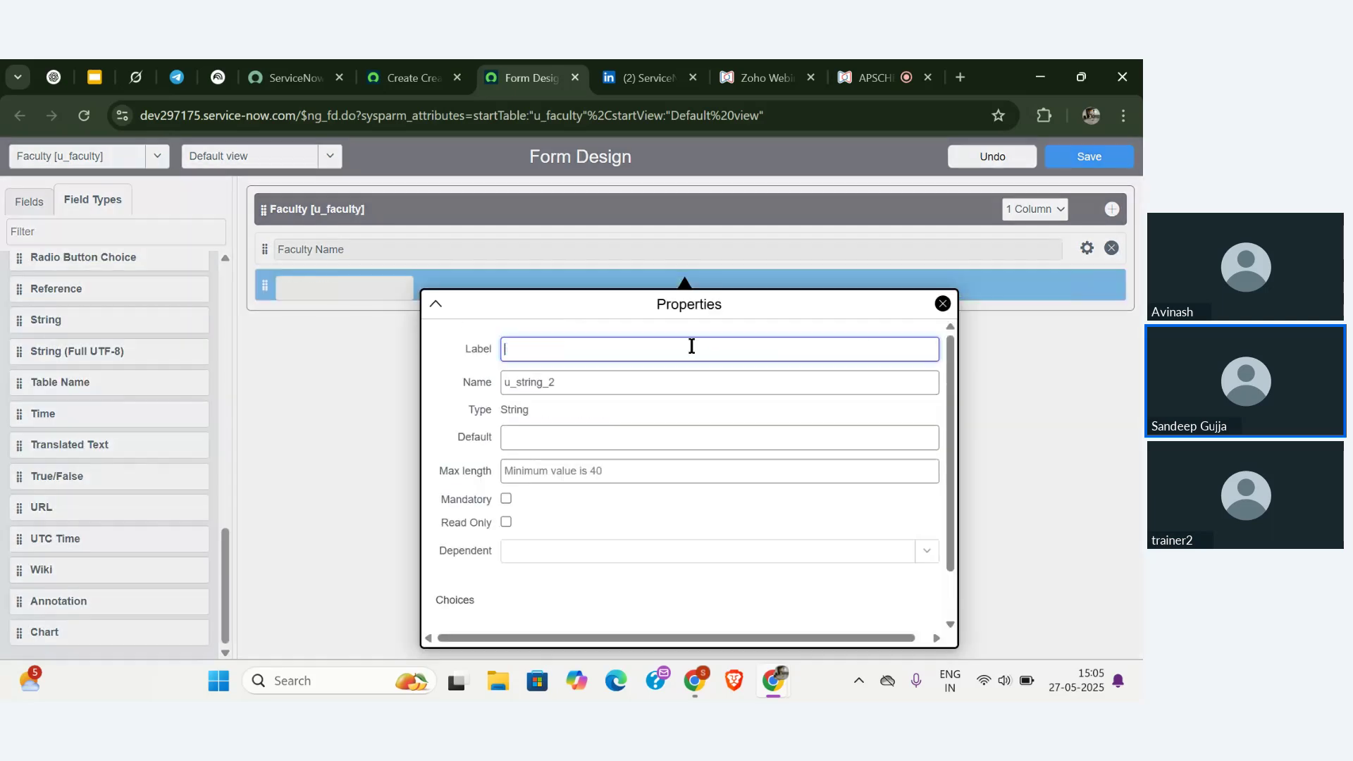
type("Email")
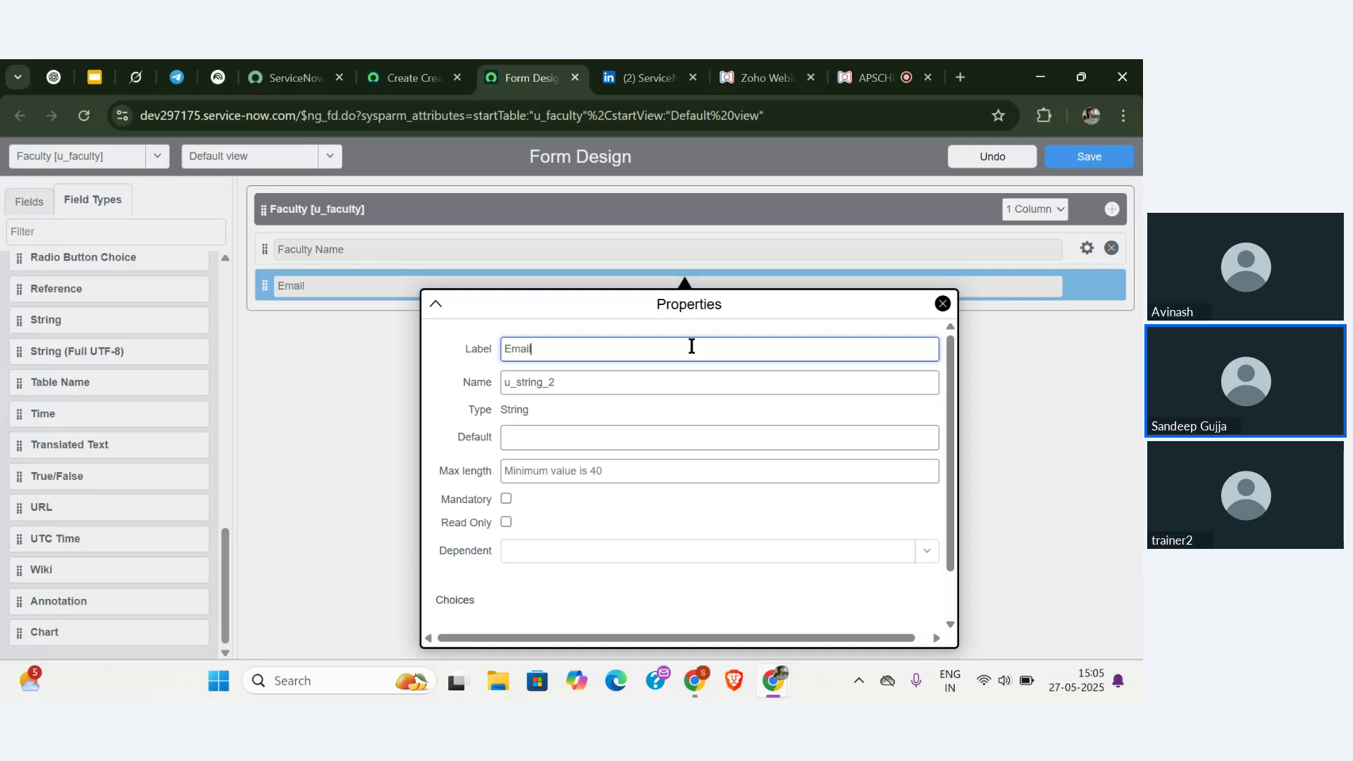
- Set the Email field's column name to u_email and save the Faculty form design
left_click(628, 389)
double_click(628, 389)
left_click(628, 391)
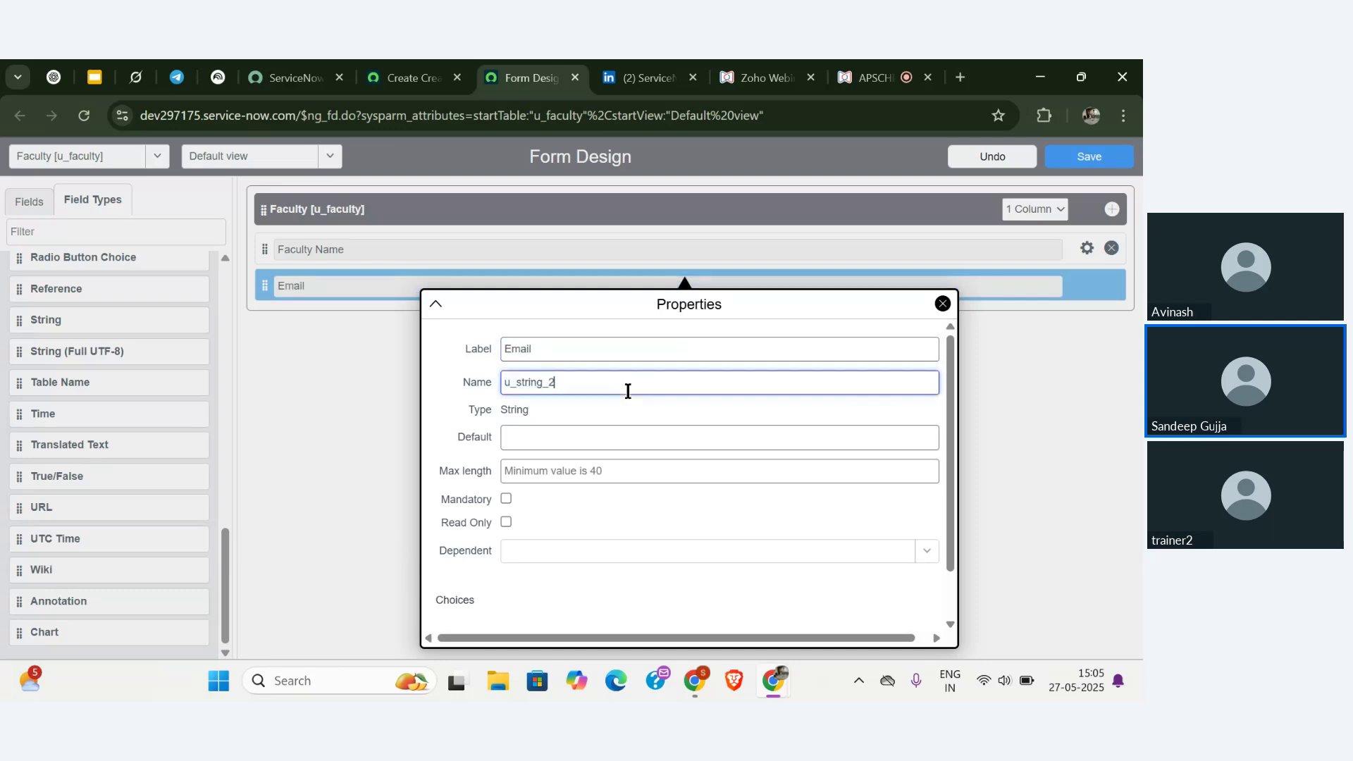
key("BackSpace")
key("BackSpace")
key("BackSpace")
key("BackSpace")
key("BackSpace")
key("BackSpace")
key("BackSpace")
key("BackSpace")
type("email")
left_click(943, 305)
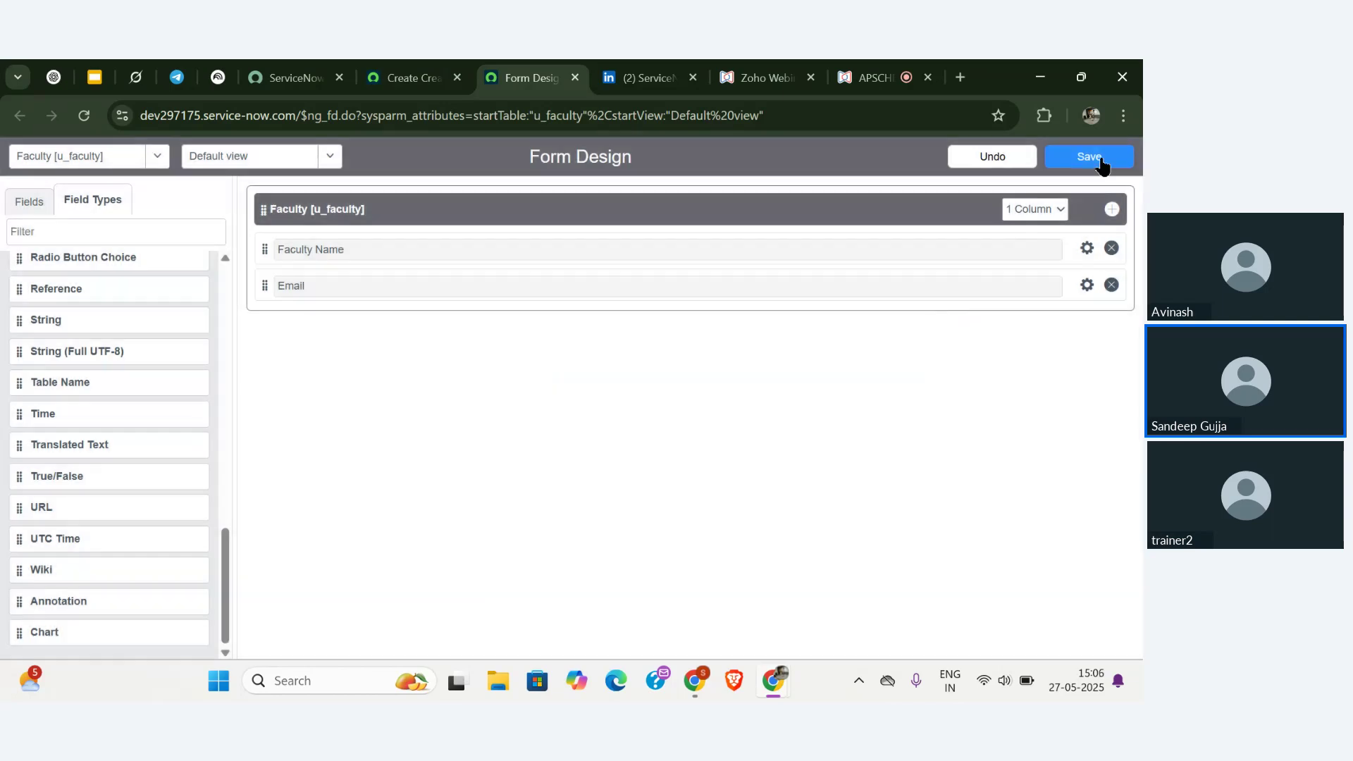
left_click(1098, 160)
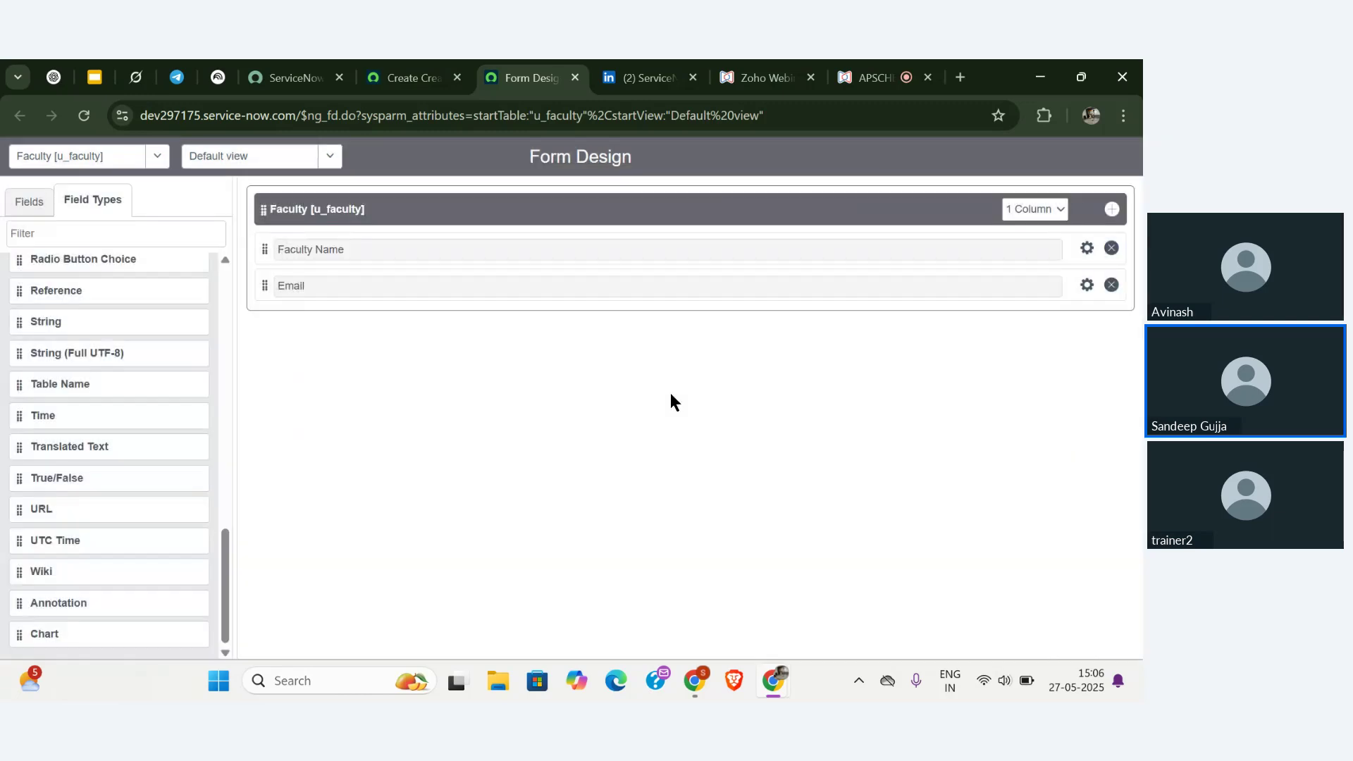
- Reload the new Faculty record, fill in the faculty name "Test 1" and an email address, and save the record
left_click(409, 76)
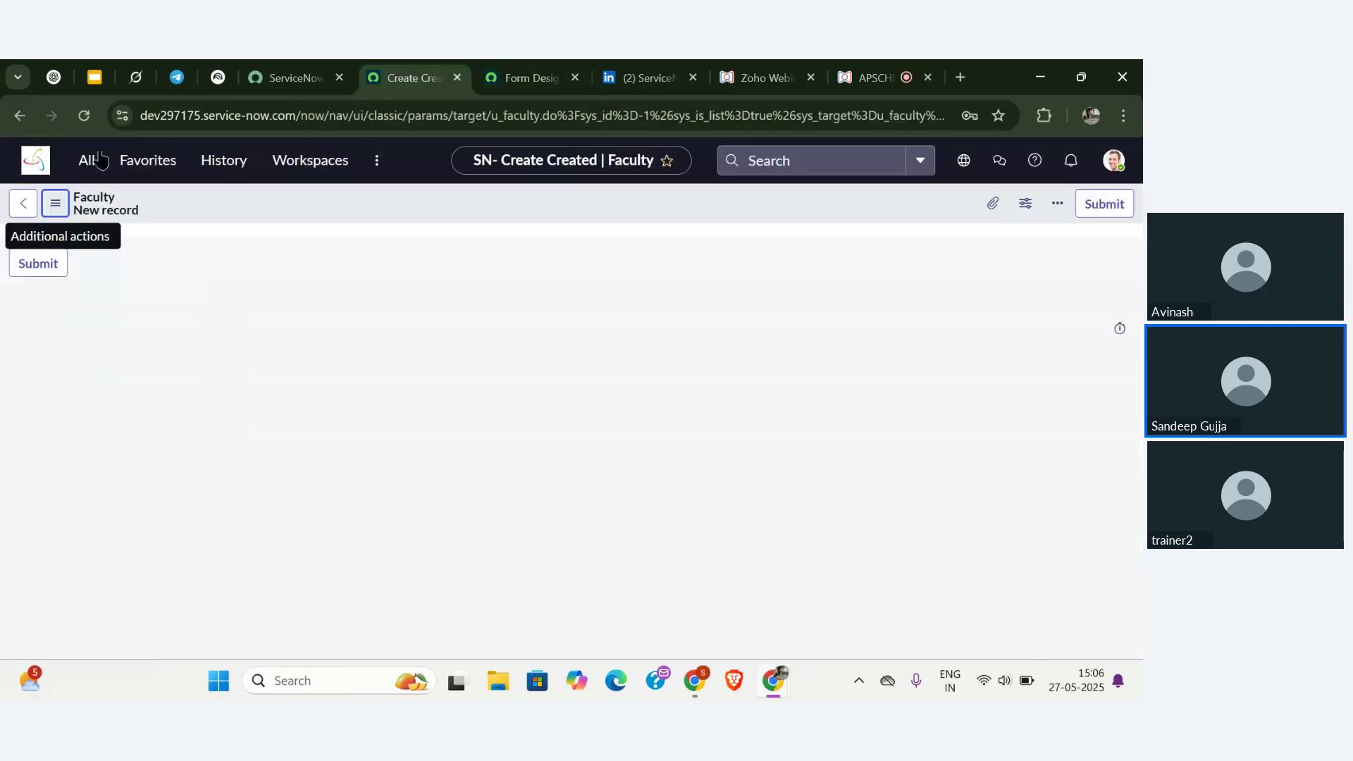
key("F5")
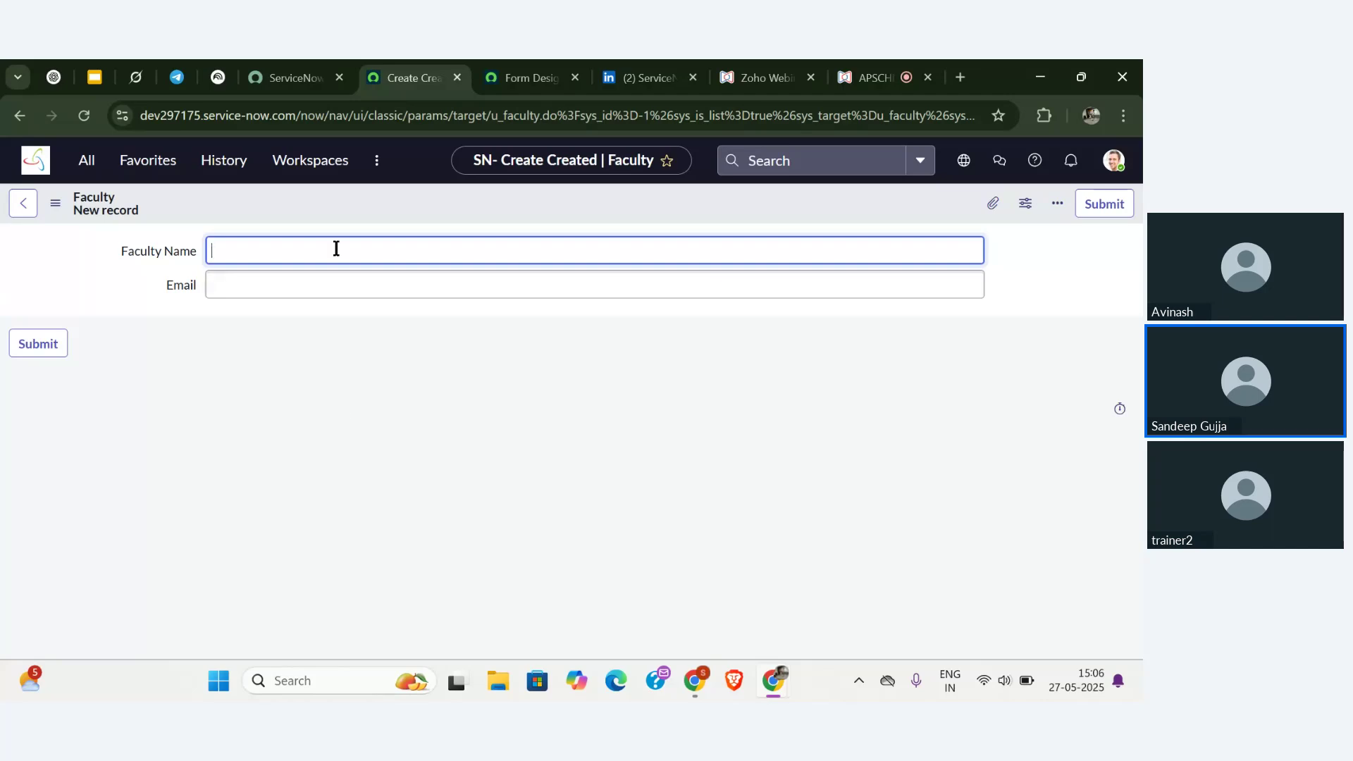
type("Test 1")
left_click(371, 292)
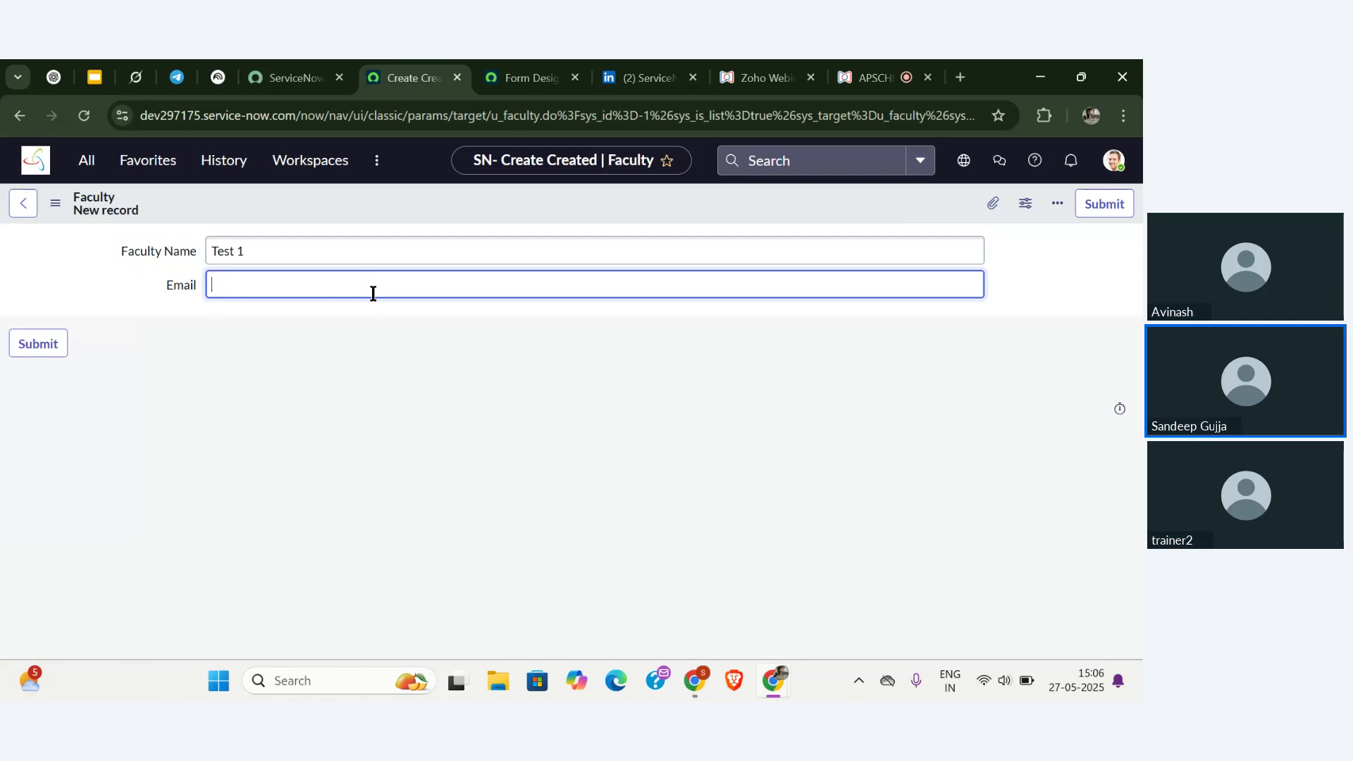
type("Test@1gmail.com")
left_click(59, 215)
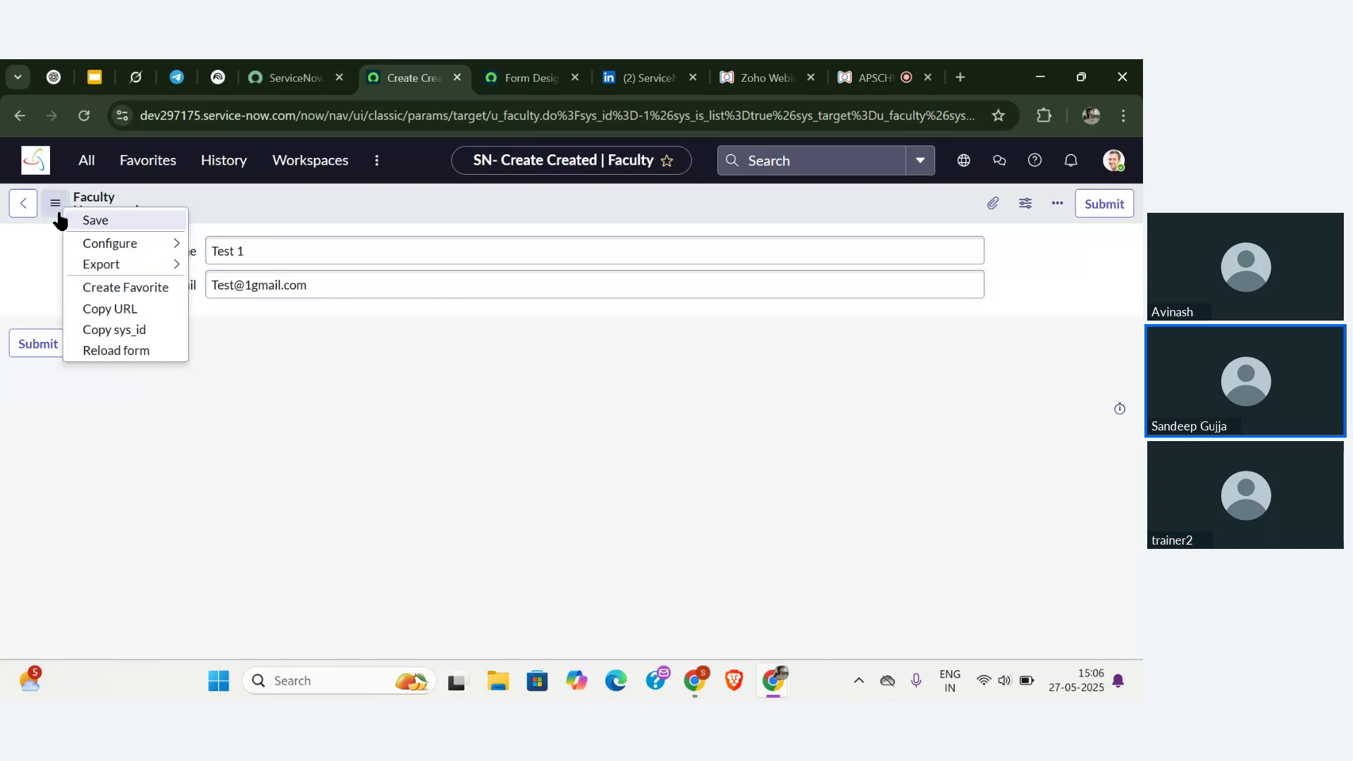
left_click(98, 220)
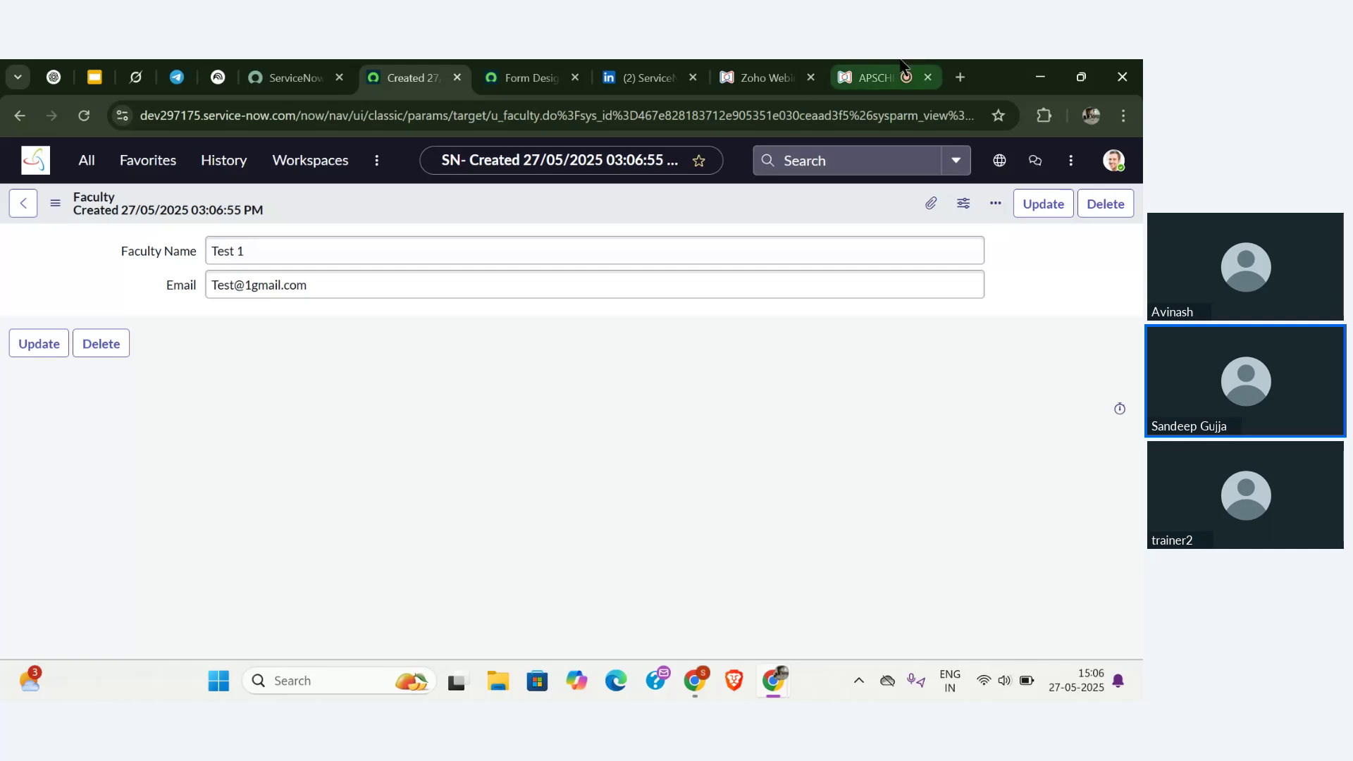
- Switch to the Zoho webinar and read the newest attendee questions in the Q&A with the microphone muted, and unmute it
left_click(874, 77)
left_click(515, 628)
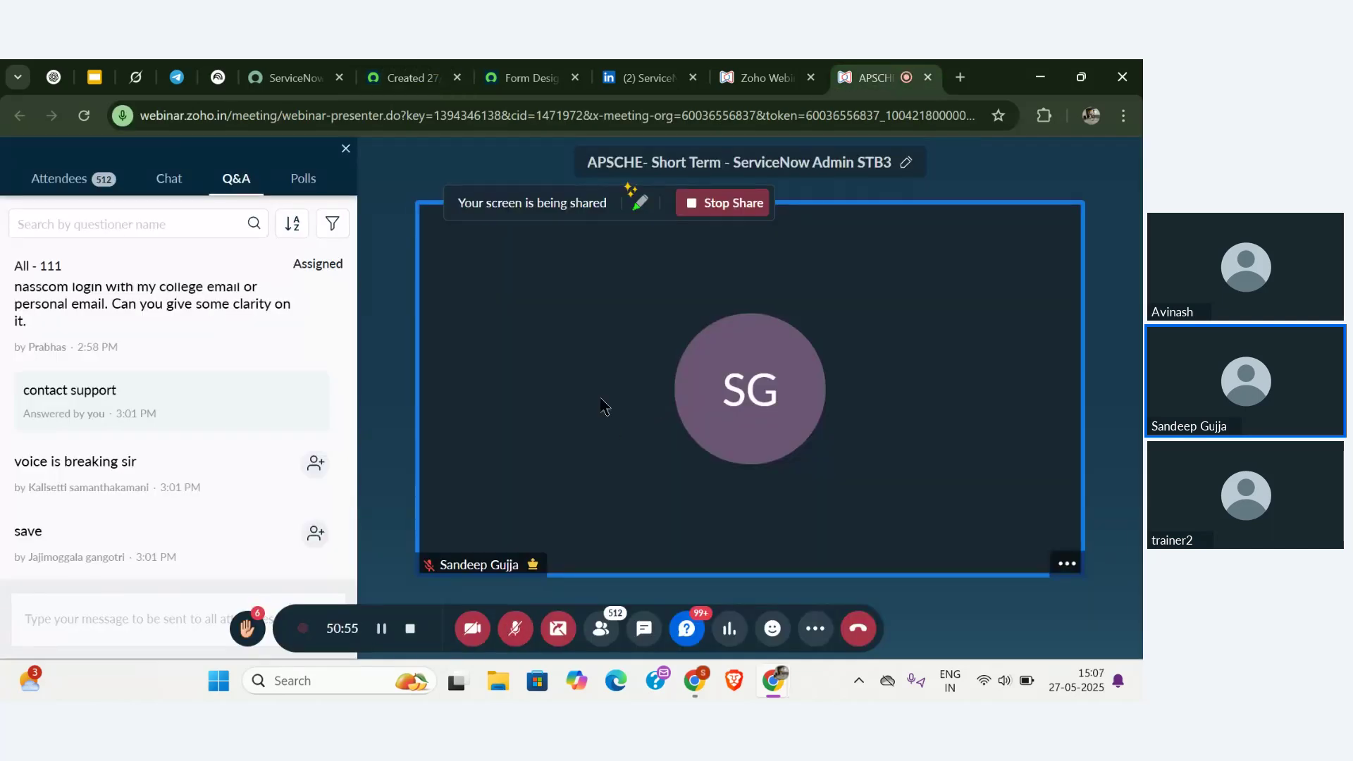
scroll(222, 465, "down", 5)
scroll(222, 460, "down", 6)
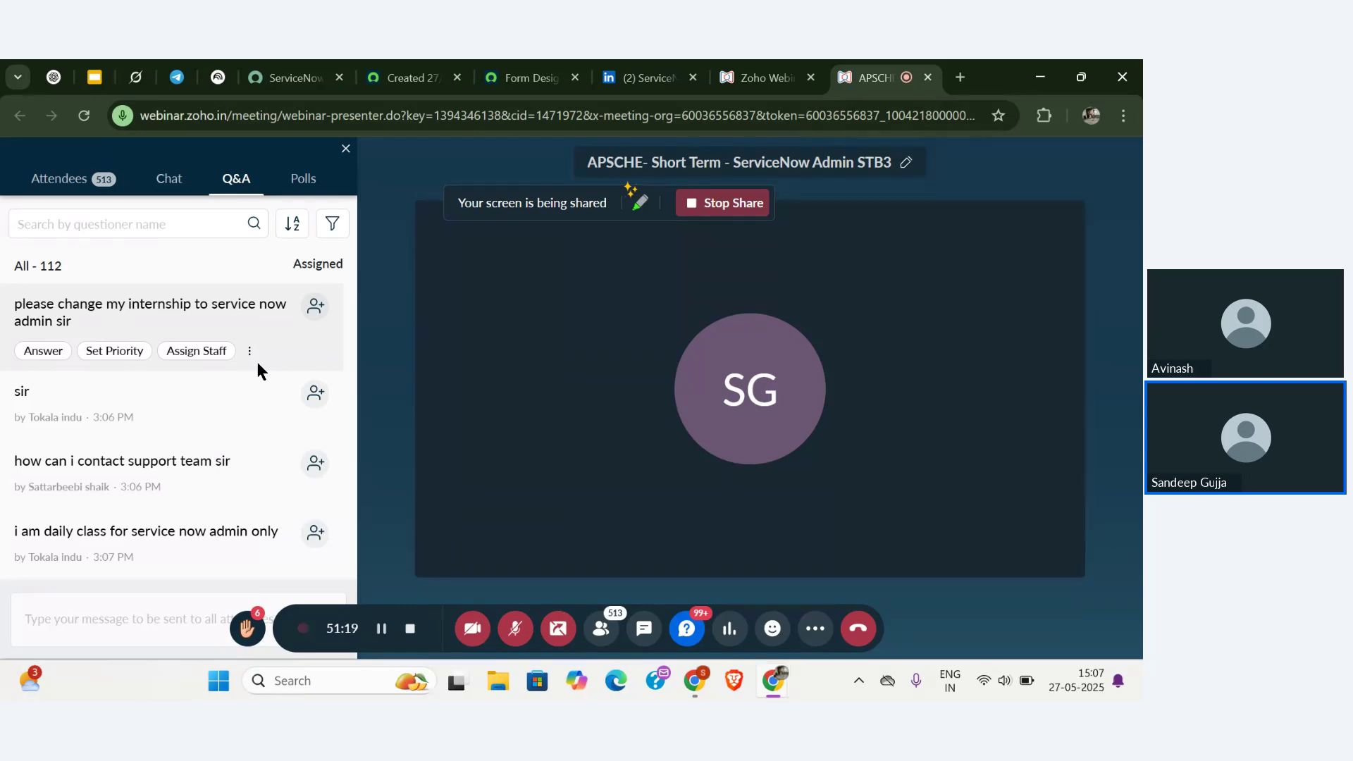
scroll(257, 361, "up", 1)
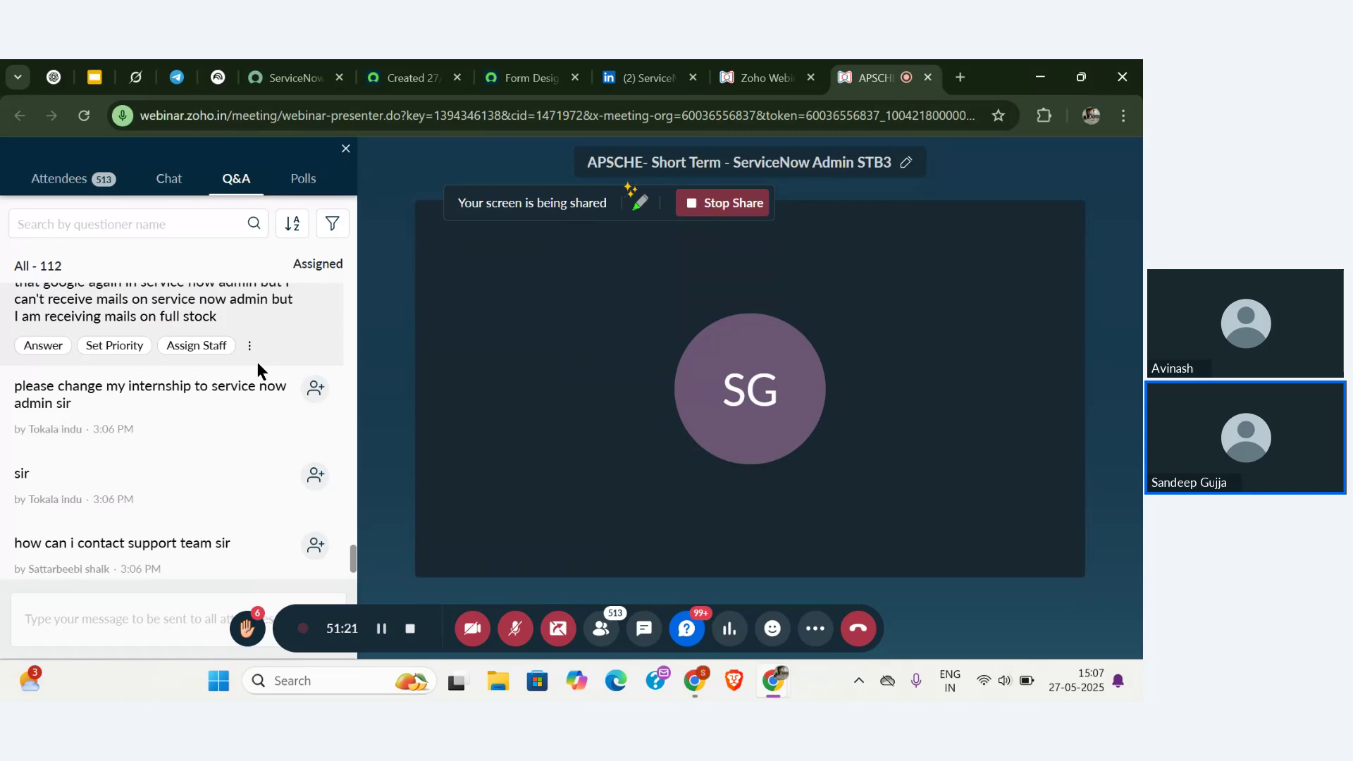
scroll(257, 362, "down", 1)
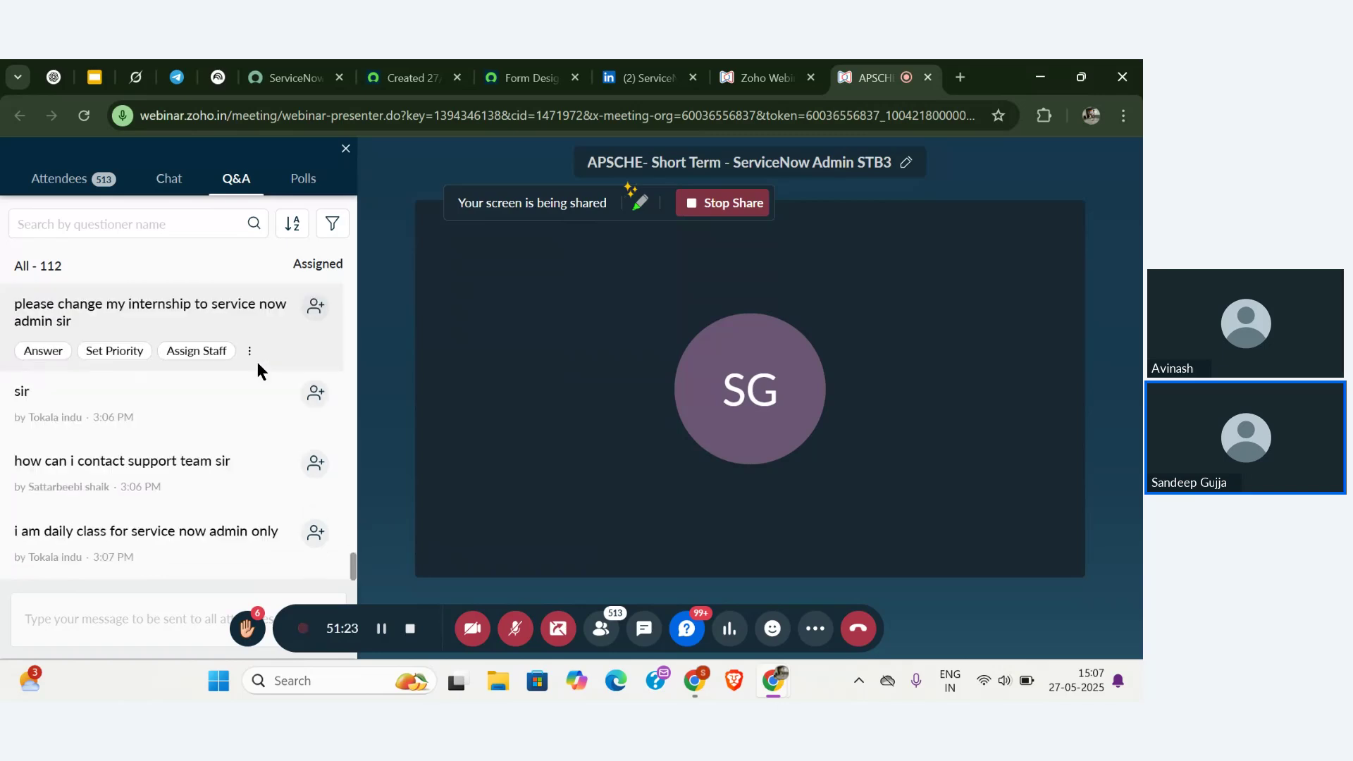
left_click(516, 628)
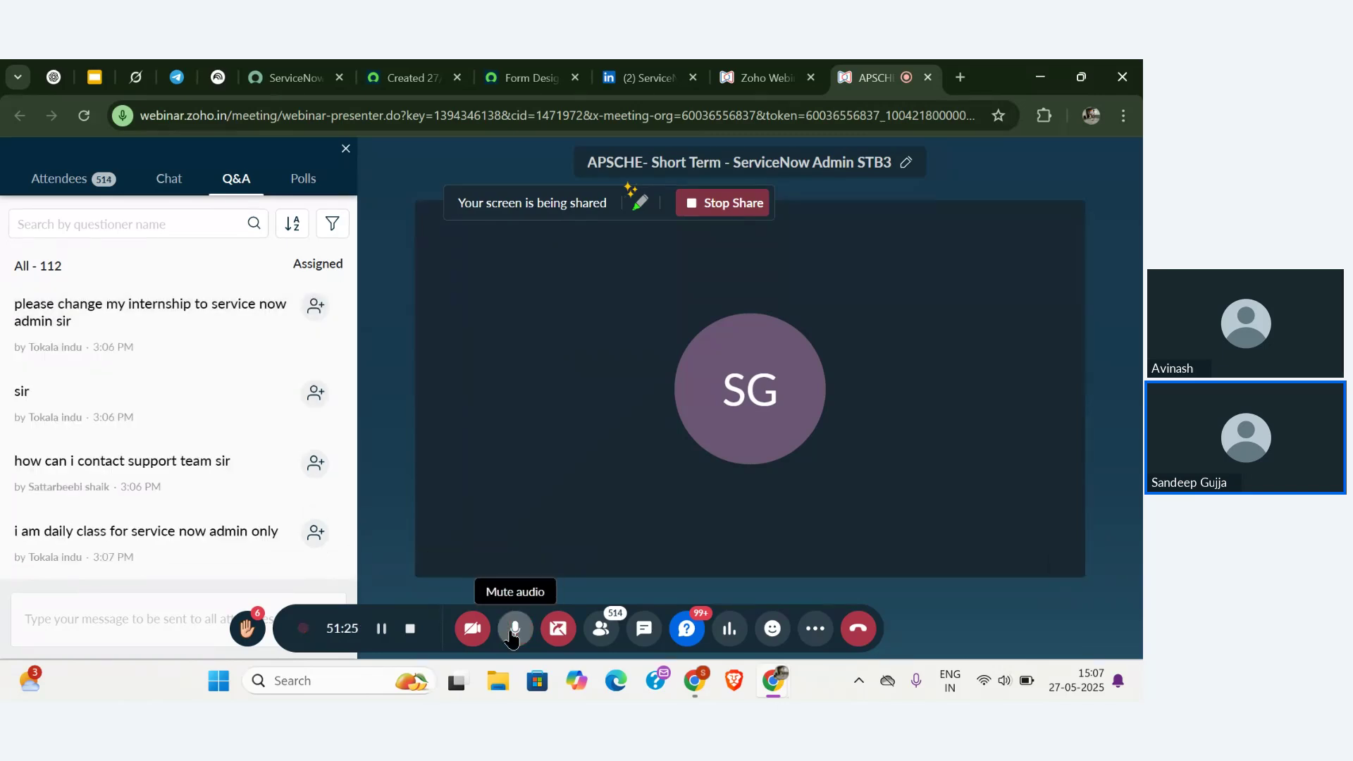
mouse_move(235, 476)
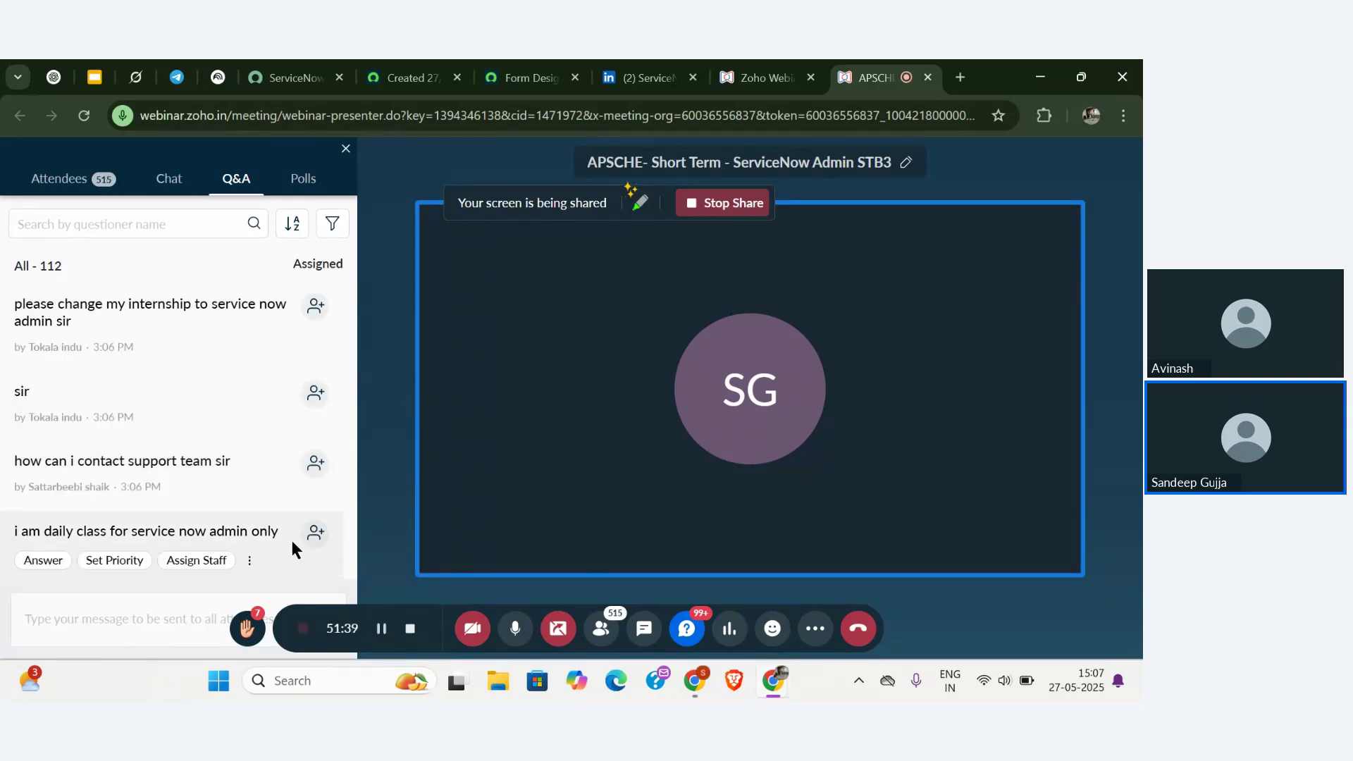
- Switch from the webinar back to the saved Test 1 Faculty record in ServiceNow
key("alt+Tab")
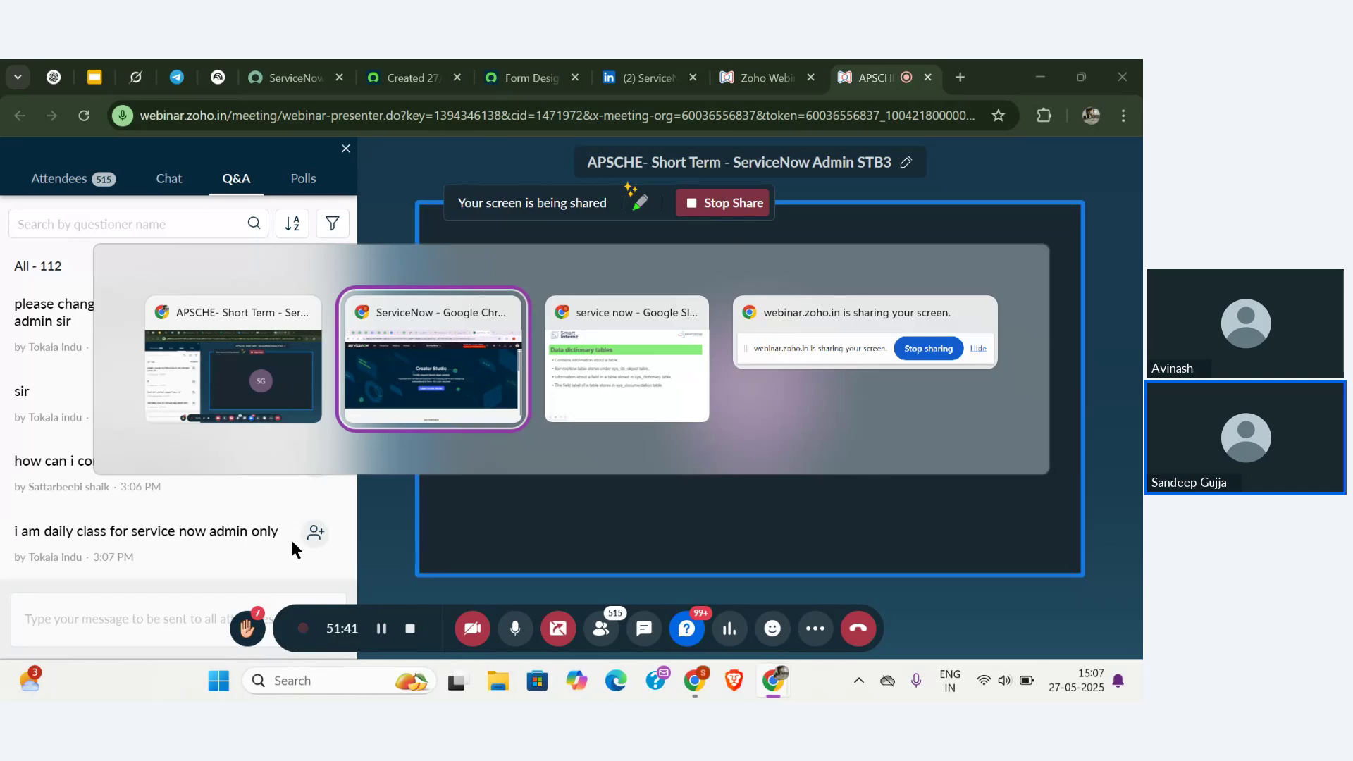
key("alt+Tab")
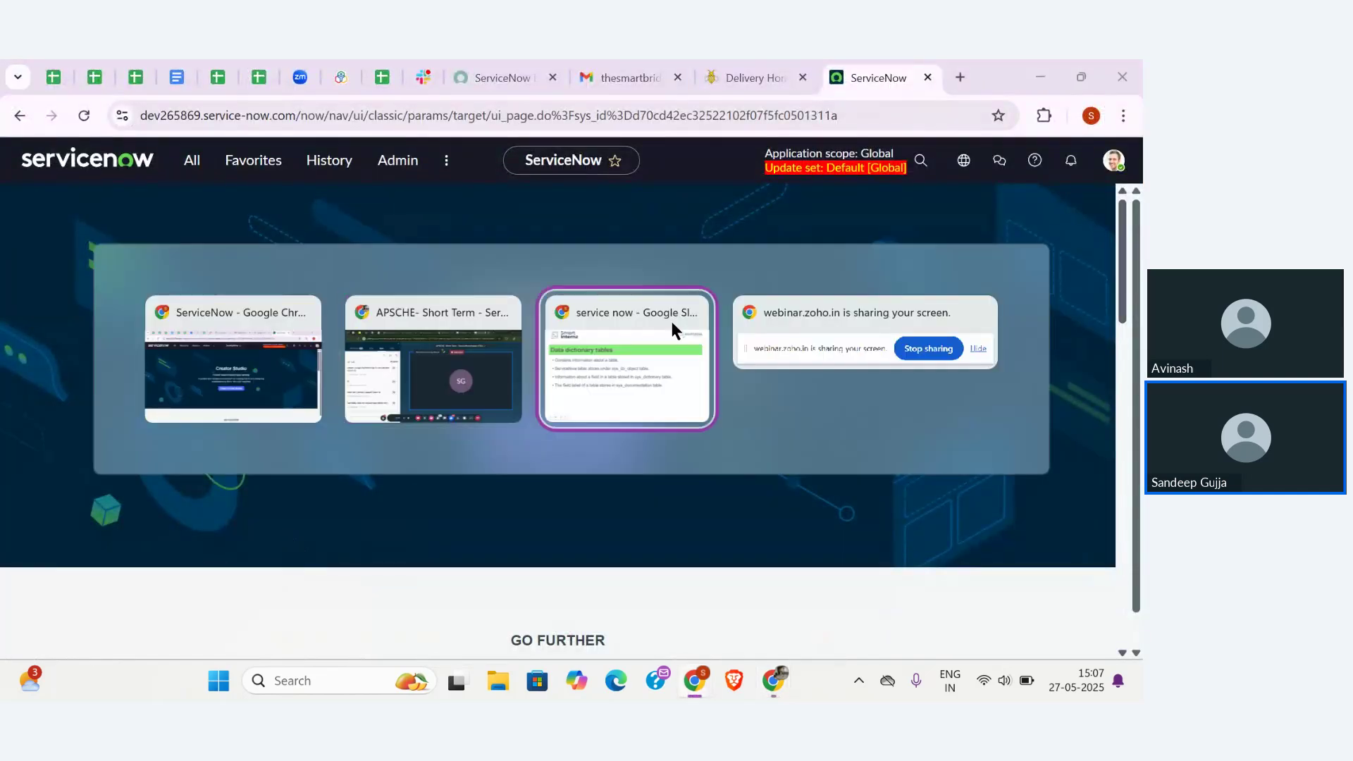
key("alt+Tab")
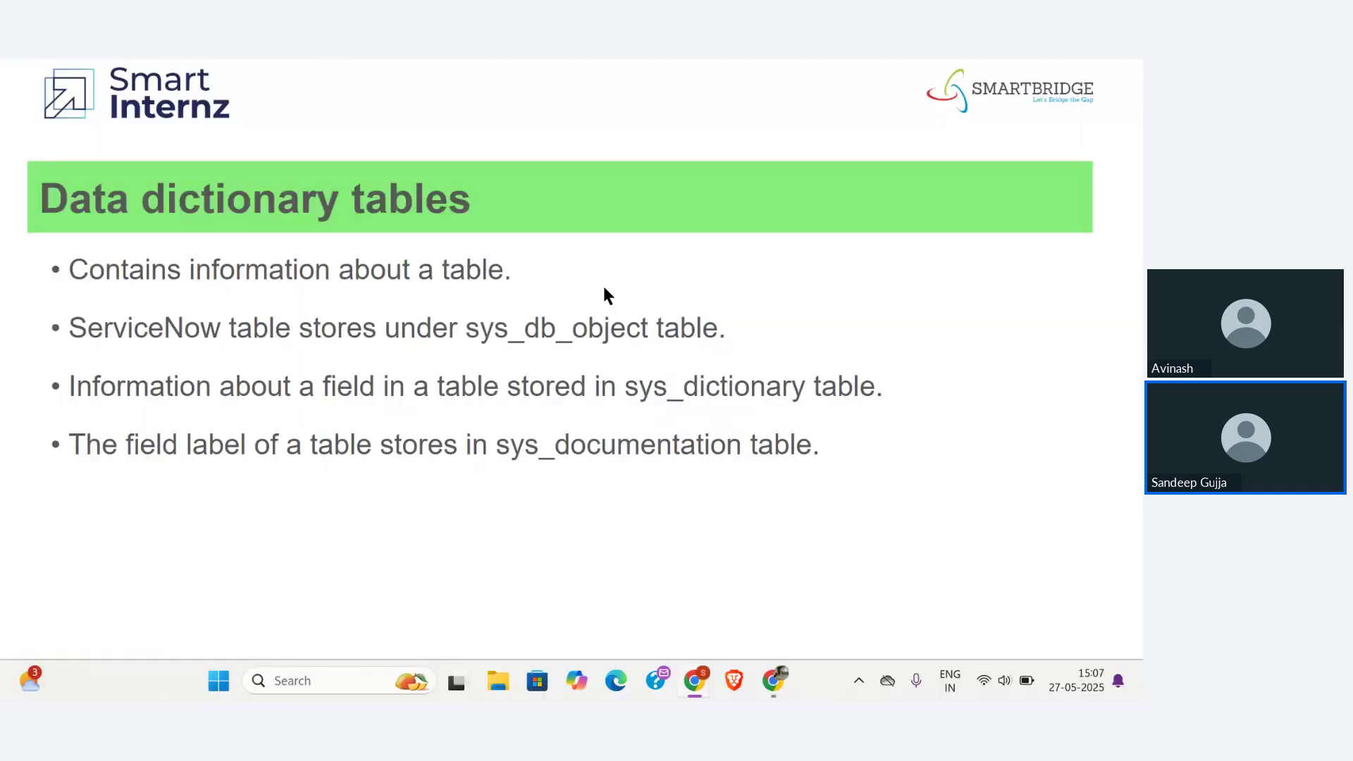
key("alt+Tab")
key("alt+Tab")
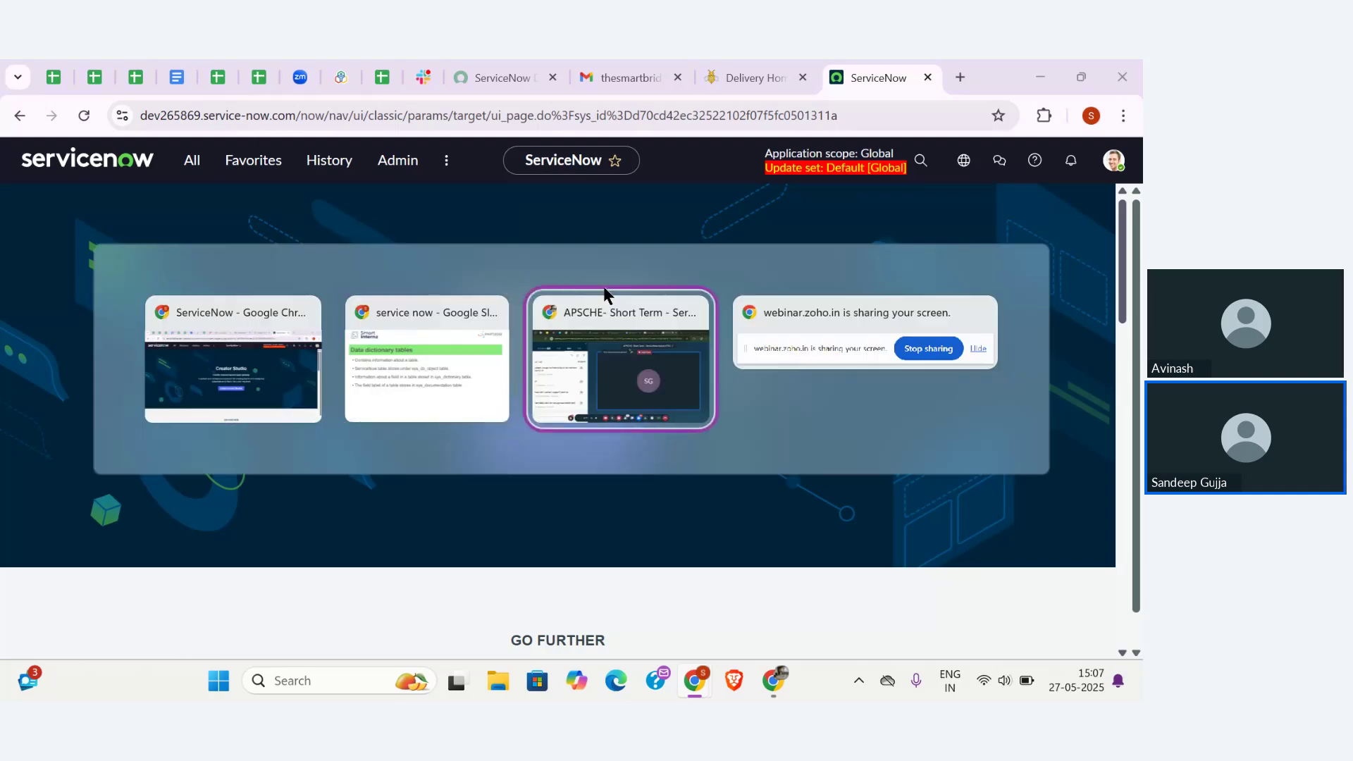
left_click(529, 78)
left_click(410, 77)
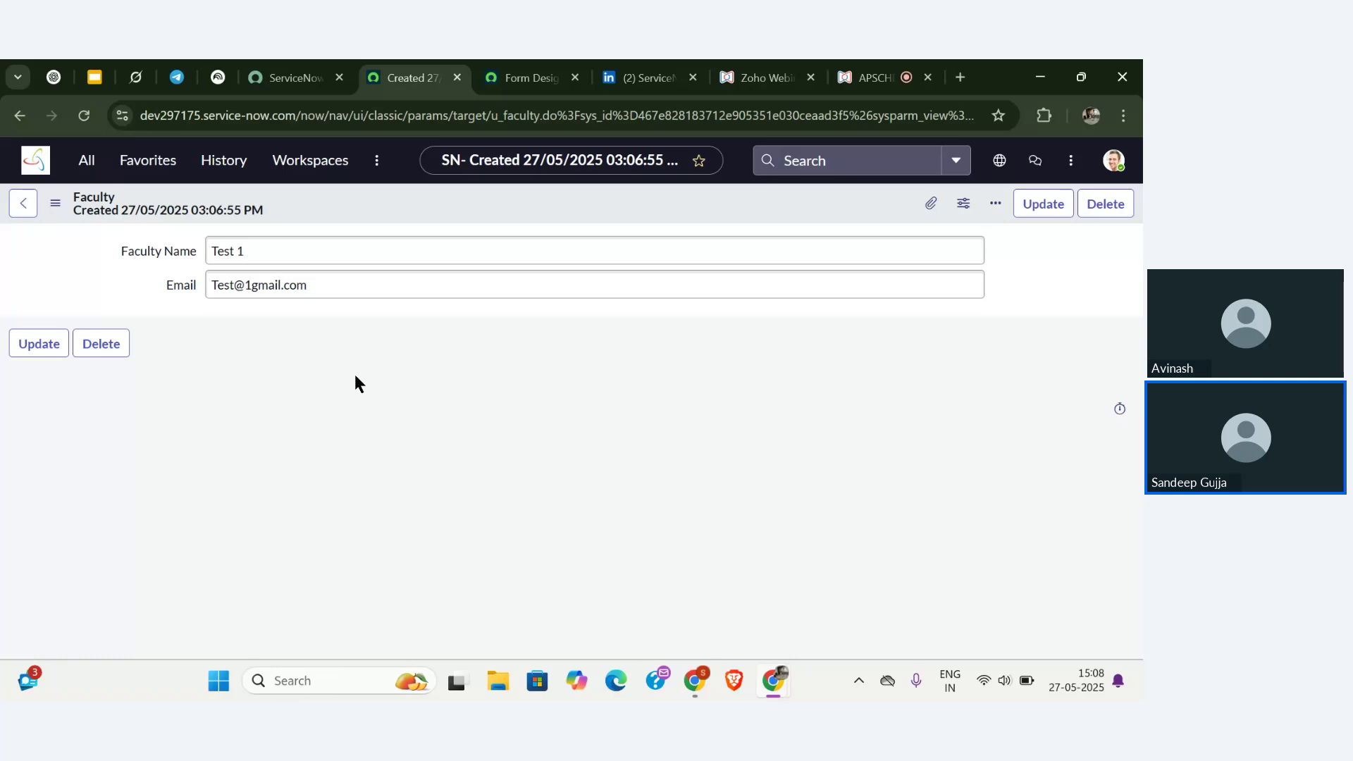
- Edit the Test 1 record's email so that the digit 1 stands before the @ sign
left_click(252, 287)
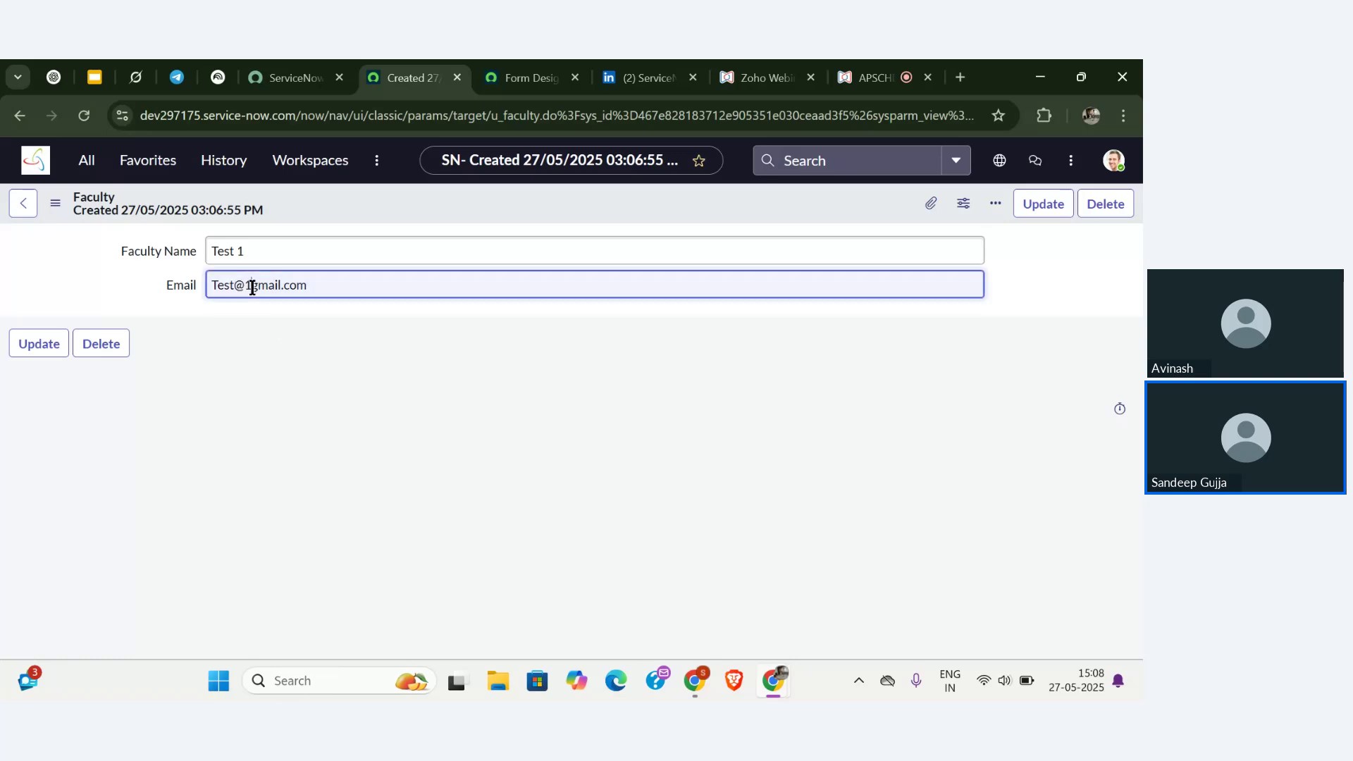
key("BackSpace")
key("BackSpace")
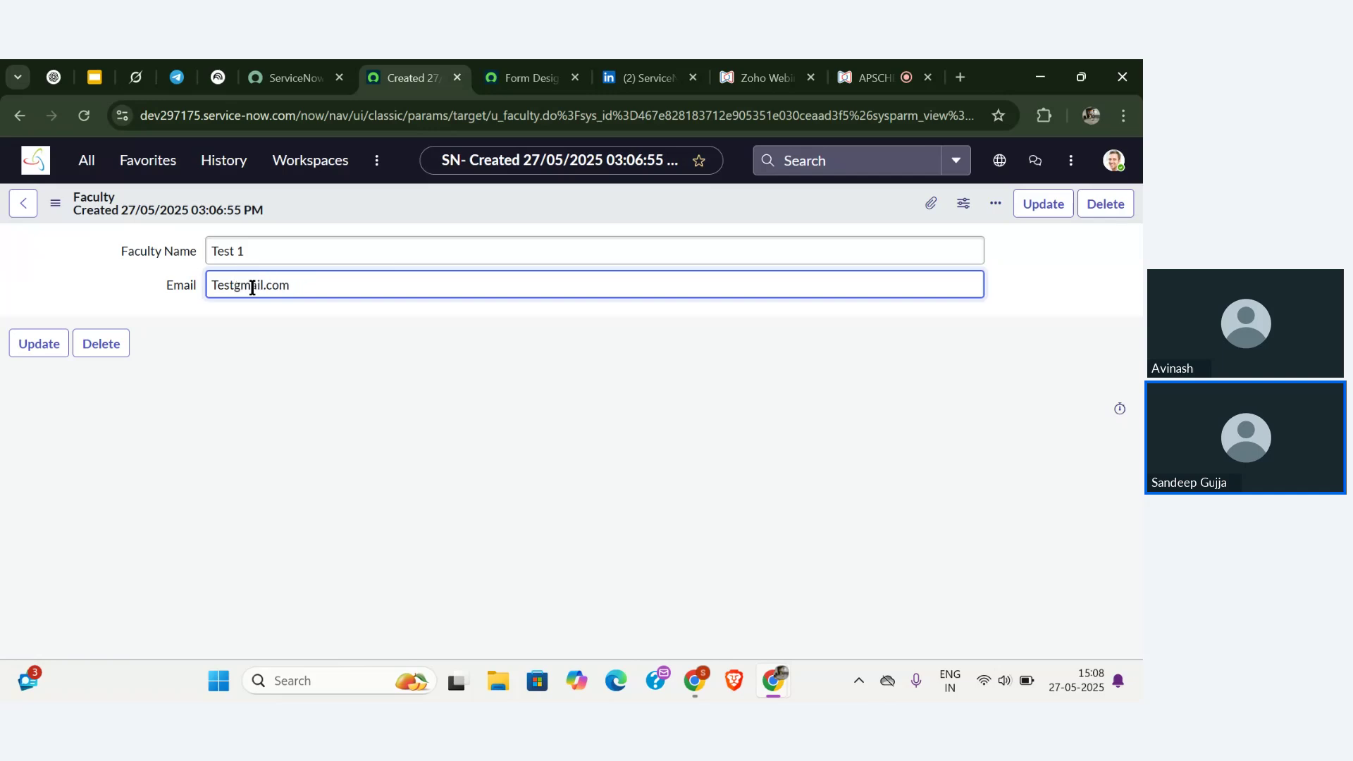
type("1@")
left_click(49, 212)
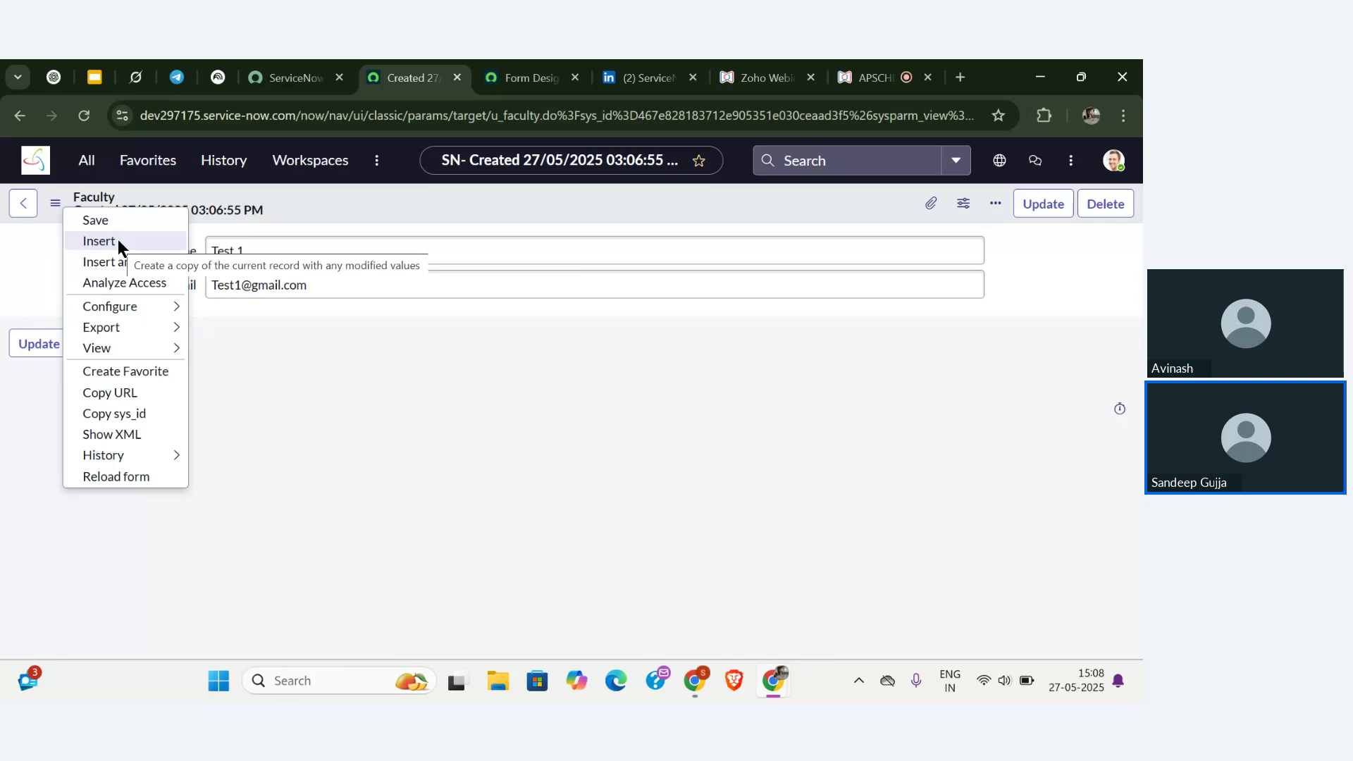
left_click(248, 299)
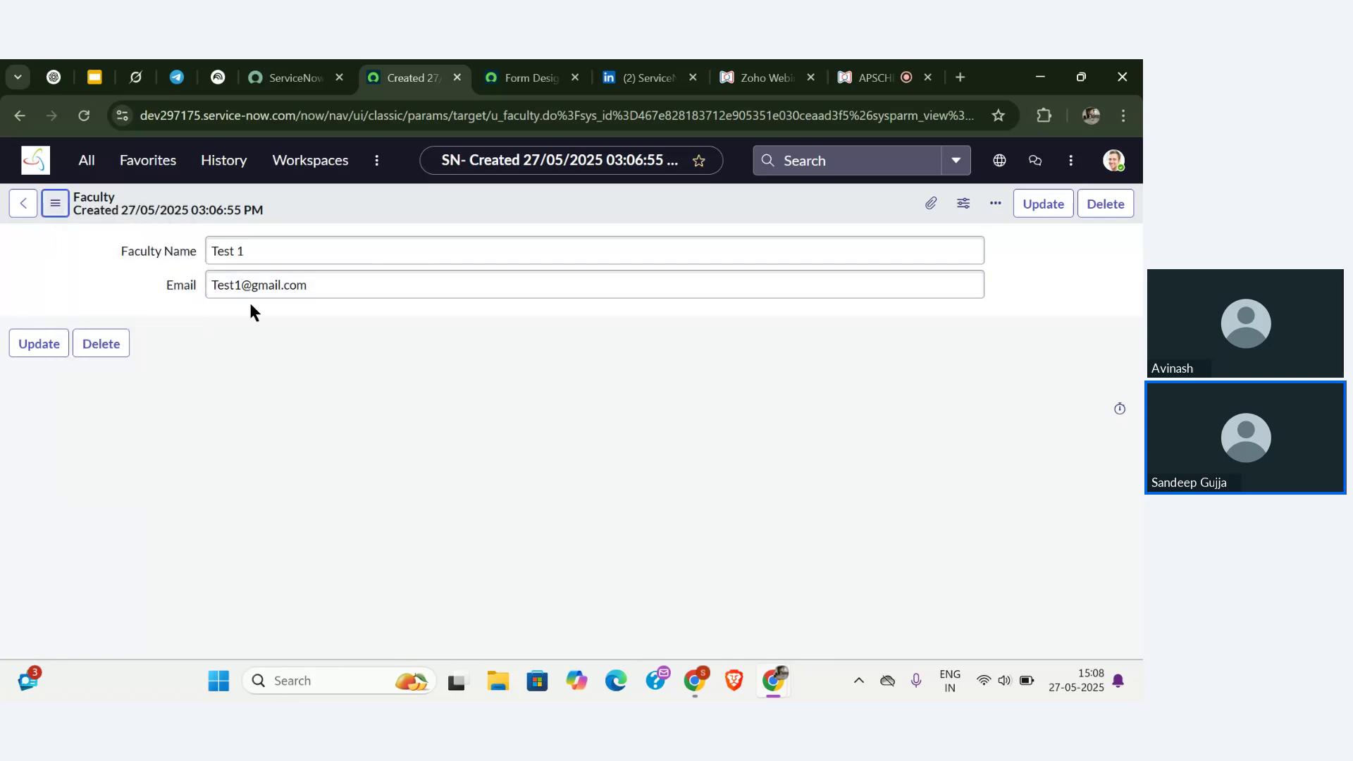
- Change the email's digit to 2 and the faculty name to "Test 2", and insert the result as a new record
left_click(241, 287)
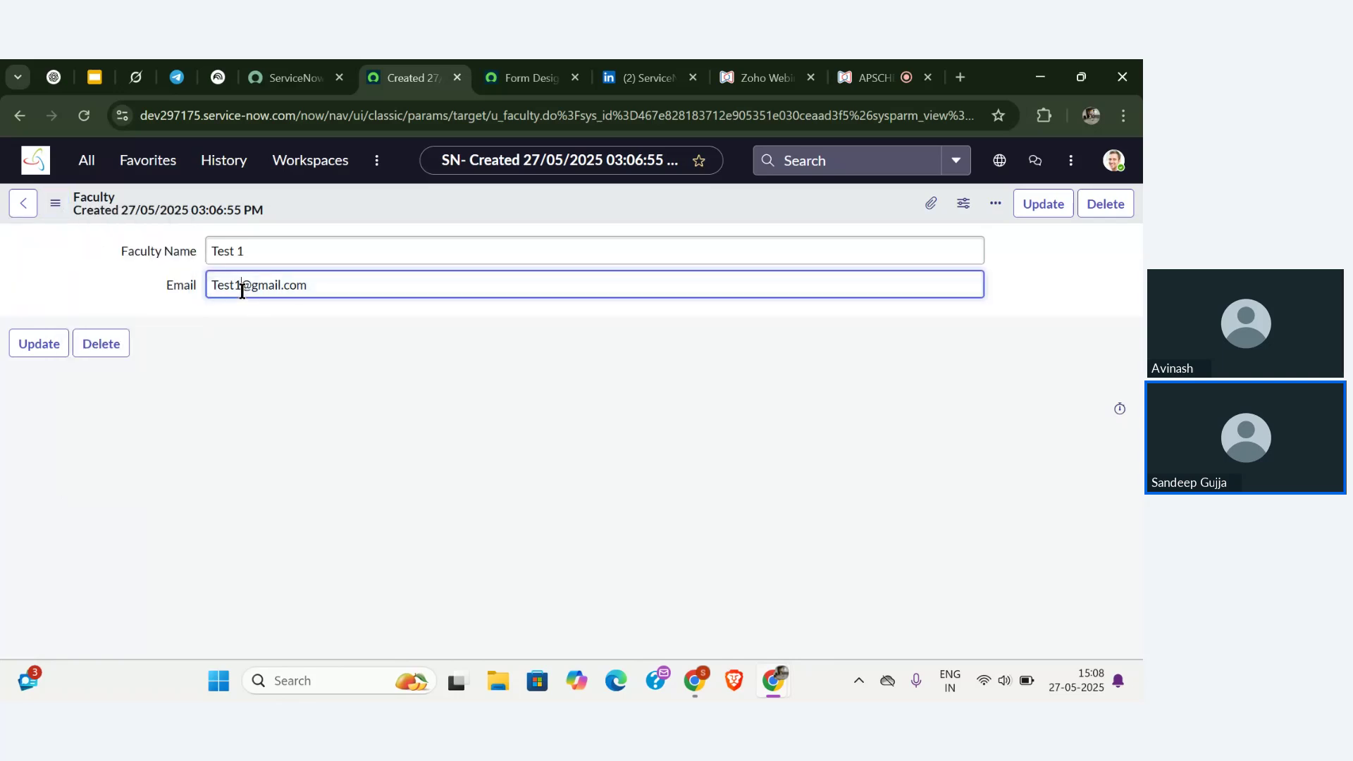
key("BackSpace")
type("2")
left_click(263, 255)
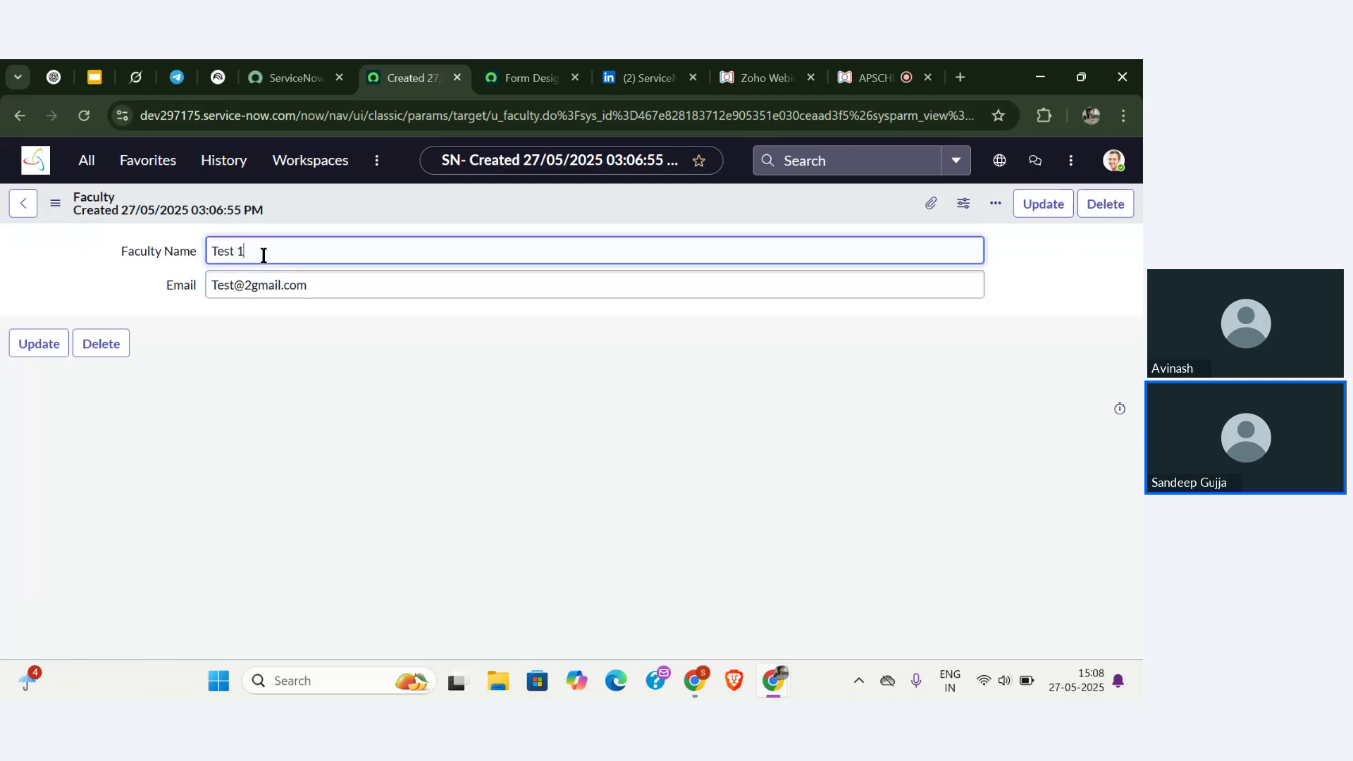
key("BackSpace")
type("2")
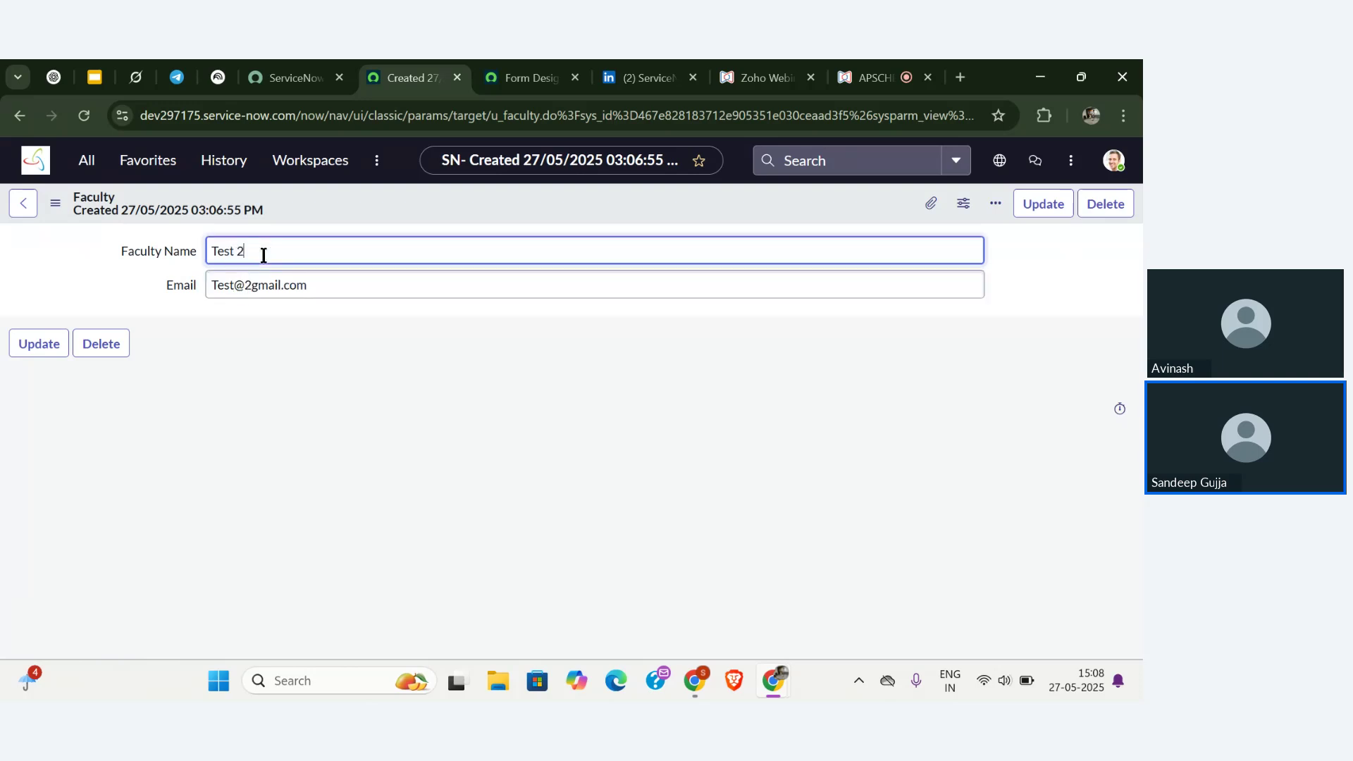
left_click(55, 204)
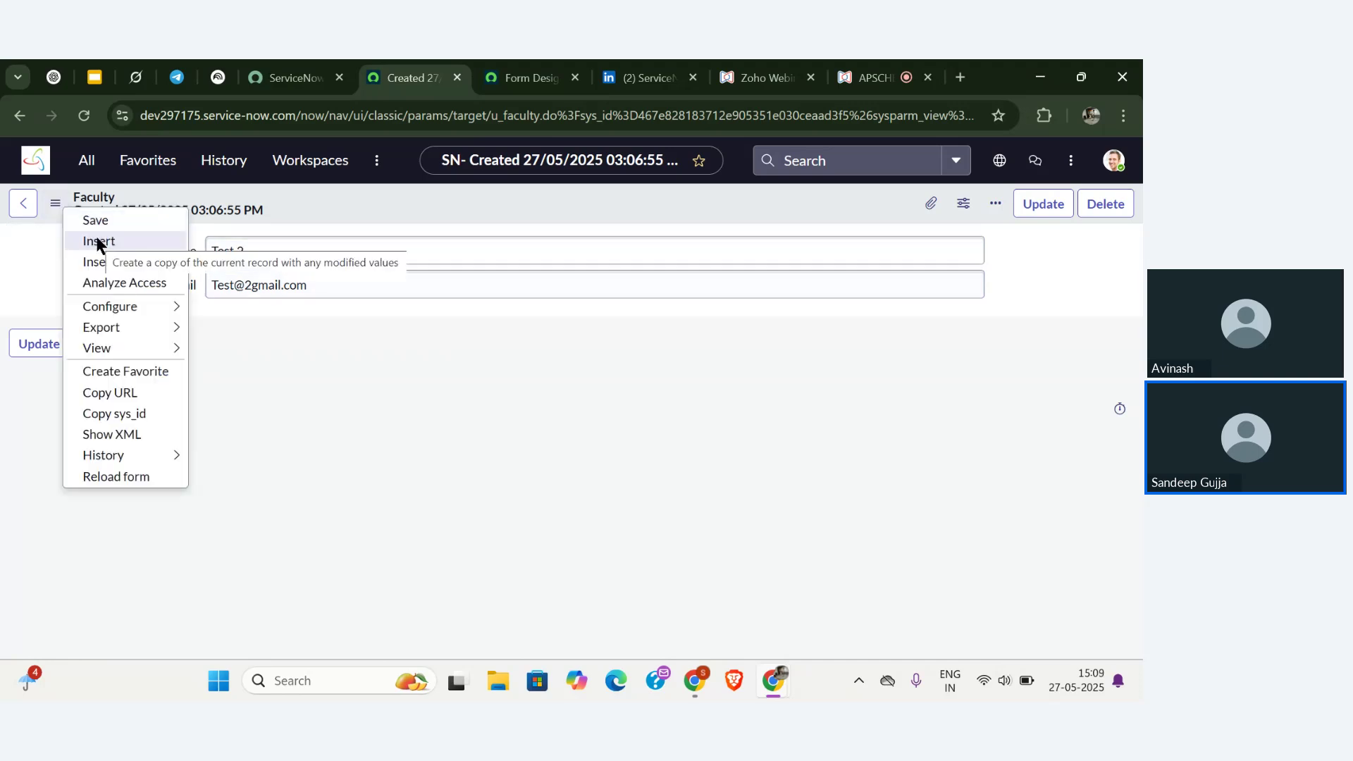
left_click(97, 242)
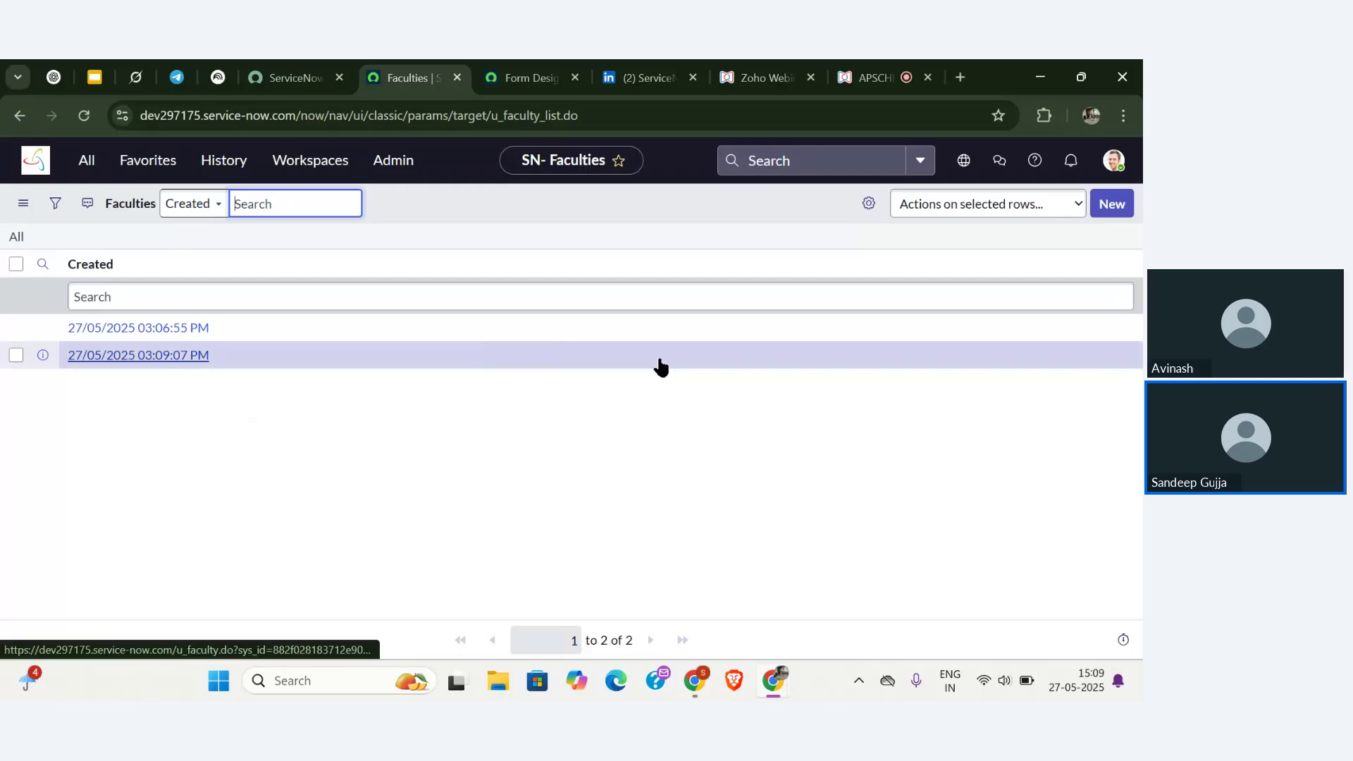
- Personalize the Faculties list columns to show Faculty Name and Email and remove Created
left_click(869, 203)
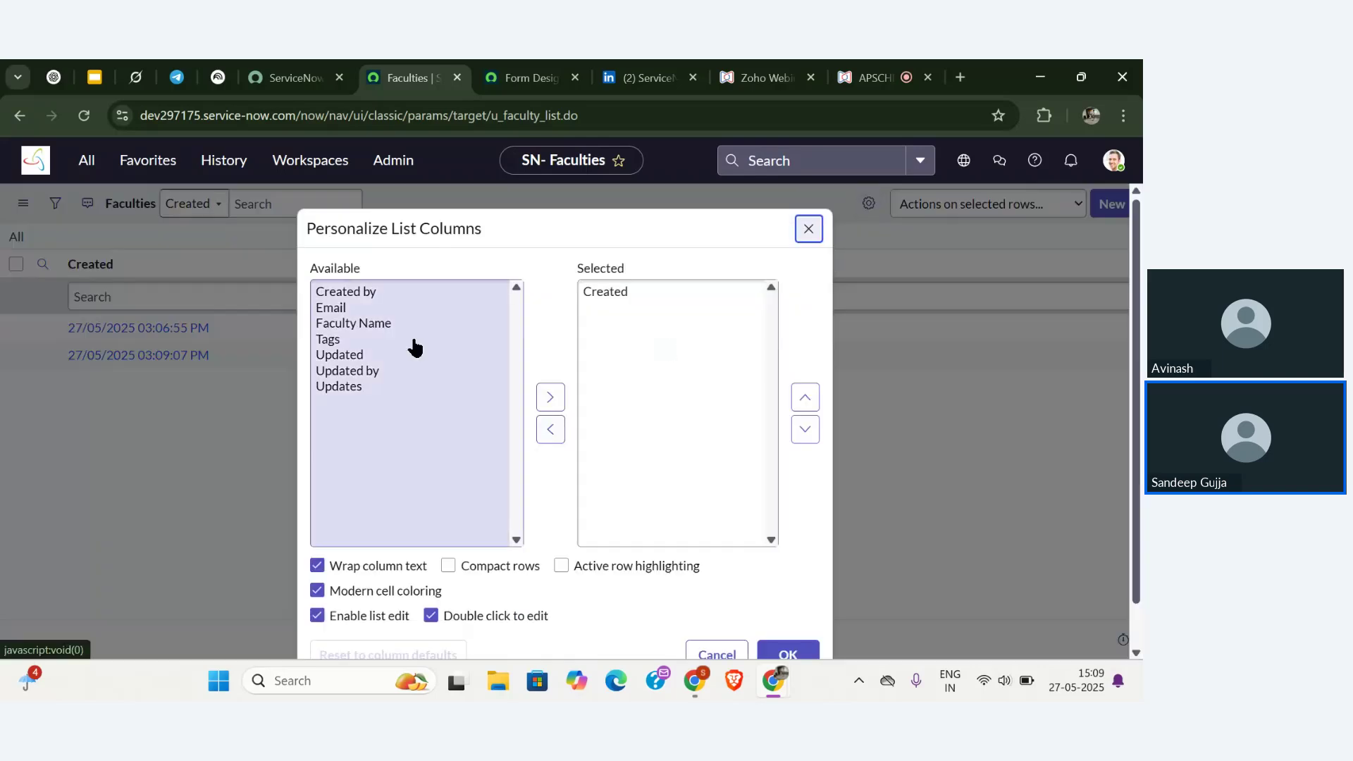
double_click(380, 323)
double_click(366, 310)
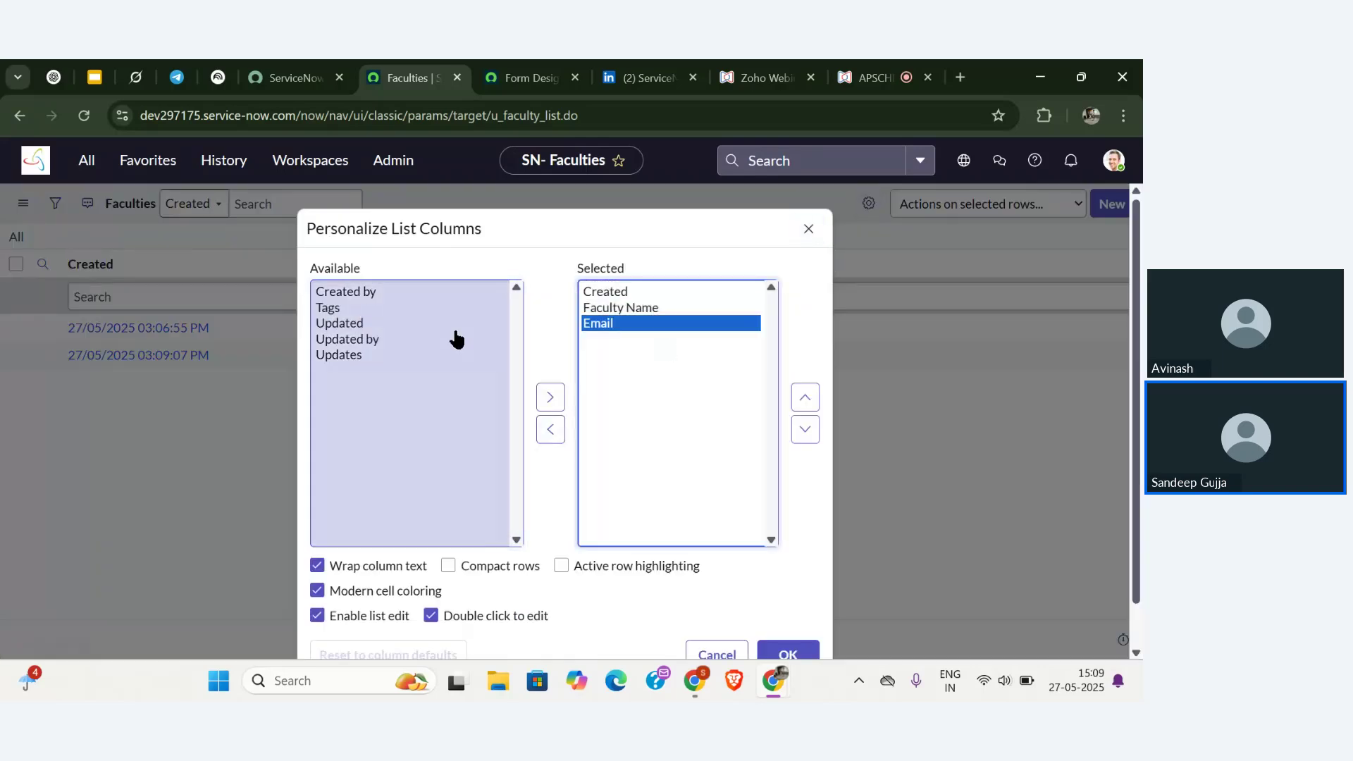
left_click(620, 293)
double_click(620, 292)
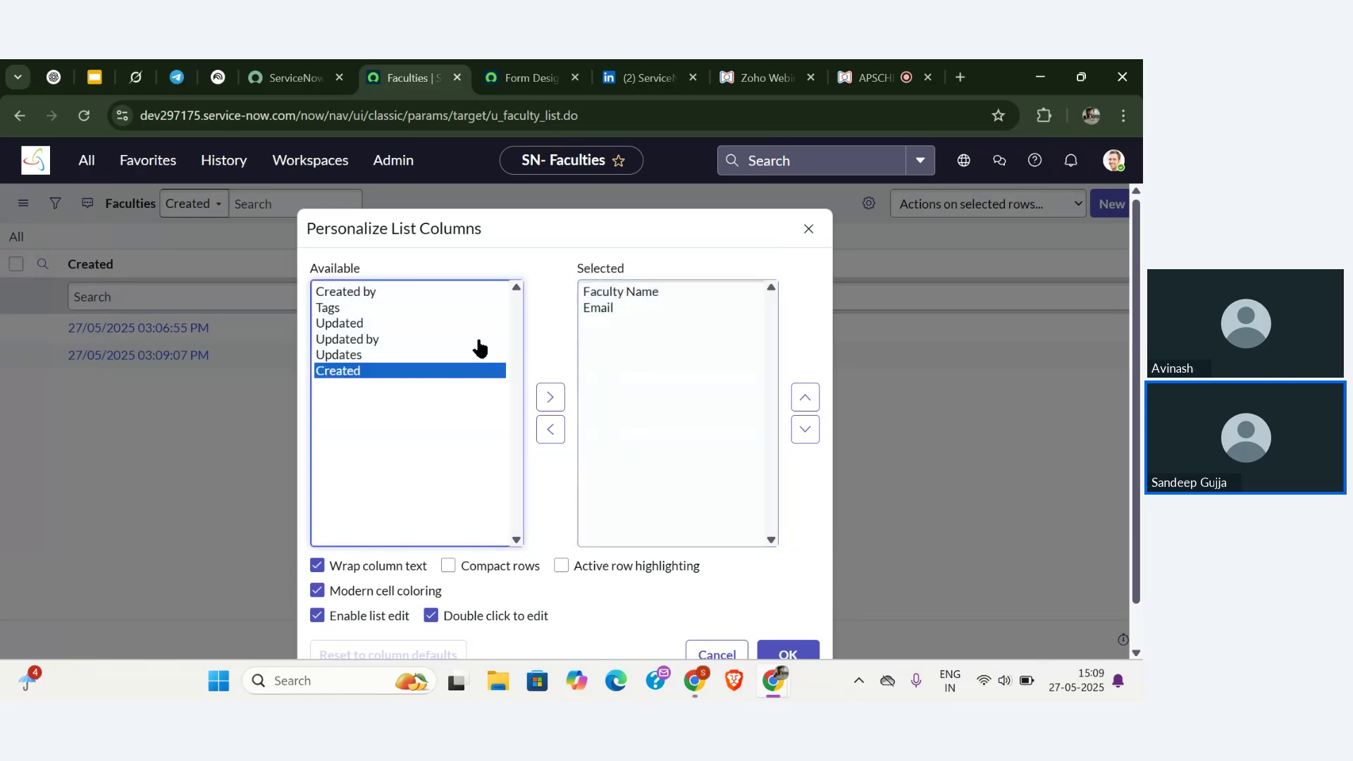
scroll(552, 333, "down", 1)
left_click(785, 602)
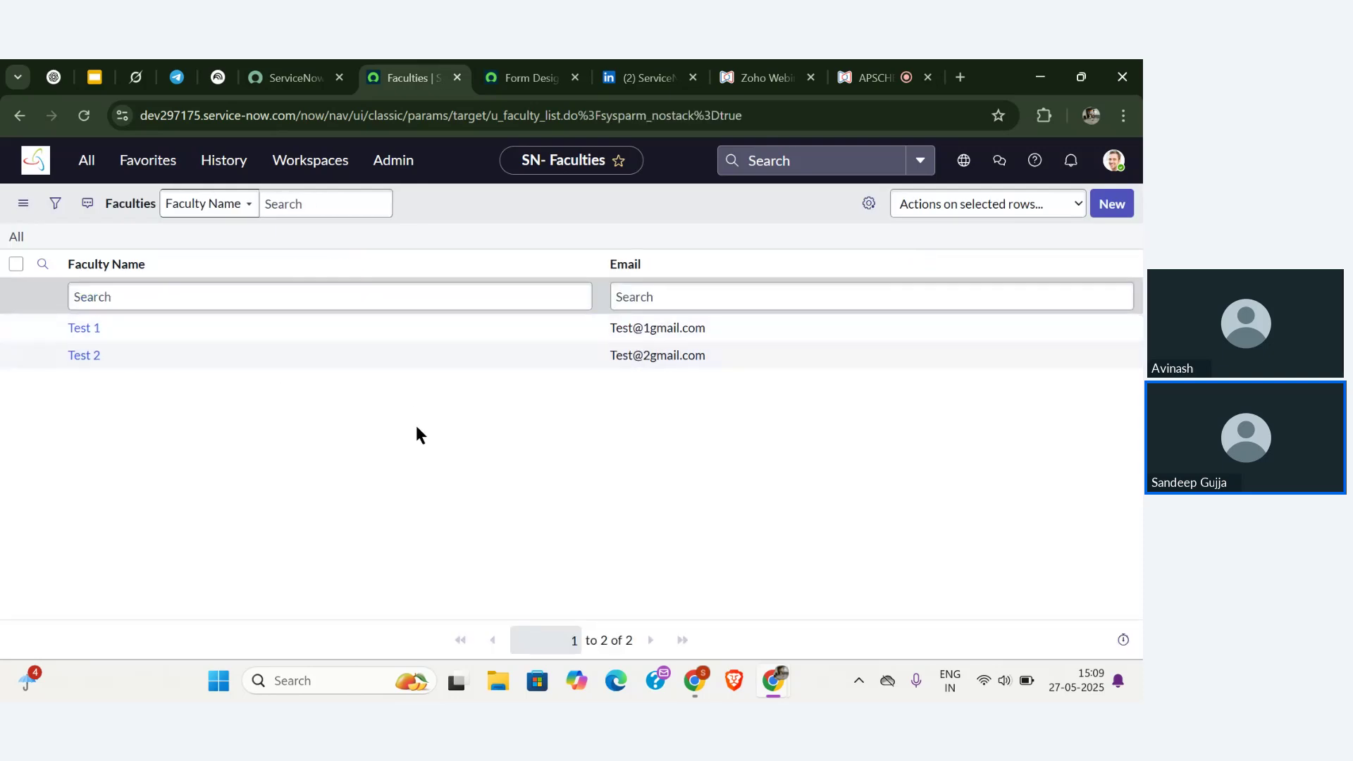
- Create a new Faculty record with the faculty name "test 3" and an email address, and save it
left_click(1109, 206)
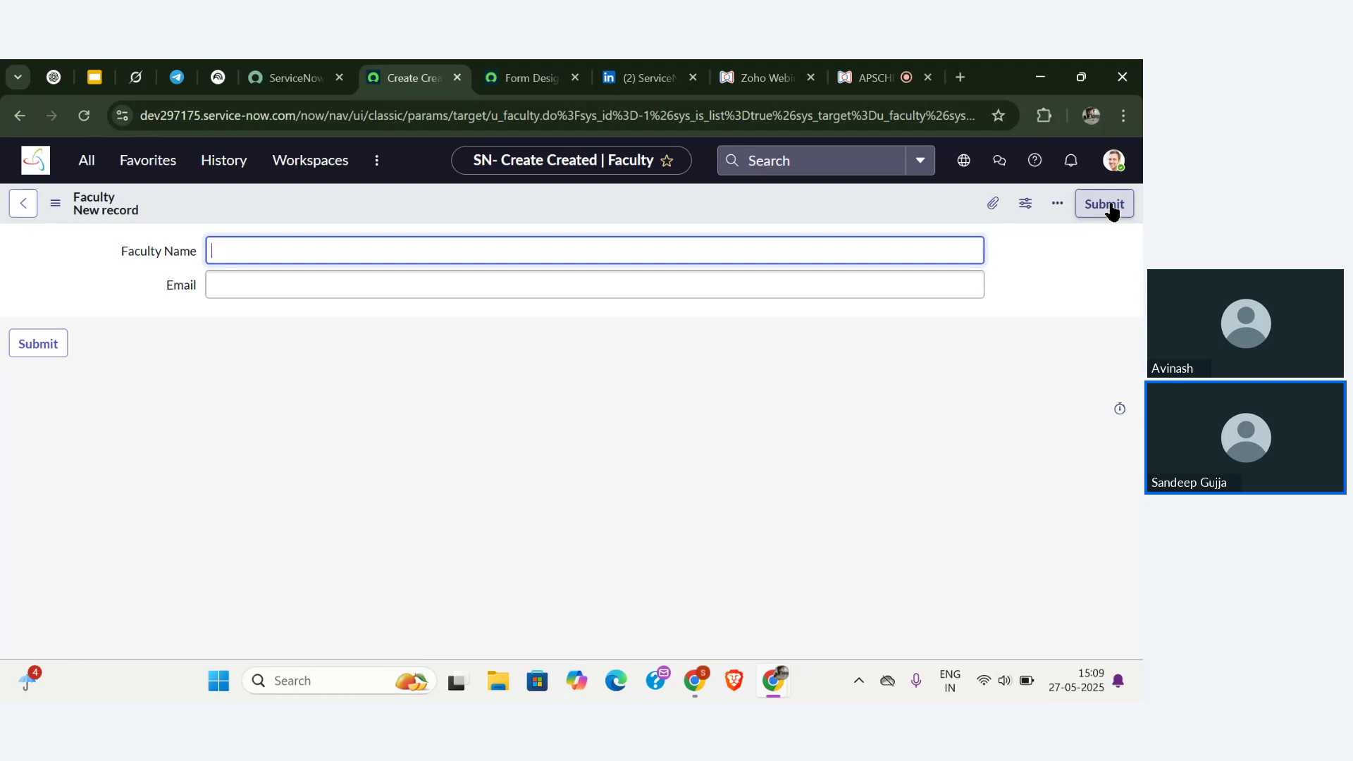
type("test 3")
left_click(835, 280)
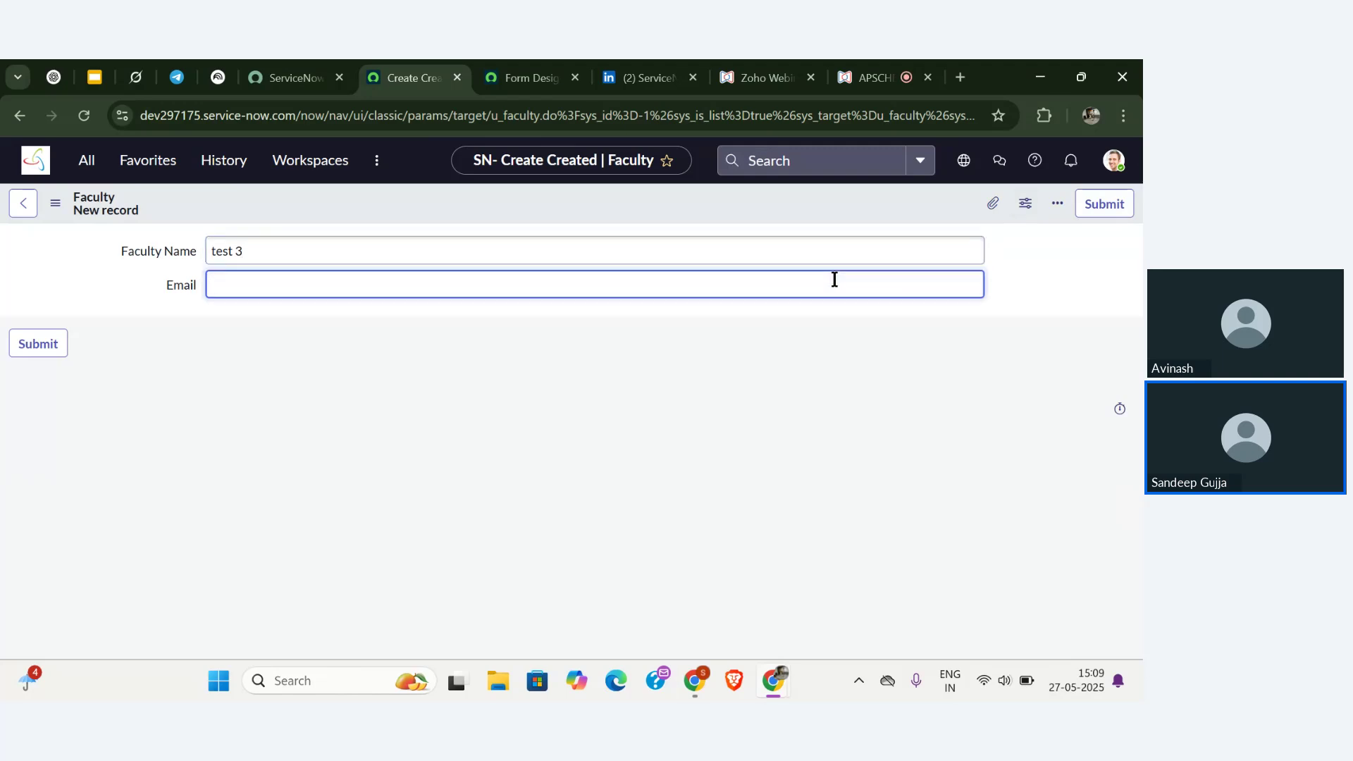
type("test@3gmail.com")
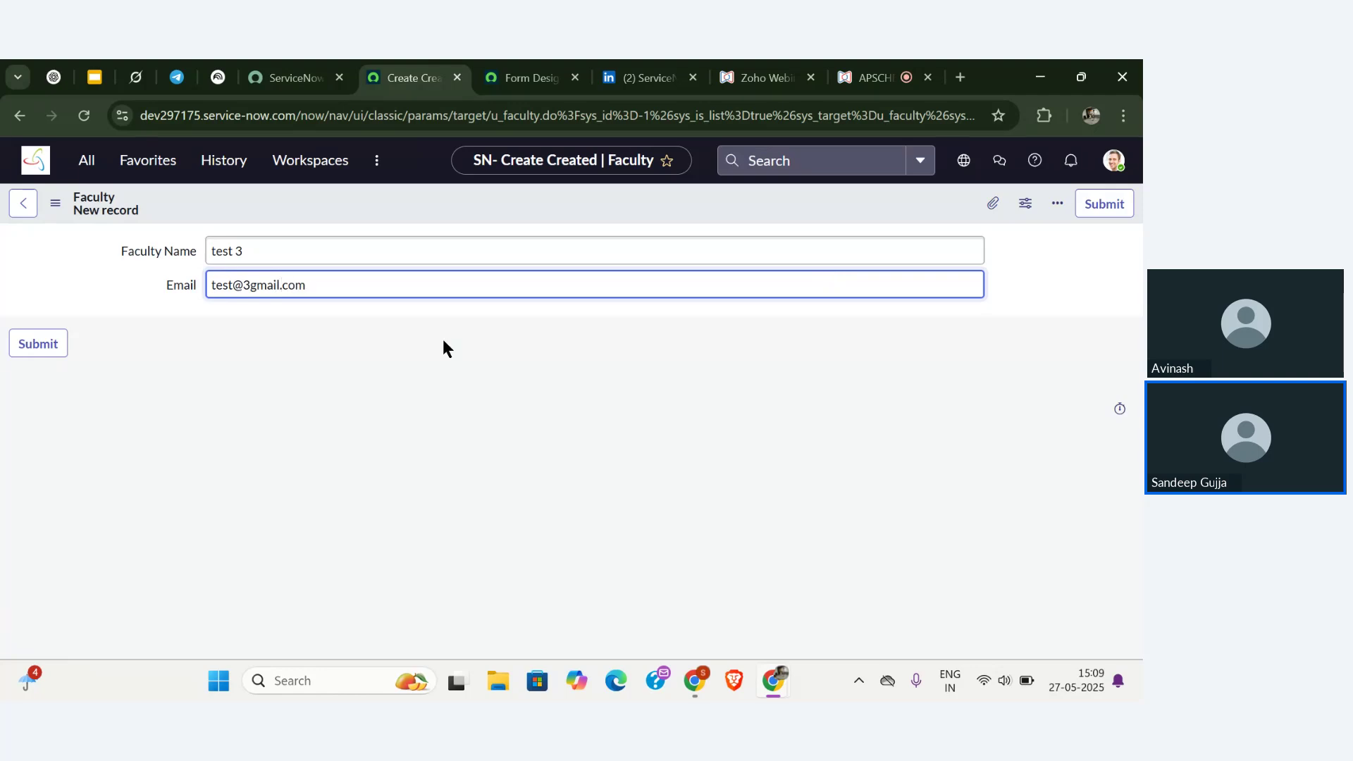
left_click(56, 213)
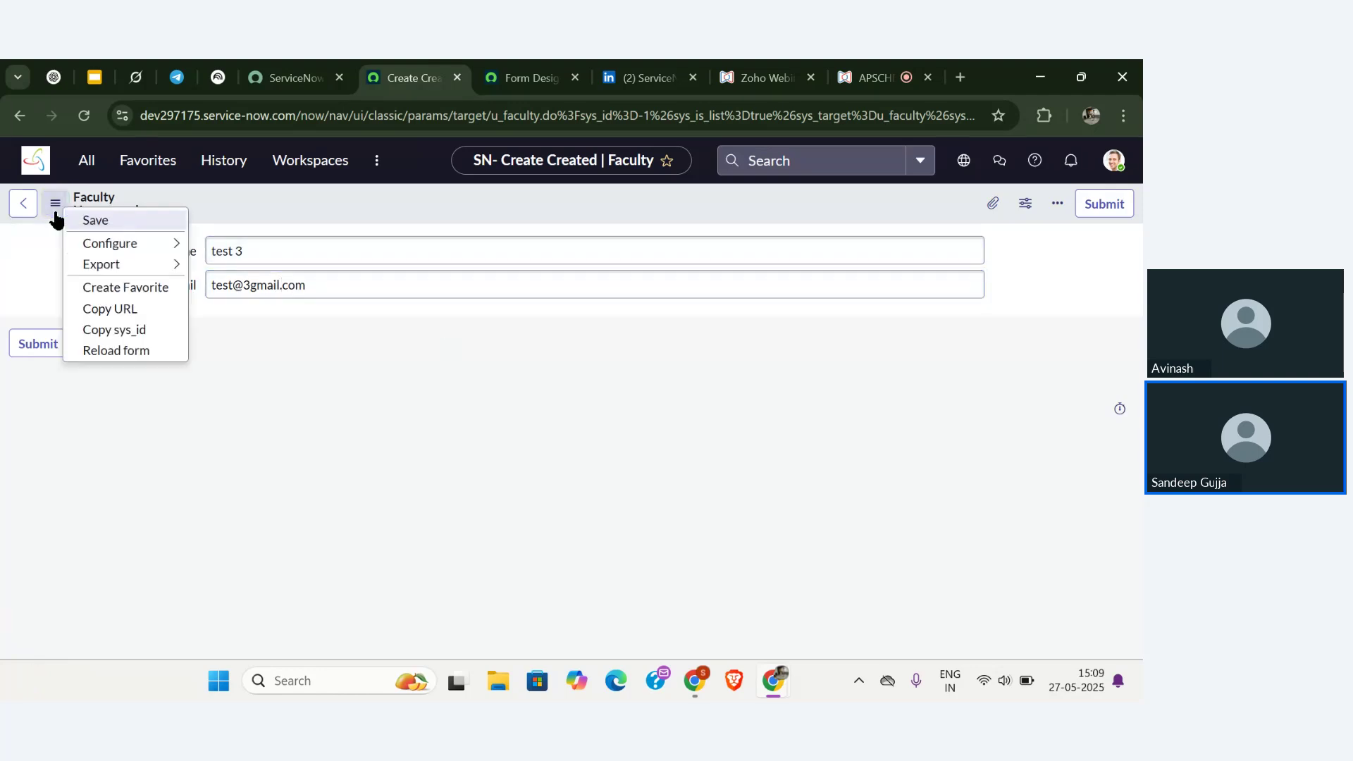
left_click(87, 221)
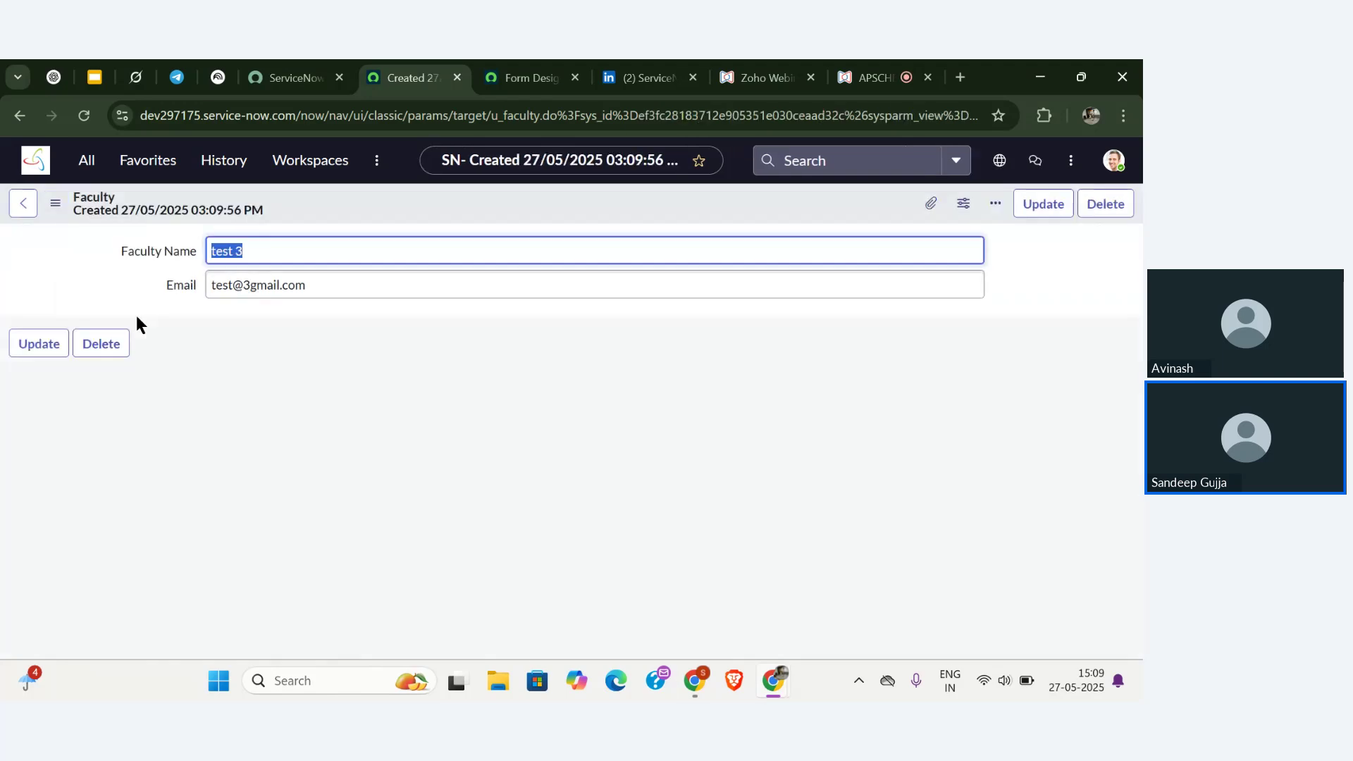
- Change the faculty name to "test 4" and the email's digit to 4, and use Insert and Stay to create a copy
left_click(303, 250)
key("BackSpace")
key("BackSpace")
type("4")
left_click(248, 288)
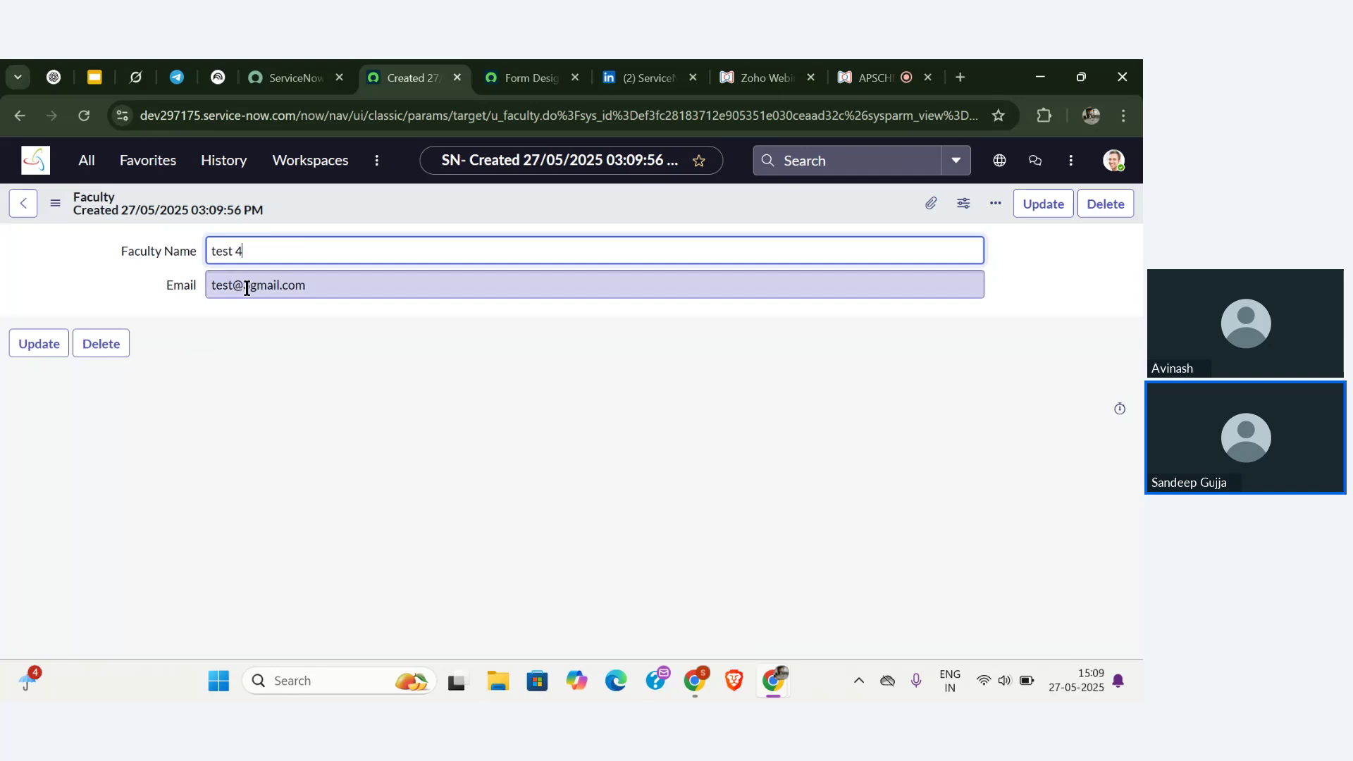
type("4")
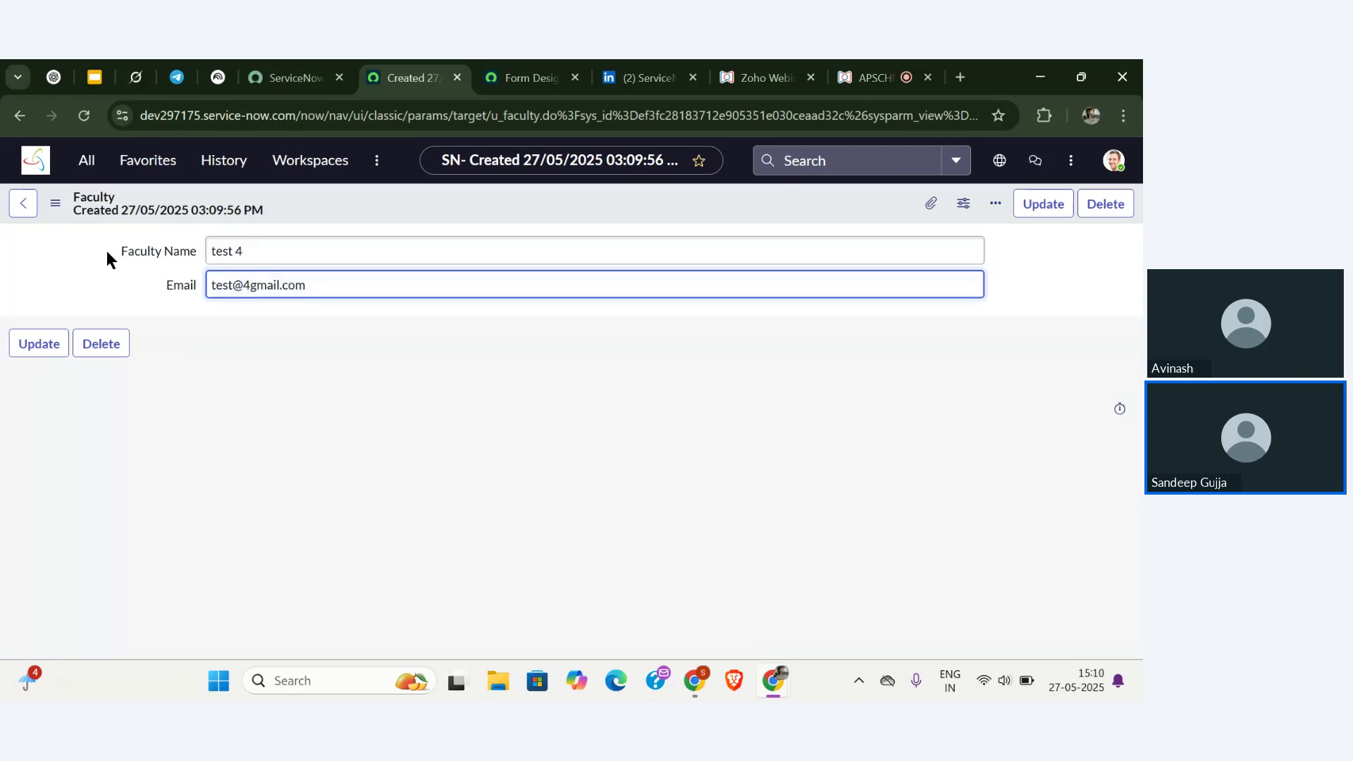
left_click(55, 204)
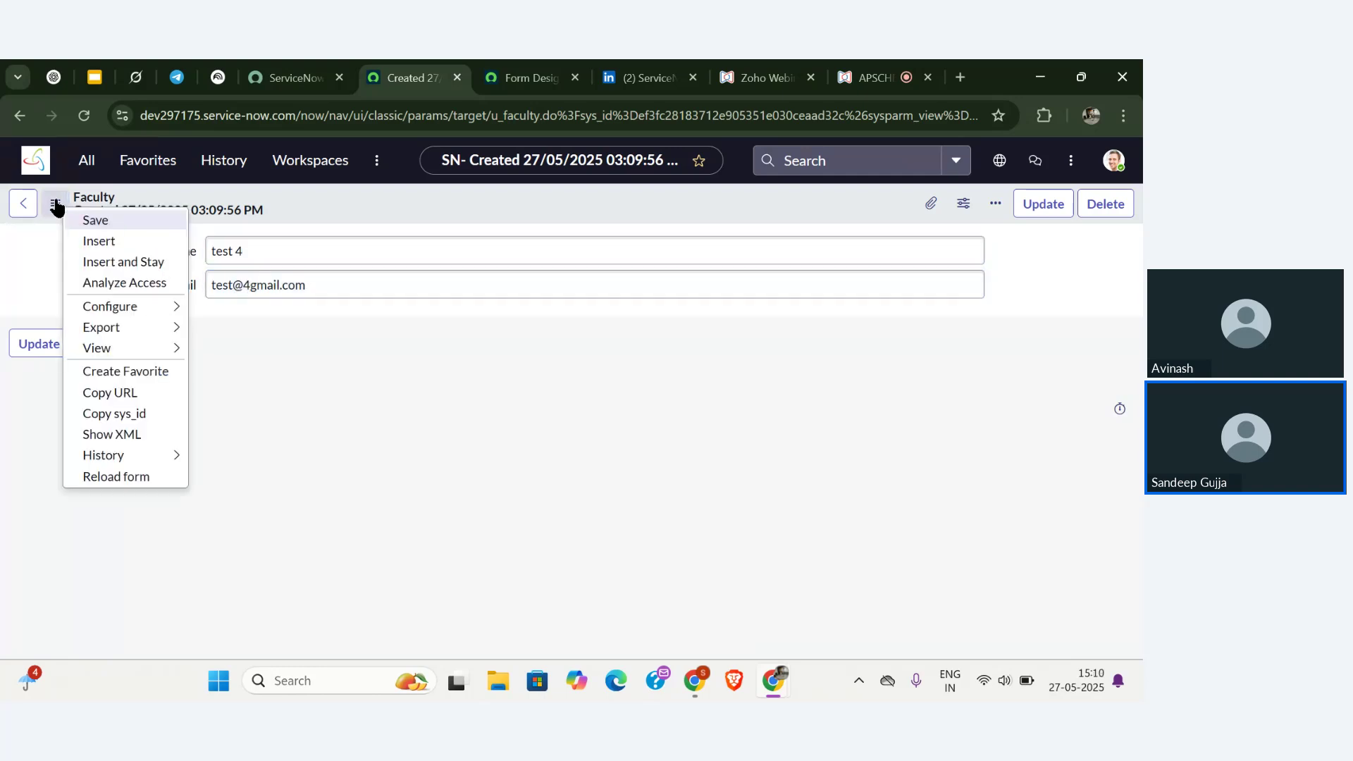
left_click(117, 264)
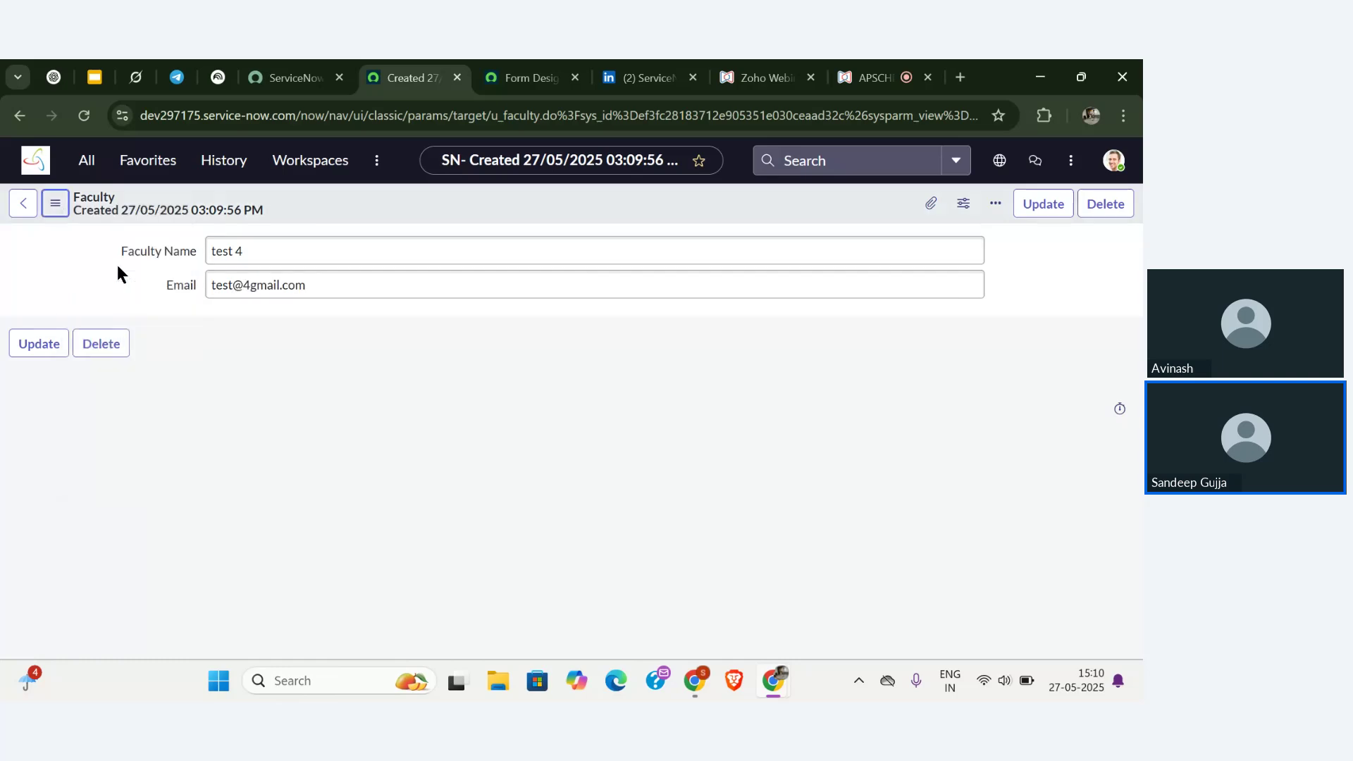
left_click(238, 354)
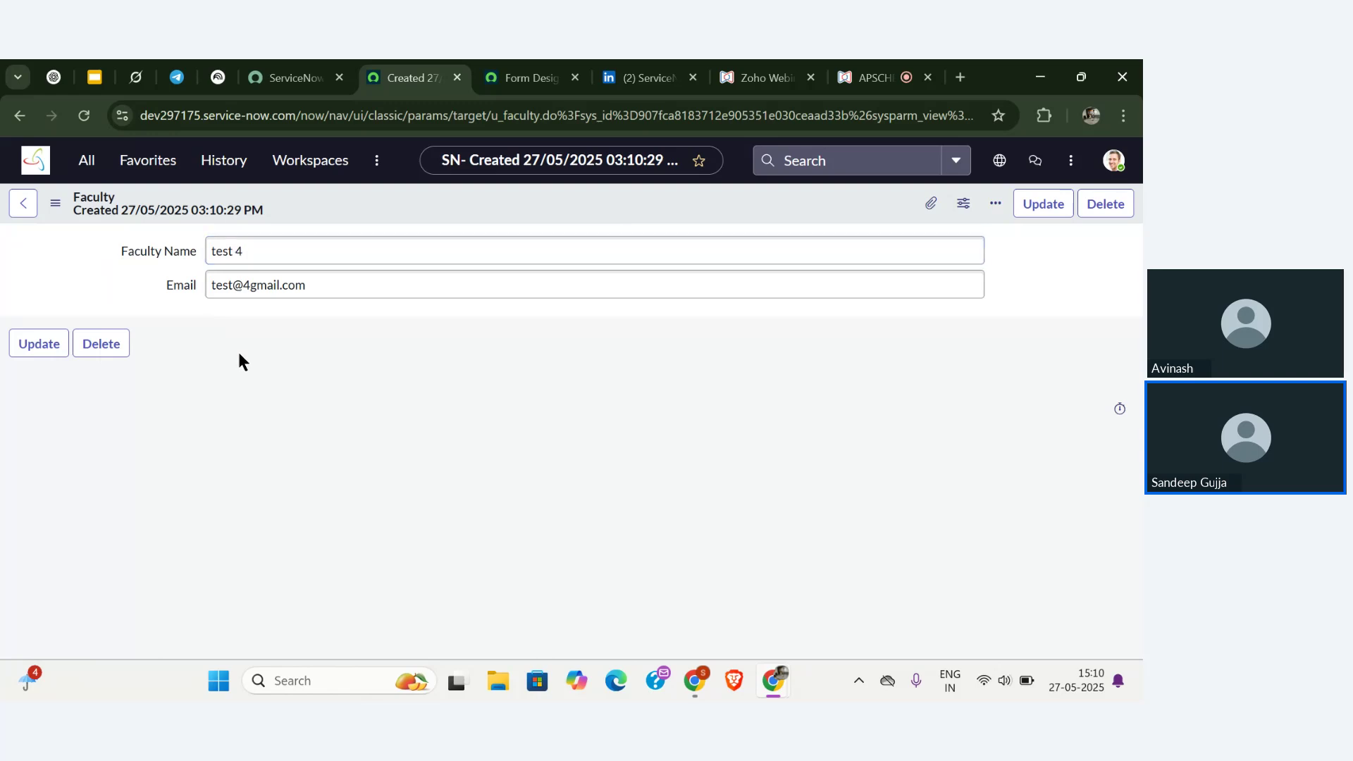
- Change the faculty name to "test 5" and the email's digit to 5, and insert it as a new record
left_click(267, 254)
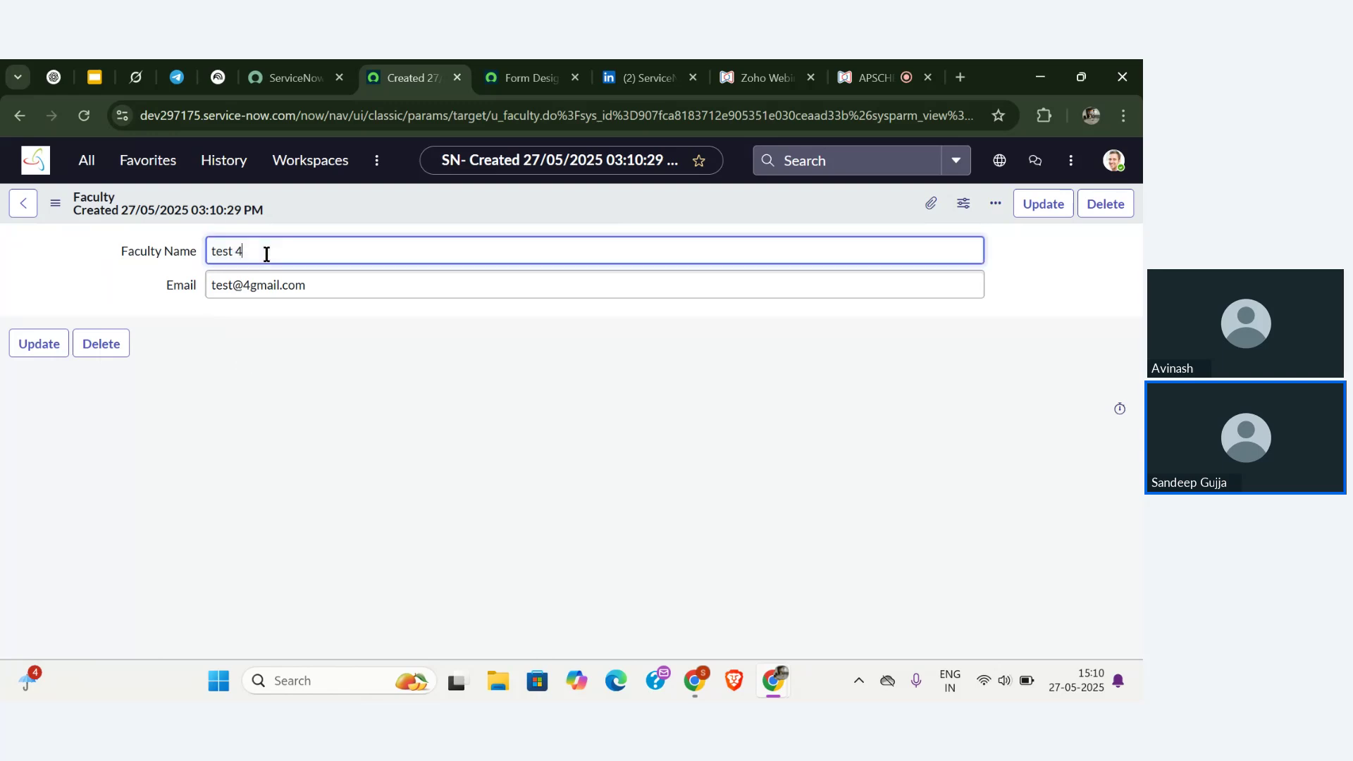
key("BackSpace")
key("BackSpace")
type("5")
left_click(250, 283)
key("BackSpace")
type("5")
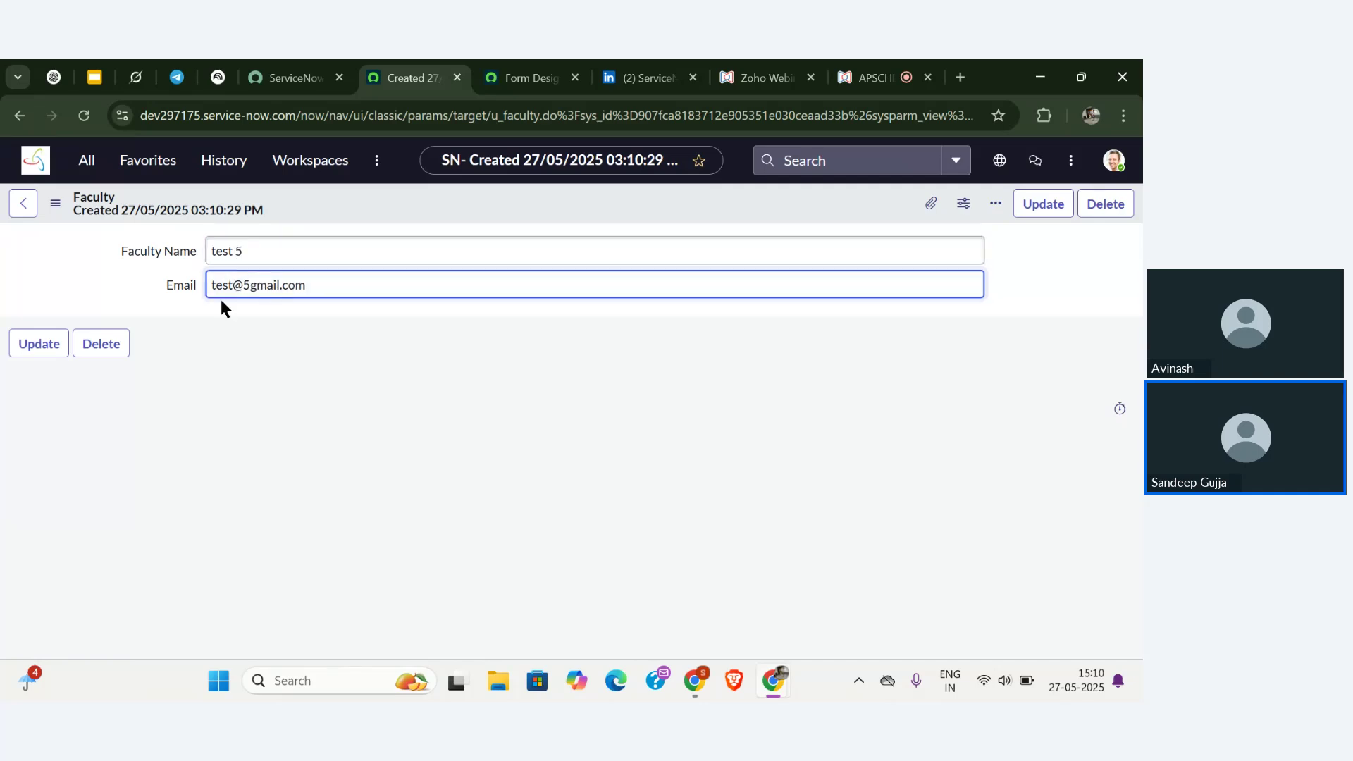
left_click(55, 204)
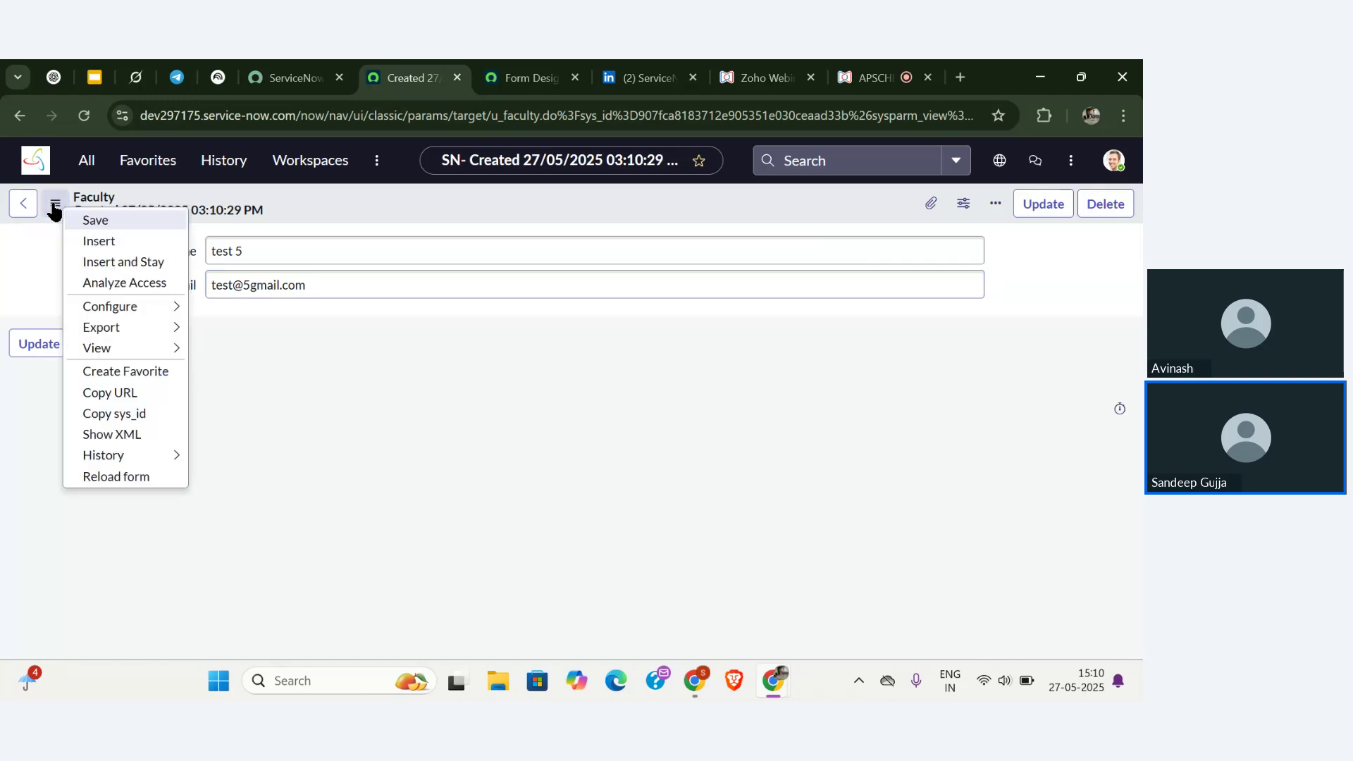
left_click(99, 242)
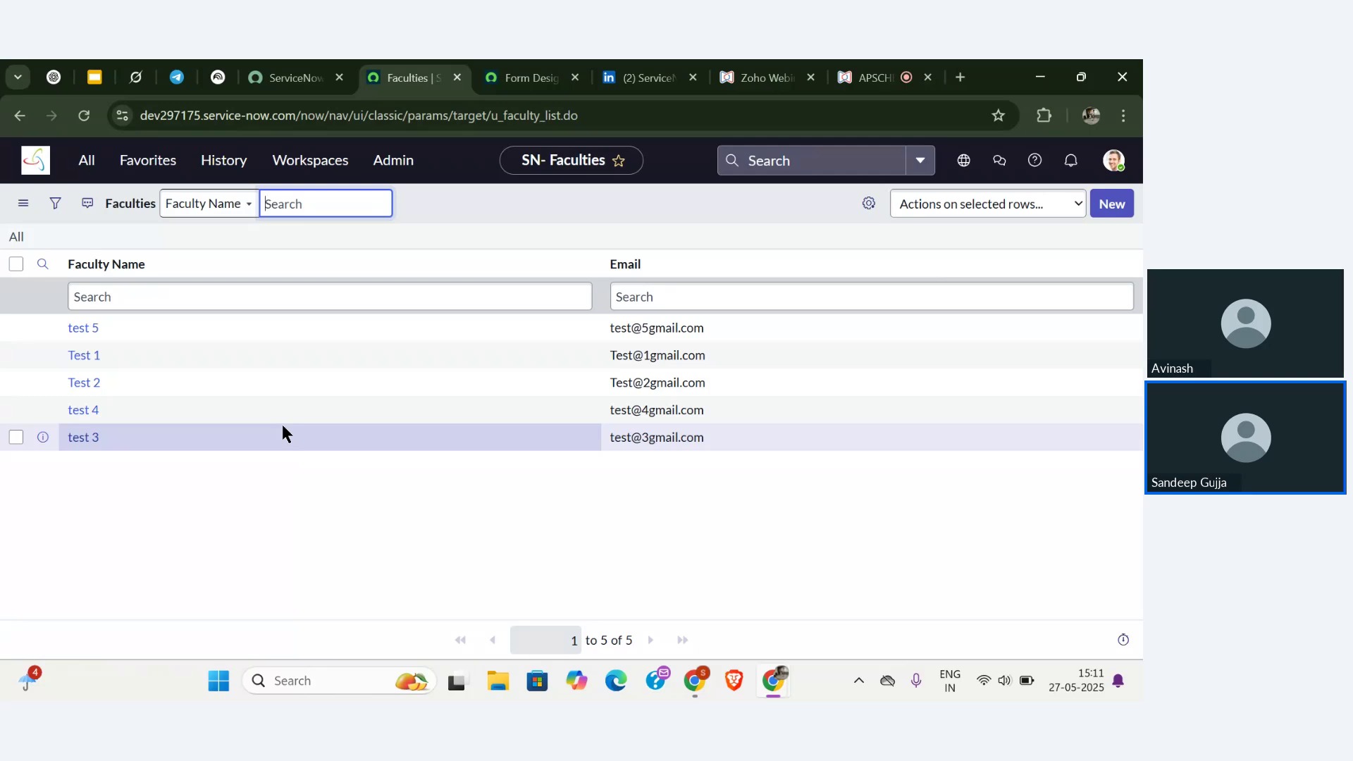
- Switch to the Zoho webinar and read the newest attendee questions in the Q&A
key("alt+Tab")
key("alt+Tab")
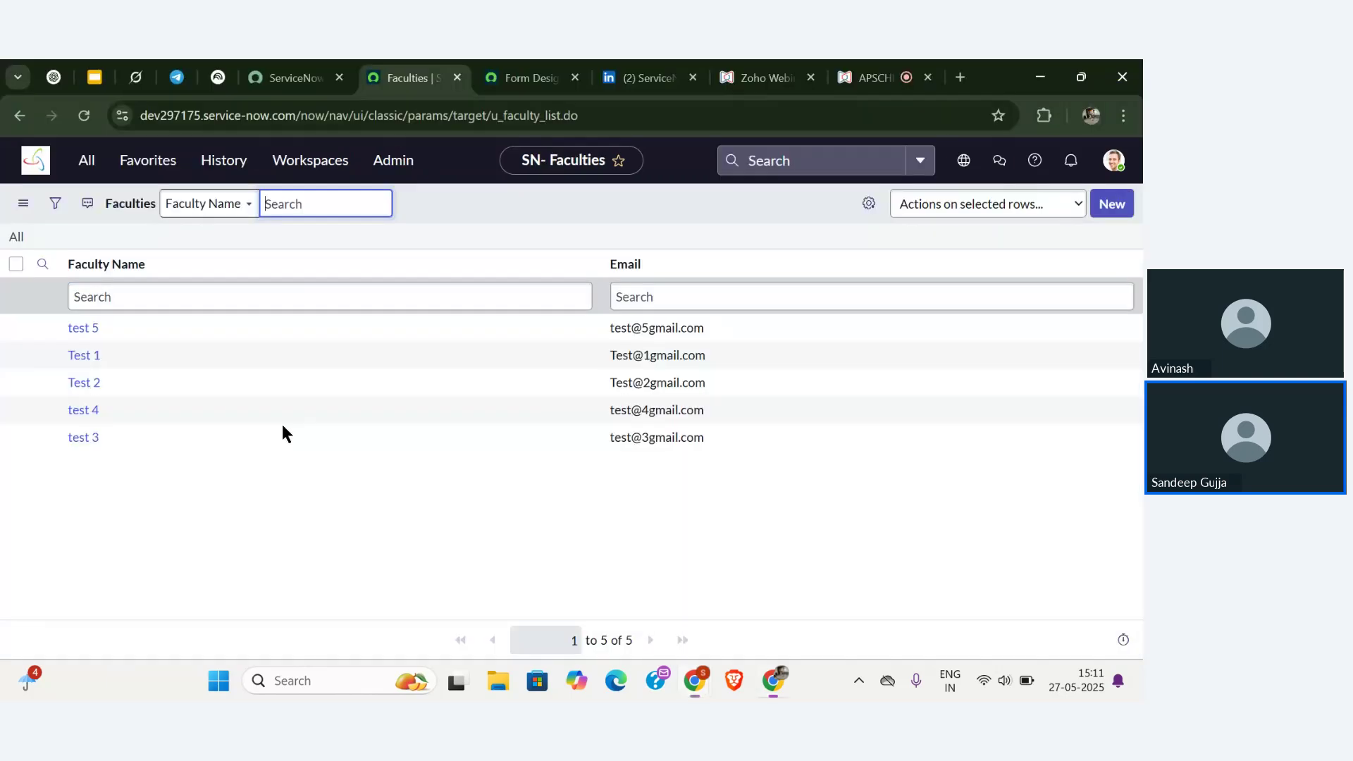
left_click(908, 65)
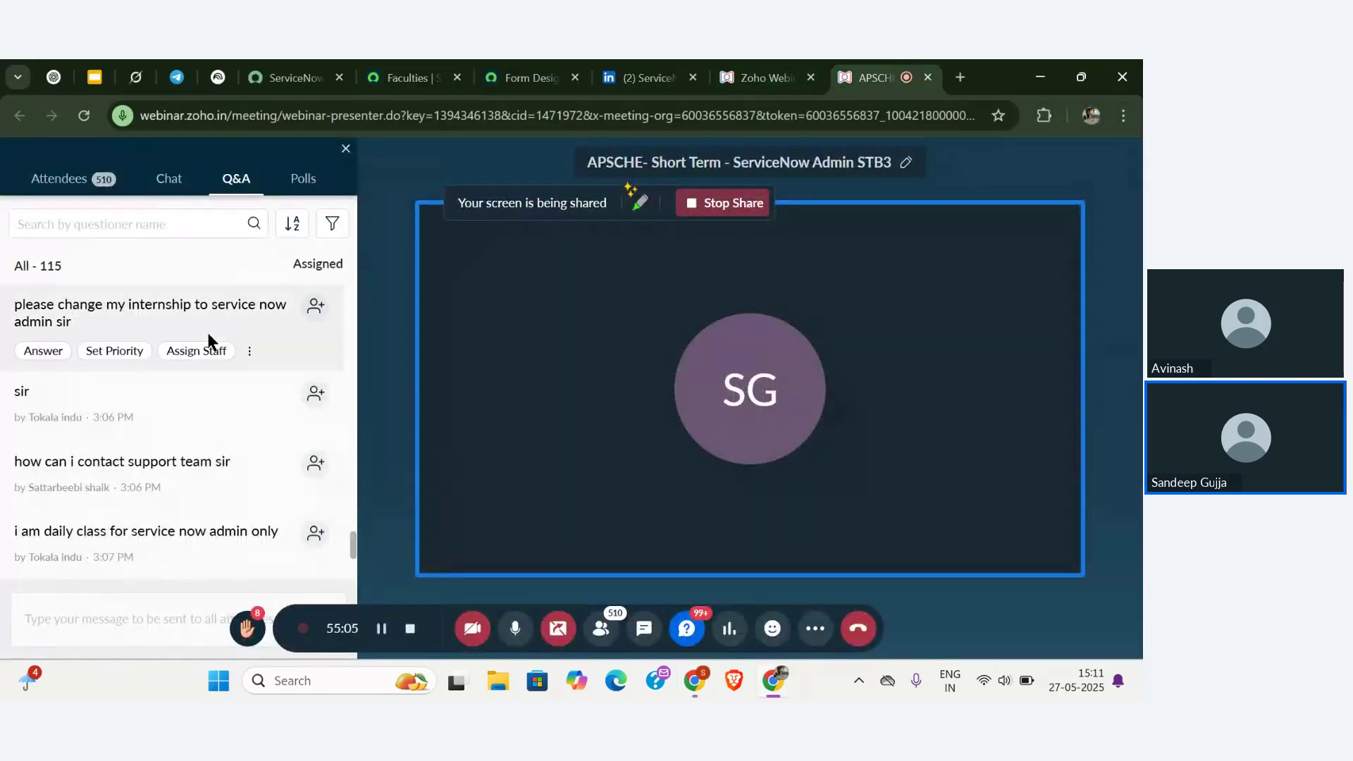
scroll(211, 339, "down", 3)
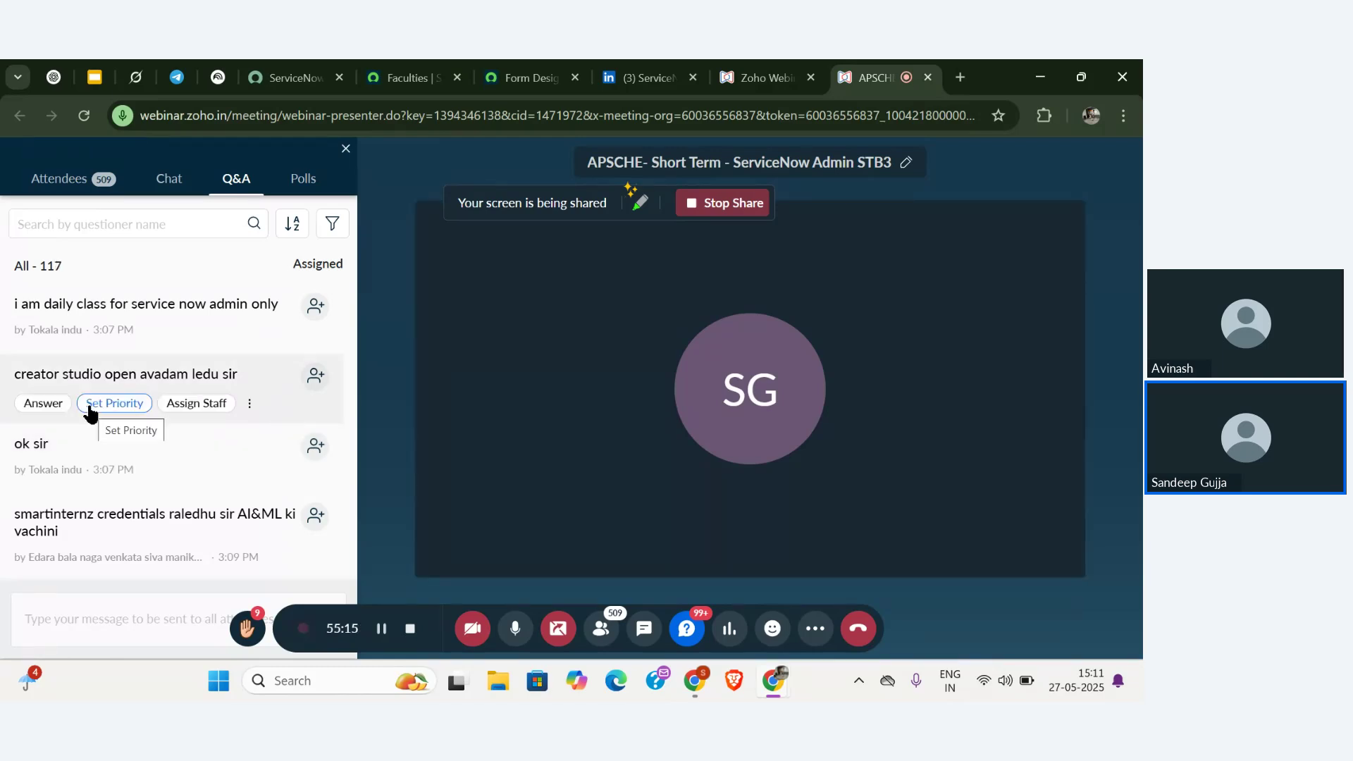
- Read the newest attendee replies in the webinar's Q&A
scroll(89, 407, "up", 2)
scroll(90, 407, "down", 4)
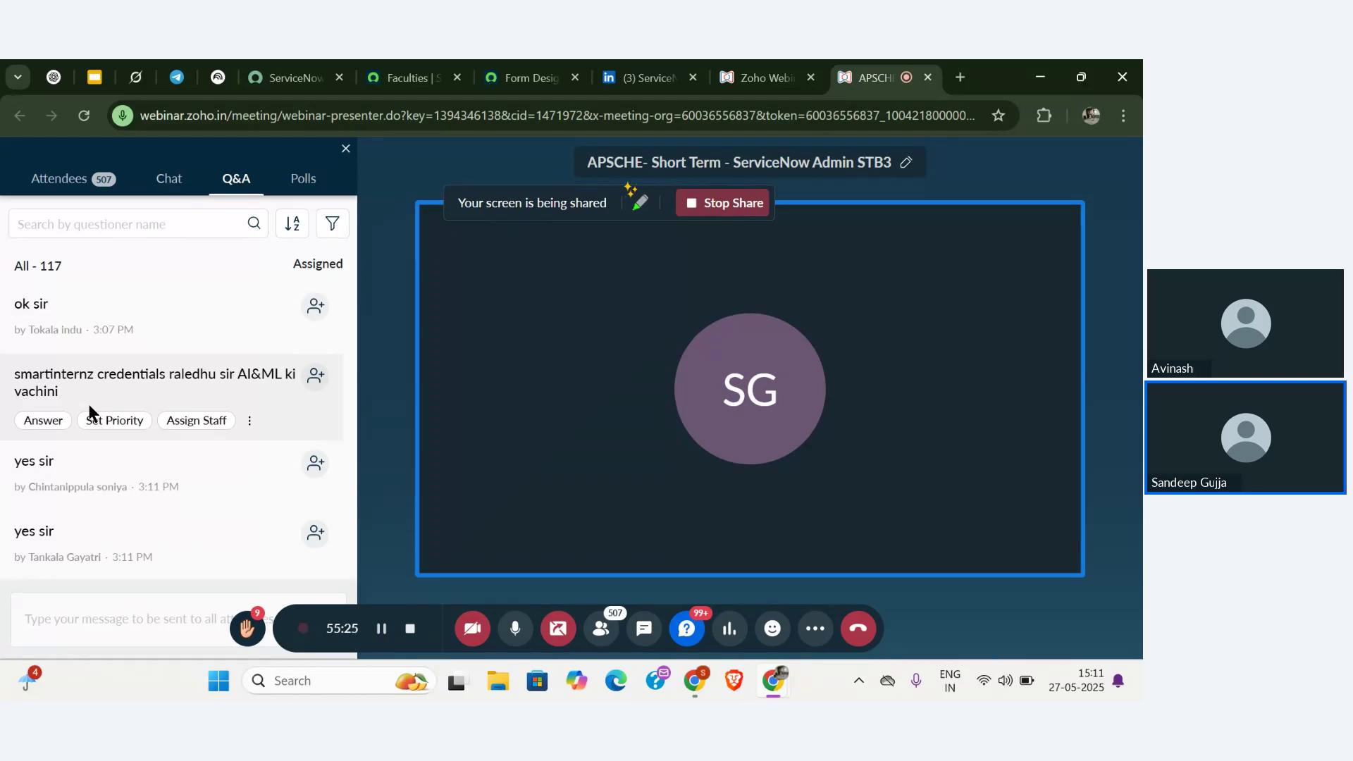
scroll(89, 412, "up", 2)
scroll(89, 409, "down", 2)
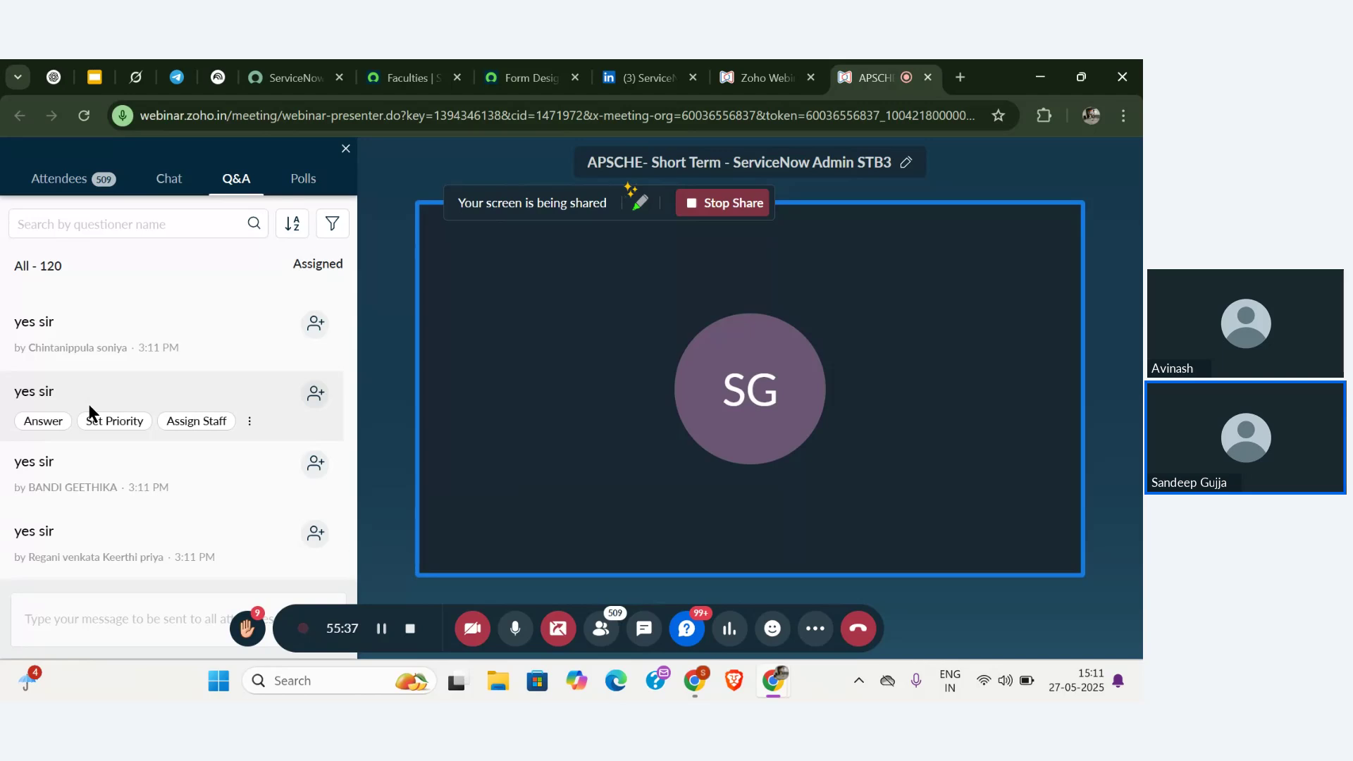
scroll(92, 411, "down", 1)
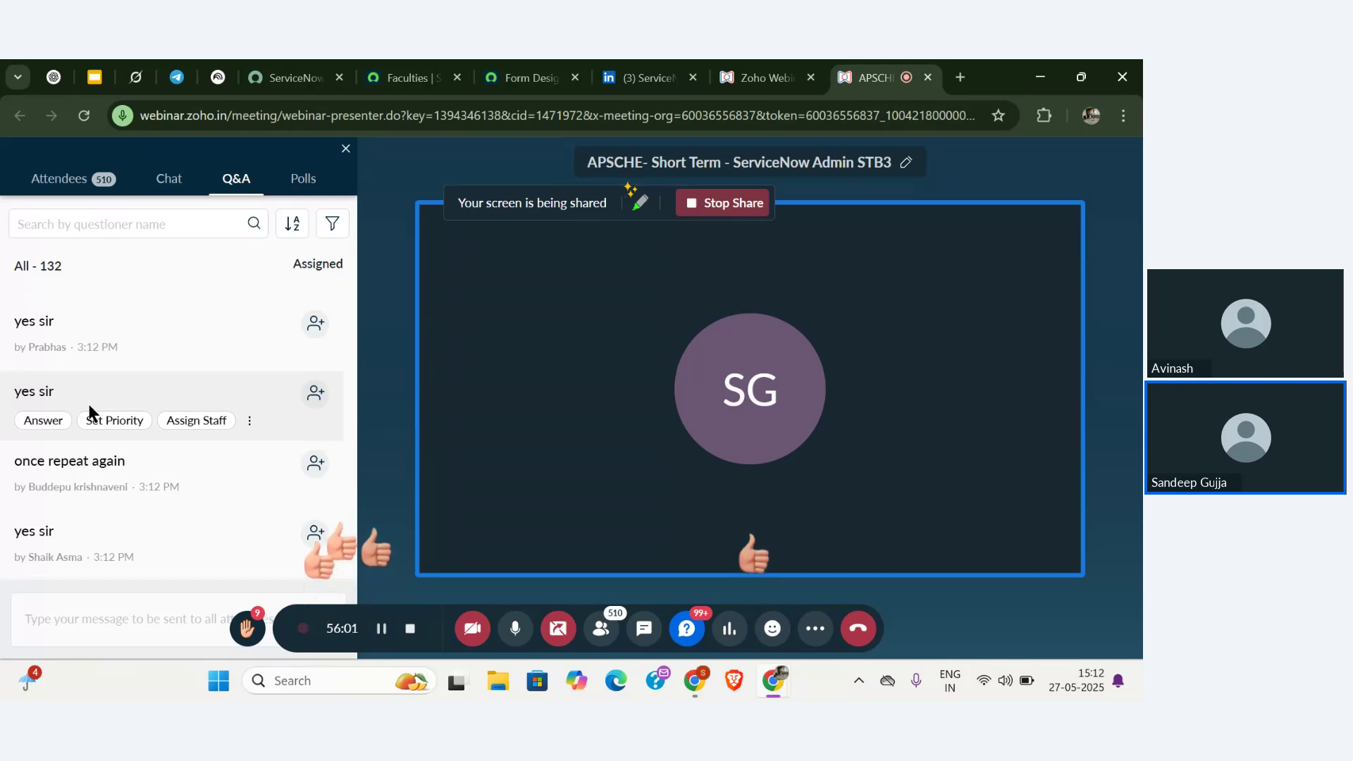
- Close the ServiceNow Creator Studio page in the other browser window and return to the webinar
key("alt+Tab")
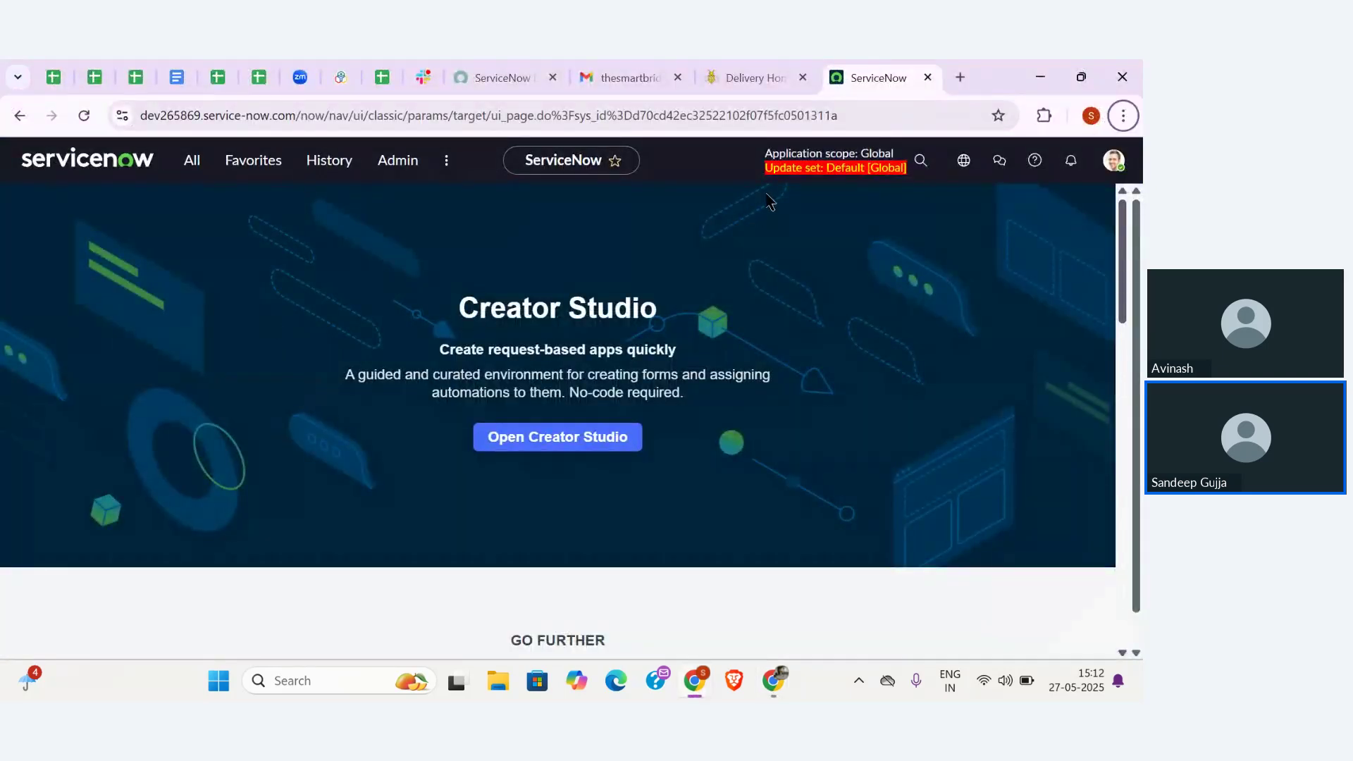
left_click(927, 78)
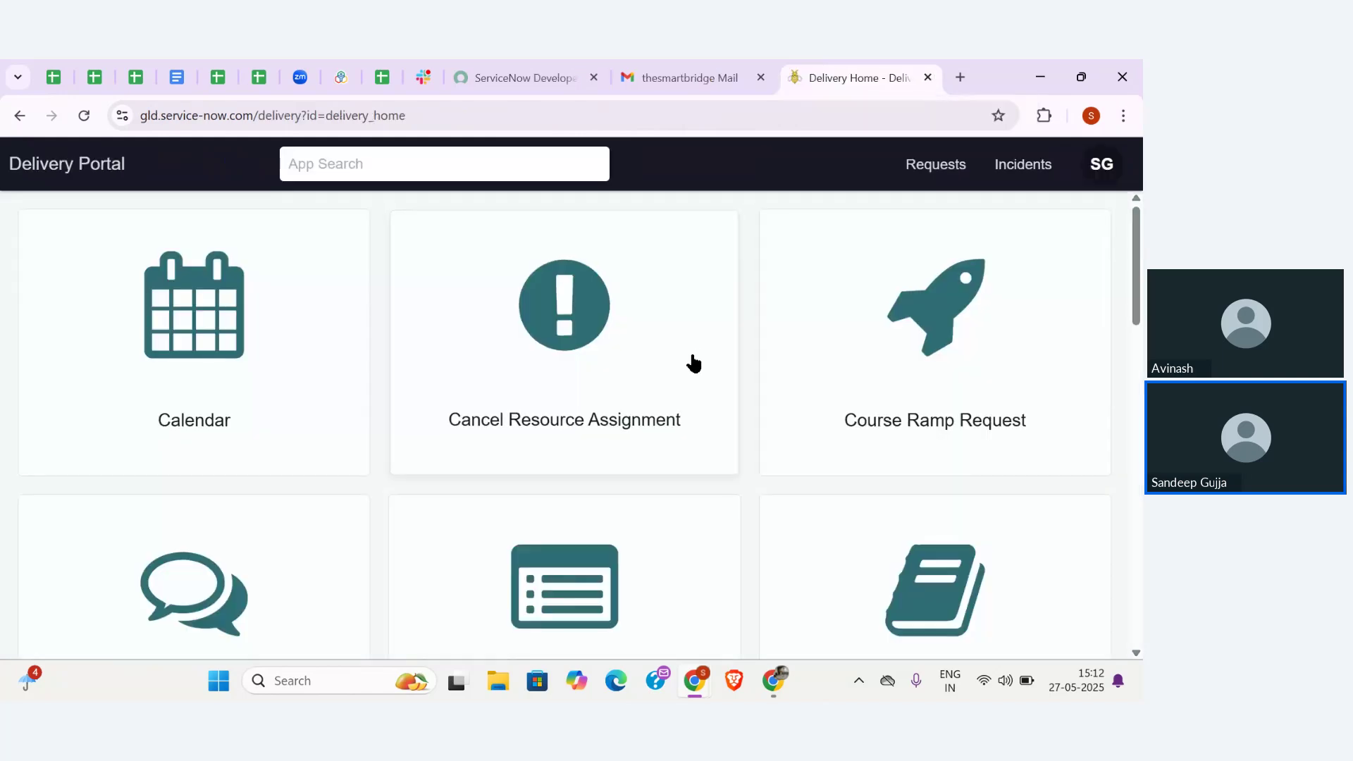
key("alt+Tab")
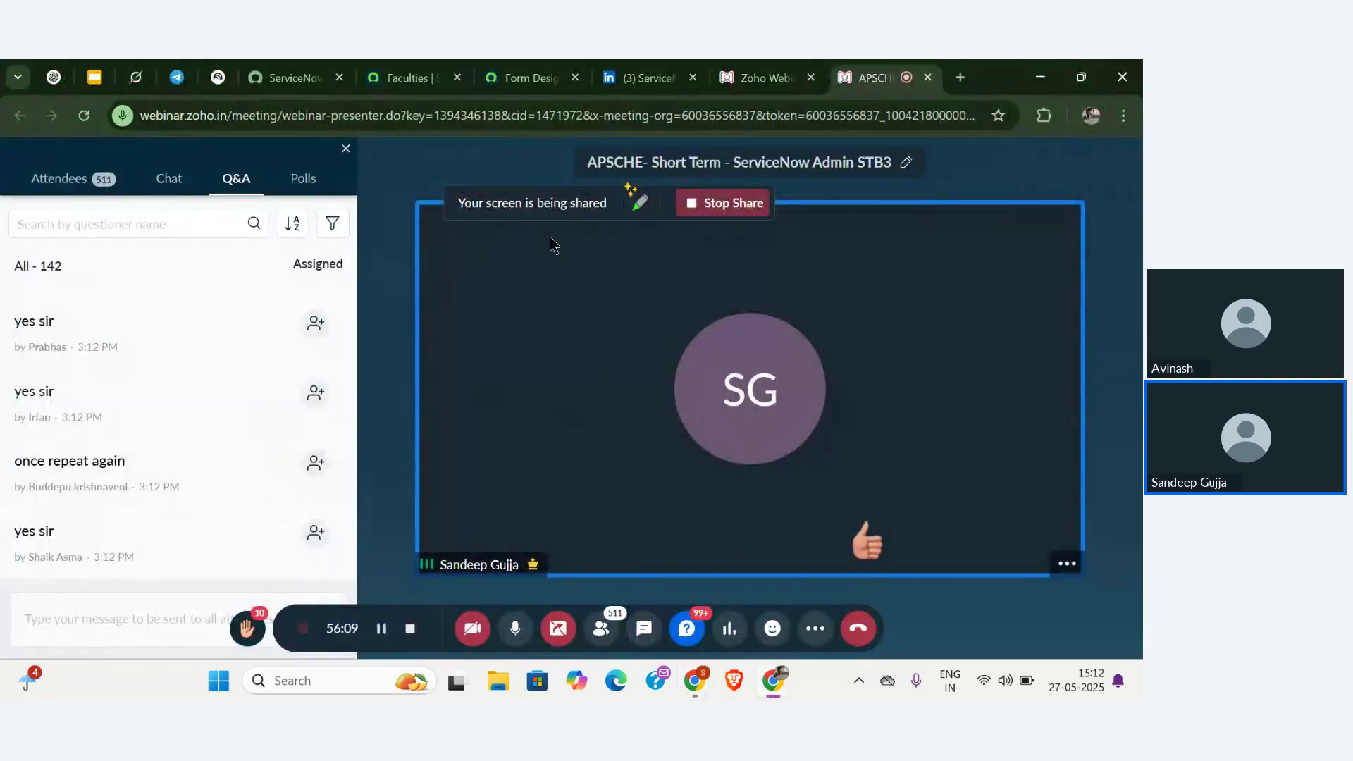
- Start a new record from the Faculties list and review the form's additional actions
left_click(528, 76)
left_click(398, 70)
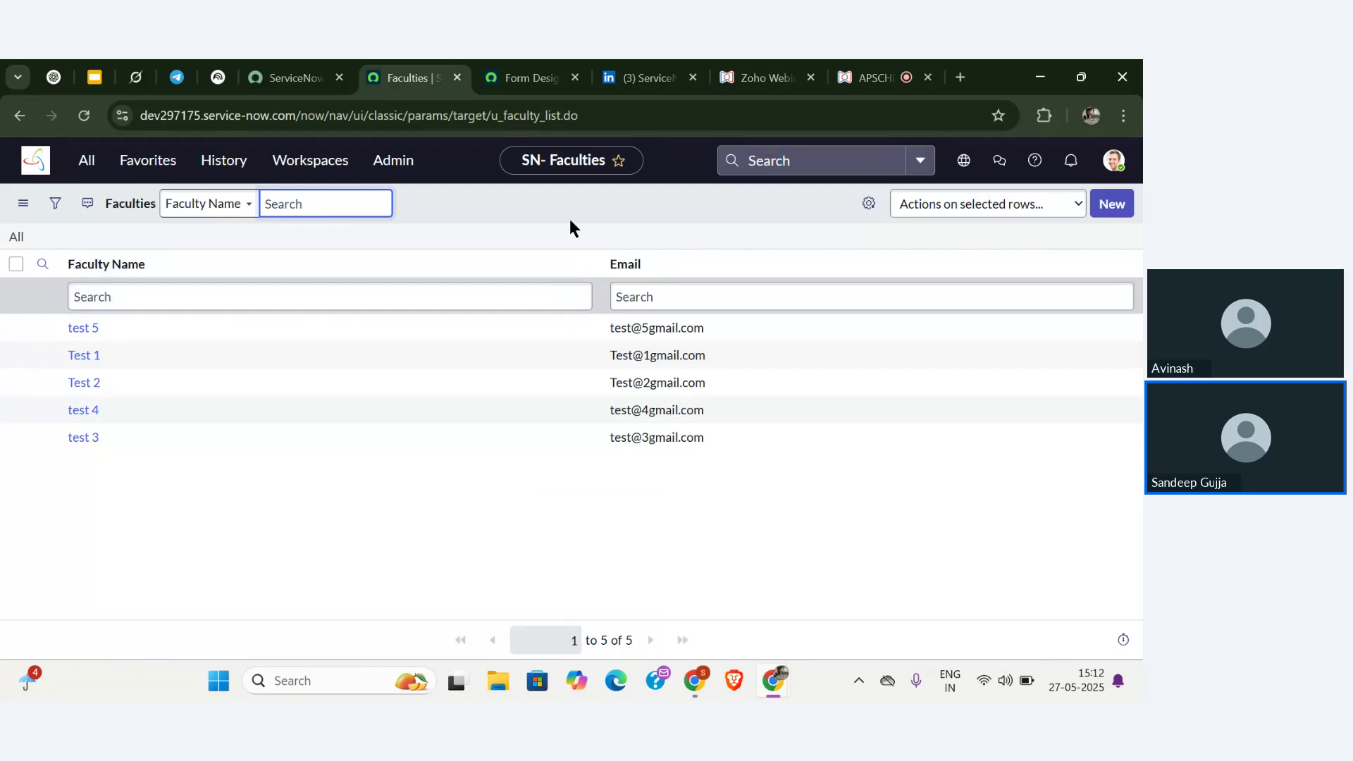
left_click(1116, 206)
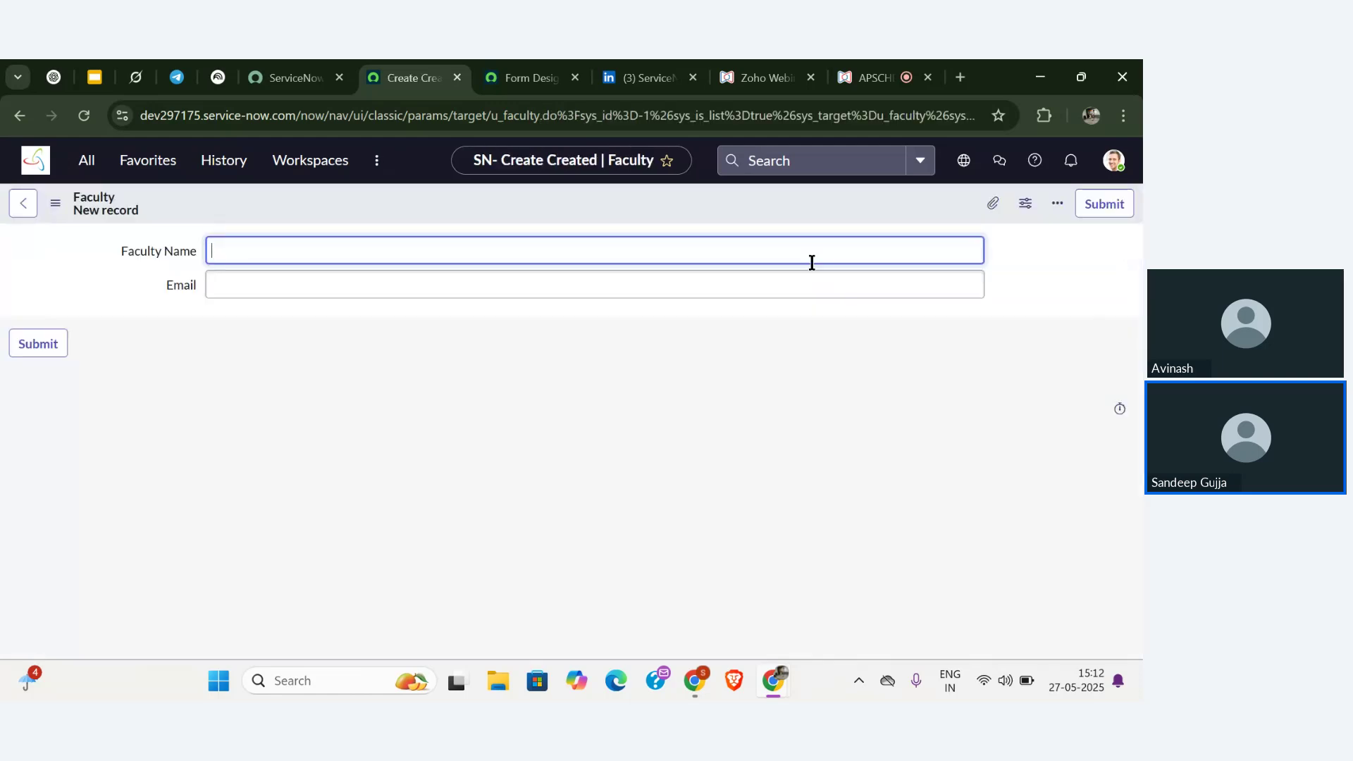
right_click(675, 215)
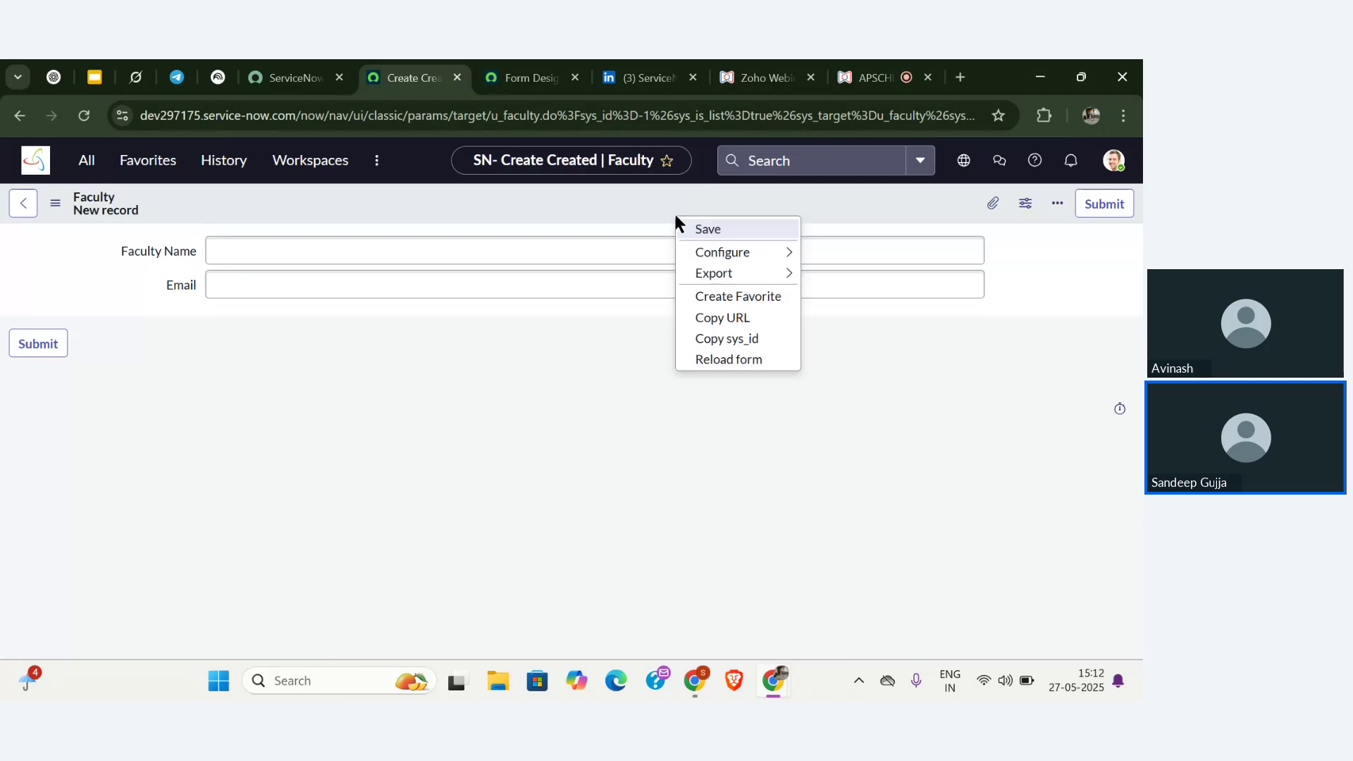
left_click(57, 208)
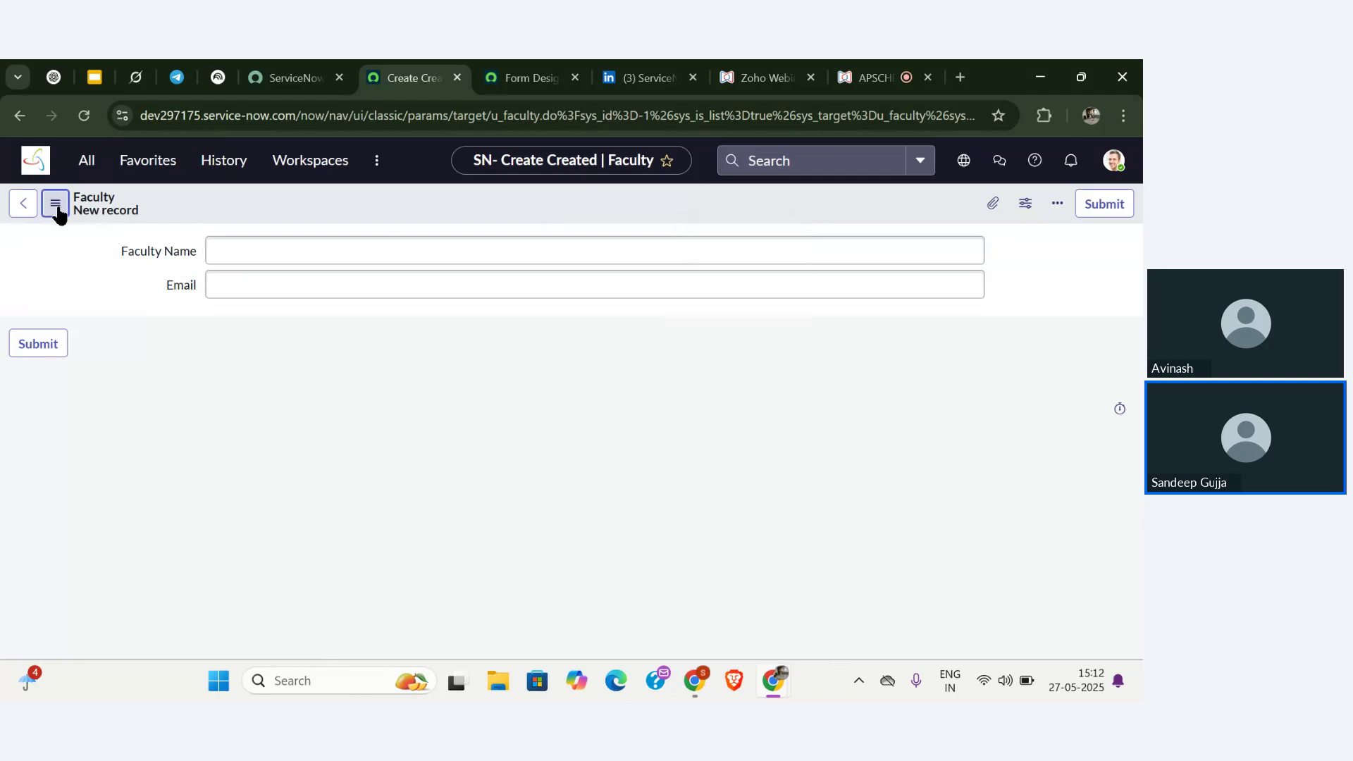
left_click(56, 206)
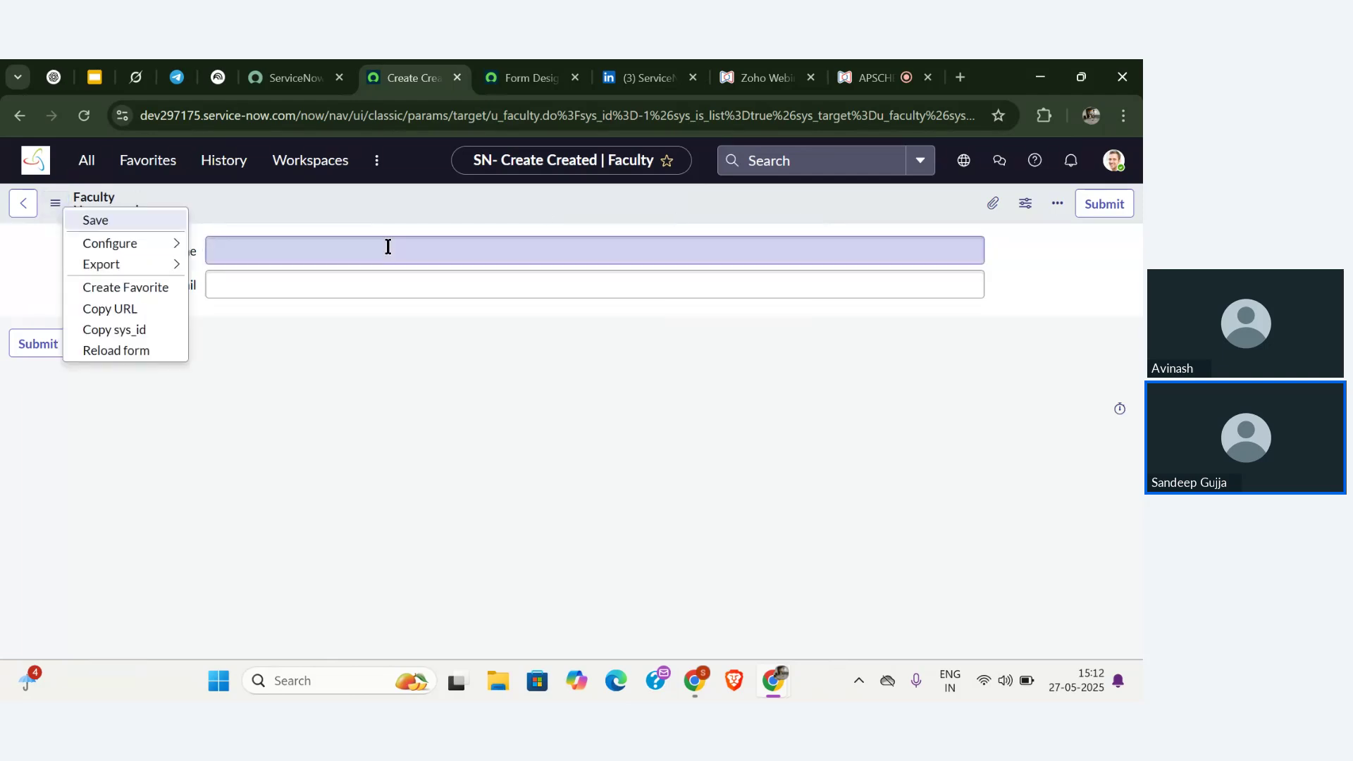
key("Escape")
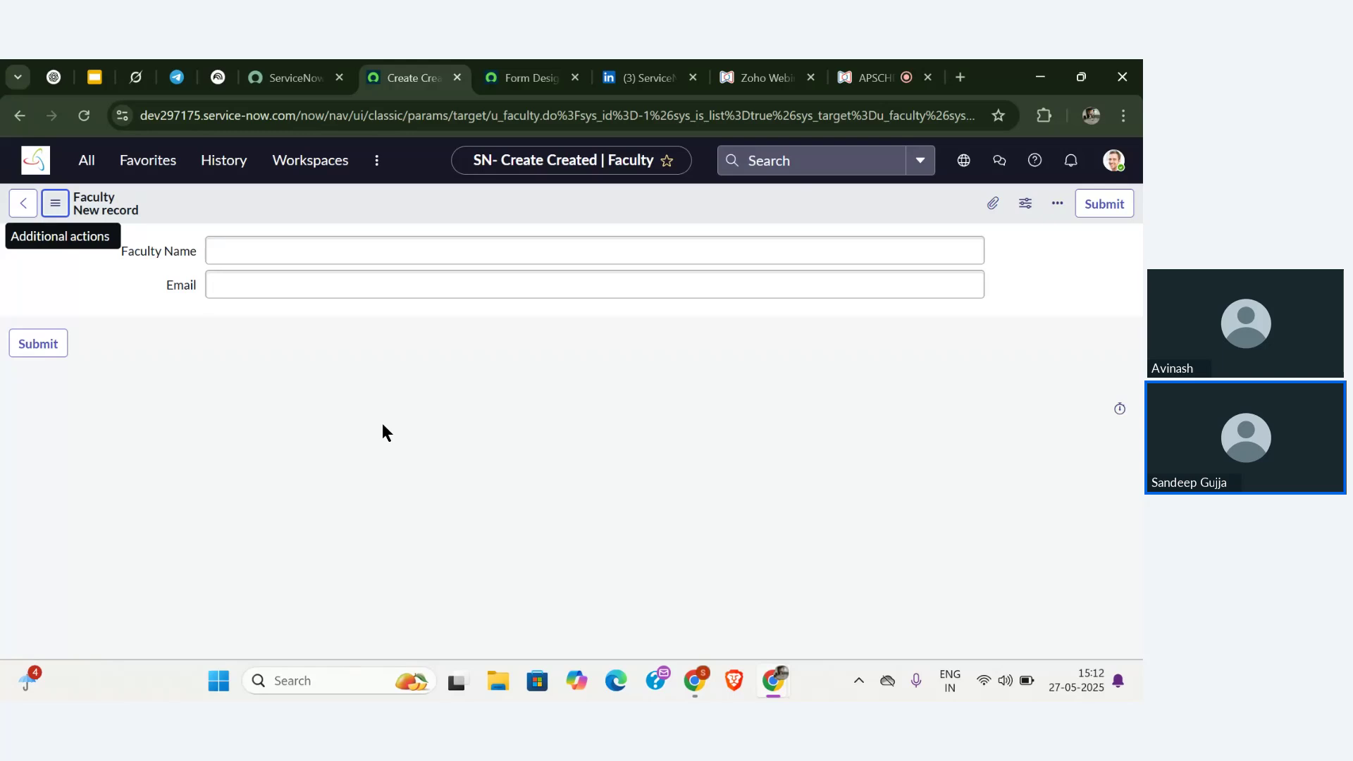
- Enter "test 6" as the faculty name and save the record while staying on the form
left_click(337, 260)
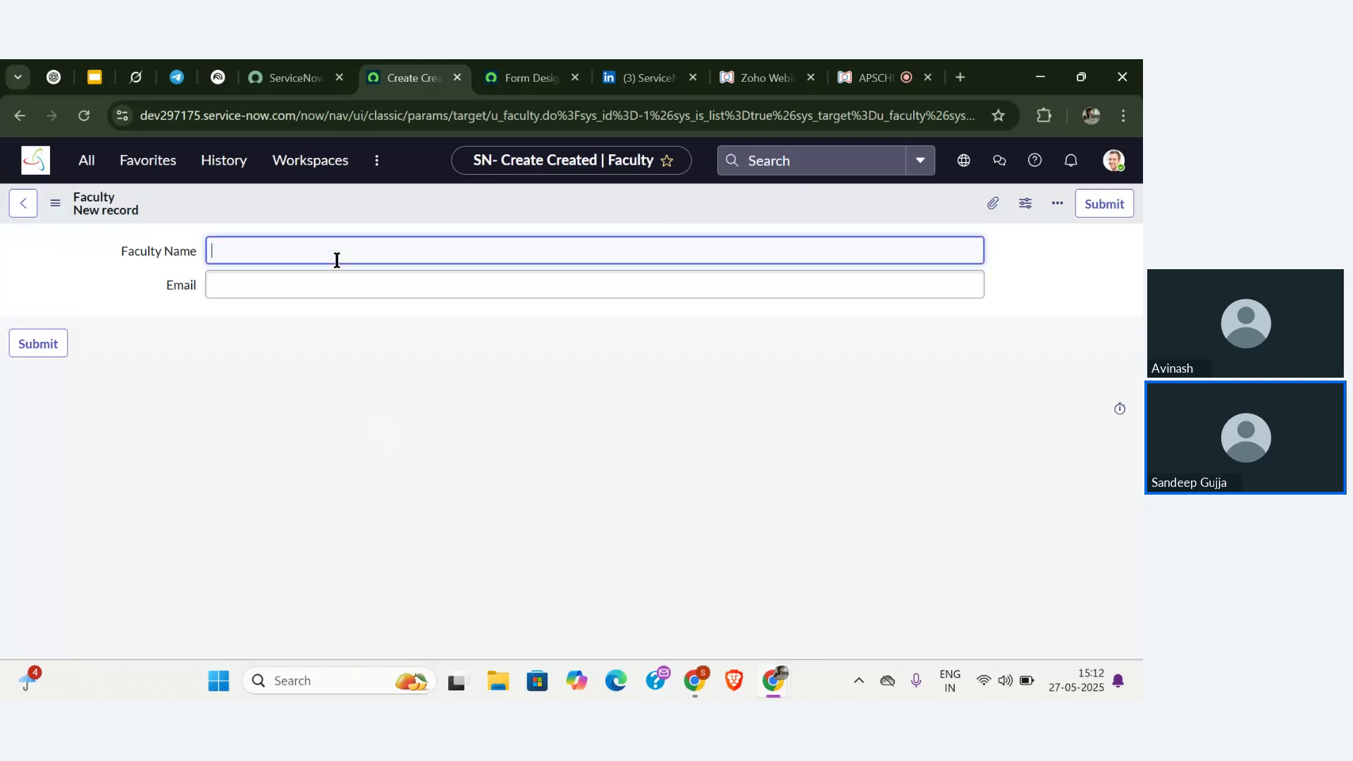
type("test 6")
left_click(56, 204)
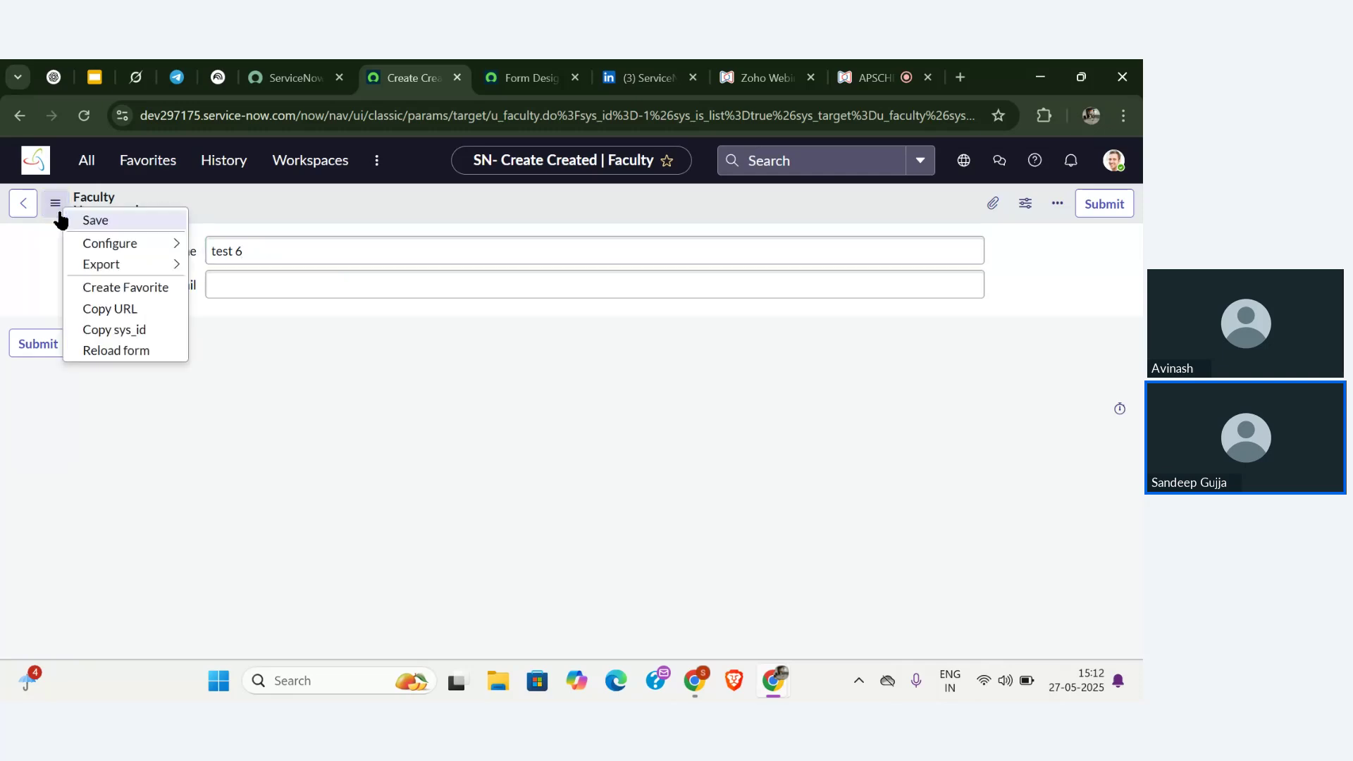
left_click(82, 220)
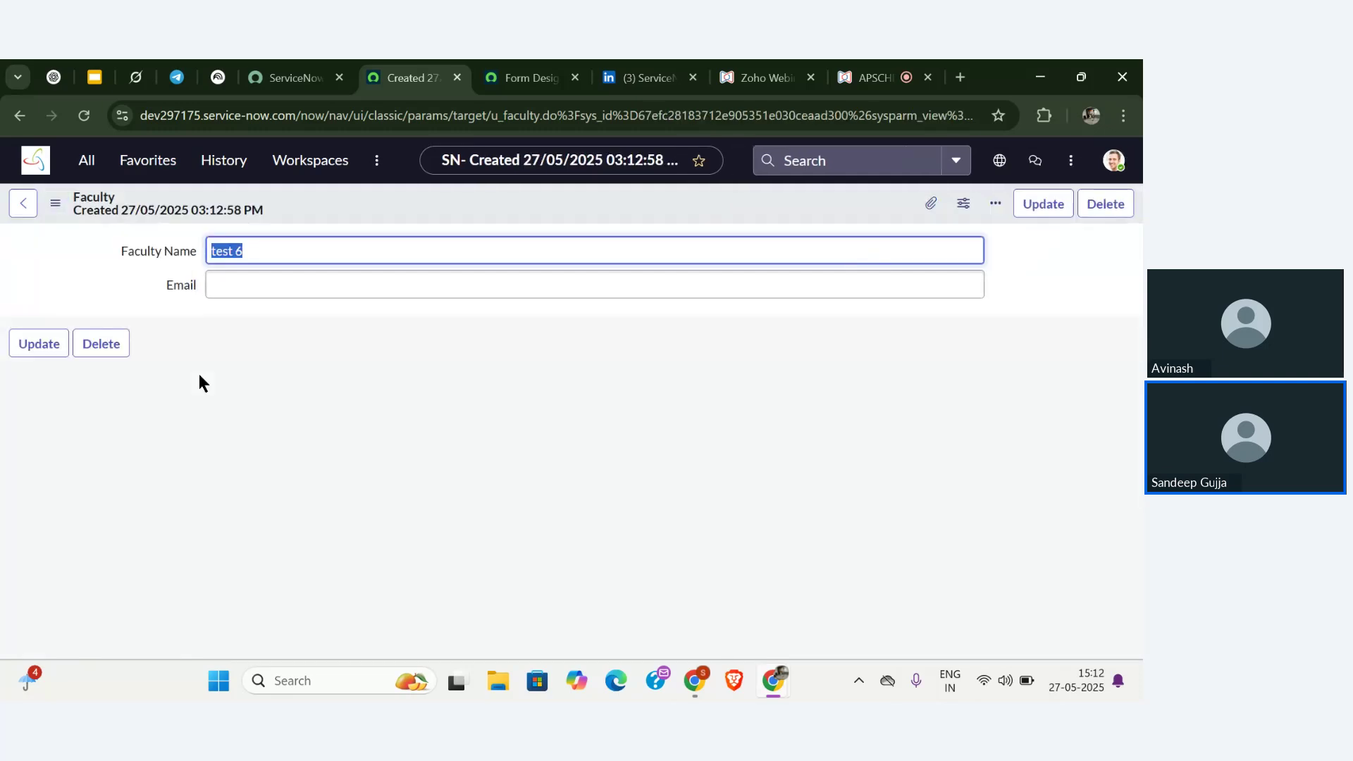
left_click(199, 375)
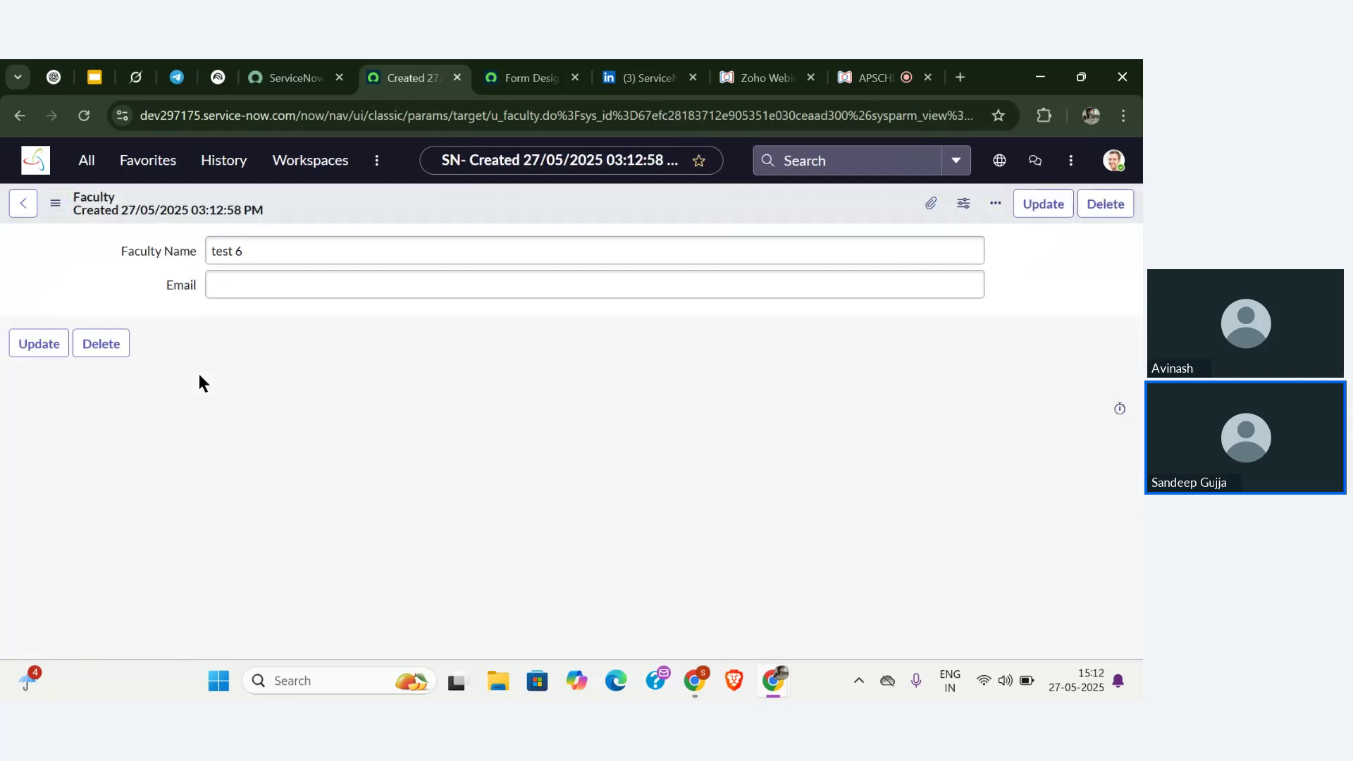
- Return to the Faculties list, reopen the "test 6" record, fill in its email address and update it
left_click(24, 211)
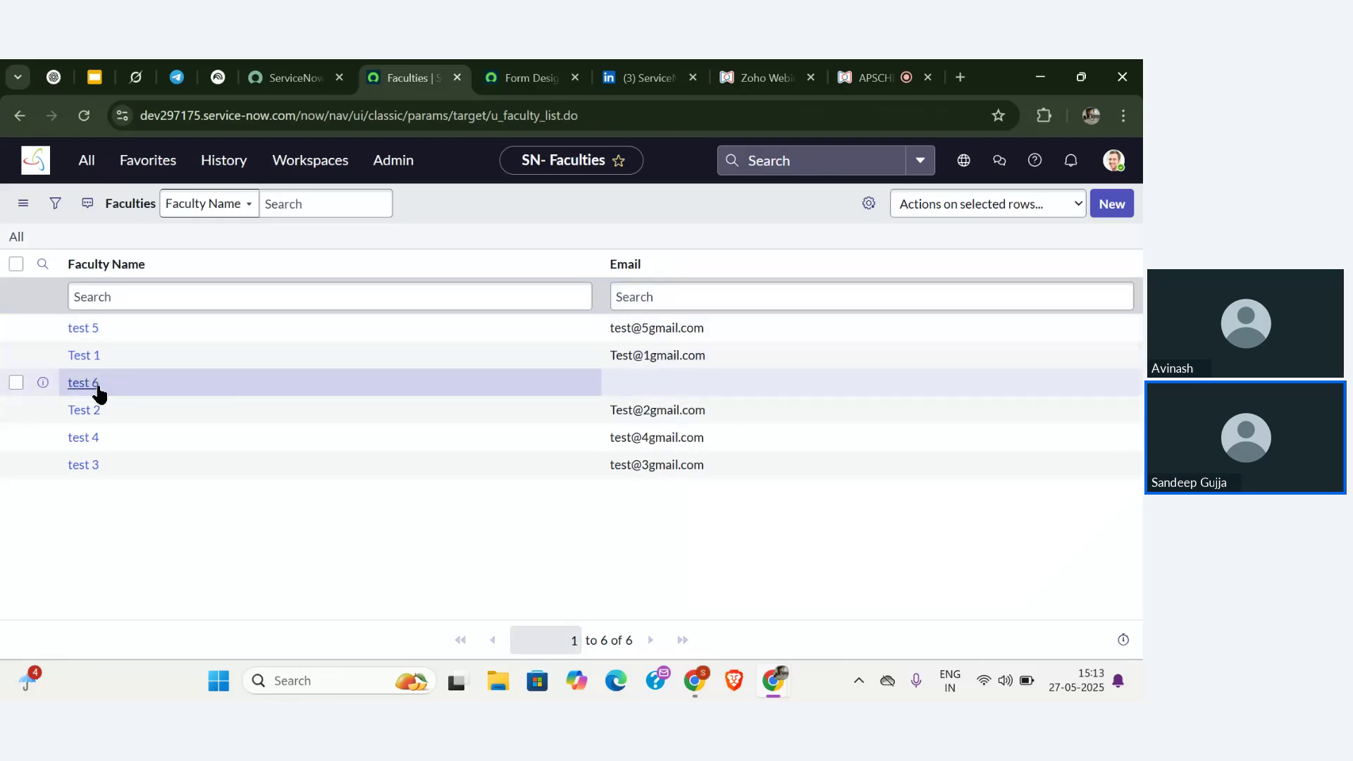
left_click(92, 382)
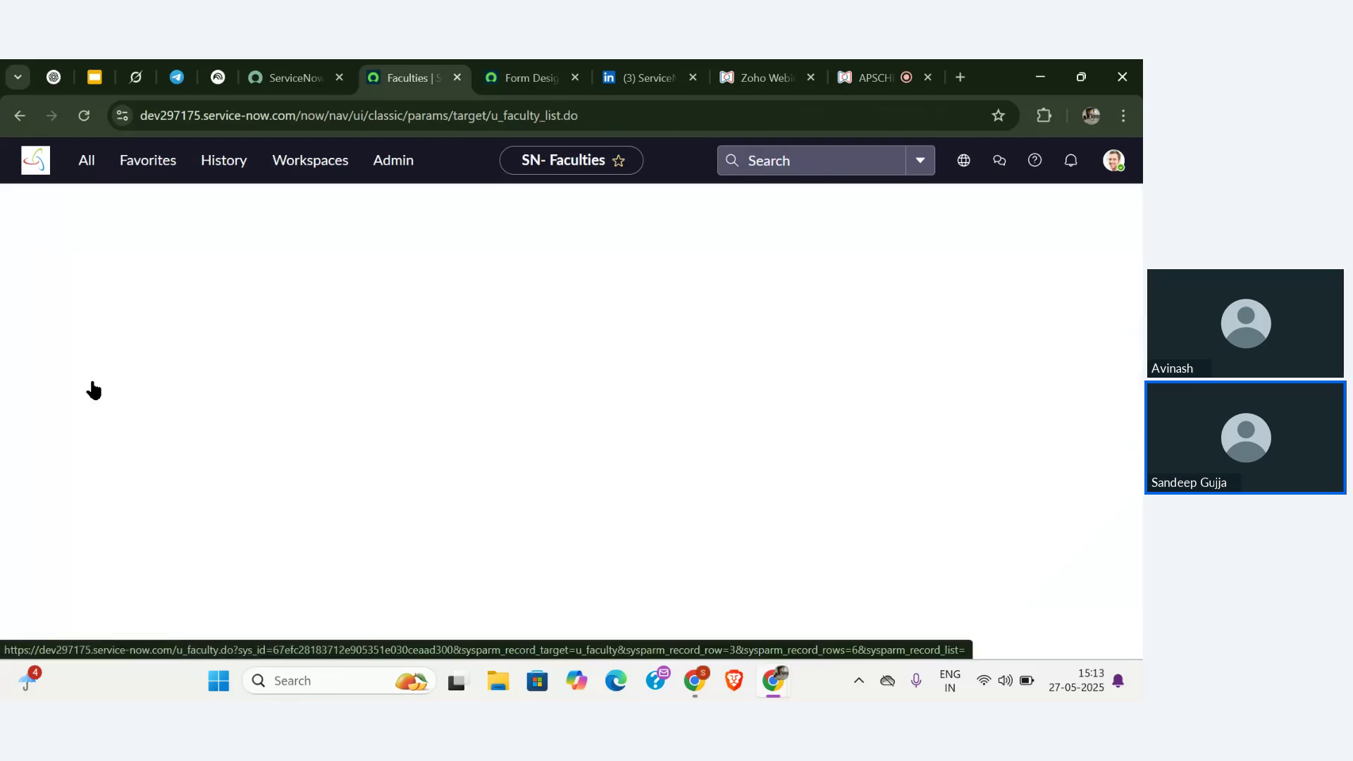
left_click(393, 283)
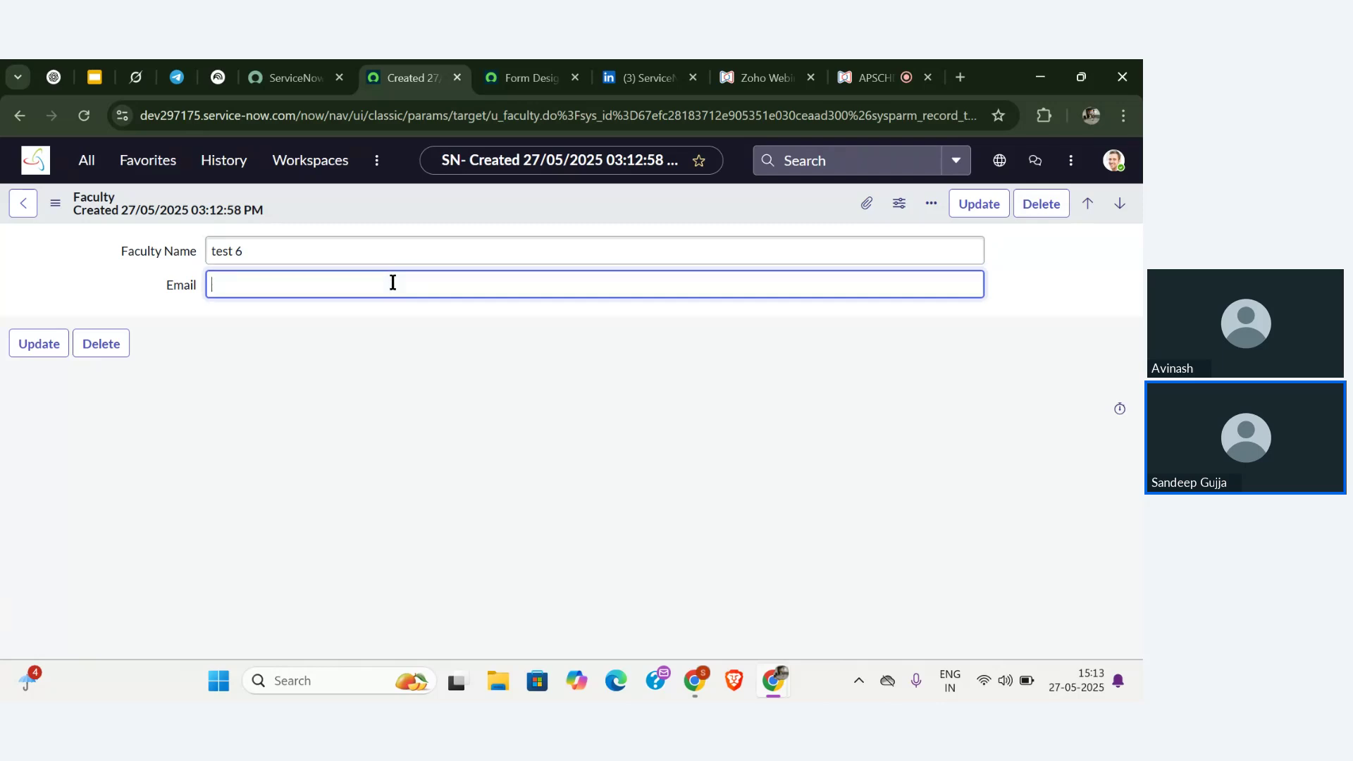
type("test@6gail")
key("BackSpace")
key("BackSpace")
key("BackSpace")
key("BackSpace")
type("gmail.com")
left_click(54, 352)
left_click(46, 344)
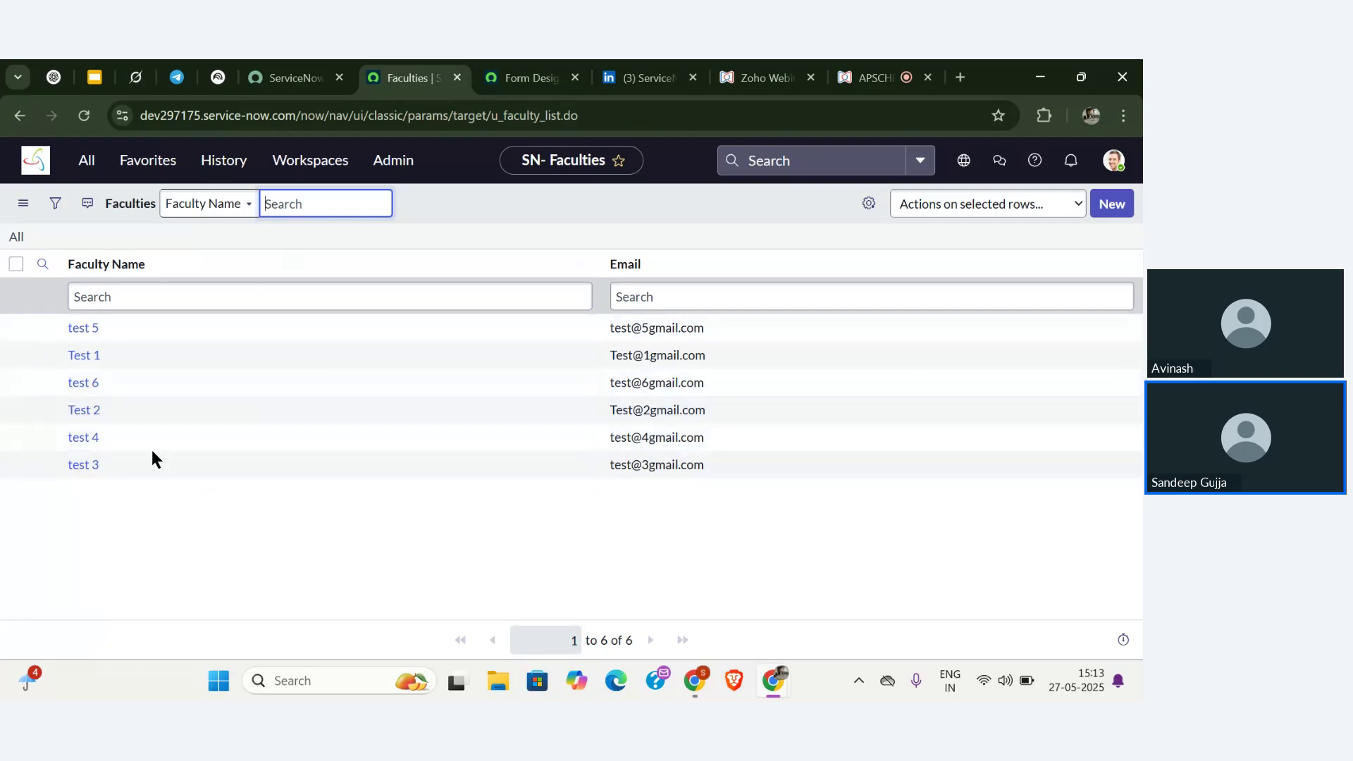
- Open the "test 6" record, change the email's digit to 7 and the faculty name to "test 7", and insert it as a new record
left_click(87, 385)
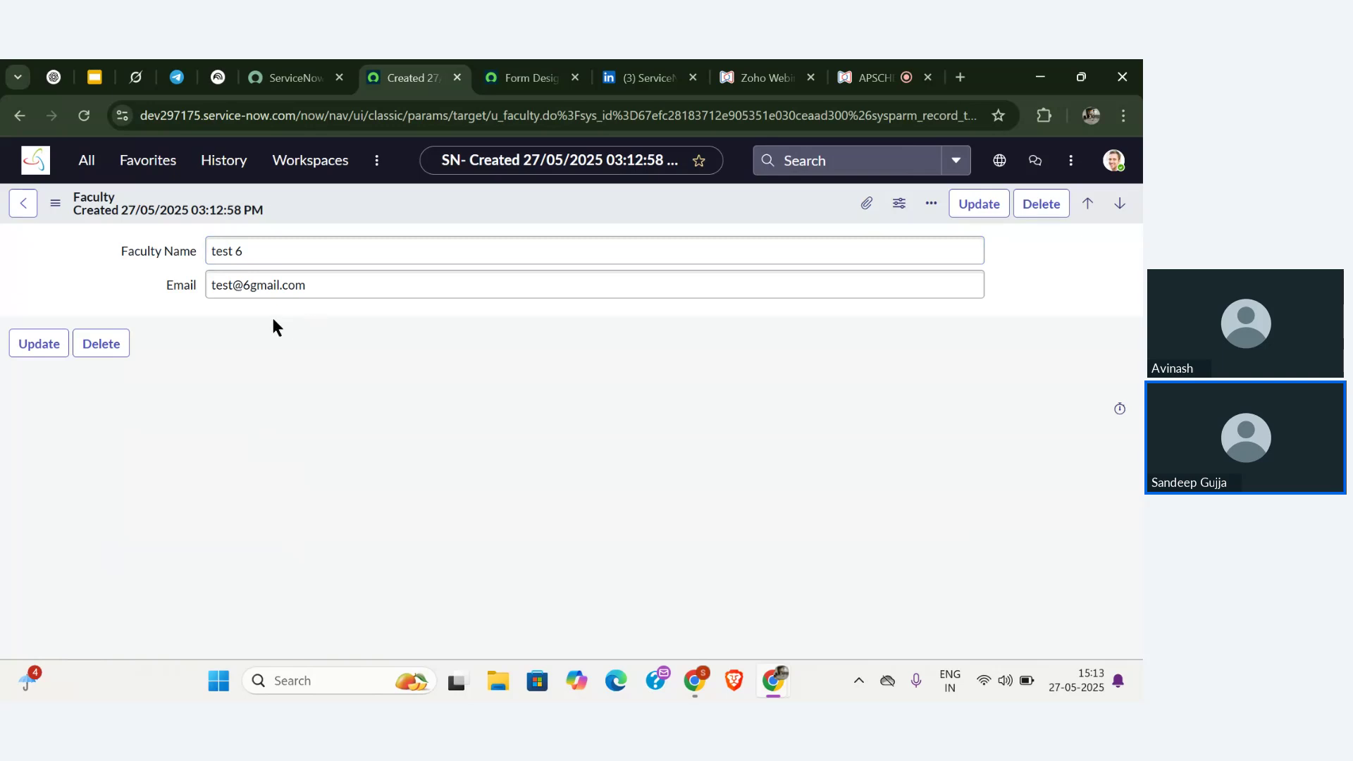
left_click(248, 284)
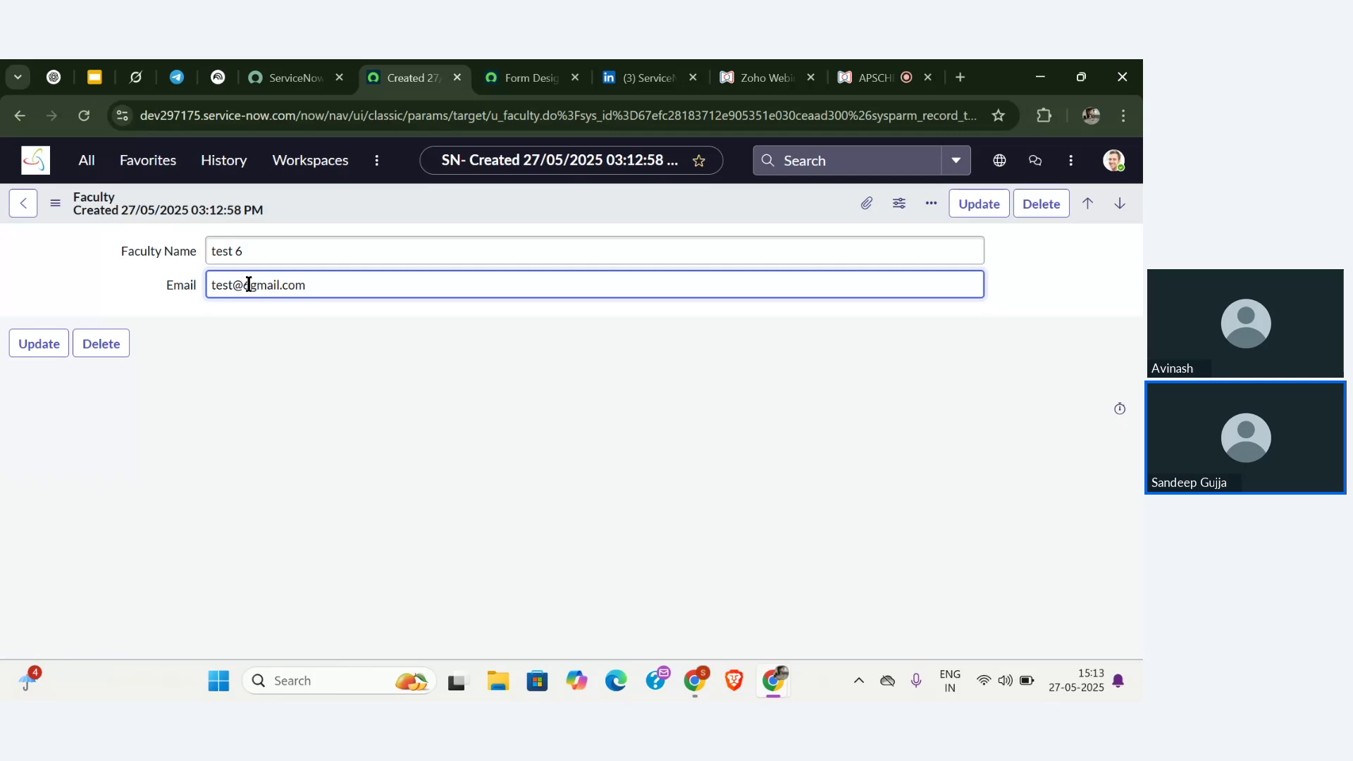
key("BackSpace")
type("7")
left_click(251, 253)
key("BackSpace")
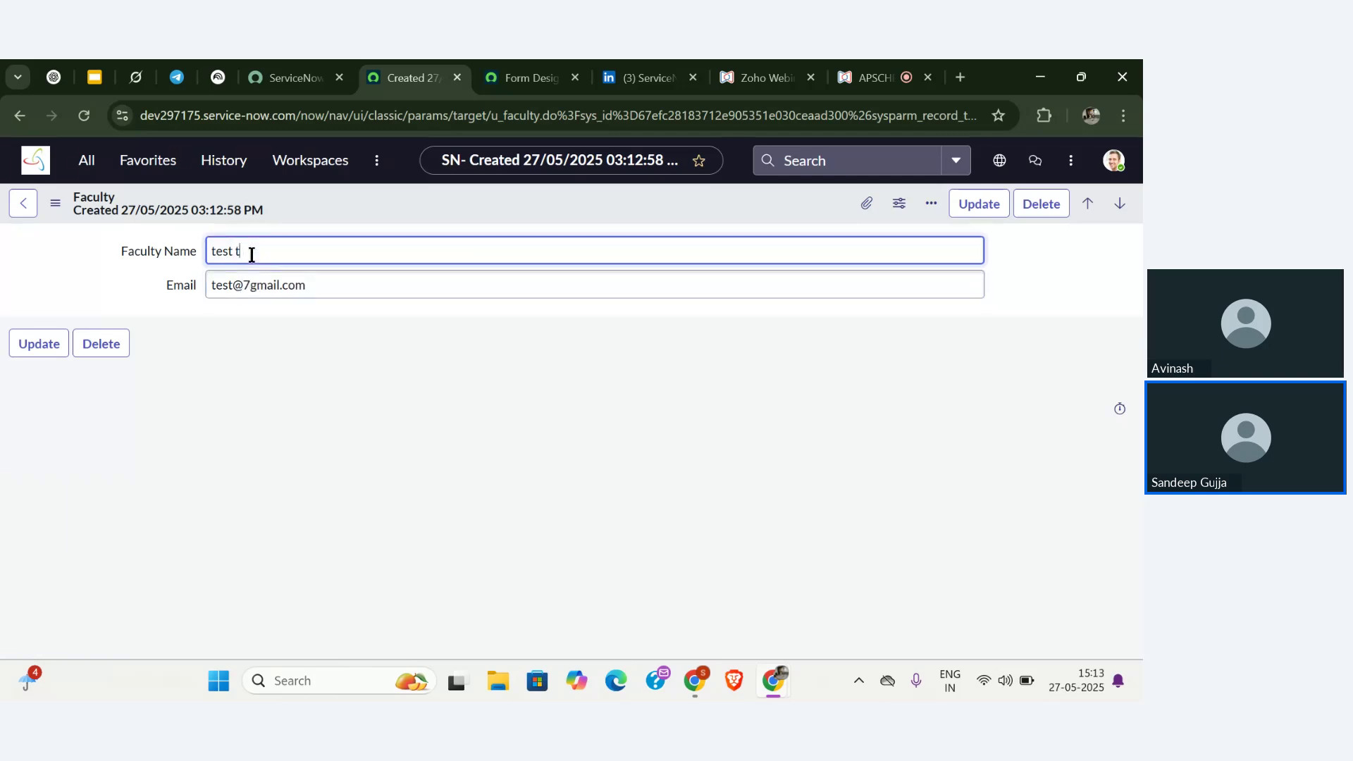
type("7")
left_click(55, 203)
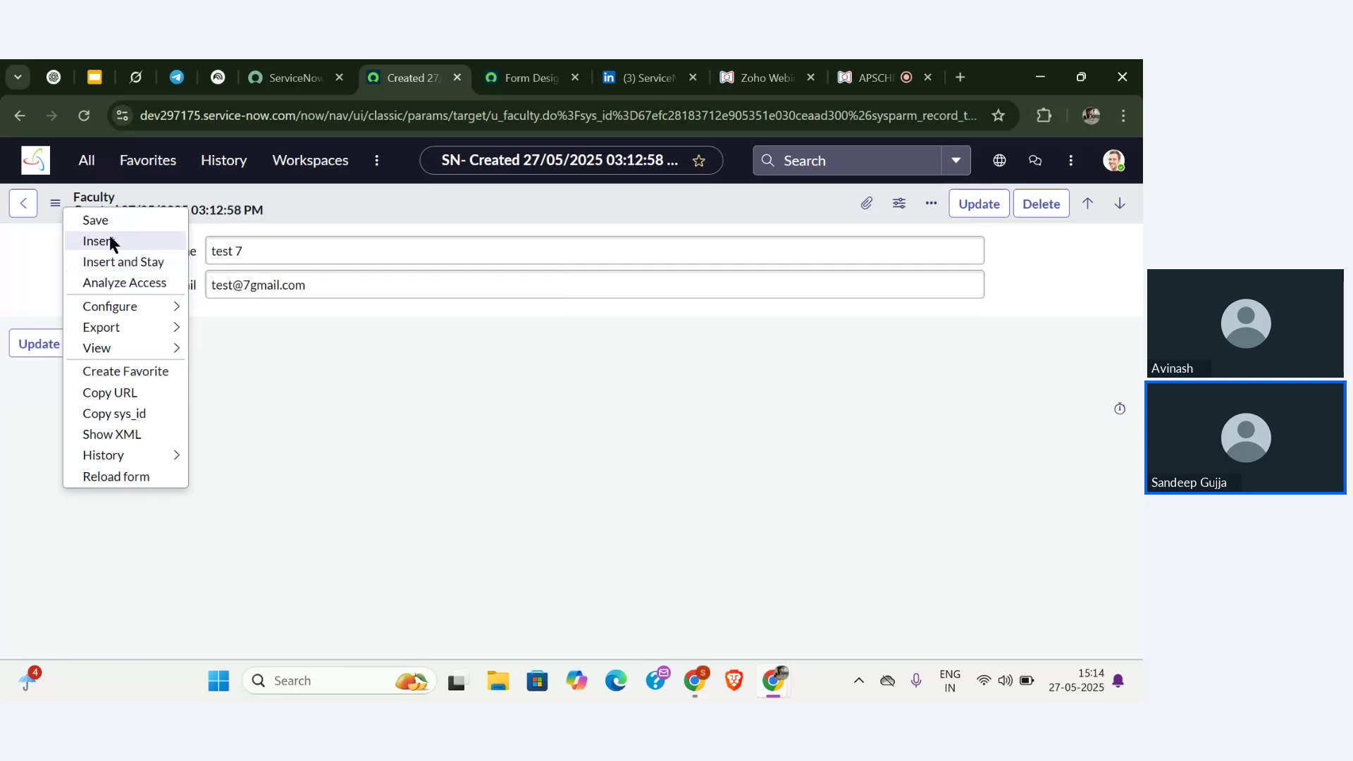
left_click(108, 234)
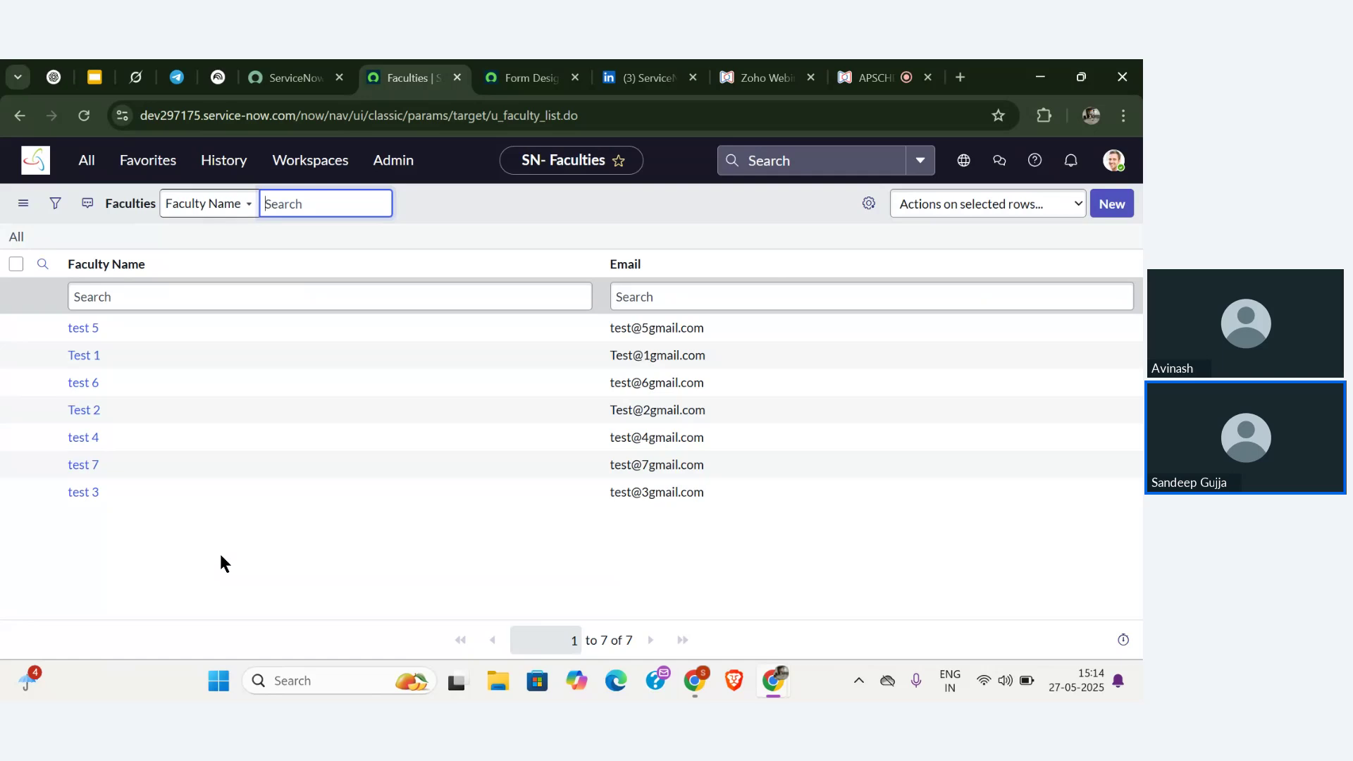
- Switch to the Zoho webinar, read the latest Q&A entries and send an emoji reaction to the attendees
left_click(878, 77)
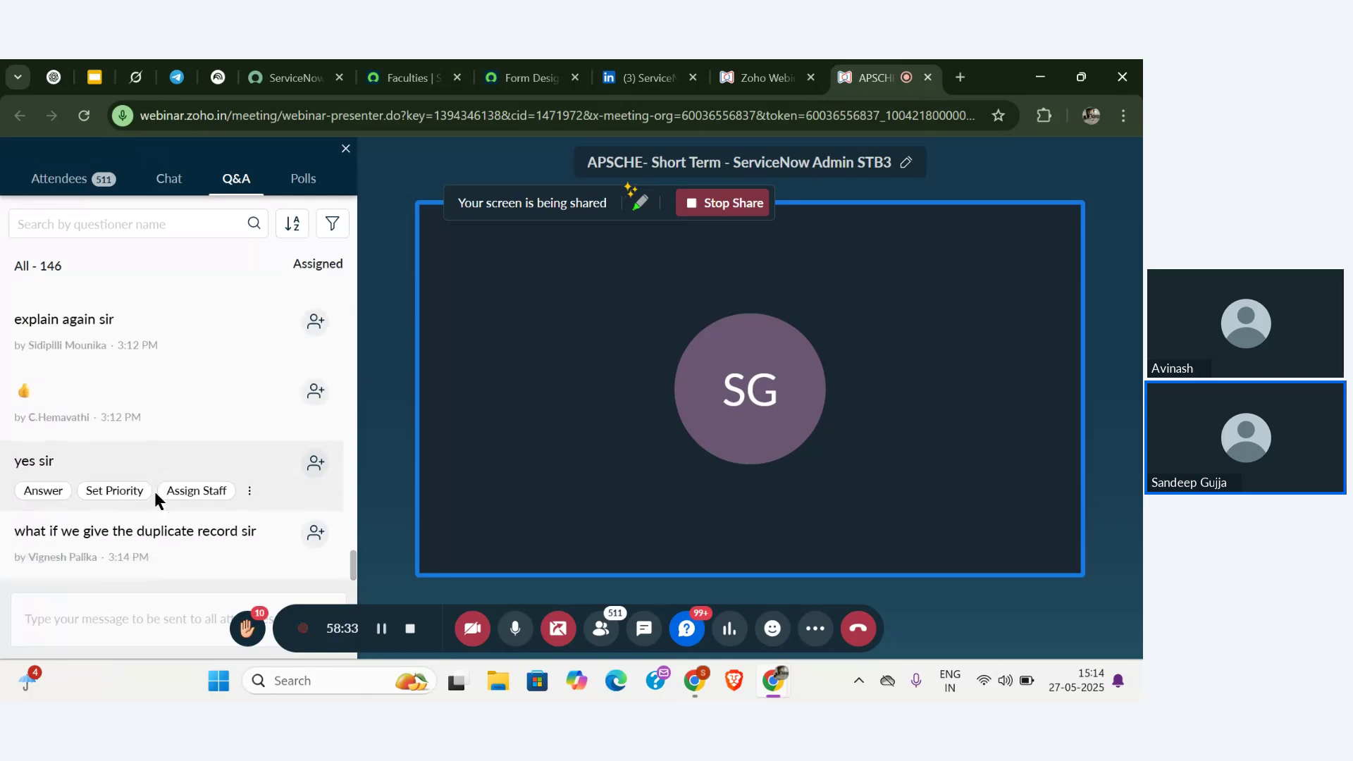
mouse_move(173, 389)
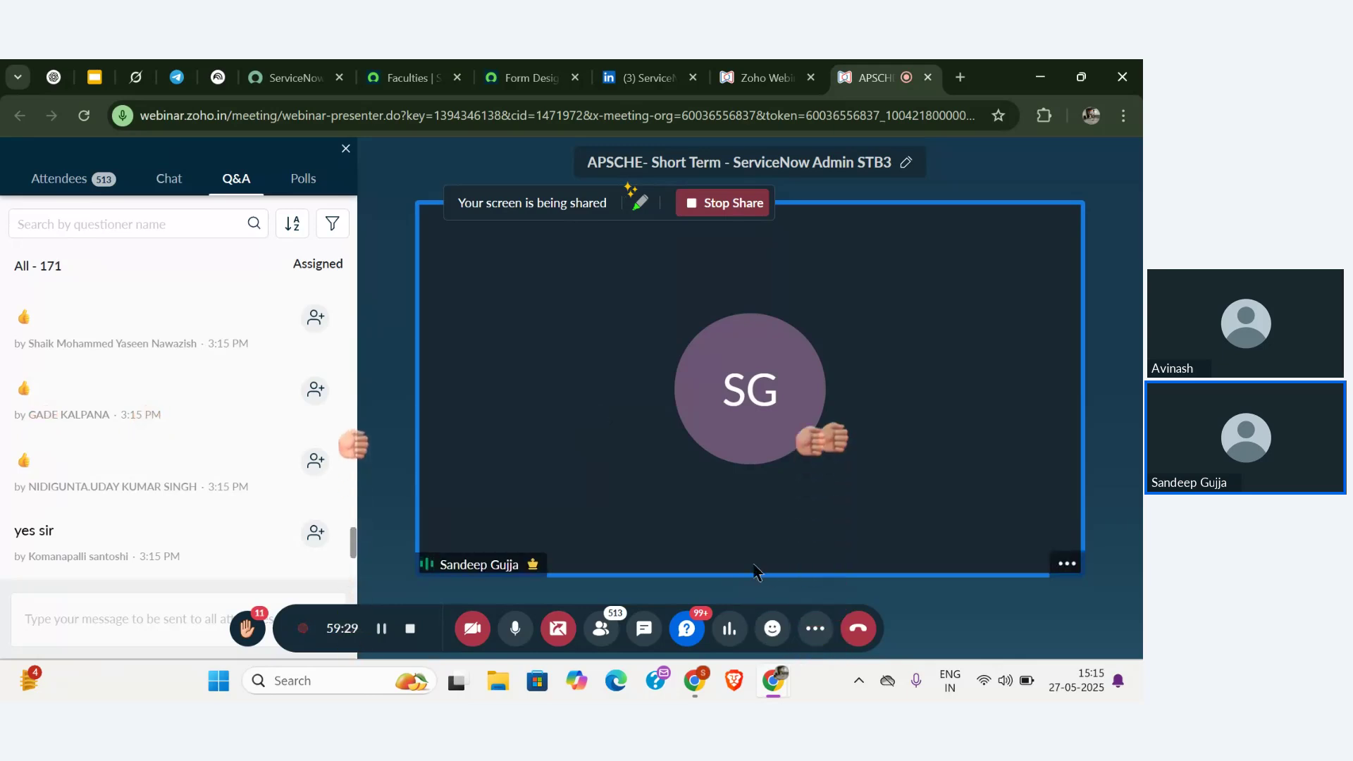
scroll(157, 470, "down", 4)
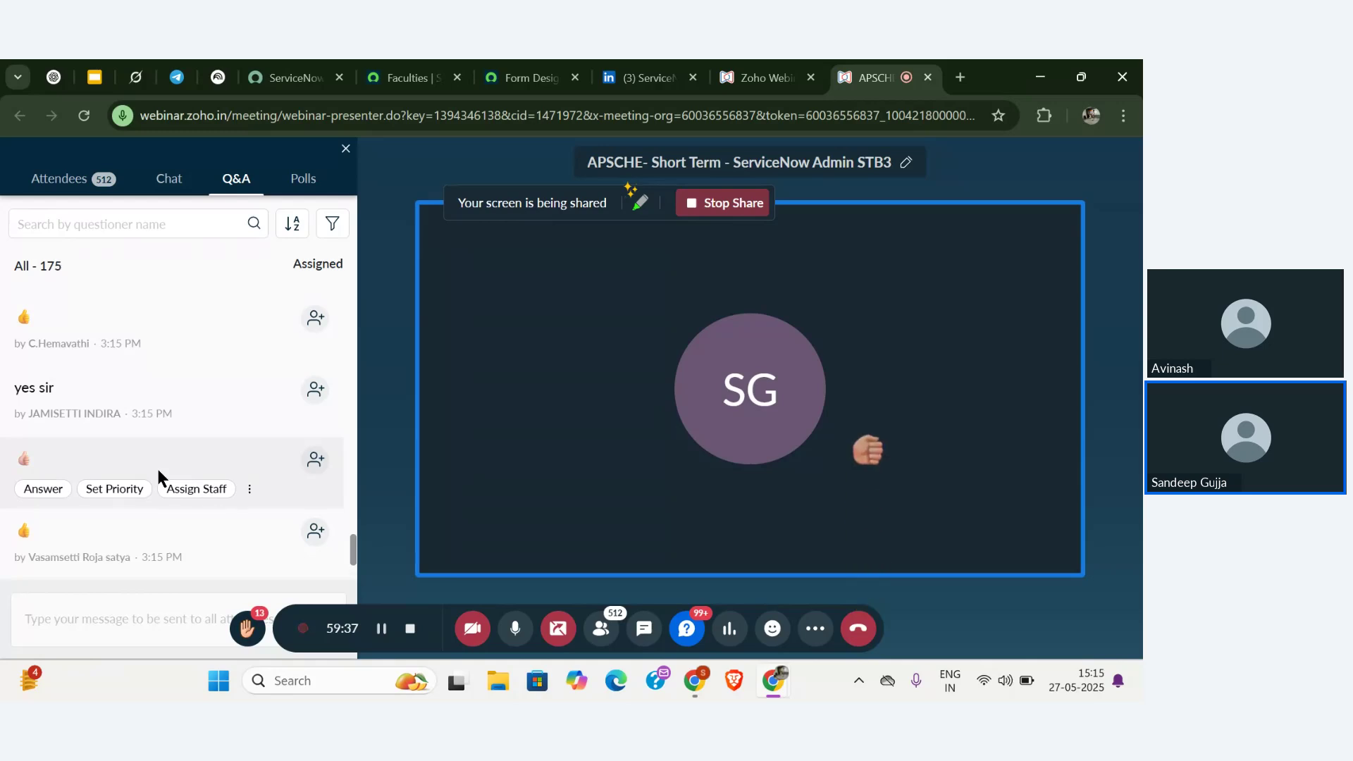
left_click(773, 628)
left_click(663, 578)
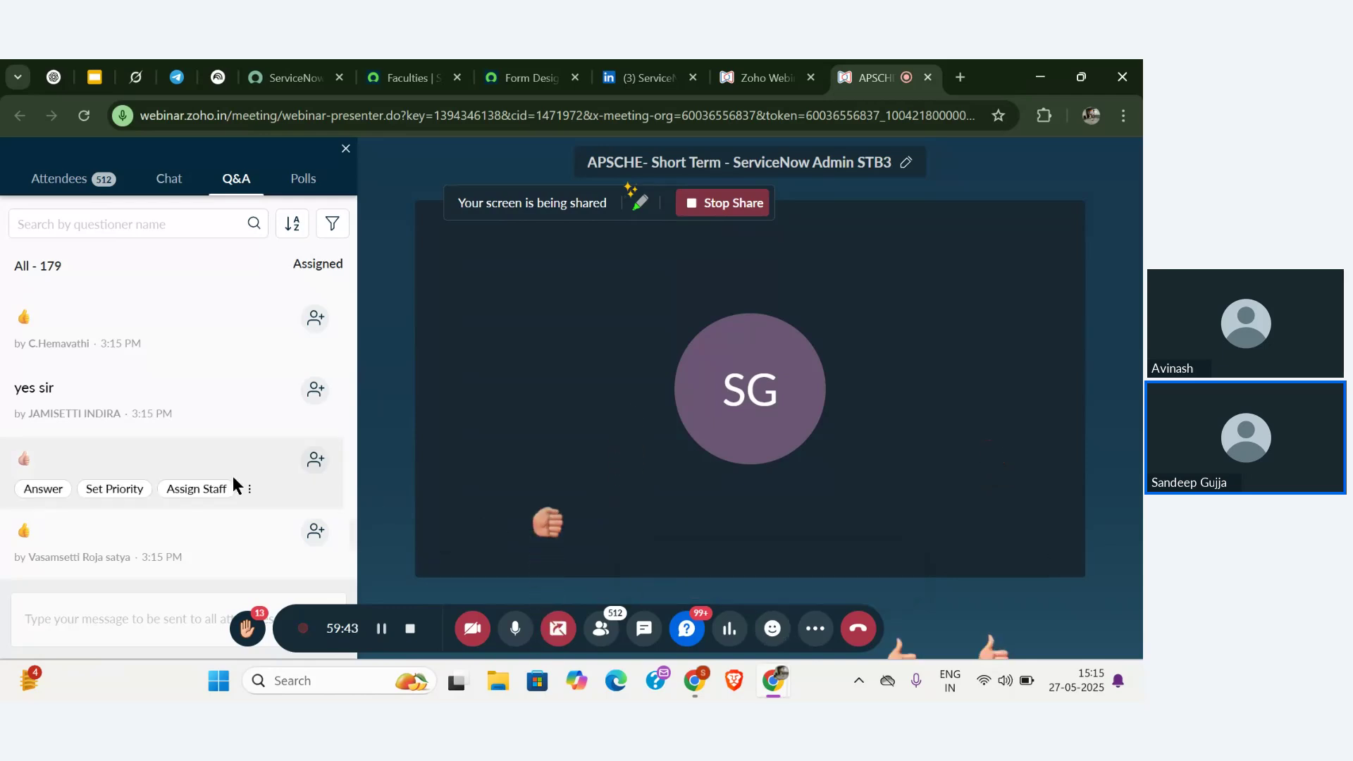
scroll(232, 476, "down", 5)
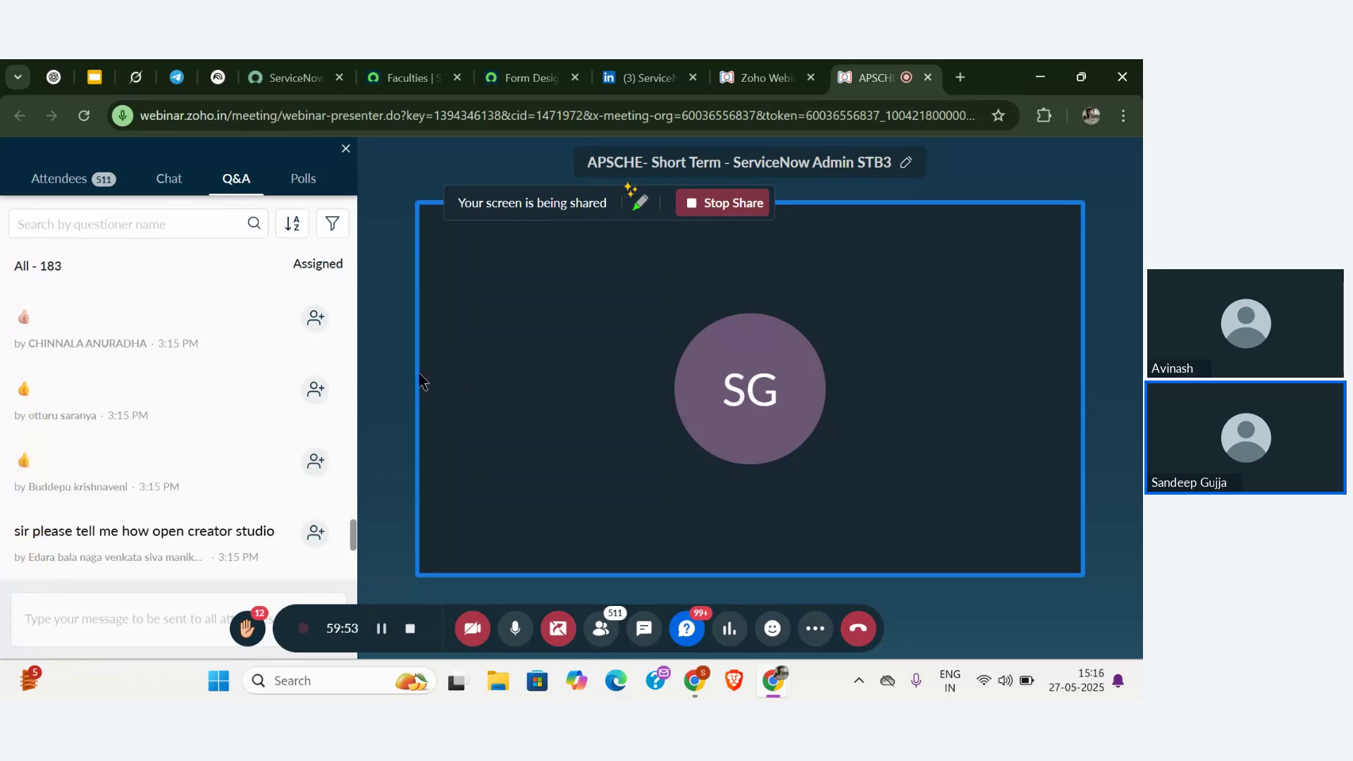
- Show the ServiceNow home page with the Creator Studio banner, and return to the webinar's Q&A
left_click(412, 78)
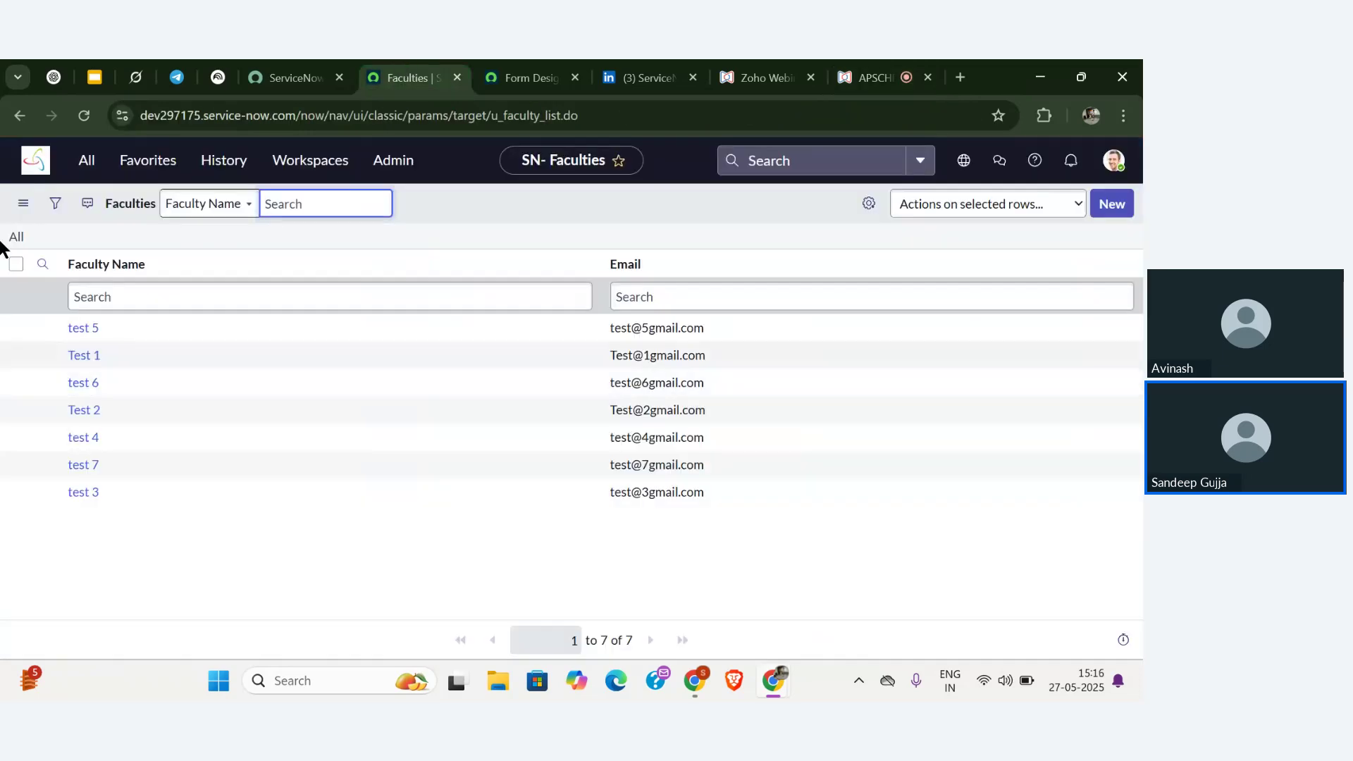
left_click(35, 160)
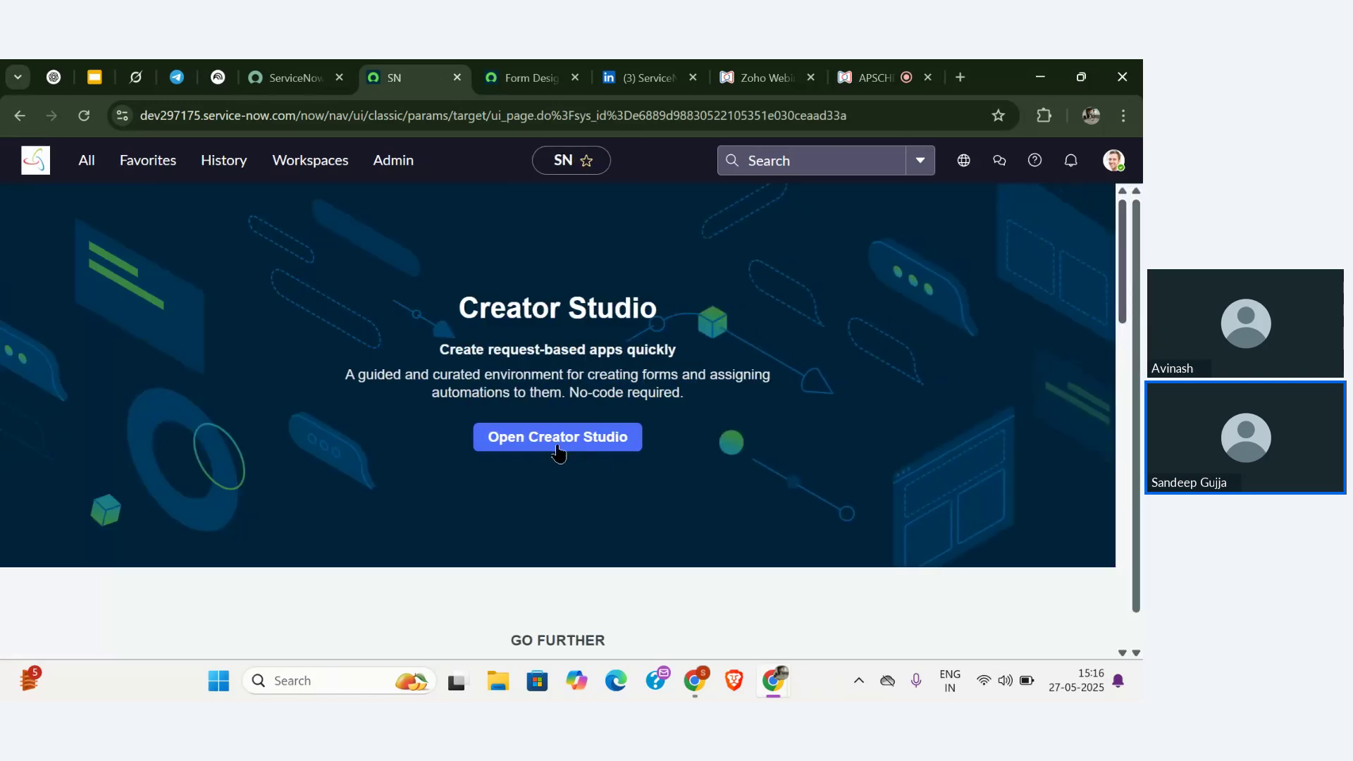
left_click(527, 62)
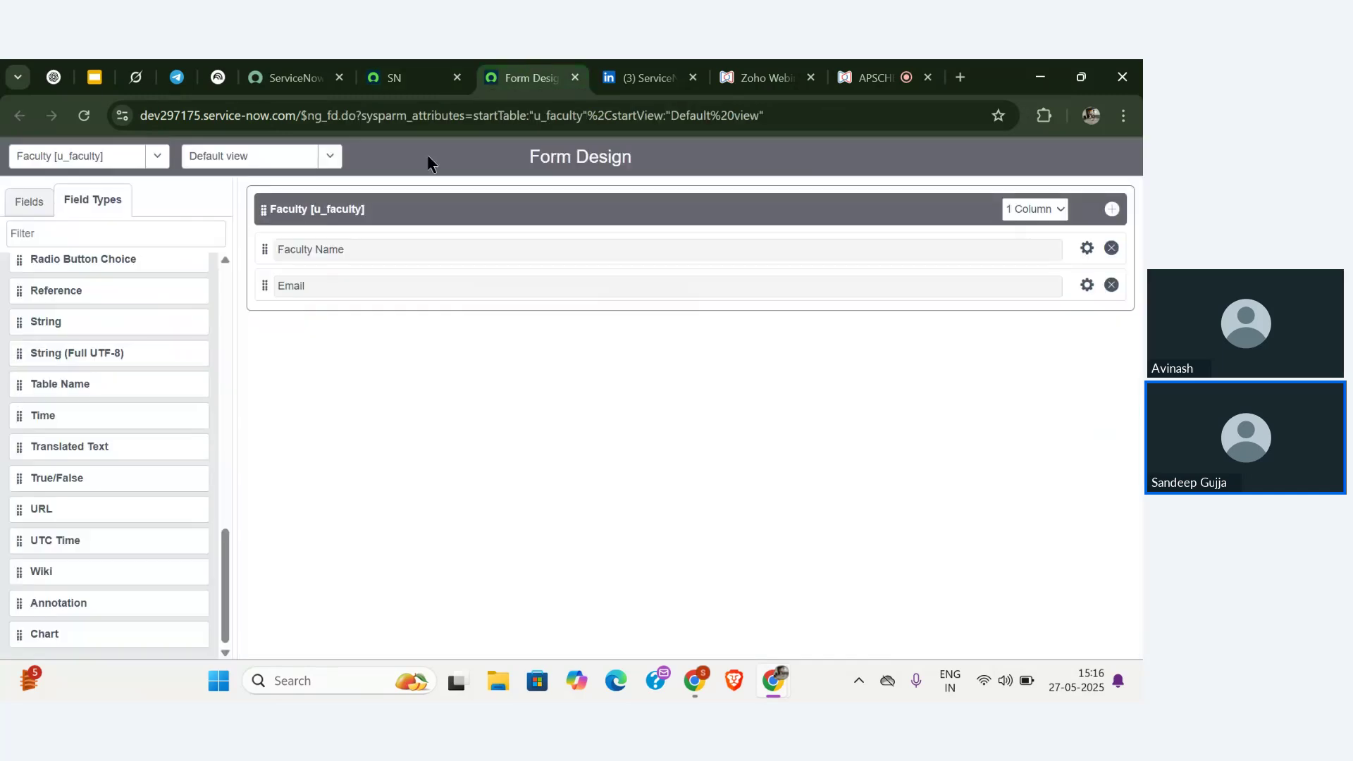
left_click(410, 62)
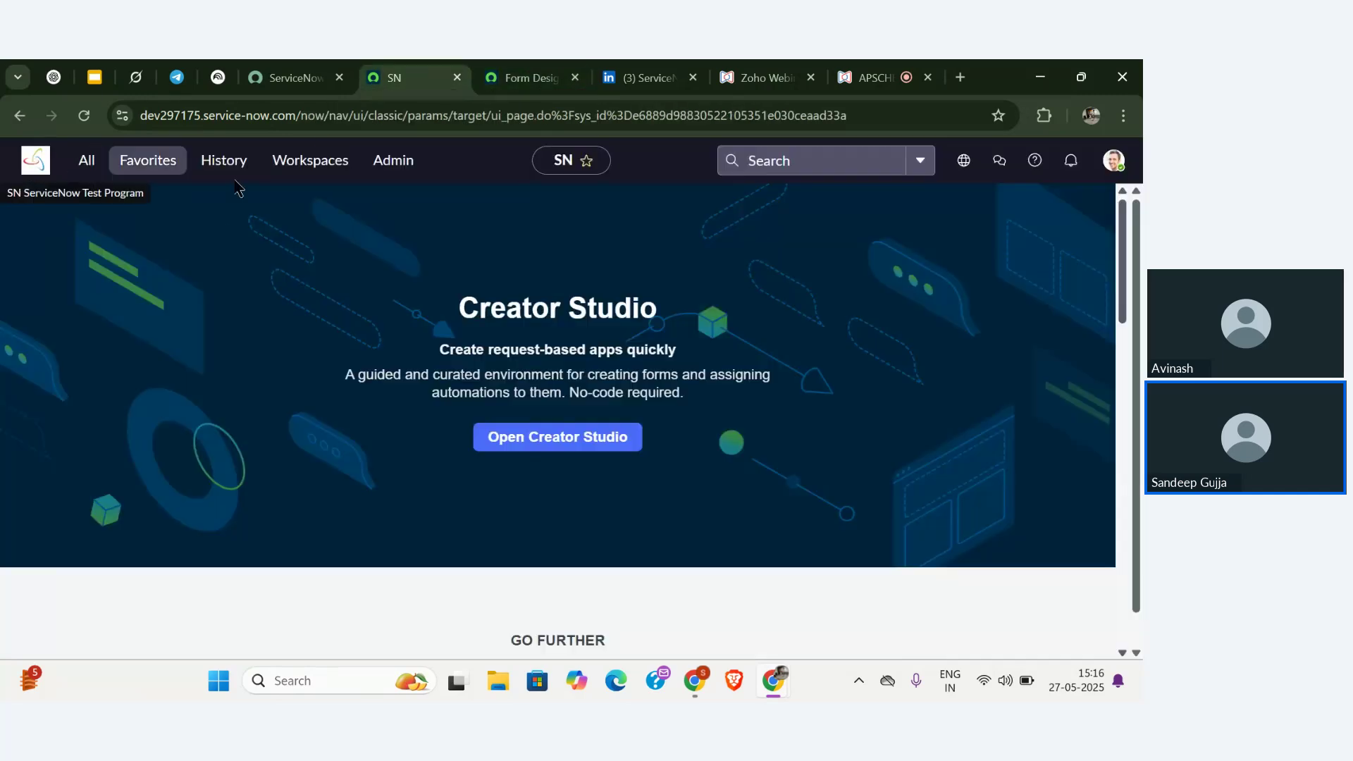
left_click(874, 77)
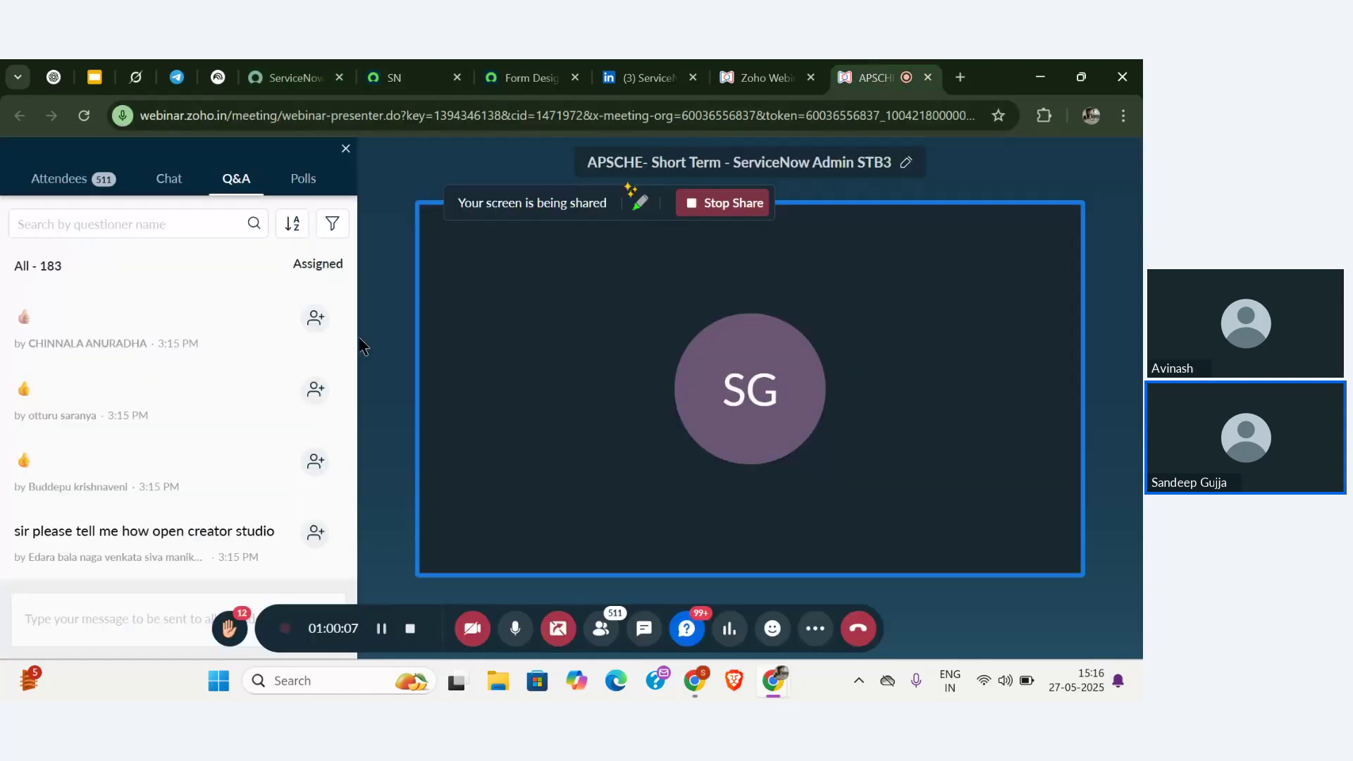
- Read the newest Q&A entries in the webinar and return to the ServiceNow home page with the Creator Studio banner
scroll(234, 428, "down", 3)
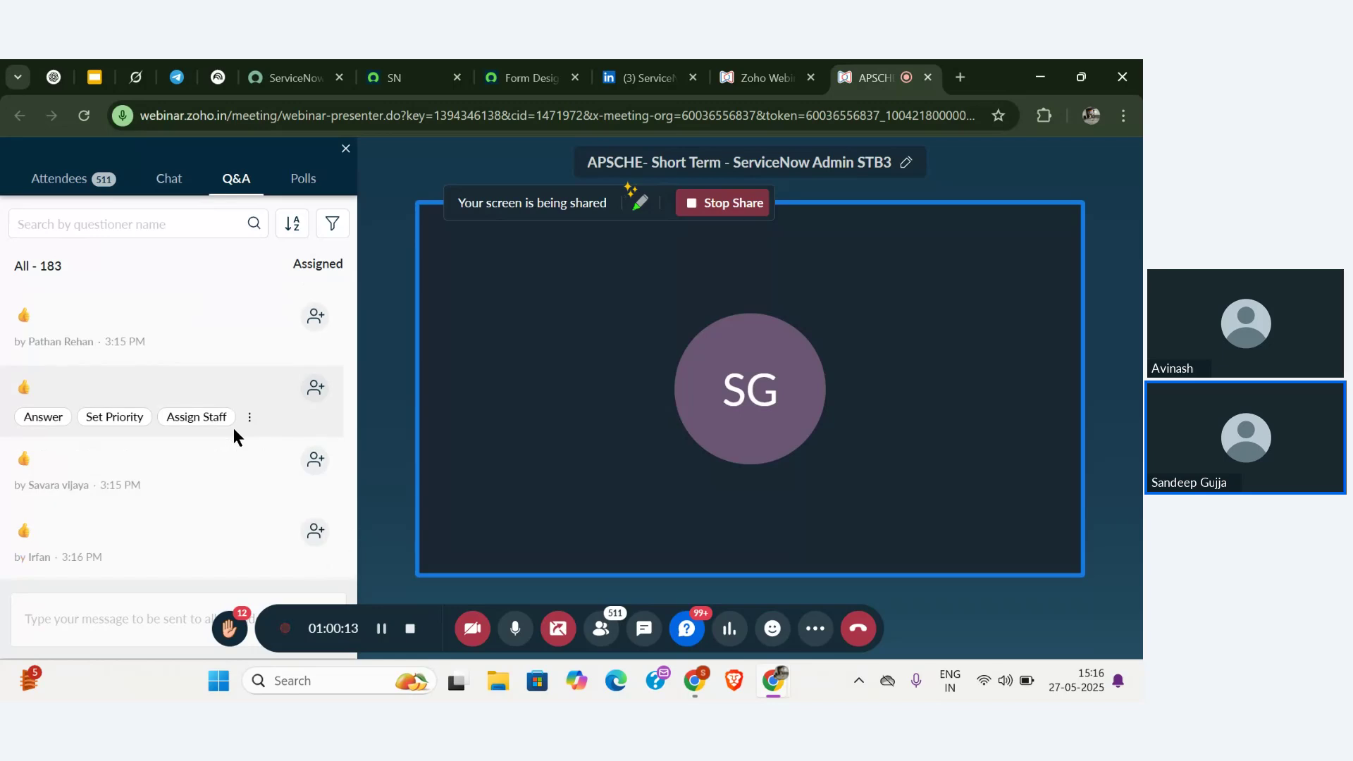
left_click(514, 67)
left_click(413, 78)
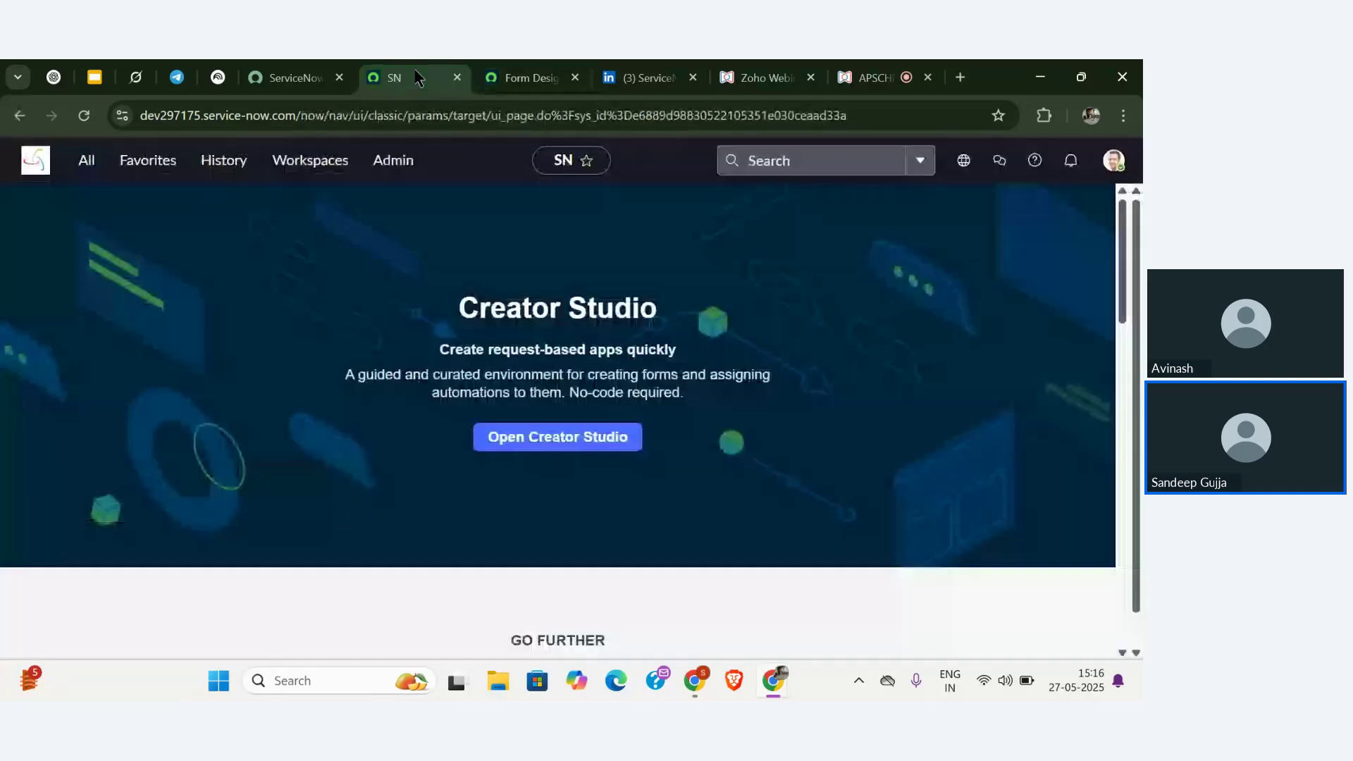
- Switch to the slide presentation and browse the form configuration, related list, template and workspace slides, ending on the Reference Fields slide
key("alt+Tab")
key("alt+Tab")
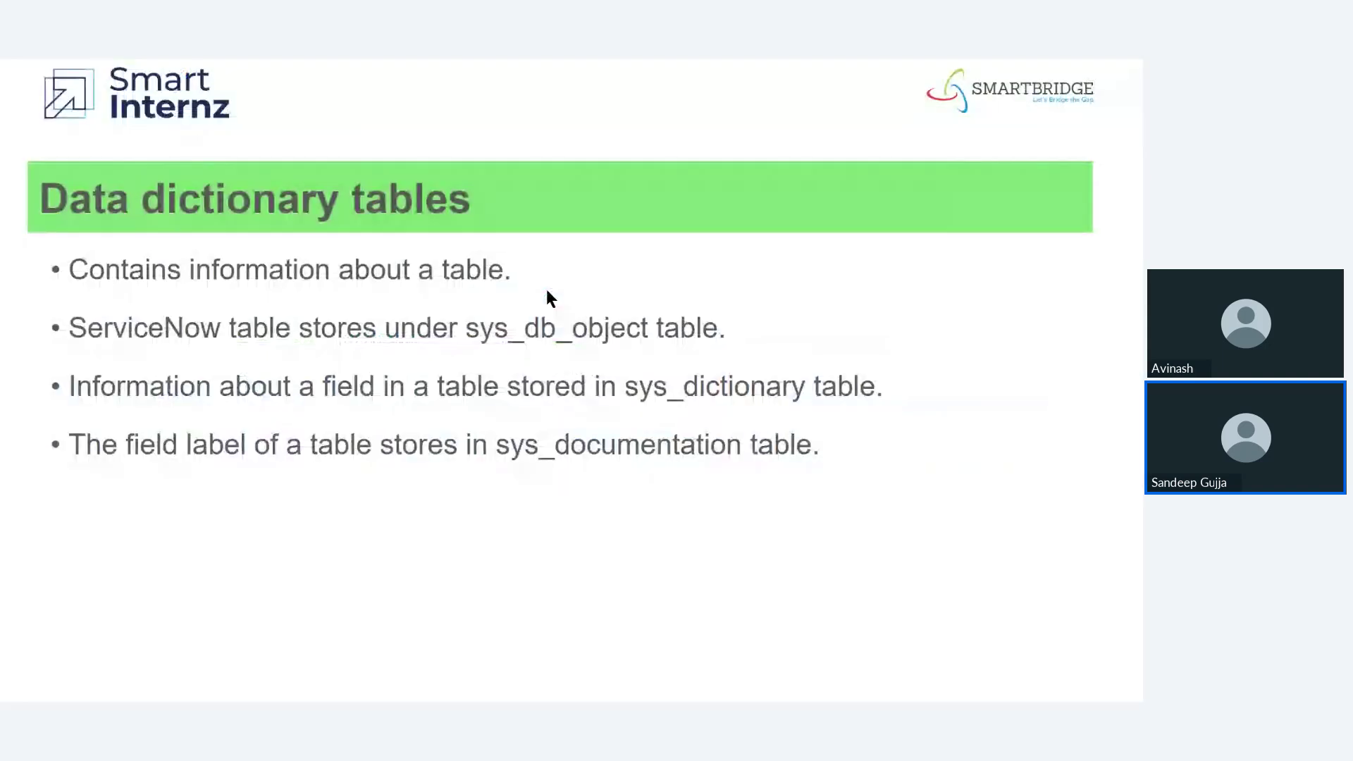
key("Right")
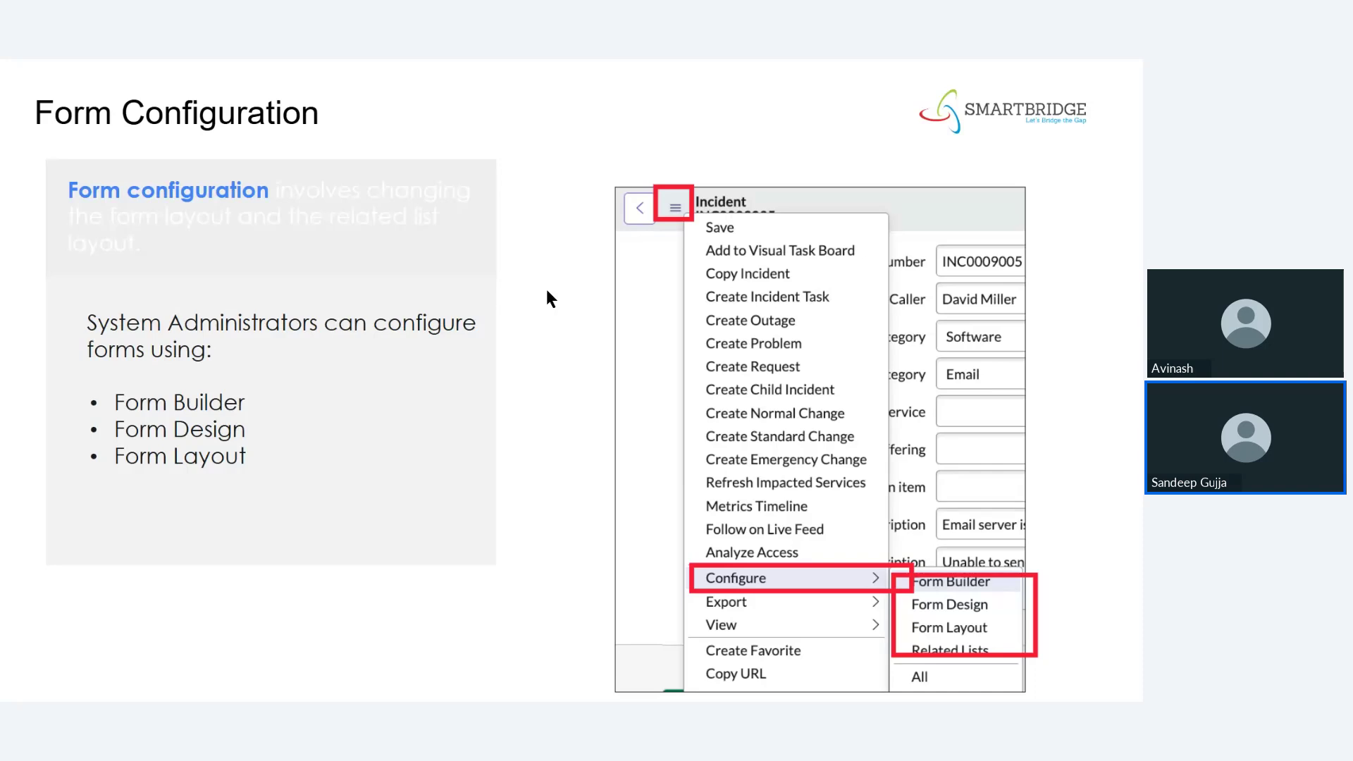
key("Right")
key("Right")
key("Right")
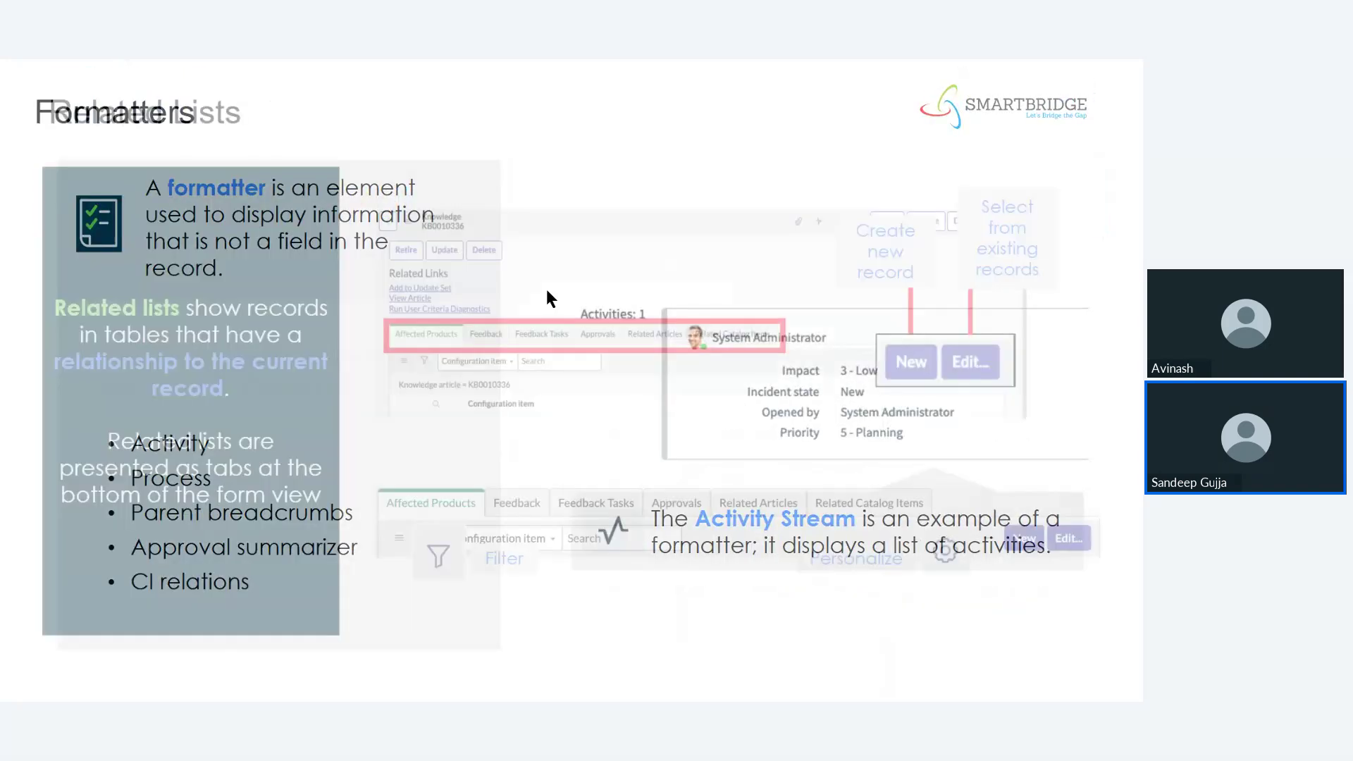
key("Right")
key("Right")
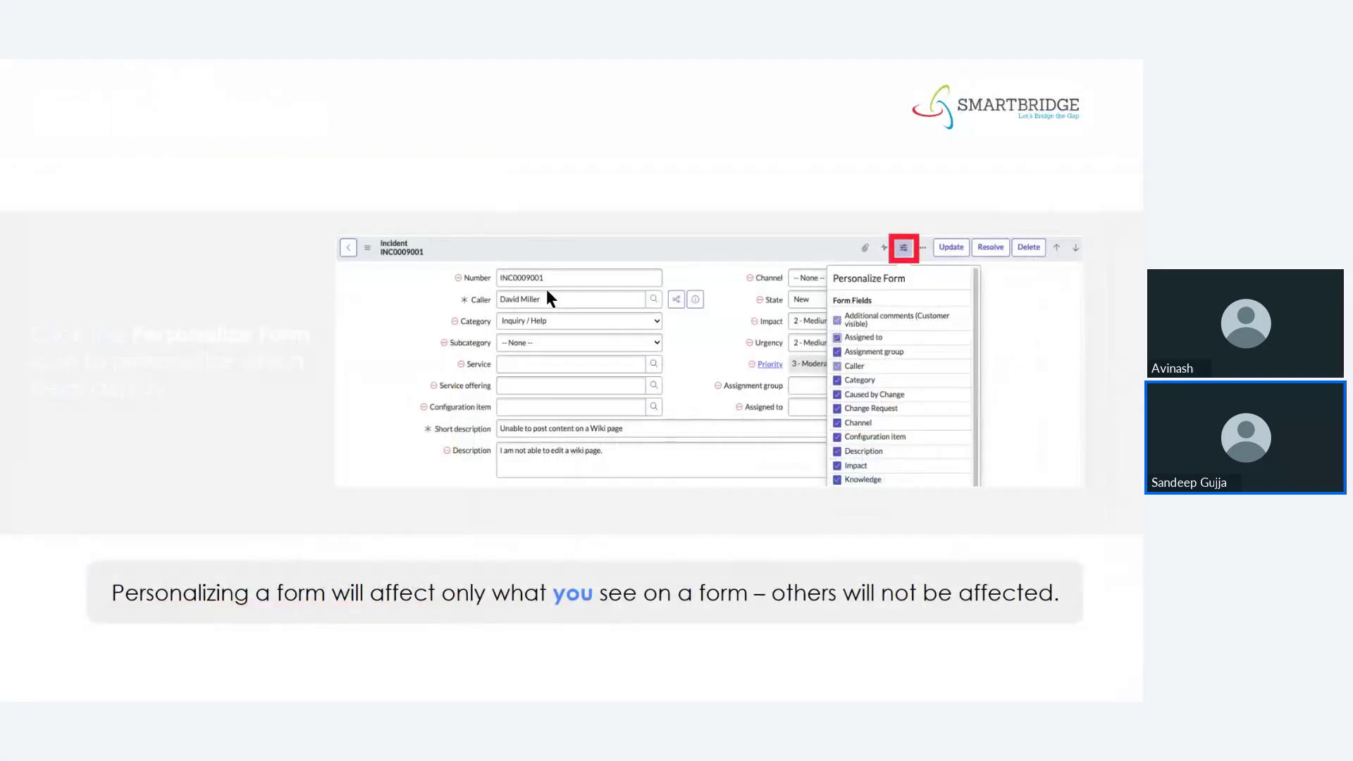
key("Left")
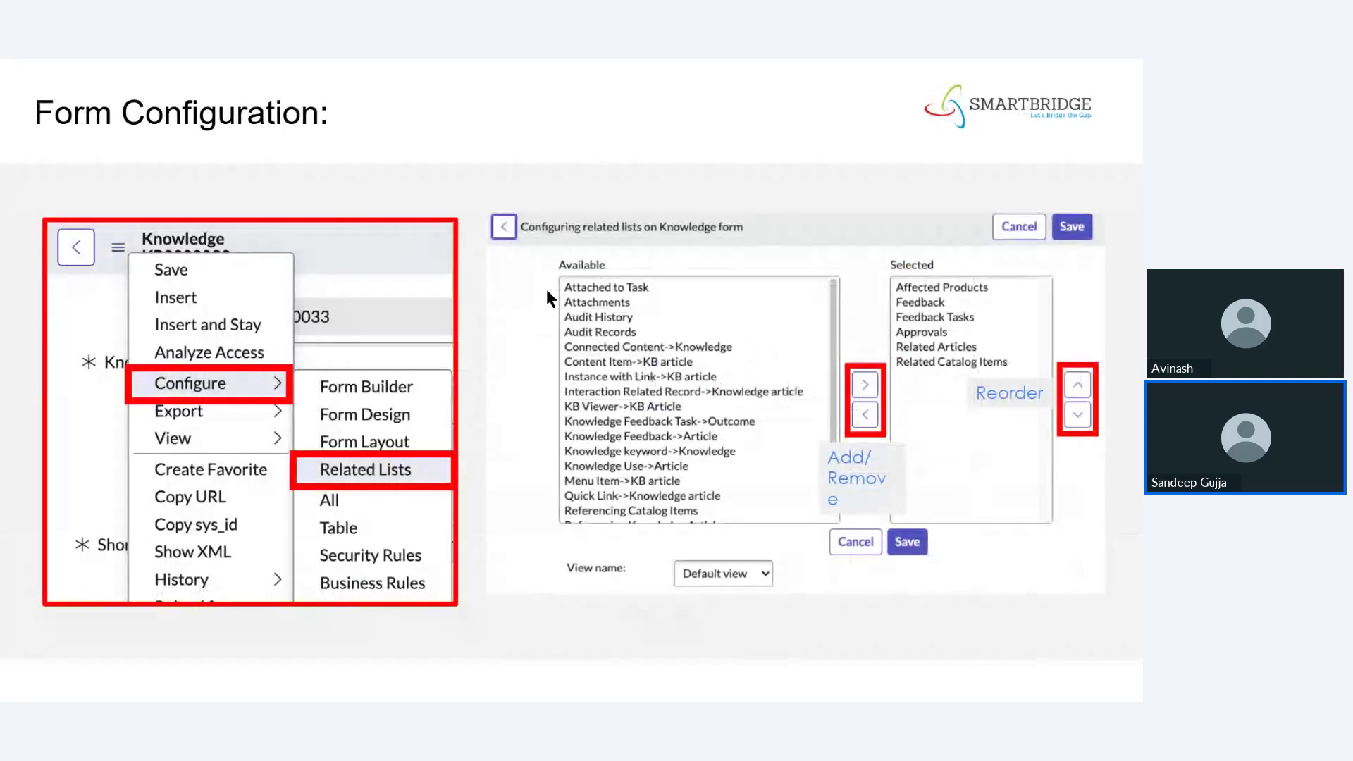
key("Right")
key("Right")
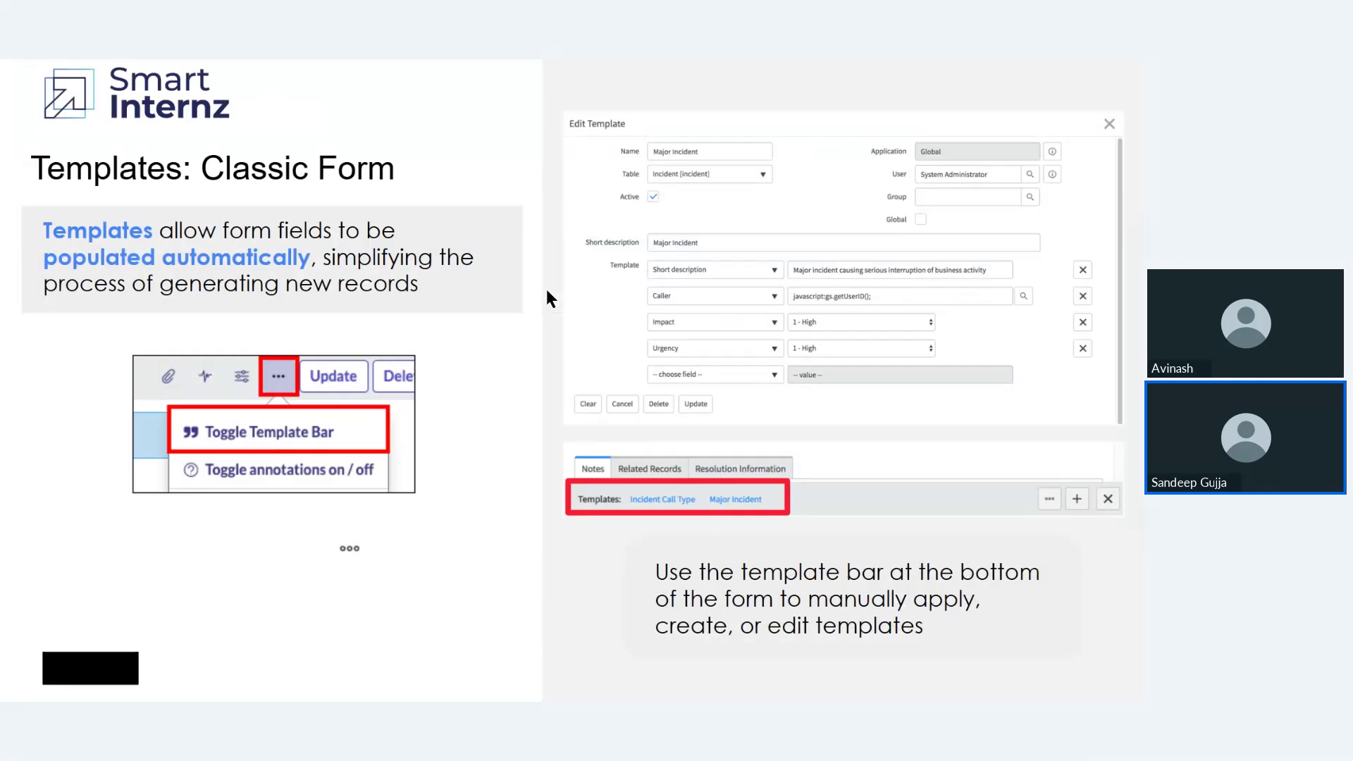
key("Right")
key("Right")
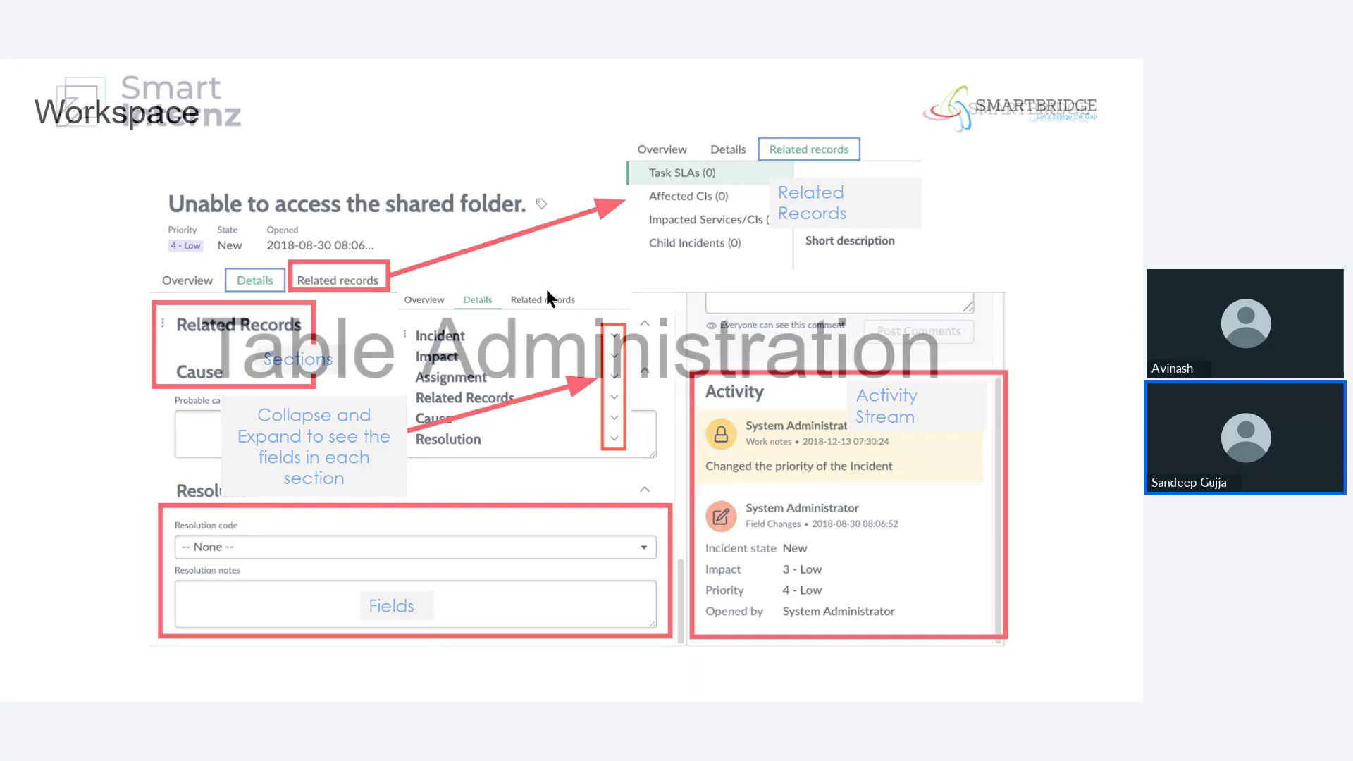
key("Left")
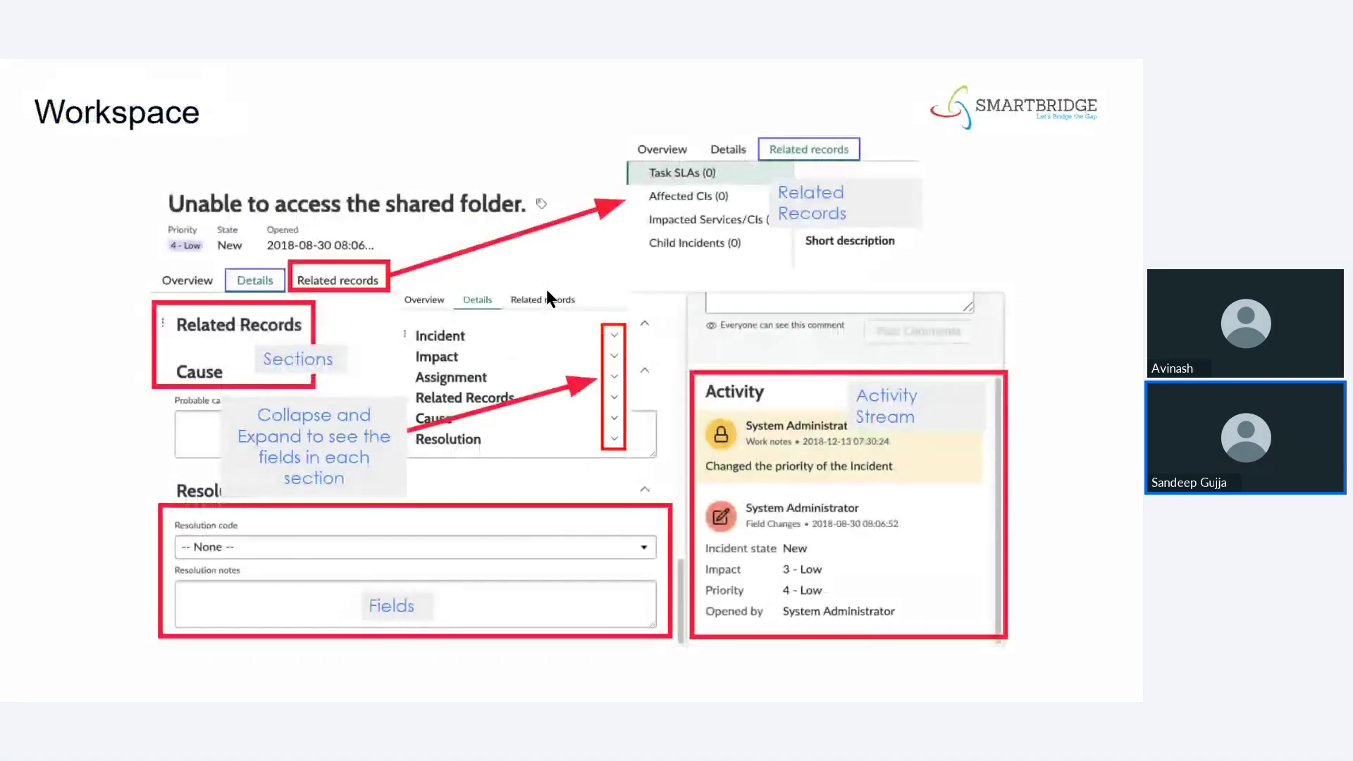
key("Left")
key("Right")
key("Right")
key("Right")
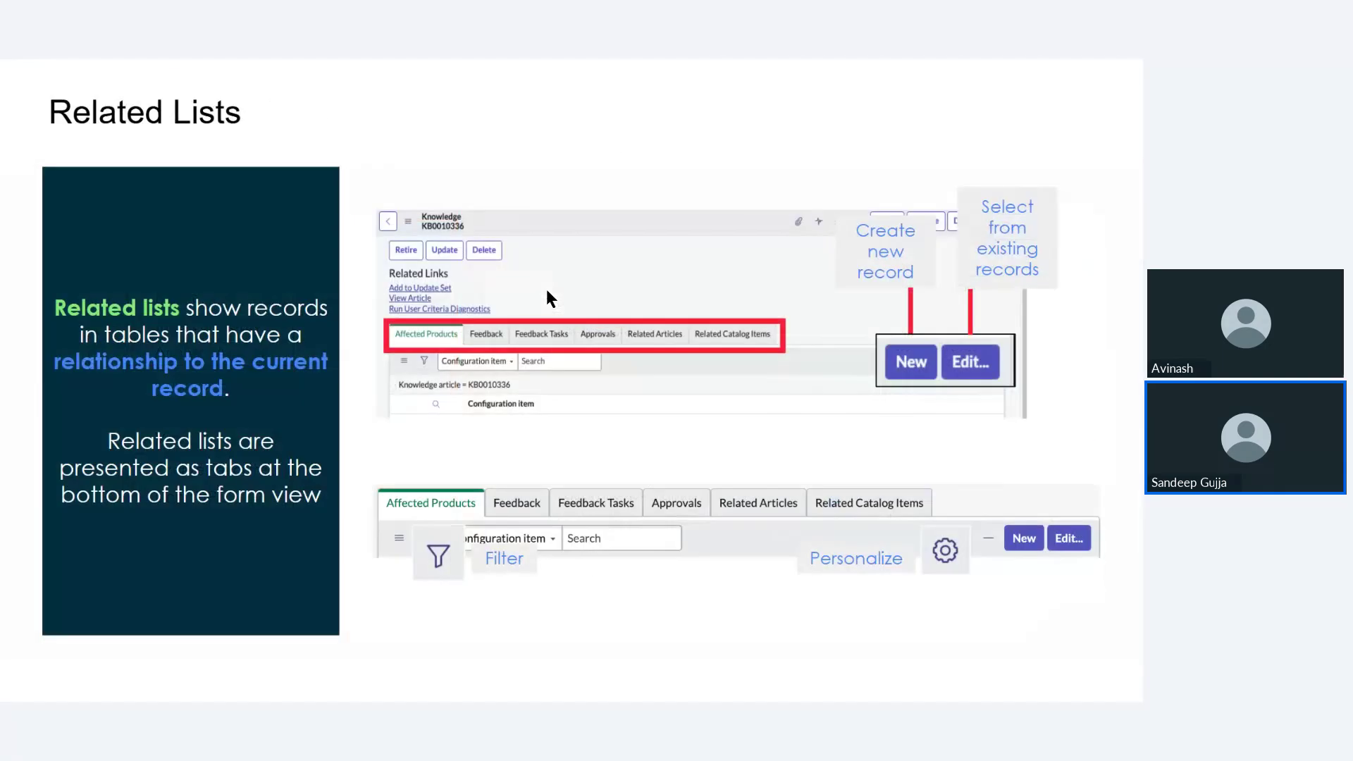
key("Left")
key("Left")
key("Left")
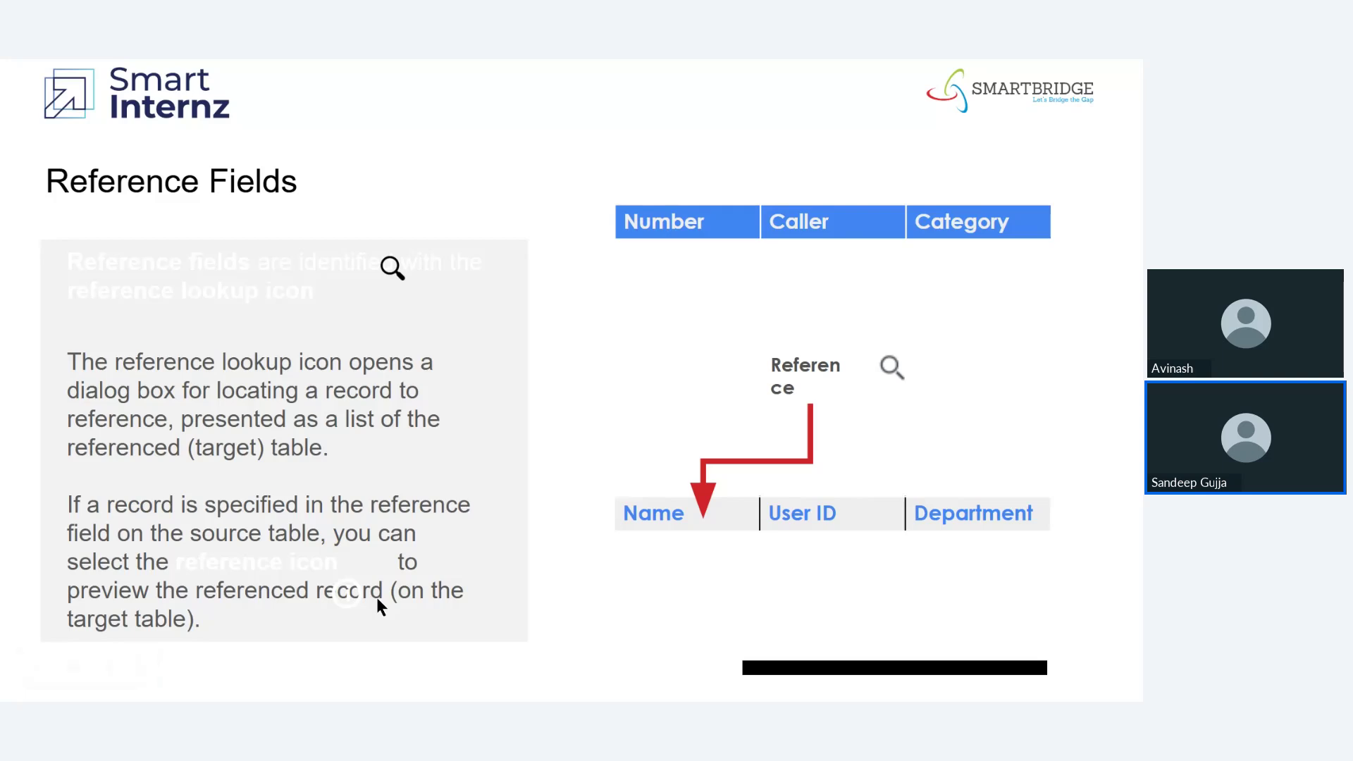
- Return to ServiceNow, search the navigator for "student" and open the Students list
key("alt+Tab")
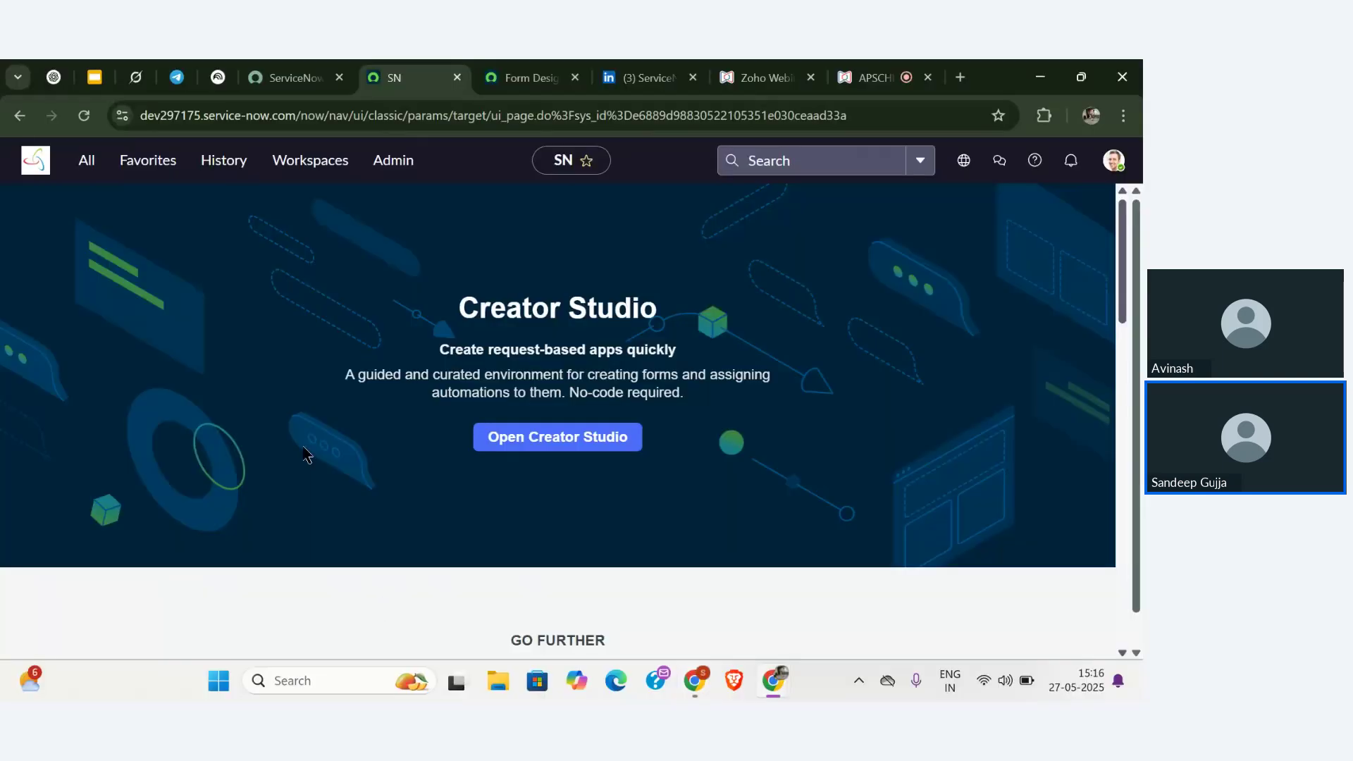
left_click(86, 169)
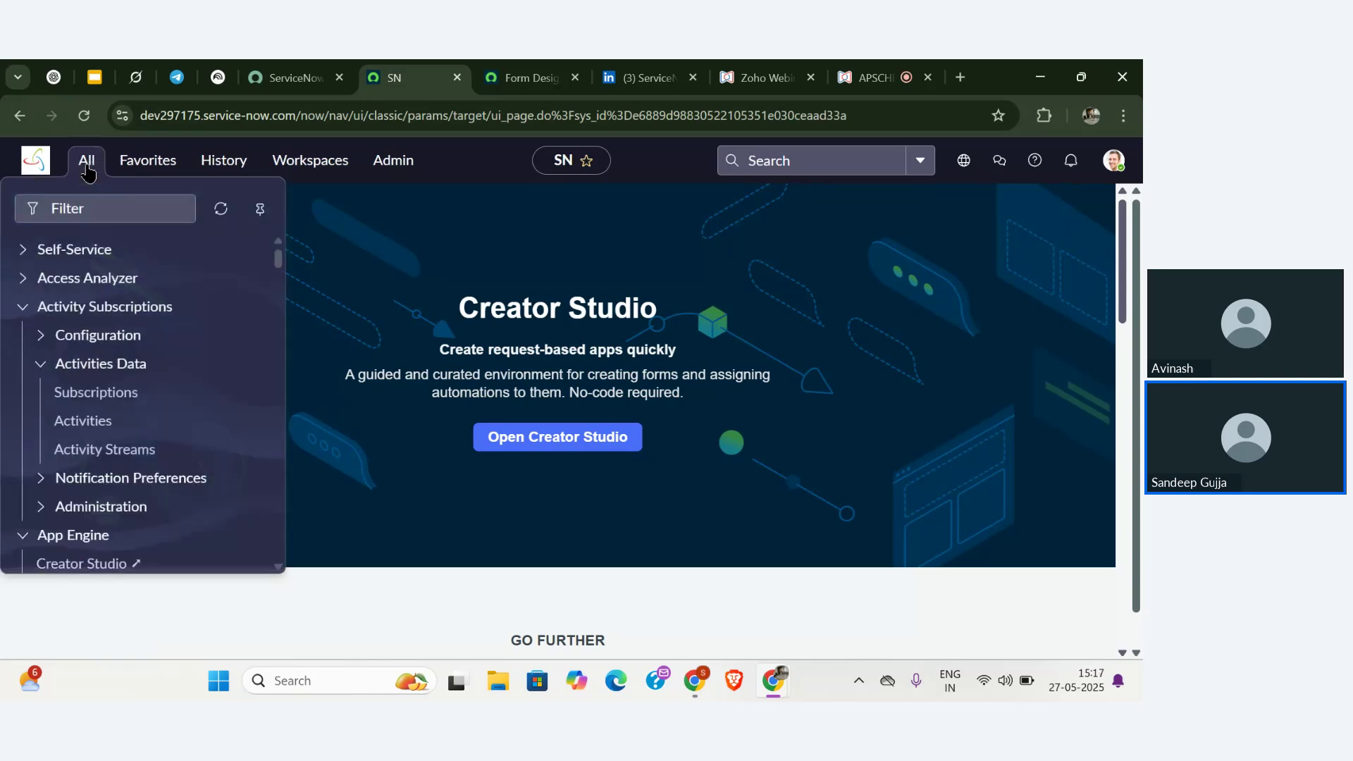
left_click(94, 206)
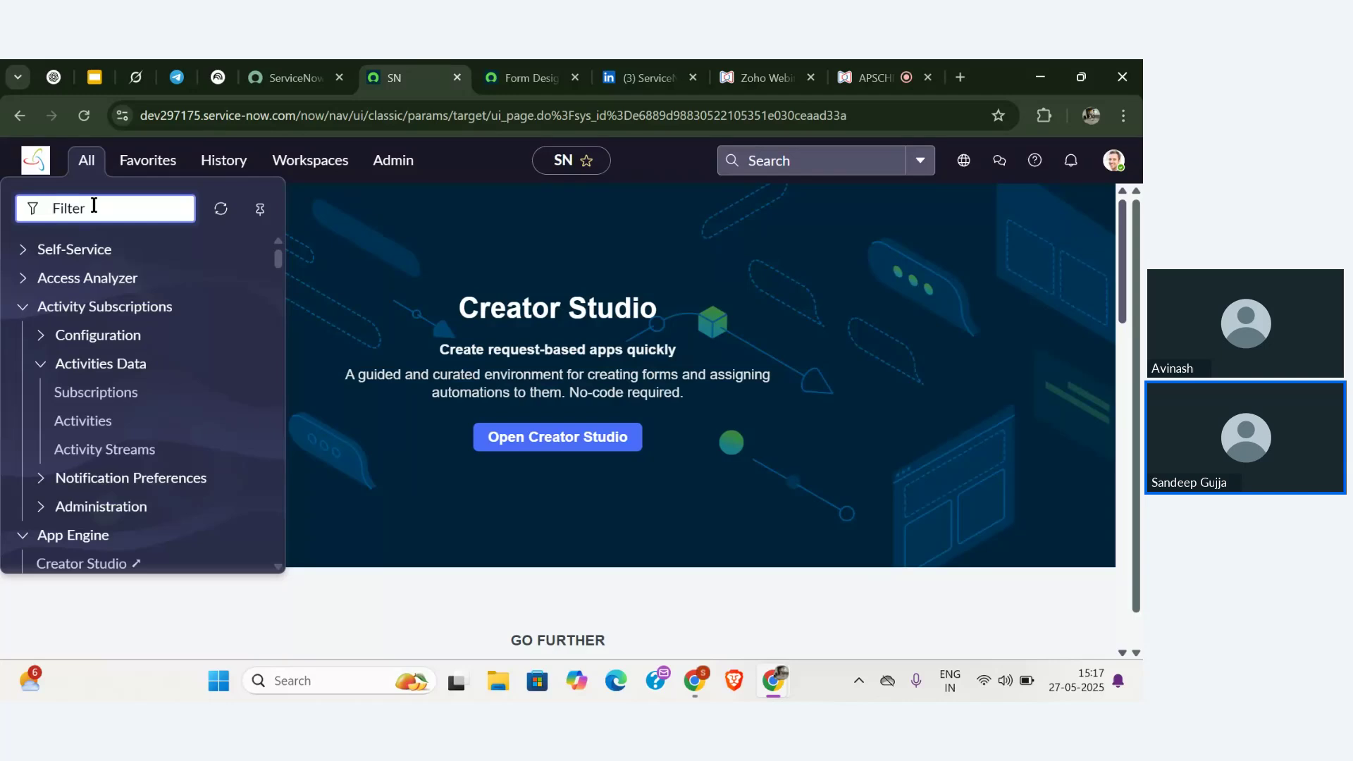
type("stude")
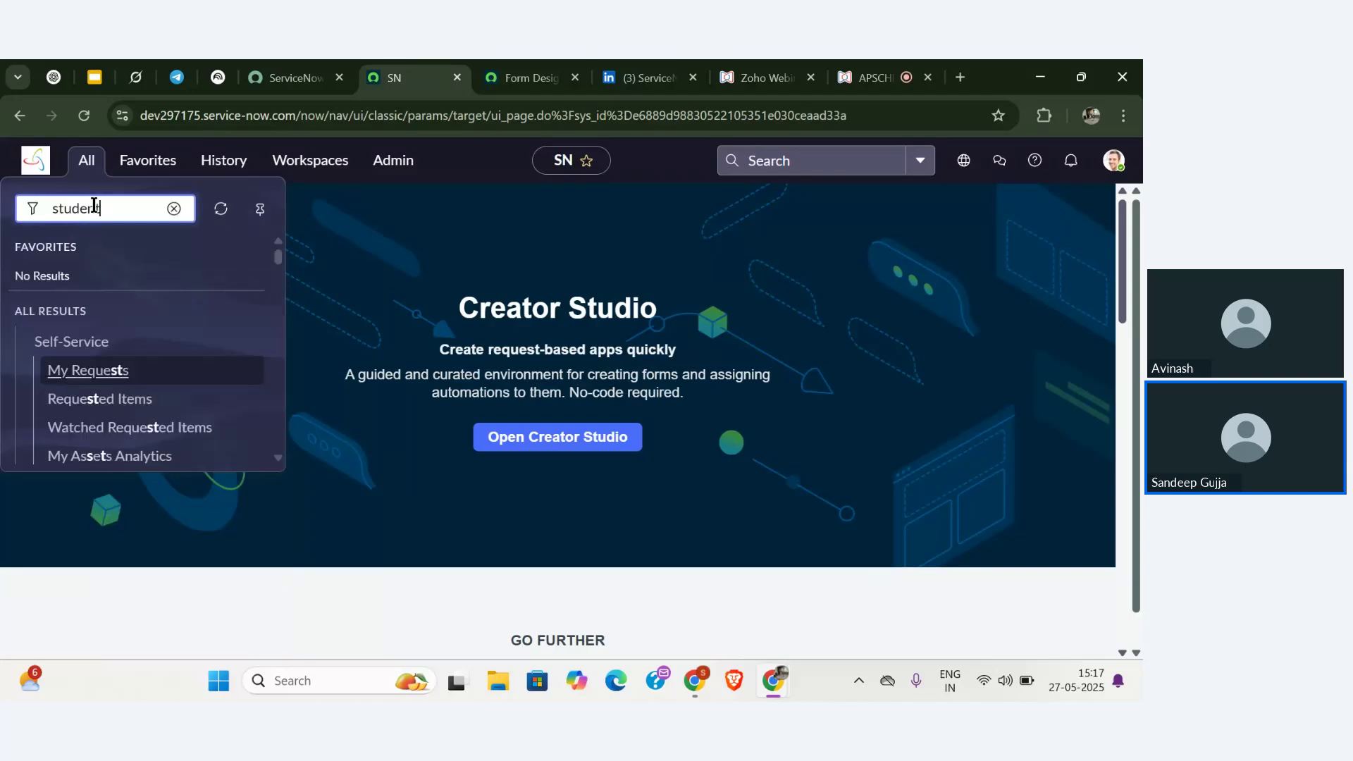
type("nt")
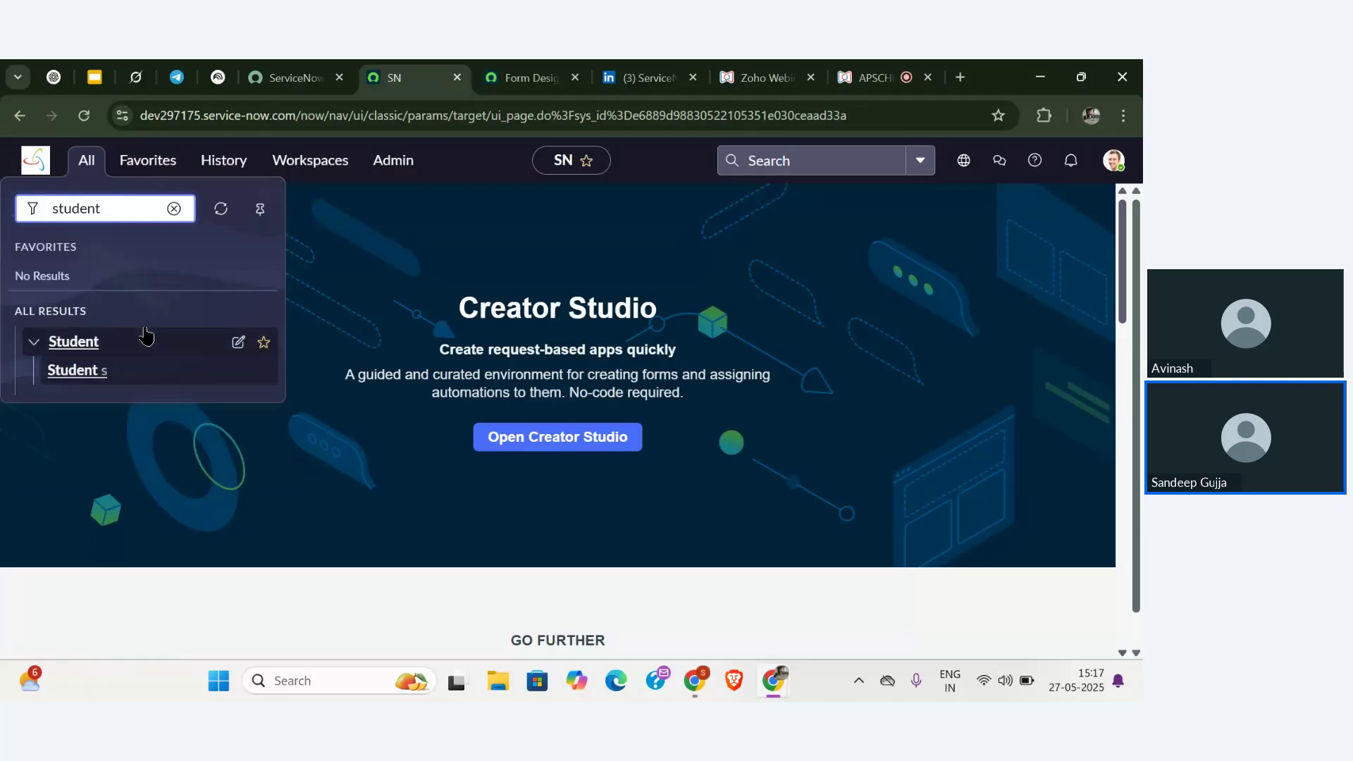
left_click(84, 371)
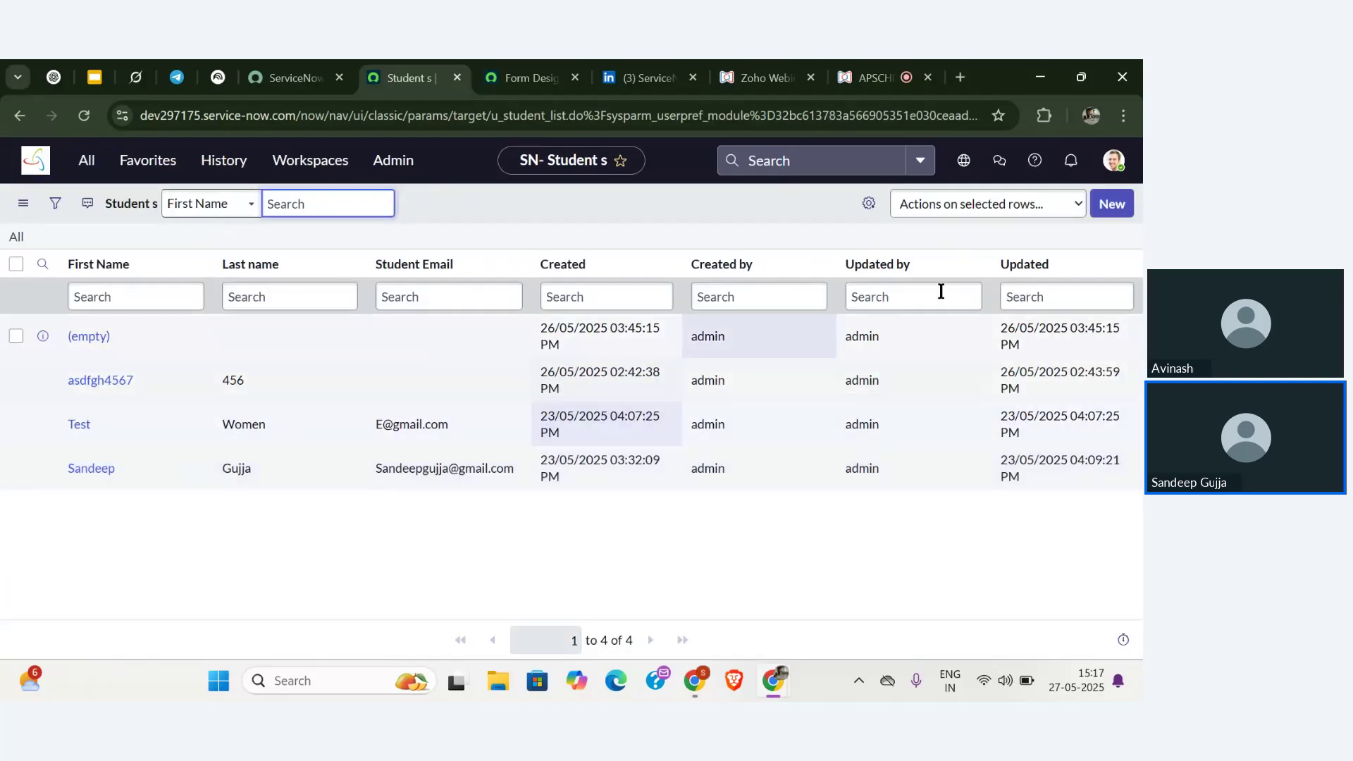
- Start a new Student record and open its form layout configuration, declining the Form Builder suggestion
left_click(1111, 208)
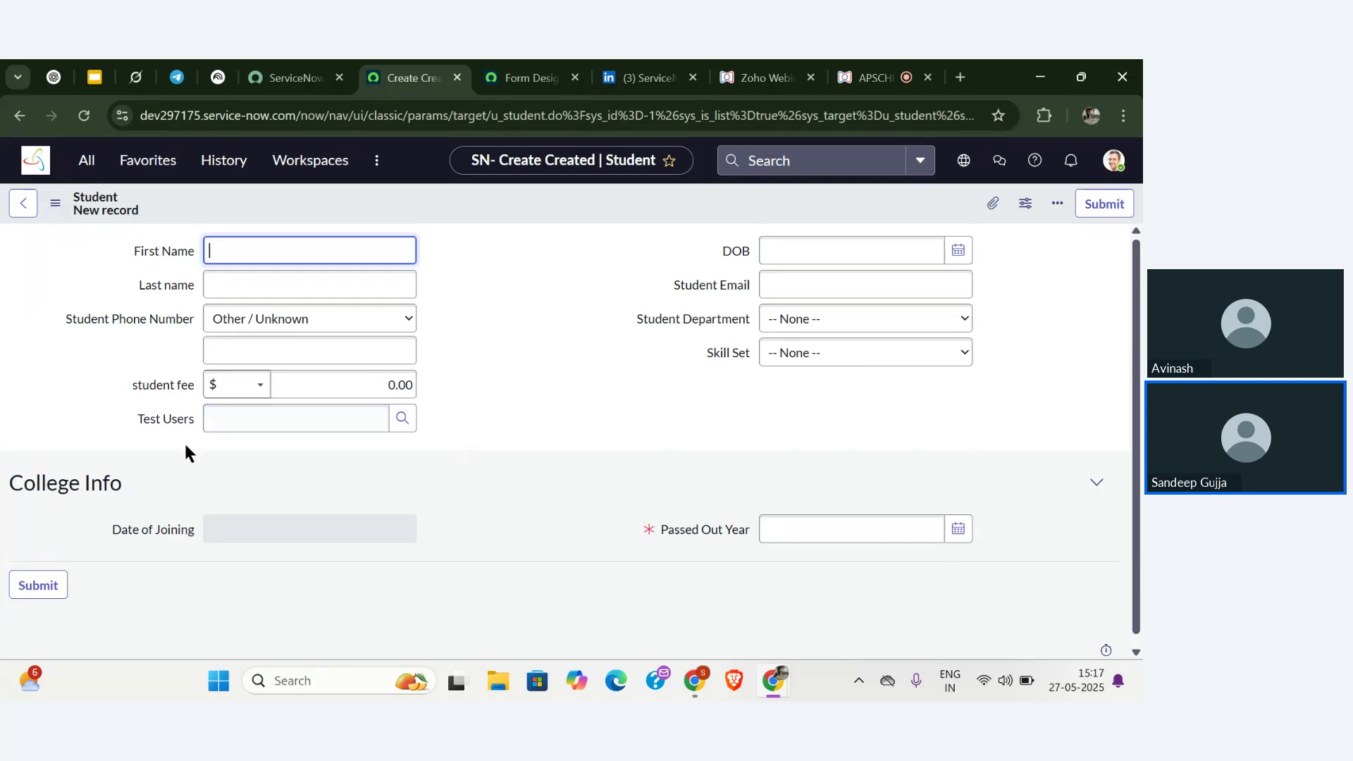
left_click(54, 204)
mouse_move(129, 241)
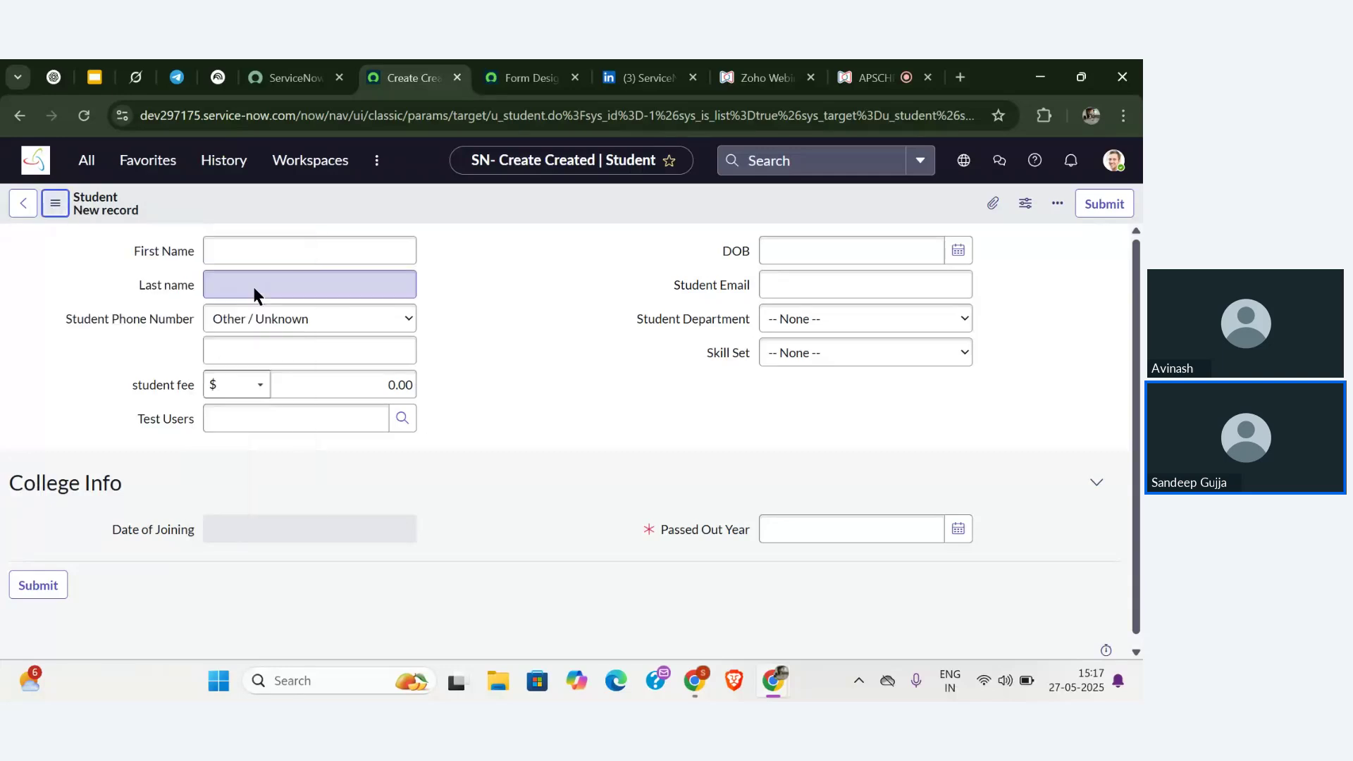
key("Escape")
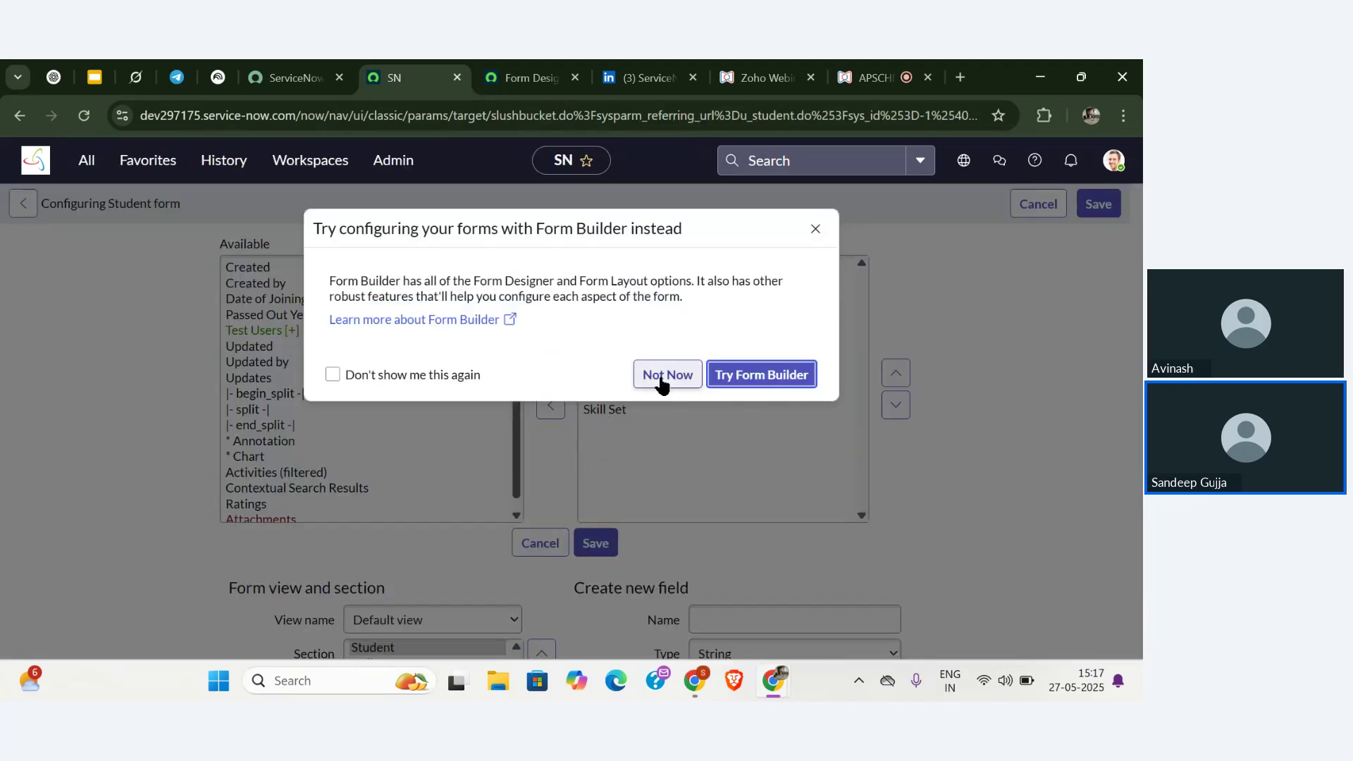
left_click(661, 384)
- Remove the Test Users field from the selected fields of the Student form's layout
scroll(542, 477, "down", 3)
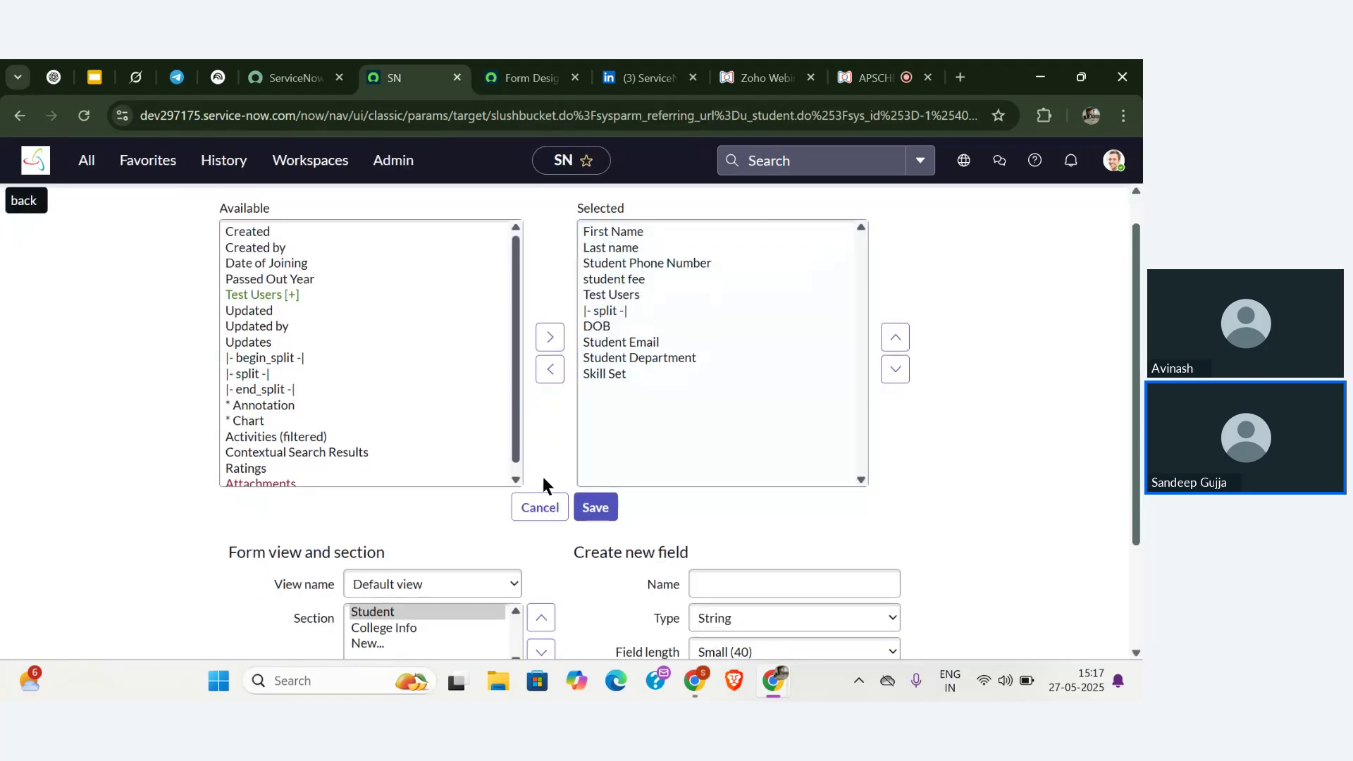
scroll(543, 477, "up", 1)
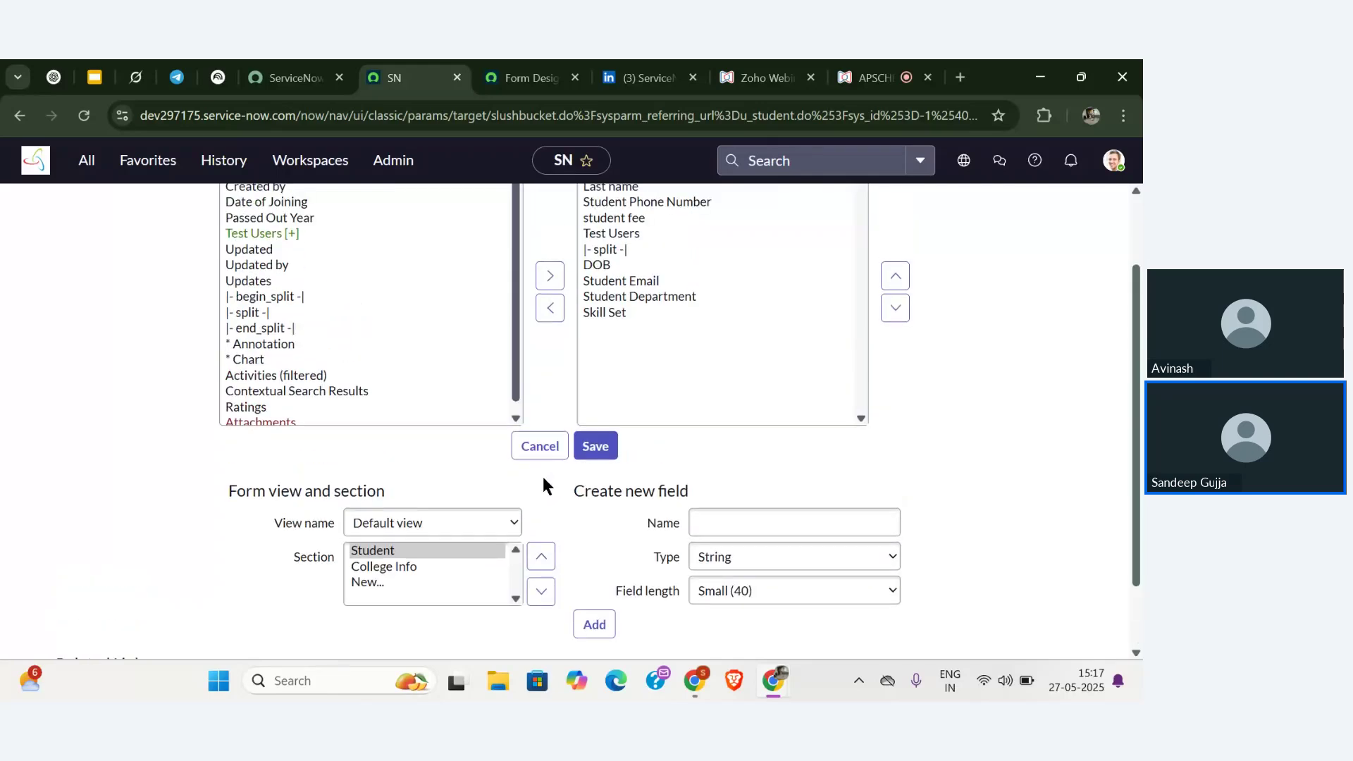
scroll(543, 476, "up", 1)
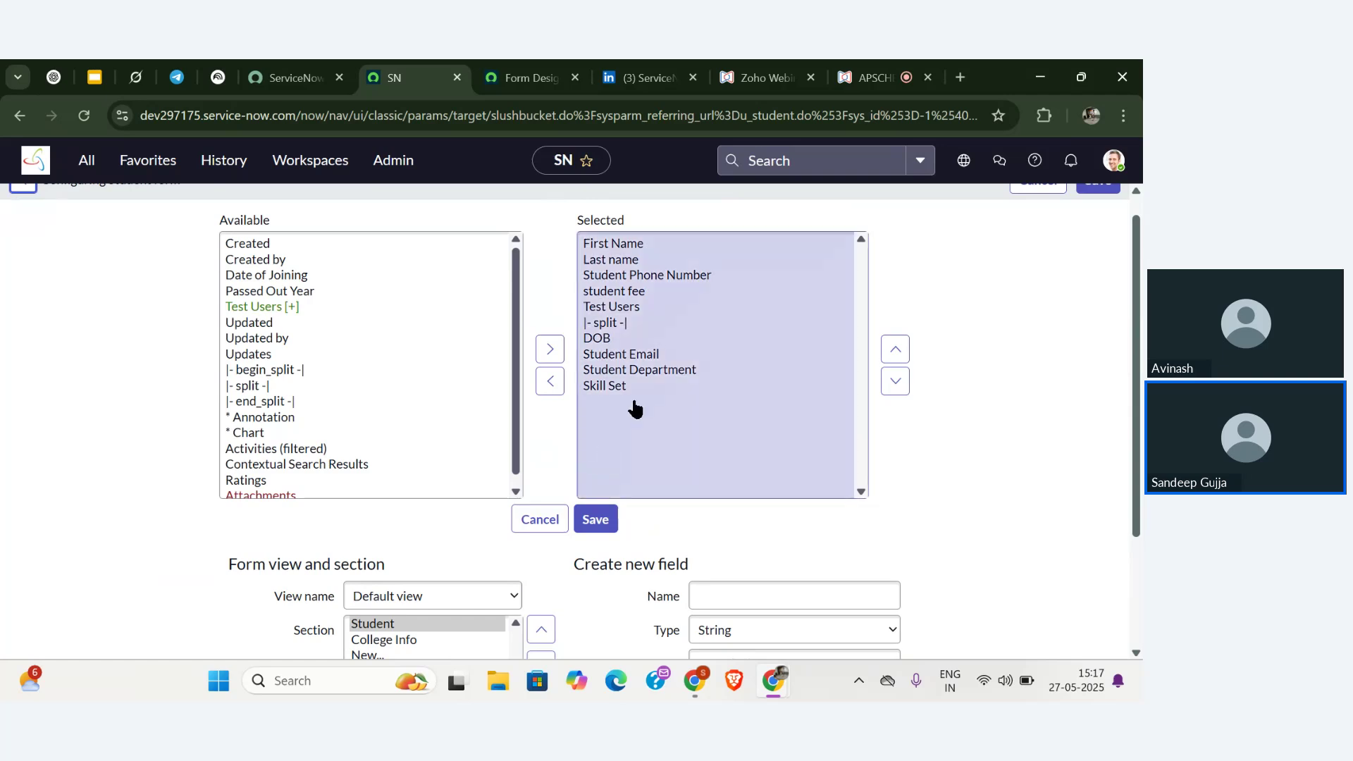
left_click(611, 307)
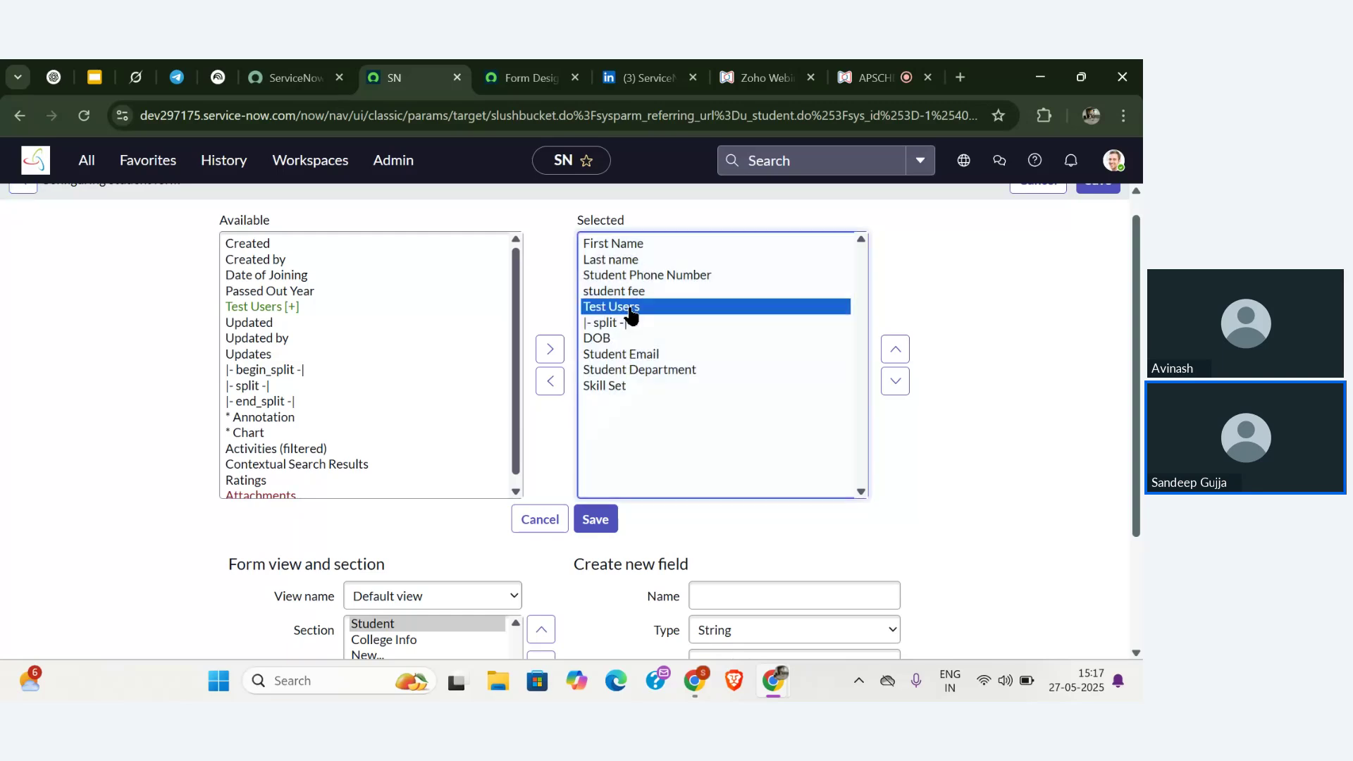
left_click(548, 390)
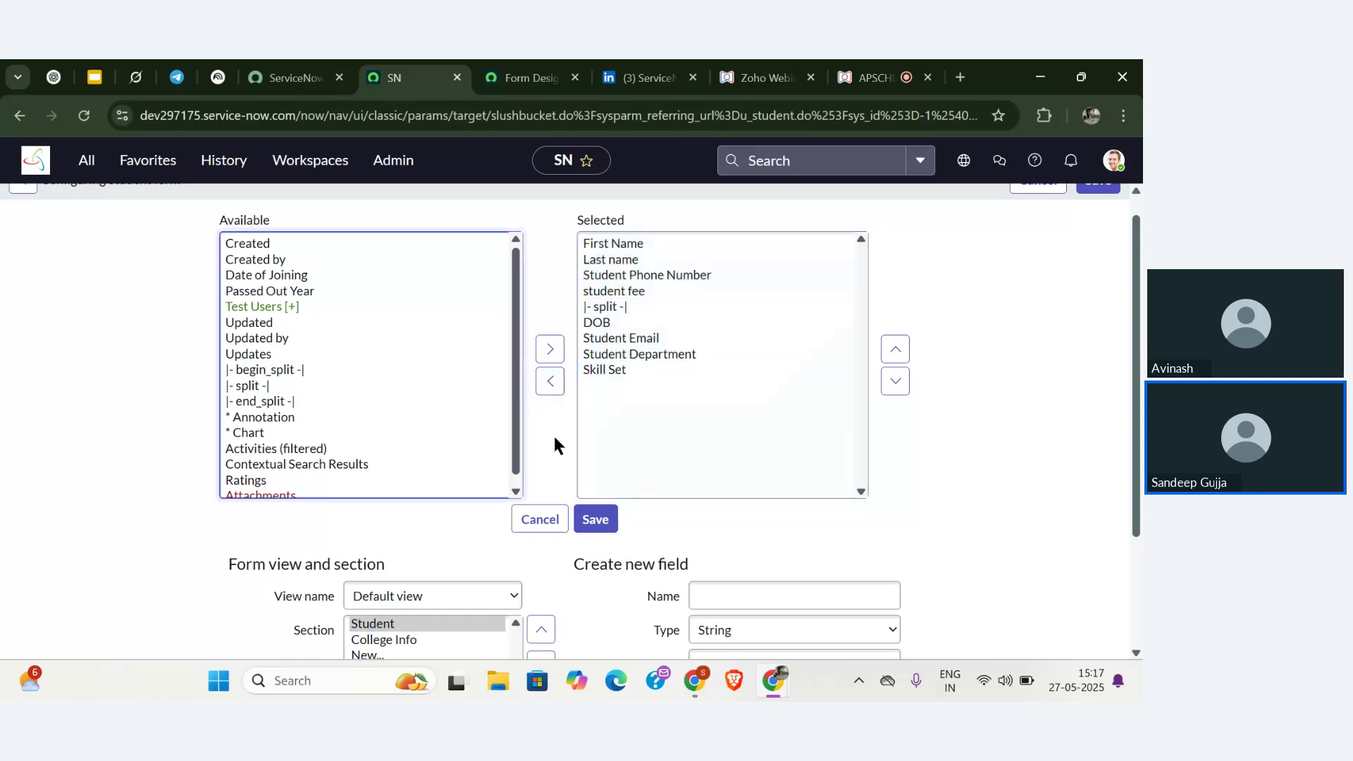
- Add Test Users back to the Student form as the last selected field, after Skill Set
scroll(557, 448, "down", 2)
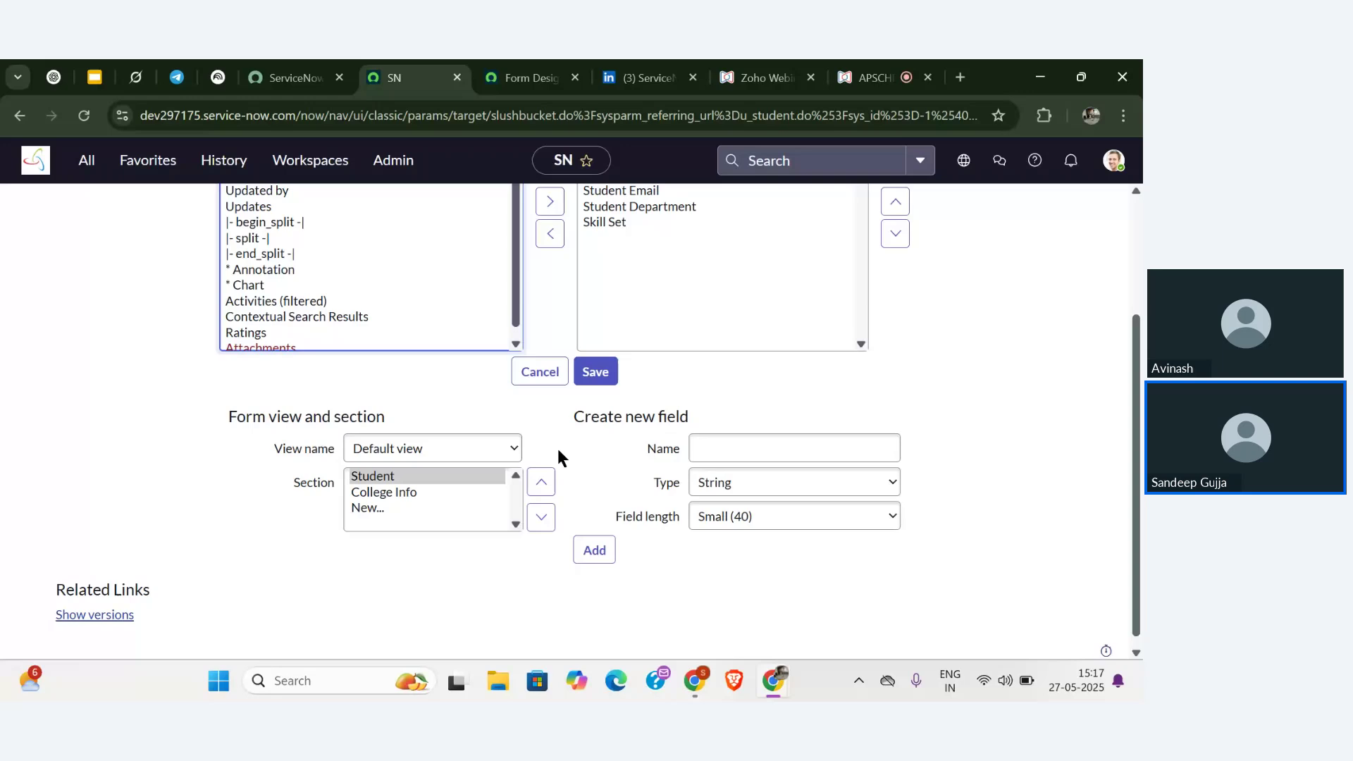
left_click(703, 451)
left_click(403, 317)
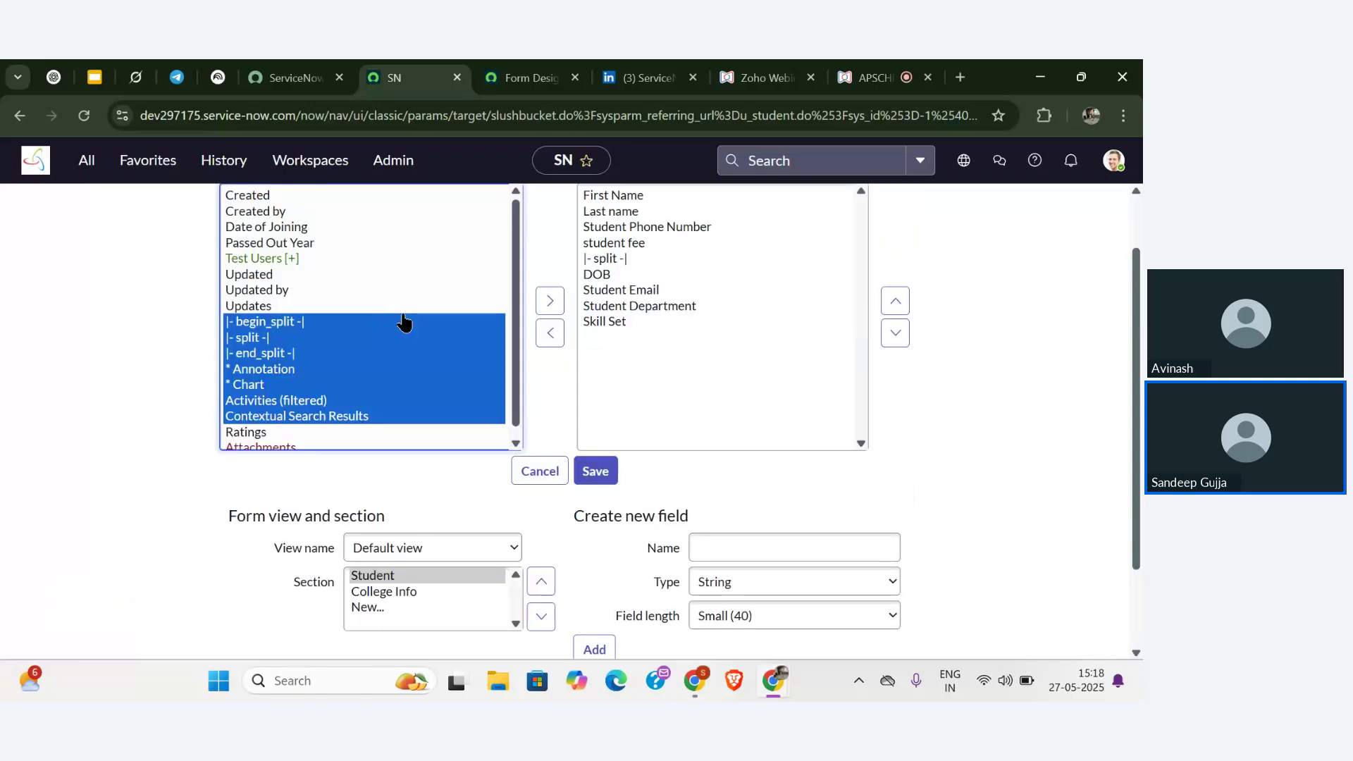
left_click(397, 281)
key("Up")
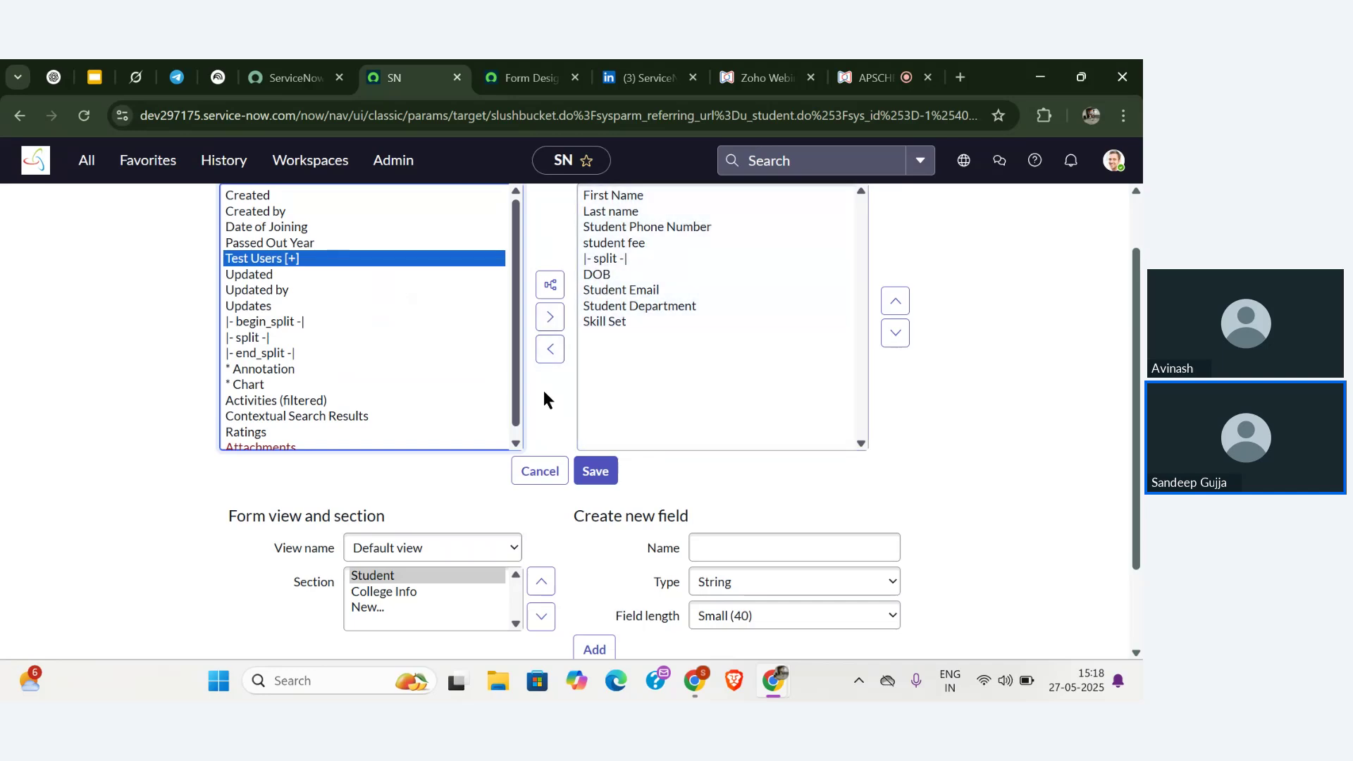
left_click(550, 316)
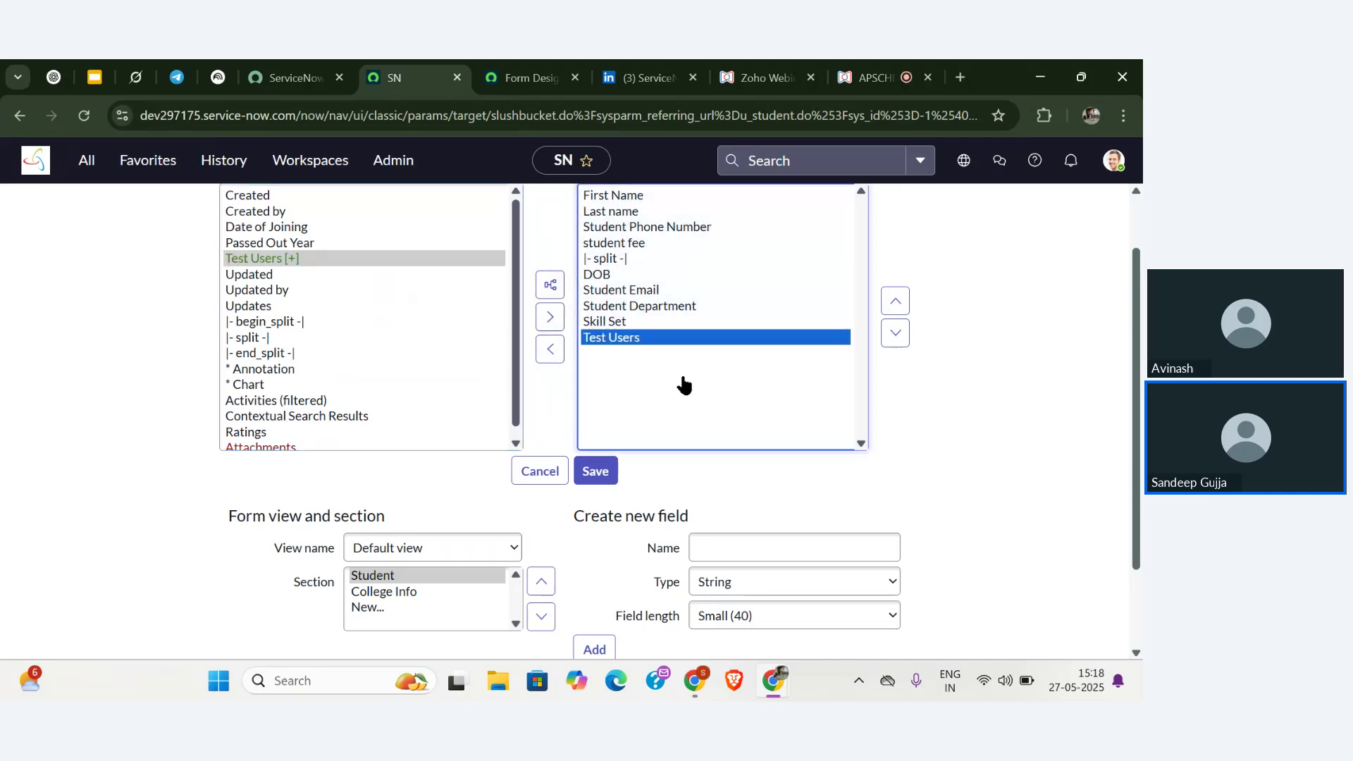
left_click(544, 394)
- Define a new field on the Student form named "Faculty Name" with the type Reference
scroll(645, 442, "down", 1)
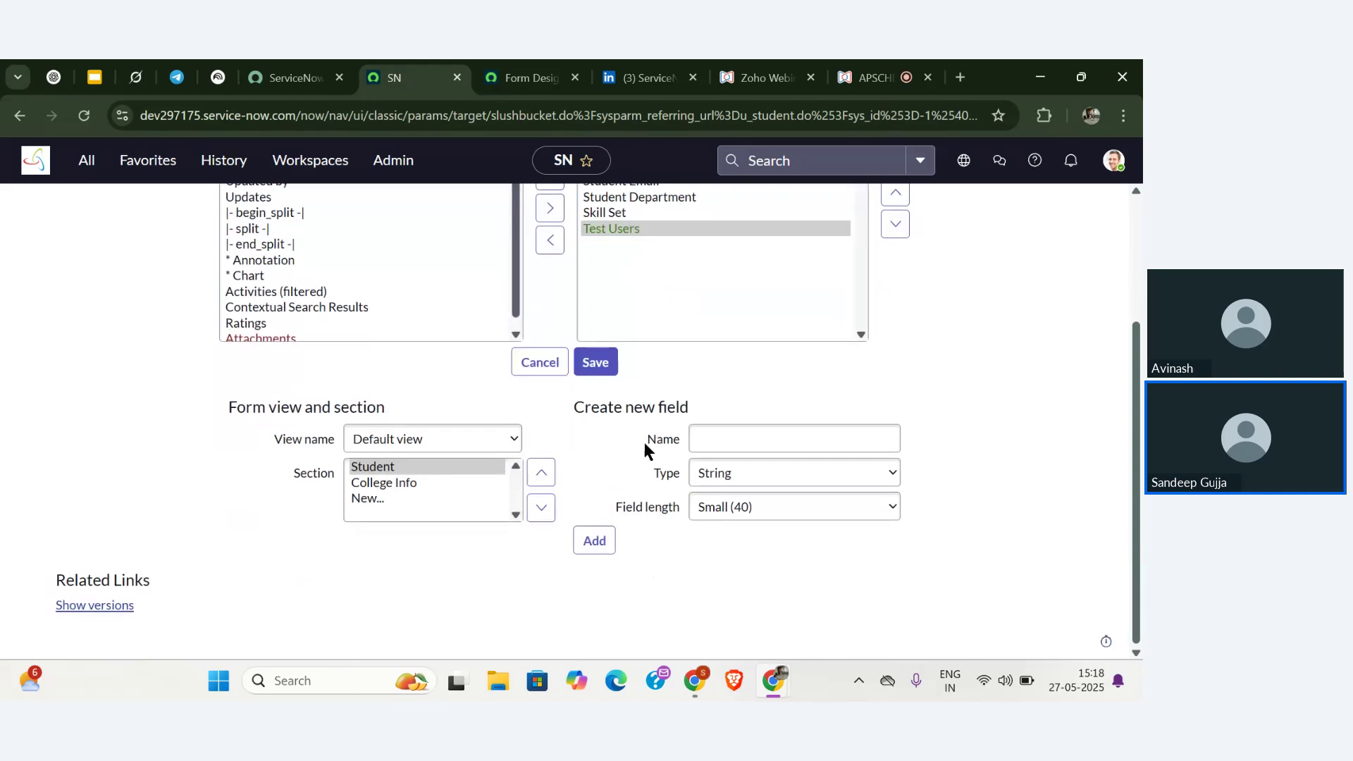
left_click(707, 441)
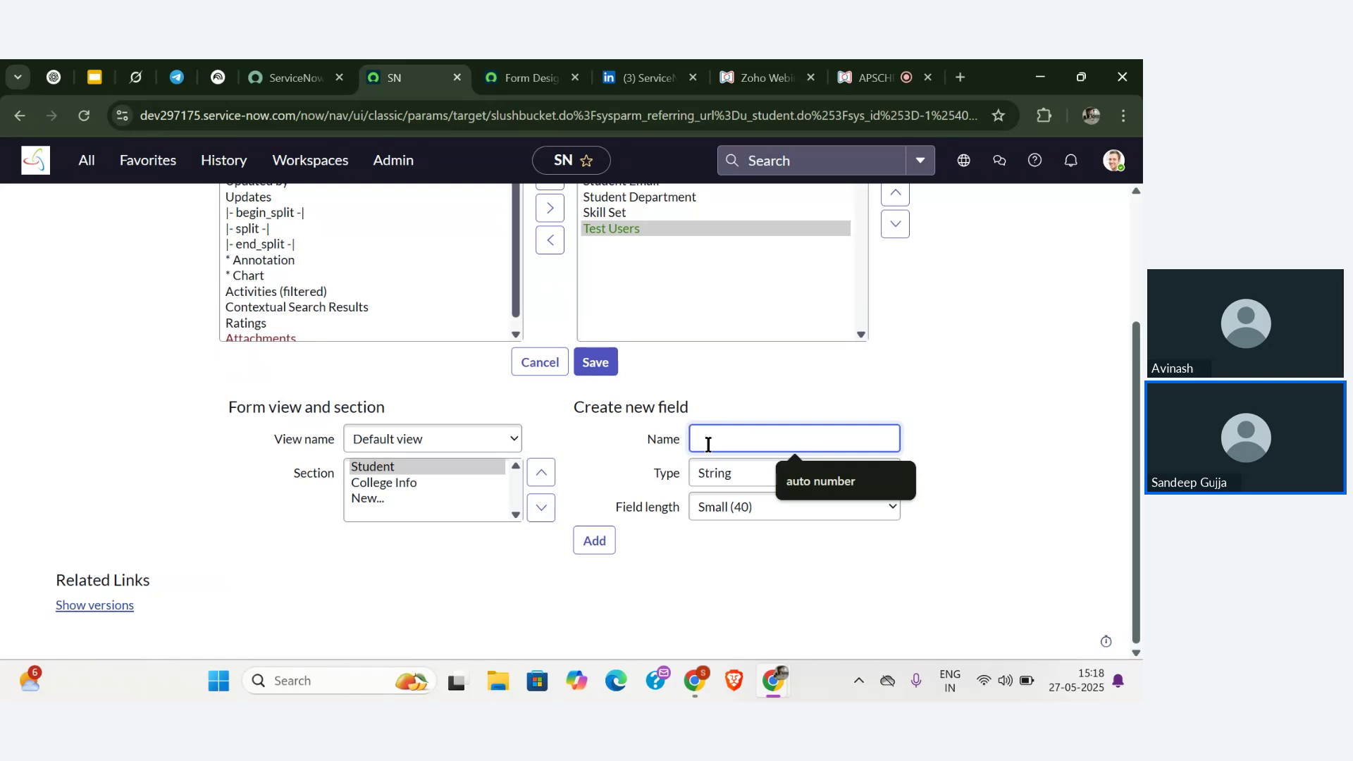
type("Fa")
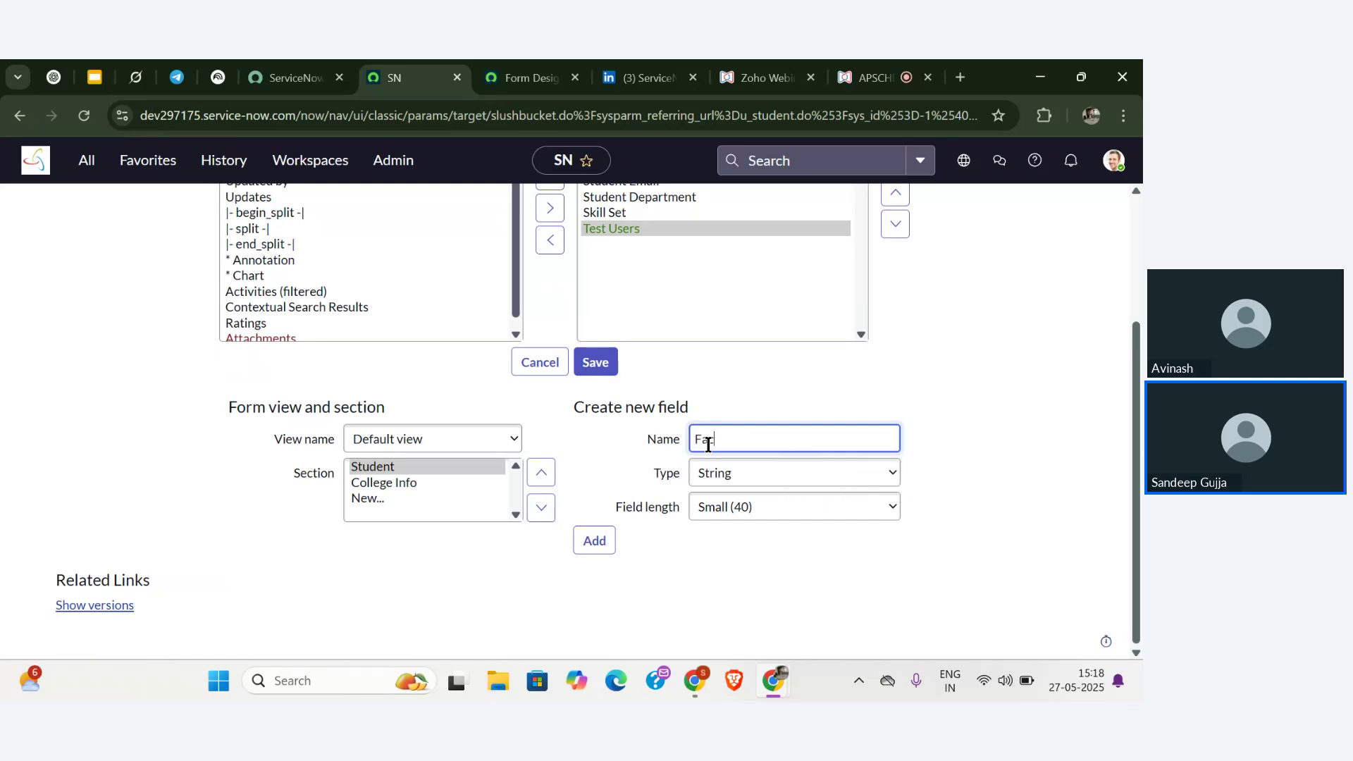
type("ty Name")
left_click(731, 473)
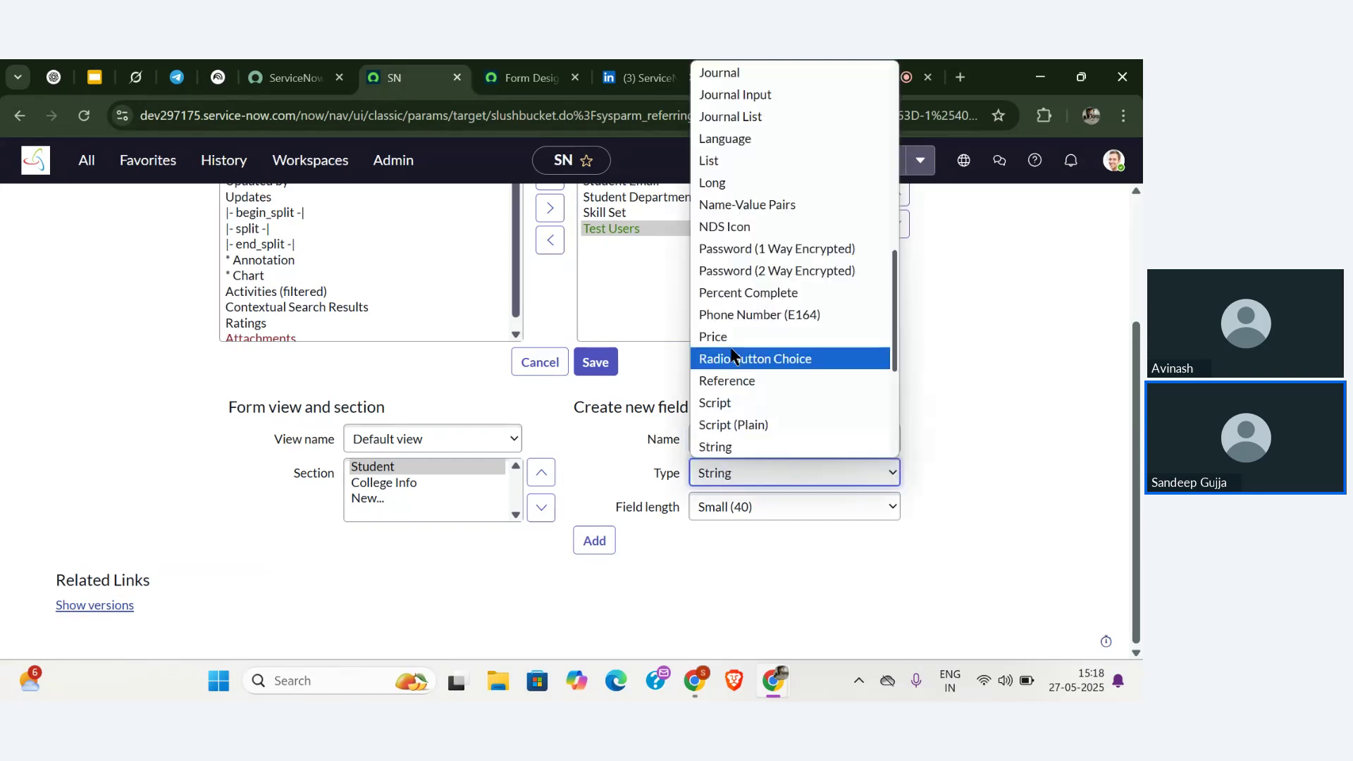
key("r")
key("Return")
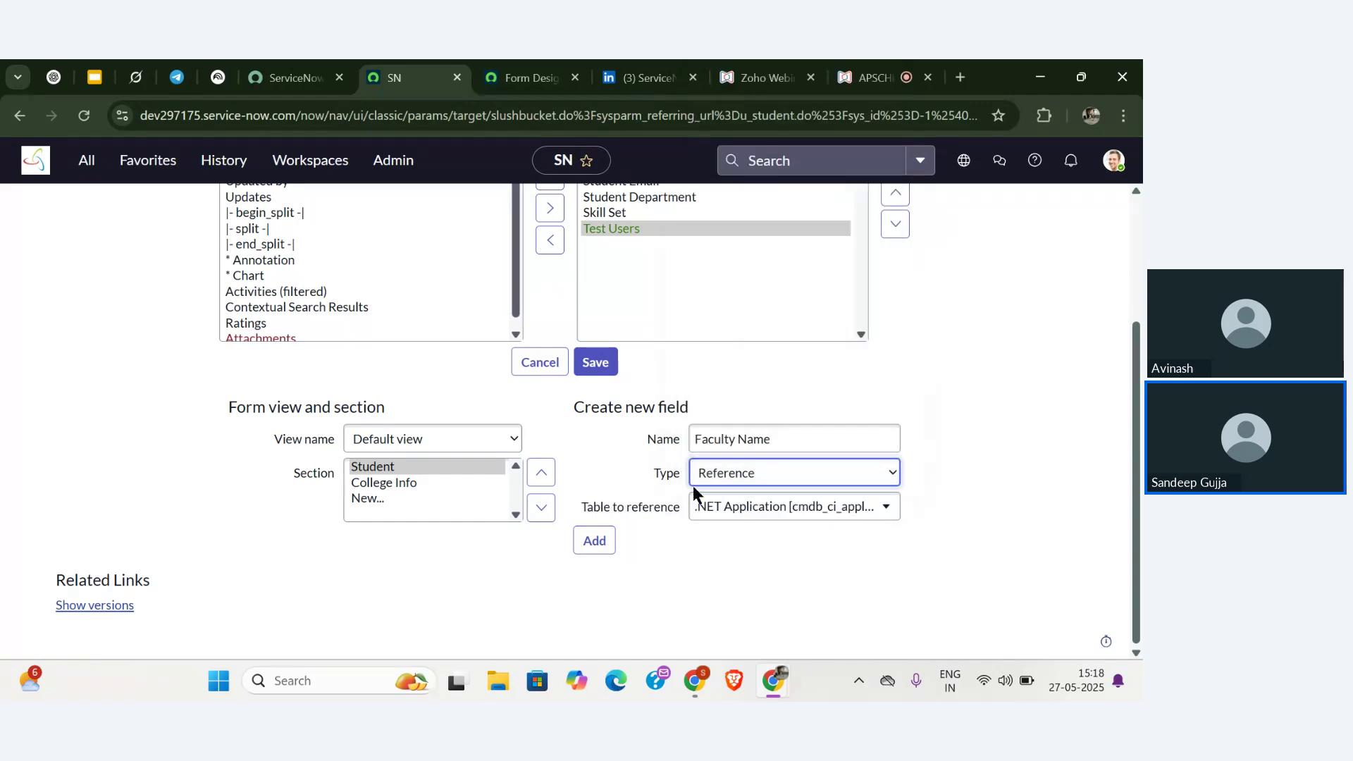
- Switch to the Zoho webinar and read the attendees' latest Q&A entries about which table to reference
left_click(710, 506)
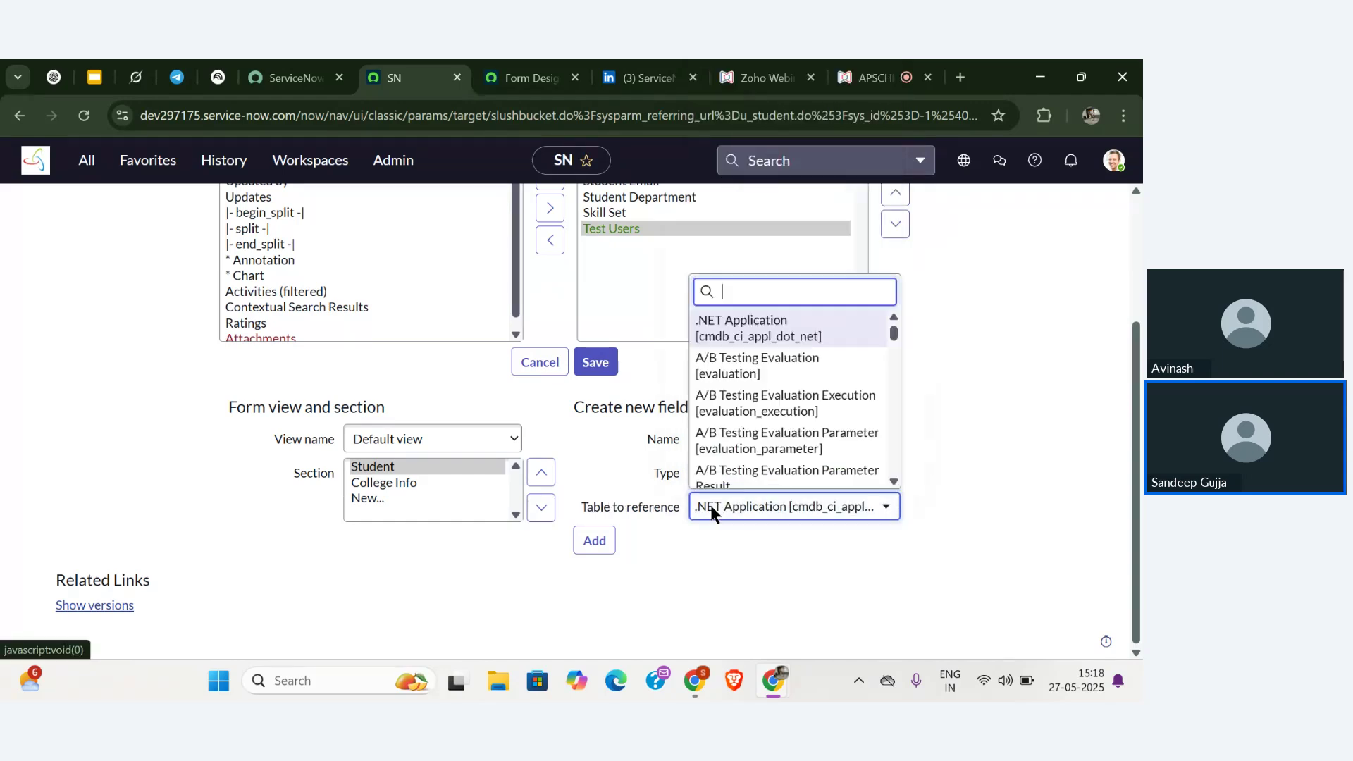
left_click(878, 67)
mouse_move(226, 423)
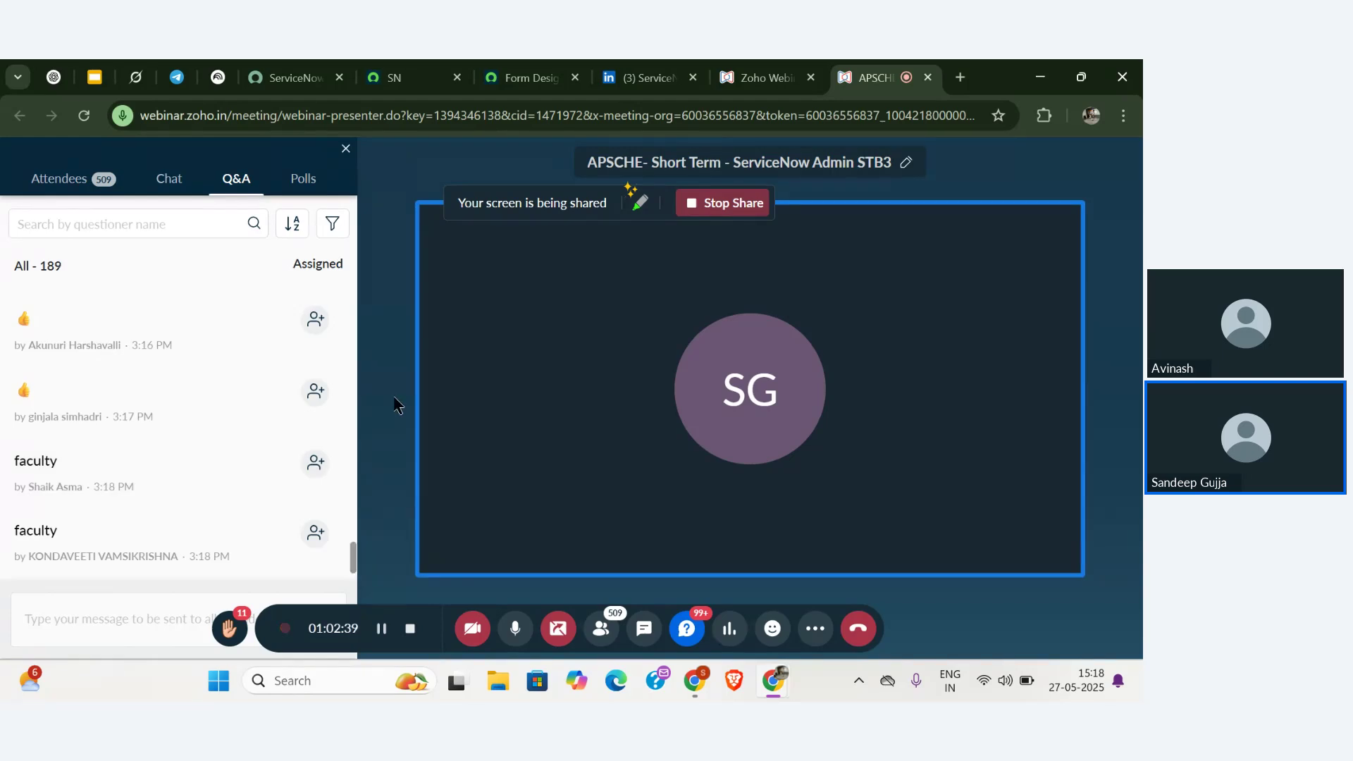
scroll(253, 399, "up", 1)
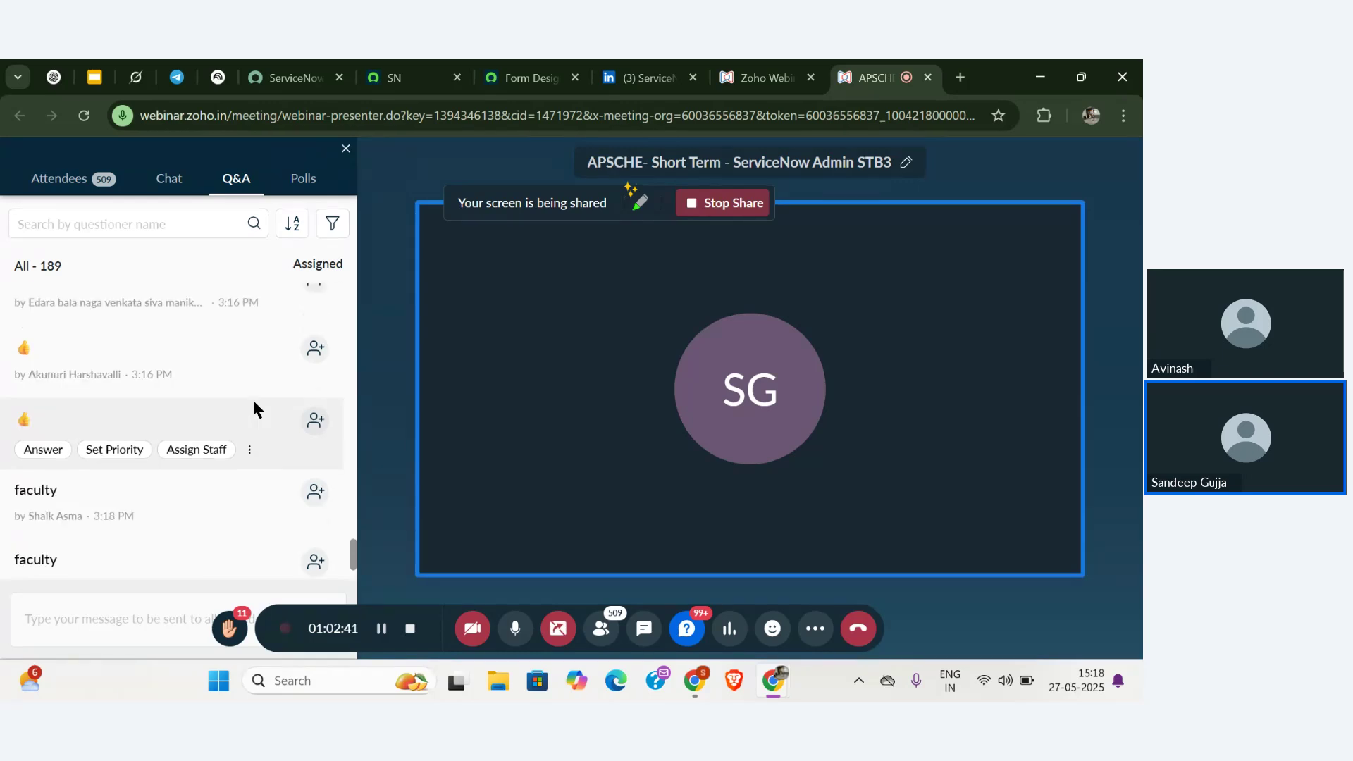
scroll(252, 399, "down", 3)
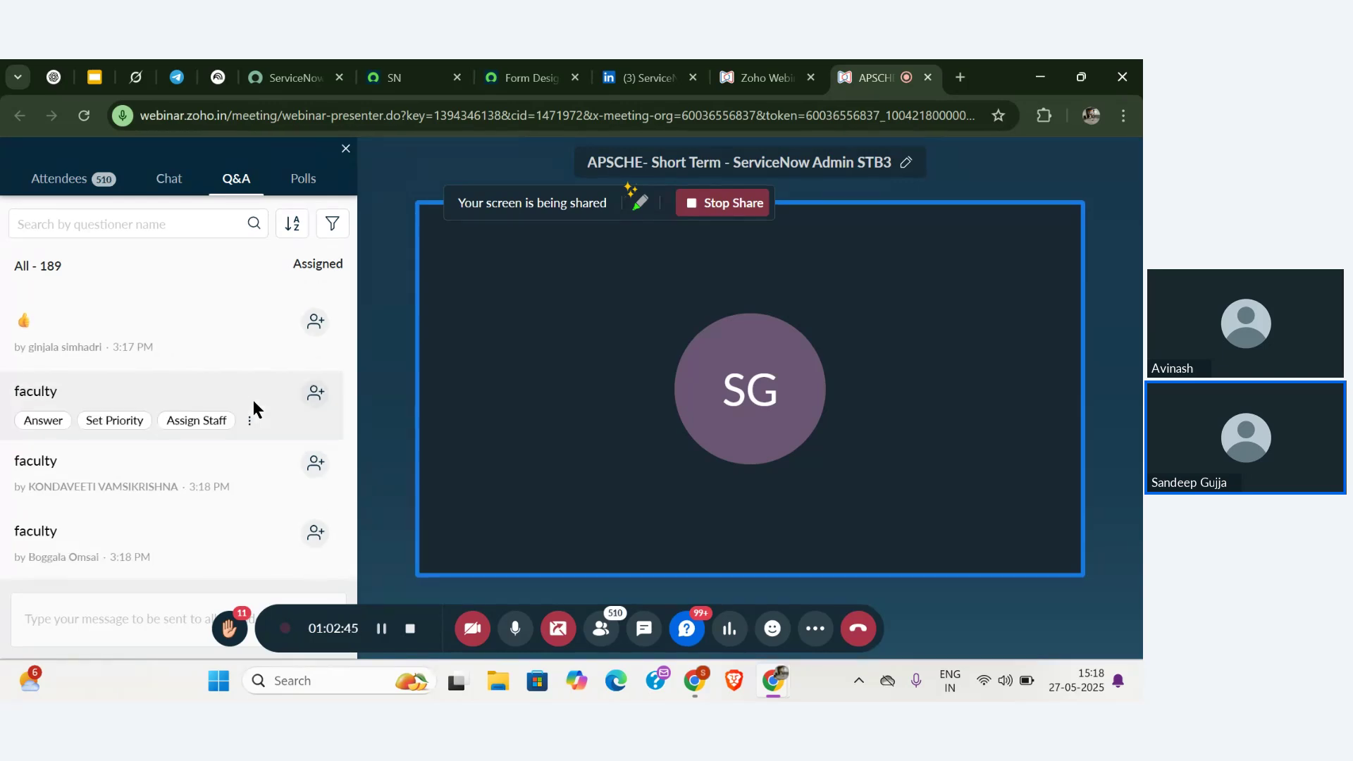
scroll(254, 402, "up", 2)
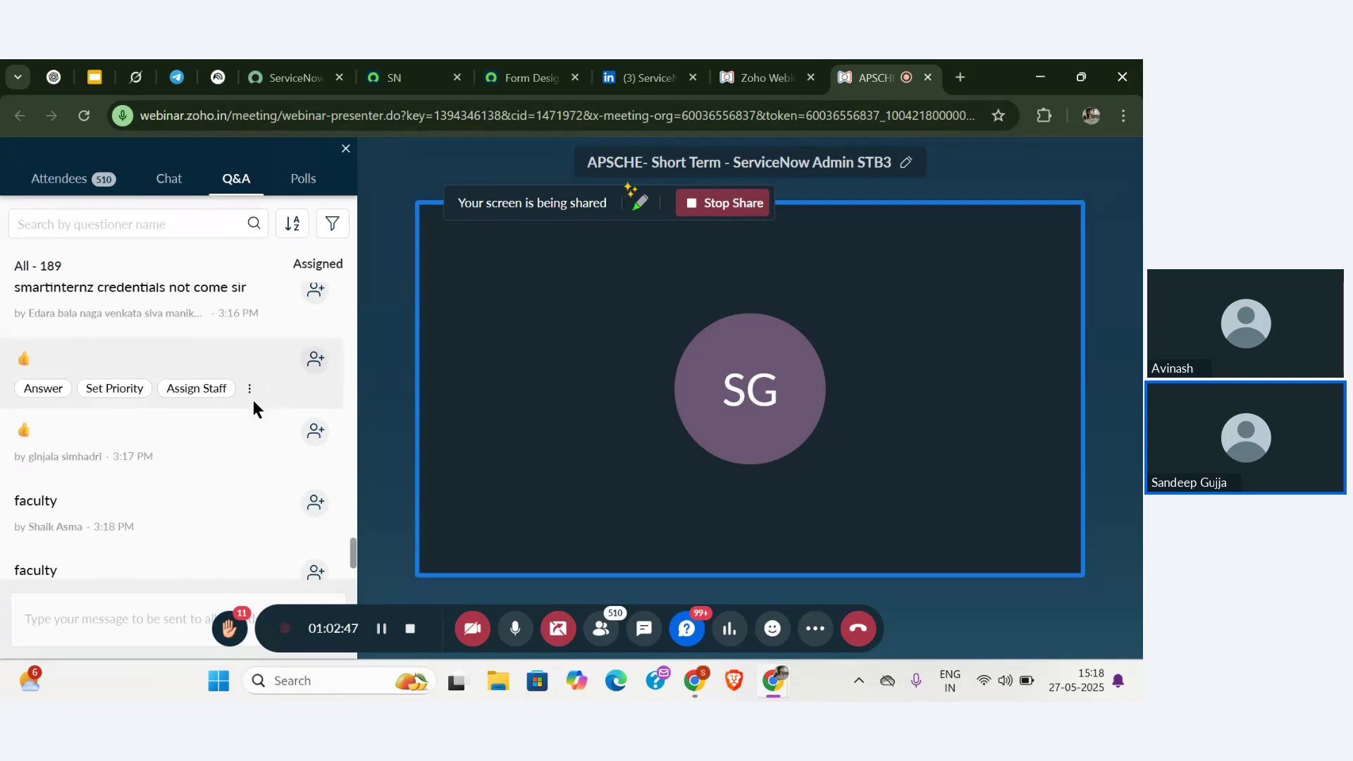
scroll(254, 401, "down", 2)
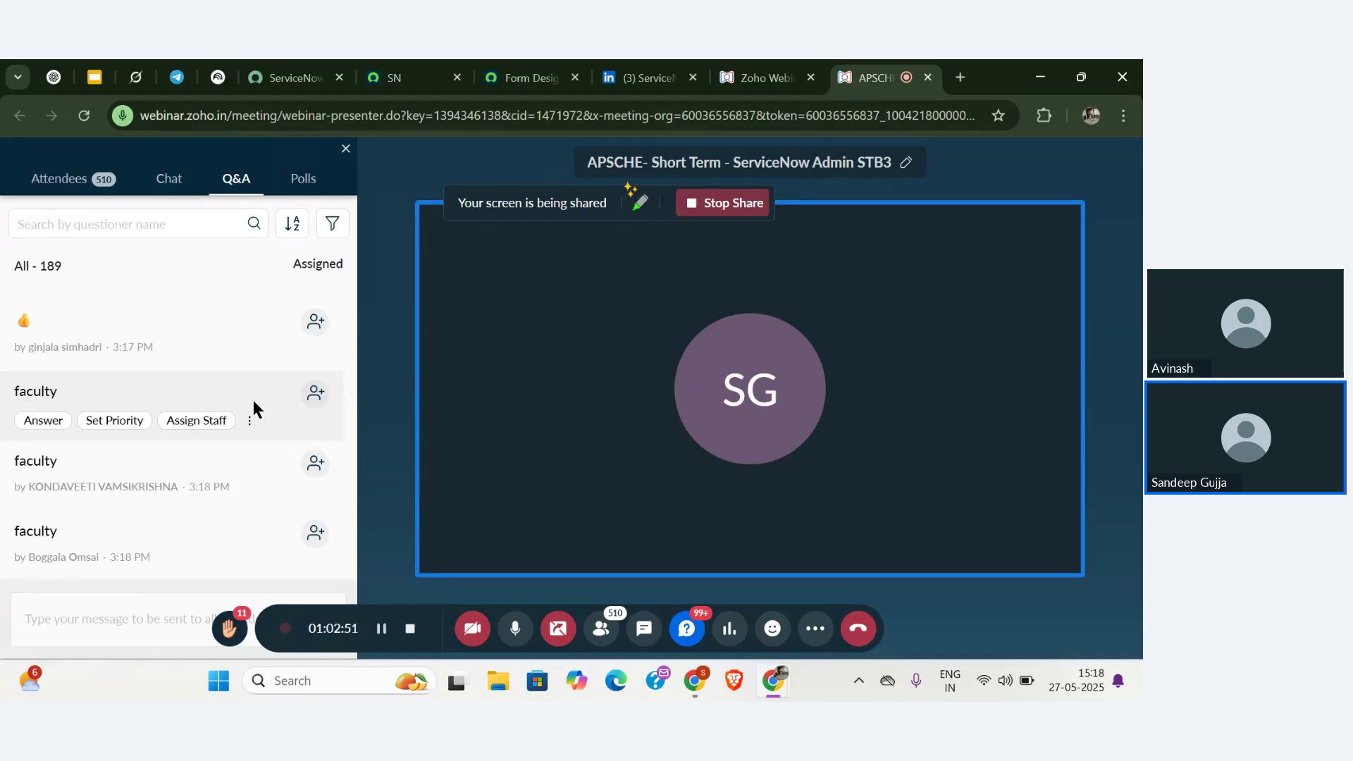
scroll(252, 400, "up", 1)
scroll(252, 399, "down", 1)
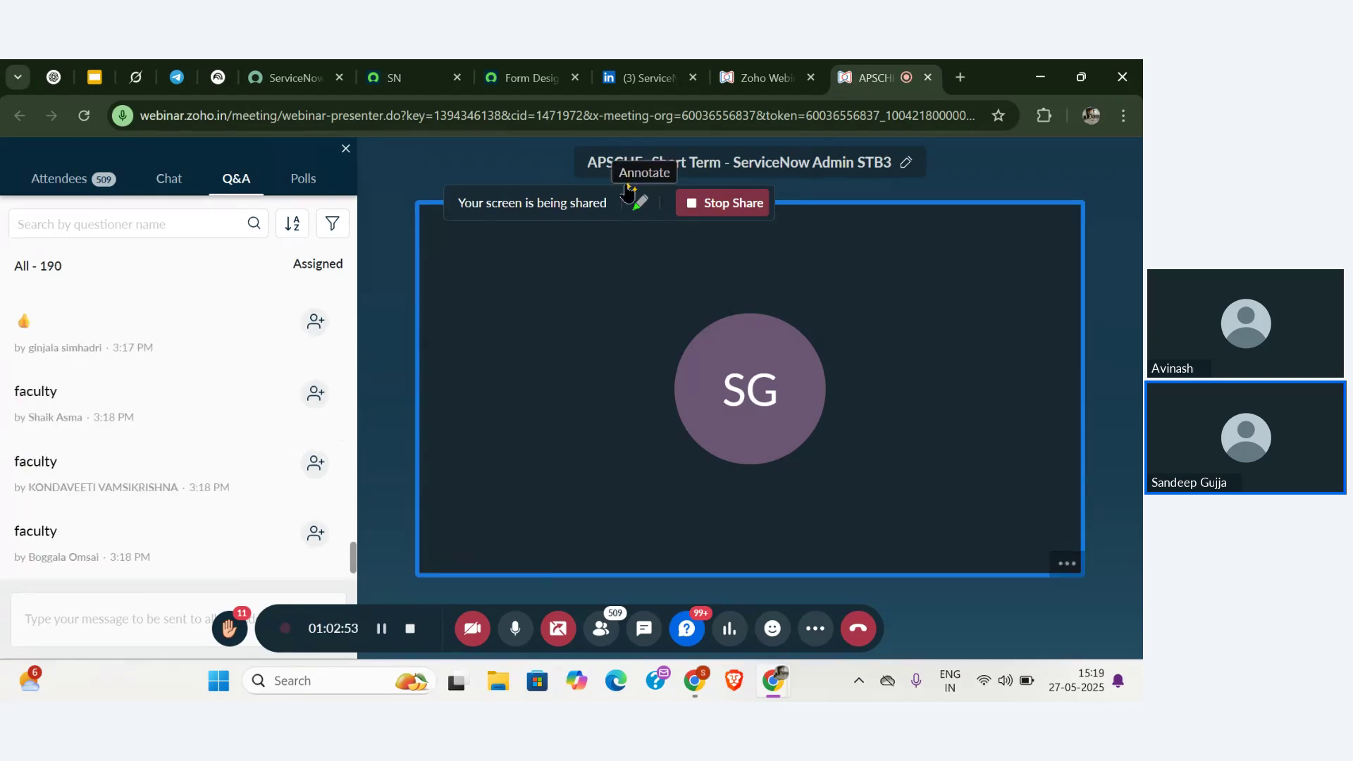
- Return to the Student form's layout configuration and set the Faculty Name field's reference table to Faculty [u_faculty]
left_click(528, 77)
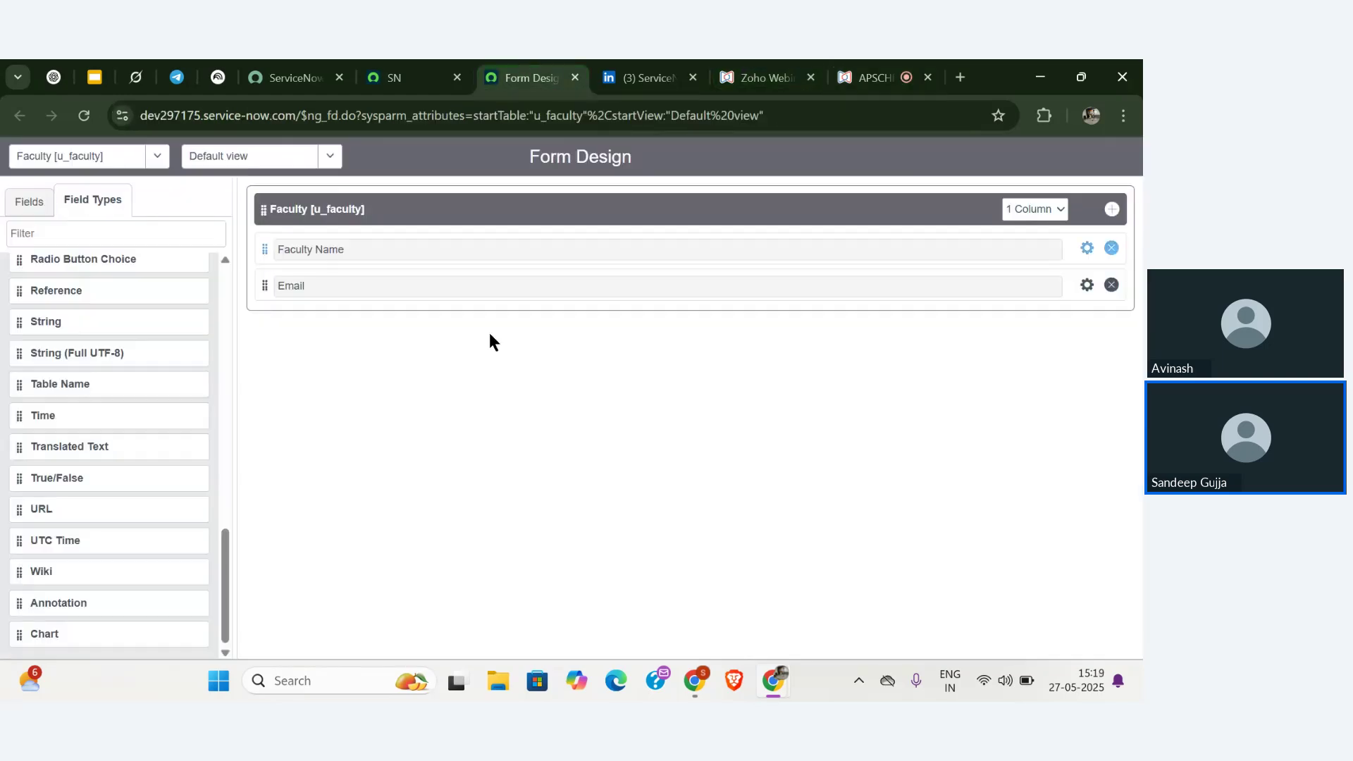
left_click(352, 71)
left_click(361, 70)
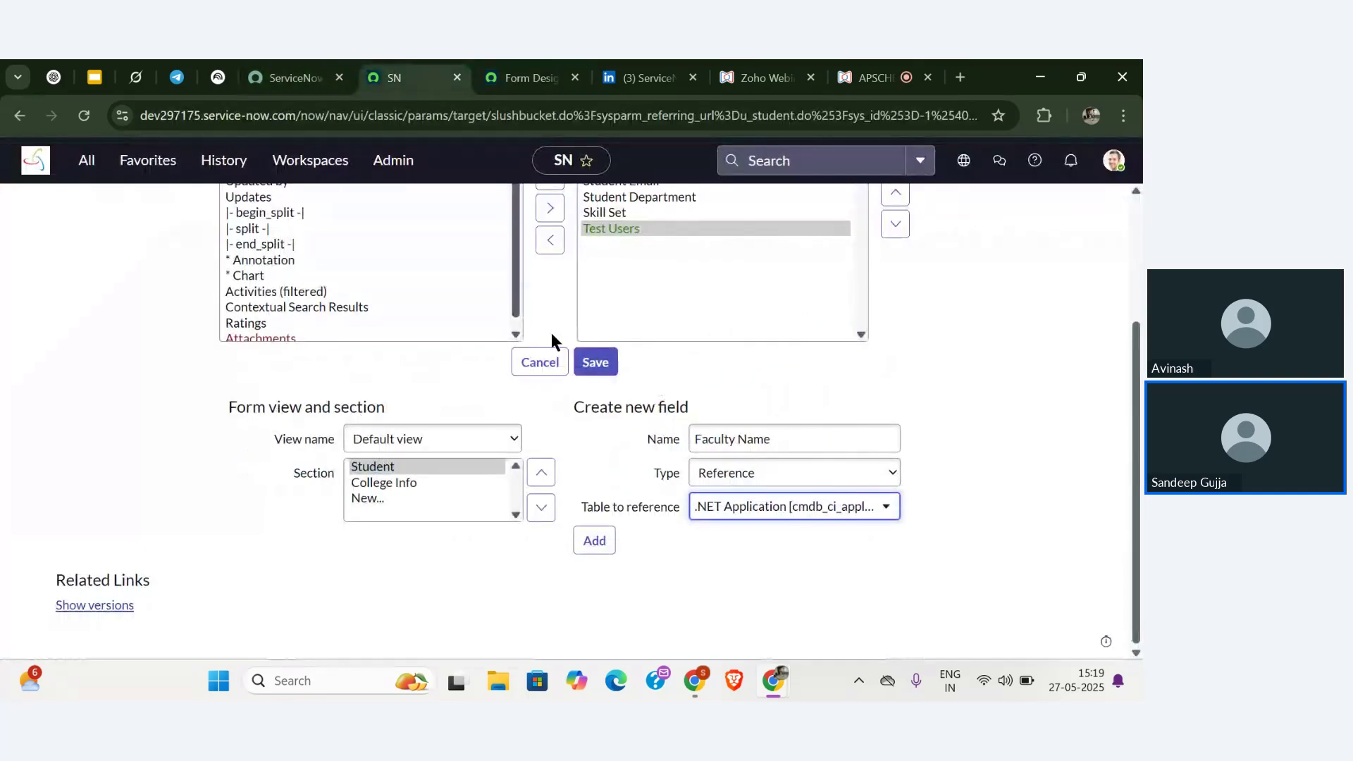
left_click(706, 508)
left_click(767, 509)
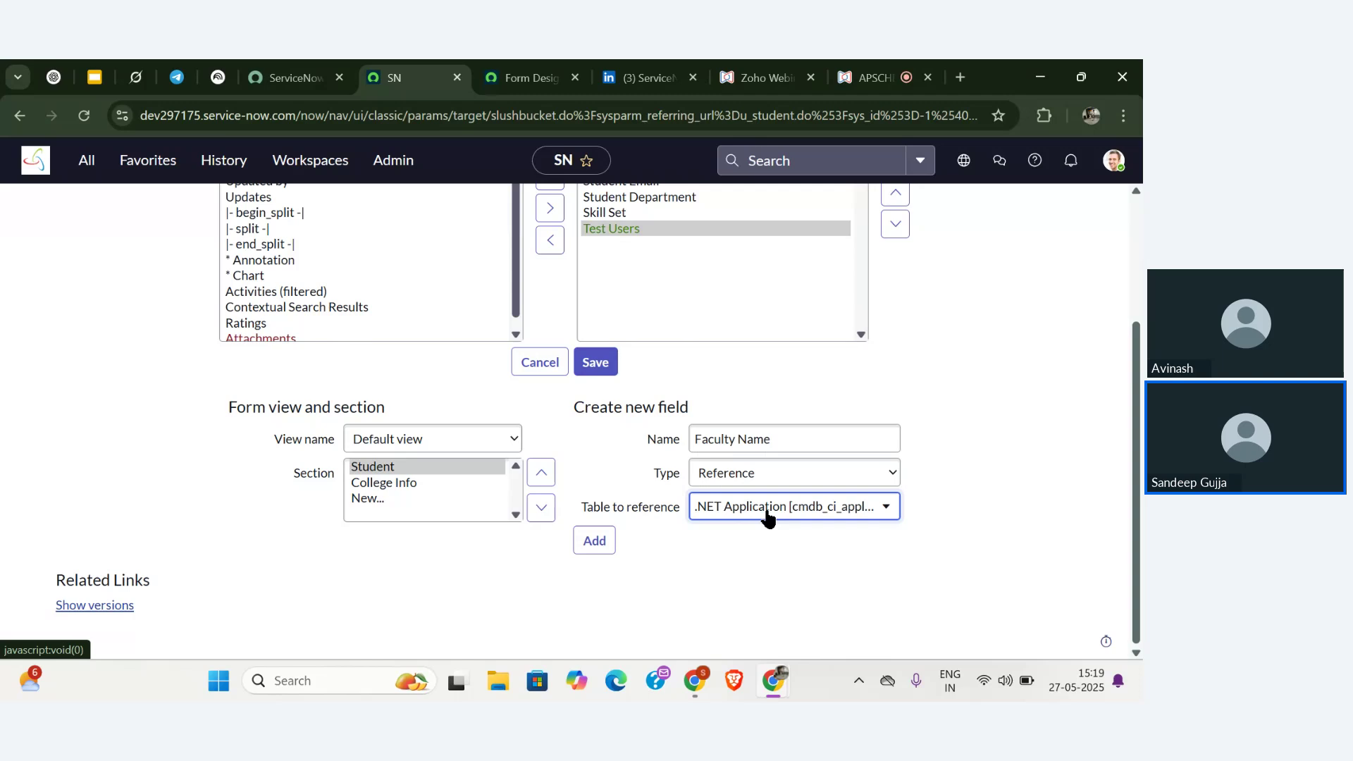
left_click(767, 513)
type("u_")
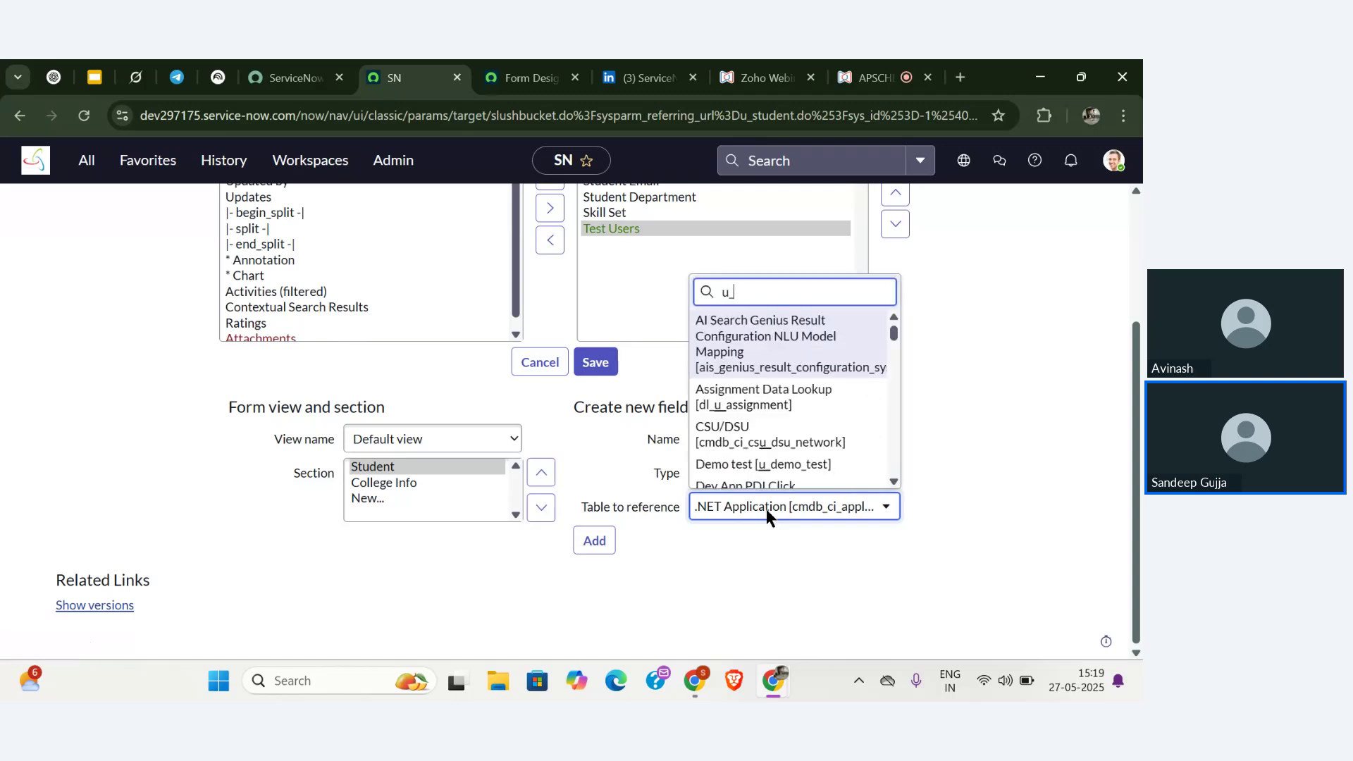
type("fac")
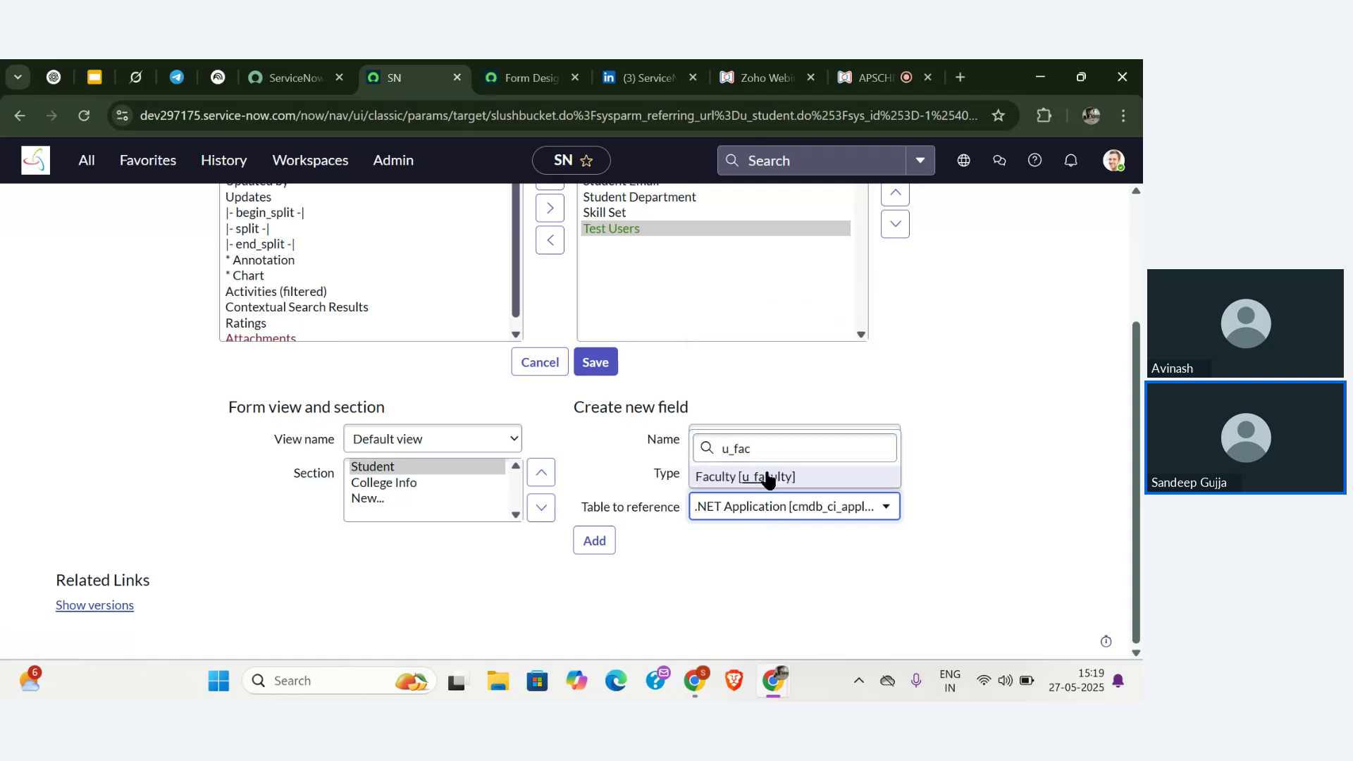
left_click(768, 477)
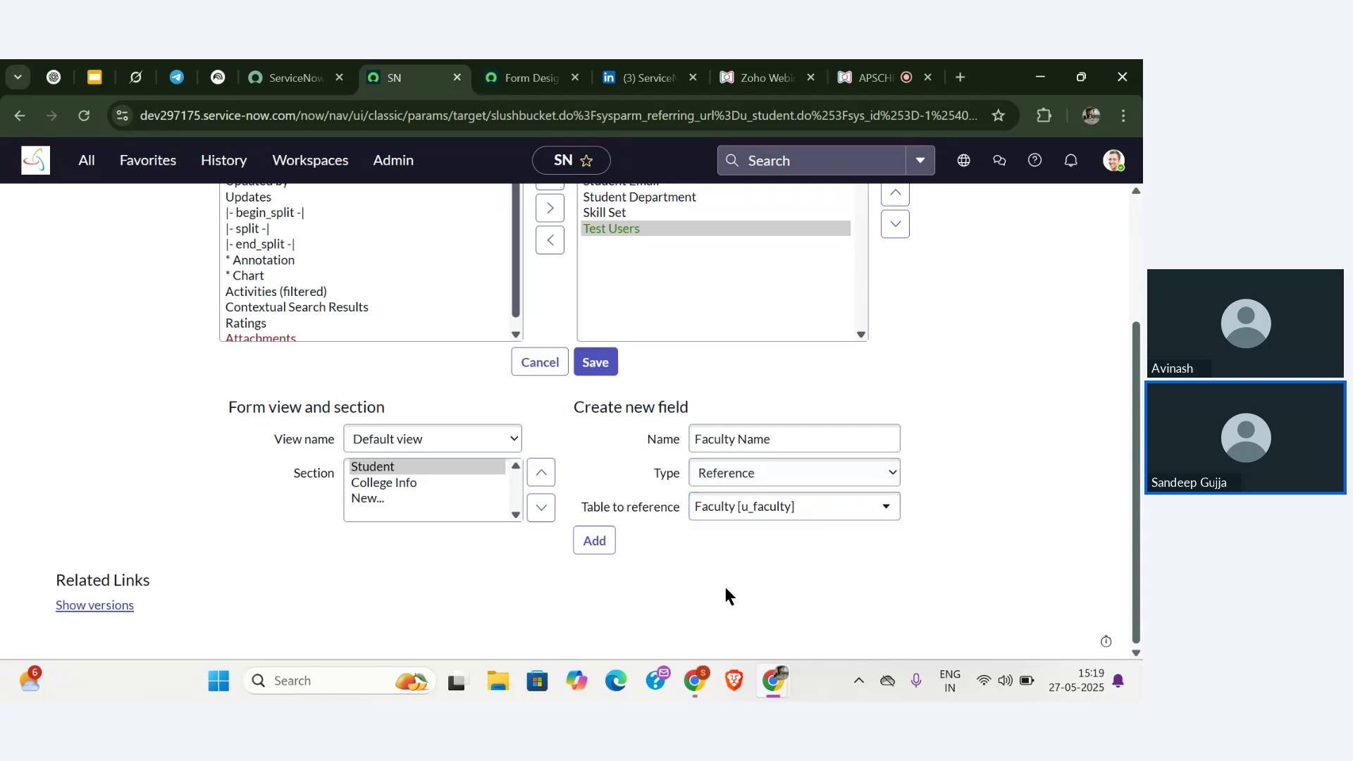
- Add the Faculty Name reference field to the Student form and save the form layout
left_click(599, 544)
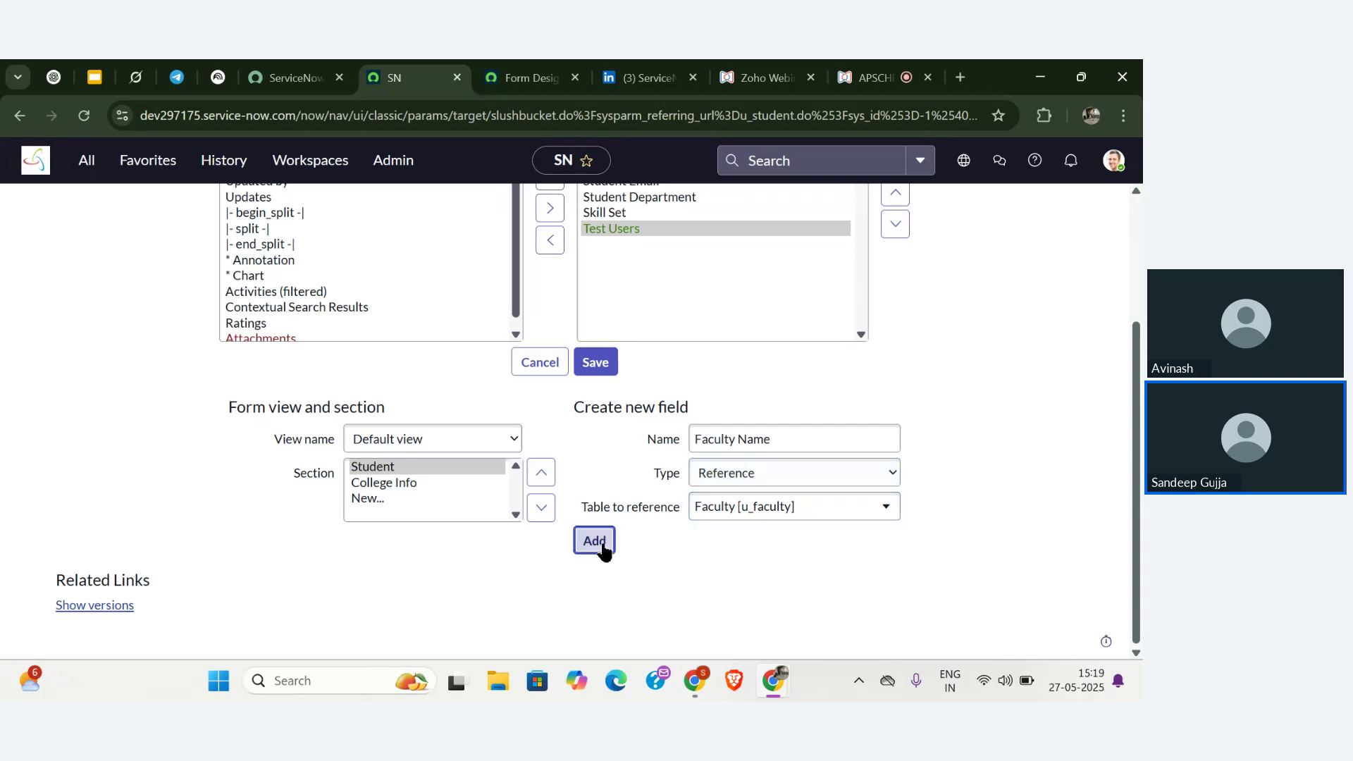
left_click(610, 374)
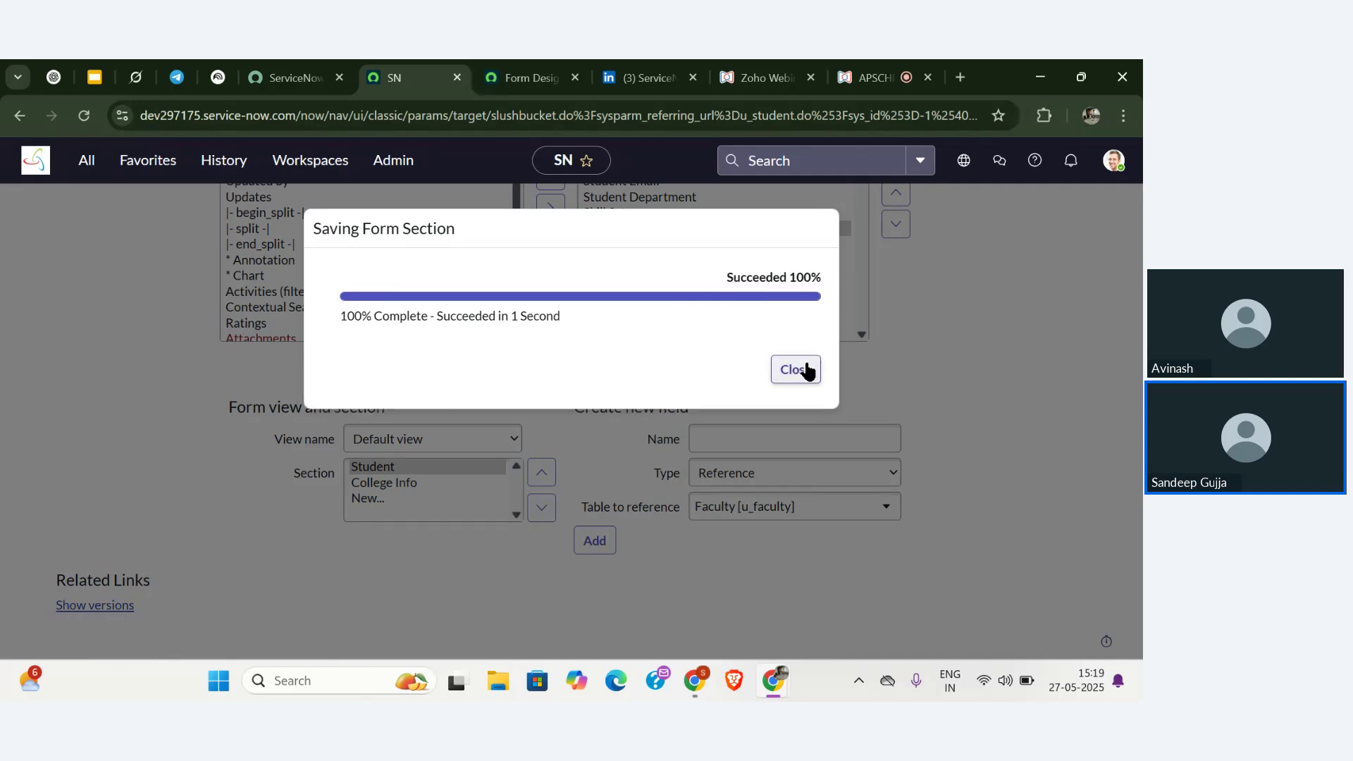
left_click(799, 370)
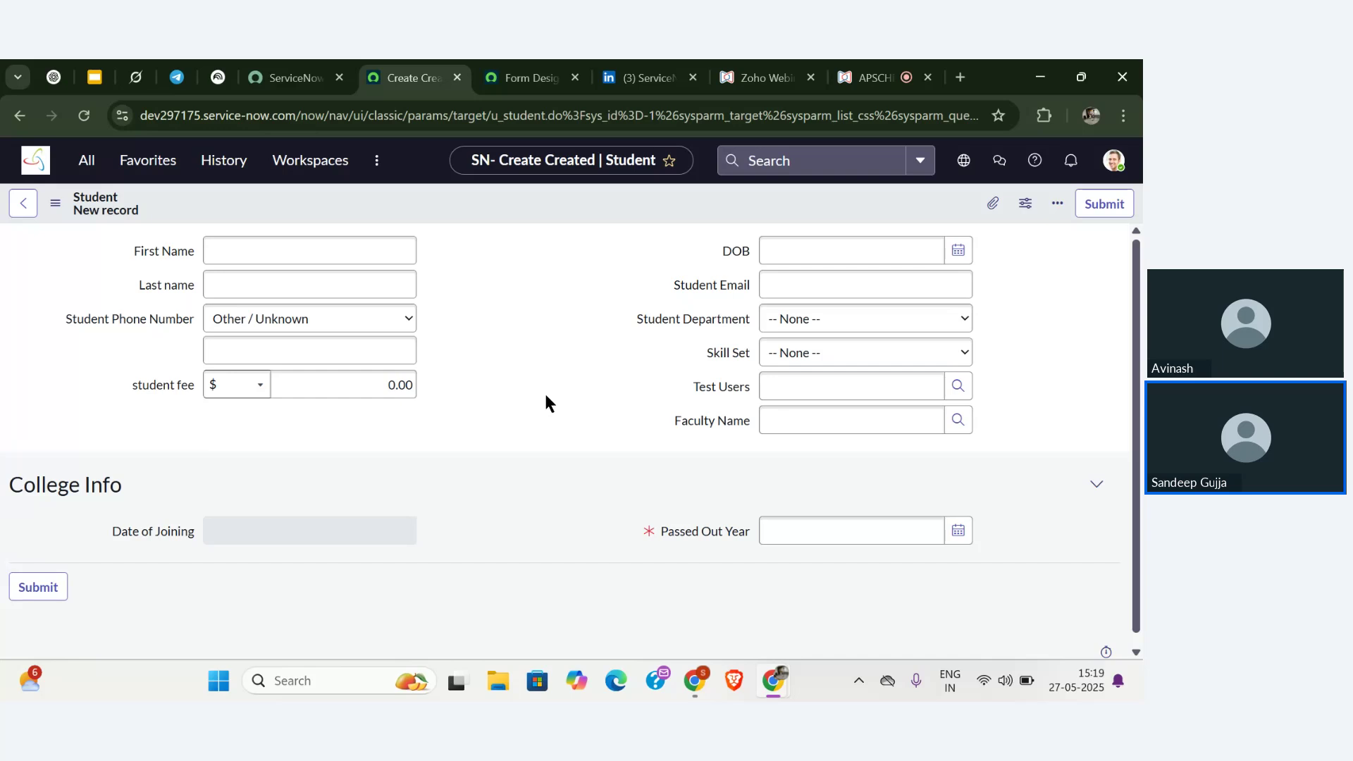
- Try selecting two different faculty records in the Student record's Faculty Name lookup, and leave the record without saving
left_click(956, 421)
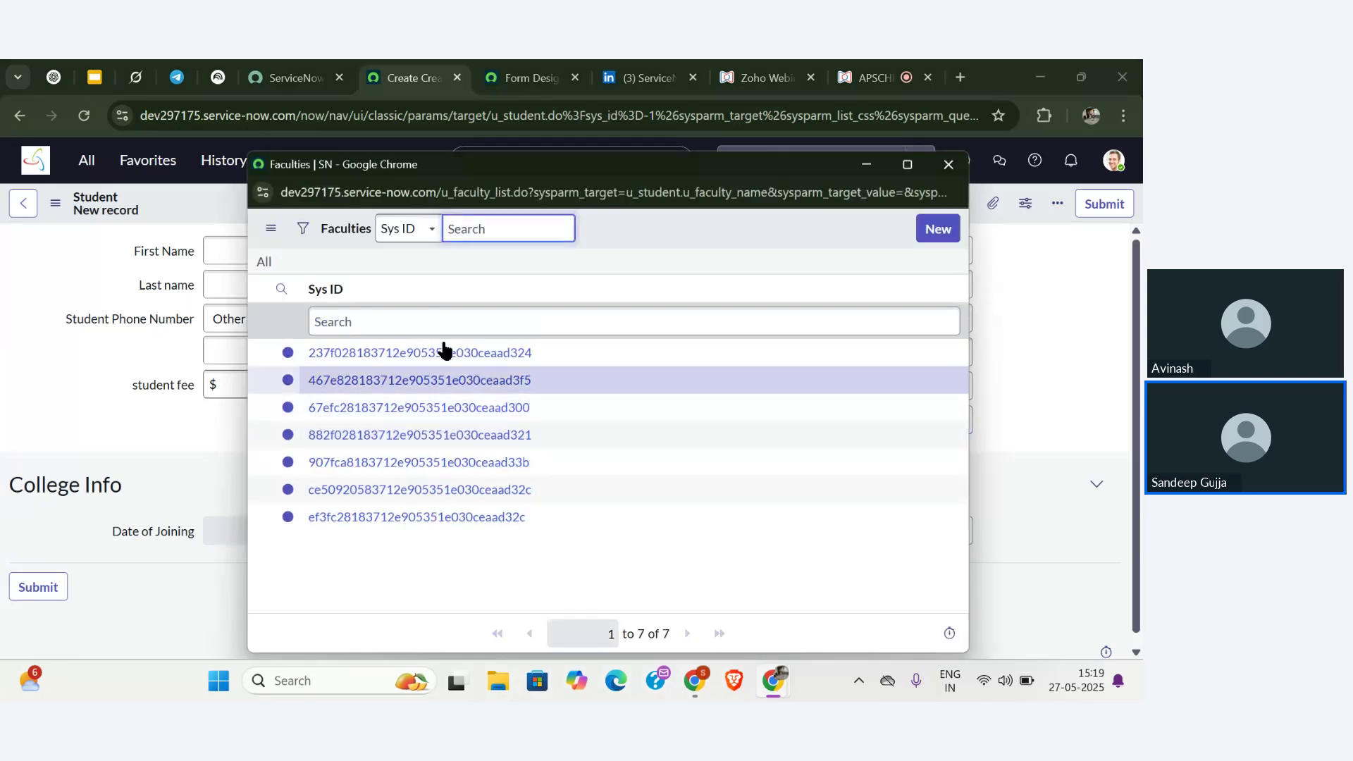
left_click(450, 352)
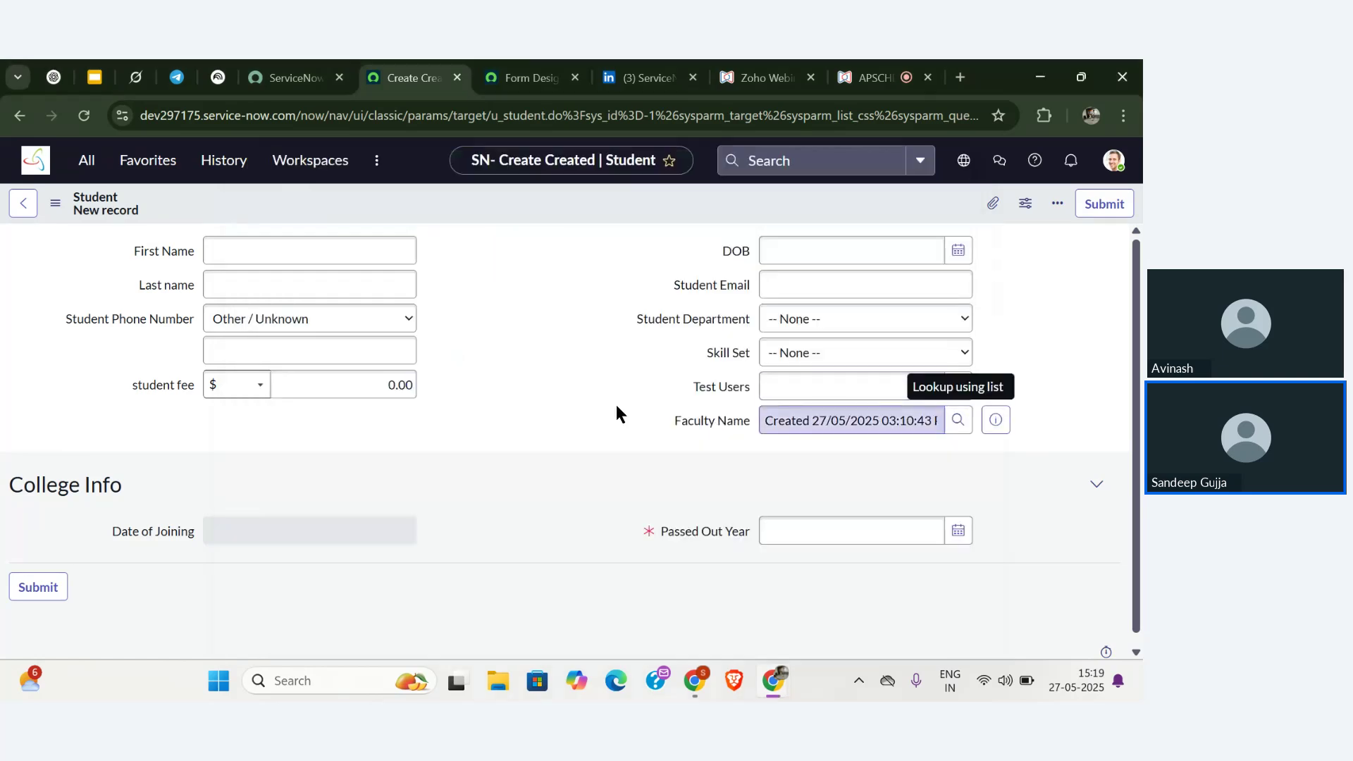
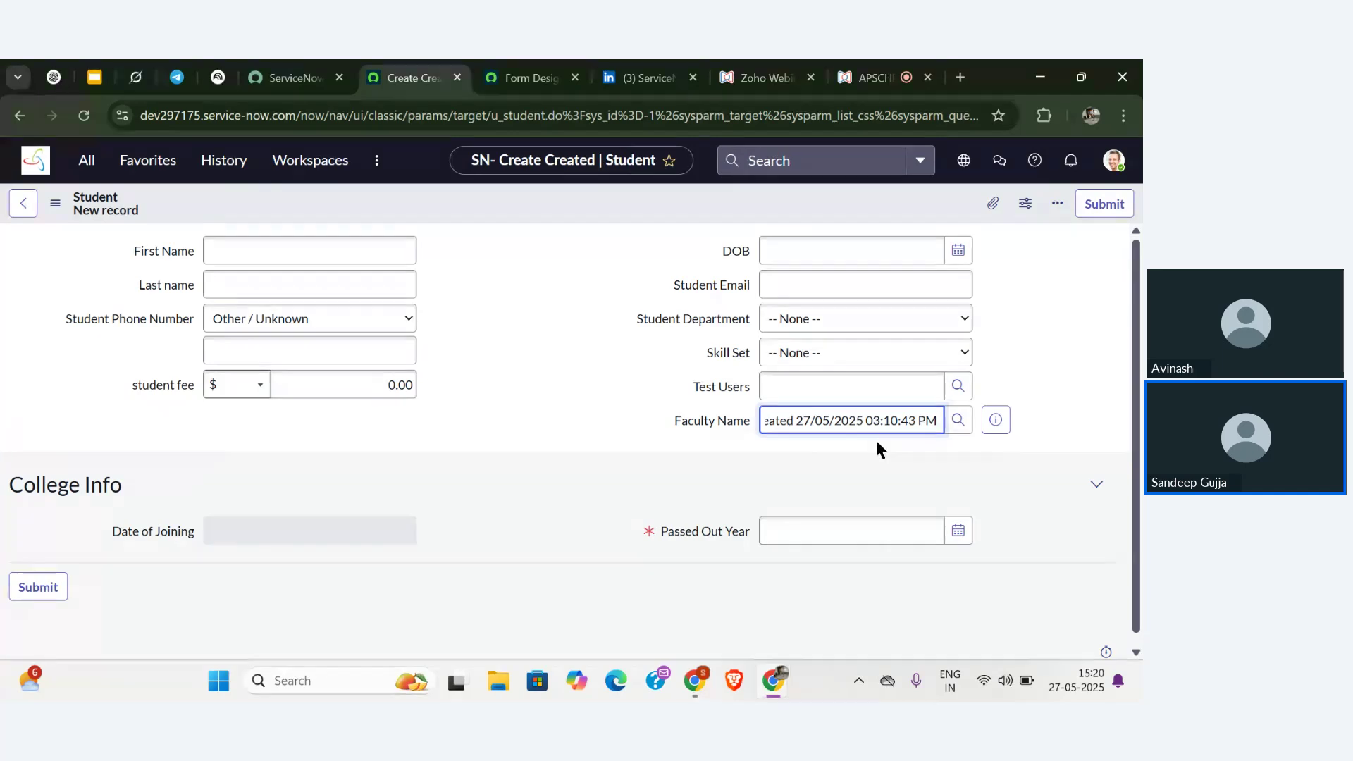
left_click(958, 421)
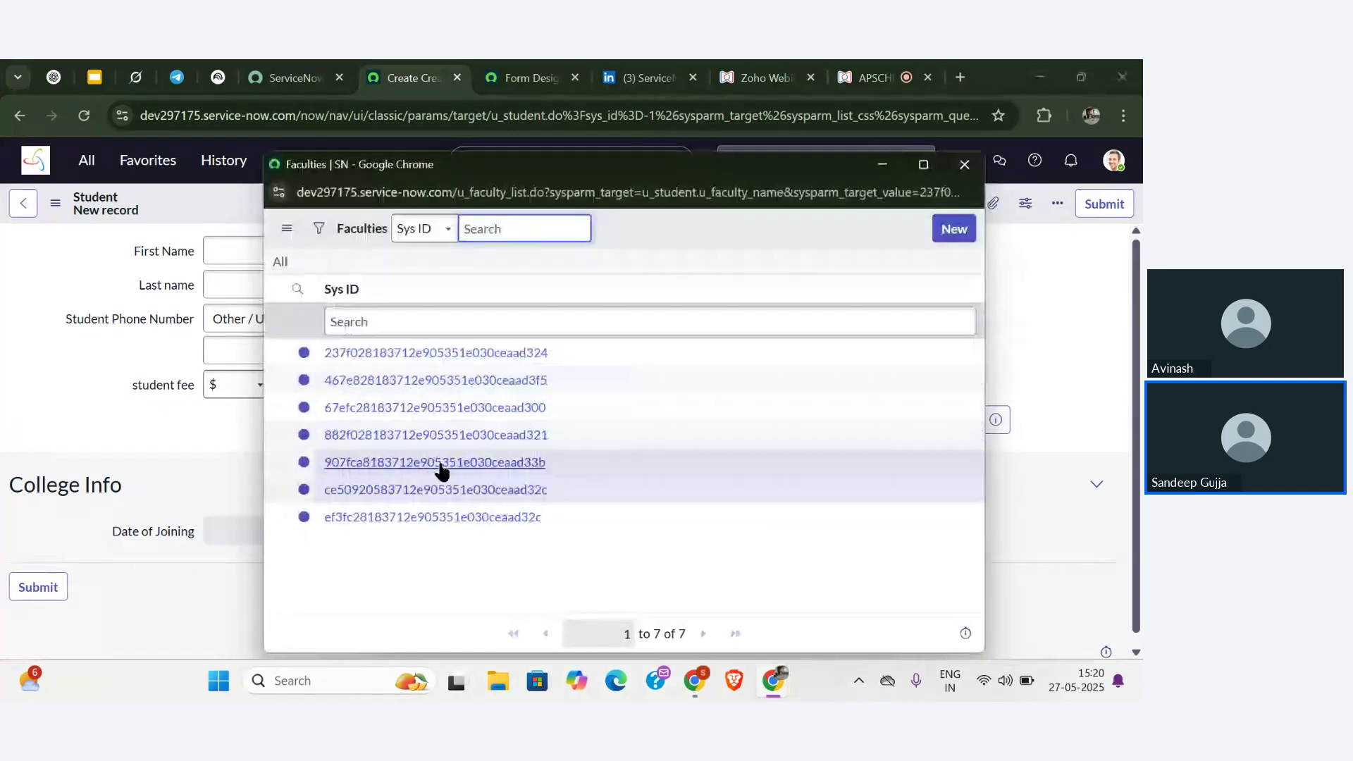
left_click(441, 454)
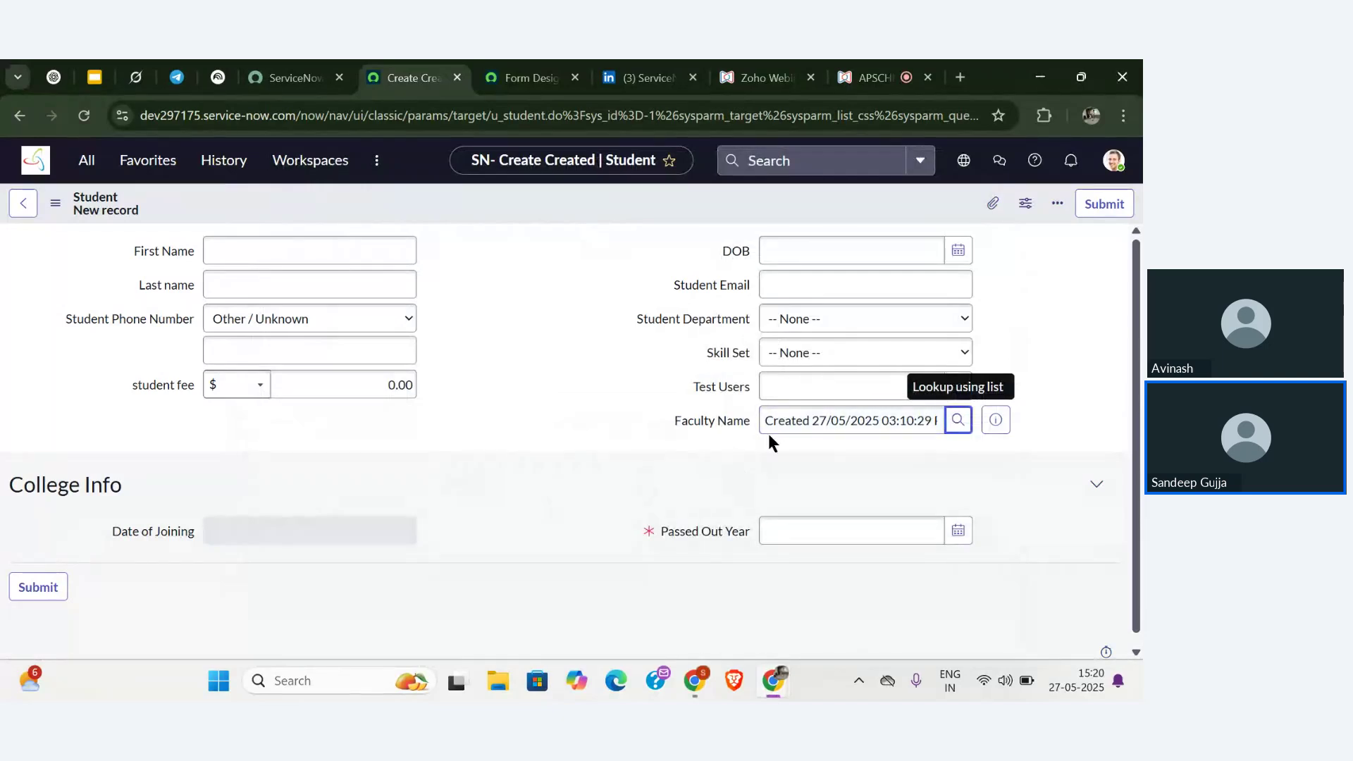
left_click(616, 414)
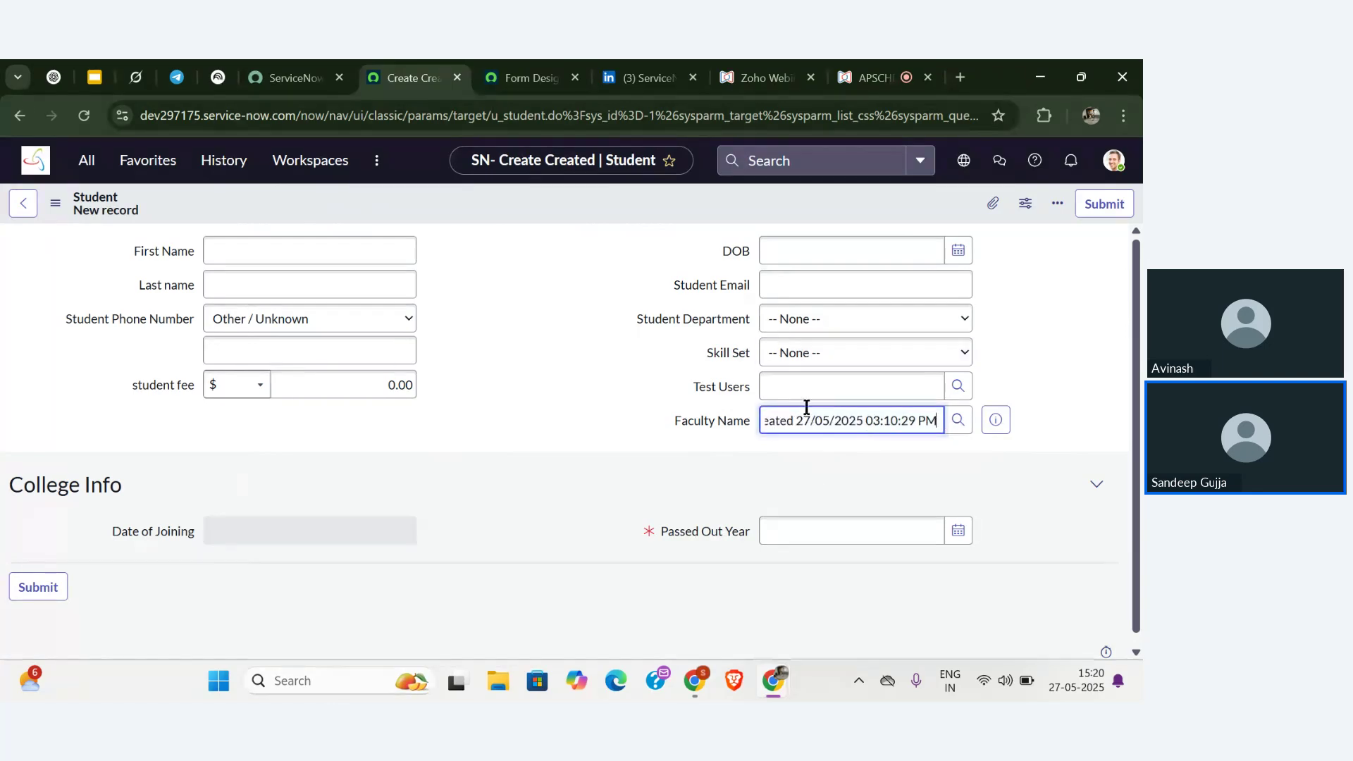
left_click(23, 203)
left_click(695, 486)
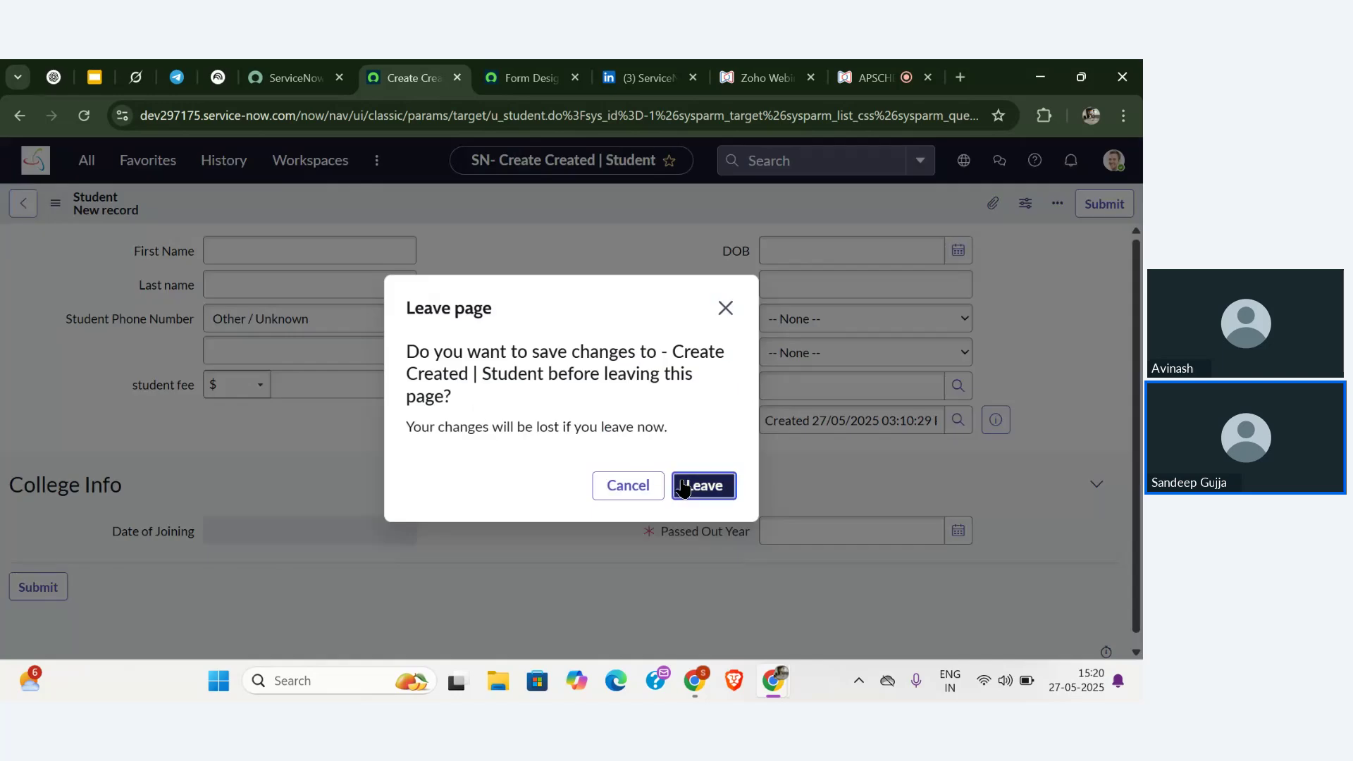
- Reopen the recently visited Faculty table definition and go to its list of columns
left_click(226, 161)
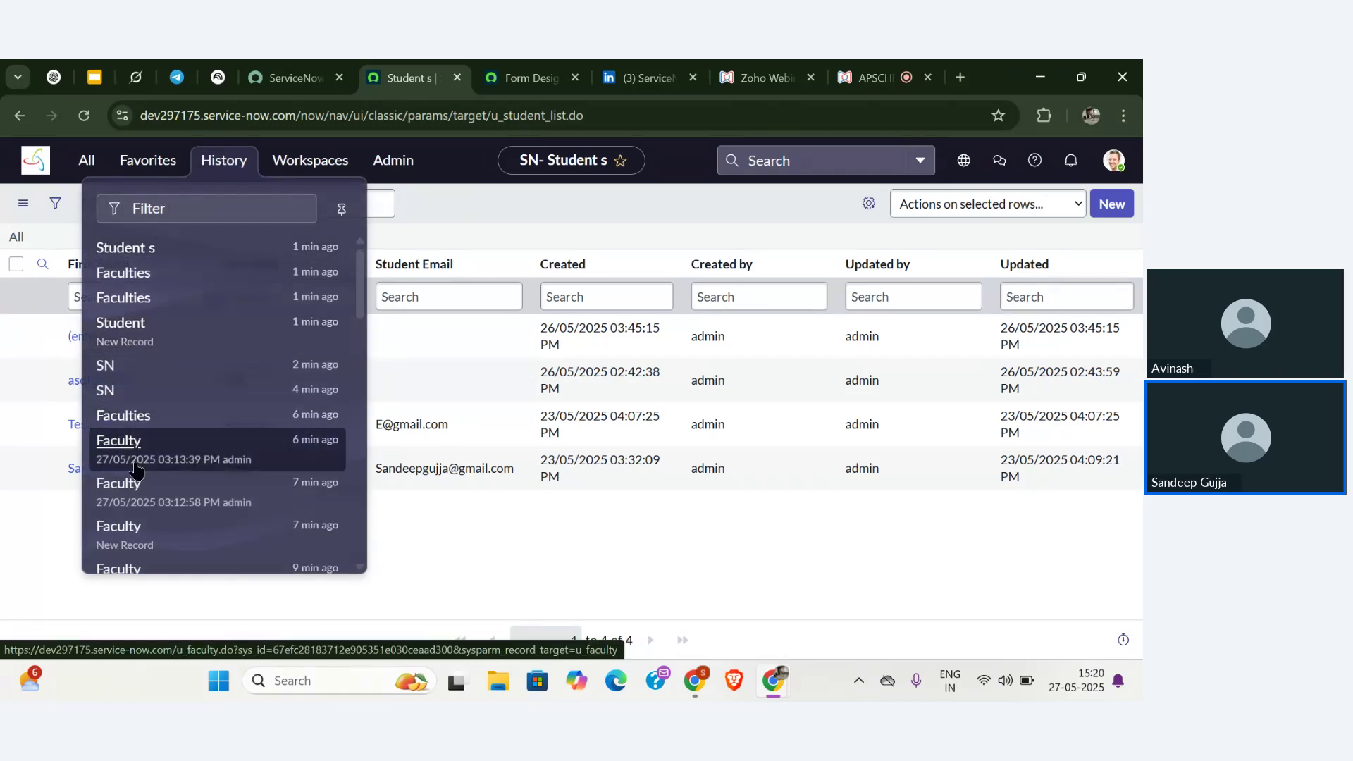
scroll(134, 459, "down", 2)
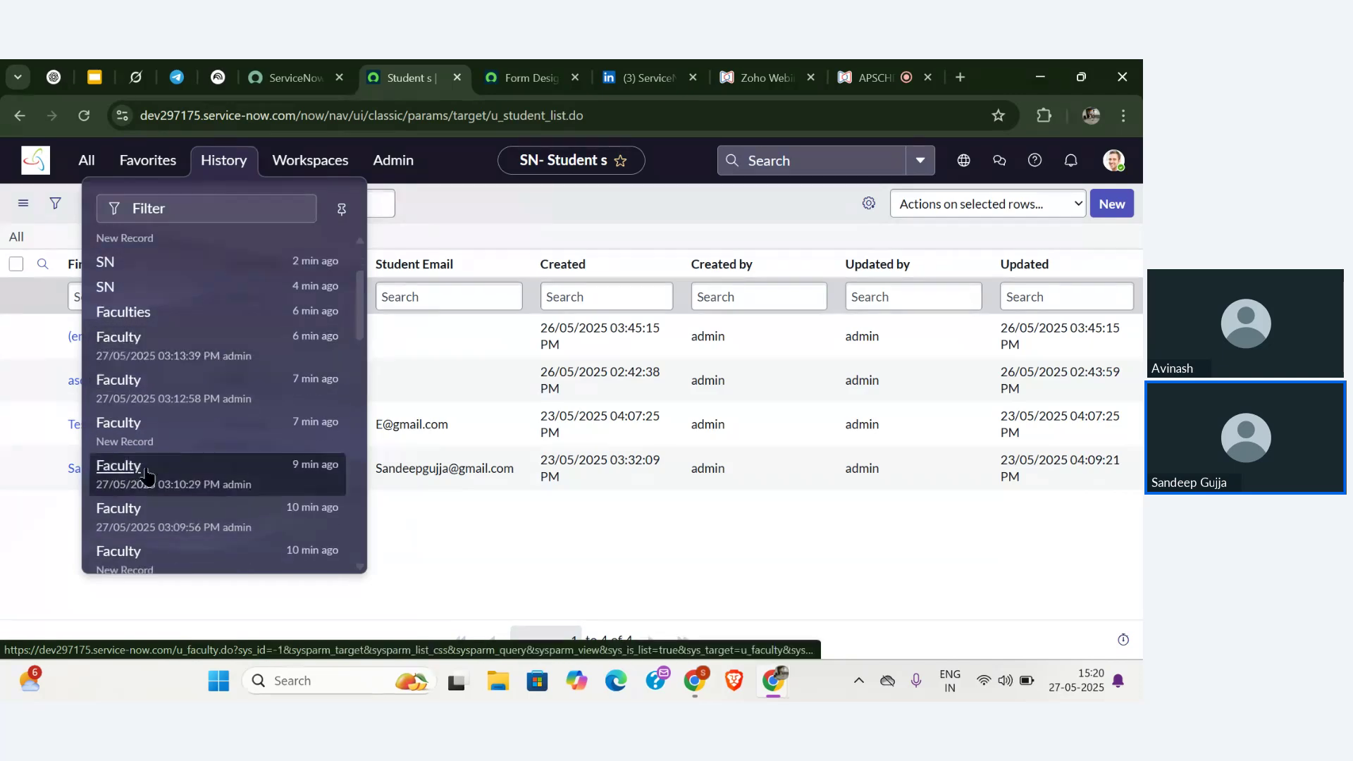
scroll(145, 476, "down", 3)
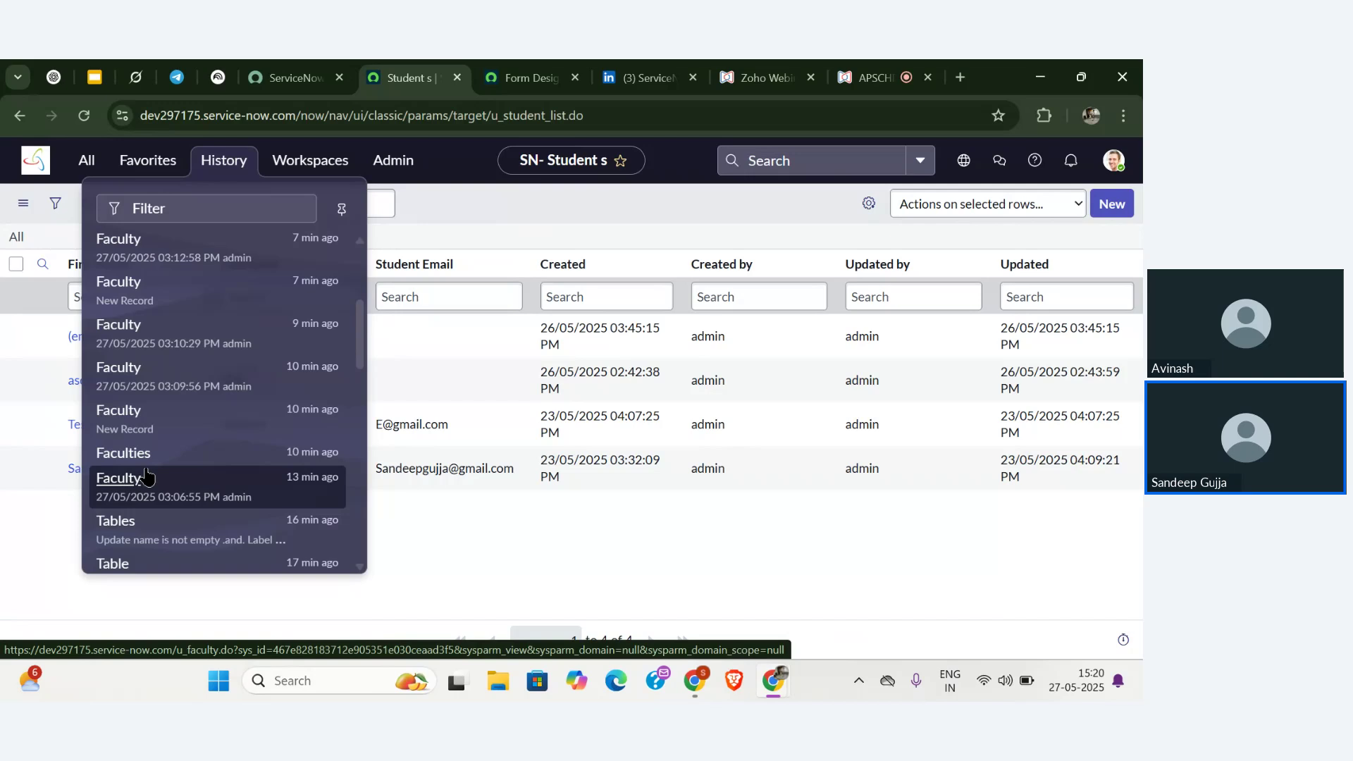
scroll(134, 480, "down", 2)
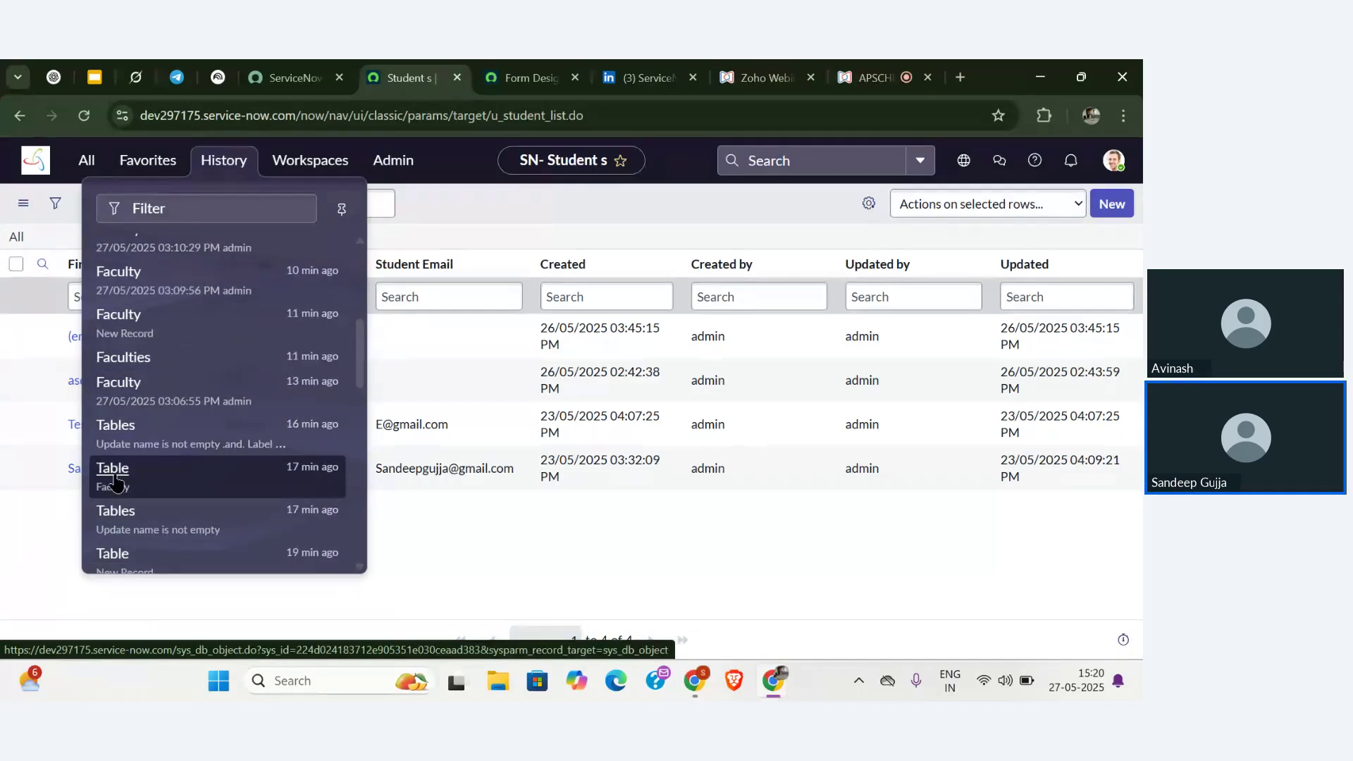
left_click(117, 482)
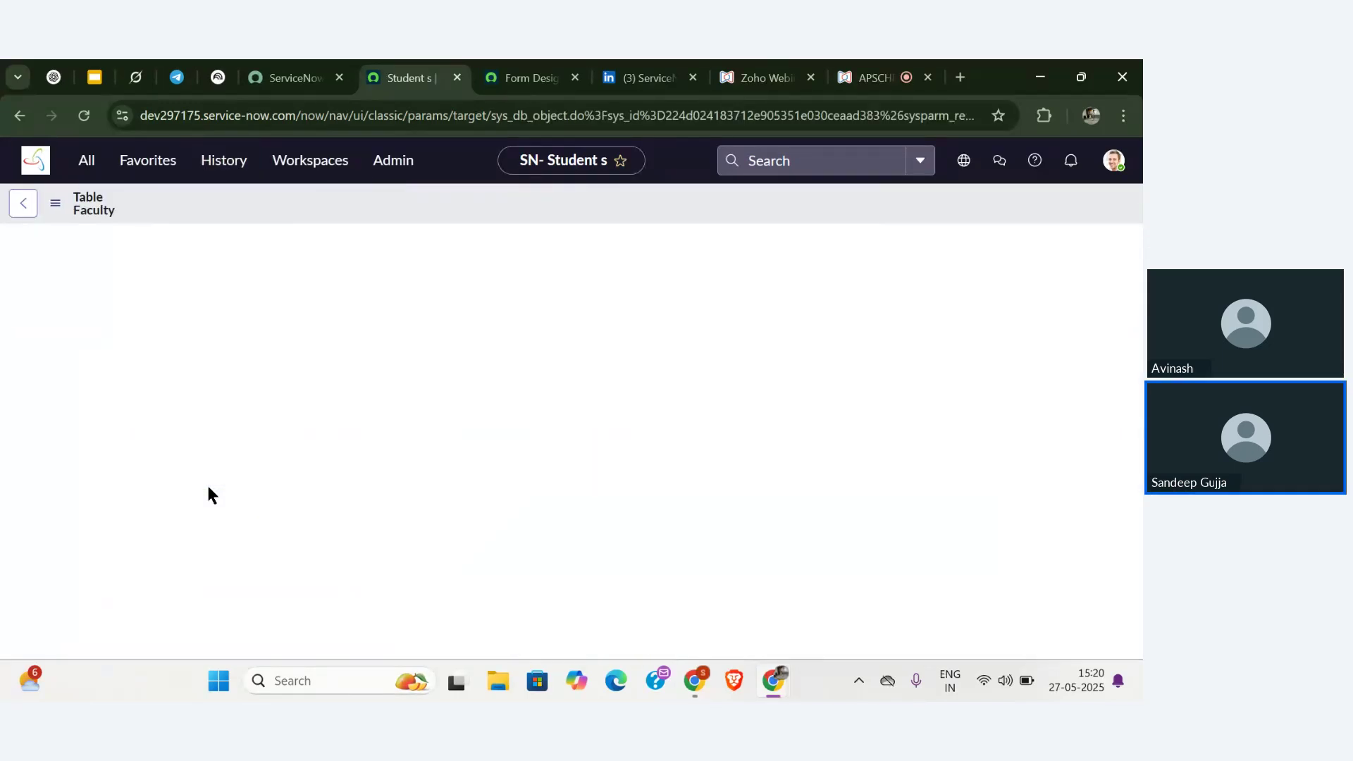
scroll(338, 444, "down", 1)
scroll(338, 438, "down", 4)
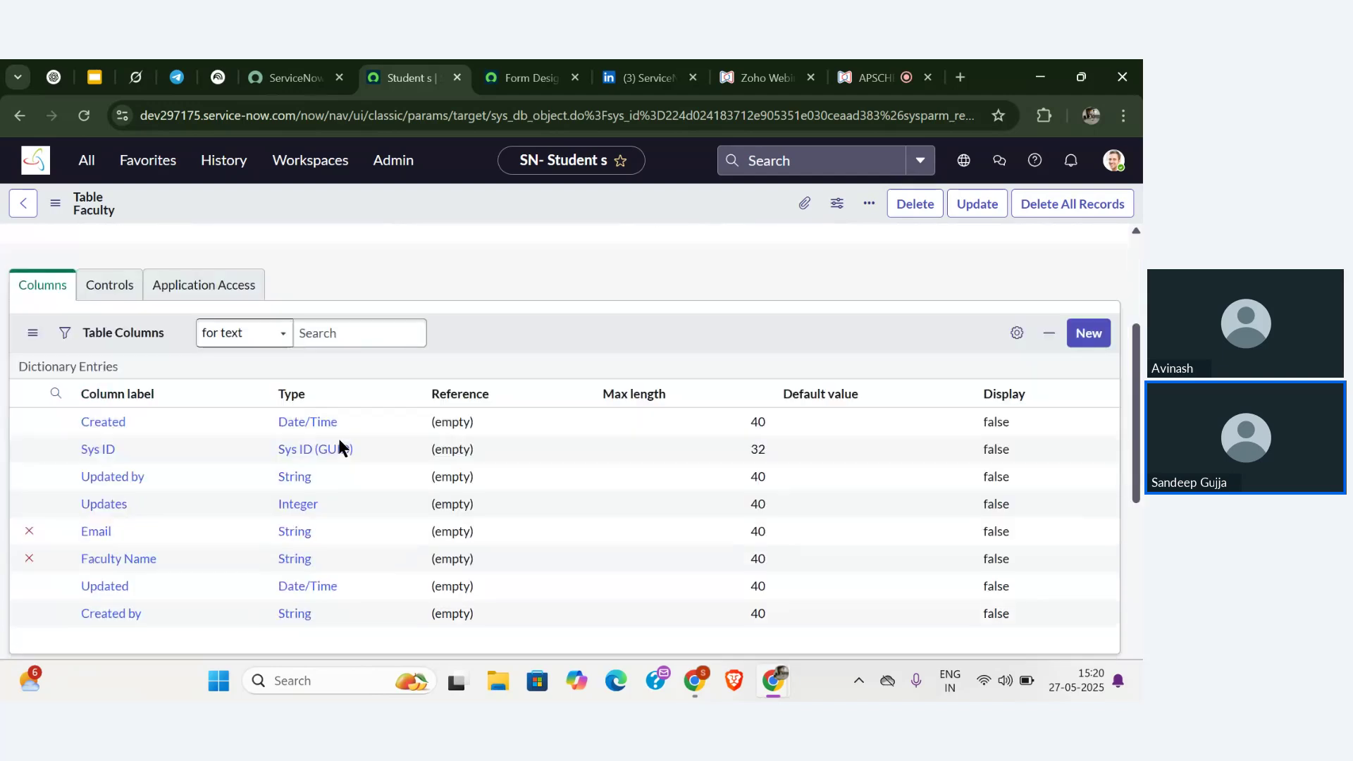
scroll(310, 500, "up", 1)
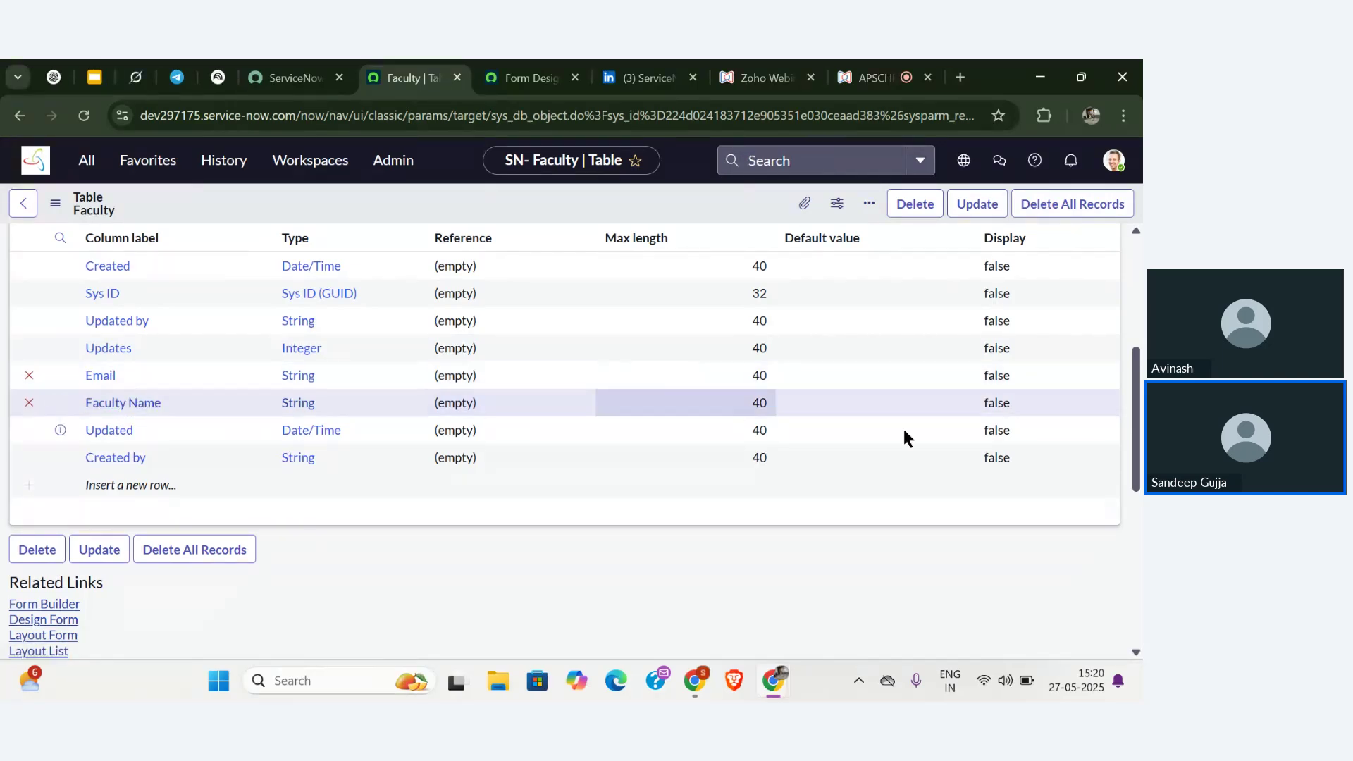
- Set Display to true for the Faculty Name column and update the Faculty table
double_click(1026, 404)
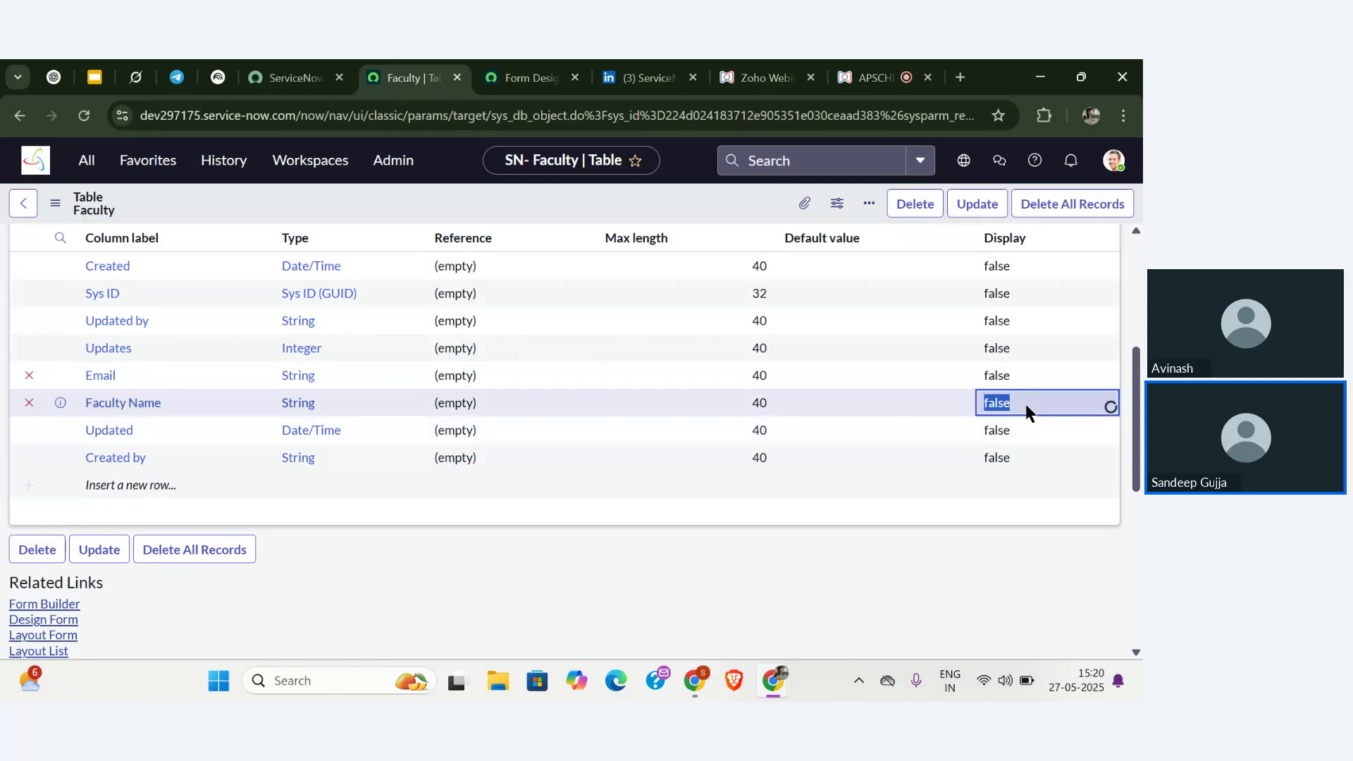
left_click(1027, 410)
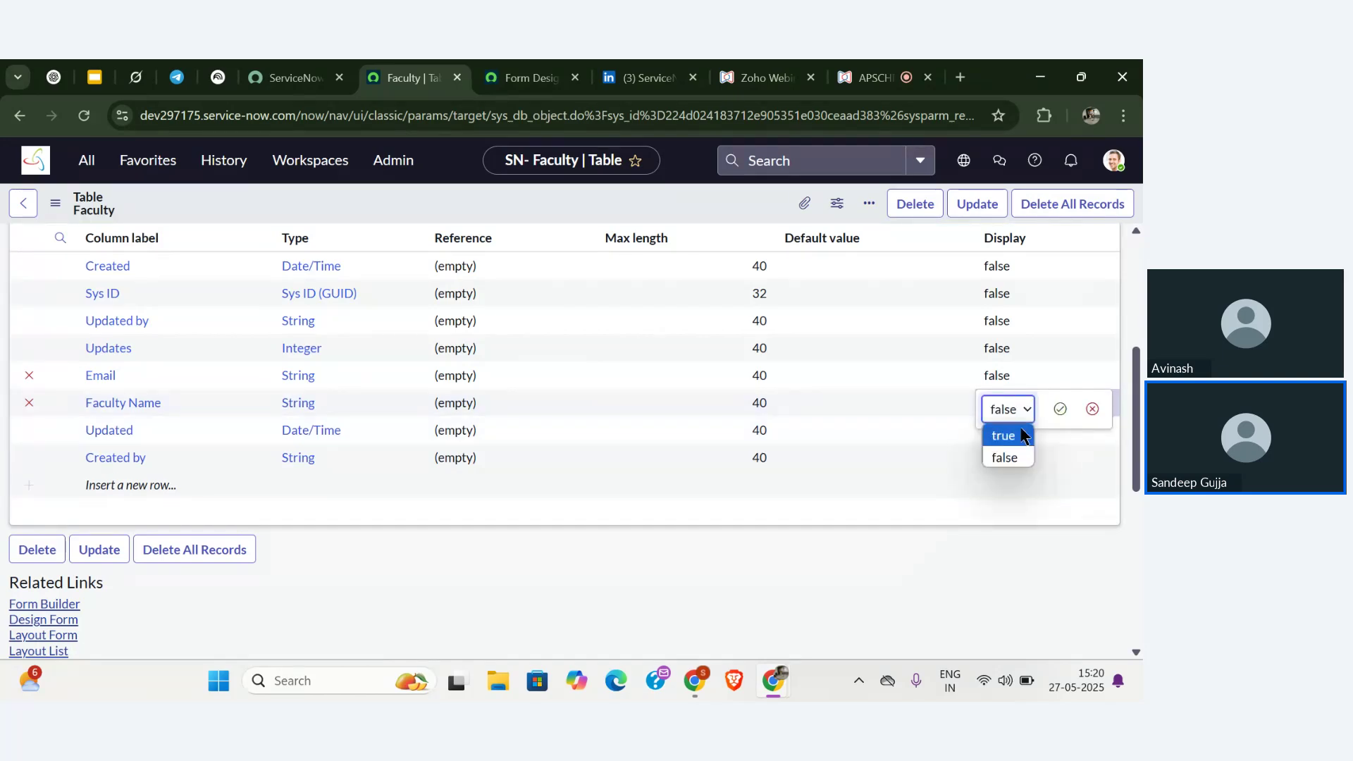
left_click(1011, 435)
left_click(1059, 409)
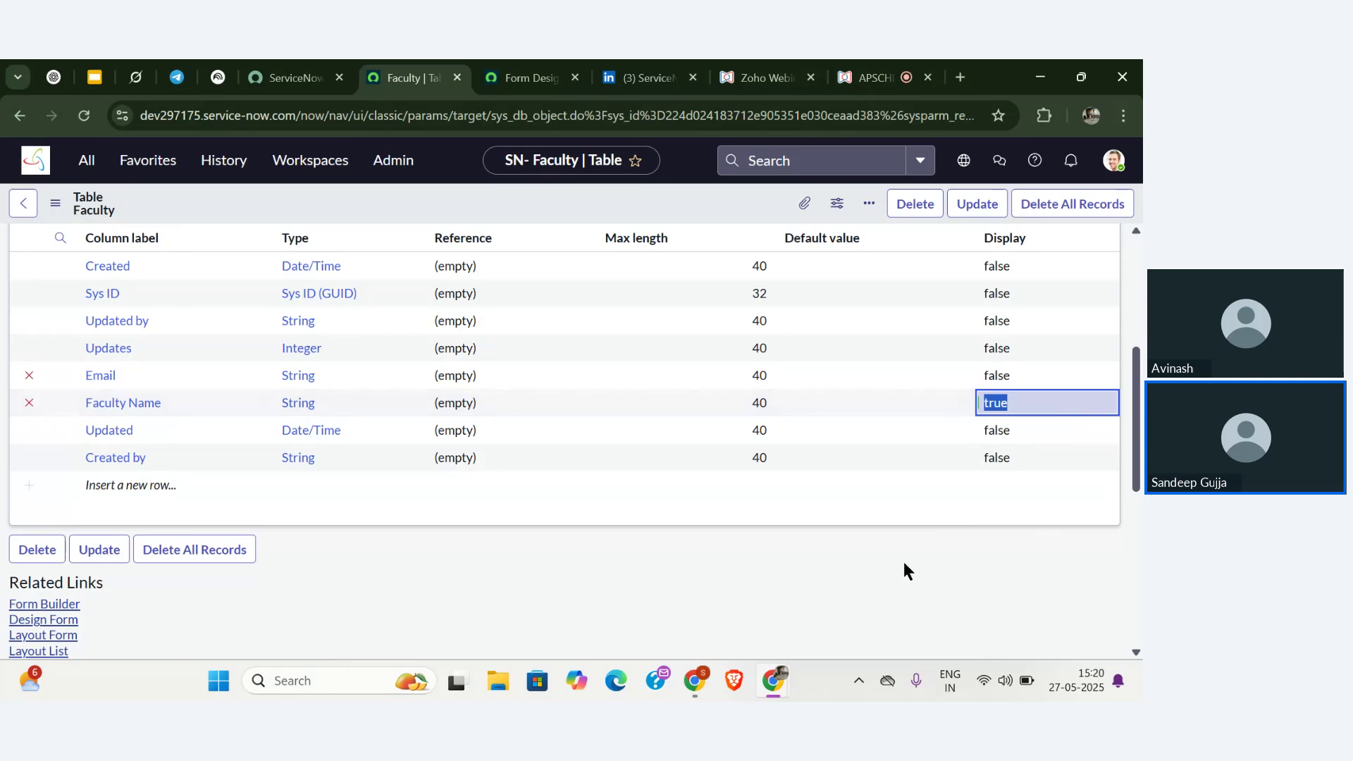
left_click(969, 212)
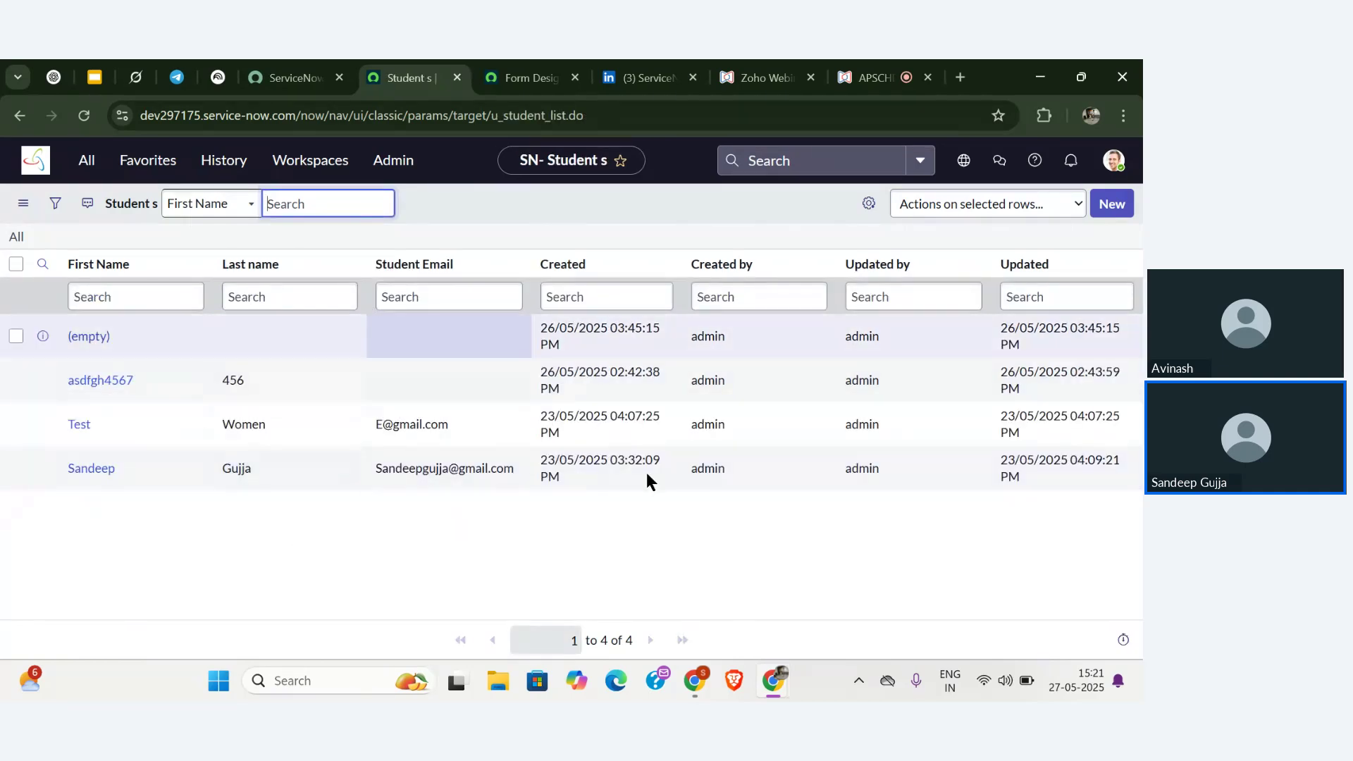
- Start a new Student record and try the Faculty Name lookup with the fourth listed faculty record, Test 2
left_click(1114, 205)
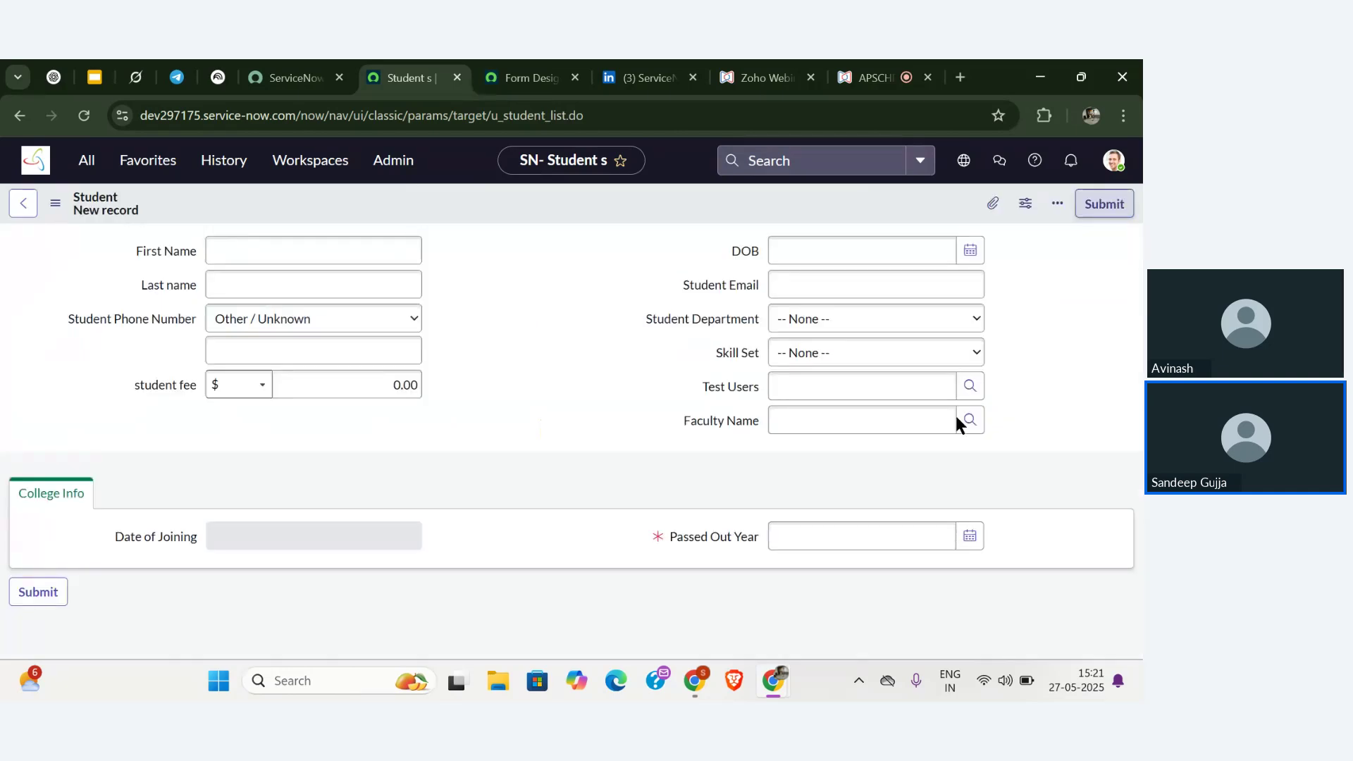
left_click(960, 421)
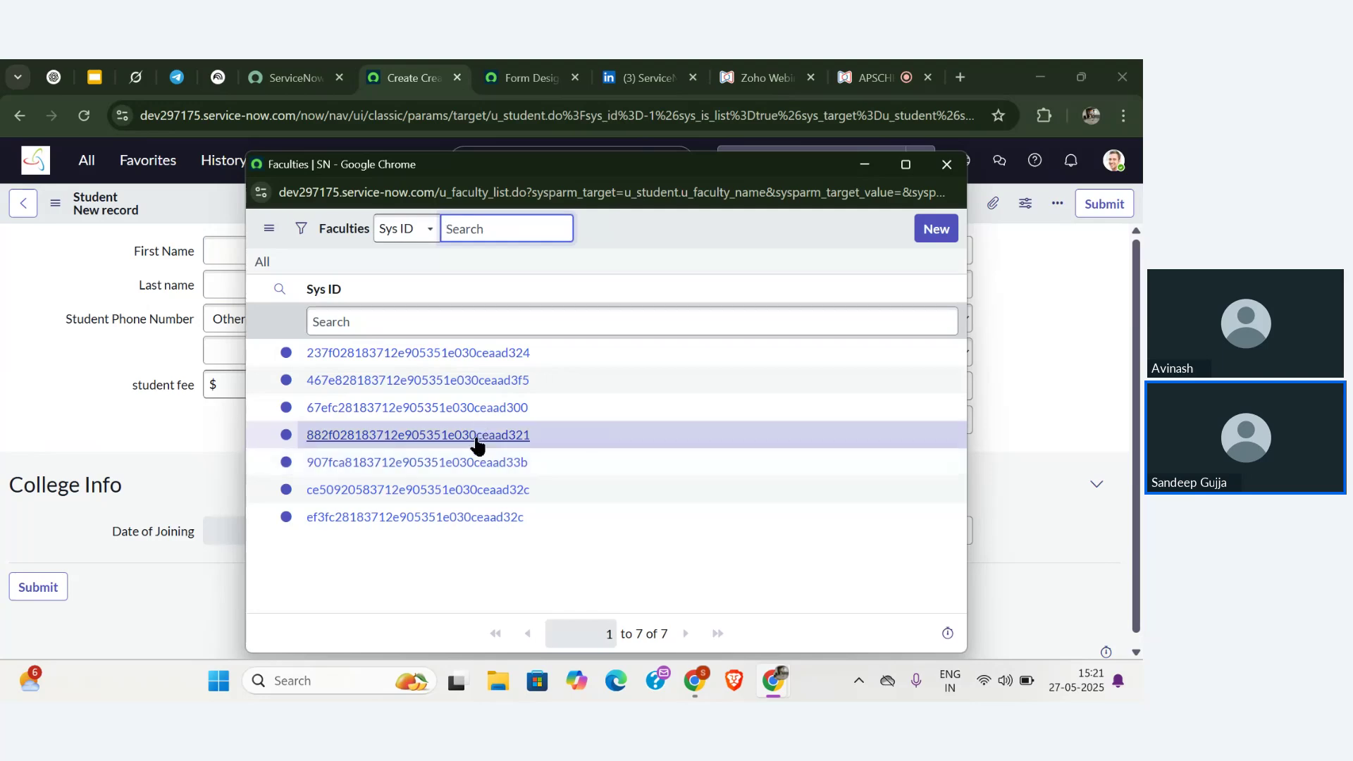
left_click(476, 437)
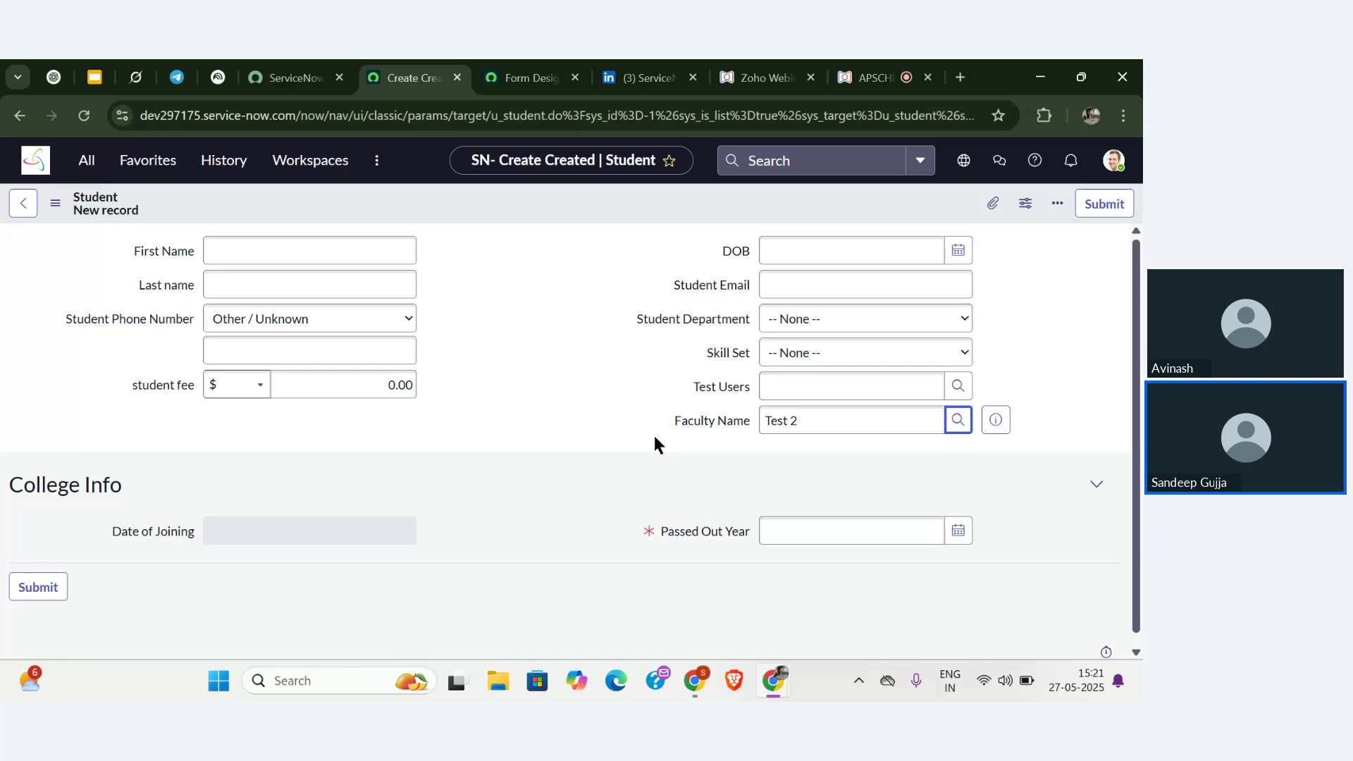
- Check the latest attendee messages in the Zoho webinar's Q&A and return to the new Student record
left_click(847, 83)
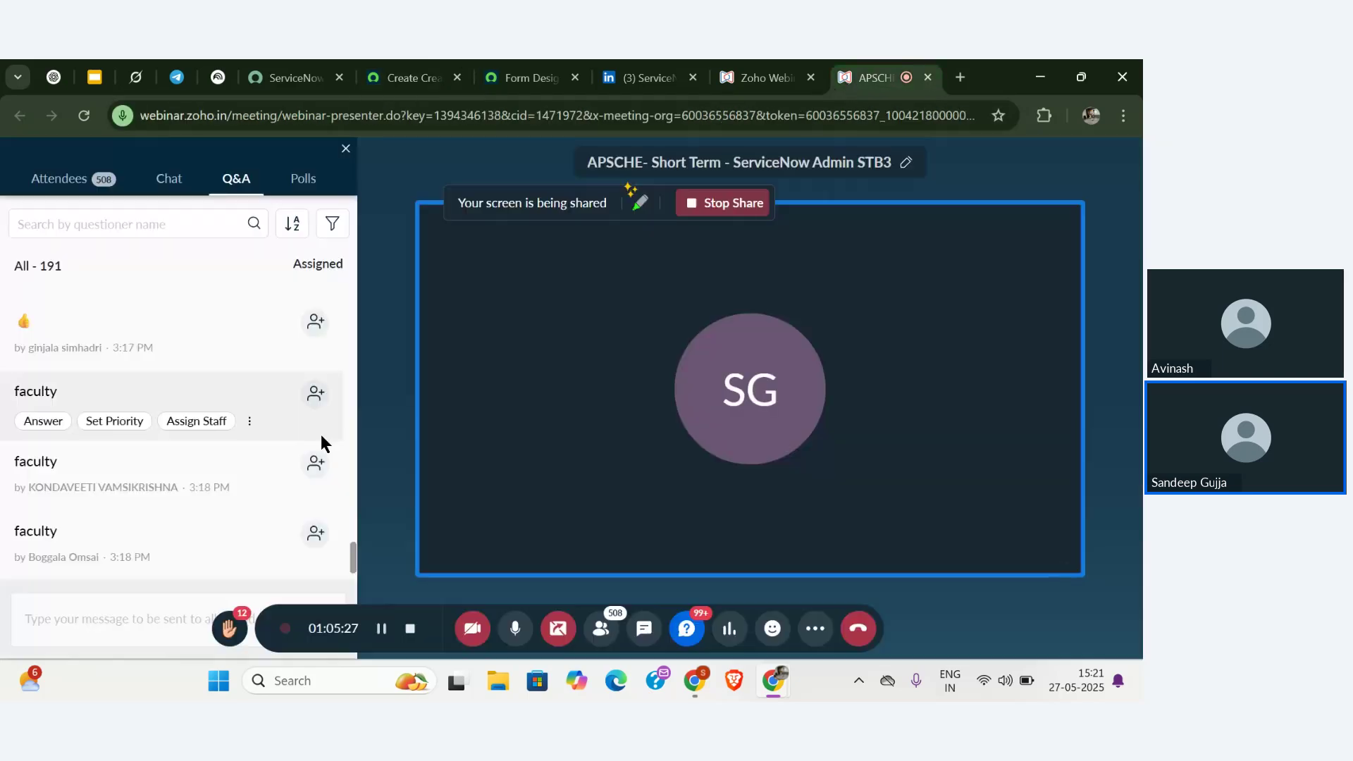
scroll(154, 492, "down", 2)
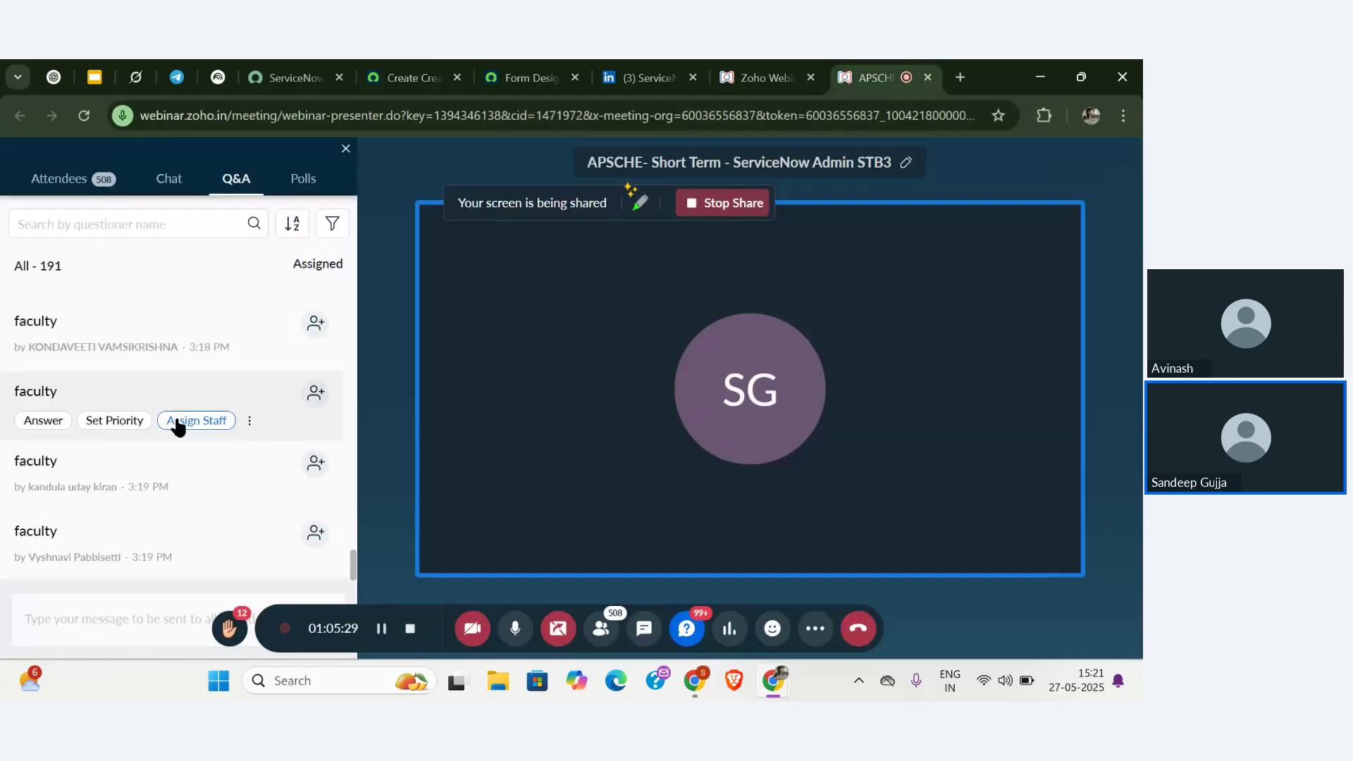
left_click(756, 78)
left_click(888, 77)
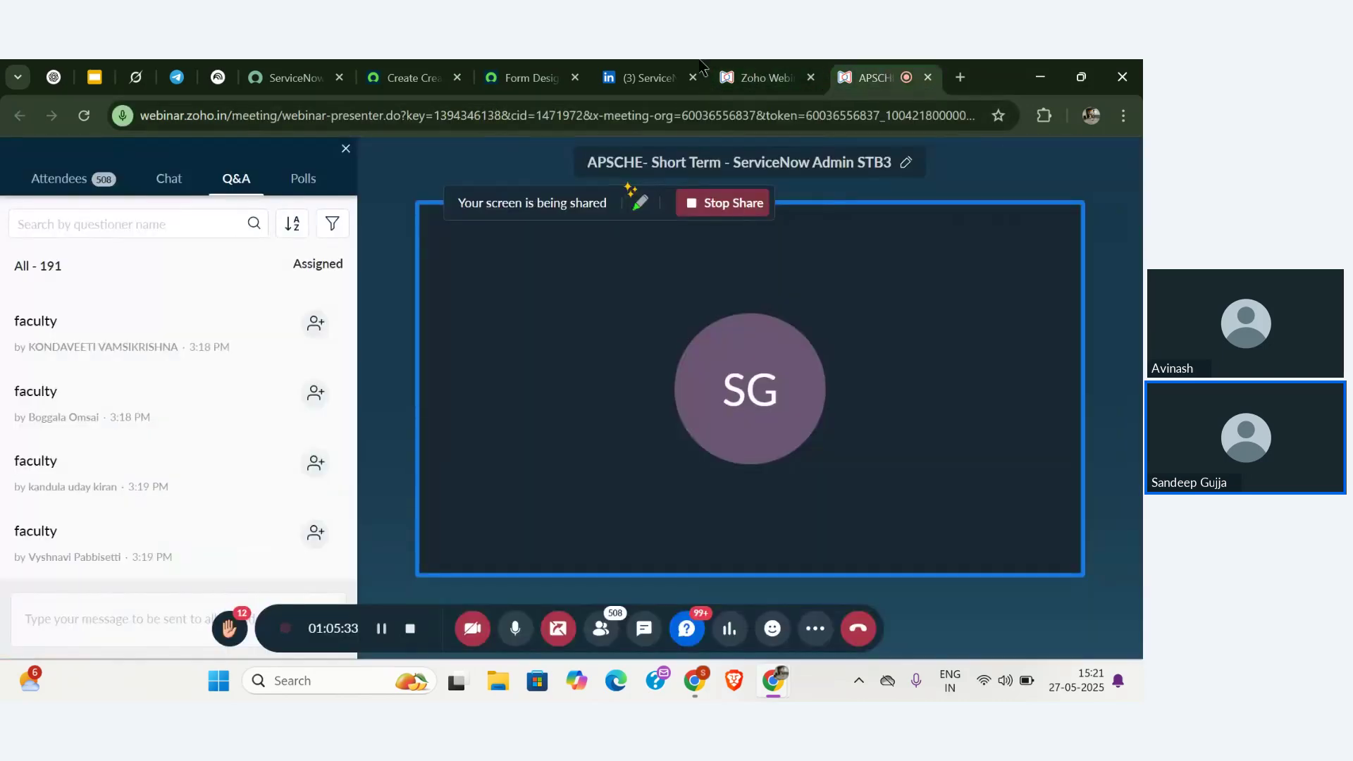
left_click(527, 78)
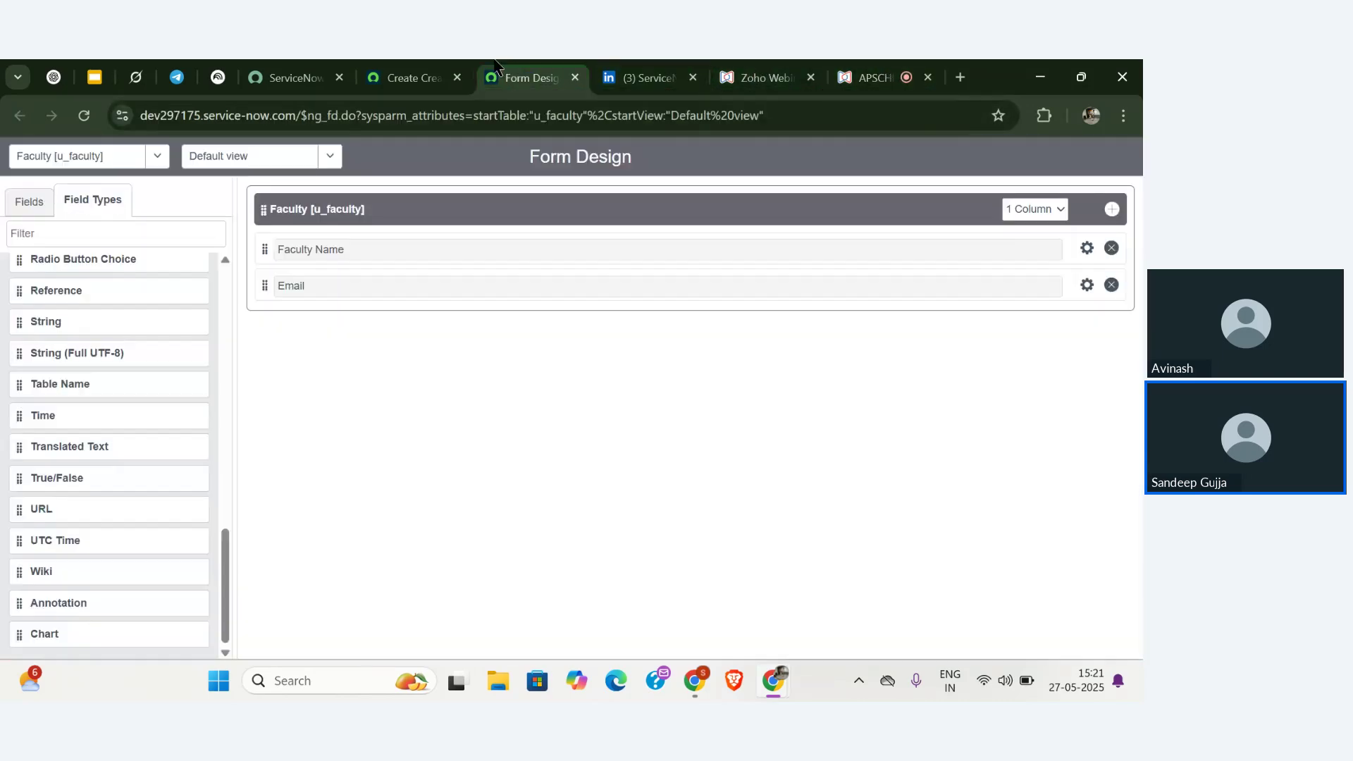
left_click(431, 74)
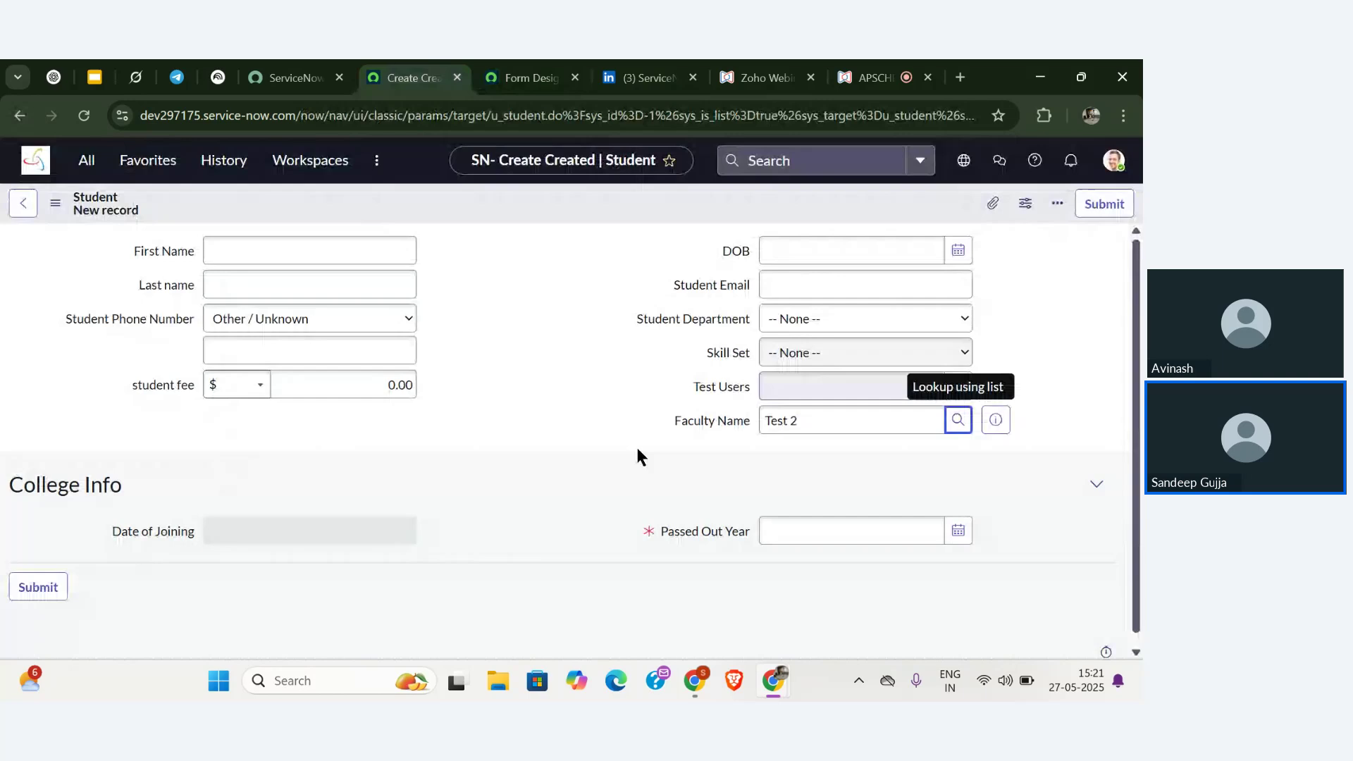
- Open the dictionary entry of the Student form's Faculty Name field, discarding the unsaved record, and update it with Display enabled
right_click(704, 425)
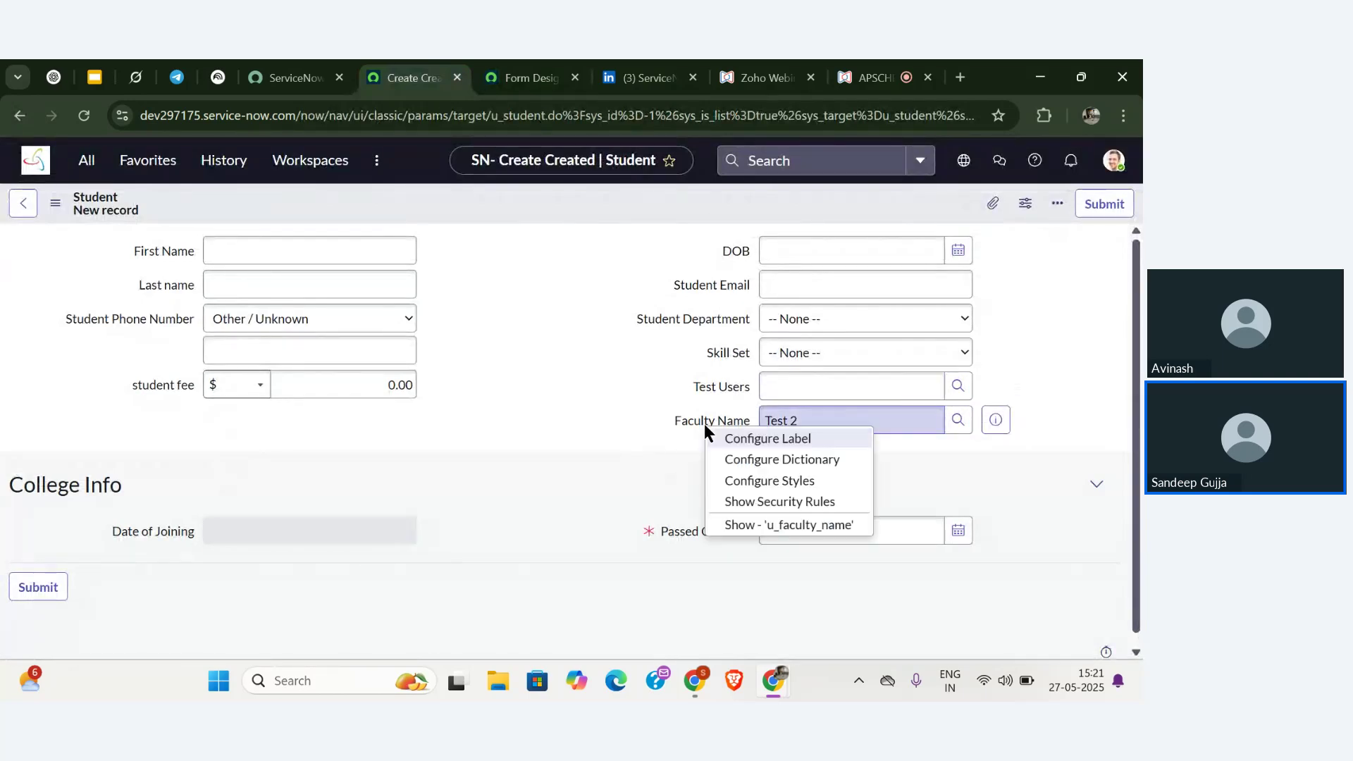
left_click(755, 460)
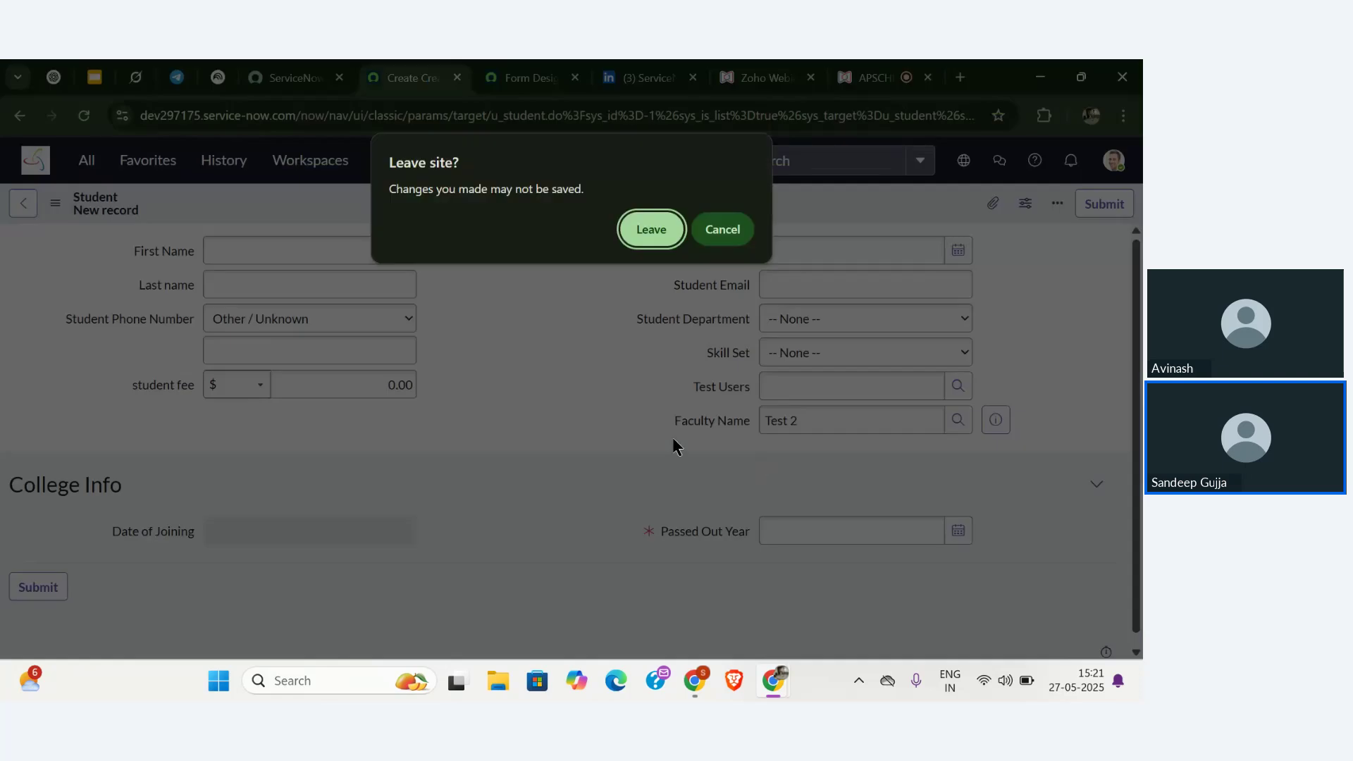
left_click(649, 232)
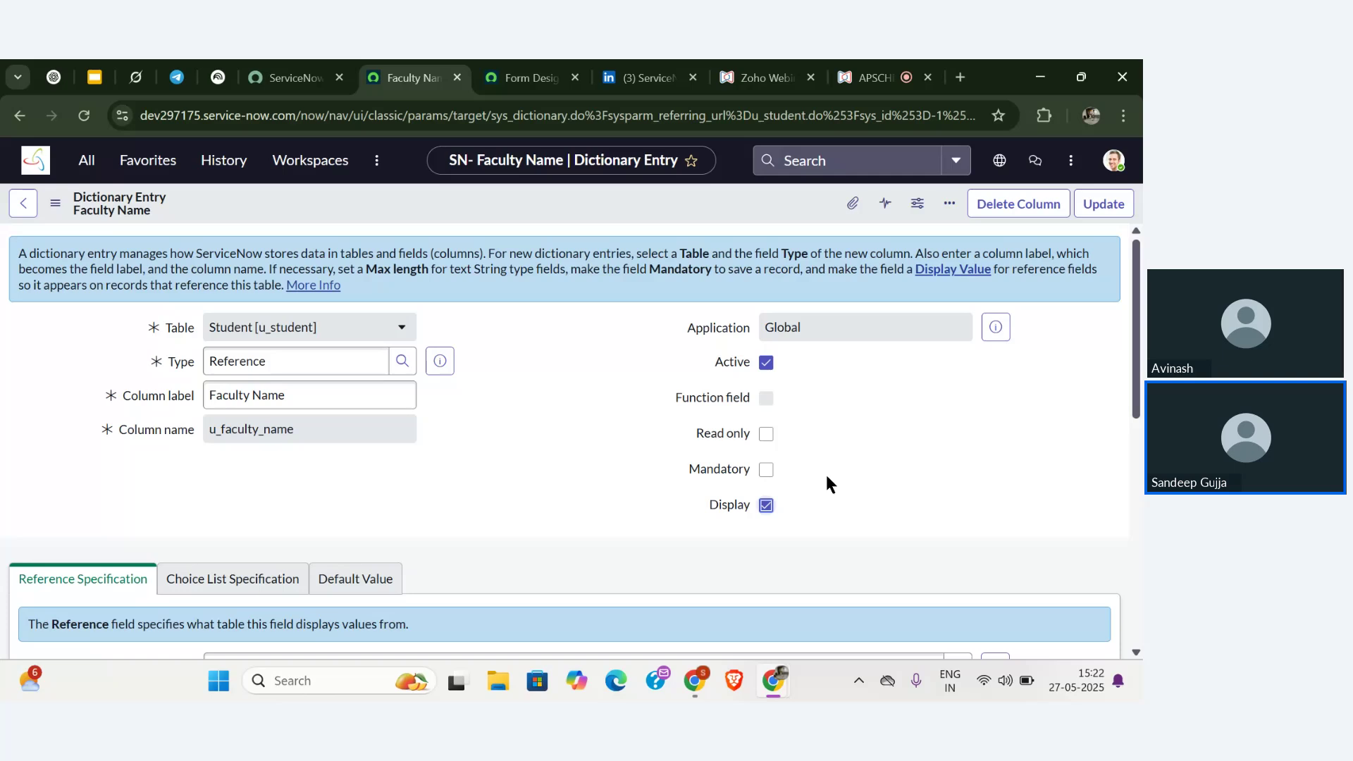
left_click(765, 506)
left_click(1095, 205)
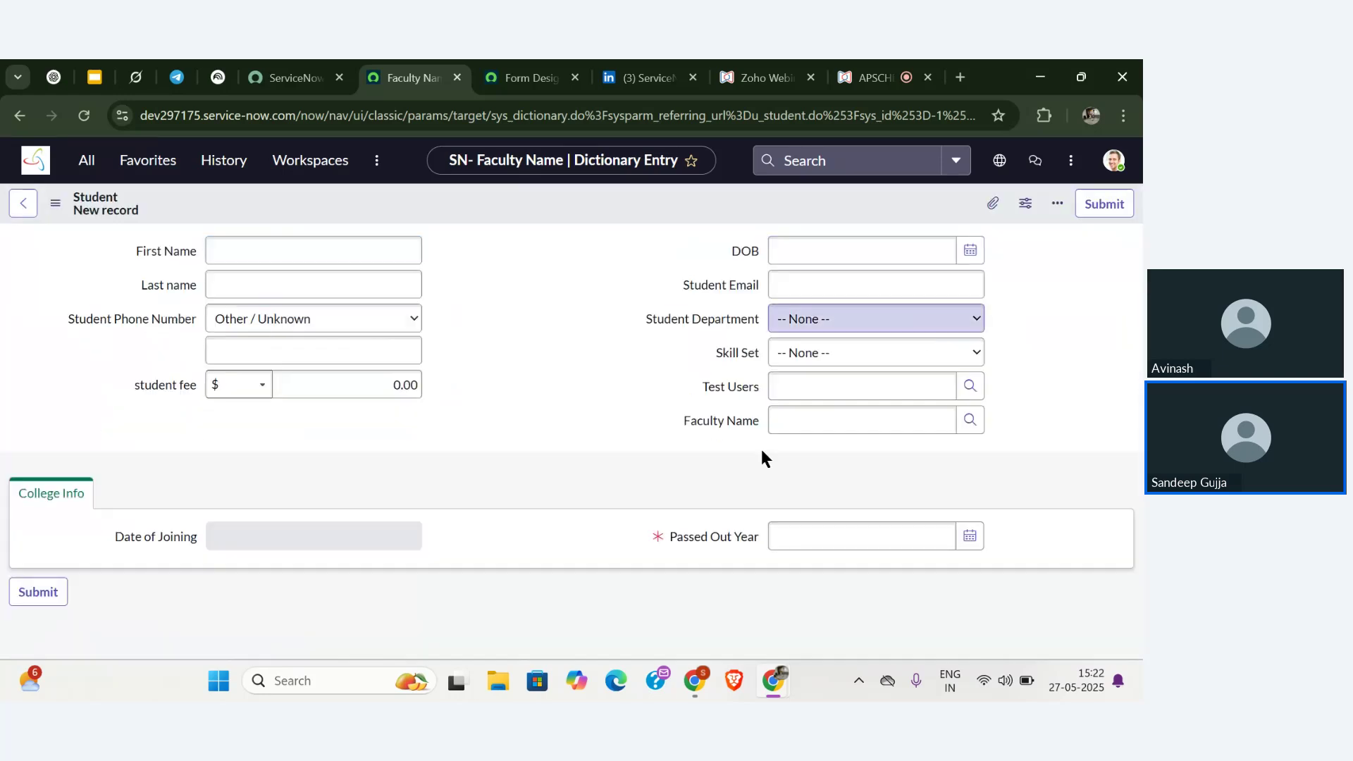
- Test the Faculty Name lookup on the new Student record with the second listed faculty record, Test 1
left_click(817, 418)
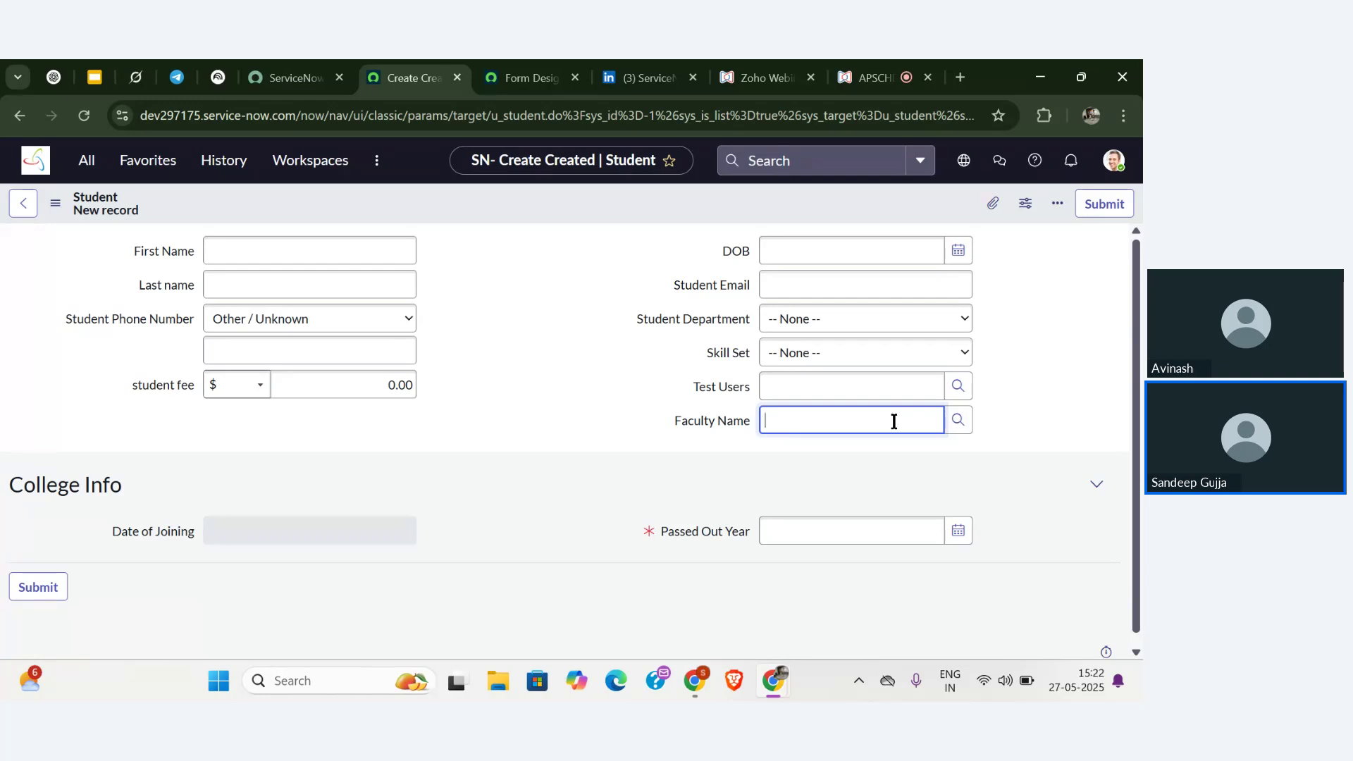
left_click(959, 423)
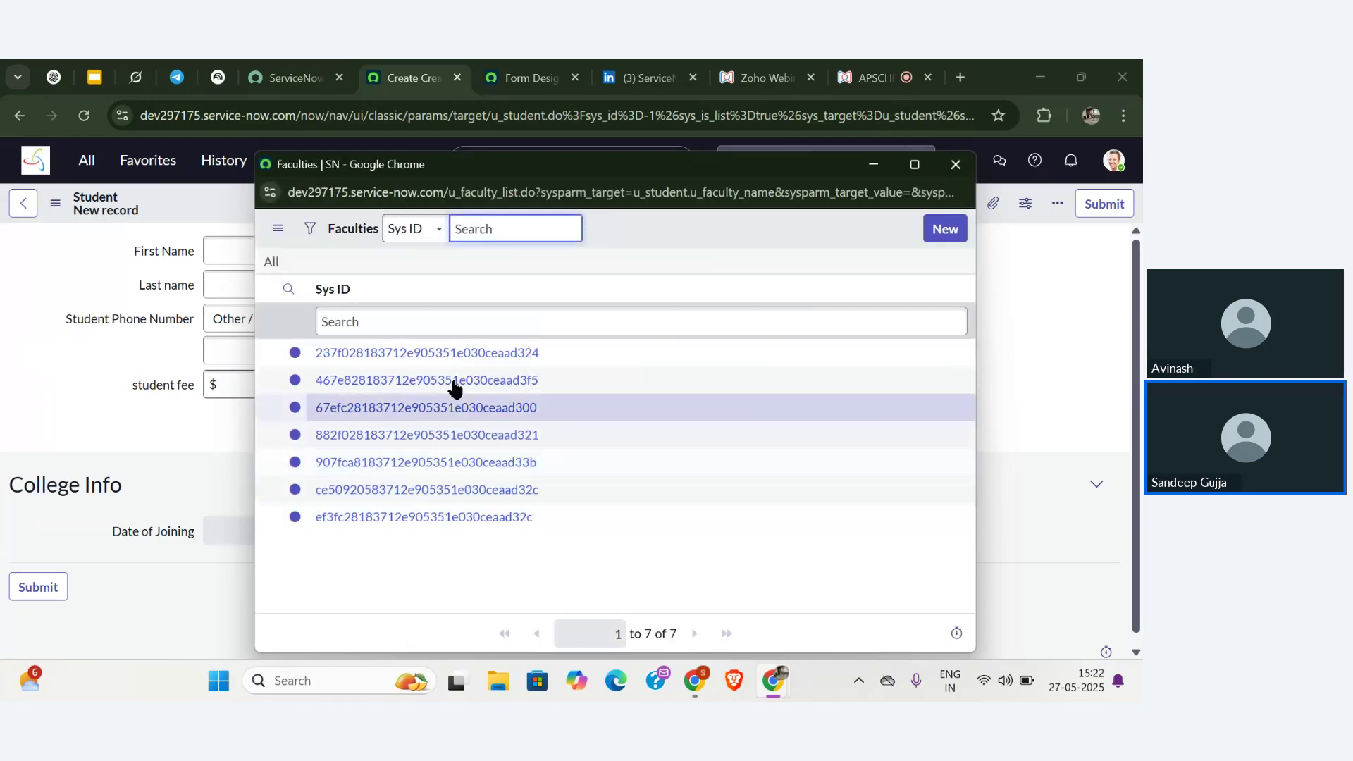
left_click(453, 381)
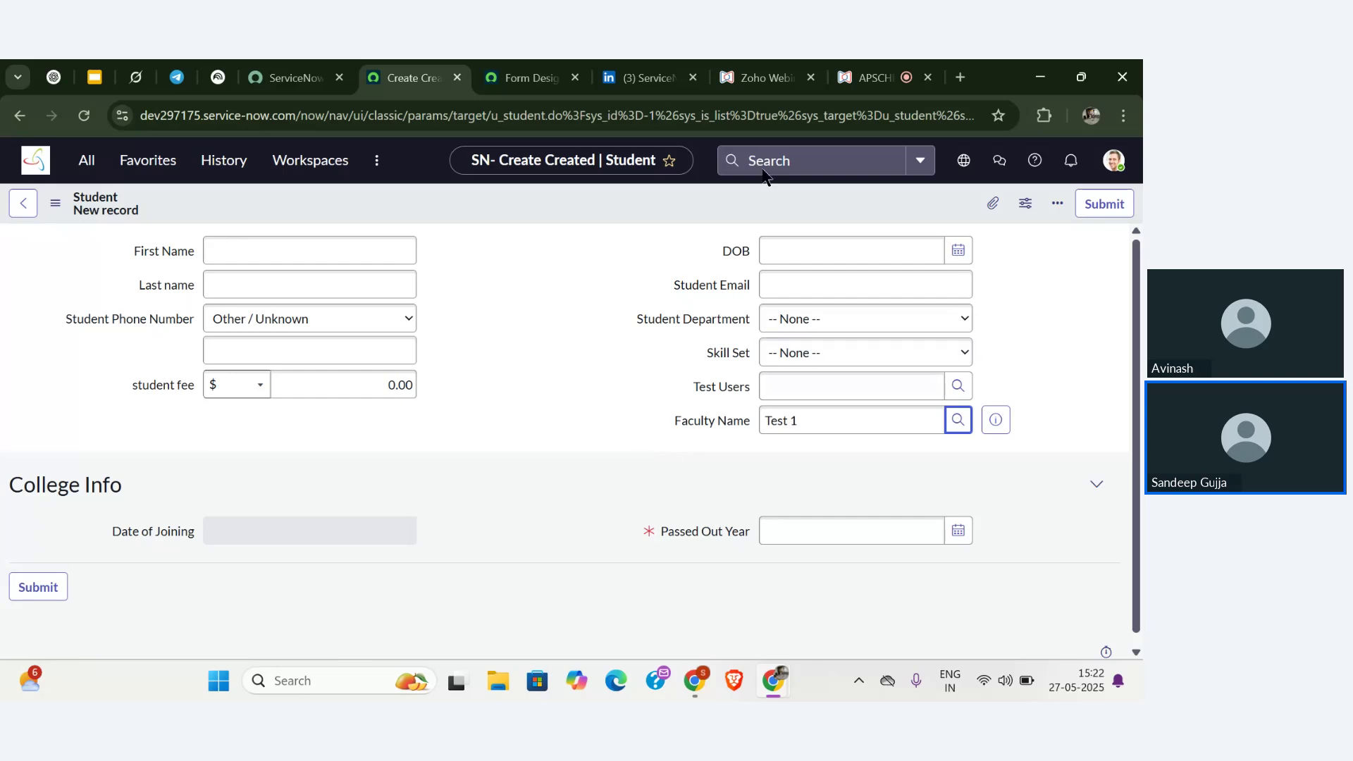
- Read the newest attendee messages in the Zoho webinar's Q&A, glance at the network status, and return to the Student record
left_click(874, 78)
scroll(290, 386, "down", 2)
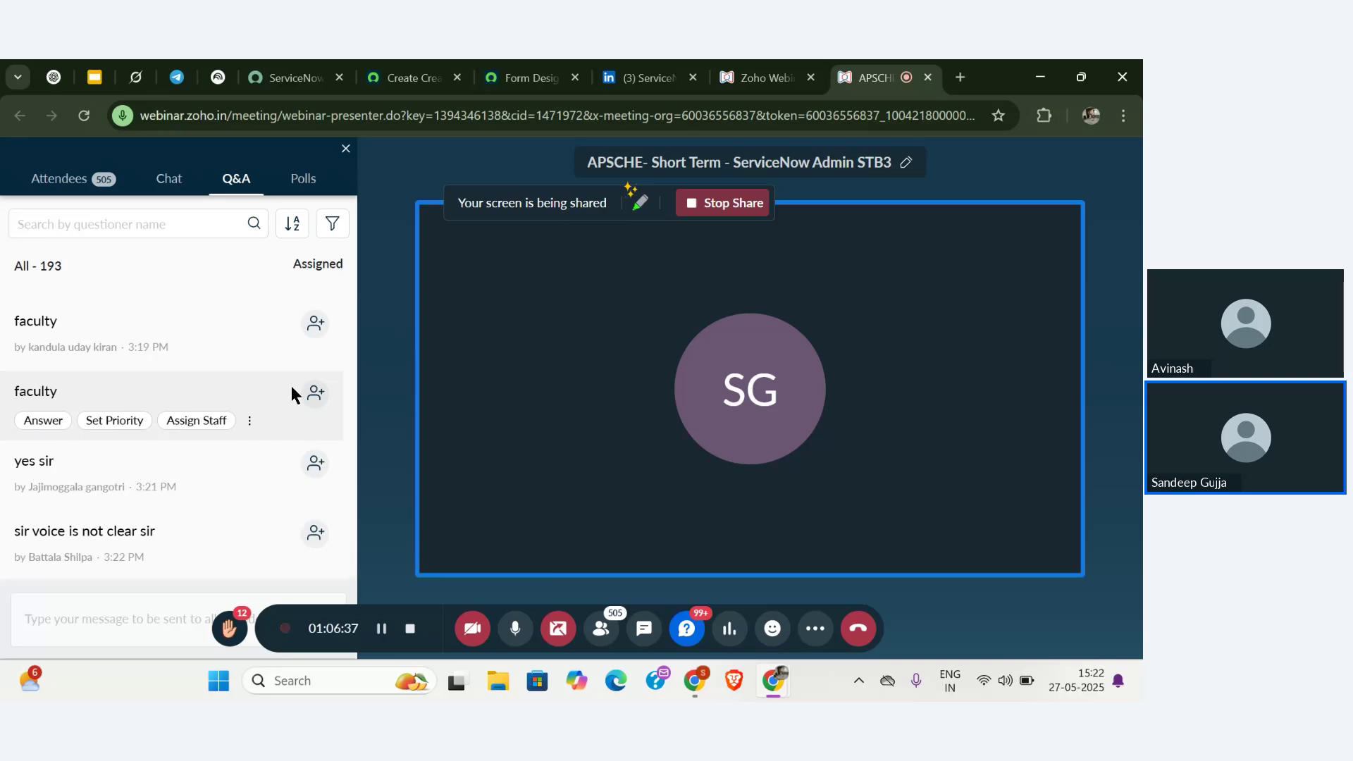
scroll(291, 386, "up", 1)
scroll(290, 387, "down", 1)
scroll(290, 386, "up", 1)
scroll(290, 386, "down", 1)
scroll(291, 386, "up", 1)
scroll(291, 386, "down", 1)
scroll(291, 386, "up", 1)
scroll(290, 387, "down", 1)
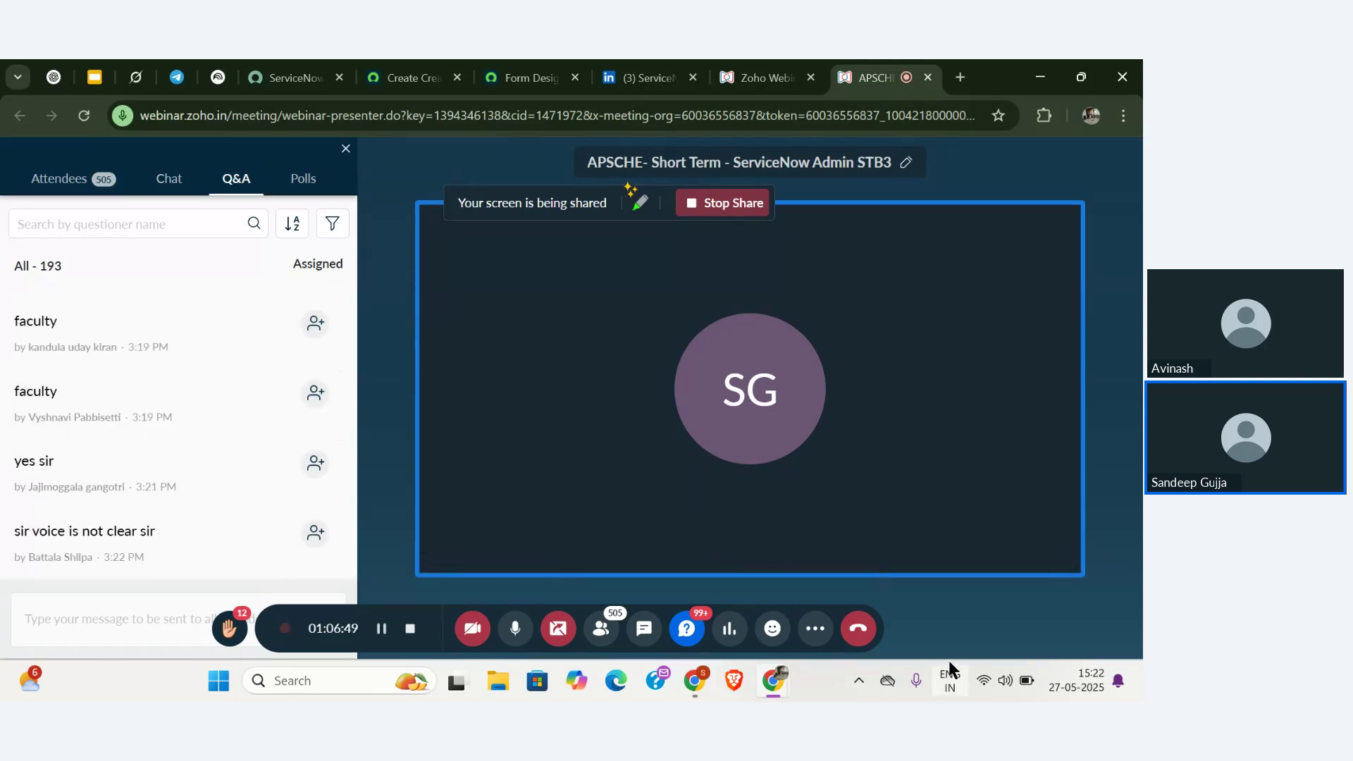
left_click(1000, 687)
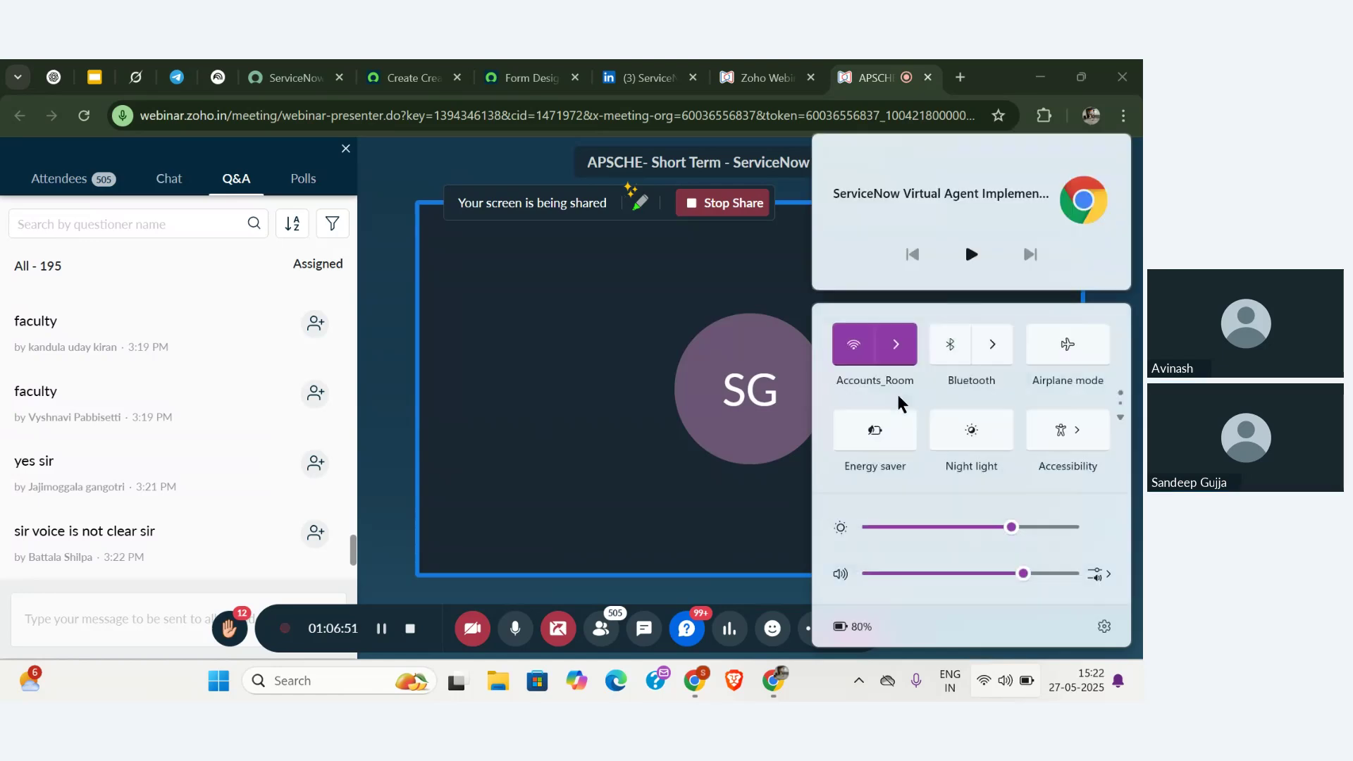
left_click(682, 417)
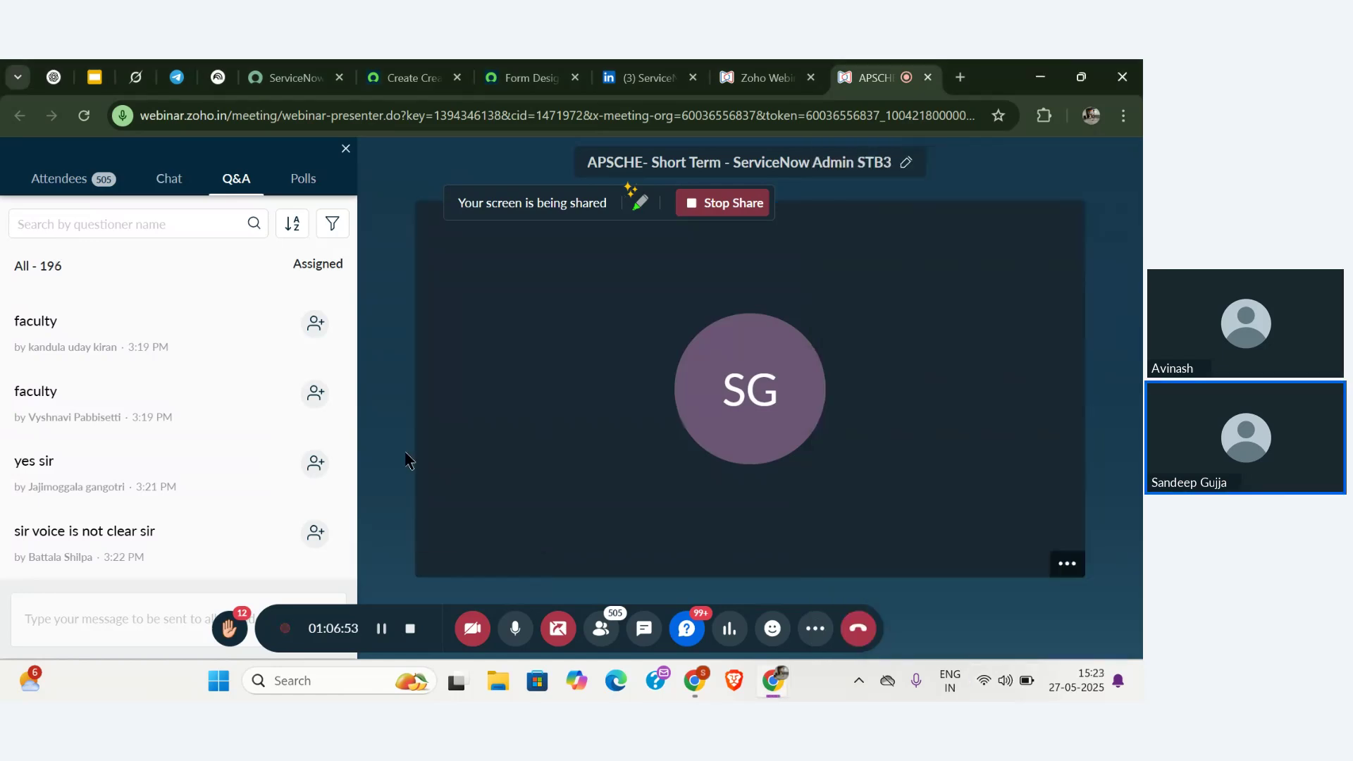
scroll(267, 471, "down", 3)
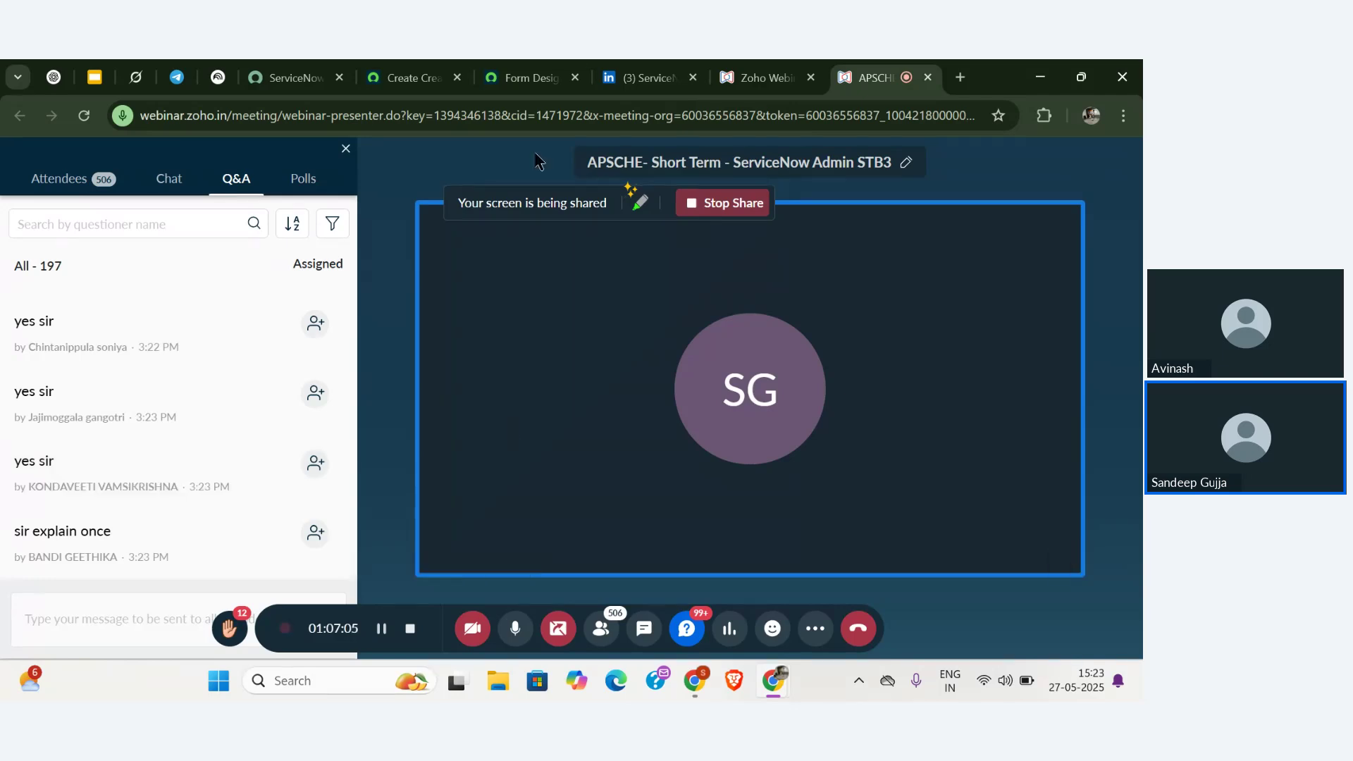
left_click(532, 78)
left_click(412, 77)
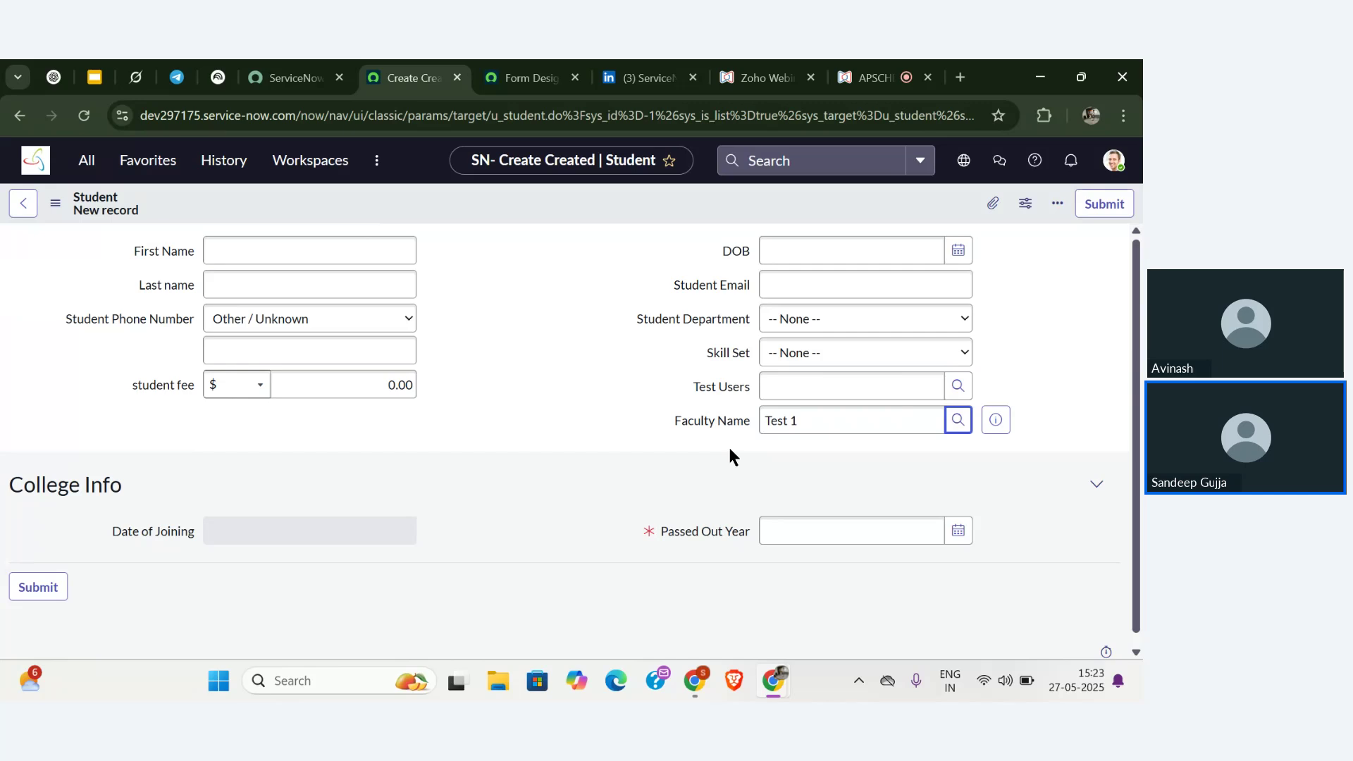
- Choose the faculty record Test 1 again in the Faculty Name lookup and highlight the name in the field
left_click(958, 420)
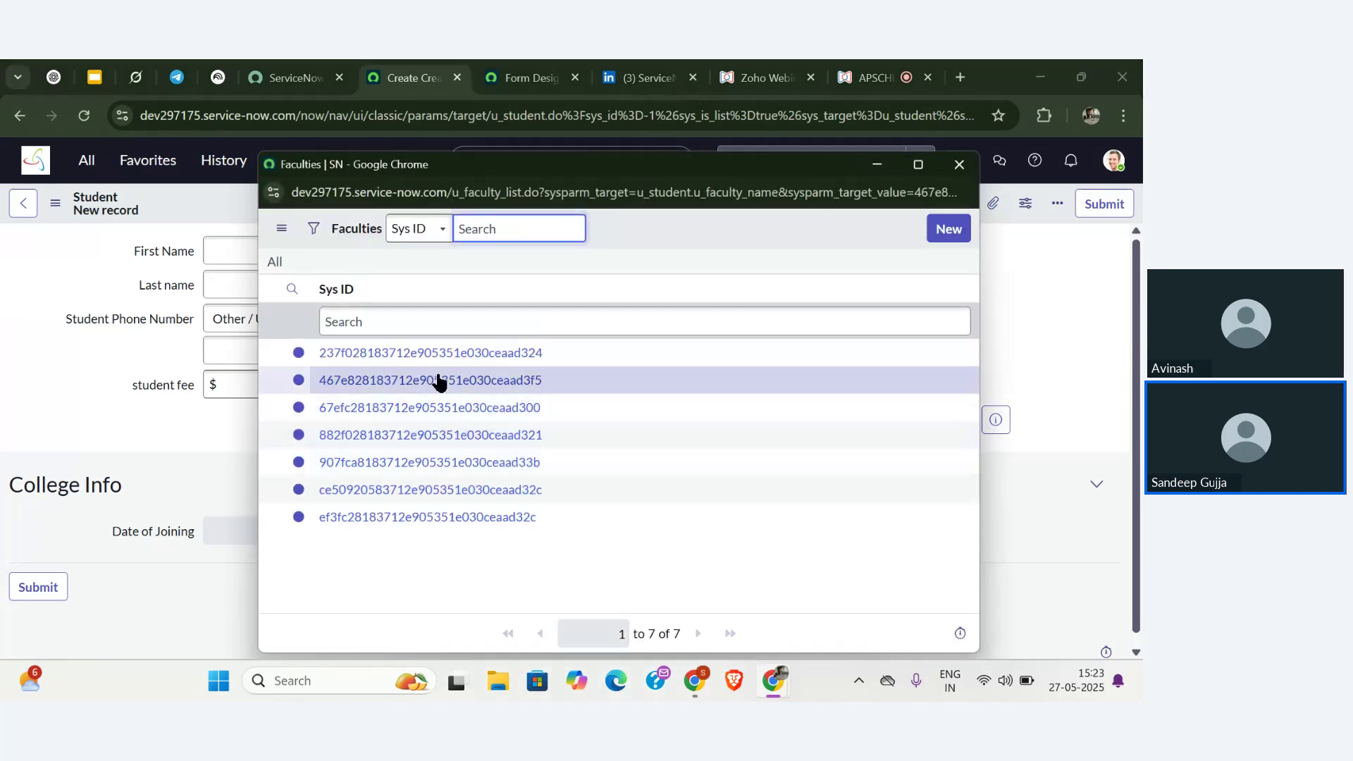
left_click(440, 379)
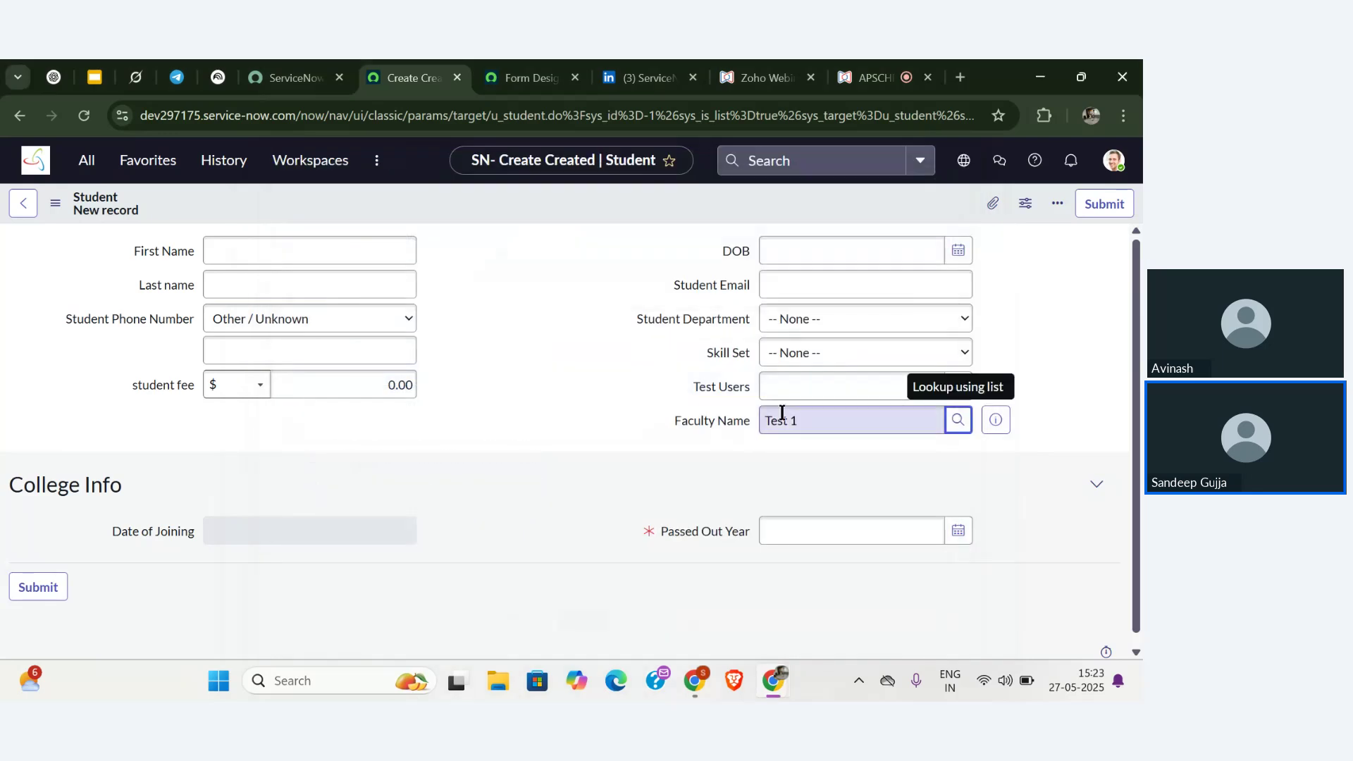
triple_click(815, 414)
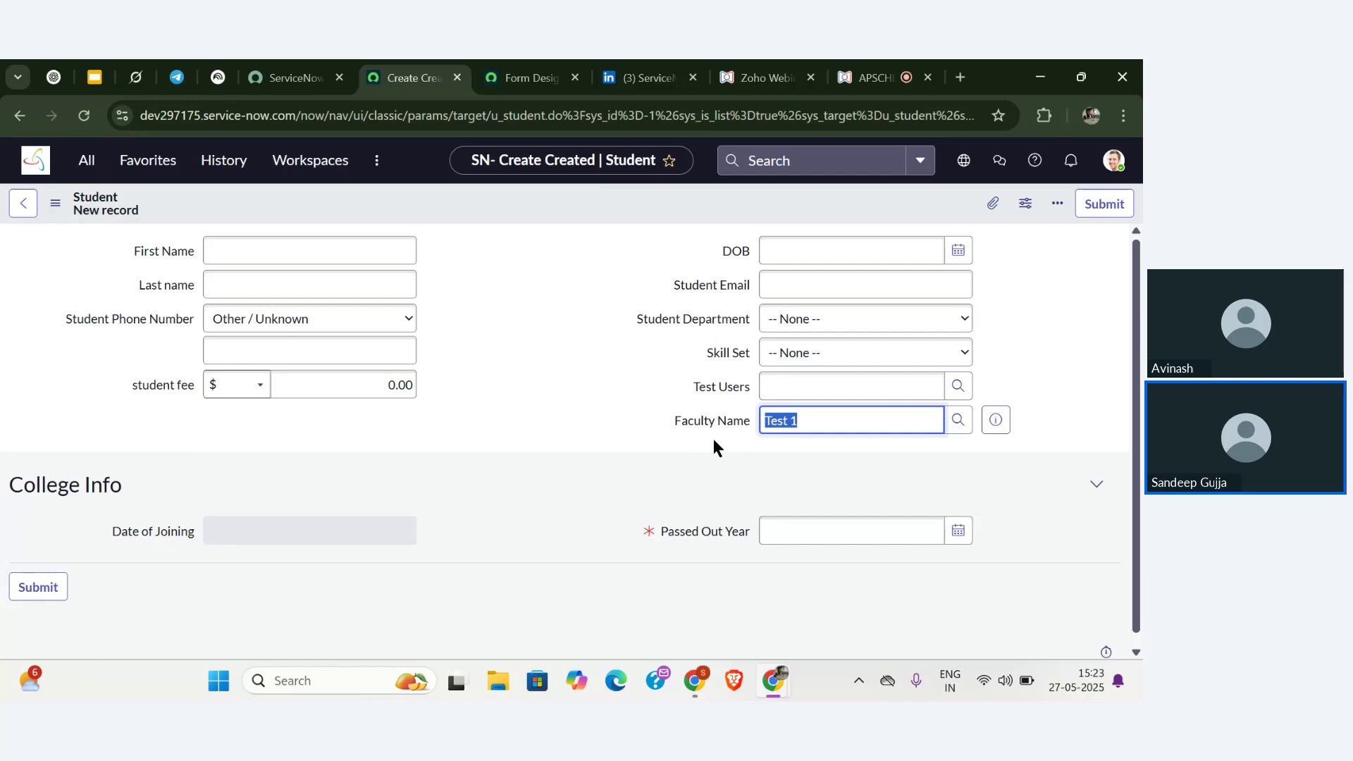
- Leave the Student record without saving and reopen the recently visited Faculty table definition at its list of columns
left_click(215, 162)
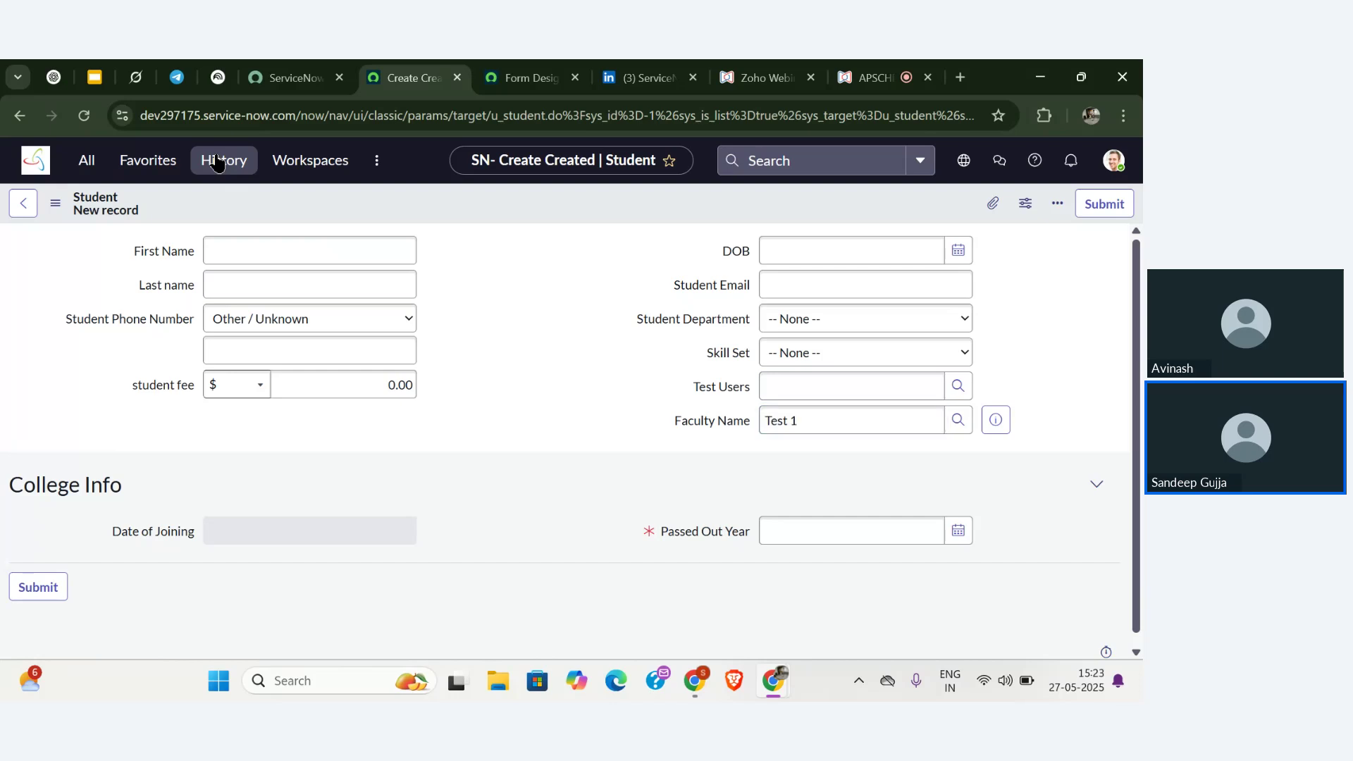
scroll(218, 296, "up", 5)
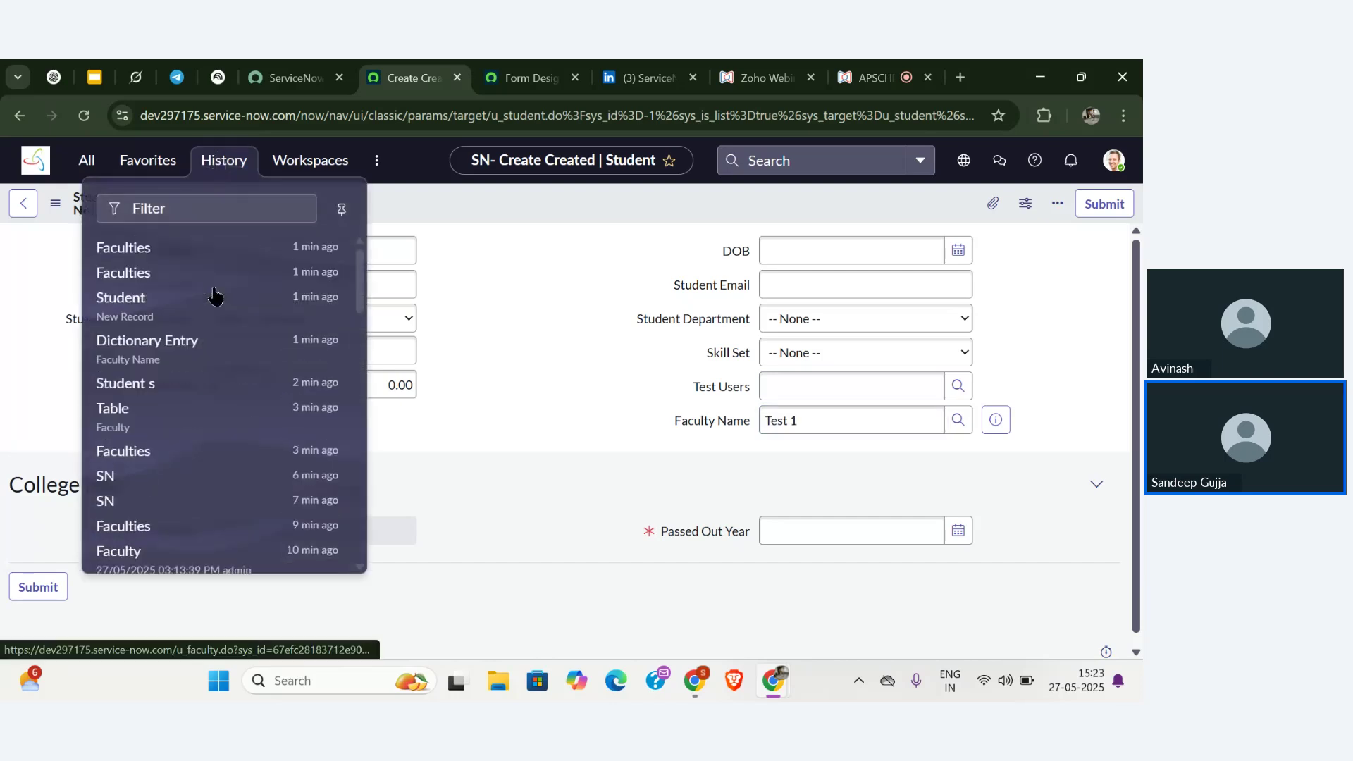
left_click(109, 416)
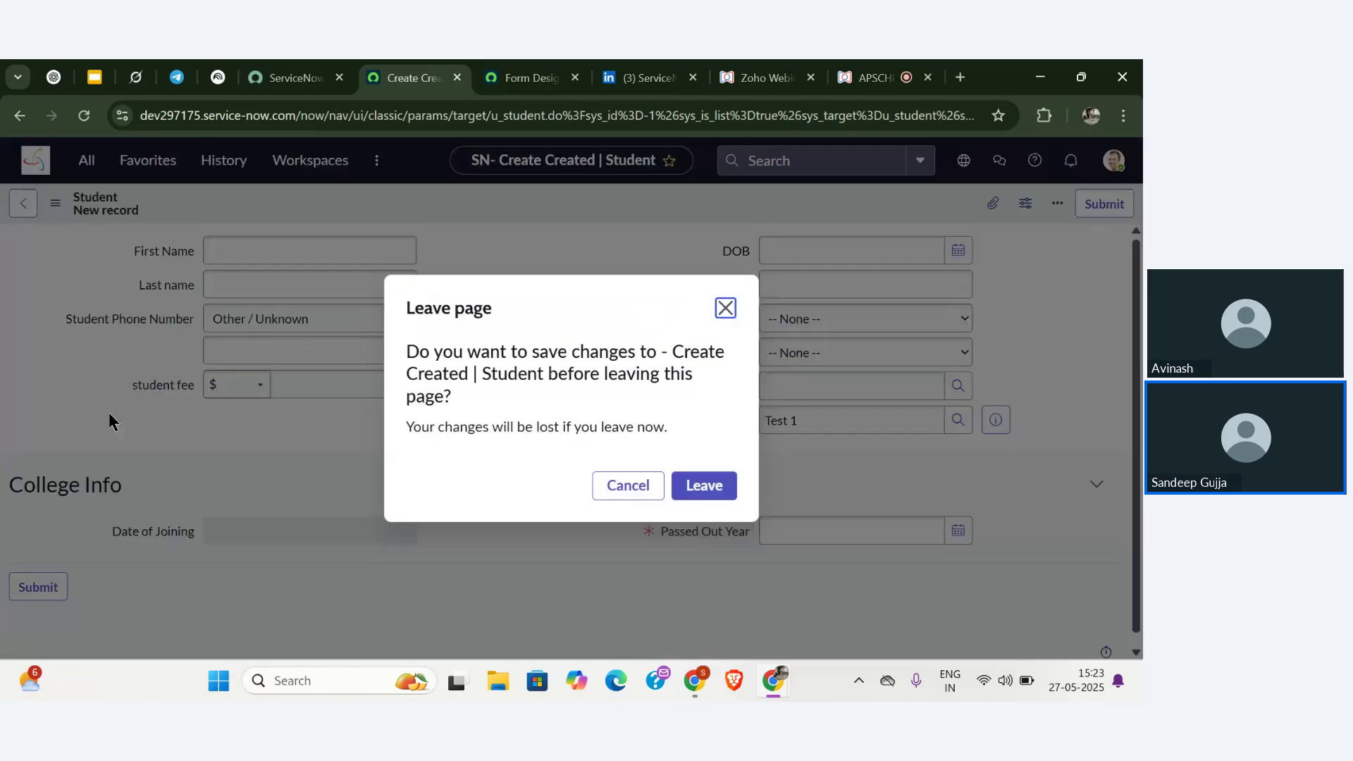
left_click(701, 485)
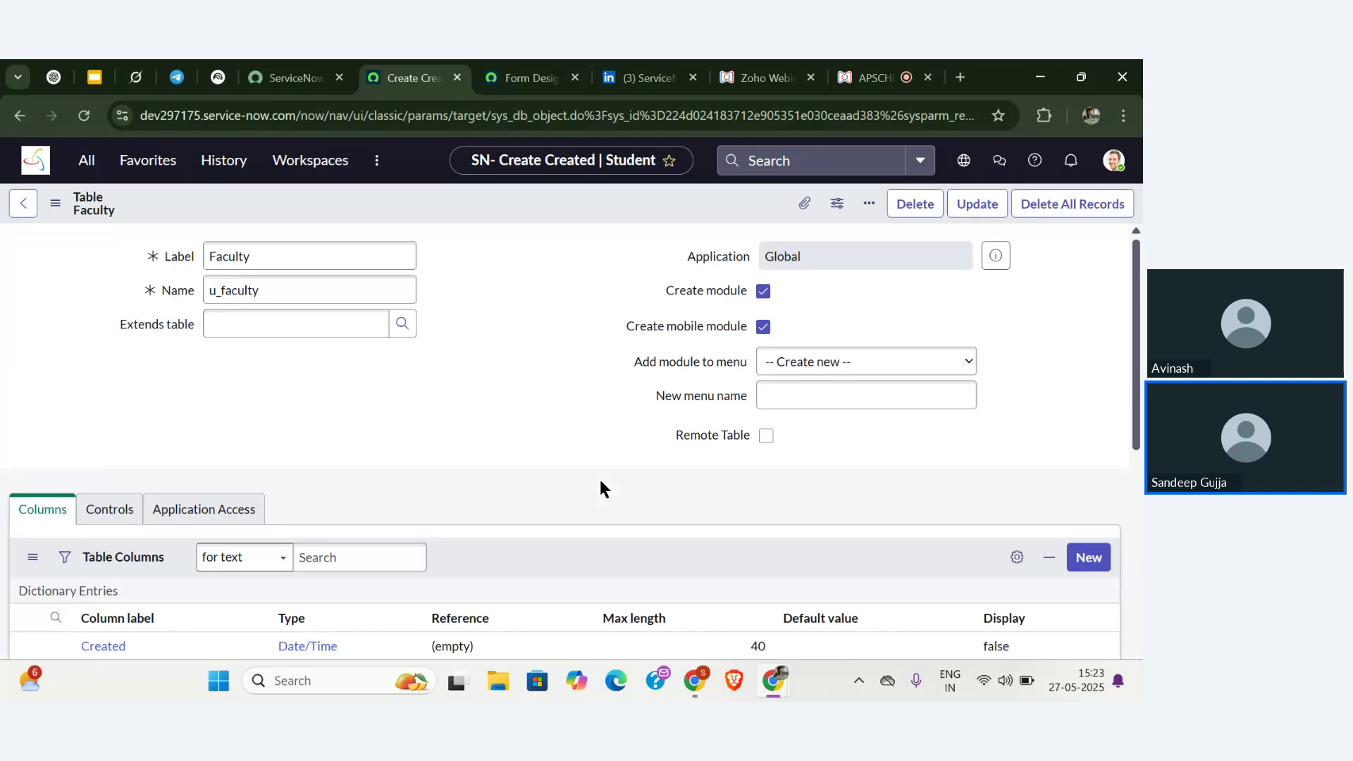
scroll(599, 479, "down", 5)
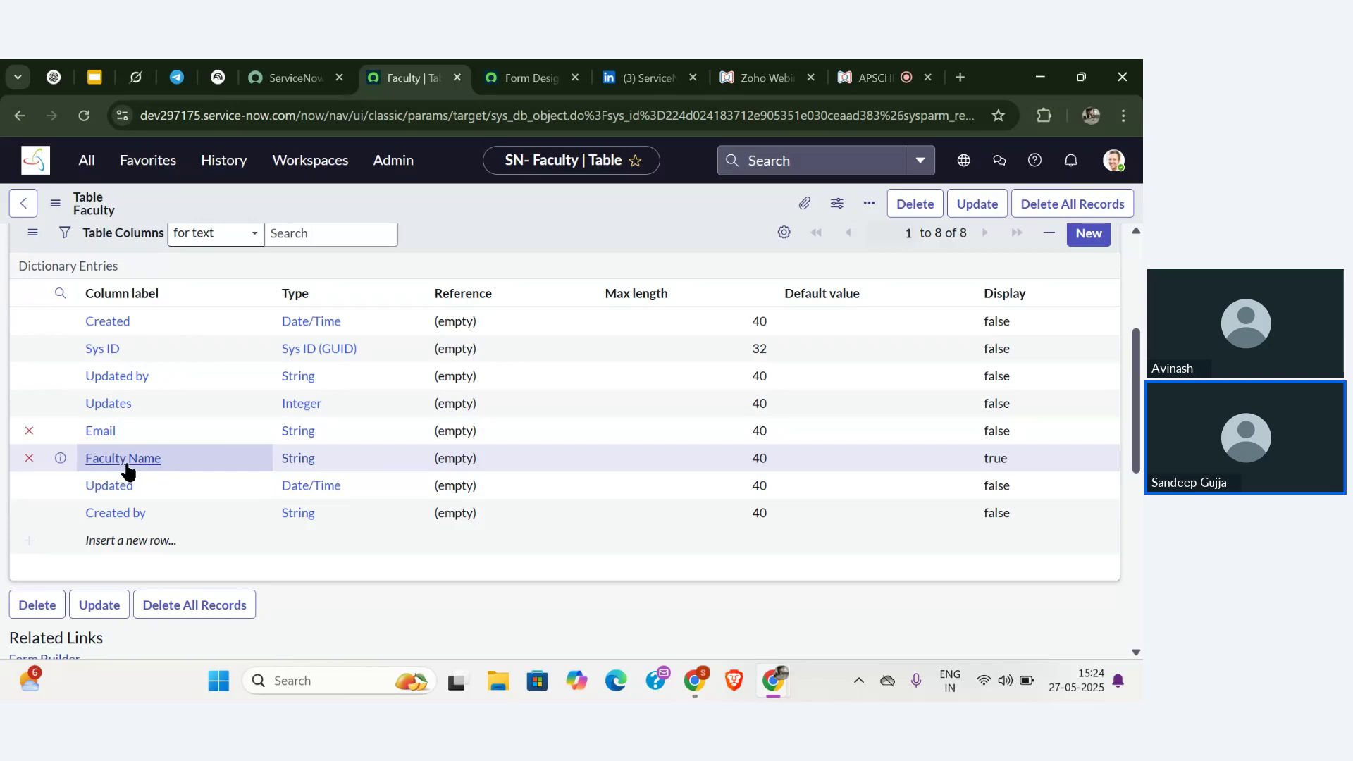
- Set Display to false for the Faculty Name column of the Faculty table
double_click(1015, 459)
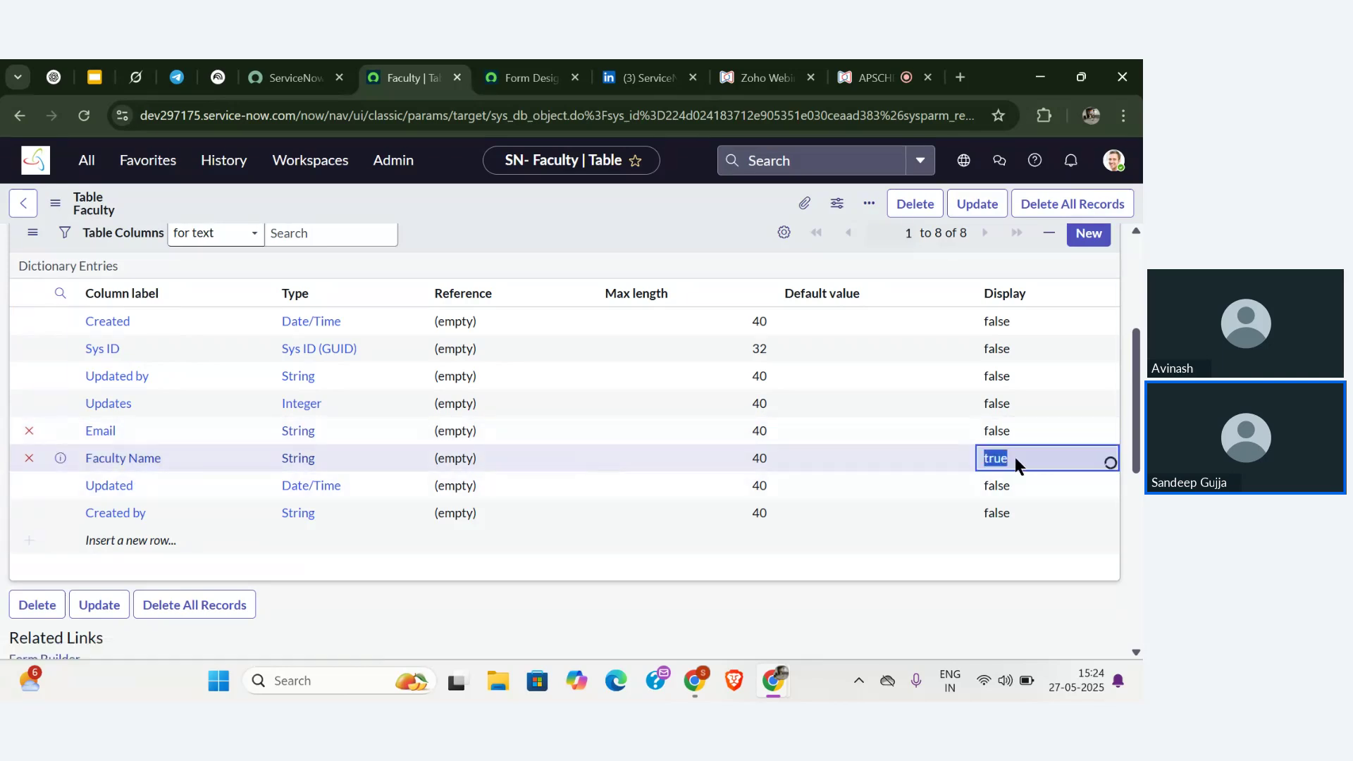
left_click(1020, 466)
left_click(1020, 506)
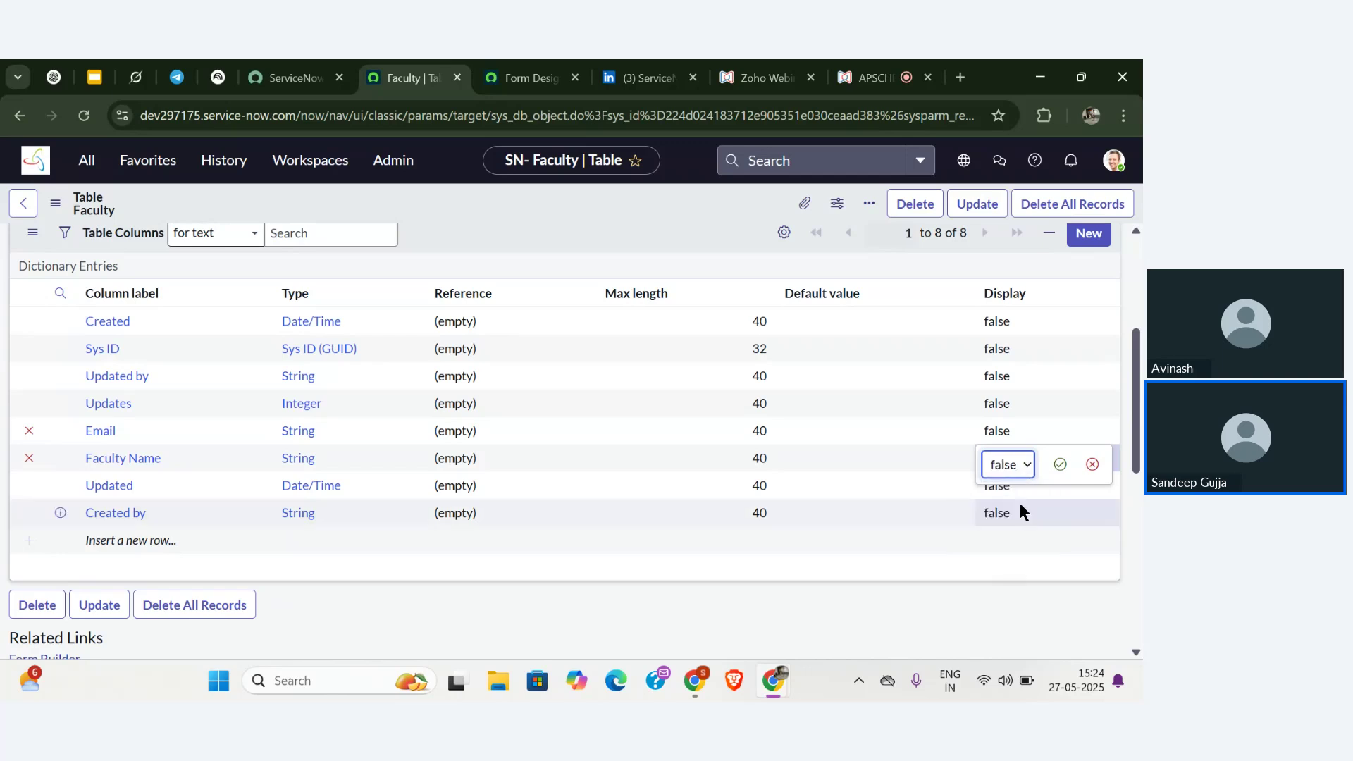
left_click(1061, 466)
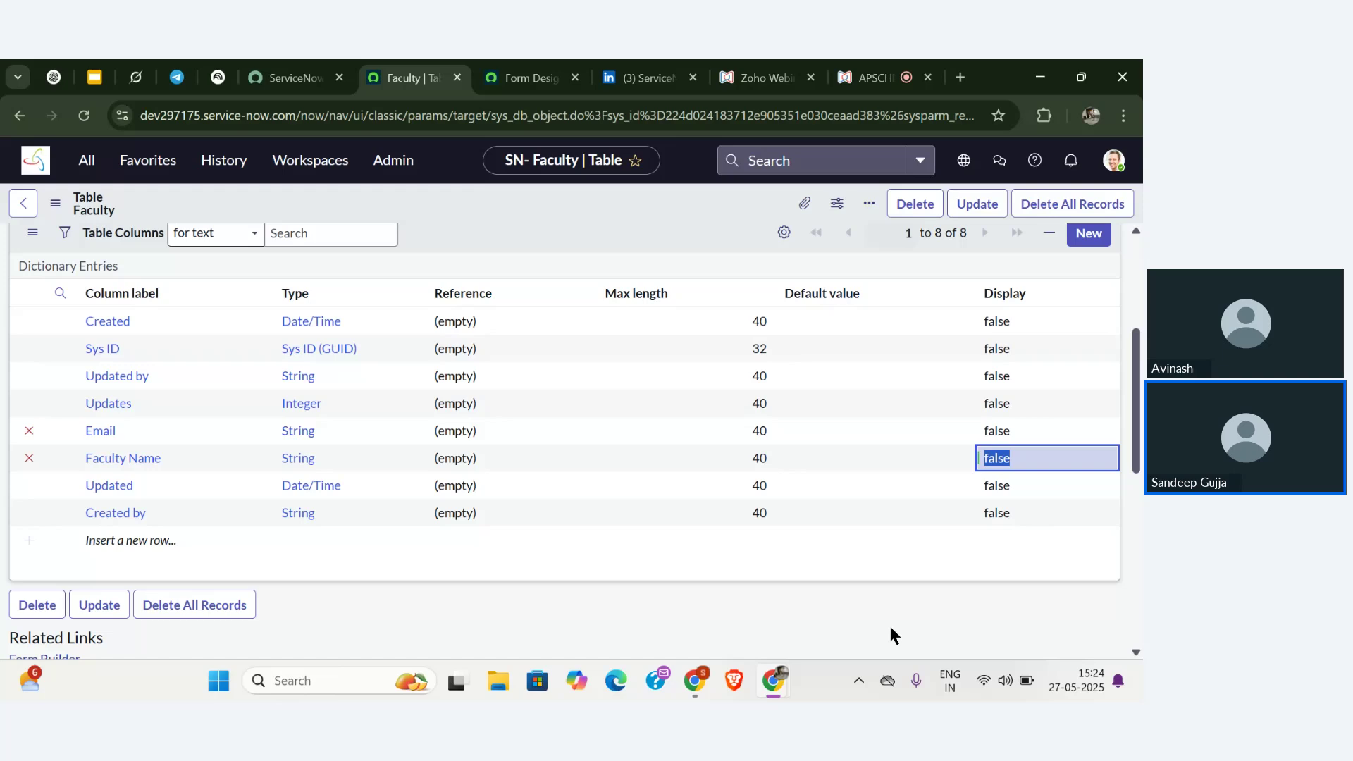
- Set Display to true for the Email column of the Faculty table
left_click(1010, 432)
left_click(1009, 432)
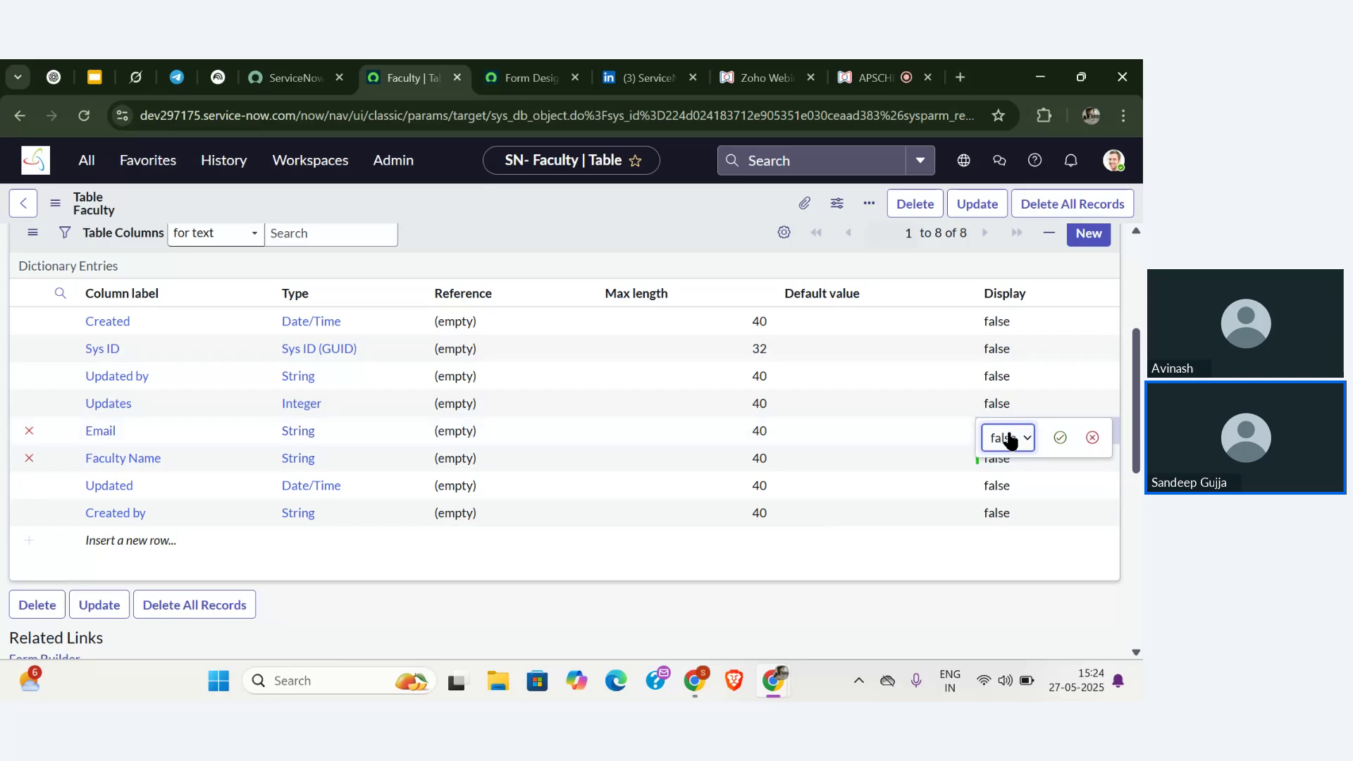
left_click(1009, 438)
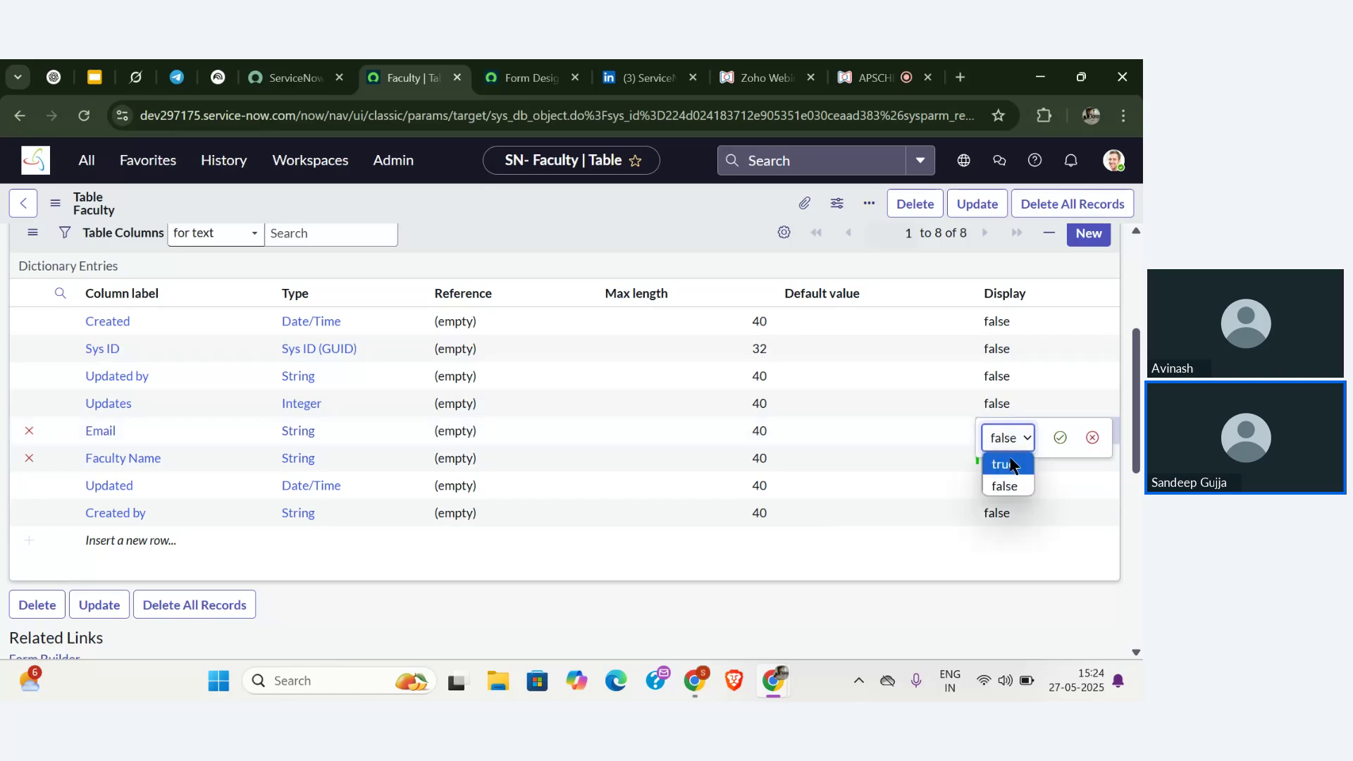
left_click(1009, 462)
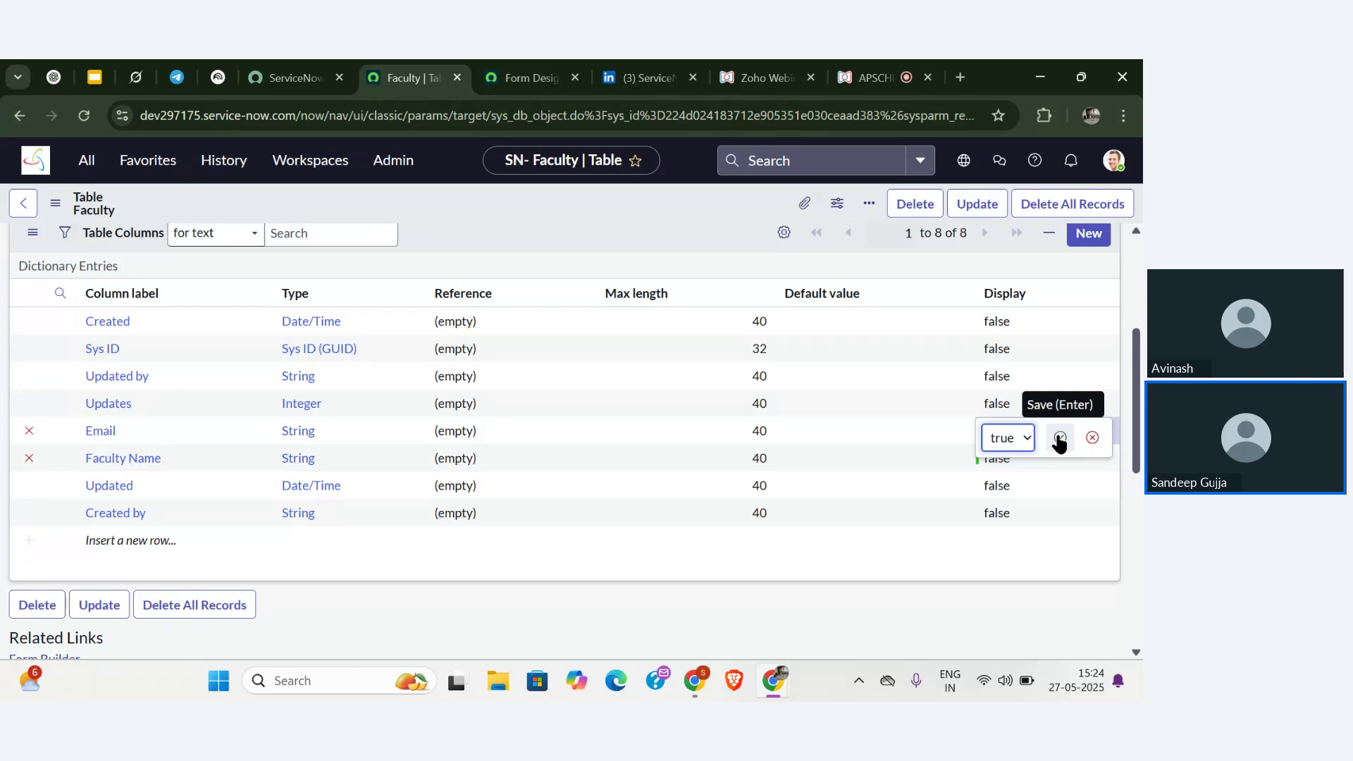
left_click(1057, 437)
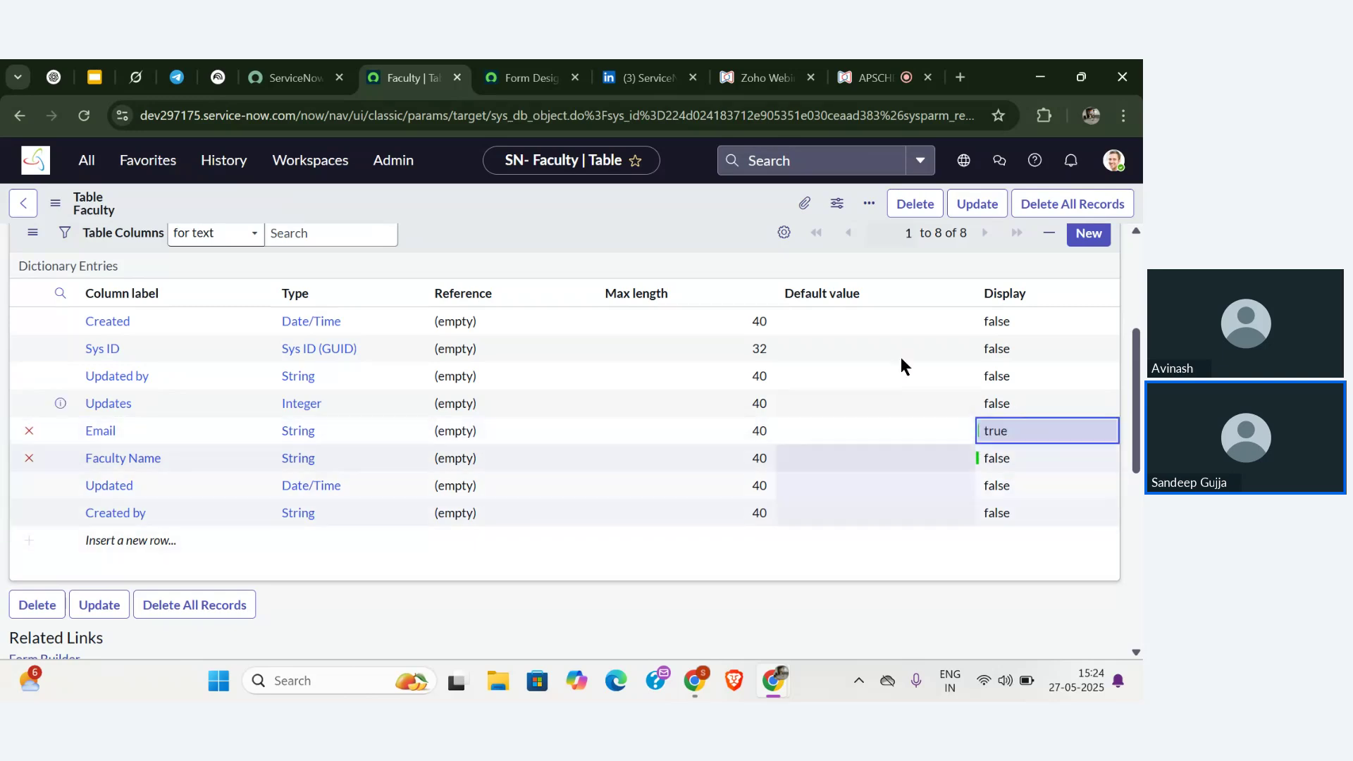
- Update the Faculty table and choose the fourth listed faculty record in the new Student record's Faculty Name lookup
left_click(977, 206)
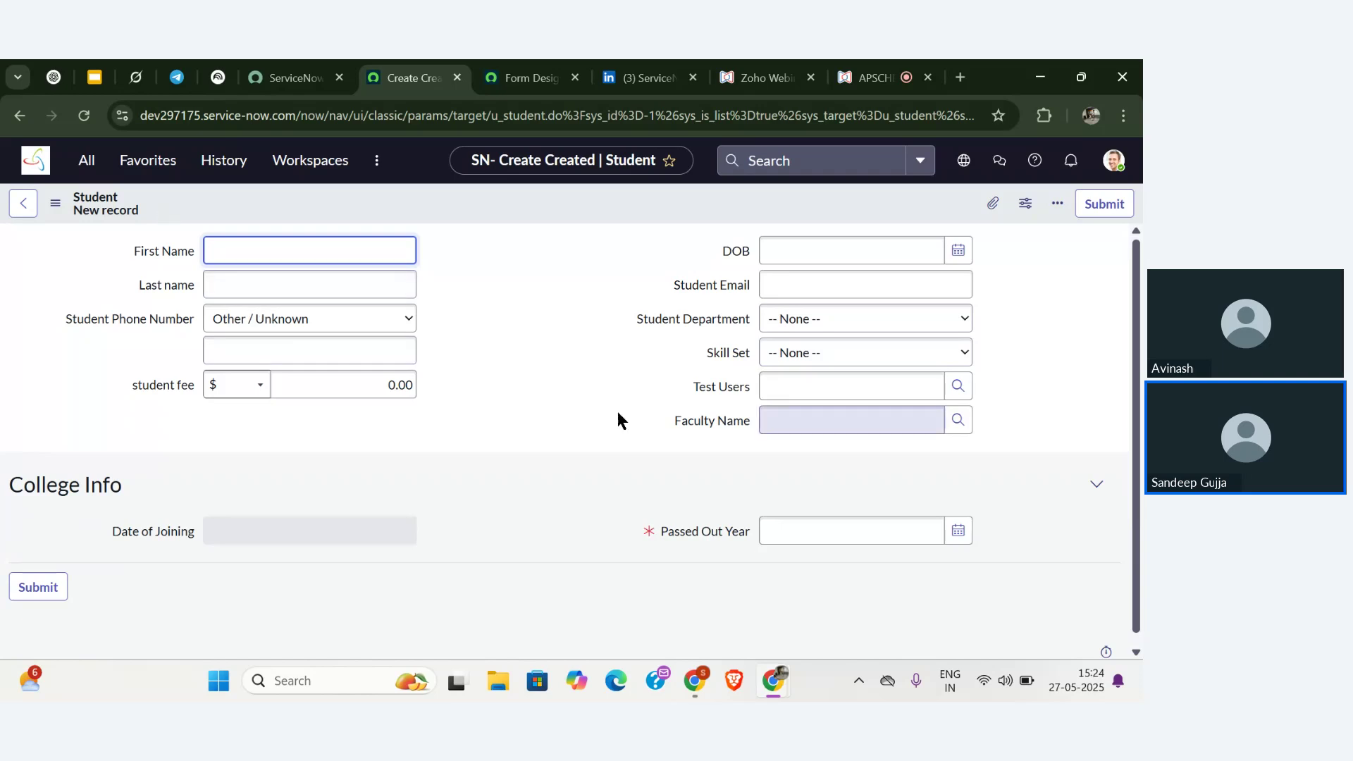
left_click(960, 426)
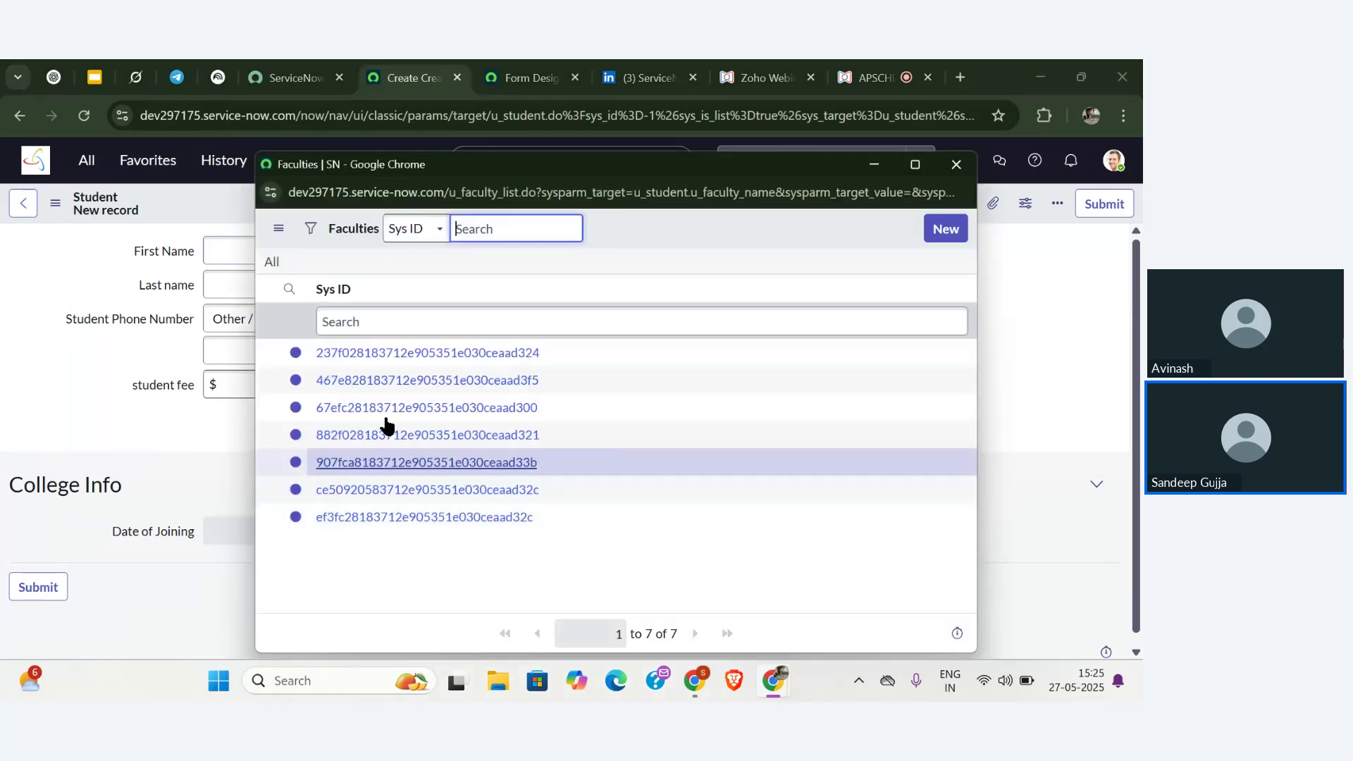
left_click(427, 434)
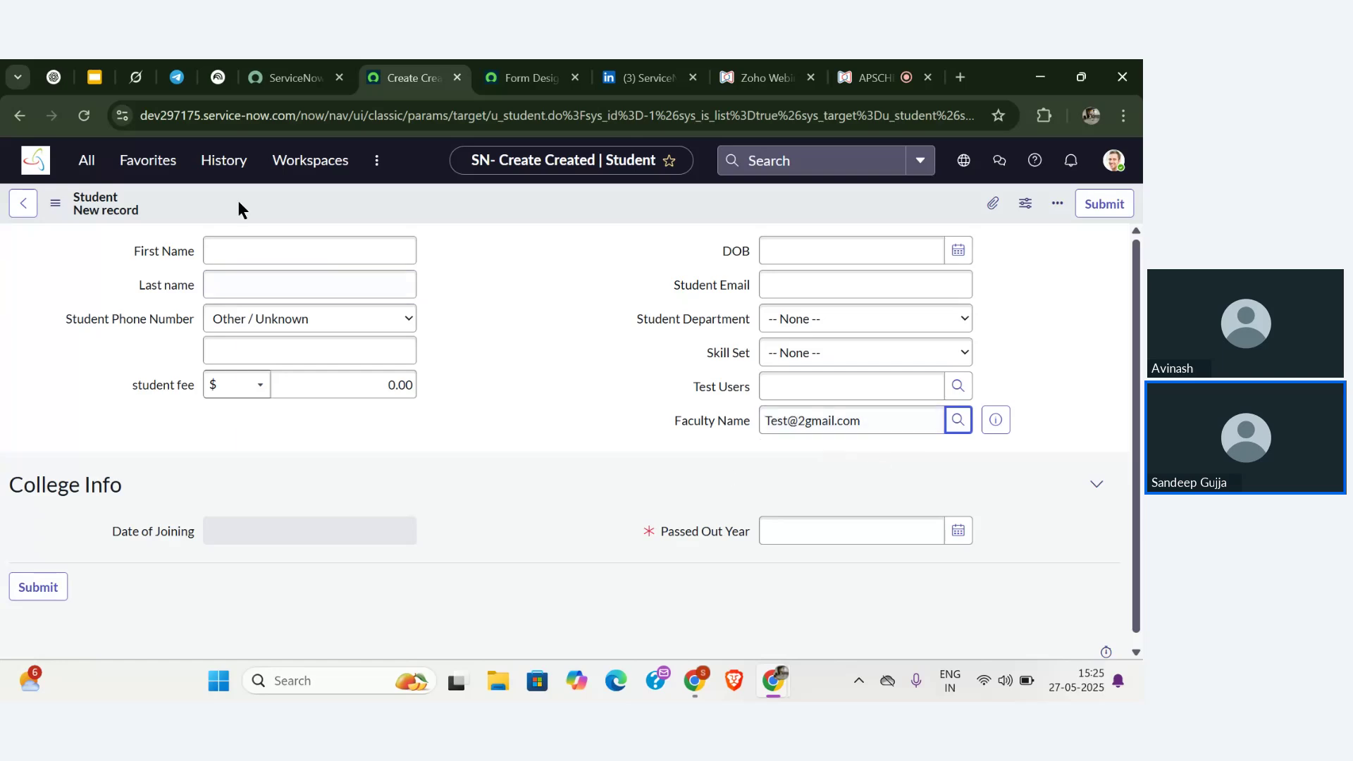
- Leave the new Student record without saving and reopen the recently visited Faculty table definition at its list of columns
left_click(220, 169)
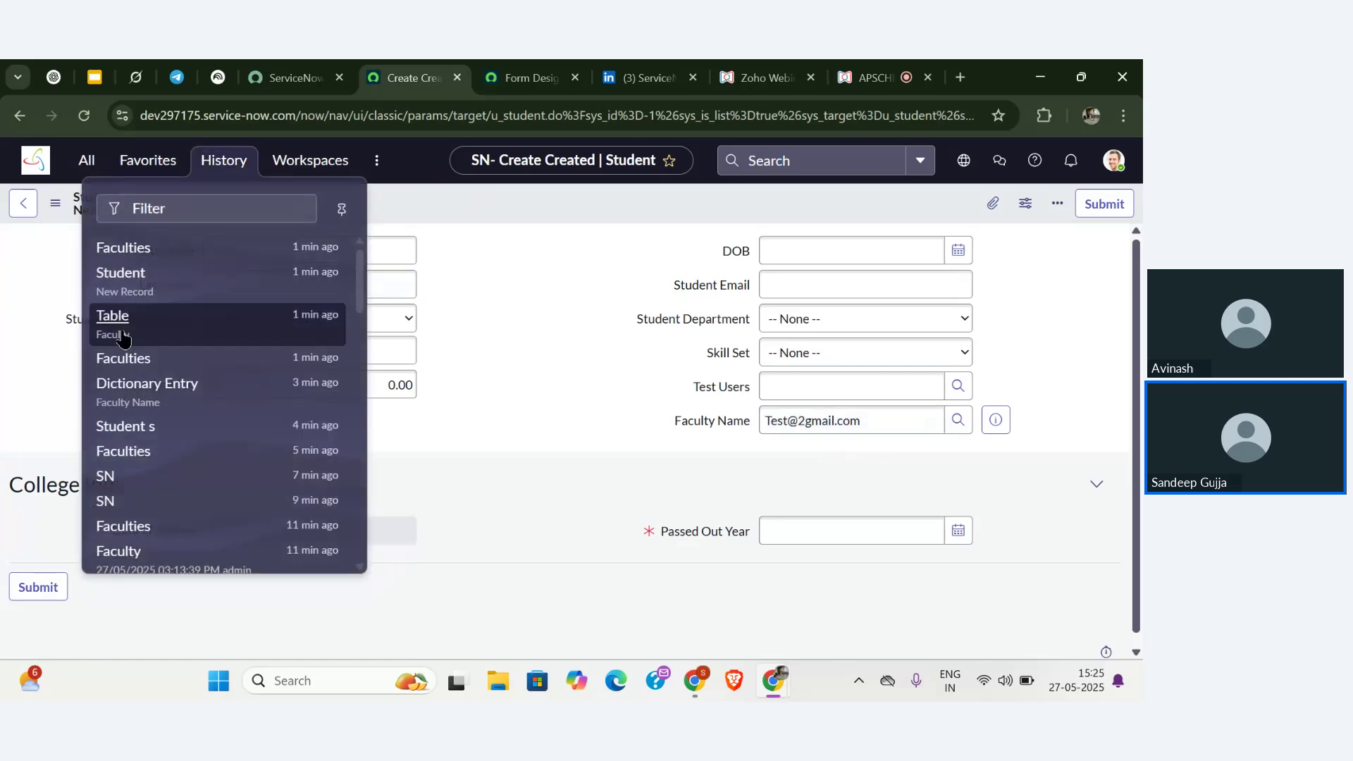
left_click(121, 328)
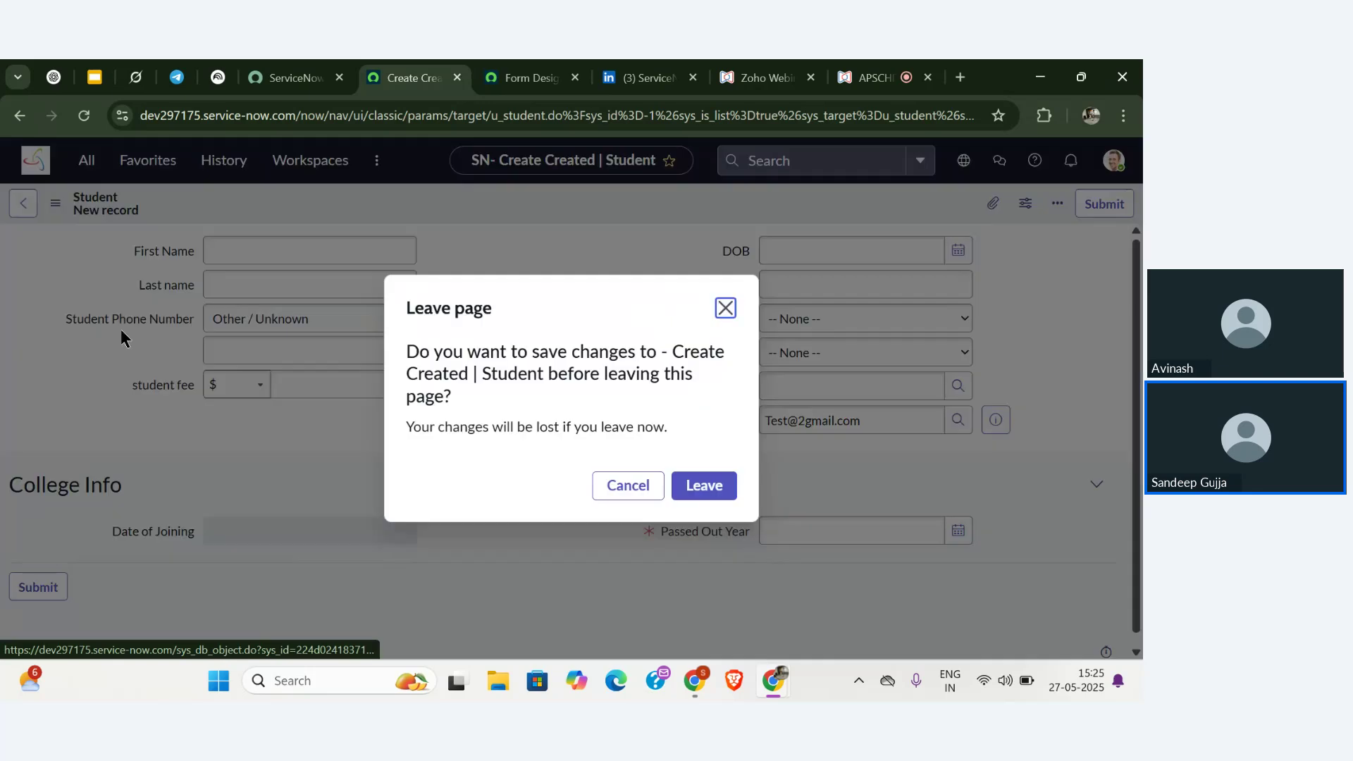
left_click(700, 493)
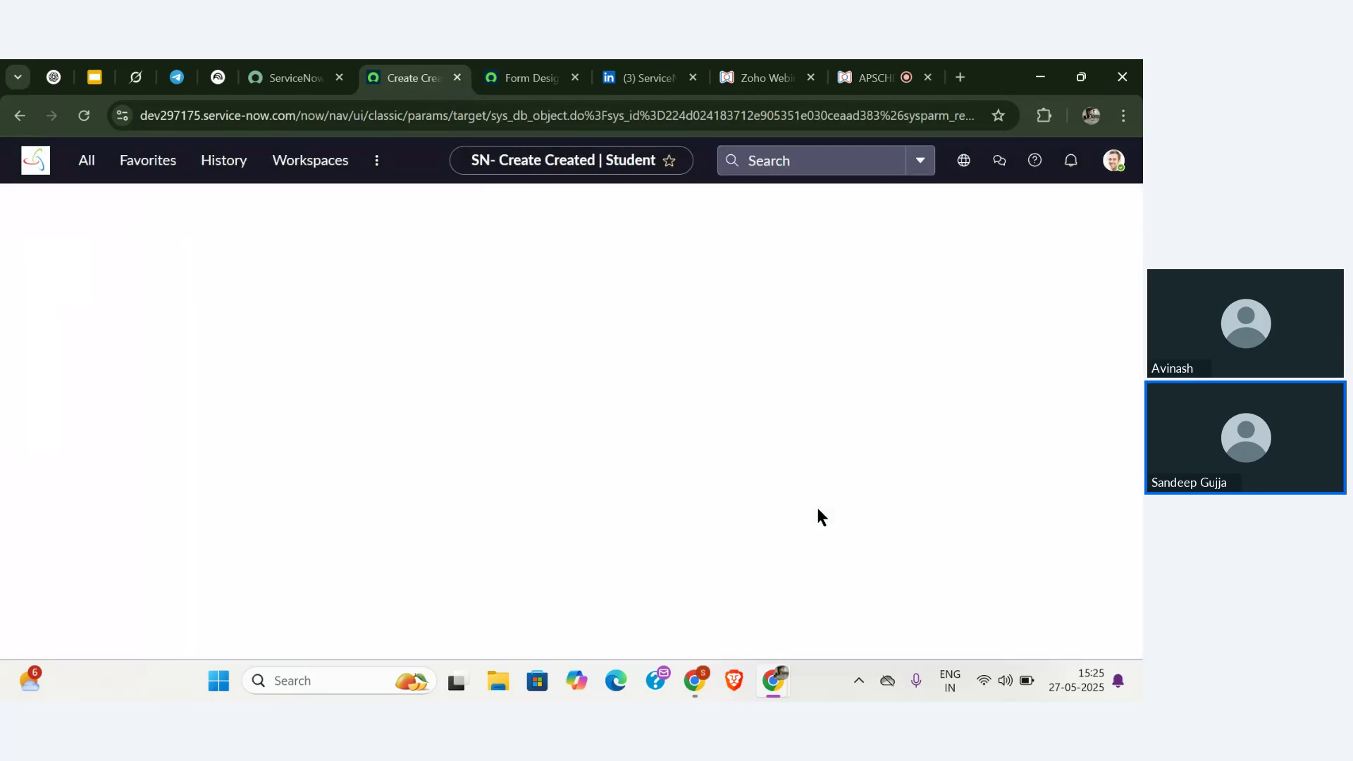
scroll(864, 487, "down", 3)
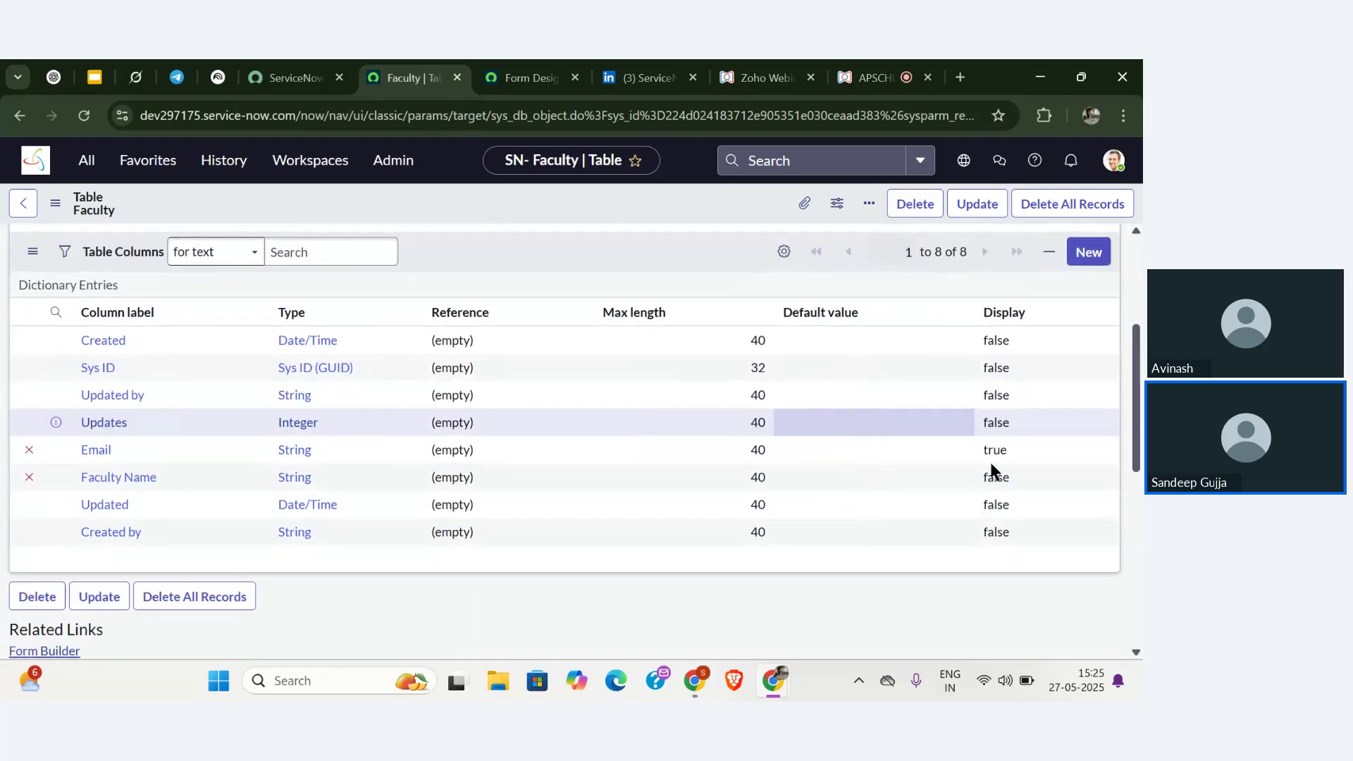
- Set Display to true for the Faculty Name column in the Faculty table's column list
left_click(1000, 477)
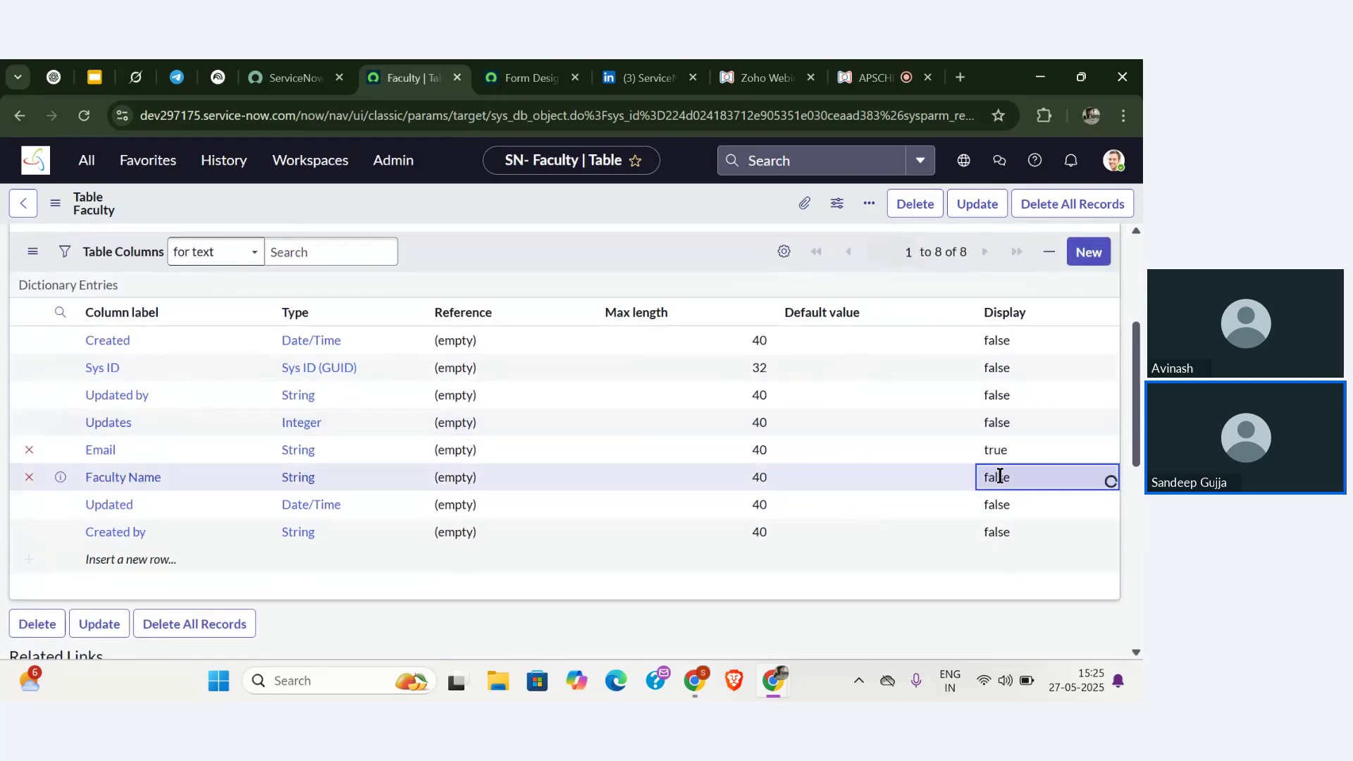
left_click(999, 476)
left_click(1008, 483)
left_click(1010, 514)
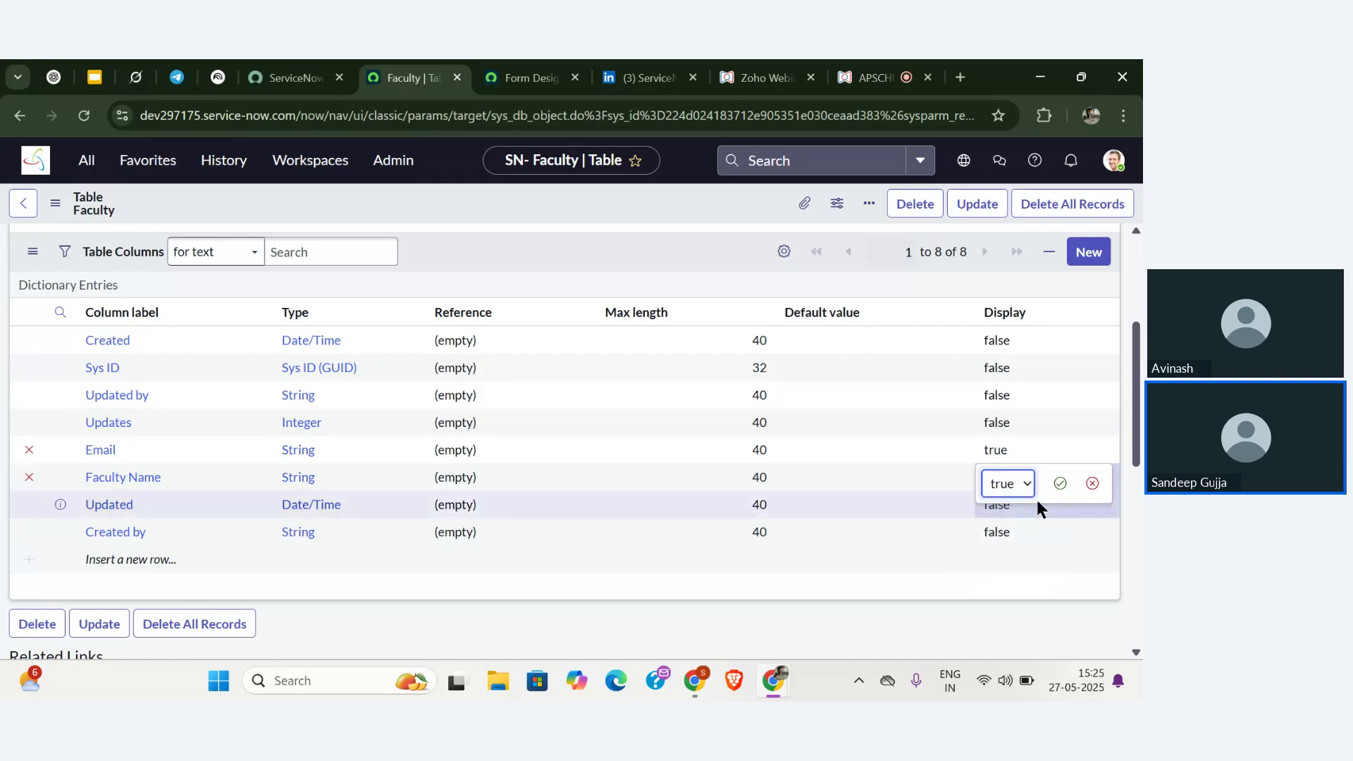
left_click(1060, 484)
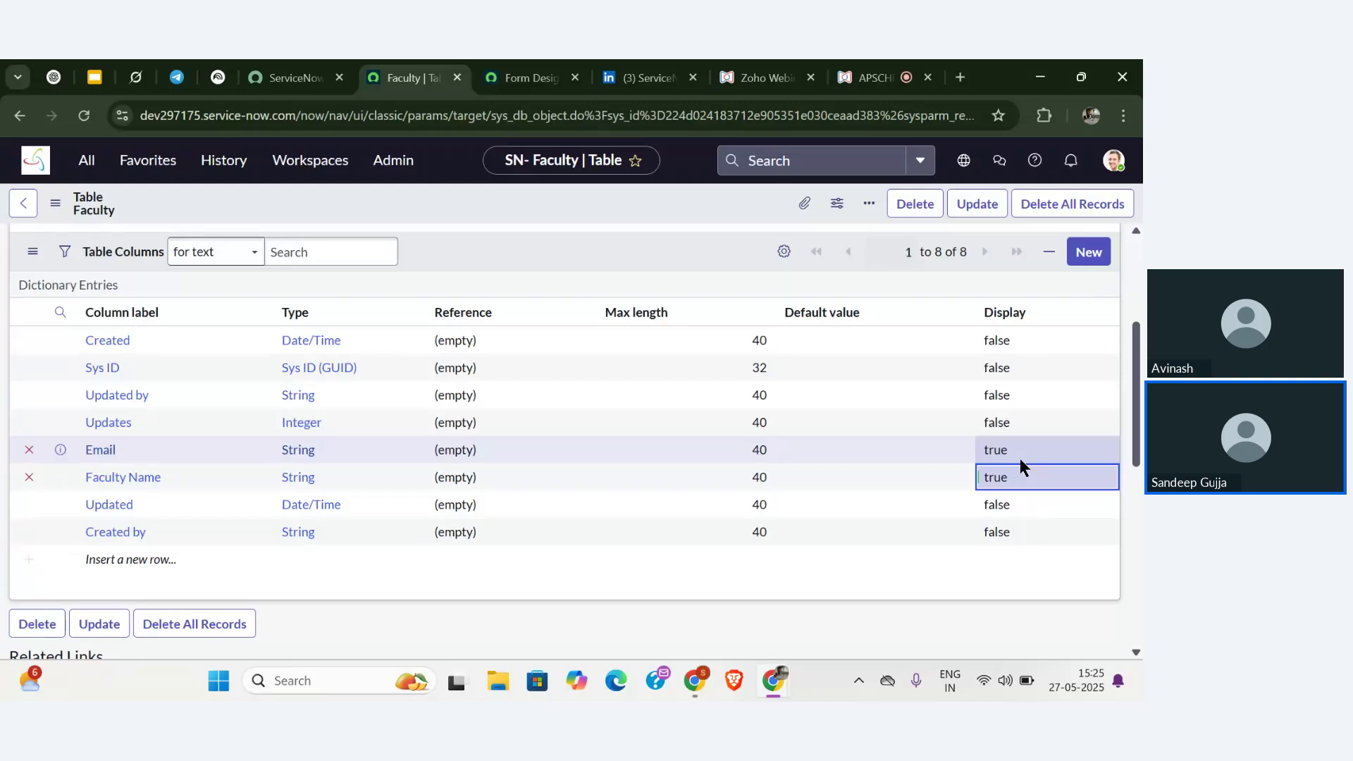
- Set Display to false for the Email column of the Faculty table
left_click(1026, 446)
left_click(1027, 446)
left_click(1025, 456)
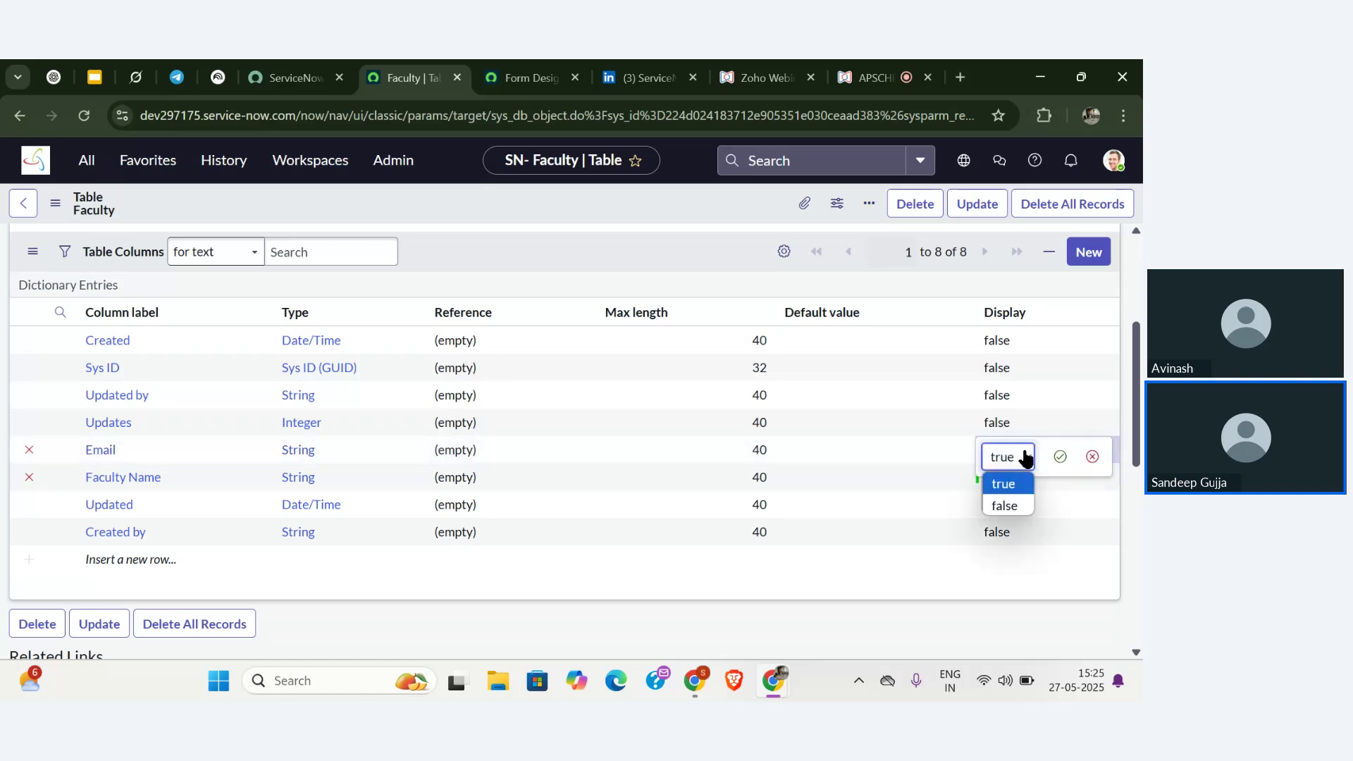
left_click(1016, 499)
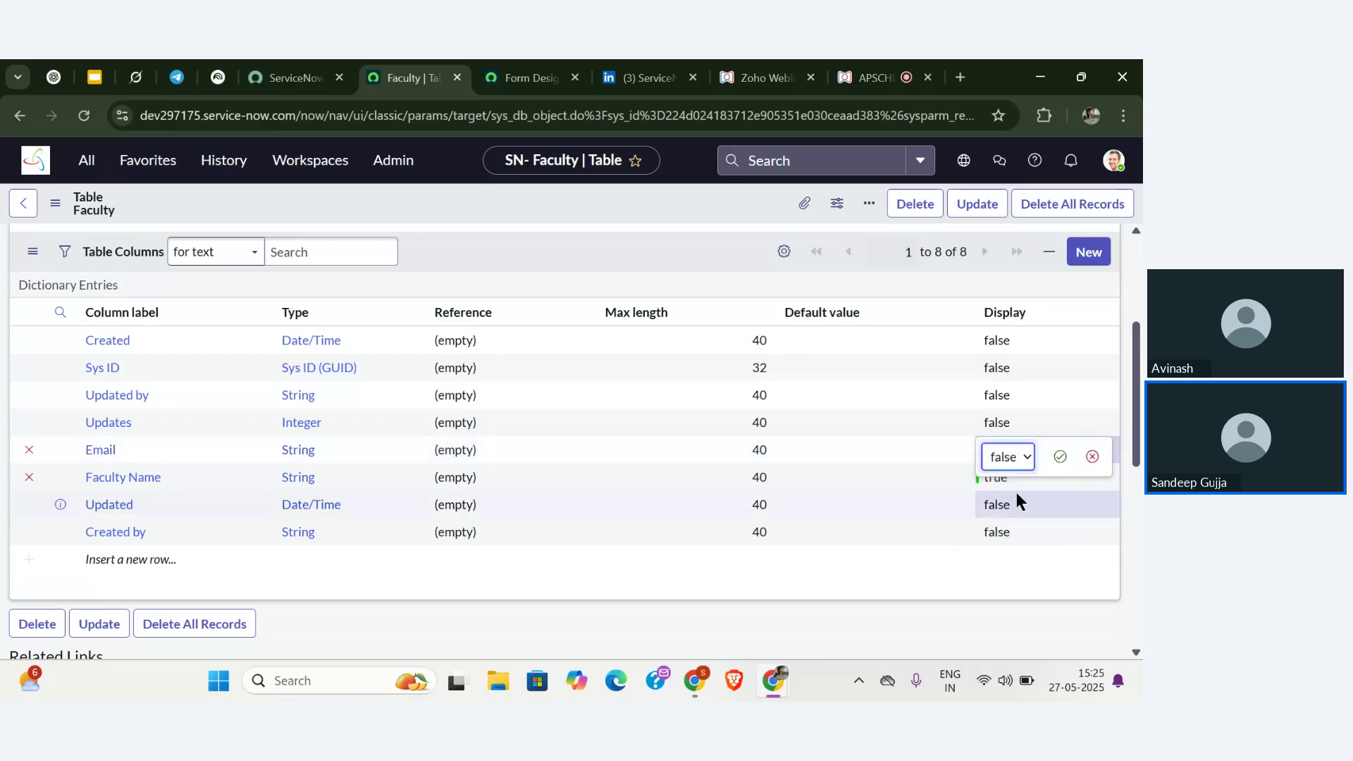
left_click(1060, 457)
- Save the Faculty table changes and choose the last listed faculty record in the Student form's Faculty Name lookup
scroll(1007, 343, "up", 3)
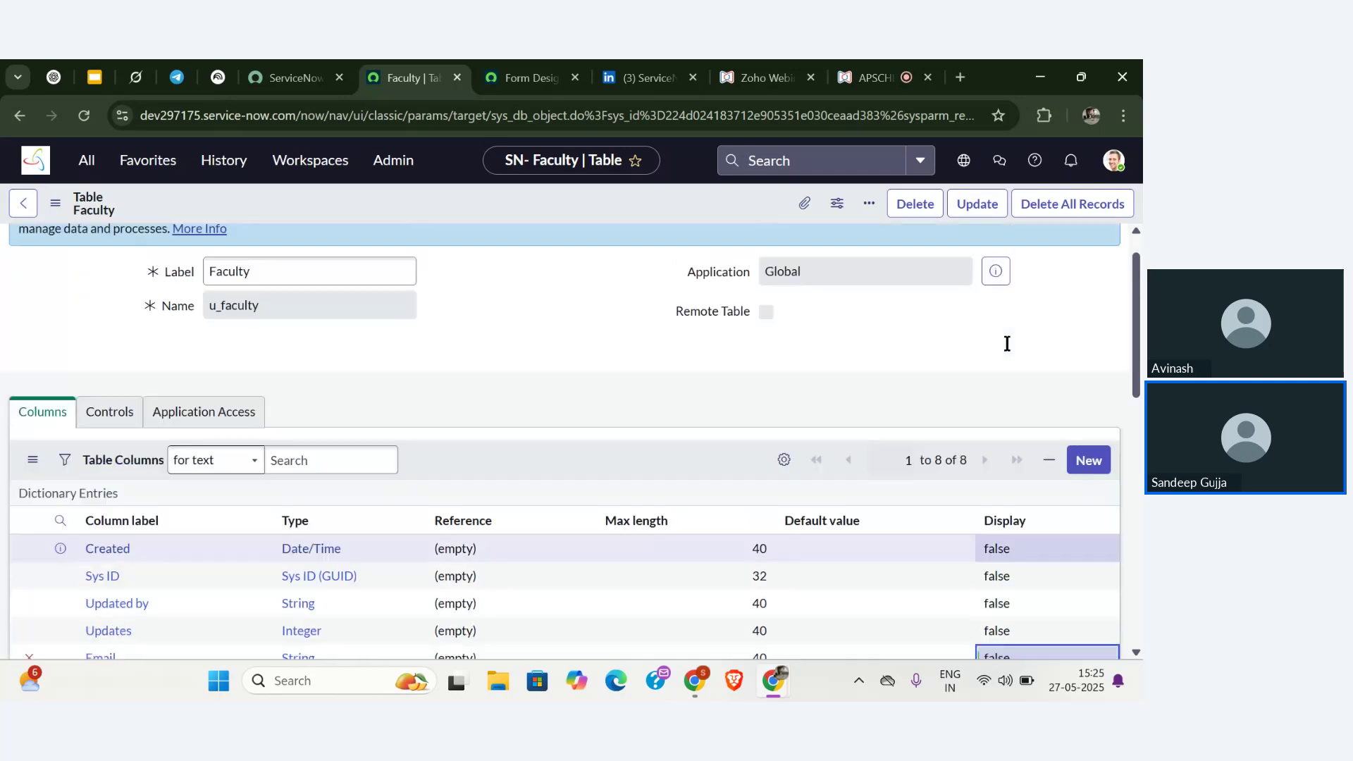
left_click(973, 204)
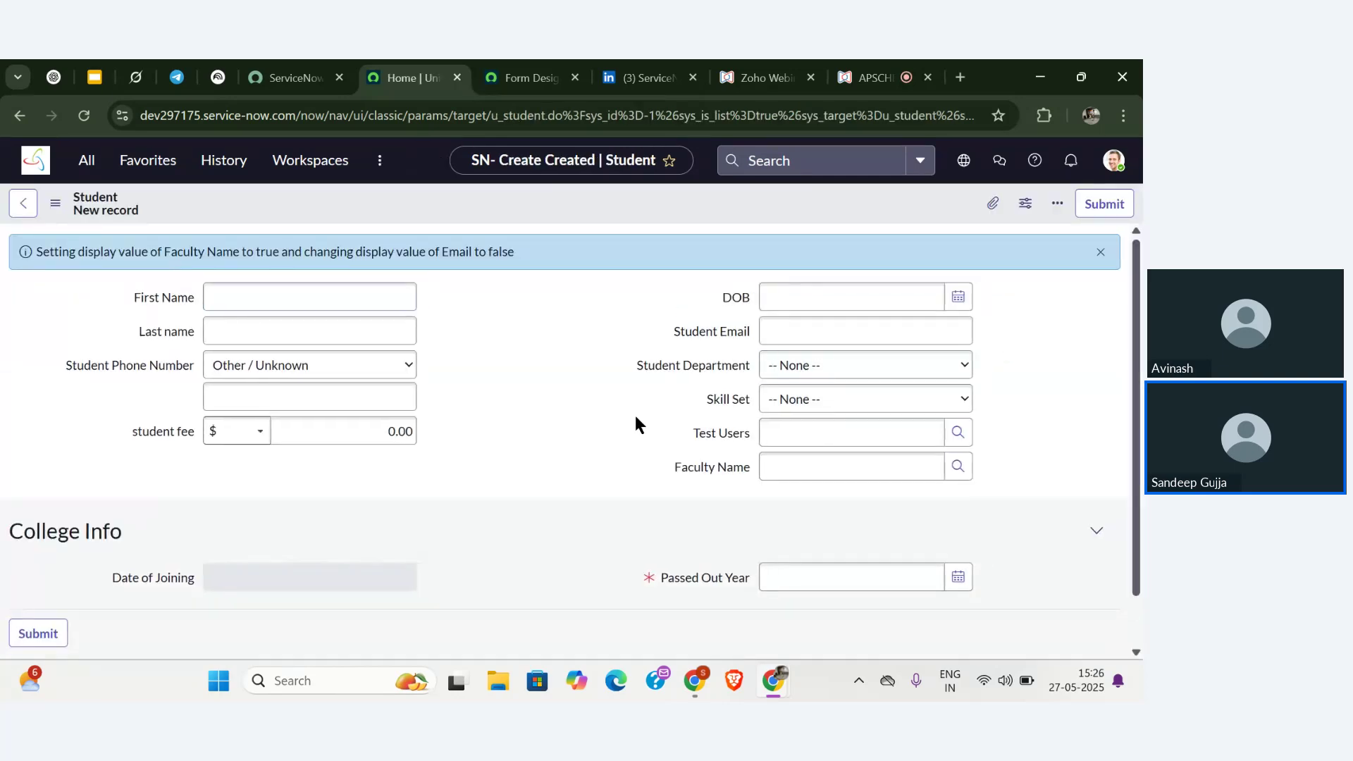
left_click(970, 468)
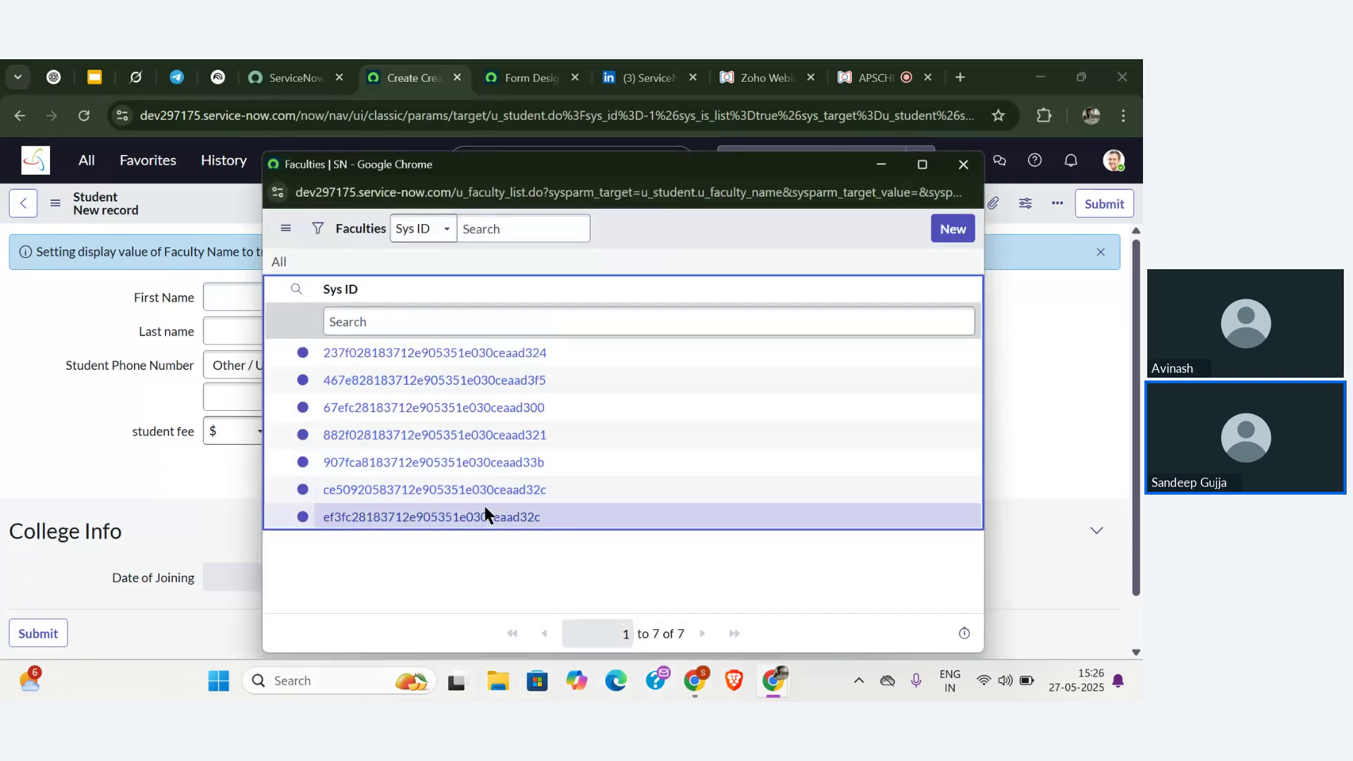
left_click(484, 513)
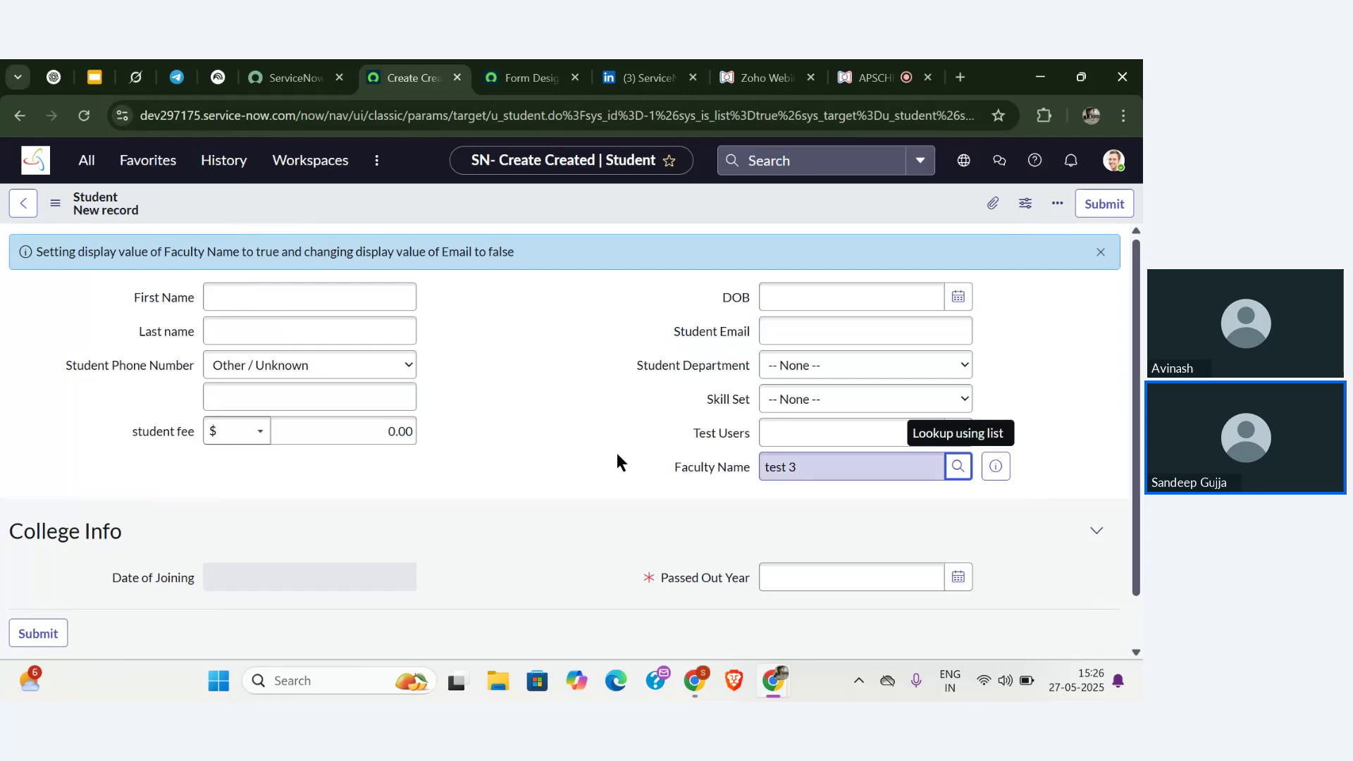
- Switch to the Zoho webinar and read through the newest attendee questions and replies in its Q&A
left_click(867, 74)
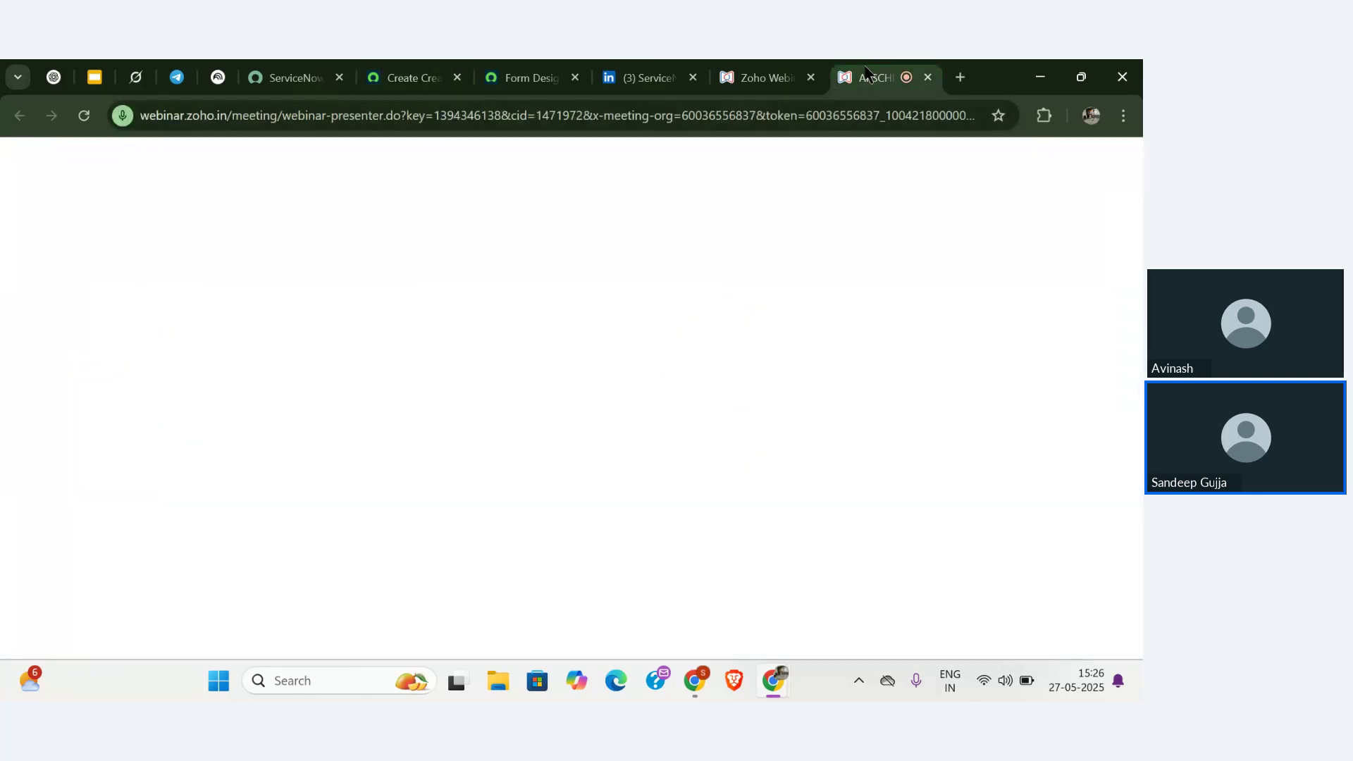
scroll(220, 425, "down", 3)
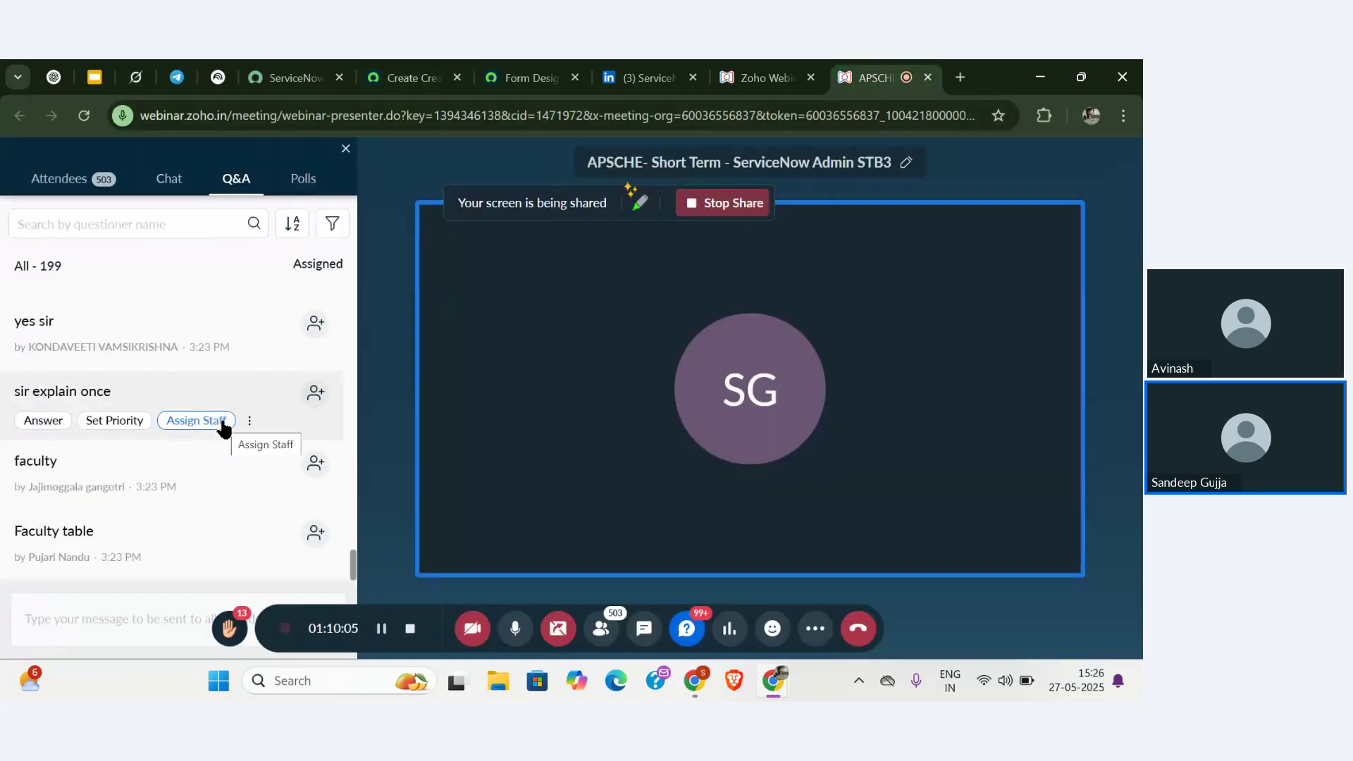
scroll(281, 466, "up", 2)
scroll(281, 467, "down", 2)
scroll(281, 466, "up", 2)
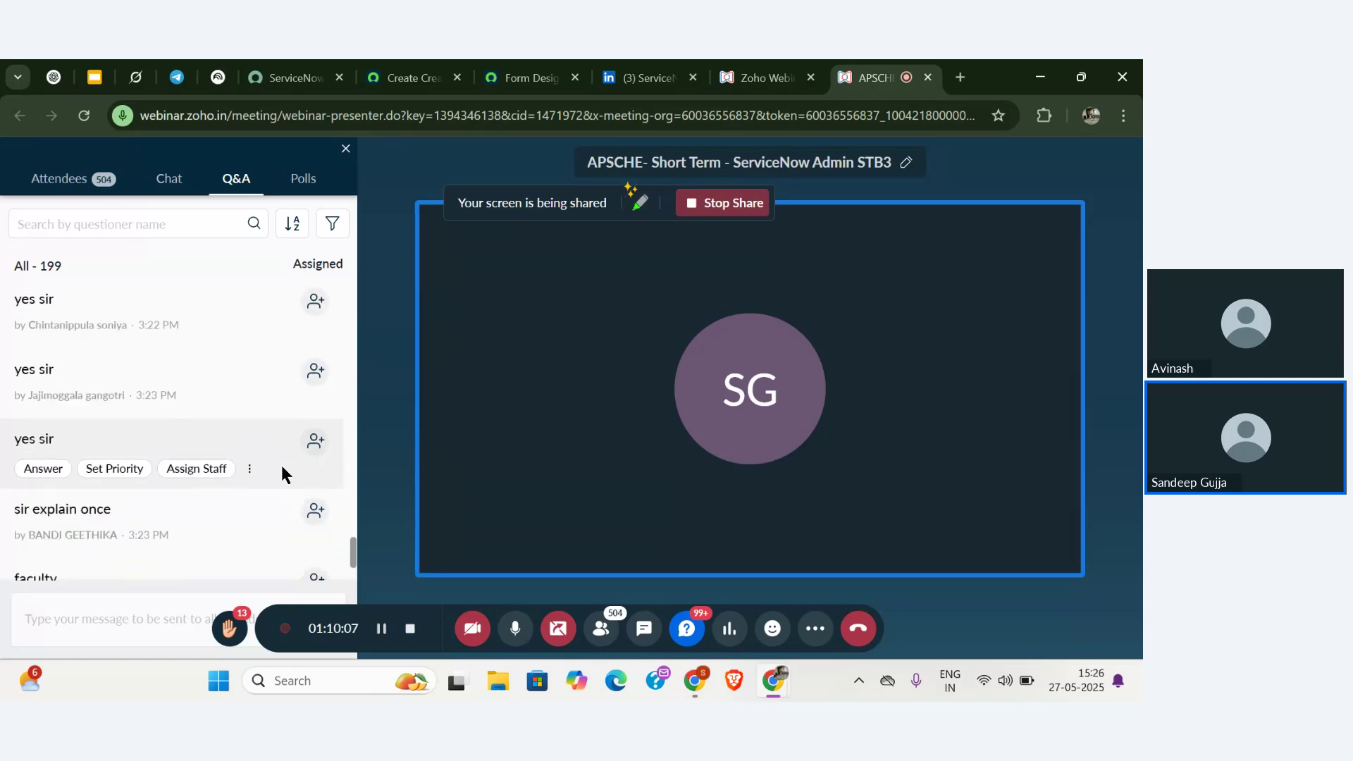
scroll(282, 466, "down", 2)
scroll(281, 466, "up", 2)
scroll(281, 466, "down", 2)
scroll(281, 467, "up", 2)
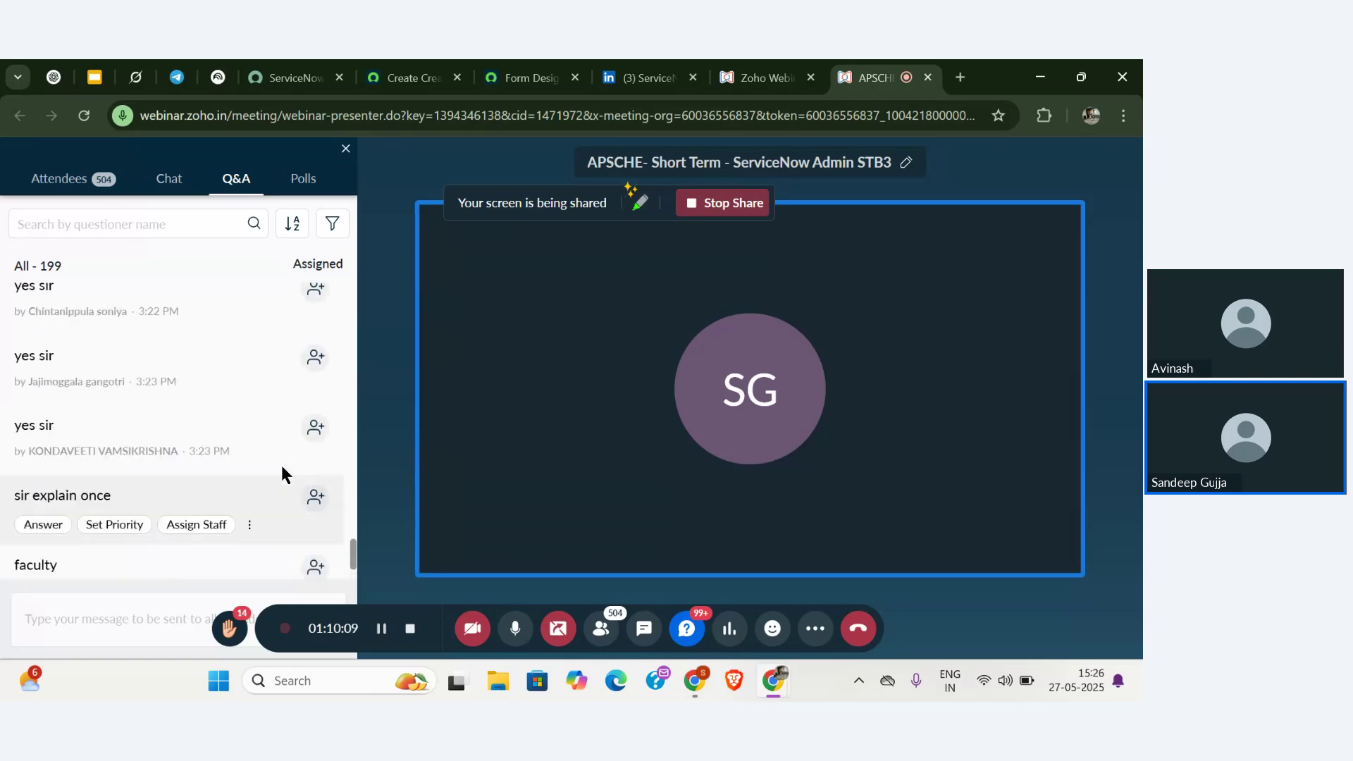
scroll(282, 466, "down", 2)
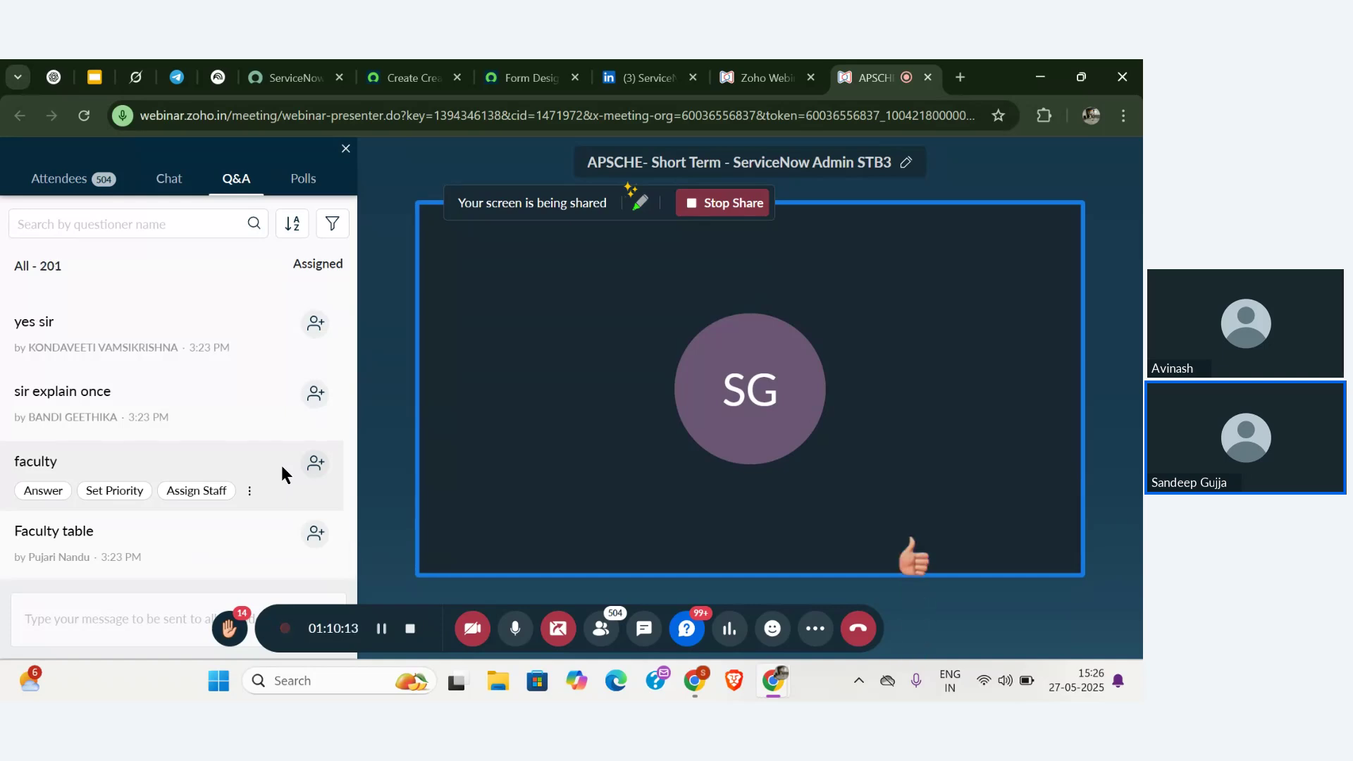
scroll(282, 474, "down", 2)
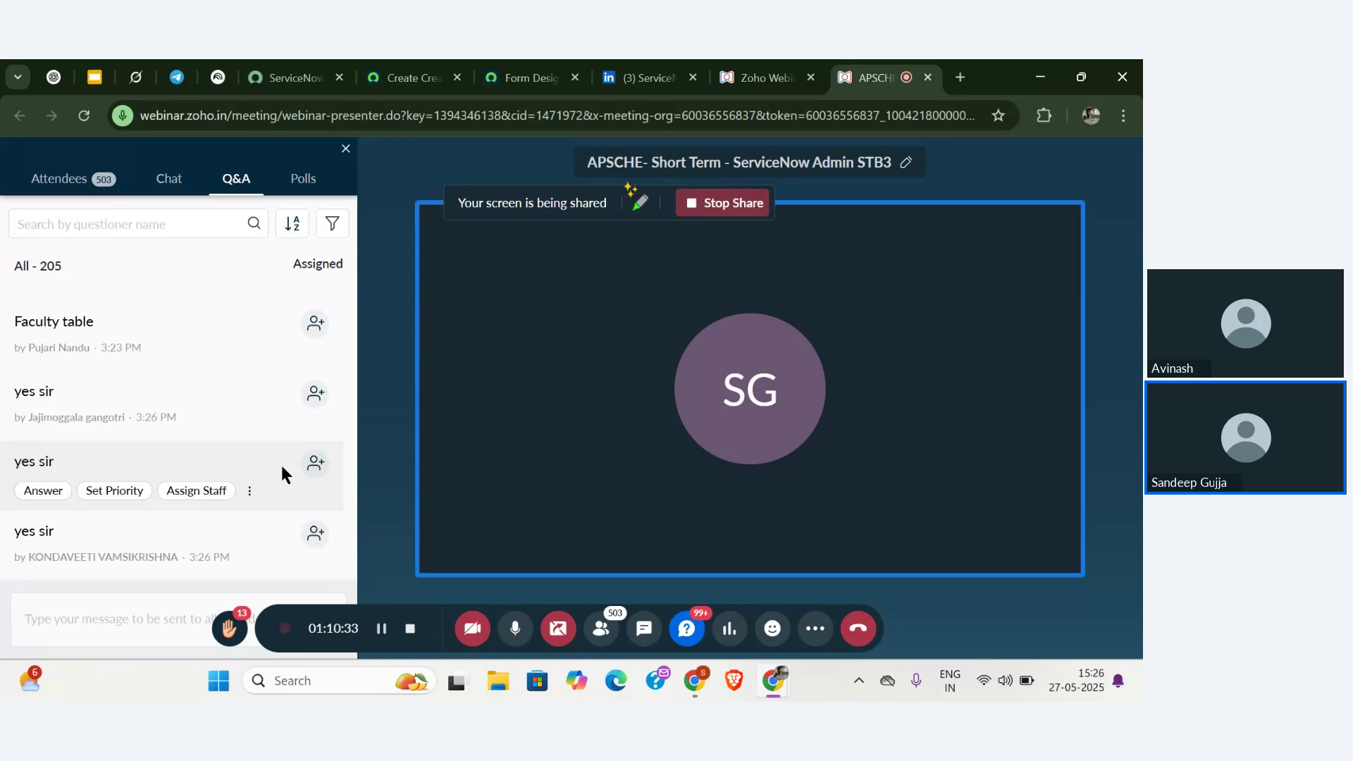
scroll(210, 392, "down", 3)
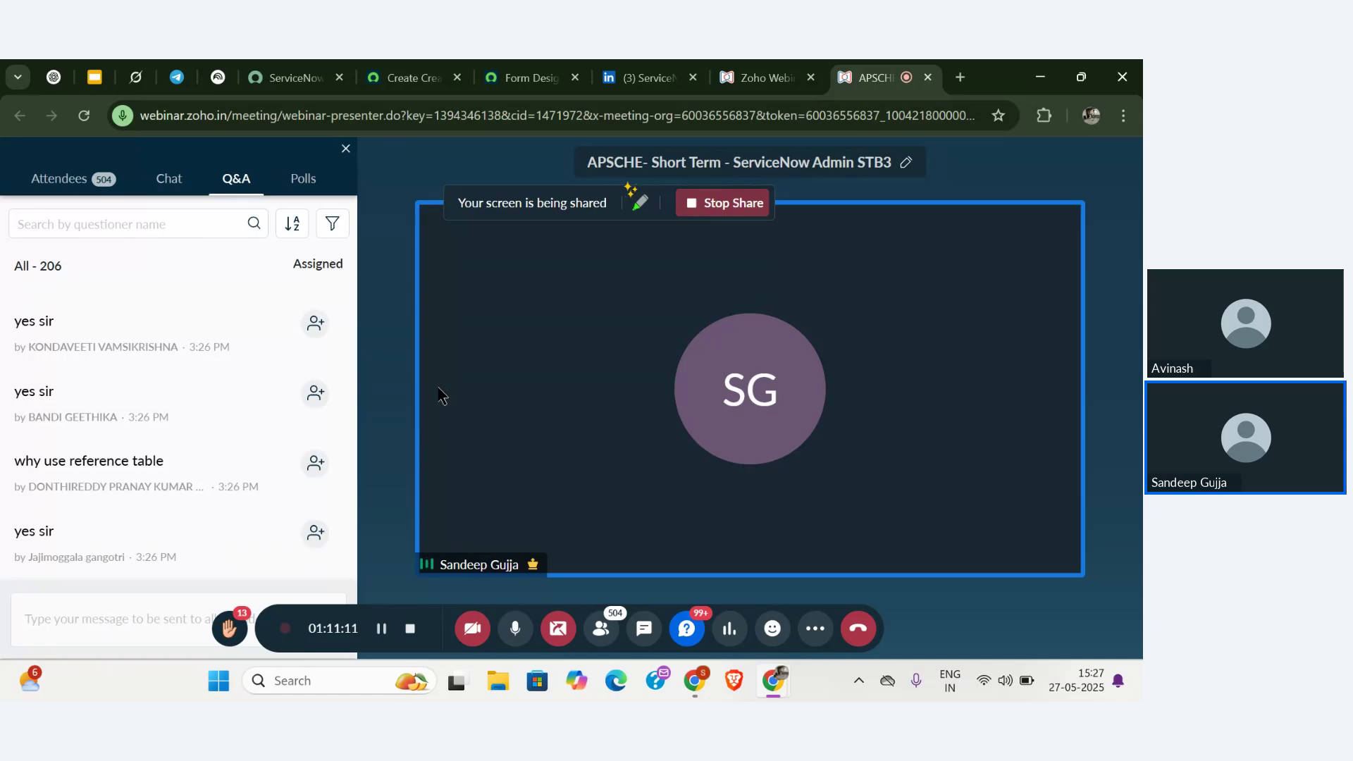
scroll(273, 335, "up", 2)
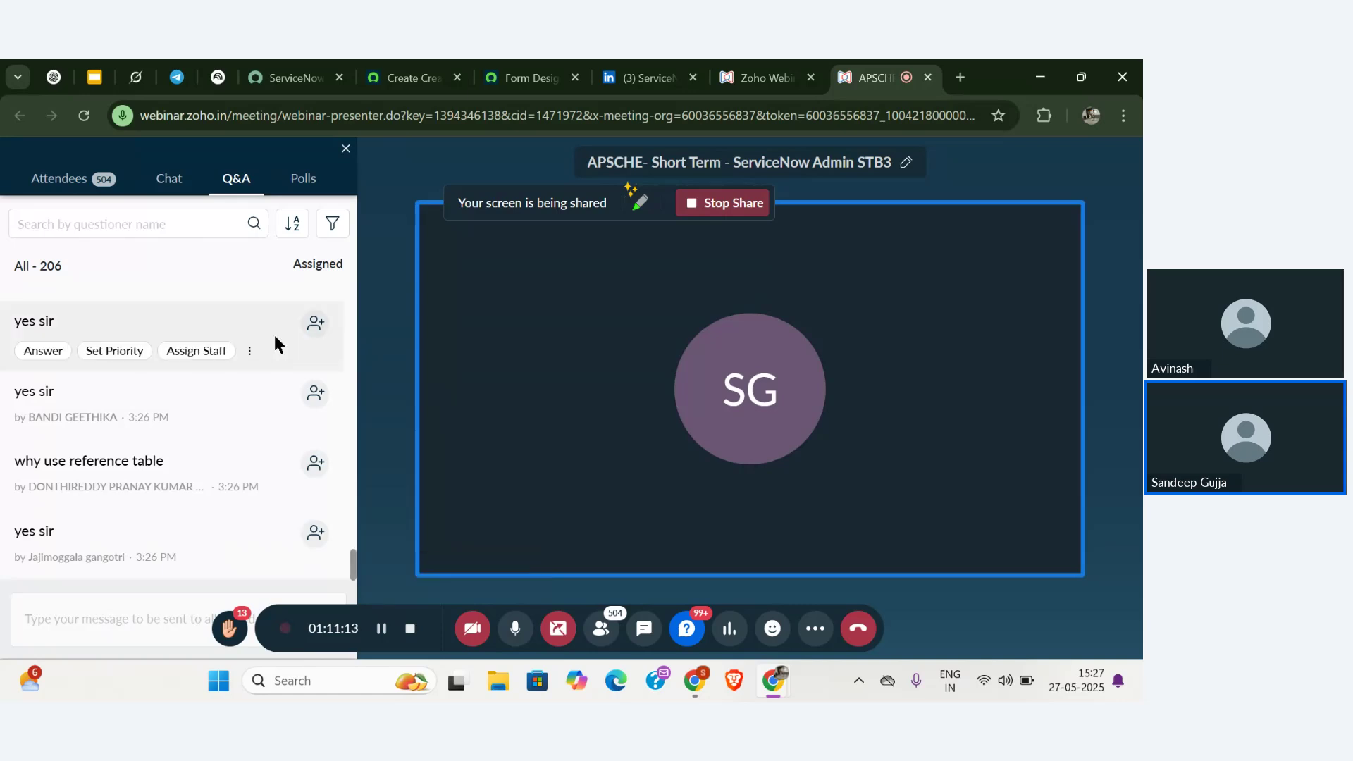
scroll(274, 336, "down", 3)
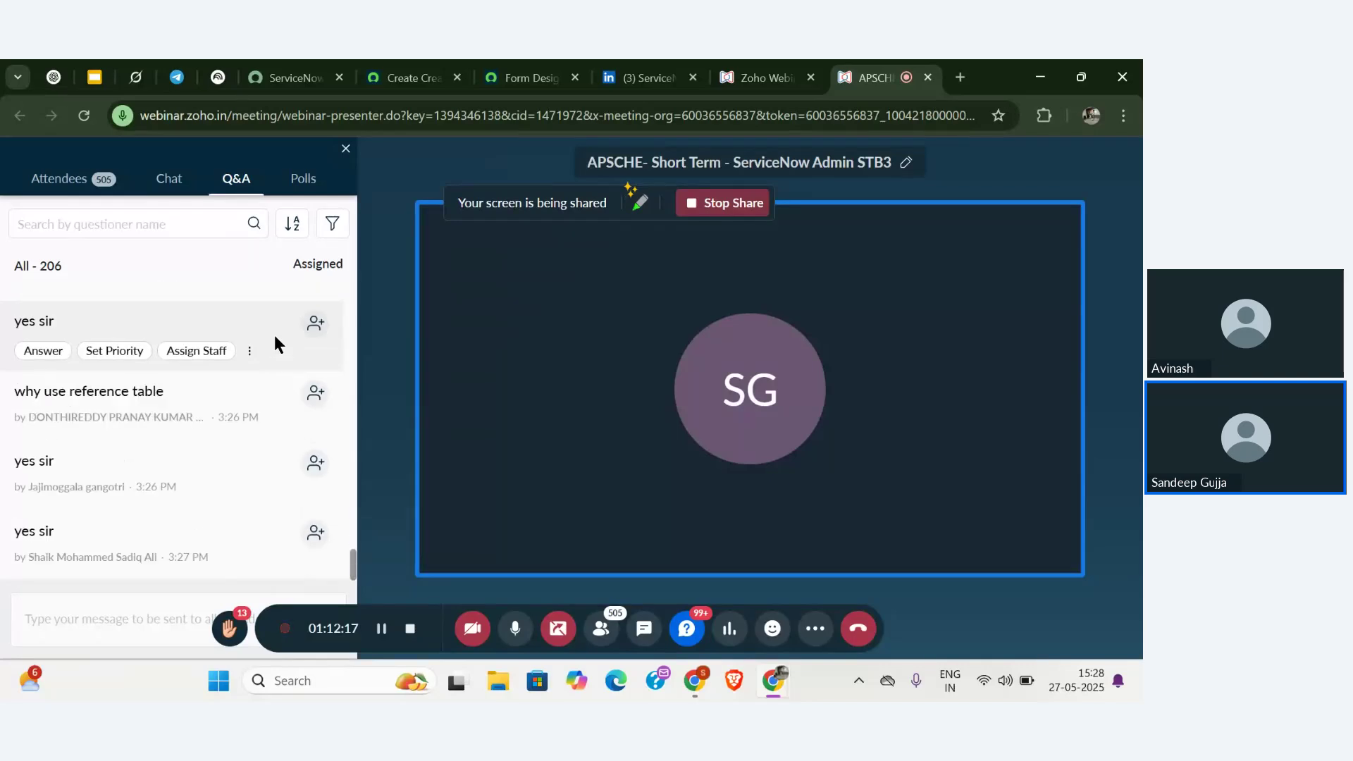
scroll(274, 336, "up", 1)
scroll(273, 336, "down", 1)
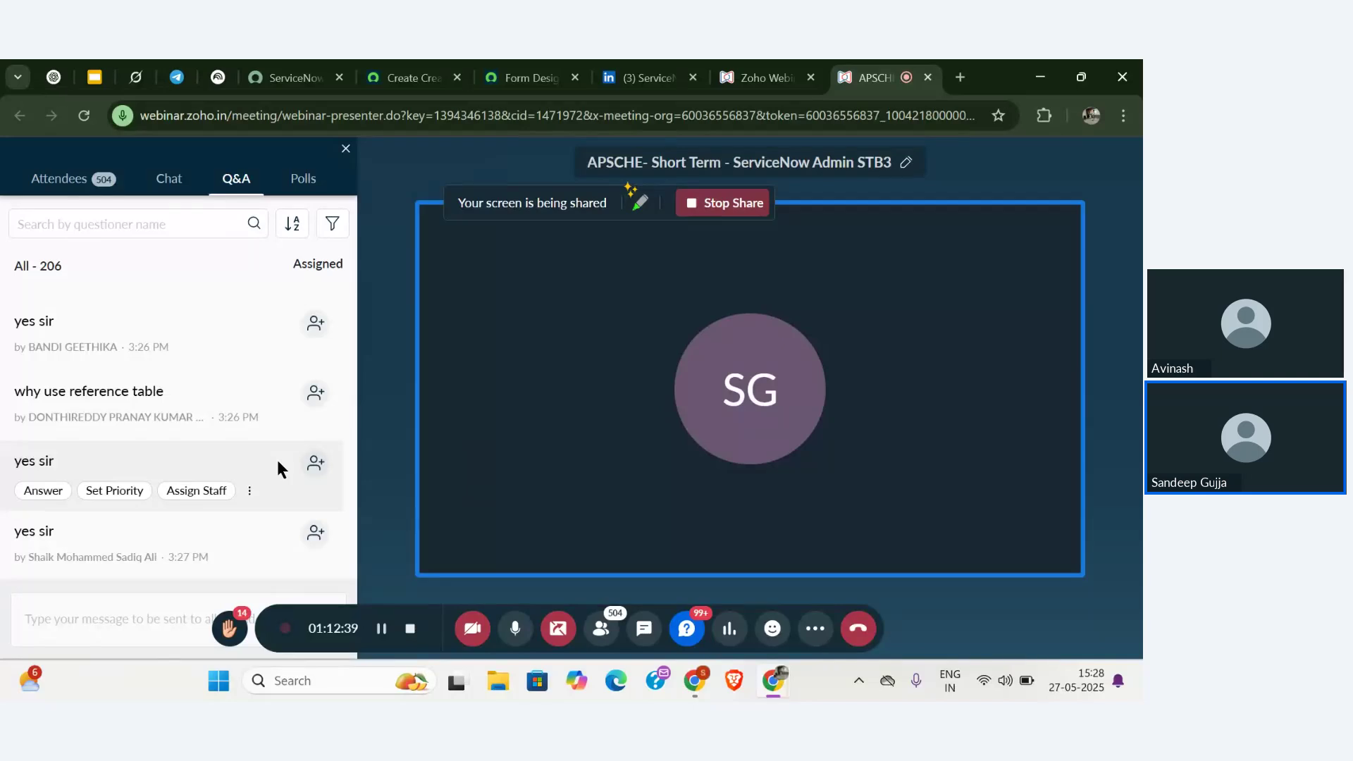
scroll(276, 460, "up", 2)
scroll(277, 459, "down", 2)
- Switch to the ServiceNow Student form and open its Form Layout configuration, discarding the unsaved record changes
left_click(527, 77)
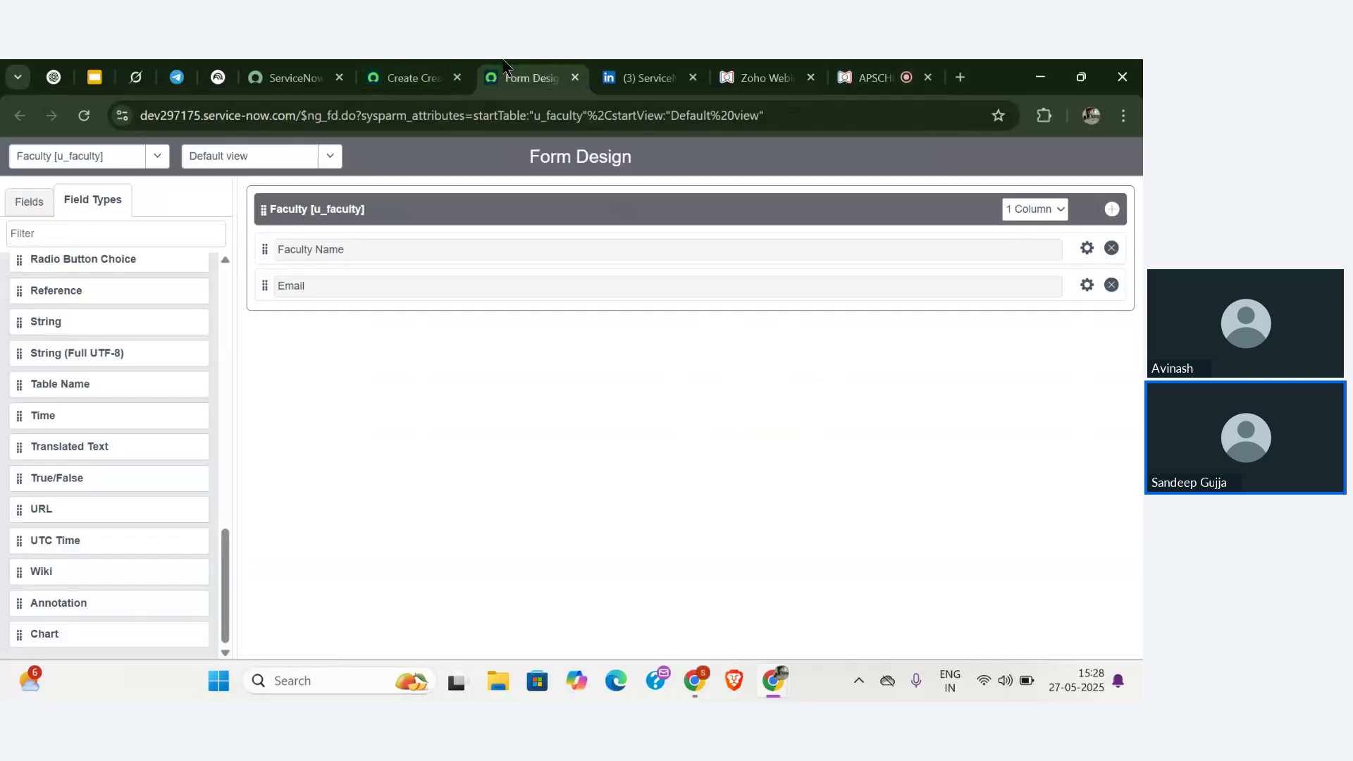
left_click(424, 74)
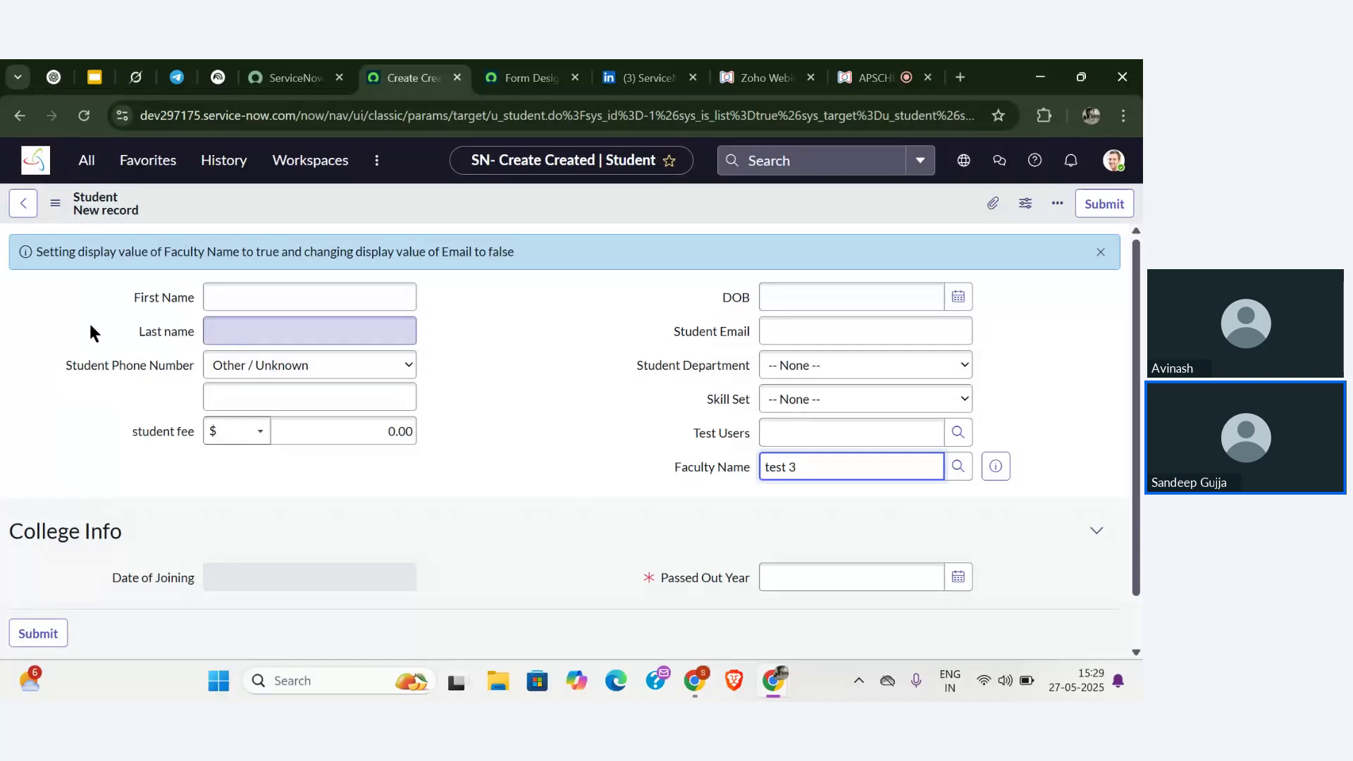
left_click(55, 206)
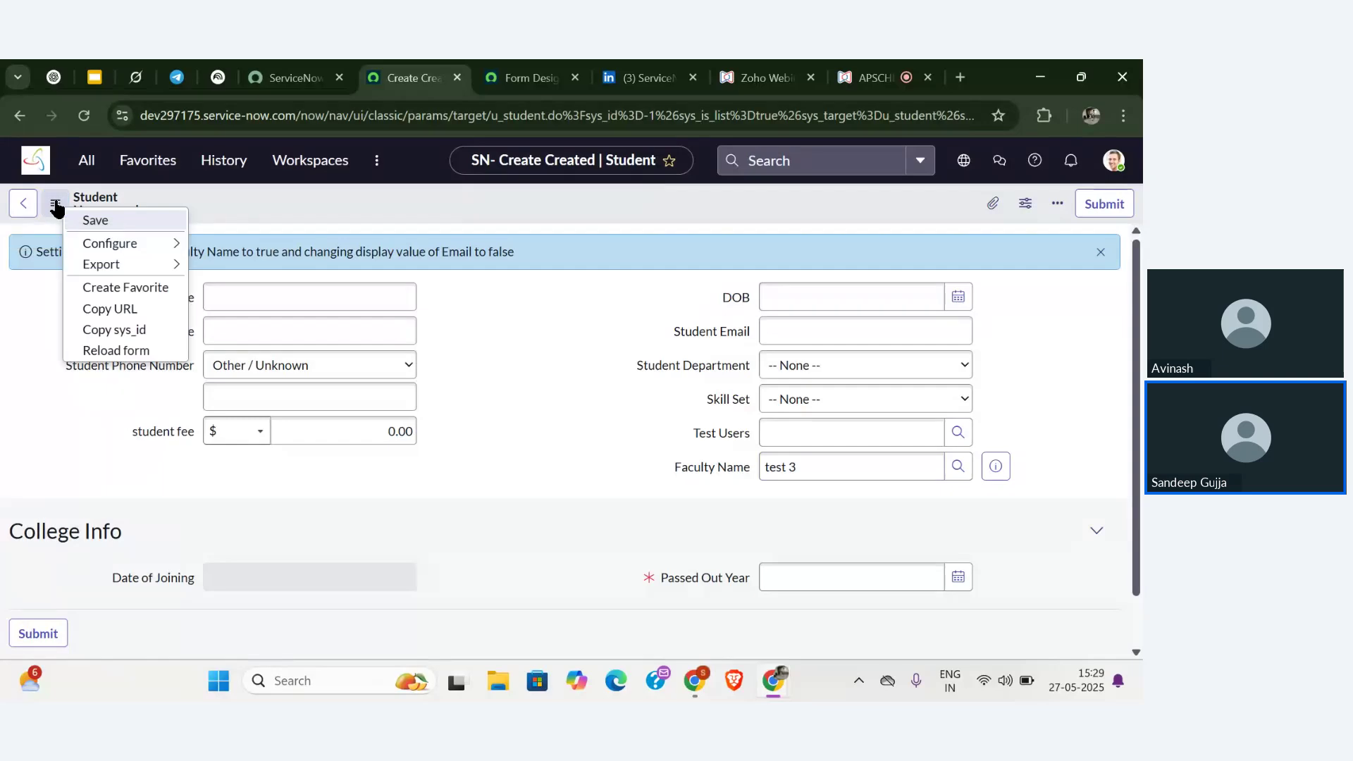
mouse_move(109, 241)
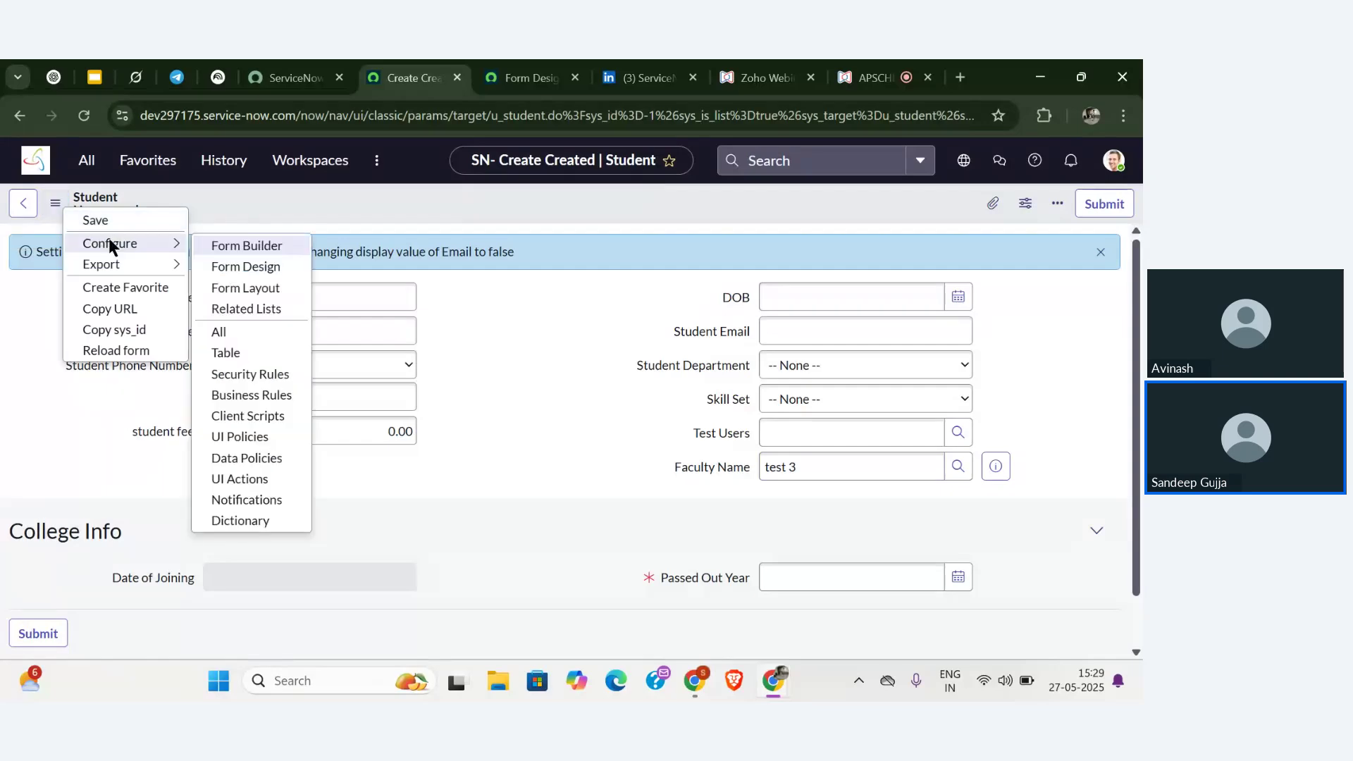
left_click(258, 286)
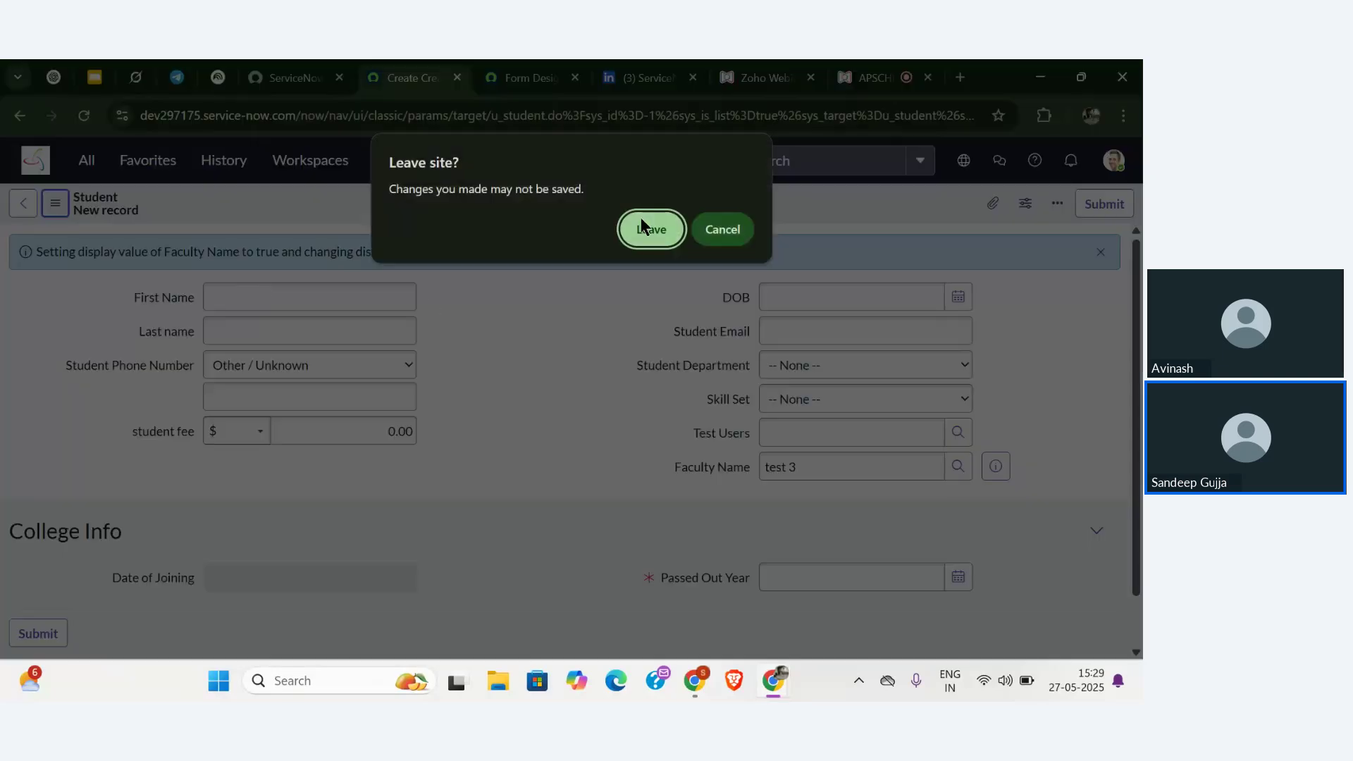
left_click(640, 220)
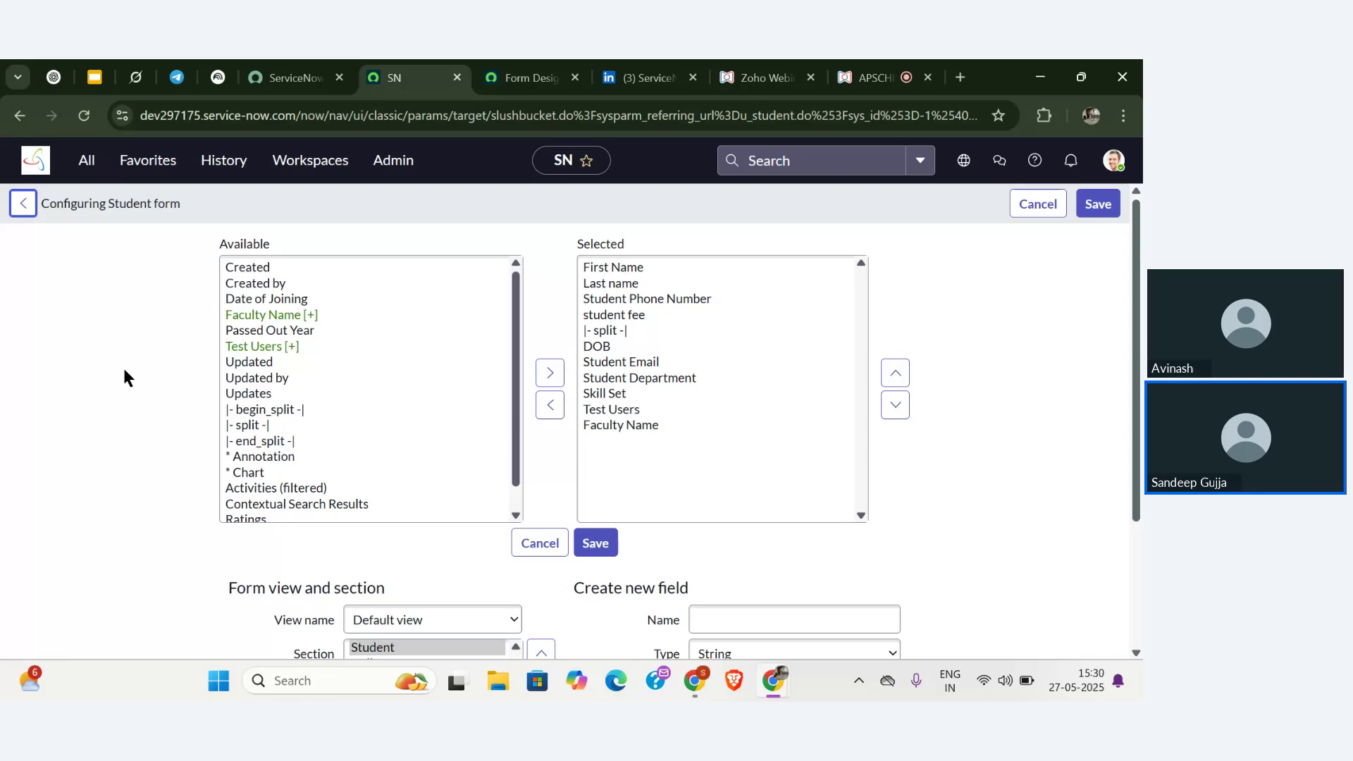
- Go back to the new Student record and choose test 6 in the Faculty Name lookup
left_click(23, 206)
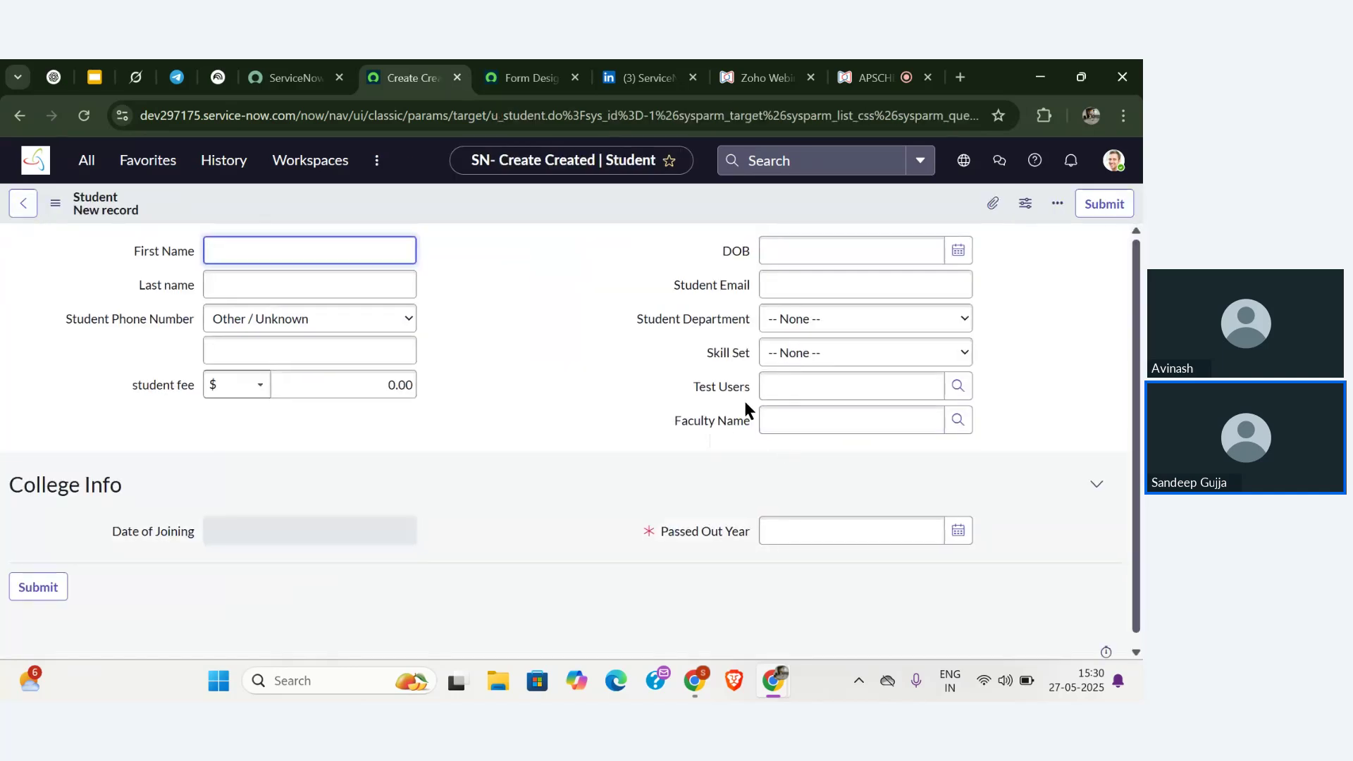
left_click(957, 421)
left_click(389, 409)
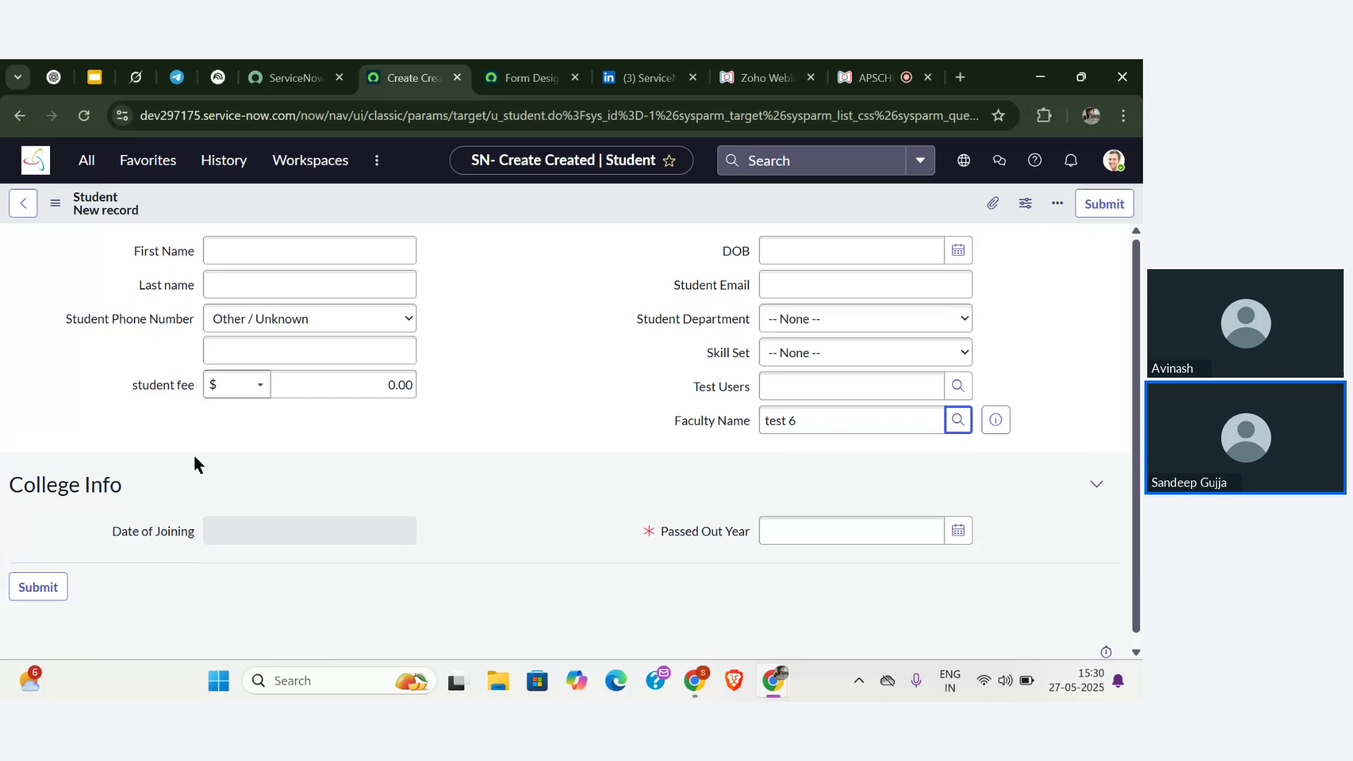
- Reopen the Student form's Form Layout configuration, leaving the new record without saving it
left_click(56, 206)
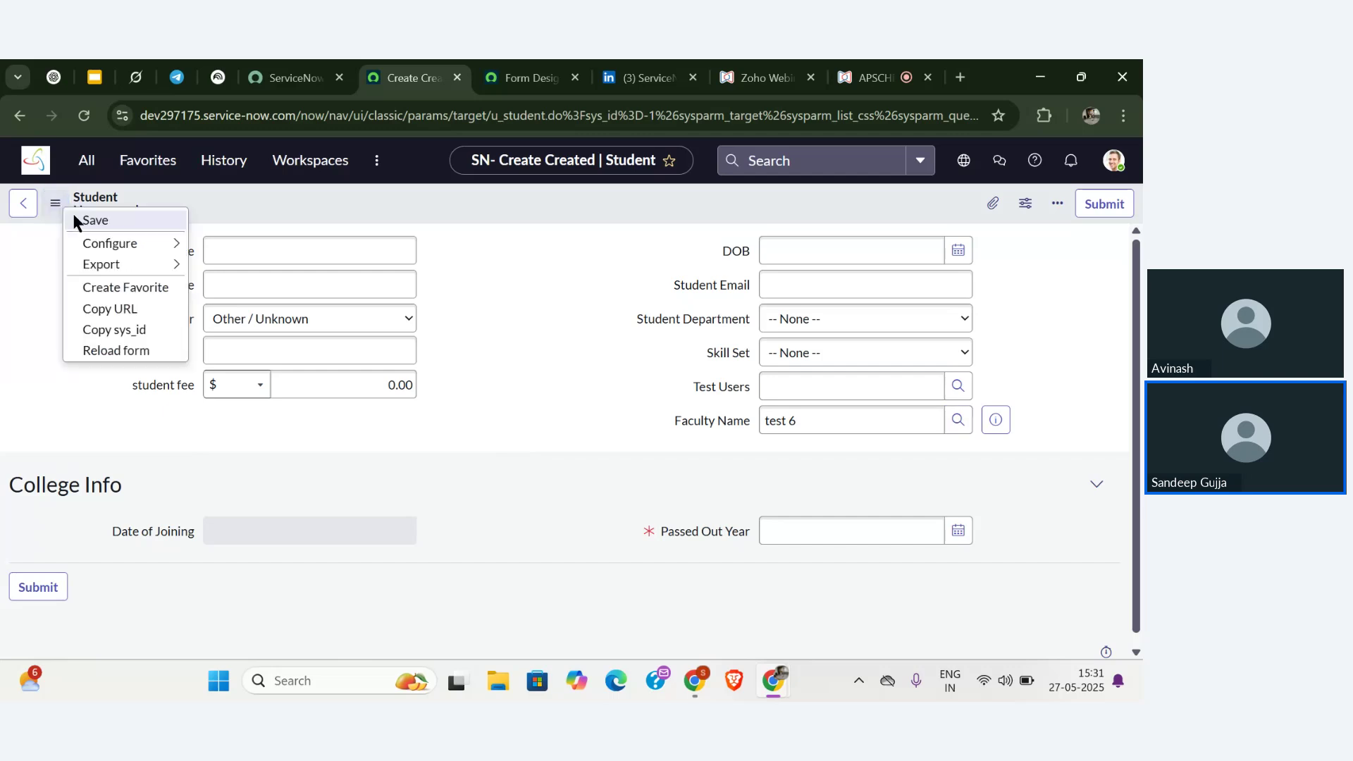
left_click(211, 227)
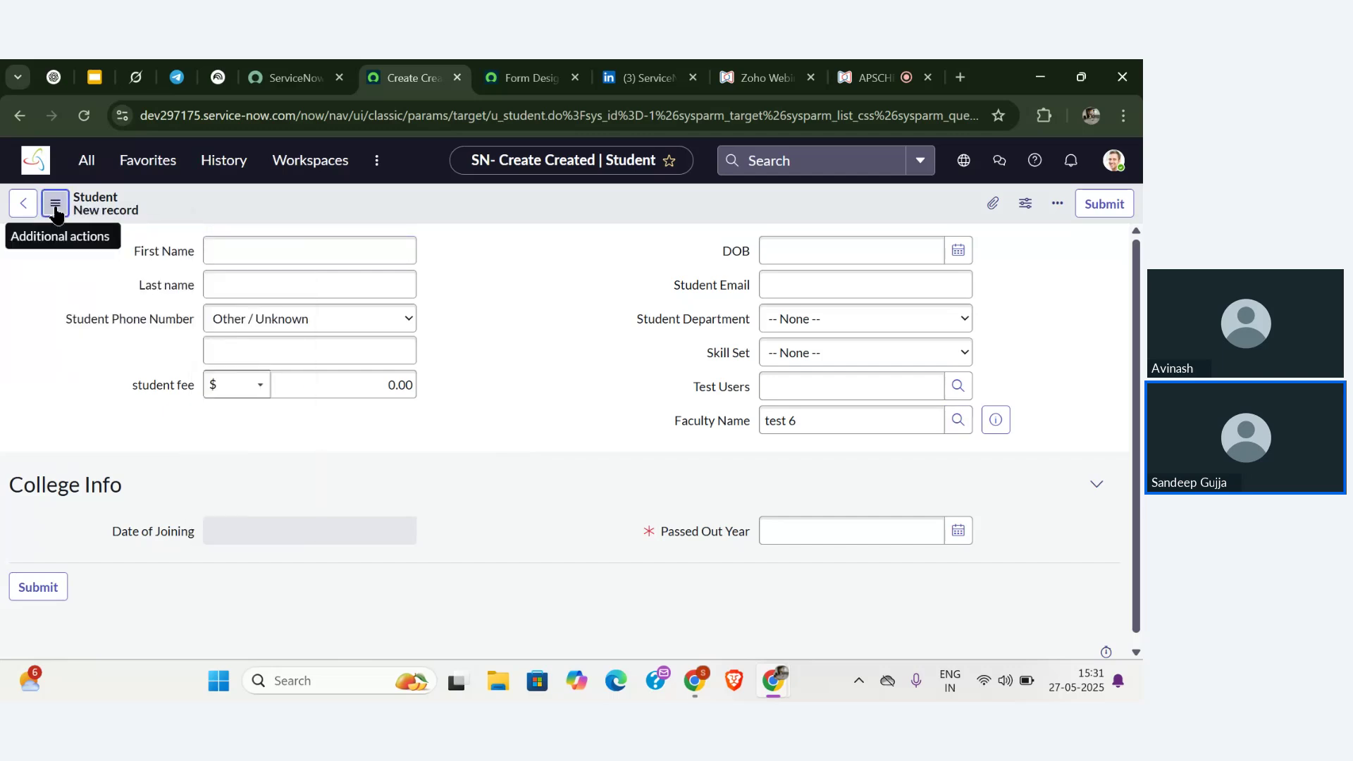
left_click(55, 206)
mouse_move(117, 243)
left_click(226, 282)
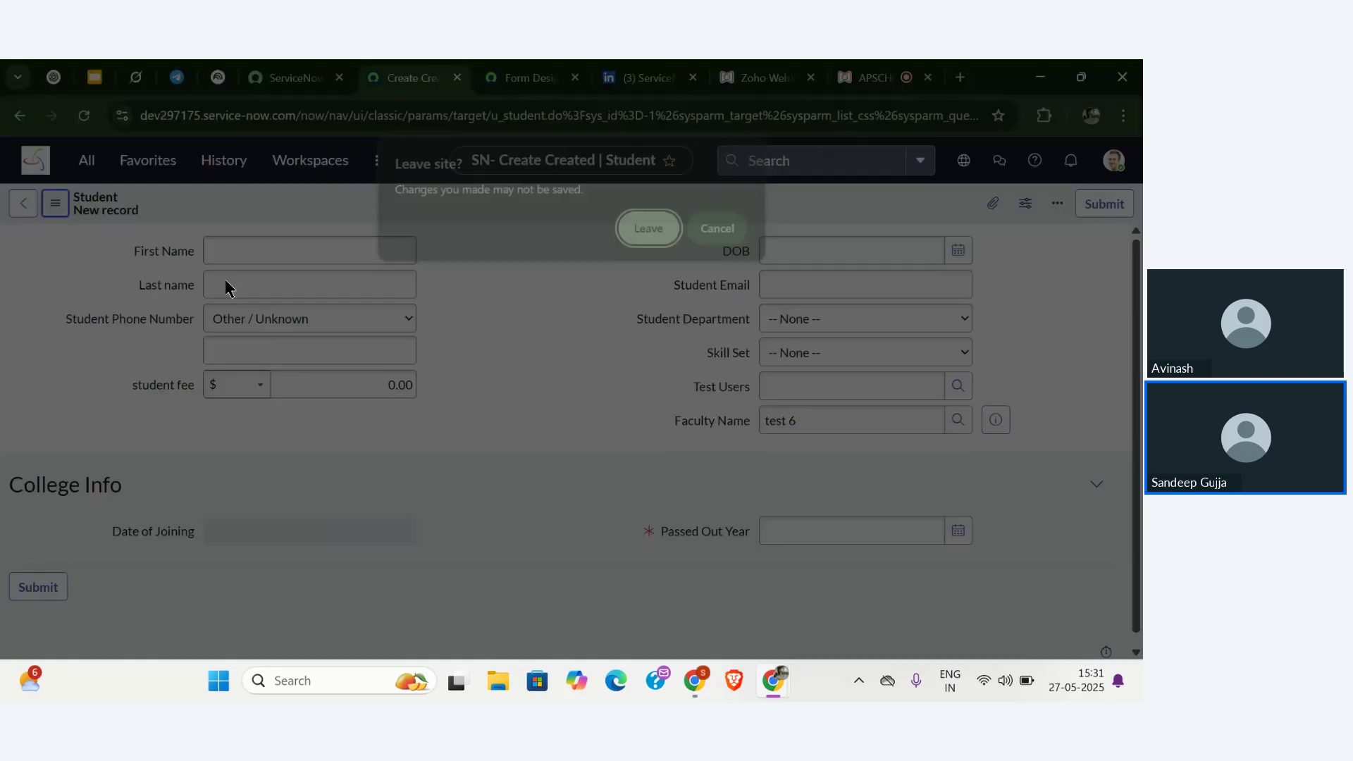
left_click(651, 229)
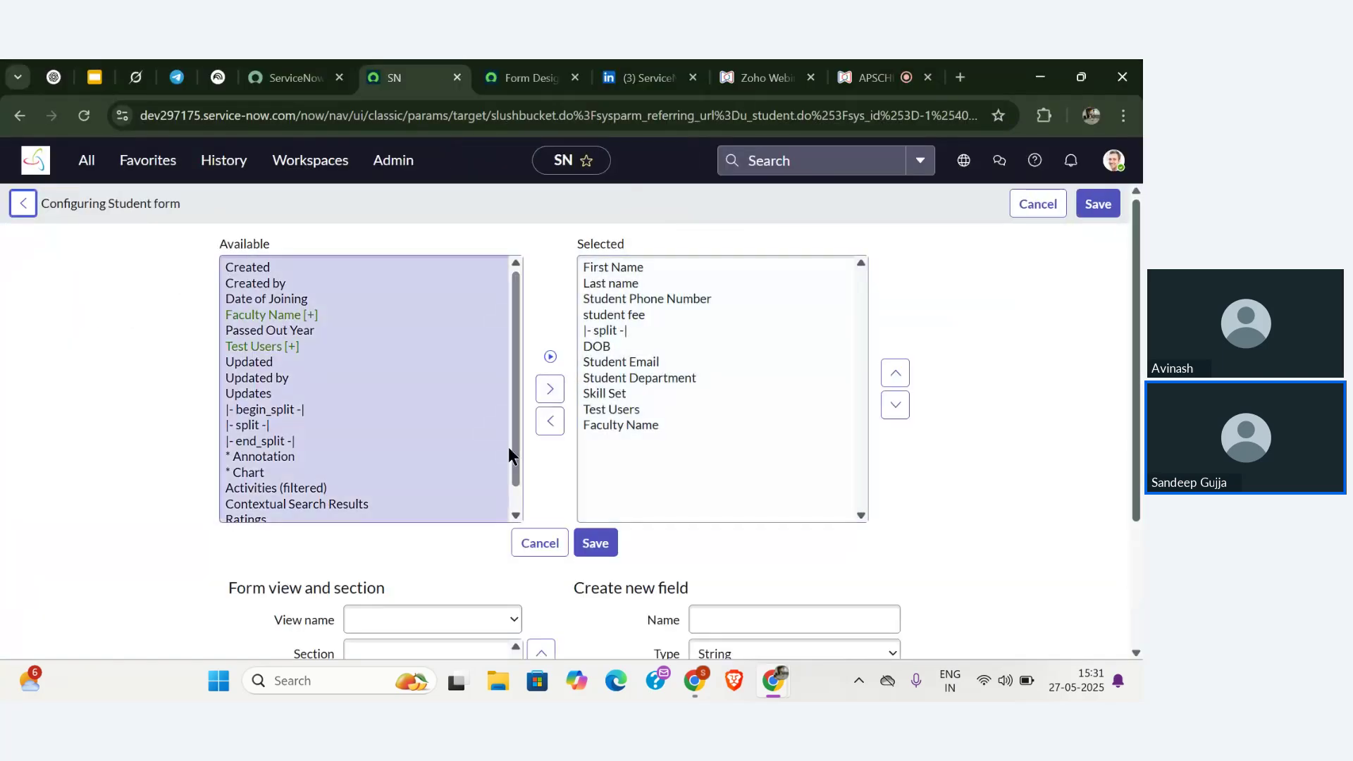
- Expand the Faculty Name reference among the available fields to list the Faculty table's fields
scroll(552, 483, "down", 2)
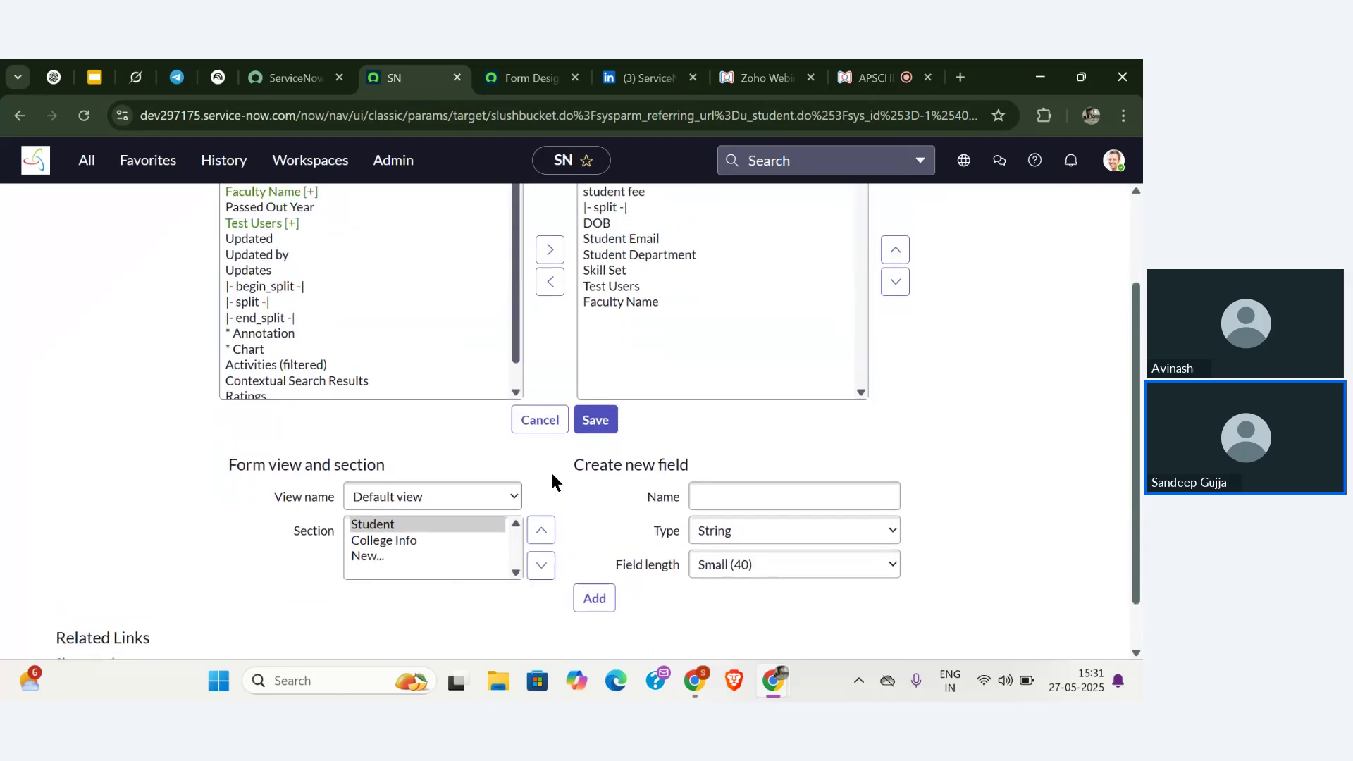
left_click(660, 483)
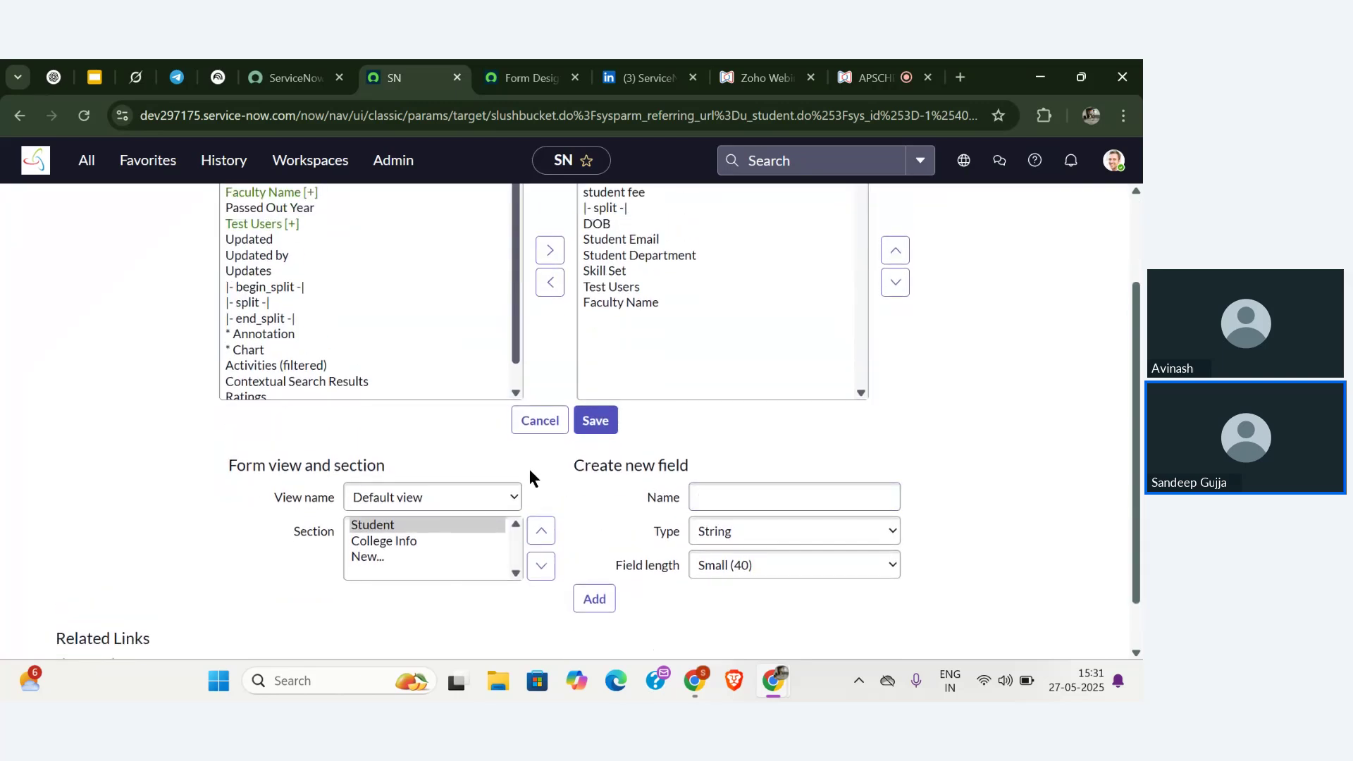
scroll(528, 465, "up", 1)
scroll(526, 461, "up", 1)
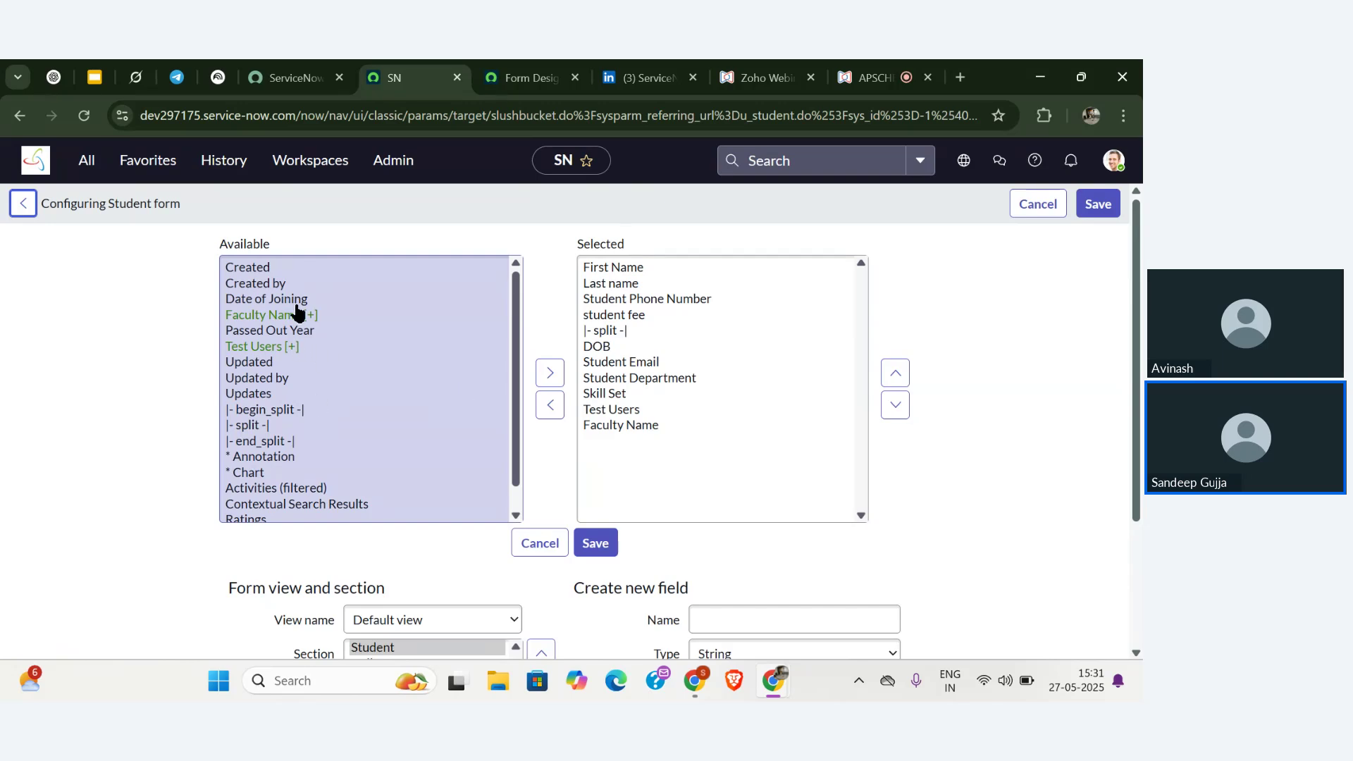
scroll(274, 315, "up", 5)
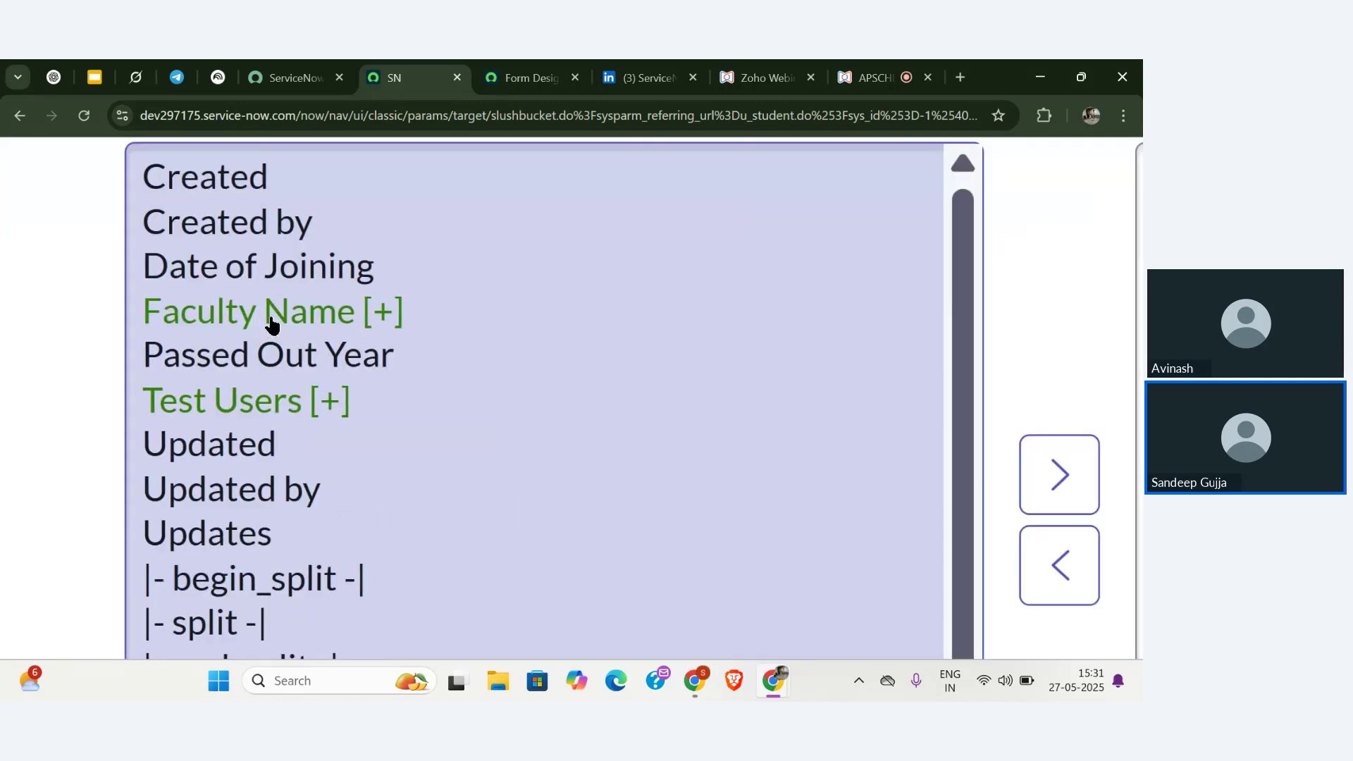
left_click(397, 286)
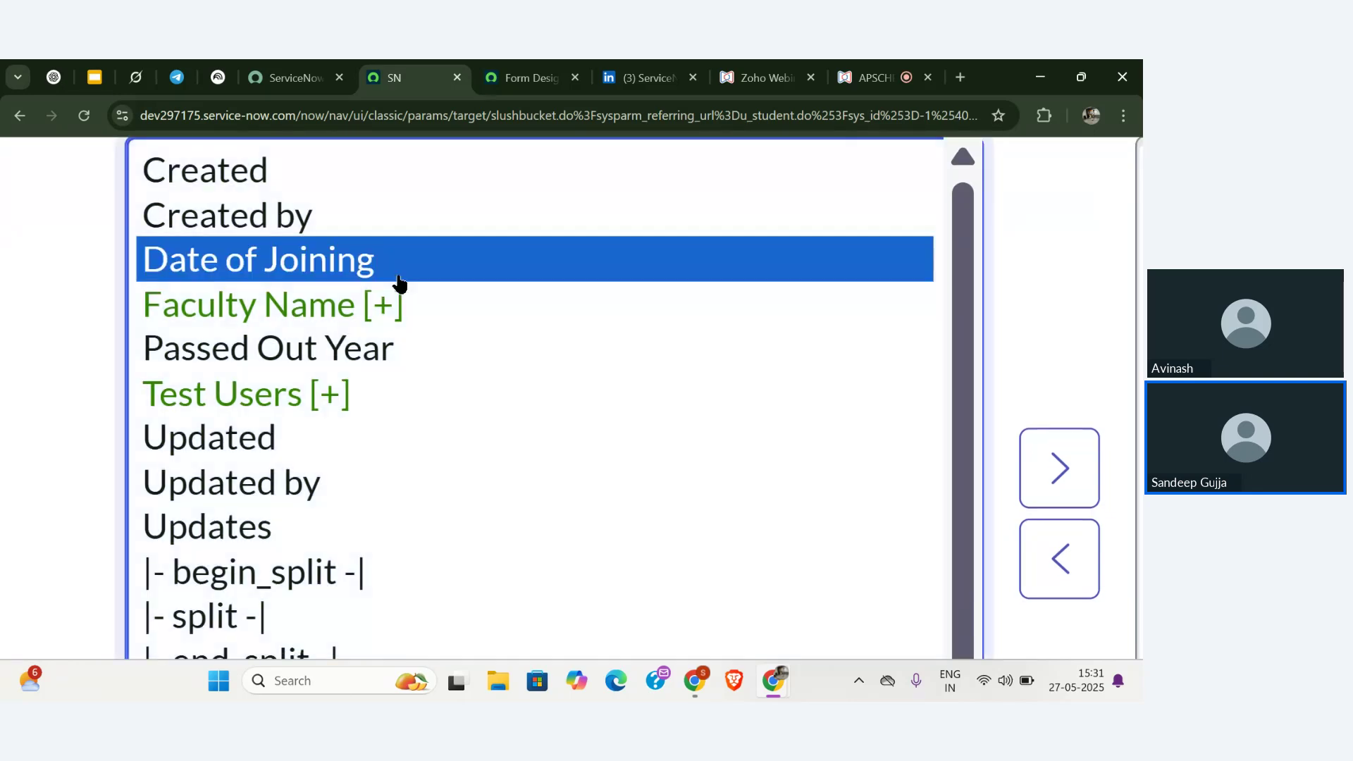
scroll(501, 313, "down", 5)
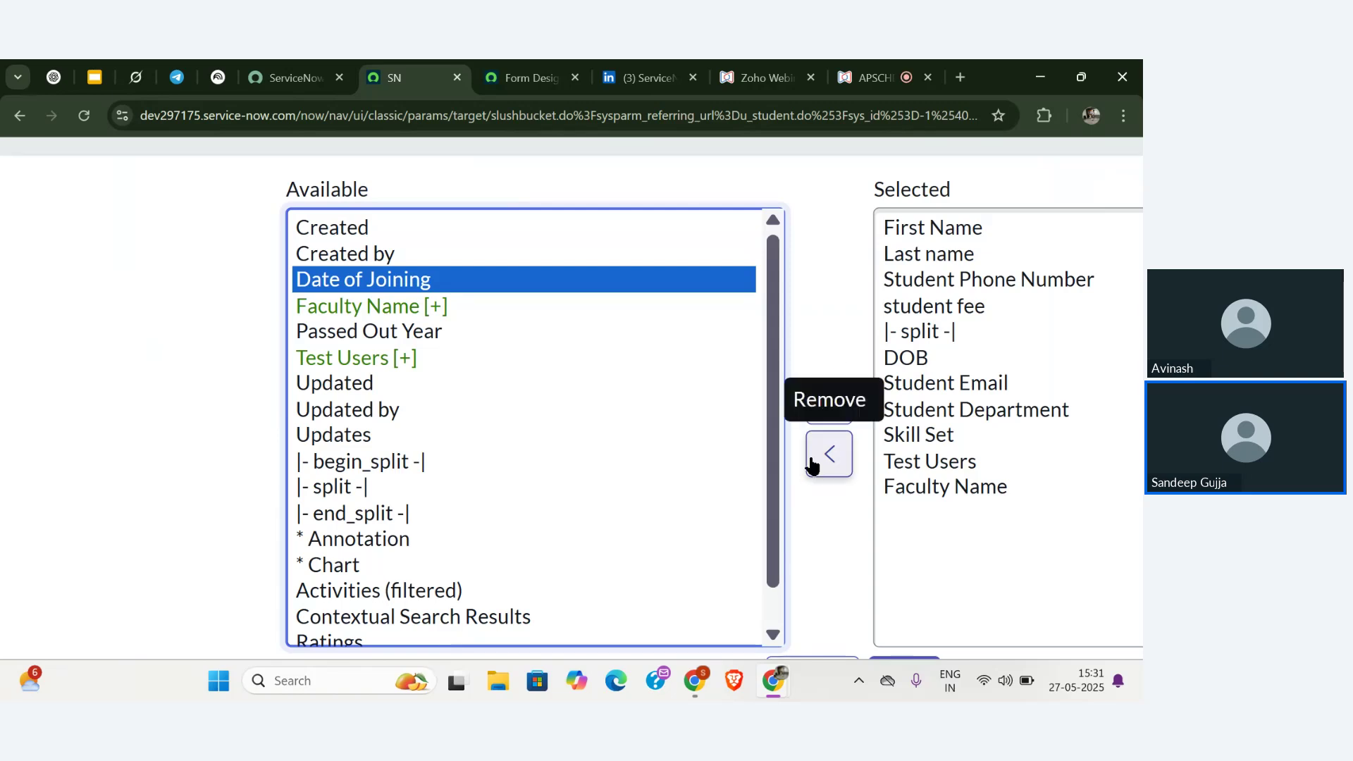
left_click(484, 316)
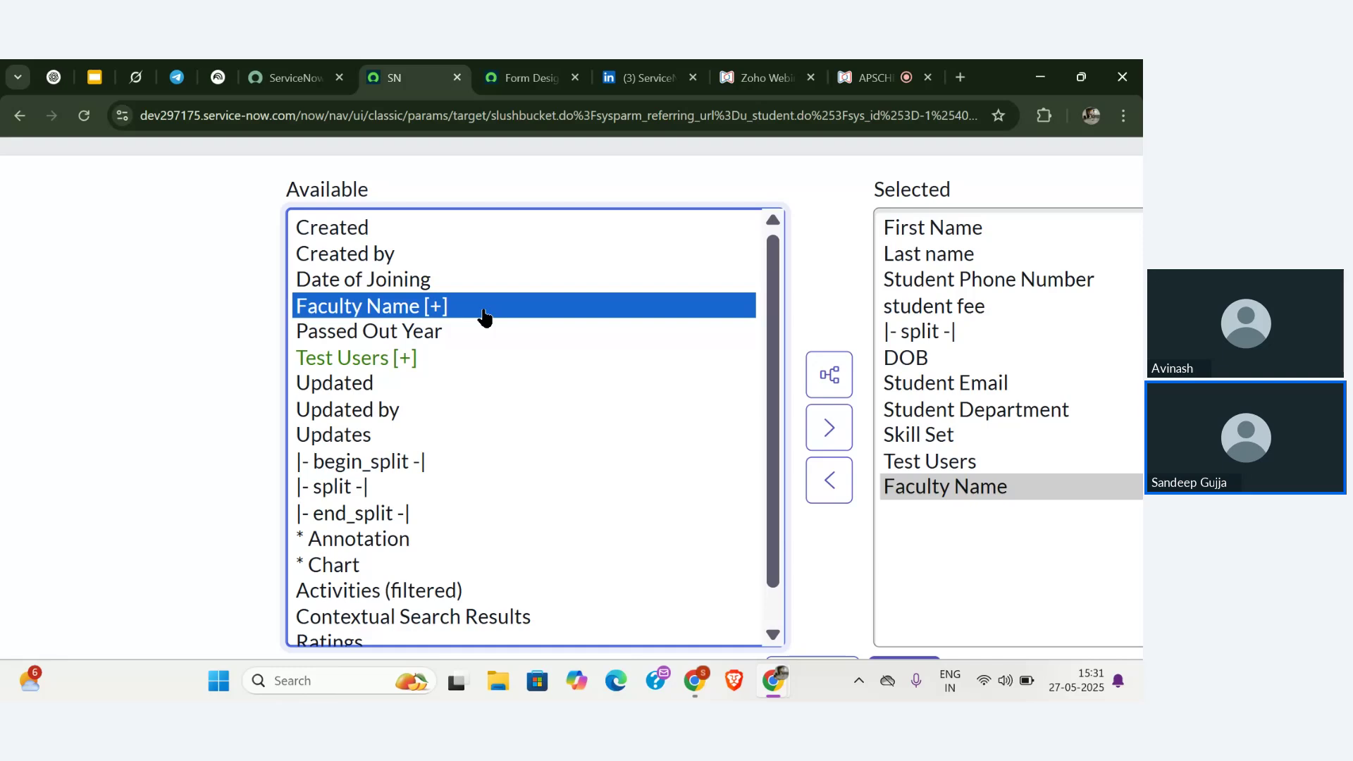
left_click(836, 379)
left_click(831, 380)
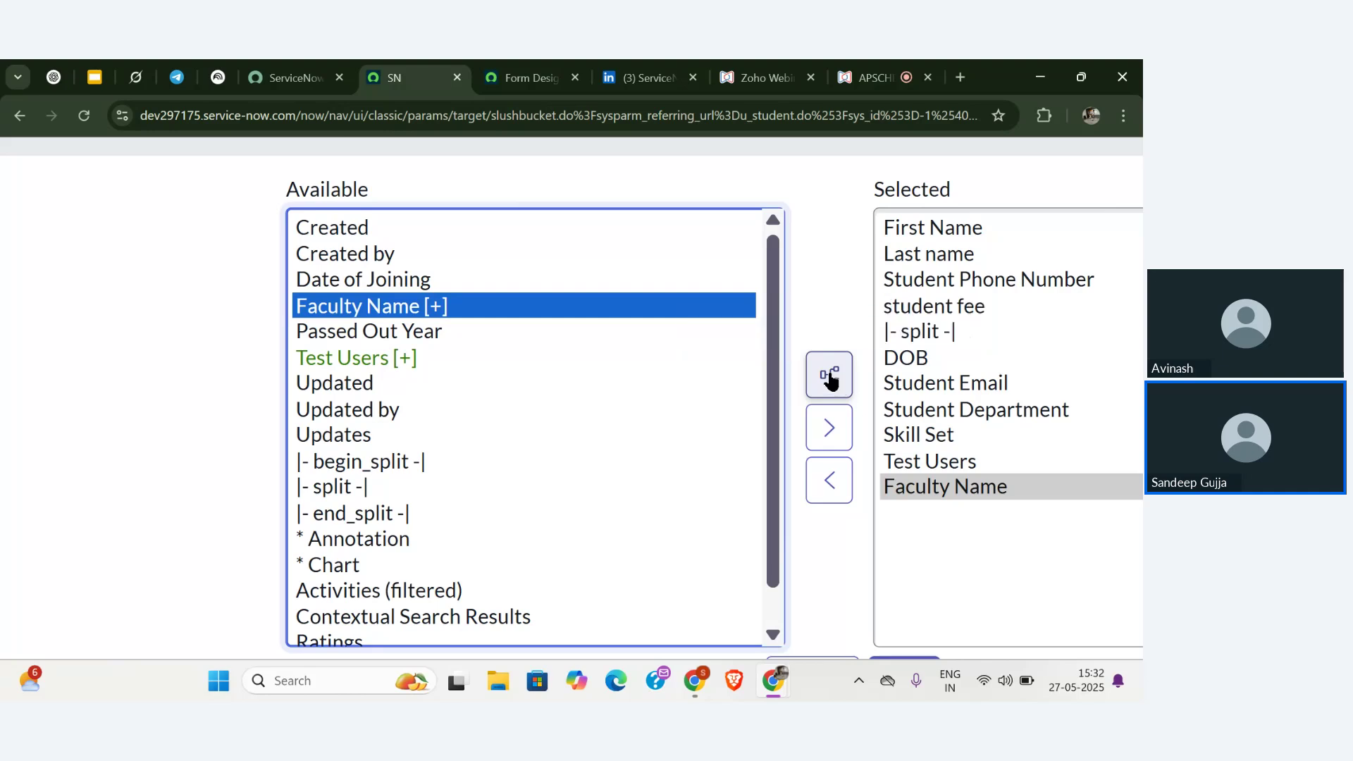
left_click(832, 379)
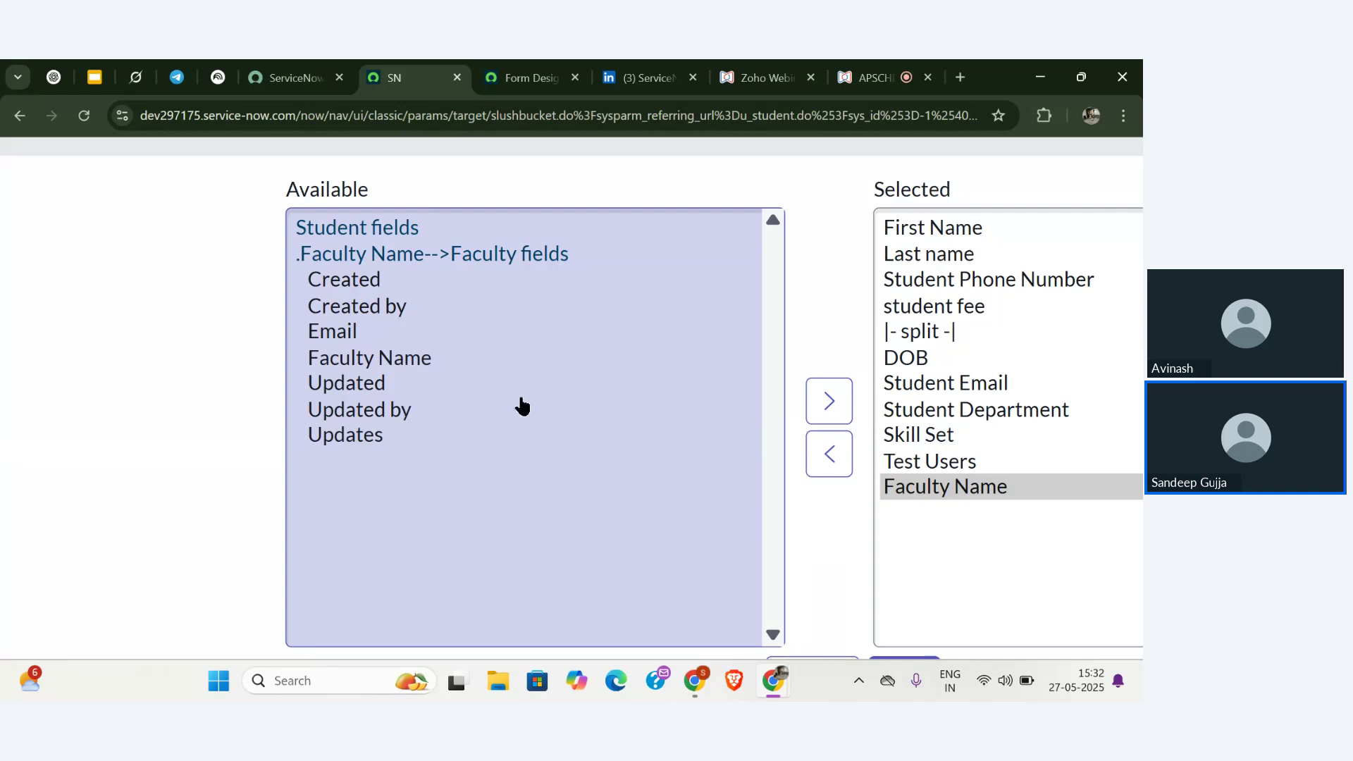
- Add the Email field of the Faculty Name reference to the Student form's selected fields and save the layout
left_click(377, 342)
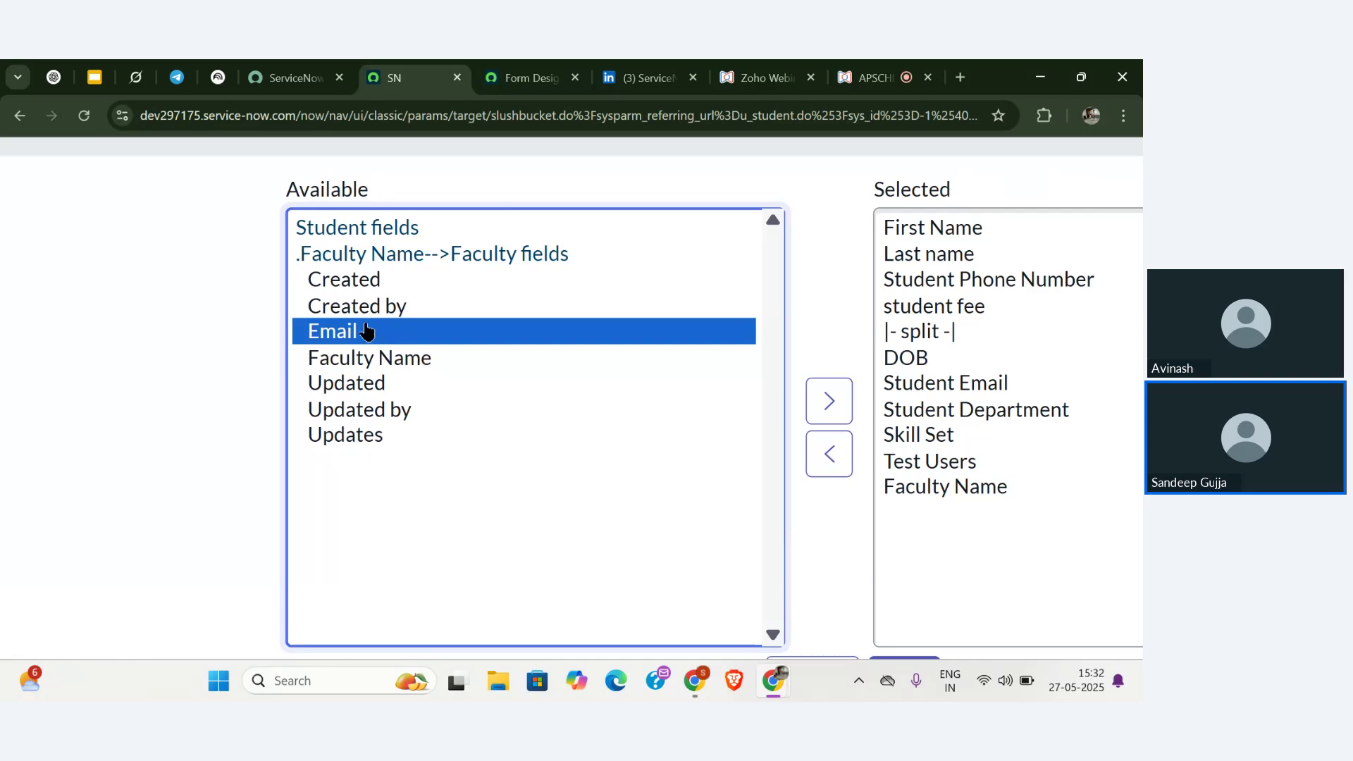
left_click(829, 402)
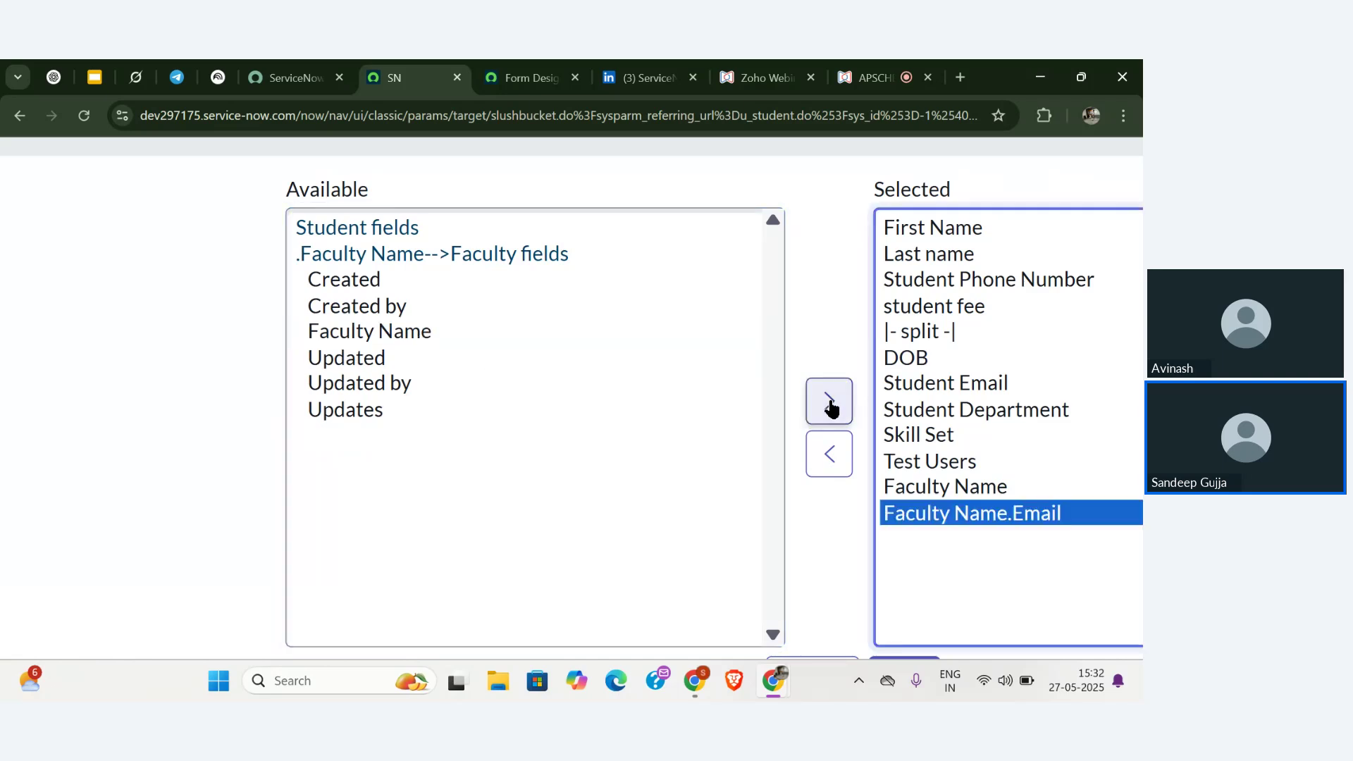
scroll(805, 324, "right", 5)
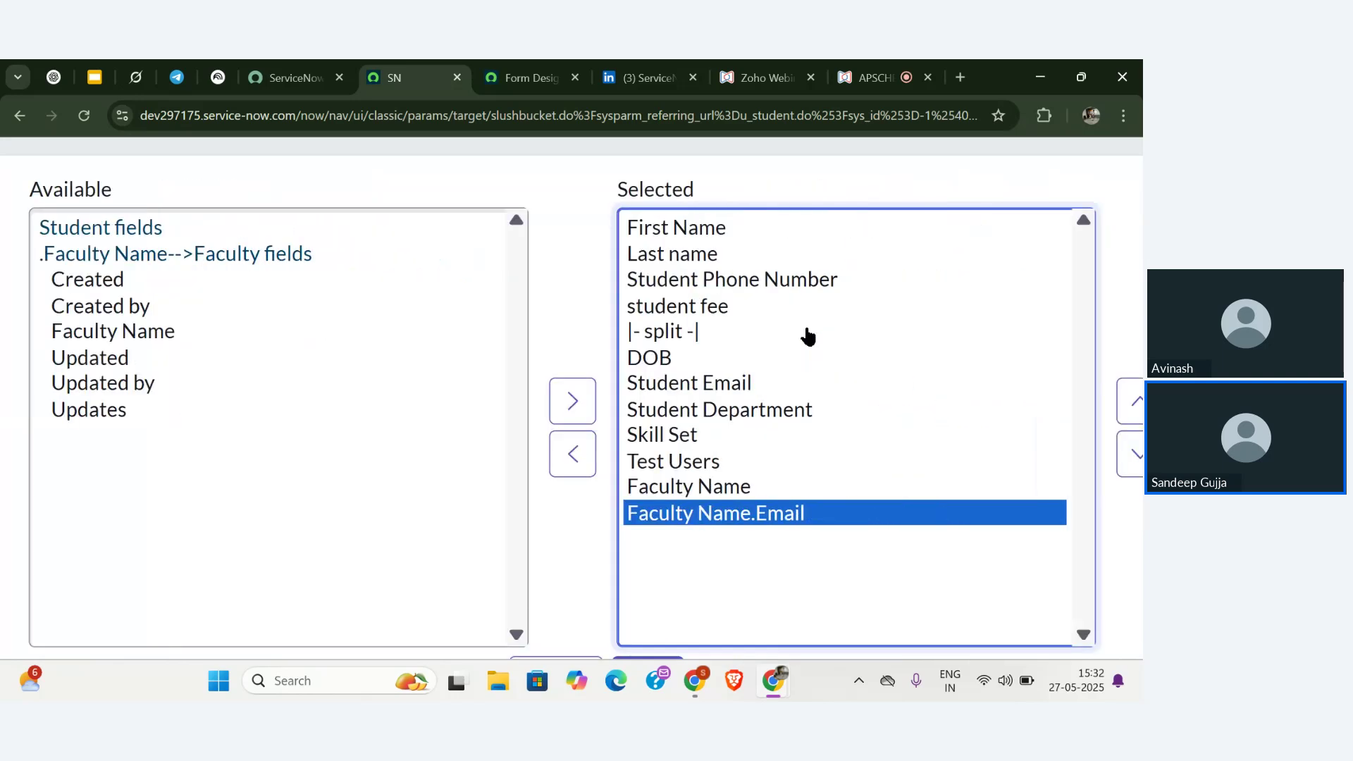
scroll(809, 337, "down", 2)
scroll(773, 458, "up", 5)
scroll(773, 458, "down", 1)
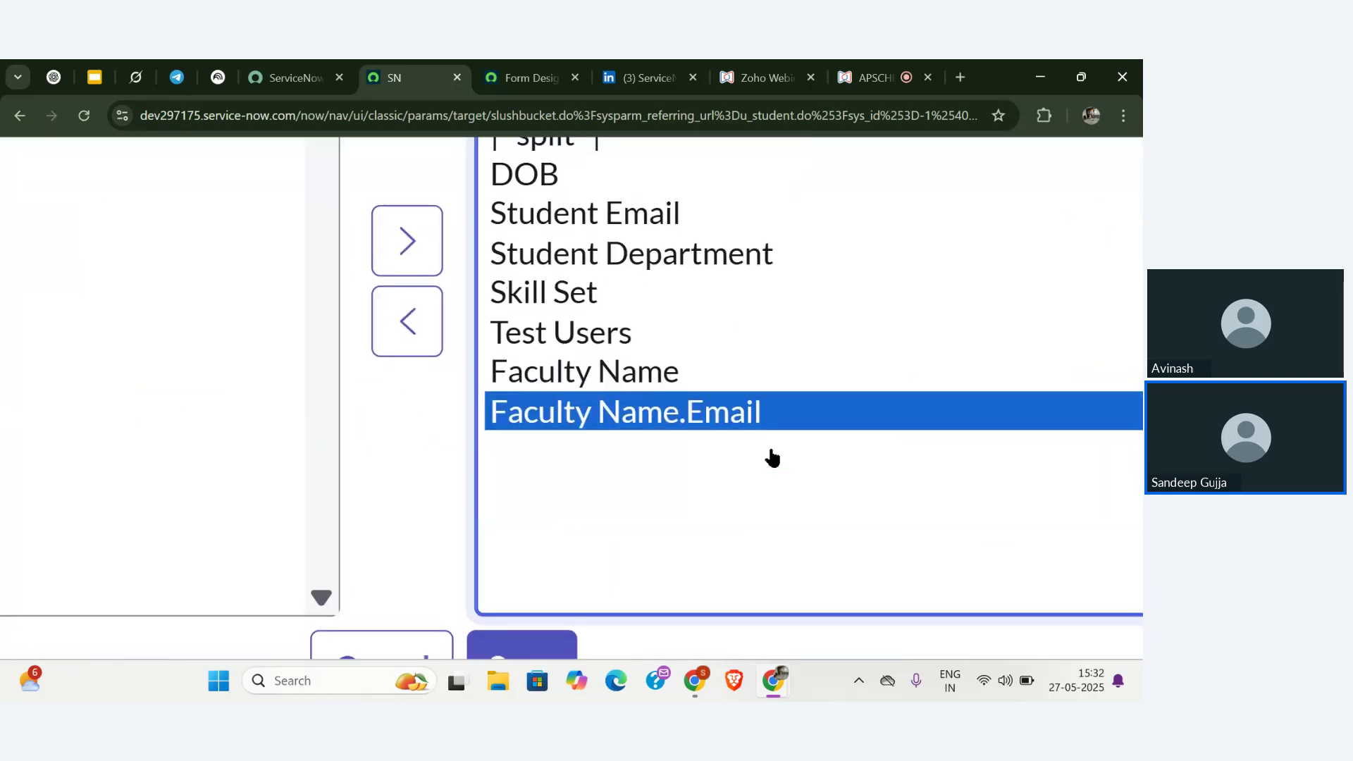
scroll(772, 458, "down", 1)
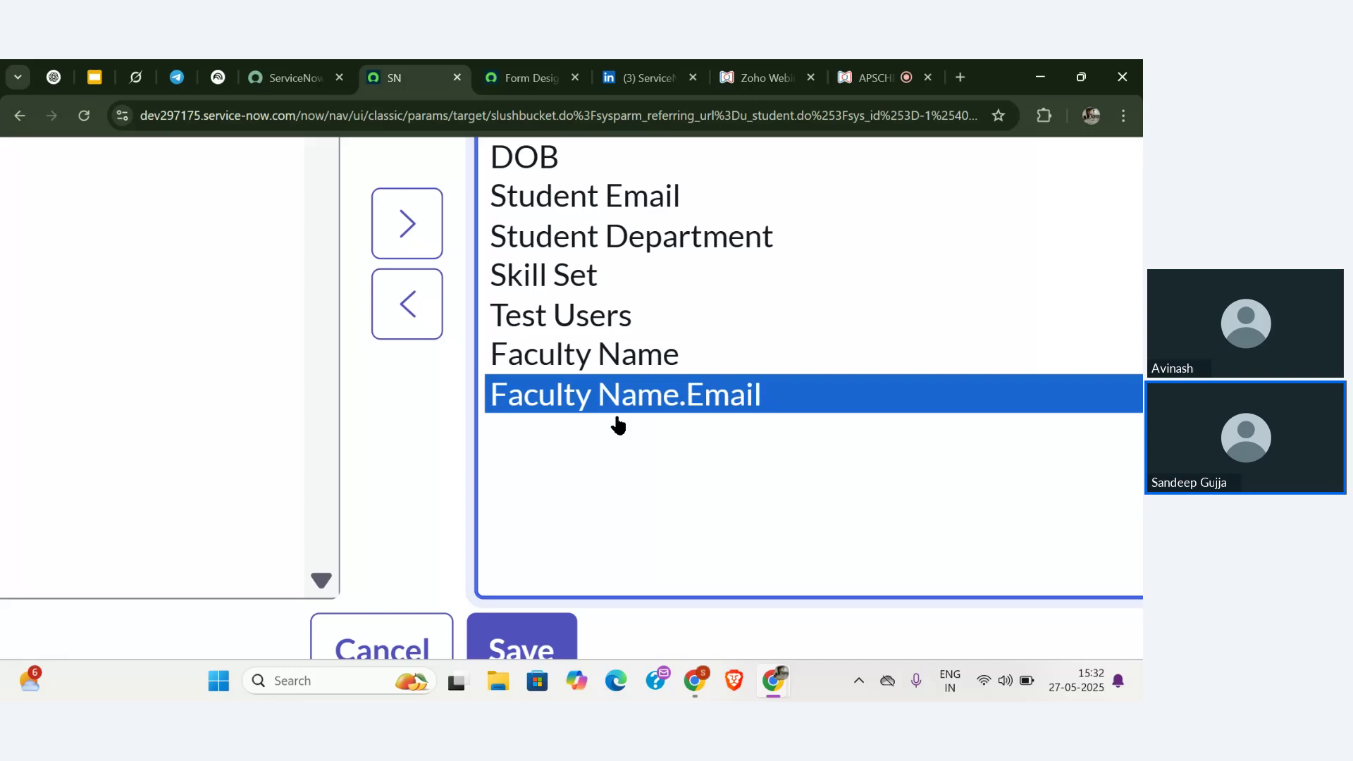
scroll(618, 425, "down", 5)
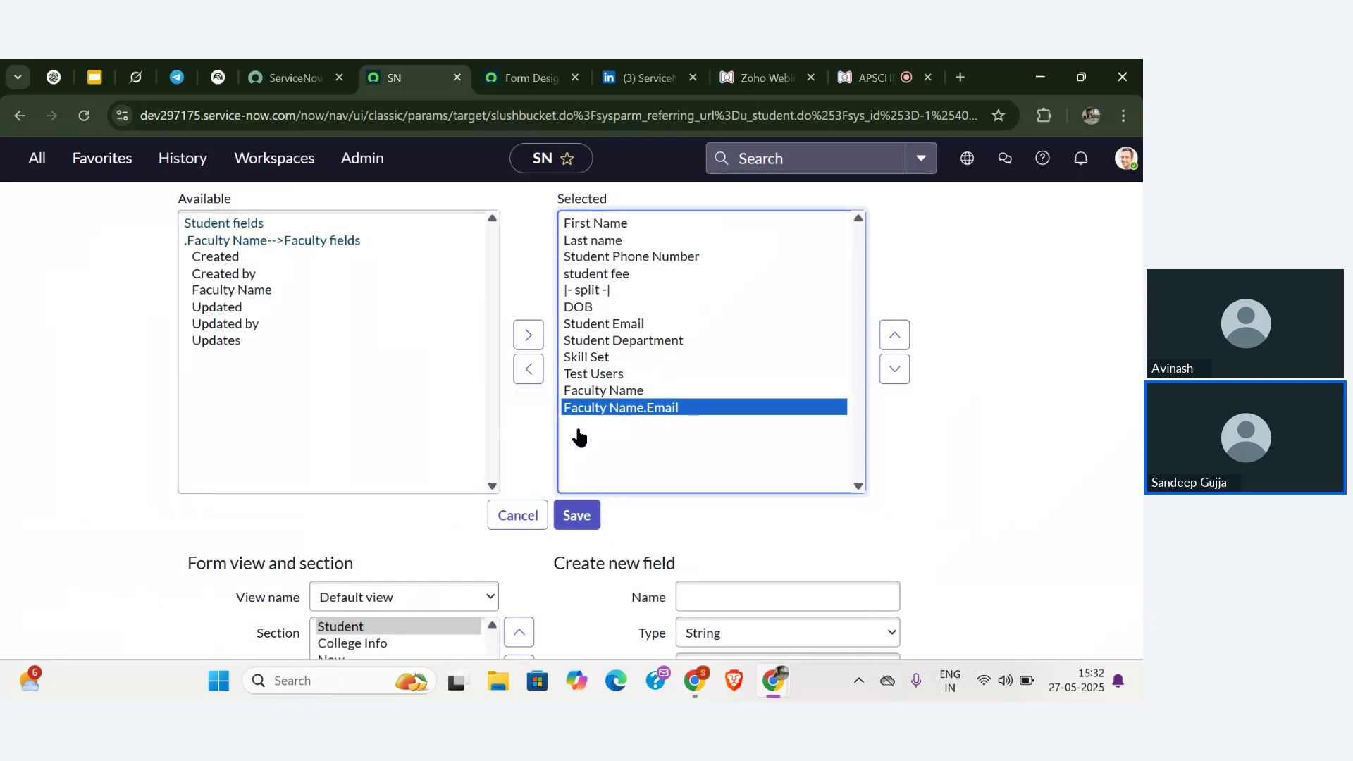
left_click(571, 519)
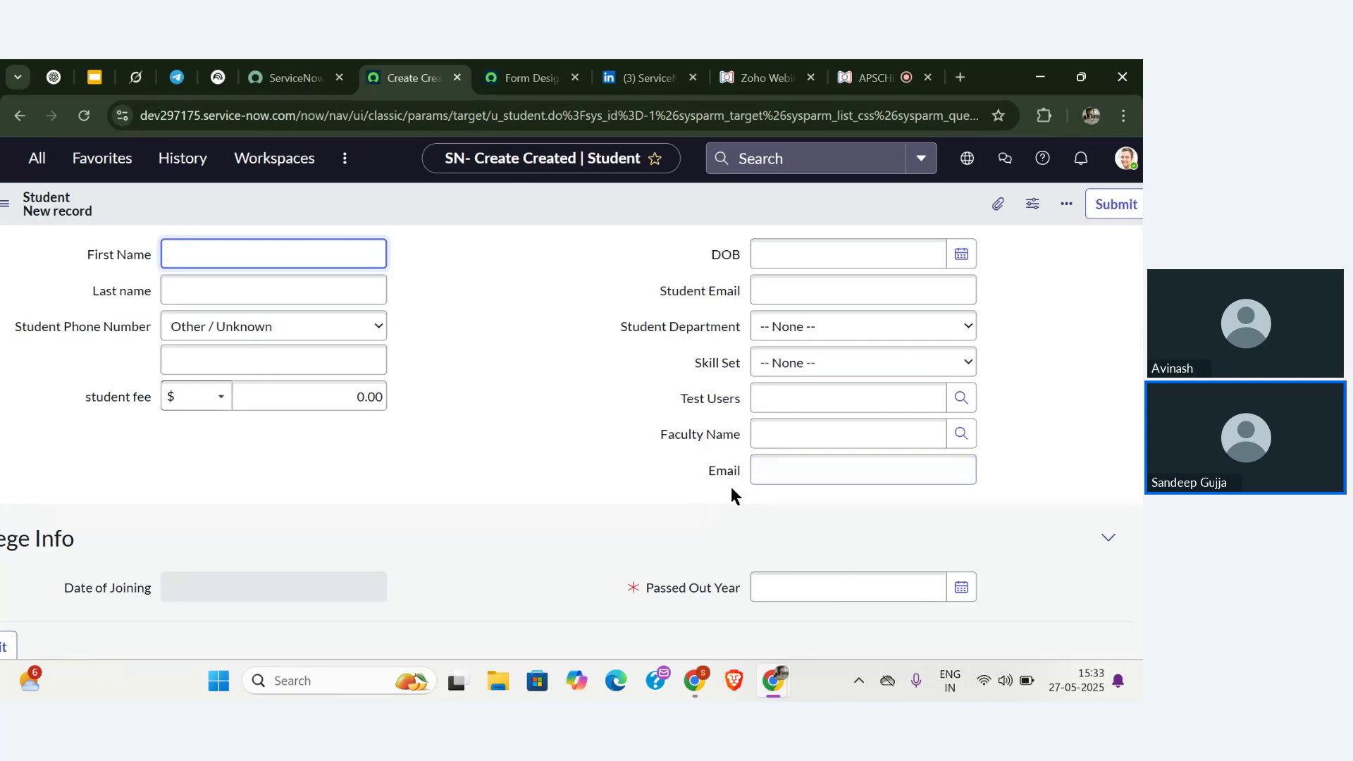
- Choose the first listed faculty record, test 5, in the new Student record's Faculty Name lookup
scroll(730, 496, "up", 5)
scroll(730, 496, "down", 5)
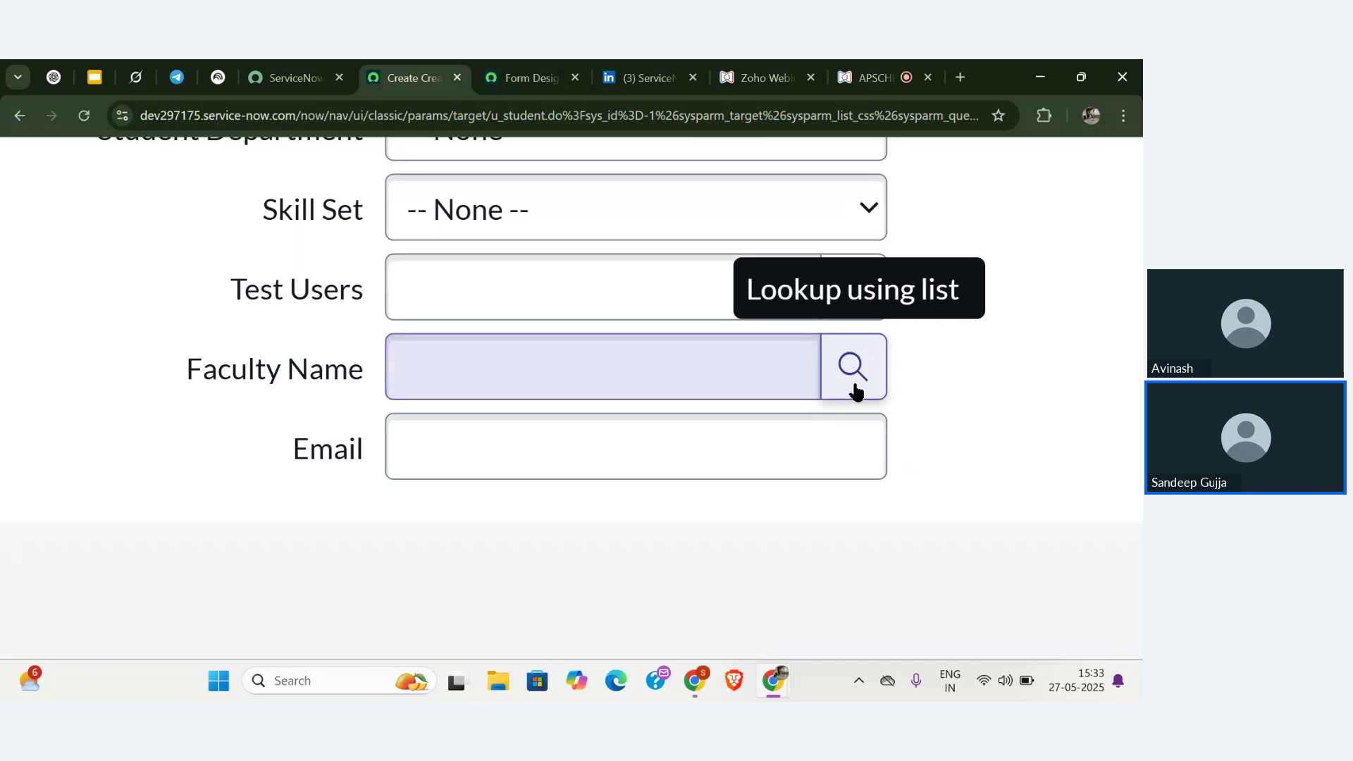
left_click(854, 394)
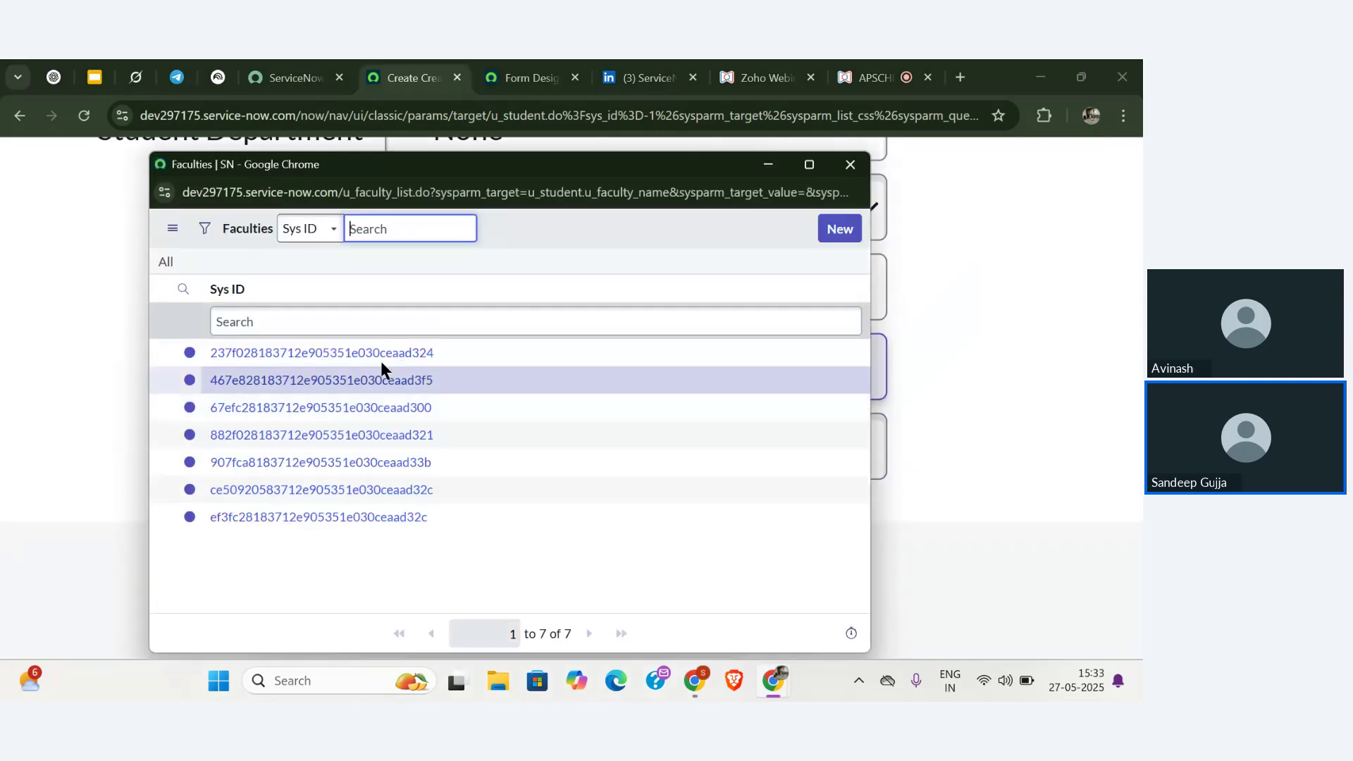
left_click(335, 352)
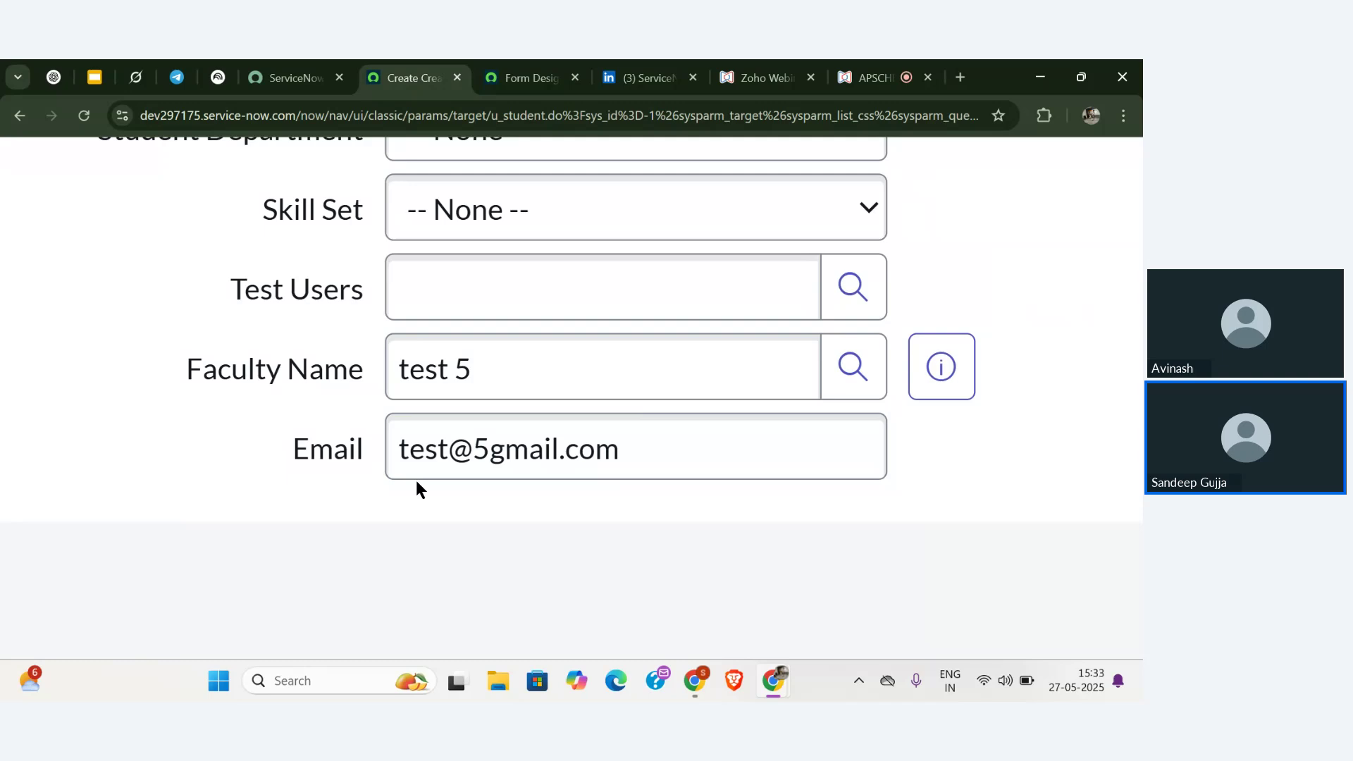
scroll(417, 482, "down", 5)
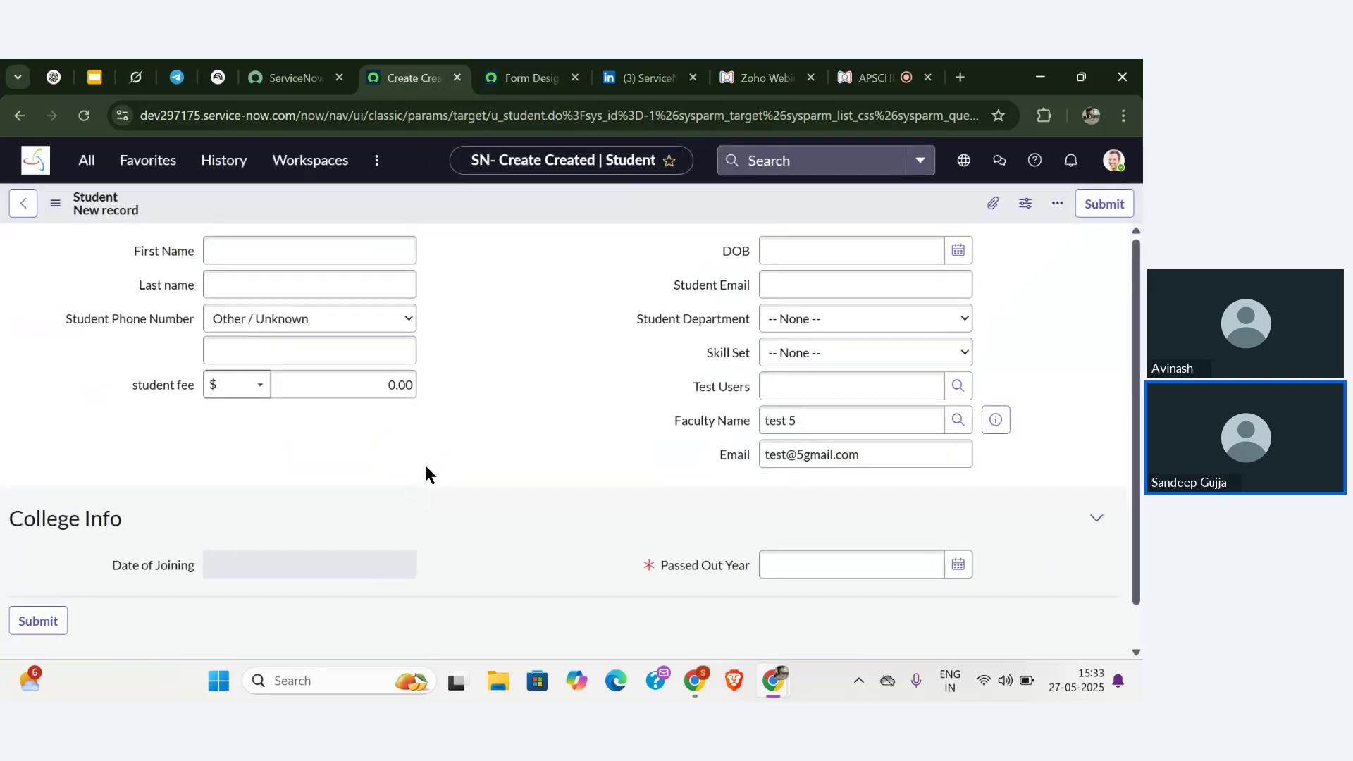
- Switch to the Zoho webinar and read the latest attendee questions in its Q&A
left_click(866, 93)
mouse_move(231, 492)
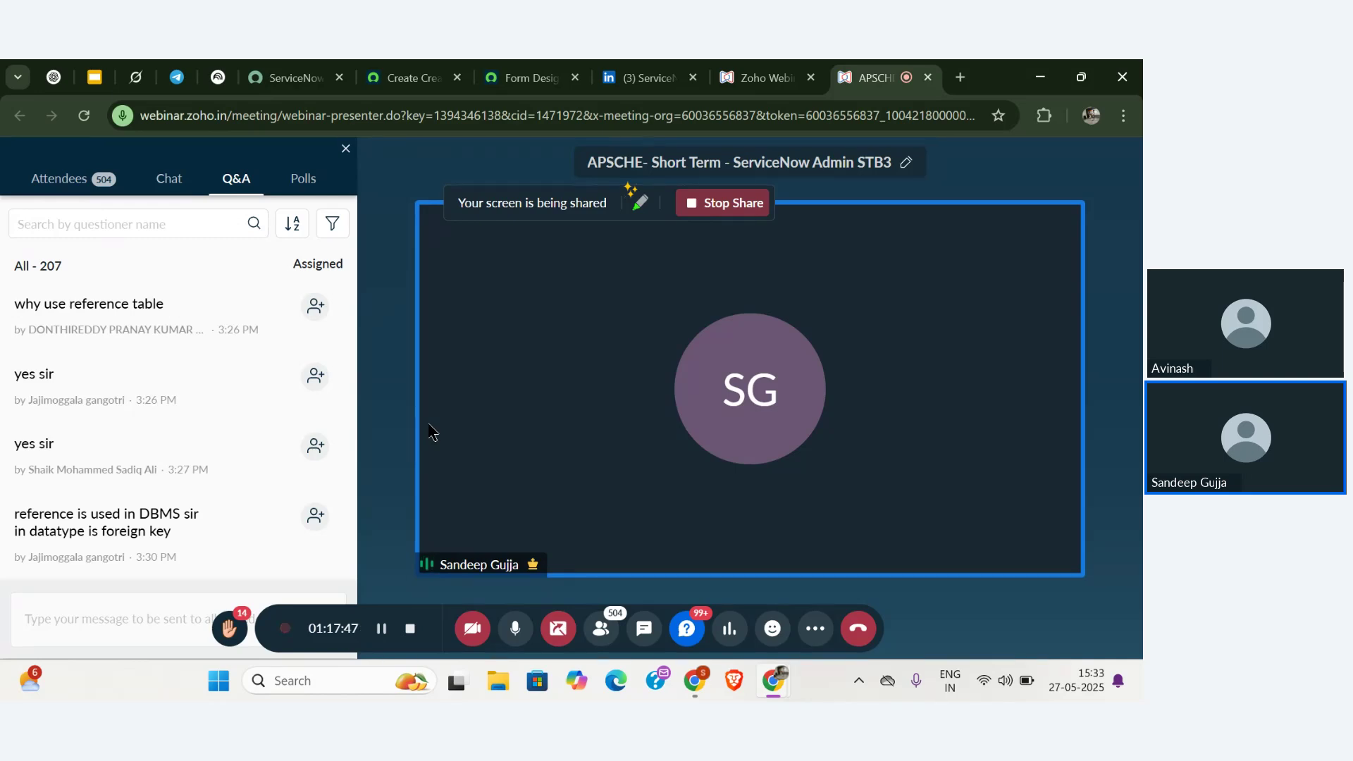
mouse_move(246, 541)
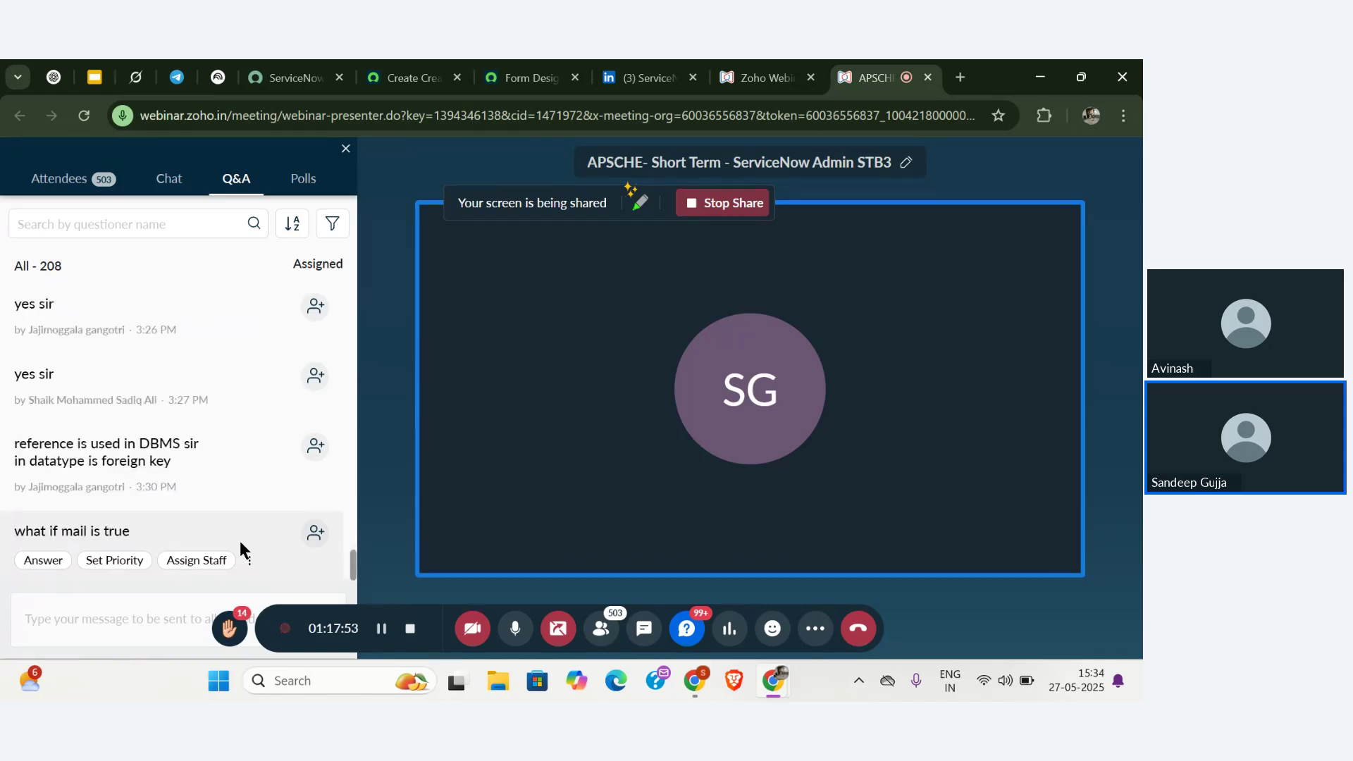
mouse_move(260, 432)
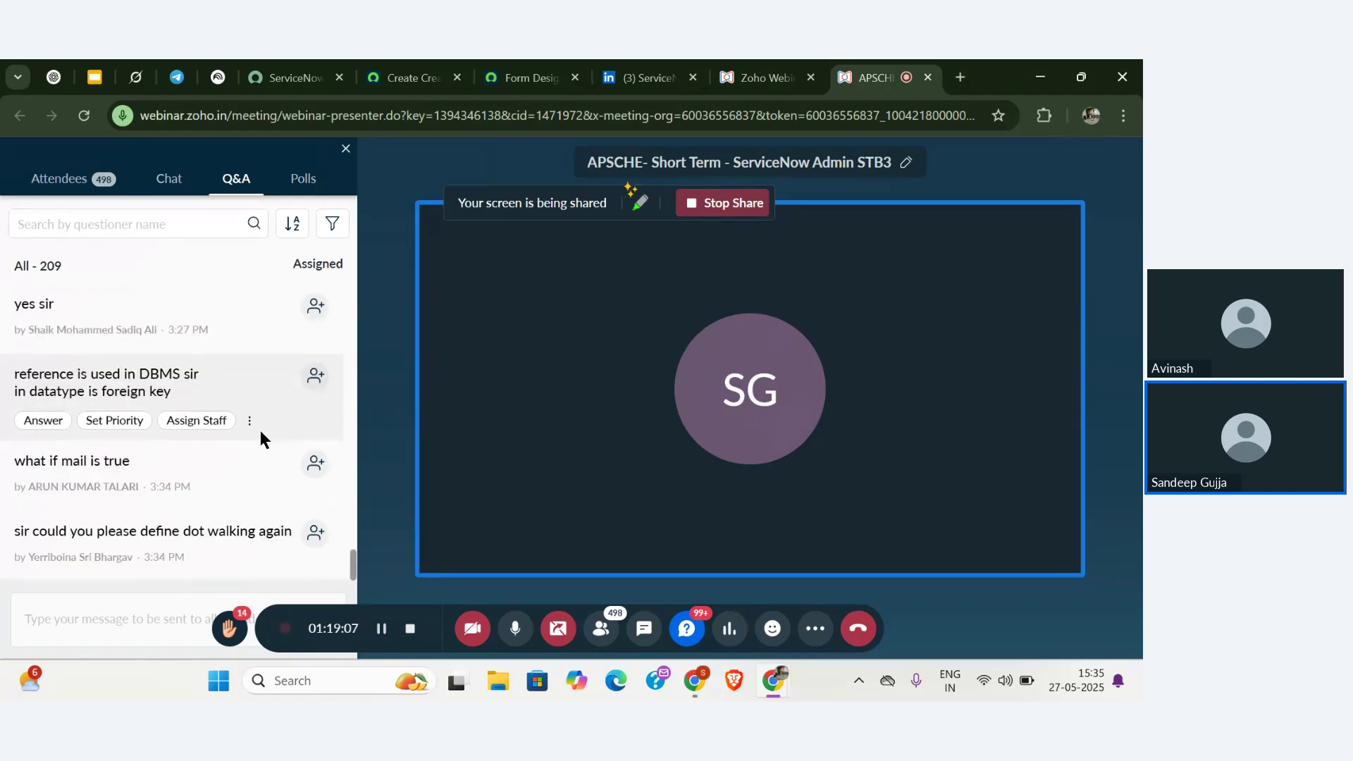
- Return to the new Student record and examine the Faculty Name reference together with its dot-walked Email field
left_click(423, 78)
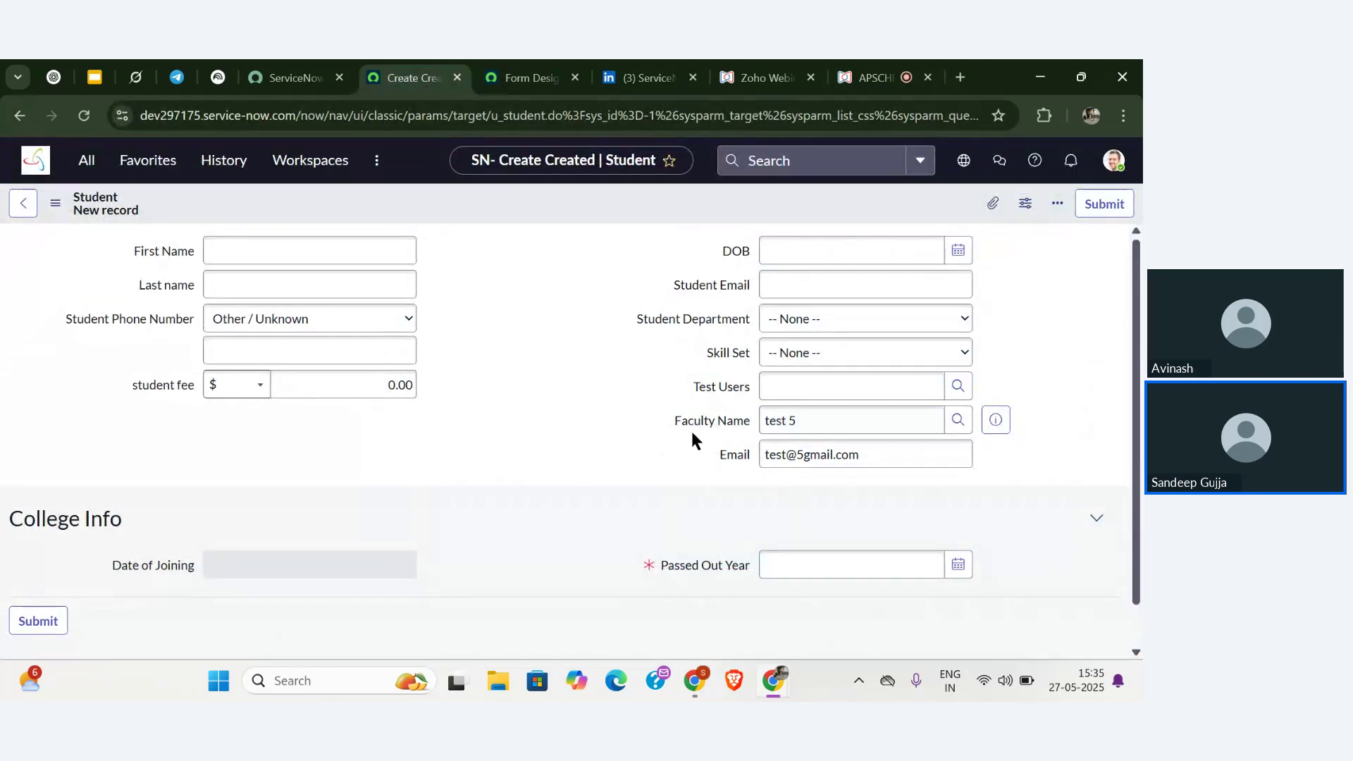
scroll(698, 425, "up", 5)
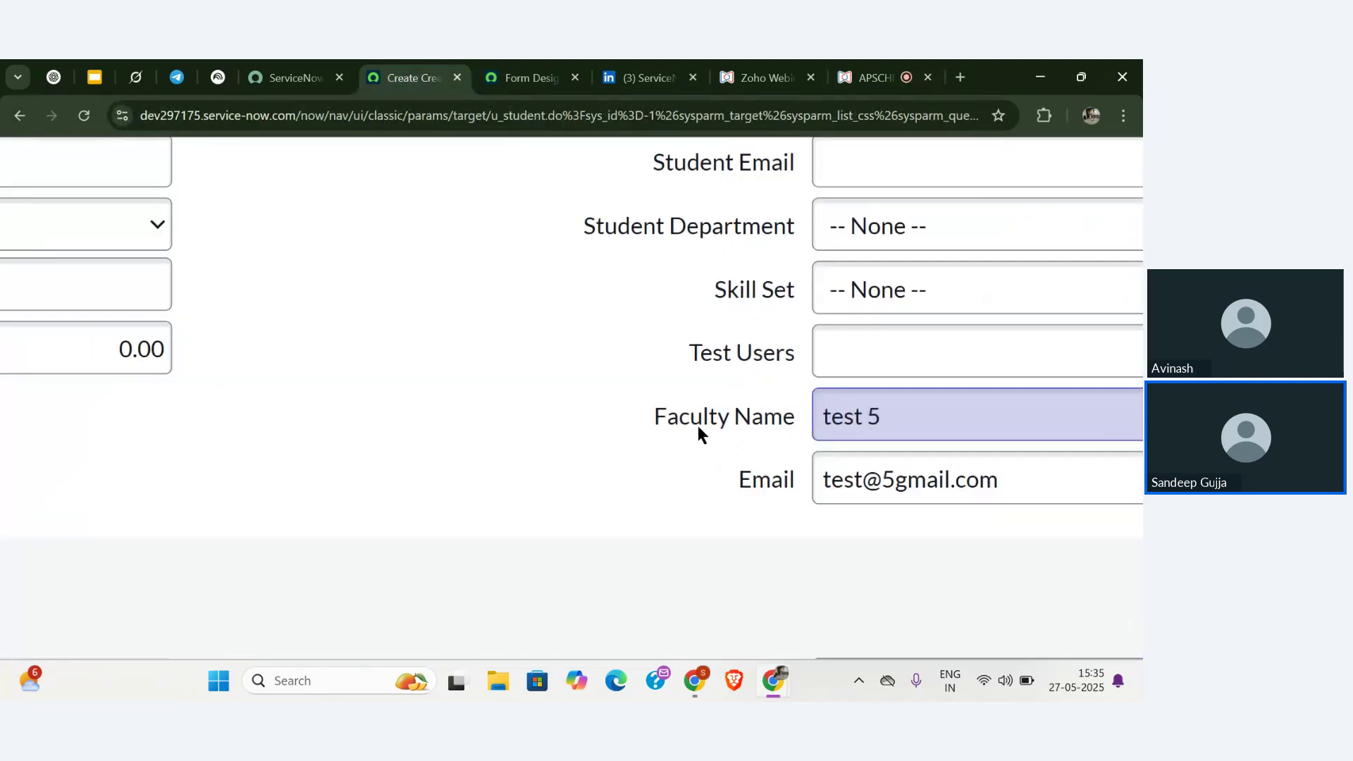
scroll(698, 426, "right", 2)
scroll(697, 426, "down", 5)
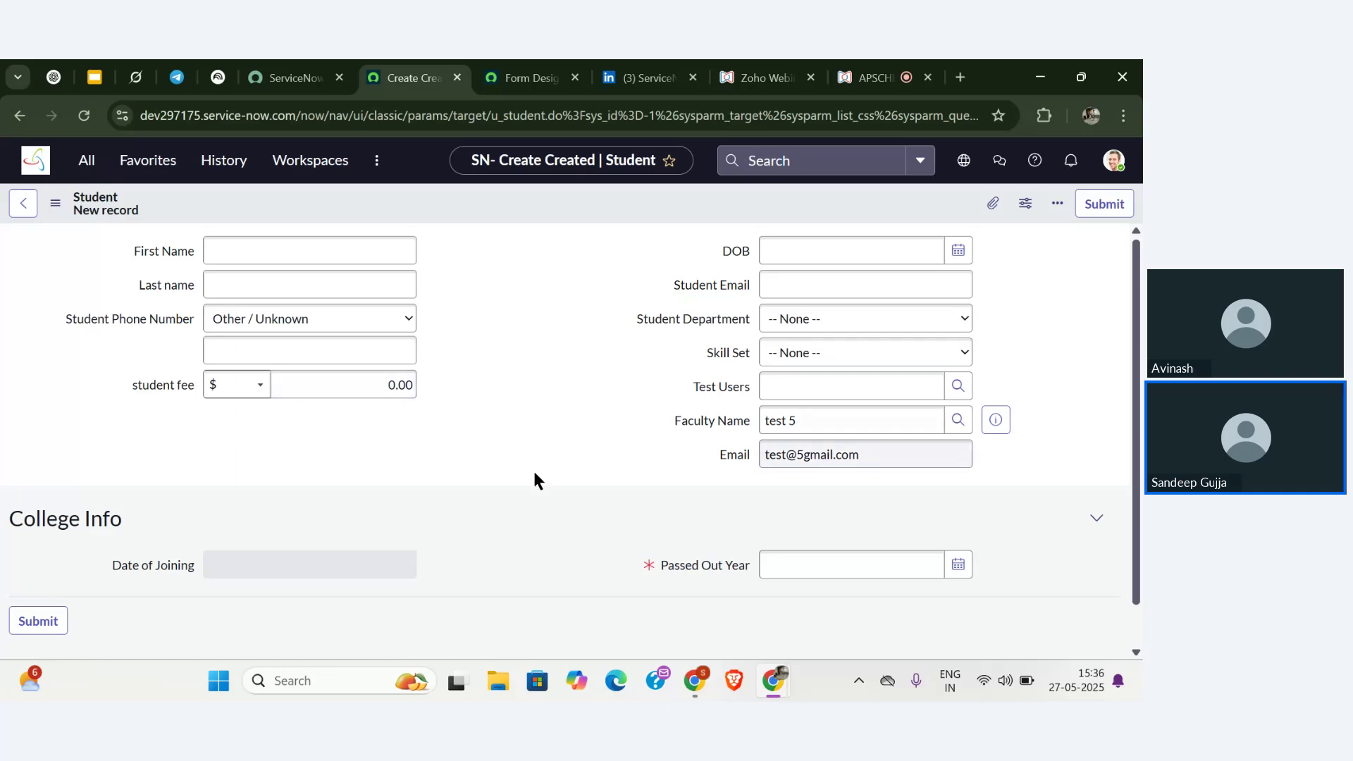
- Open the Student form's Form Layout configuration, leaving the new record without saving its changes
left_click(54, 205)
mouse_move(116, 242)
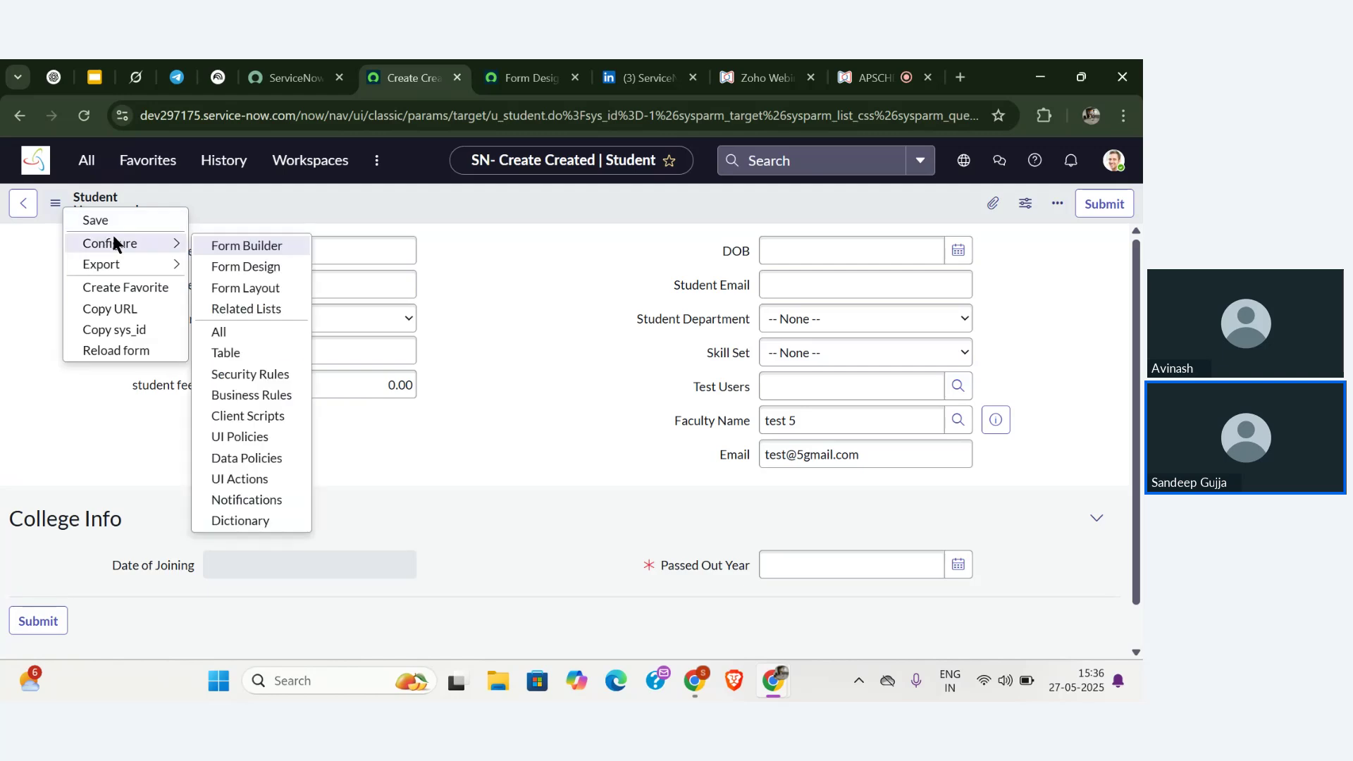
left_click(255, 288)
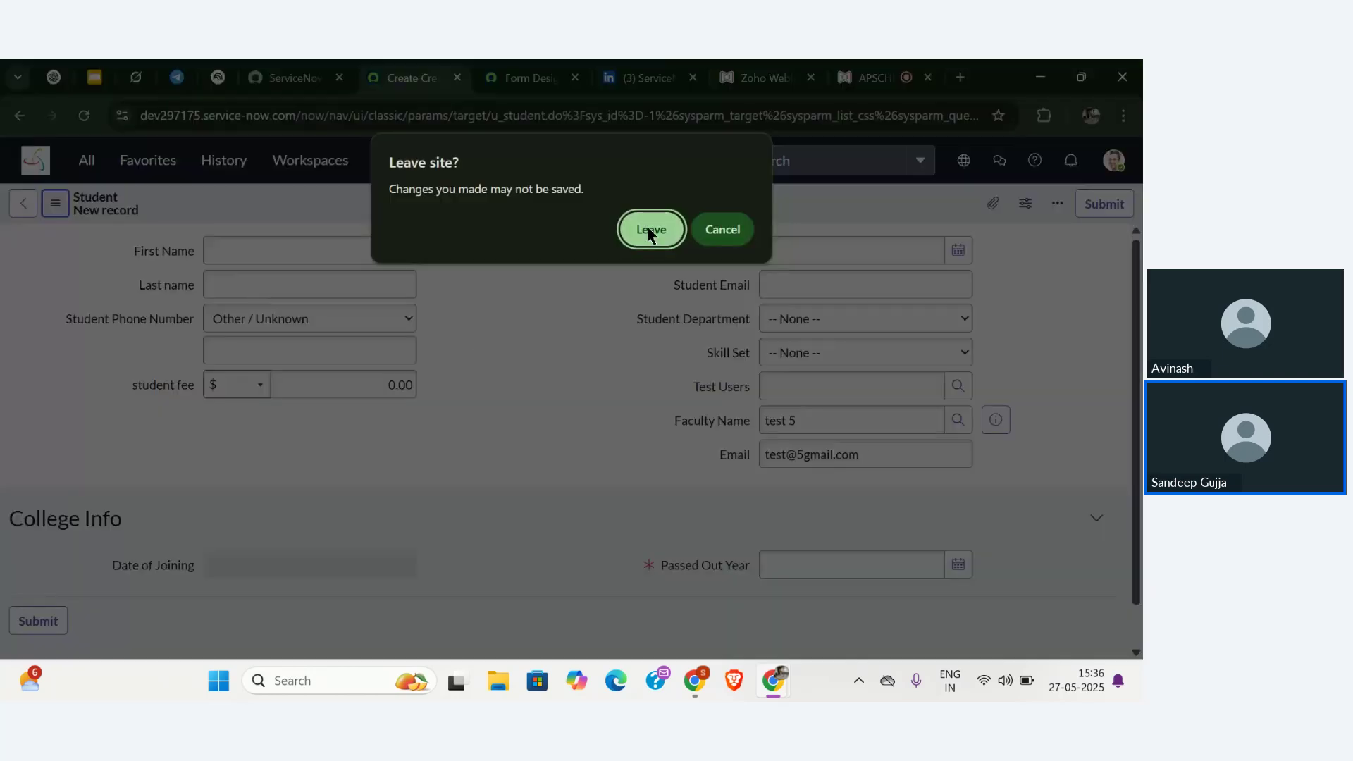
left_click(648, 232)
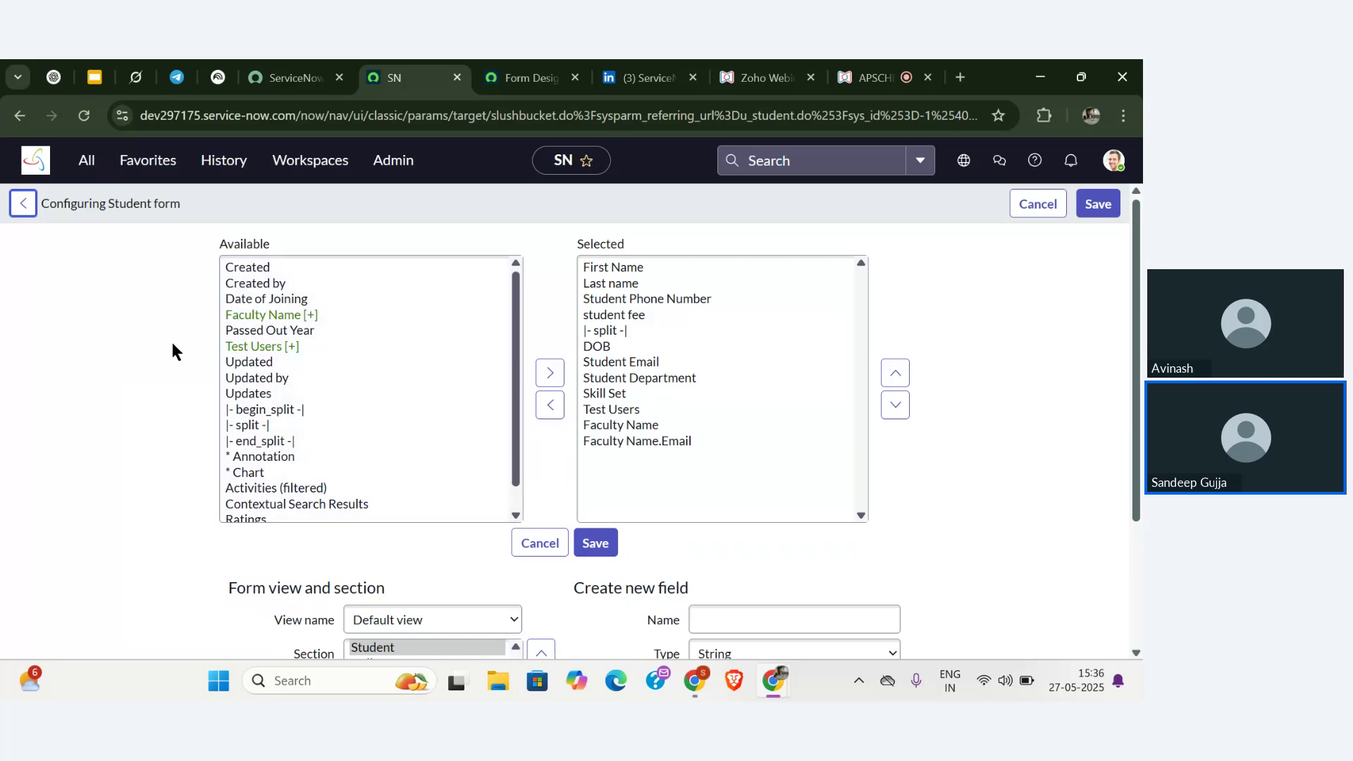
- Expand the Test Users reference among the available fields to list the User table's fields
key("ctrl+plus")
key("ctrl+plus")
key("ctrl+plus")
scroll(173, 343, "up", 1)
scroll(173, 343, "down", 1)
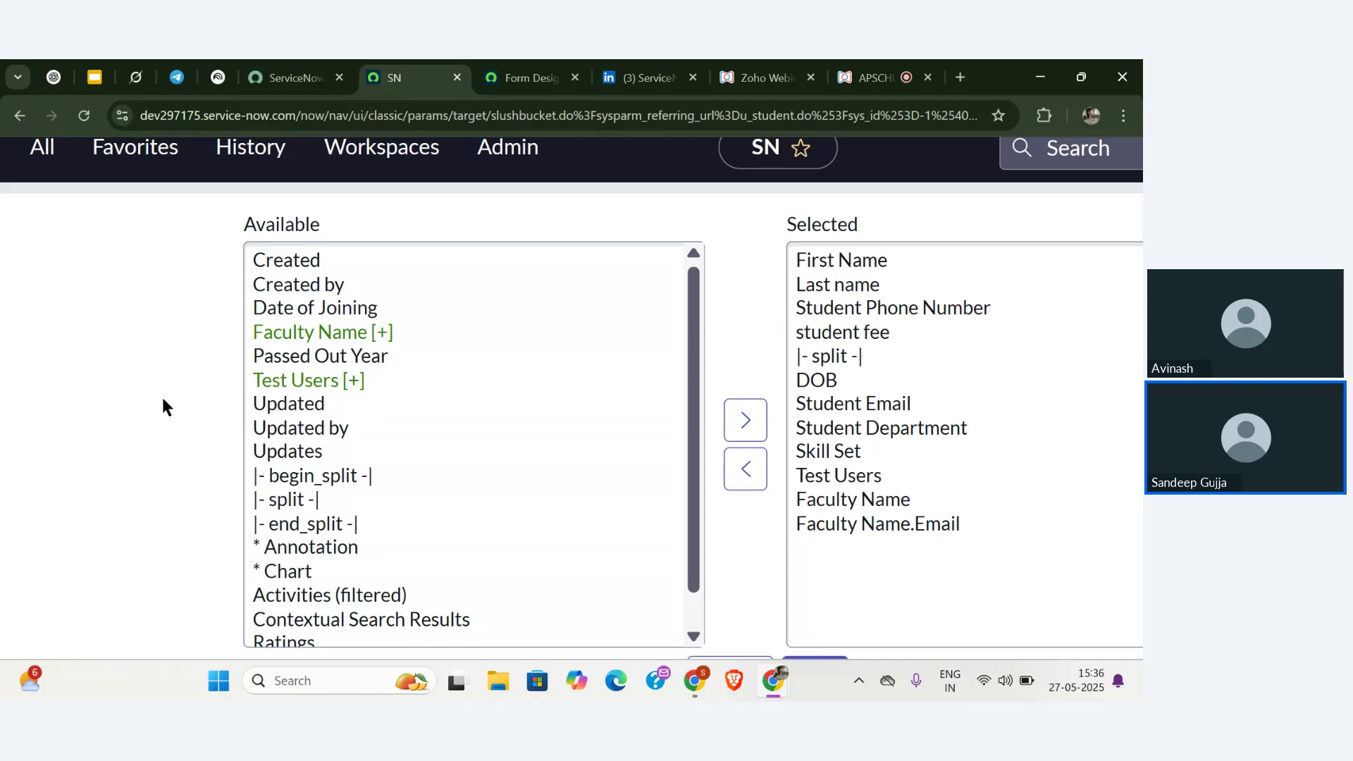
left_click(418, 383)
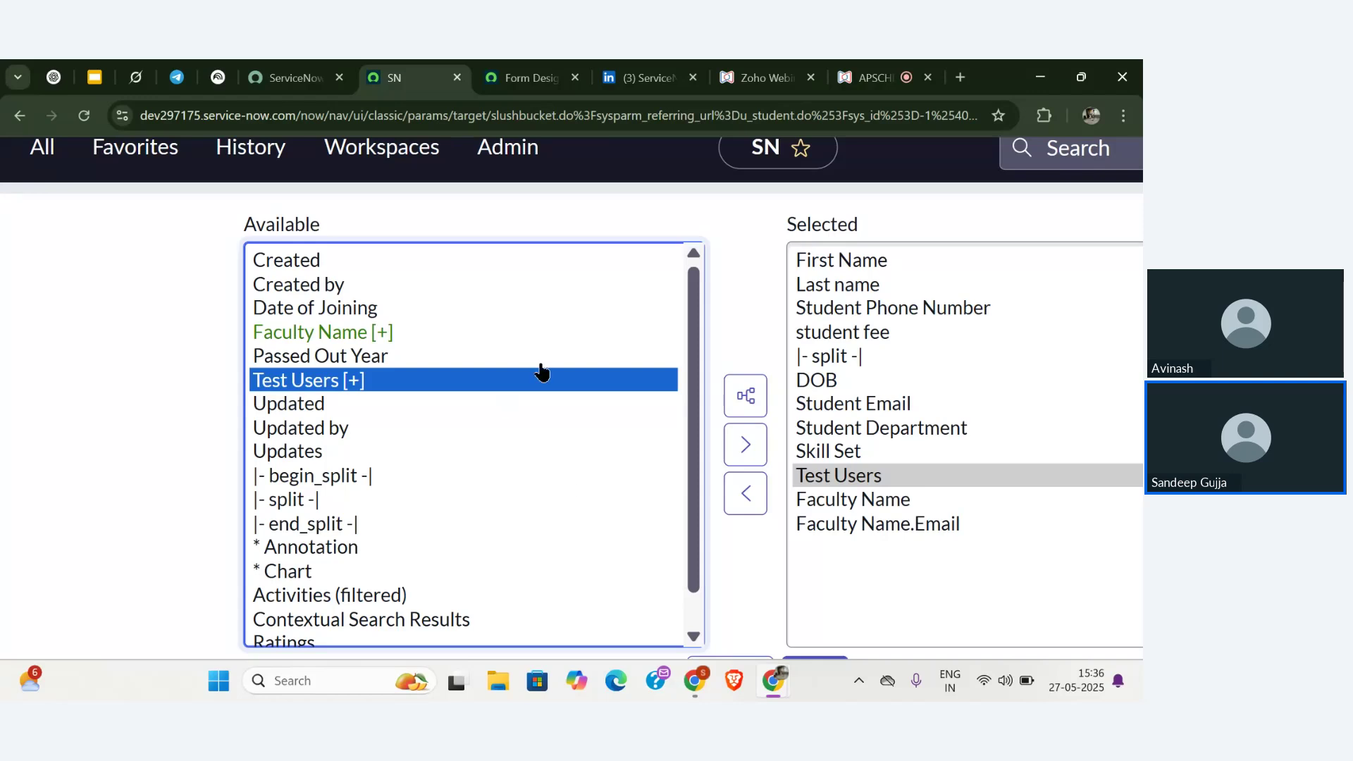
left_click(740, 394)
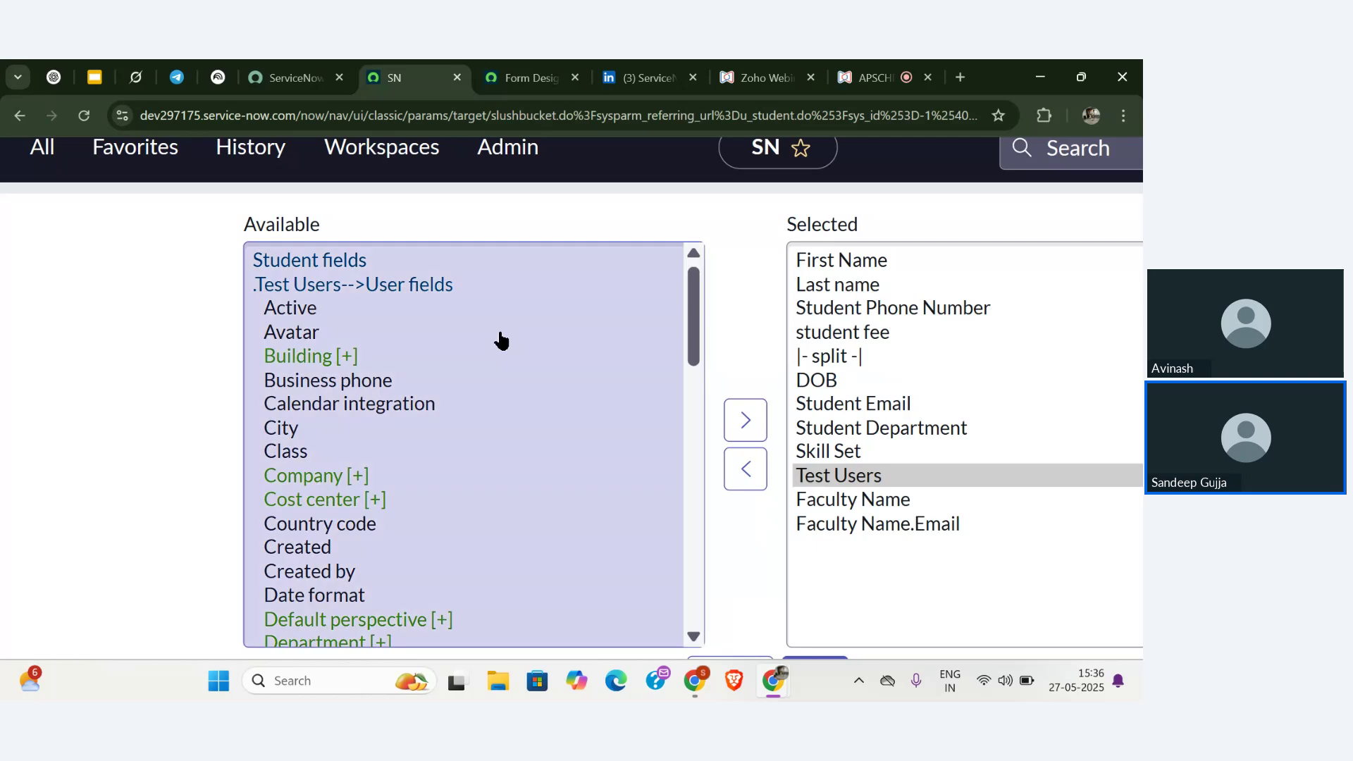
- Add the Email field of the Test Users reference to the Student form's selected fields
scroll(310, 287, "up", 5)
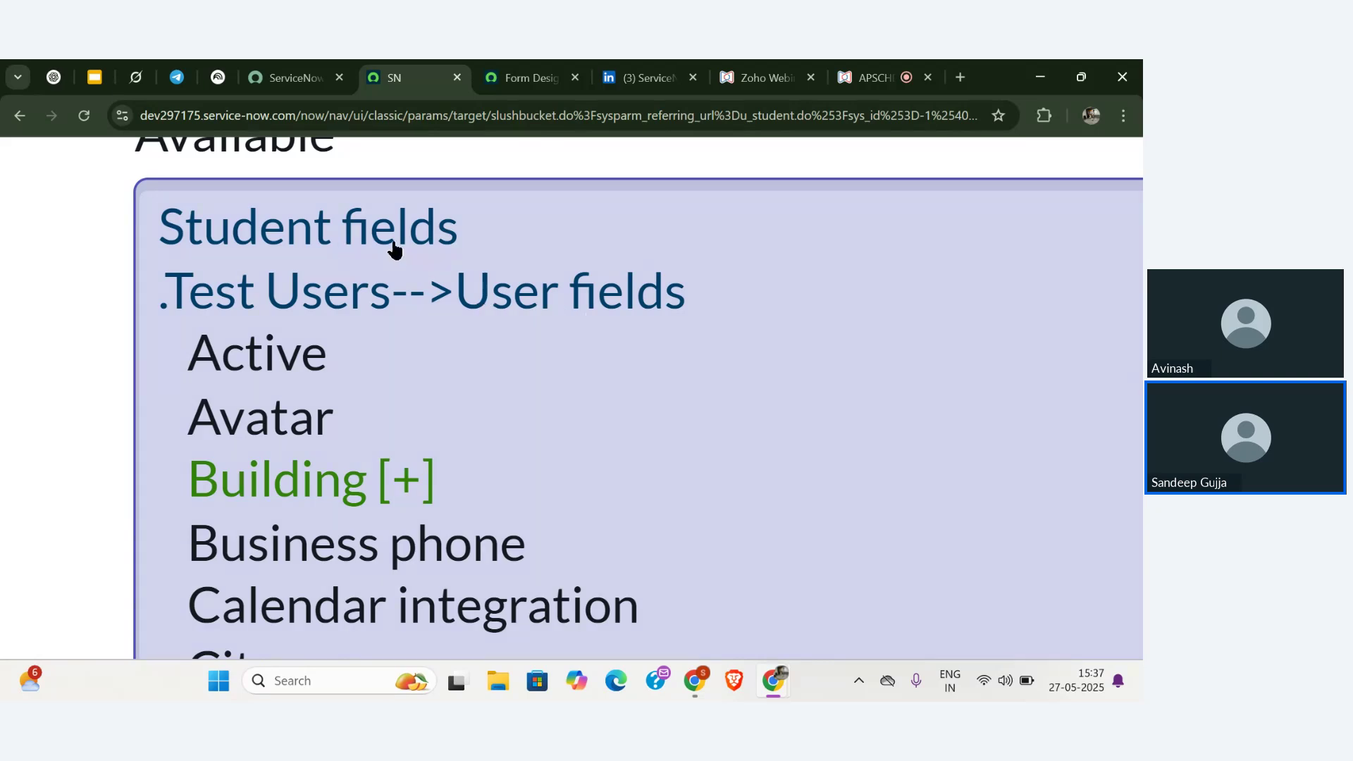
scroll(396, 445, "down", 5)
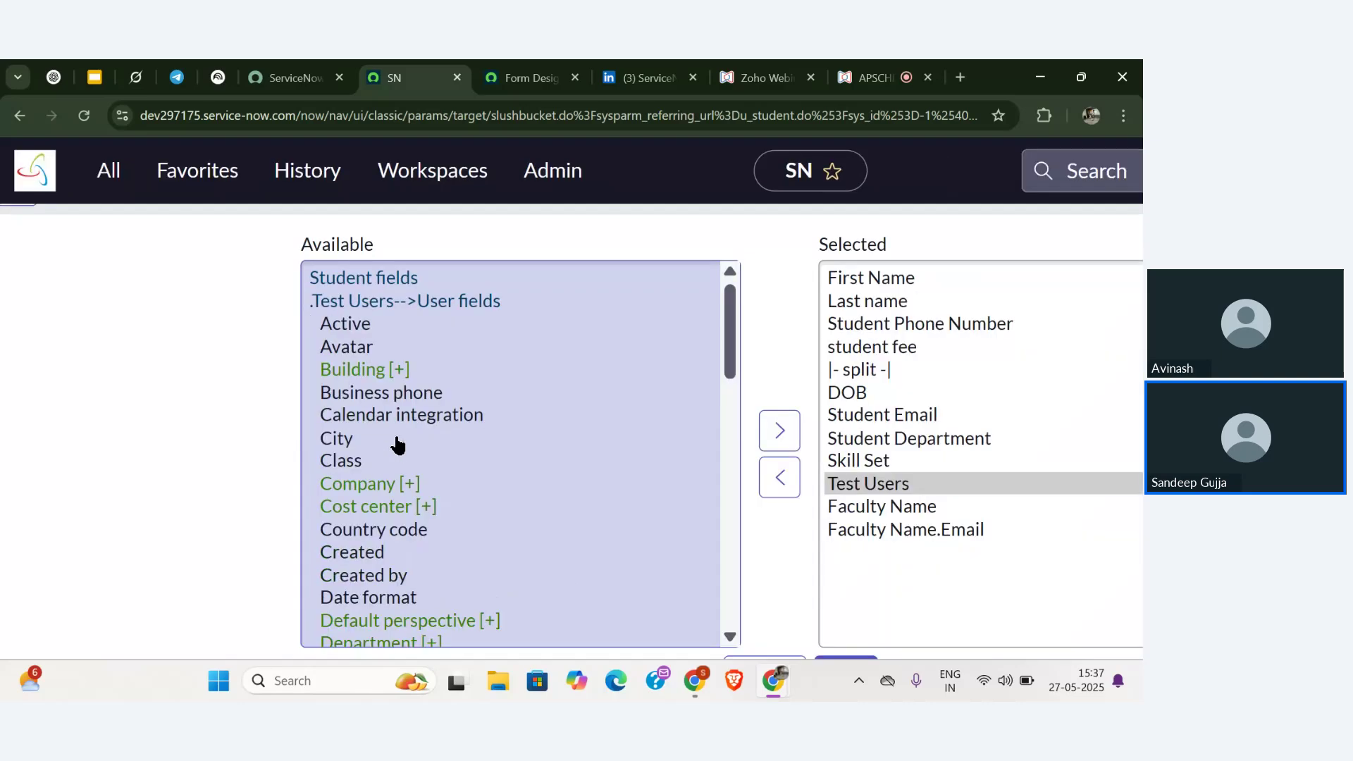
scroll(437, 510, "down", 15)
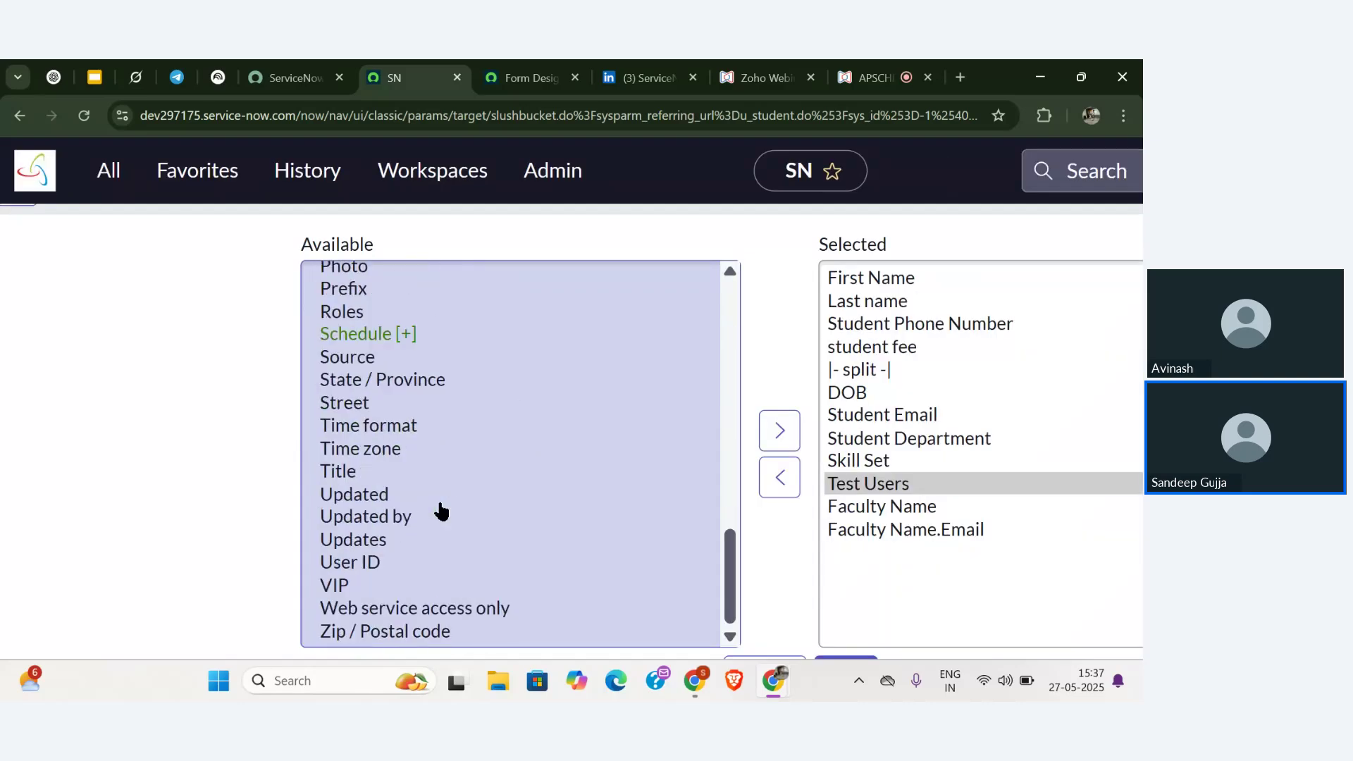
scroll(439, 509, "up", 15)
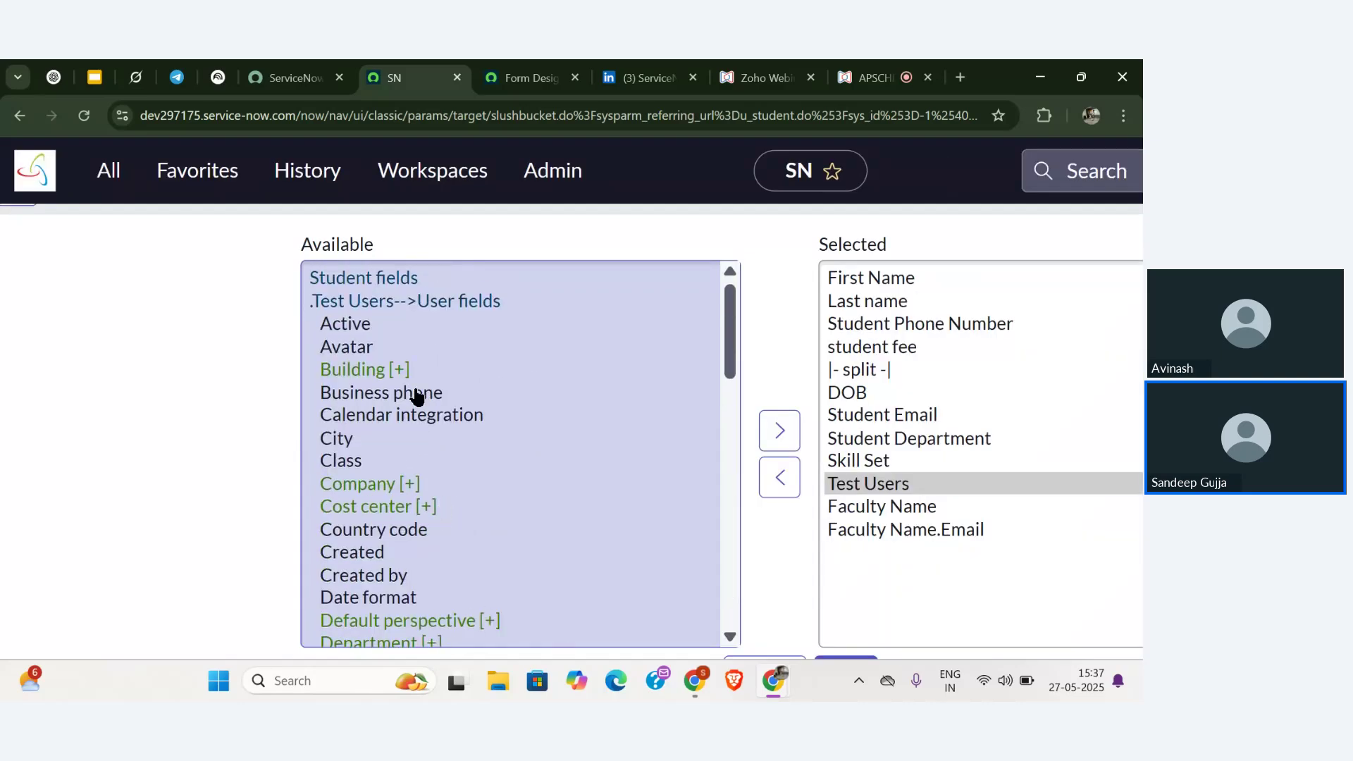
scroll(421, 517, "down", 2)
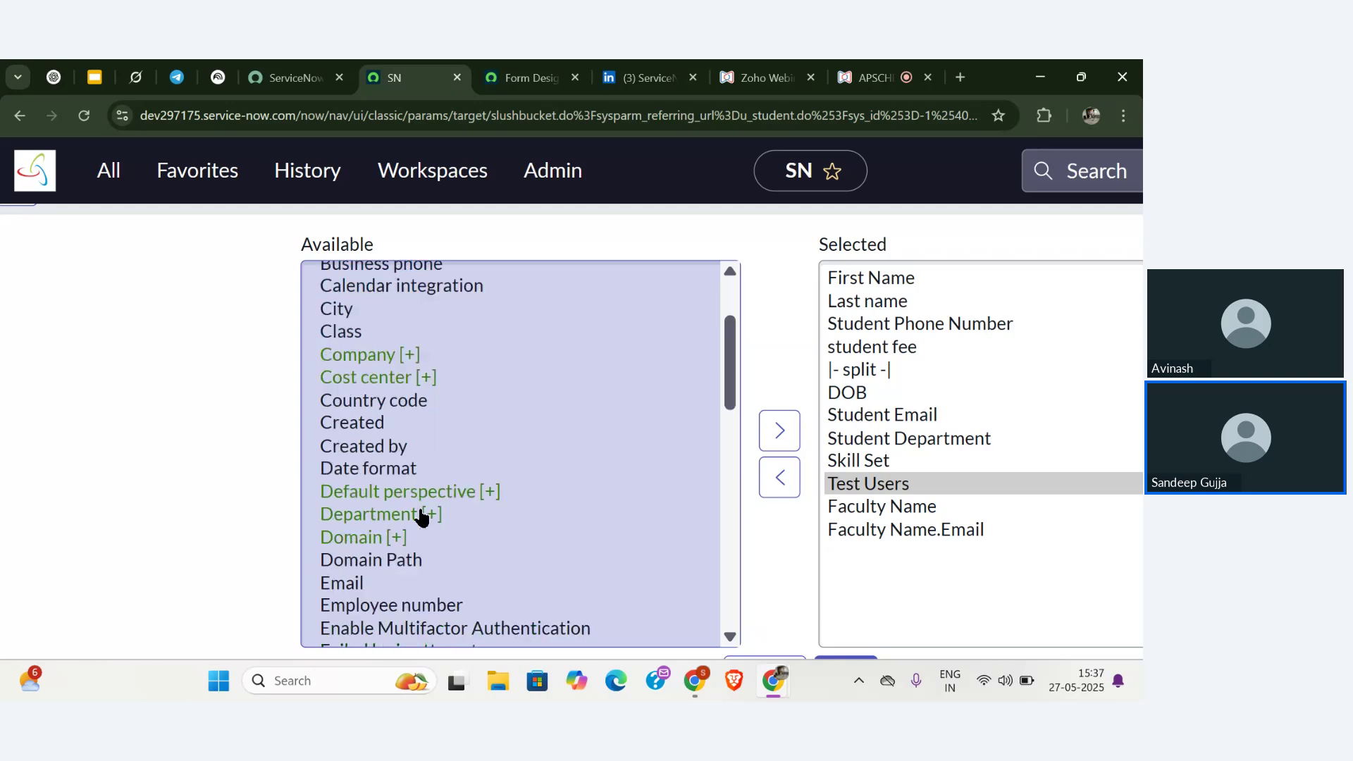
scroll(422, 516, "down", 4)
scroll(451, 513, "up", 2)
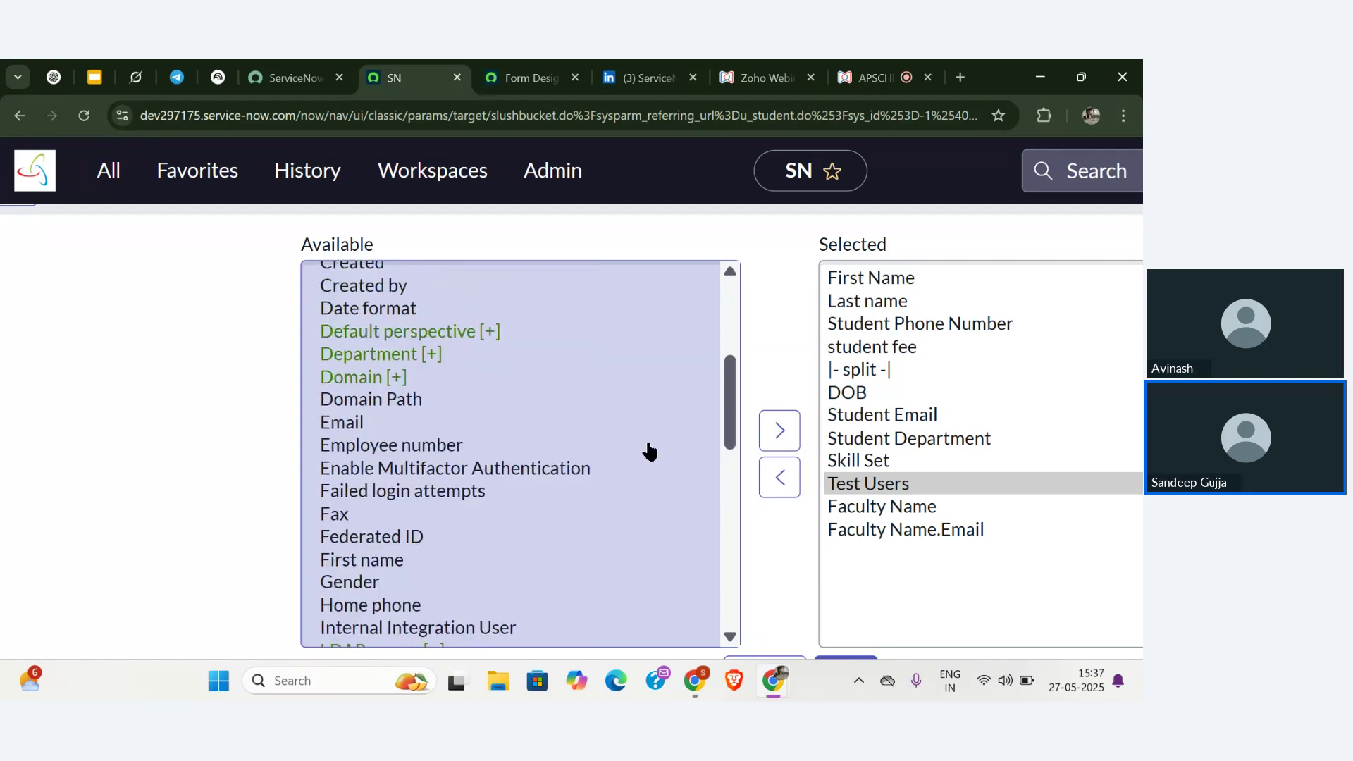
left_click(351, 425)
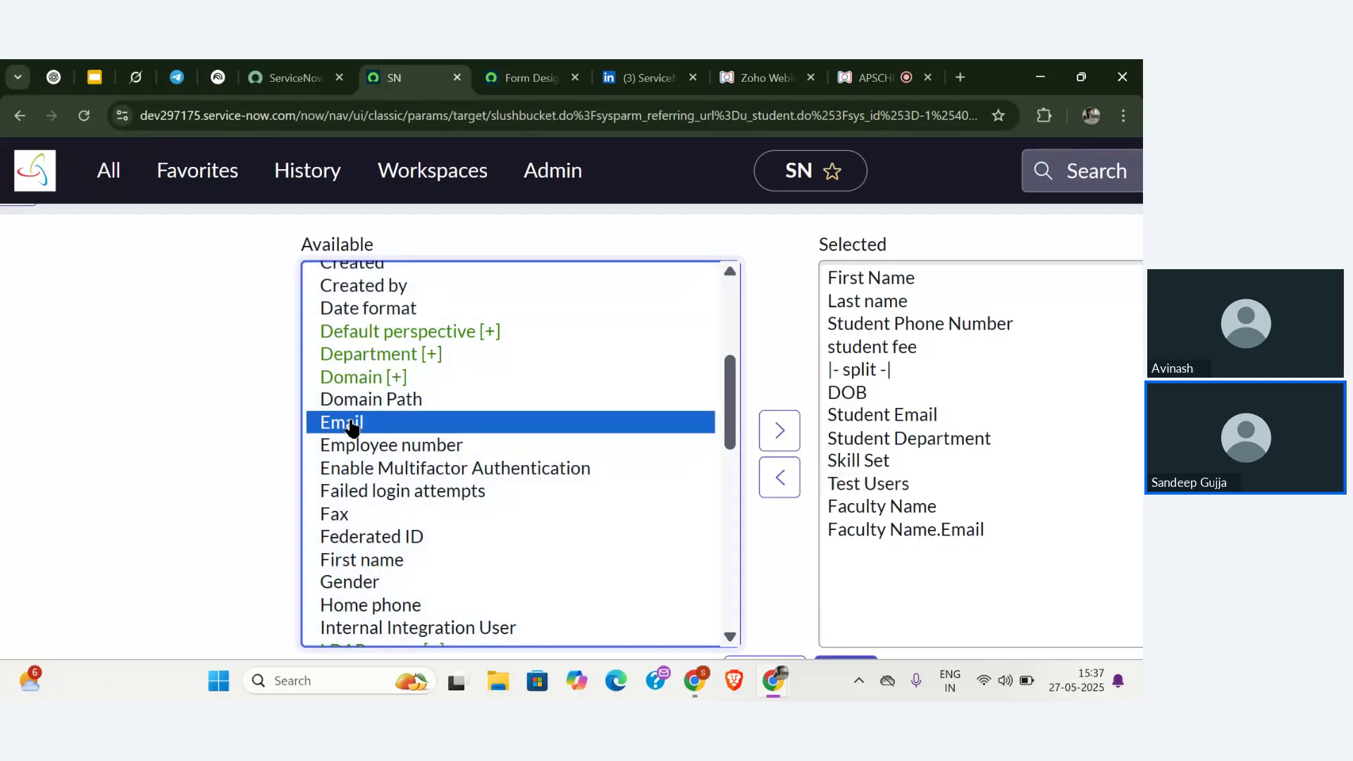
left_click(777, 431)
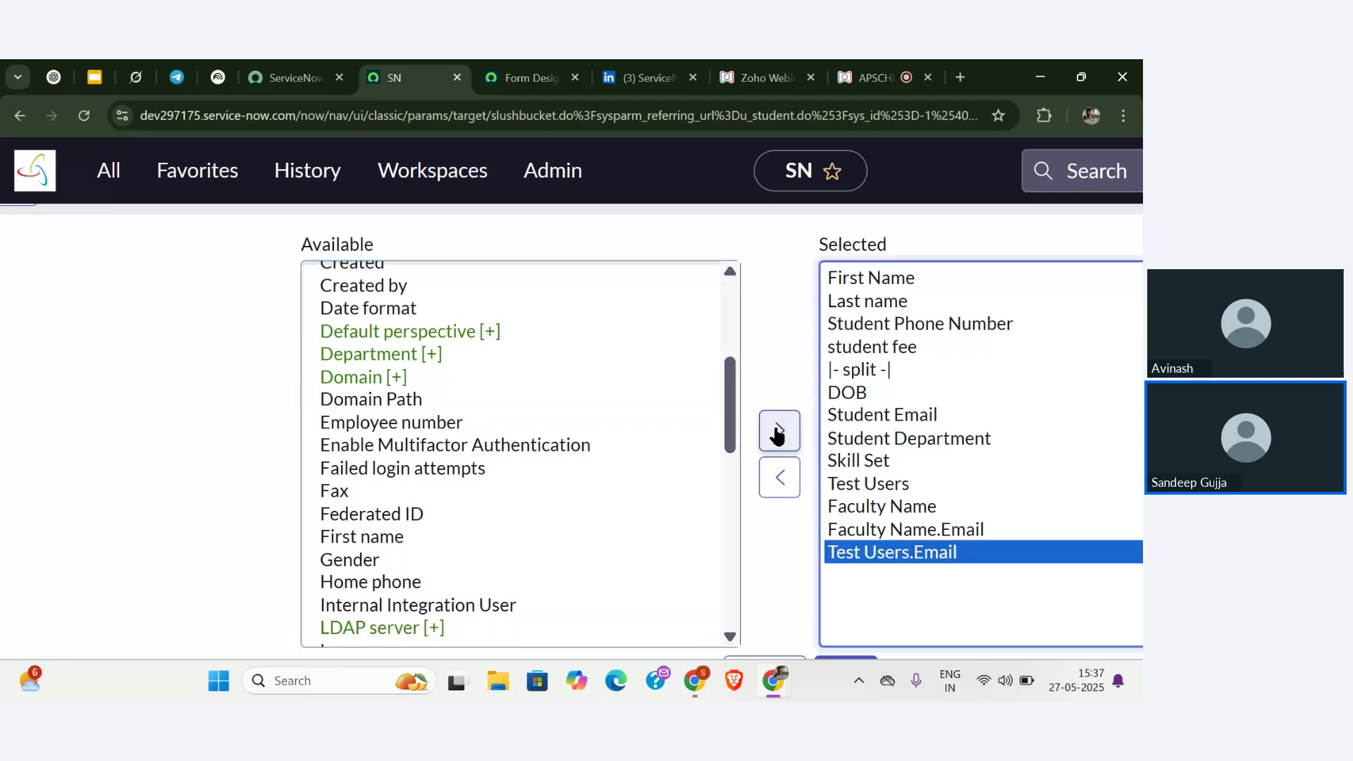
- Move Test Users.Email up in the selected fields so it sits directly below Test Users
scroll(745, 366, "down", 1)
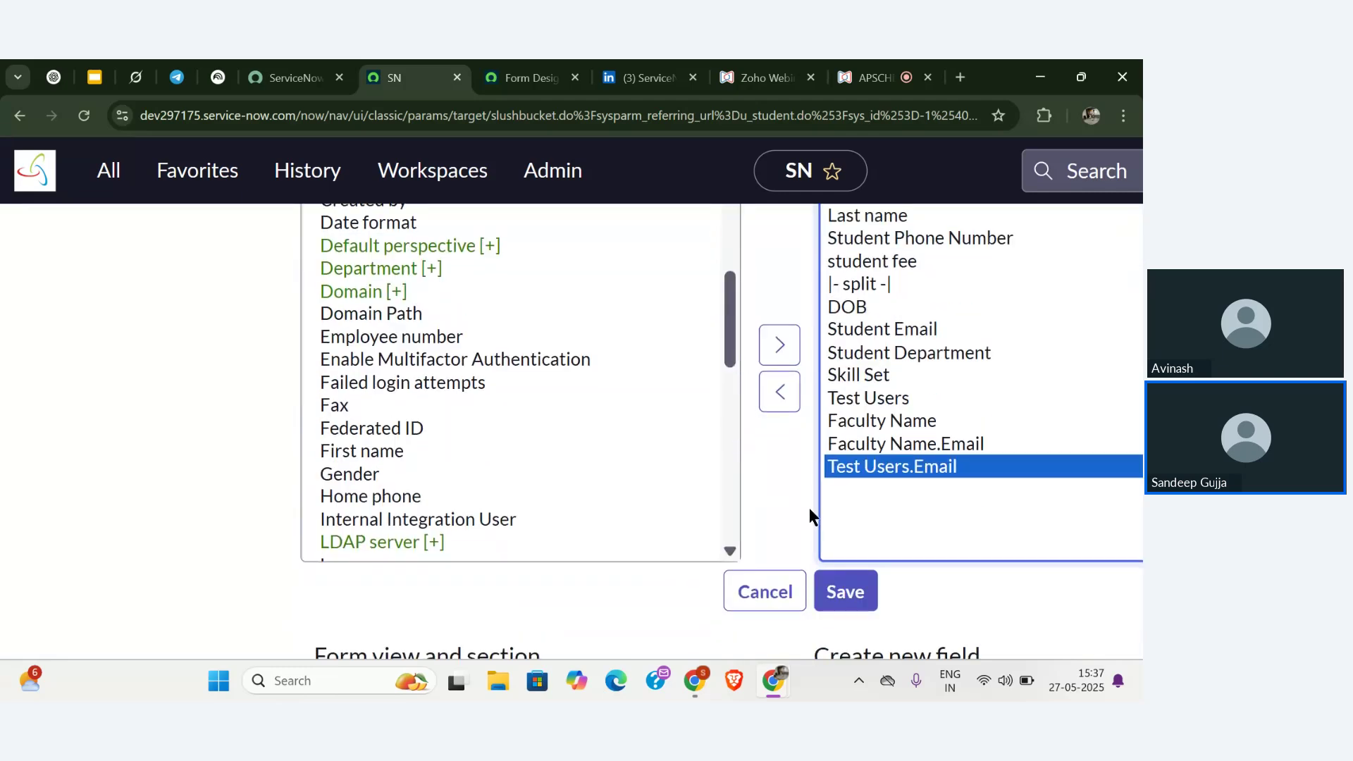
scroll(809, 507, "right", 2)
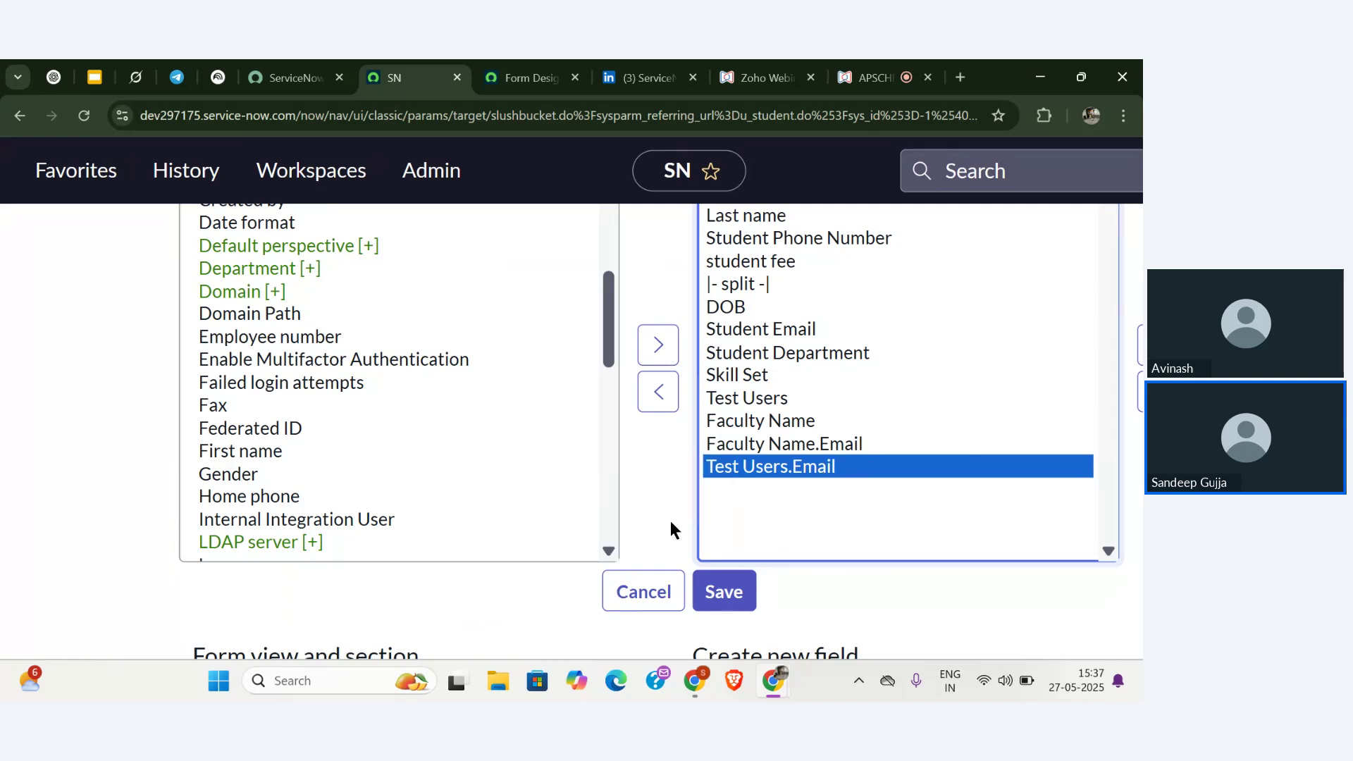
scroll(670, 522, "right", 4)
left_click(913, 349)
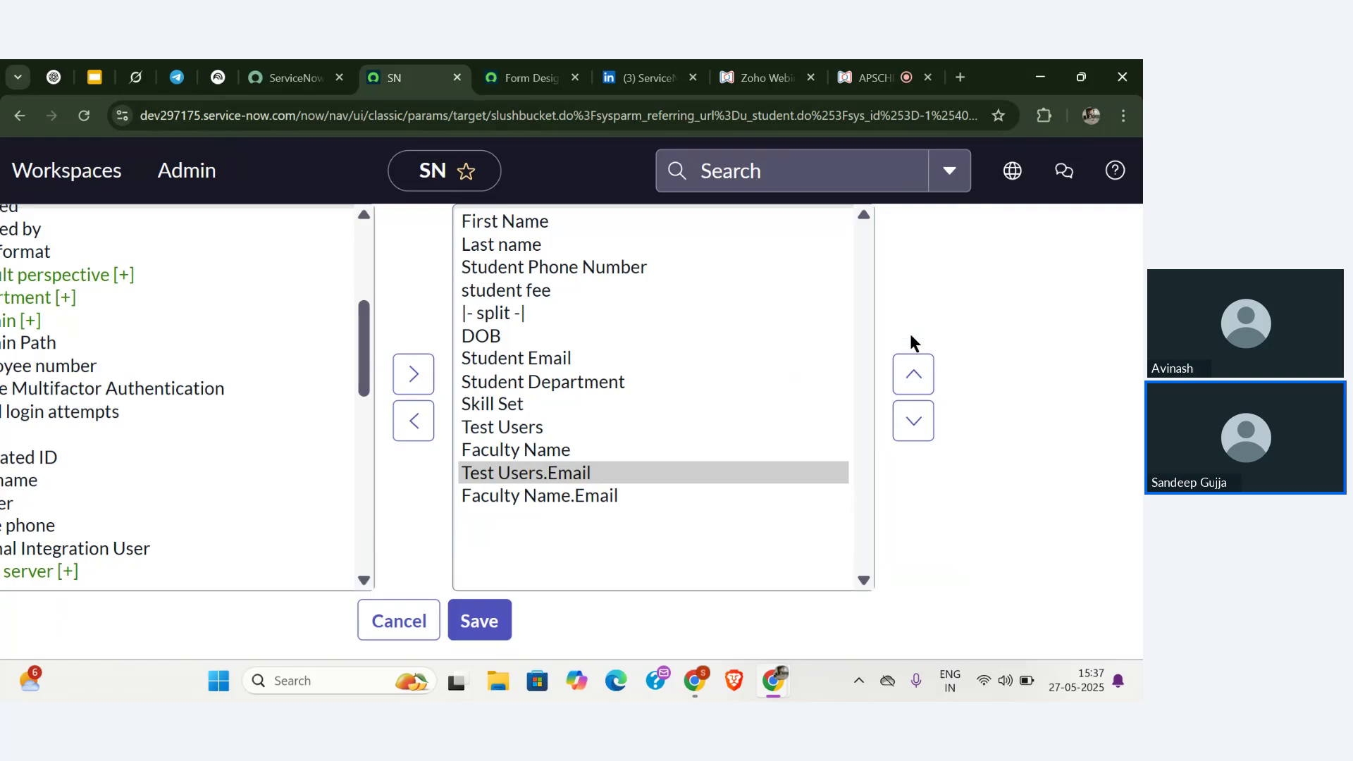
left_click(915, 373)
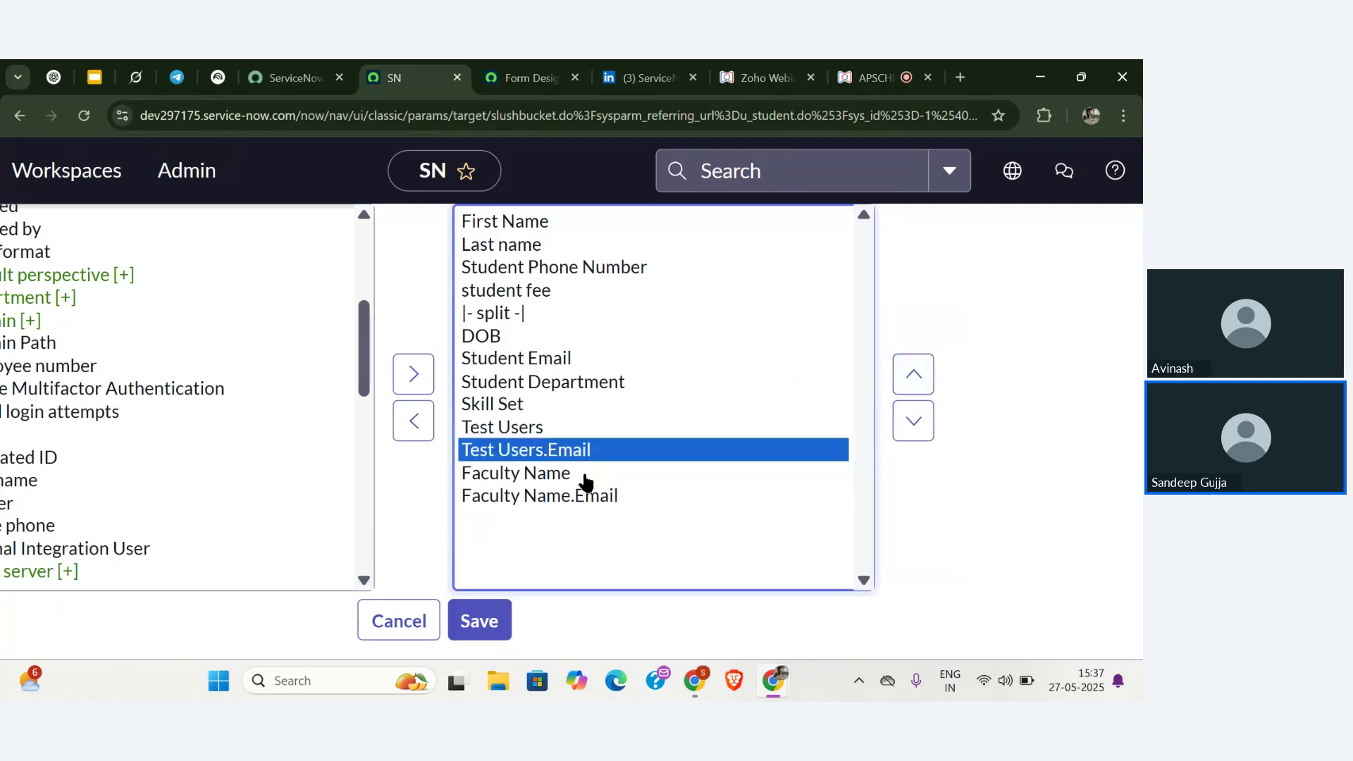
- Expand the Company reference within the Test Users fields to list the Company table's fields
scroll(426, 503, "down", 3)
scroll(426, 503, "up", 2)
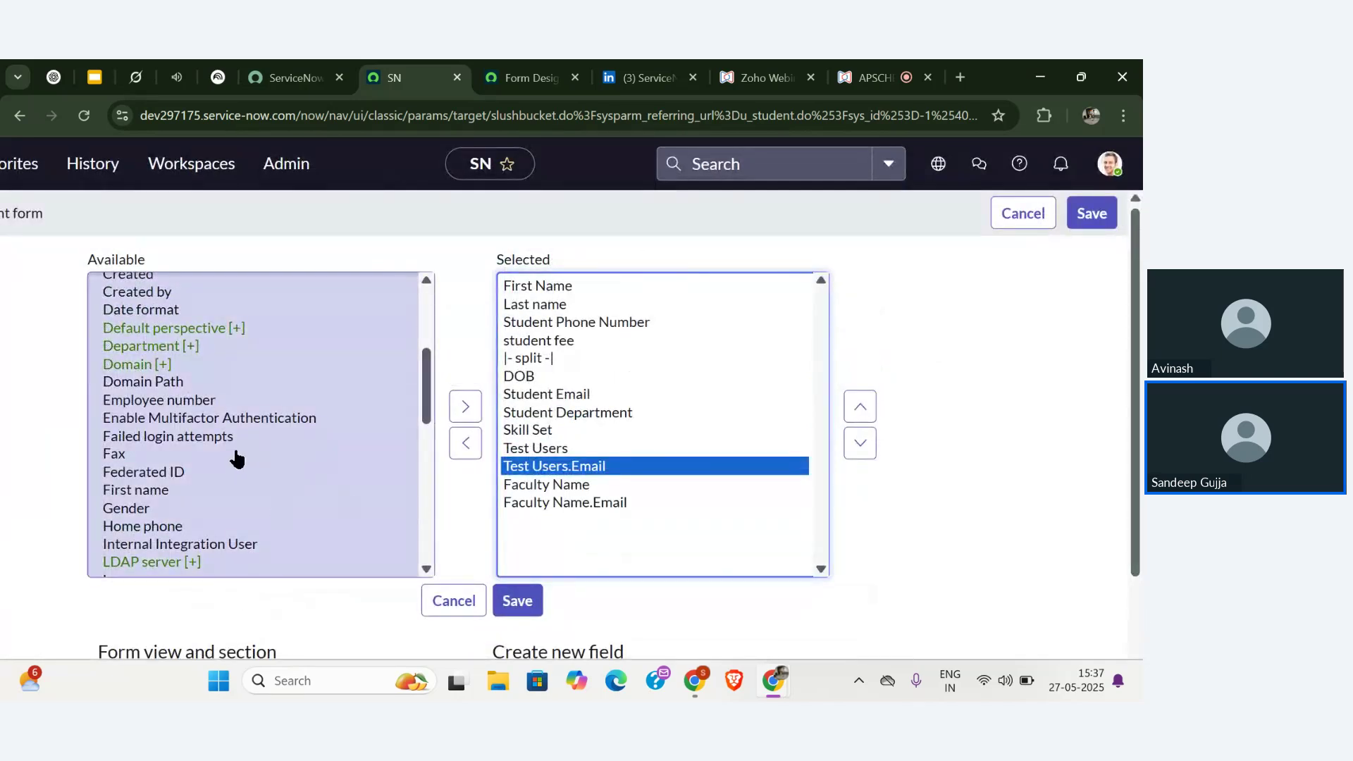
left_click(42, 457)
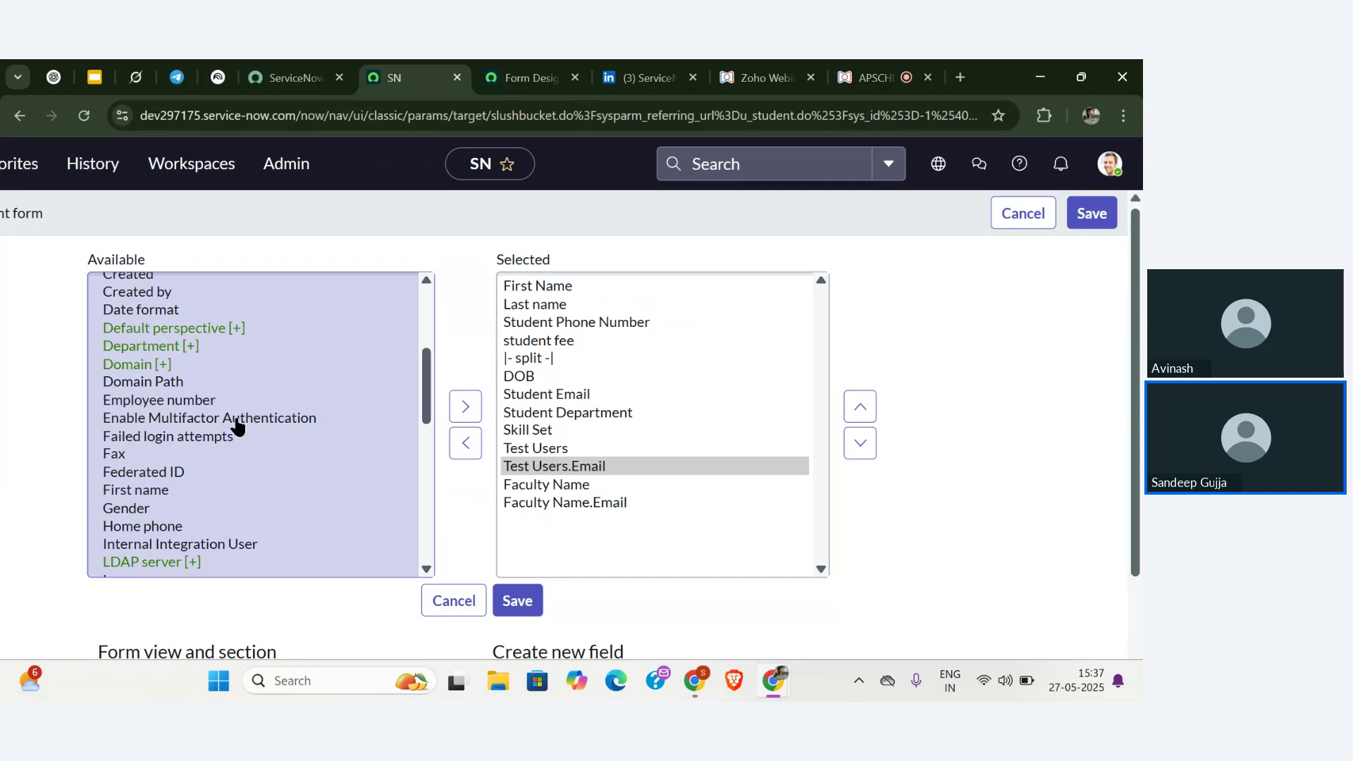
scroll(472, 370, "left", 3)
scroll(471, 373, "up", 4)
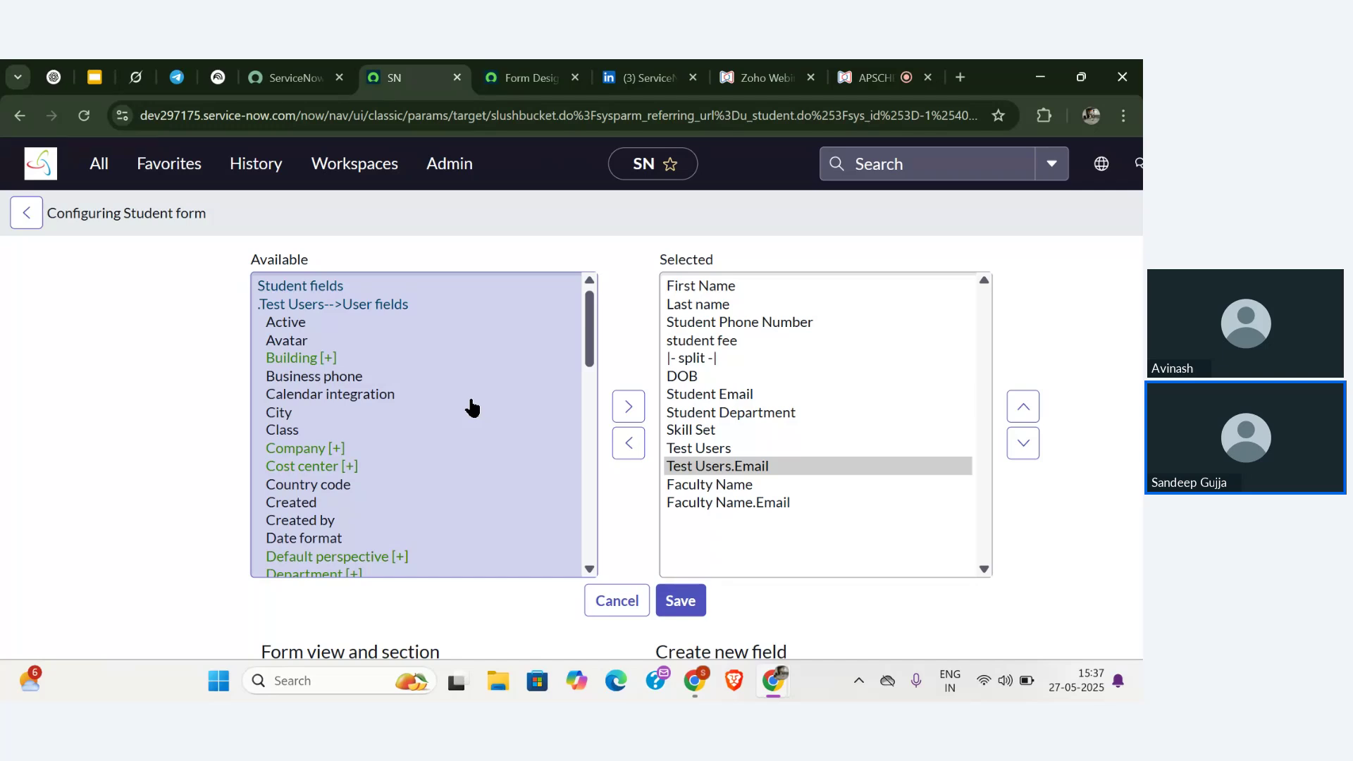
left_click(355, 449)
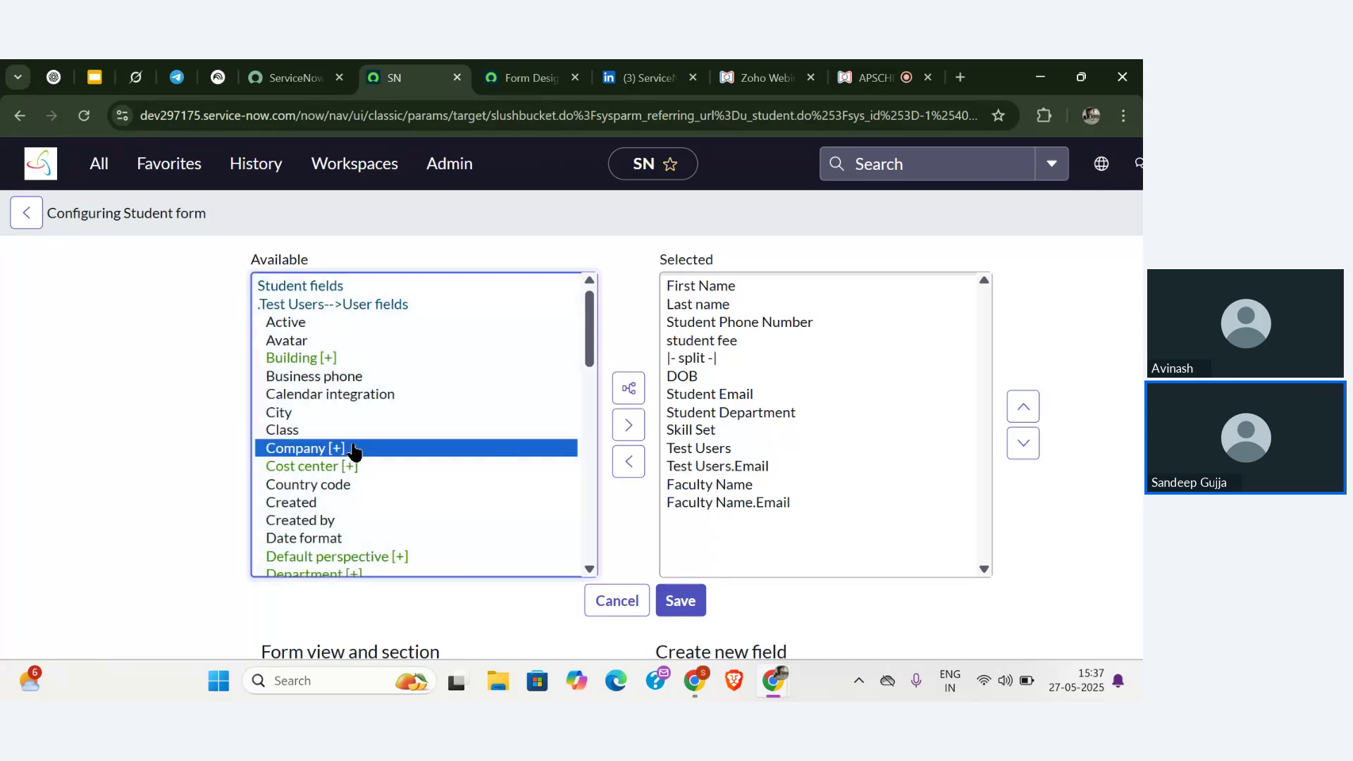
left_click(629, 393)
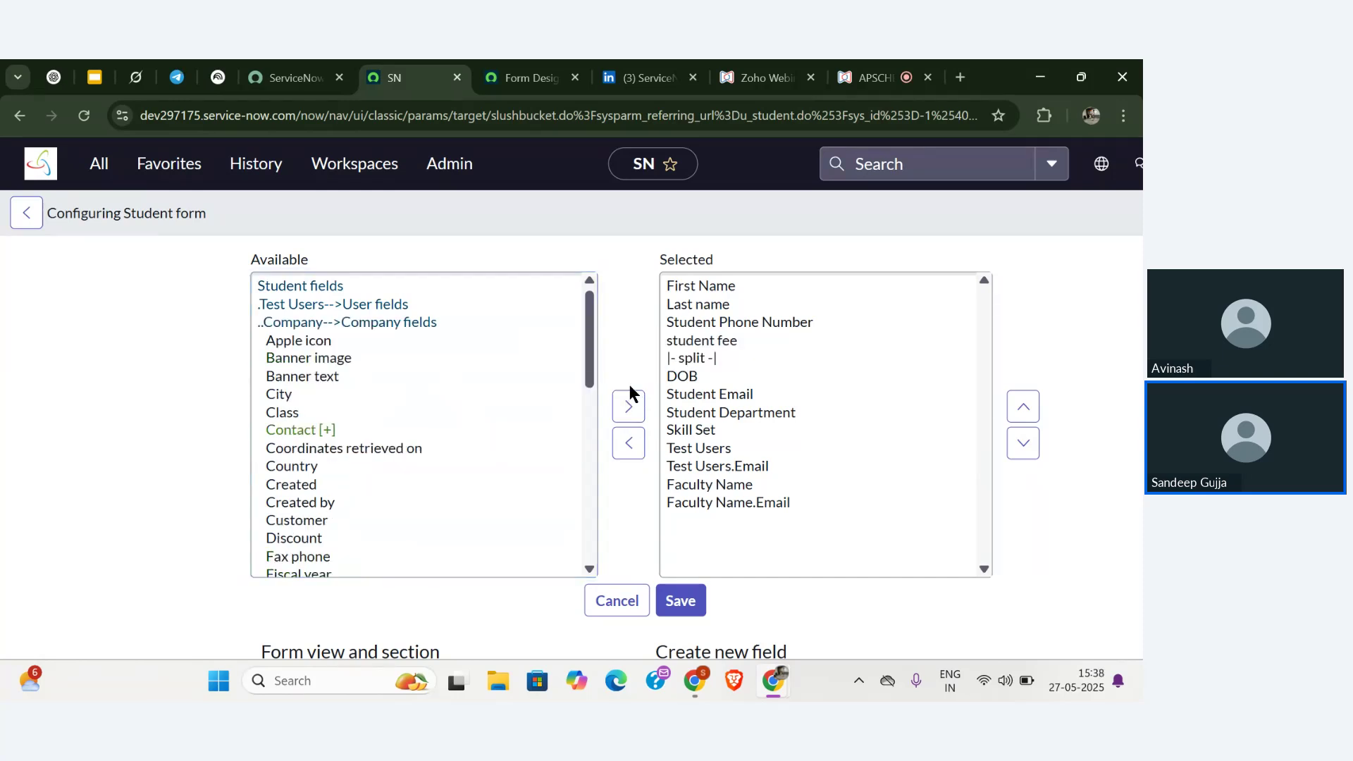
- Examine the two-level dot-walk path from Student through Test Users to Company and review the available Company fields
scroll(354, 356, "up", 5)
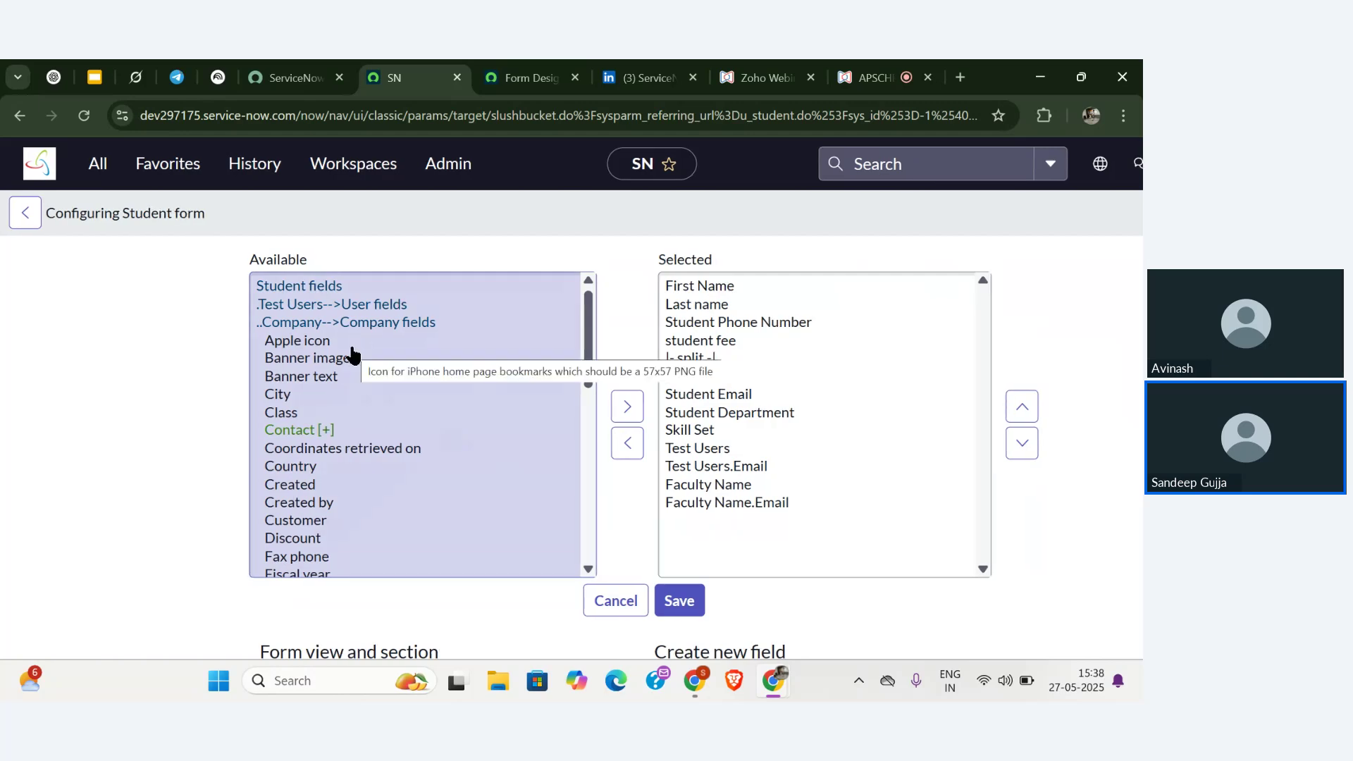
left_click(257, 341)
scroll(257, 342, "up", 3)
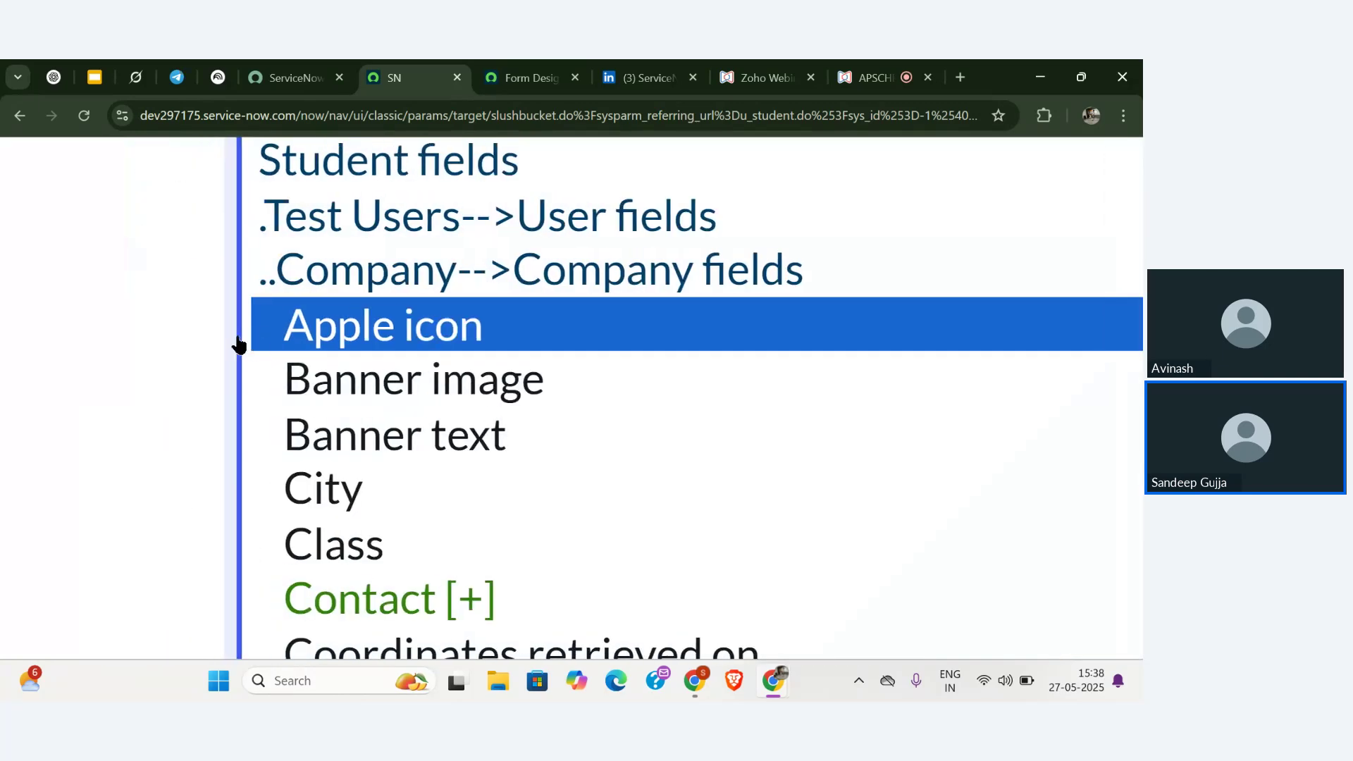
scroll(191, 345, "up", 1)
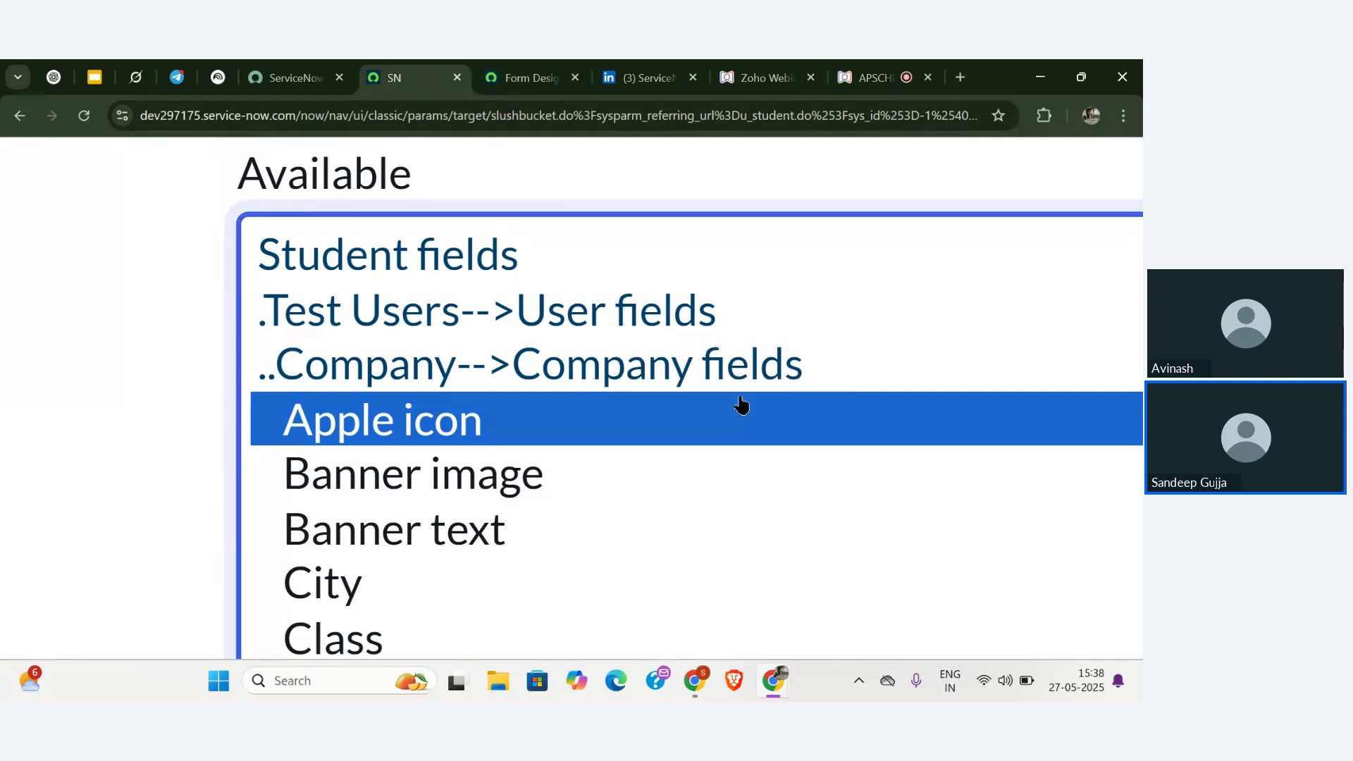
scroll(738, 408, "down", 1)
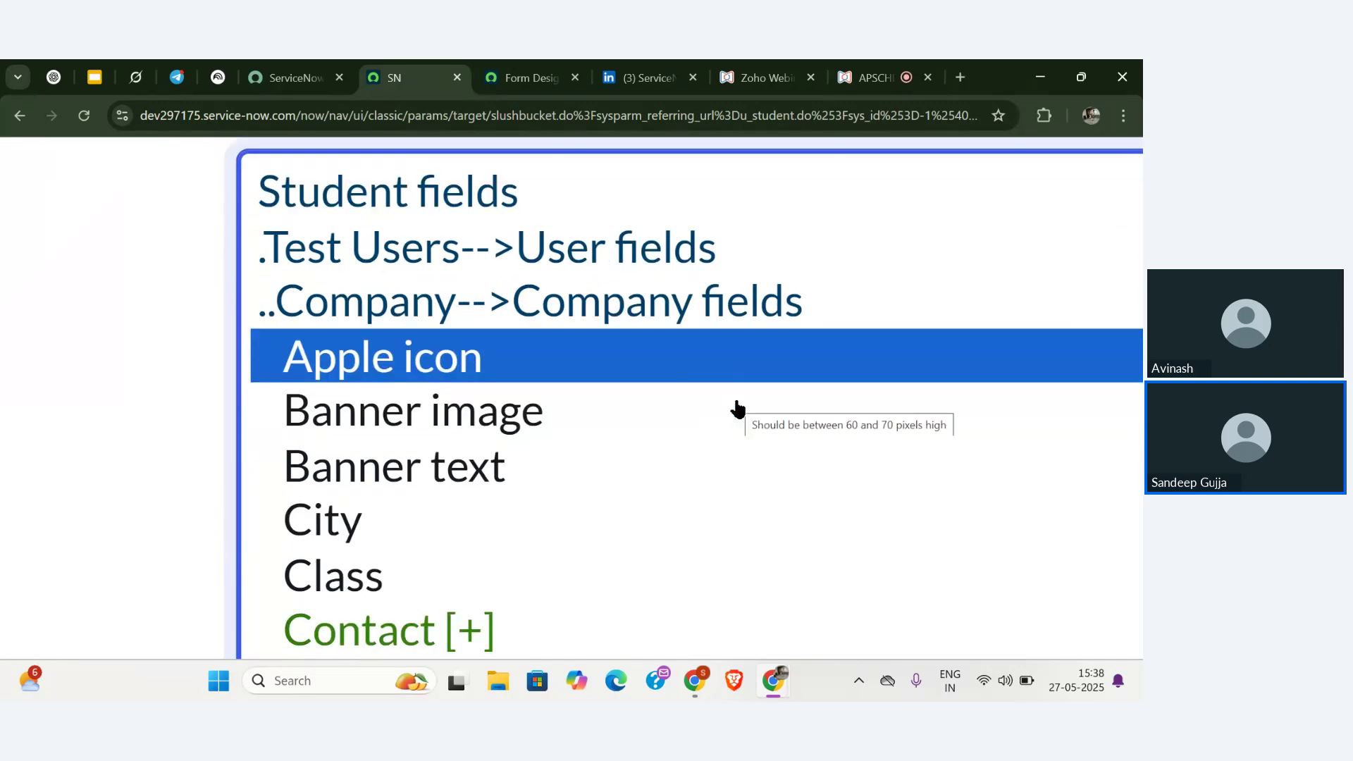
scroll(738, 409, "down", 3)
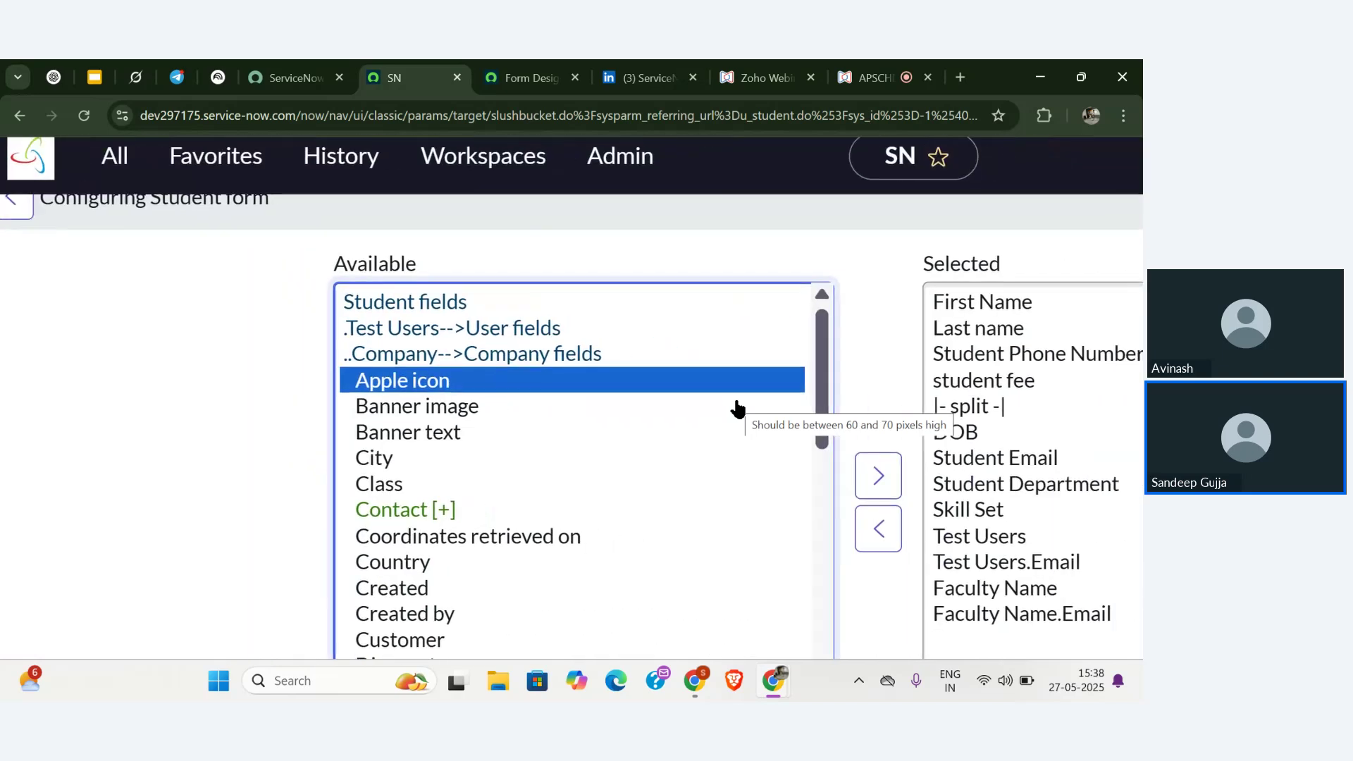
scroll(737, 409, "down", 10)
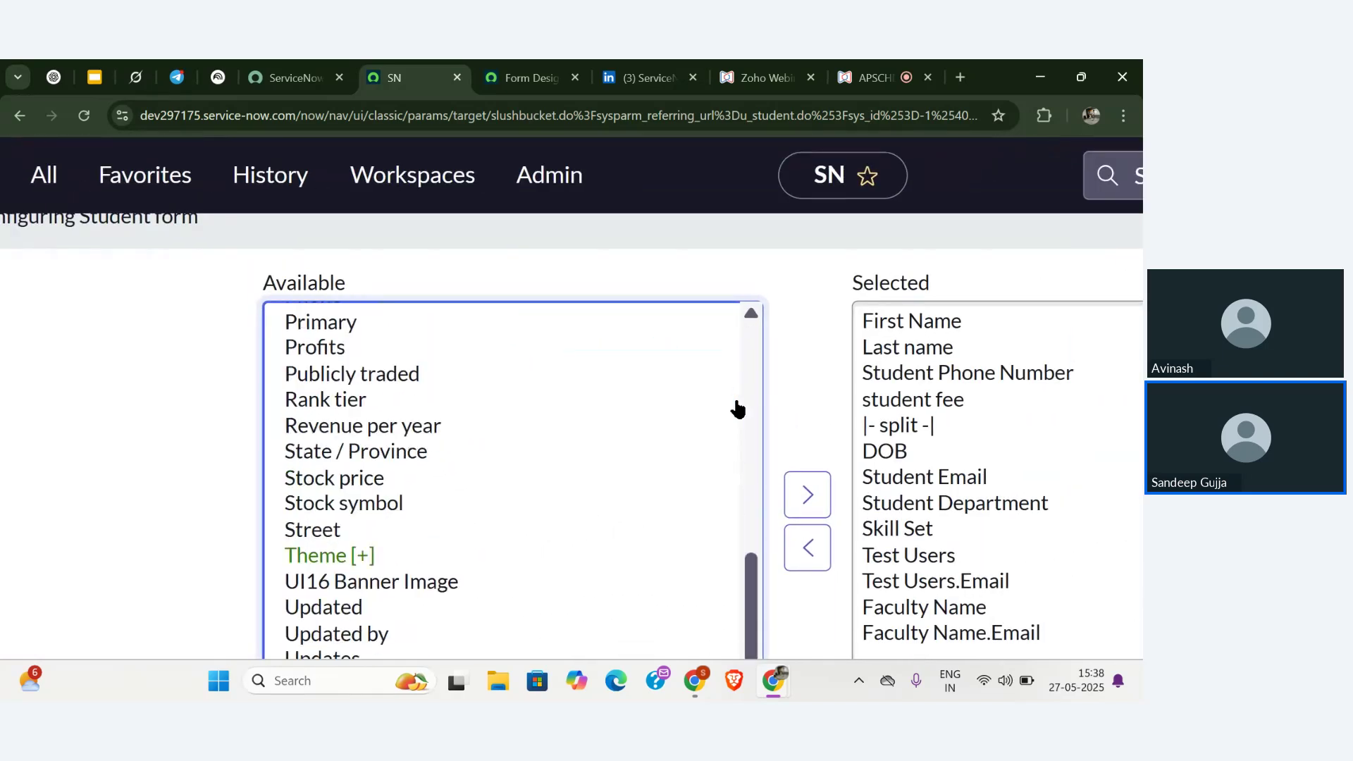
scroll(738, 409, "down", 3)
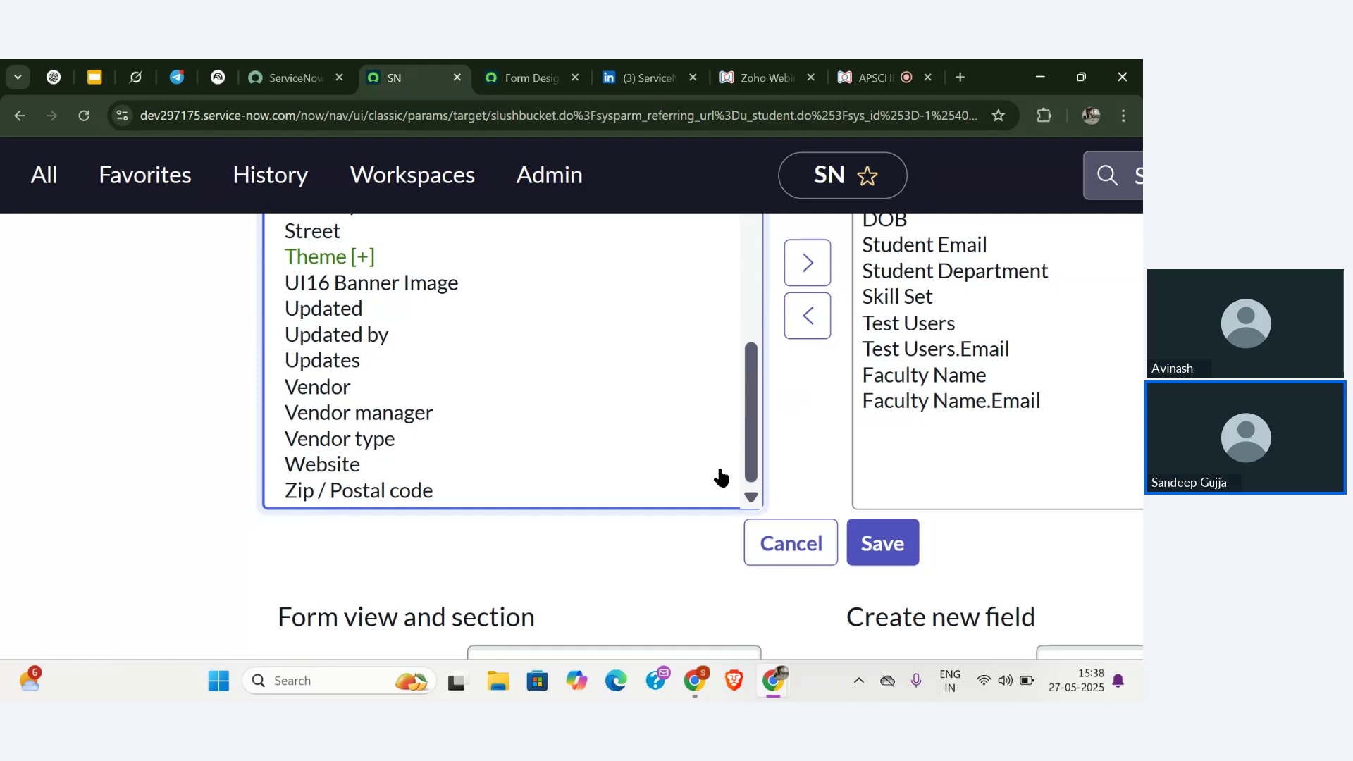
scroll(718, 476, "up", 10)
scroll(721, 478, "up", 2)
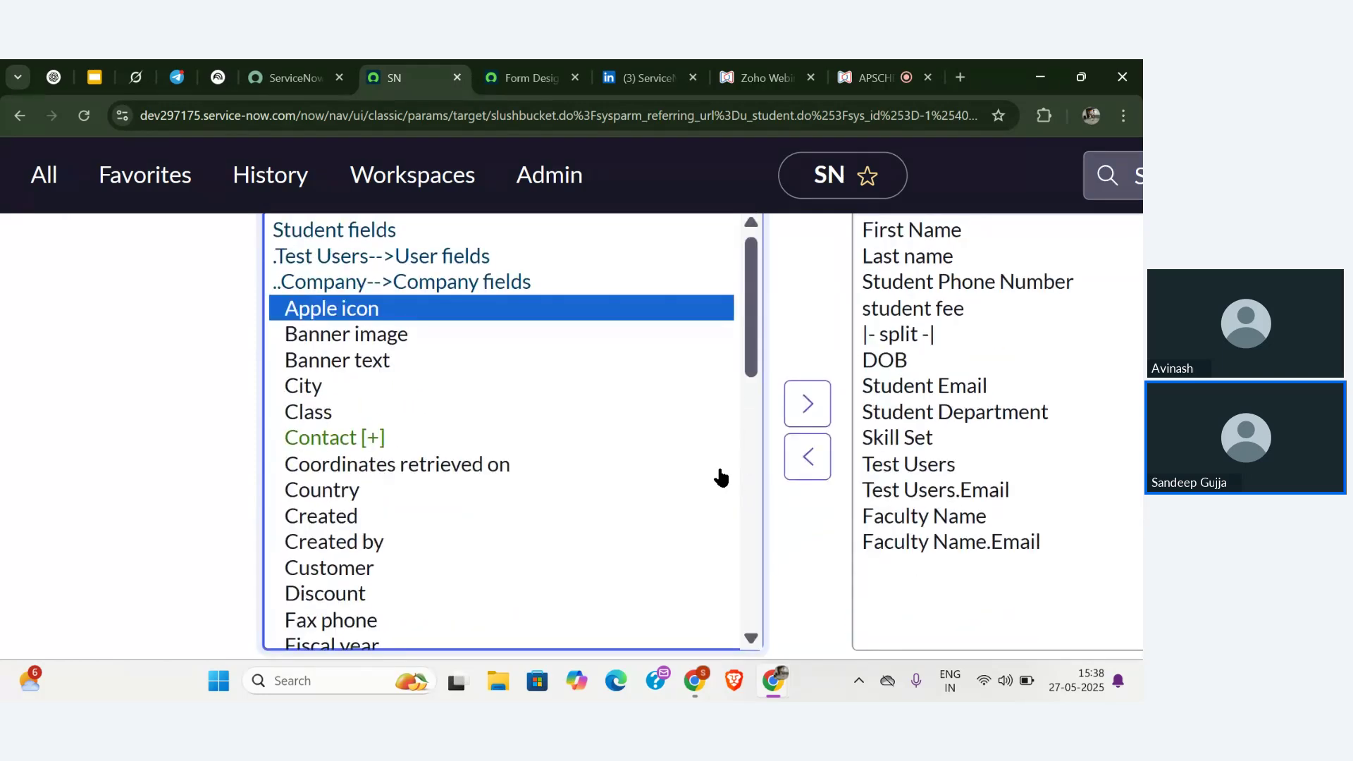
key("ctrl+minus")
scroll(721, 478, "up", 2)
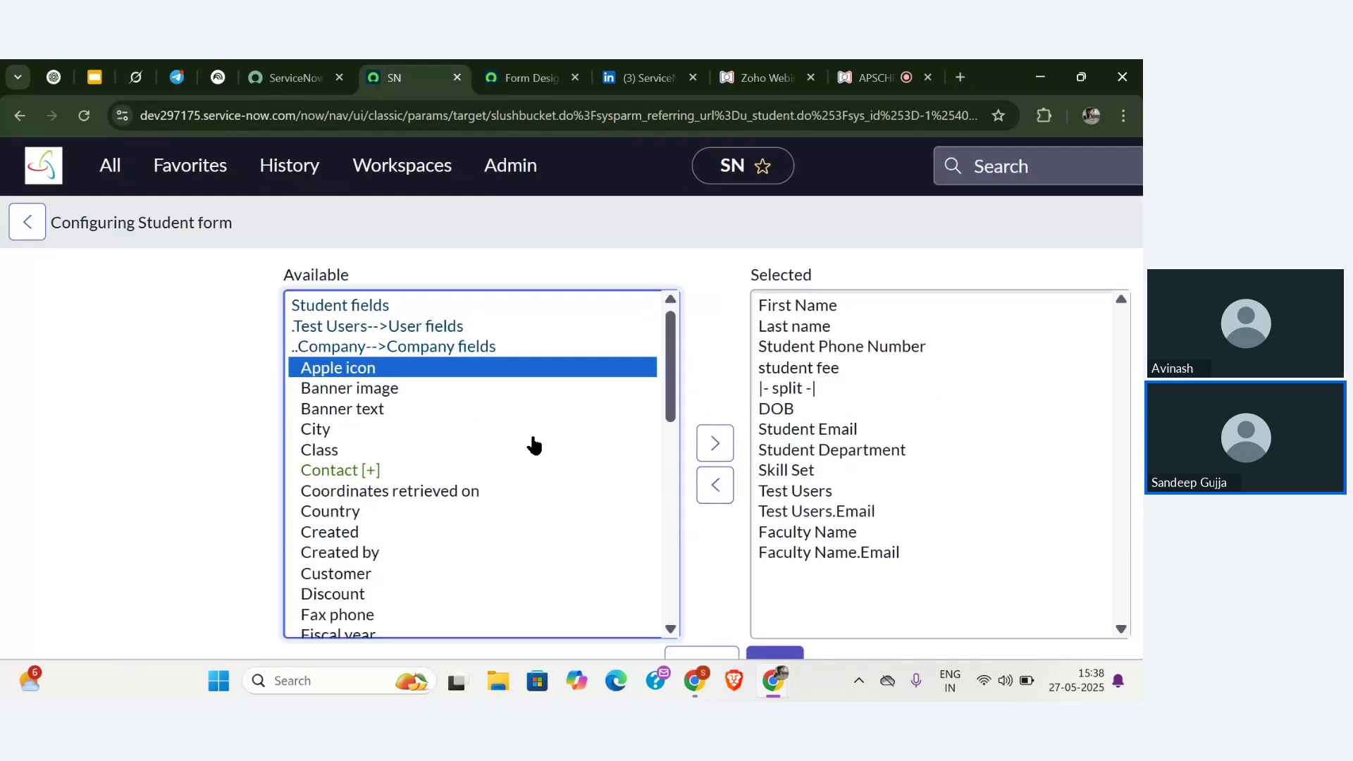
- Add the Country field of the Test Users Company reference to the Student form's selected fields
left_click(384, 515)
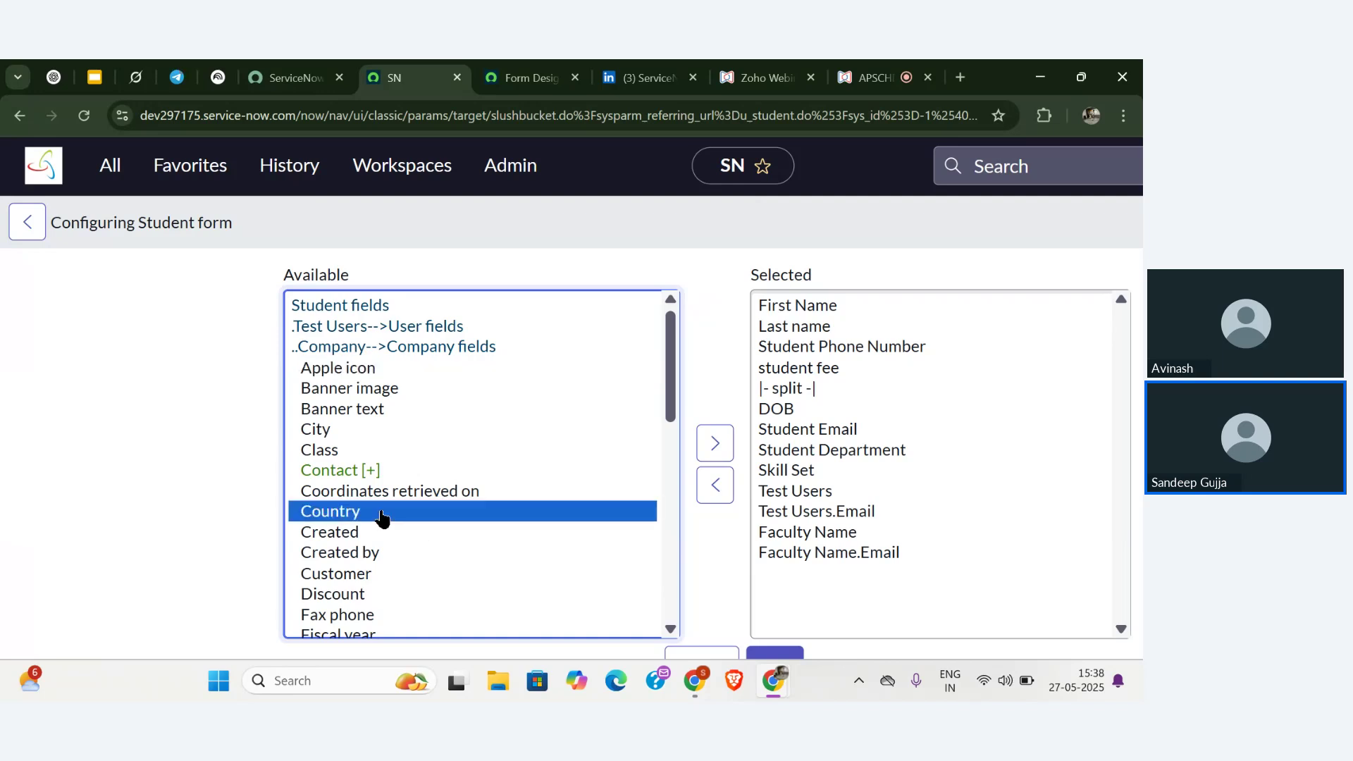
left_click(714, 444)
scroll(701, 523, "down", 2)
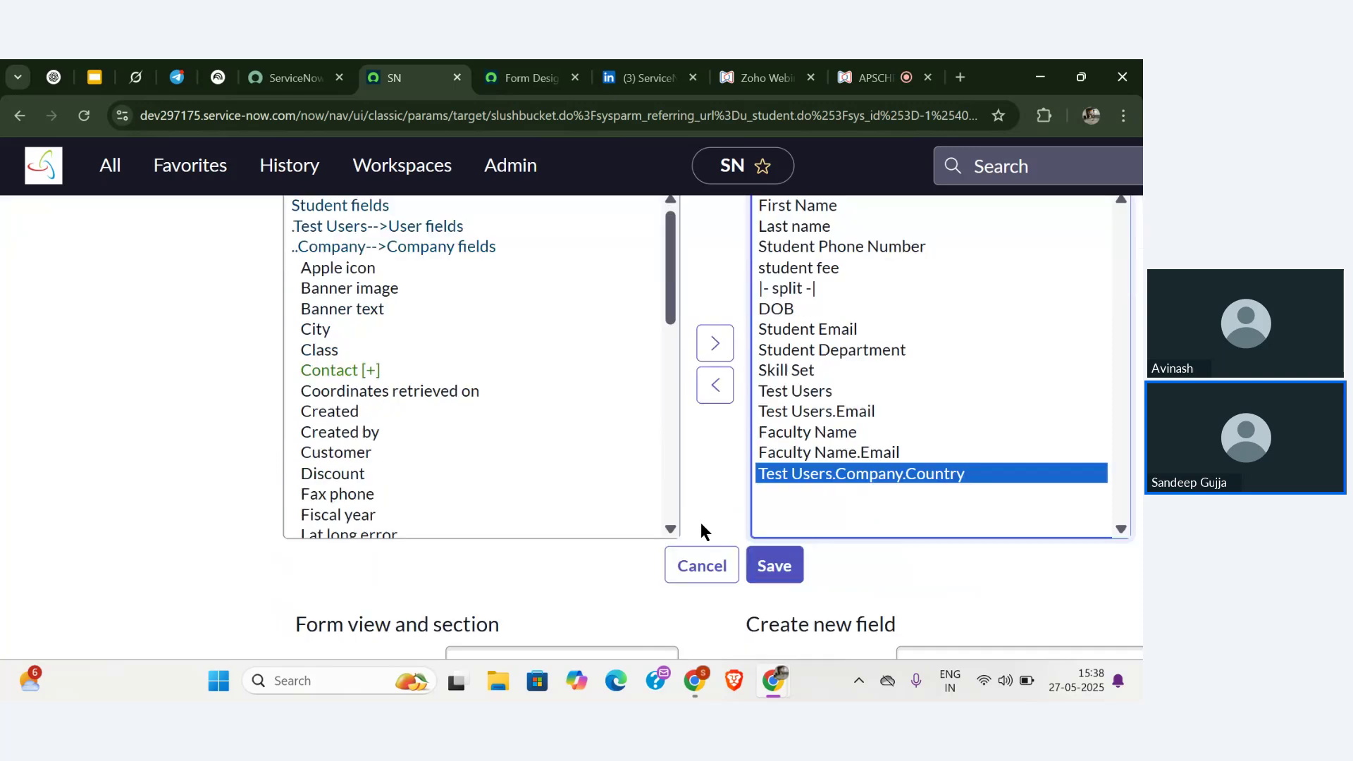
- Move Test Users.Company.Country up in the selected fields so it sits directly below Test Users.Email
scroll(700, 522, "right", 3)
scroll(701, 522, "up", 3)
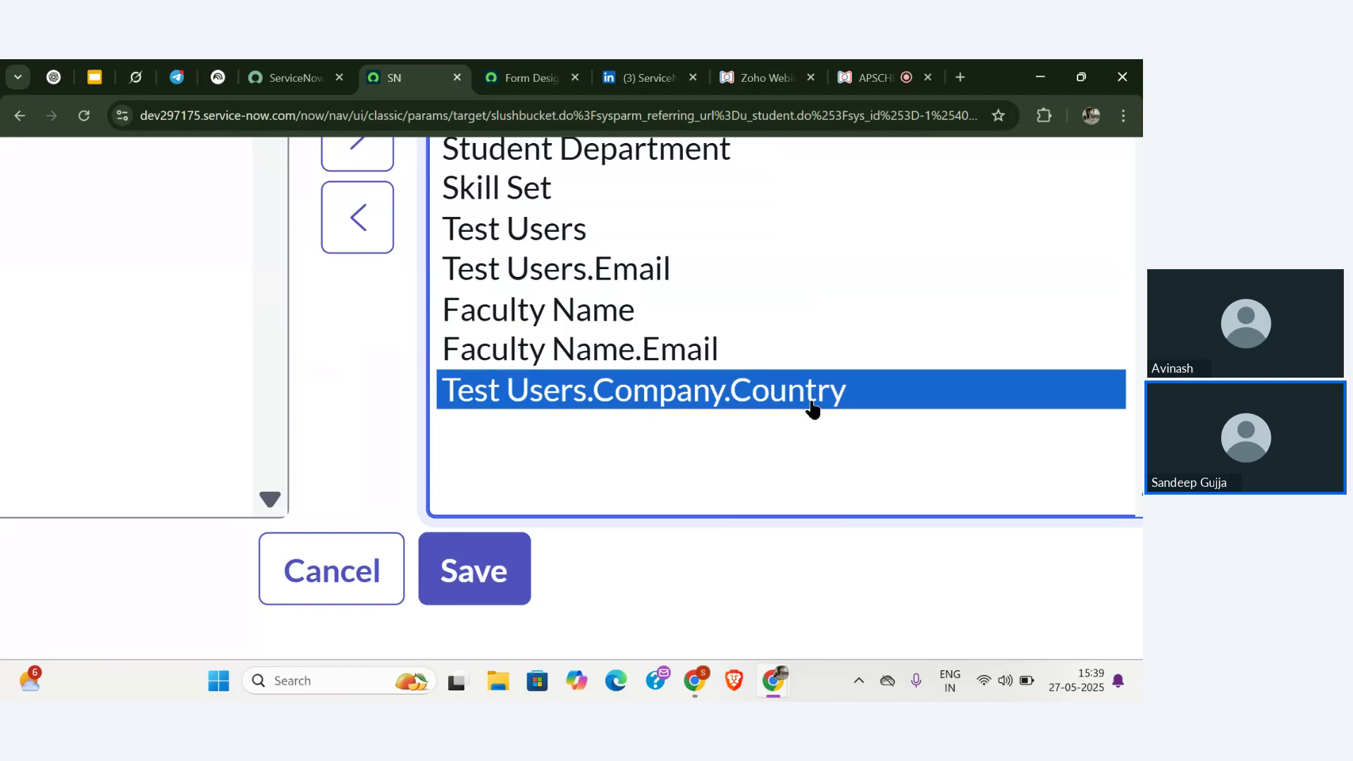
scroll(792, 432, "up", 3)
scroll(498, 485, "down", 3, "ctrl")
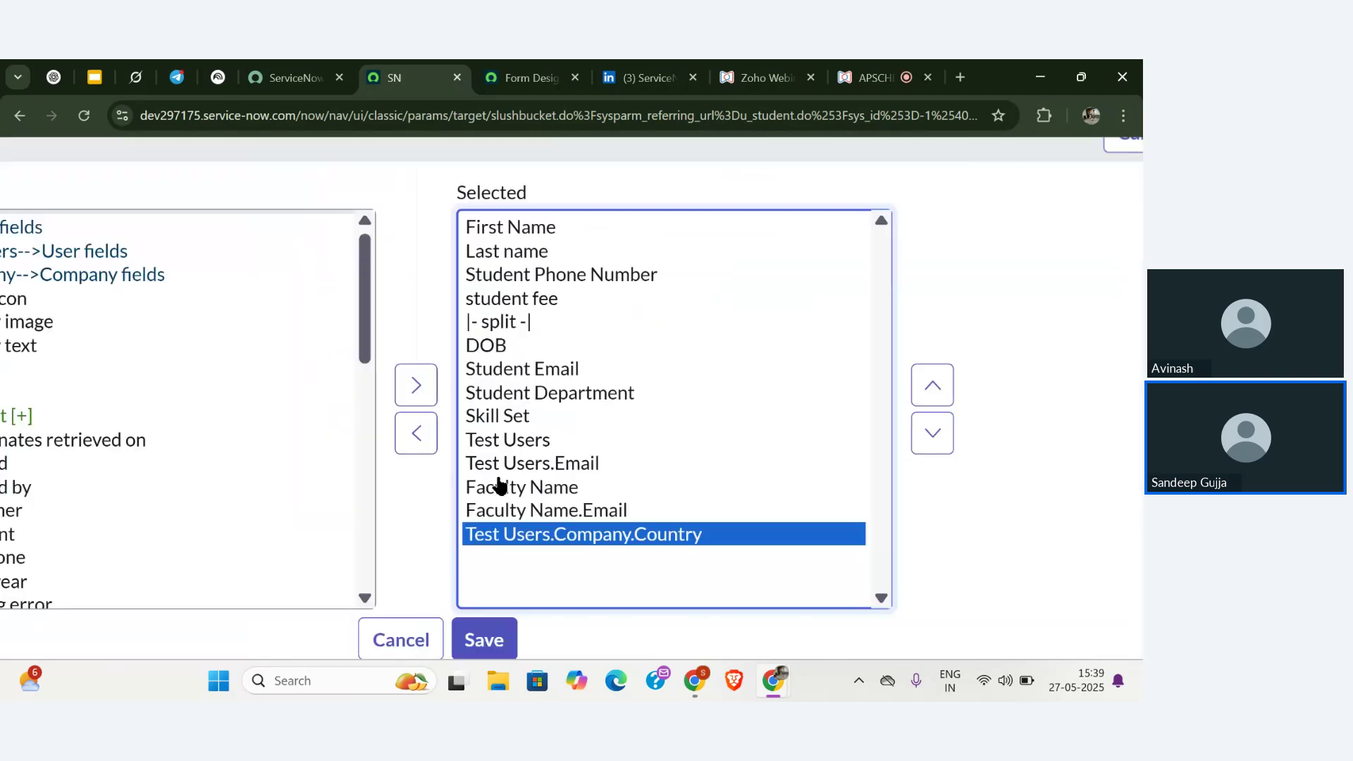
left_click(933, 390)
left_click(933, 390)
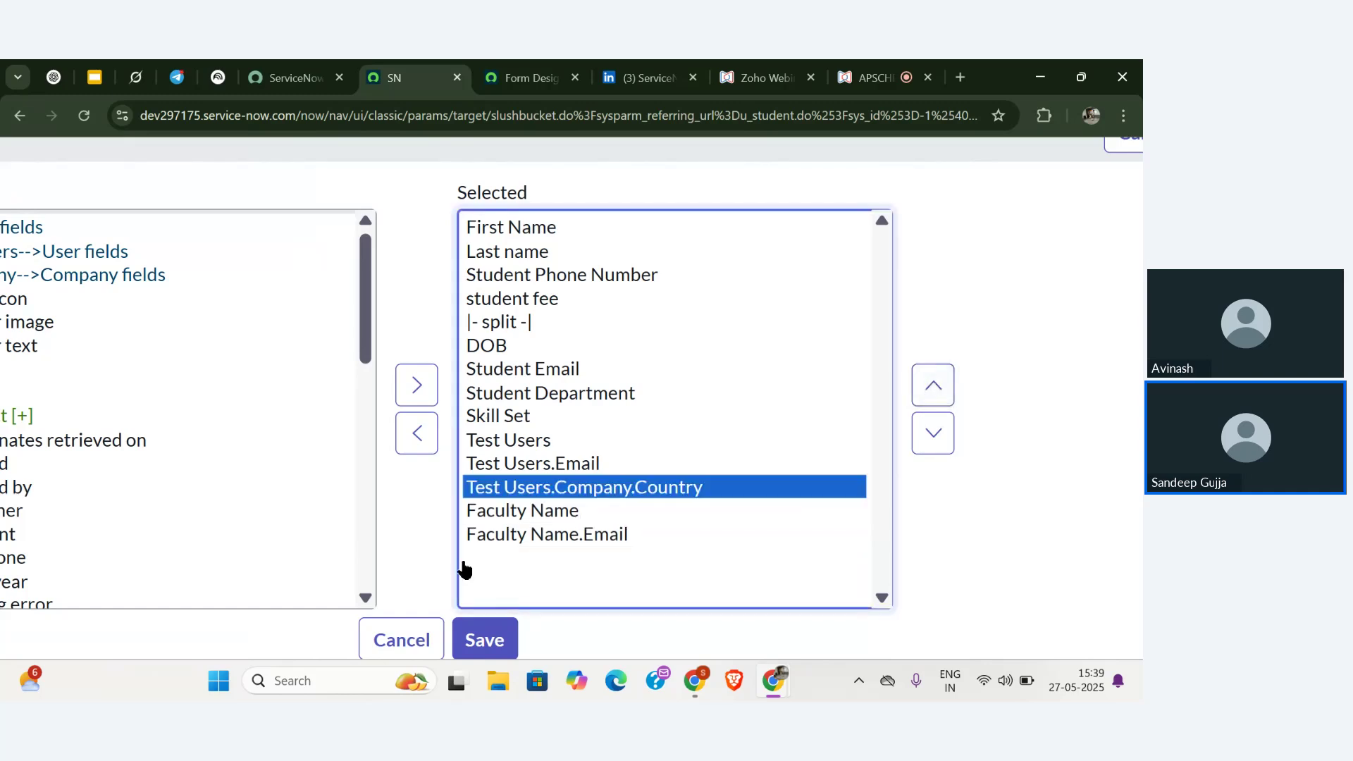
left_click(435, 534)
- Return the available fields from the Company level to the Test Users reference's User fields
scroll(435, 534, "down", 1)
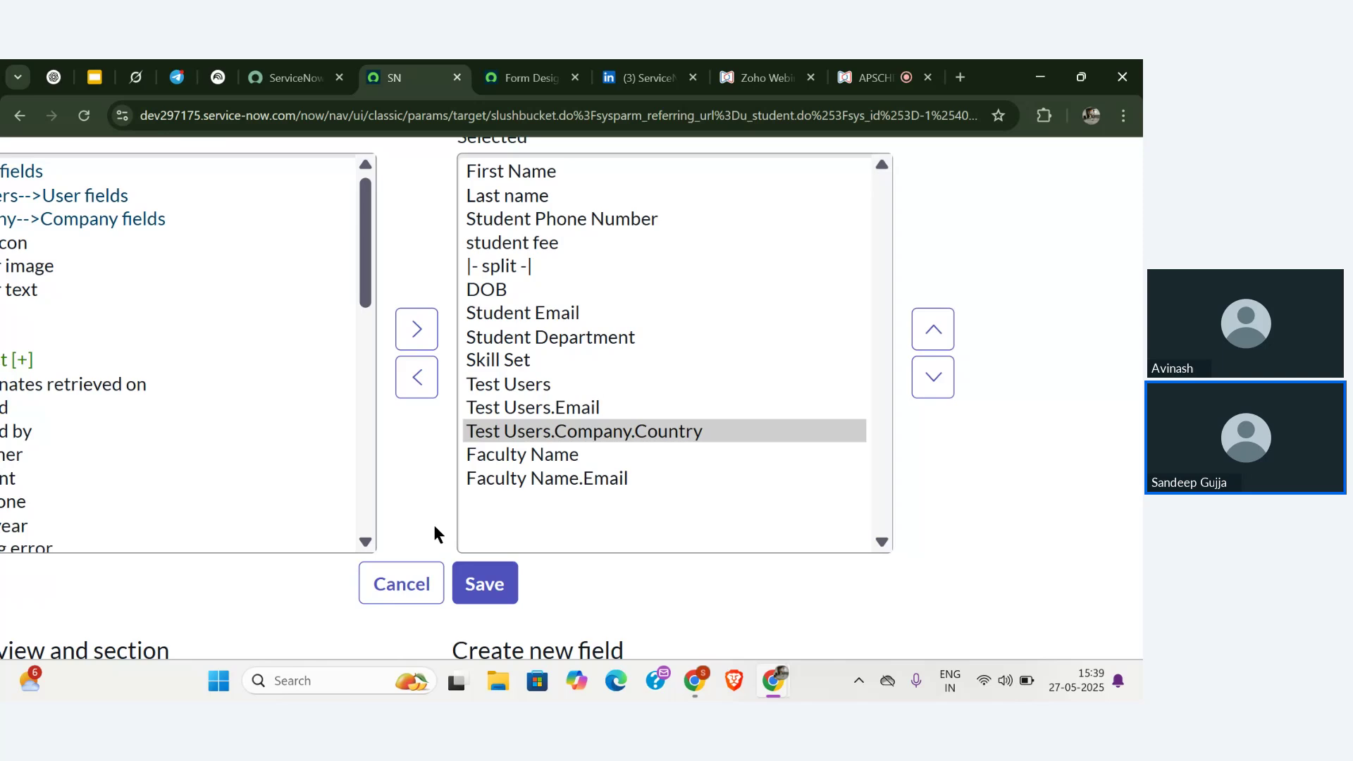
scroll(434, 527, "left", 3)
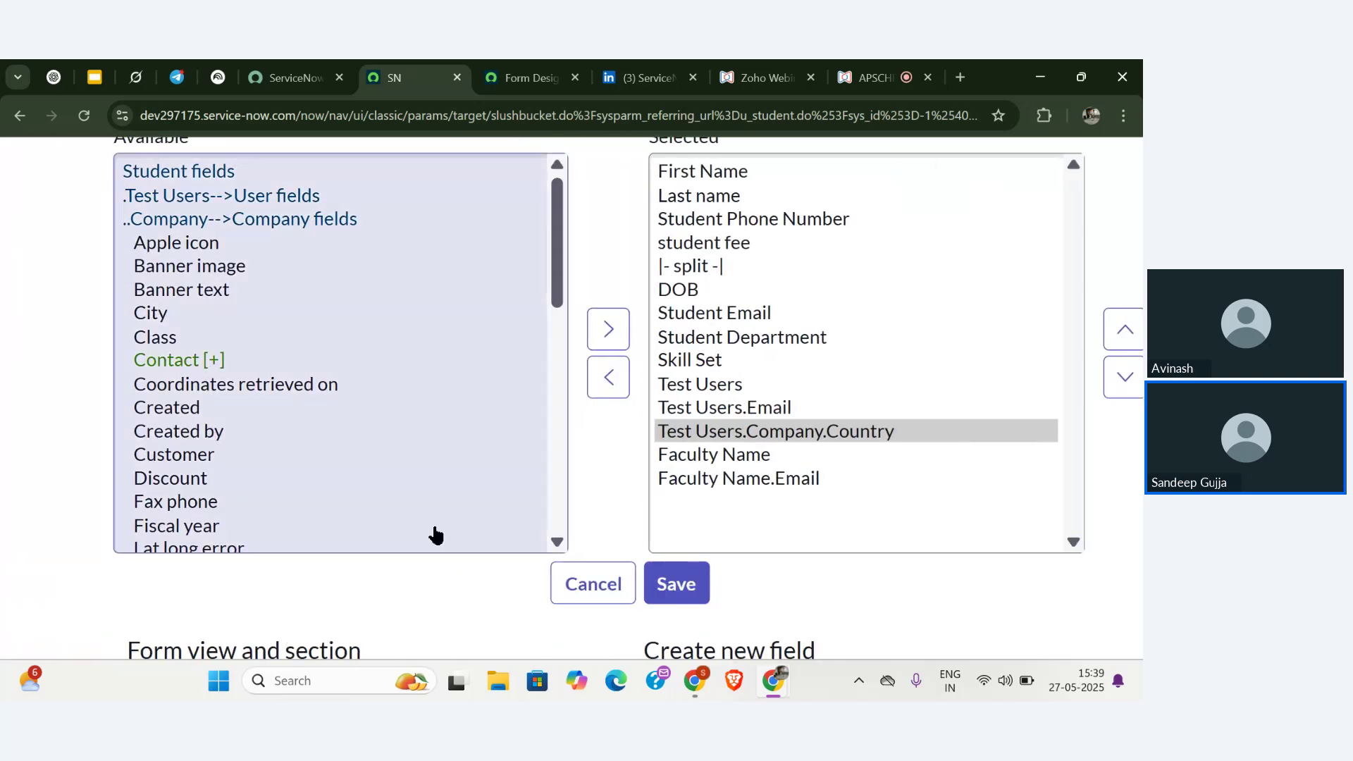
scroll(434, 527, "down", 3)
scroll(575, 446, "up", 1)
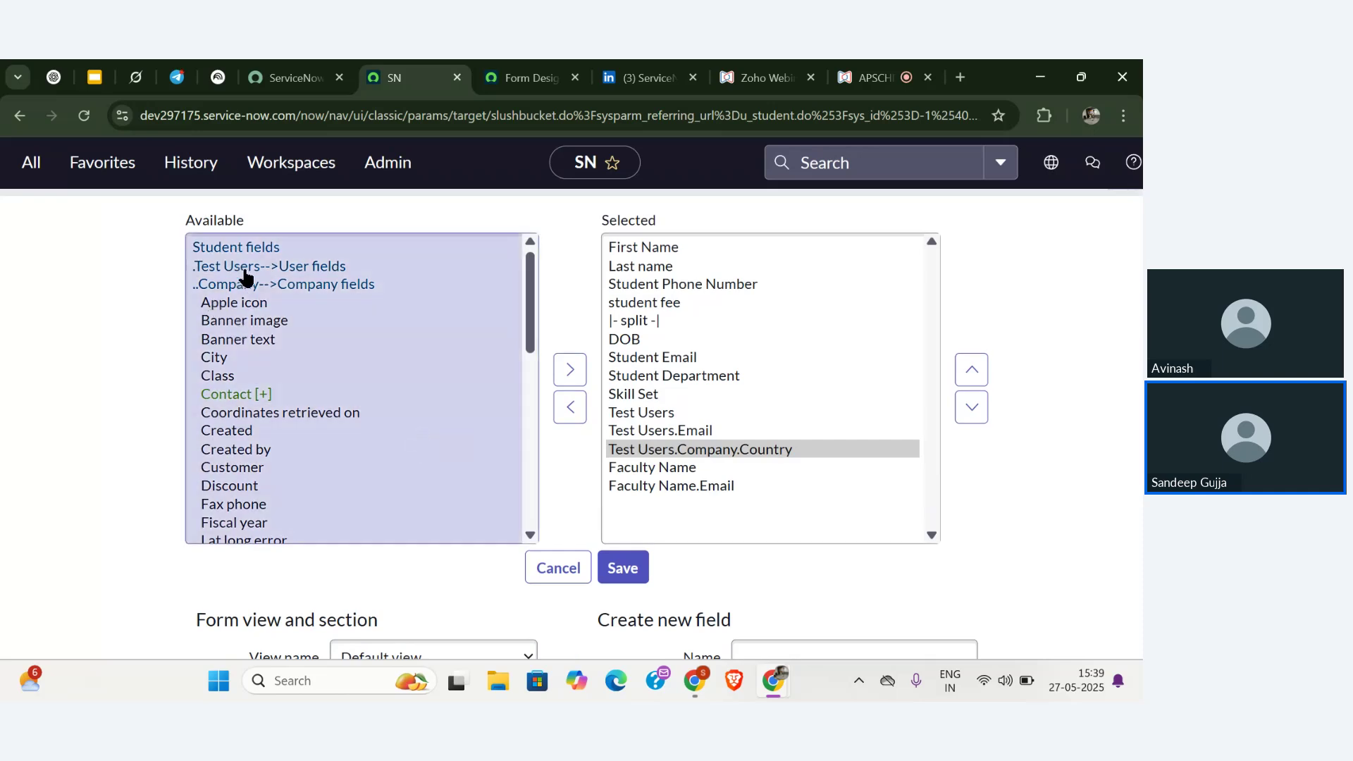
left_click(243, 274)
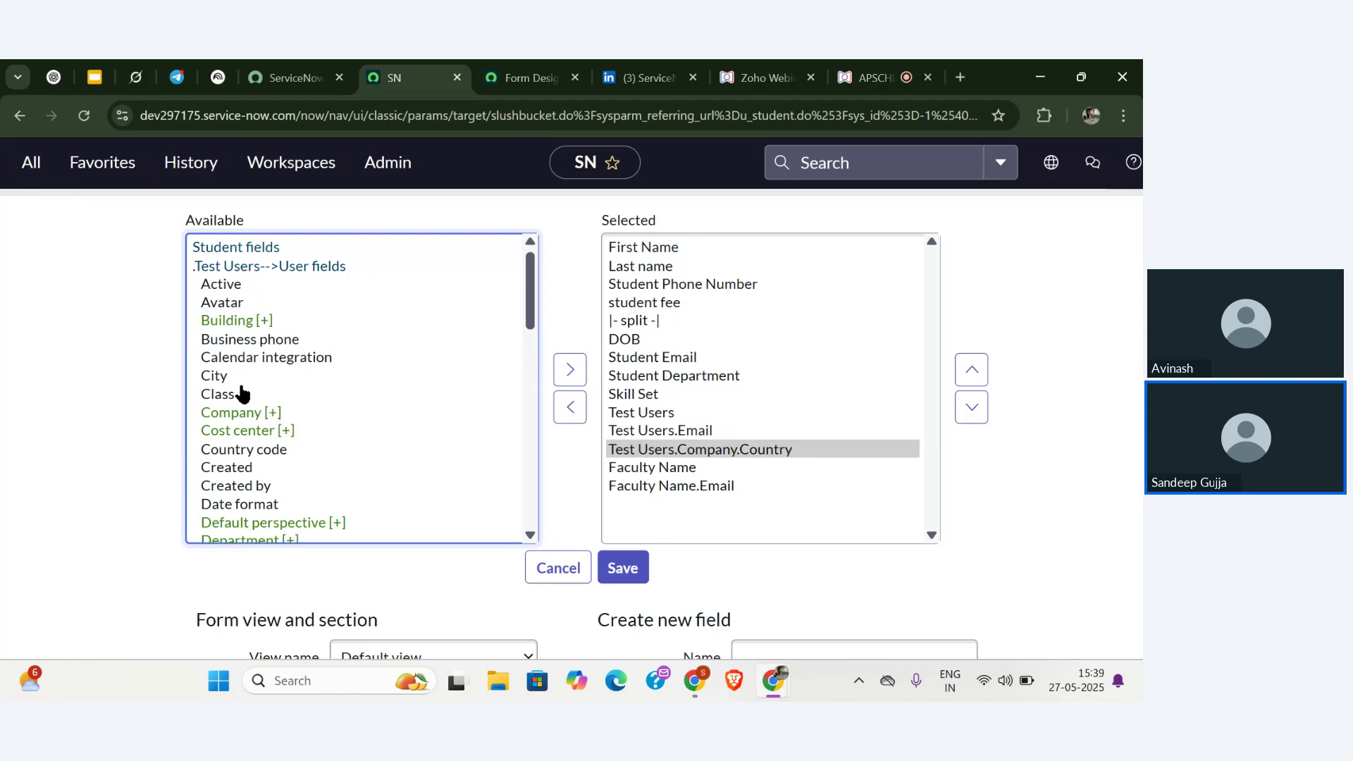
scroll(231, 382, "down", 1)
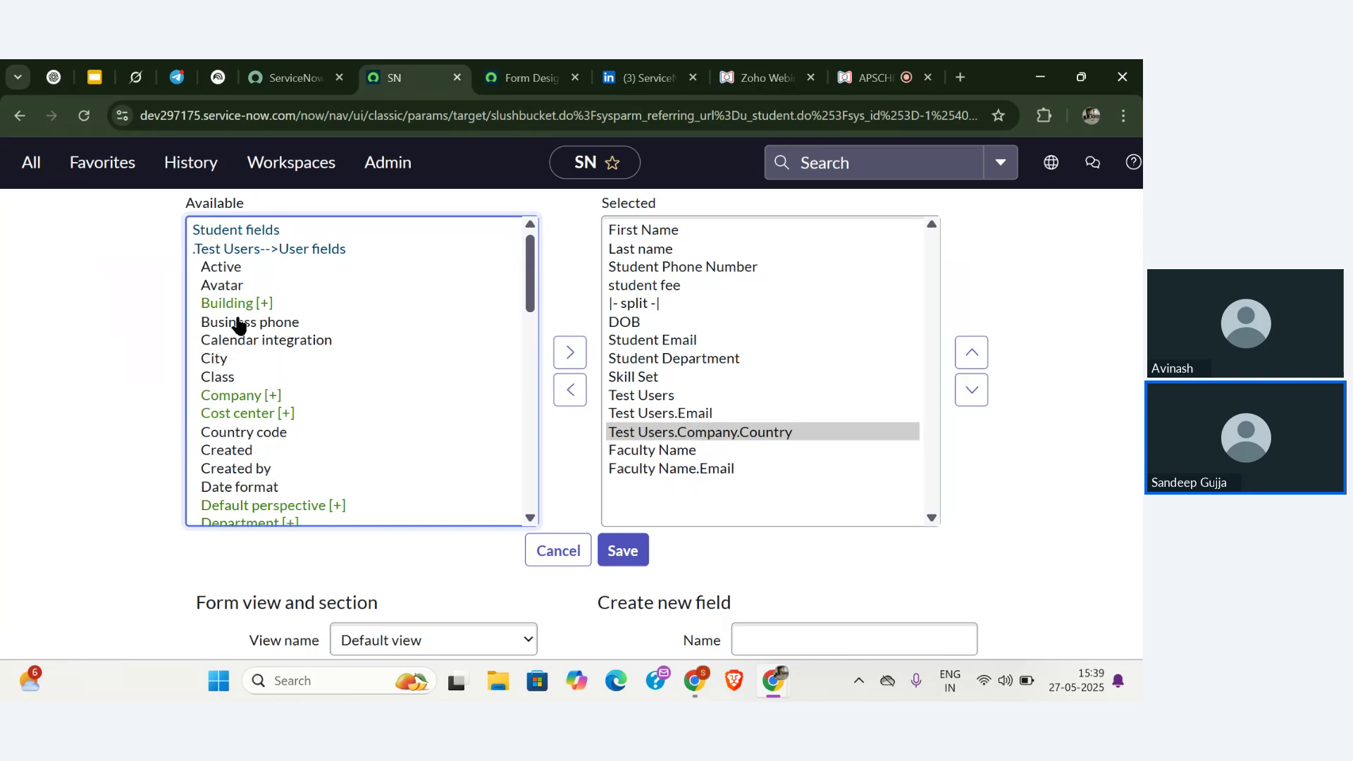
- Add the Test Users Domain field to the selected form fields and move it directly above Test Users.Company.Country
scroll(257, 417, "down", 5)
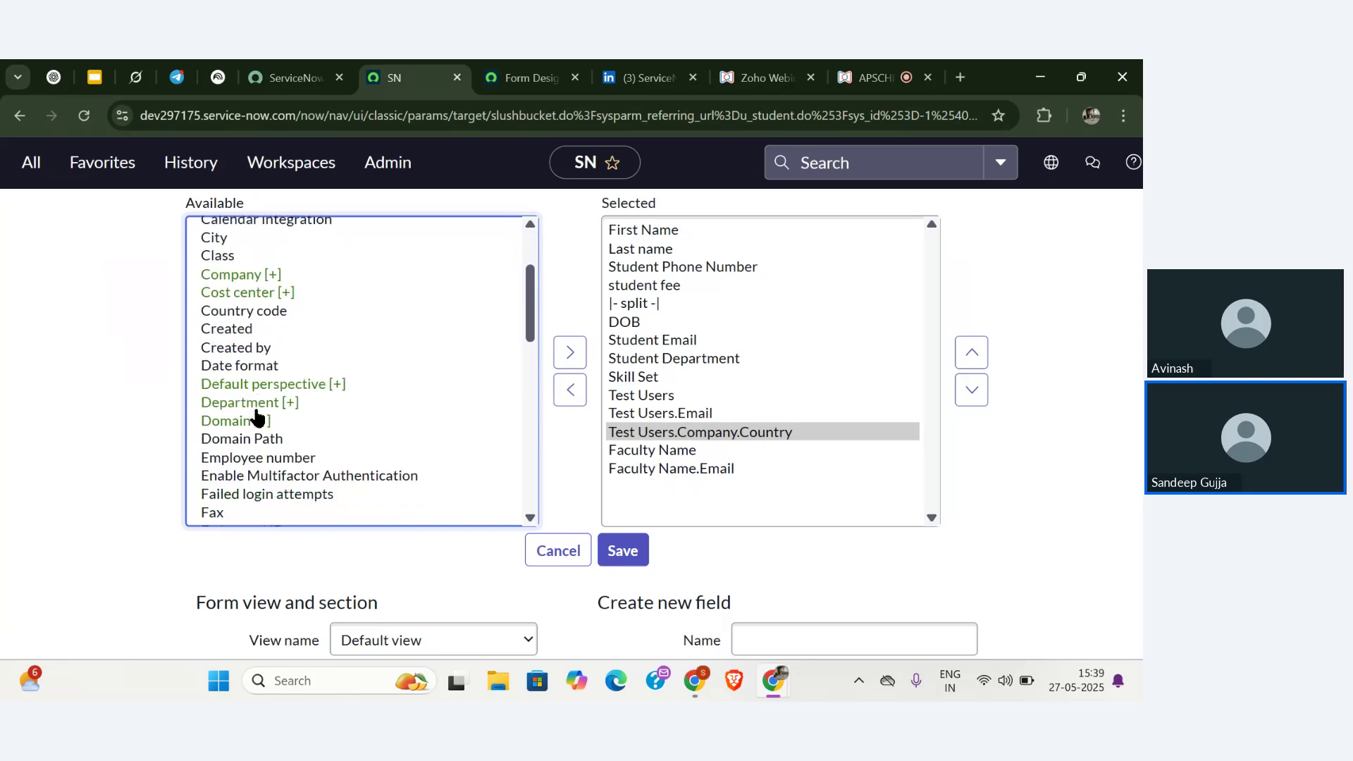
left_click(289, 389)
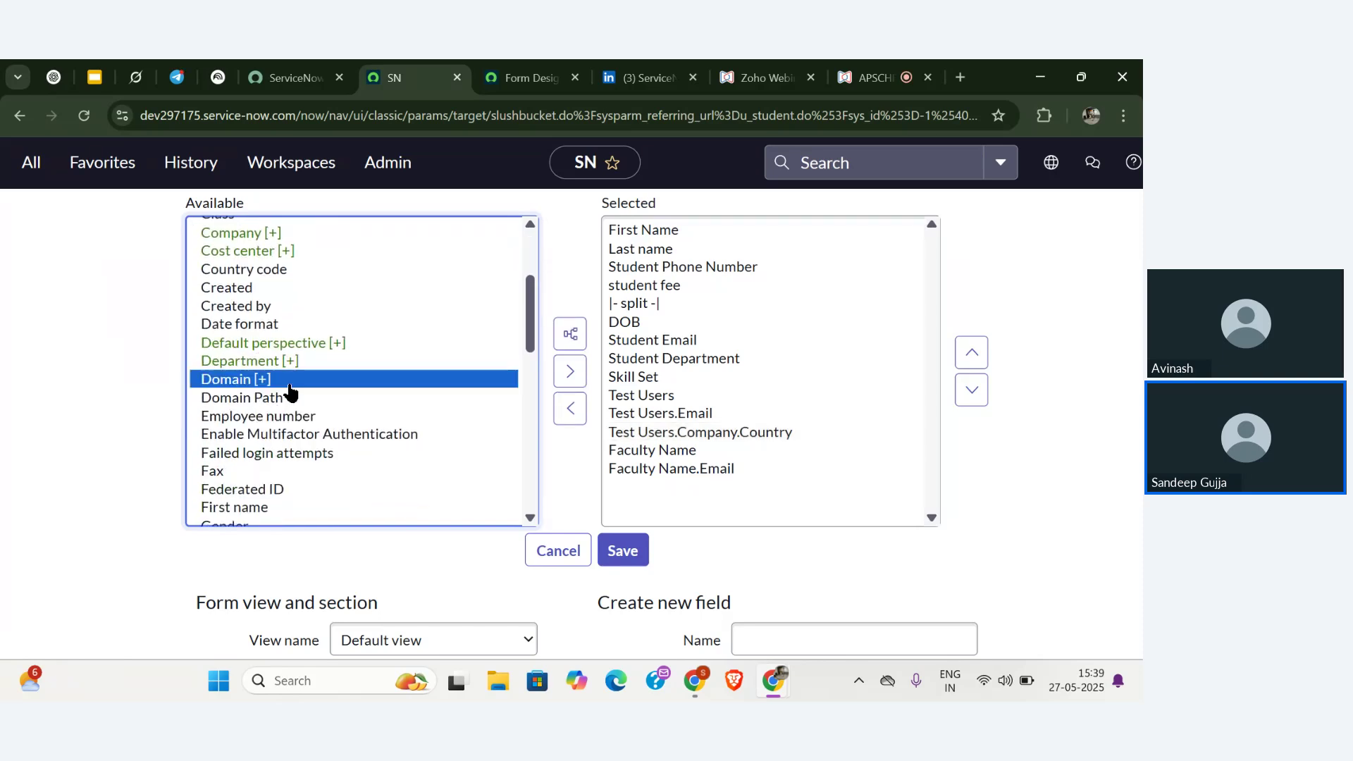
left_click(570, 371)
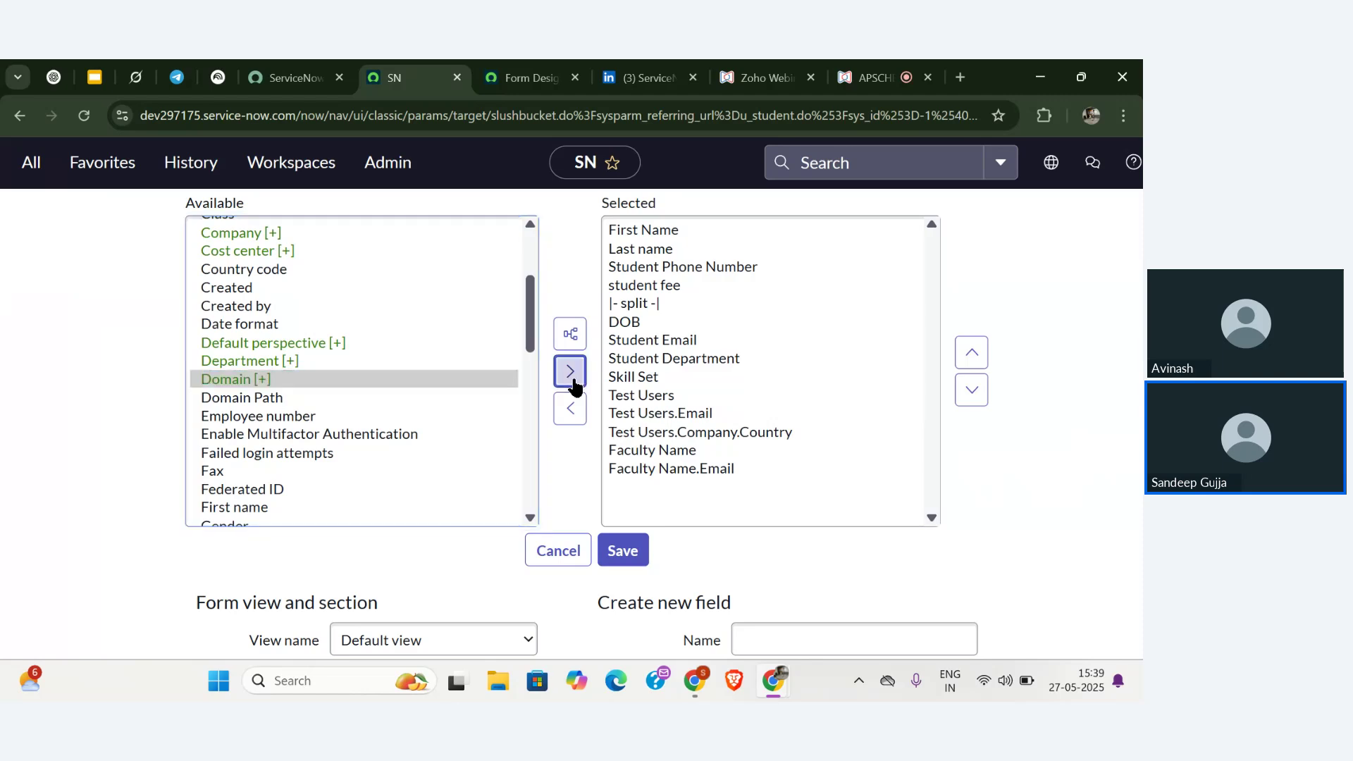
left_click(971, 353)
left_click(972, 352)
left_click(972, 354)
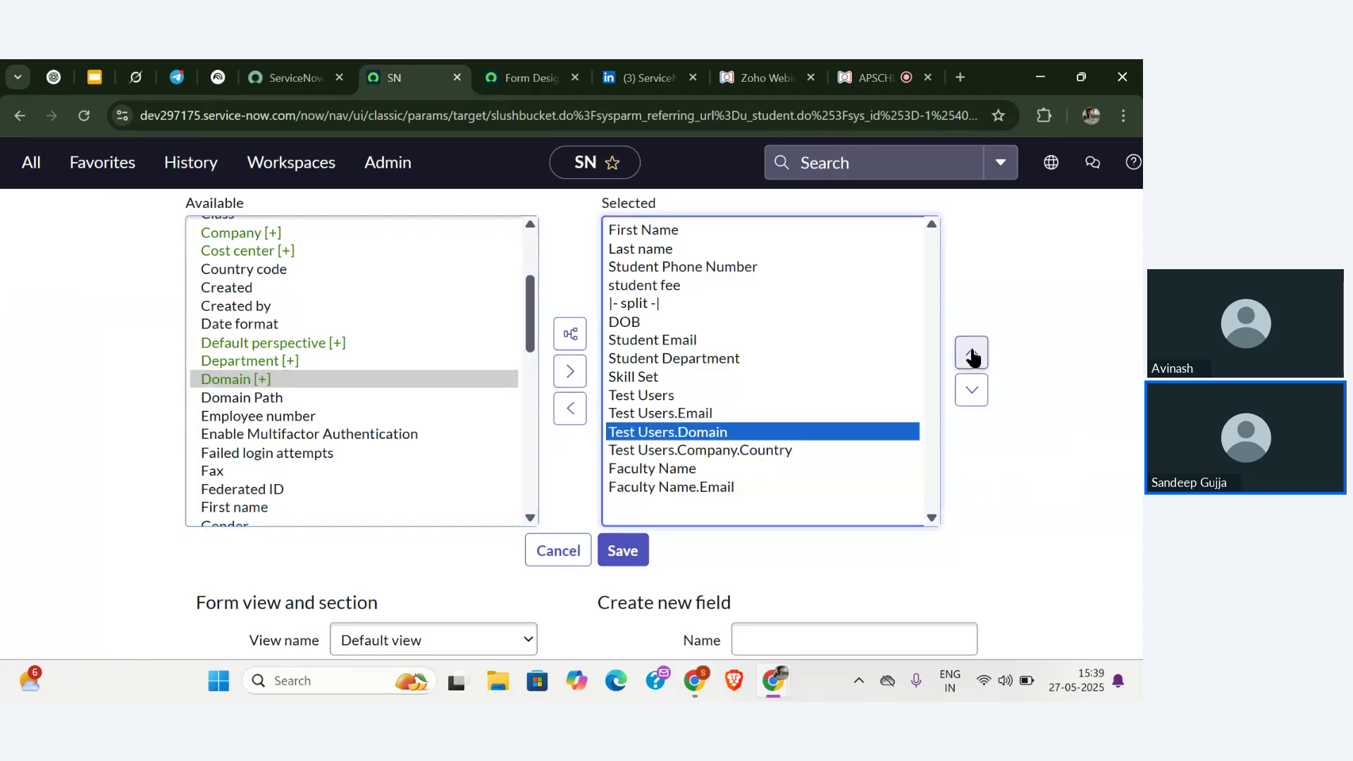
- Save the Student form layout and set Test Users to System Administrator on the new Student record
left_click(547, 460)
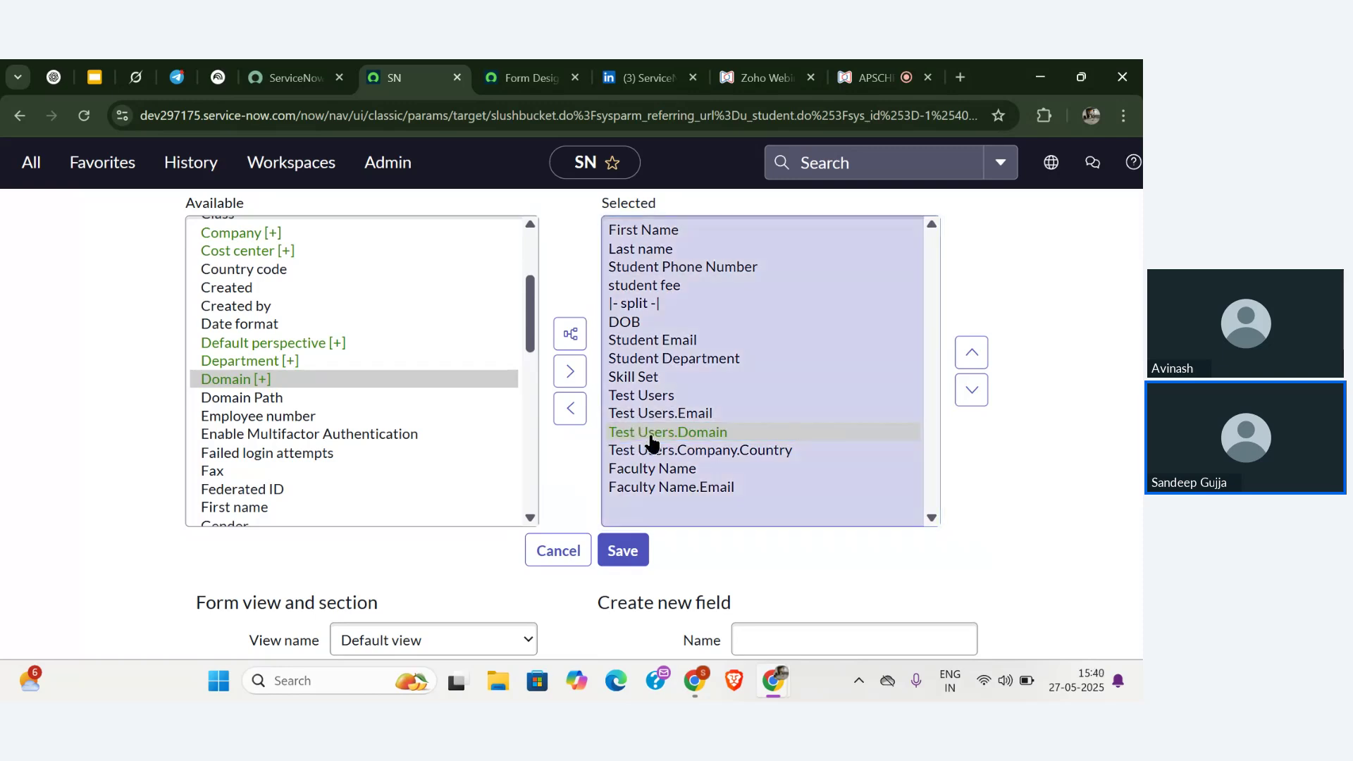
left_click(626, 454)
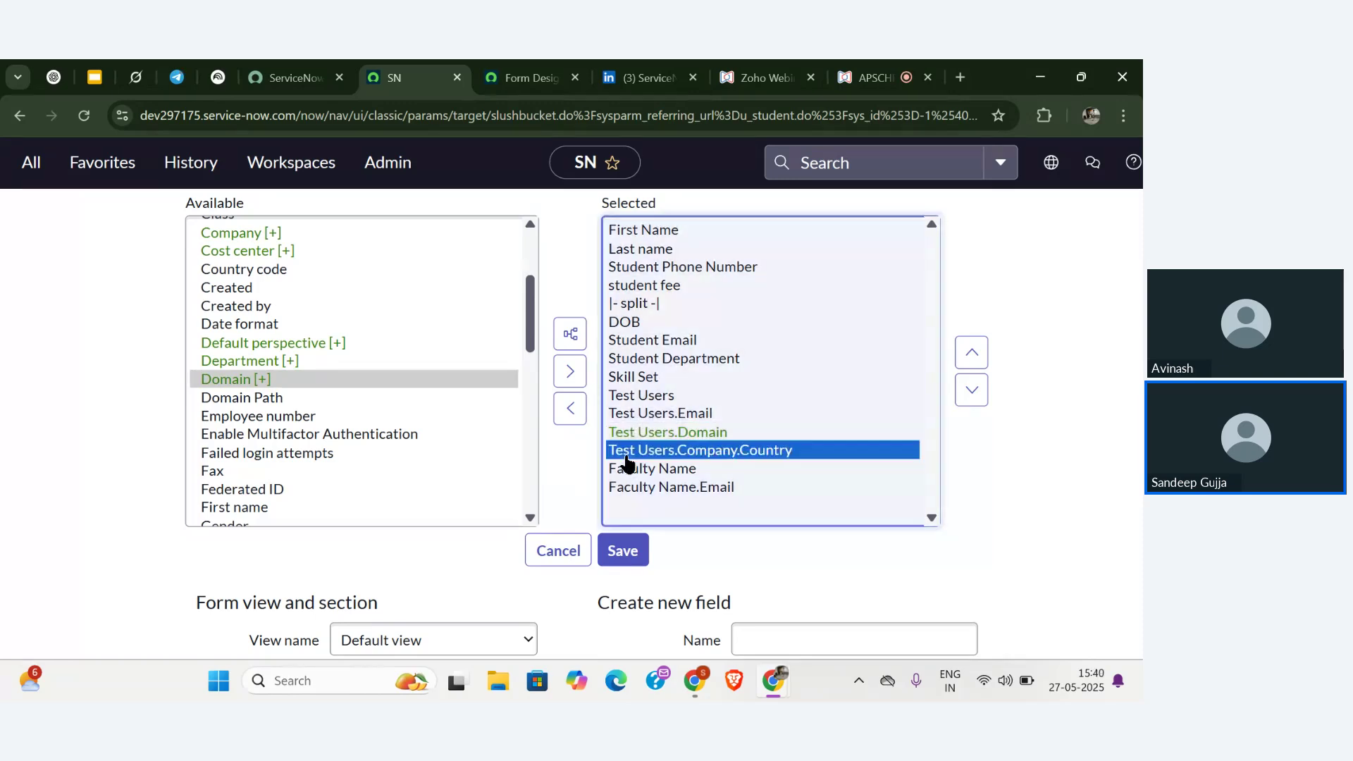
left_click(564, 470)
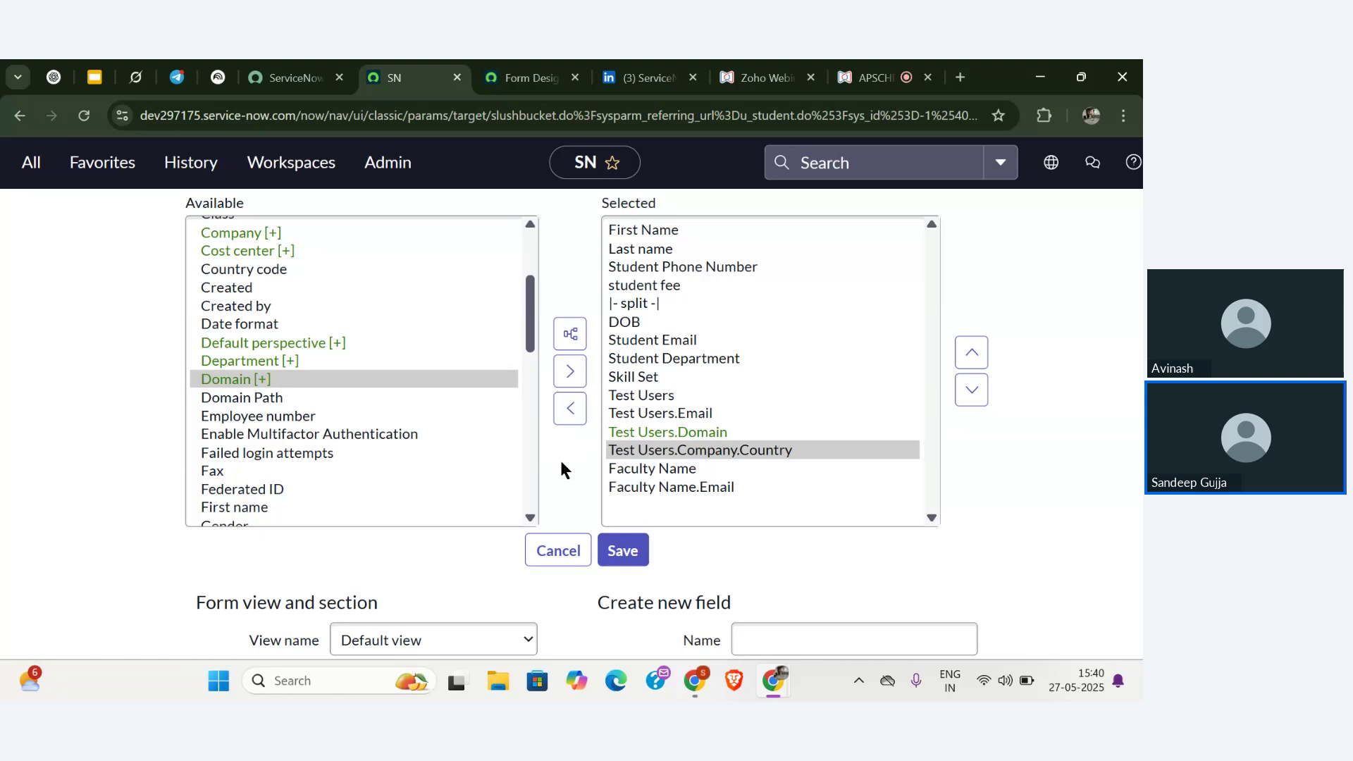
left_click(620, 549)
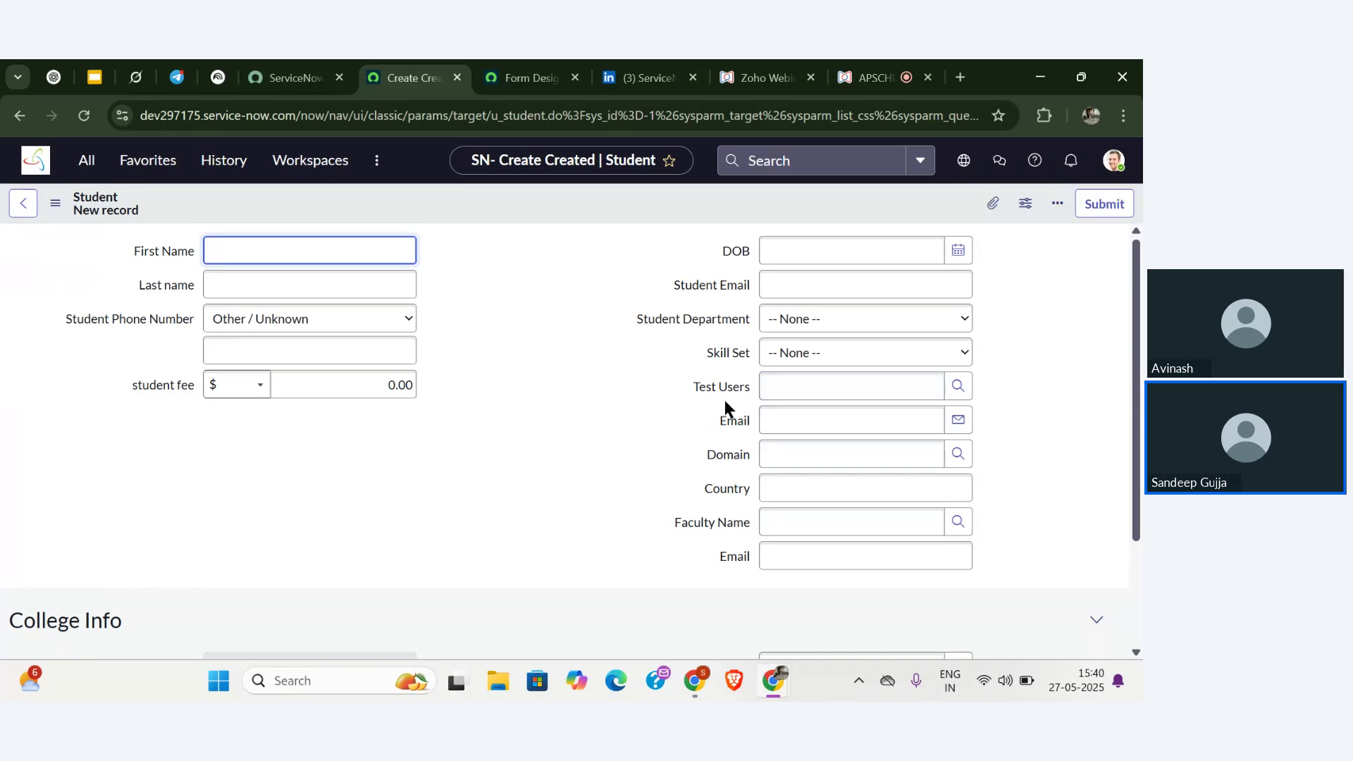
left_click(958, 387)
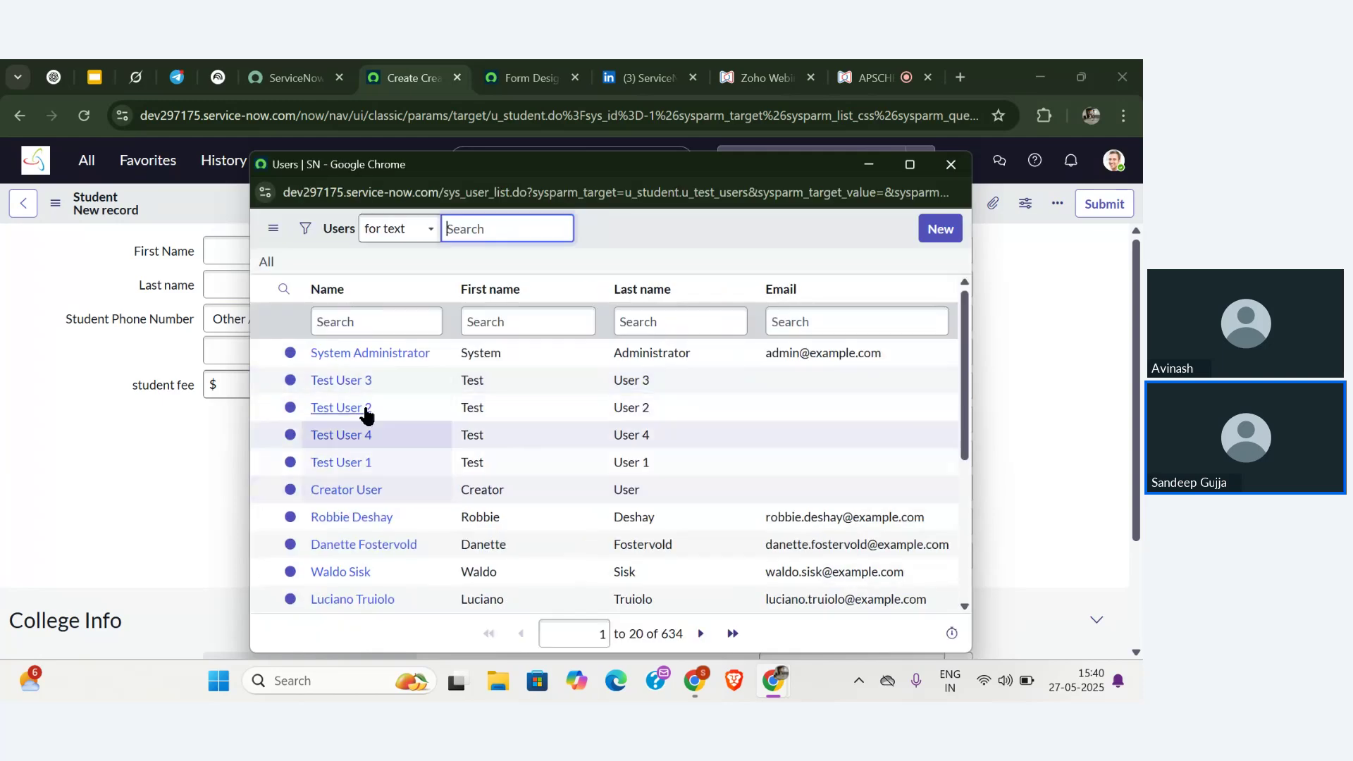
left_click(392, 356)
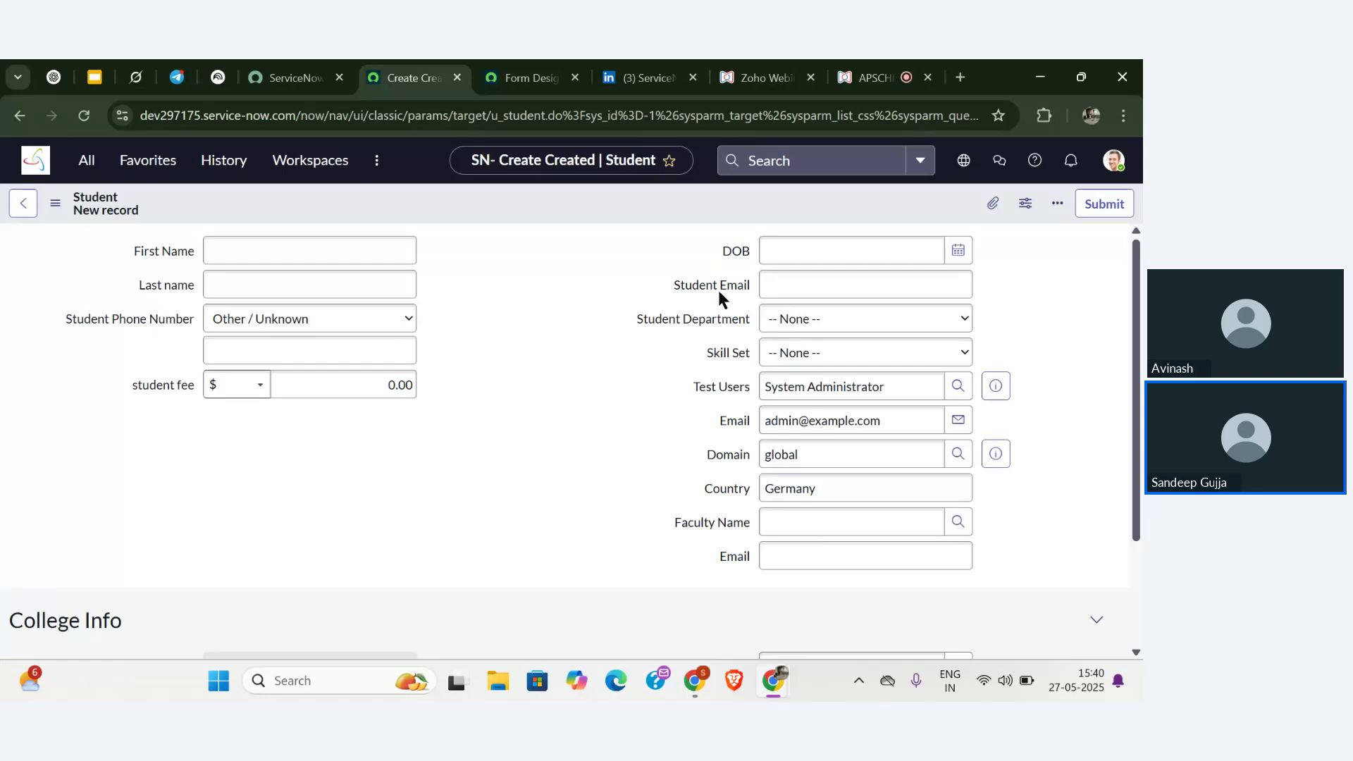
- Switch to the Zoho webinar and read through the attendees' latest questions and replies in the Q&A
left_click(876, 78)
scroll(205, 374, "down", 1)
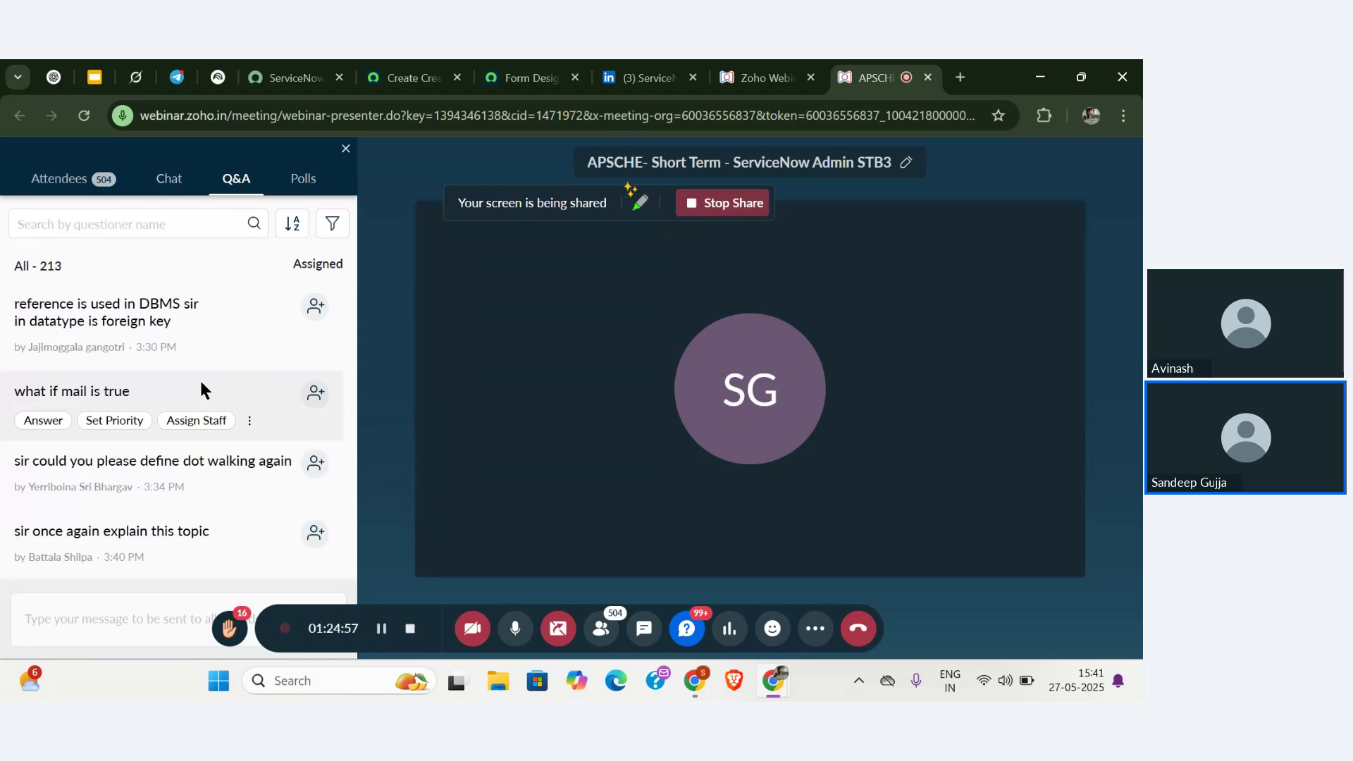
scroll(201, 380, "up", 3)
scroll(200, 381, "down", 5)
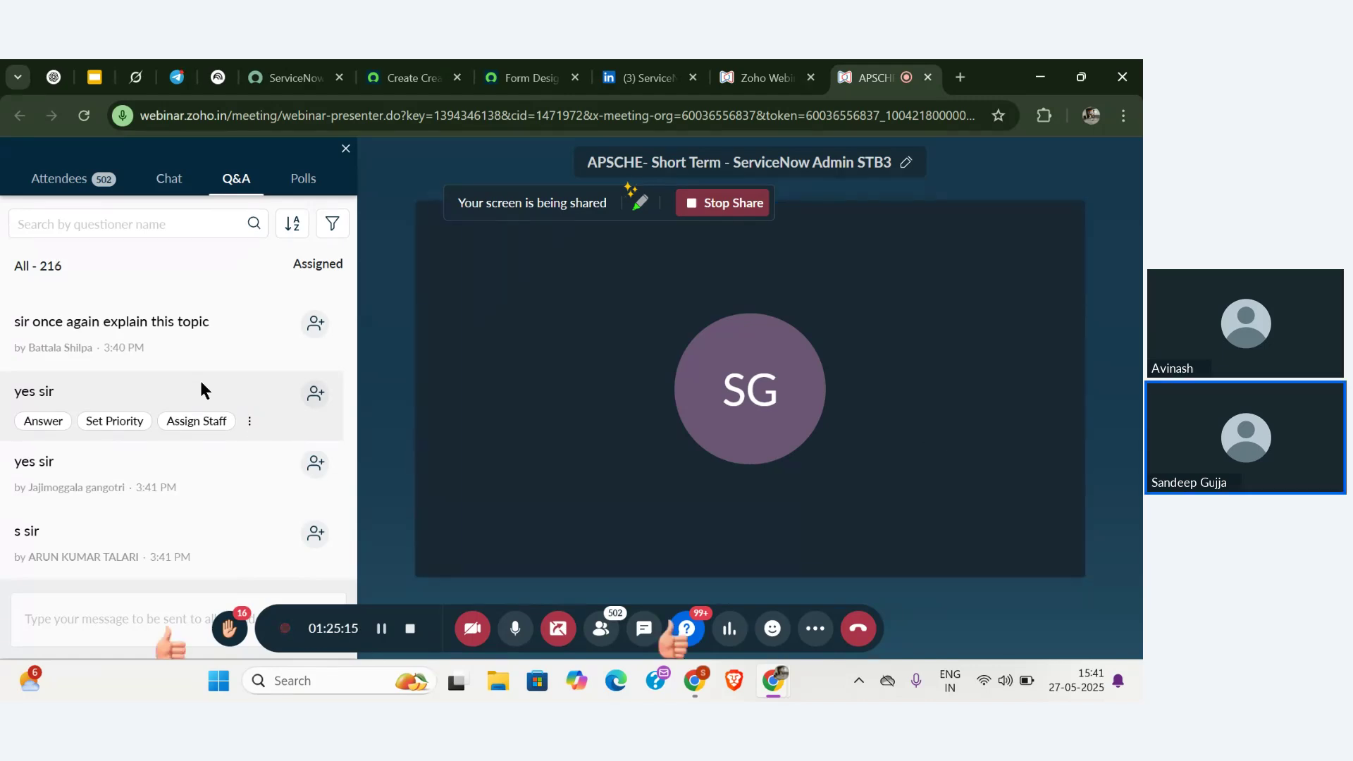
scroll(200, 382, "down", 3)
scroll(200, 381, "up", 2)
scroll(200, 381, "down", 2)
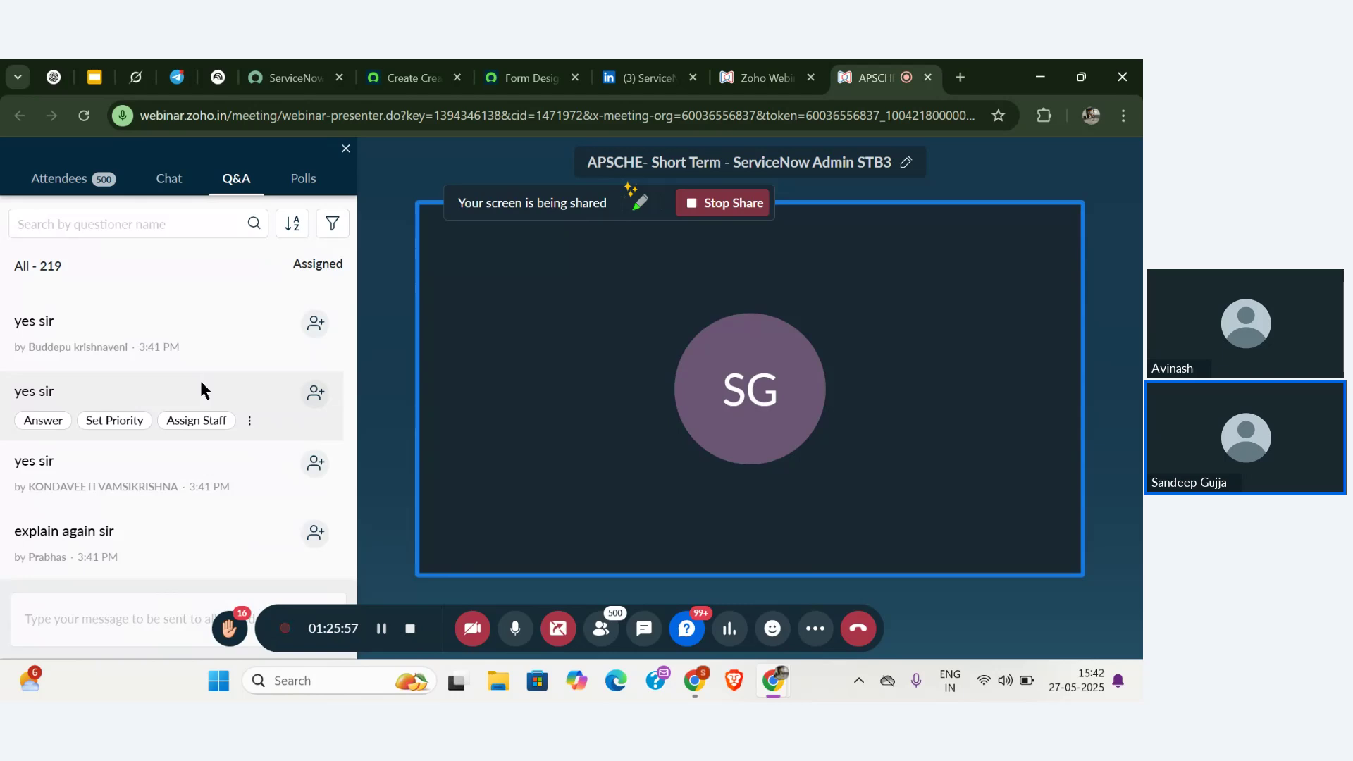
scroll(200, 381, "down", 2)
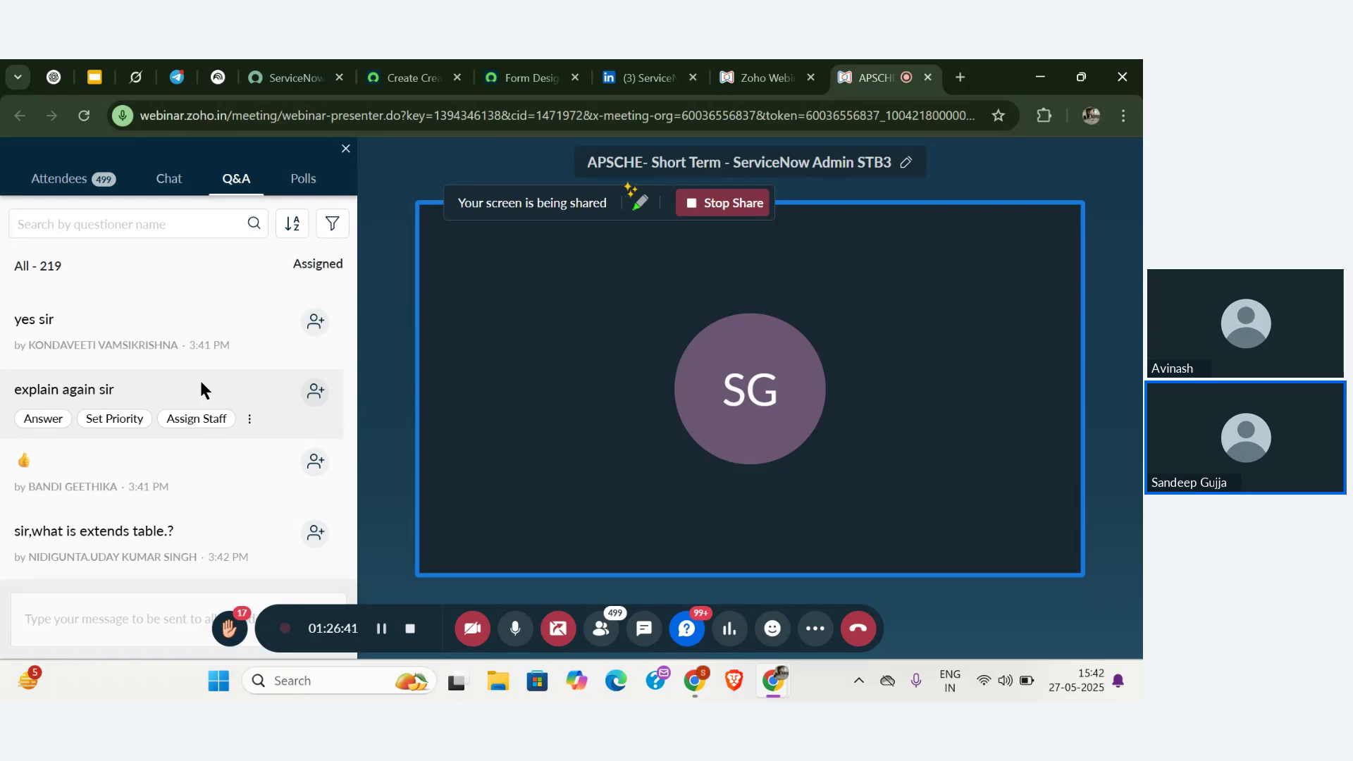
scroll(200, 380, "up", 2)
scroll(201, 381, "down", 2)
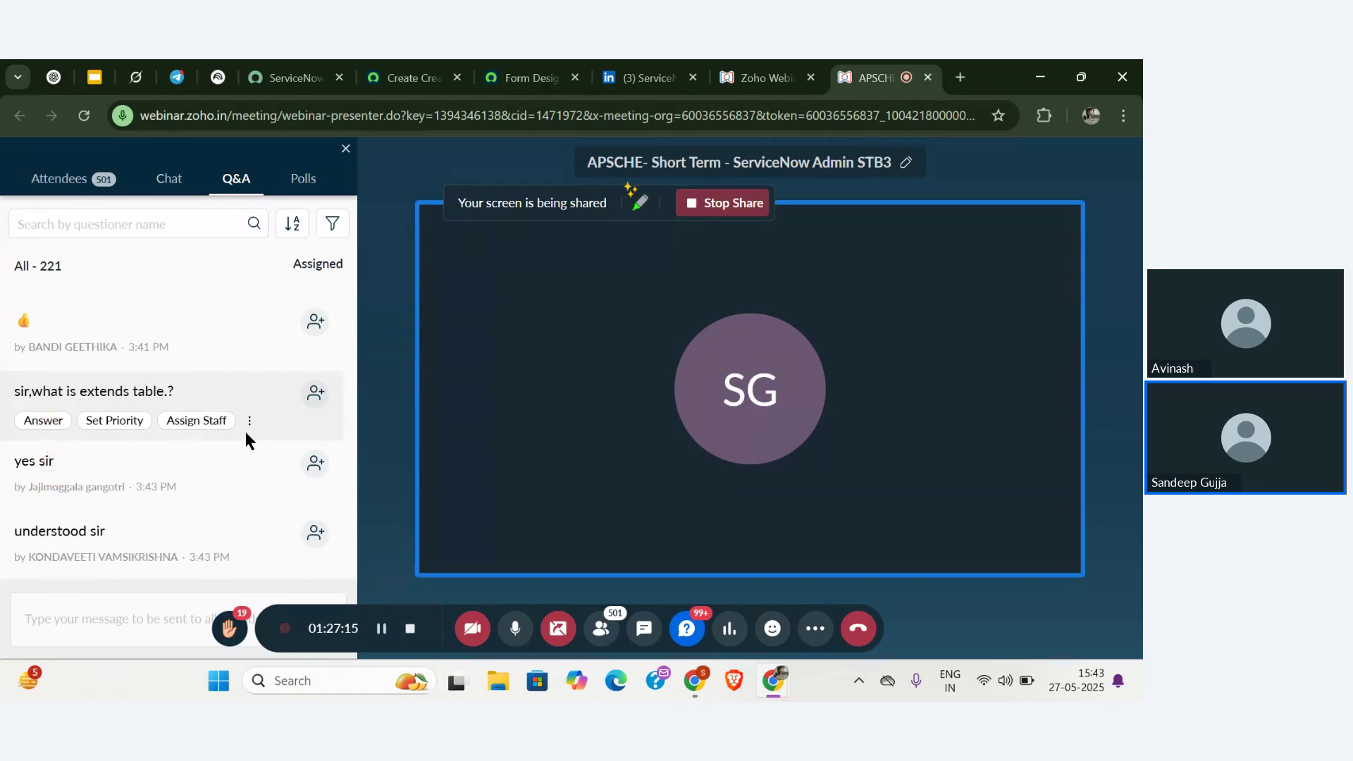
scroll(245, 431, "up", 2)
scroll(245, 440, "down", 3)
scroll(245, 431, "up", 1)
scroll(245, 431, "down", 1)
scroll(251, 398, "down", 1)
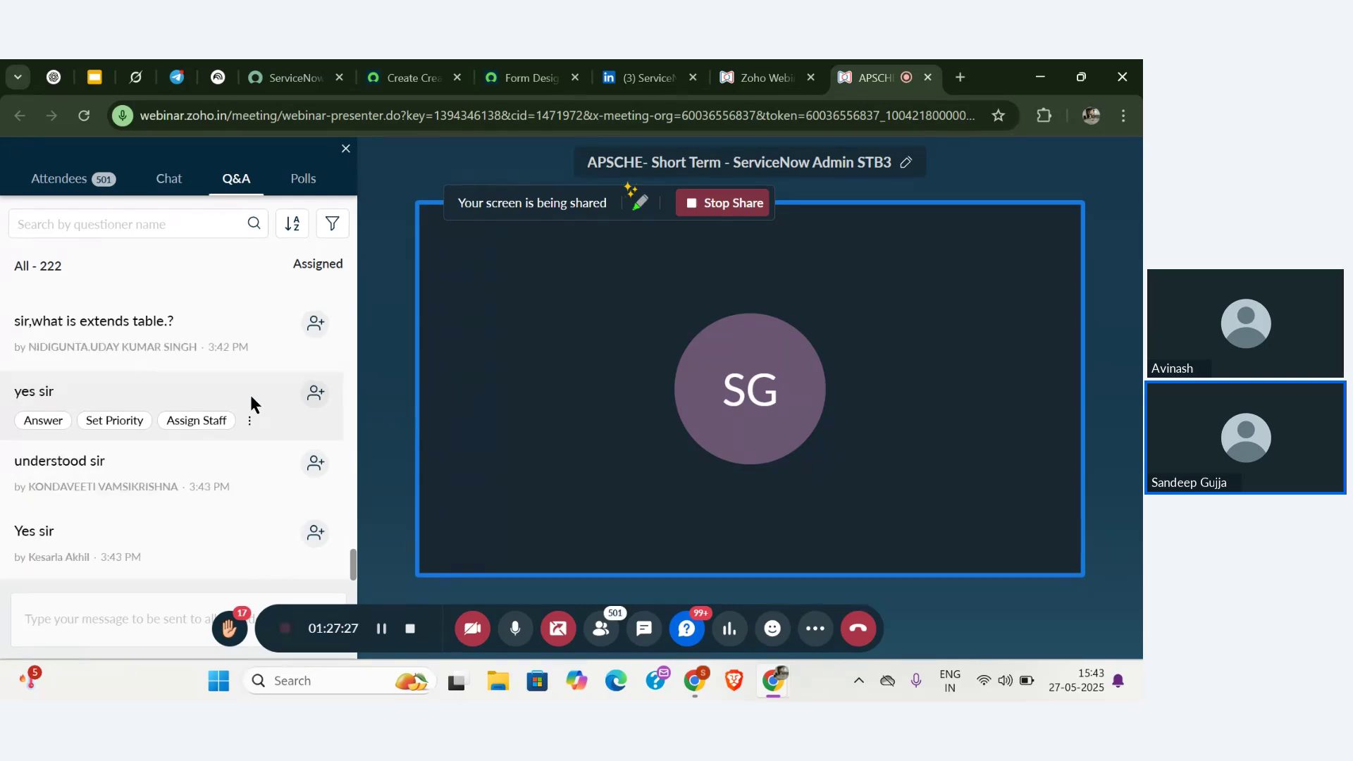
scroll(251, 395, "up", 1)
scroll(251, 395, "down", 1)
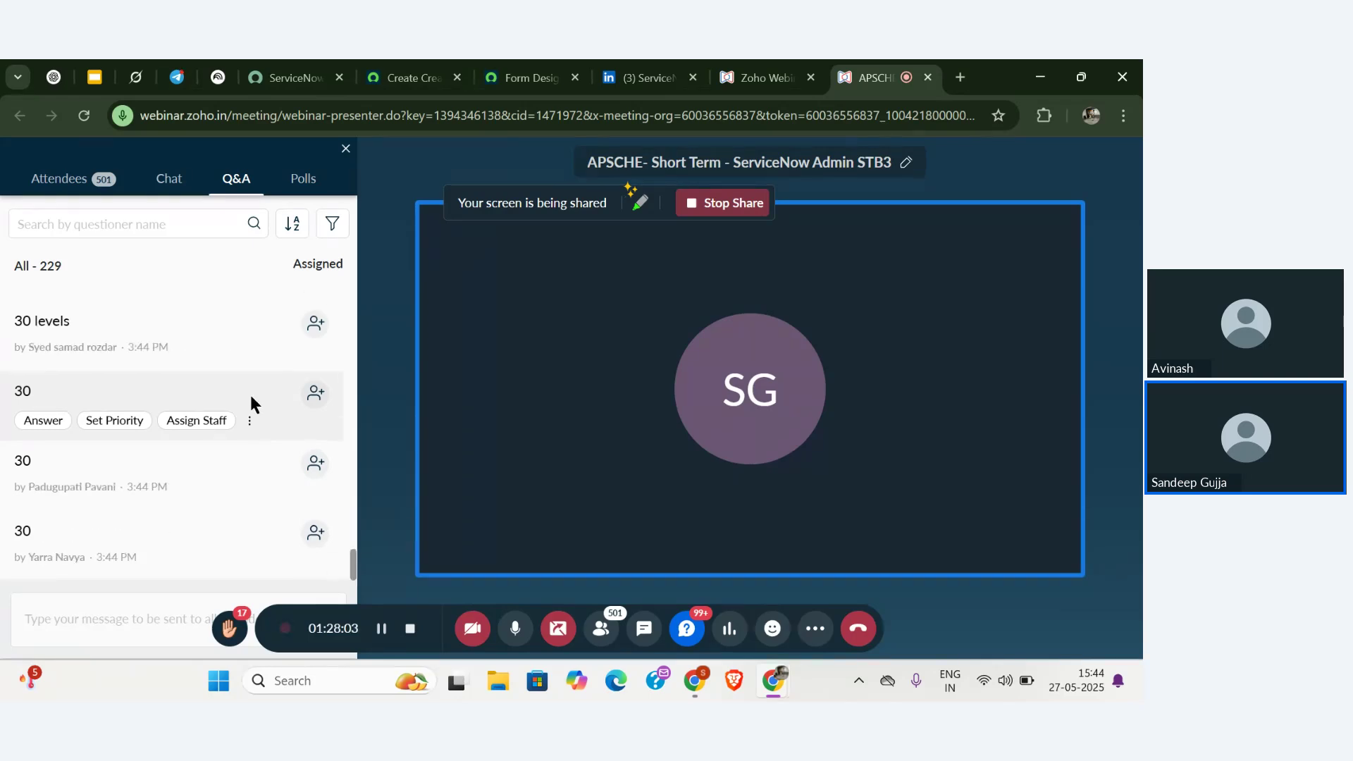
- Review the Test Users details on the ServiceNow Student form and return to the Zoho webinar to read the new Q&A replies
left_click(412, 78)
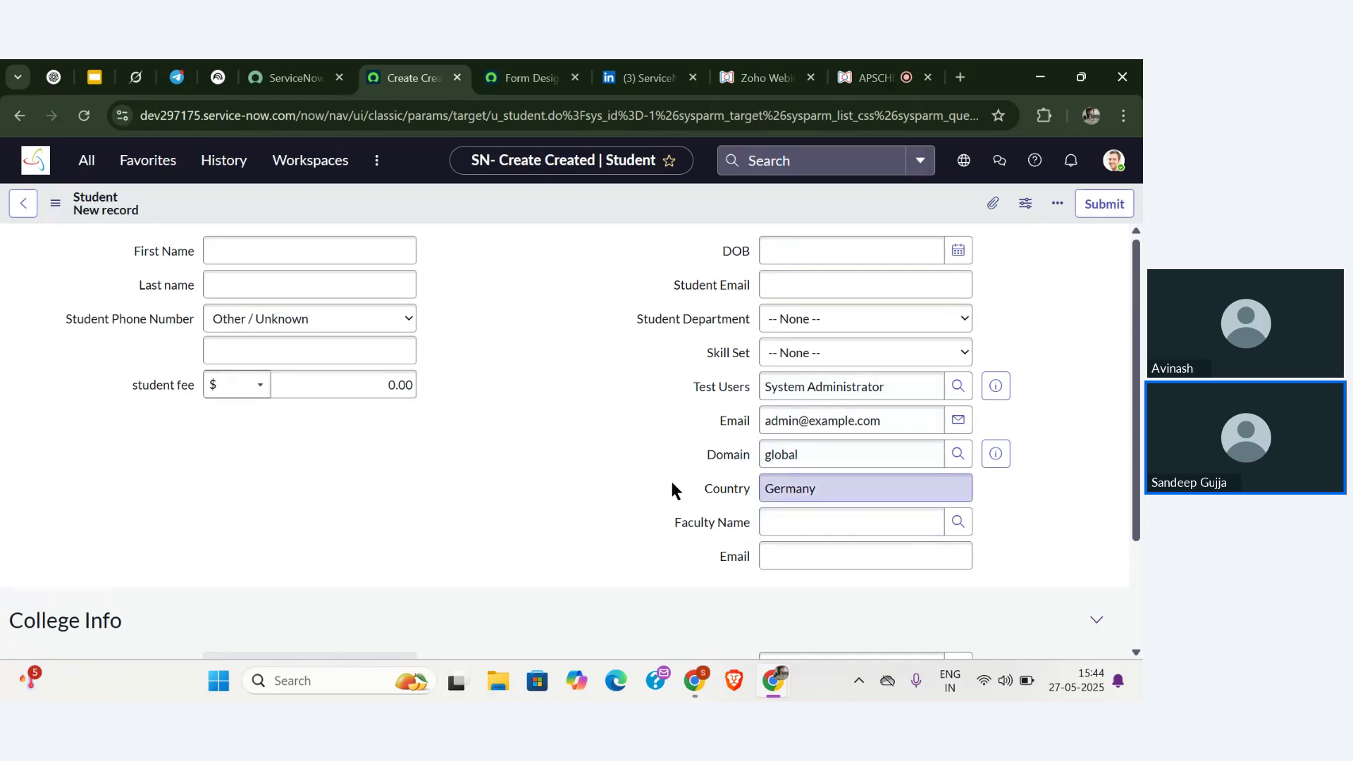
left_click(883, 67)
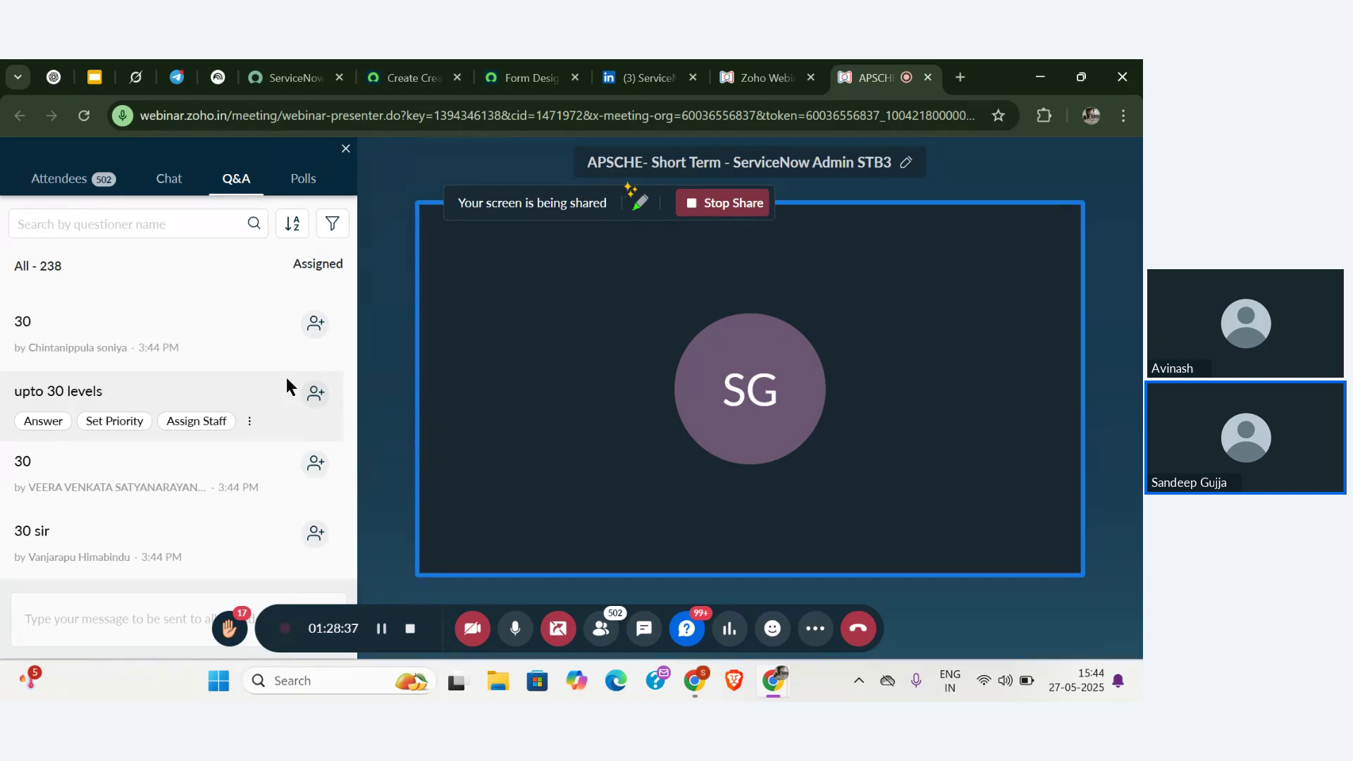
scroll(286, 377, "down", 2)
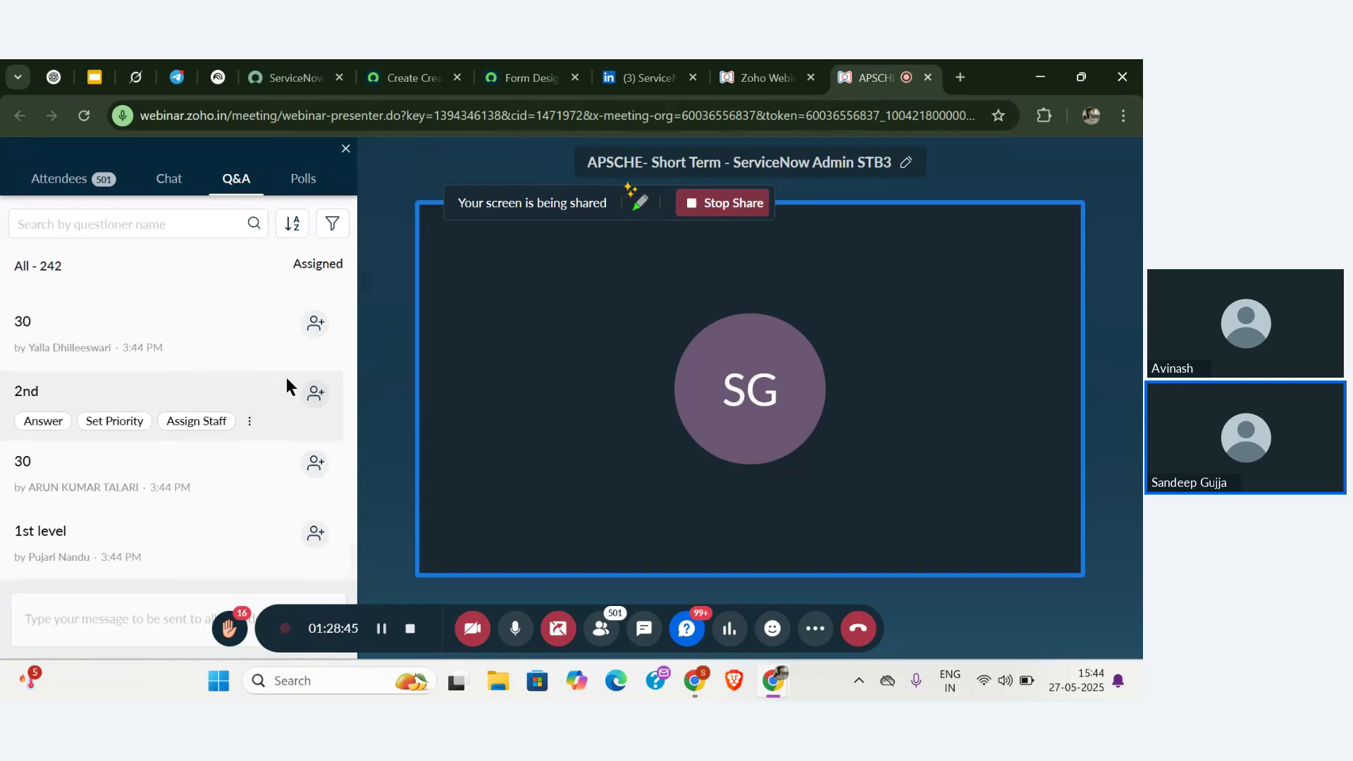
scroll(286, 378, "down", 1)
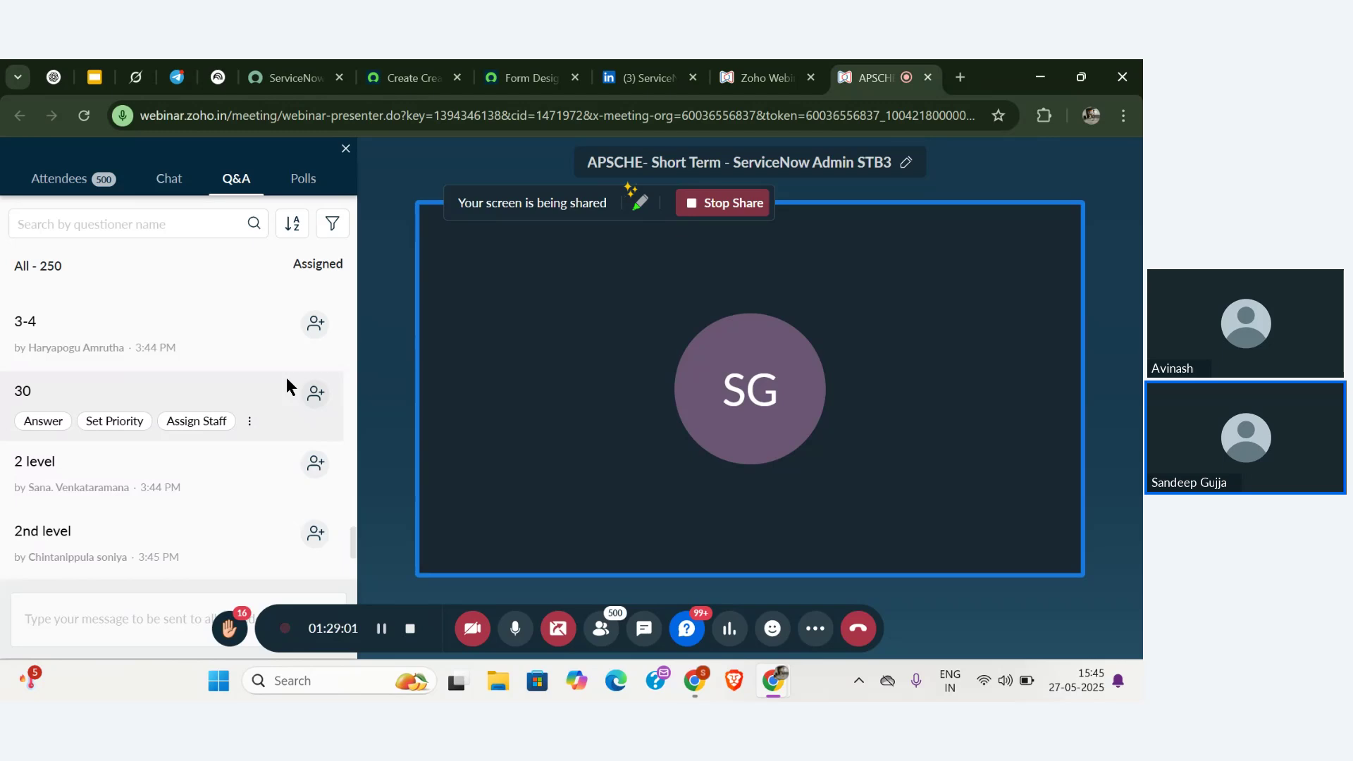
scroll(286, 381, "down", 3)
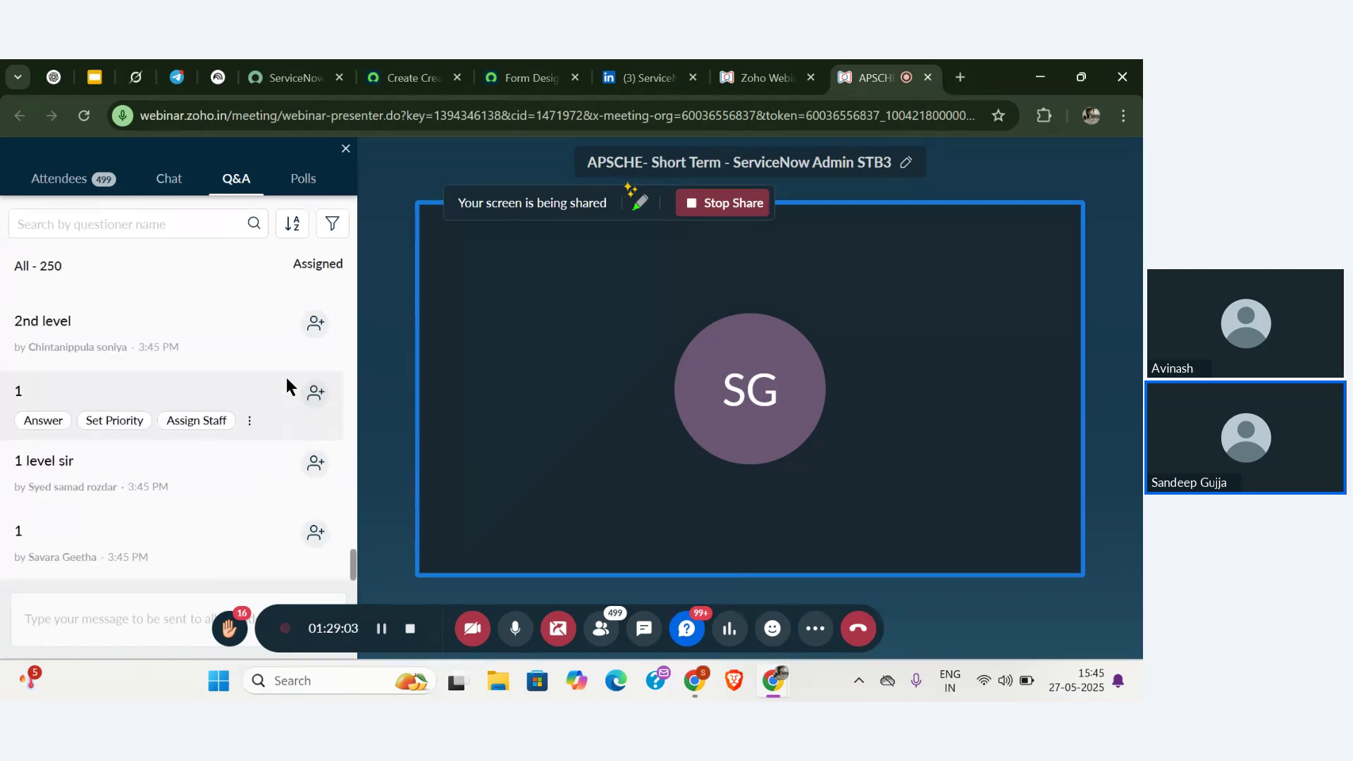
scroll(286, 380, "up", 3)
scroll(286, 378, "down", 2)
scroll(286, 377, "up", 1)
scroll(286, 378, "down", 1)
scroll(286, 378, "up", 2)
scroll(286, 378, "down", 5)
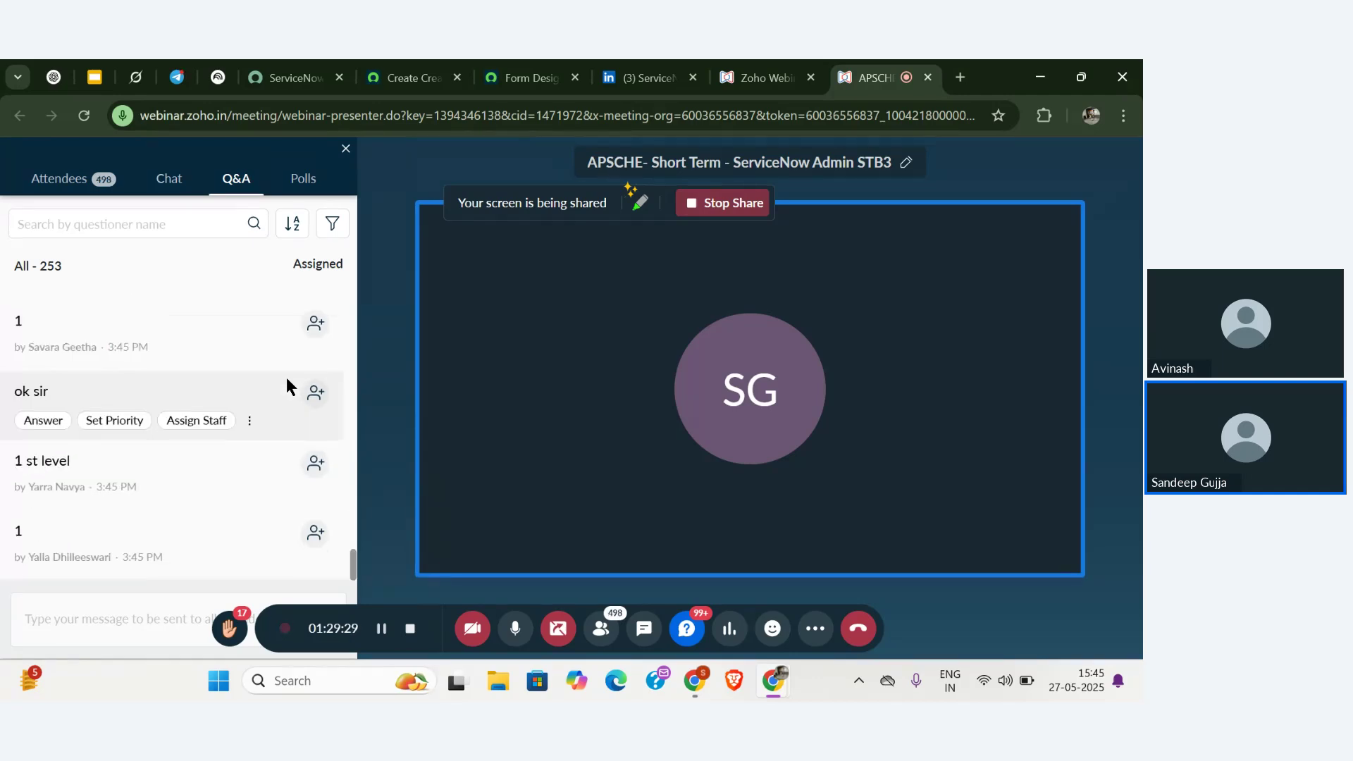
scroll(286, 377, "up", 2)
scroll(286, 378, "down", 2)
scroll(286, 377, "up", 1)
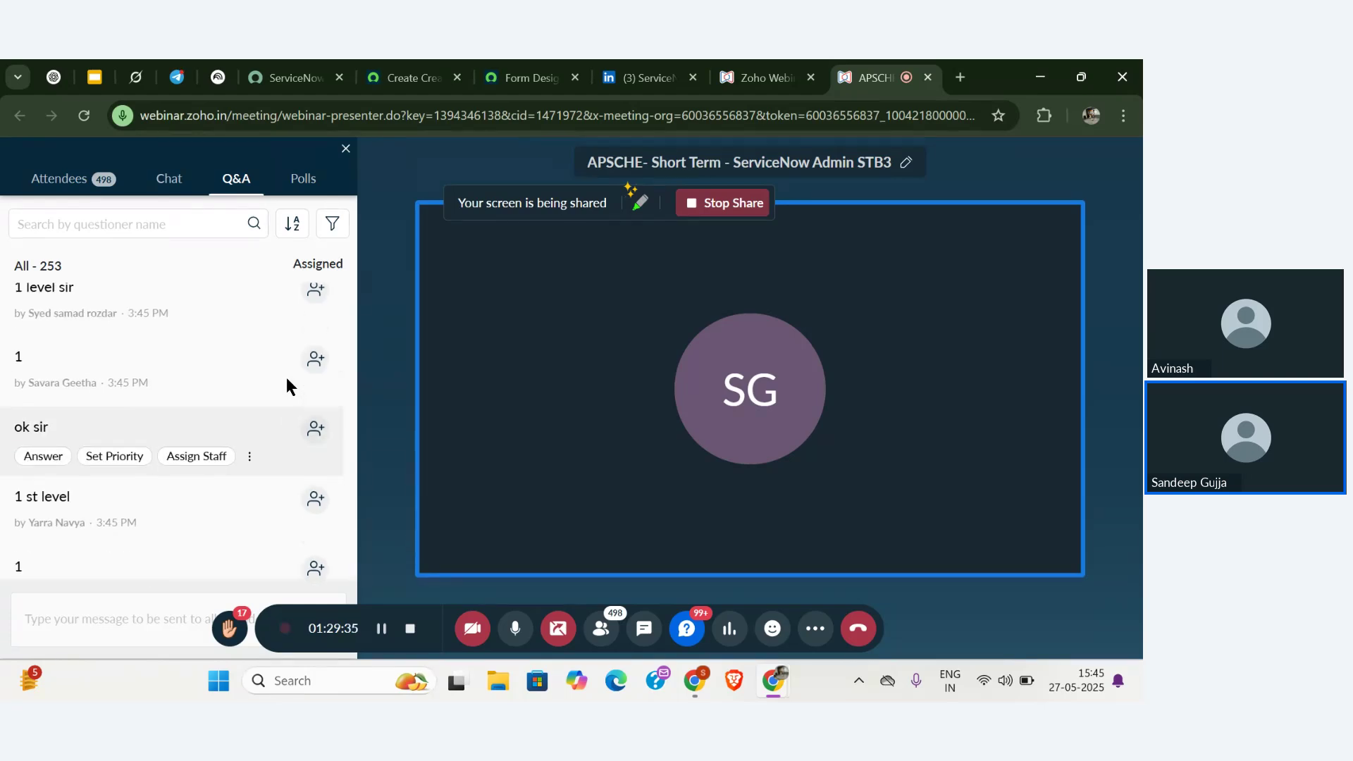
scroll(286, 378, "down", 2)
scroll(286, 377, "up", 1)
scroll(286, 378, "down", 1)
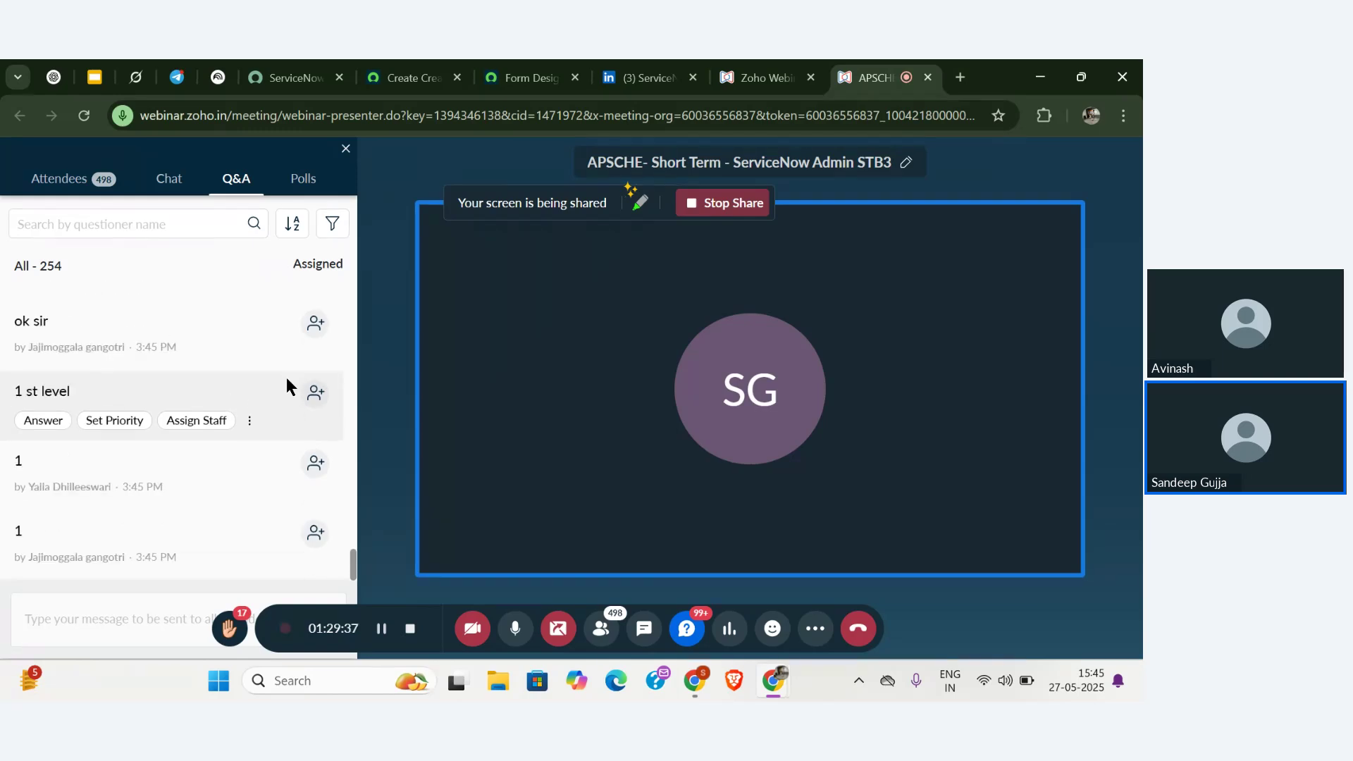
- Switch back to ServiceNow, open the Student form's layout while discarding the unsaved record, and examine the dot-walked Test Users fields
left_click(411, 71)
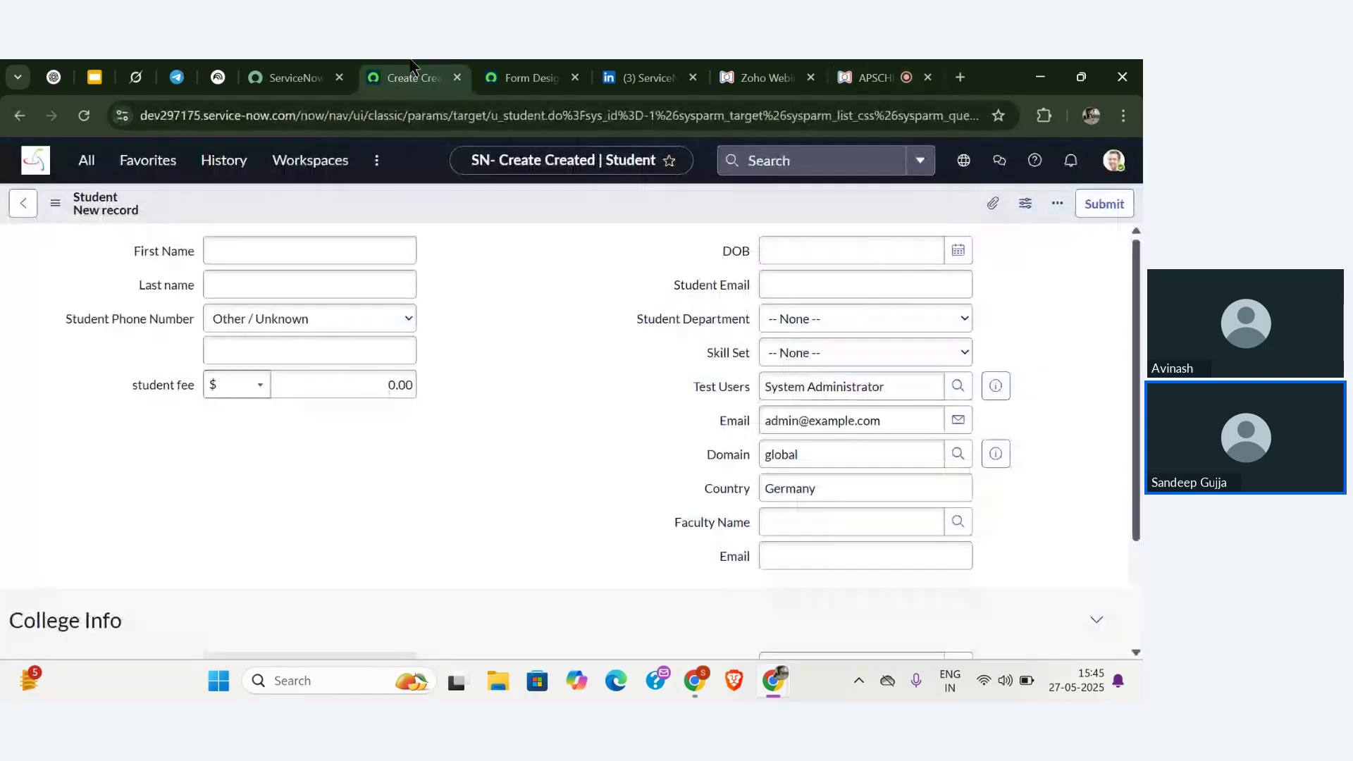
left_click(55, 207)
mouse_move(116, 247)
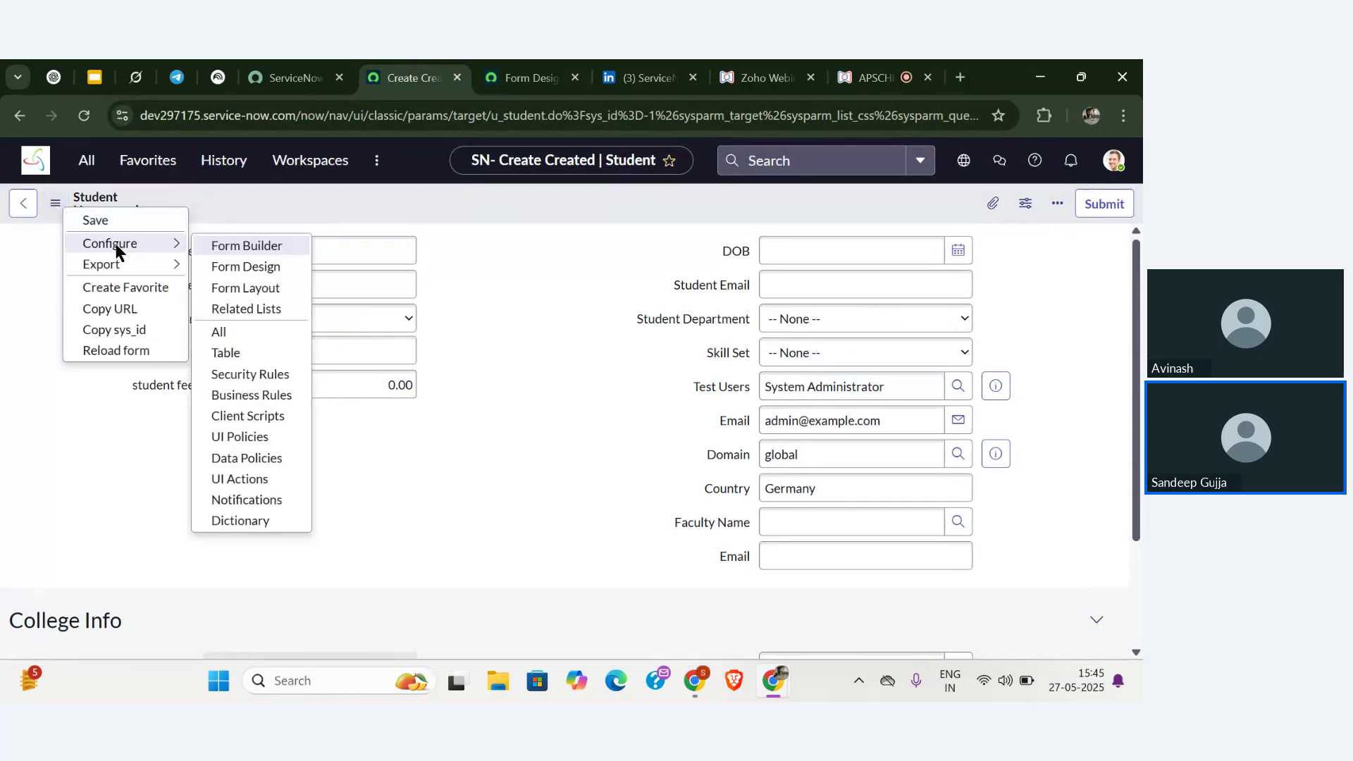
left_click(253, 286)
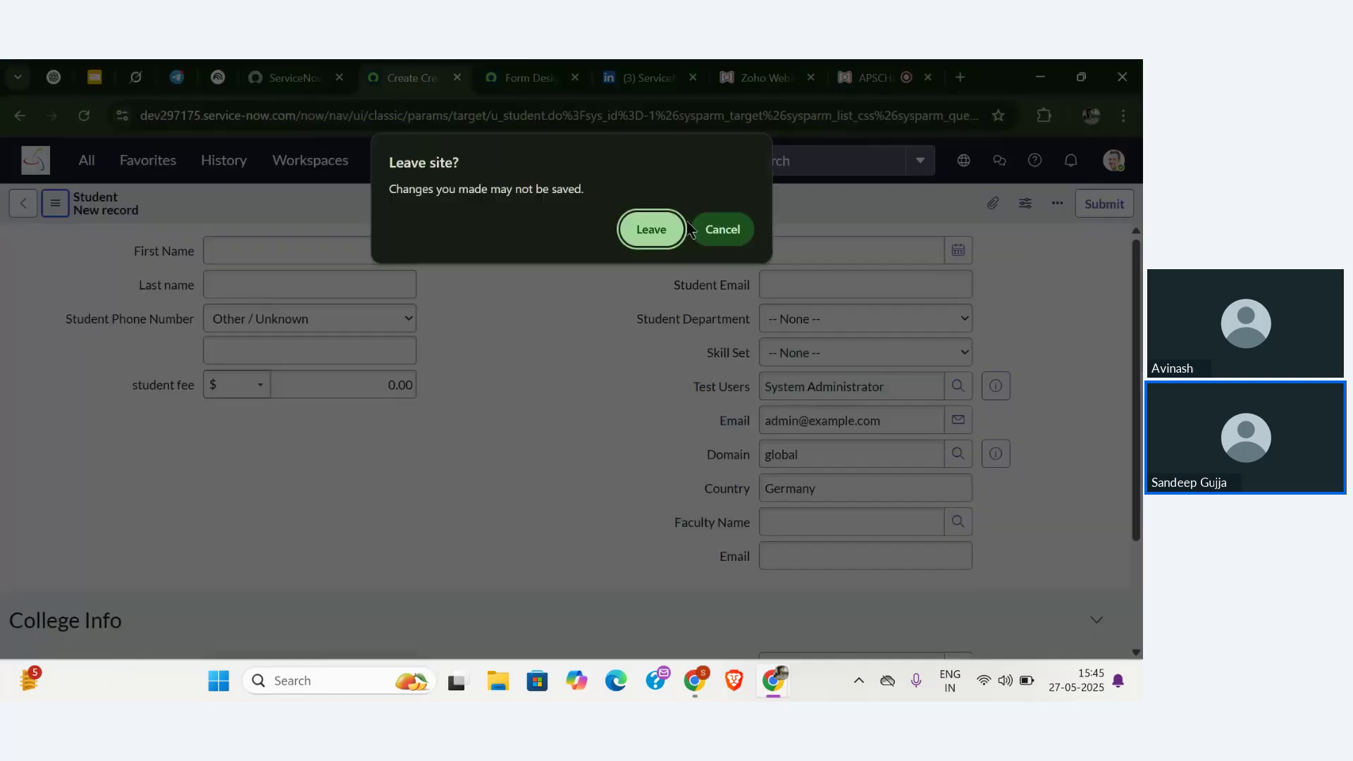
left_click(657, 229)
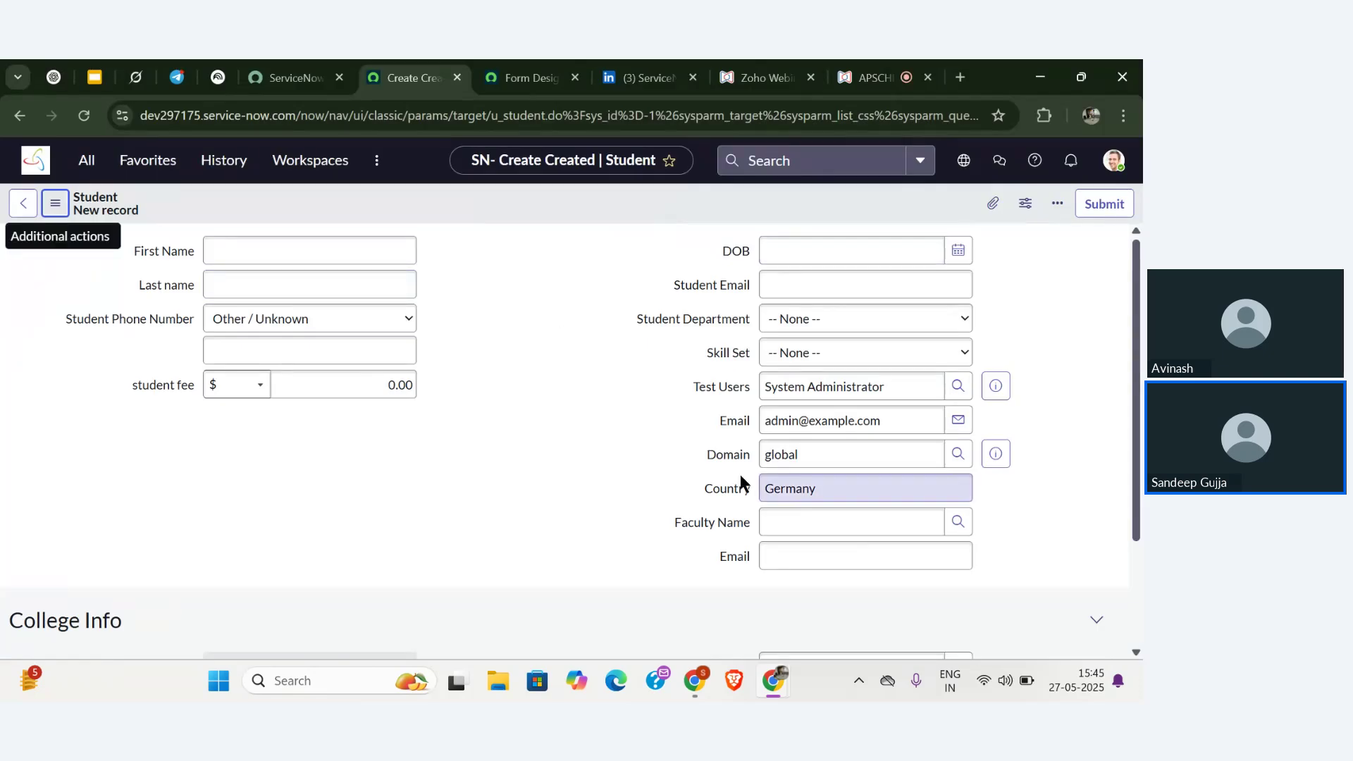
scroll(654, 446, "up", 8)
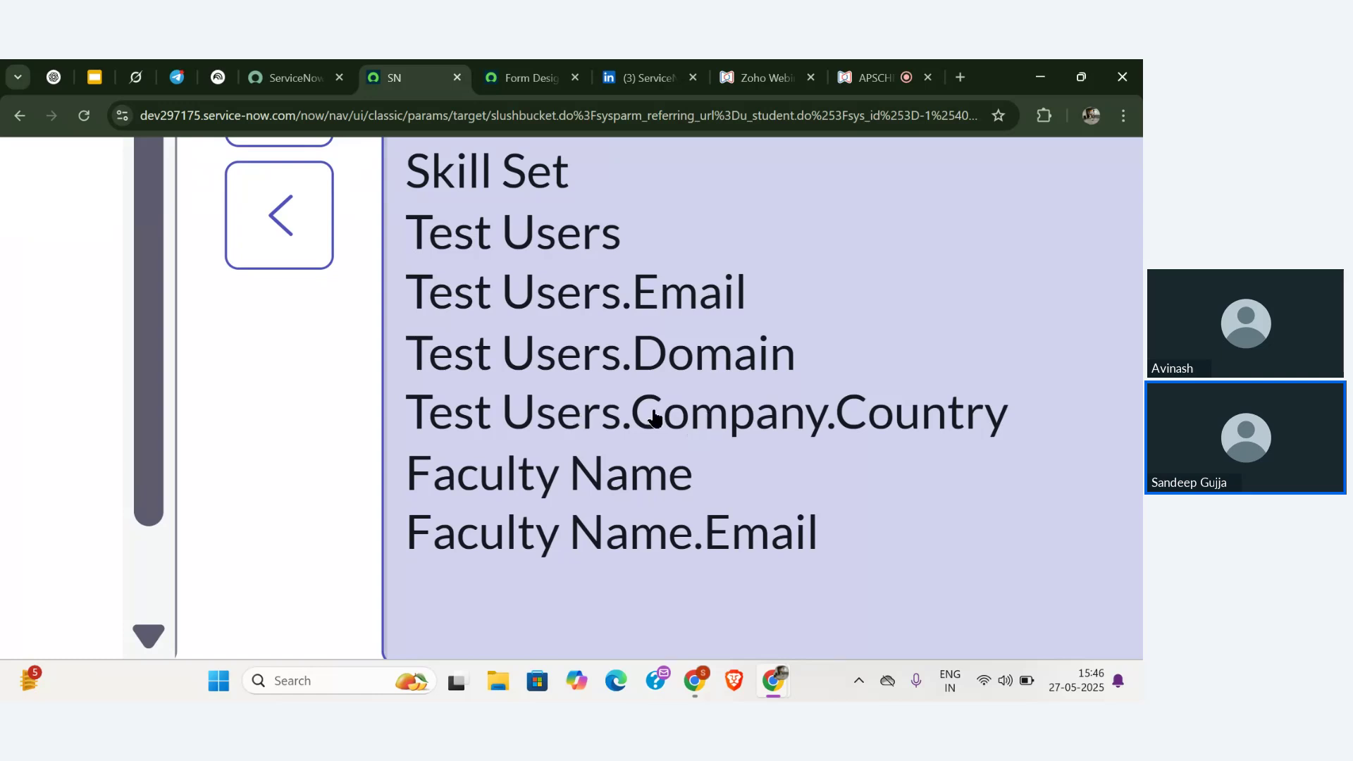
scroll(655, 418, "down", 5)
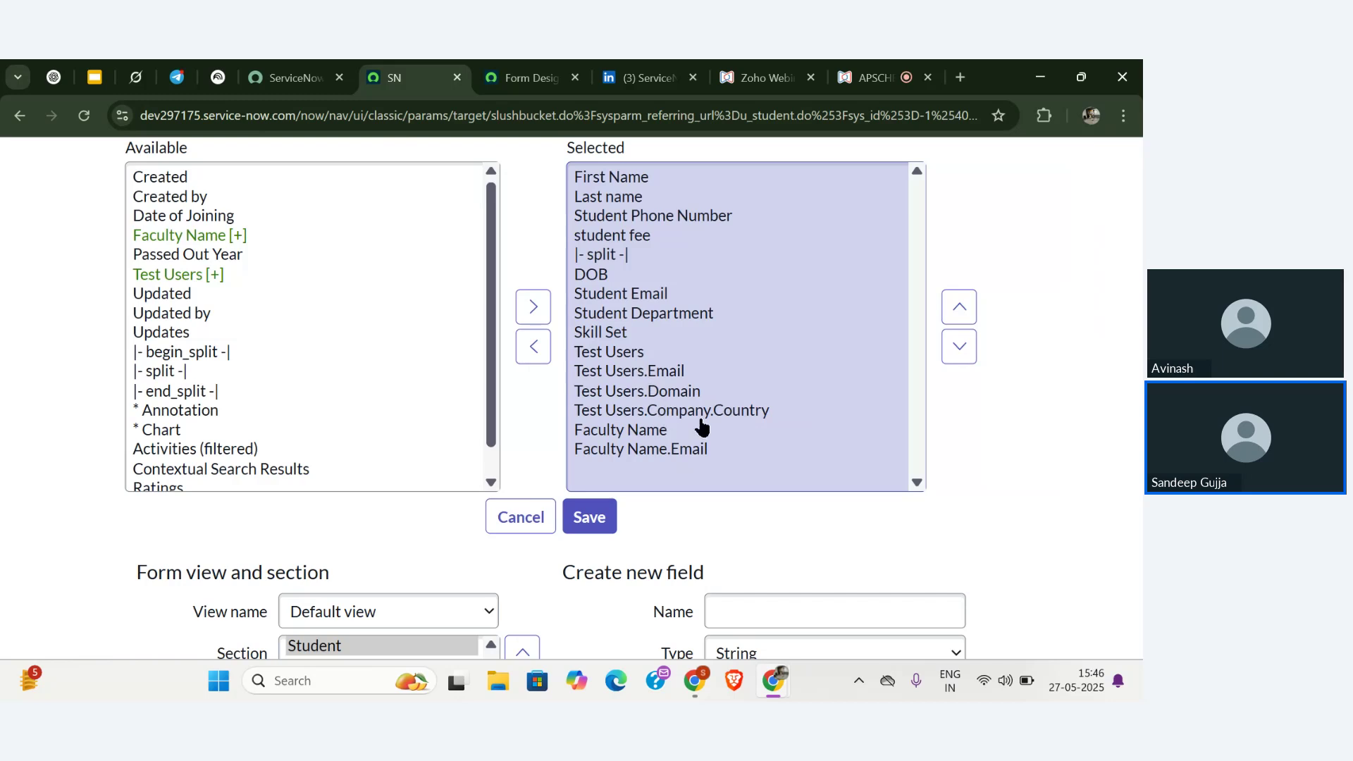
scroll(543, 409, "up", 1)
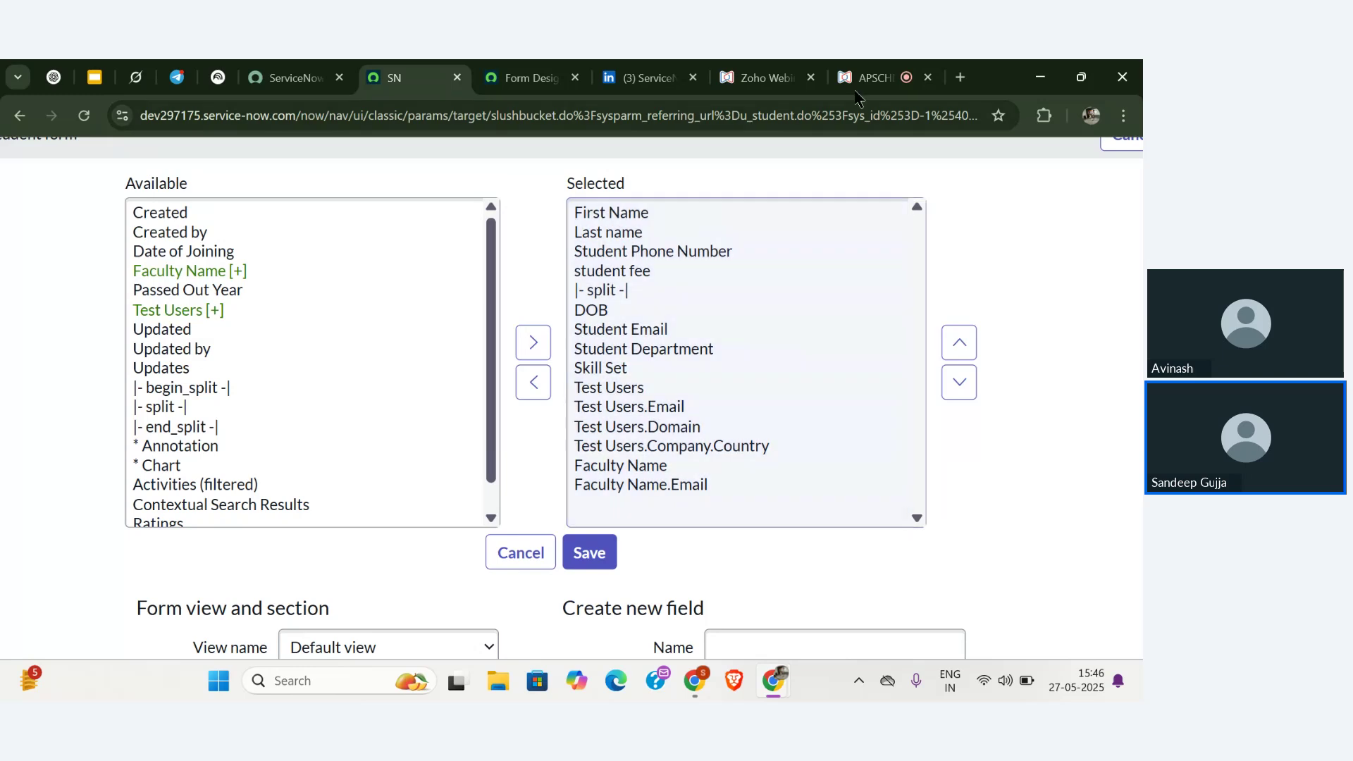
- Switch to the Zoho webinar and answer the Q&A question about the maximum levels with 30
left_click(879, 67)
mouse_move(292, 332)
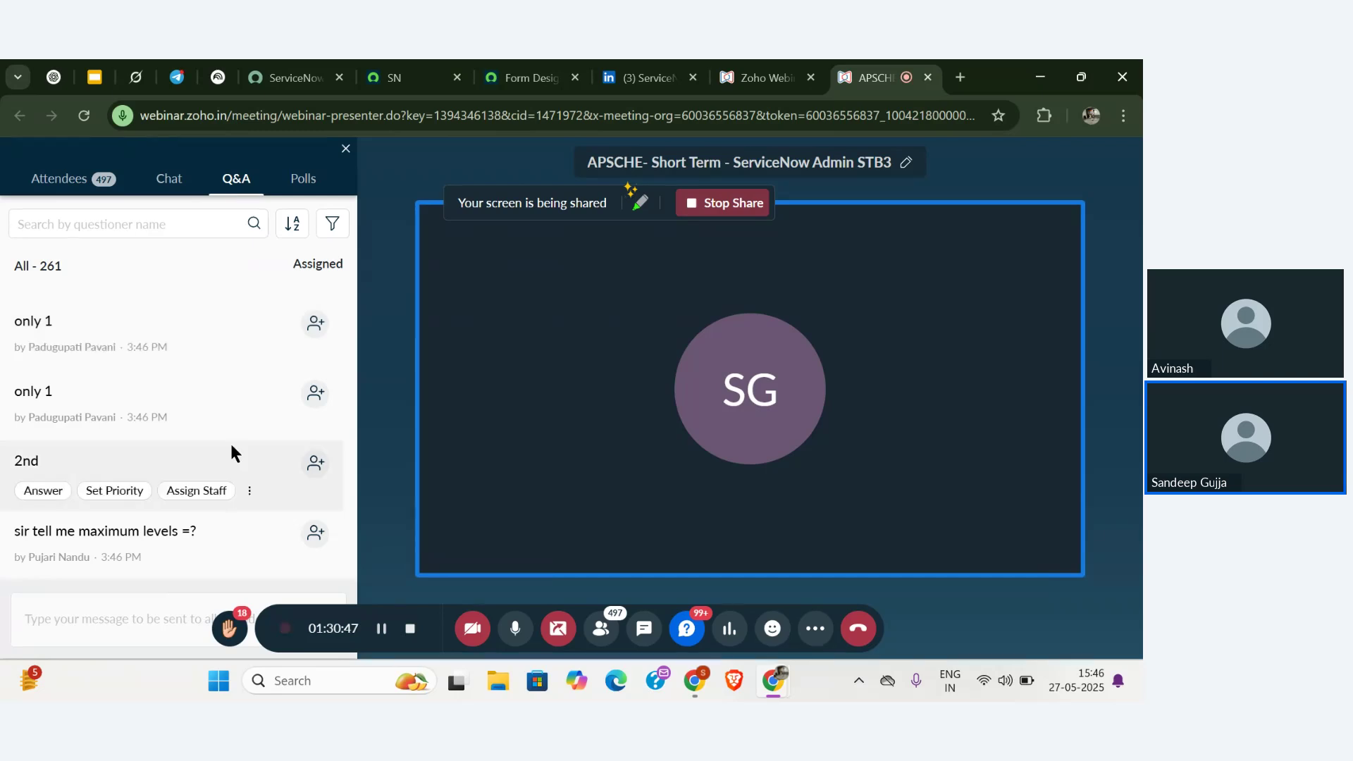
left_click(32, 560)
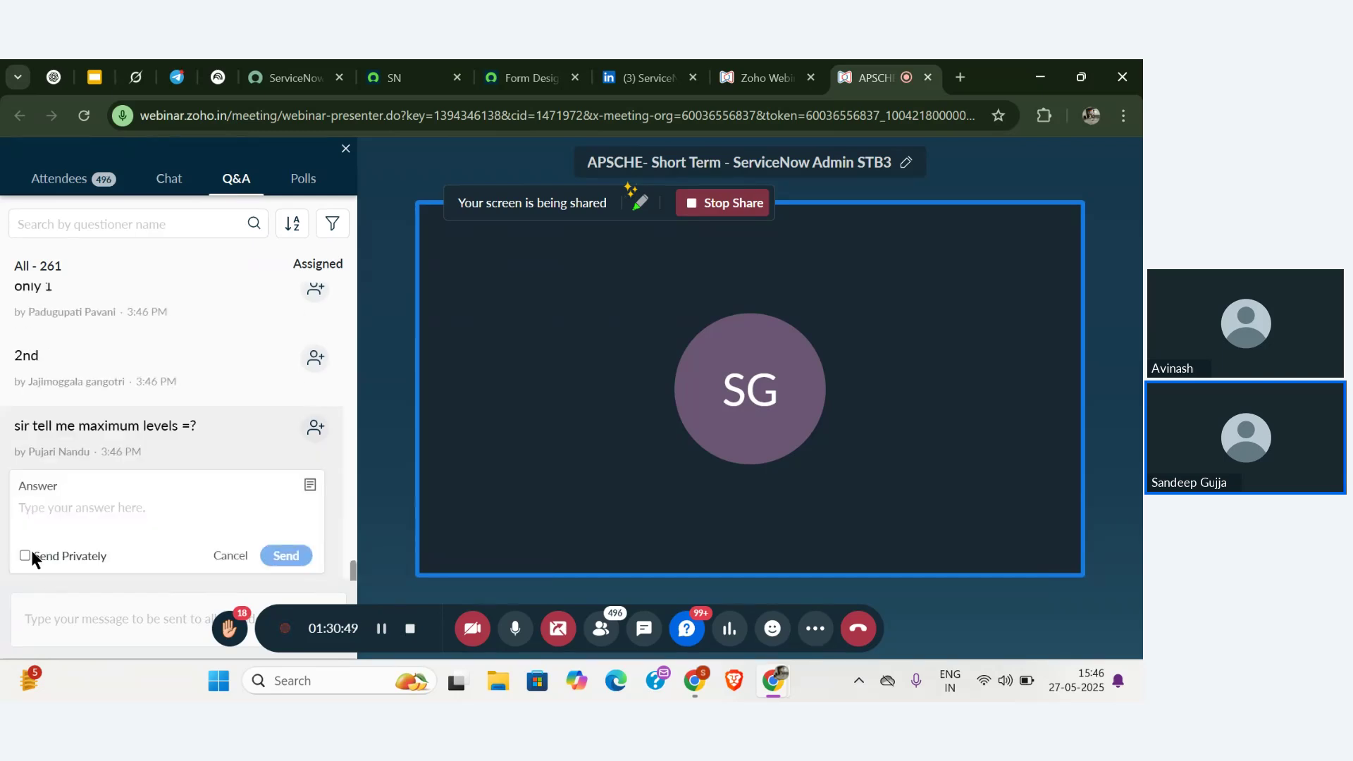
type("10")
key("Return")
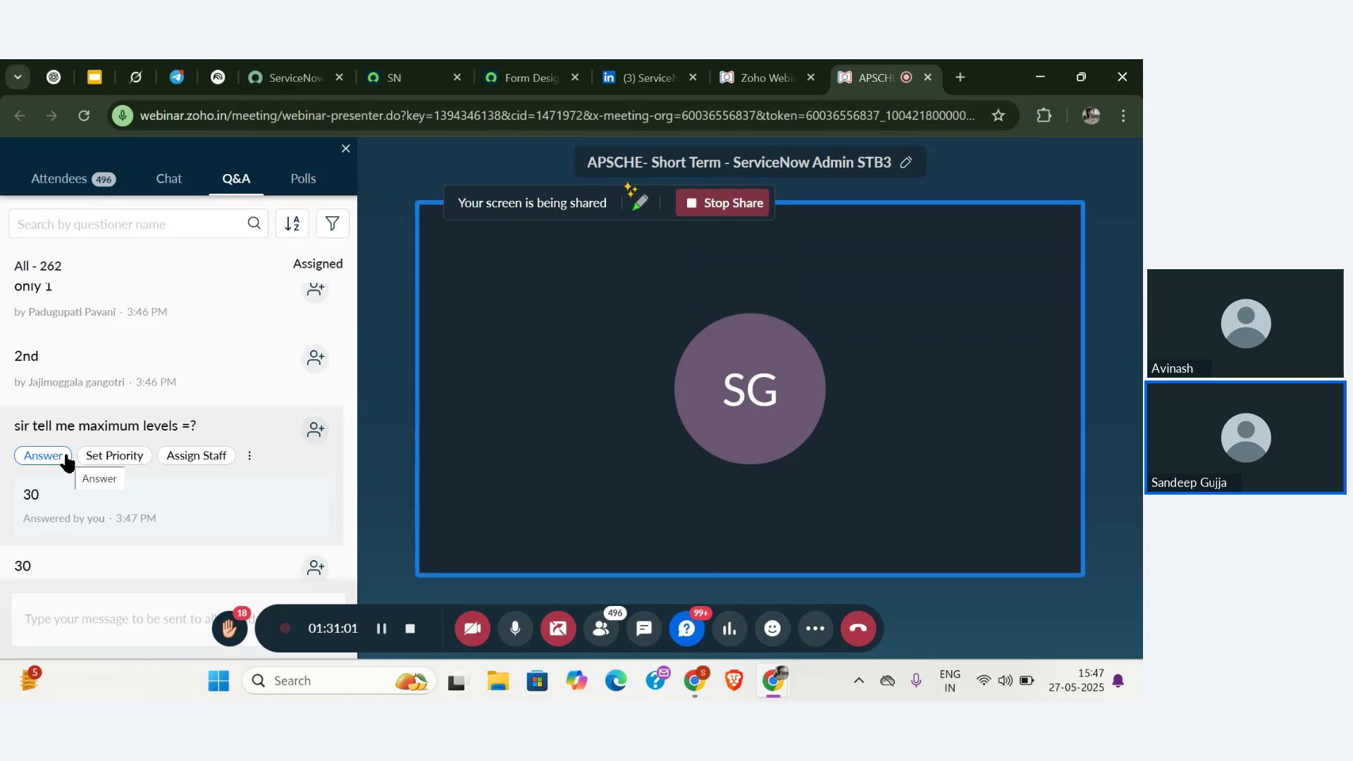
- Switch back to ServiceNow, leave the Student form layout and inspect the dot-walked Country field on the new Student record
scroll(67, 461, "down", 1)
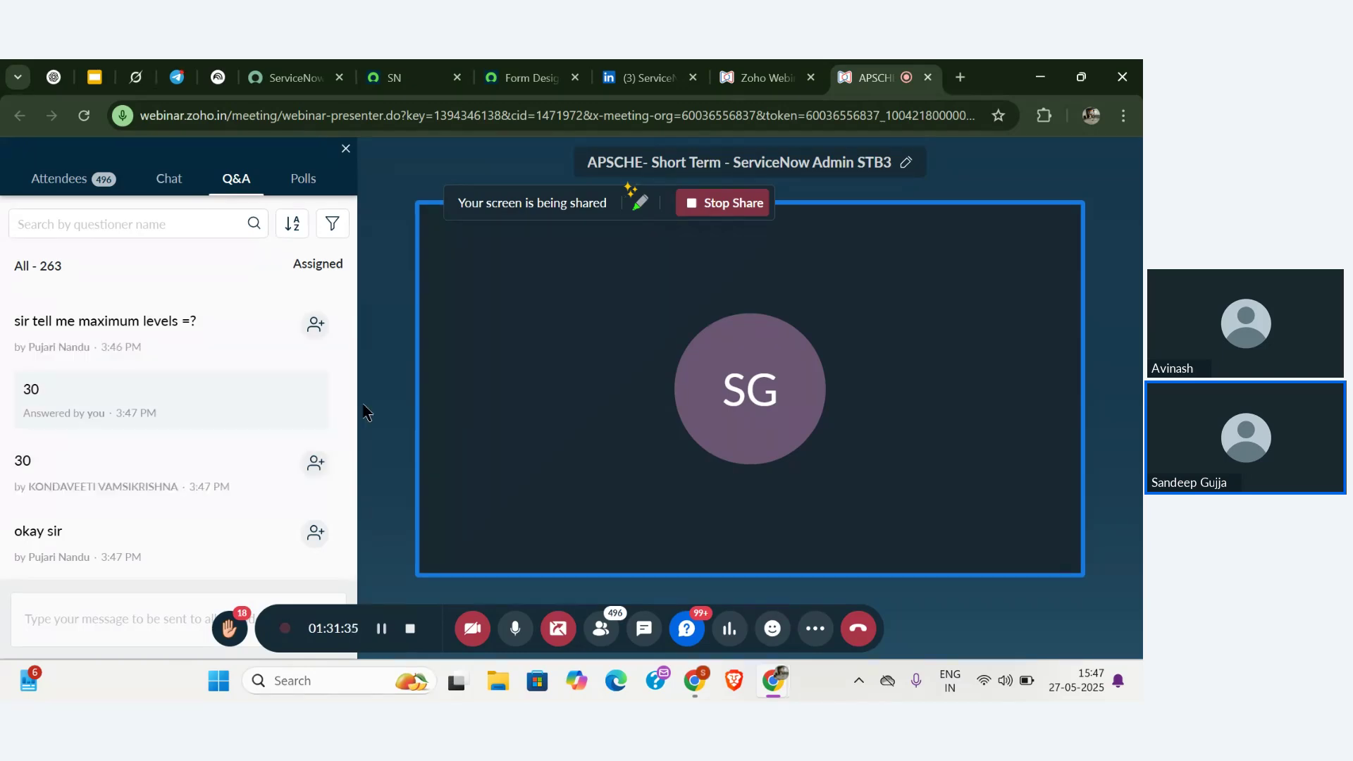
left_click(407, 67)
scroll(114, 300, "up", 1)
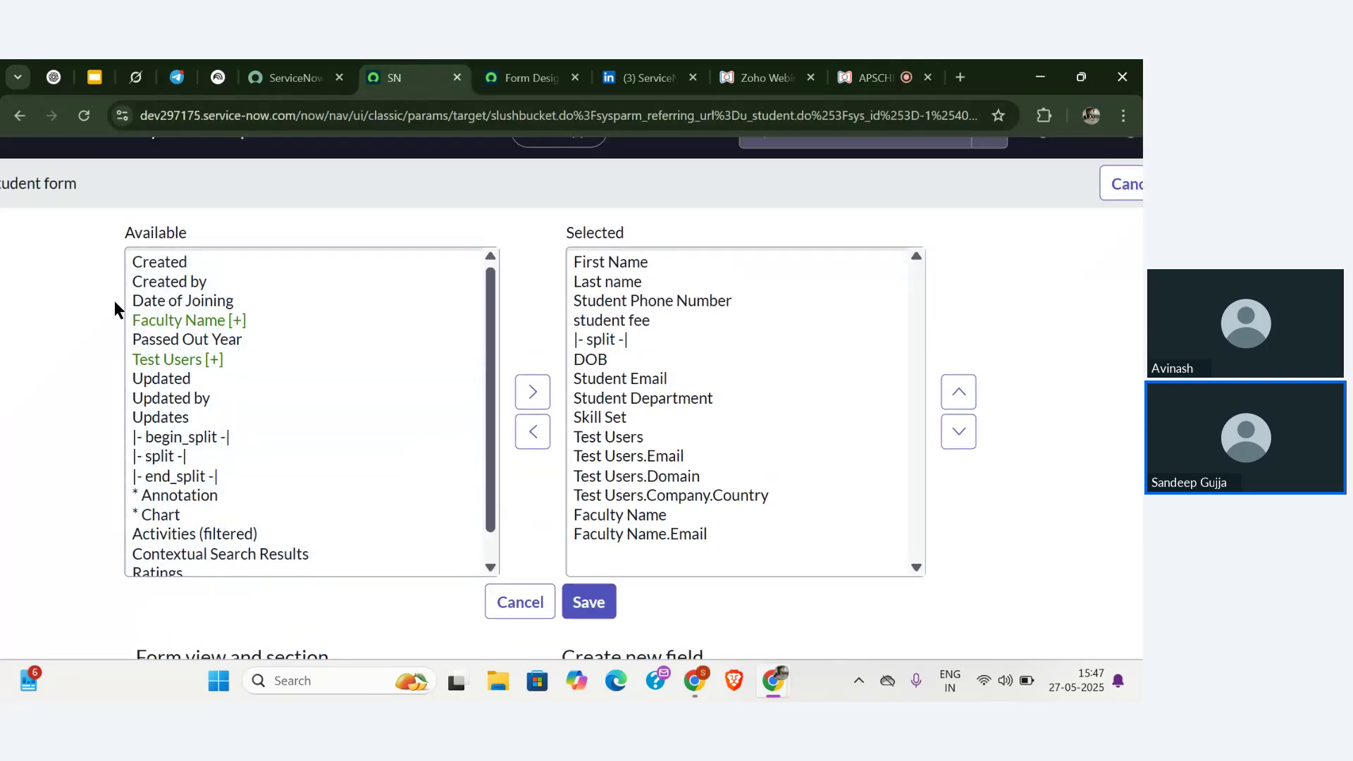
scroll(114, 300, "down", 2)
left_click(31, 203)
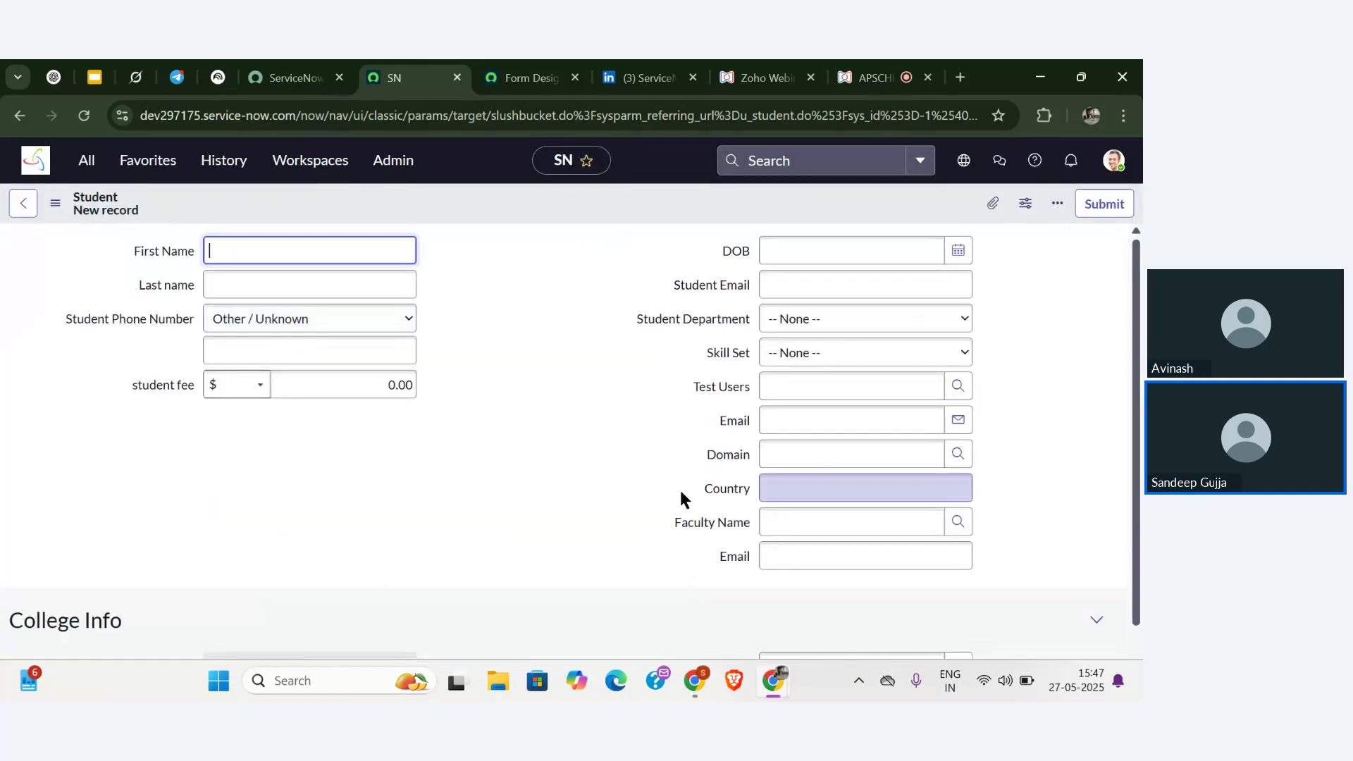
scroll(679, 487, "up", 4)
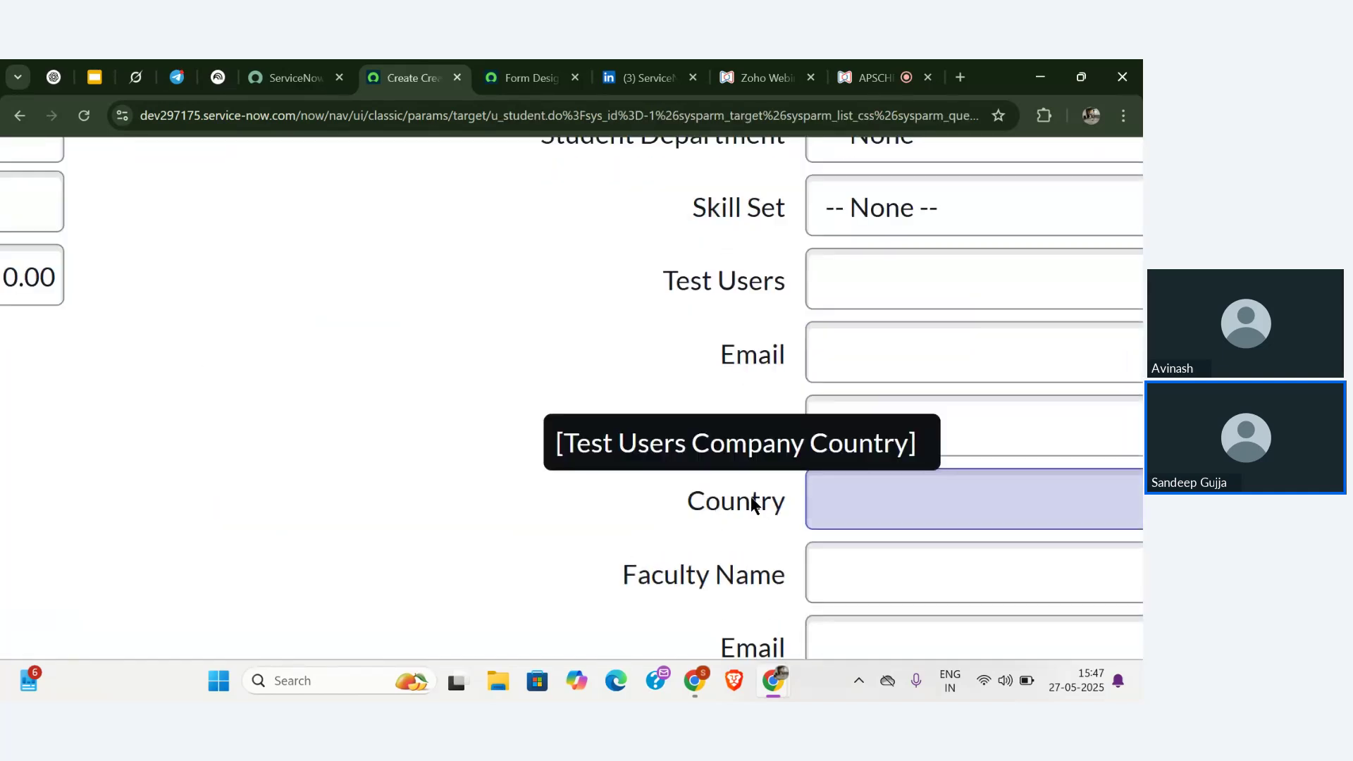
scroll(720, 497, "up", 3)
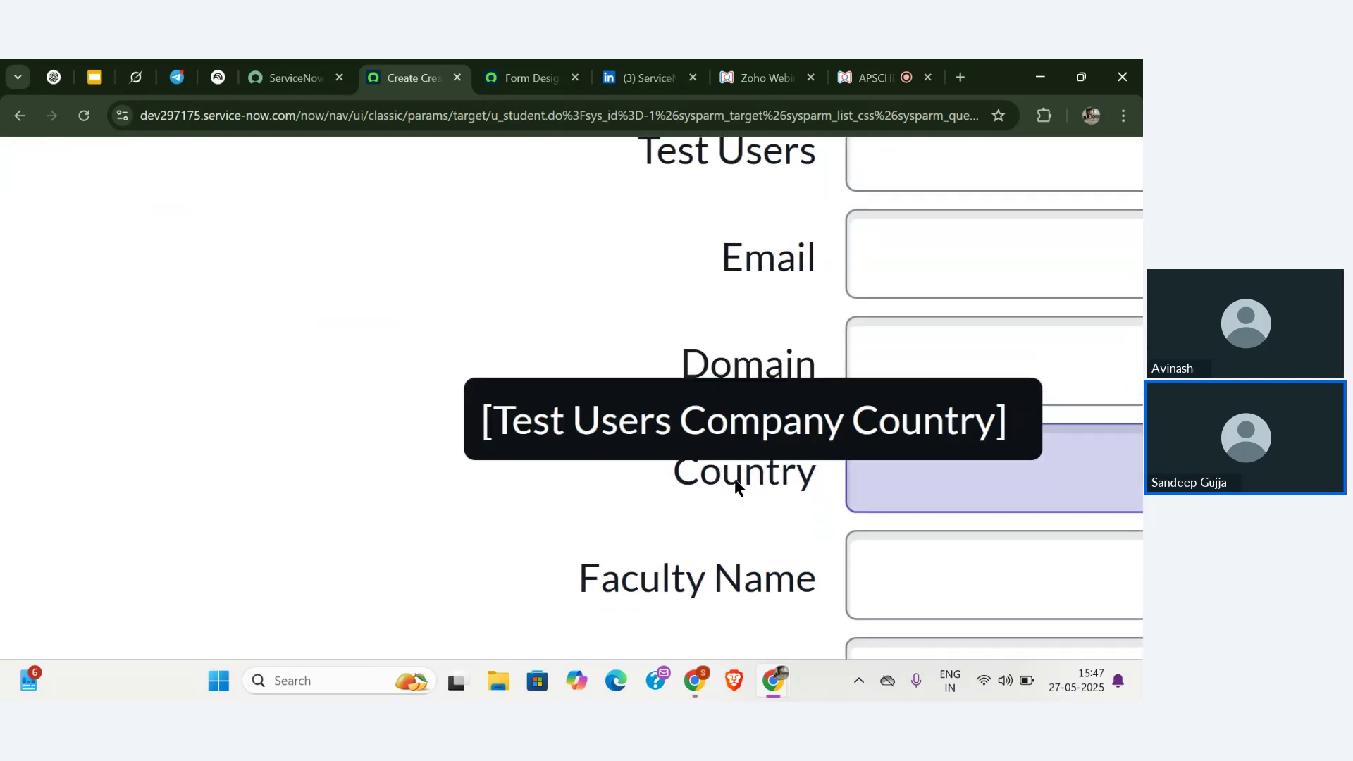
scroll(727, 454, "down", 4)
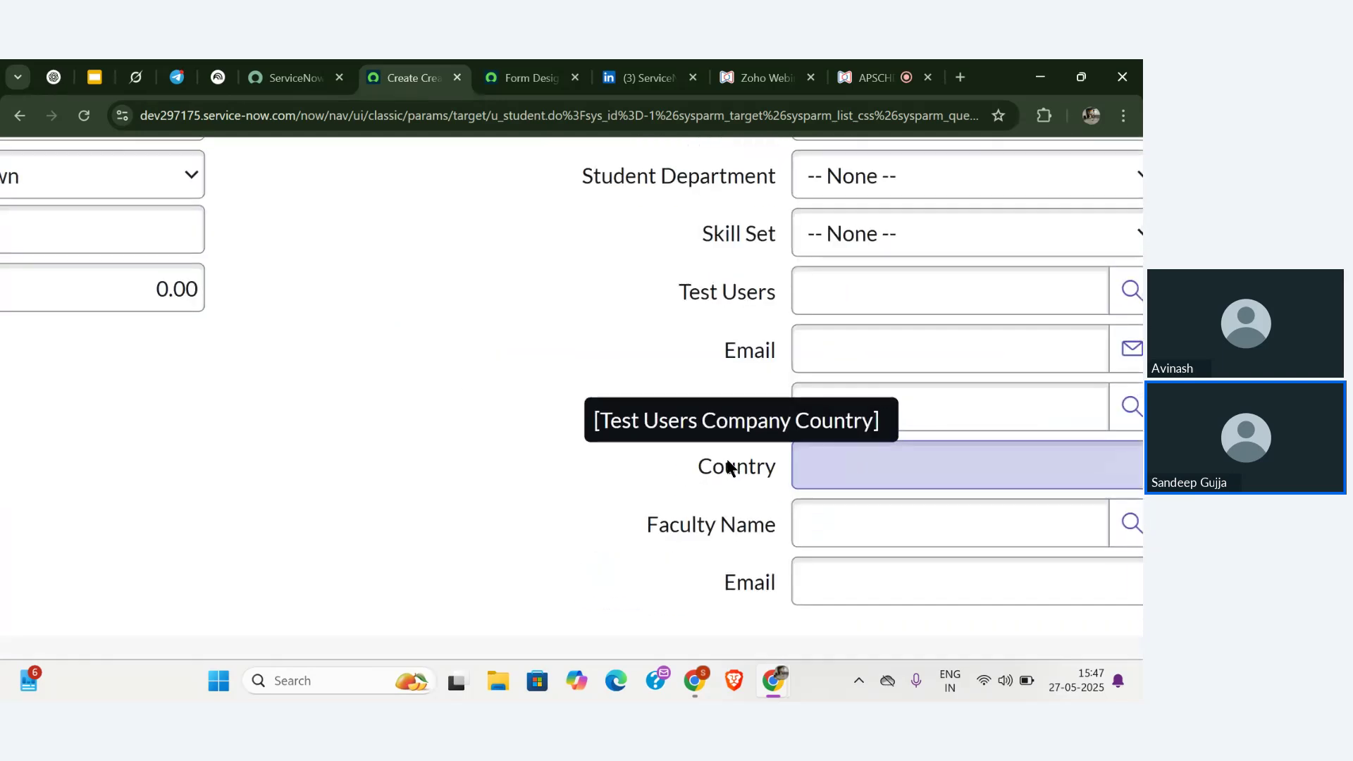
left_click(549, 462)
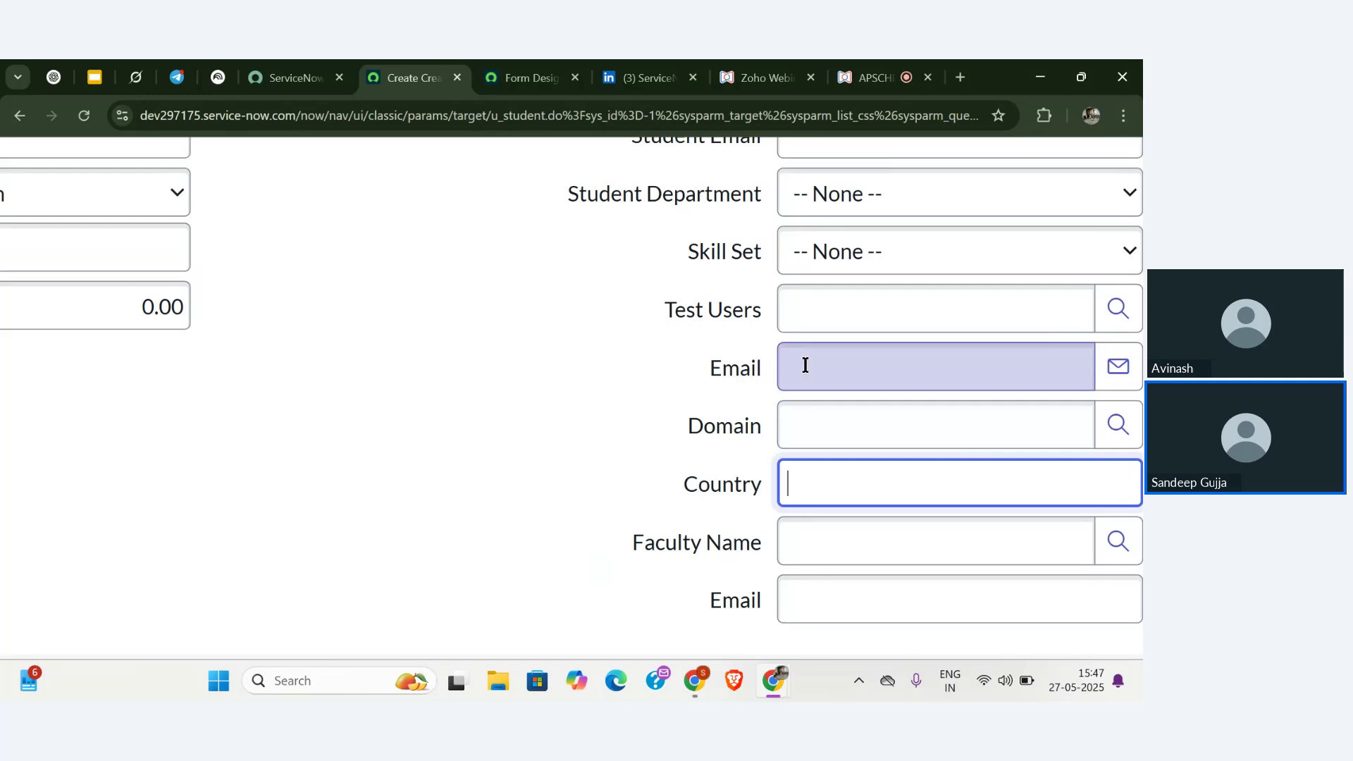
- Look up Test User 2 in the Test Users field, replace it with System Administrator and review the dot-walked fields
scroll(803, 362, "right", 3)
left_click(937, 323)
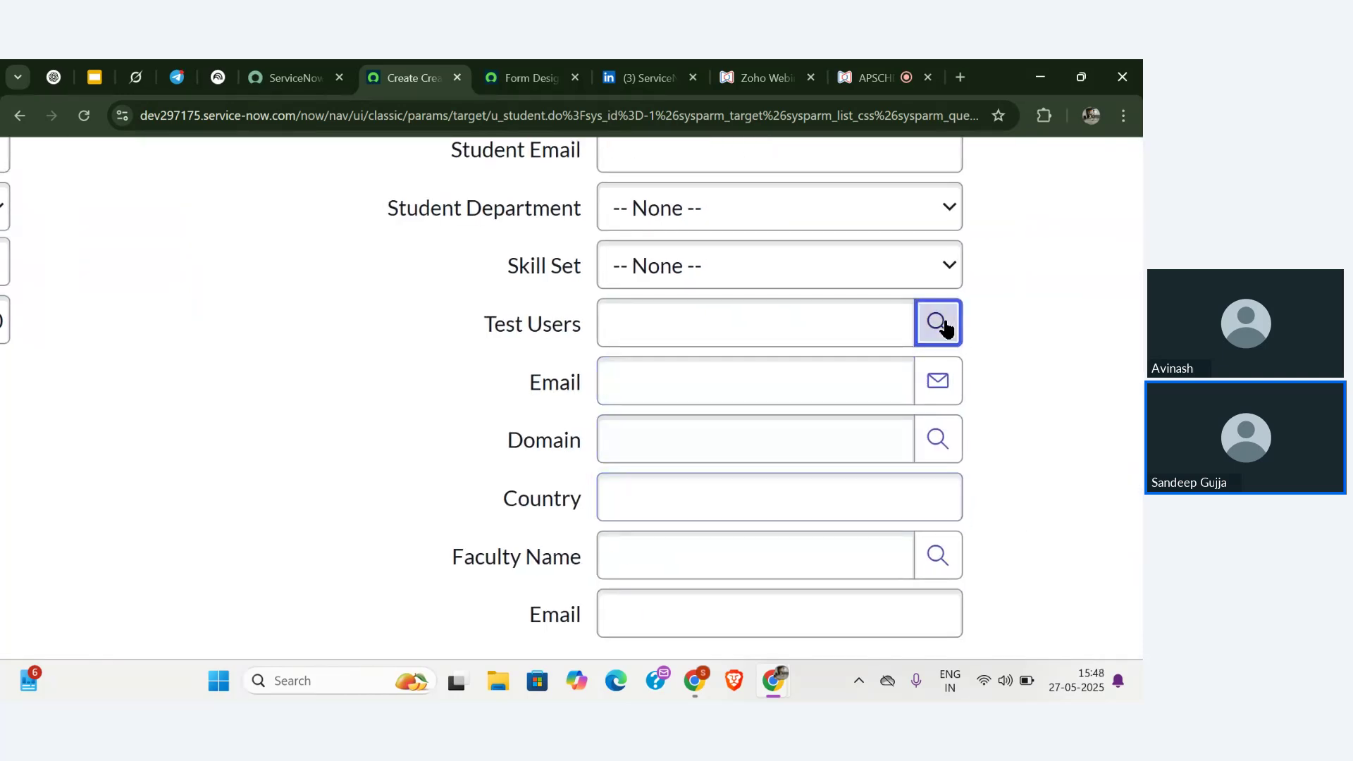
left_click(339, 408)
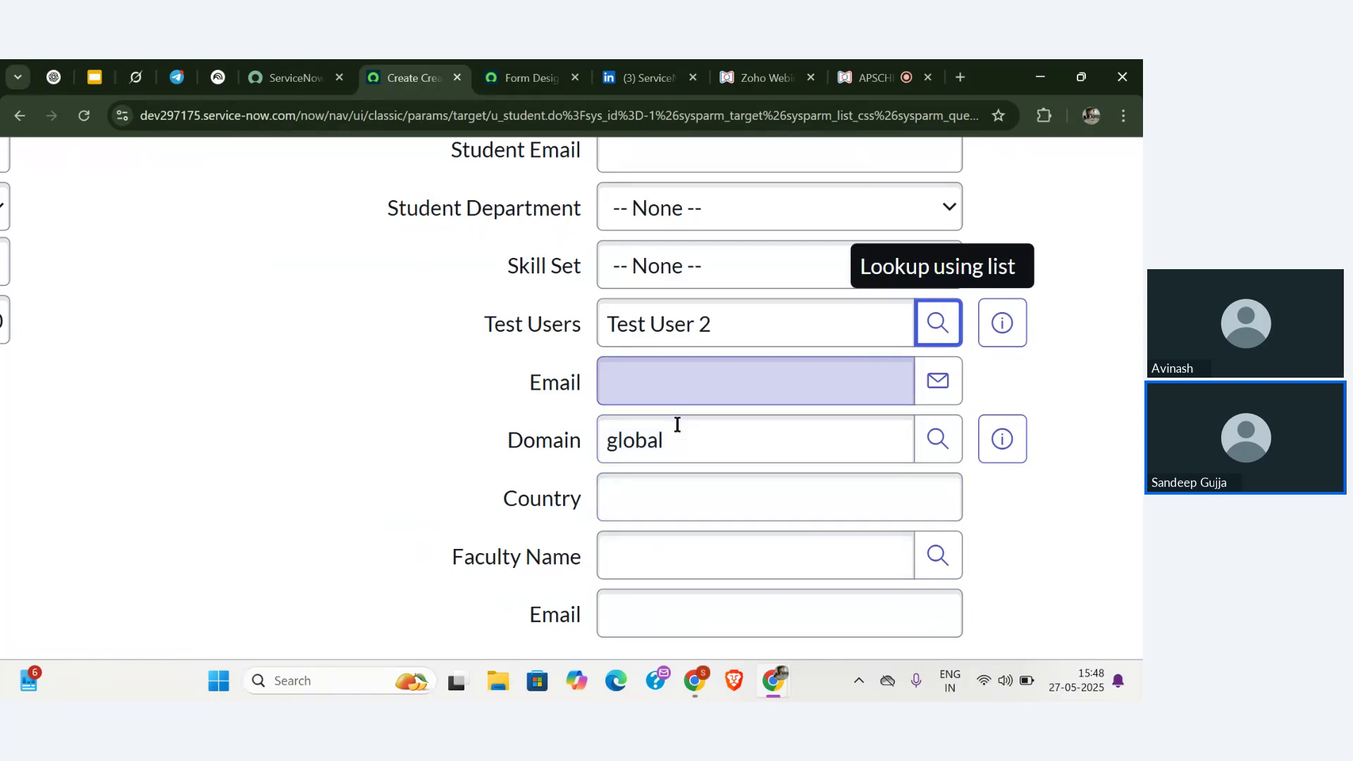
left_click(930, 330)
left_click(378, 353)
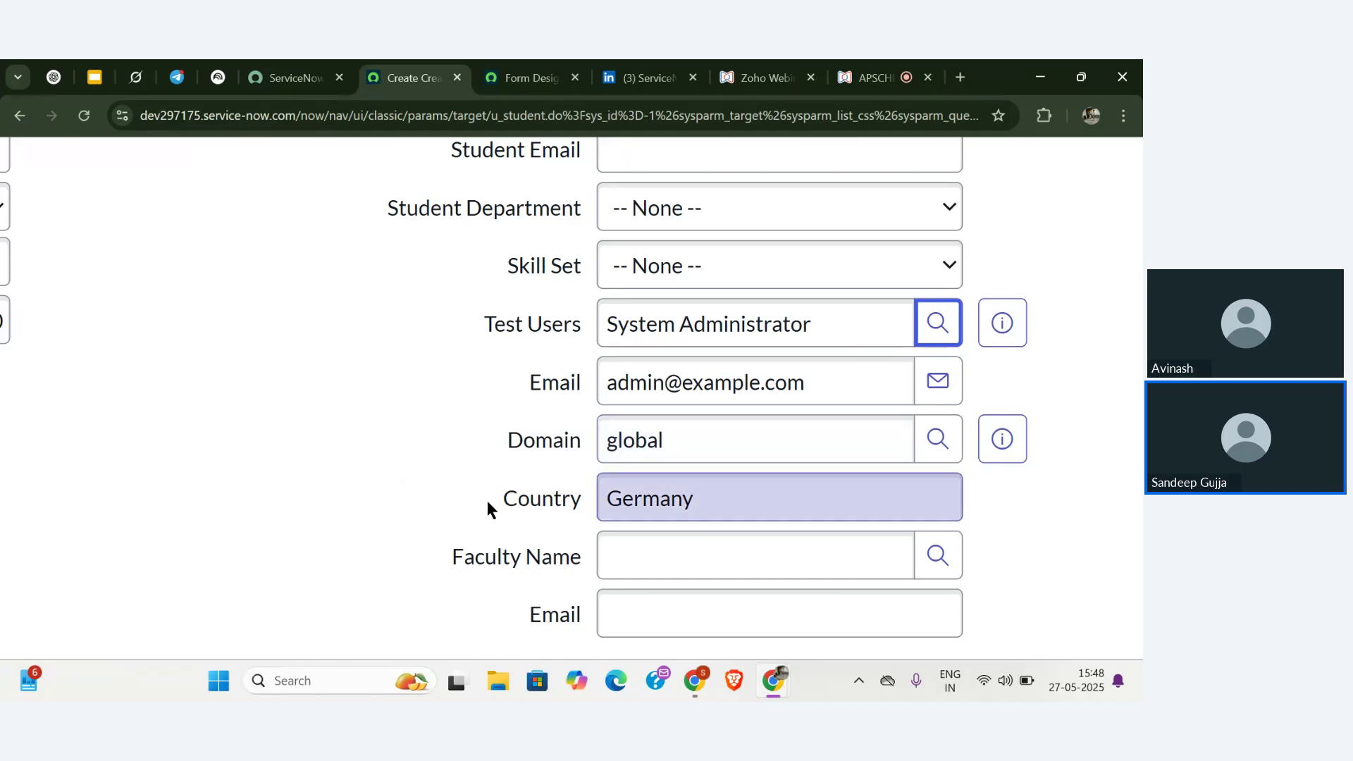
scroll(487, 501, "down", 5)
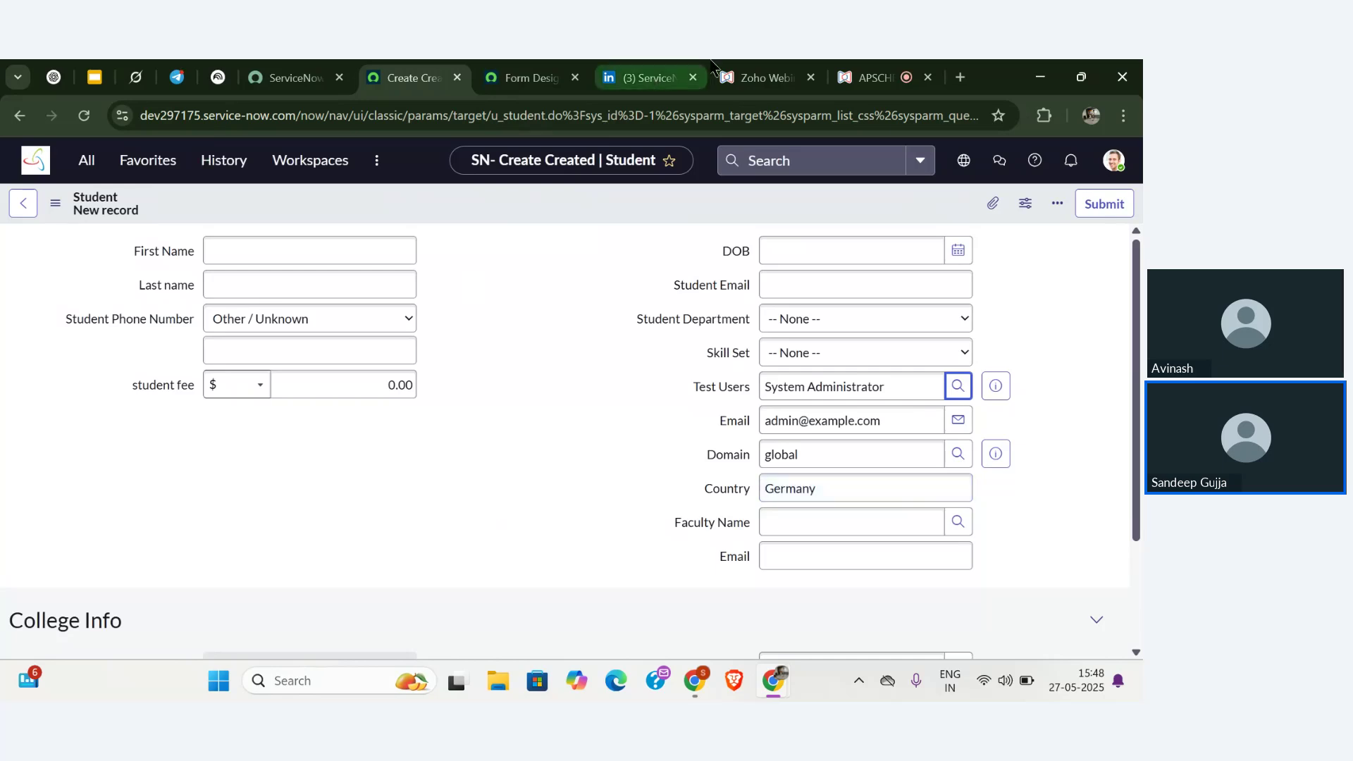
- Switch to the Zoho webinar and read through the attendees' latest replies in the Q&A
left_click(845, 65)
mouse_move(220, 504)
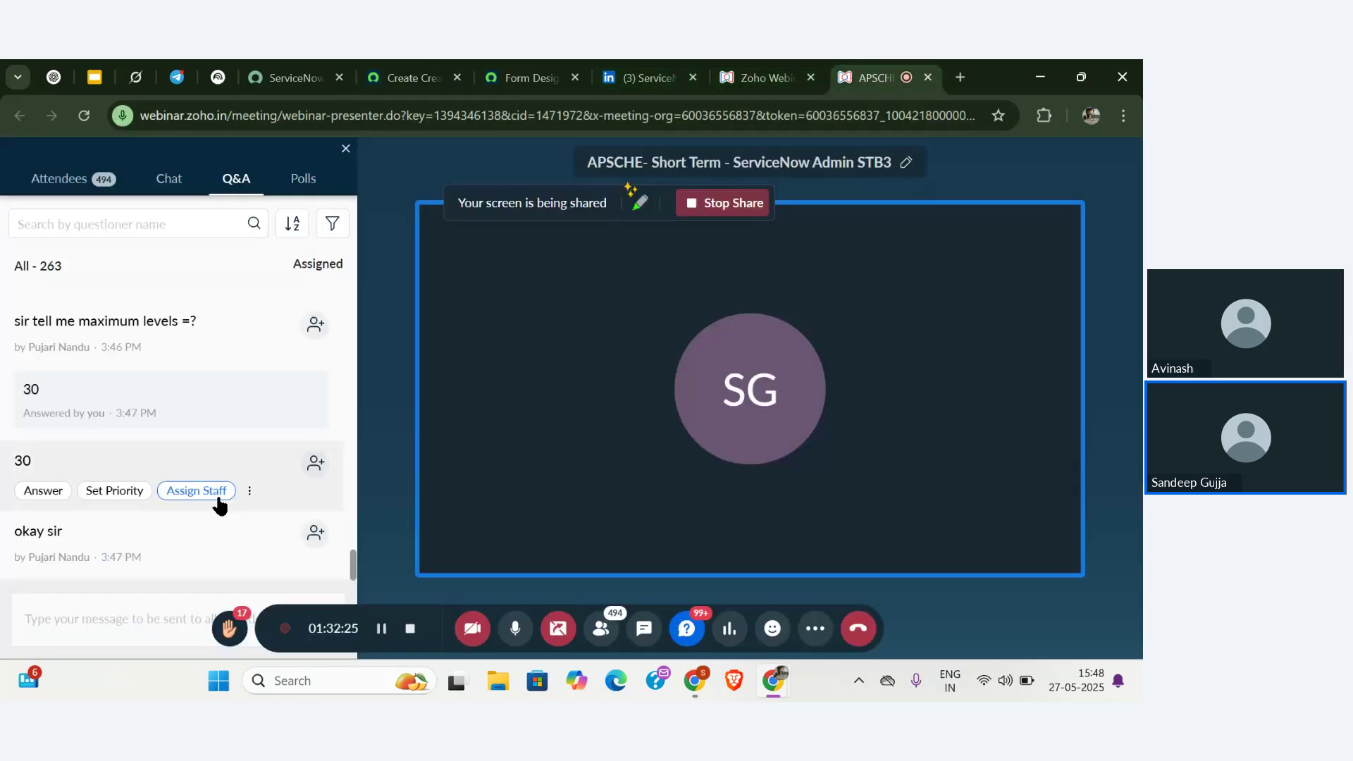
scroll(220, 504, "up", 2)
scroll(220, 505, "down", 2)
scroll(220, 505, "up", 2)
scroll(219, 505, "down", 2)
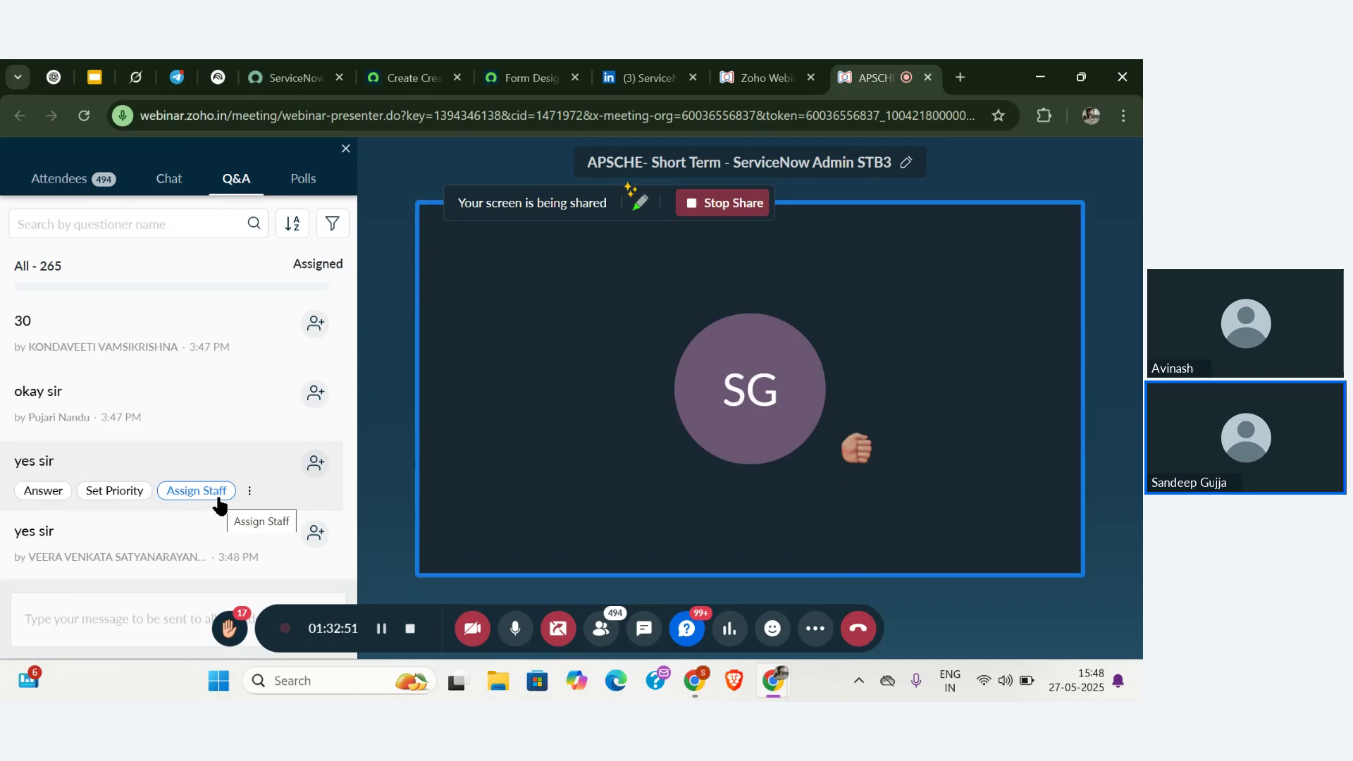
scroll(184, 370, "down", 1)
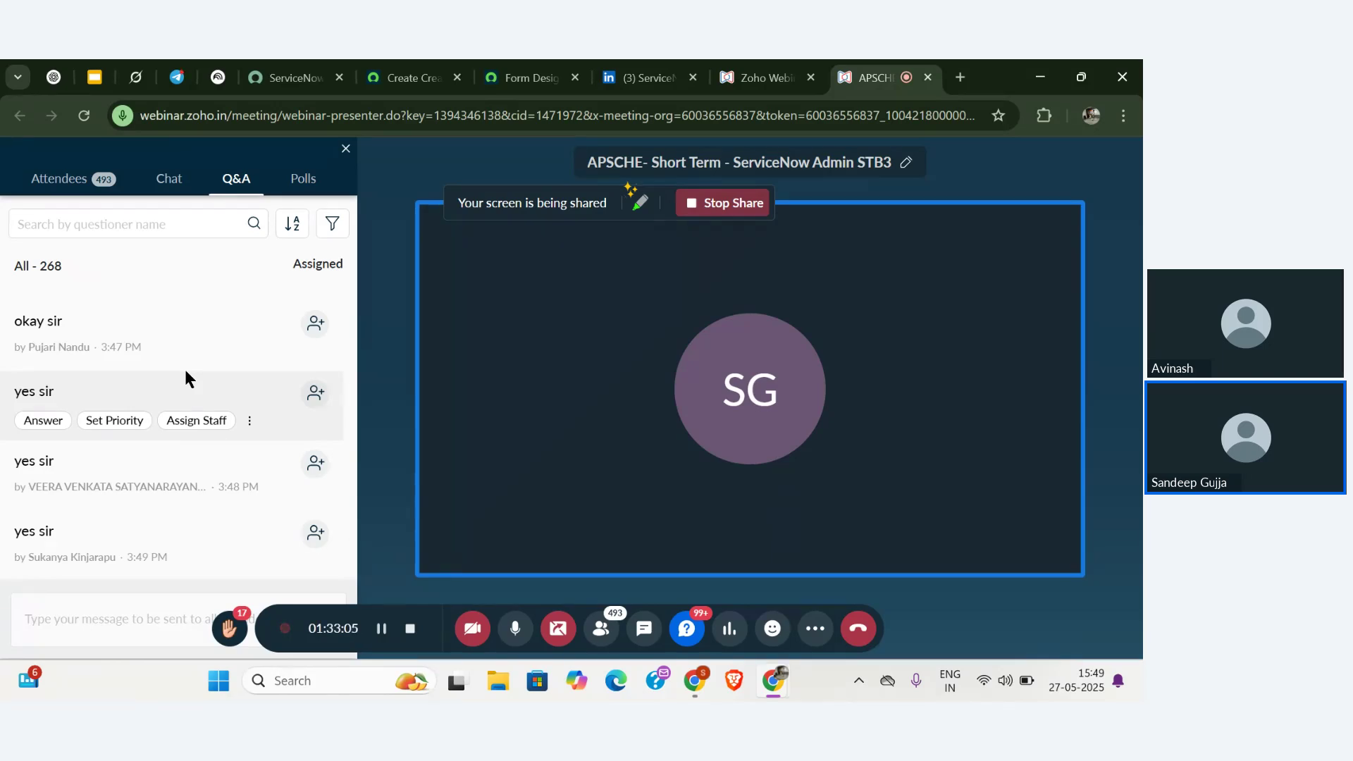
scroll(185, 369, "down", 2)
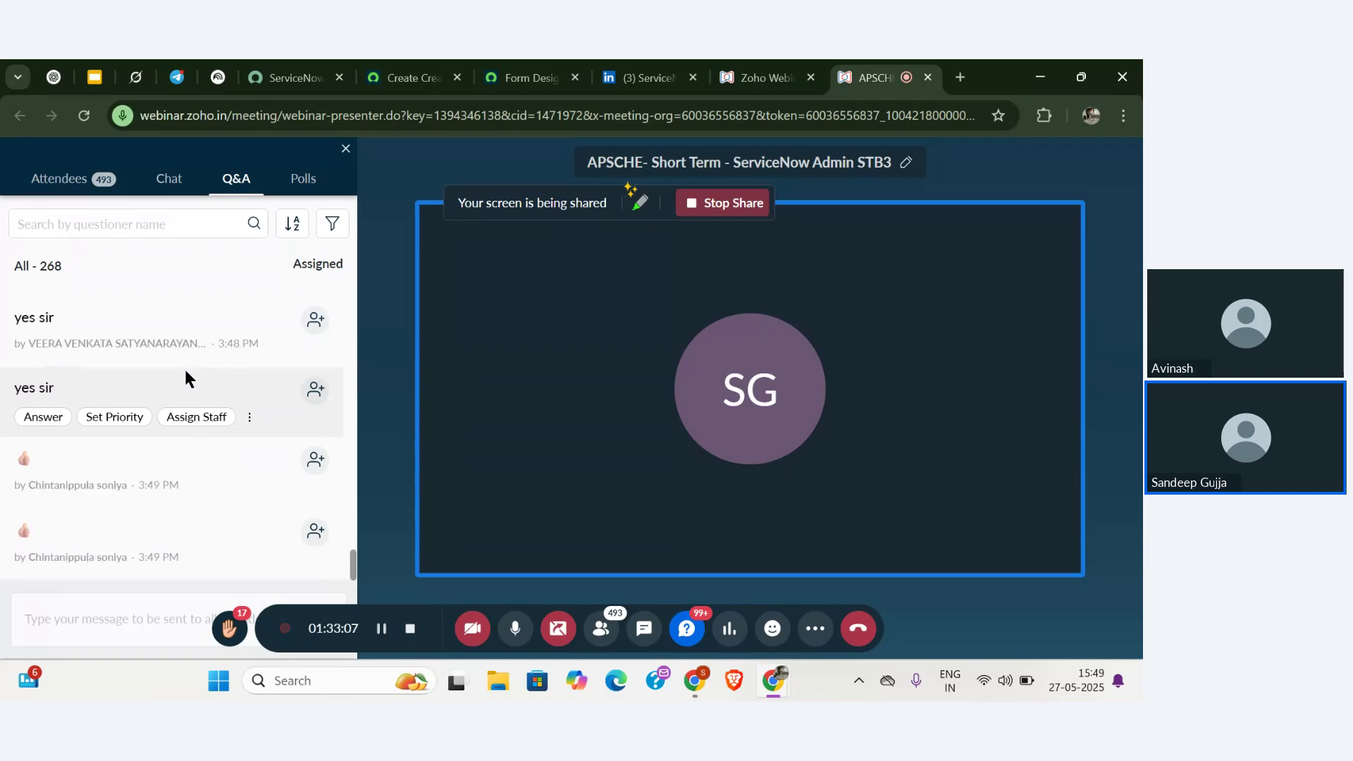
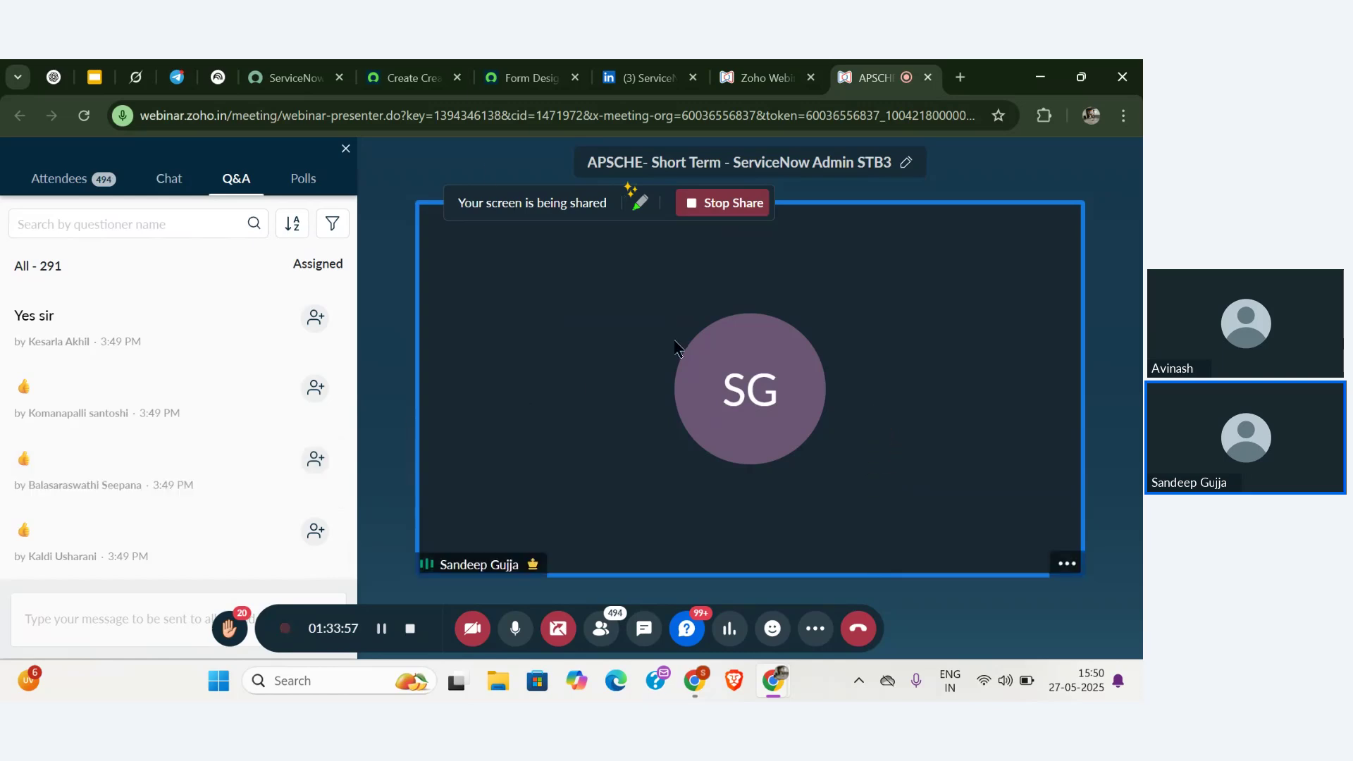
- Close the Faculty table's Form Design page and go to the ServiceNow home page, discarding the unsaved Student record
left_click(530, 77)
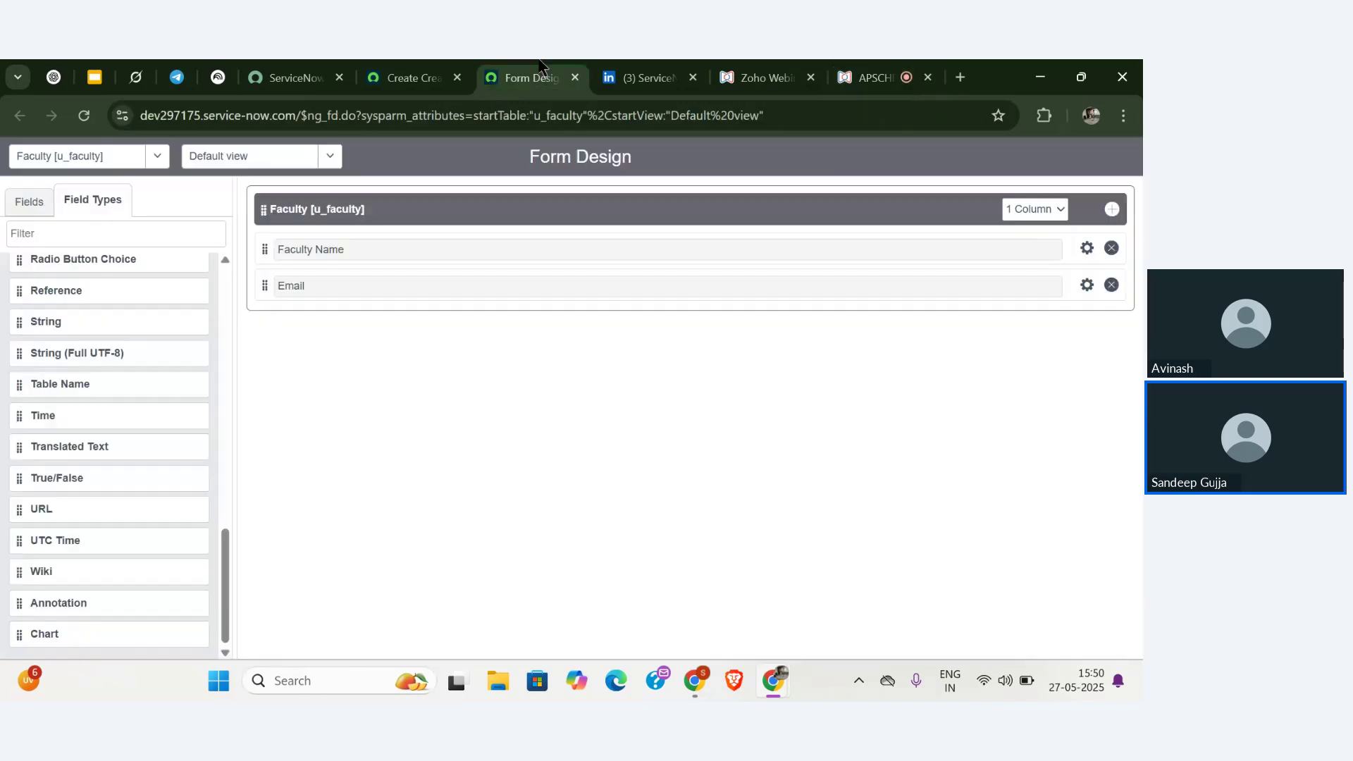
left_click(575, 77)
left_click(410, 77)
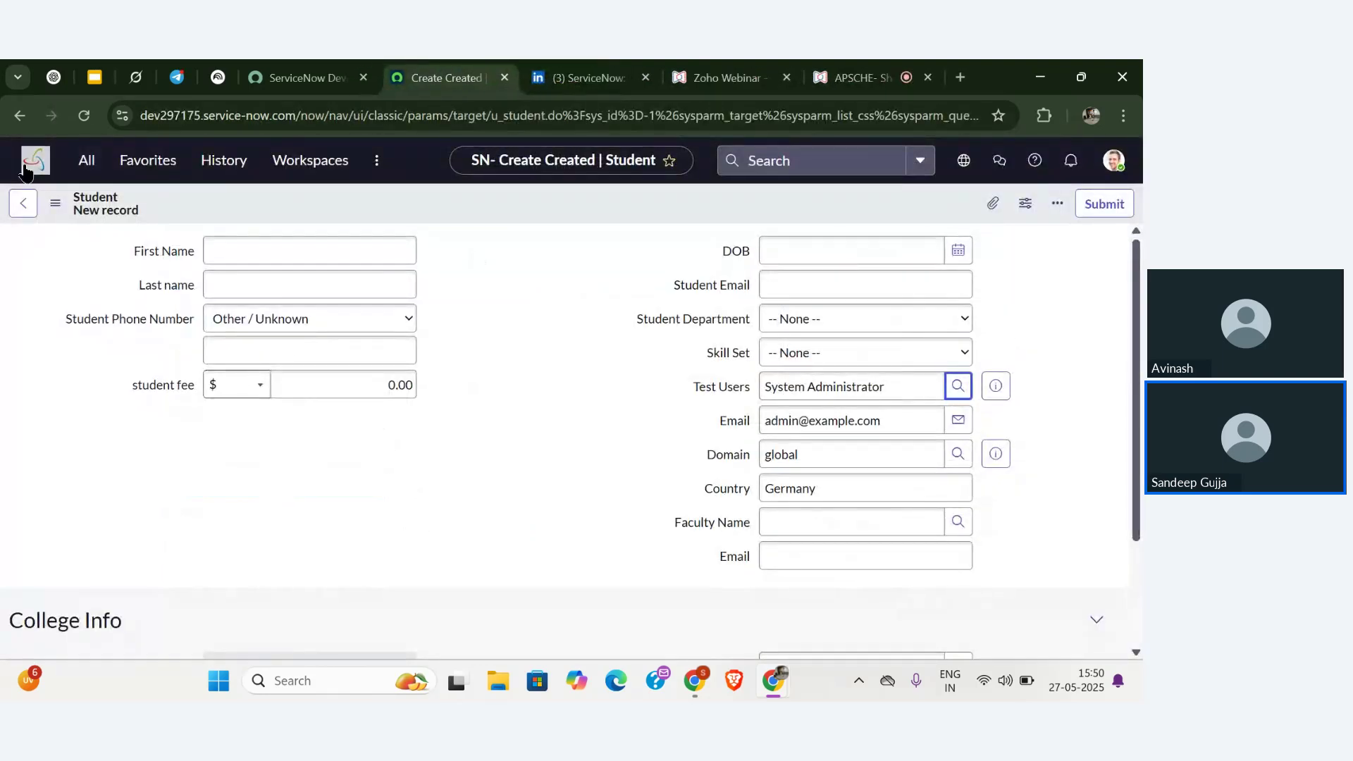
left_click(25, 166)
left_click(702, 485)
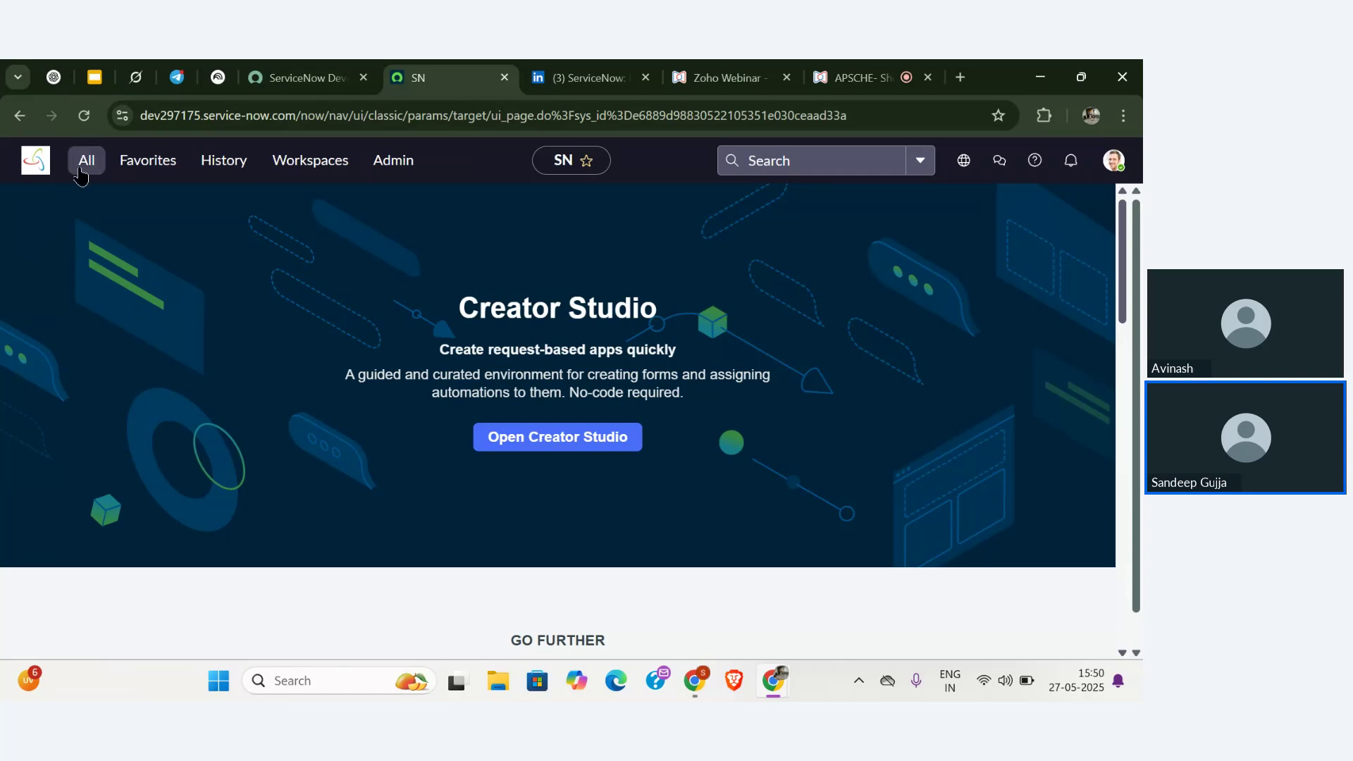
left_click(83, 173)
type("student")
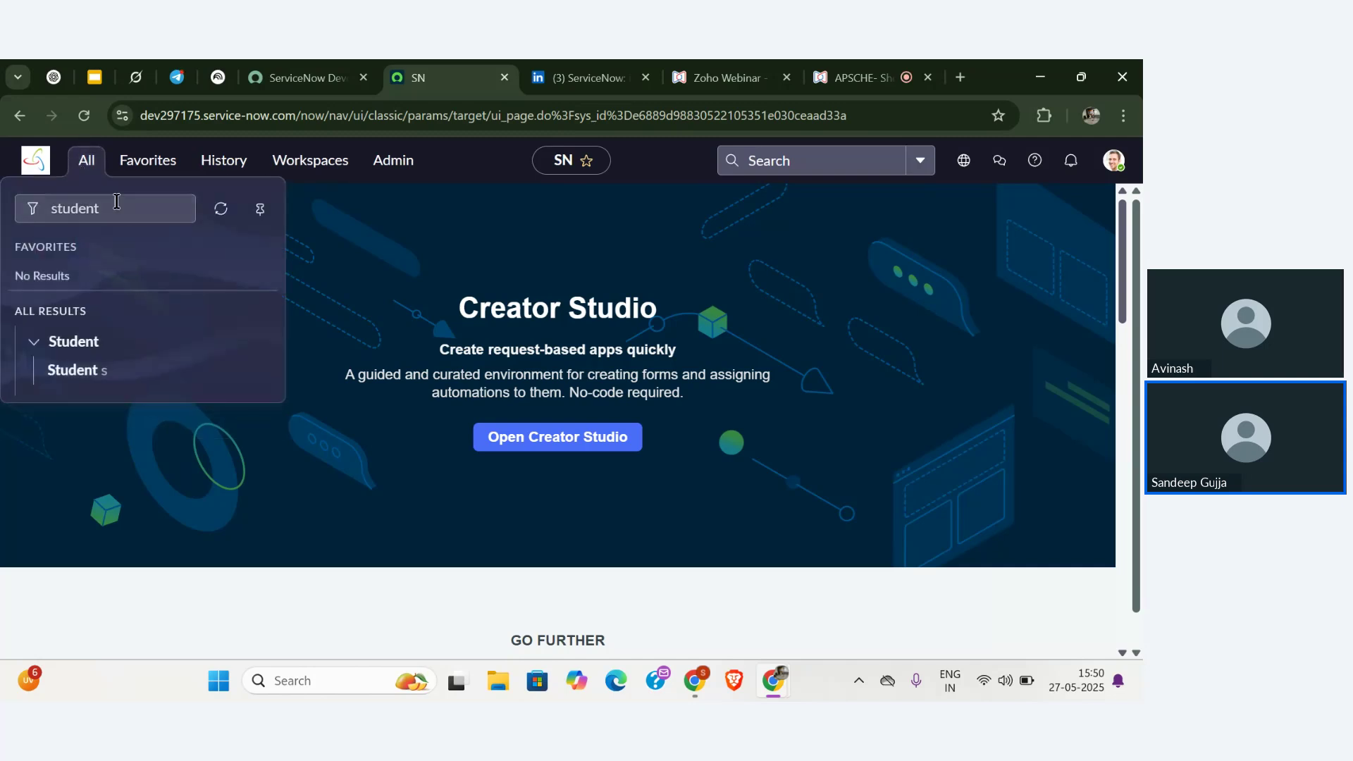
double_click(130, 212)
key("BackSpace")
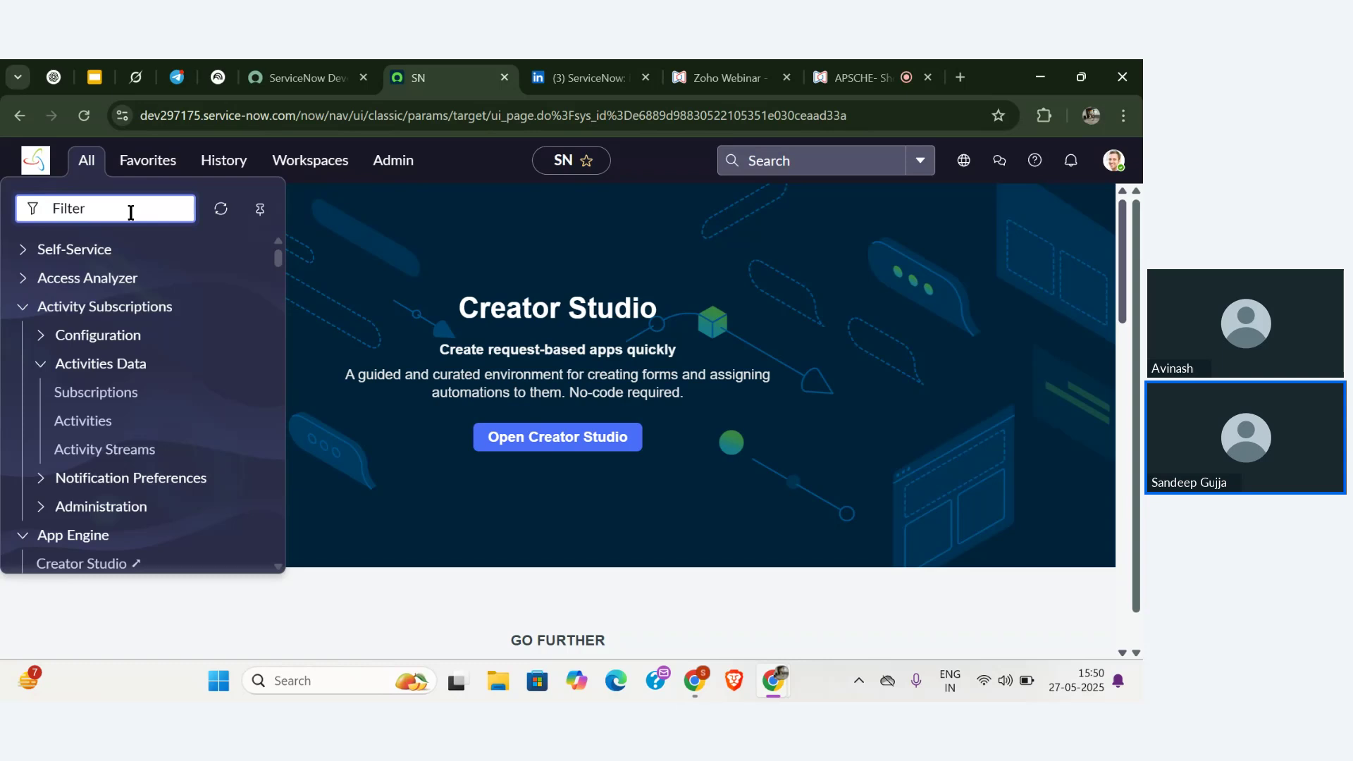
- Filter the navigator by "tables" and open the Tables list
type("tabke")
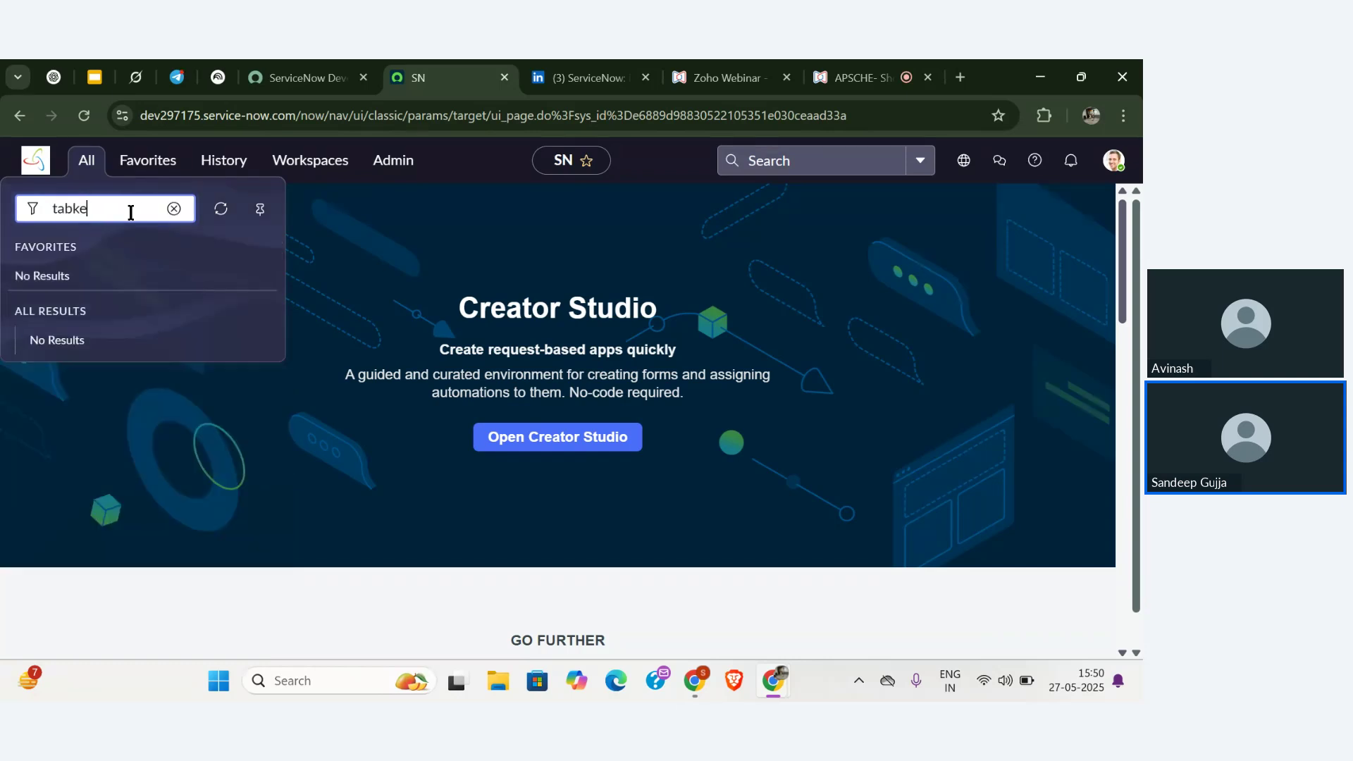
key("BackSpace")
key("BackSpace")
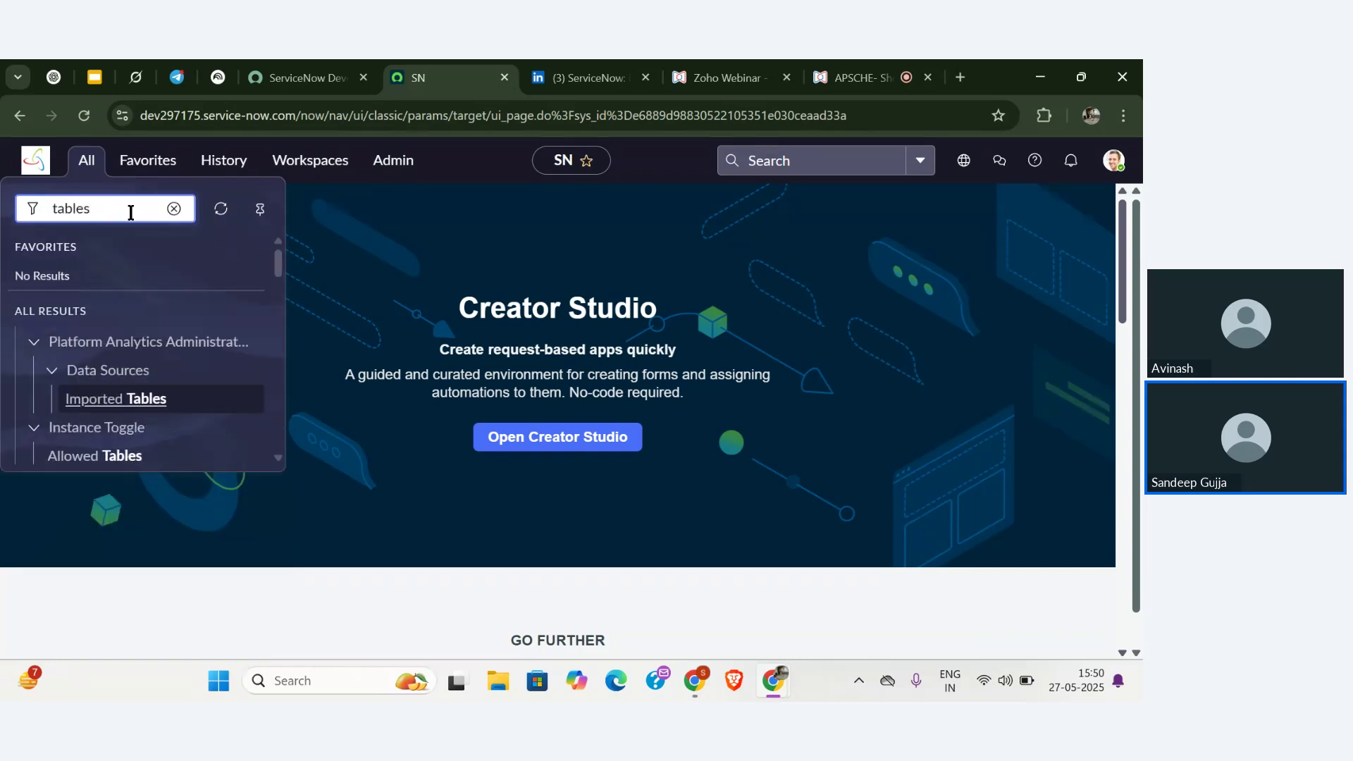
scroll(152, 348, "down", 5)
scroll(154, 351, "down", 6)
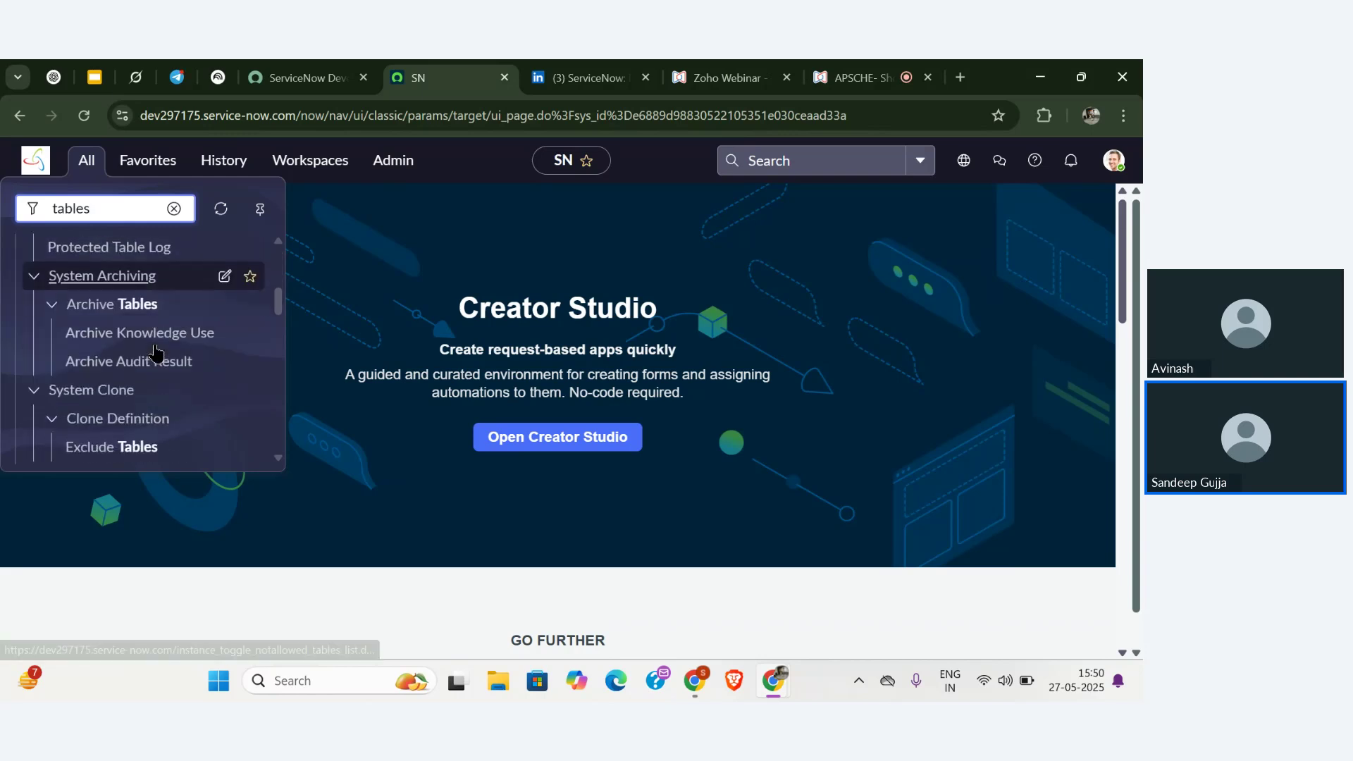
left_click(67, 328)
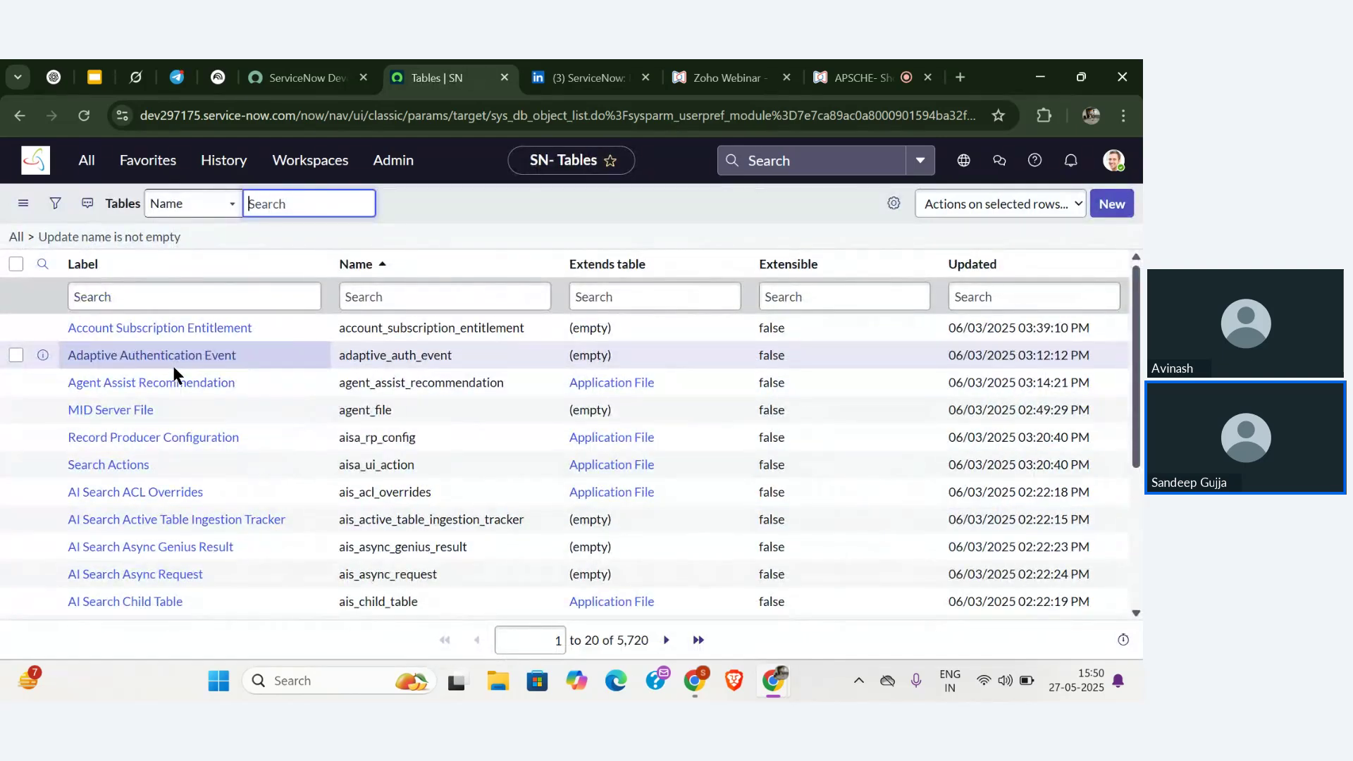
- Filter the Tables list by the label "task" and open the extensible Task table named task
scroll(174, 374, "down", 2)
scroll(197, 332, "up", 2)
left_click(207, 297)
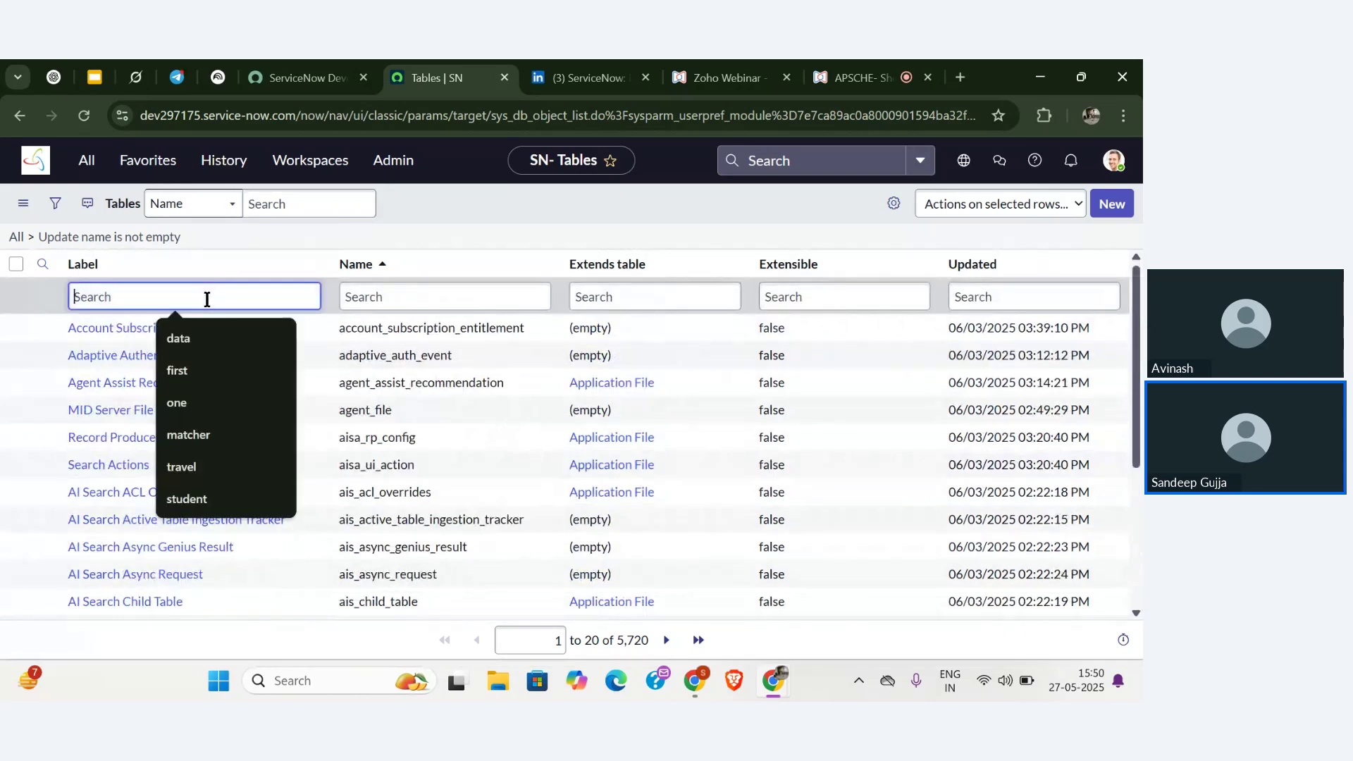
type("task")
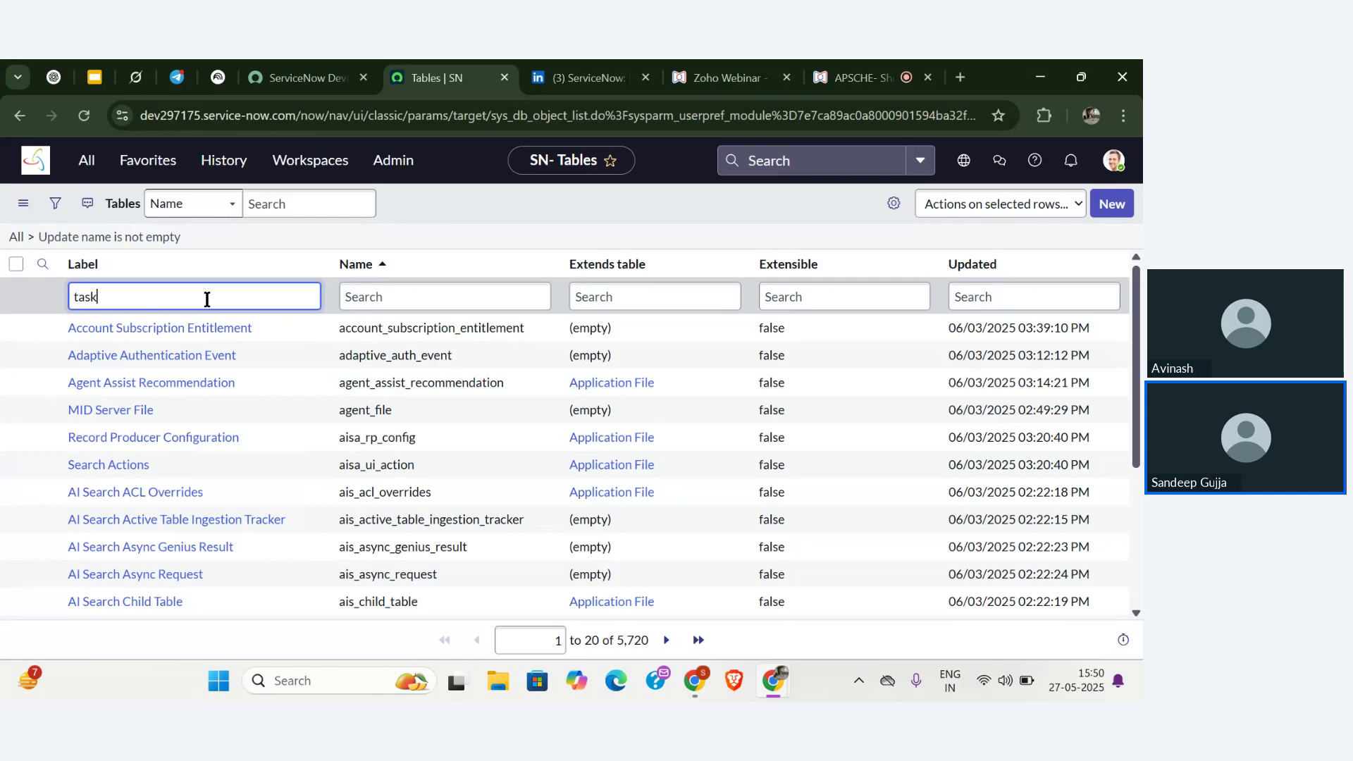
key("Return")
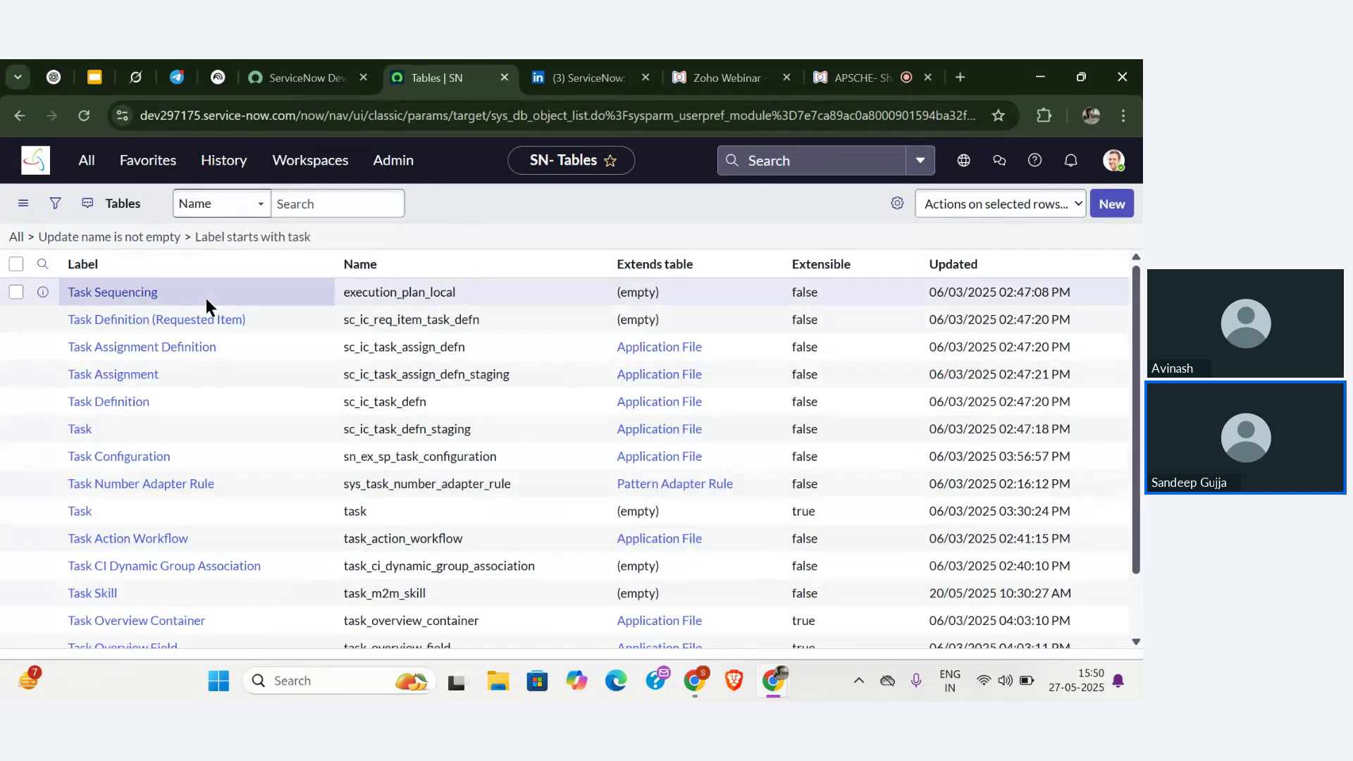
scroll(289, 479, "down", 1)
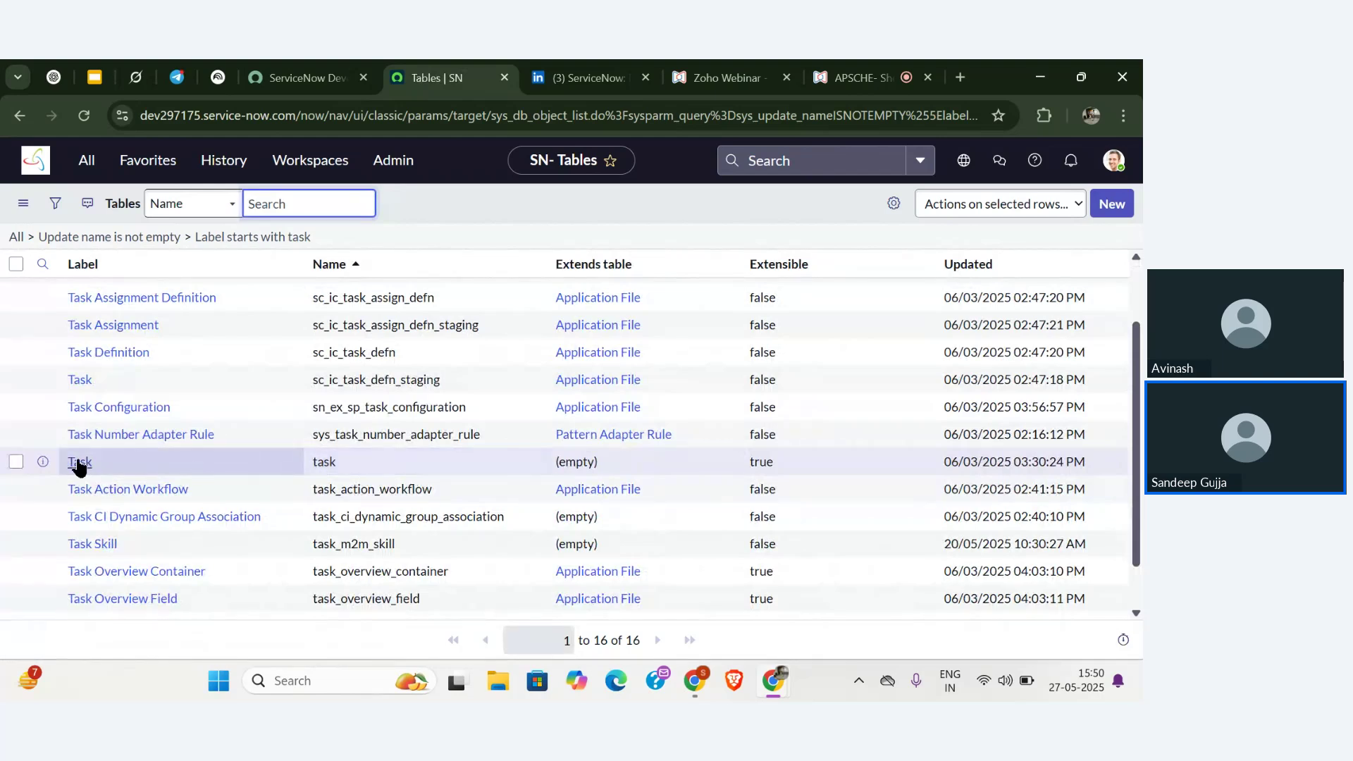
left_click(78, 461)
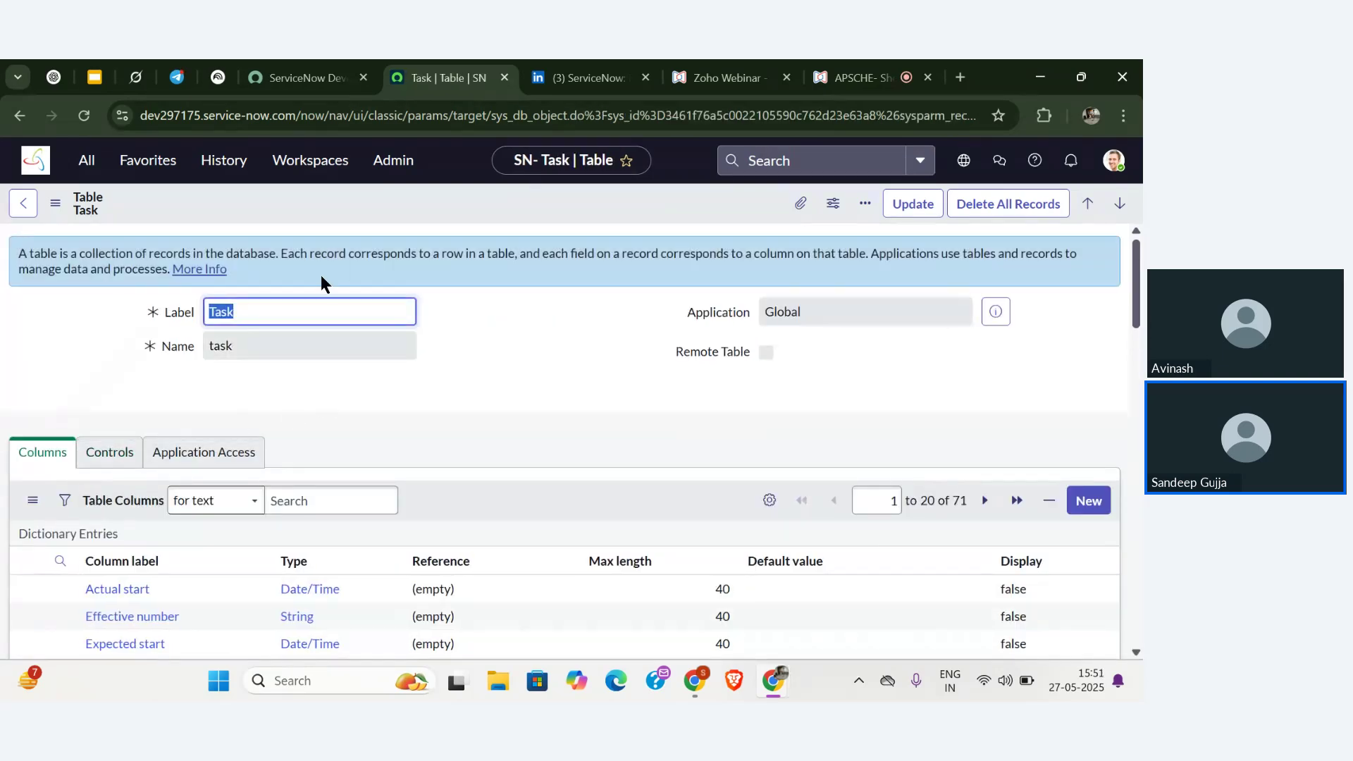
- Examine the Task table's definition and its column entries, and return to the filtered Tables list
left_click(226, 377)
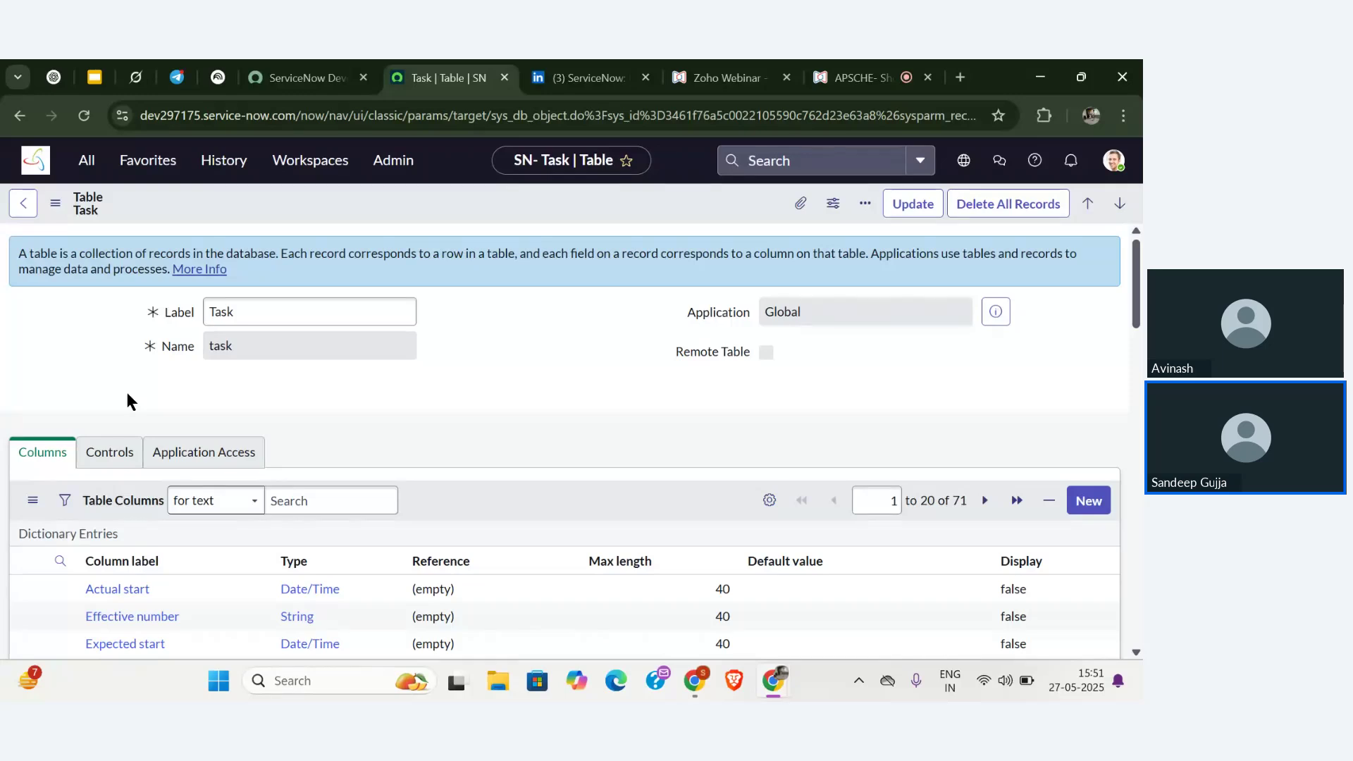
scroll(129, 401, "down", 3)
scroll(129, 402, "up", 3)
scroll(127, 401, "down", 15)
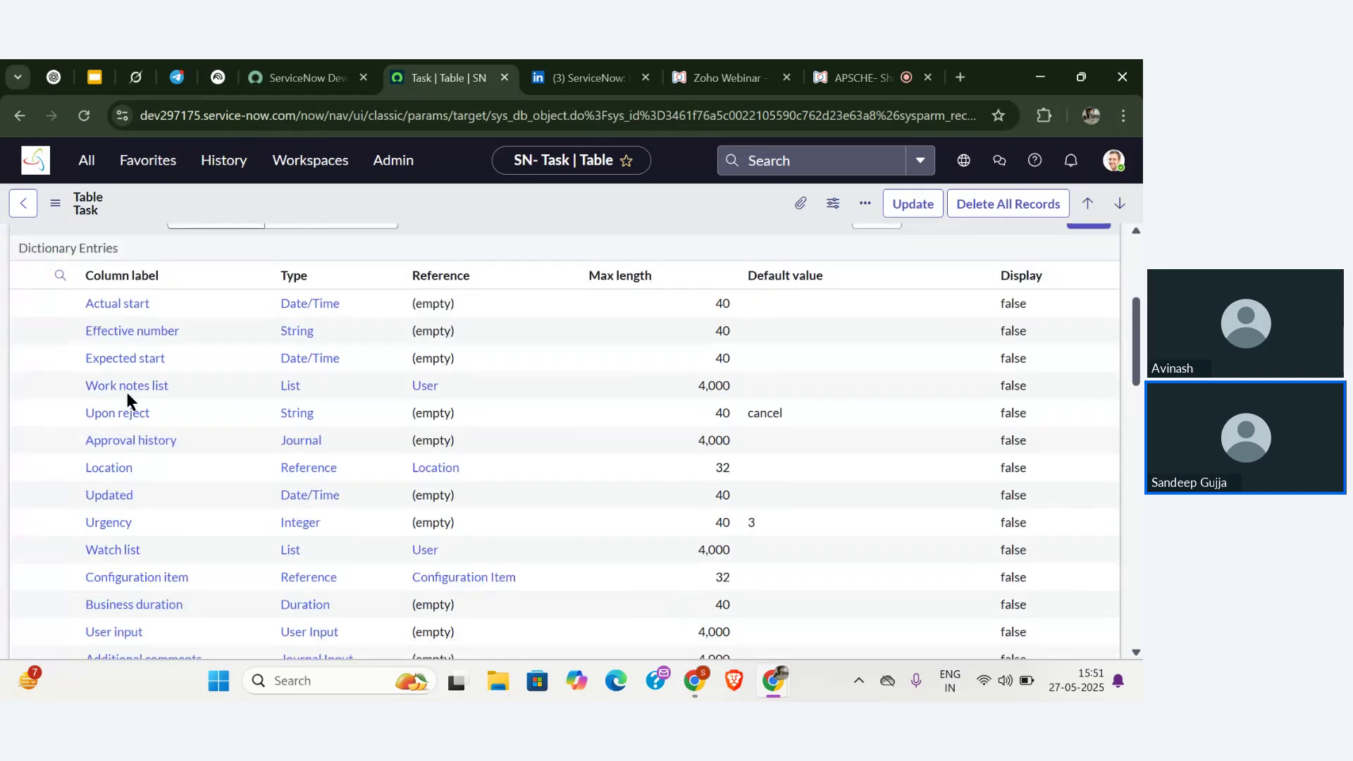
scroll(360, 525, "up", 10)
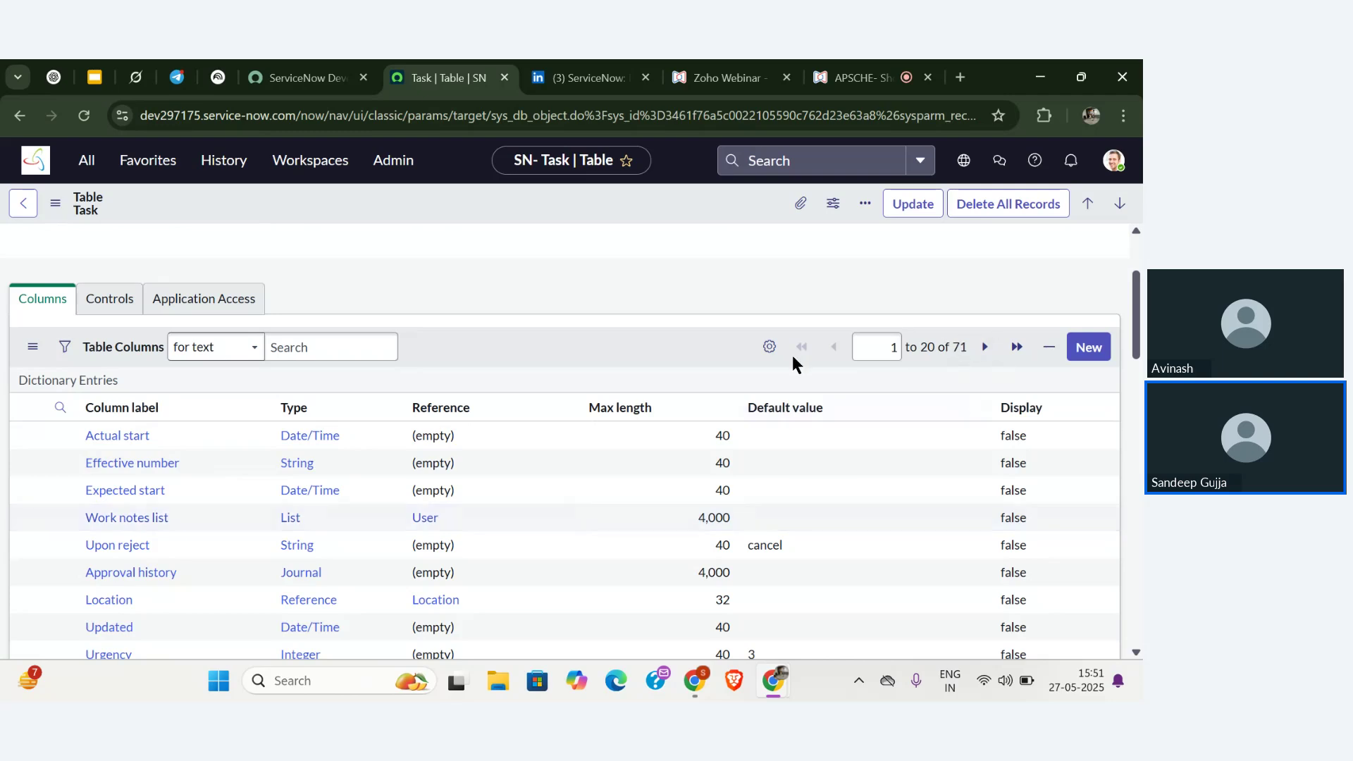
scroll(794, 363, "up", 3)
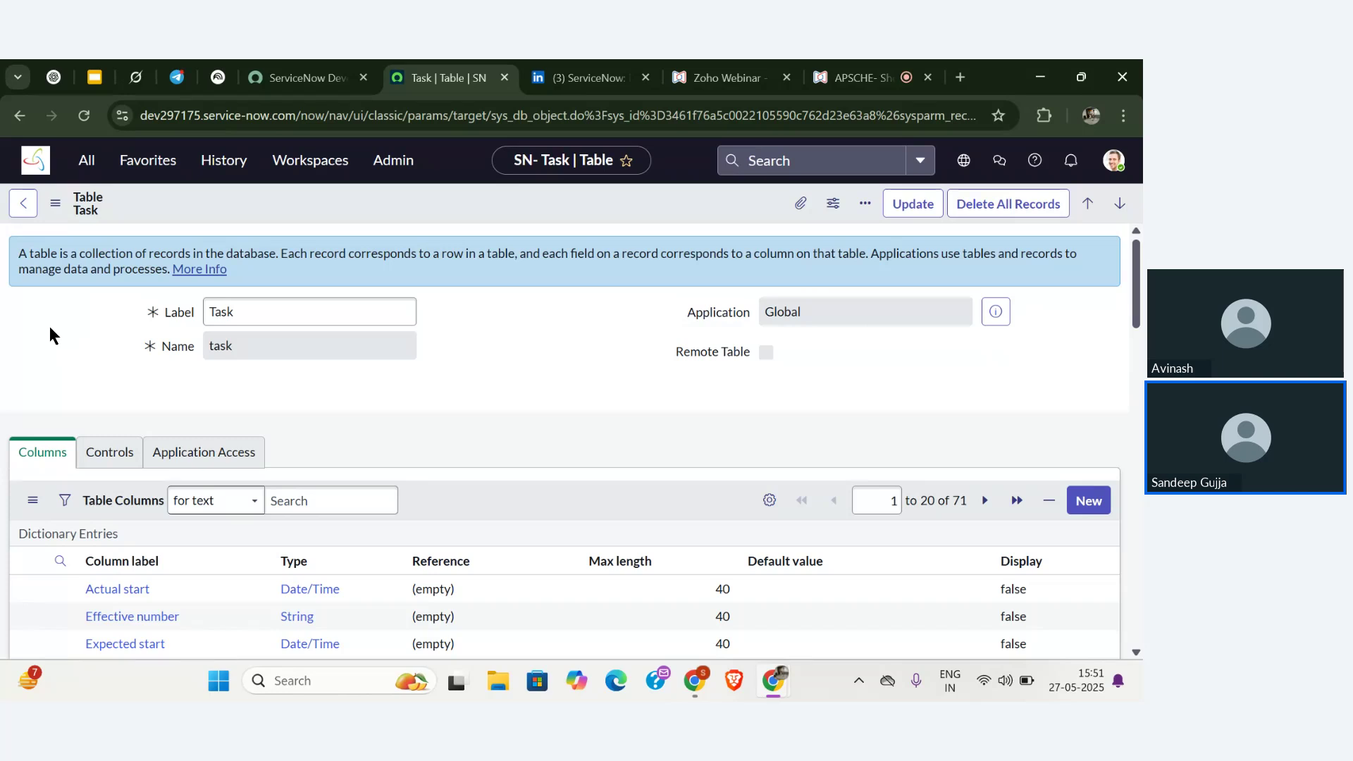
left_click(24, 211)
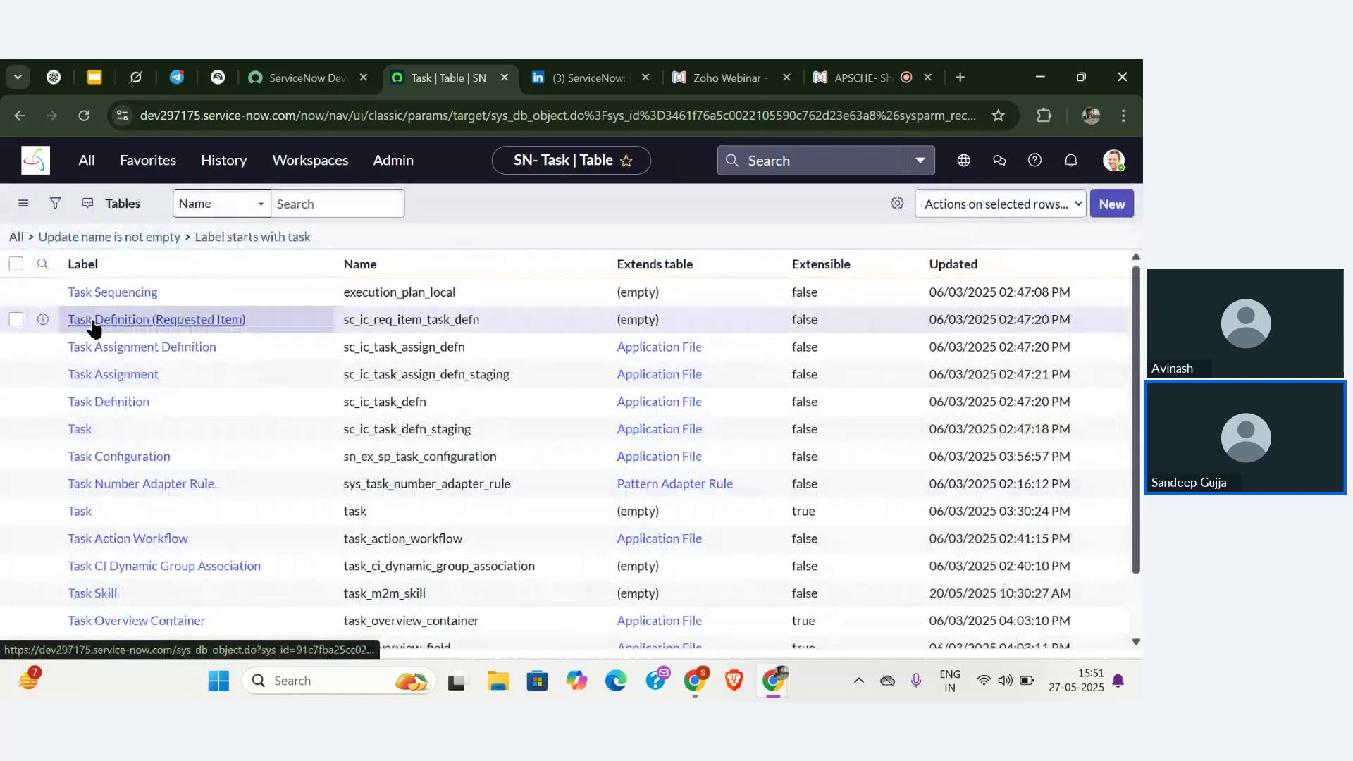
- Filter the Tables list by the label "incident" and open the Incident table's definition
left_click(126, 291)
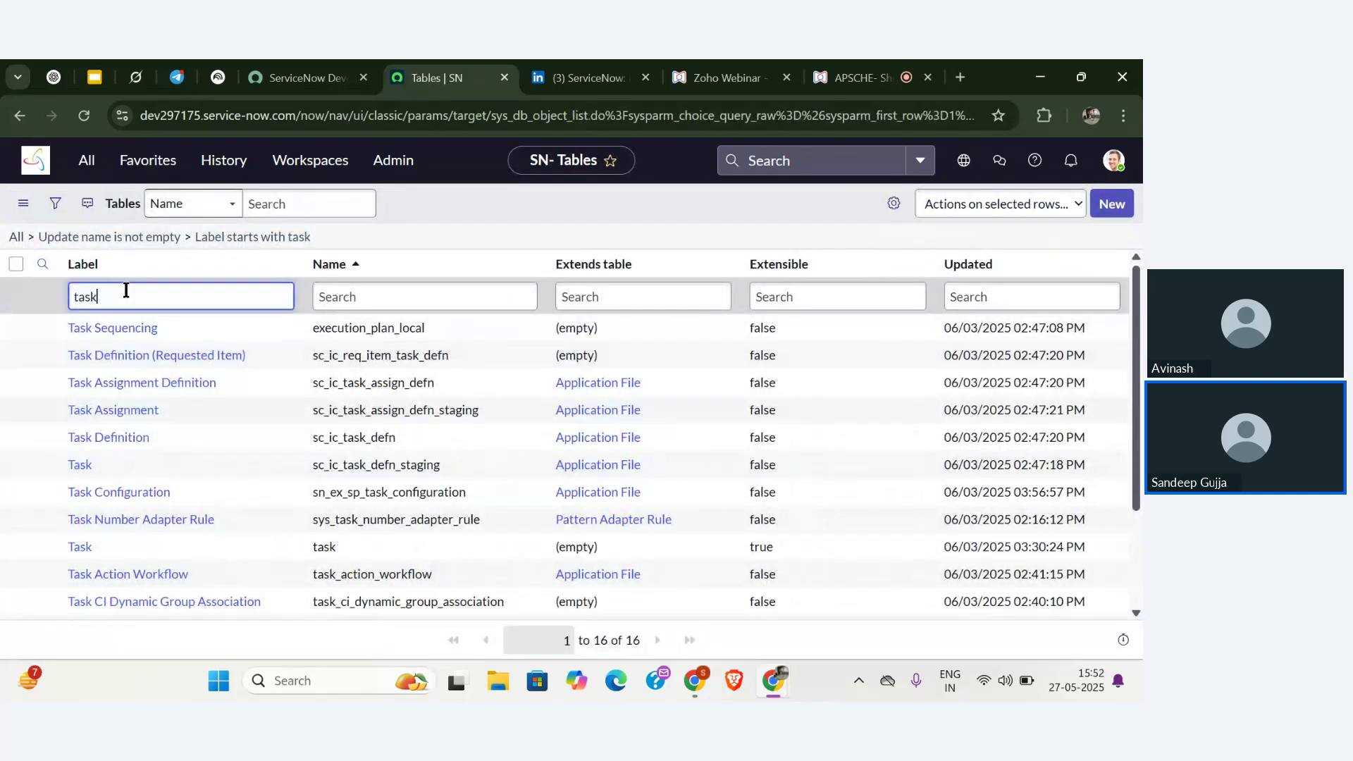
key("ctrl+a")
key("BackSpace")
type("in")
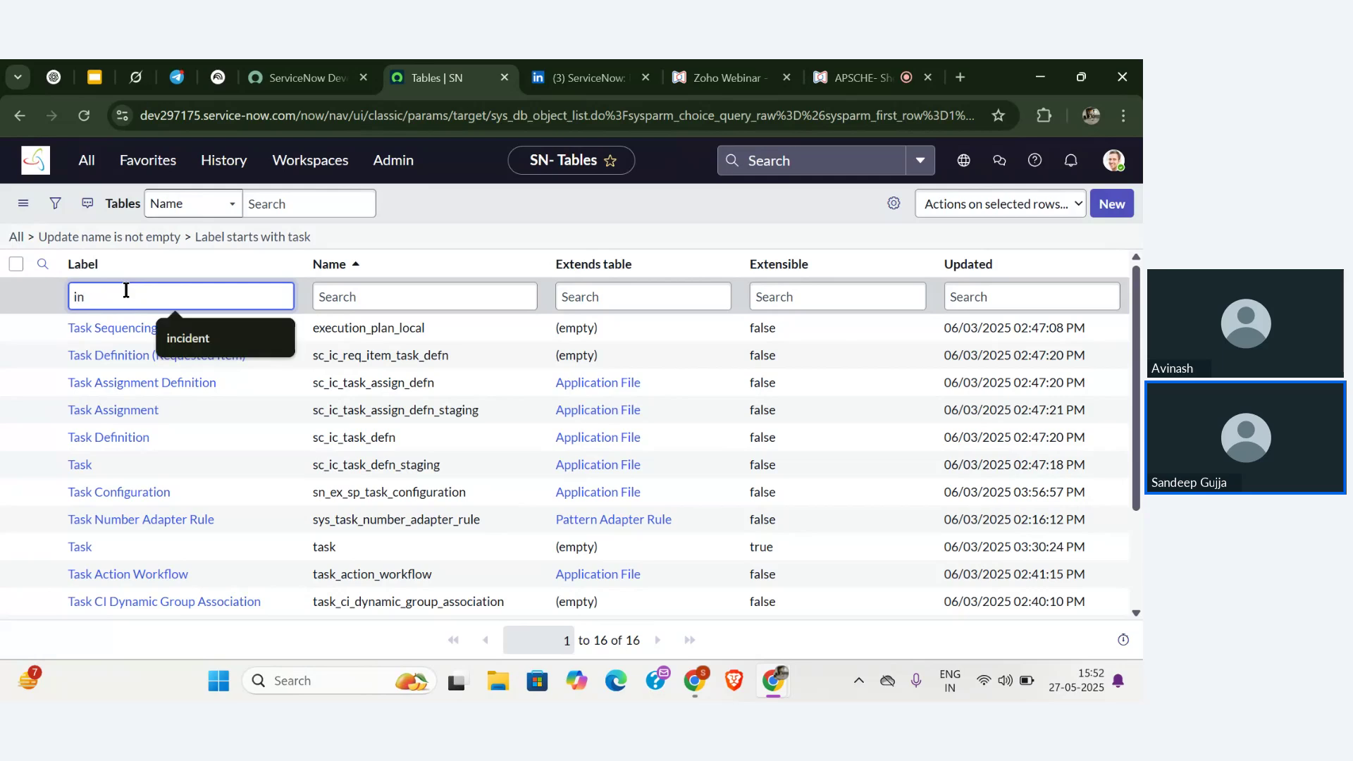
type("cident")
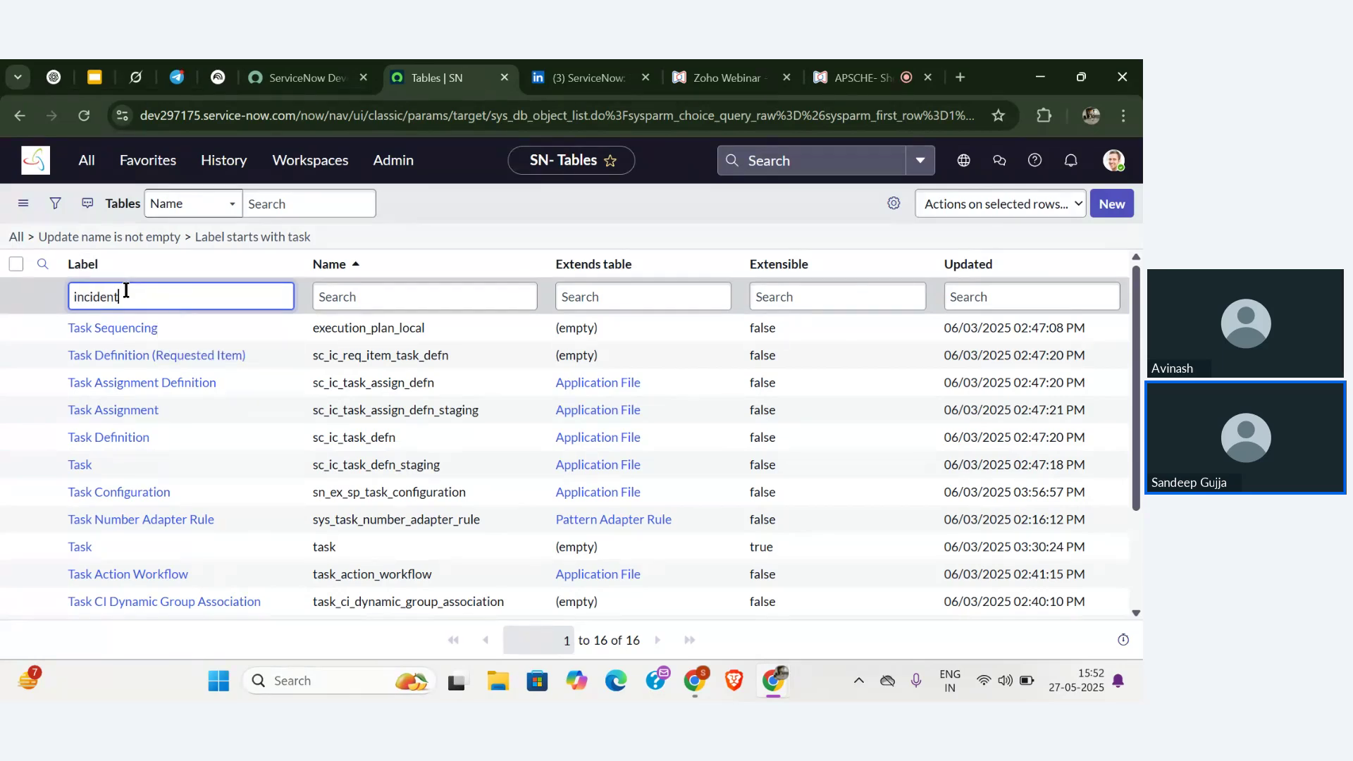
key("Return")
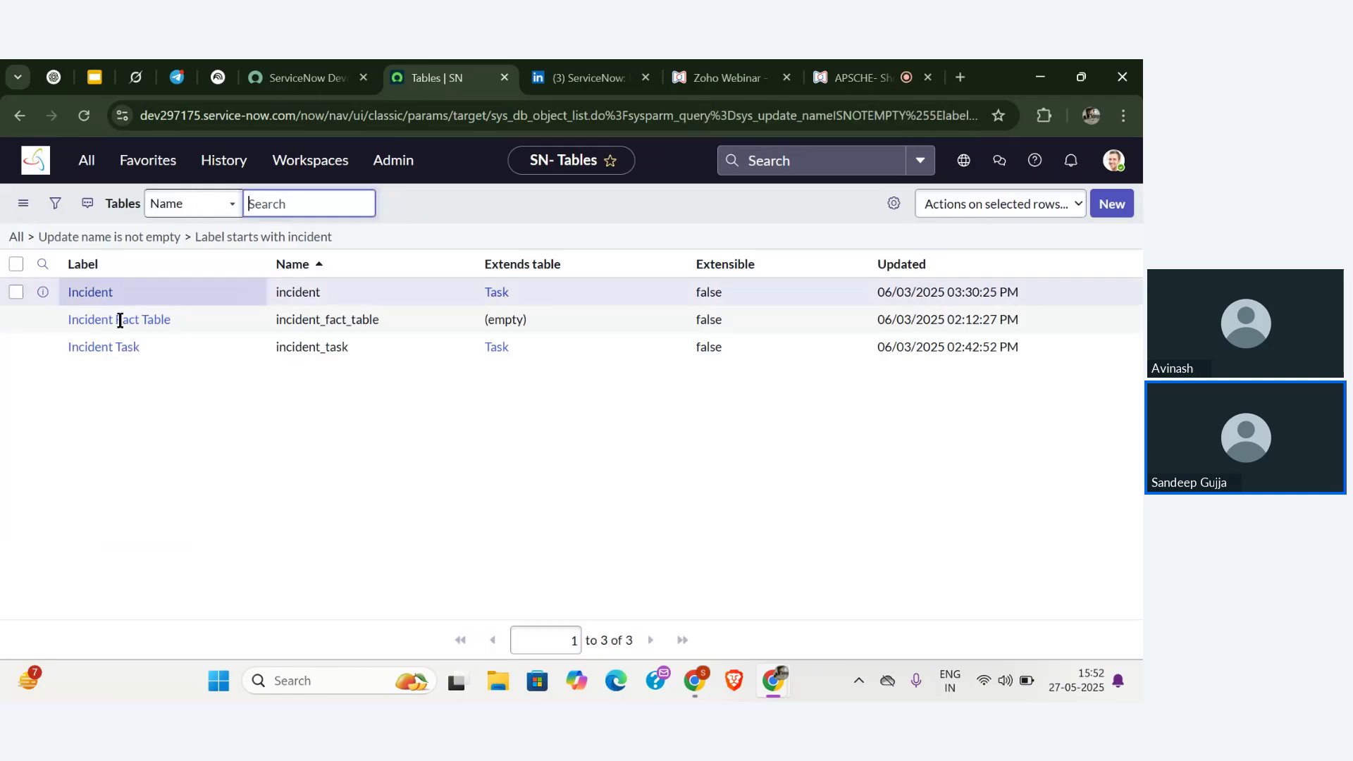
left_click(97, 330)
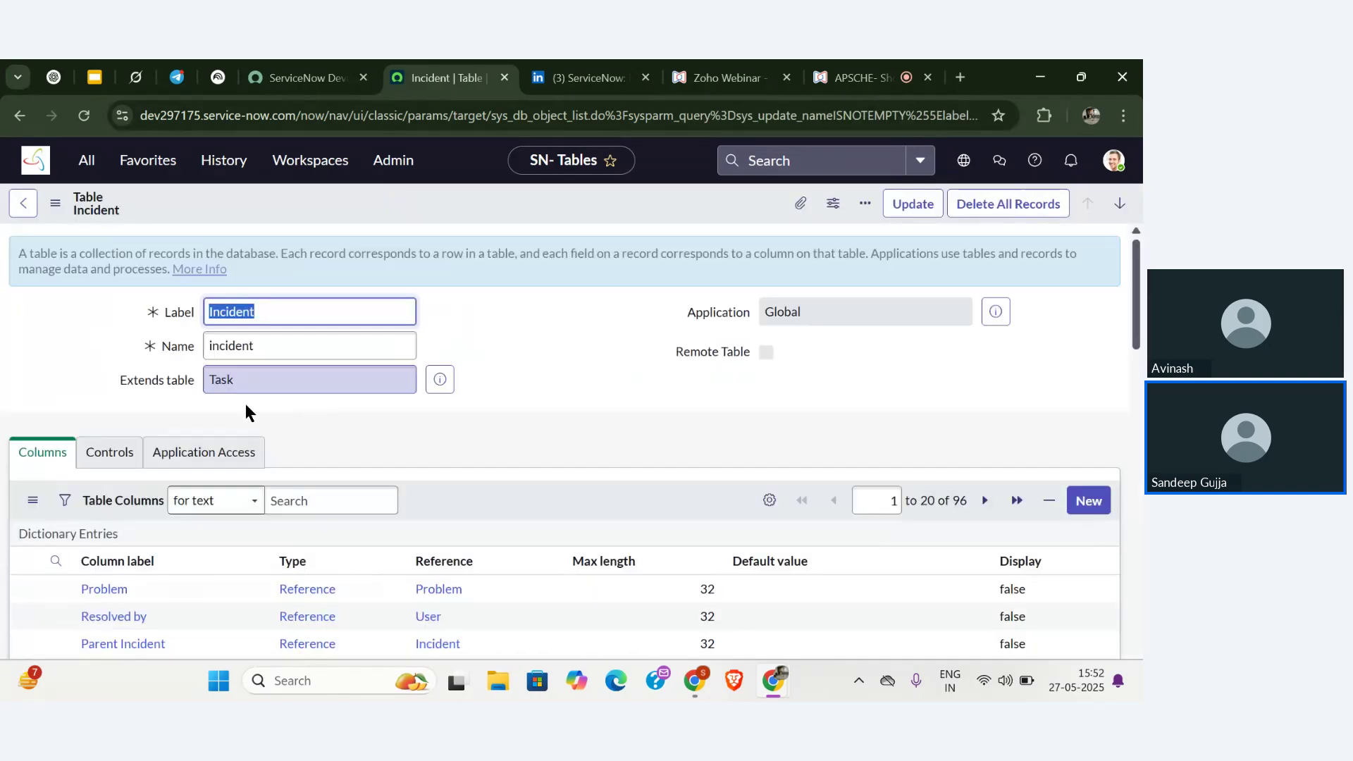
- Examine the Incident table's parent table and its column entries, and return to the filtered Tables list
double_click(222, 380)
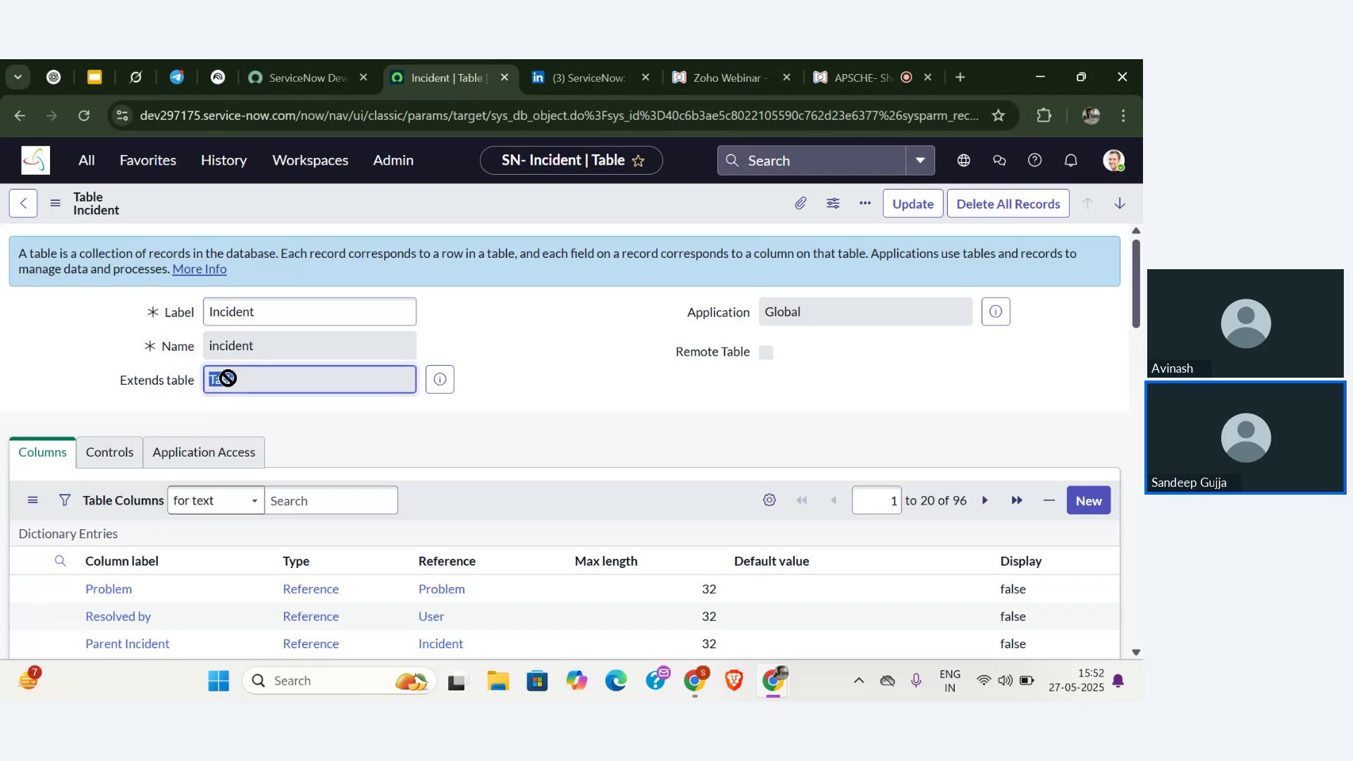
left_click(441, 426)
scroll(441, 425, "down", 1)
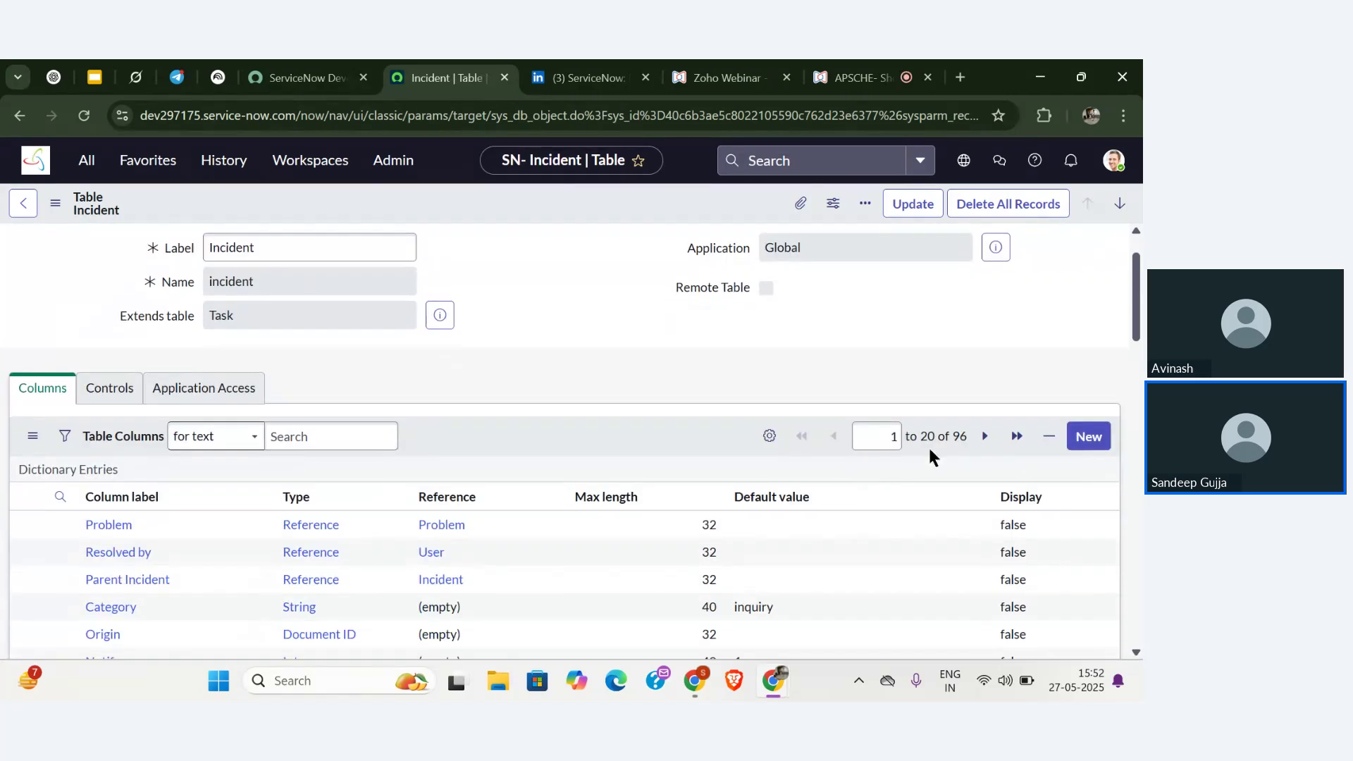
scroll(719, 370, "up", 1)
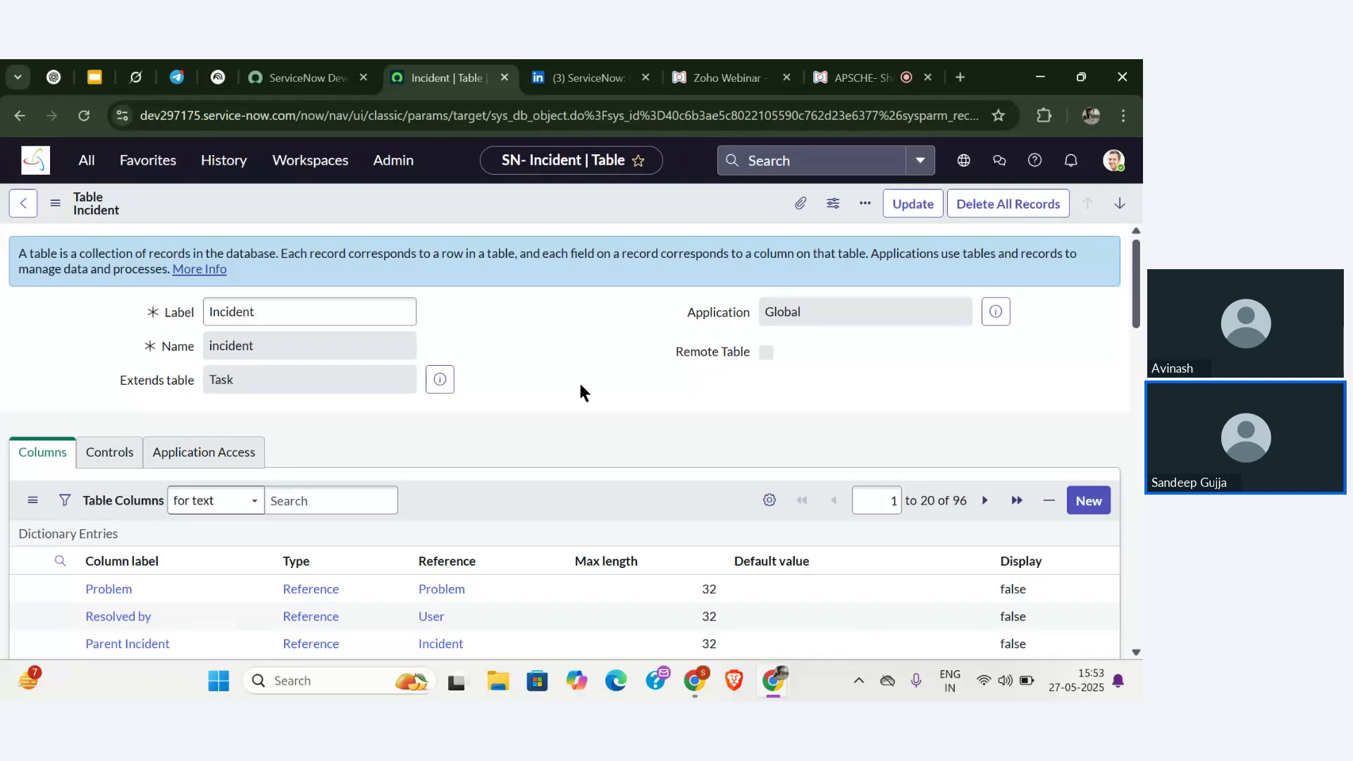
scroll(581, 387, "down", 6)
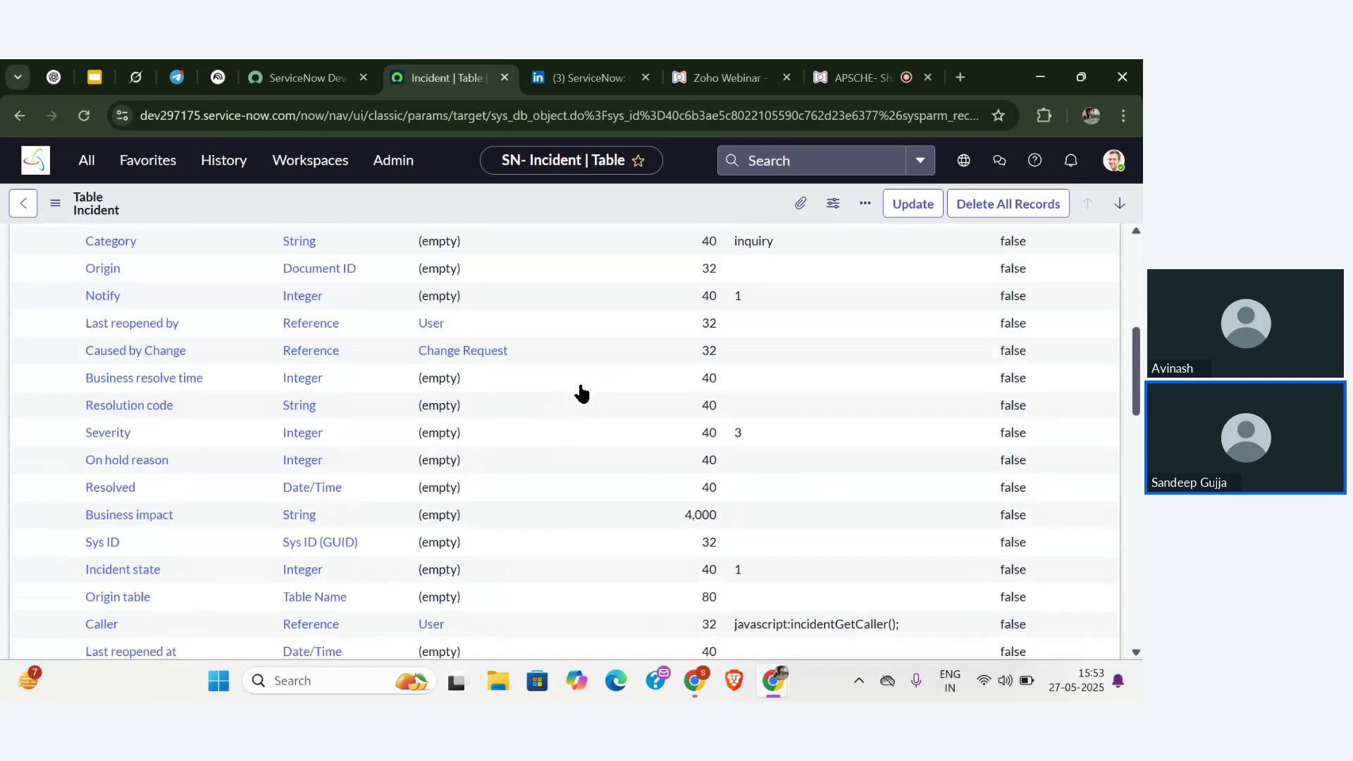
scroll(580, 389, "down", 3)
scroll(578, 381, "up", 9)
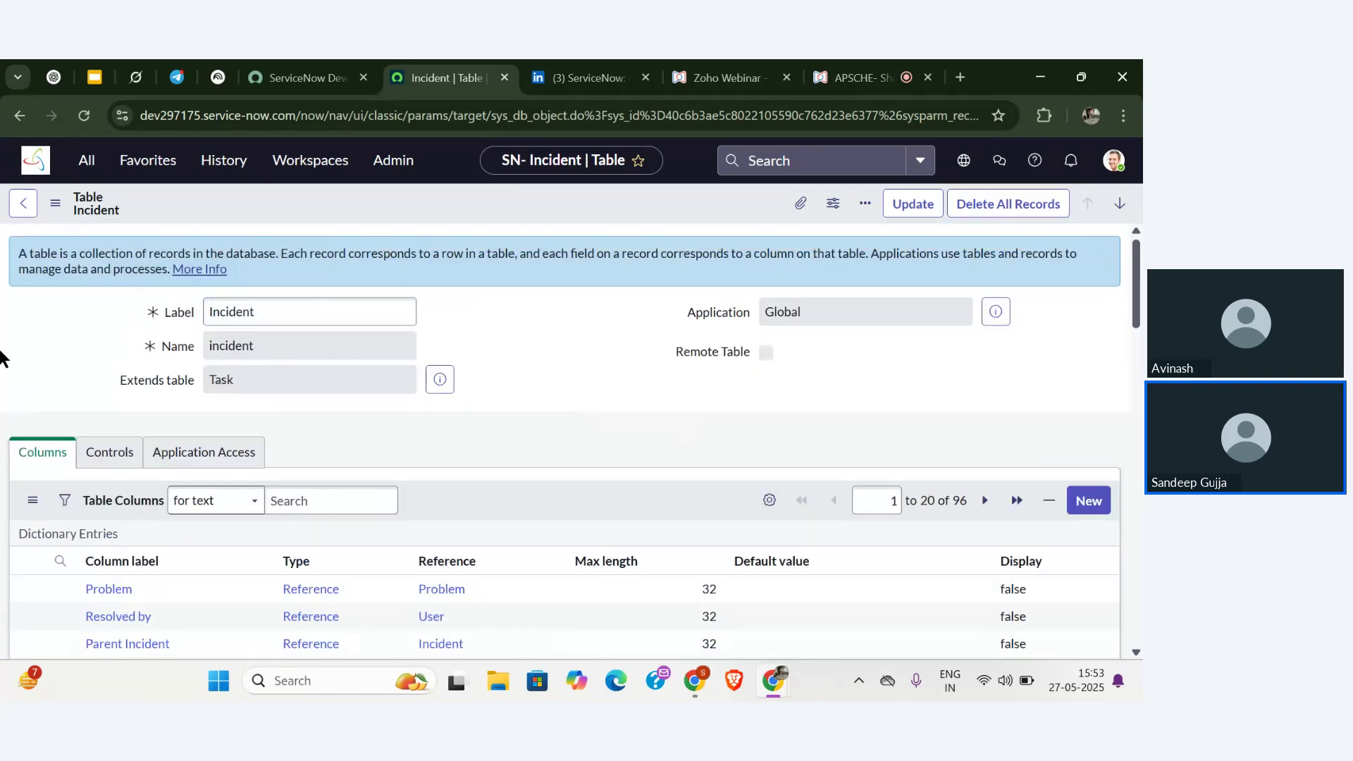
left_click(23, 205)
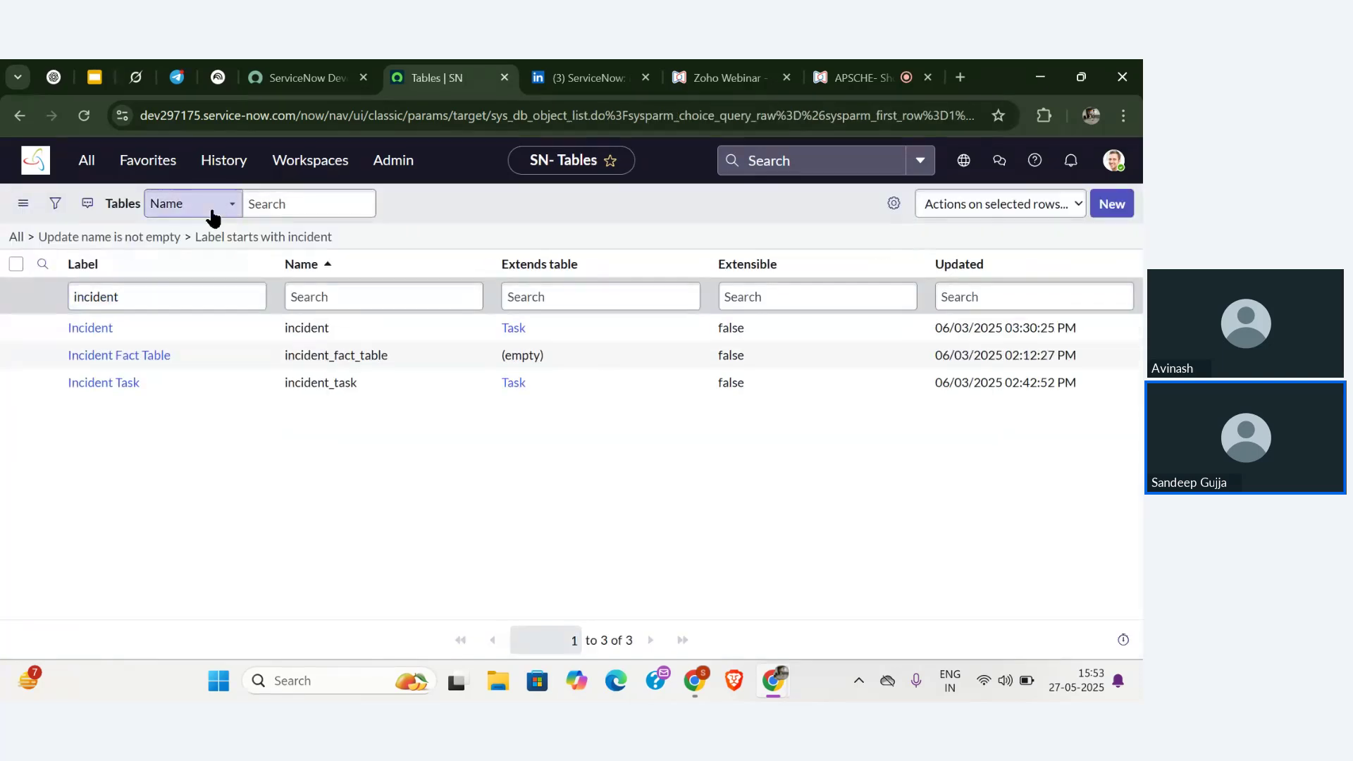
- Reopen the new Student record form from the recently visited pages
left_click(87, 167)
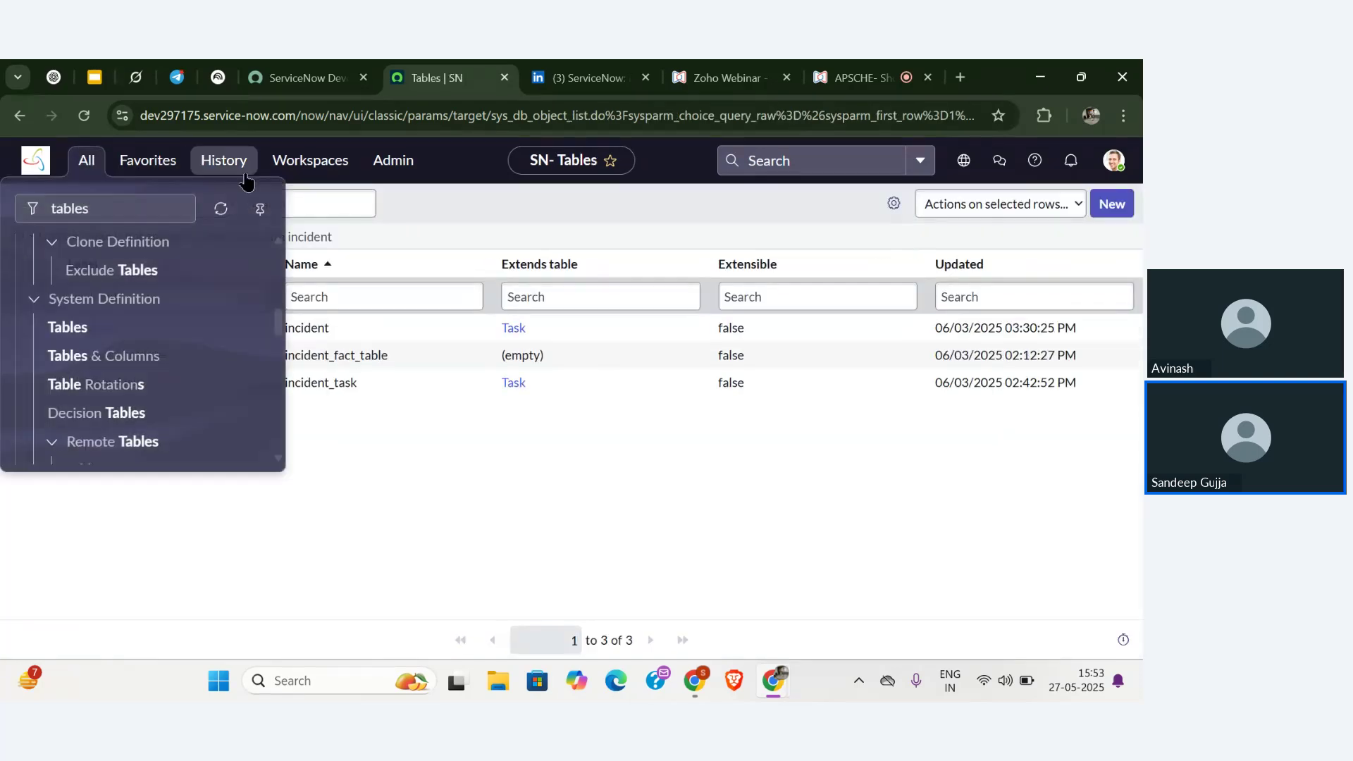
left_click(209, 164)
scroll(129, 469, "down", 1)
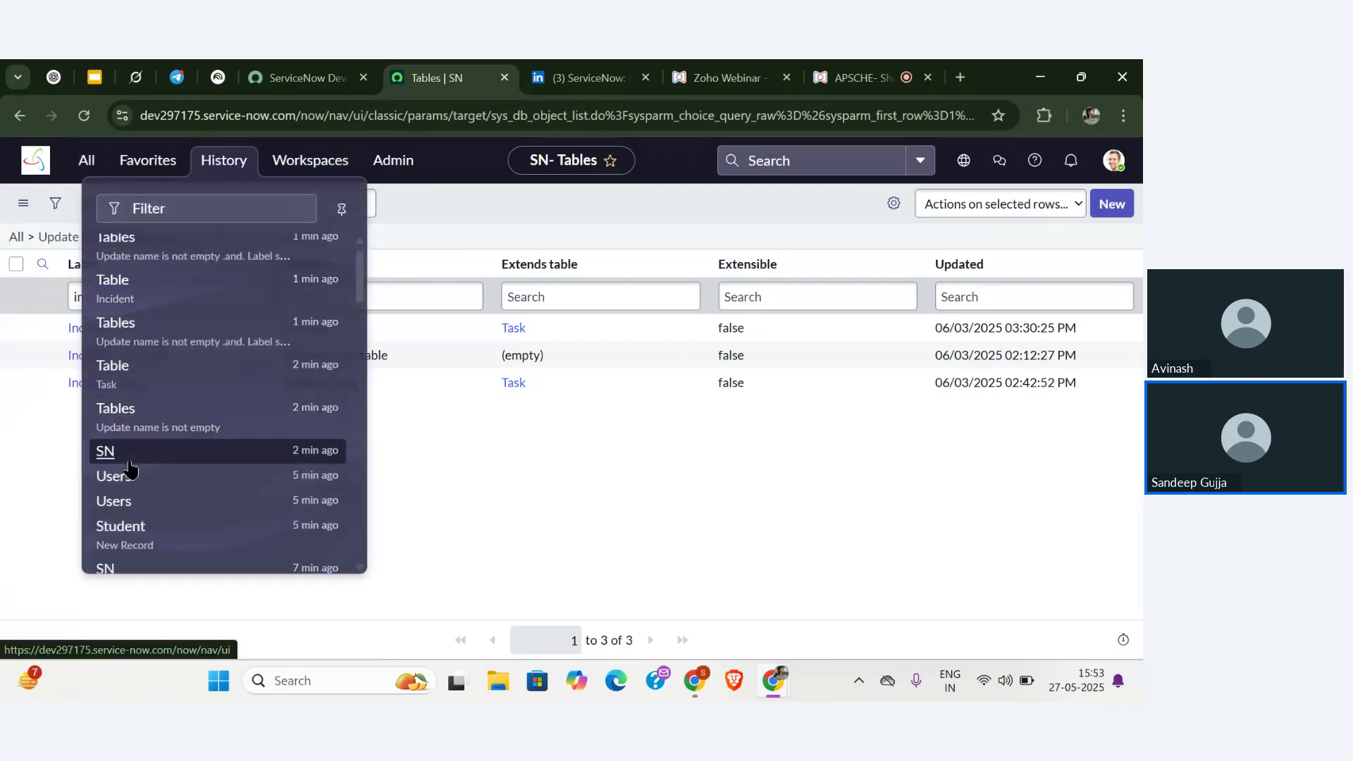
scroll(126, 486, "down", 1)
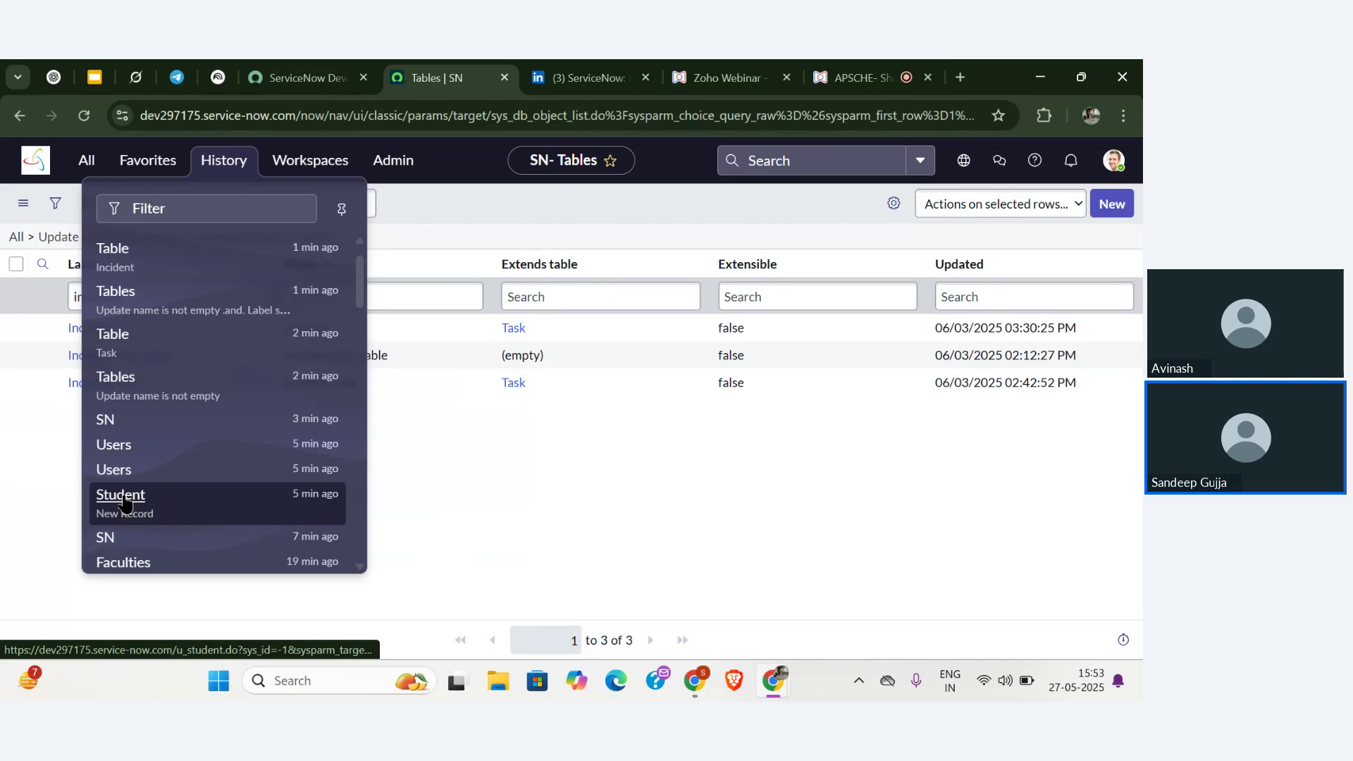
left_click(122, 497)
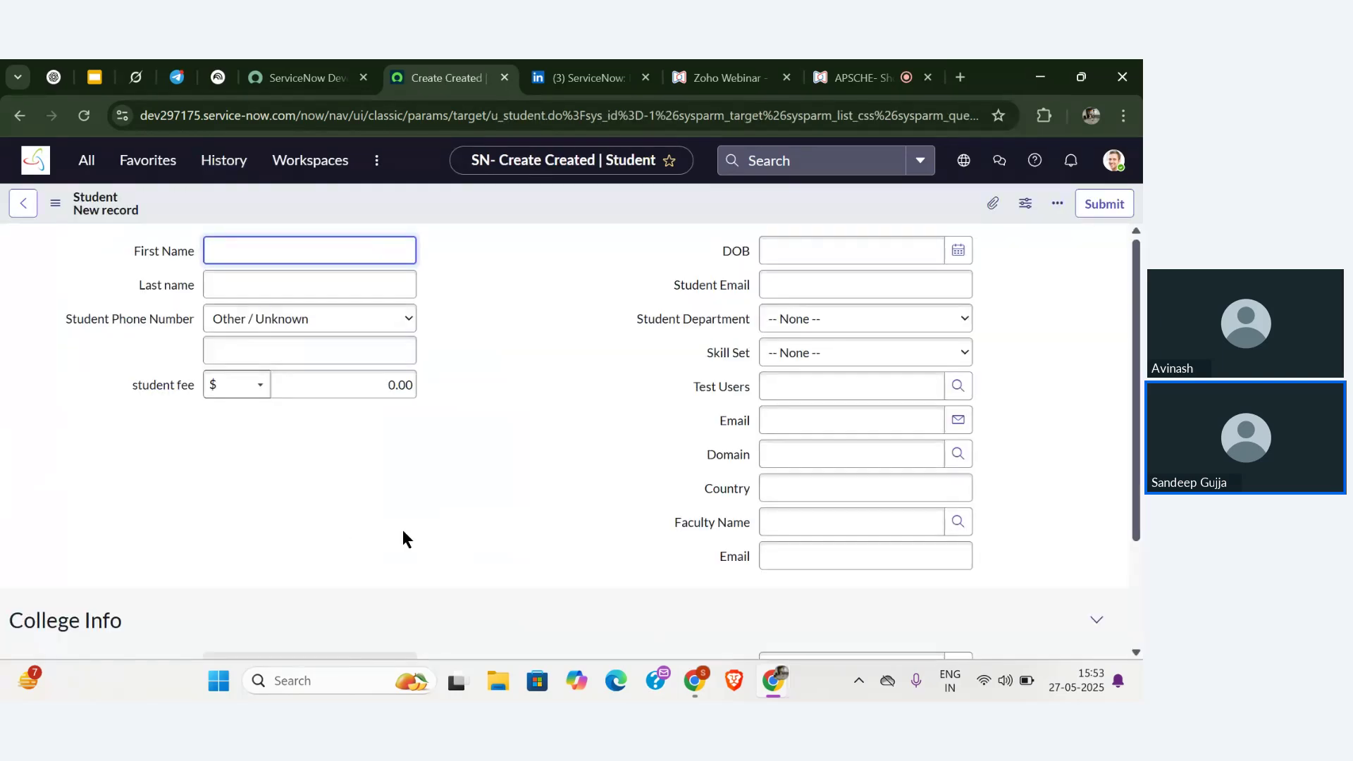
- Examine the Student form's fields, especially Date of Joining and Passed Out Year in the College Info section
scroll(403, 535, "down", 3)
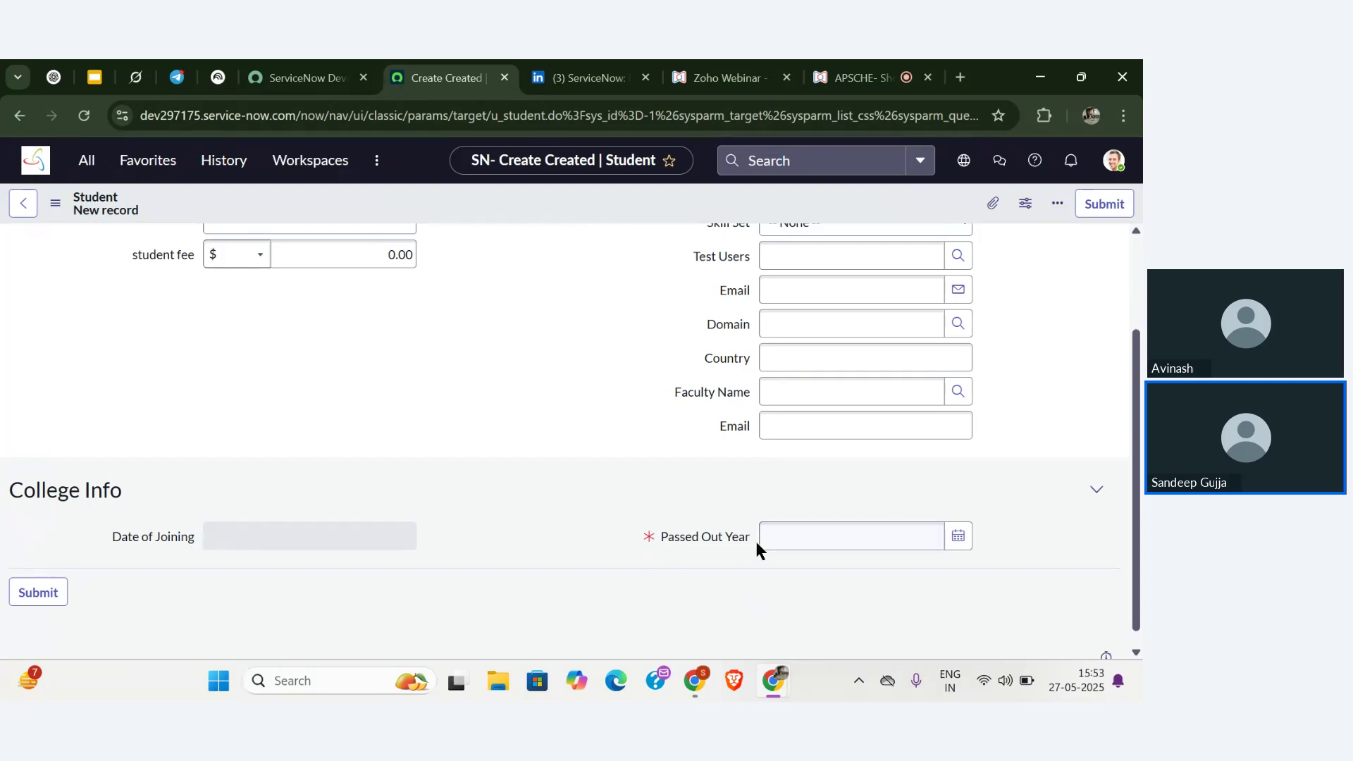
scroll(613, 549, "up", 2)
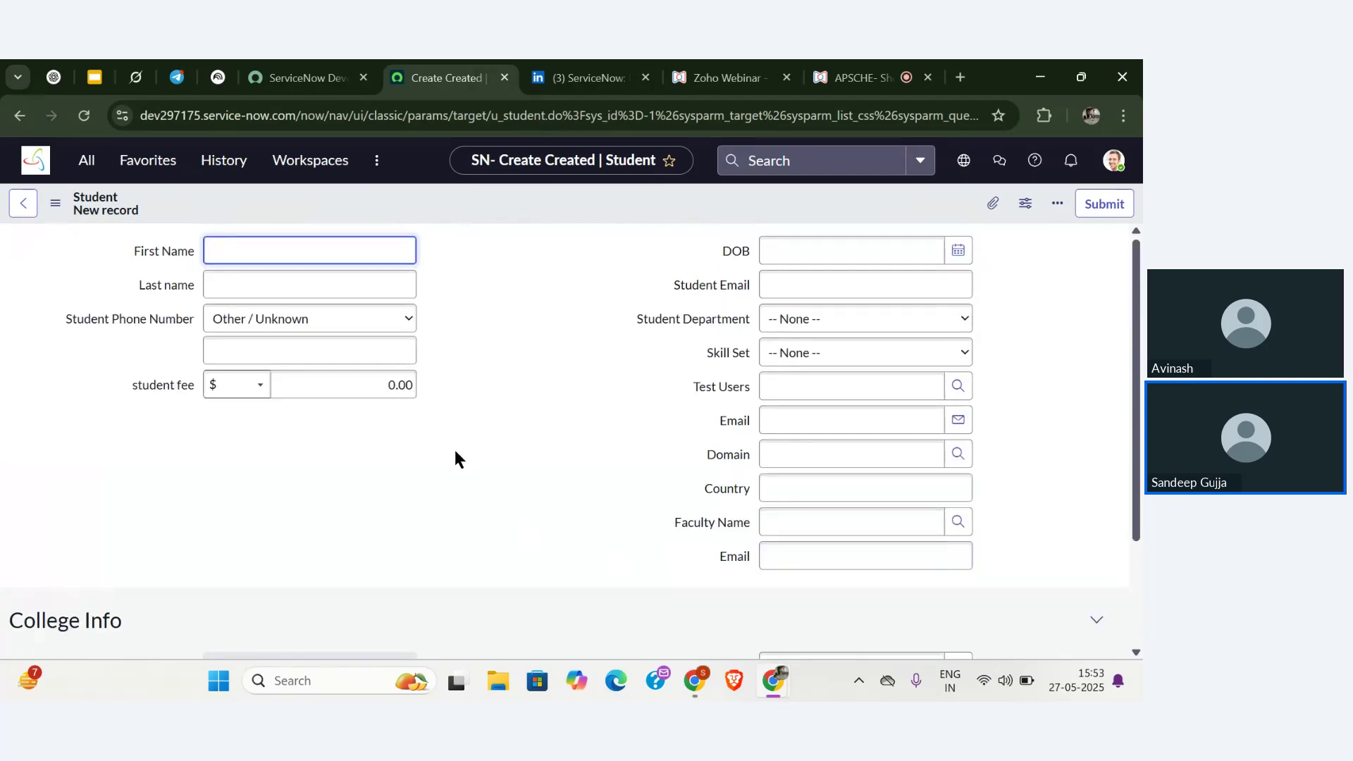
scroll(455, 458, "down", 3)
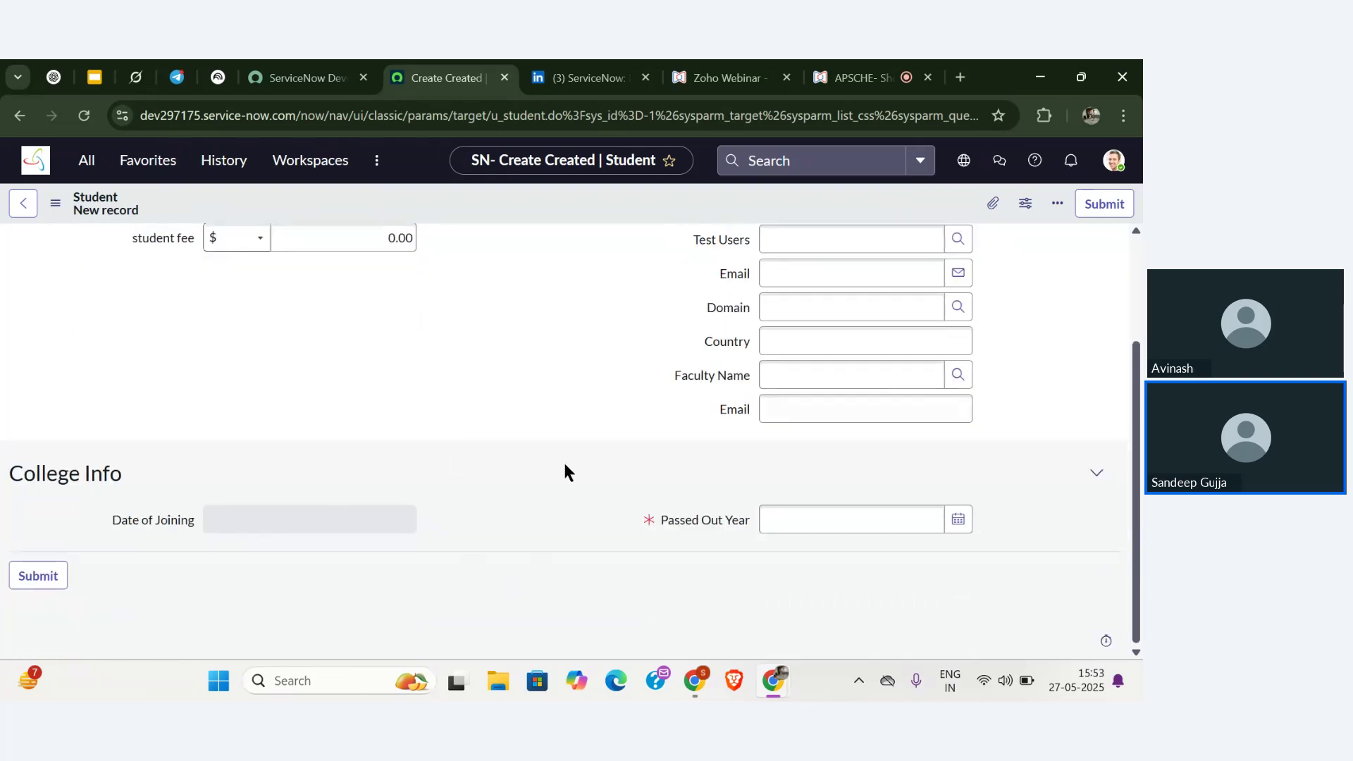
scroll(564, 465, "up", 3)
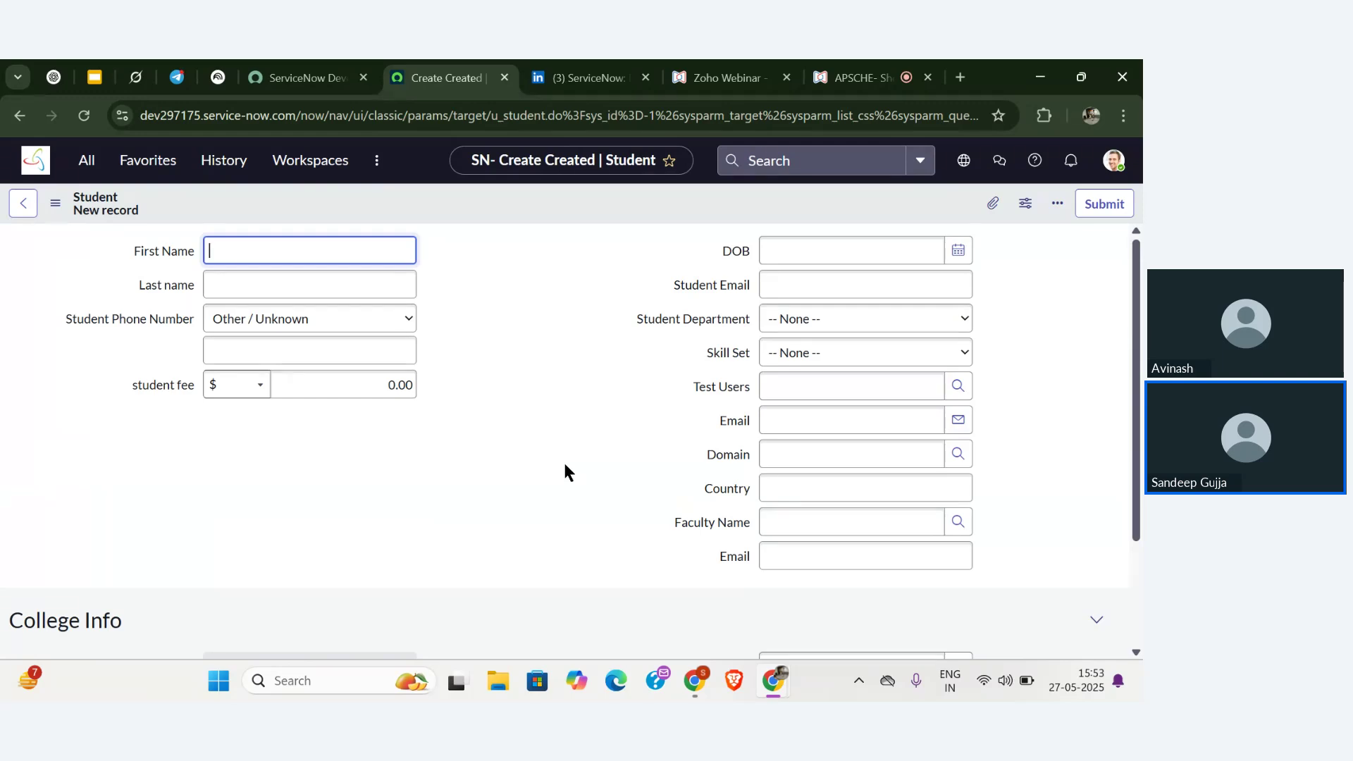
scroll(565, 470, "down", 2)
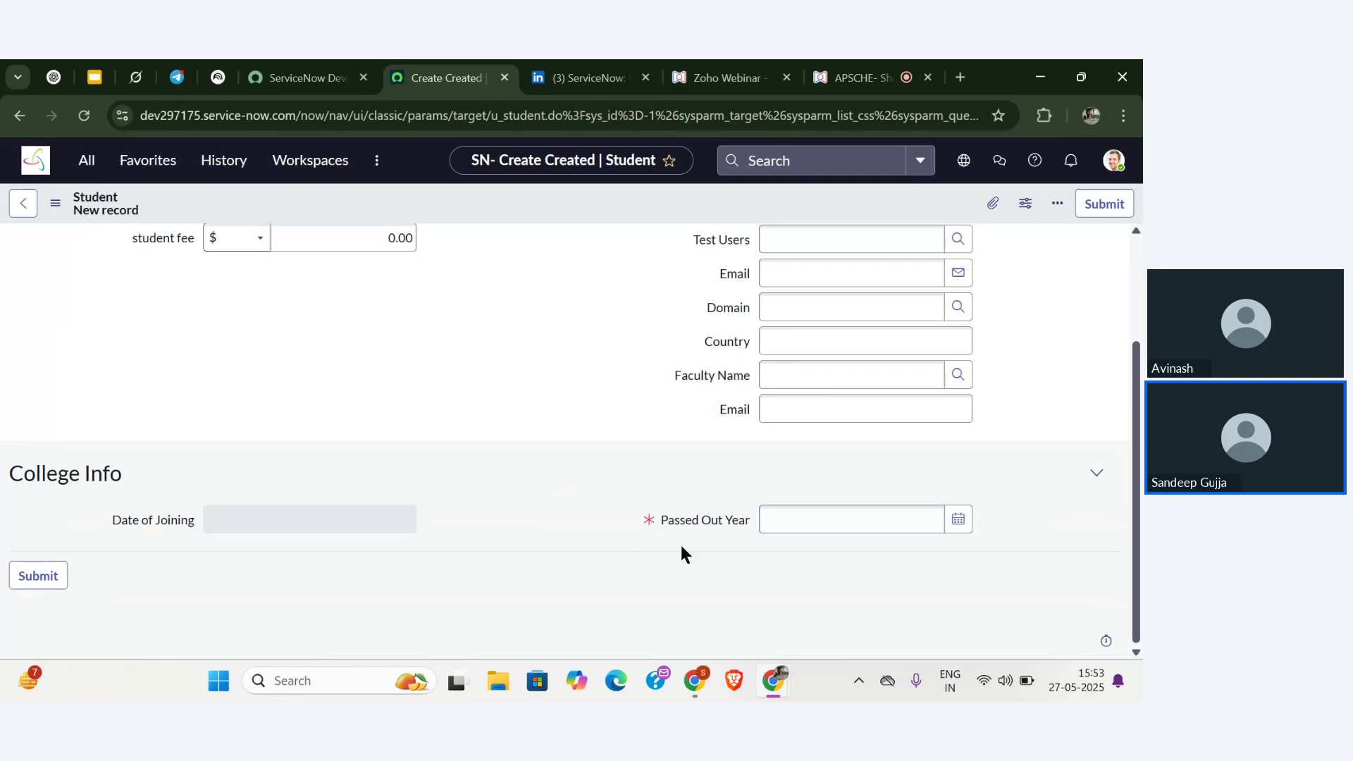
scroll(680, 544, "up", 5)
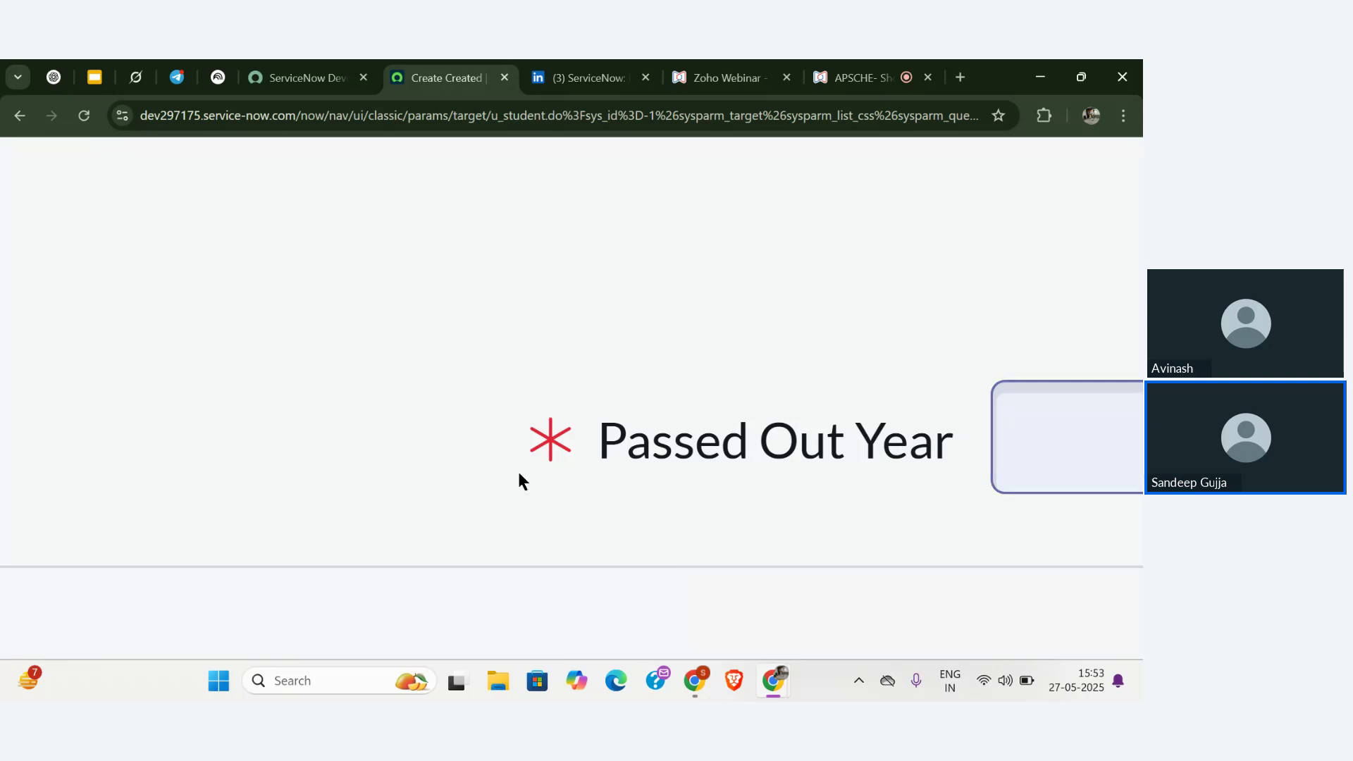
scroll(511, 454, "down", 5)
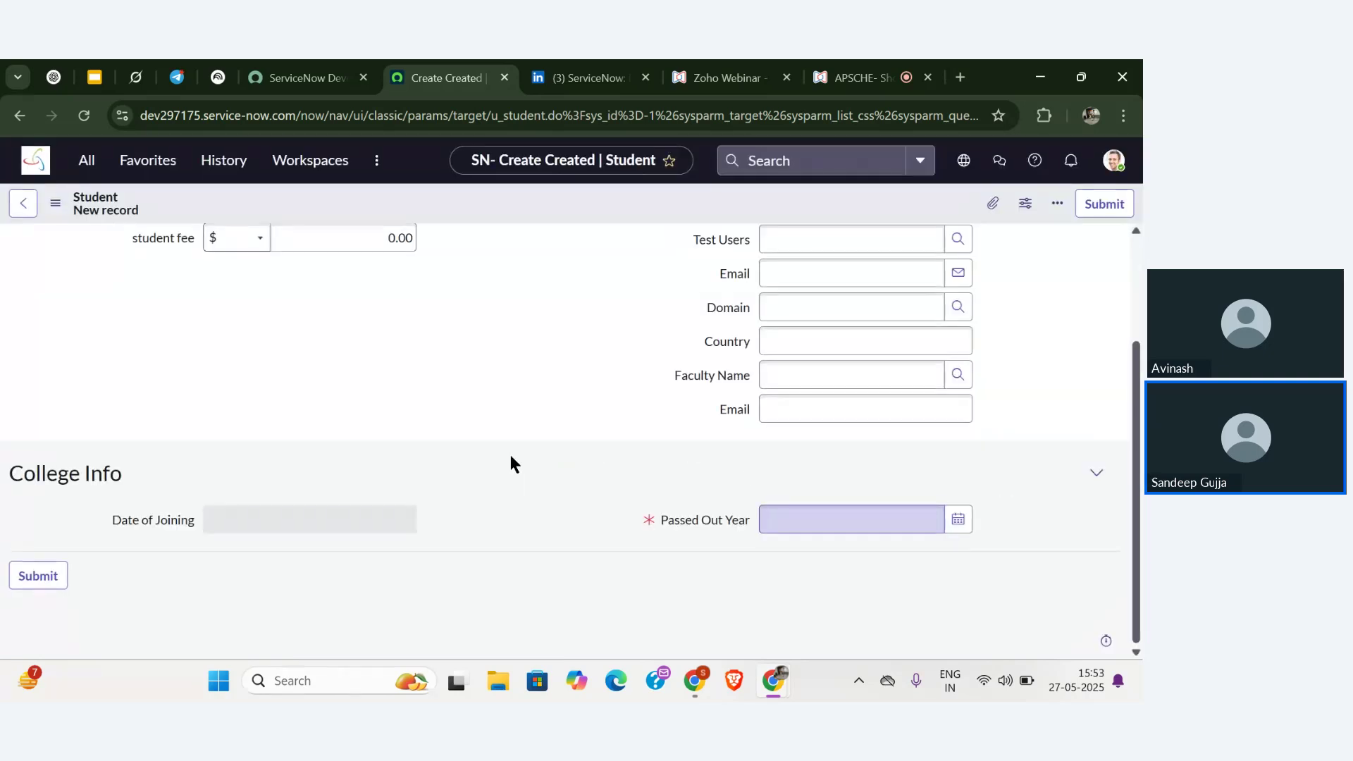
scroll(505, 502, "up", 1)
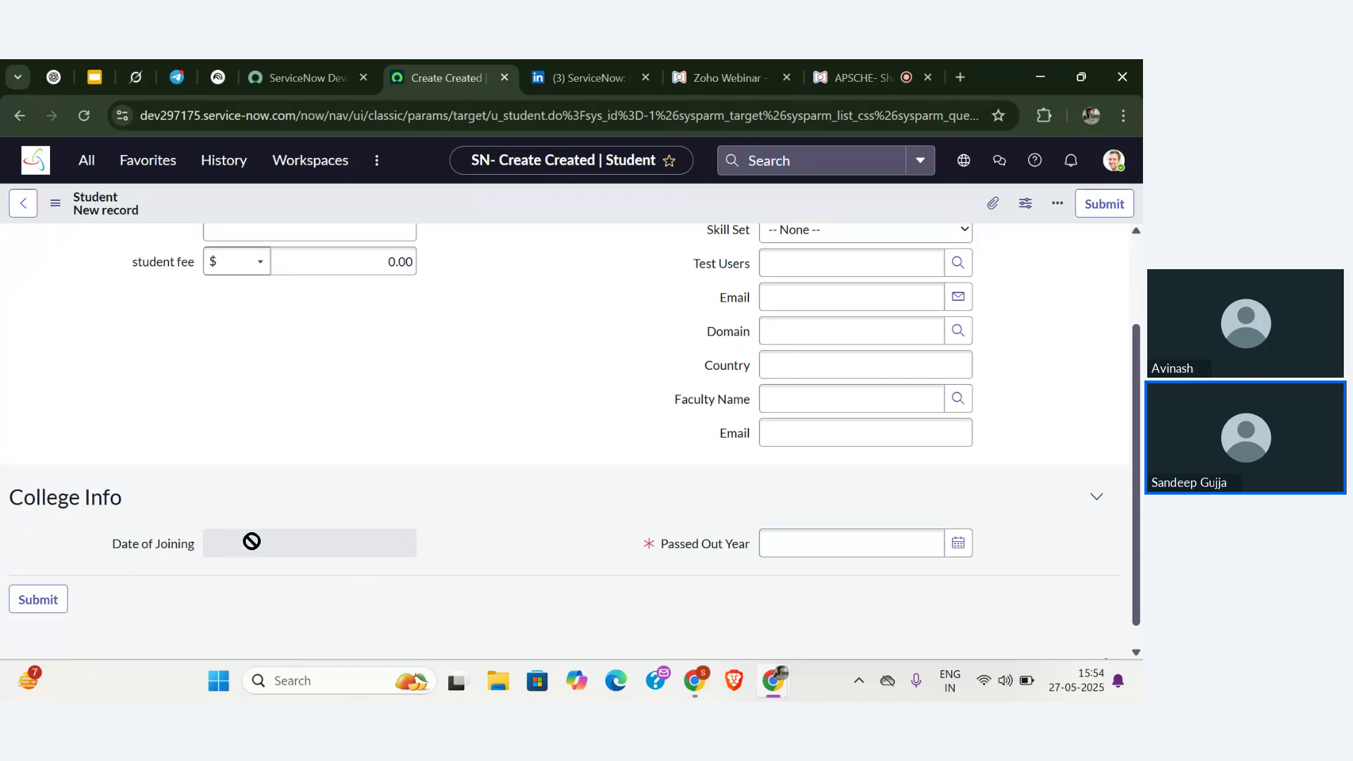
scroll(468, 509, "up", 2)
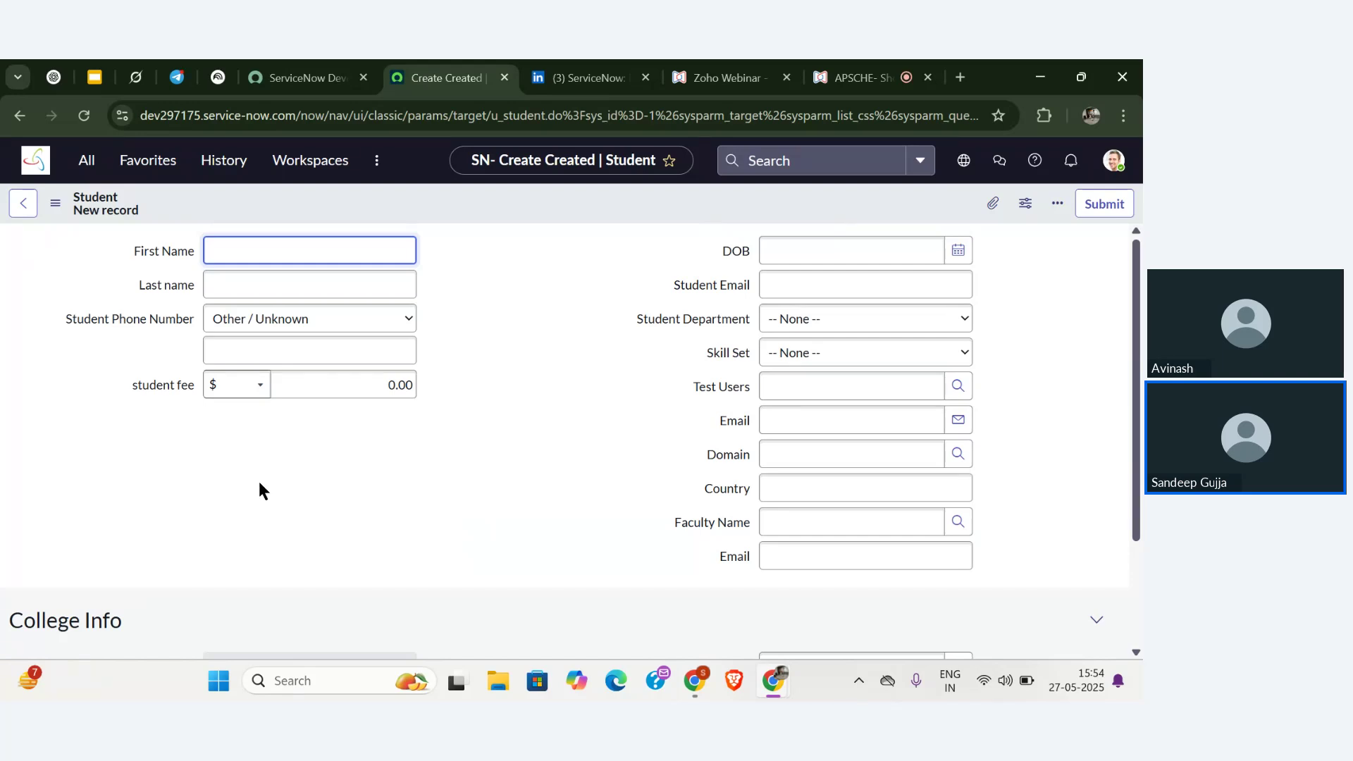
- Open the dictionary entry of the Student form's Last name field
right_click(163, 282)
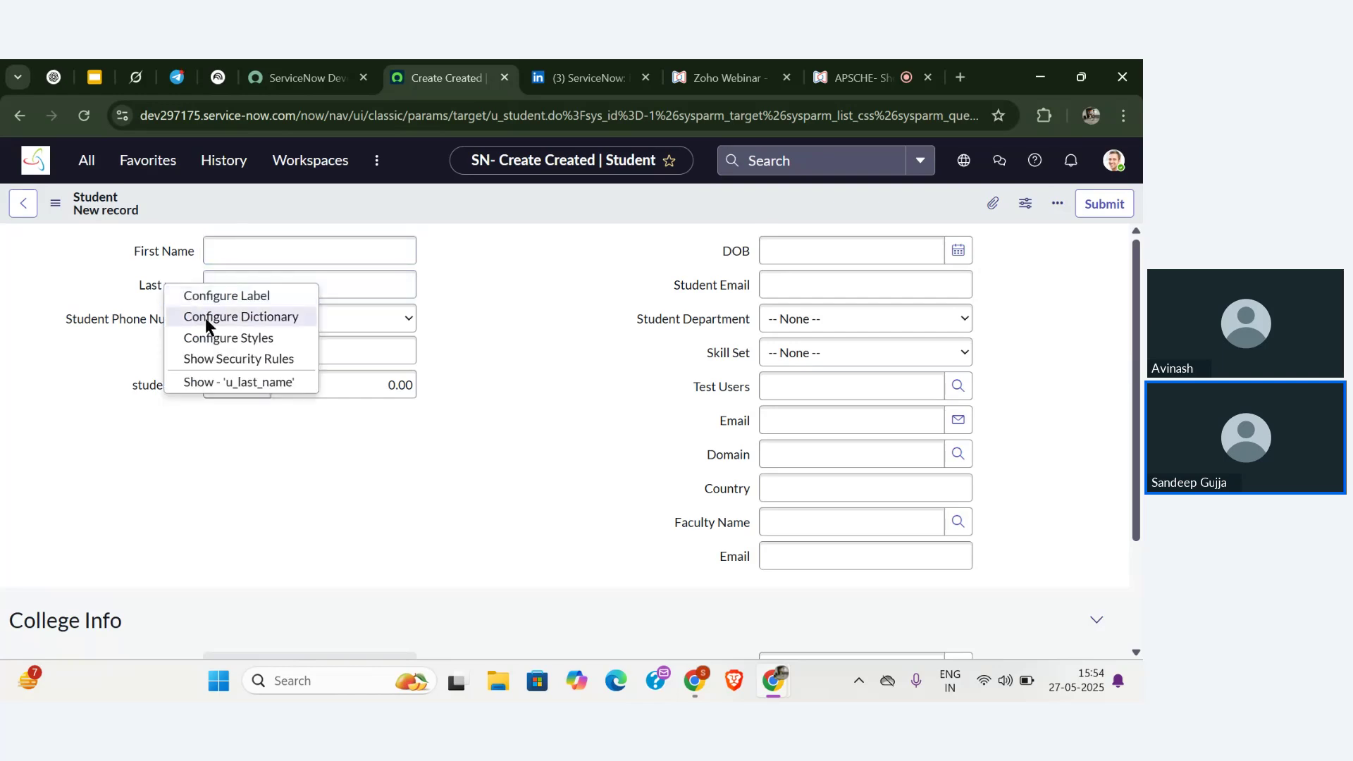
key("Escape")
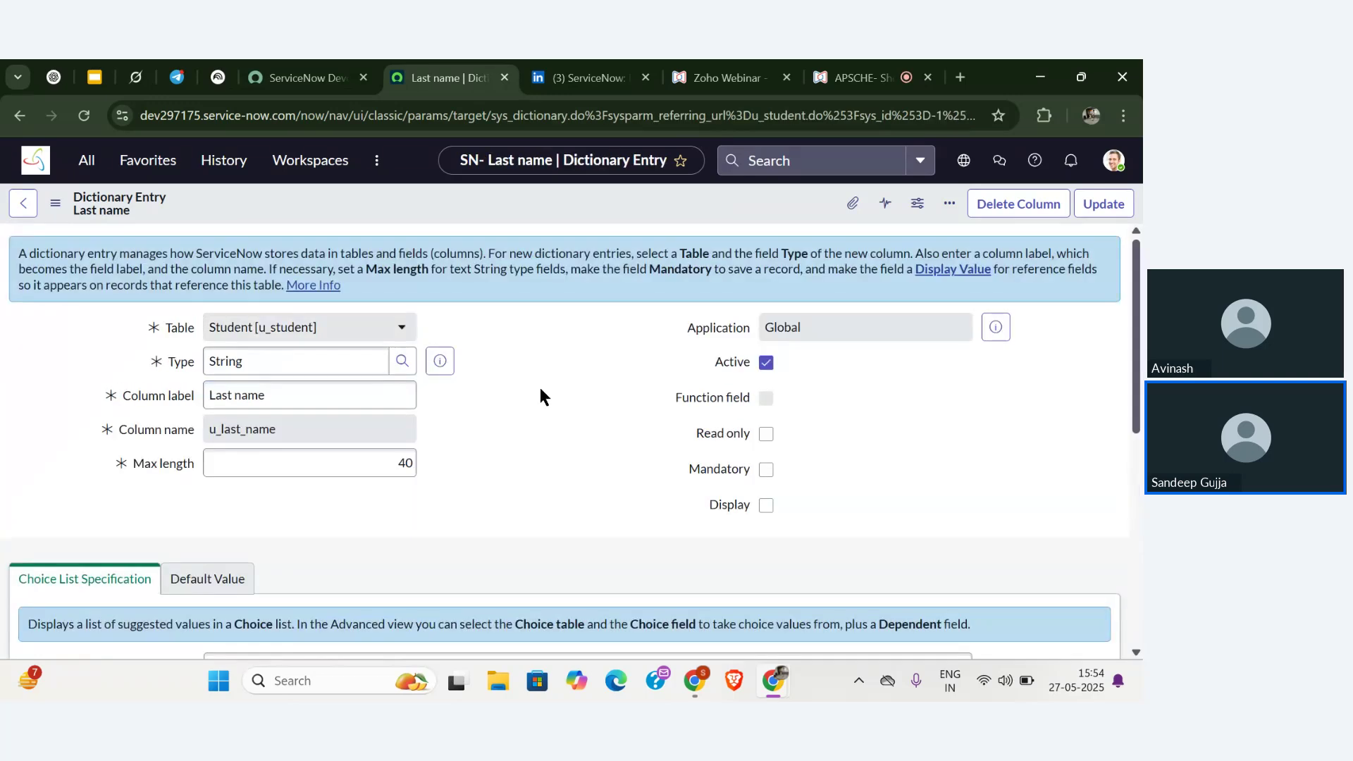
- Switch to the Zoho Webinar presenter page and read the attendees' latest Q&A replies
left_click(863, 78)
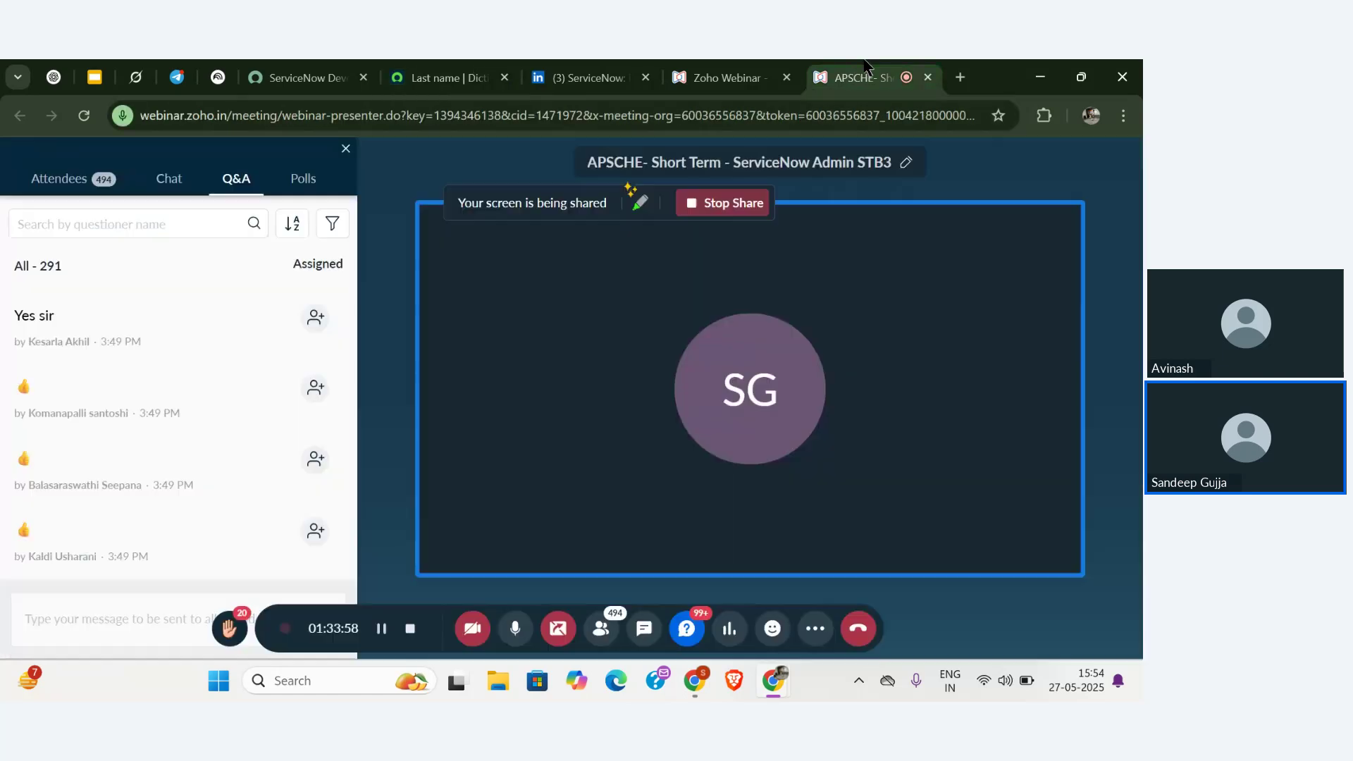
mouse_move(215, 417)
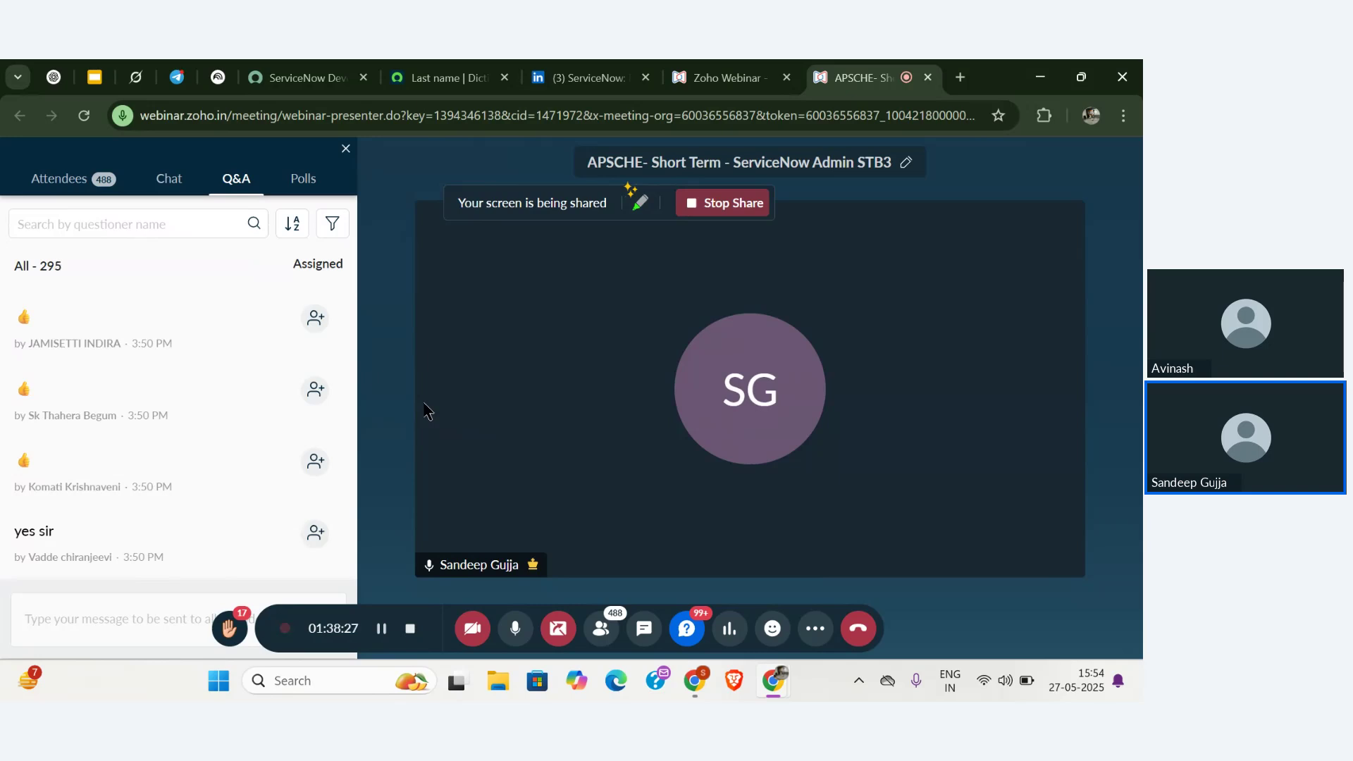
scroll(196, 423, "down", 1)
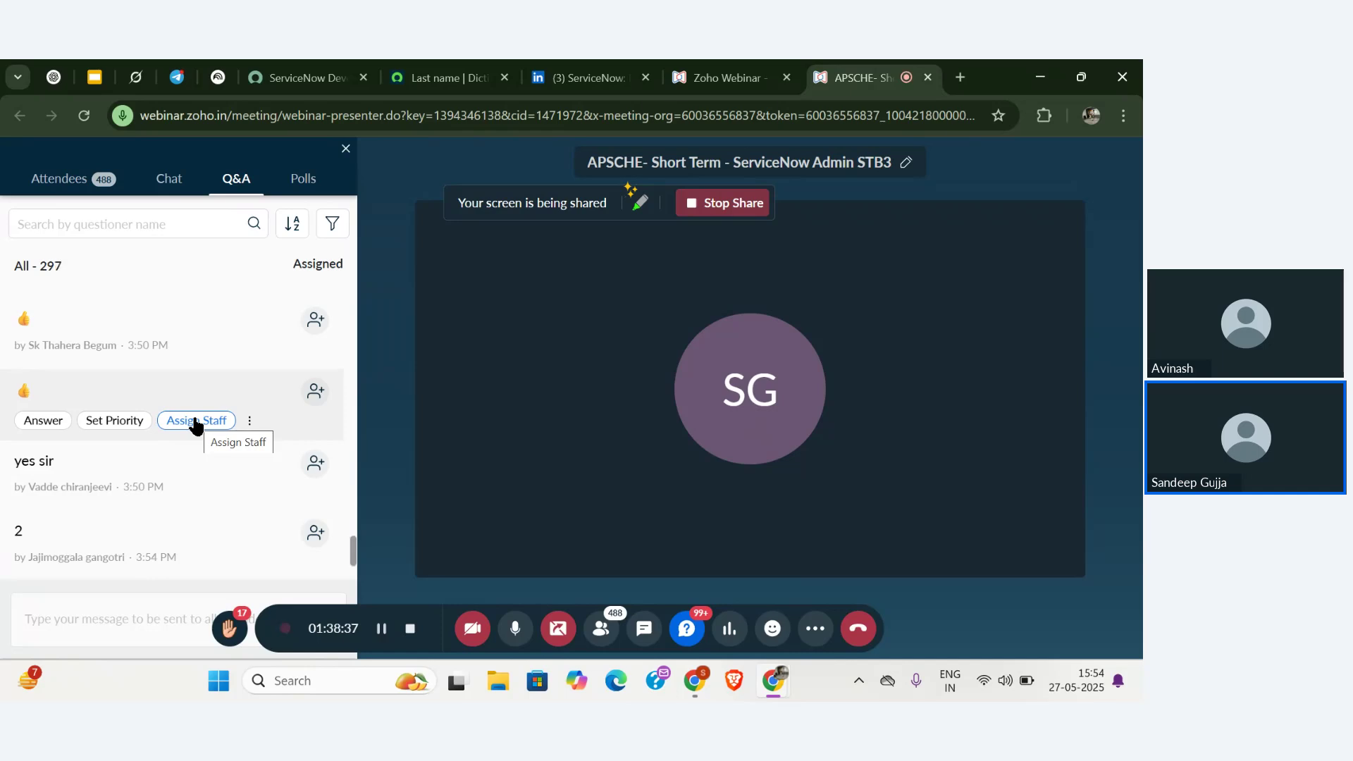
scroll(194, 421, "down", 2)
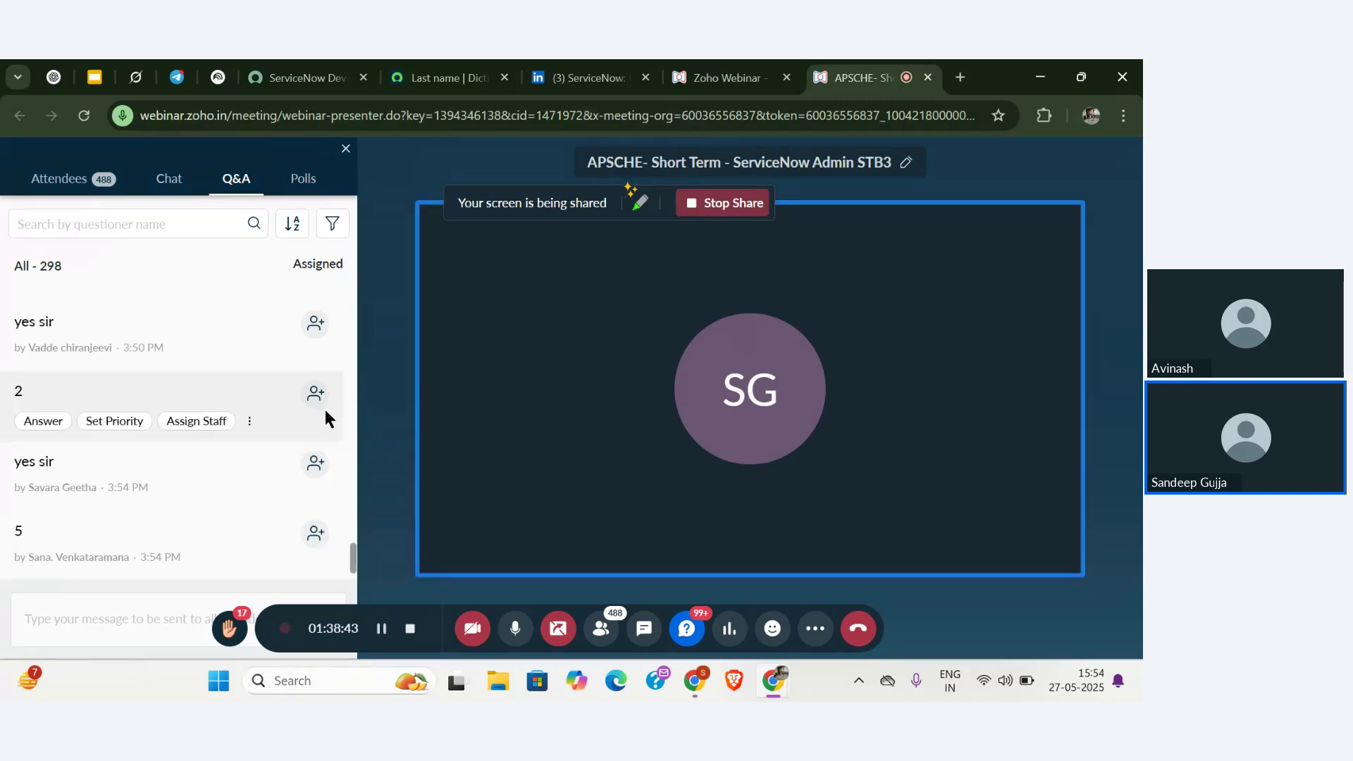
scroll(254, 469, "down", 1)
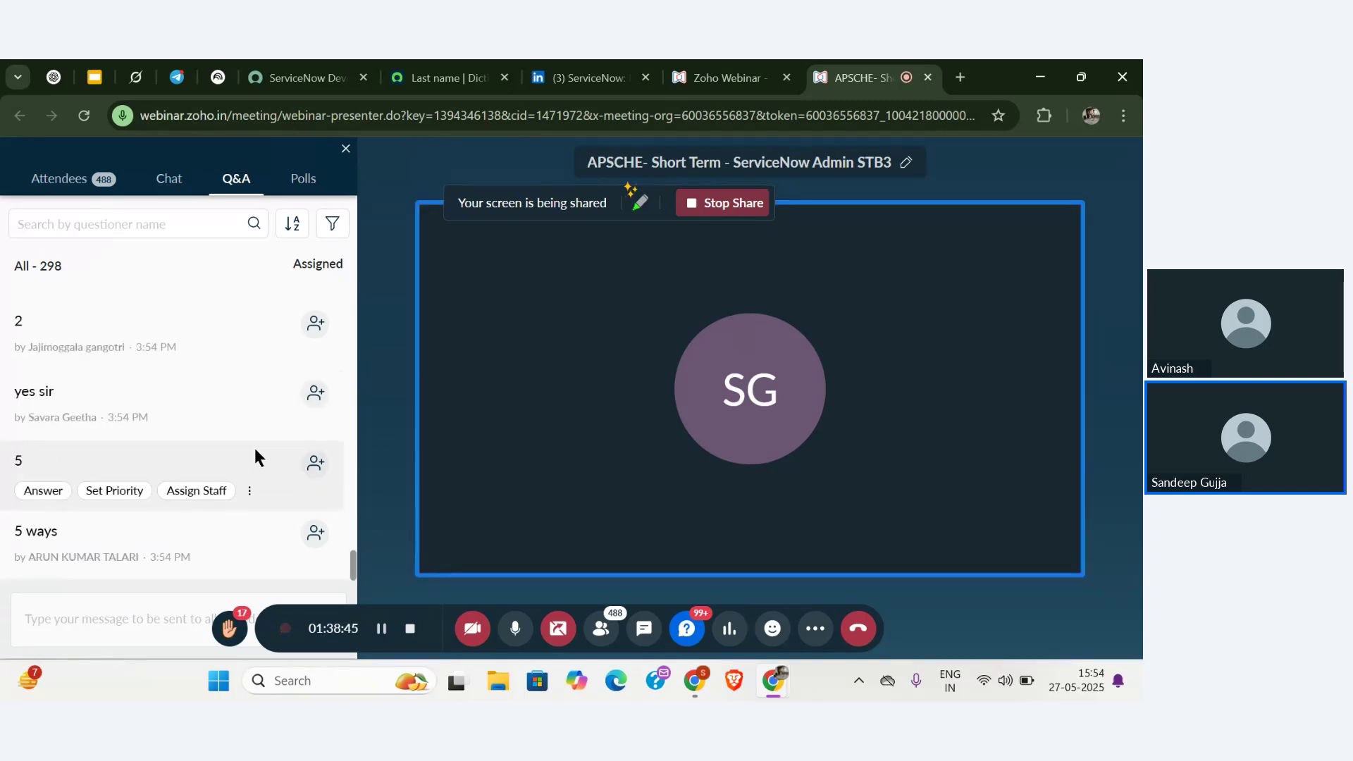
scroll(200, 471, "down", 1)
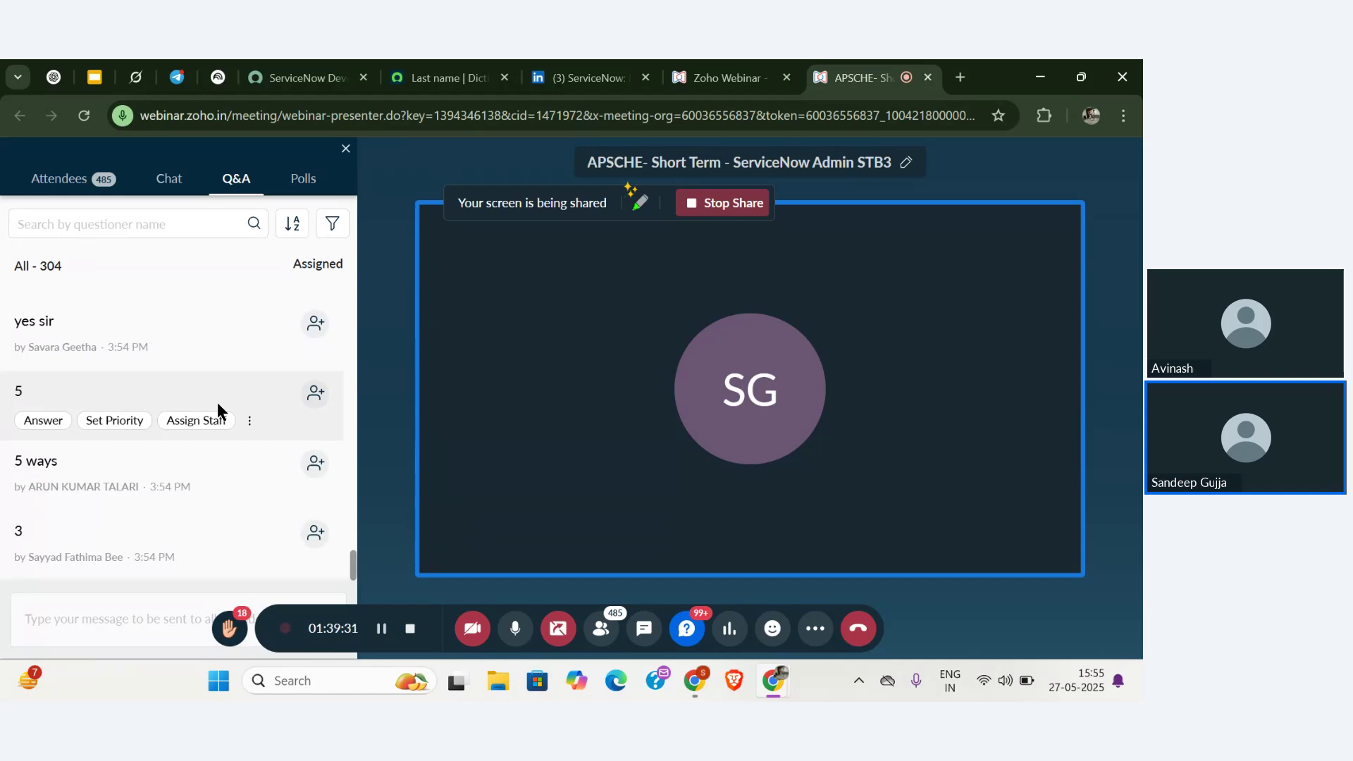
scroll(219, 409, "up", 3)
scroll(219, 412, "down", 5)
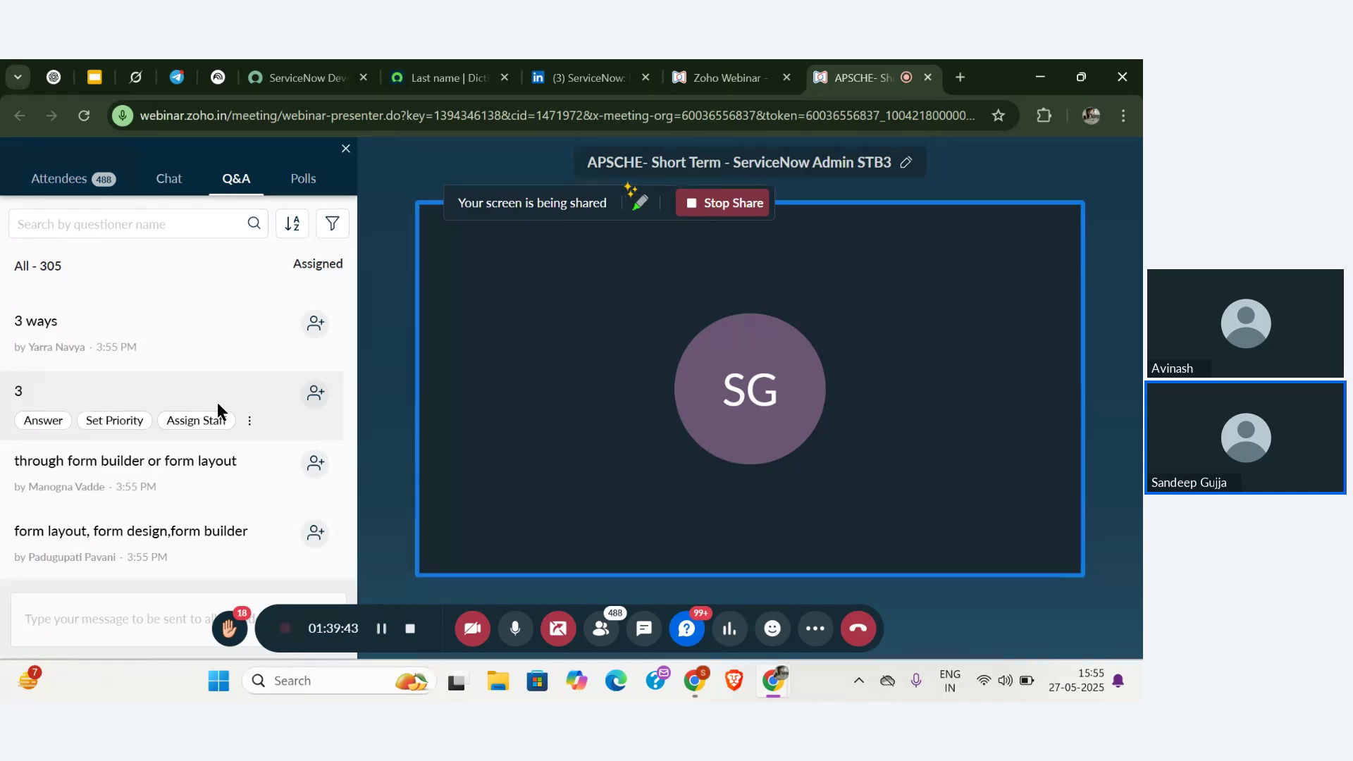
scroll(217, 402, "up", 1)
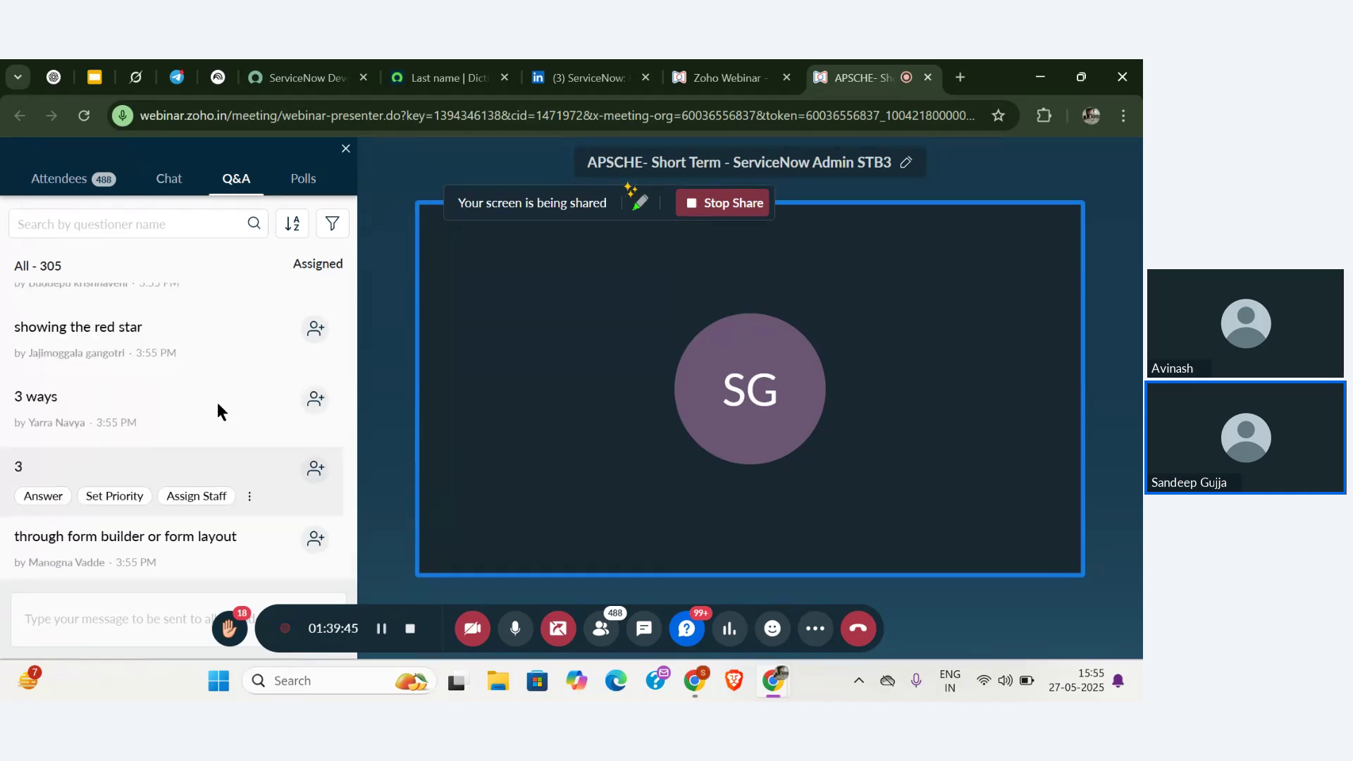
scroll(217, 401, "down", 1)
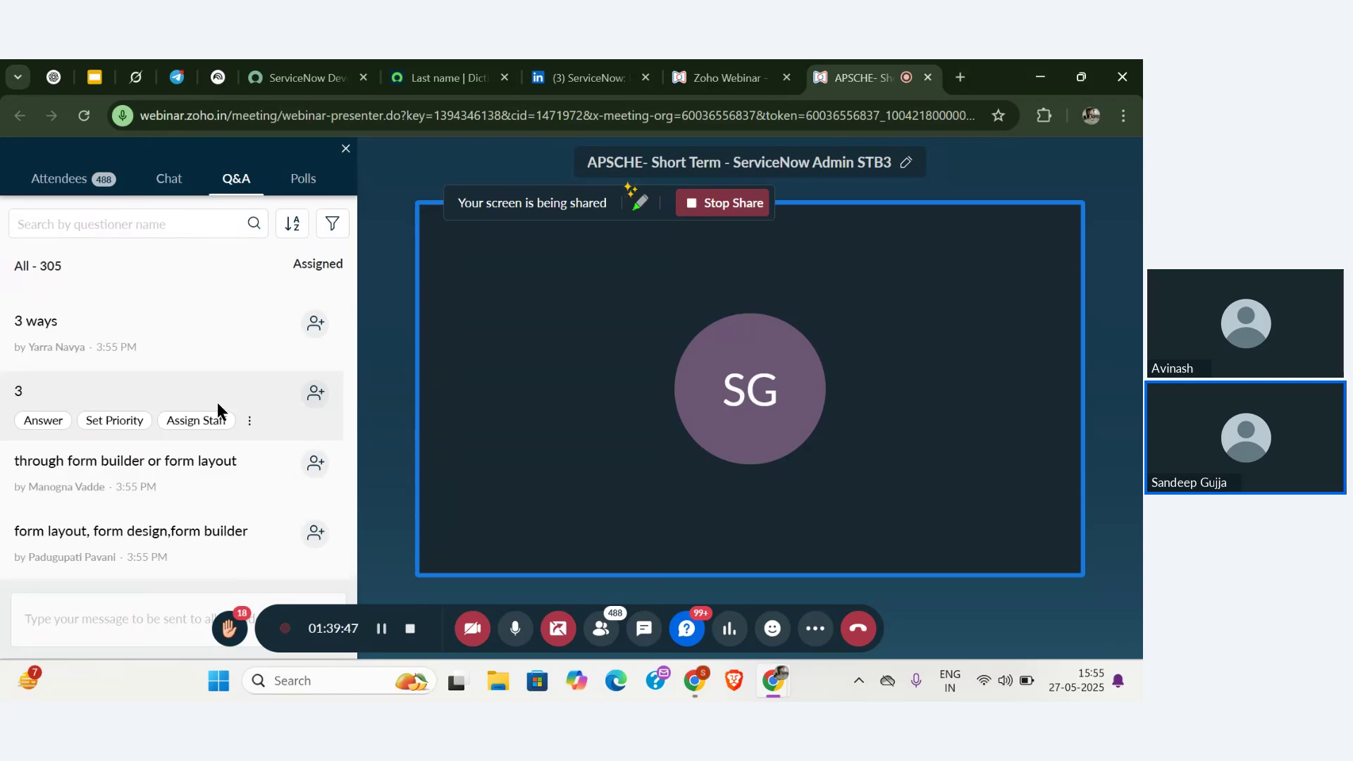
- Read through the attendees' Q&A replies about the ways of configuring a form
scroll(217, 402, "up", 1)
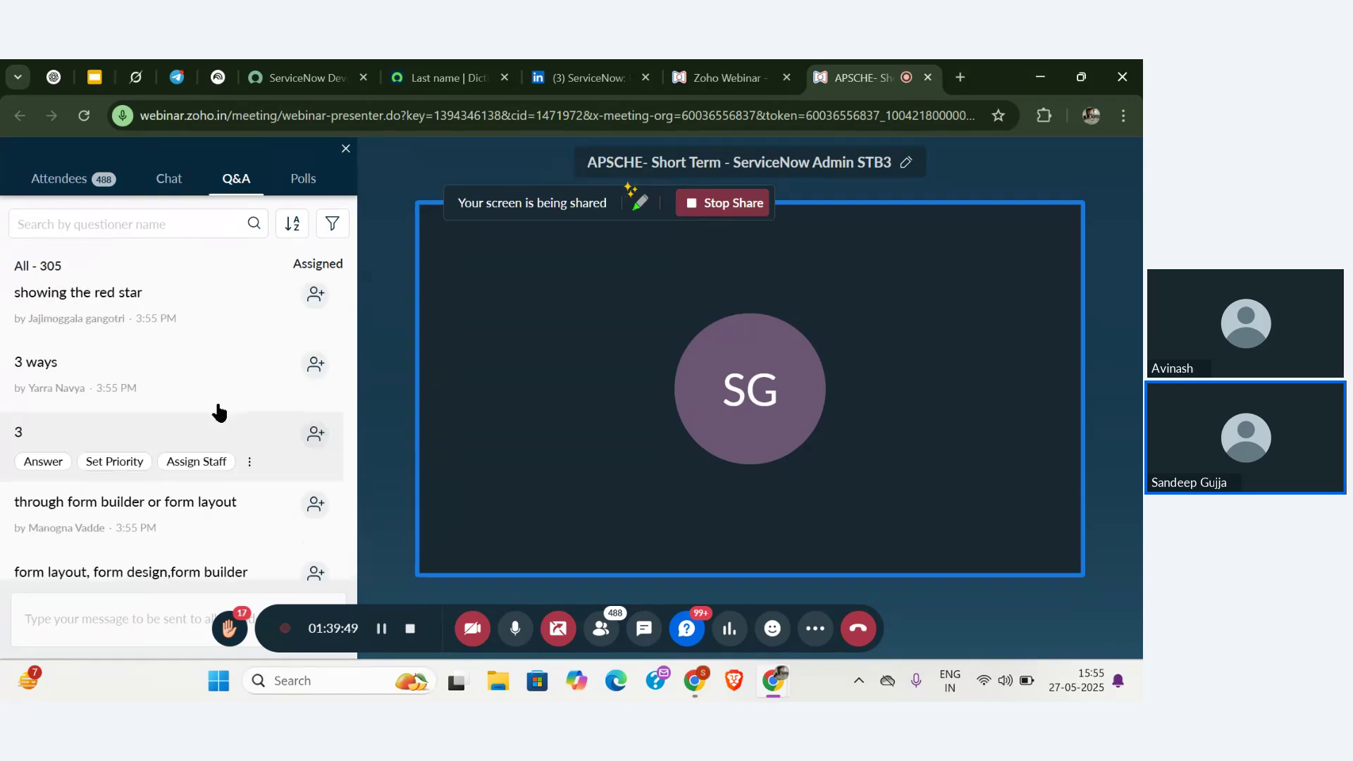
scroll(217, 402, "down", 1)
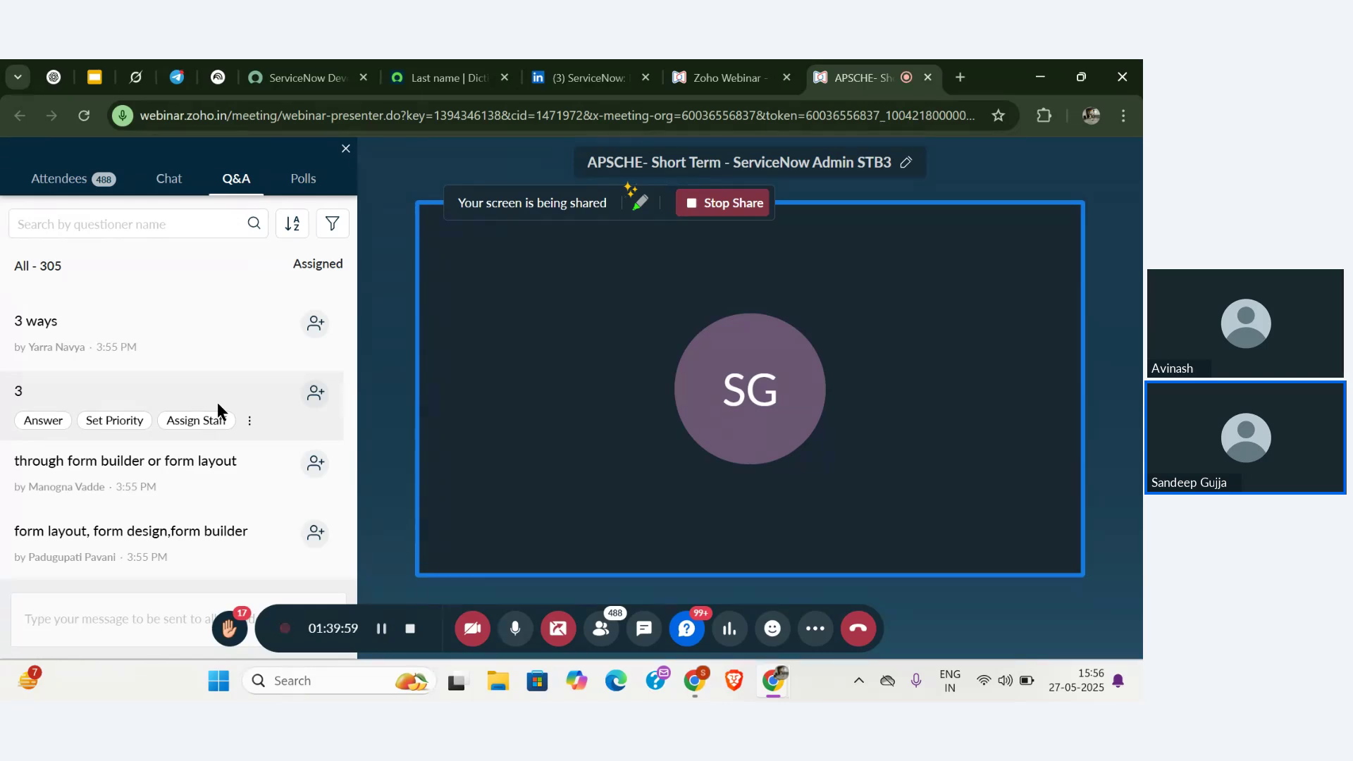
scroll(217, 402, "up", 2)
scroll(217, 402, "down", 2)
scroll(217, 402, "up", 1)
scroll(217, 402, "down", 1)
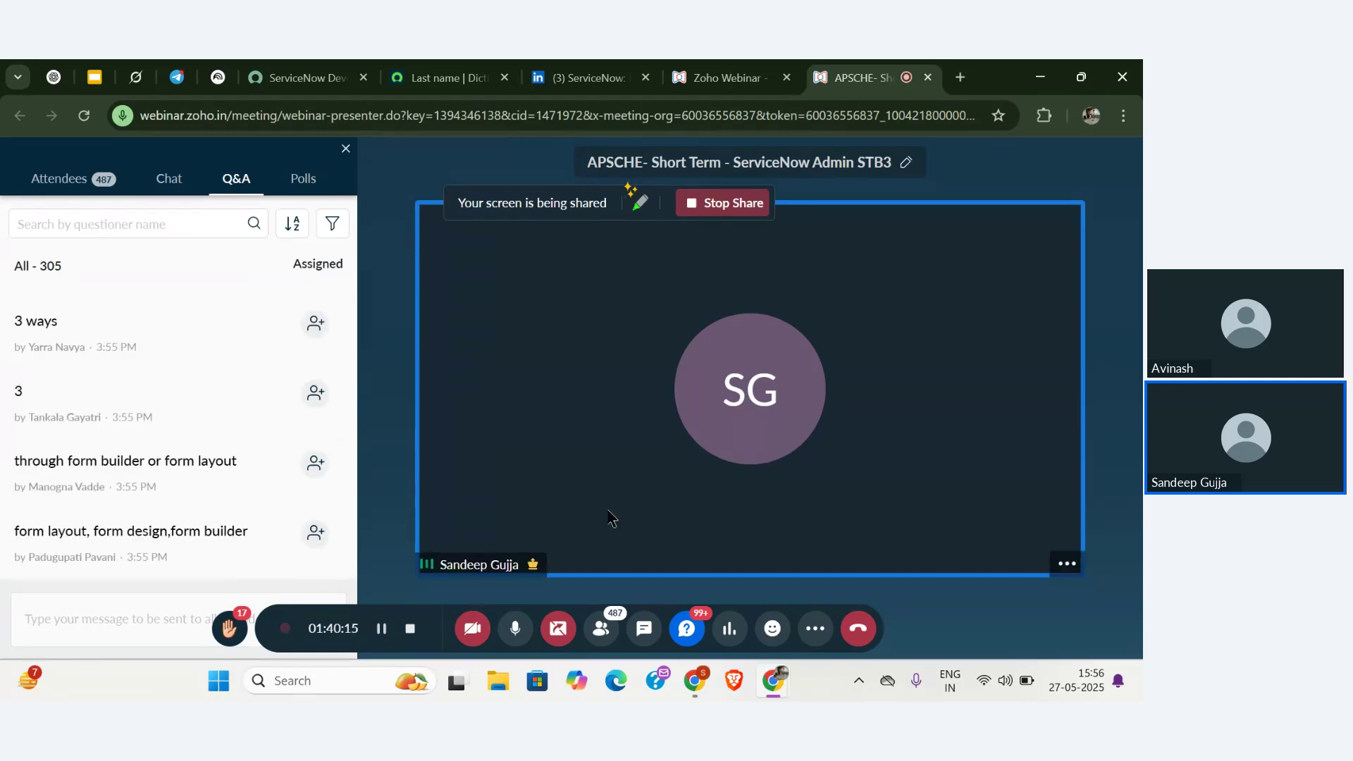
- Return to the ServiceNow dictionary entry of the Student table's Last name field and save it as mandatory
left_click(444, 78)
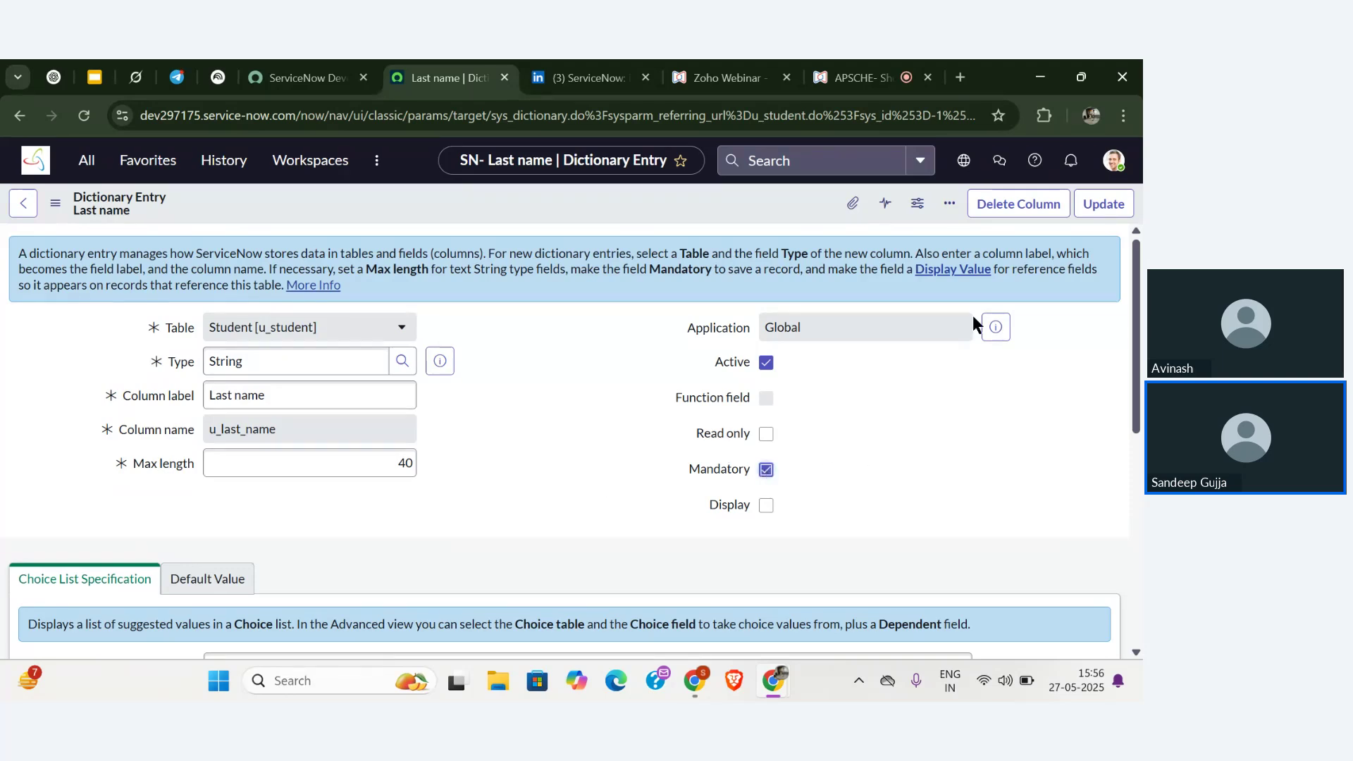
left_click(1102, 205)
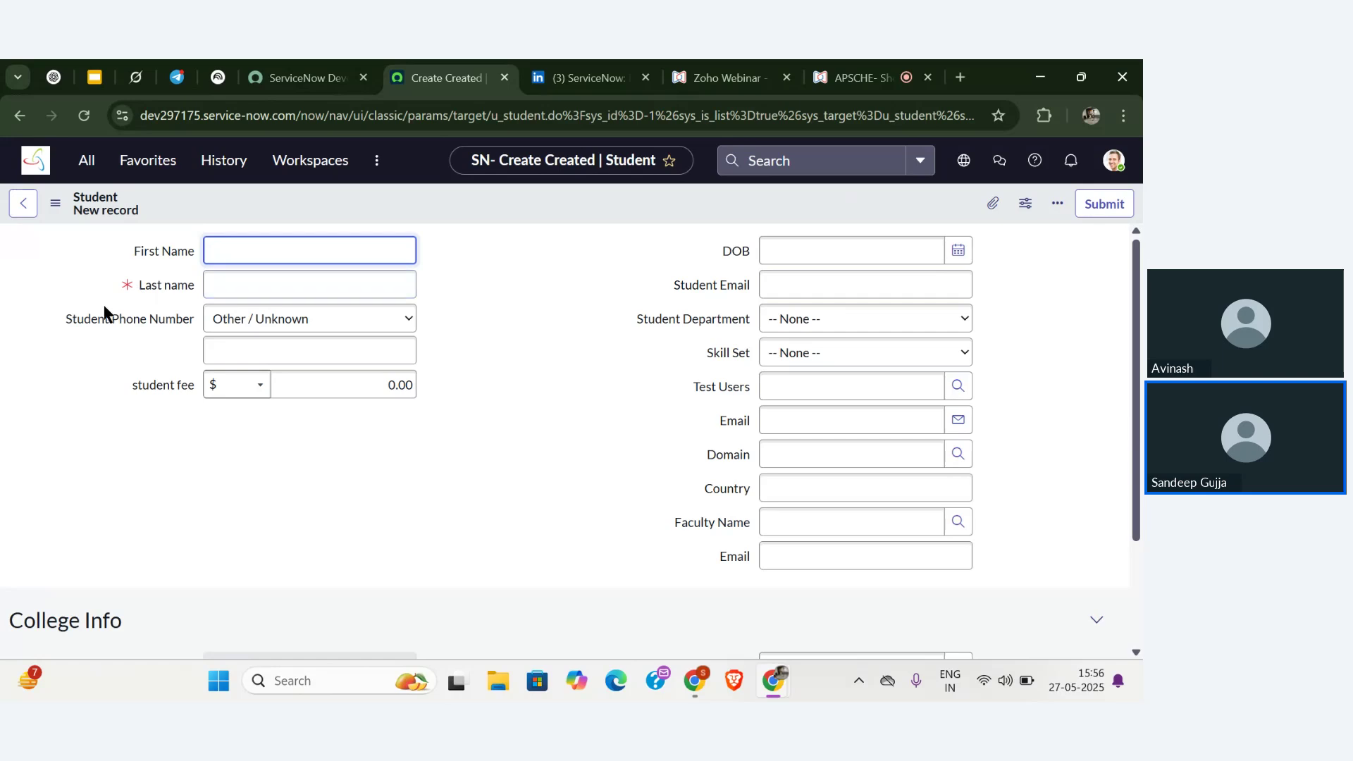
double_click(544, 334)
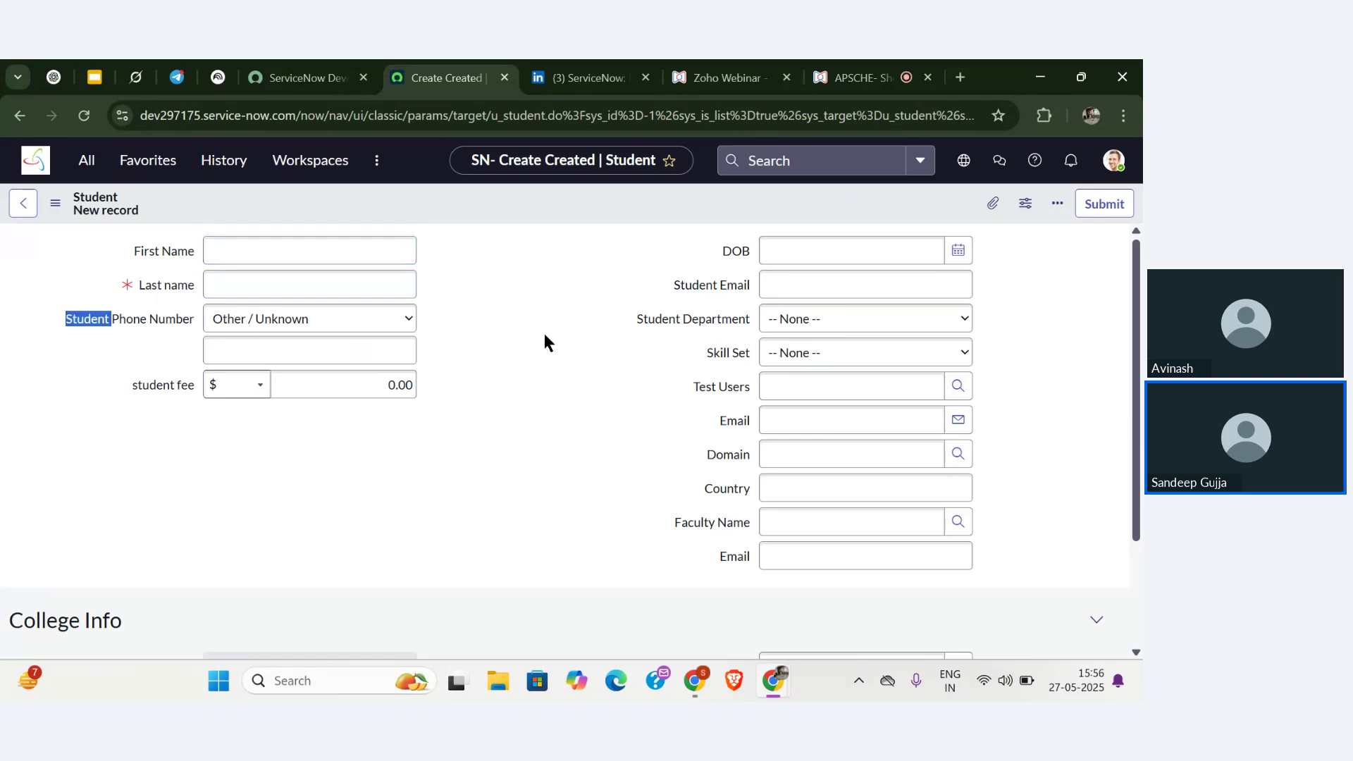
triple_click(544, 334)
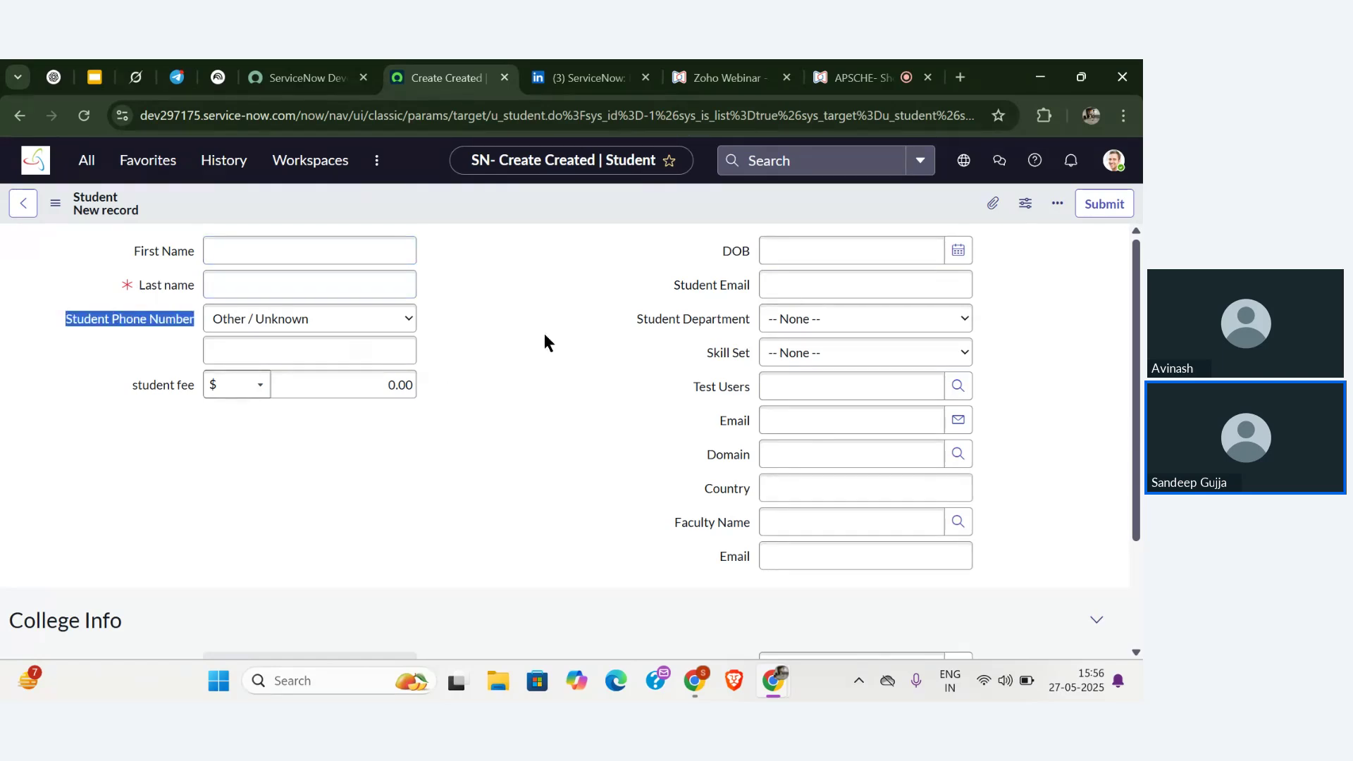
left_click(544, 334)
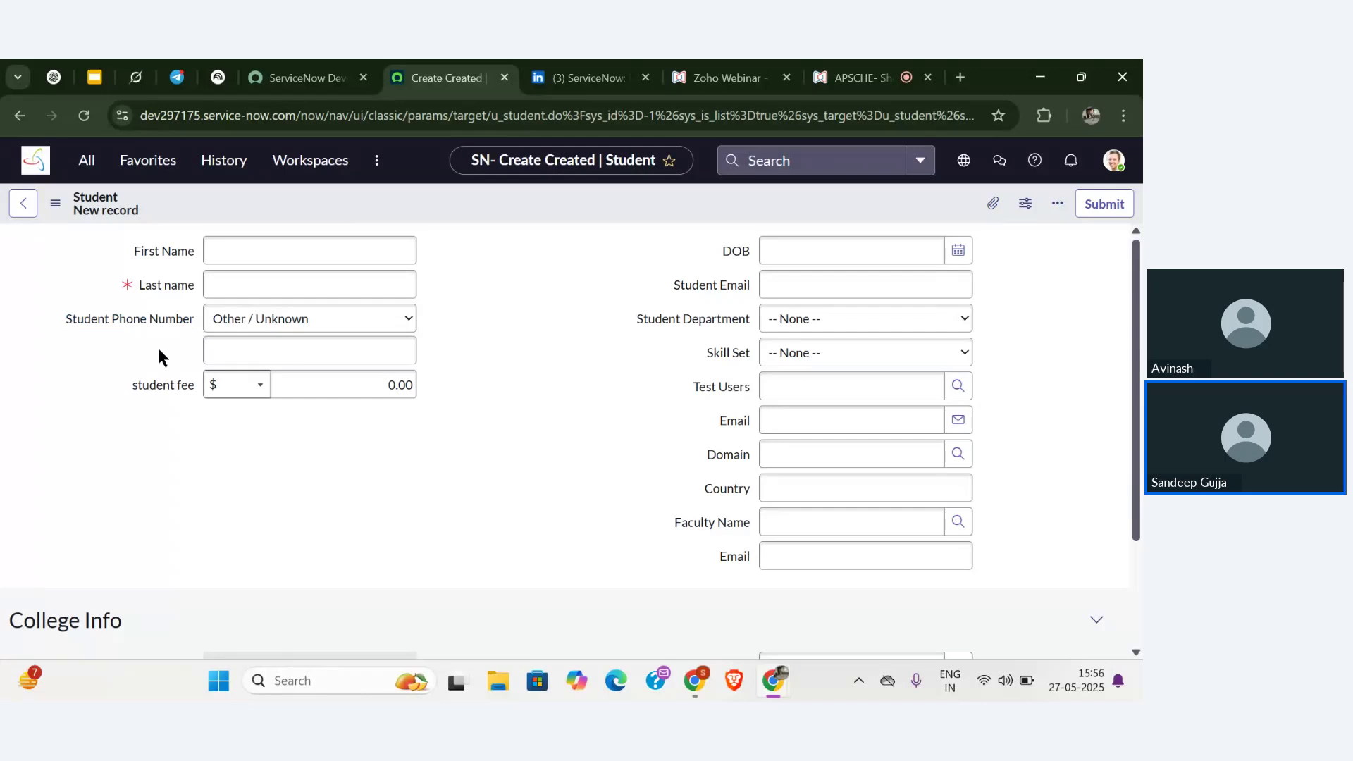
- Try to save the blank new Student record and check which mandatory fields are reported as missing
left_click(55, 203)
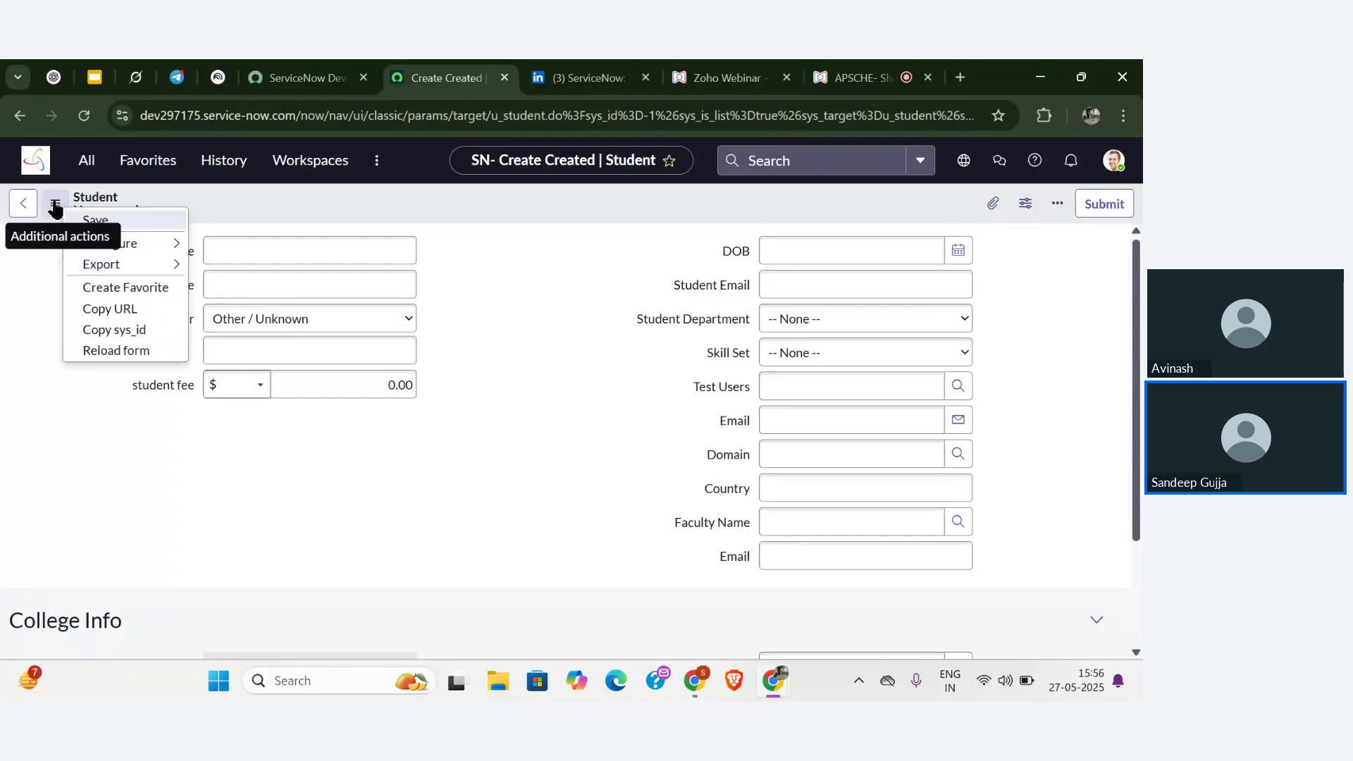
left_click(95, 220)
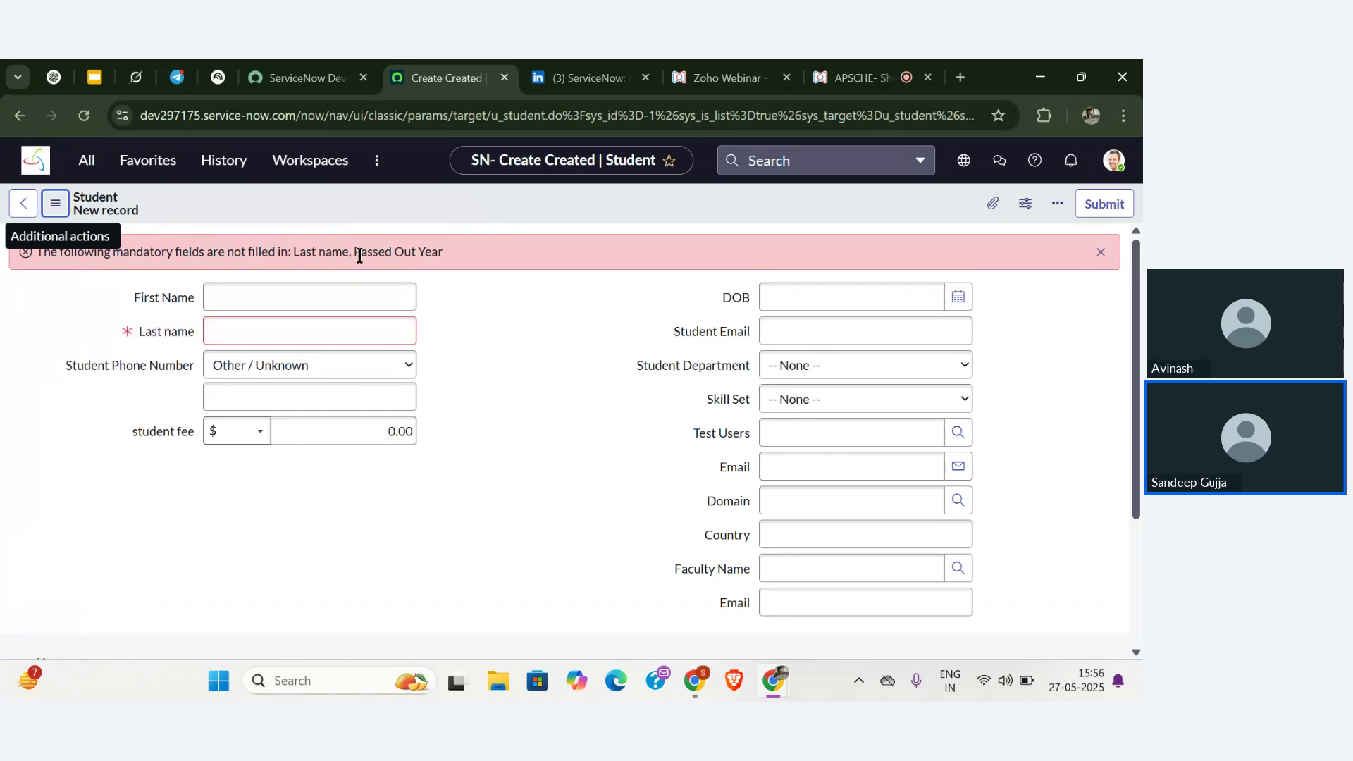
left_click_drag(358, 253, 453, 256)
left_click(453, 321)
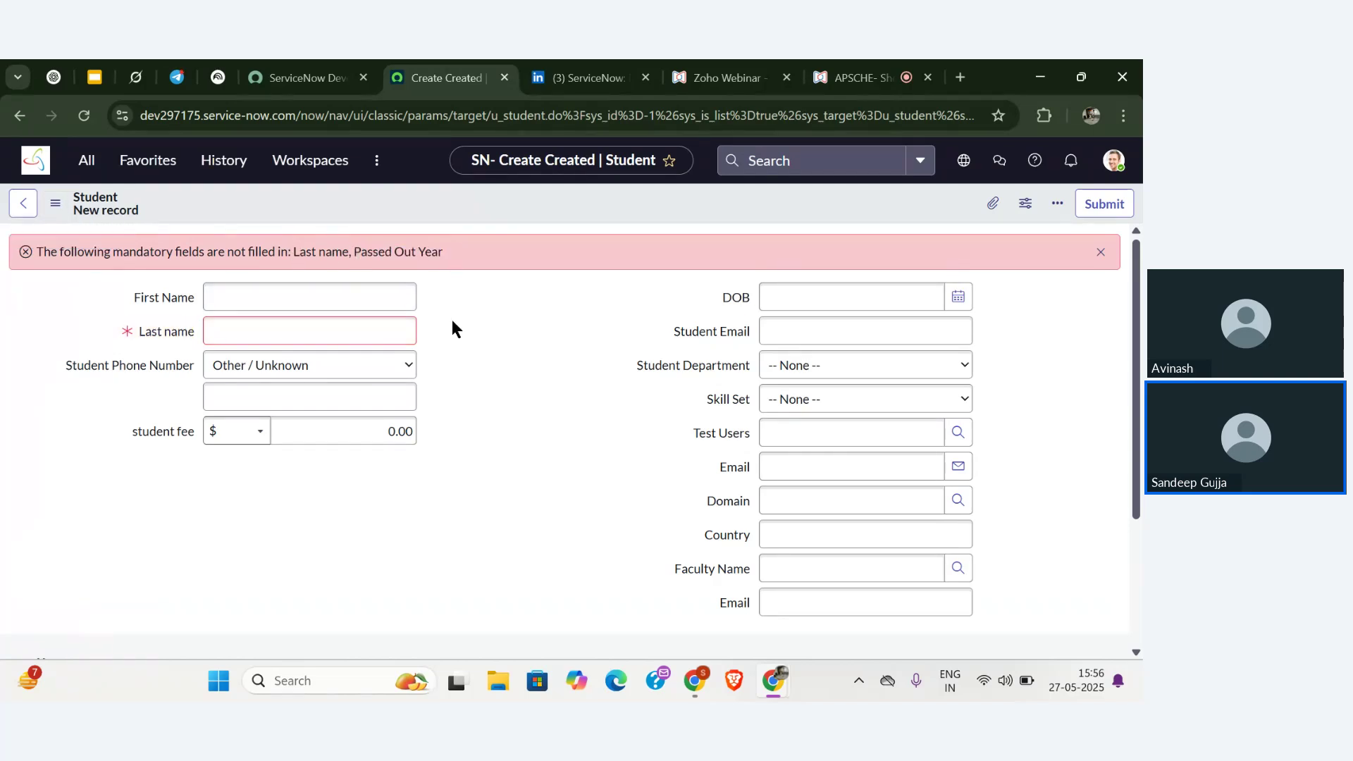
left_click(272, 300)
- Clear the incident filter from the Tables list, filter the labels by "student", and open the Student table's definition
left_click(23, 202)
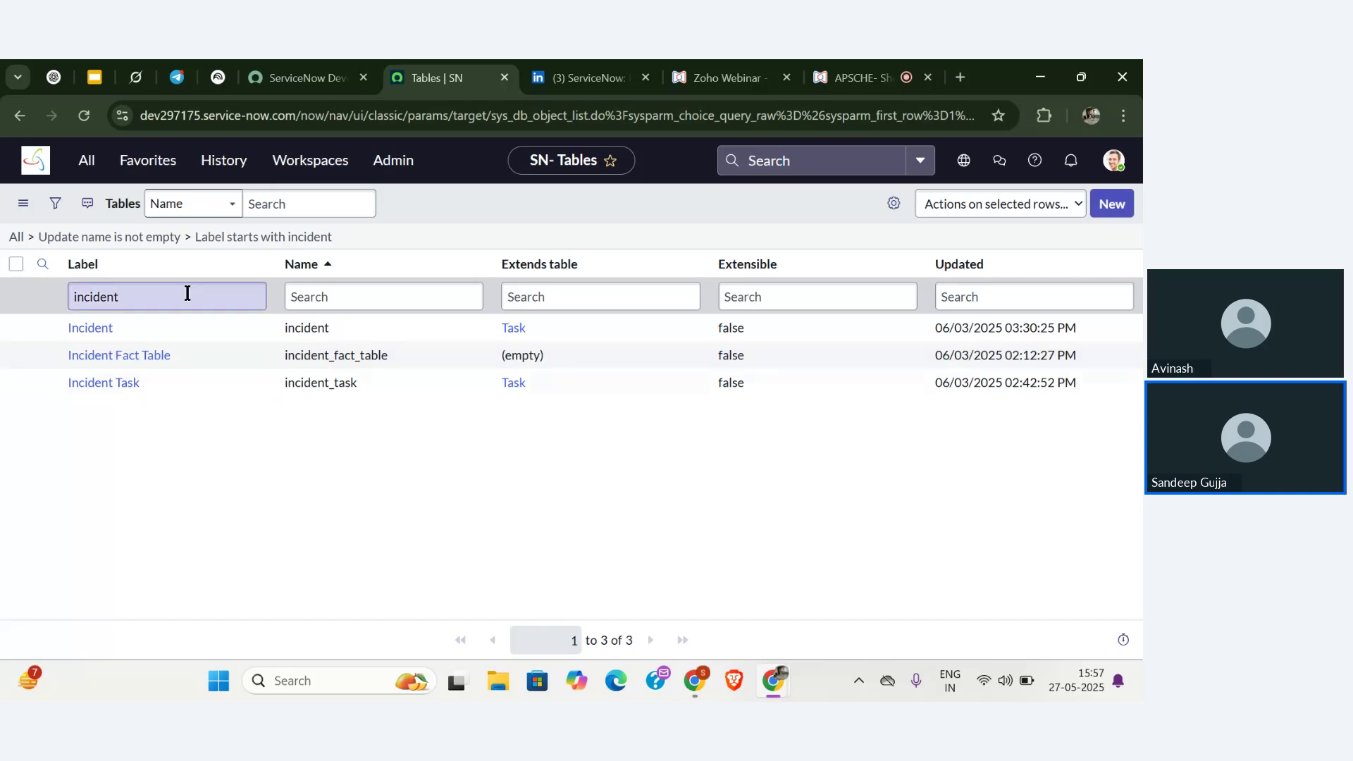
left_click(16, 238)
left_click(43, 263)
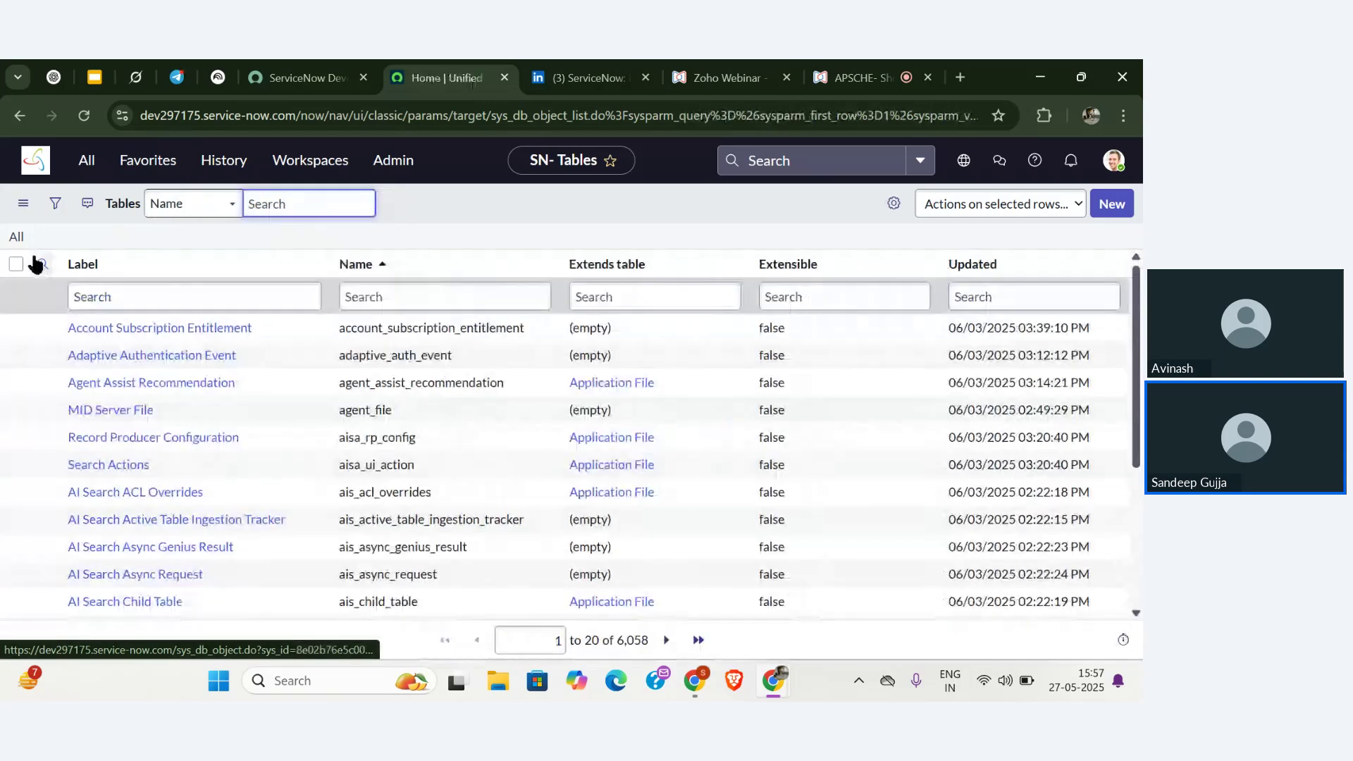
left_click(105, 293)
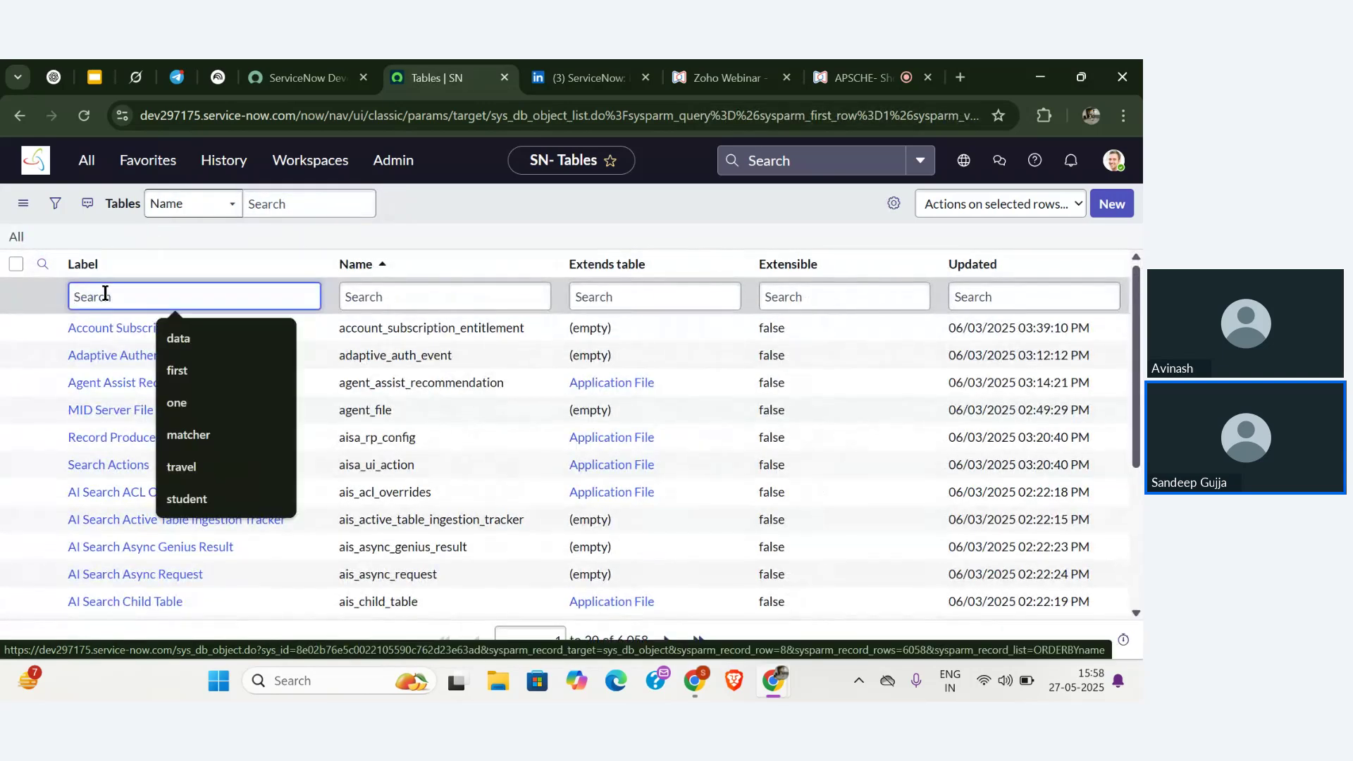
type("student")
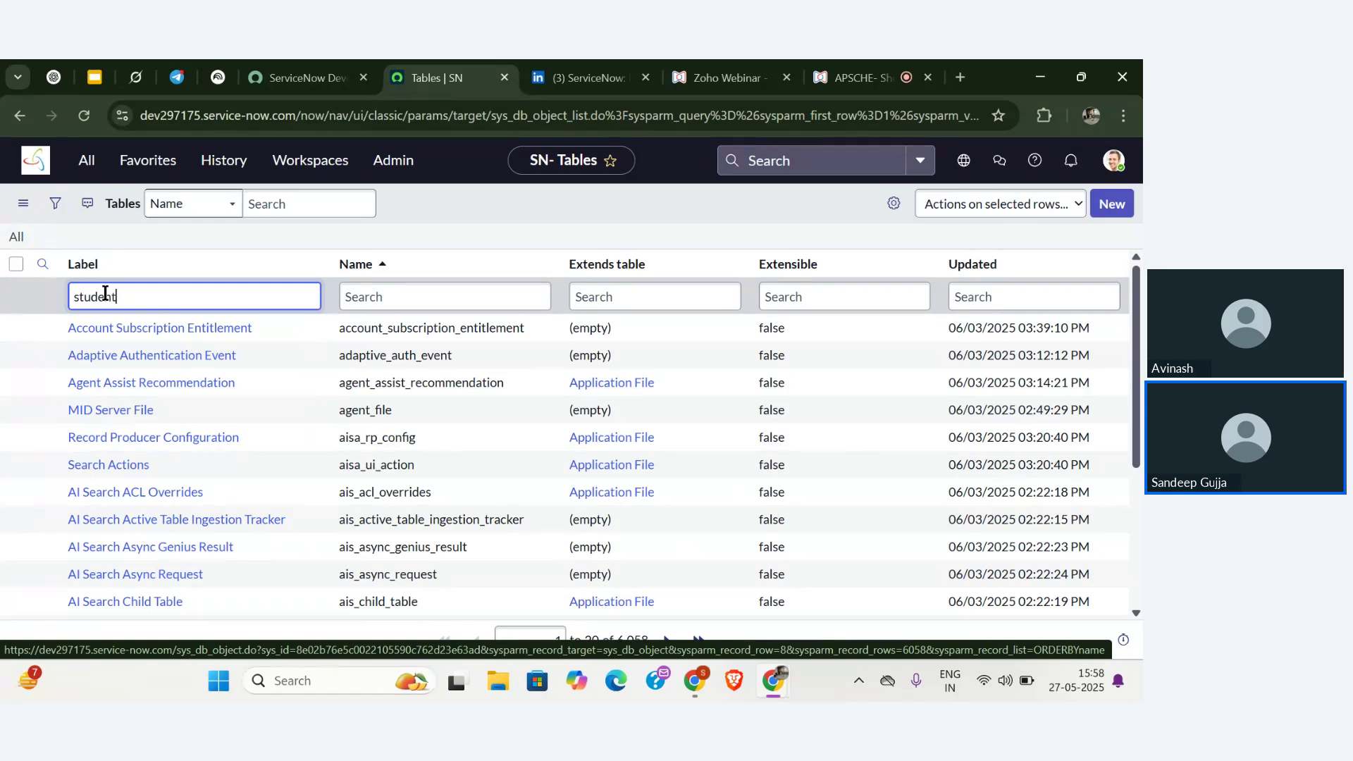
key("Return")
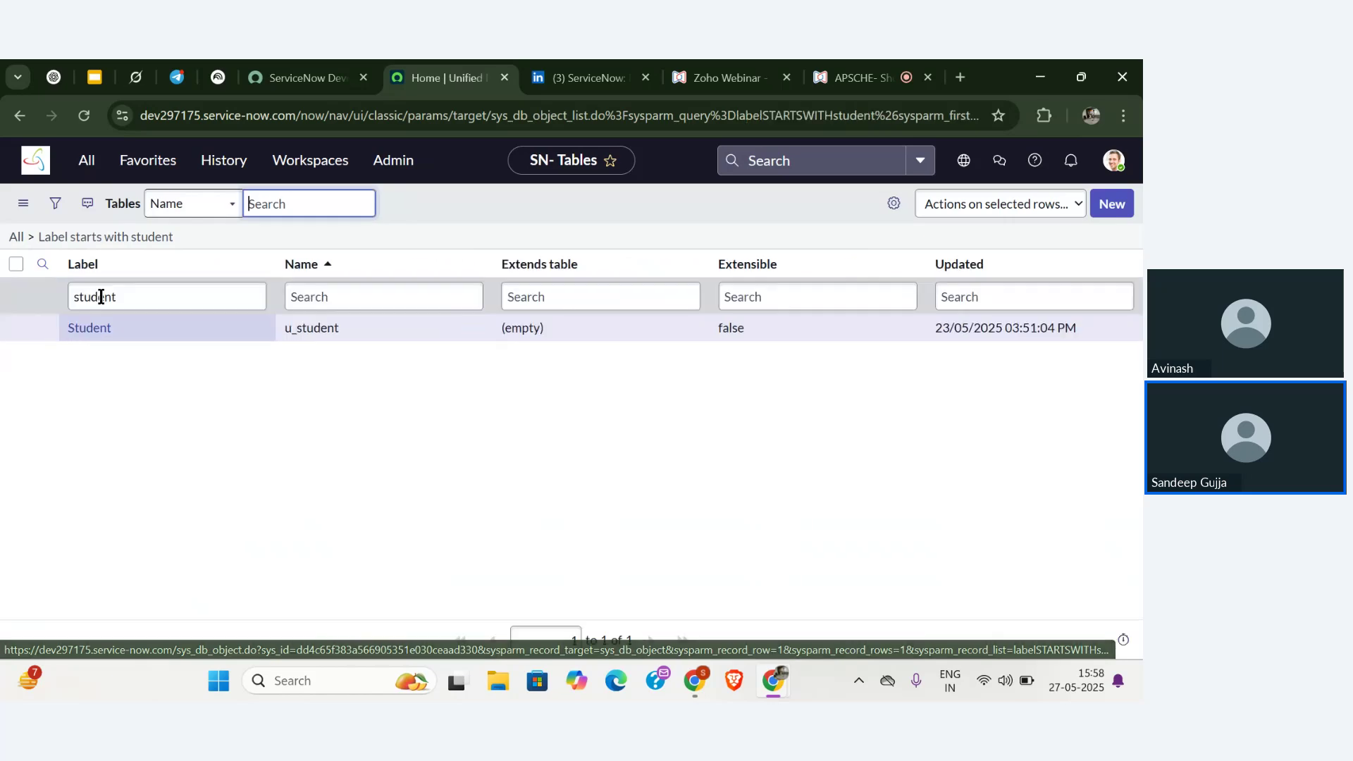
left_click(103, 330)
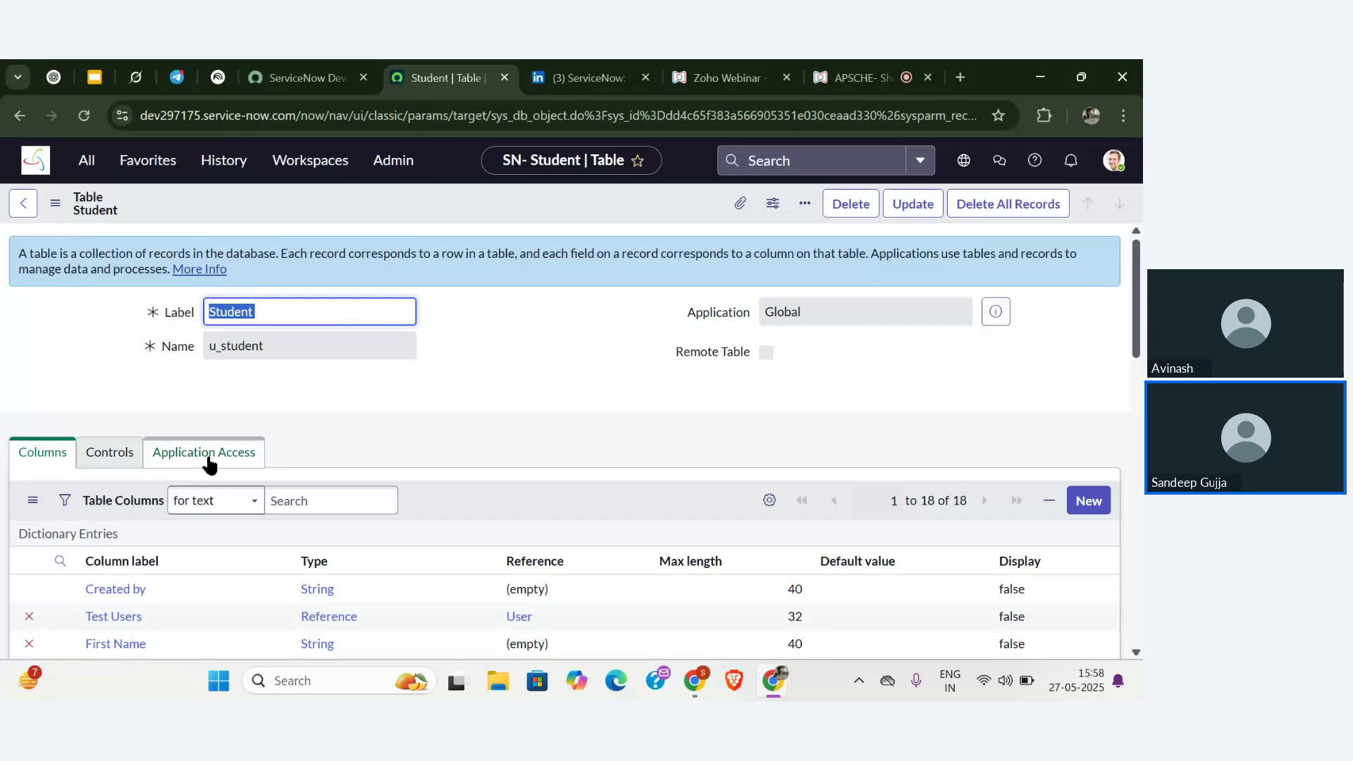
- Make the Student table extensible in its control settings and save the table
left_click(88, 456)
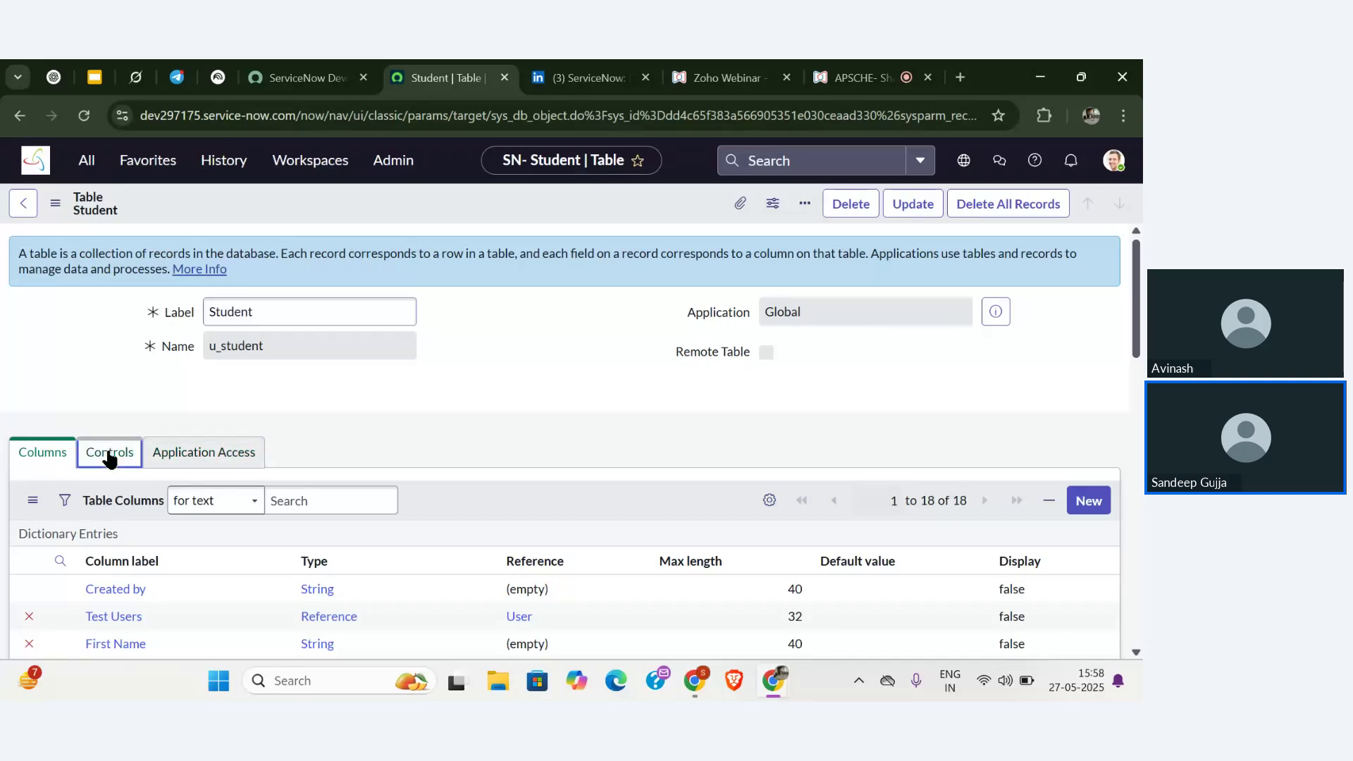
scroll(386, 377, "down", 3)
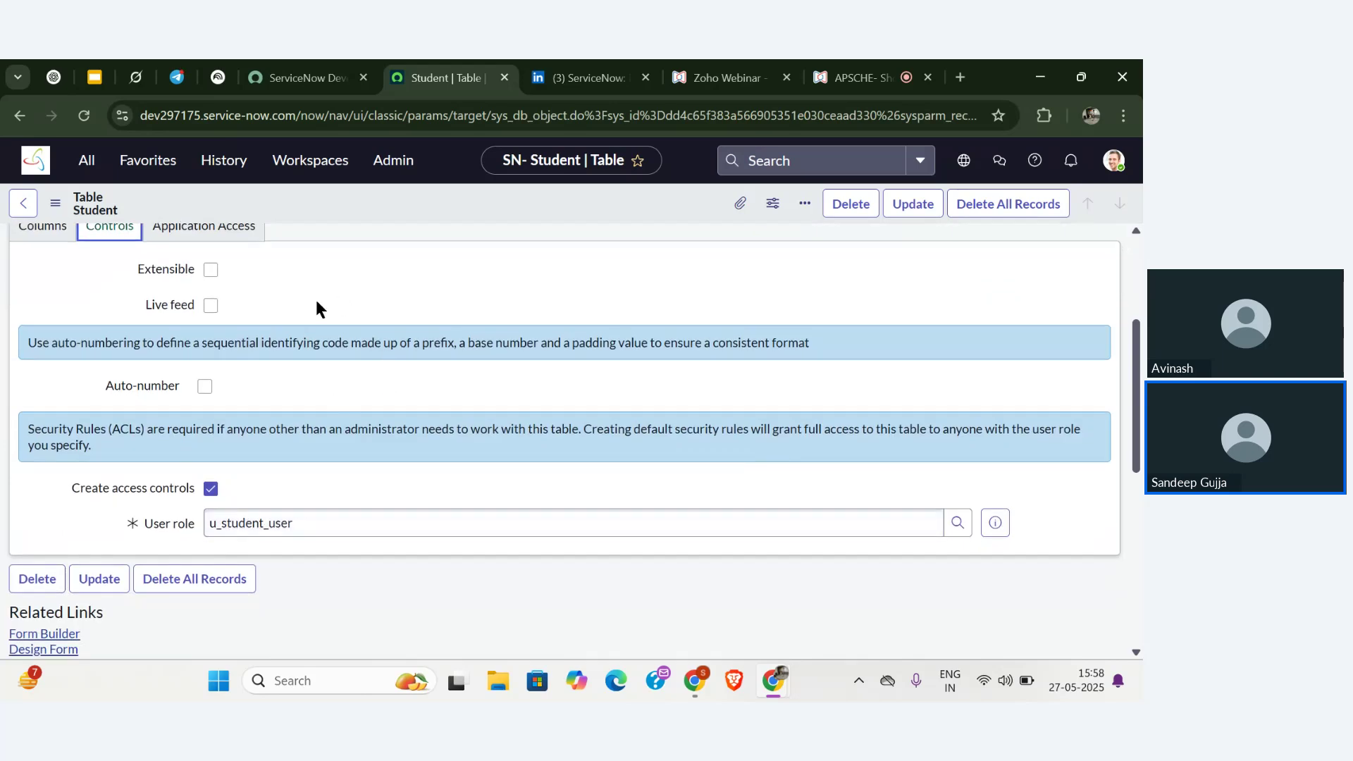
scroll(316, 290, "up", 1)
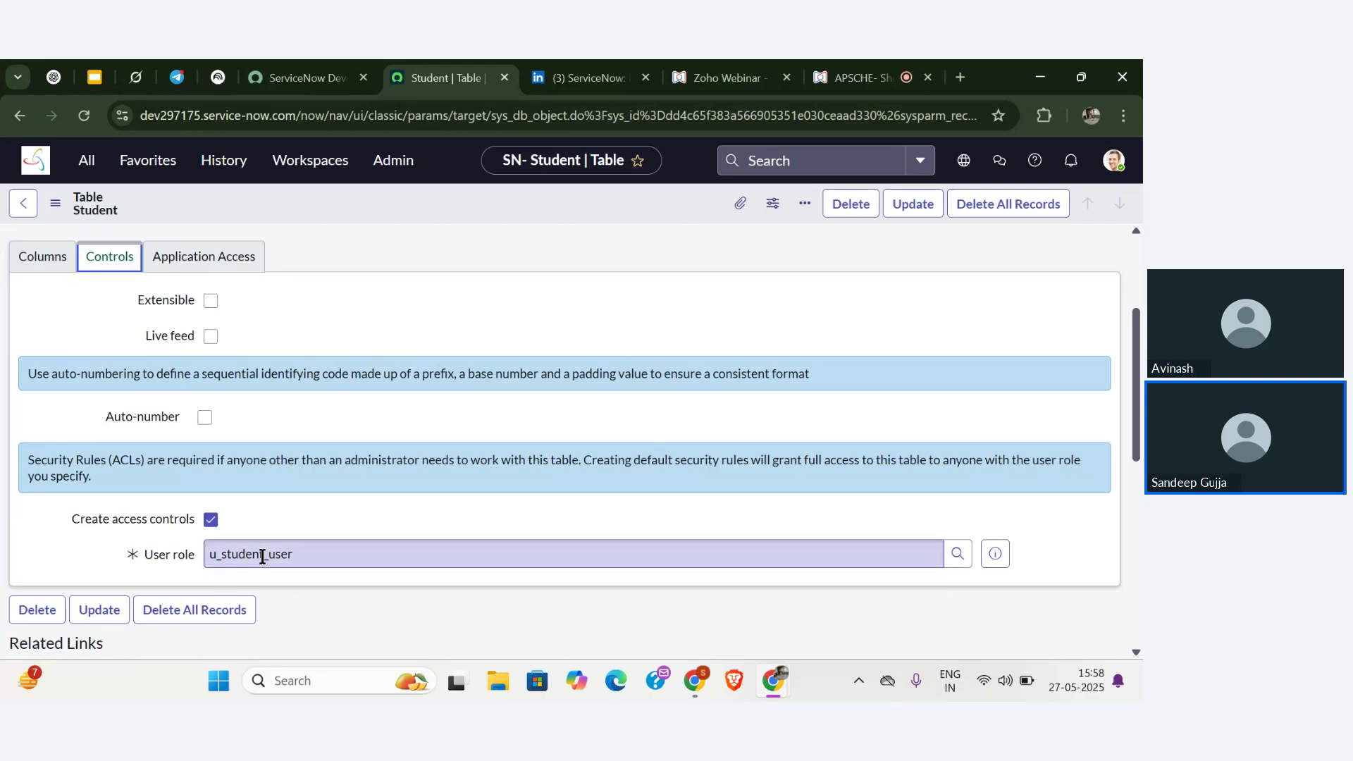
double_click(323, 550)
left_click(333, 505)
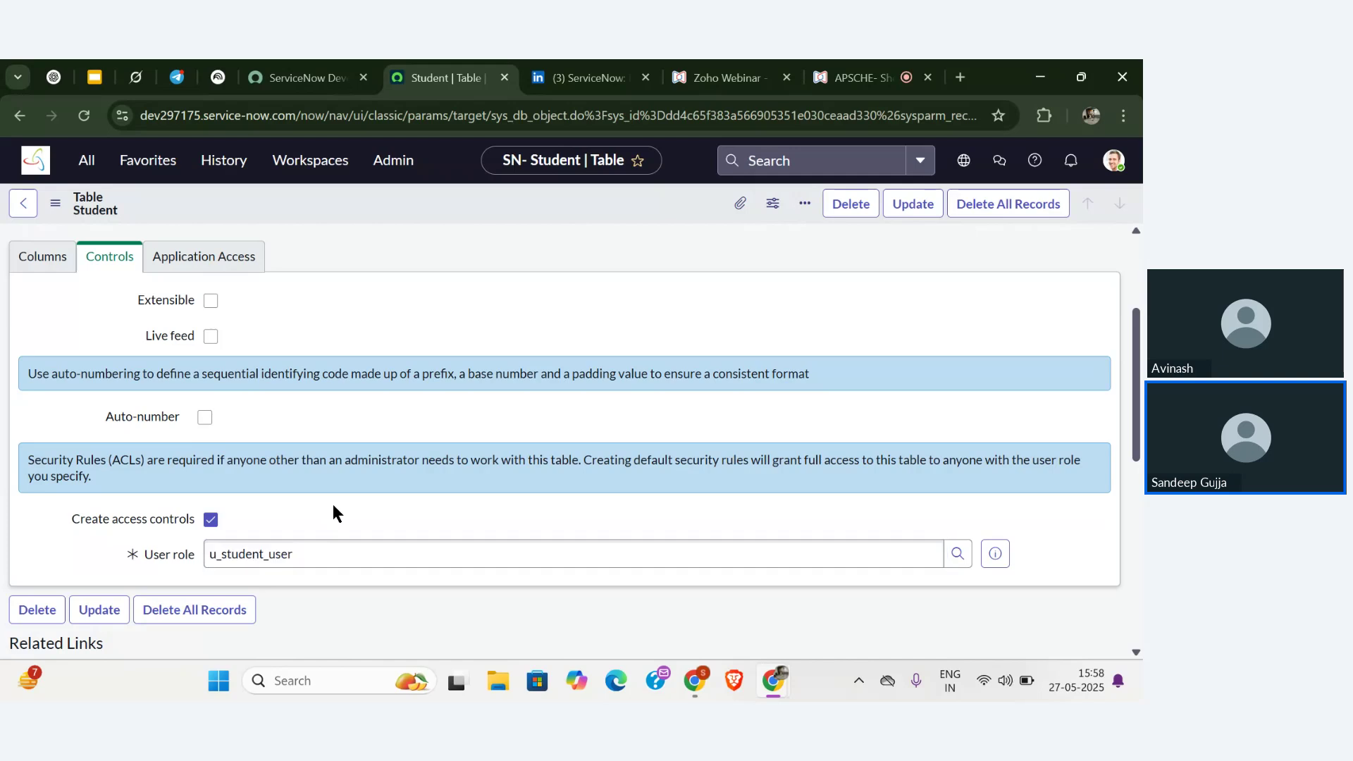
scroll(124, 530, "up", 3)
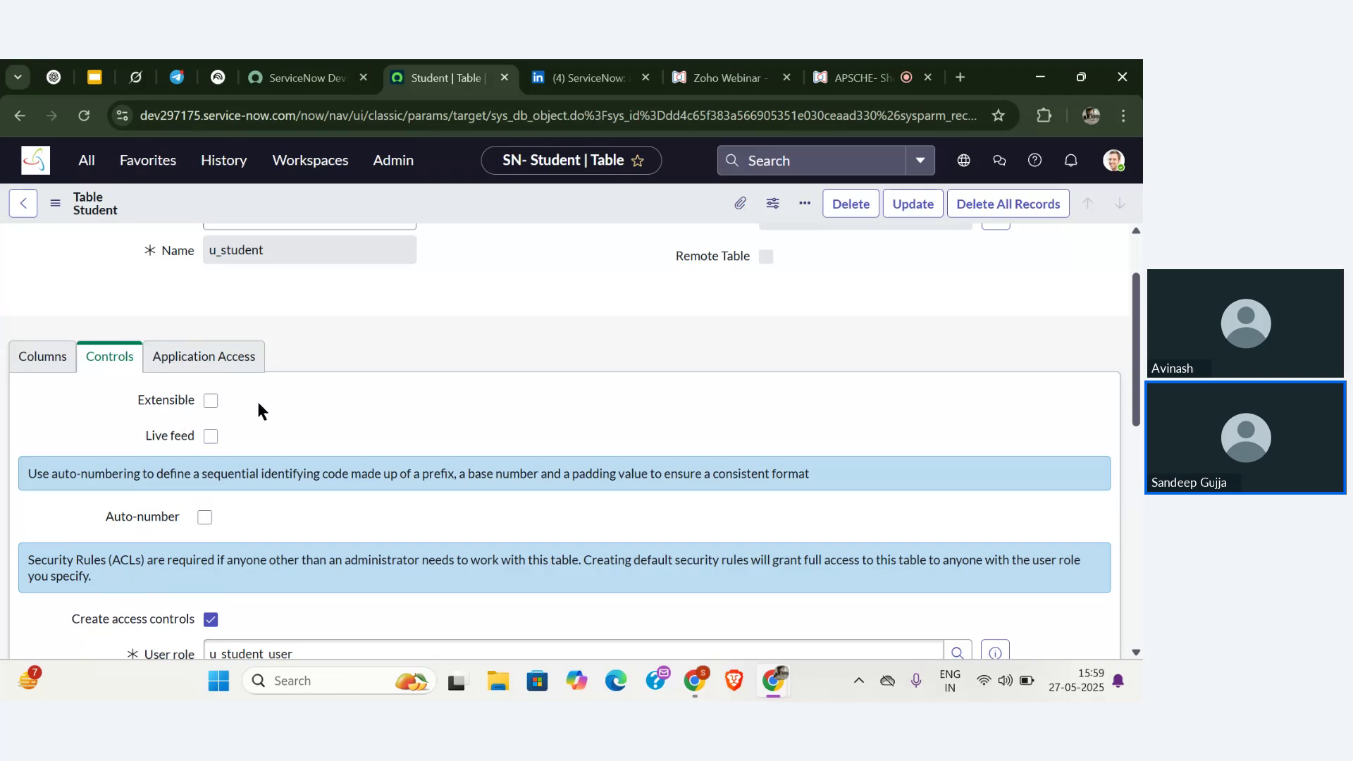
left_click(212, 402)
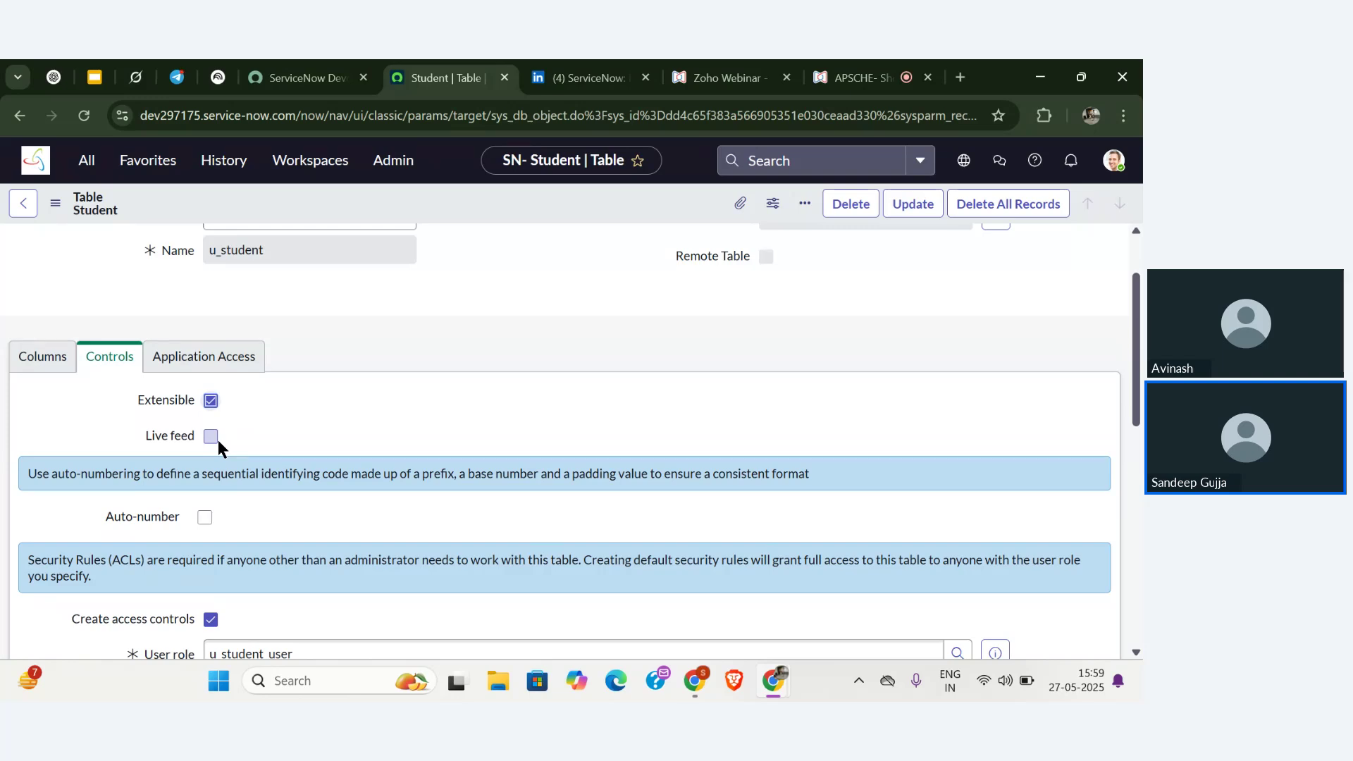
left_click(902, 204)
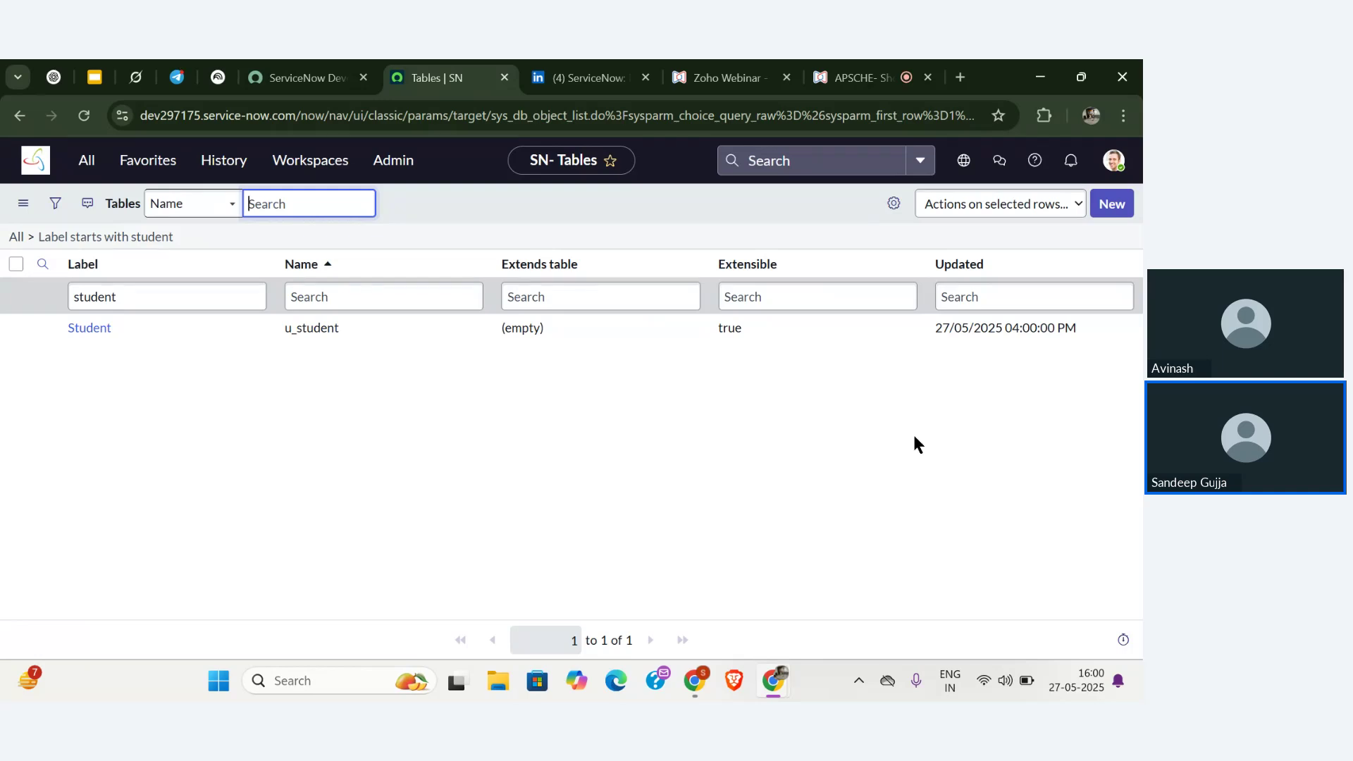
- Start a new table record with the label Activity and the name u_activity
left_click(1117, 206)
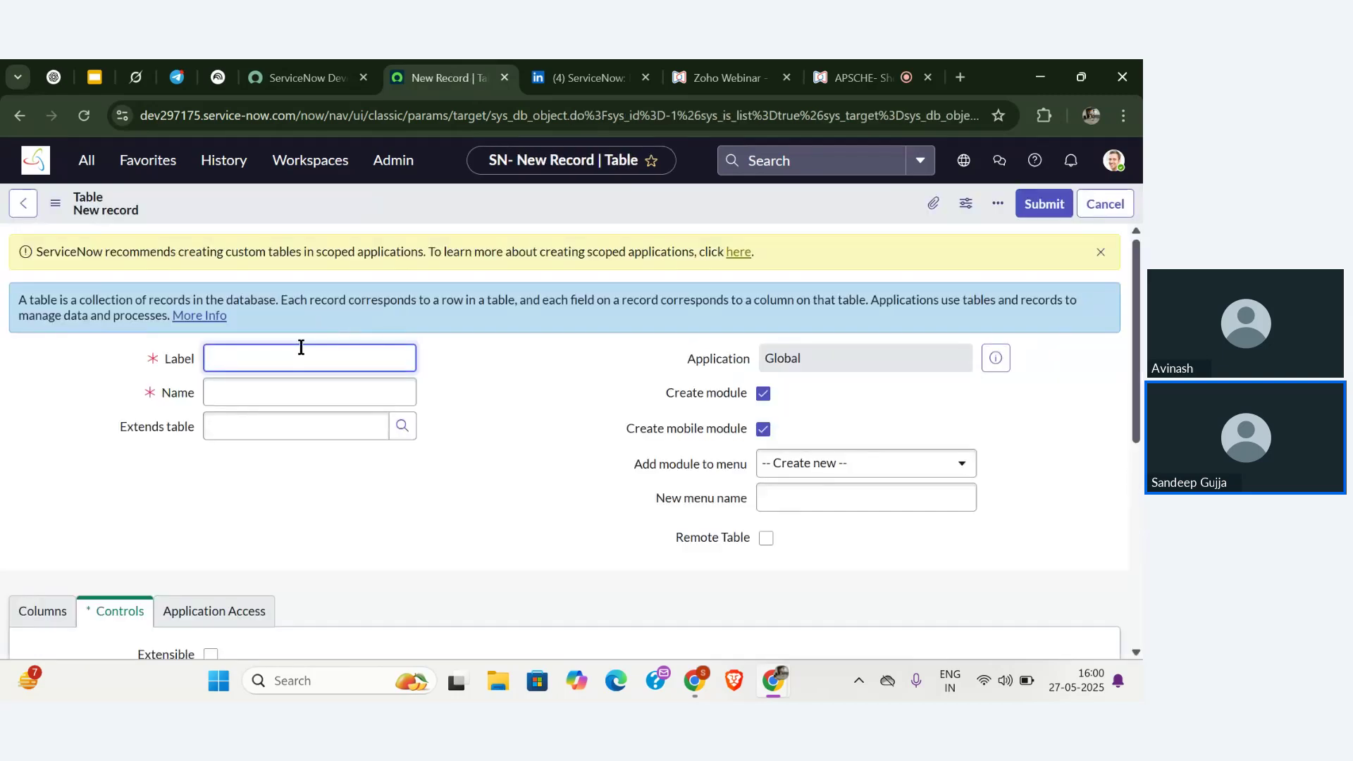
type("Actuvutu")
key("BackSpace")
key("BackSpace")
key("BackSpace")
key("BackSpace")
key("BackSpace")
type("ivies")
key("BackSpace")
key("BackSpace")
type("t")
type("ices")
key("BackSpace")
key("BackSpace")
key("BackSpace")
key("BackSpace")
type("y")
left_click(315, 399)
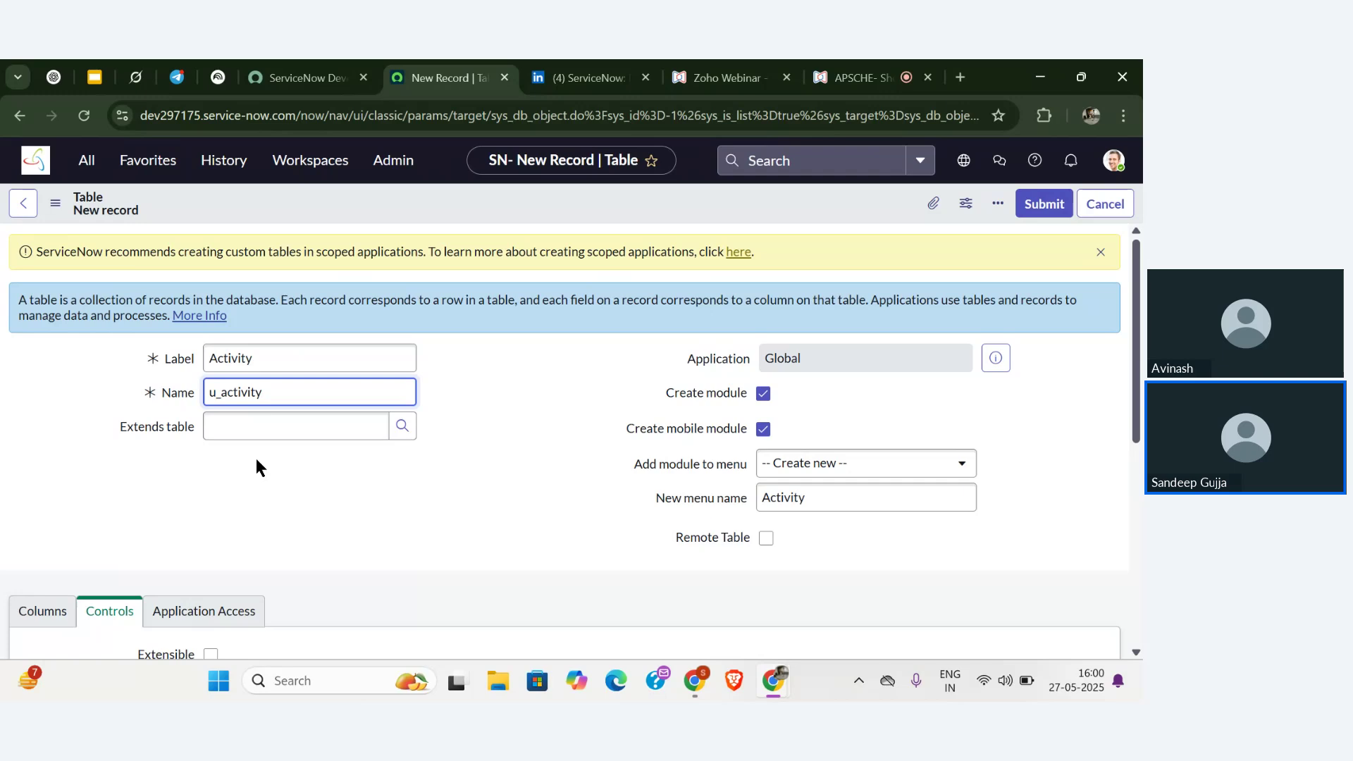
- Look up u_student among the tables the Activity table can extend, and clear the entry without choosing it
left_click(259, 436)
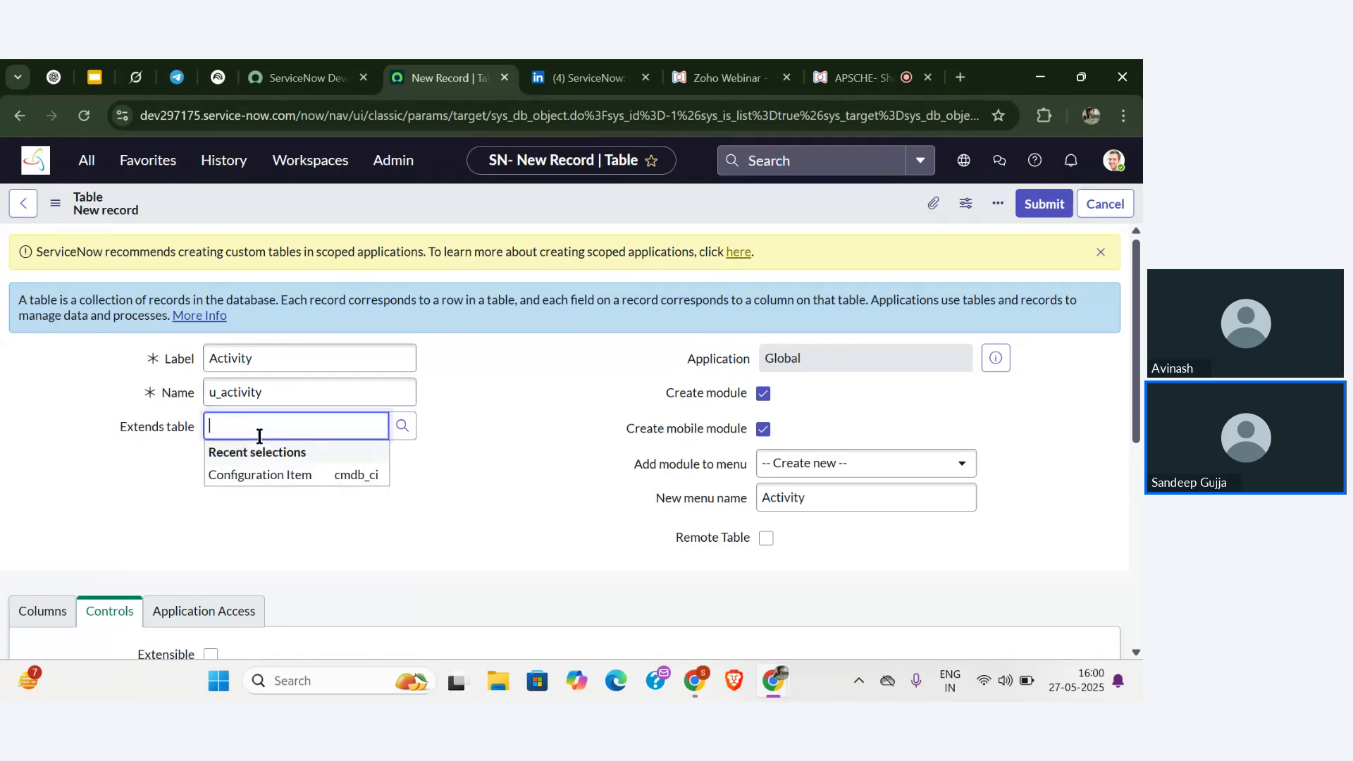
type("u_student")
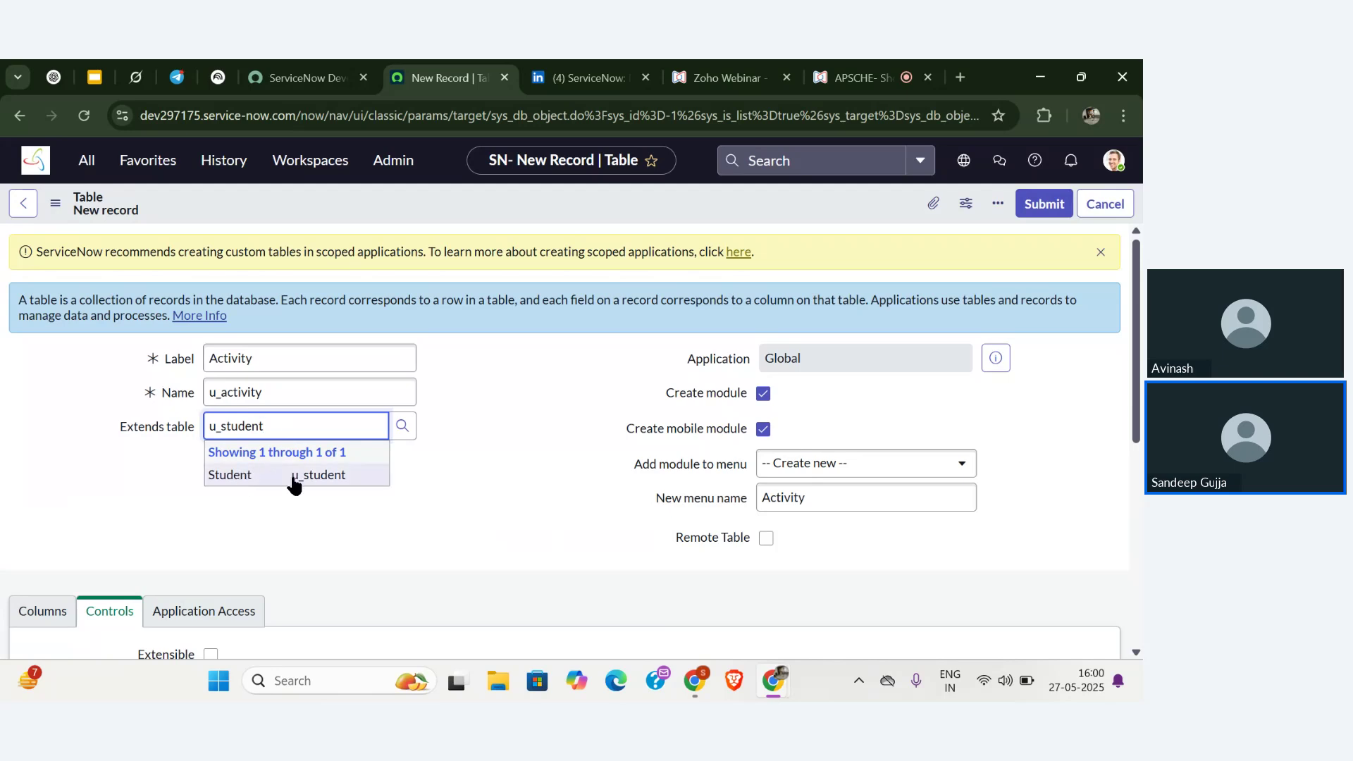
key("BackSpace")
key("BackSpace")
key("BackSpace")
key("BackSpace")
key("BackSpace")
key("BackSpace")
key("BackSpace")
key("BackSpace")
key("BackSpace")
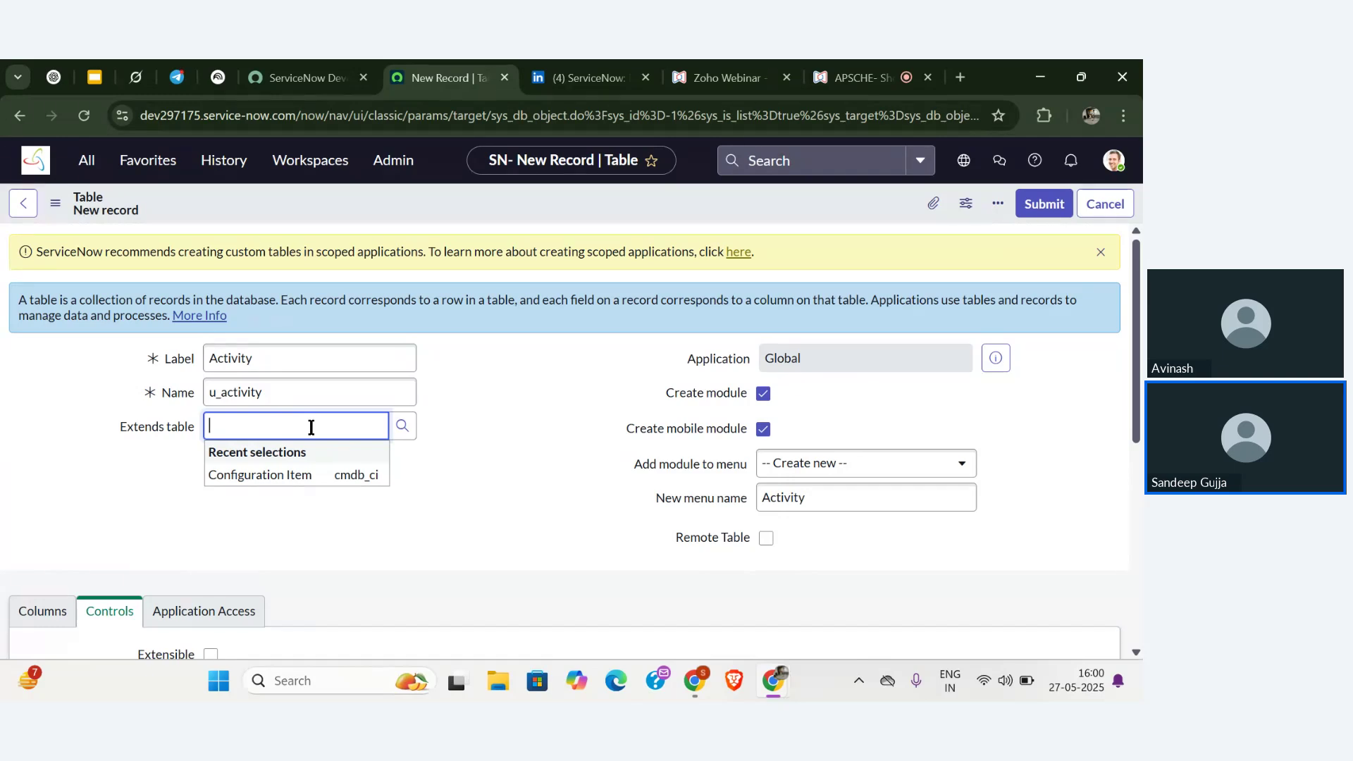
- Look up u_faculty among the extendable tables and clear the entry
type("u")
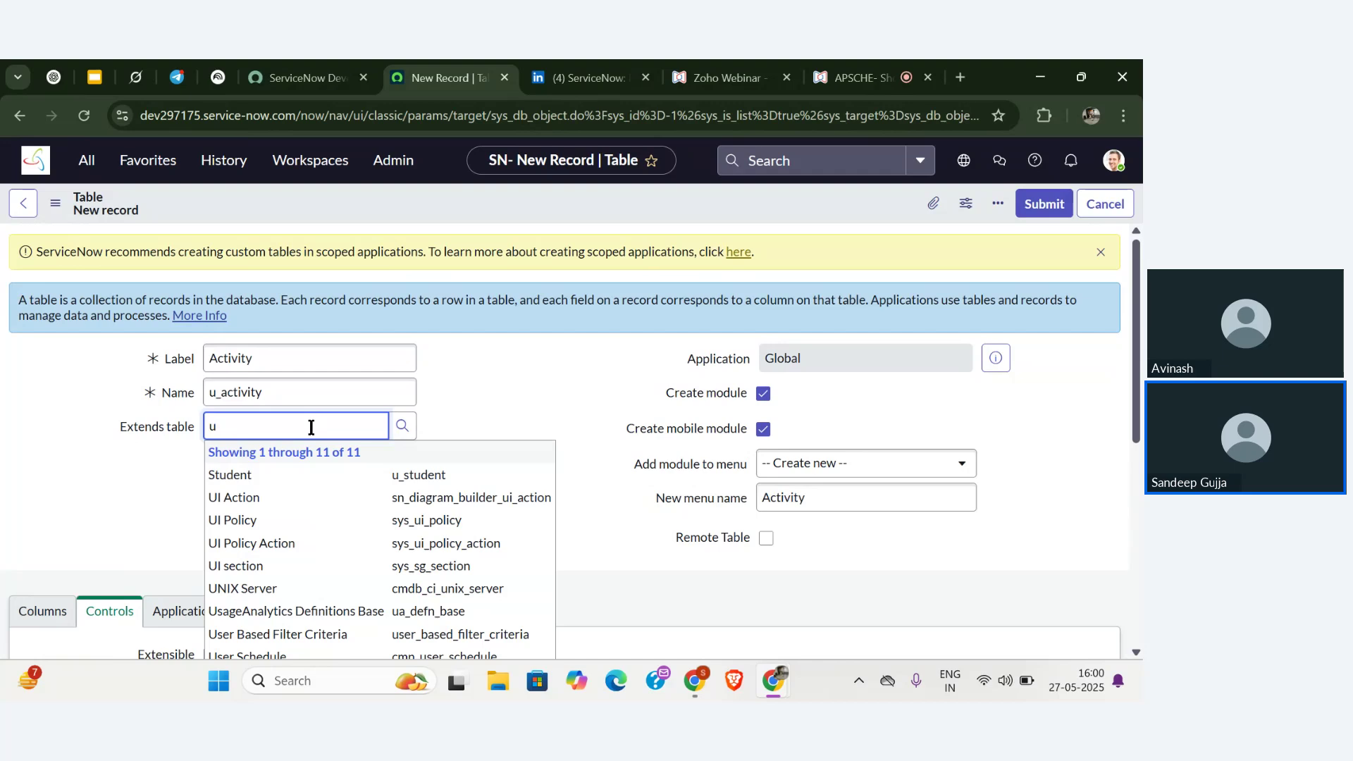
type("_facult")
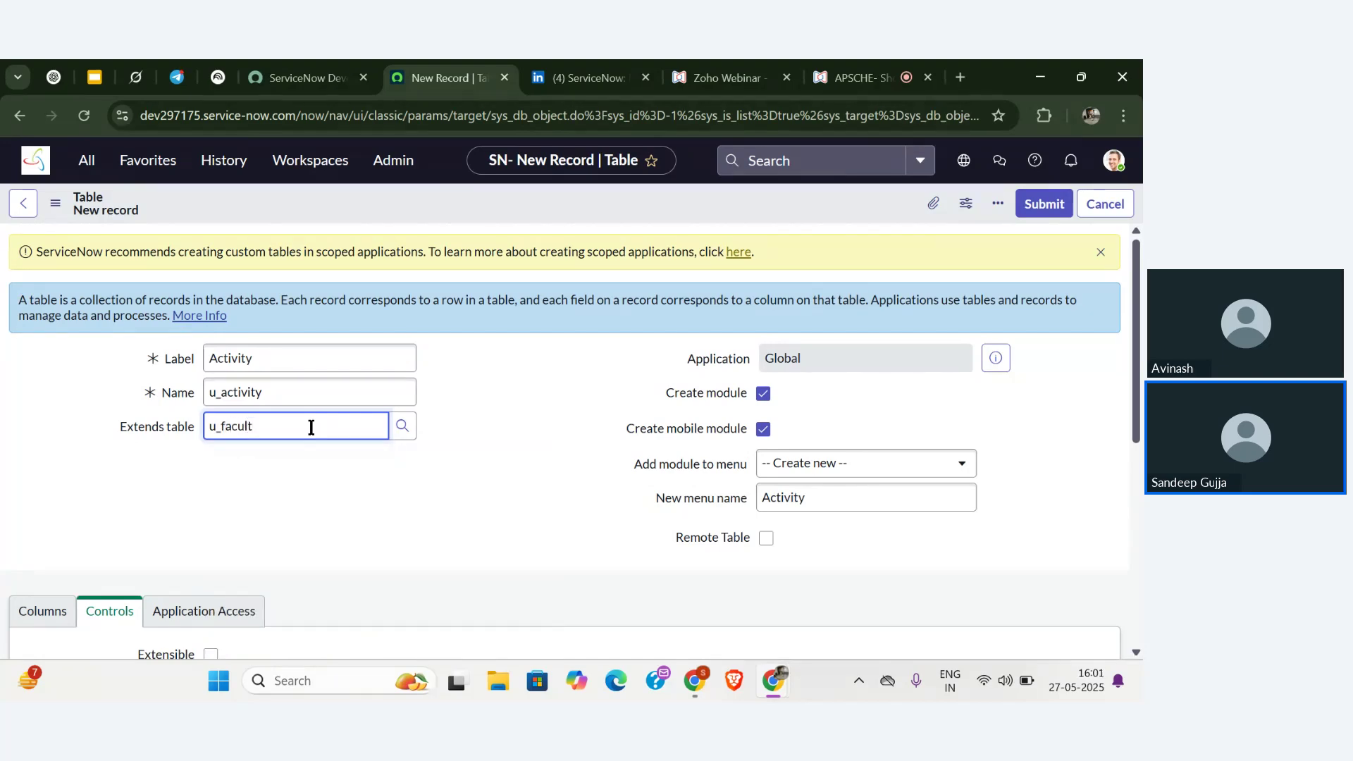
type("y")
key("BackSpace")
key("BackSpace")
key("BackSpace")
key("BackSpace")
key("BackSpace")
key("BackSpace")
key("BackSpace")
key("BackSpace")
key("BackSpace")
- Set the new Activity table to extend the Student table (u_student)
type("u")
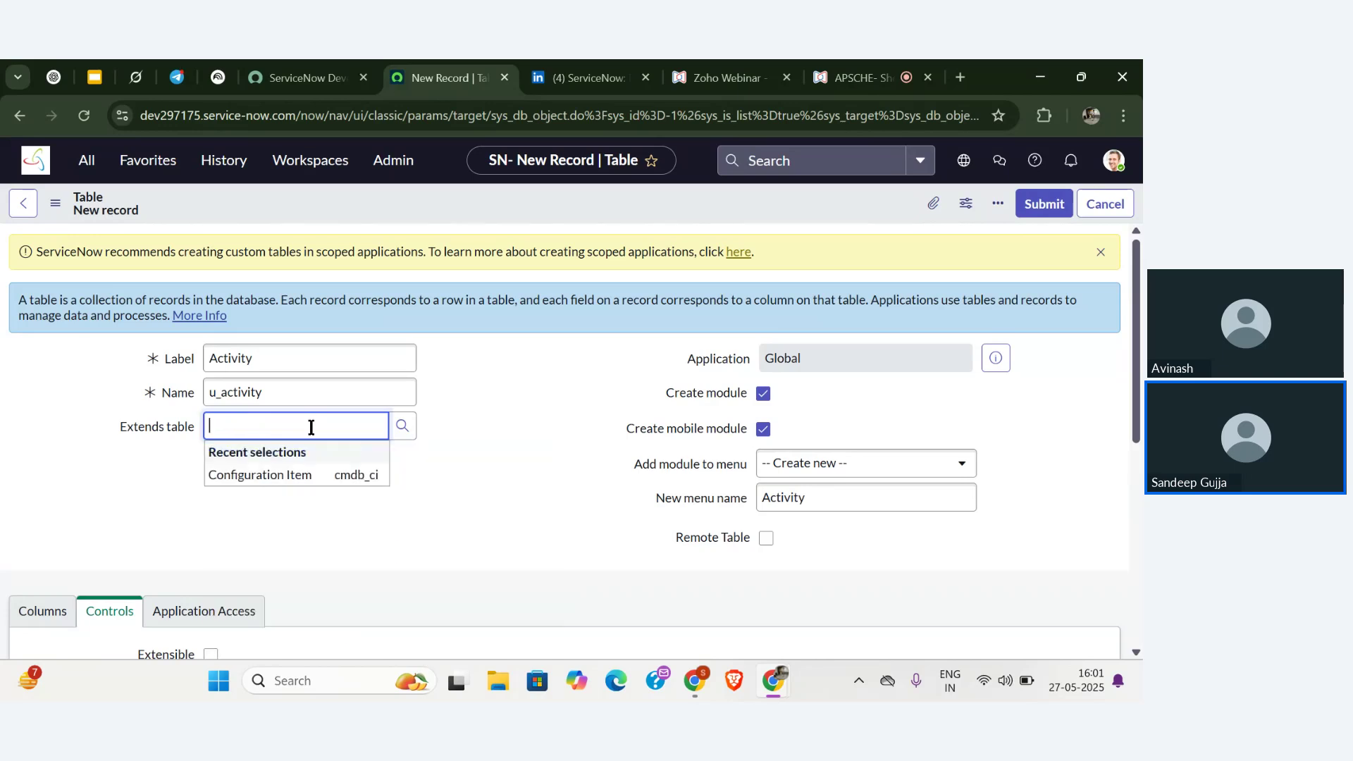
type("_")
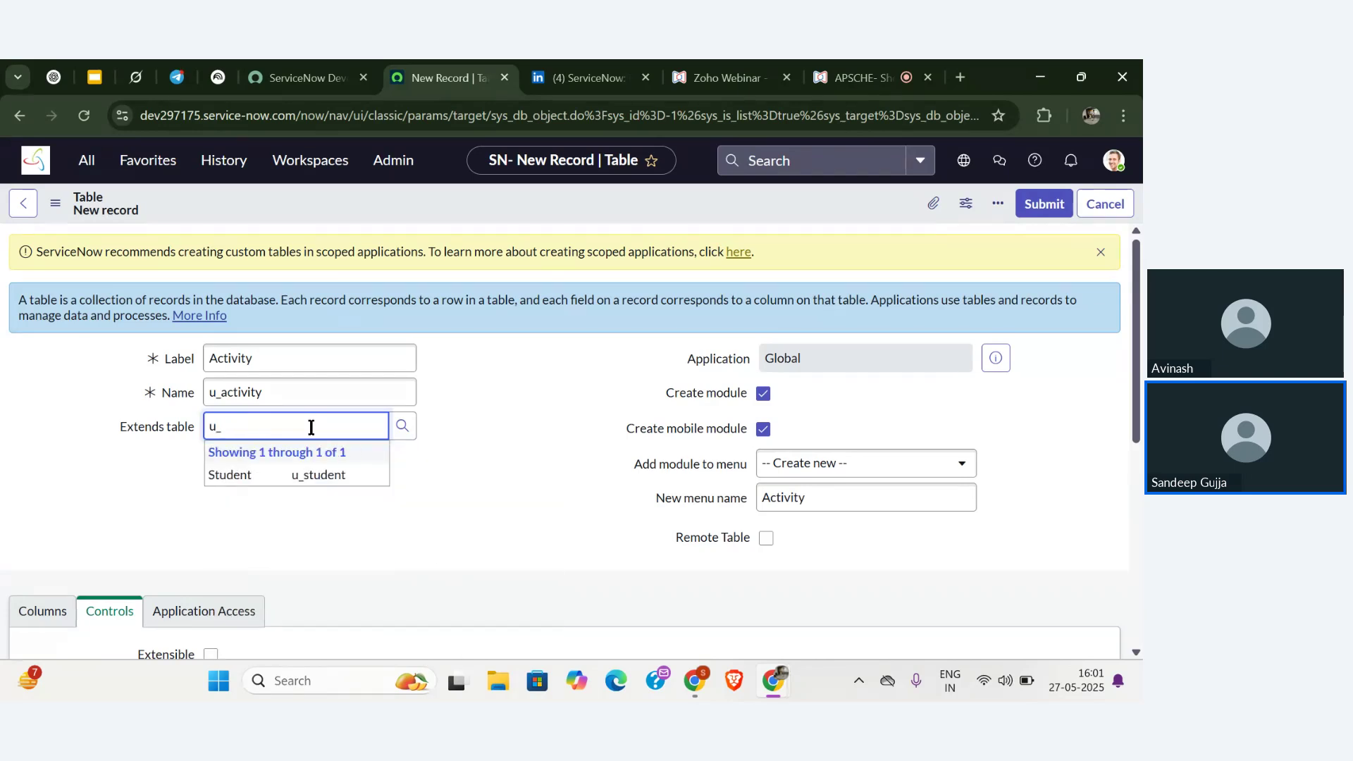
left_click(310, 474)
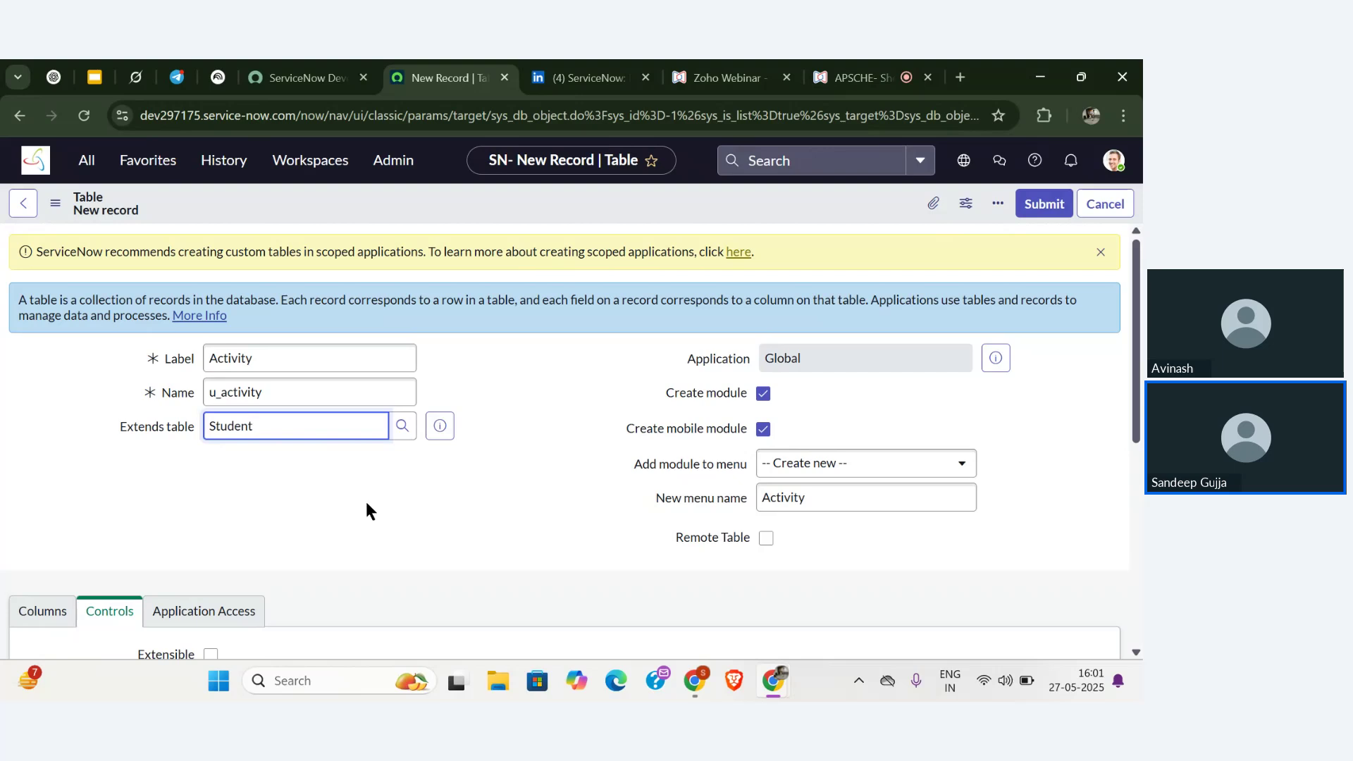
scroll(366, 501, "down", 5)
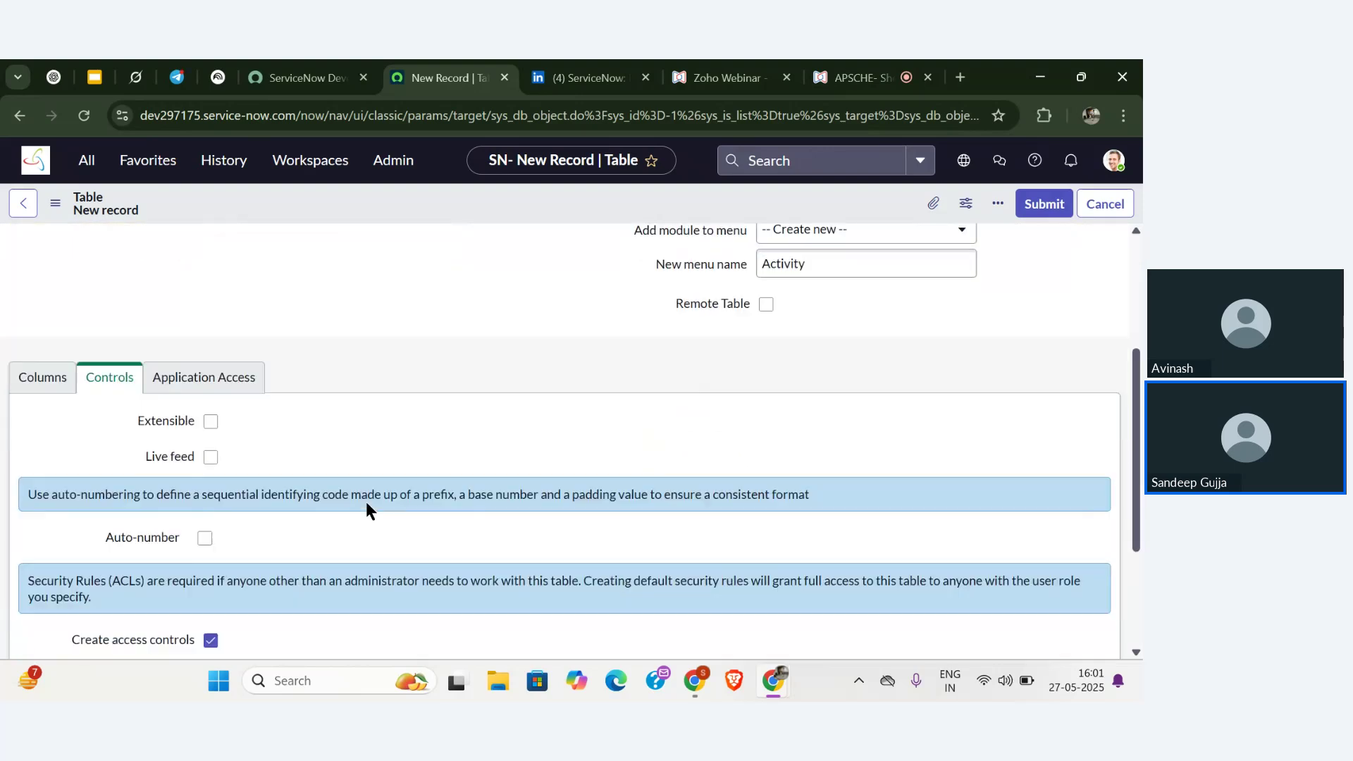
- Check the new Activity table's column list and save the table record
left_click(36, 329)
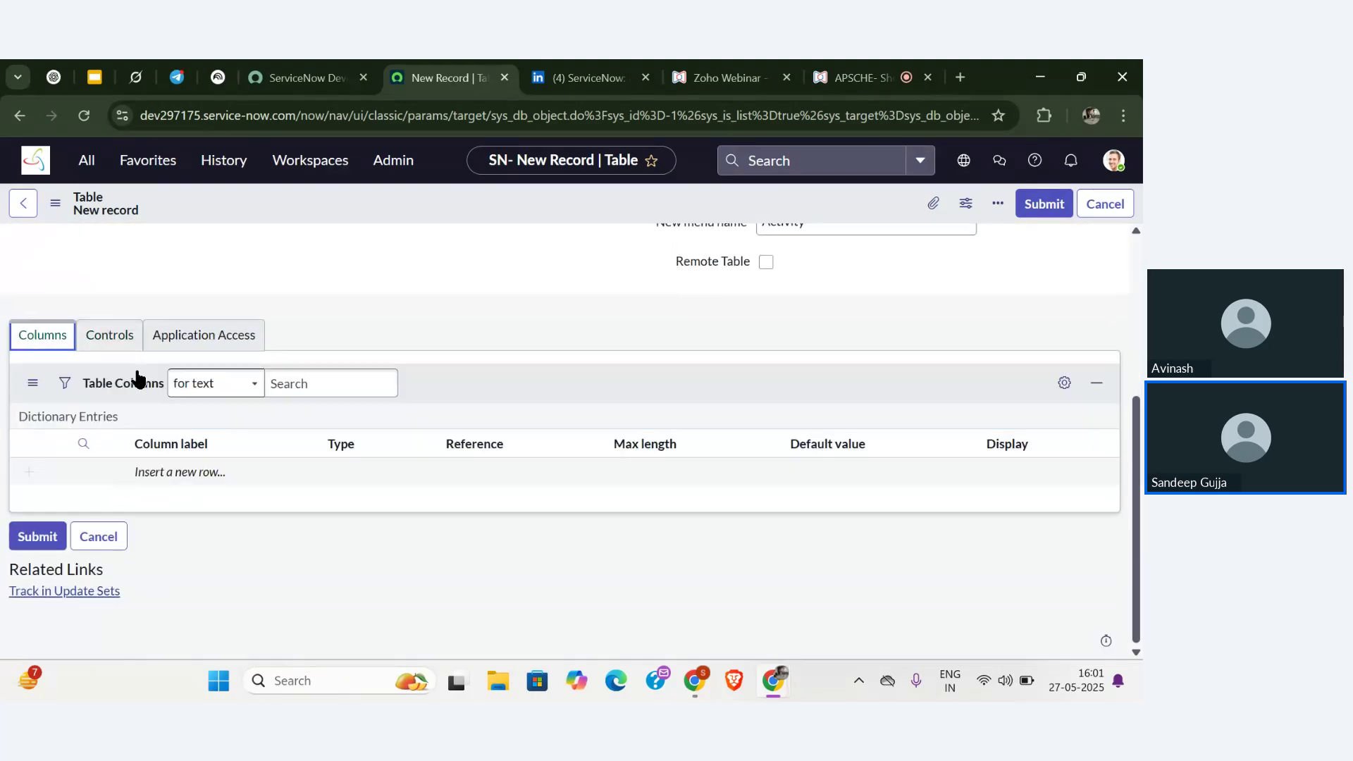
scroll(370, 298, "up", 5)
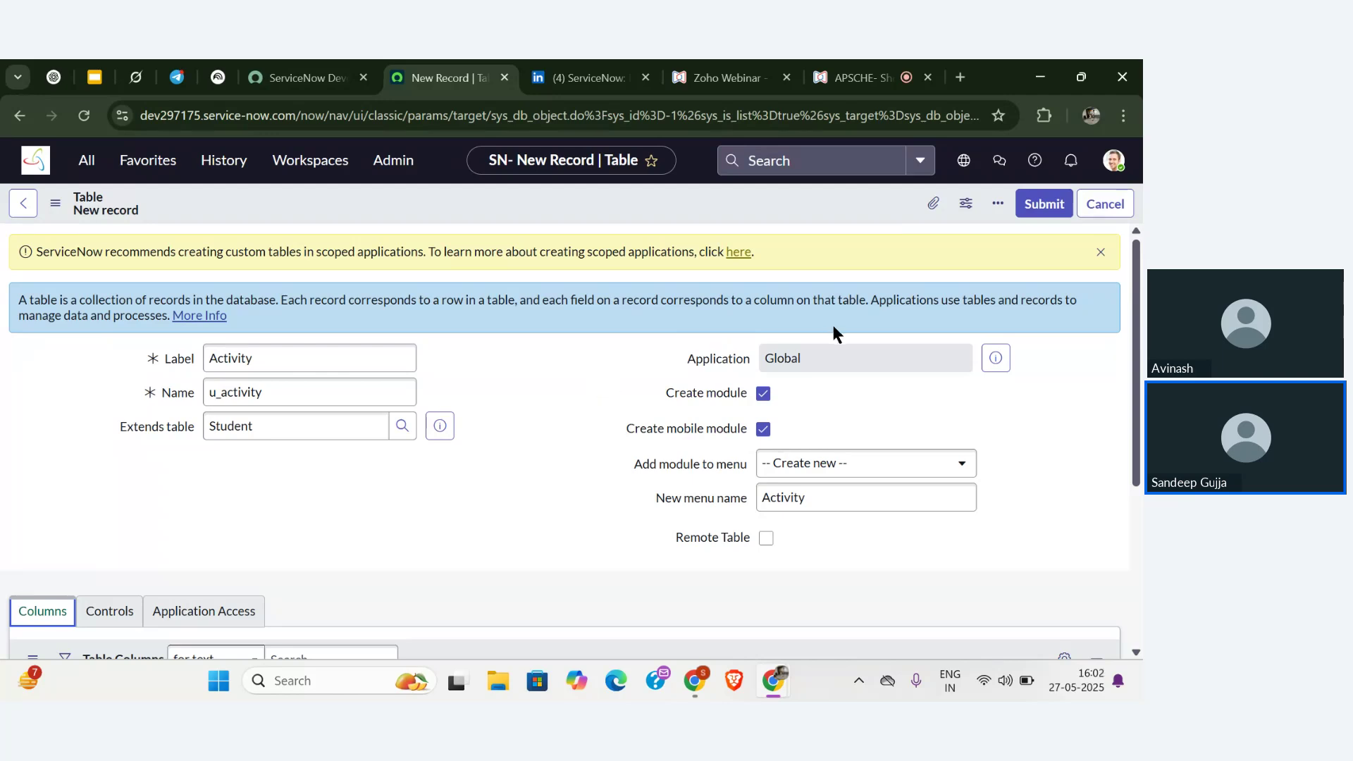
right_click(522, 192)
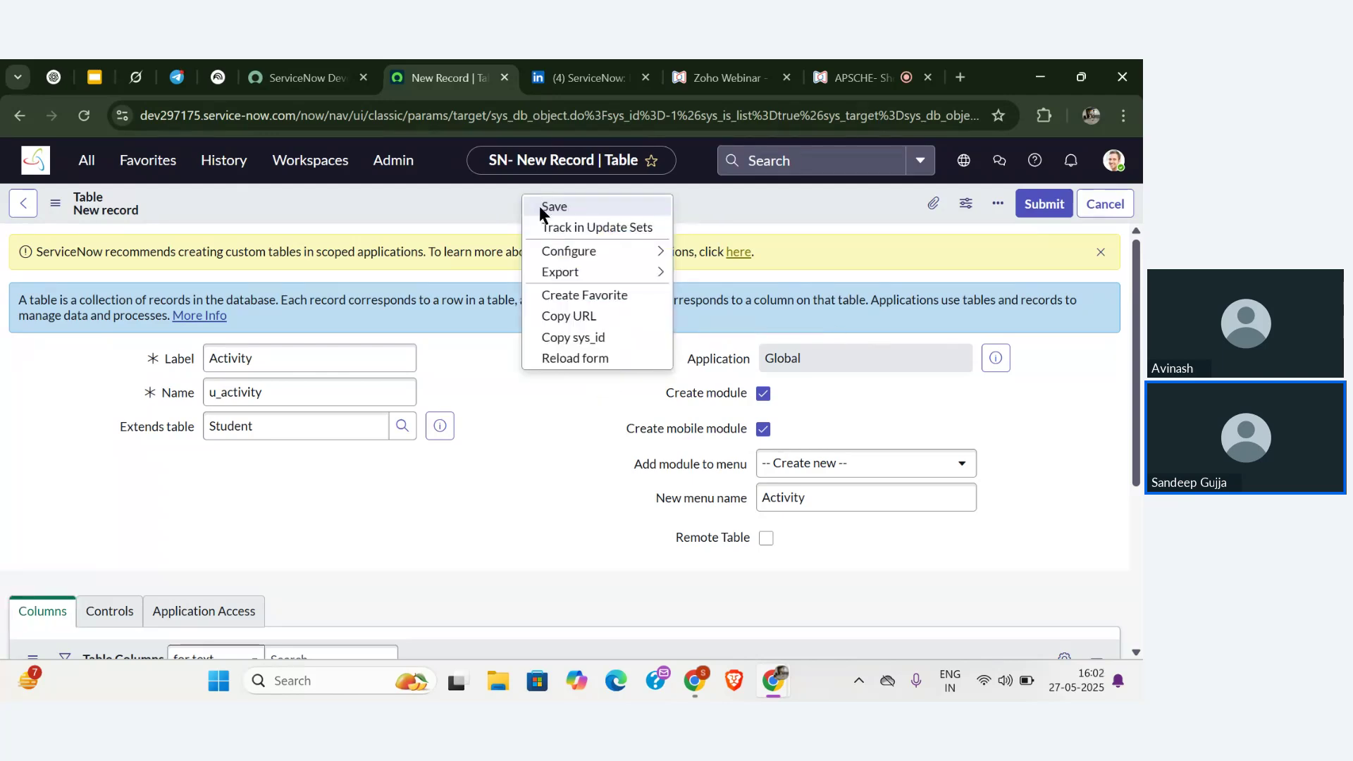
left_click(539, 206)
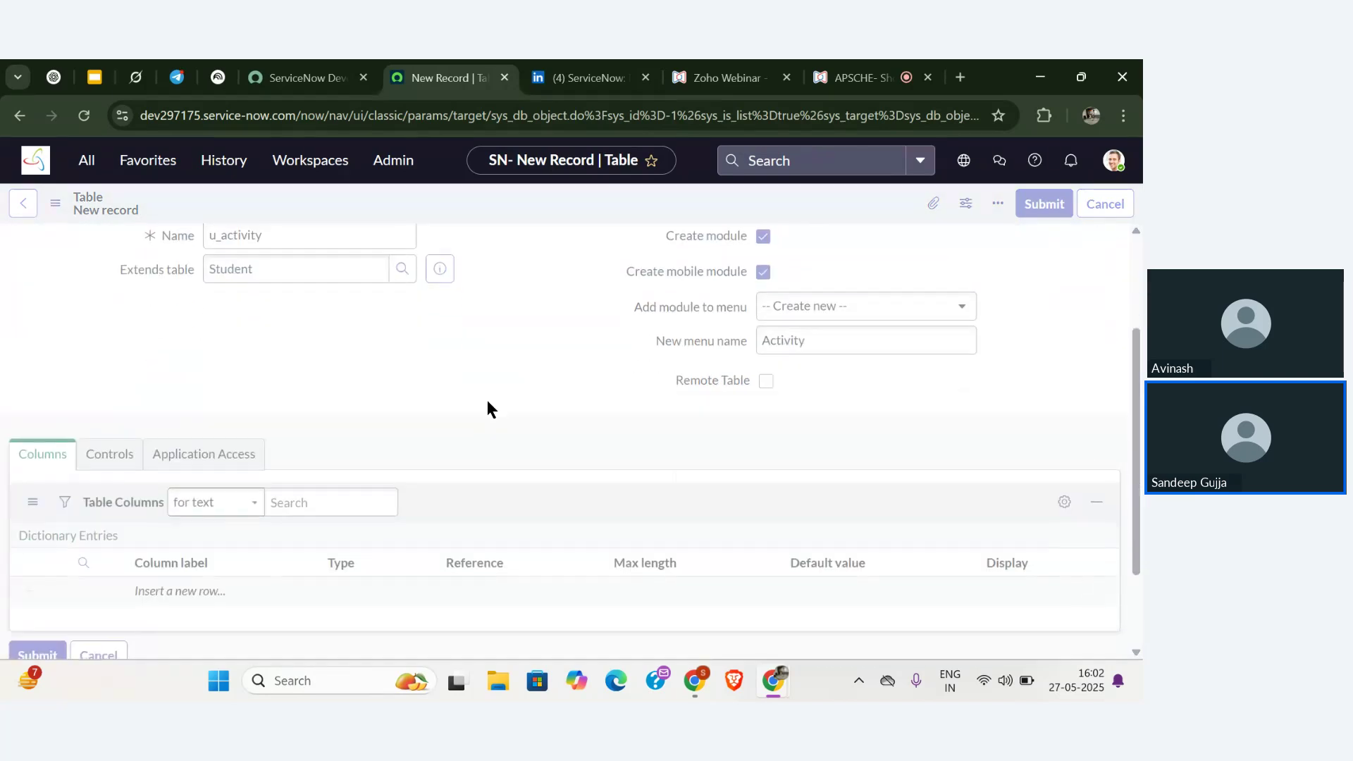
- Examine the saved Activity table's columns, comparing those inherited from Student with the system columns
scroll(488, 399, "down", 7)
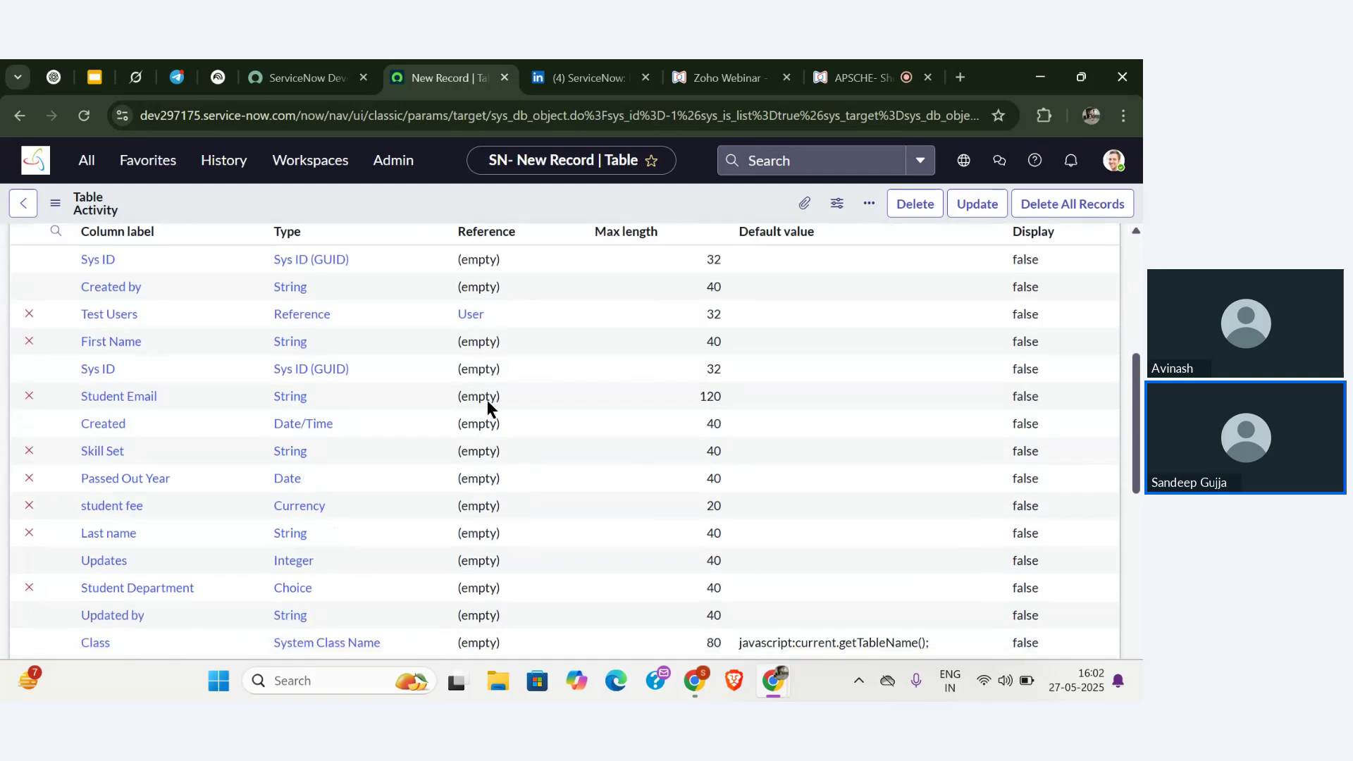
scroll(487, 400, "up", 6)
scroll(487, 399, "up", 1)
scroll(488, 400, "down", 5)
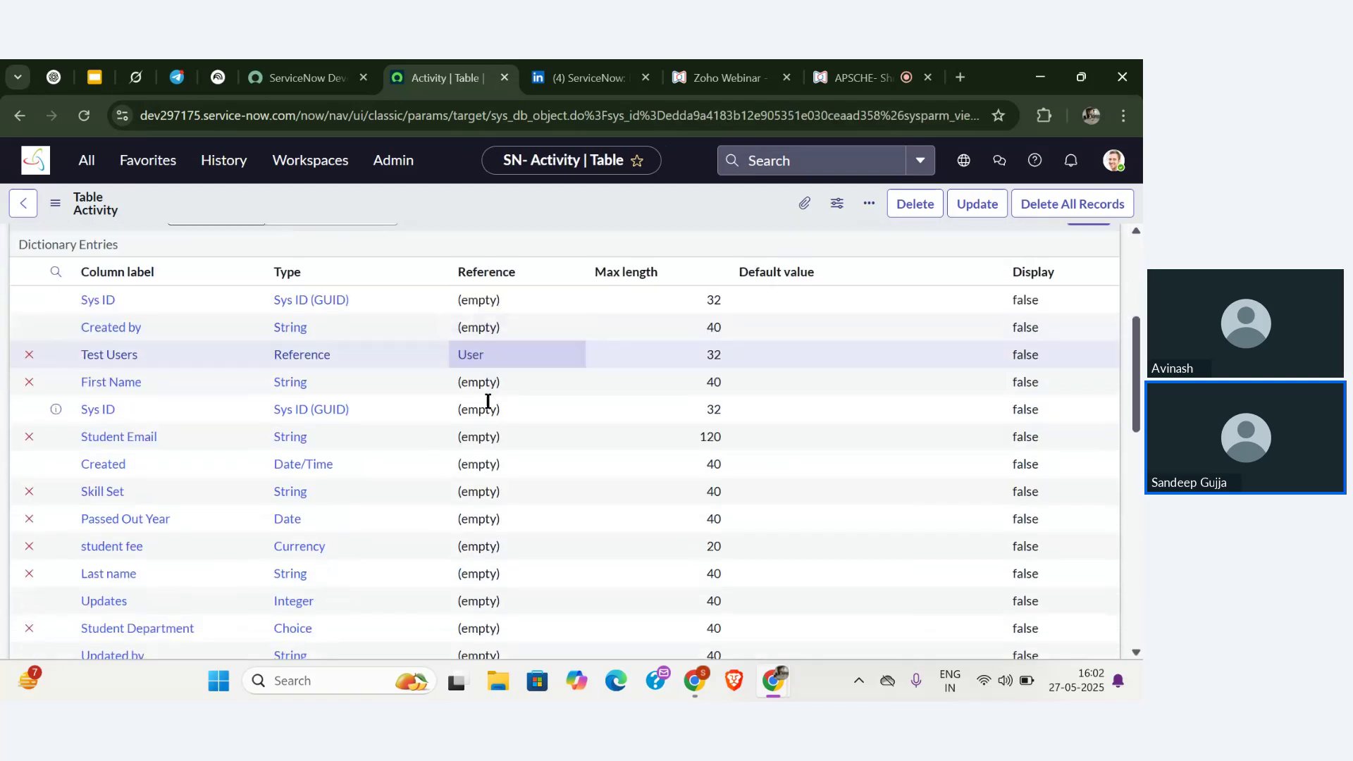
scroll(487, 400, "down", 4)
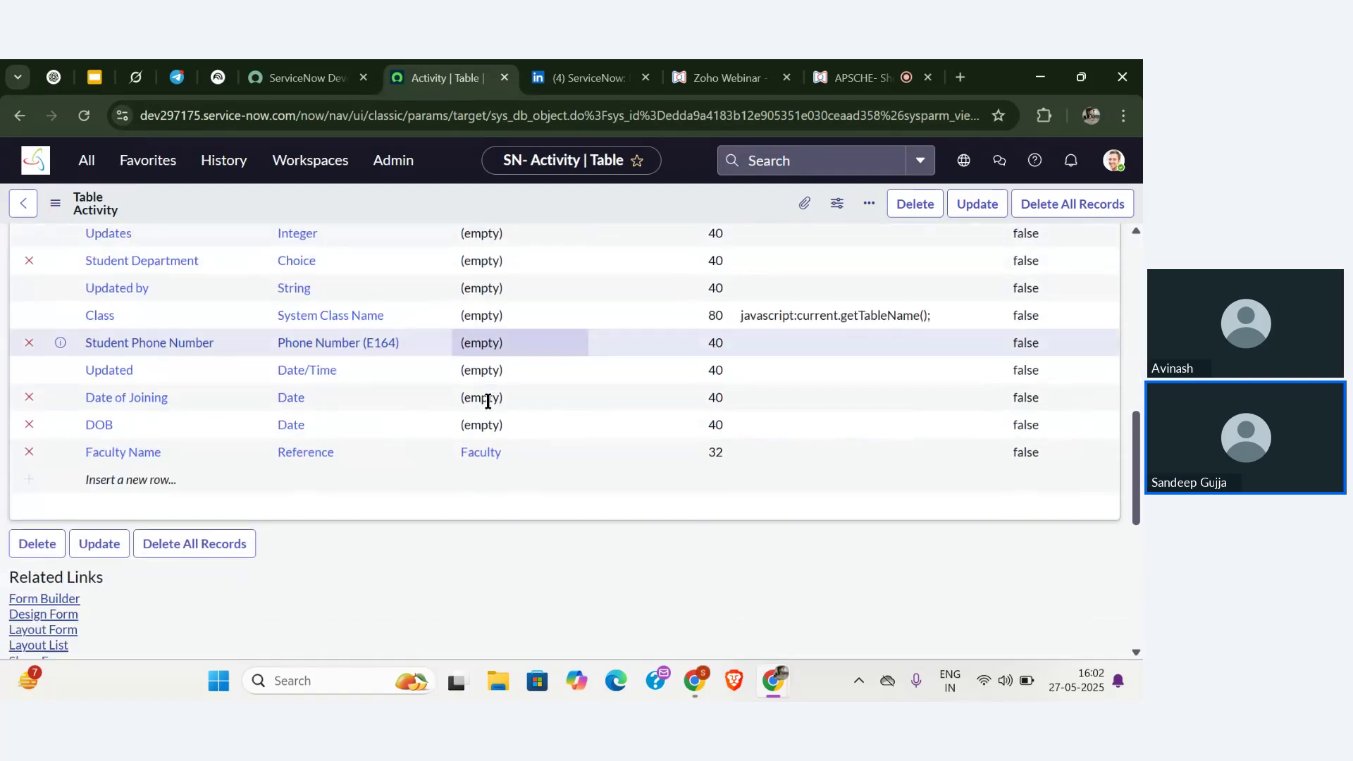
scroll(487, 400, "up", 1)
scroll(488, 401, "up", 4)
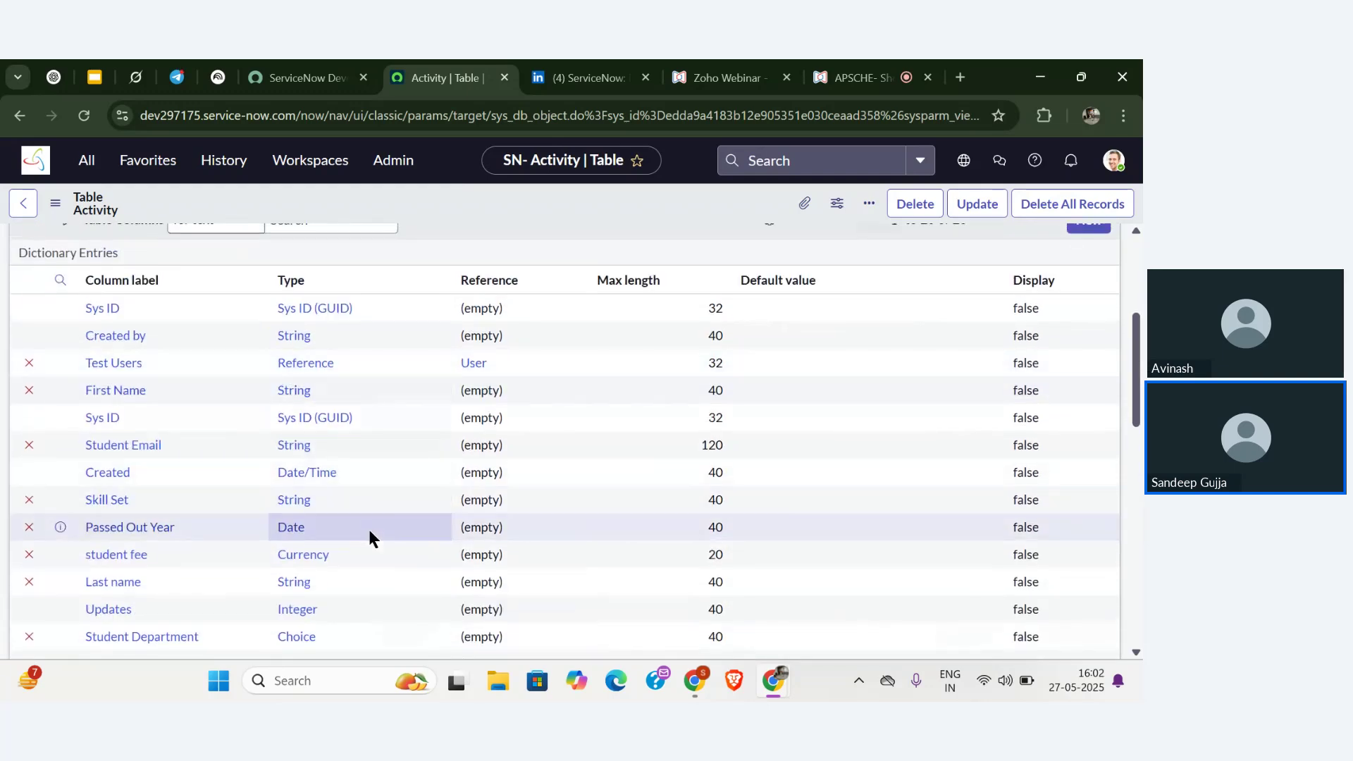
scroll(369, 530, "down", 2)
scroll(369, 530, "down", 1)
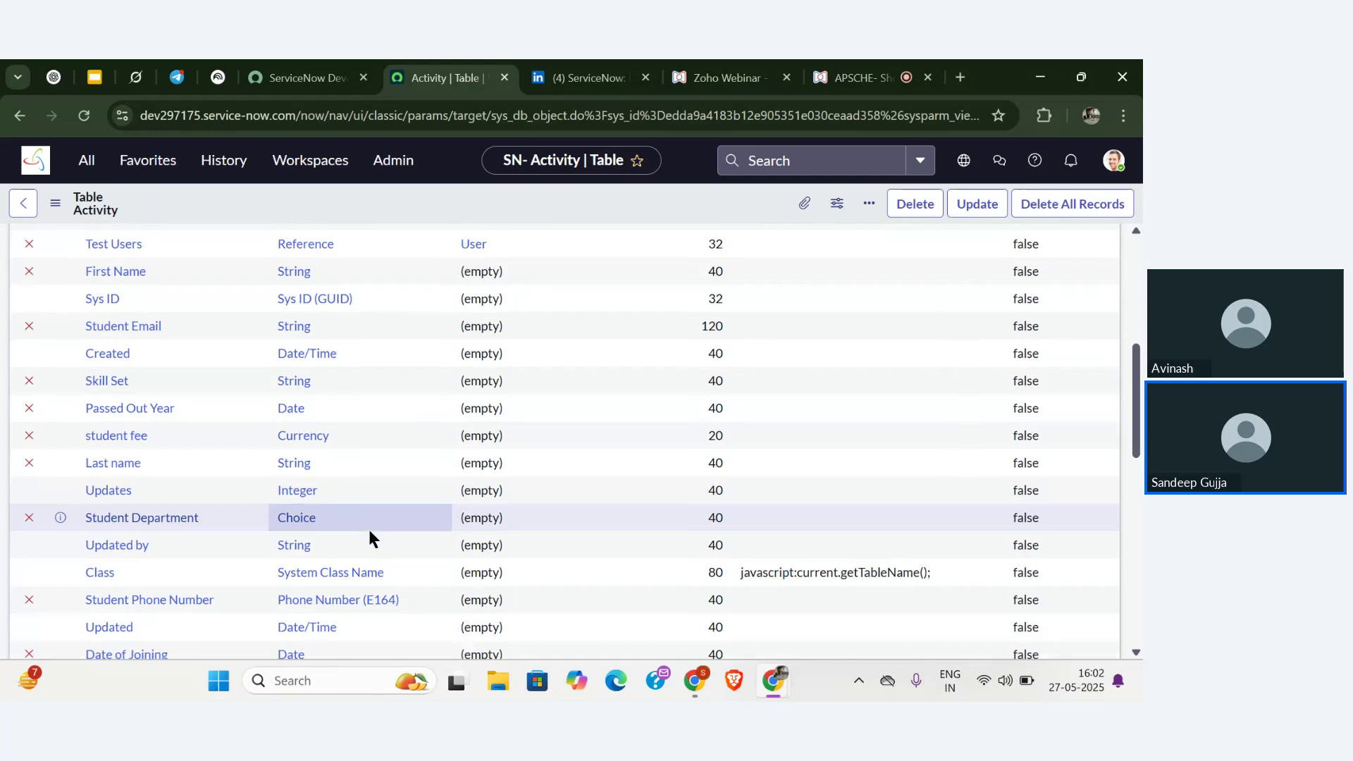
scroll(369, 530, "down", 2)
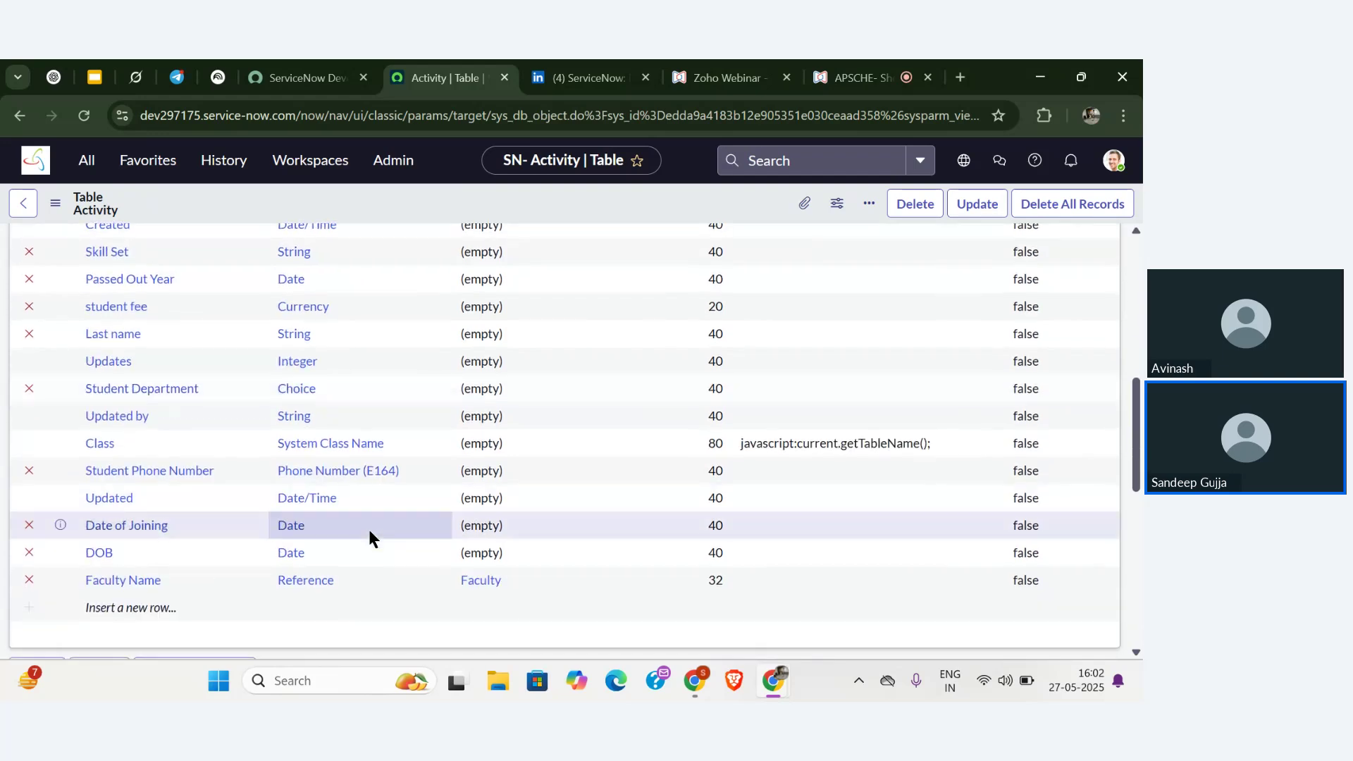
scroll(370, 534, "up", 4)
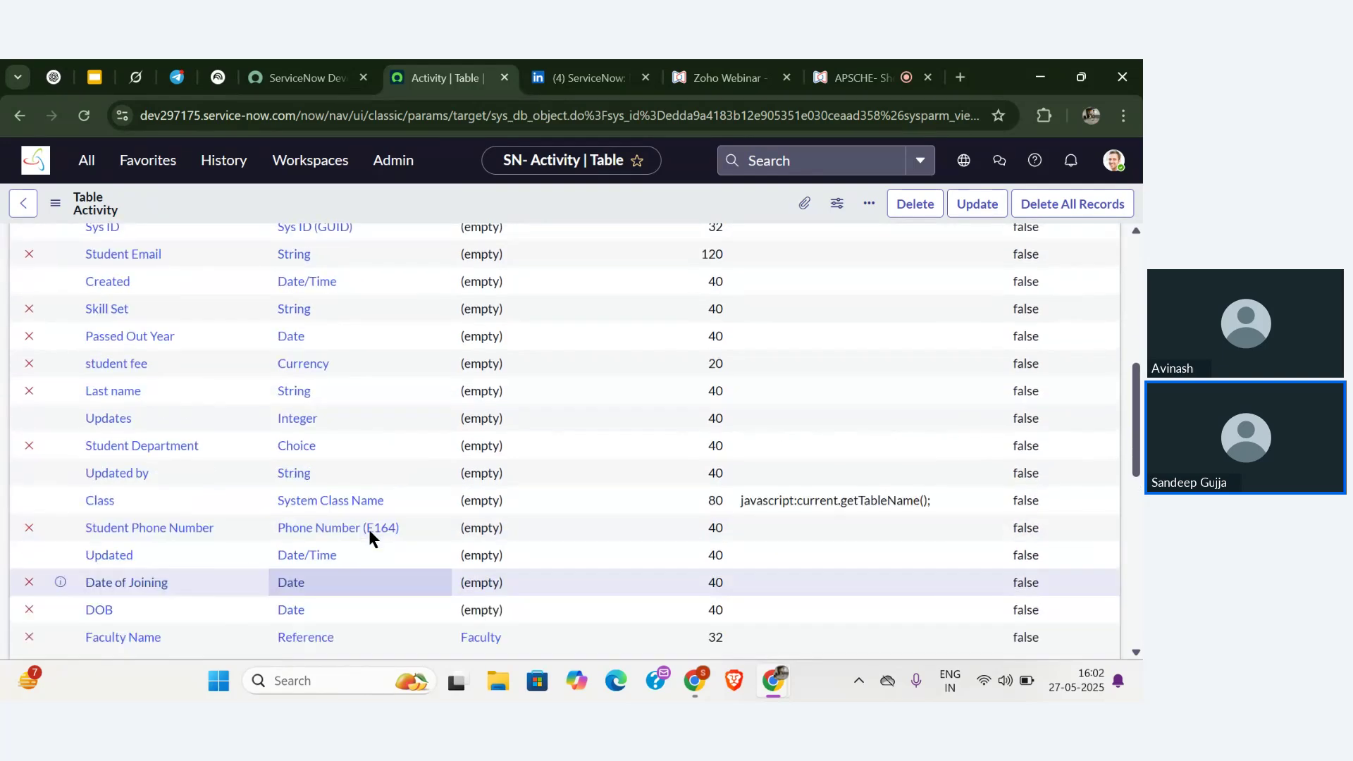
scroll(369, 532, "up", 4)
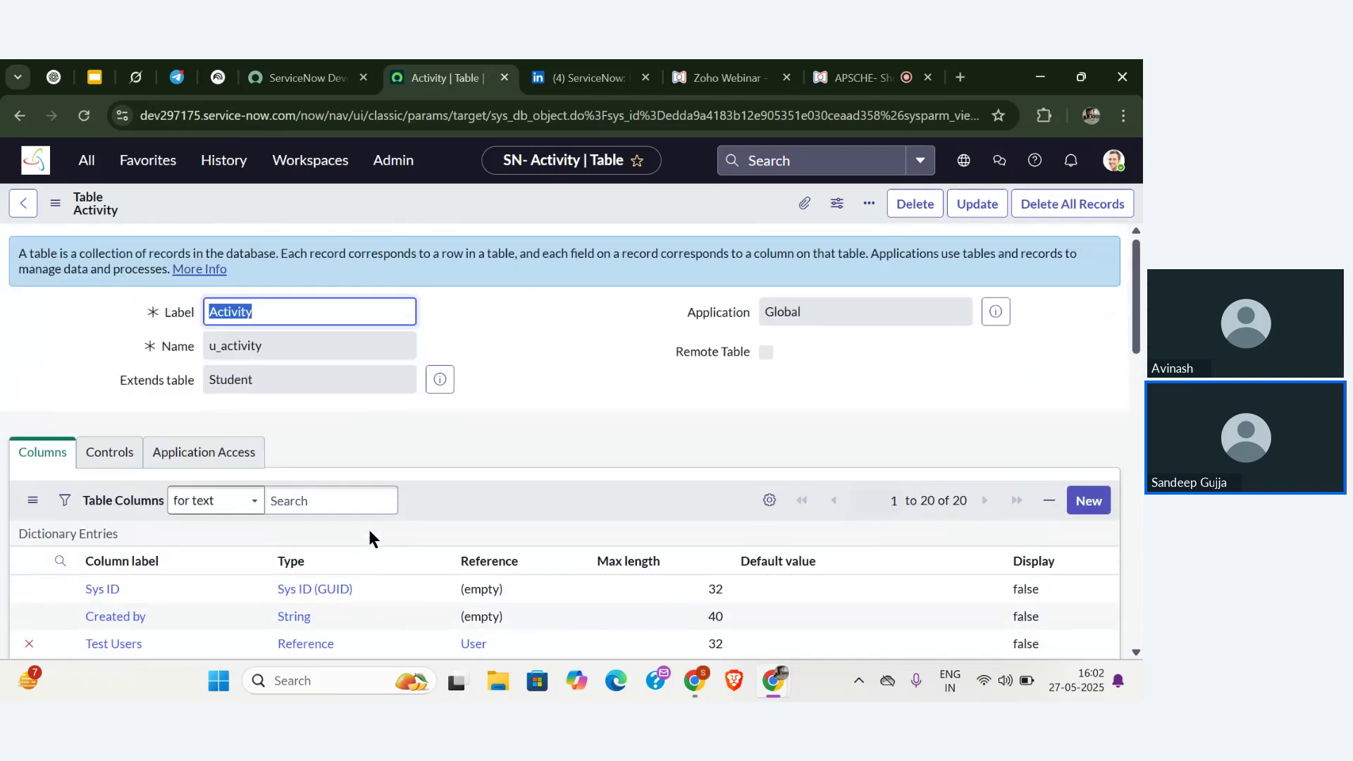
left_click(324, 420)
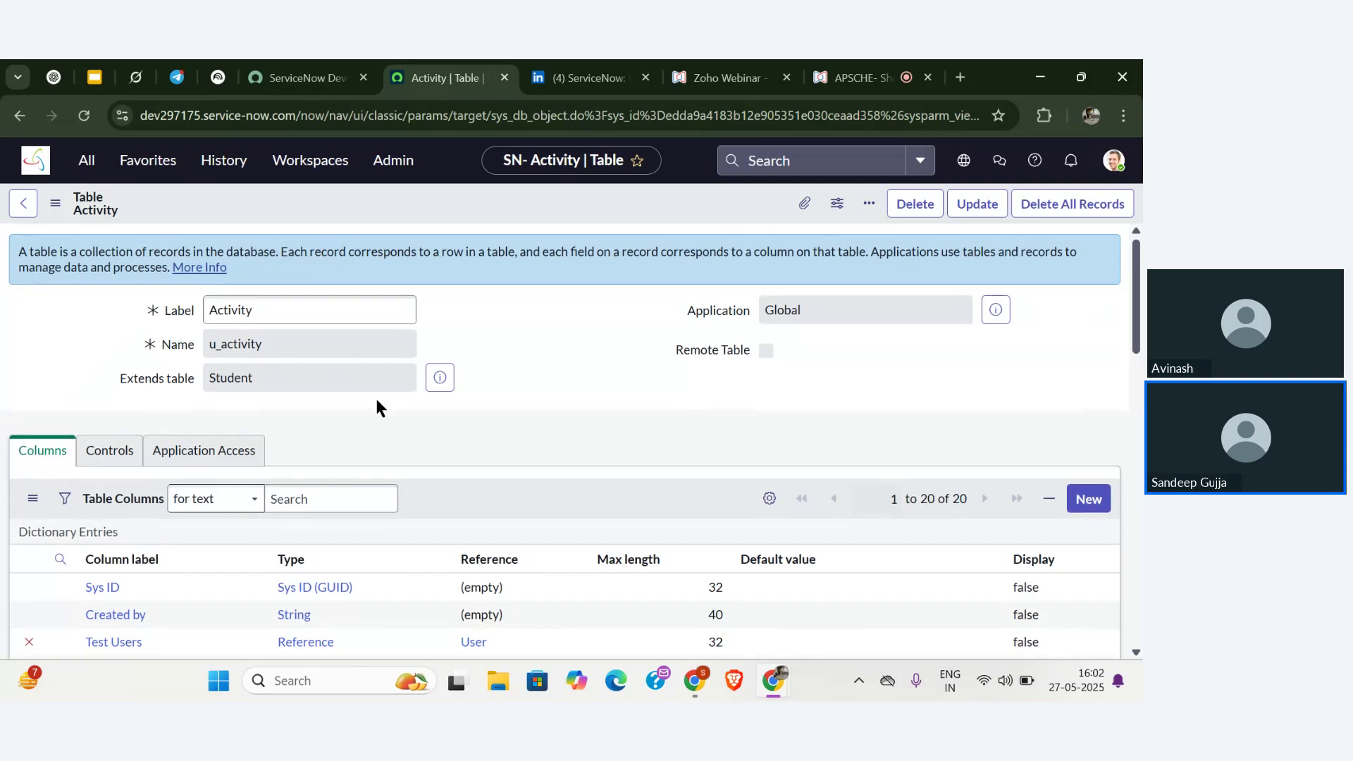
scroll(377, 404, "down", 3)
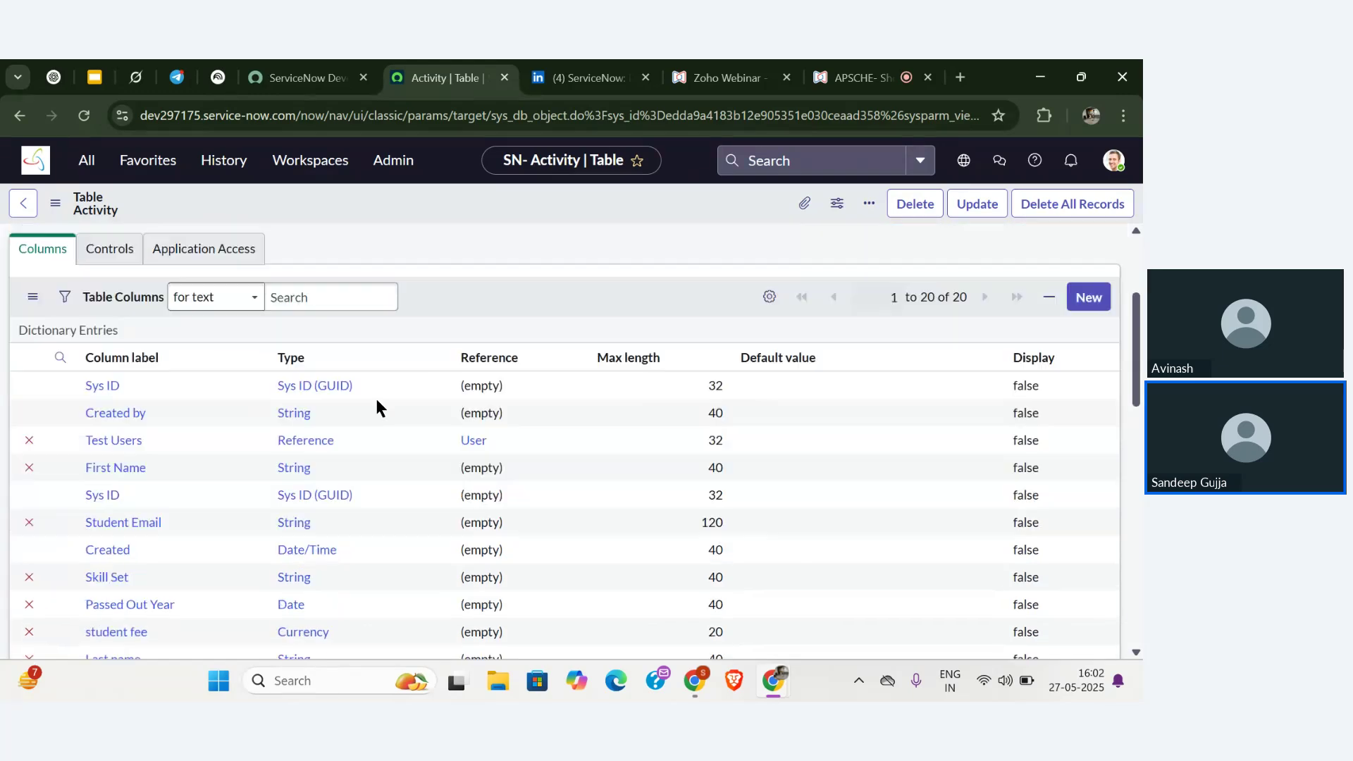
scroll(375, 396, "down", 4)
scroll(375, 396, "up", 8)
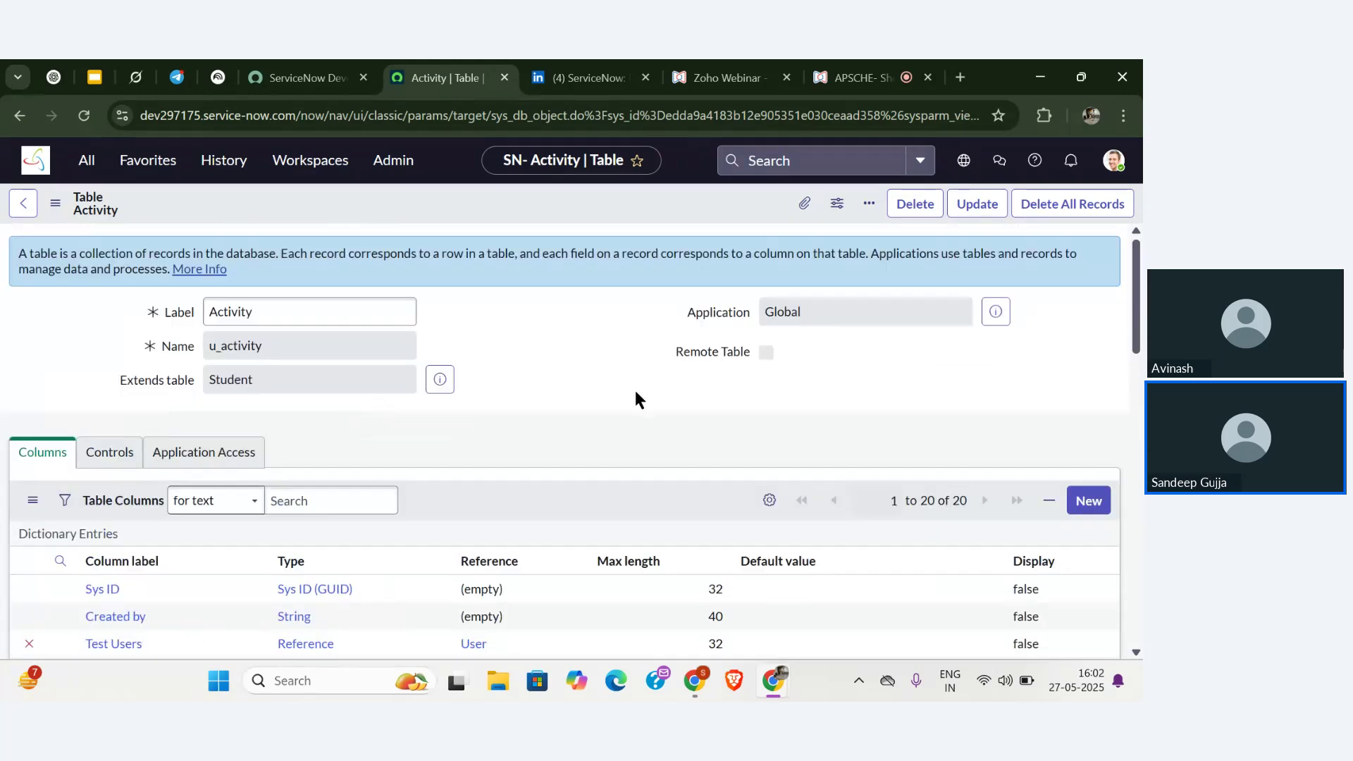
- Update the Activity table record, find the Activity application by filtering for Acti, and open its Activities list
left_click(973, 205)
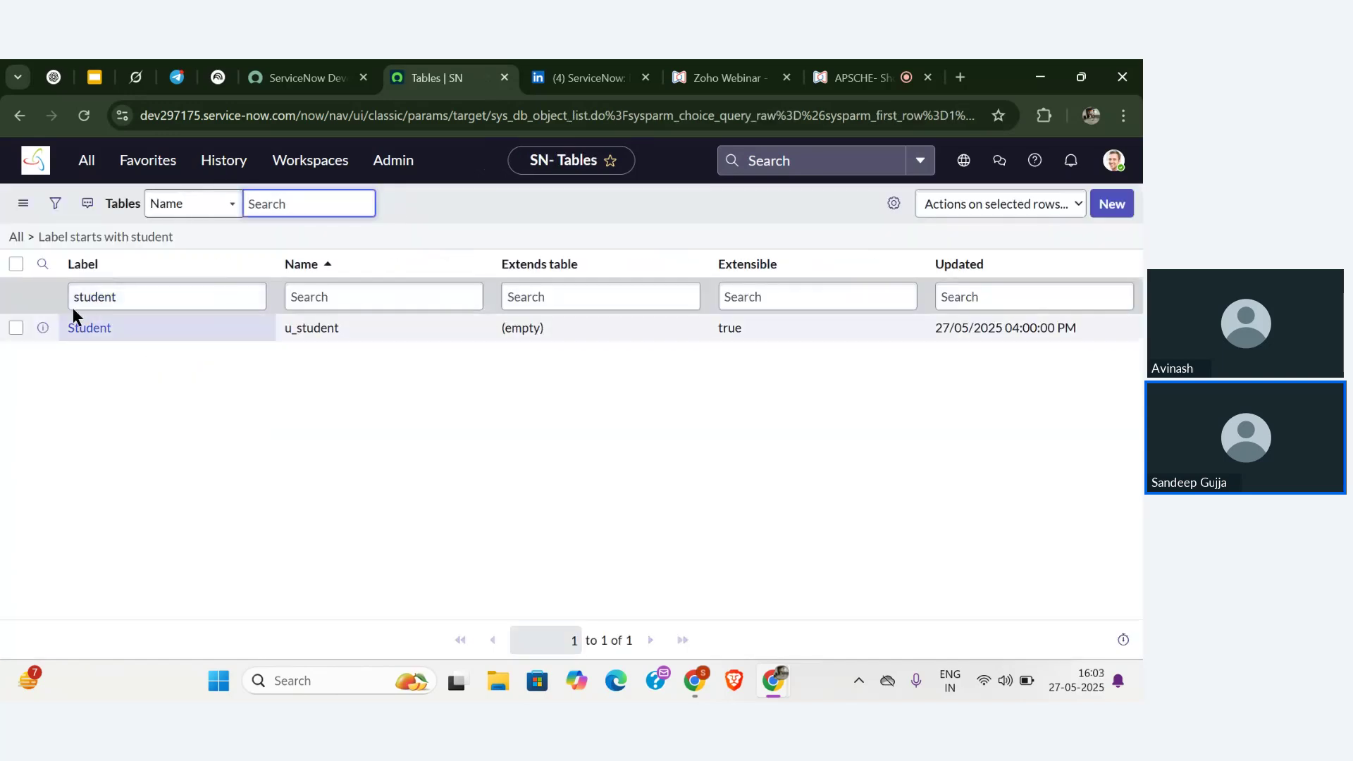
left_click(87, 160)
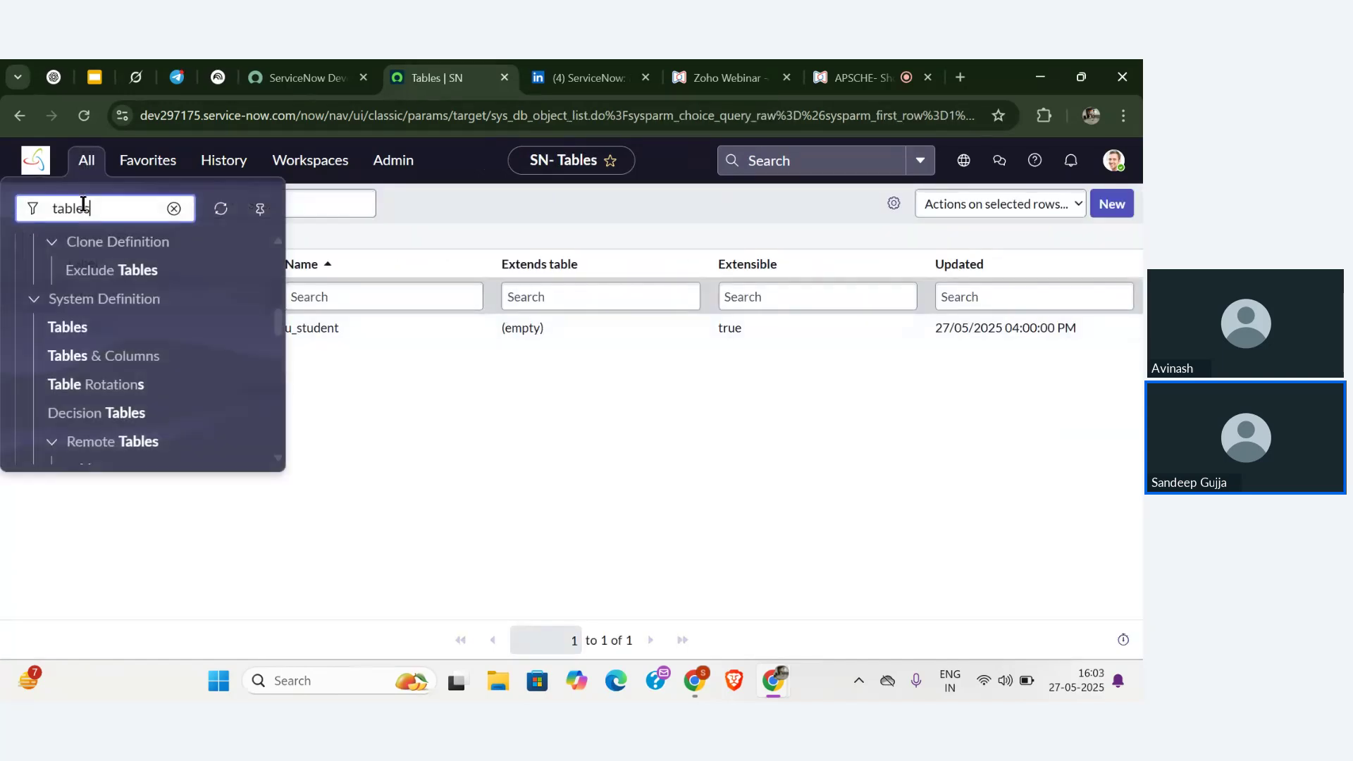
double_click(83, 204)
type("Acti")
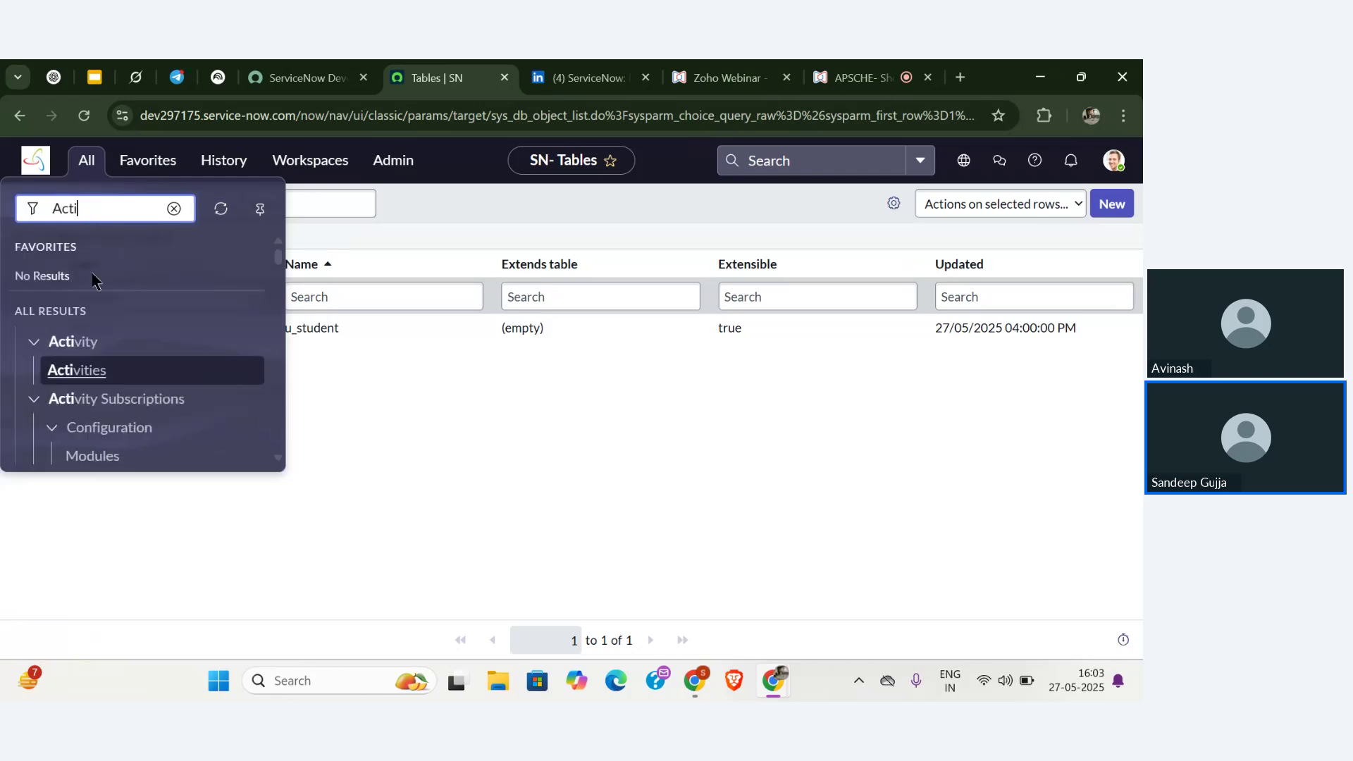
left_click(73, 379)
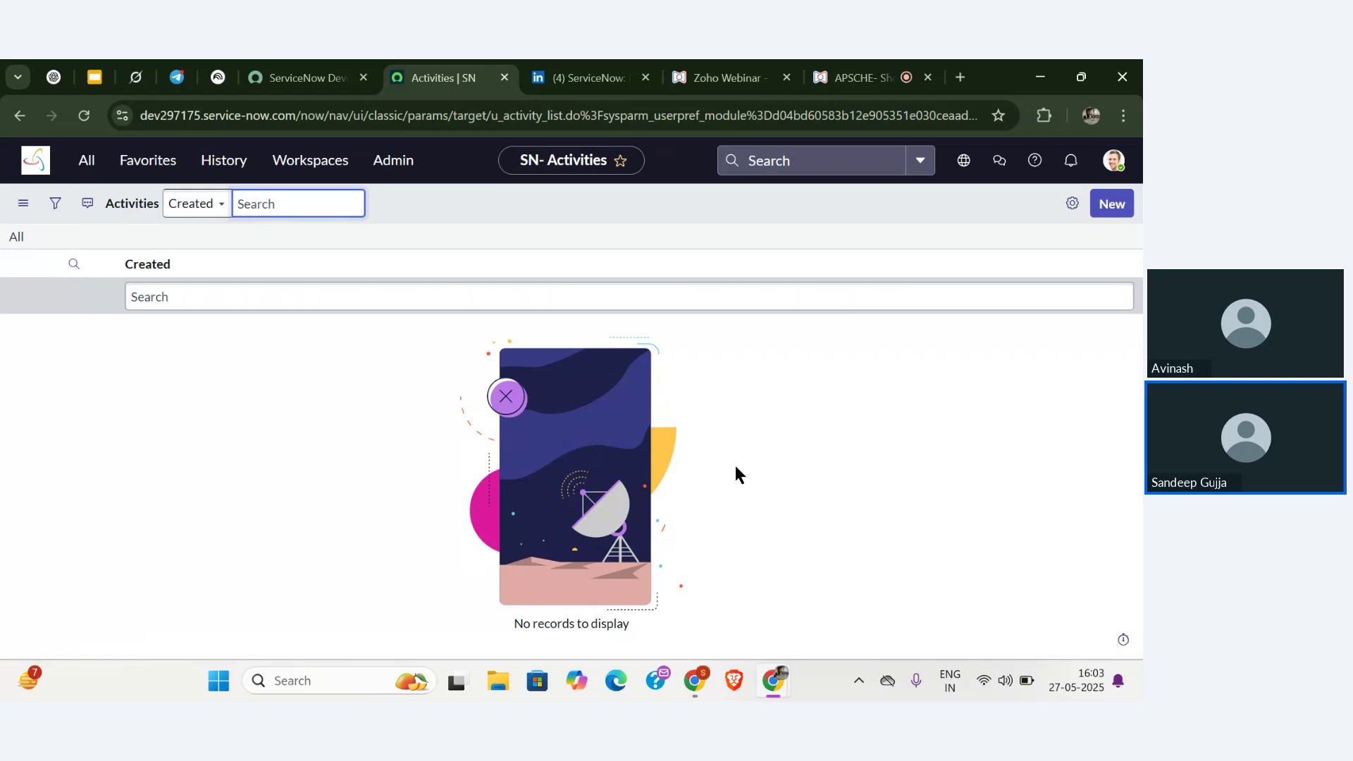
- Start a new Activity record and review its form fields, including the College Info section
left_click(1110, 204)
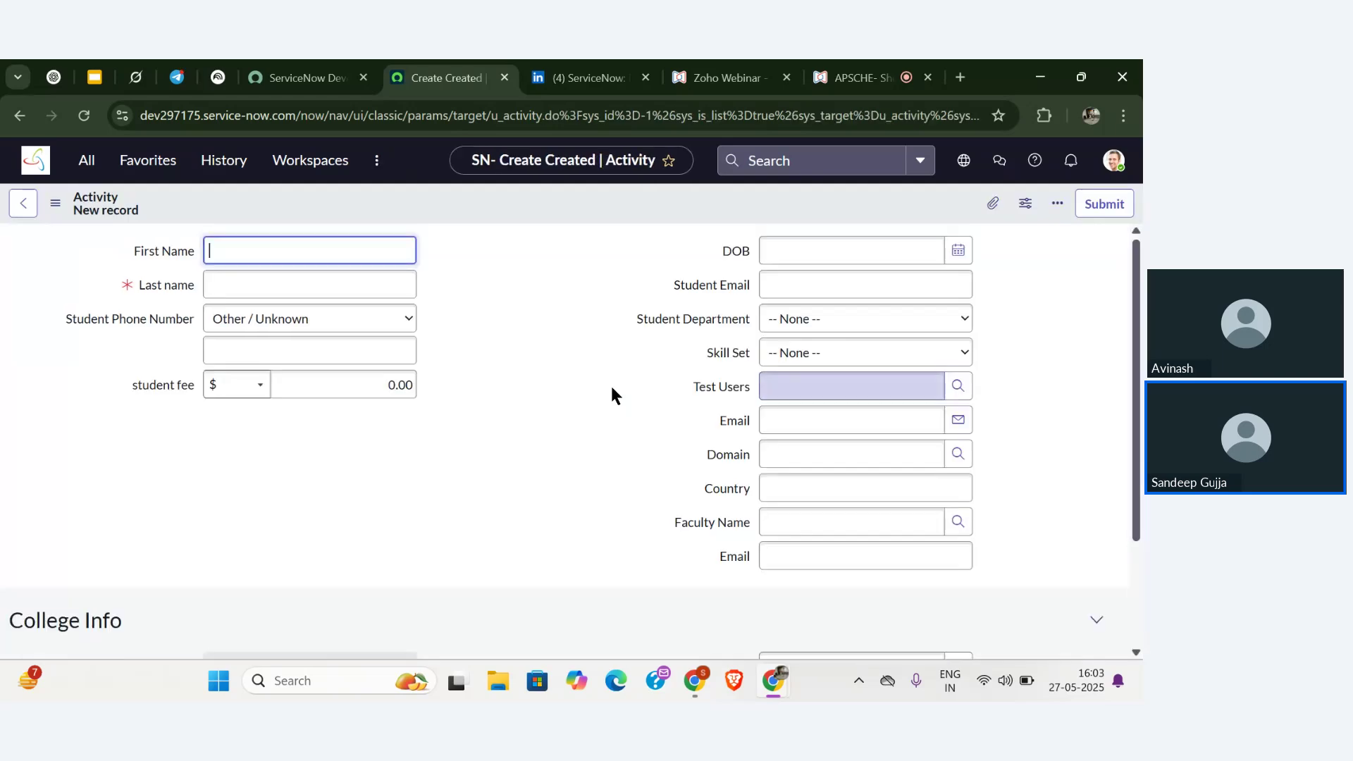
scroll(612, 389, "down", 3)
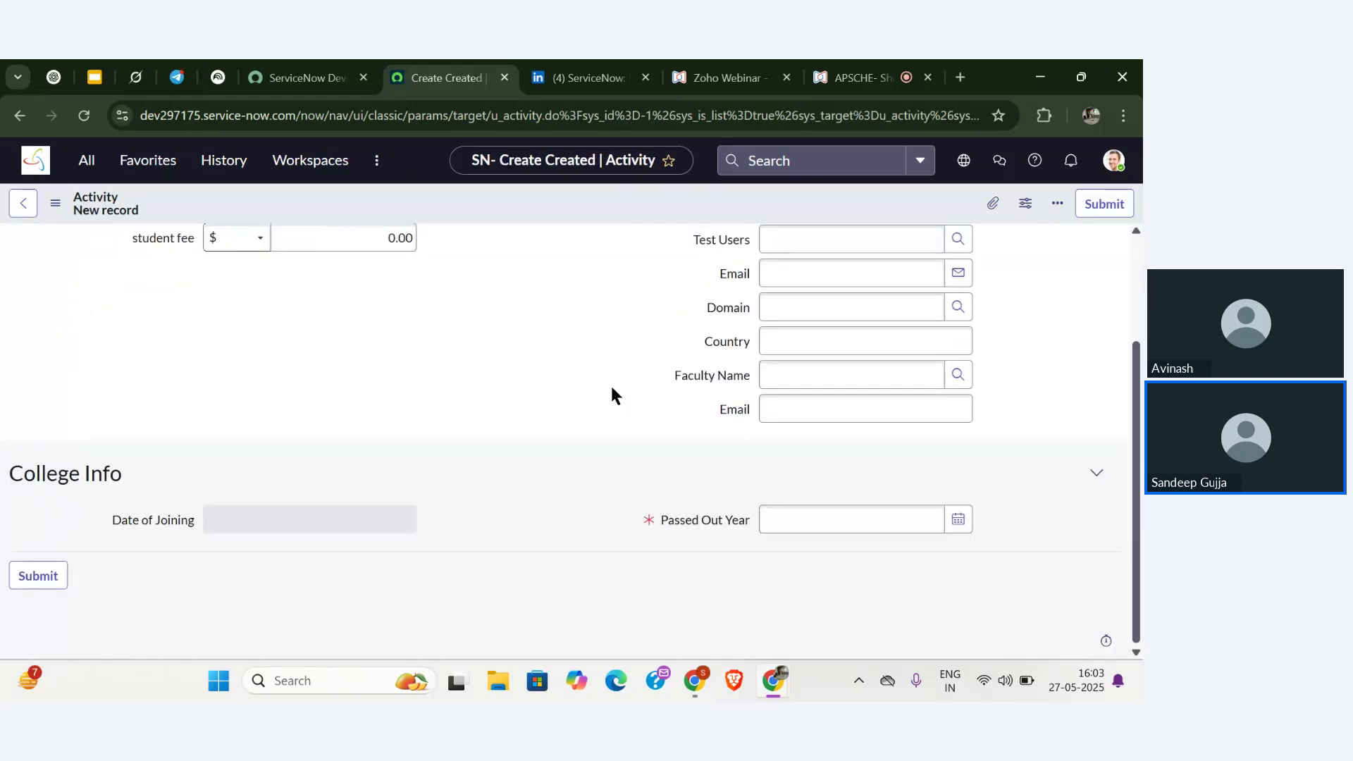
scroll(611, 395, "up", 3)
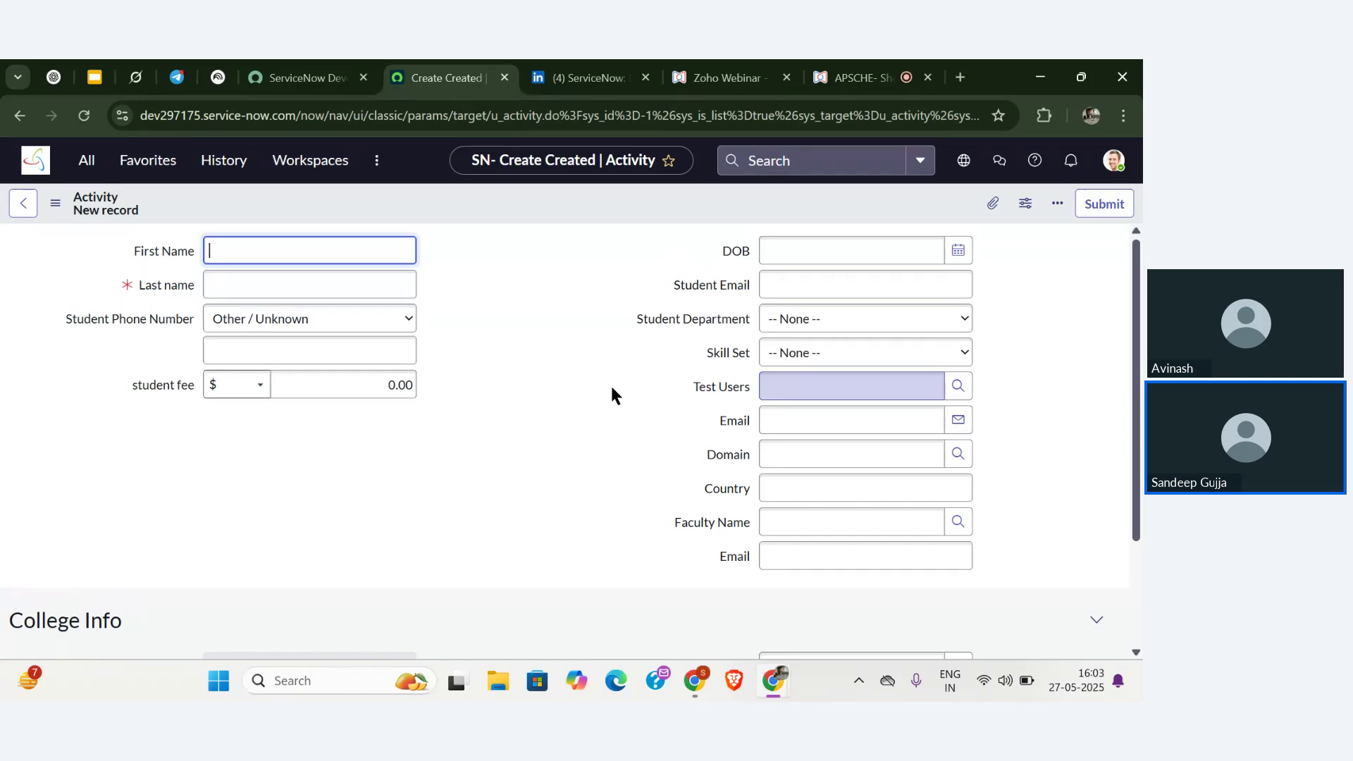
scroll(612, 389, "down", 2)
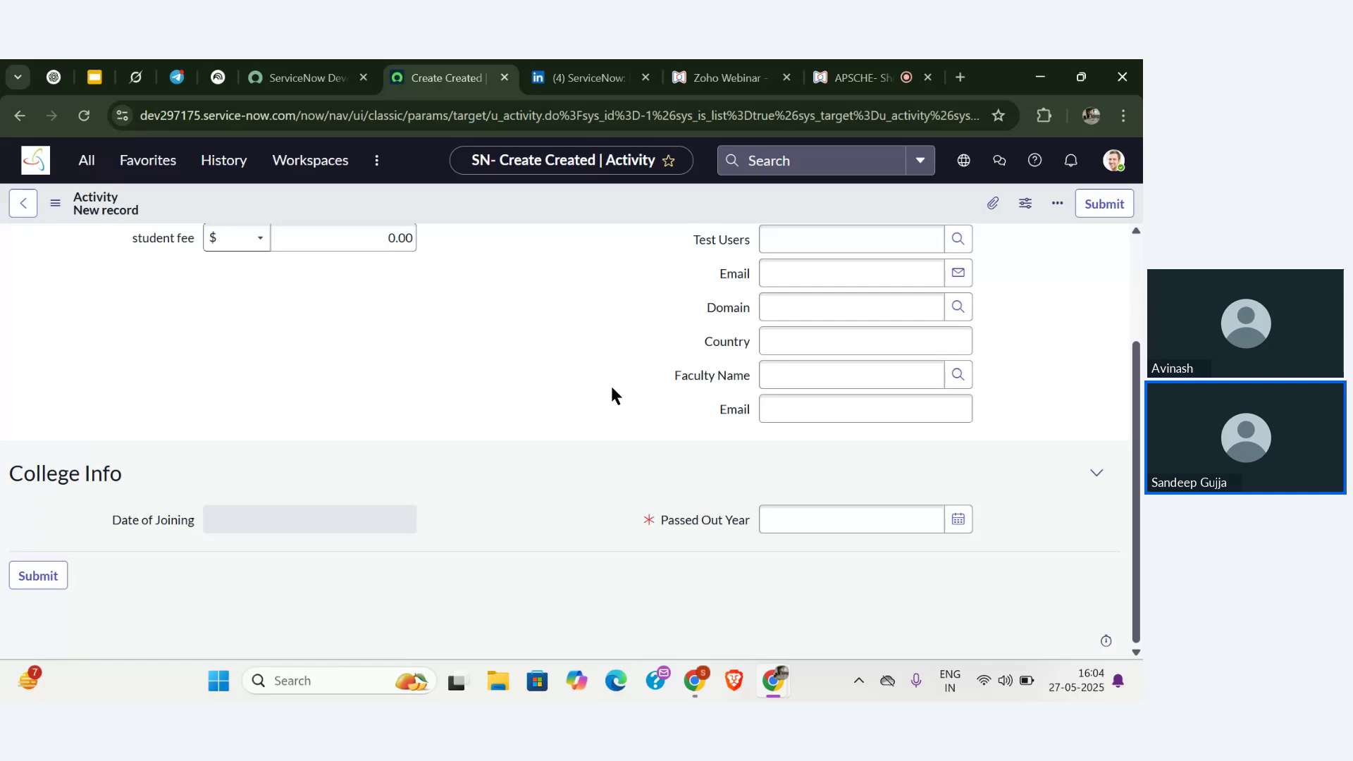
scroll(611, 388, "up", 2)
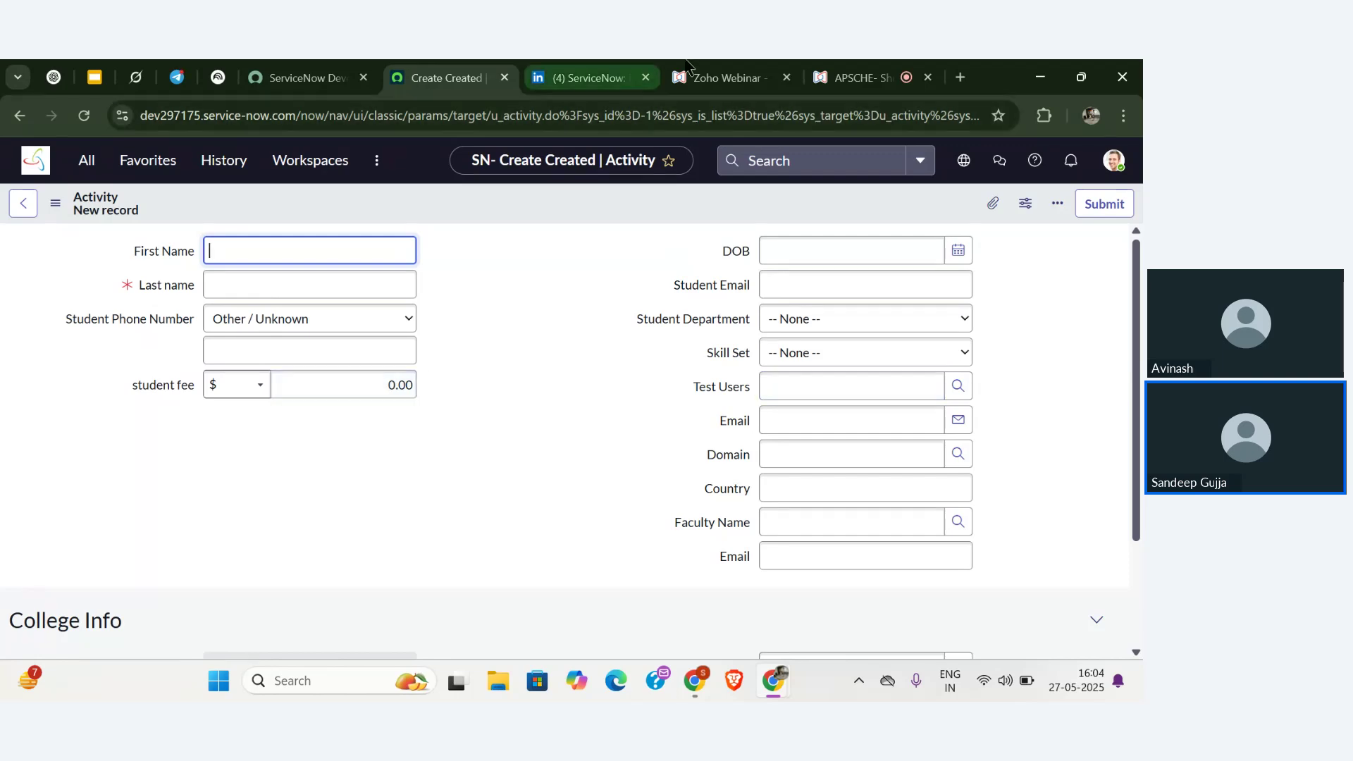
- Switch to the Zoho webinar and read the latest attendee entries in the Q&A
left_click(858, 77)
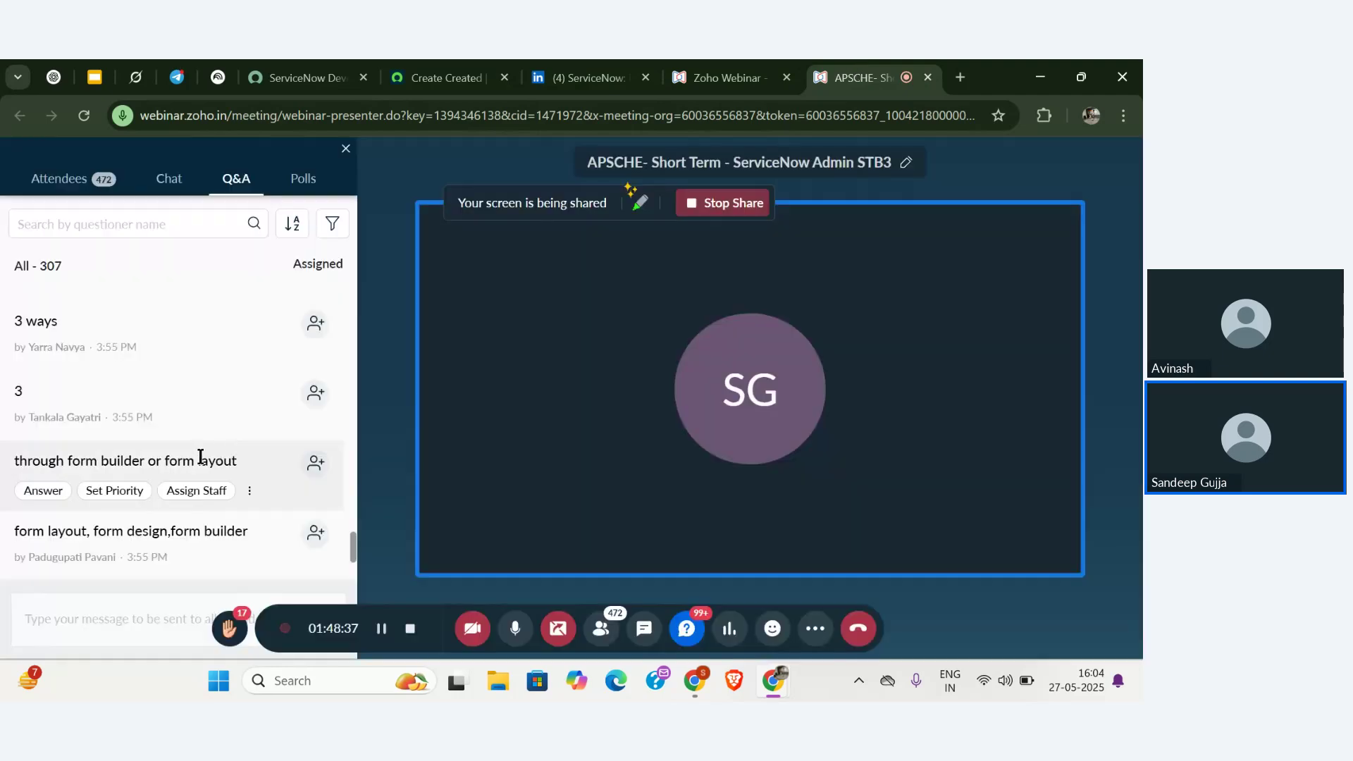
scroll(200, 455, "down", 3)
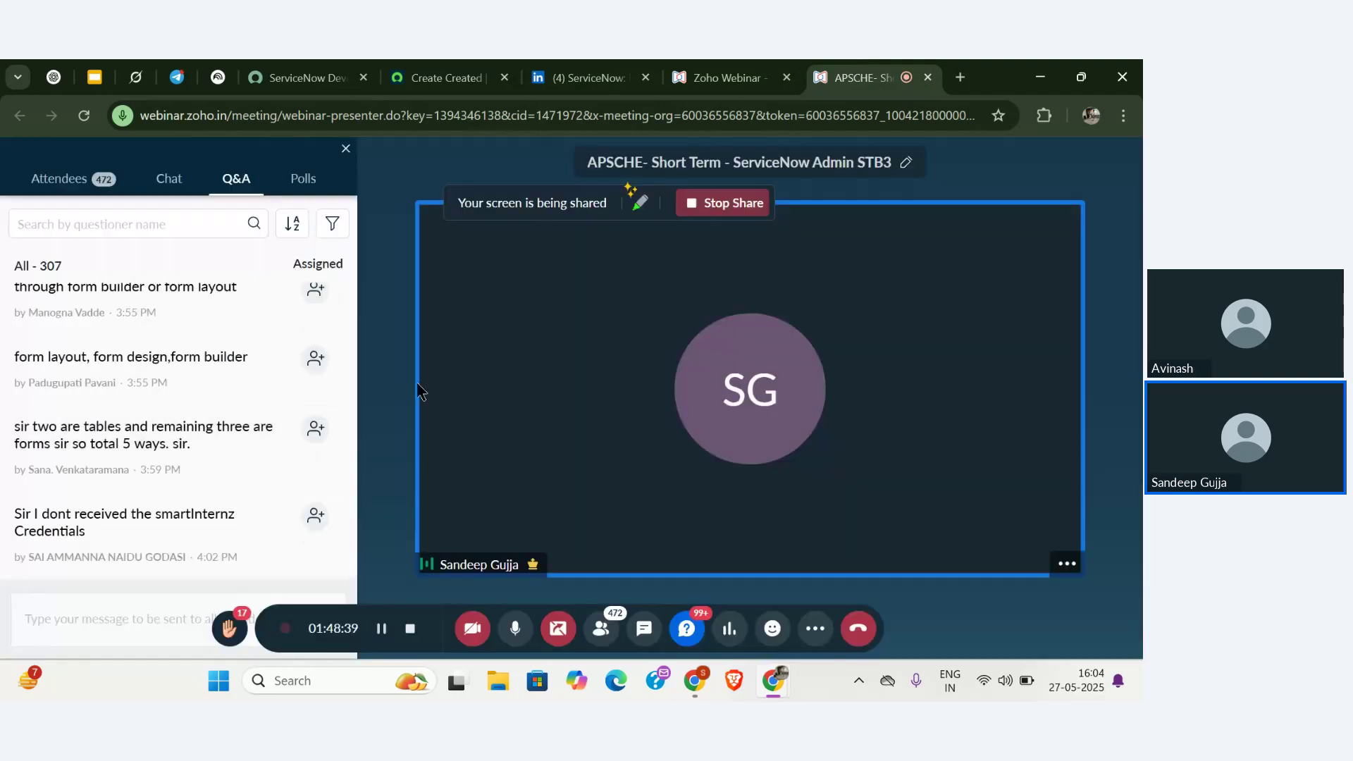
scroll(257, 441, "up", 2)
scroll(256, 439, "down", 3)
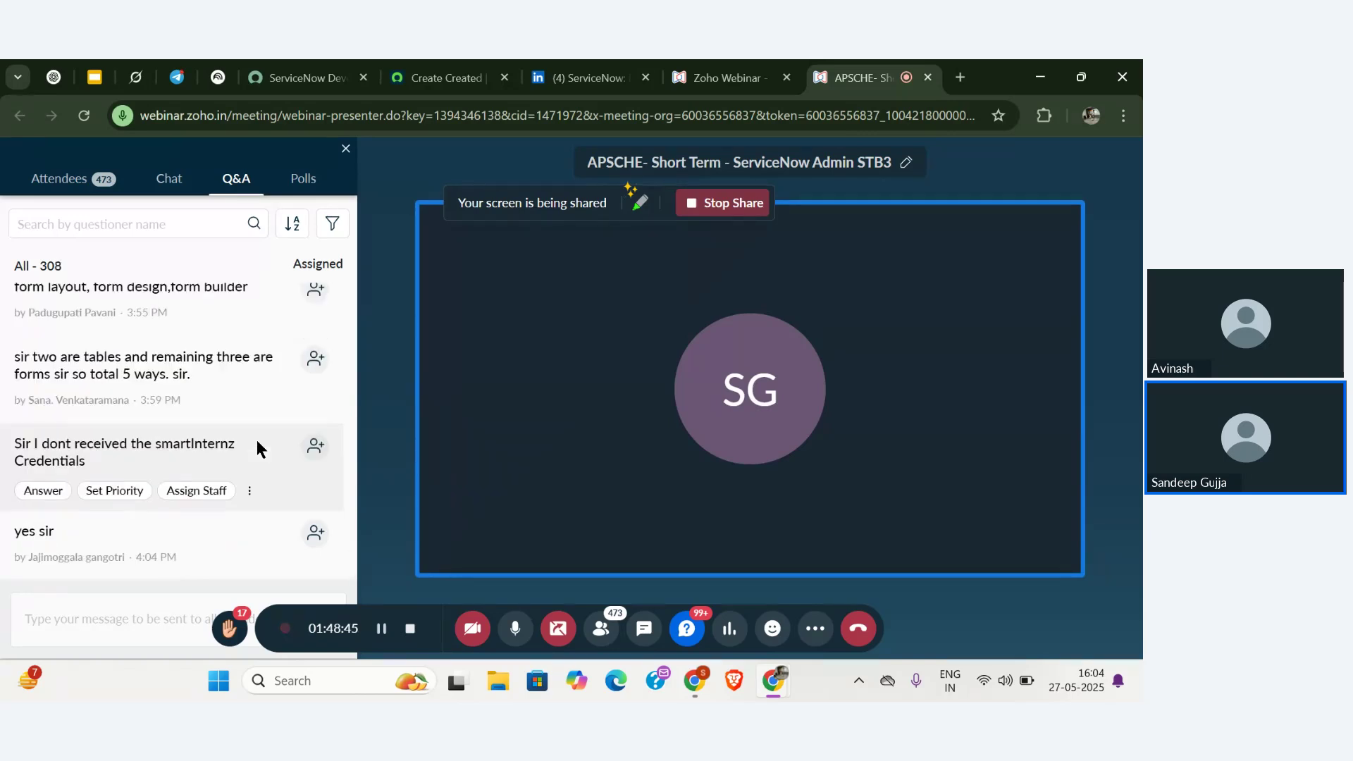
scroll(257, 439, "up", 3)
scroll(256, 440, "down", 3)
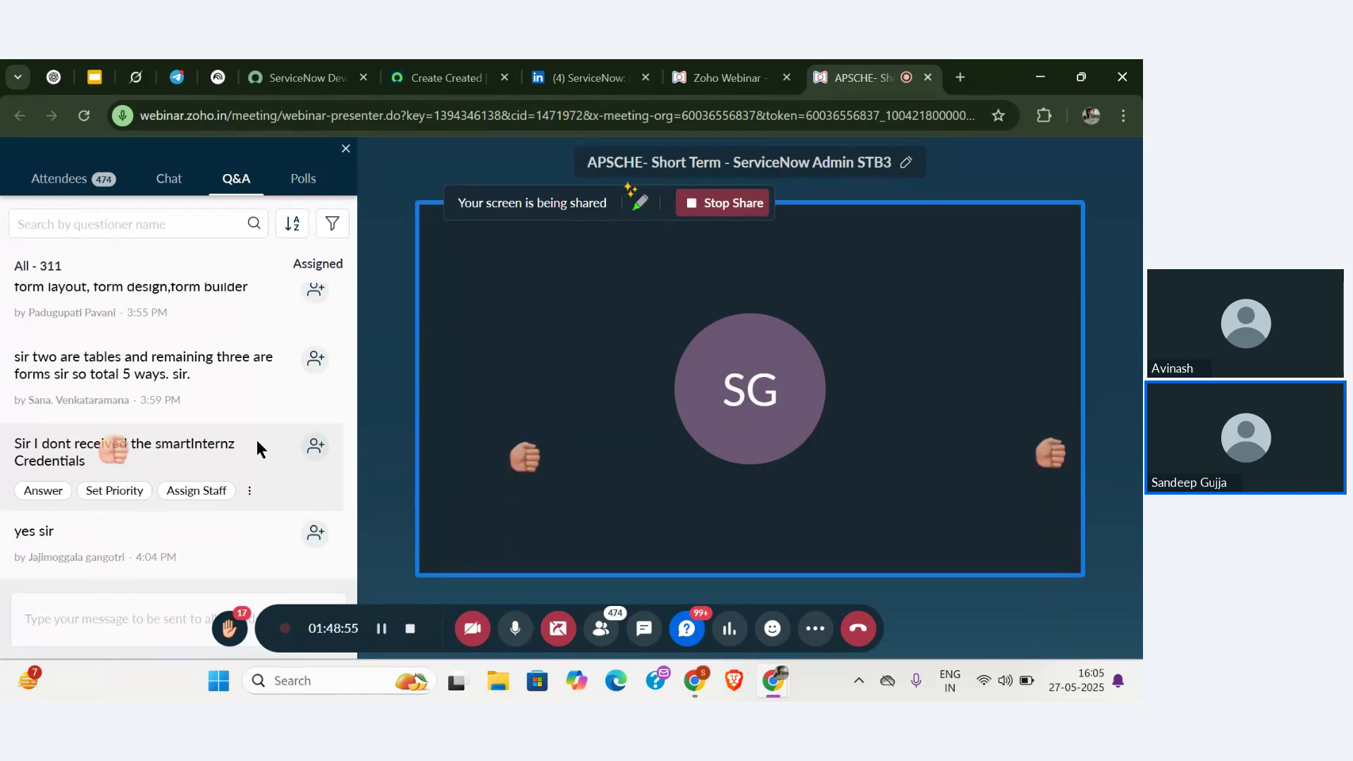
scroll(257, 440, "down", 5)
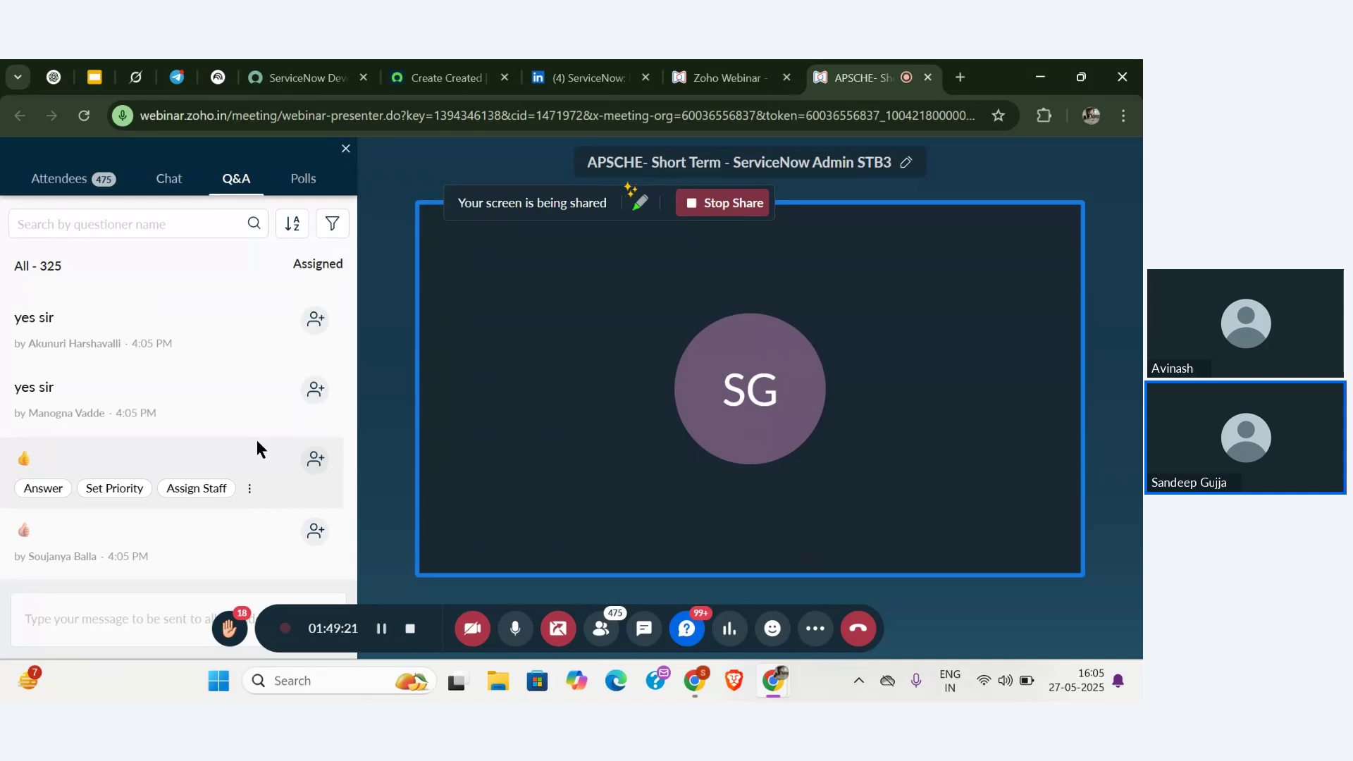
scroll(256, 440, "down", 5)
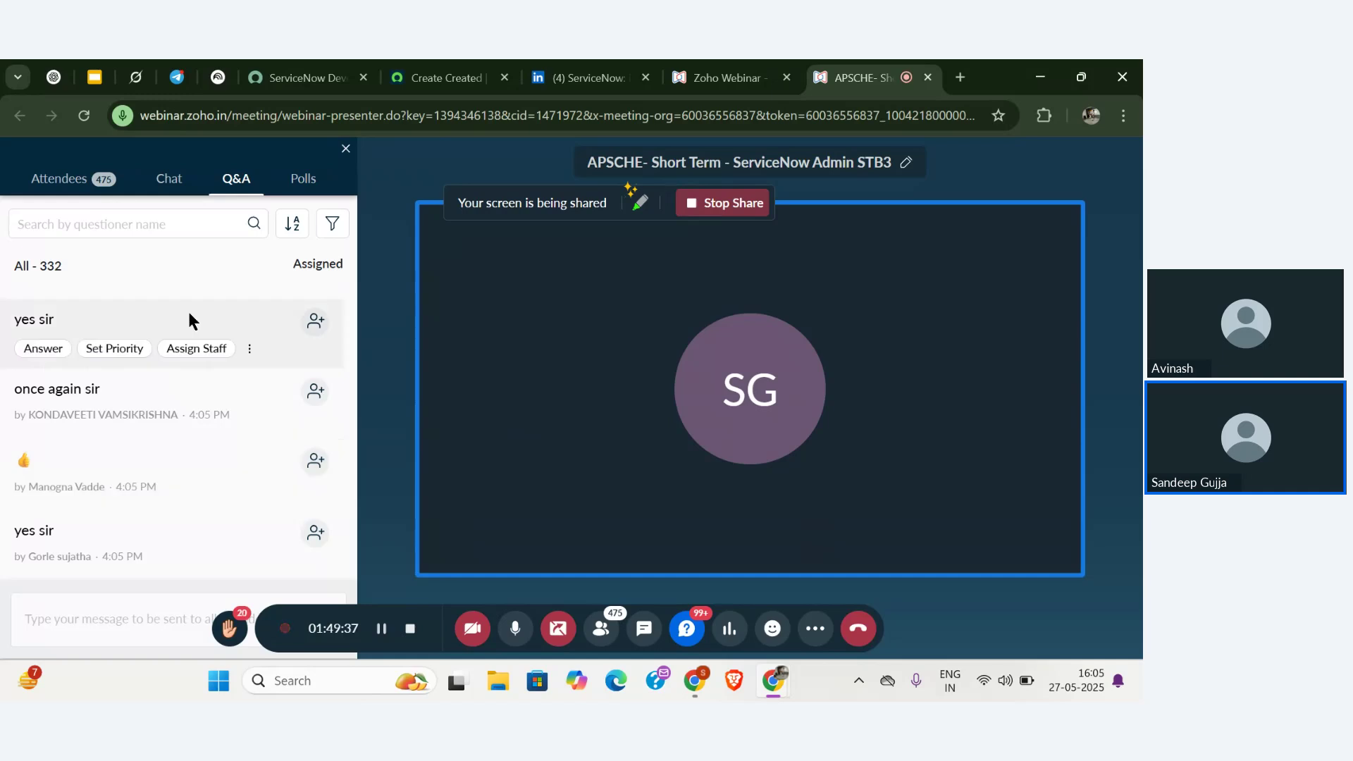
- Return to the ServiceNow instance's home page, filter the navigator for tables, and open the Tables module under System Definition
left_click(406, 68)
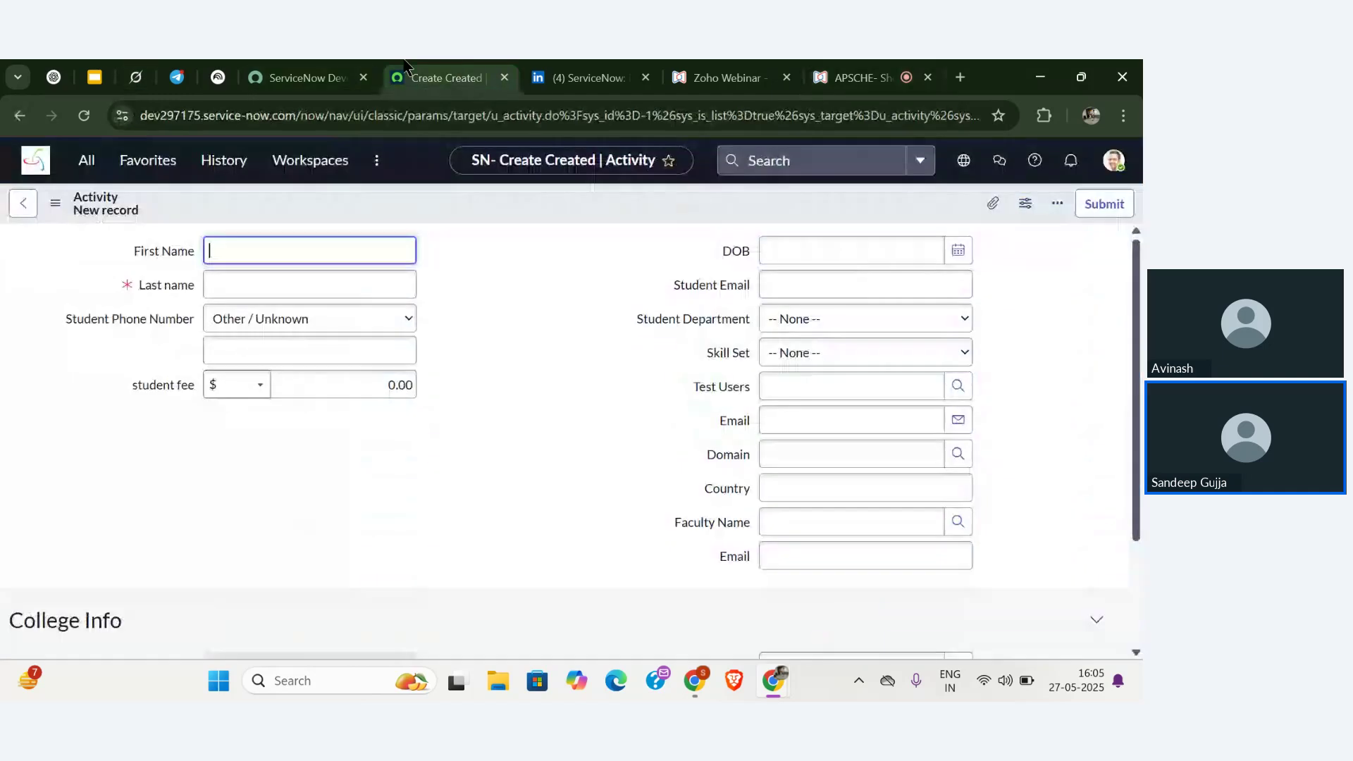
left_click(32, 171)
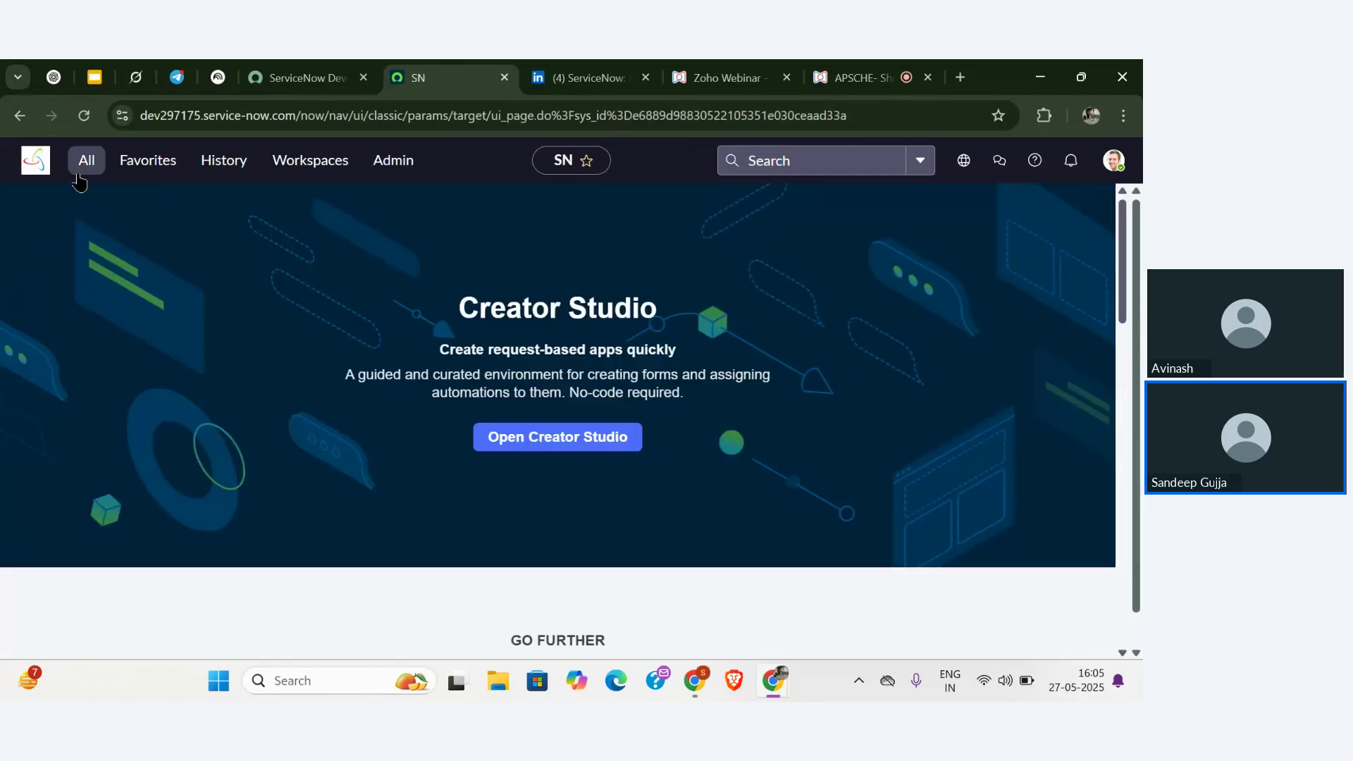
left_click(80, 171)
double_click(91, 205)
key("BackSpace")
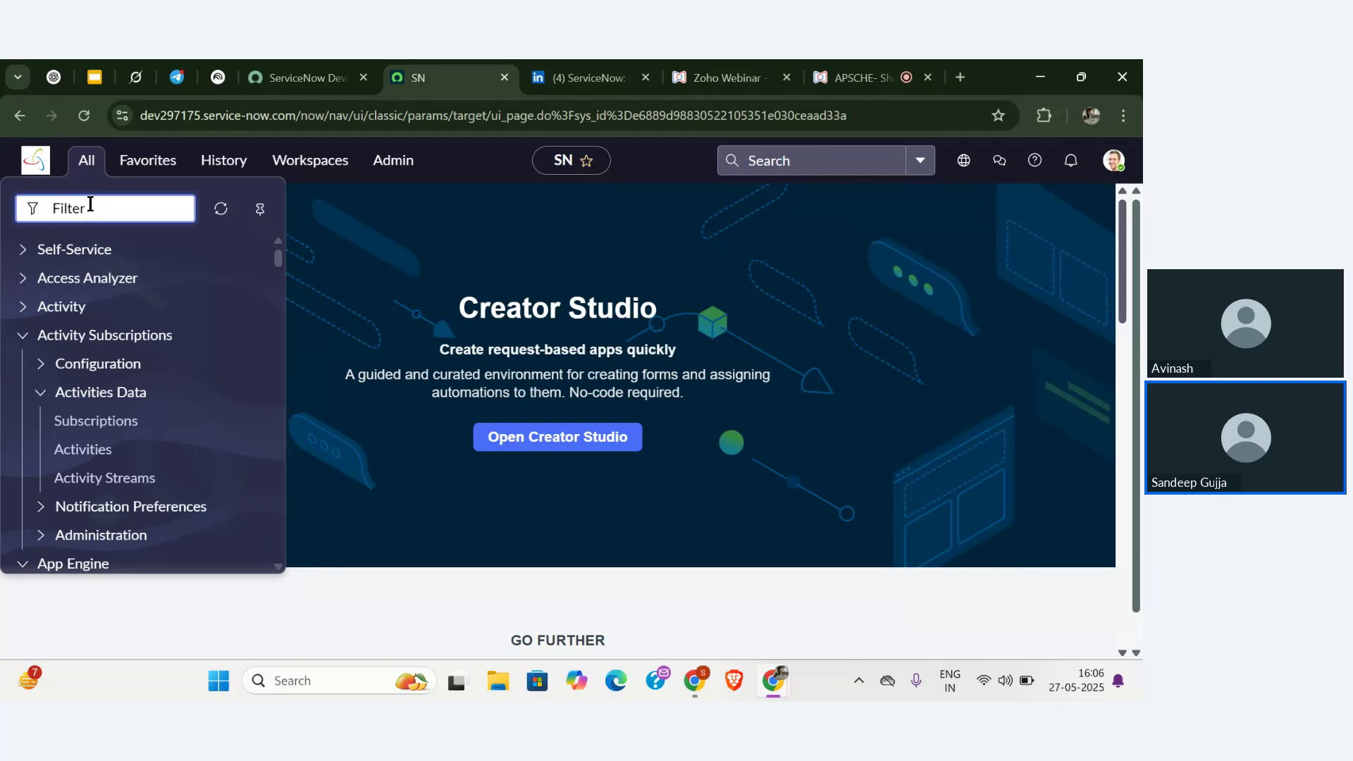
type("tables")
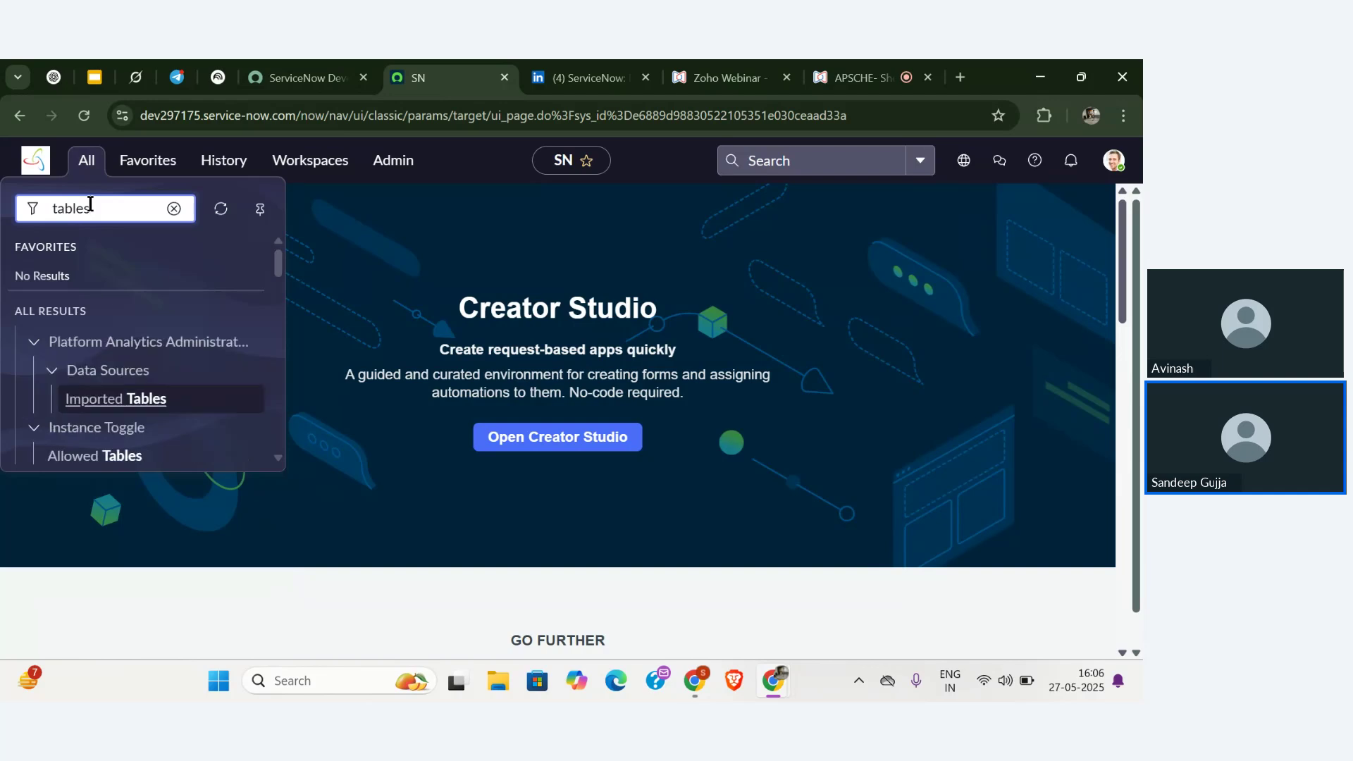
scroll(134, 395, "down", 6)
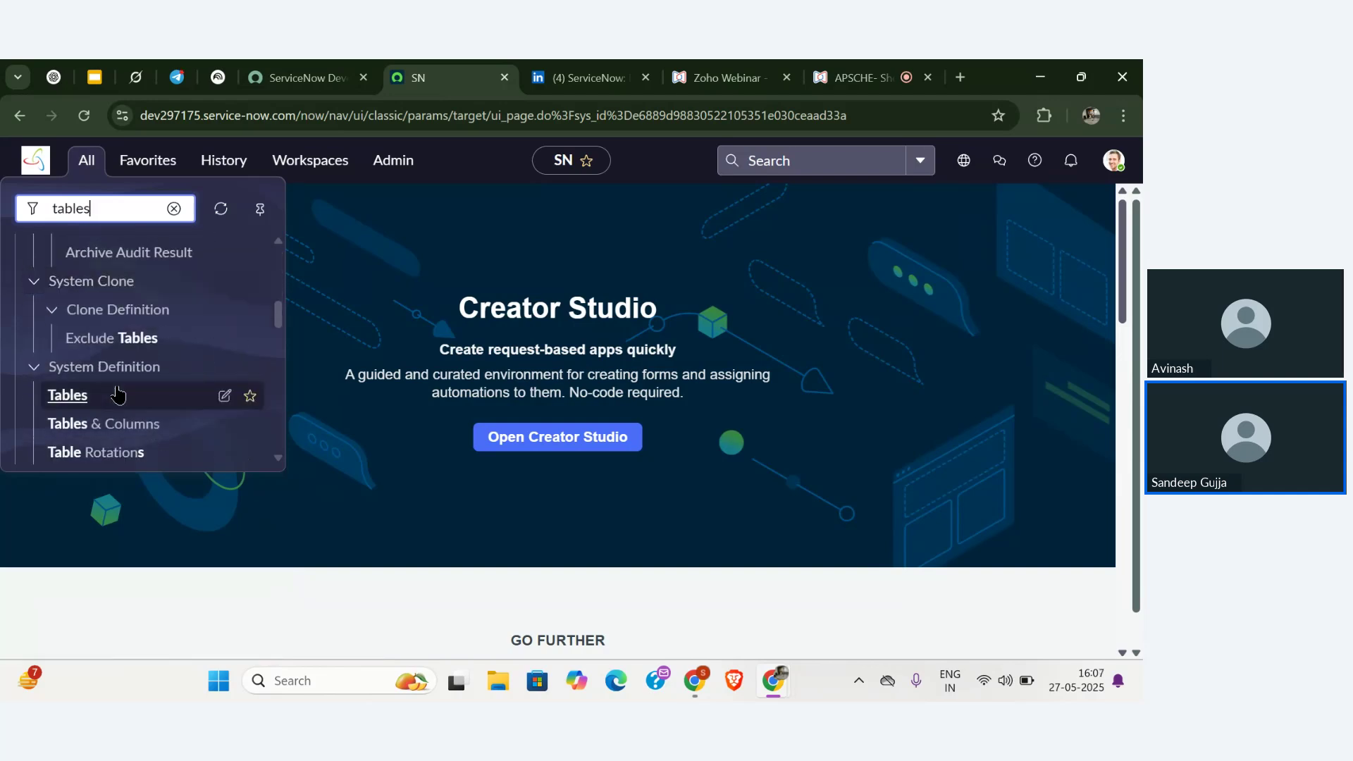
left_click(116, 394)
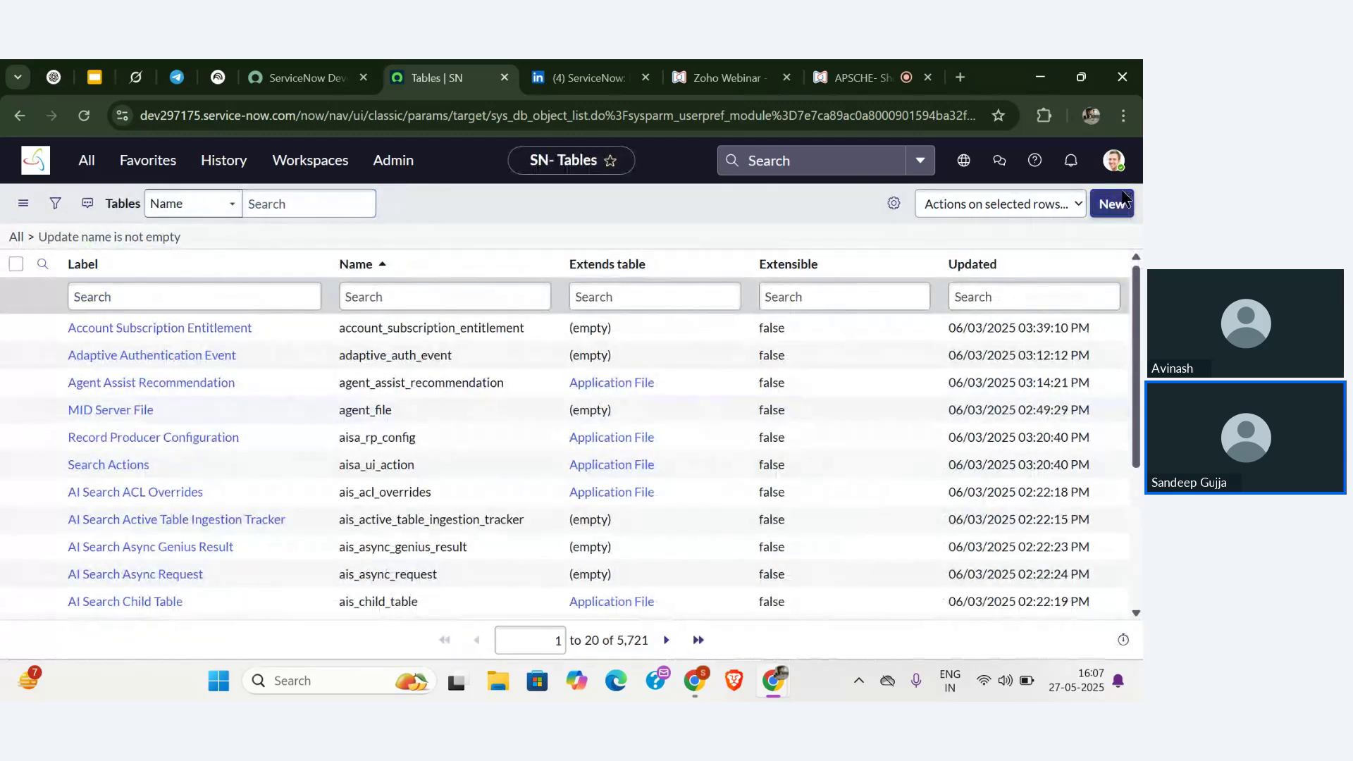
- Try to create a table labelled test Demo that extends incident, and leave the form without saving
left_click(1121, 203)
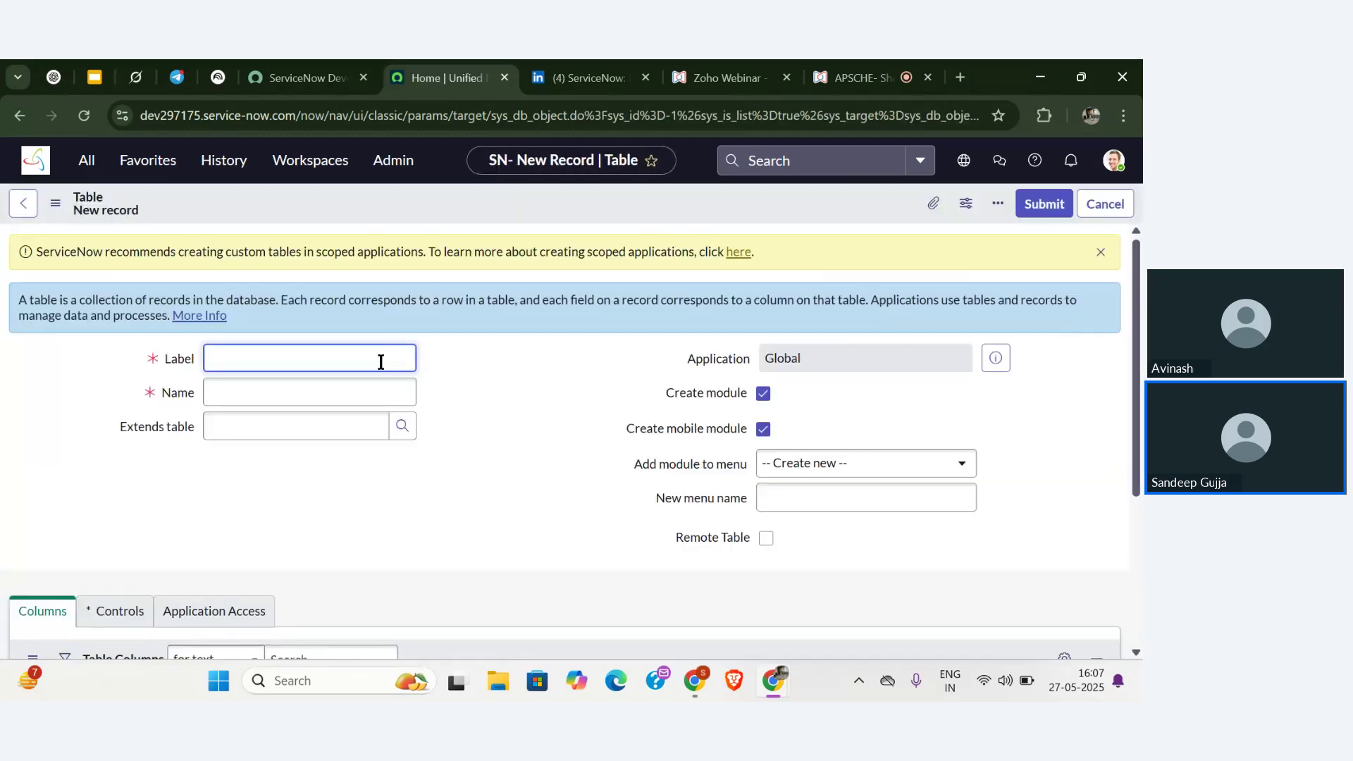
type("test D")
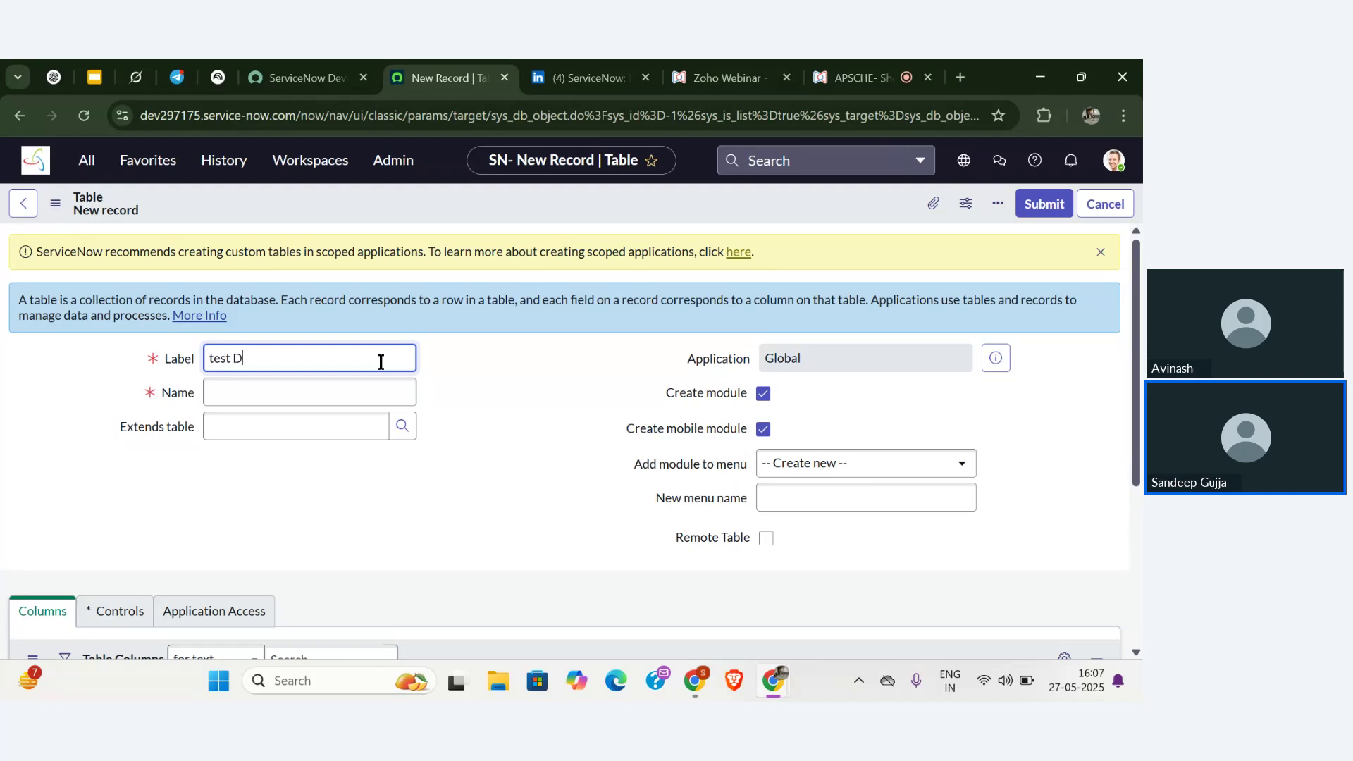
type("emo")
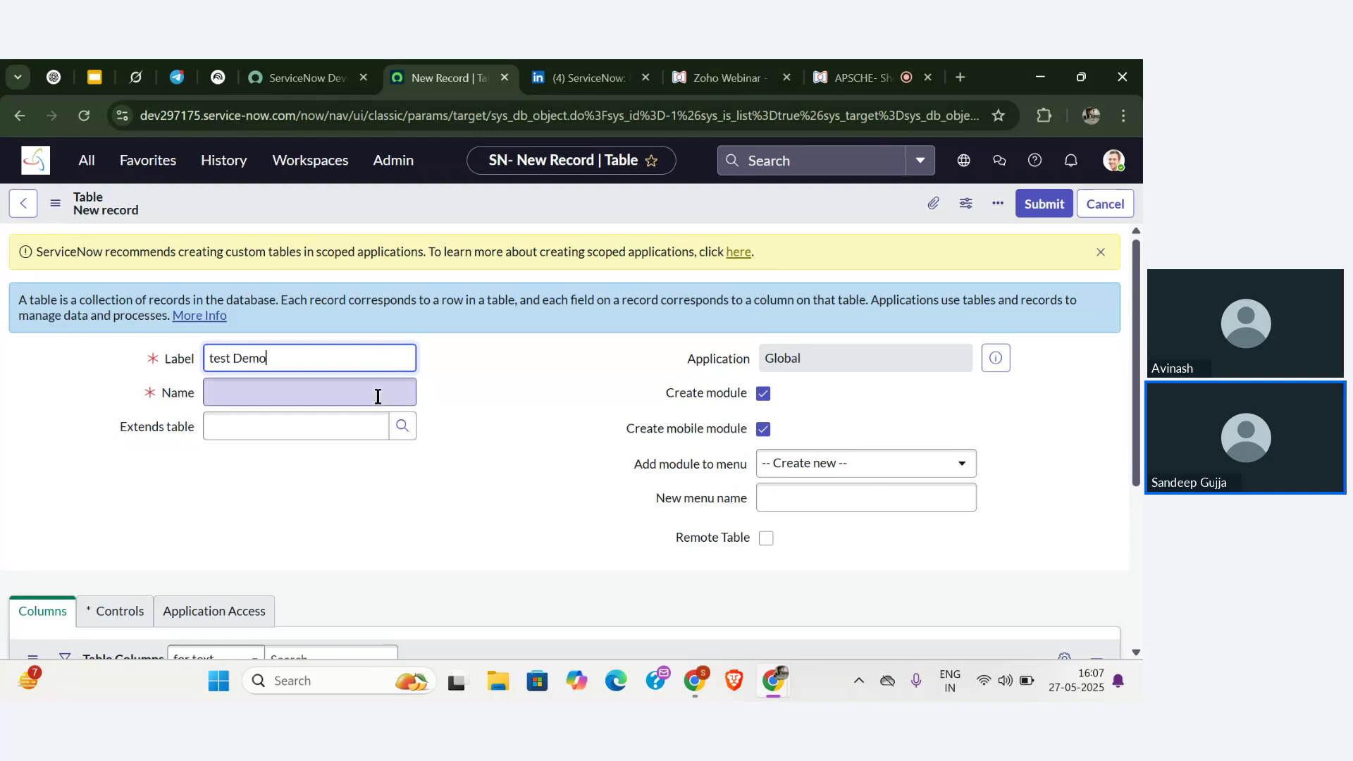
left_click(378, 396)
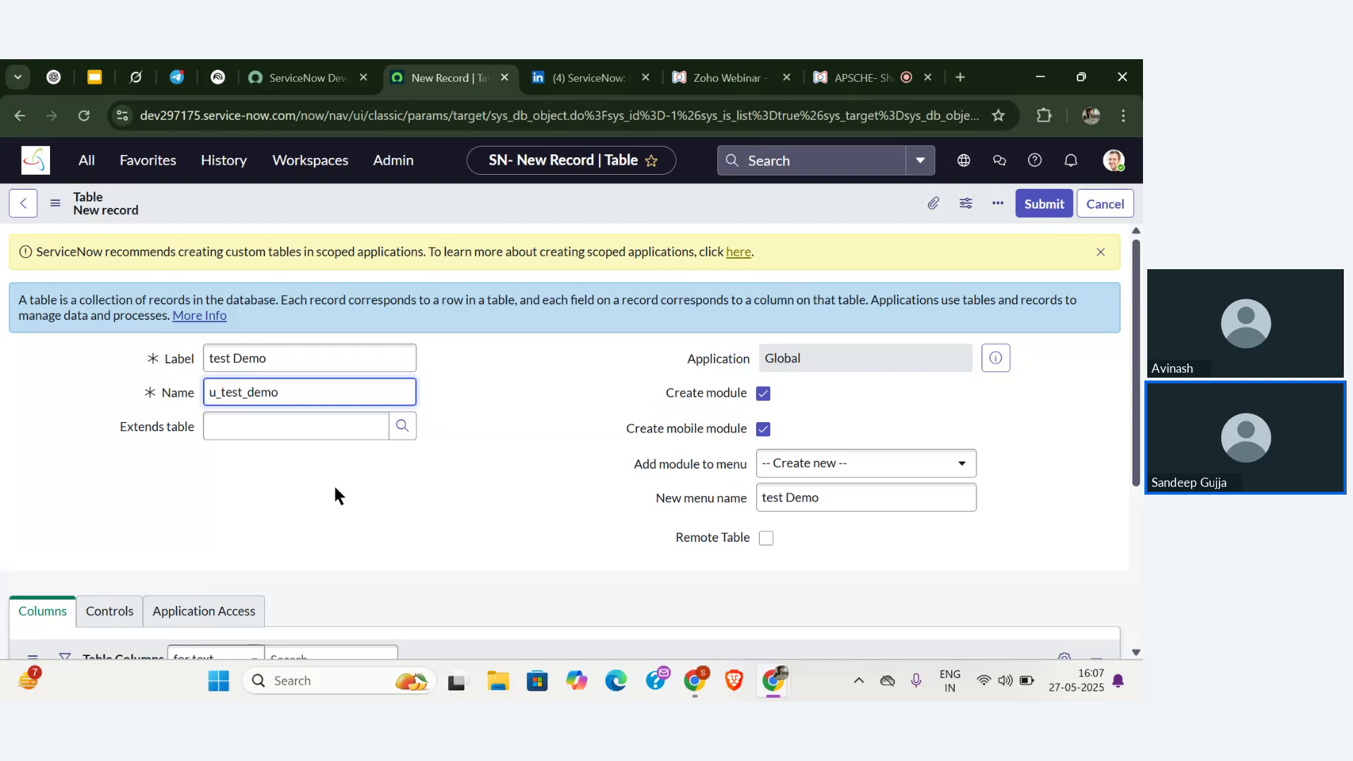
left_click(276, 426)
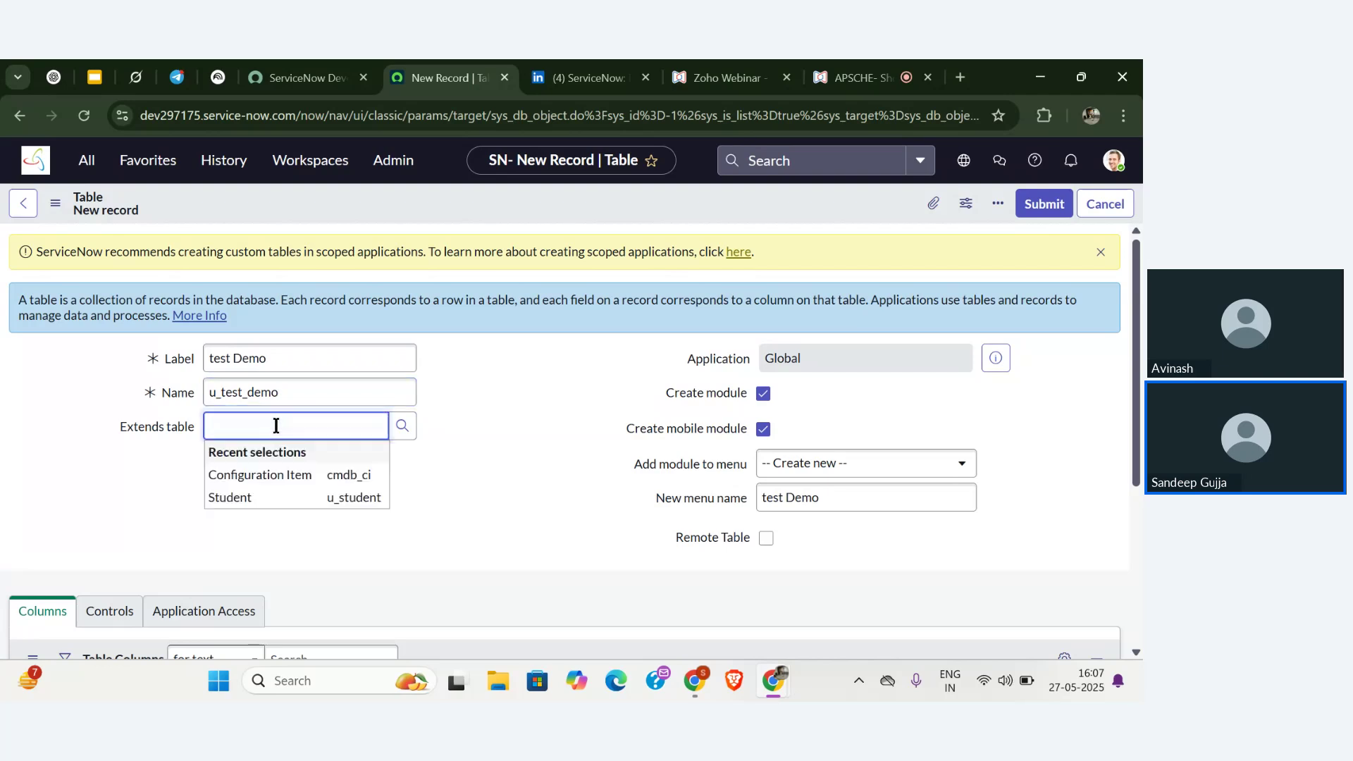
type("incident")
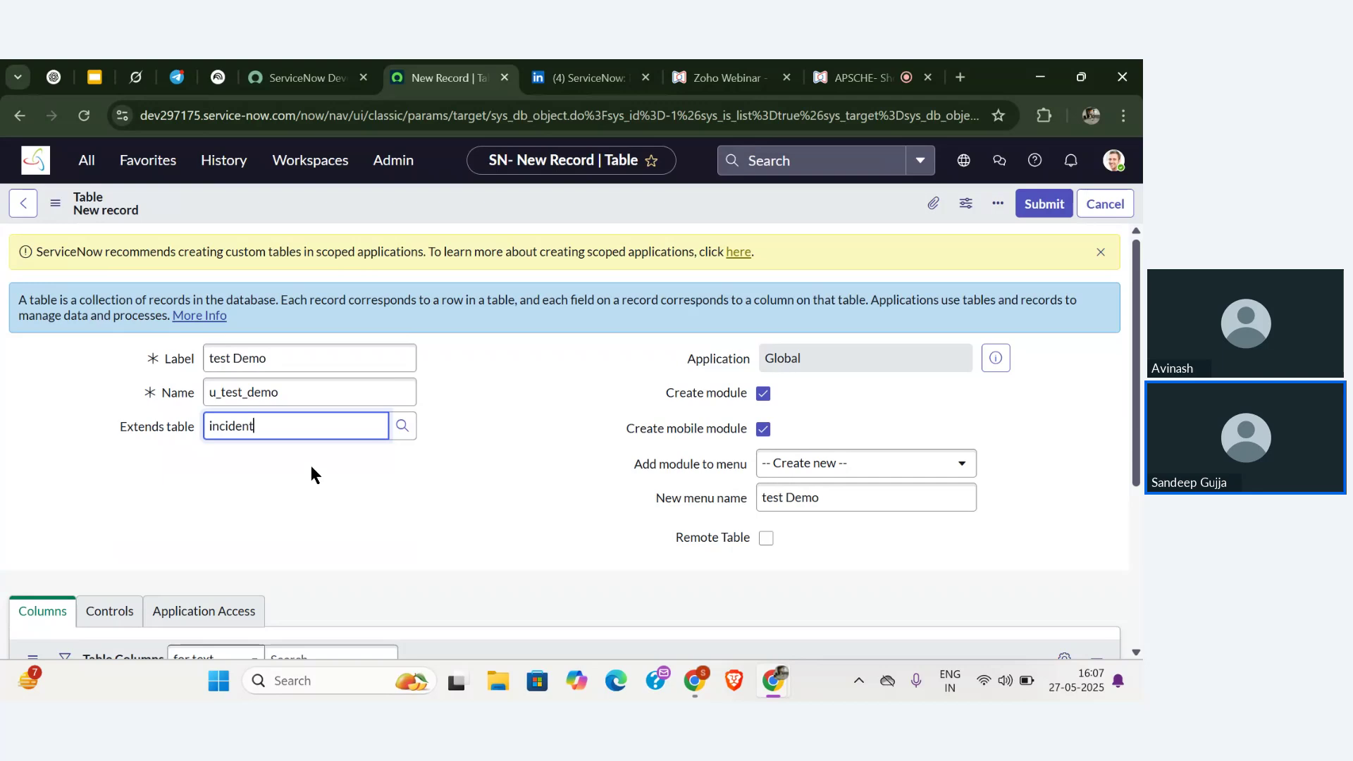
left_click(24, 204)
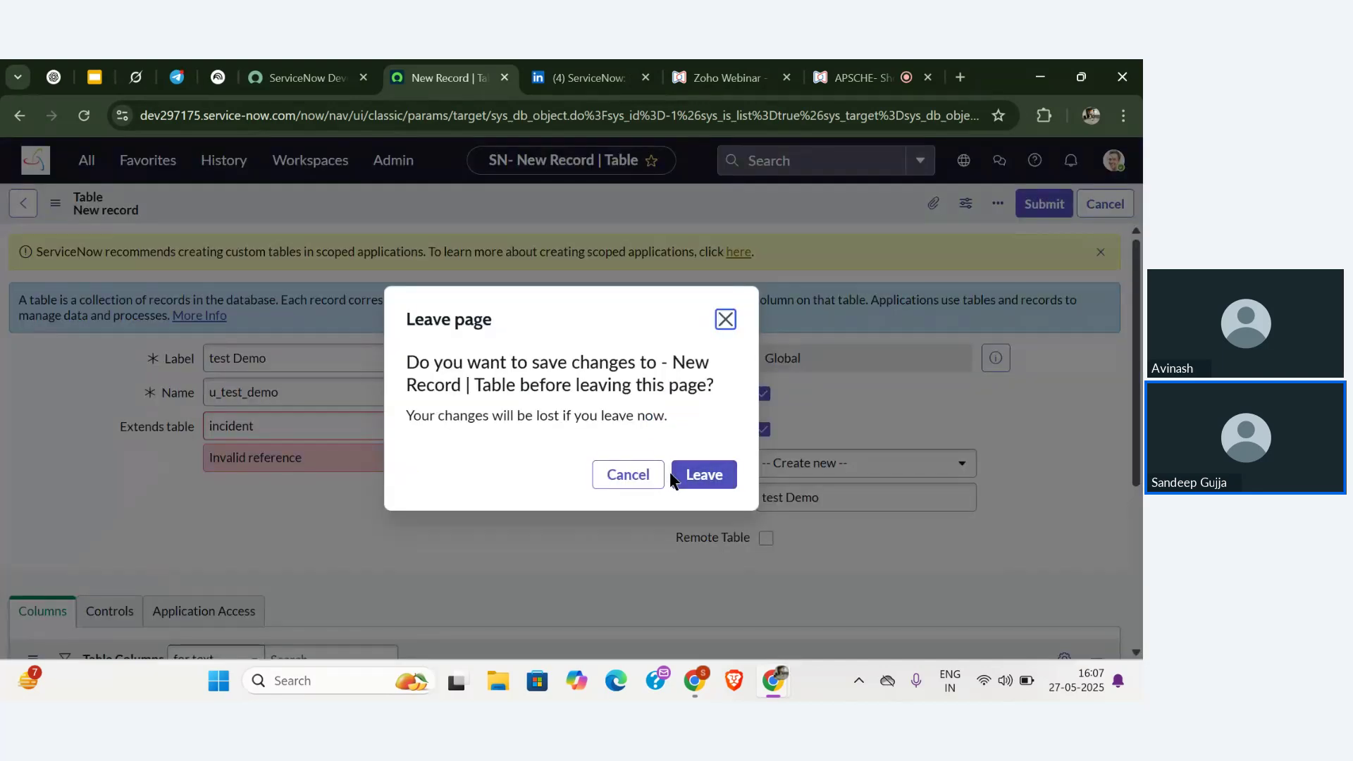
left_click(688, 474)
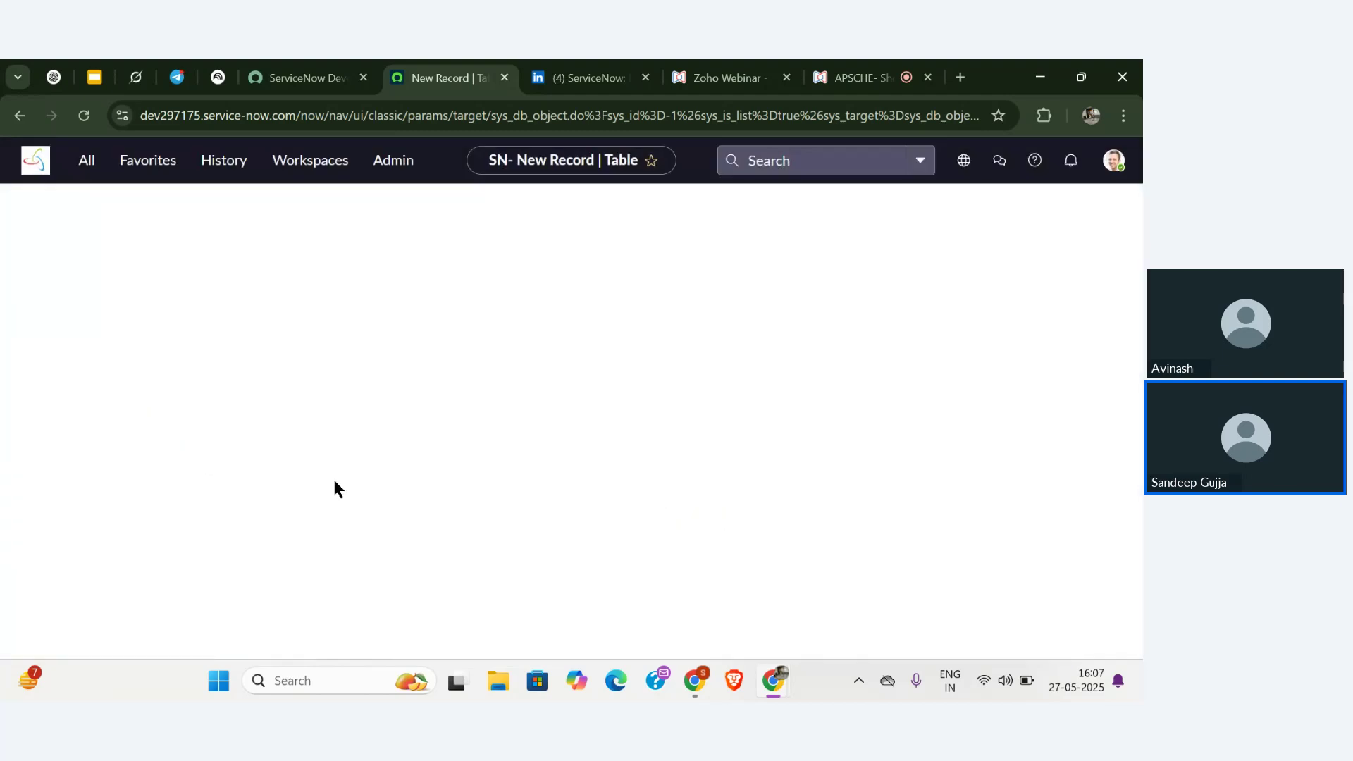
- Filter the Tables list by the label incident and open the Incident table record
left_click(118, 297)
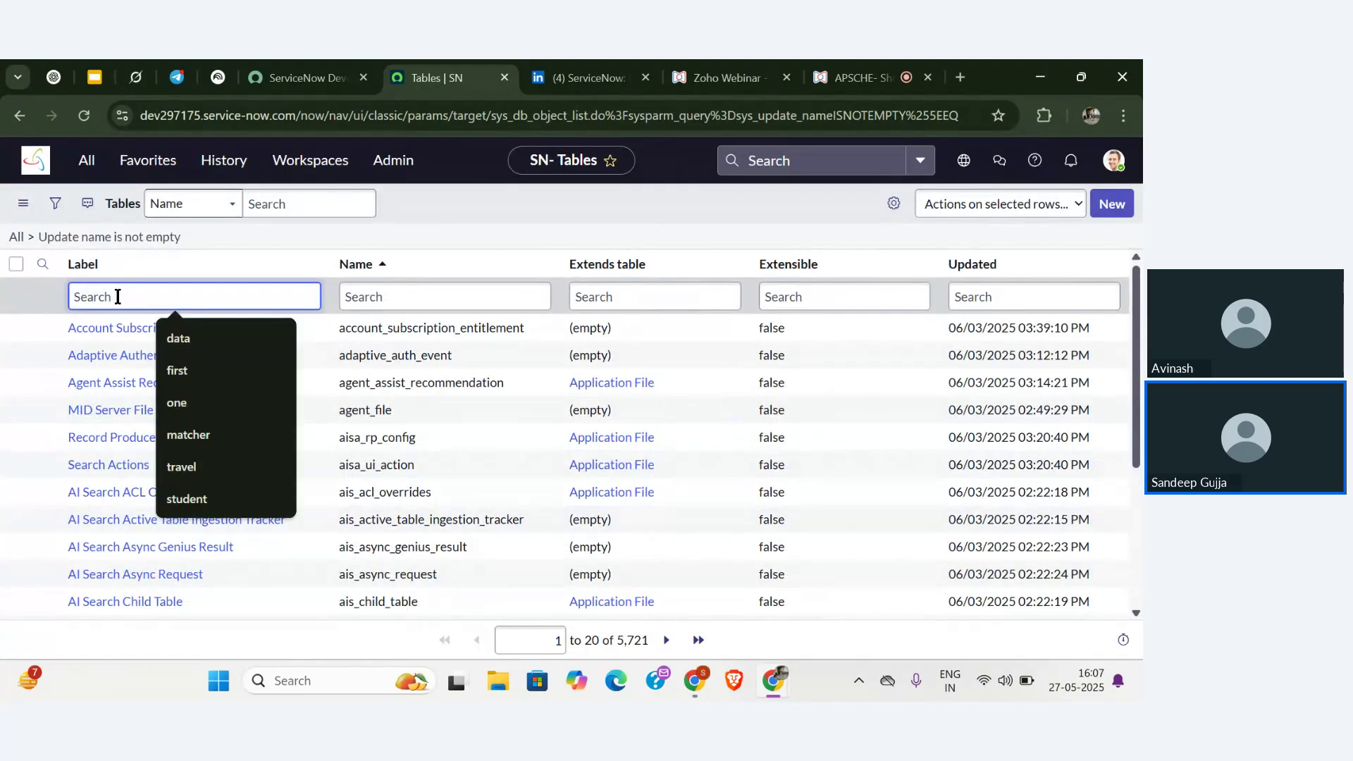
type("incident")
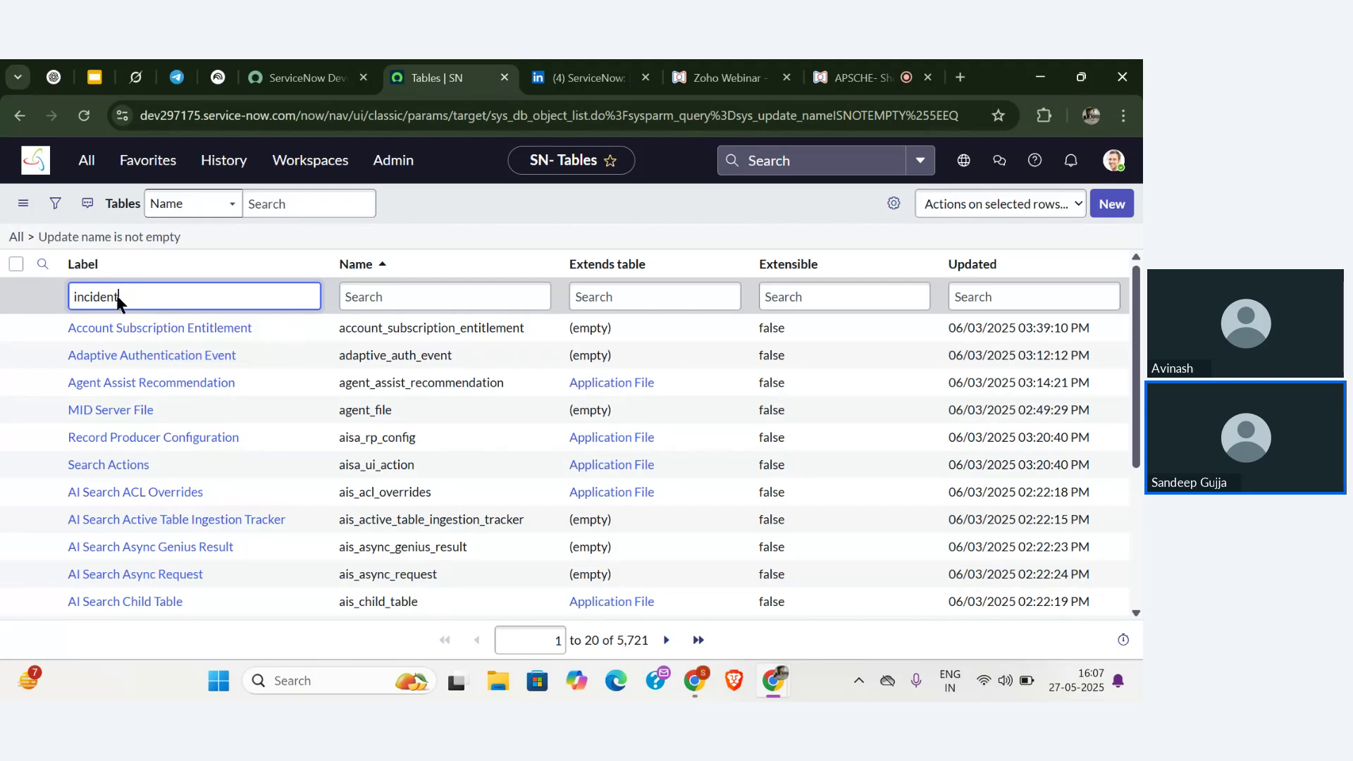
key("Return")
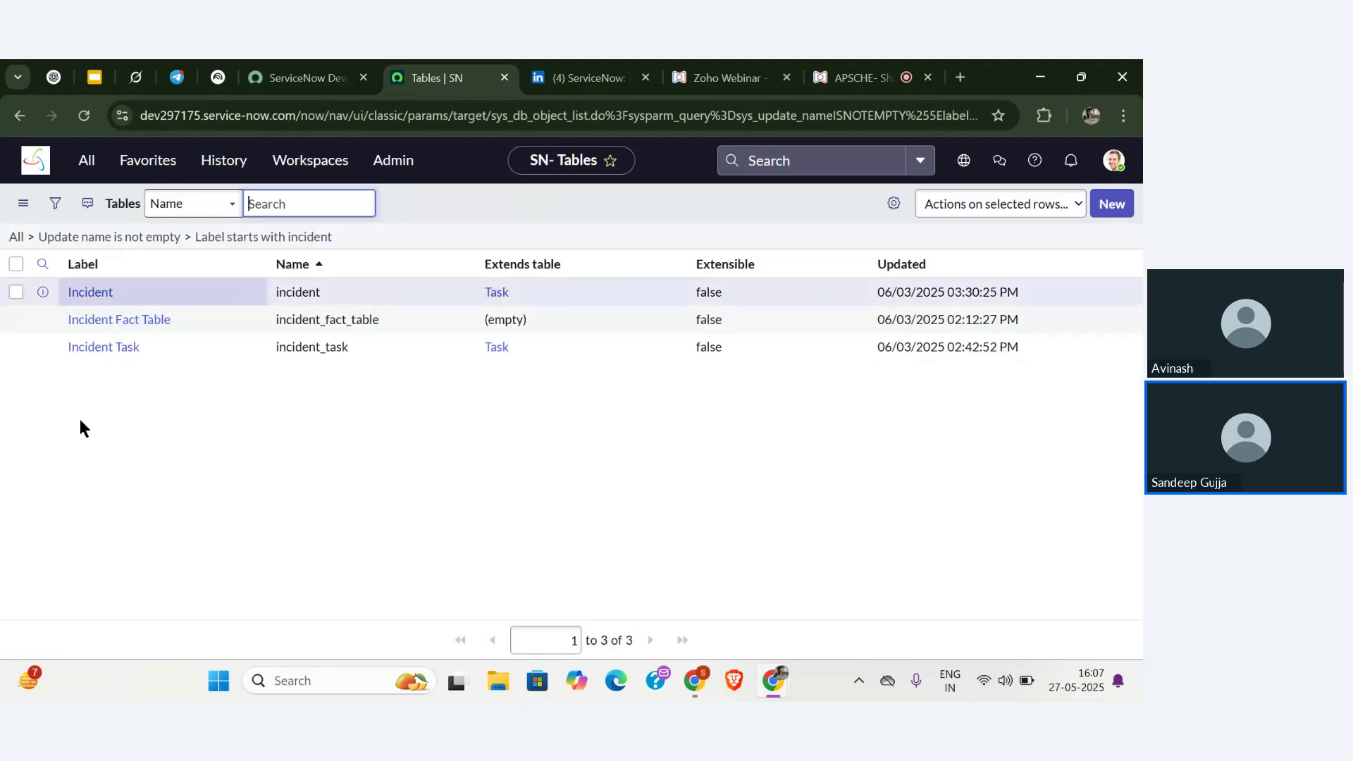
left_click(99, 332)
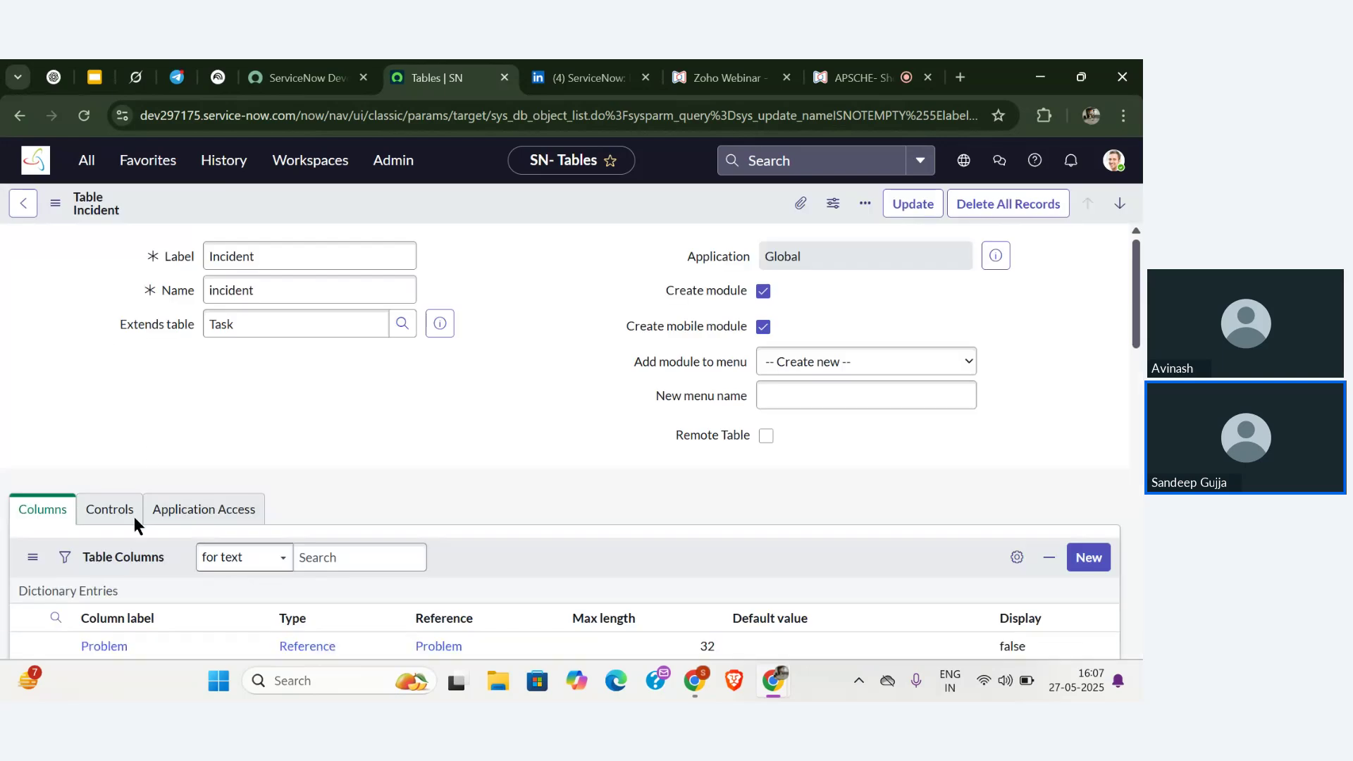
- Make the Incident table extensible in its controls and update the record
left_click(118, 460)
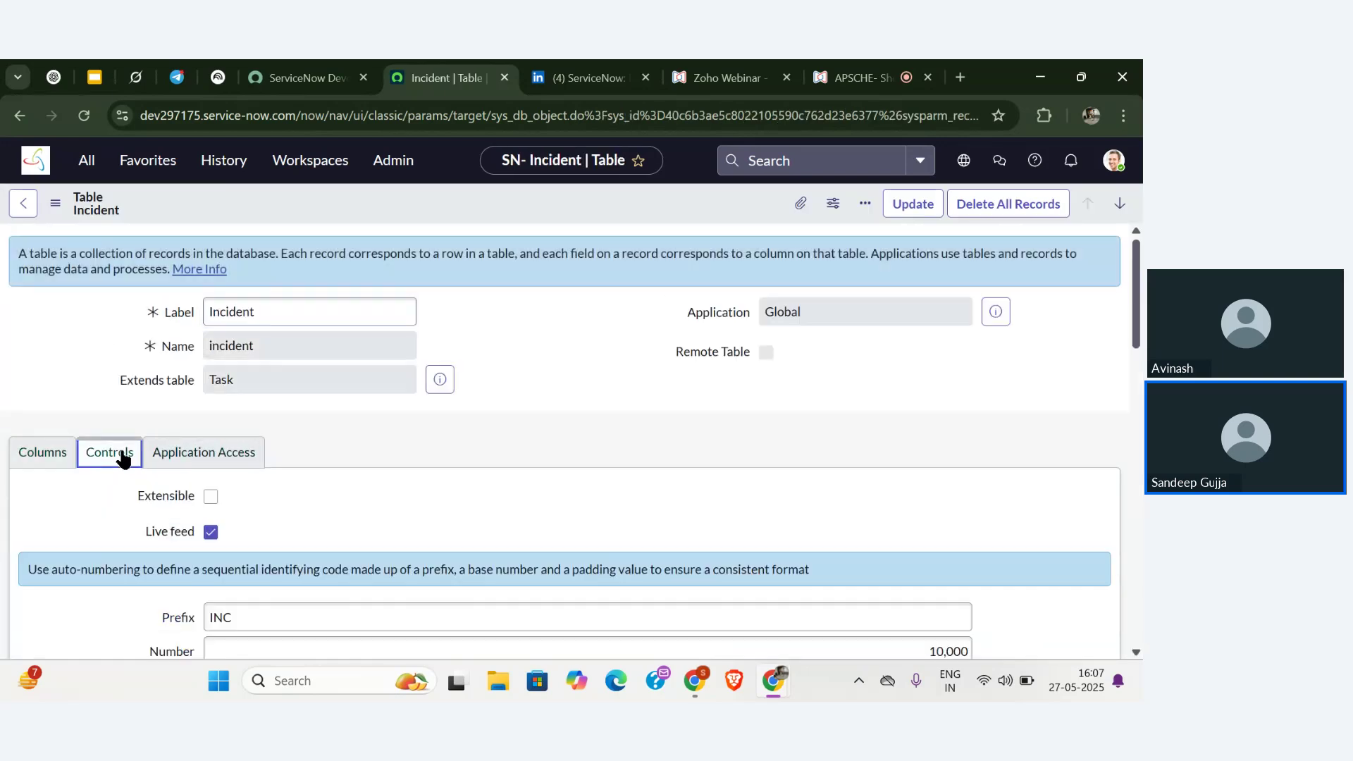
scroll(202, 499, "up", 5)
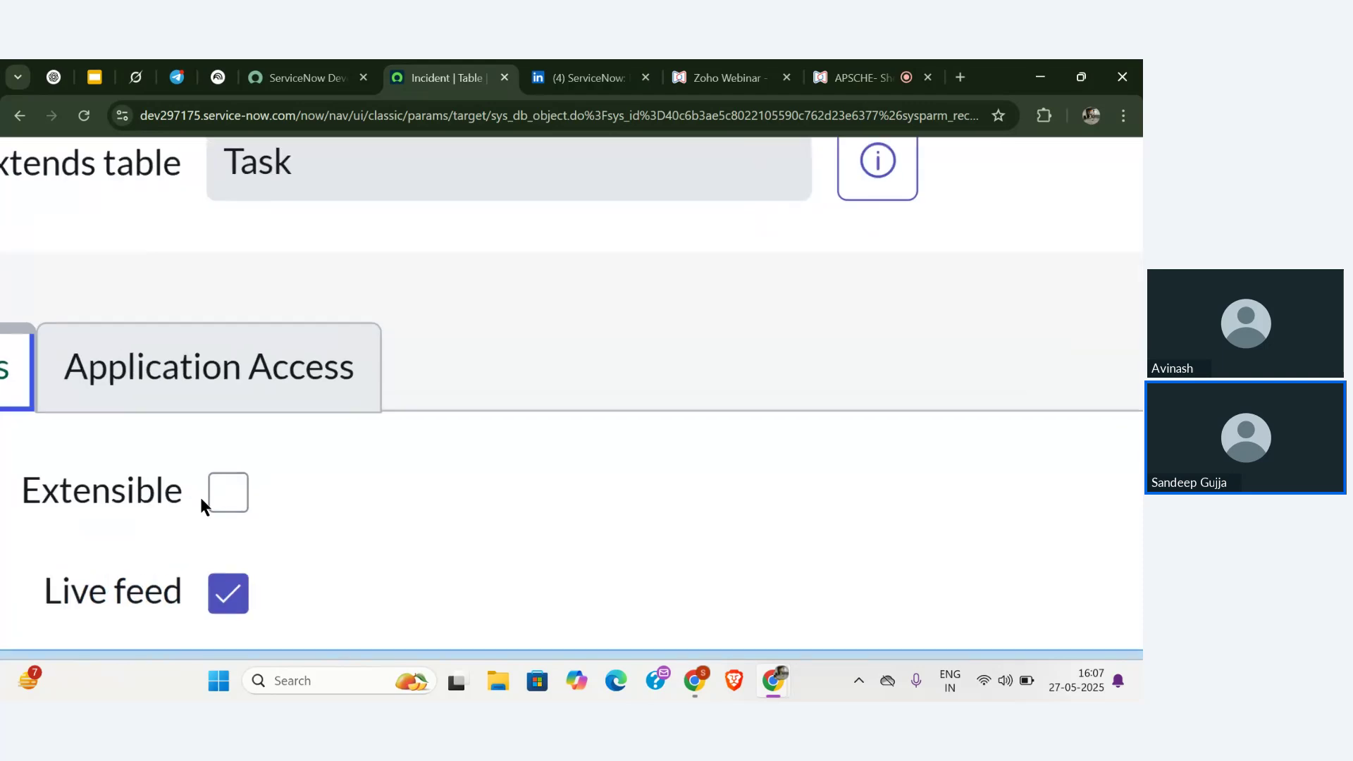
scroll(202, 499, "left", 4)
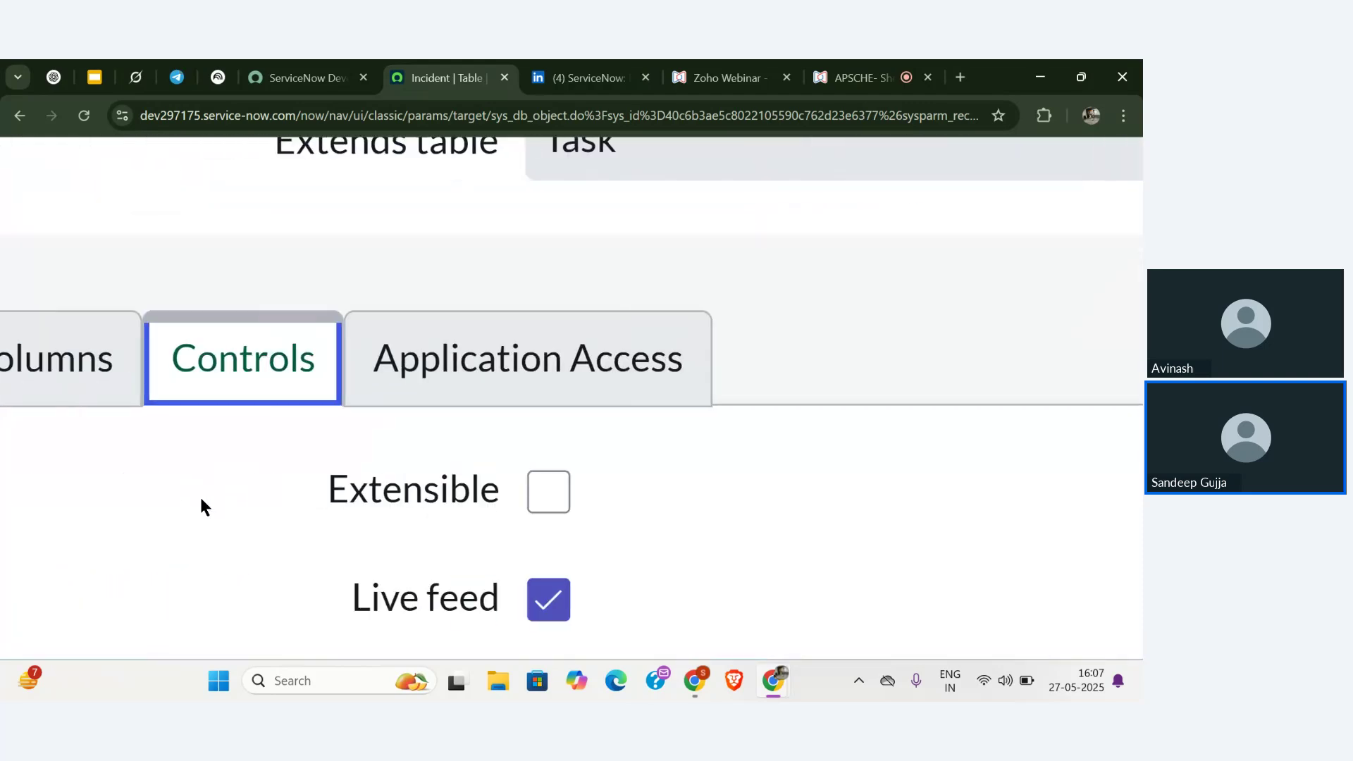
left_click(556, 491)
scroll(620, 449, "down", 5)
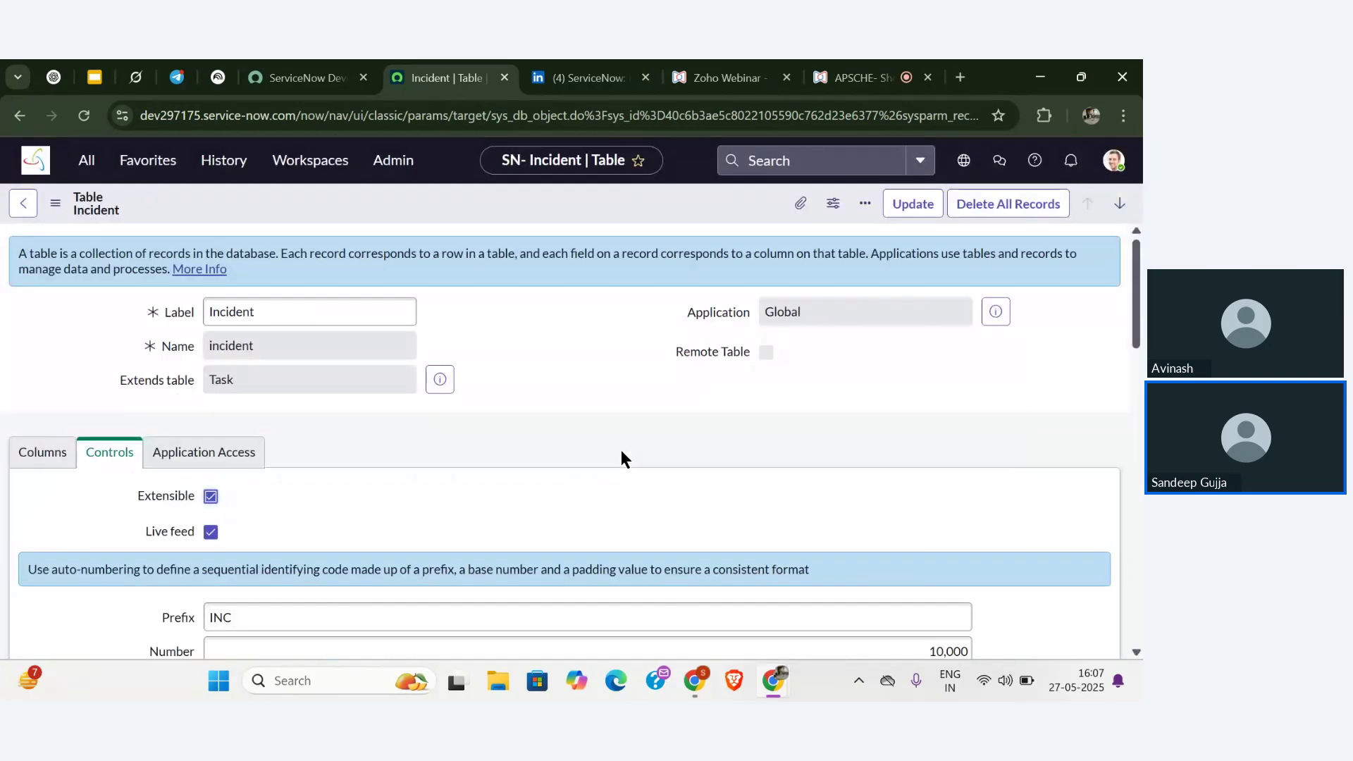
left_click(909, 208)
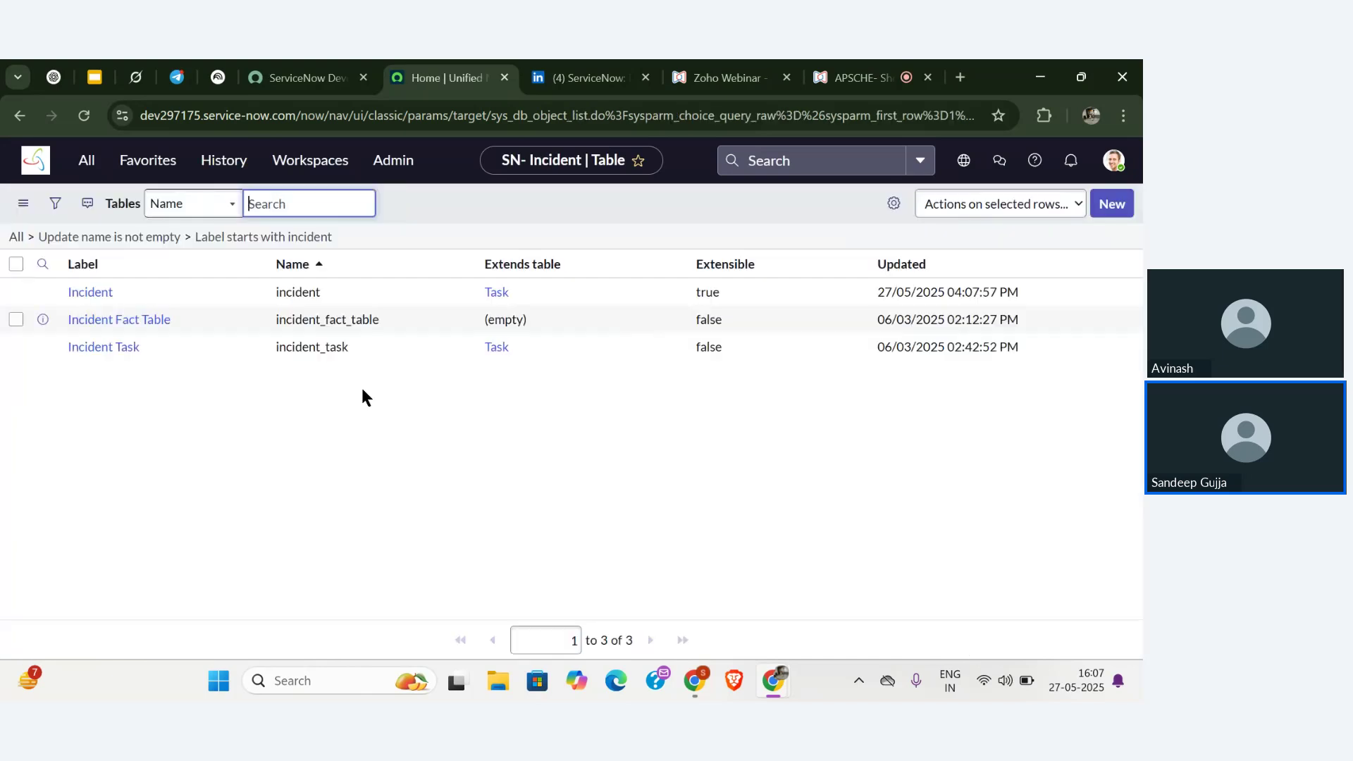
- Start a new table record that extends Incident and label it test demo
left_click(1111, 206)
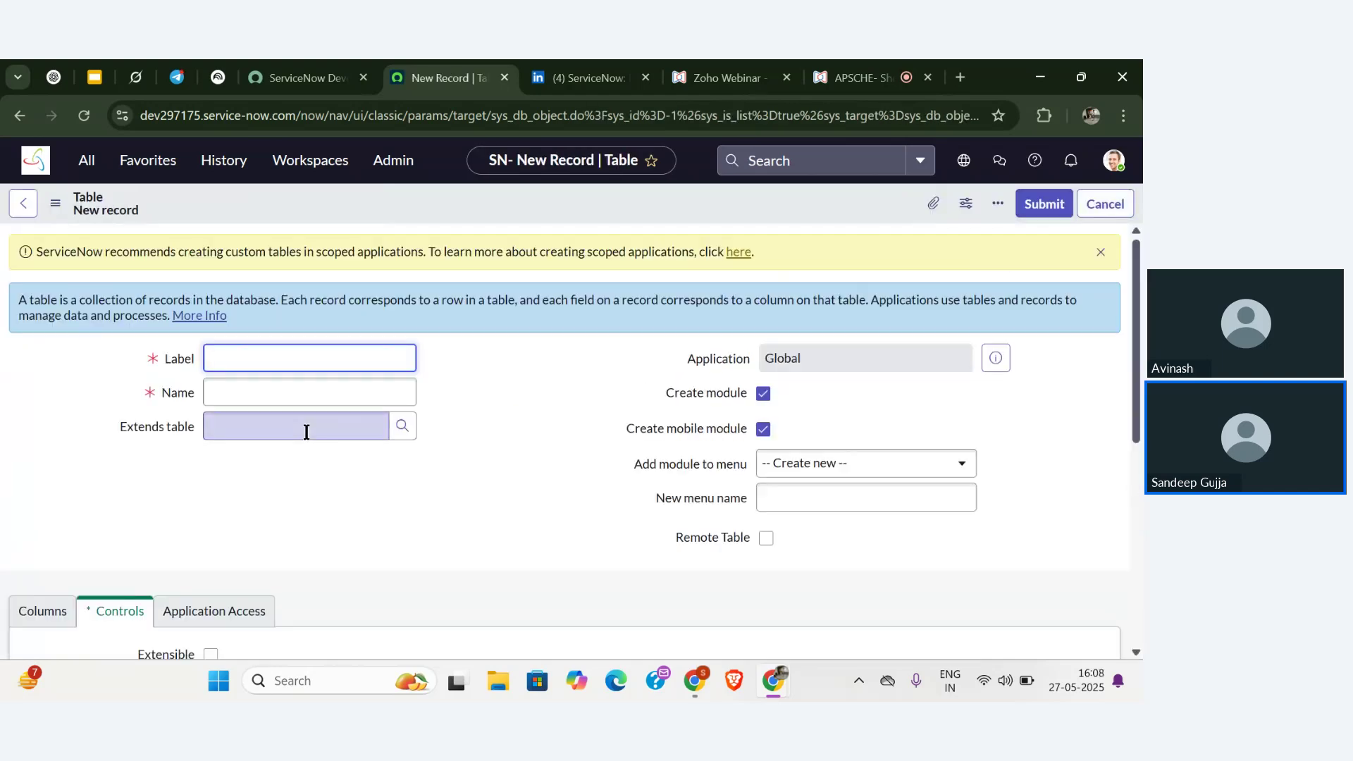
left_click(305, 428)
type("incident")
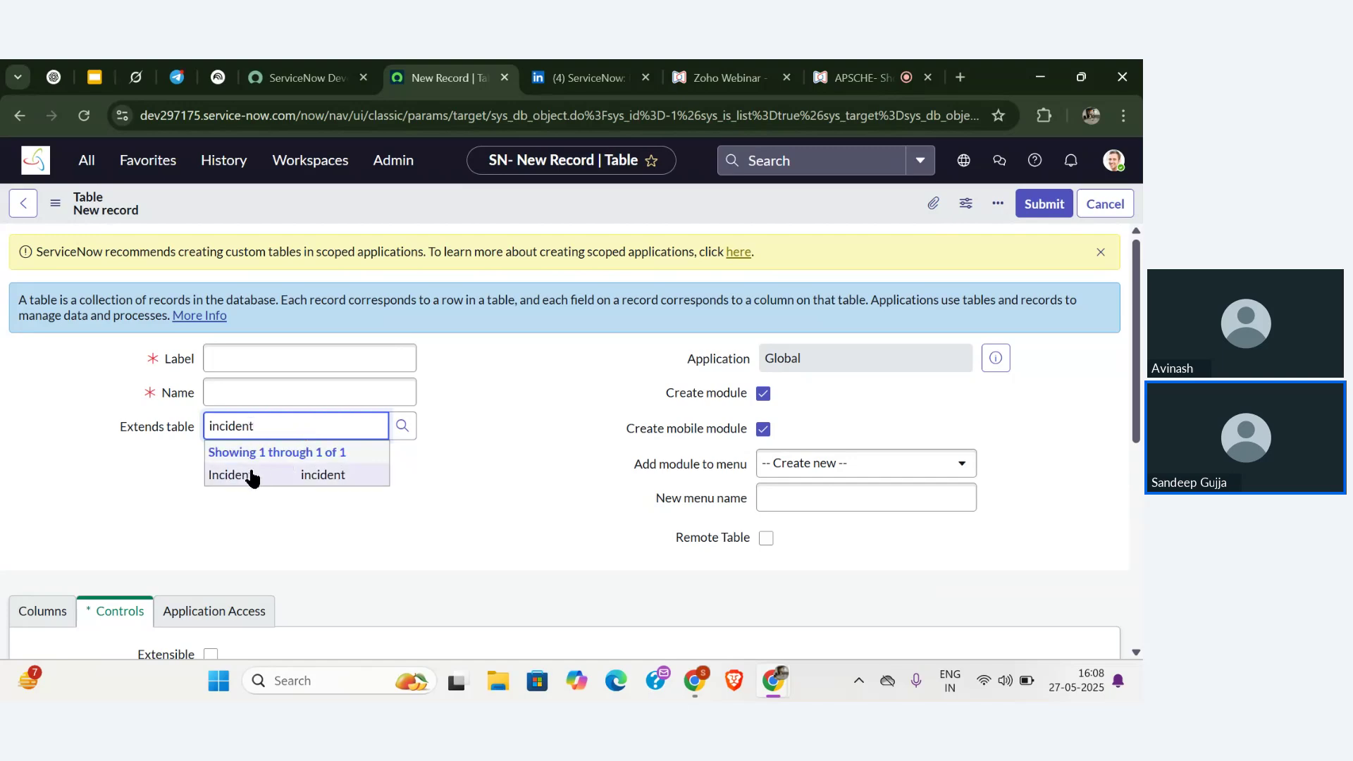
left_click(251, 475)
left_click(274, 362)
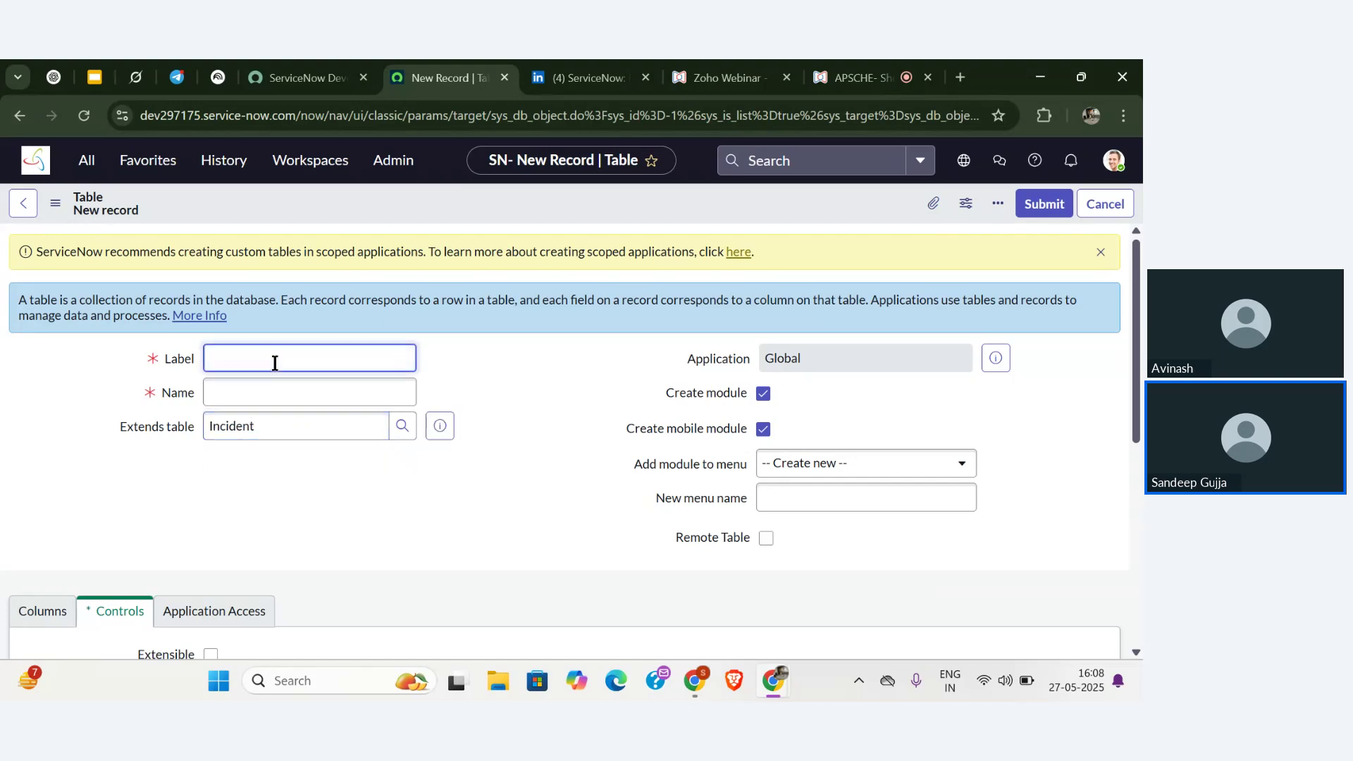
type("test demo")
left_click(285, 392)
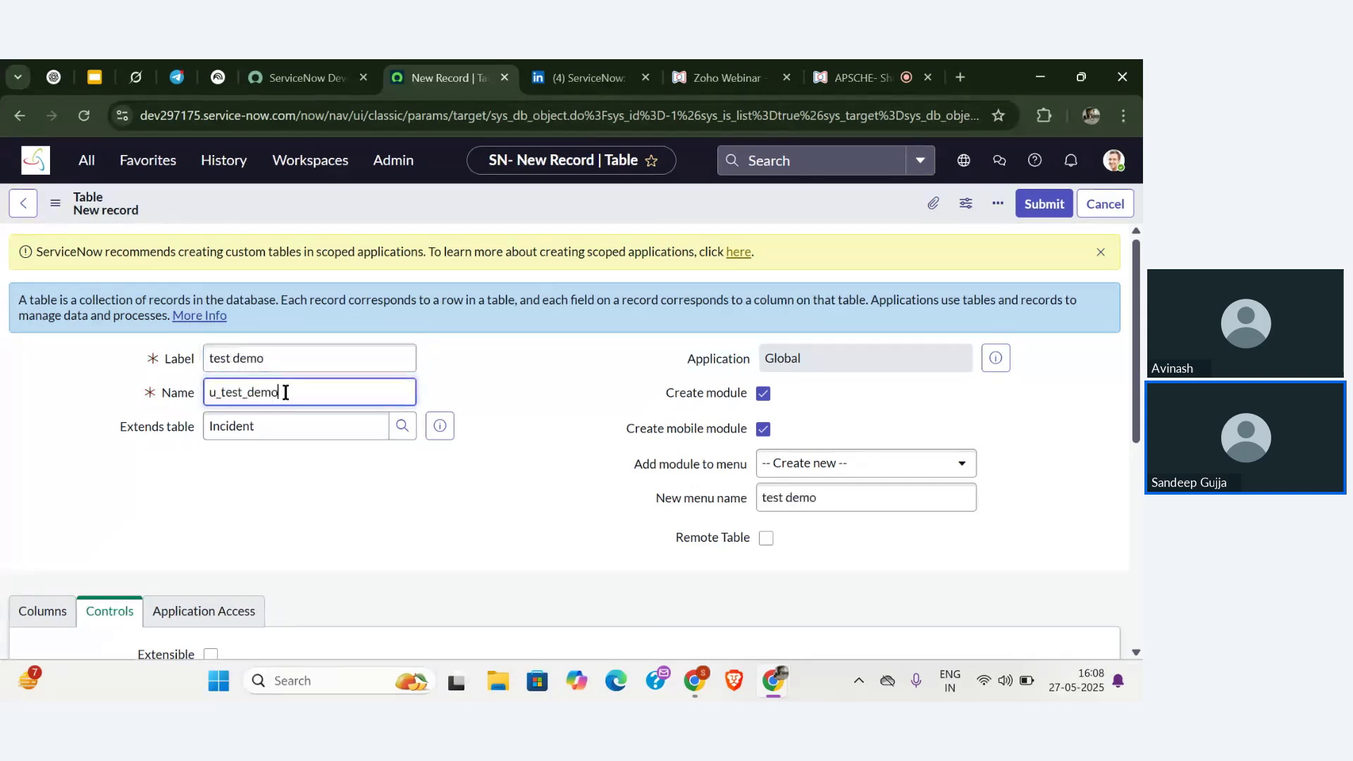
left_click(326, 494)
- Check the Table Columns list of the new test demo table and save the record, staying on its form
scroll(325, 494, "down", 1)
left_click(65, 574)
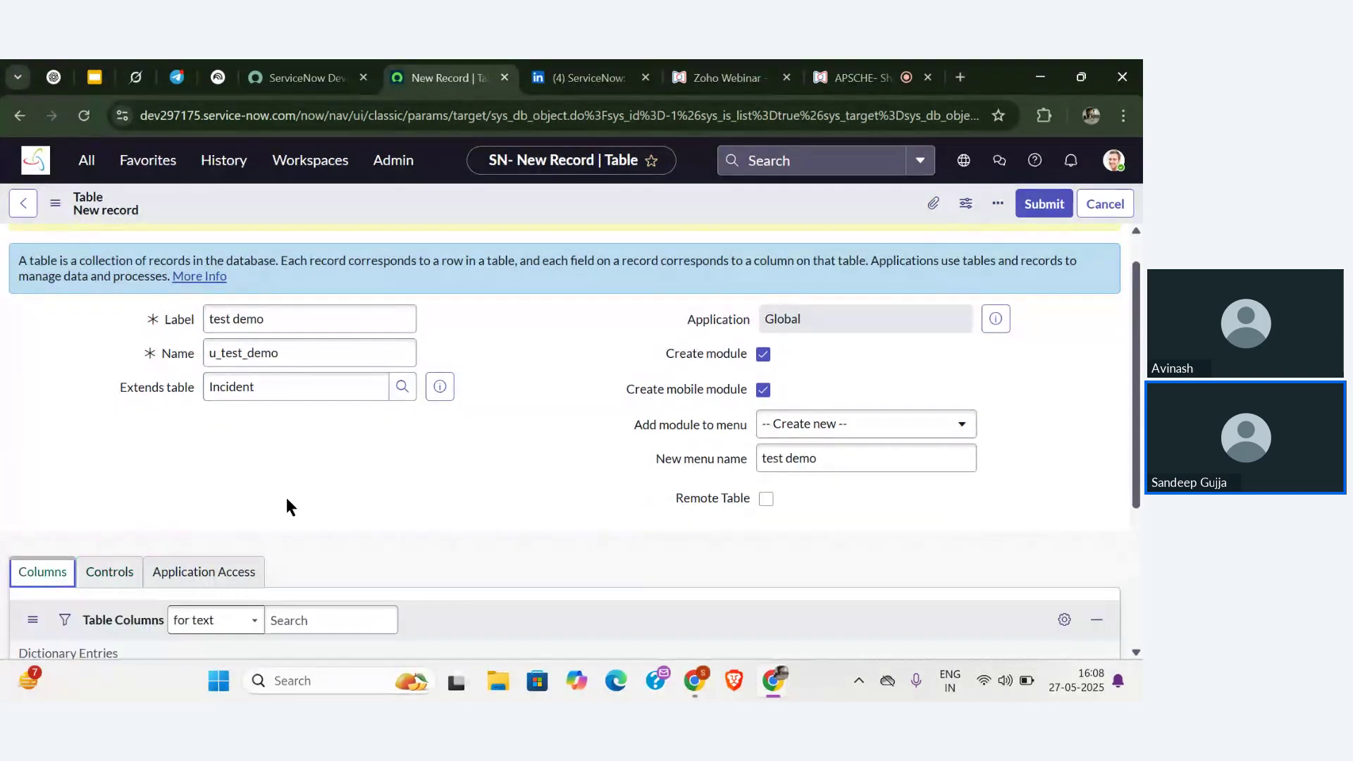
scroll(286, 498, "down", 3)
scroll(287, 497, "up", 3)
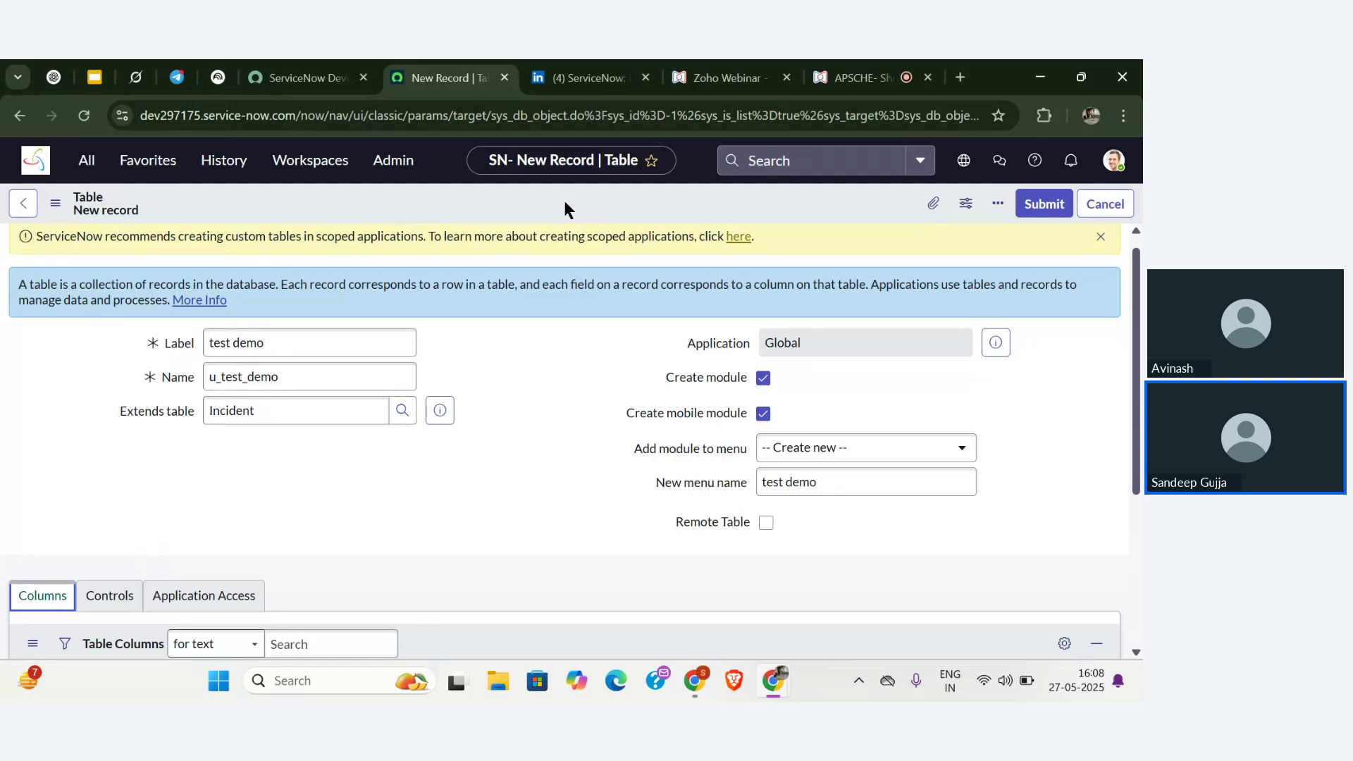
right_click(566, 208)
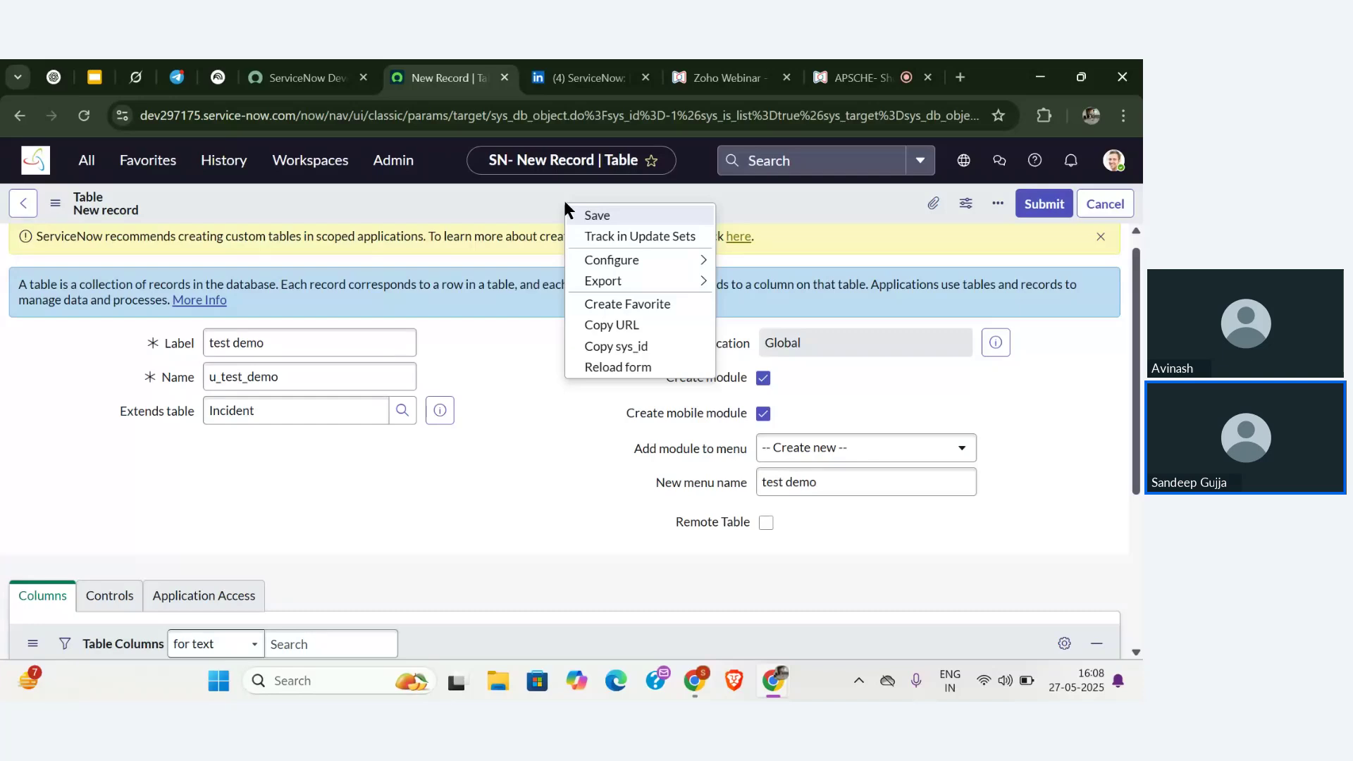
left_click(585, 215)
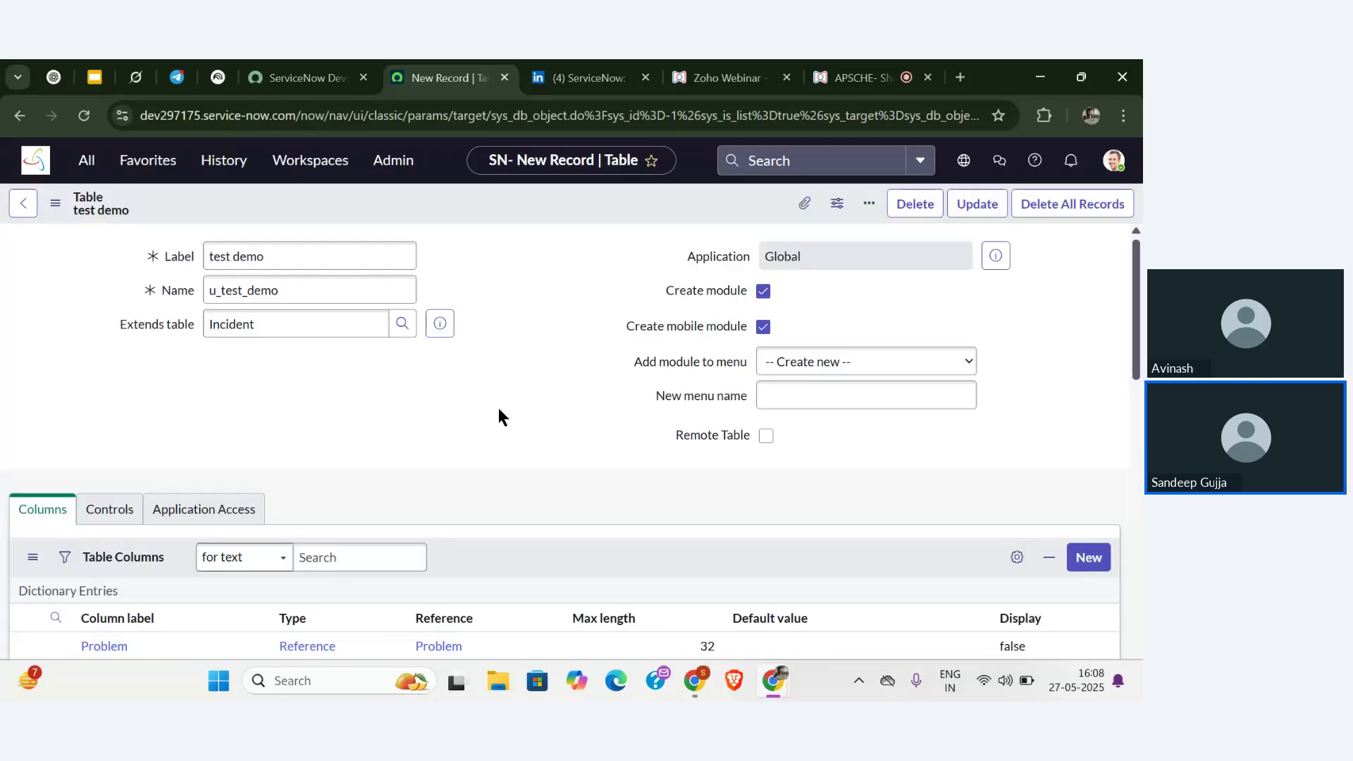
- Examine the columns the saved test demo table inherits from Incident, including the total column count
scroll(499, 416, "down", 6)
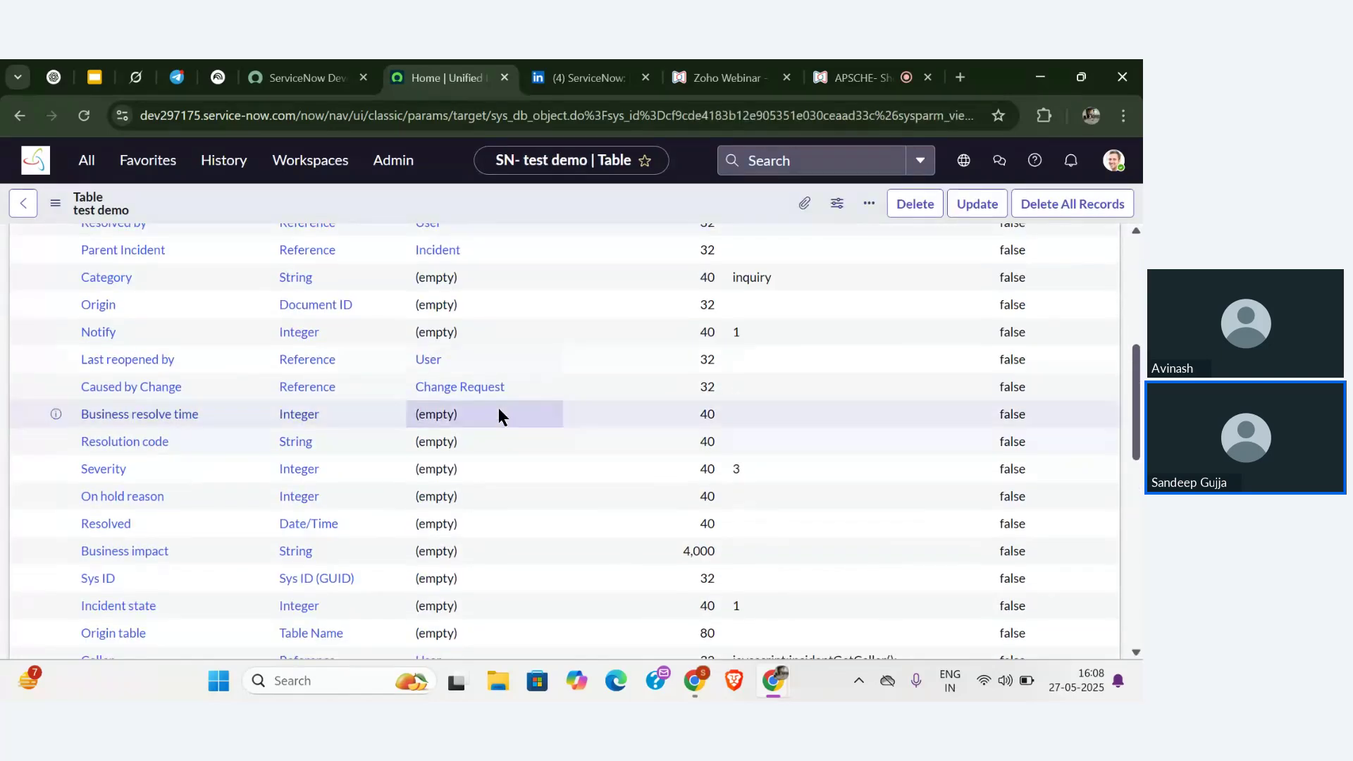
scroll(499, 417, "up", 2)
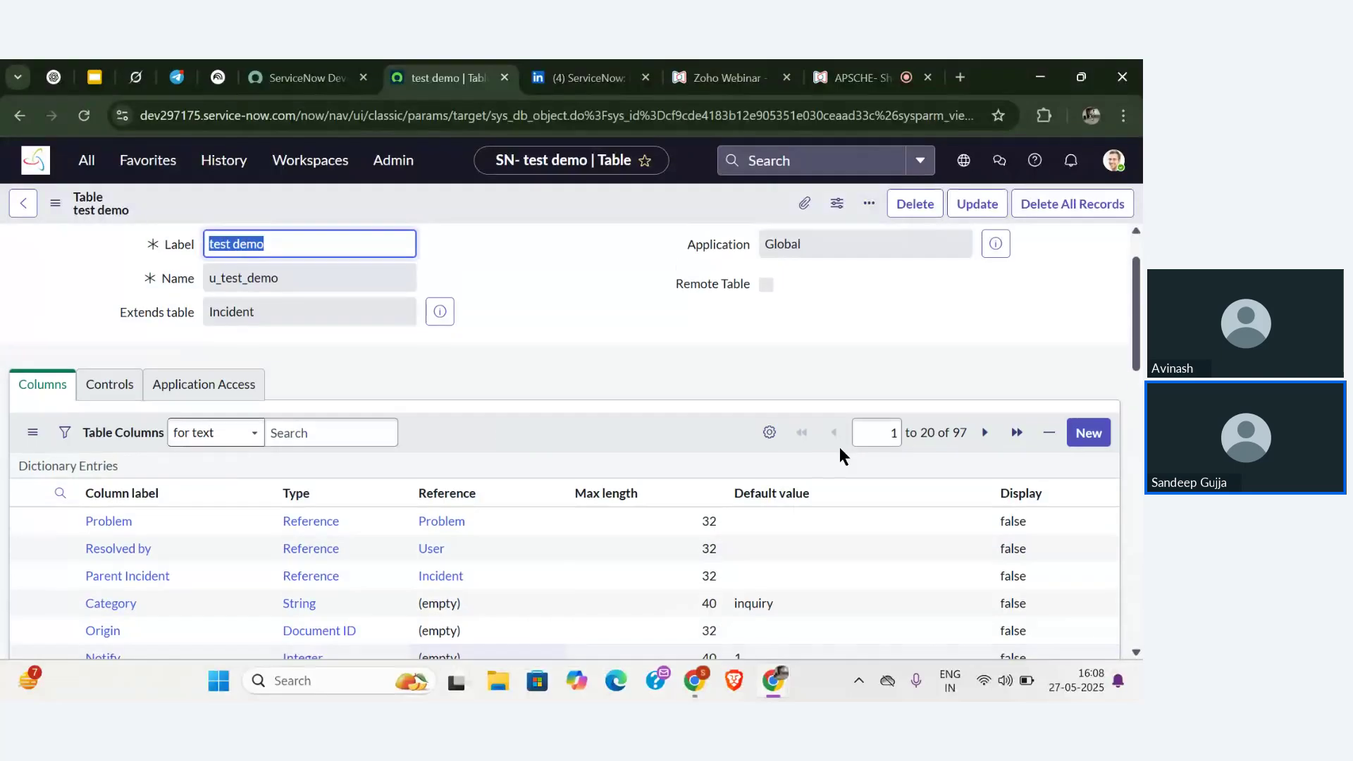
scroll(840, 451, "up", 2)
scroll(840, 451, "up", 3)
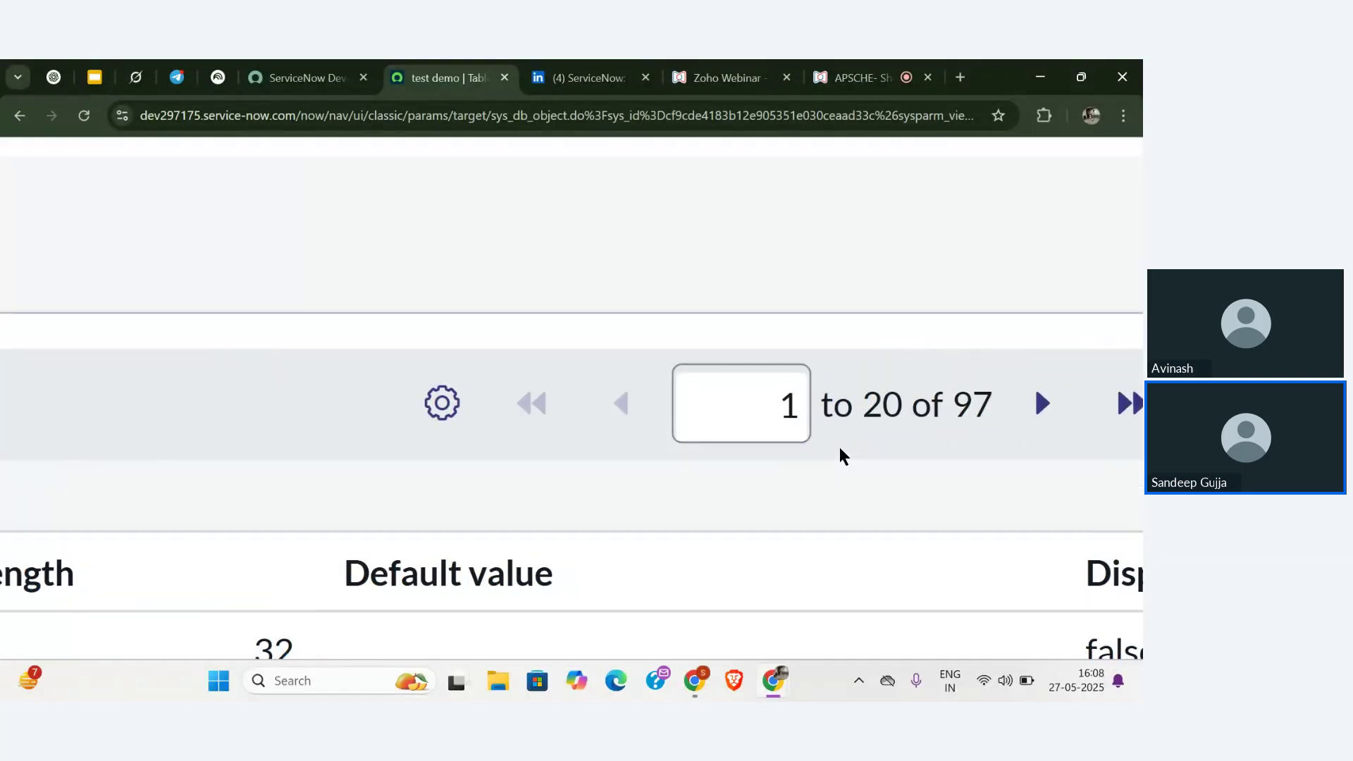
scroll(840, 449, "down", 5)
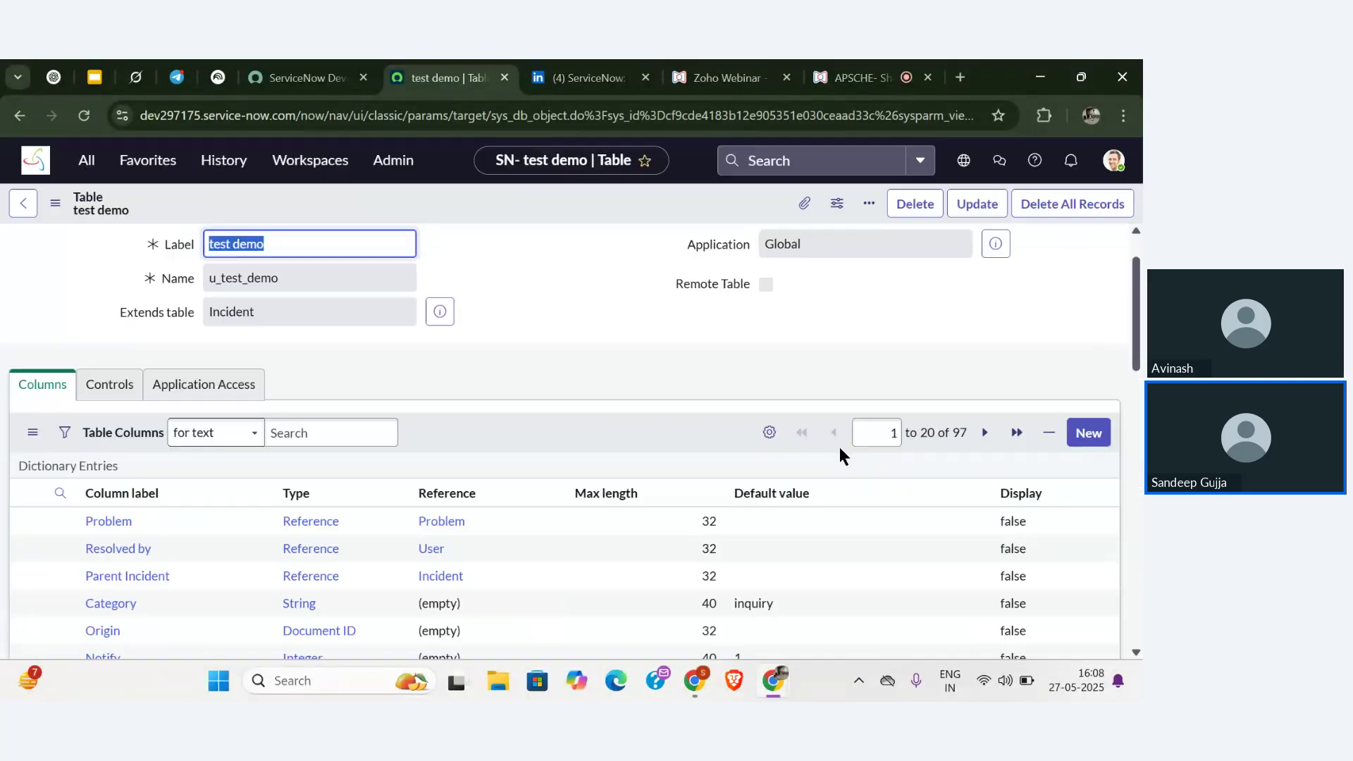
- Review the test demo table's Table Columns list through to its last row, then return to the table's header fields
left_click(627, 360)
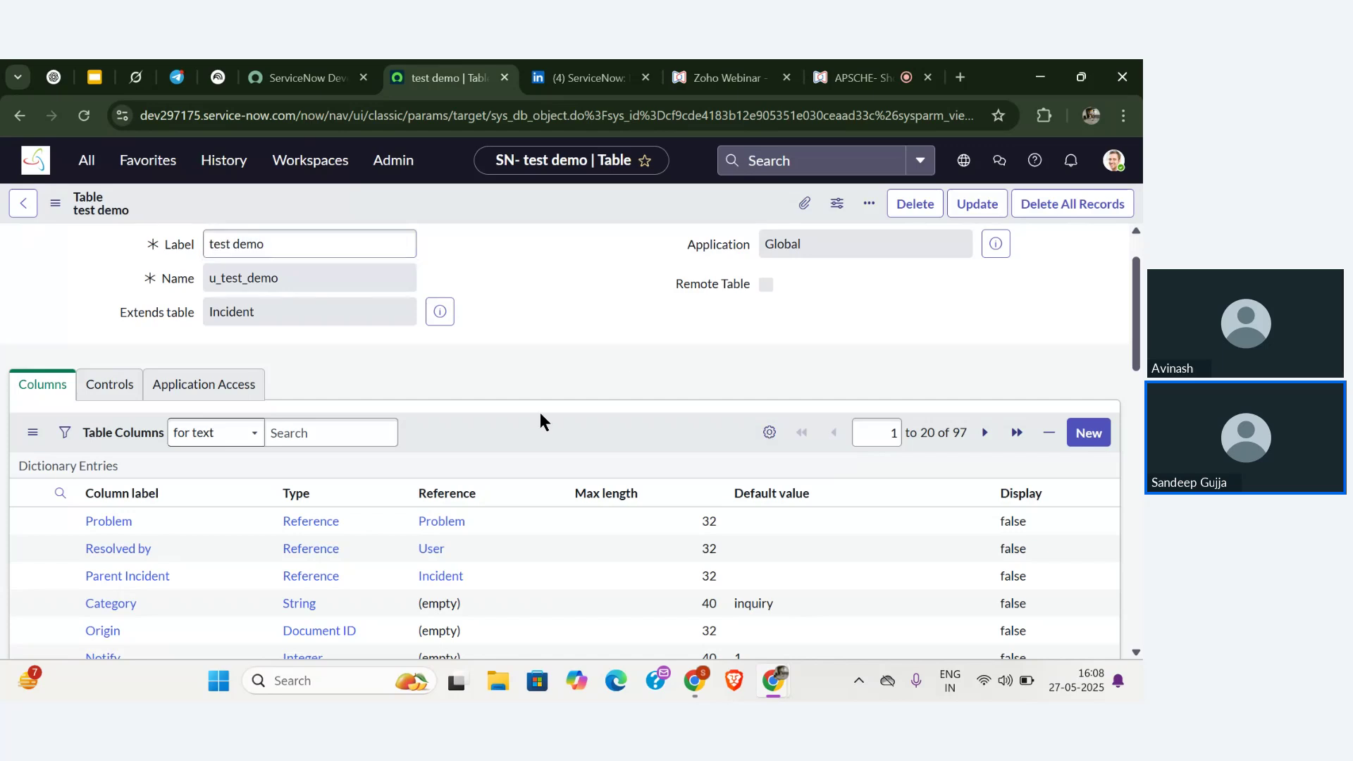
scroll(544, 420, "down", 5)
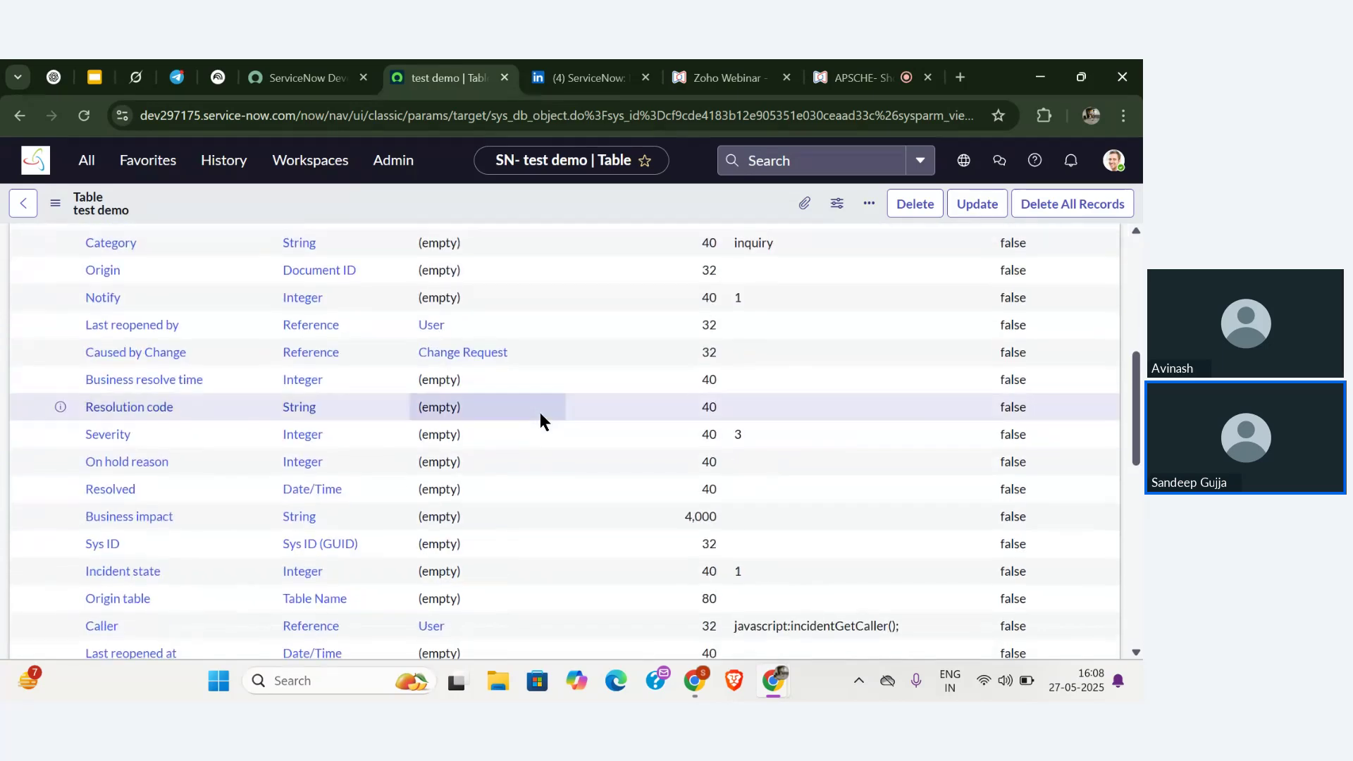
scroll(544, 420, "down", 3)
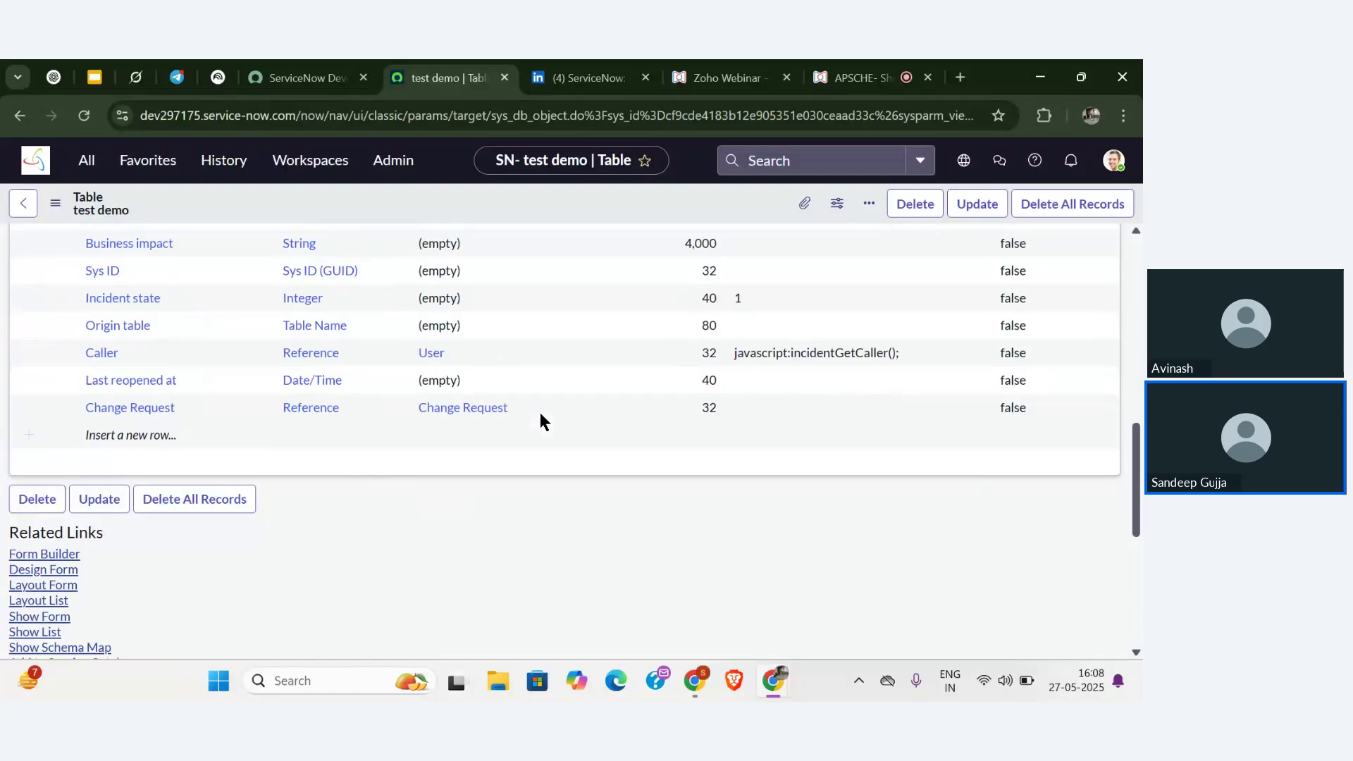
scroll(542, 420, "up", 7)
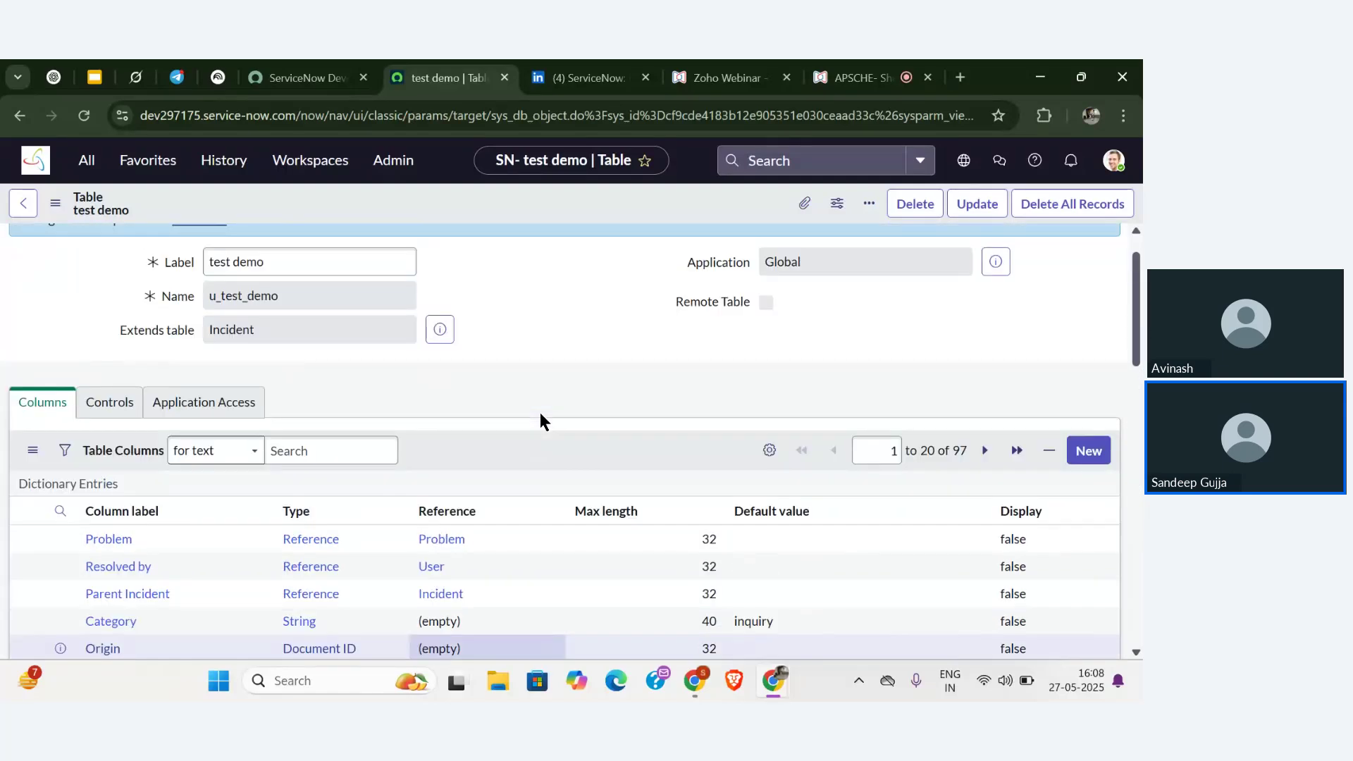
scroll(422, 485, "down", 2)
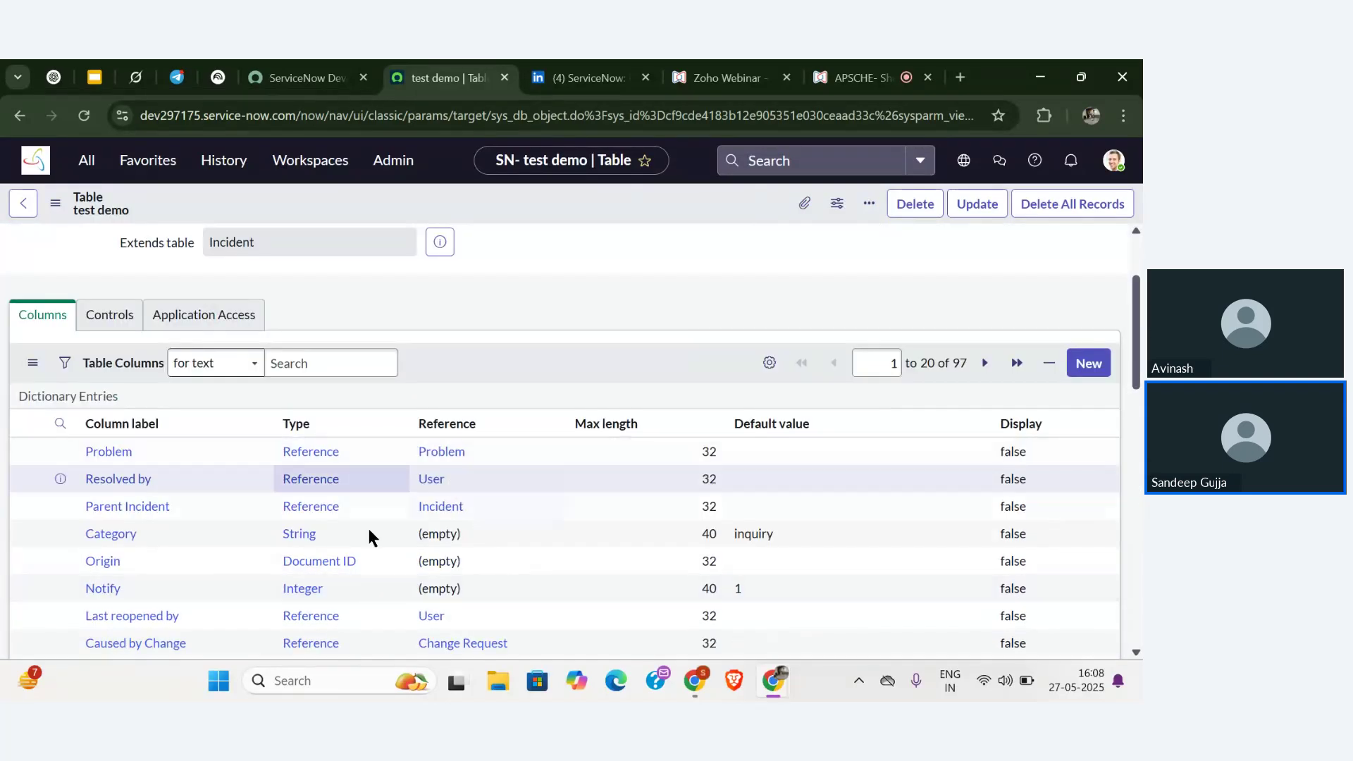
scroll(373, 542, "up", 2)
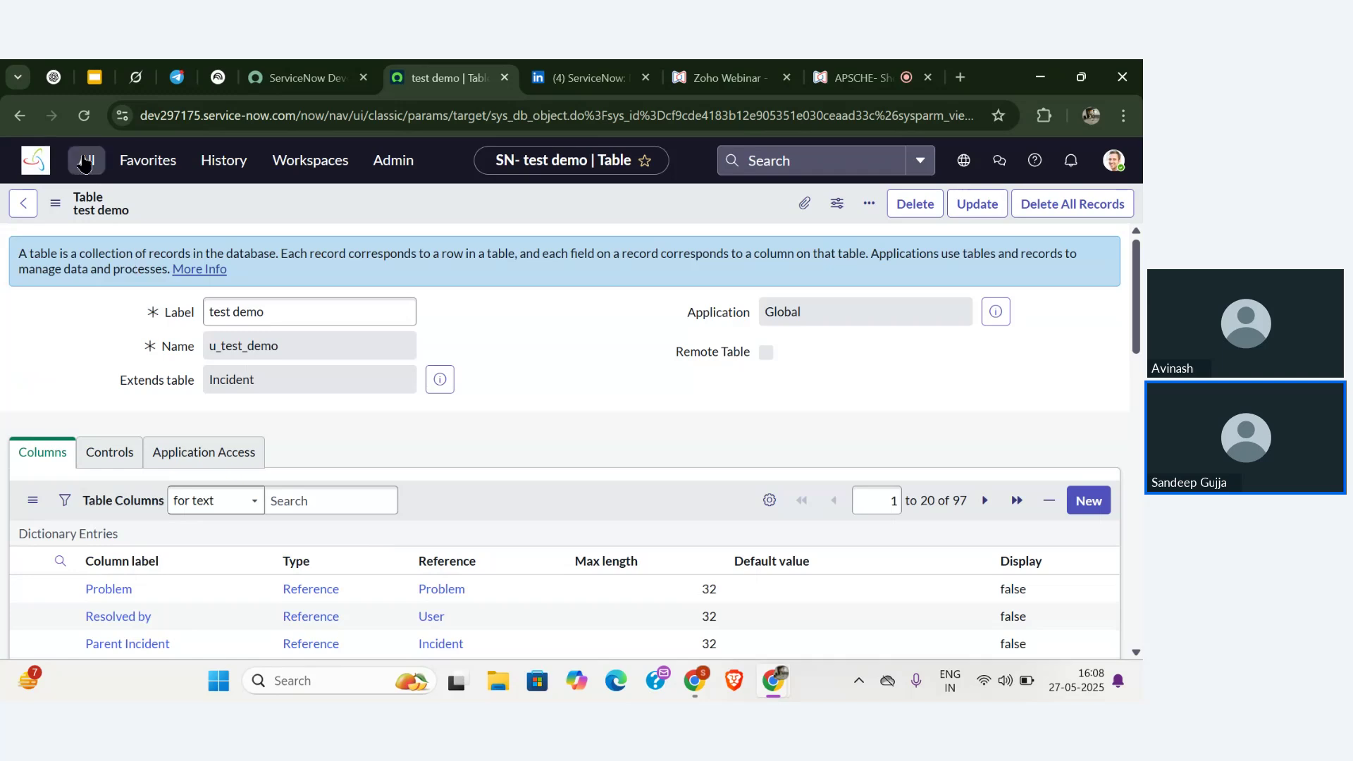
- Find the test demo module in the navigator, open its record list and open a new record form
left_click(86, 160)
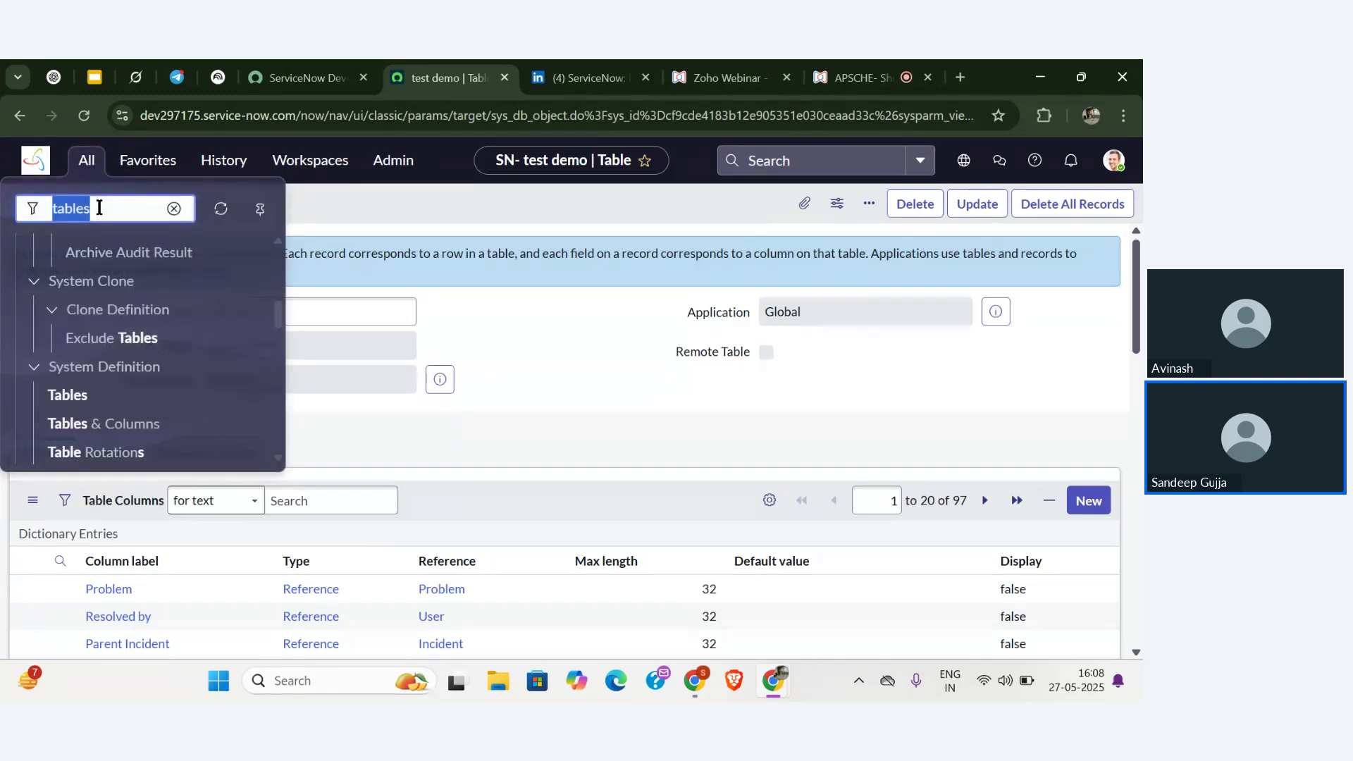
type("test demo")
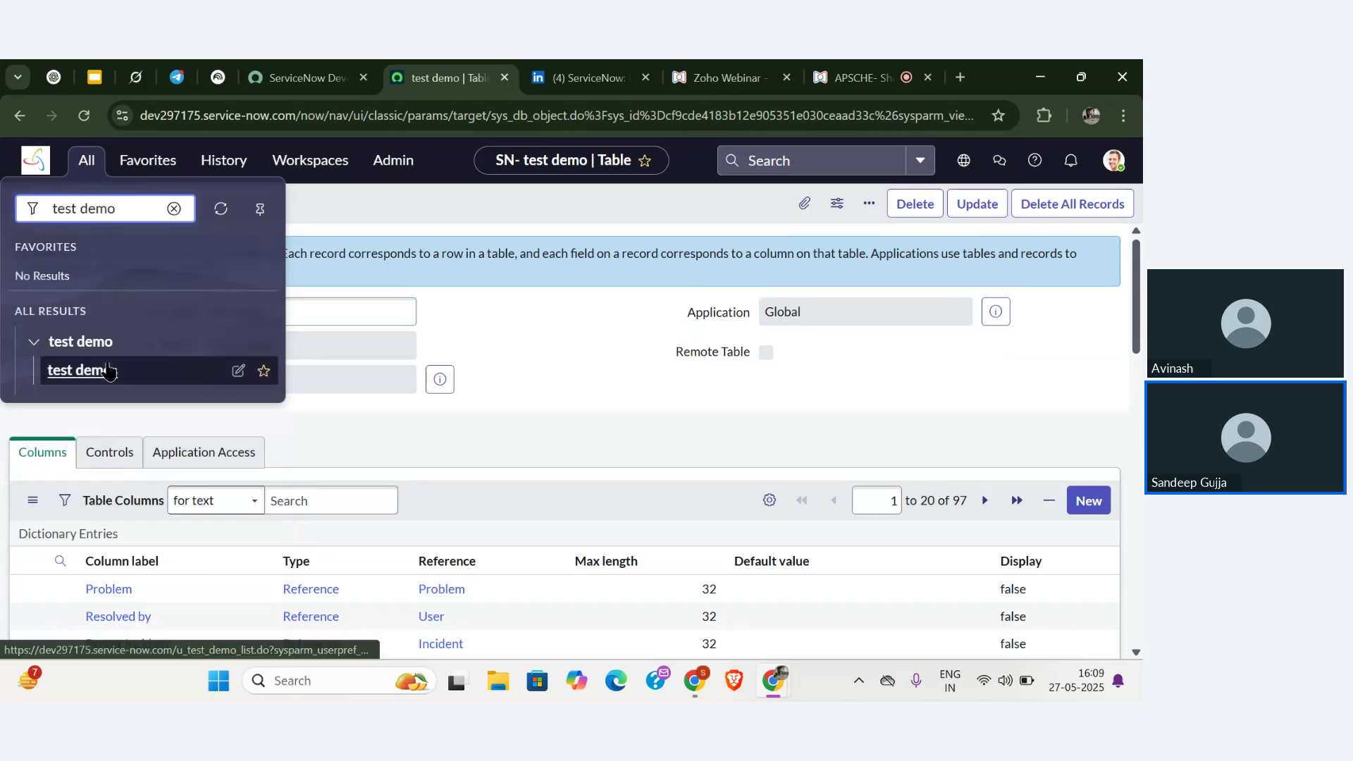
left_click(105, 371)
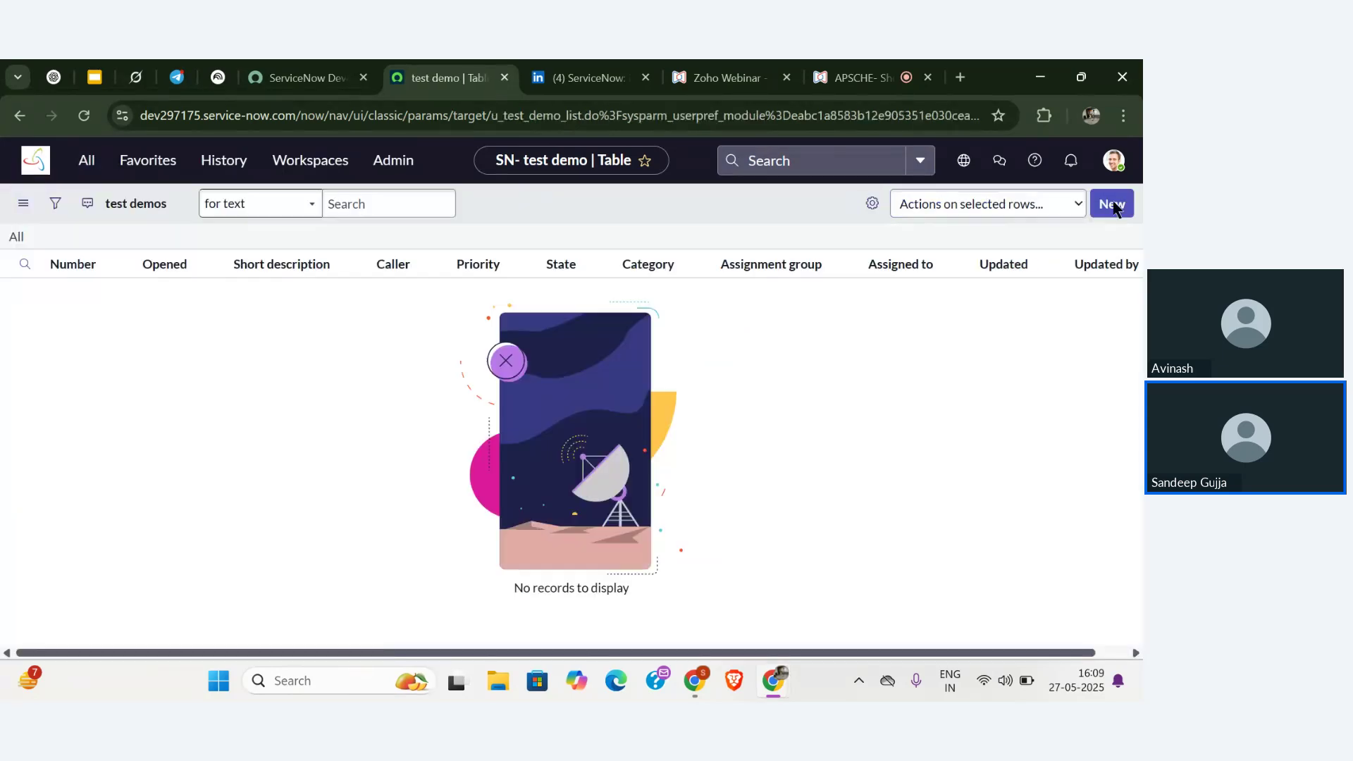
left_click(1124, 213)
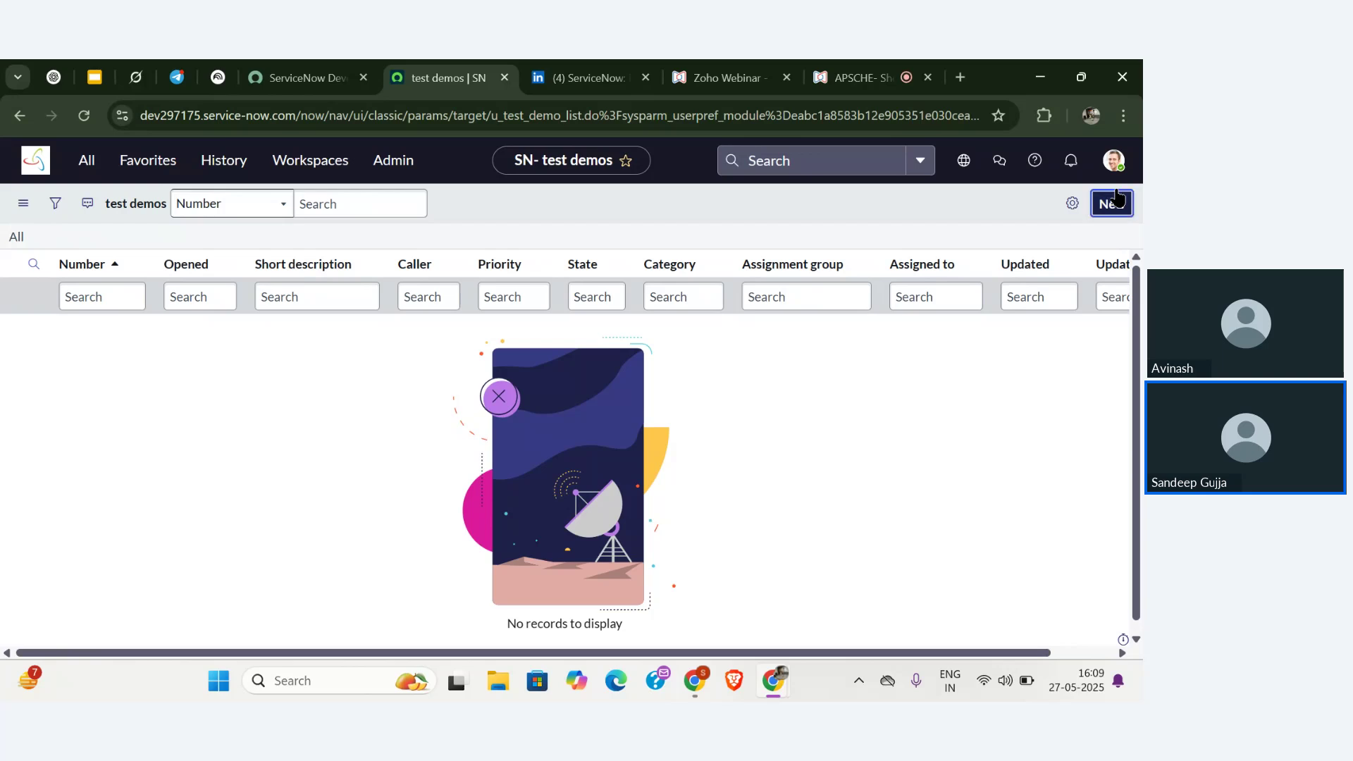
left_click(1117, 198)
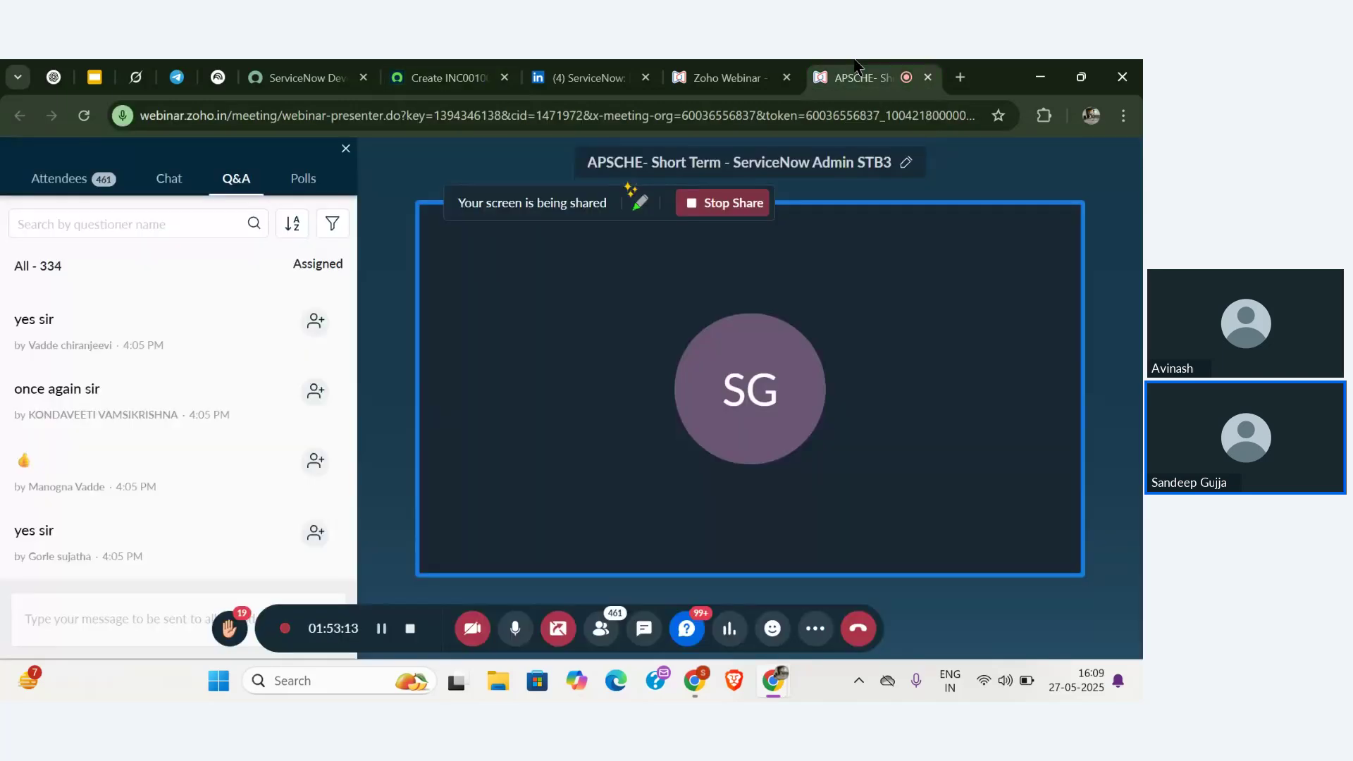
- Read the latest attendee questions in the Zoho webinar's Q&A and return to the new test demo record form
left_click(856, 78)
scroll(304, 332, "down", 5)
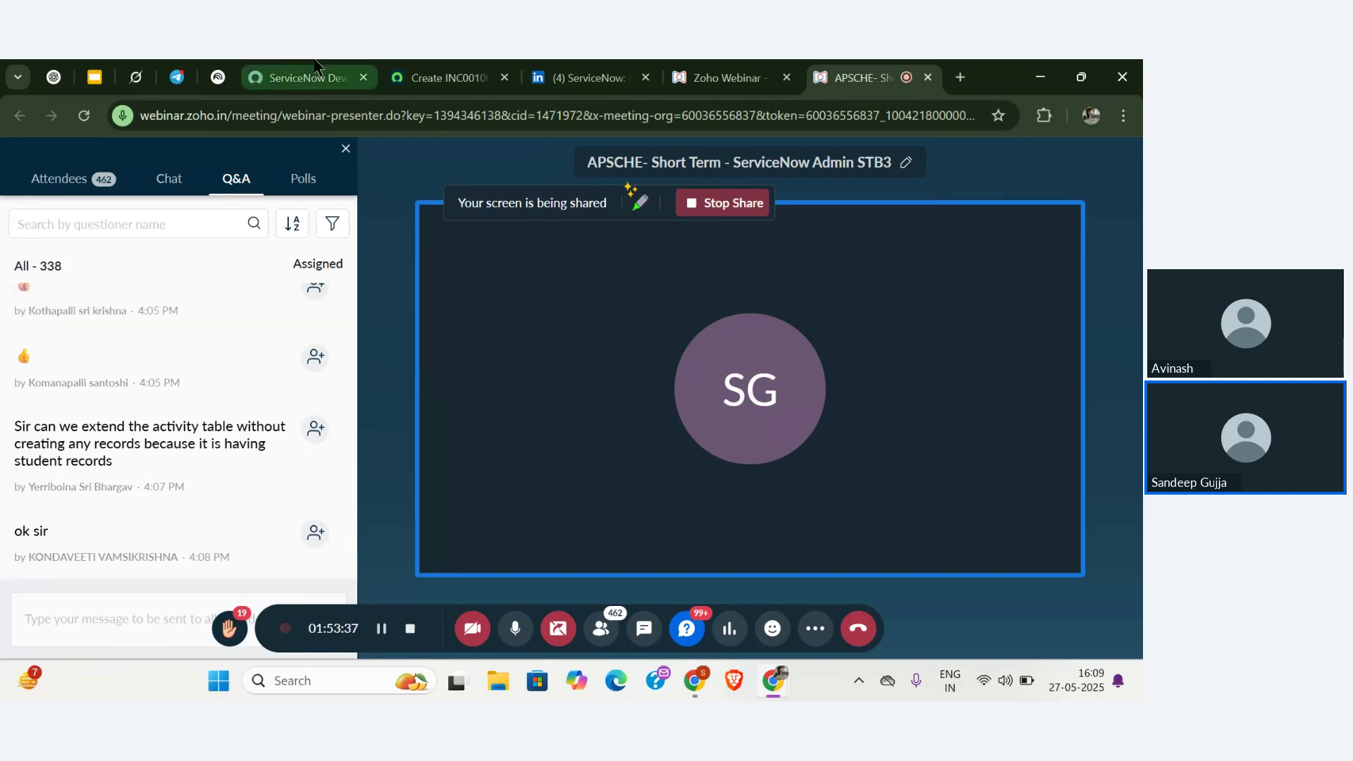
left_click(441, 78)
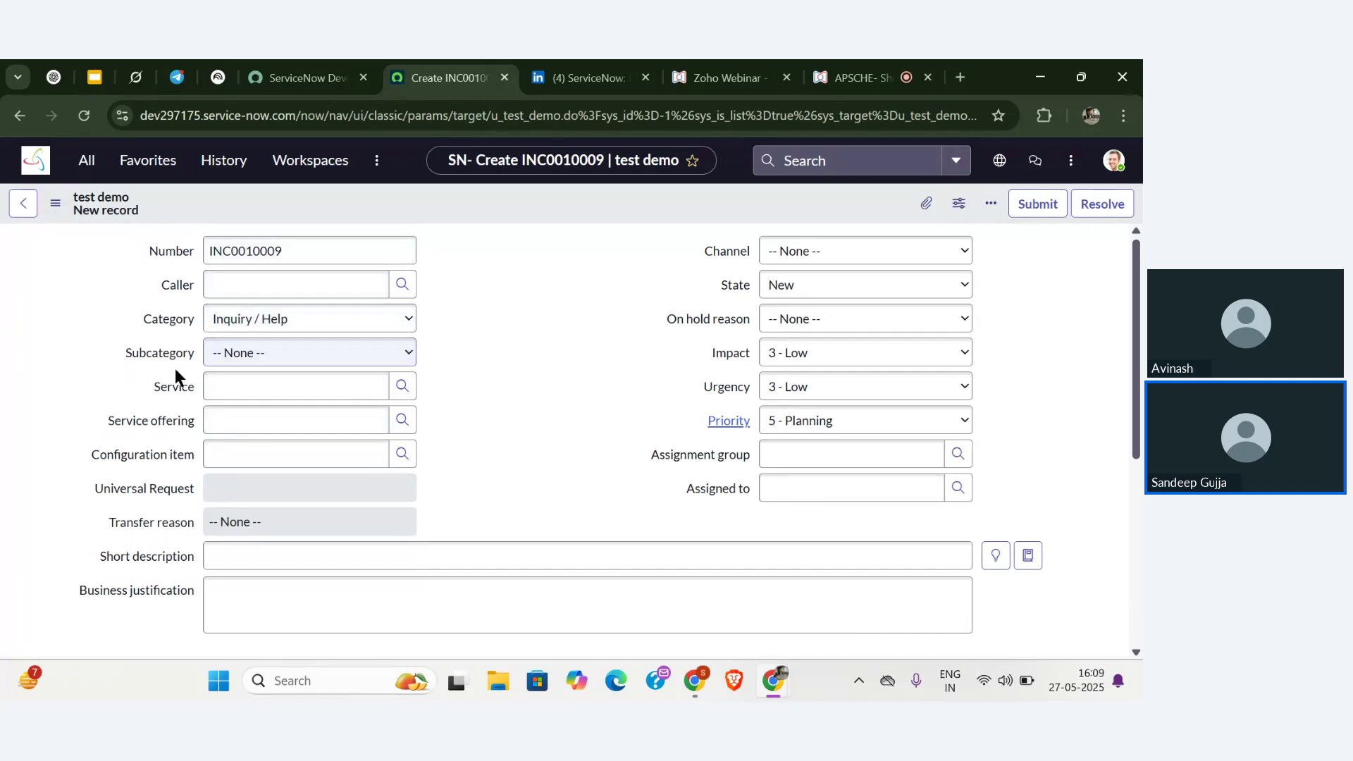
- Leave the new test demo record without submitting it and read the newest attendee replies in the Zoho webinar's Q&A
left_click(22, 210)
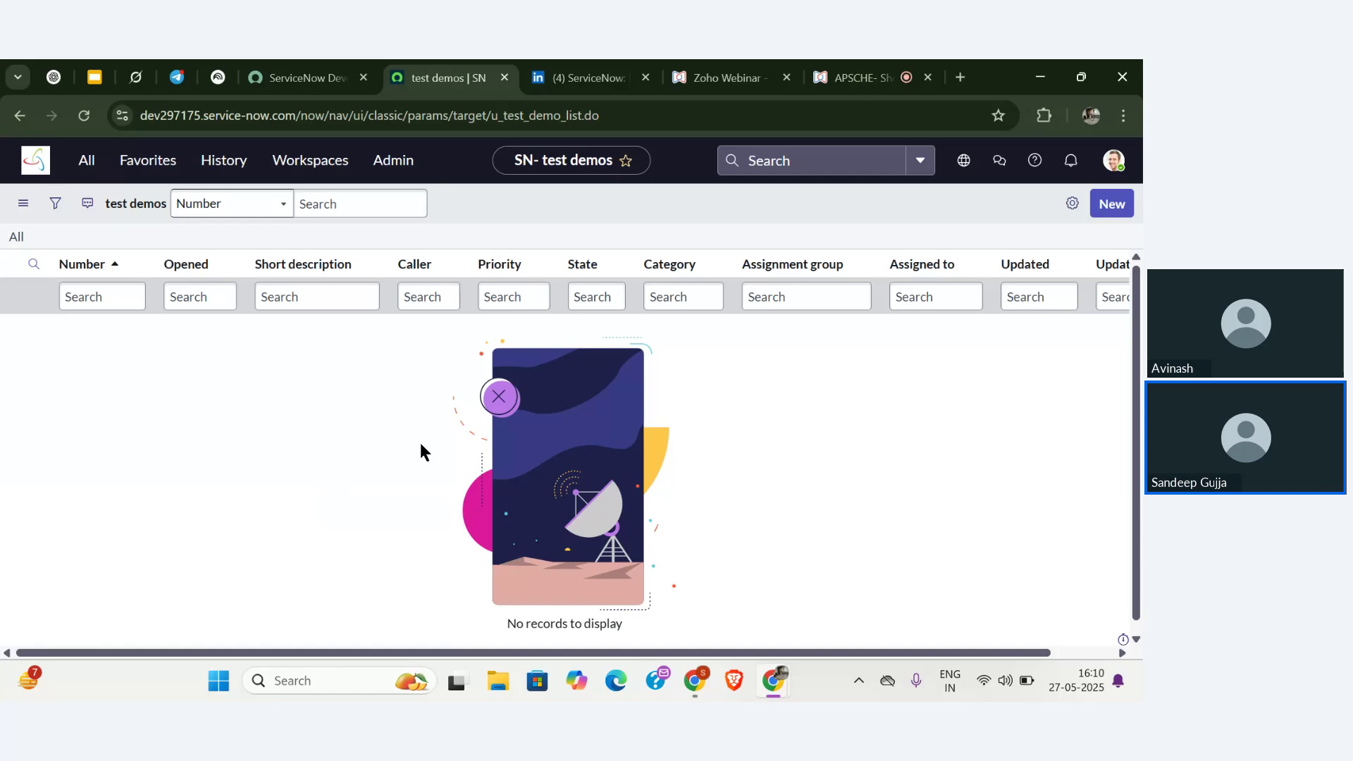
left_click(852, 67)
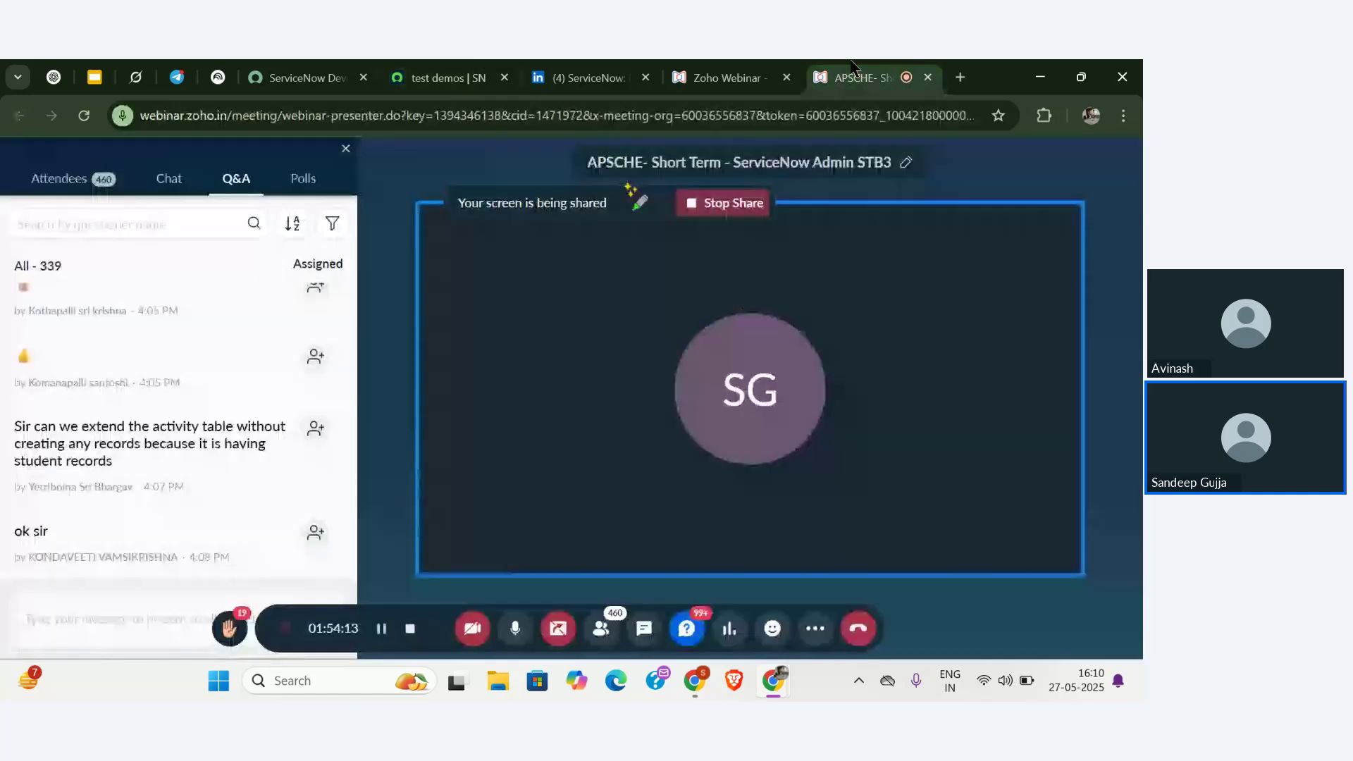
scroll(236, 451, "down", 5)
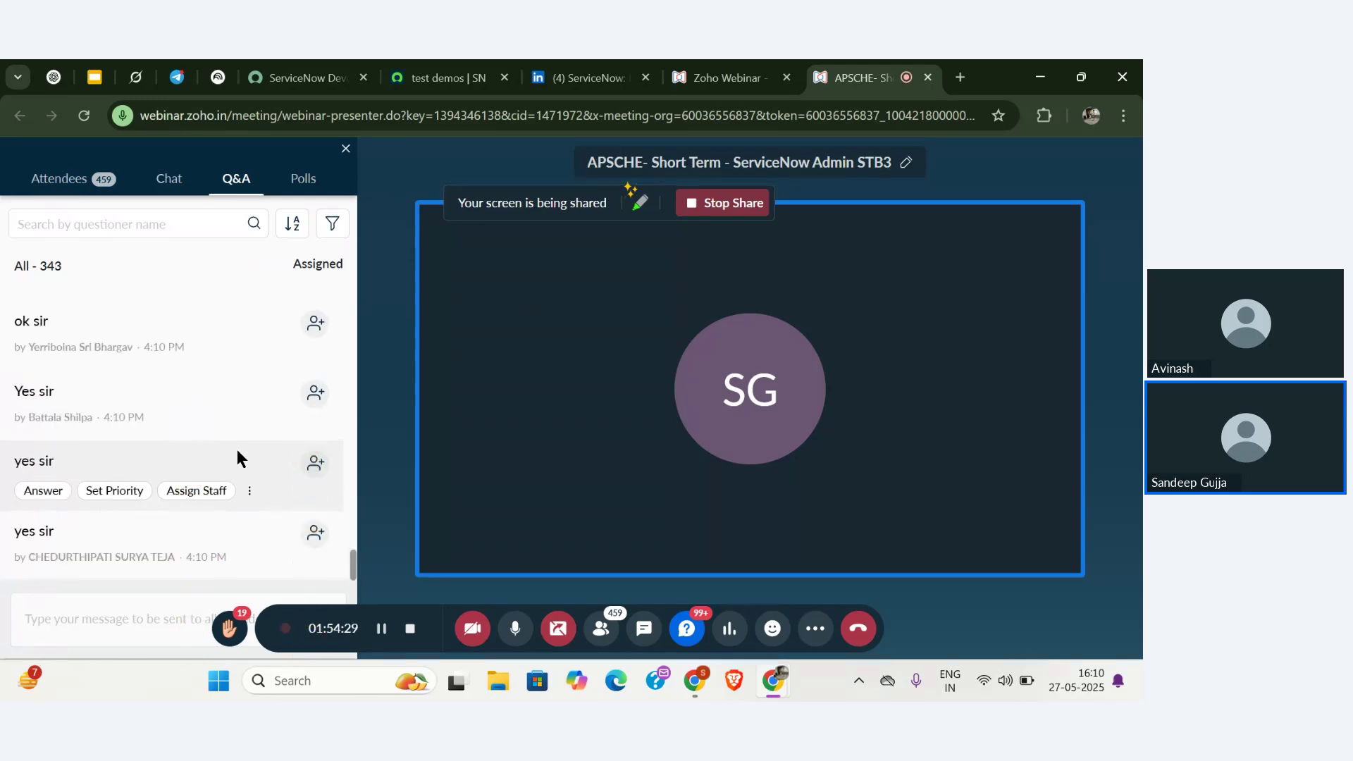
- Return to the ServiceNow home page, search the navigator for student and open the Students list in a separate browser tab
left_click(430, 79)
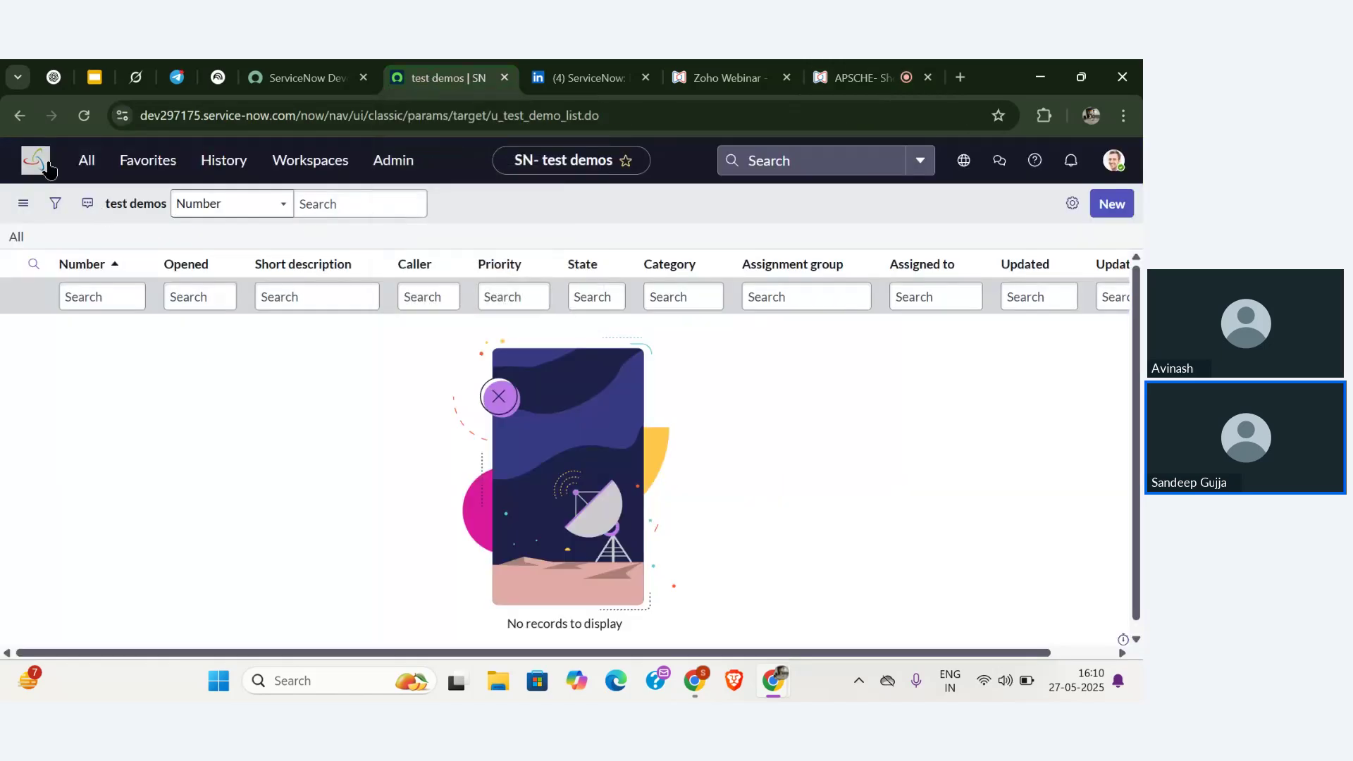
left_click(49, 168)
left_click(83, 169)
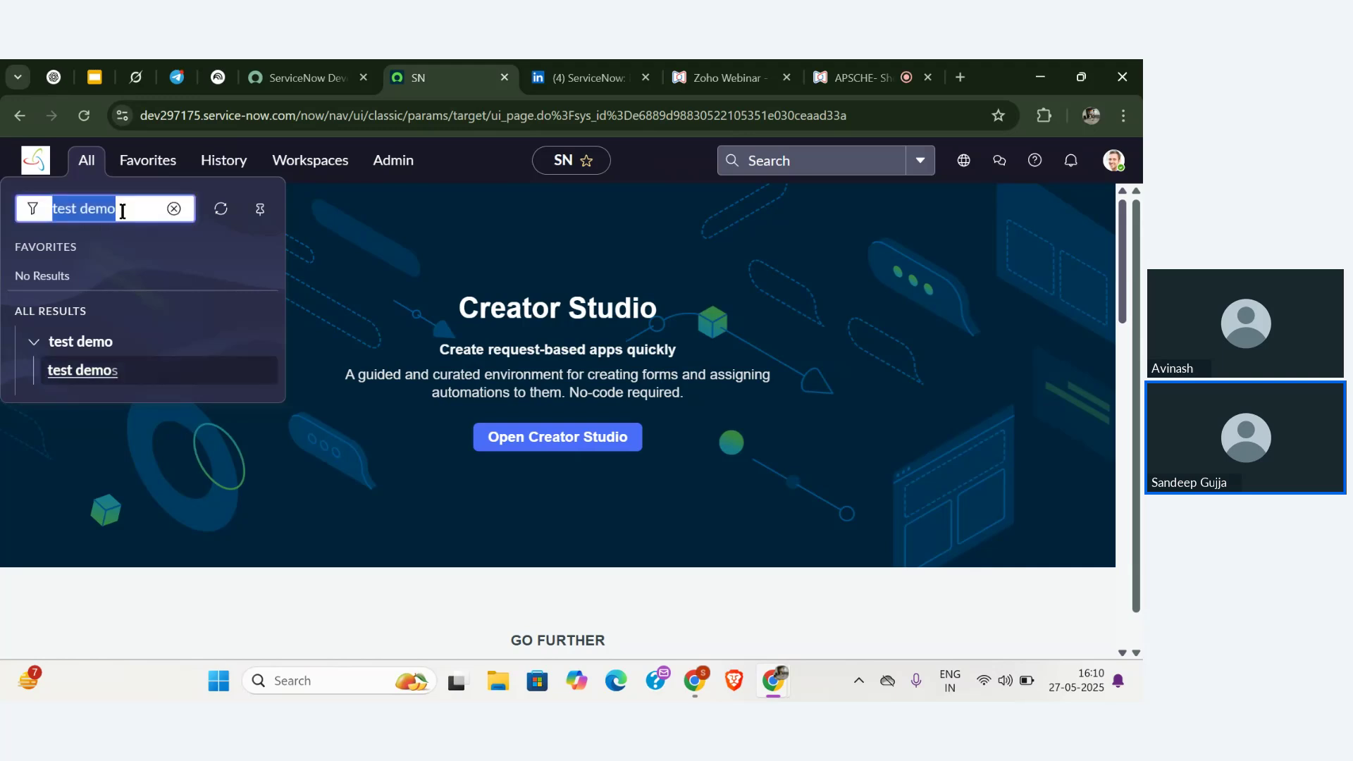
key("BackSpace")
type("stu")
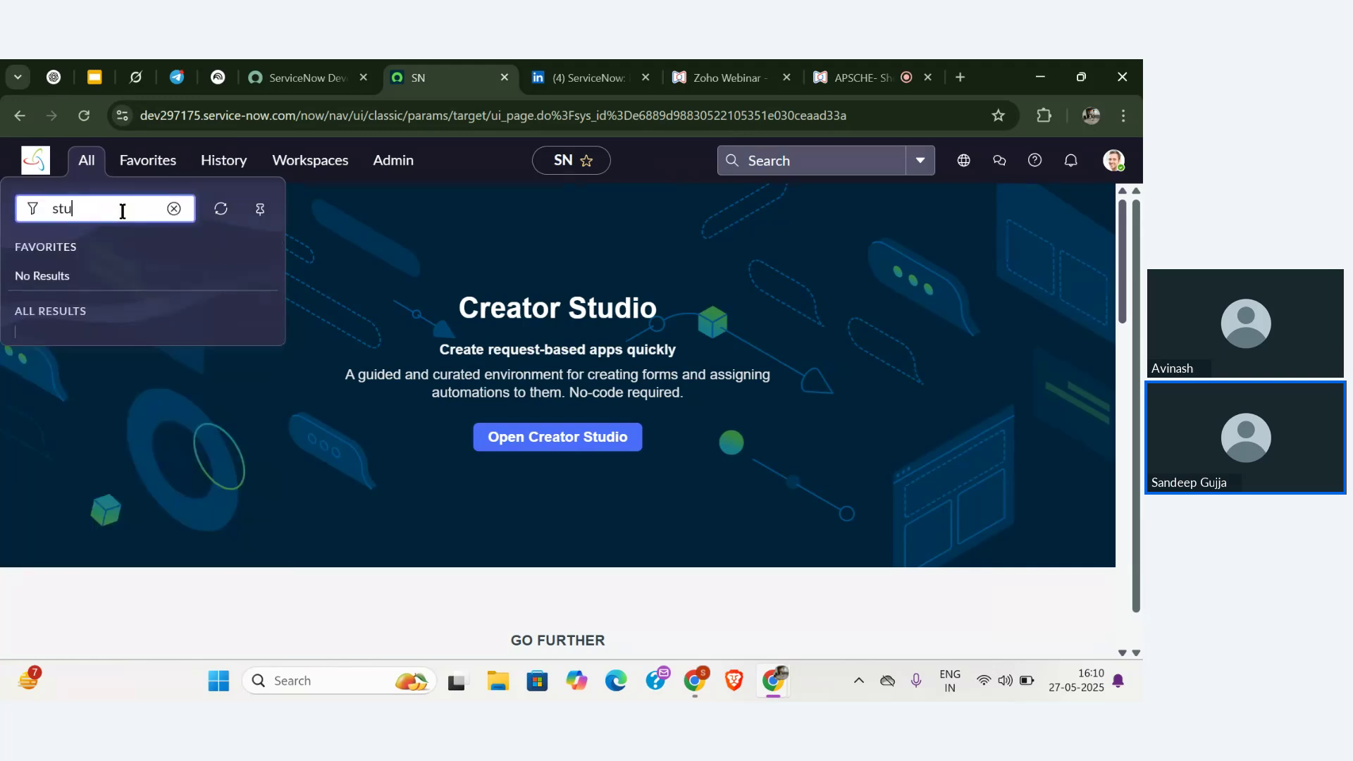
type("dent")
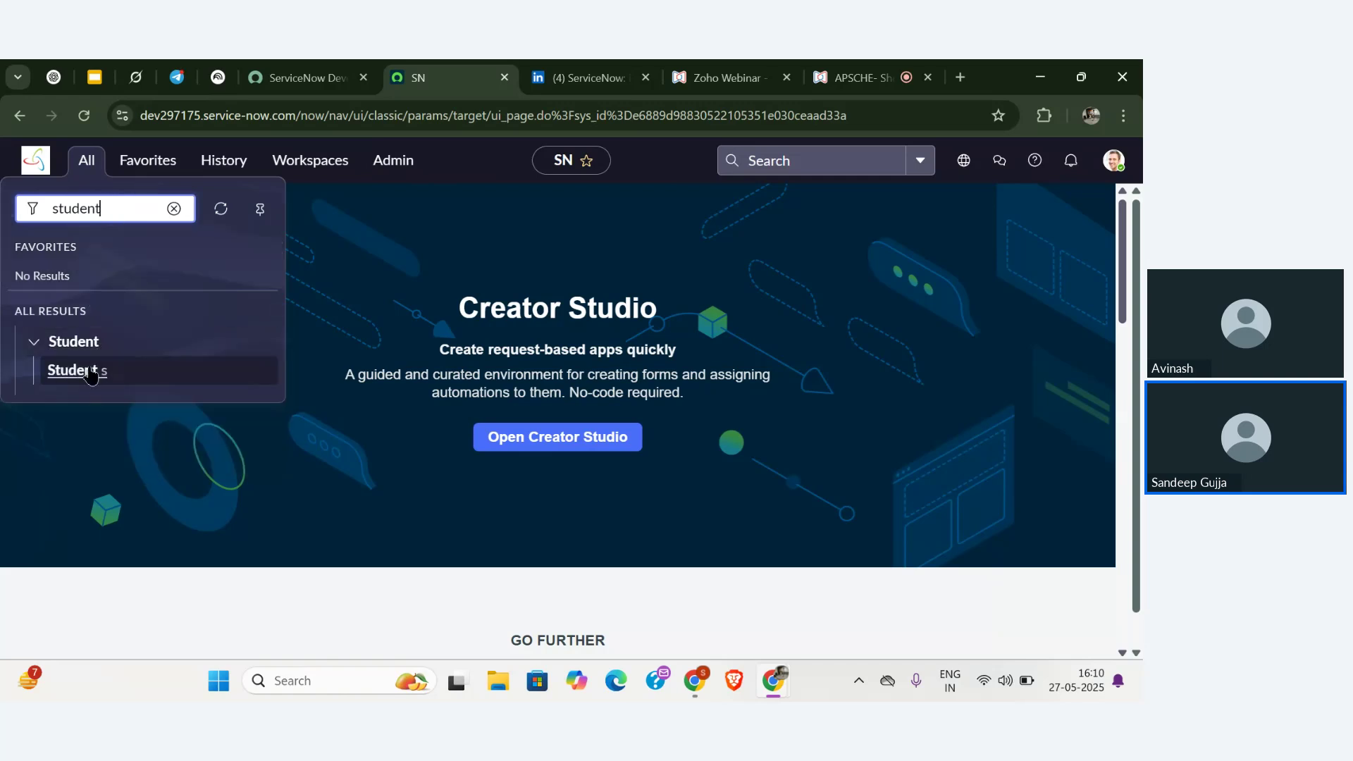
middle_click(92, 370)
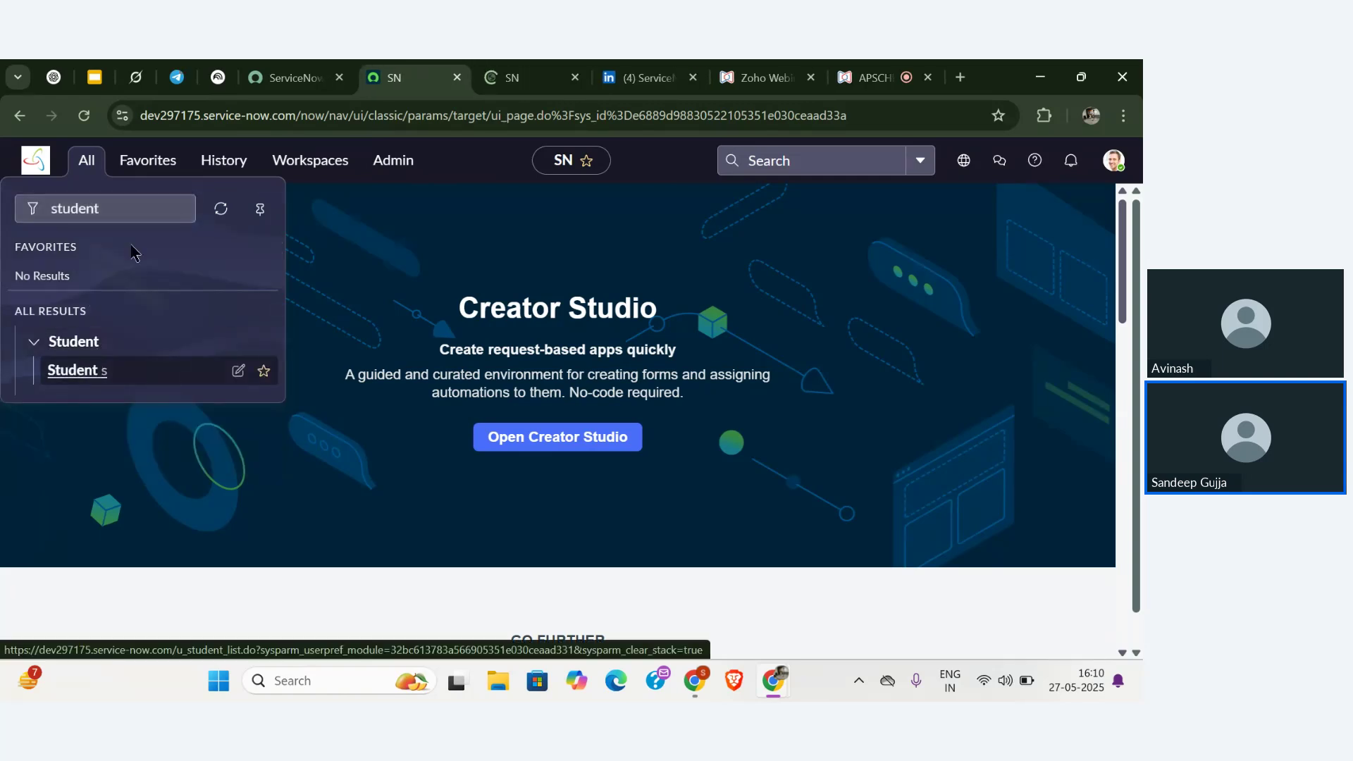
- Search the navigator for act, open the Activities list in another browser tab and view both the Students and Activities lists
left_click(127, 211)
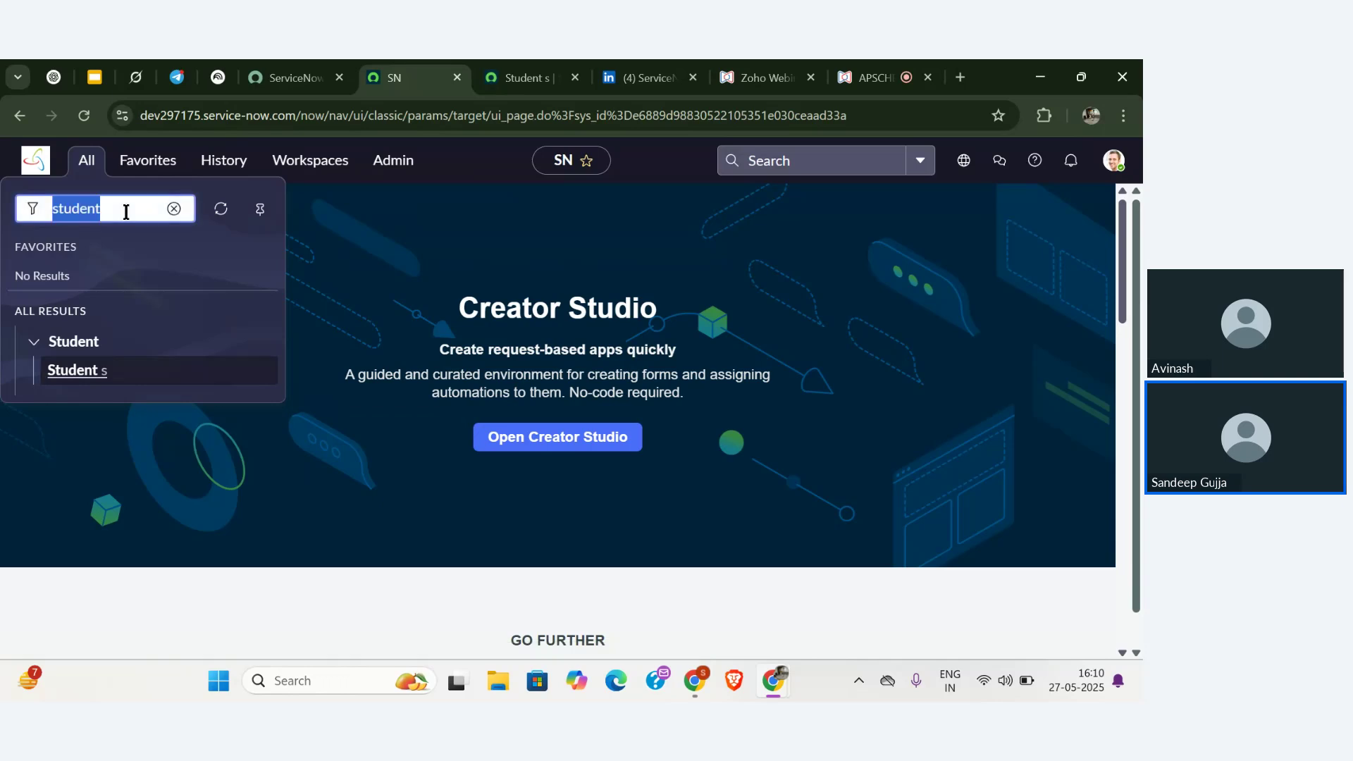
type("act")
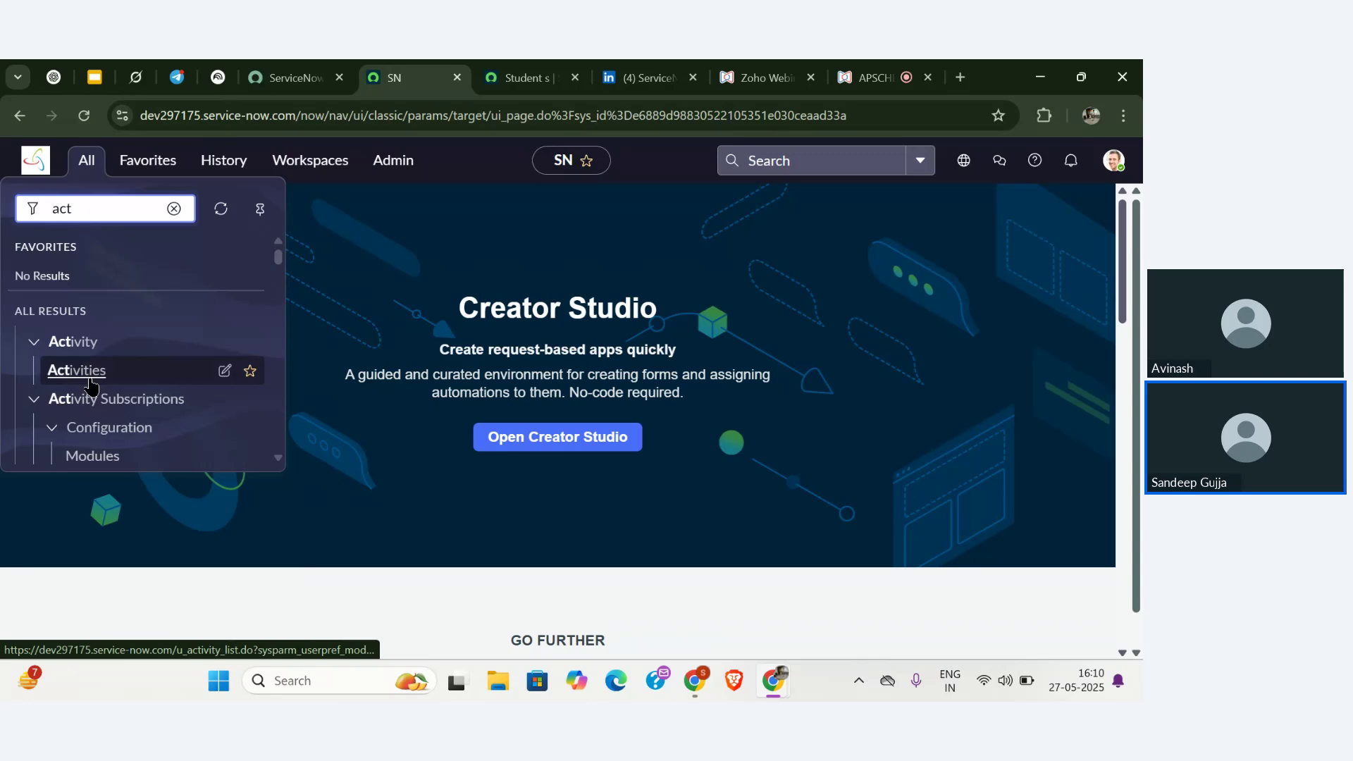
middle_click(89, 381)
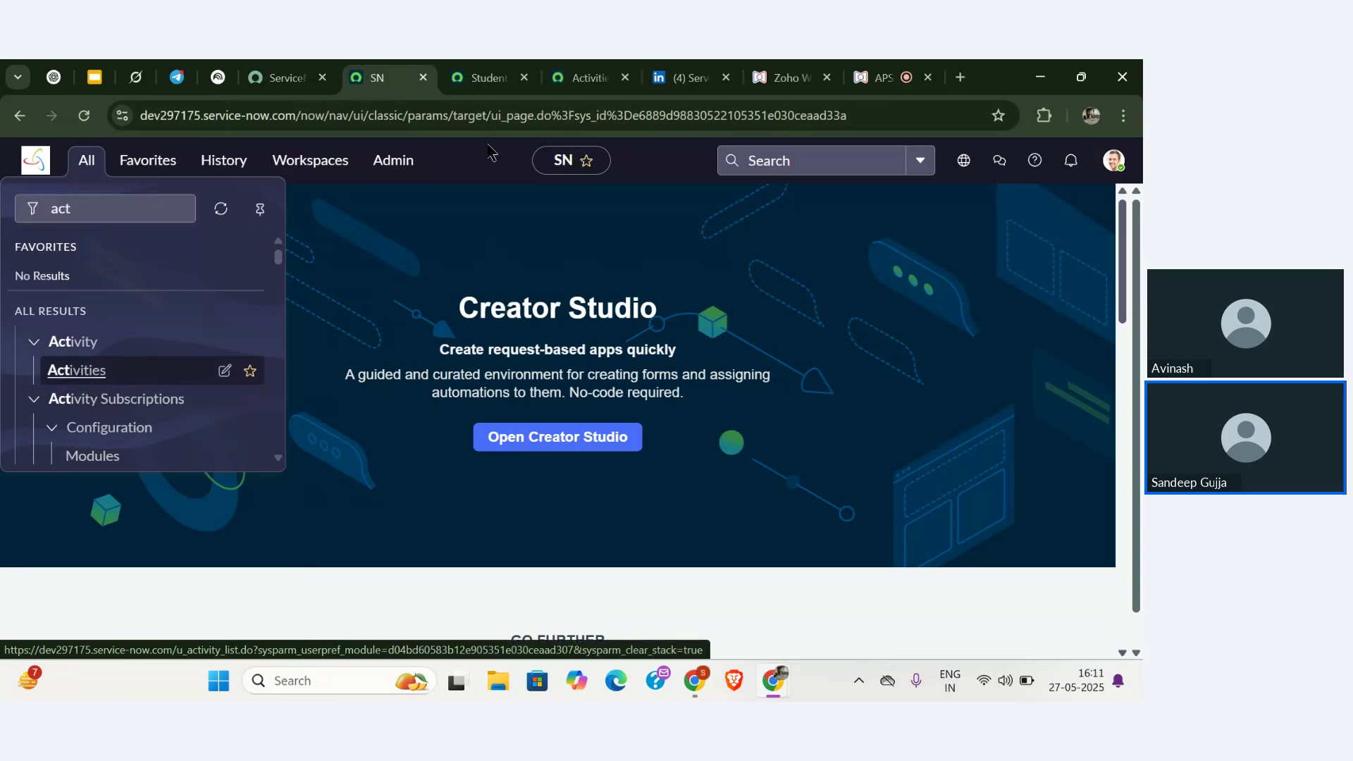
left_click(502, 72)
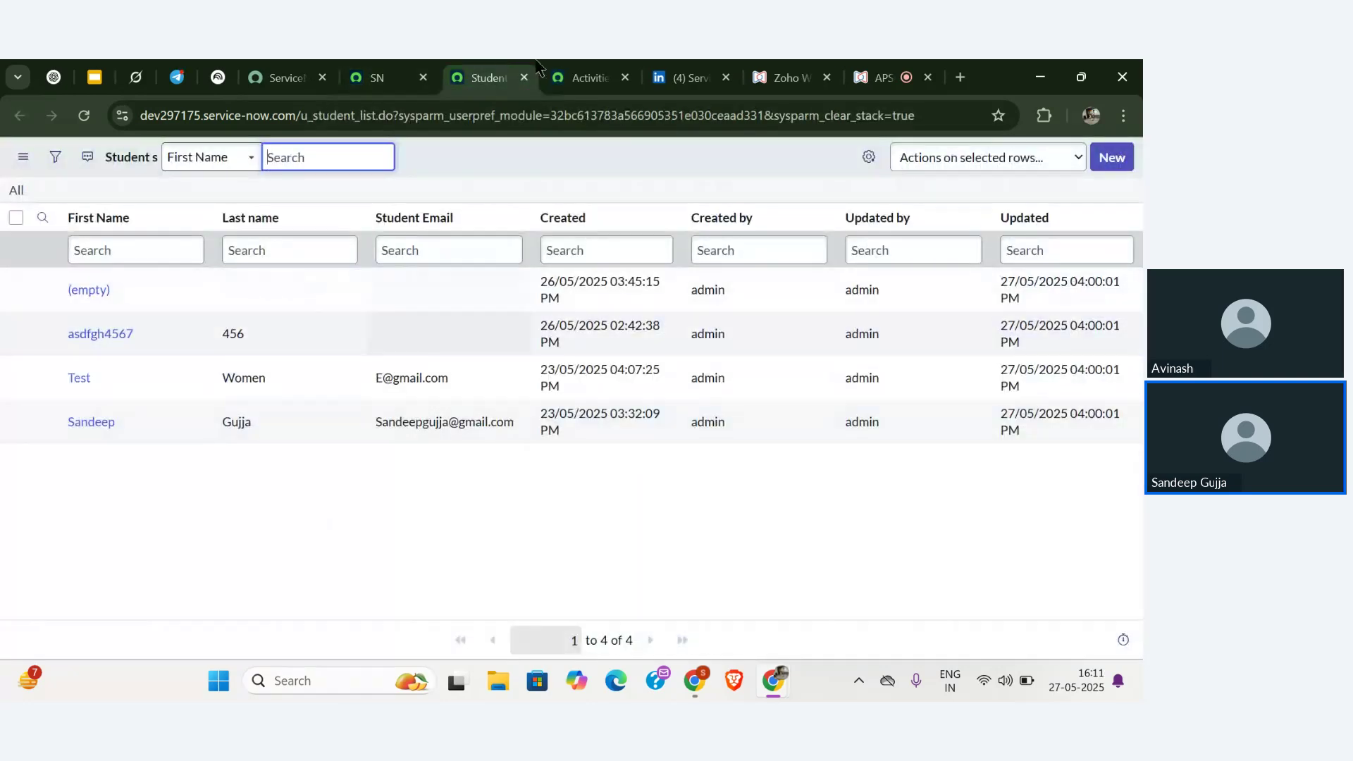
left_click(585, 78)
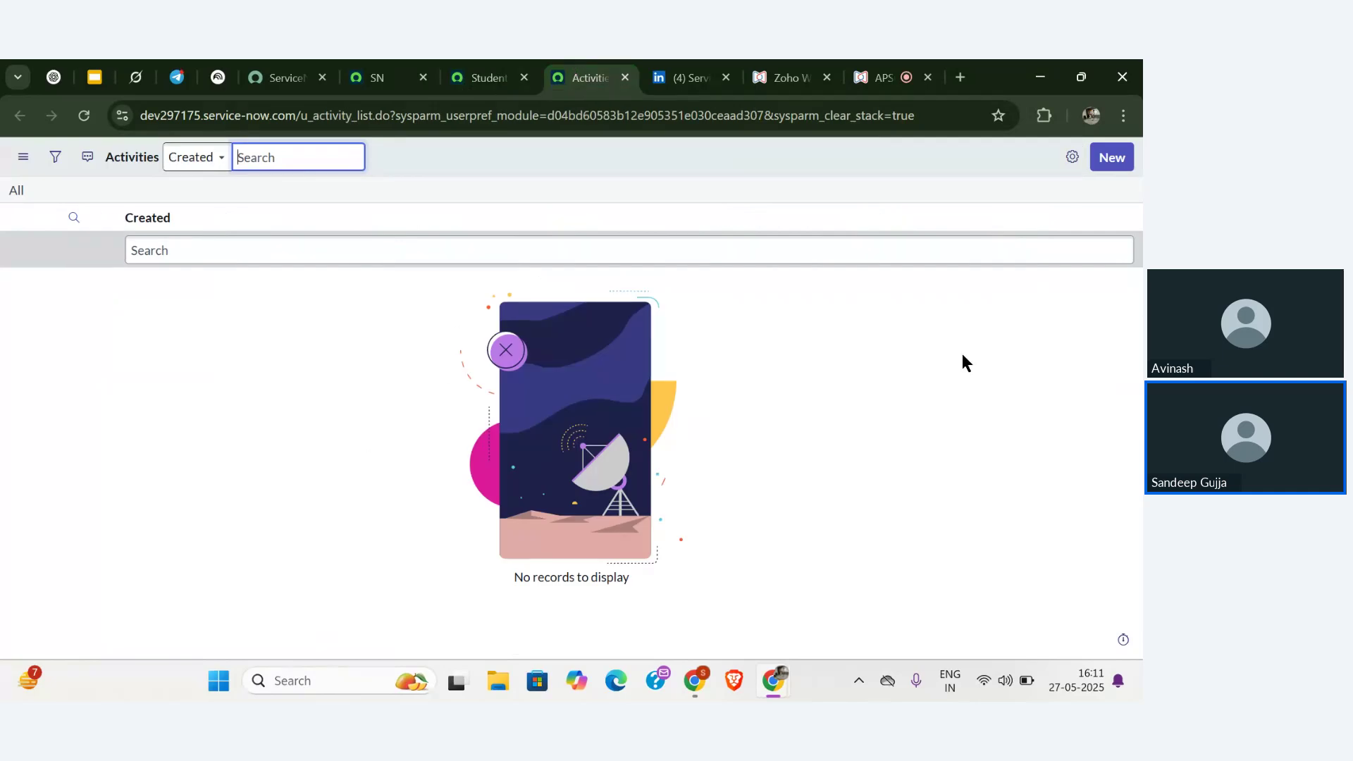
- Personalize the Activities list columns by adding First Name, Last name and Faculty Name to the selected columns
left_click(1072, 157)
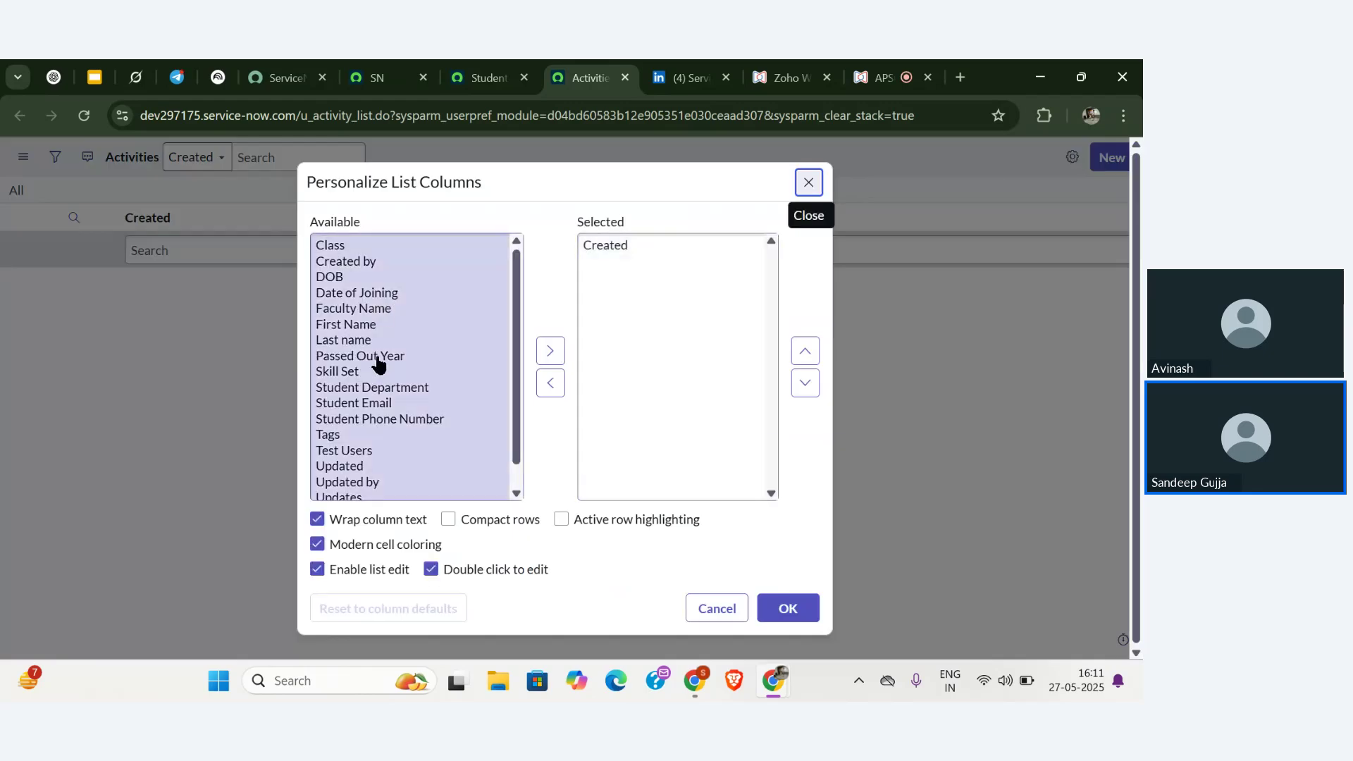
double_click(373, 325)
left_click(374, 326)
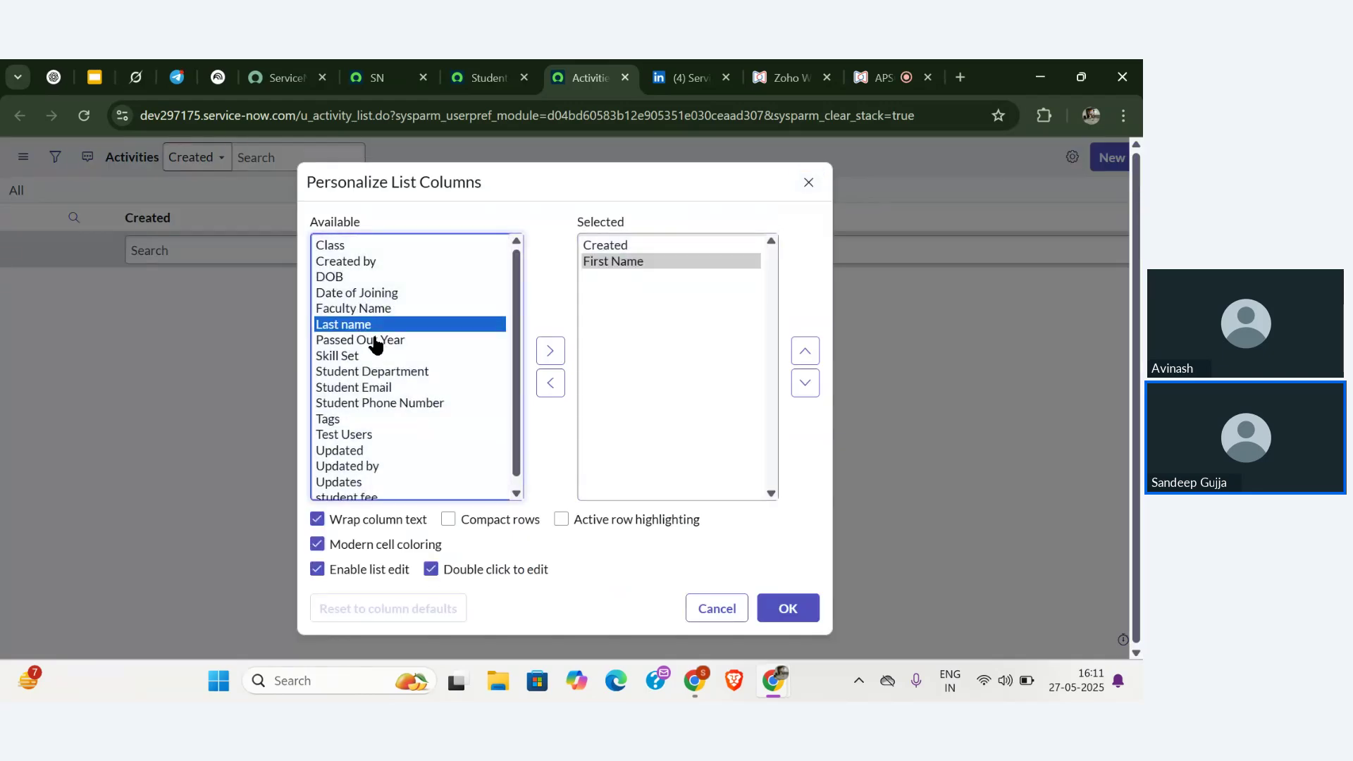
double_click(363, 325)
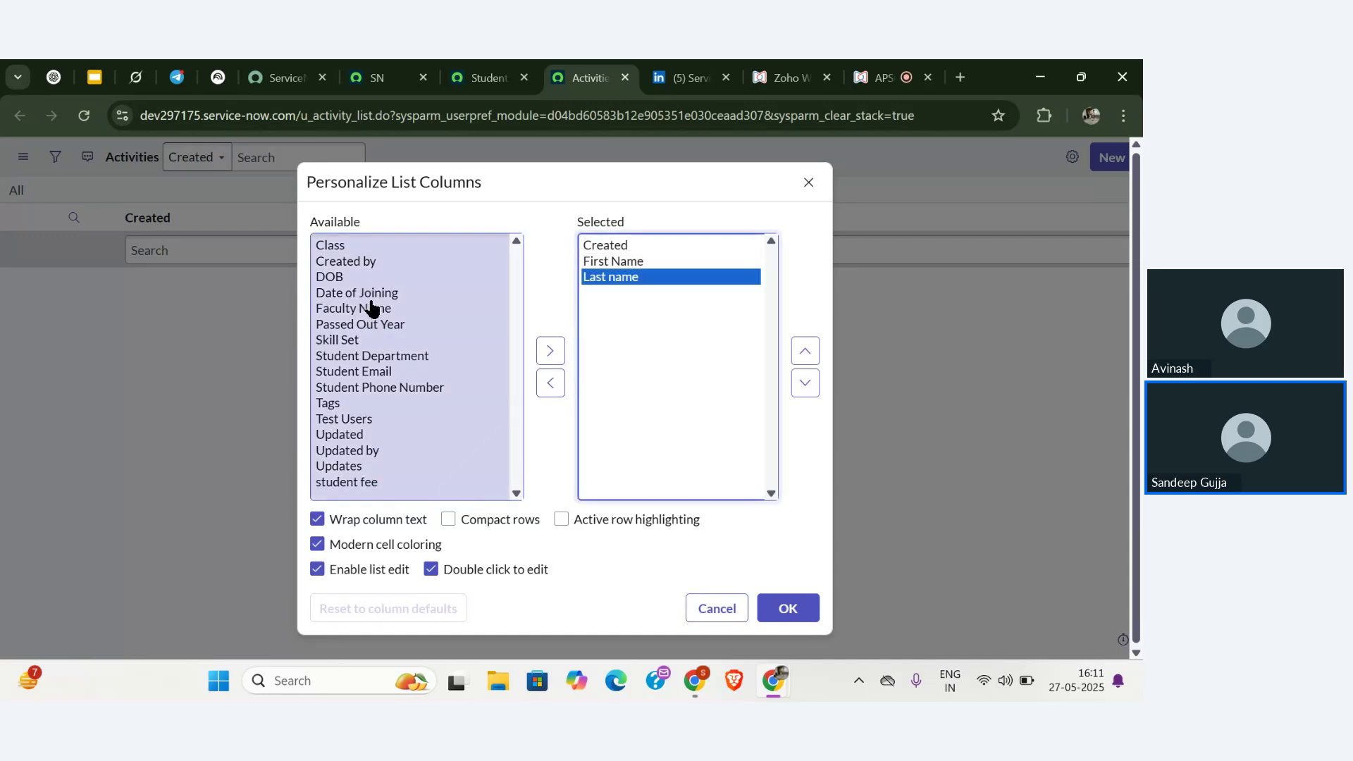
left_click(372, 308)
double_click(372, 309)
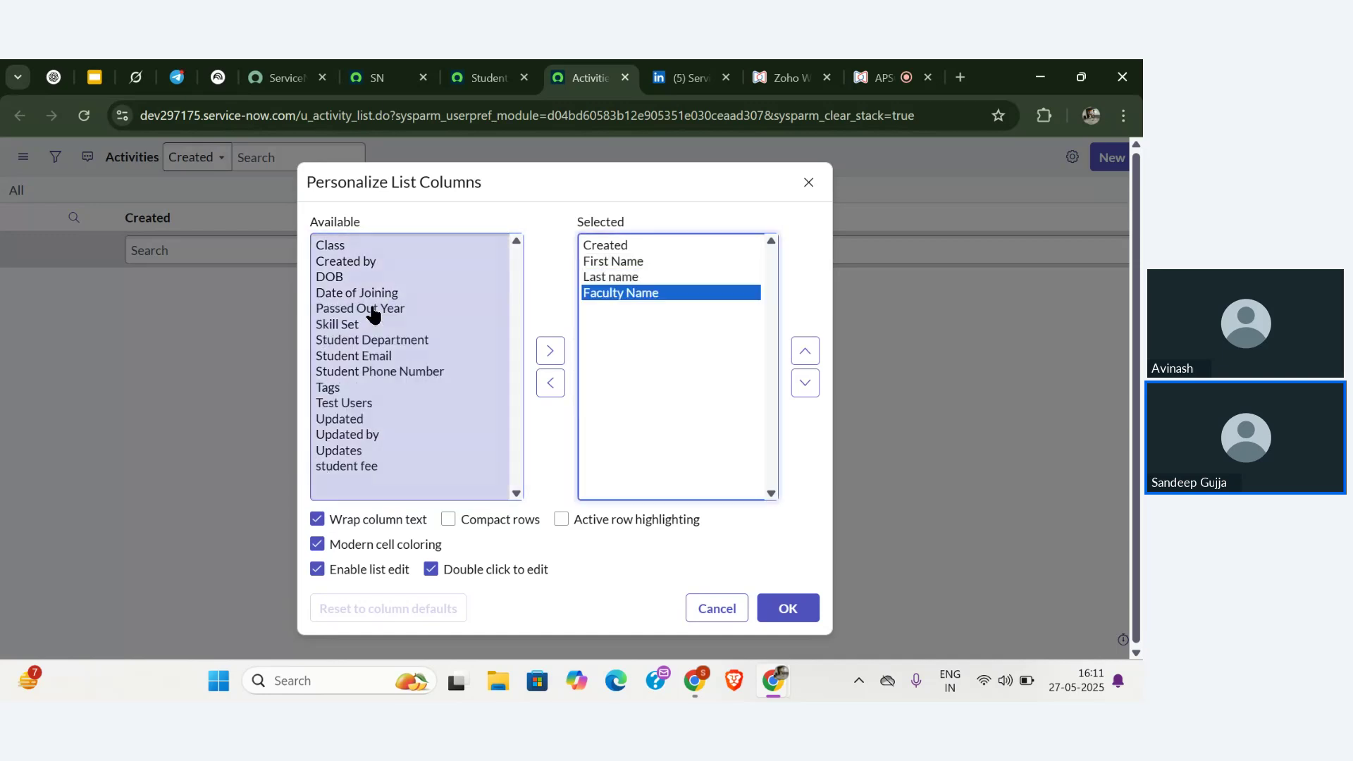
- Remove Created from the Activities list's selected columns, add Student Email and apply the column layout
left_click(619, 248)
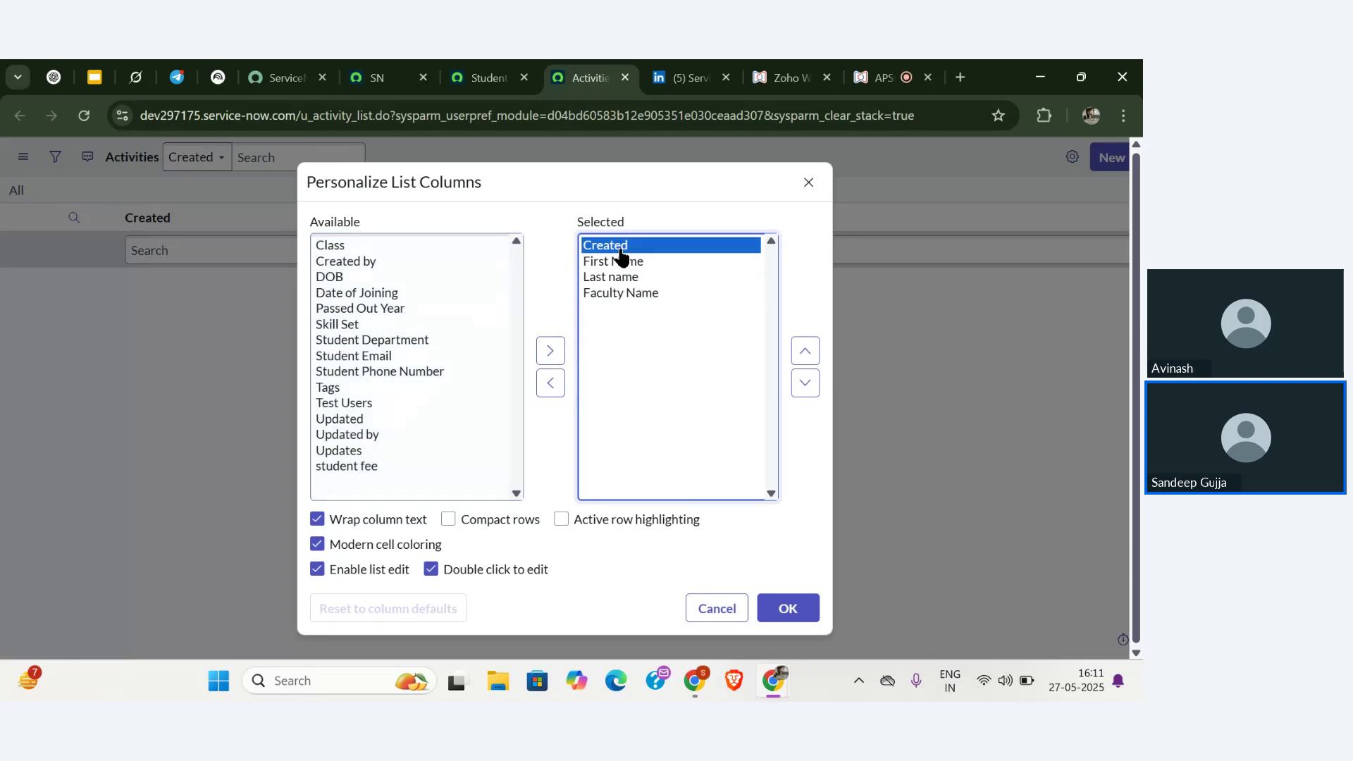
double_click(619, 251)
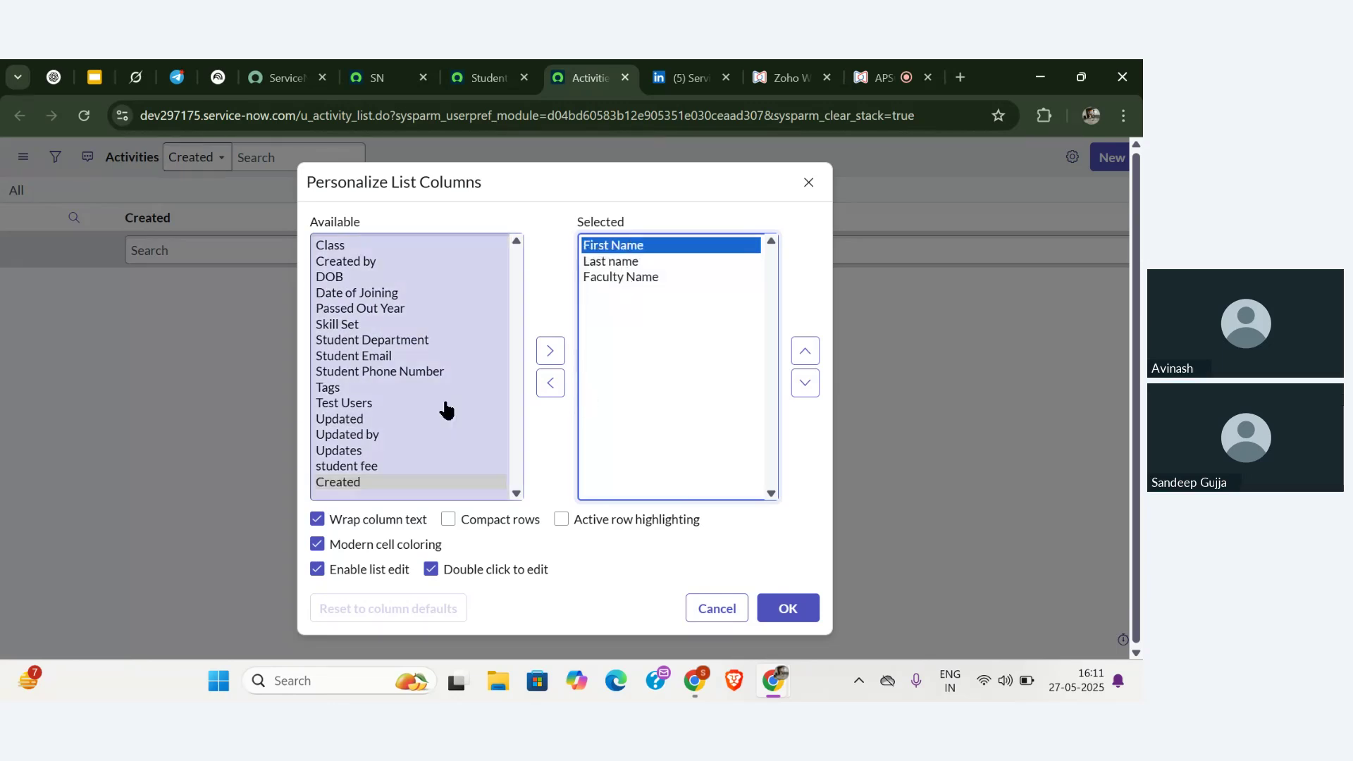
left_click(393, 358)
double_click(392, 358)
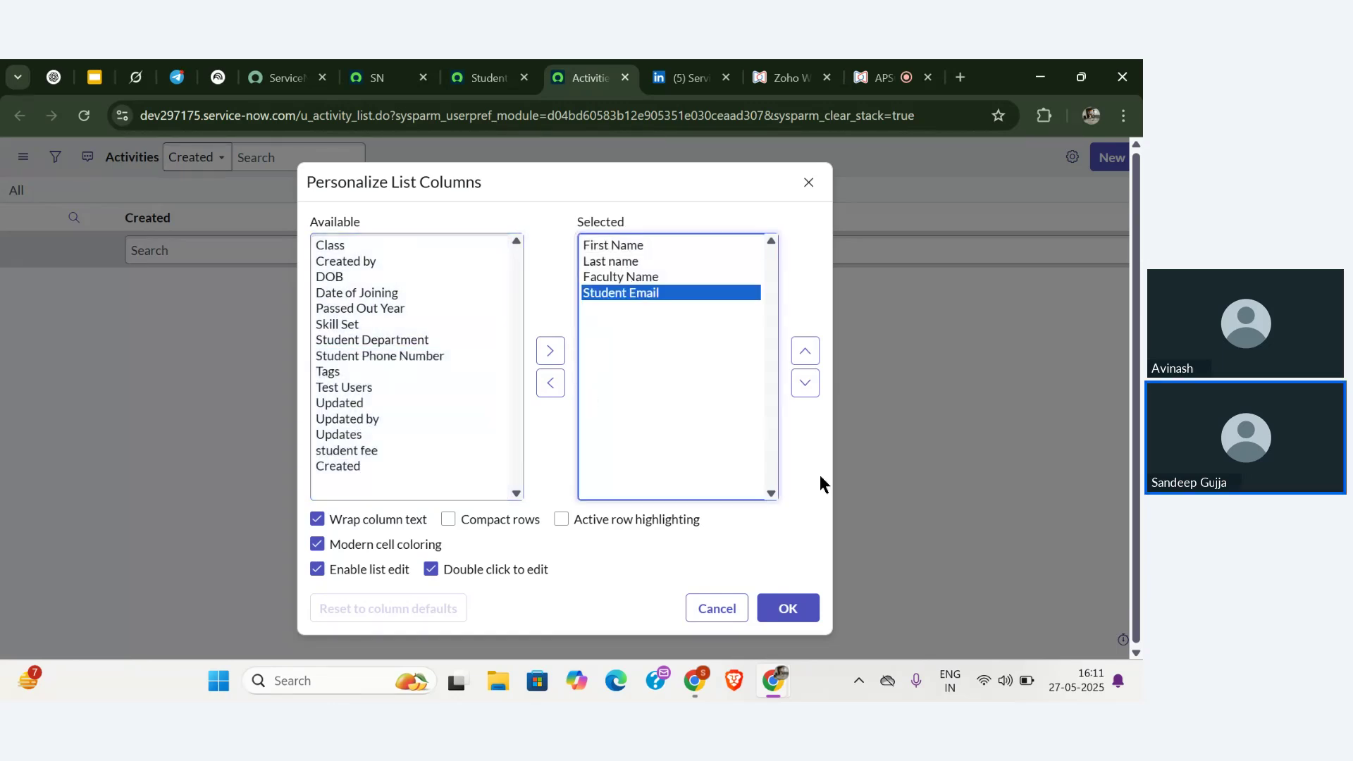
left_click(798, 610)
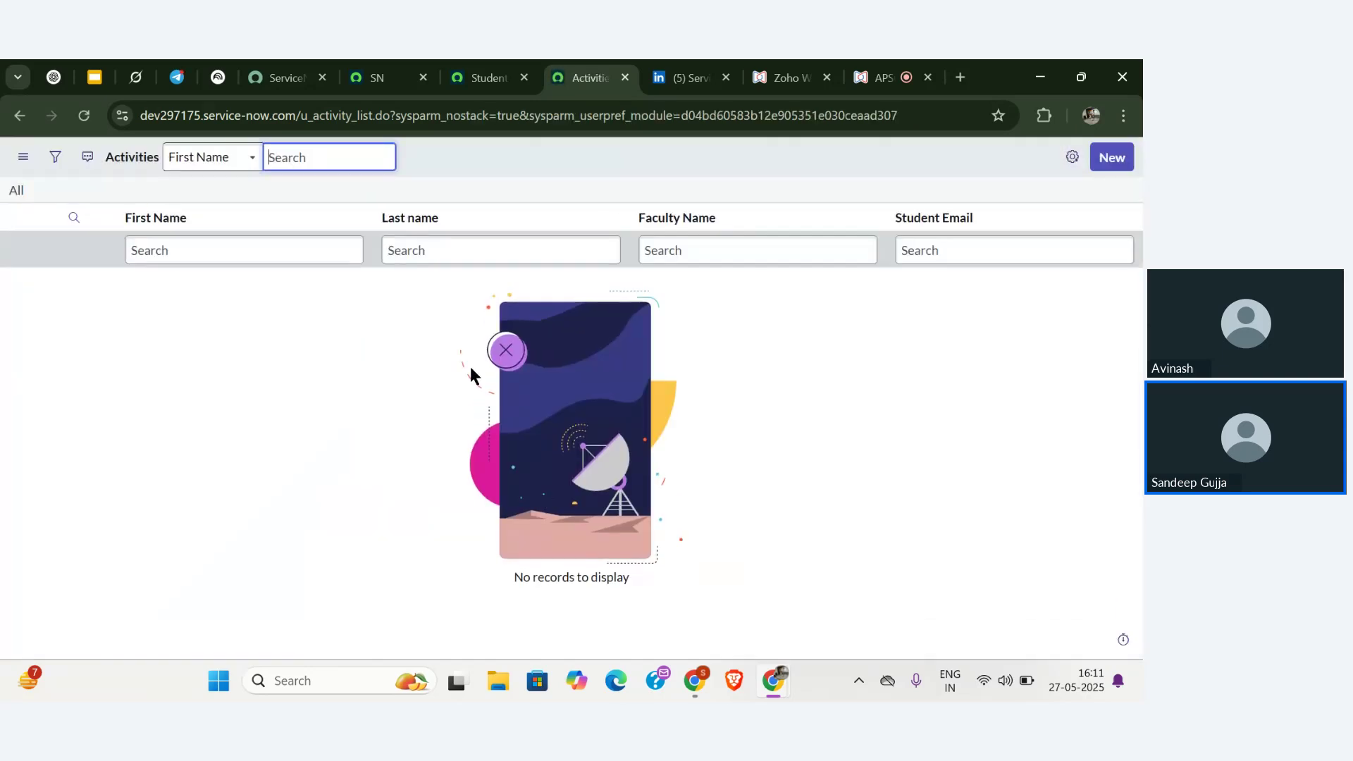
- Check the Students list, then start a new Activity record with First Name option and Last name test extended
left_click(486, 77)
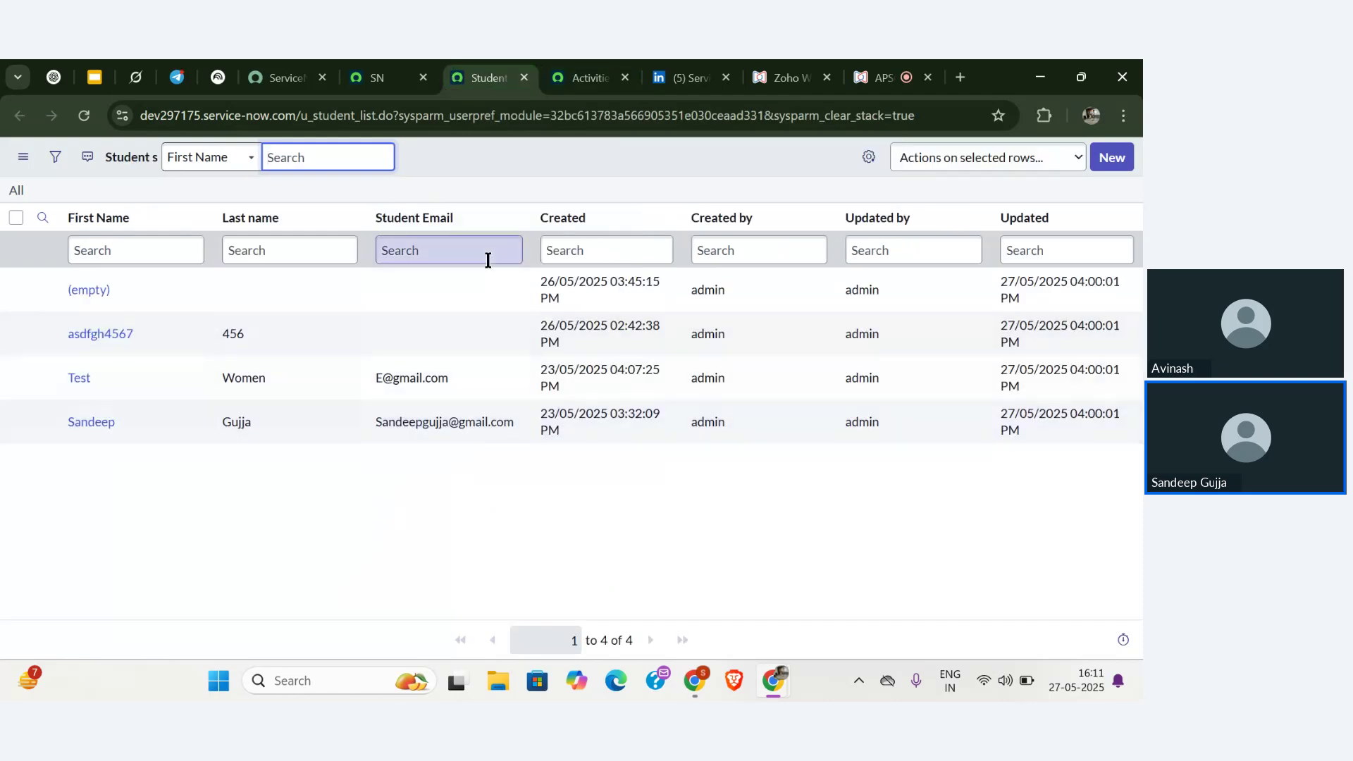
left_click(571, 79)
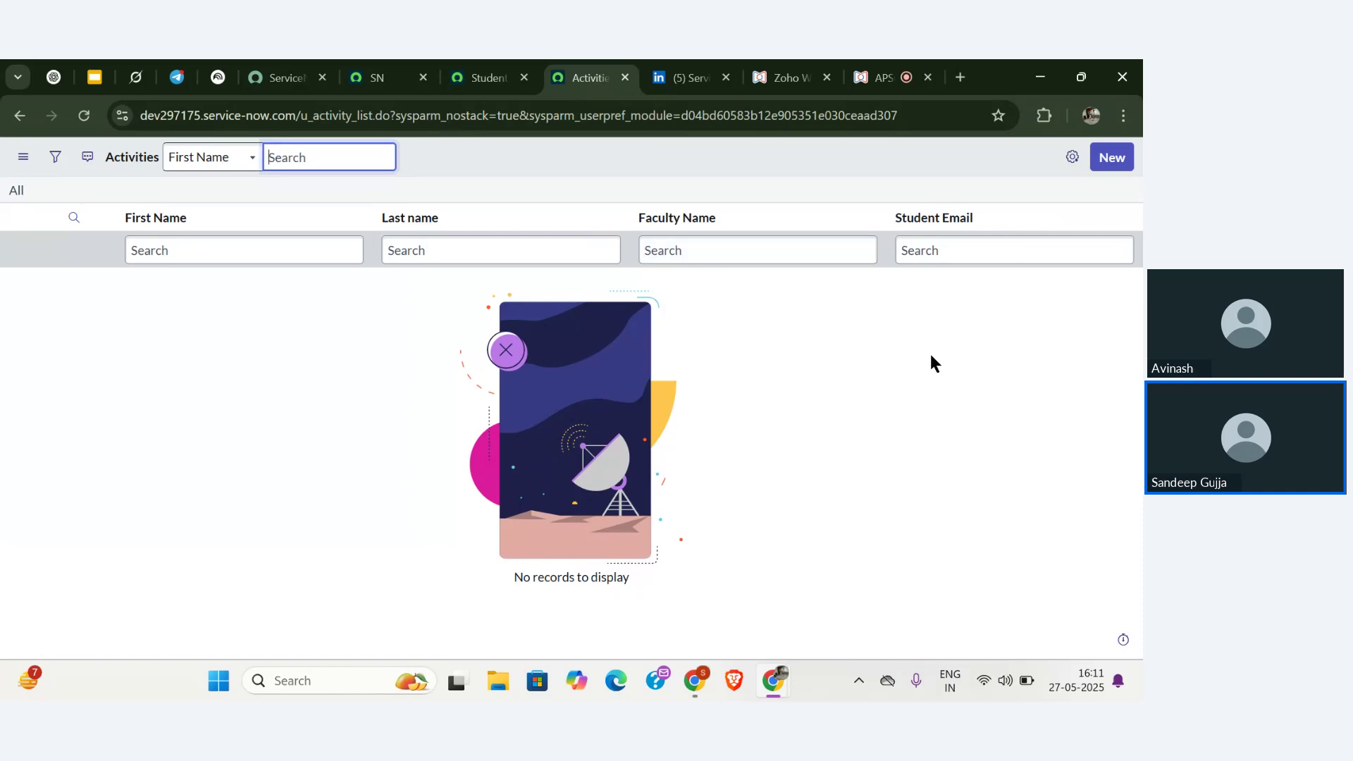
left_click(1111, 157)
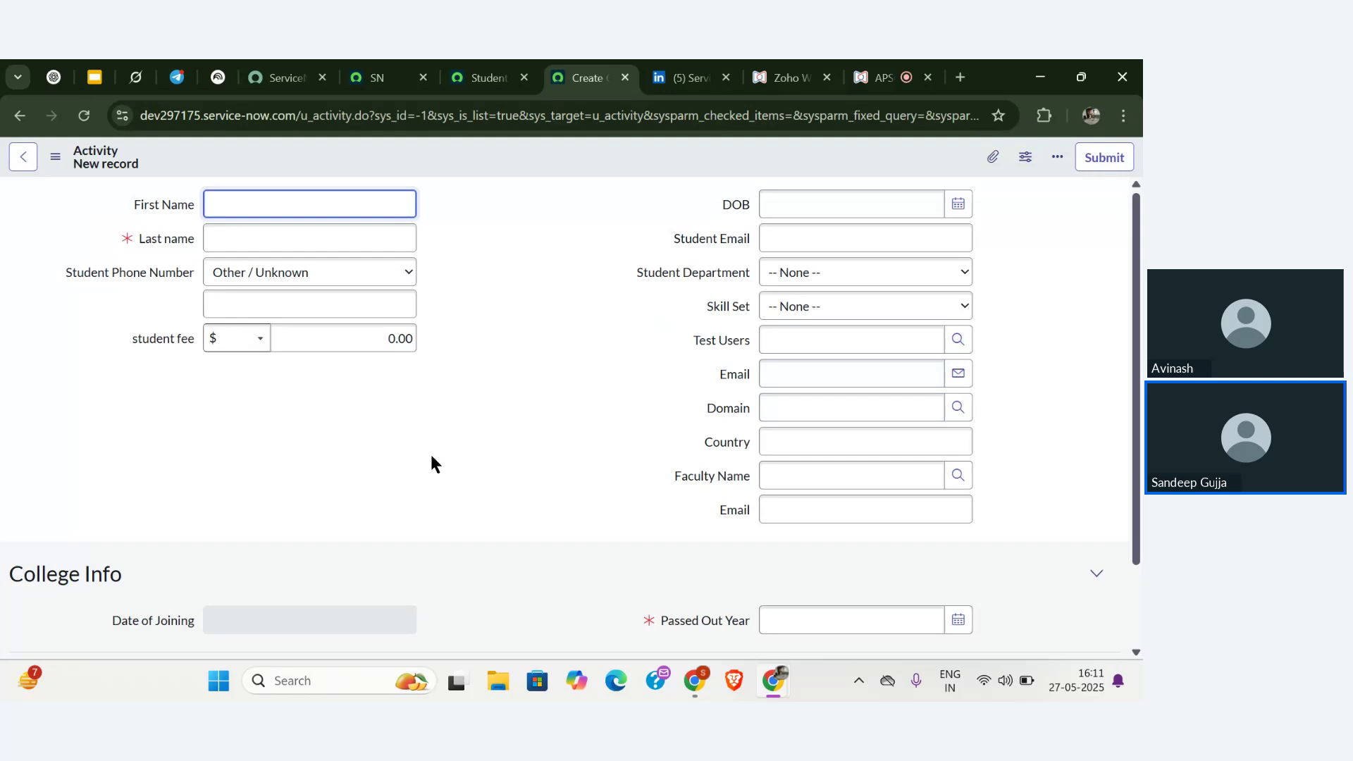
left_click(318, 240)
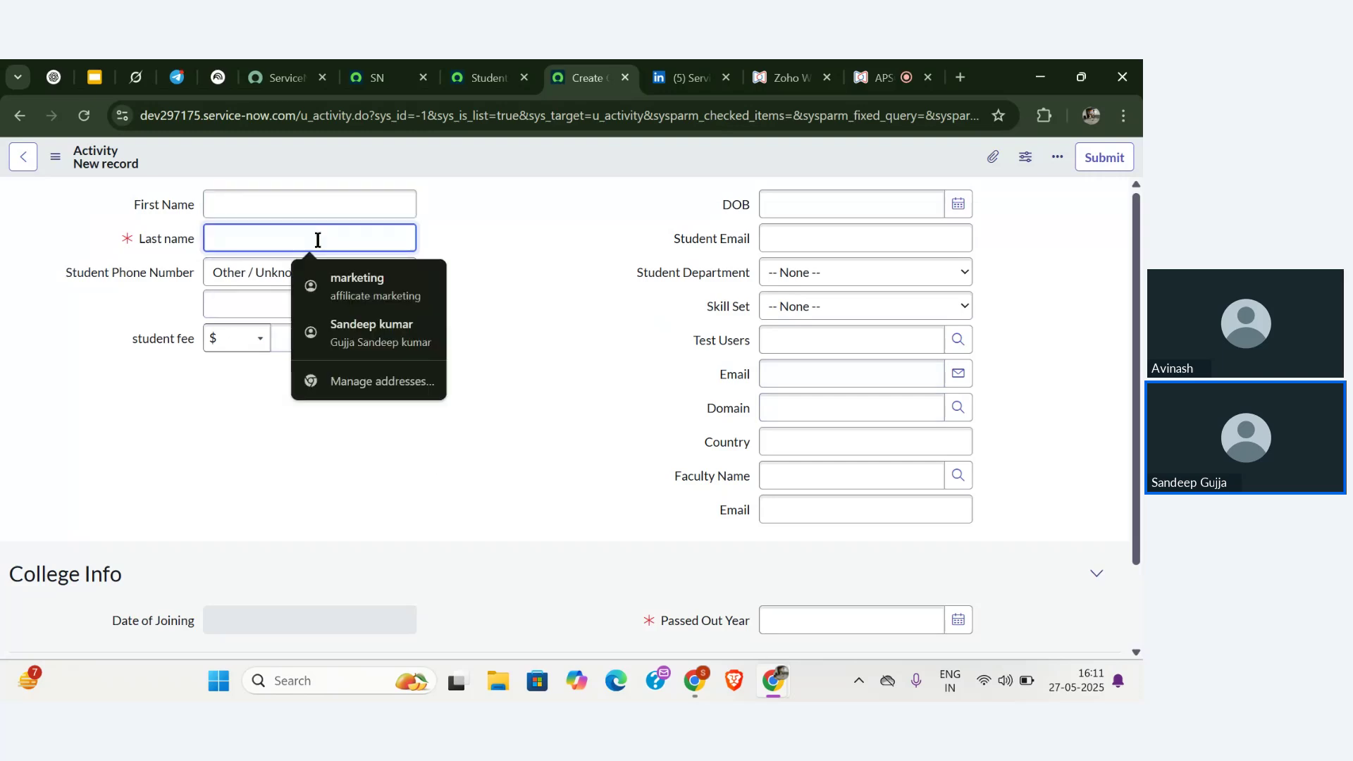
type("test")
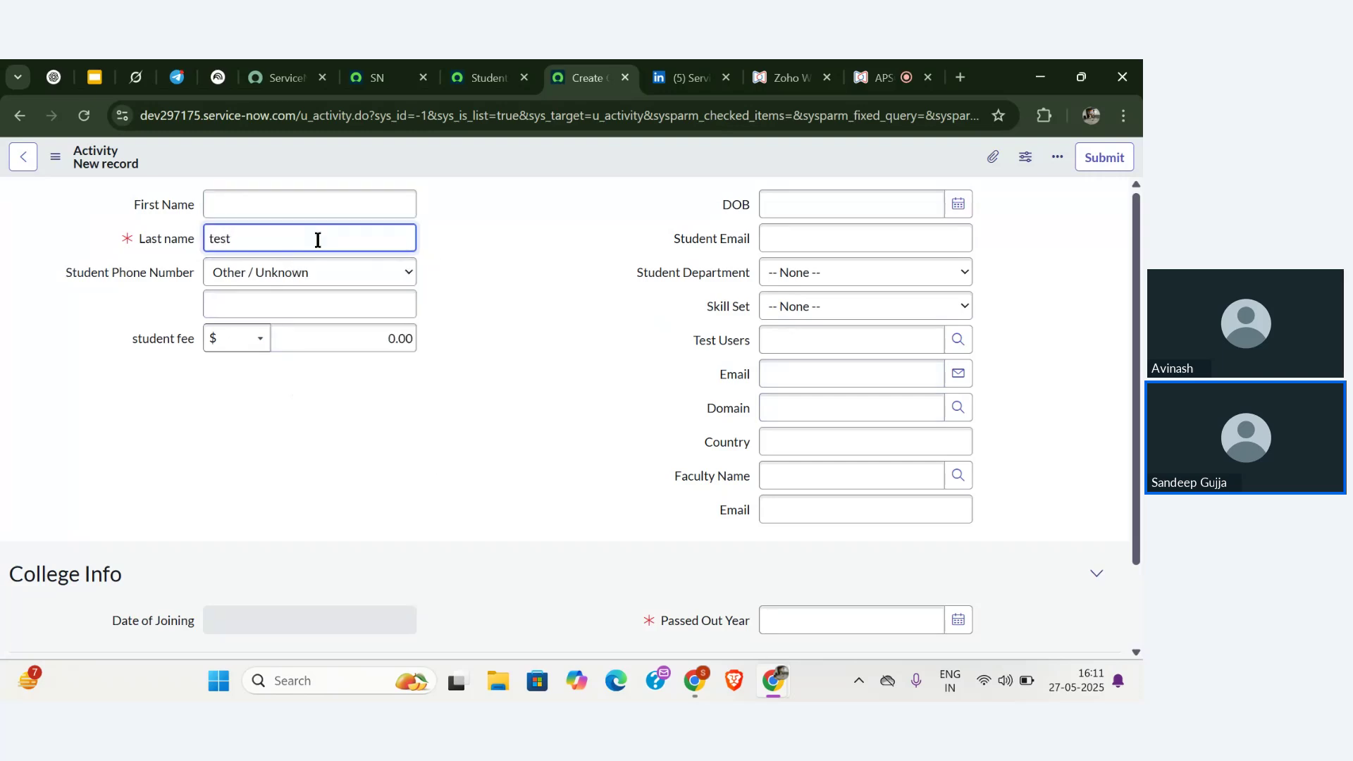
type(" extended")
left_click(318, 203)
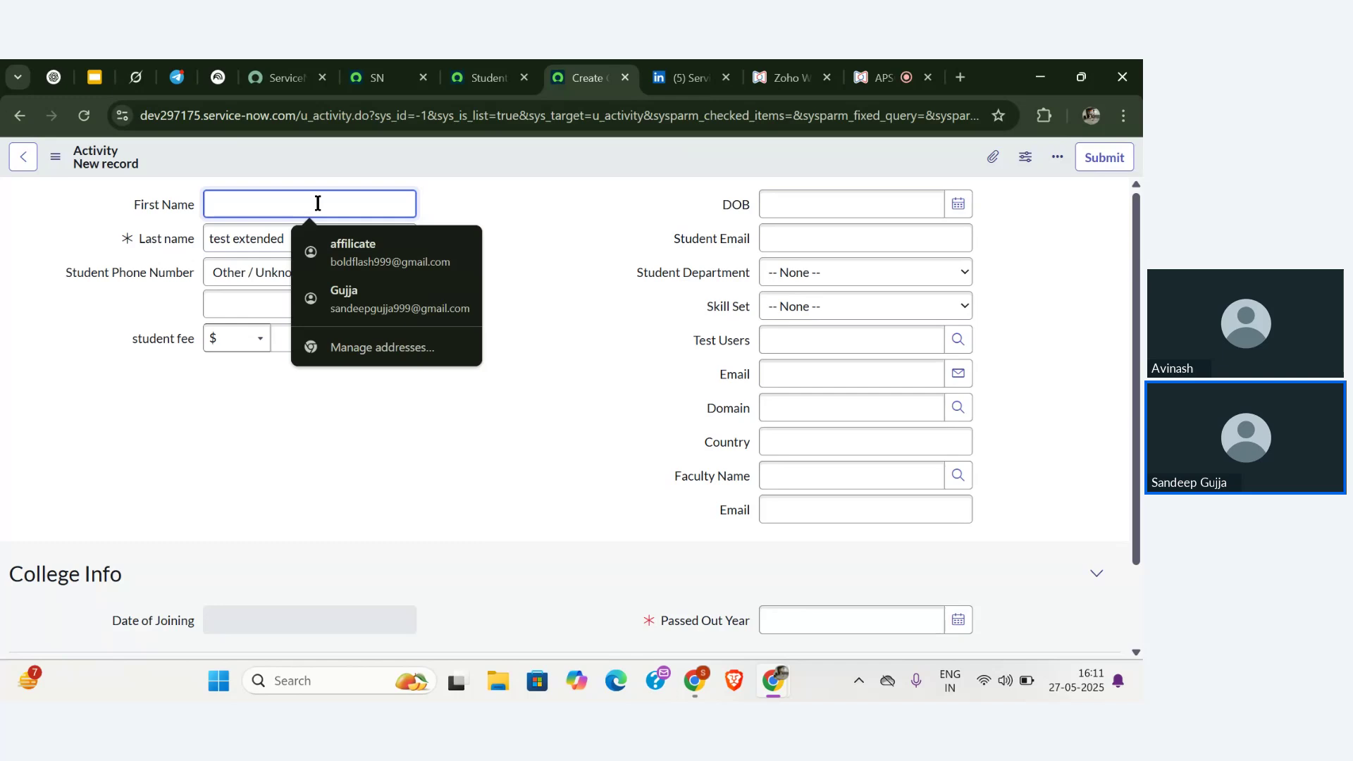
type("option")
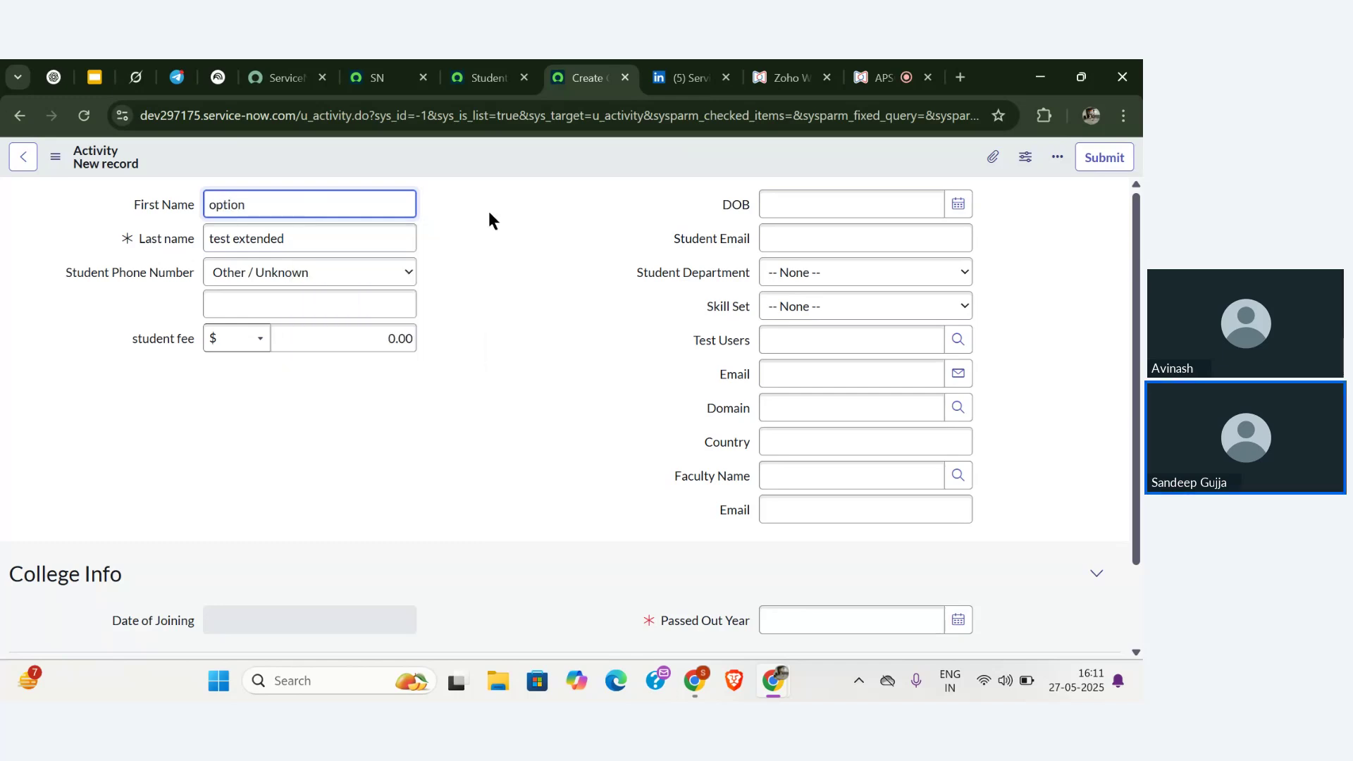
- Set the new Activity record's Passed Out Year to 13/05/2025 and submit the record
scroll(775, 494, "down", 3)
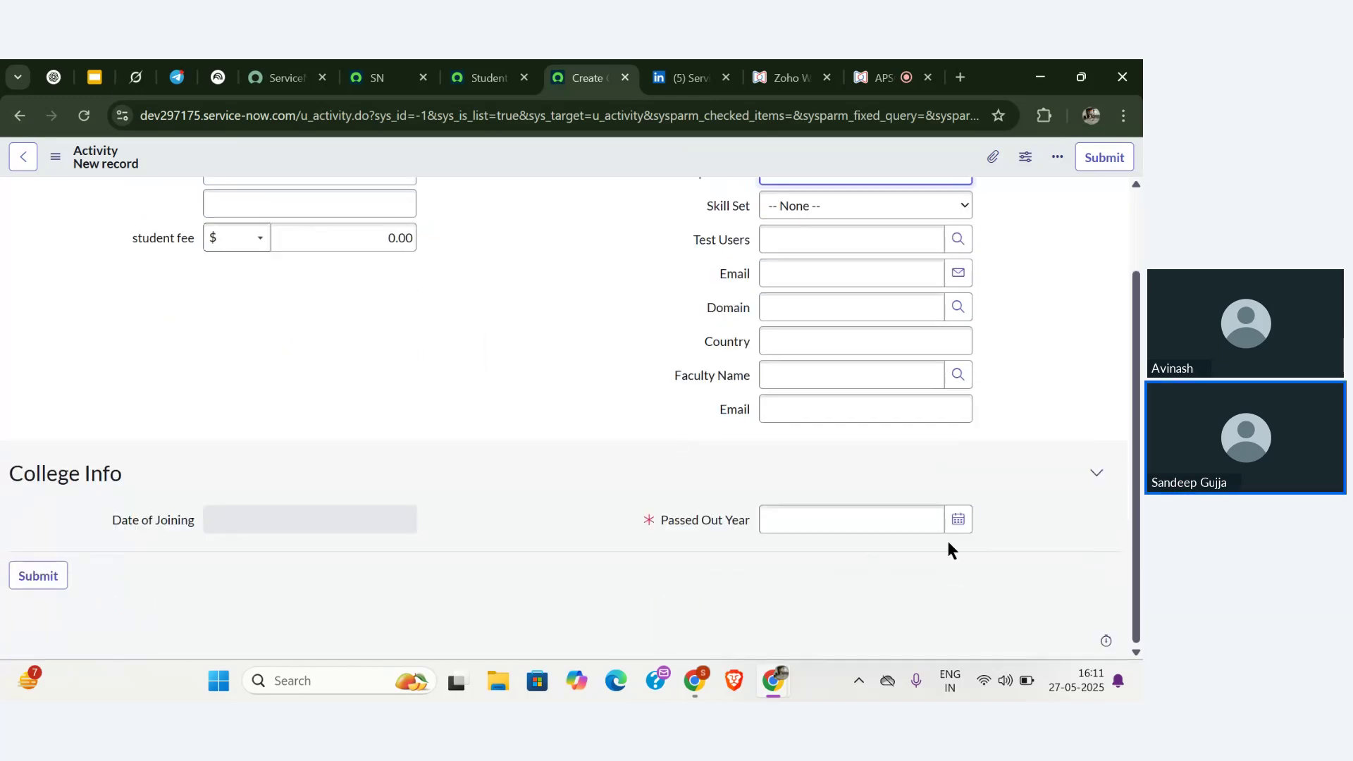
left_click(958, 520)
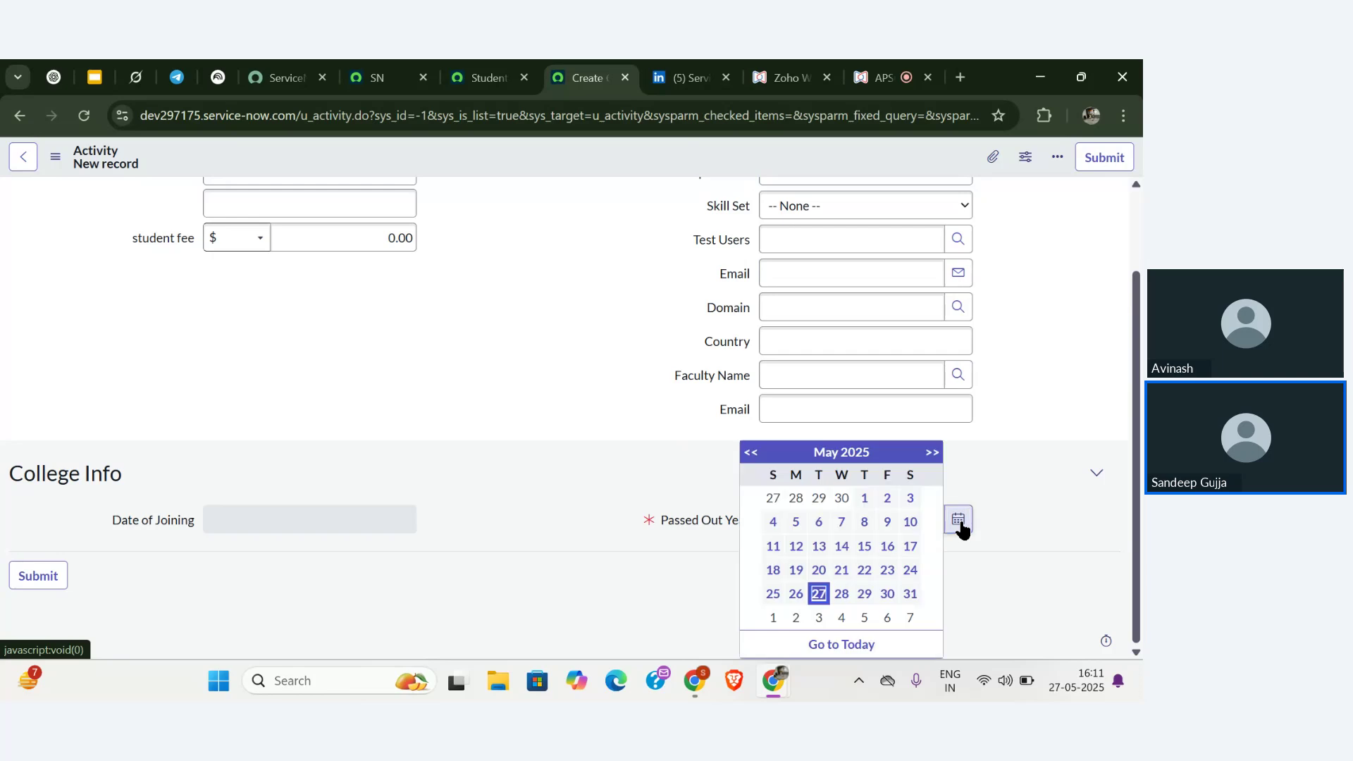
left_click(819, 547)
scroll(604, 470, "up", 3)
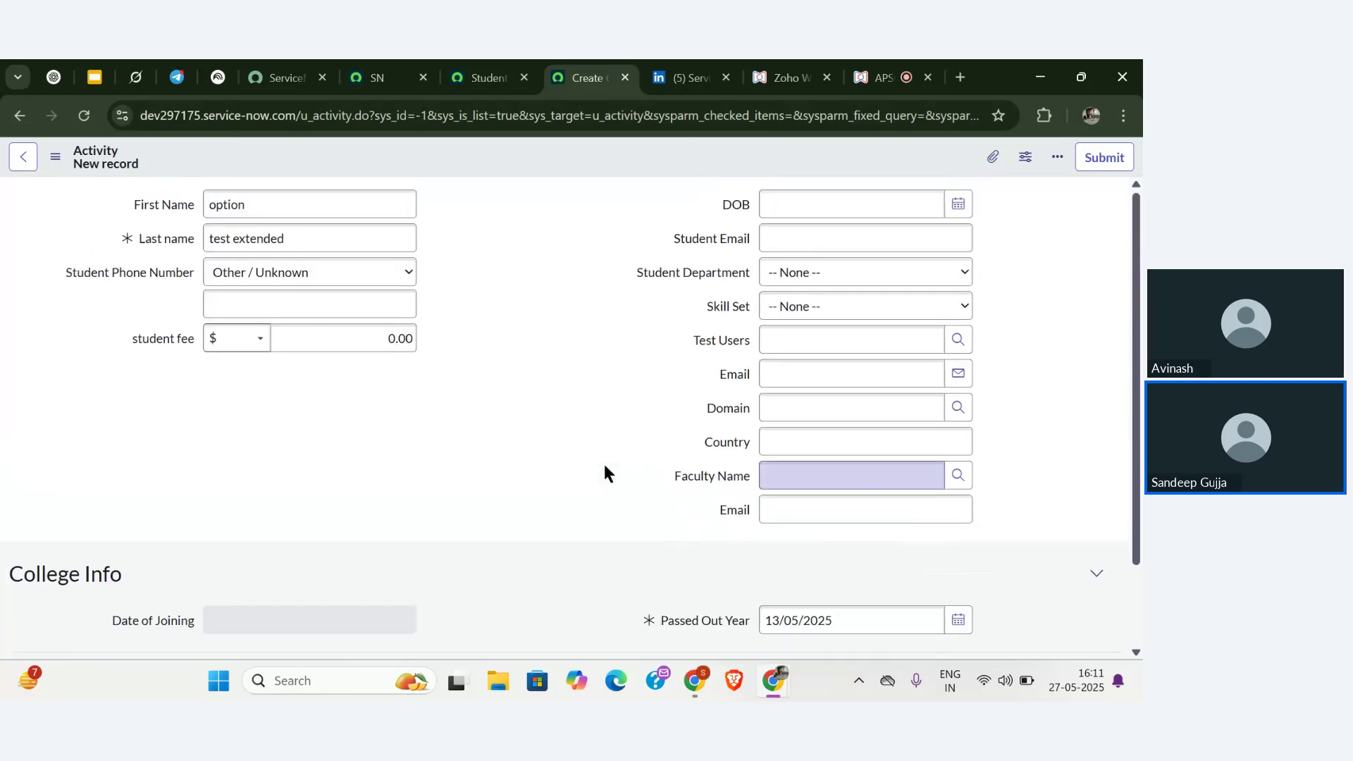
scroll(544, 444, "down", 3)
scroll(544, 444, "up", 3)
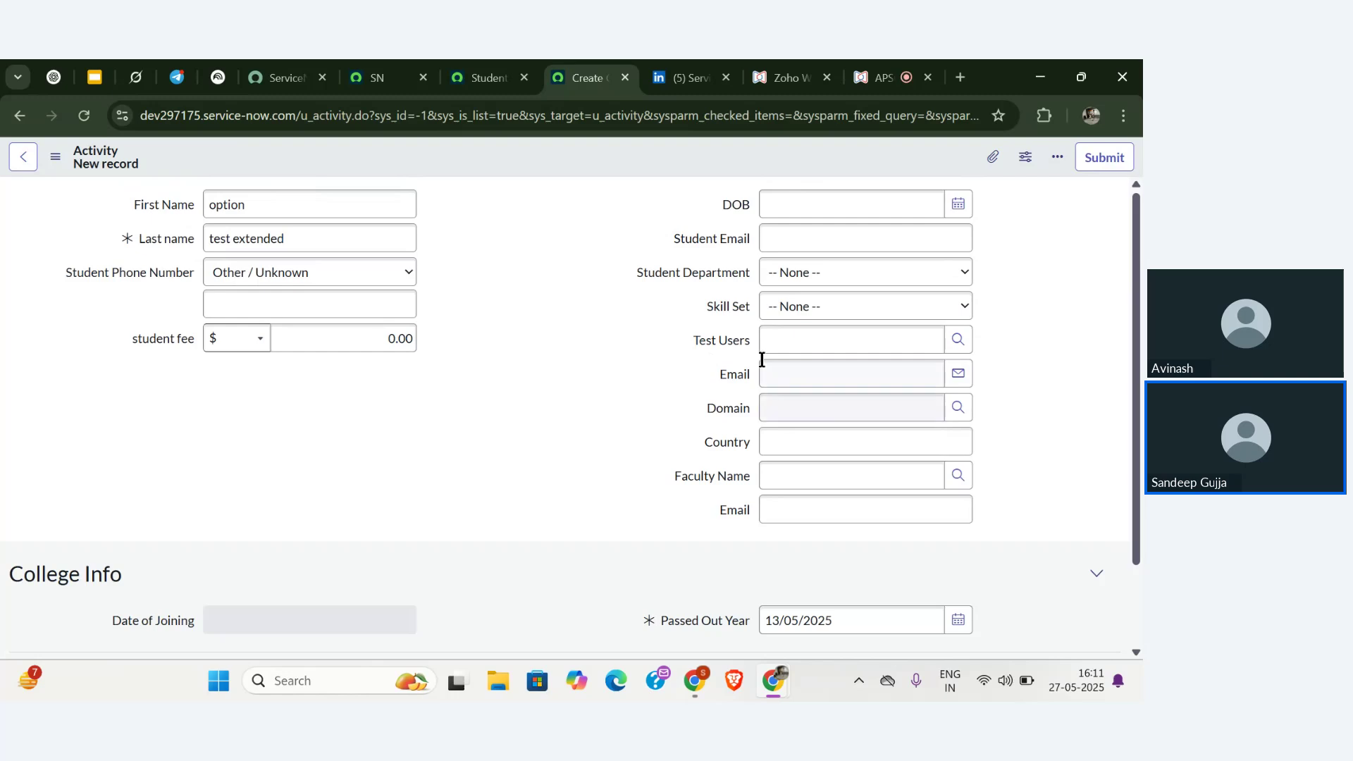
left_click(1093, 159)
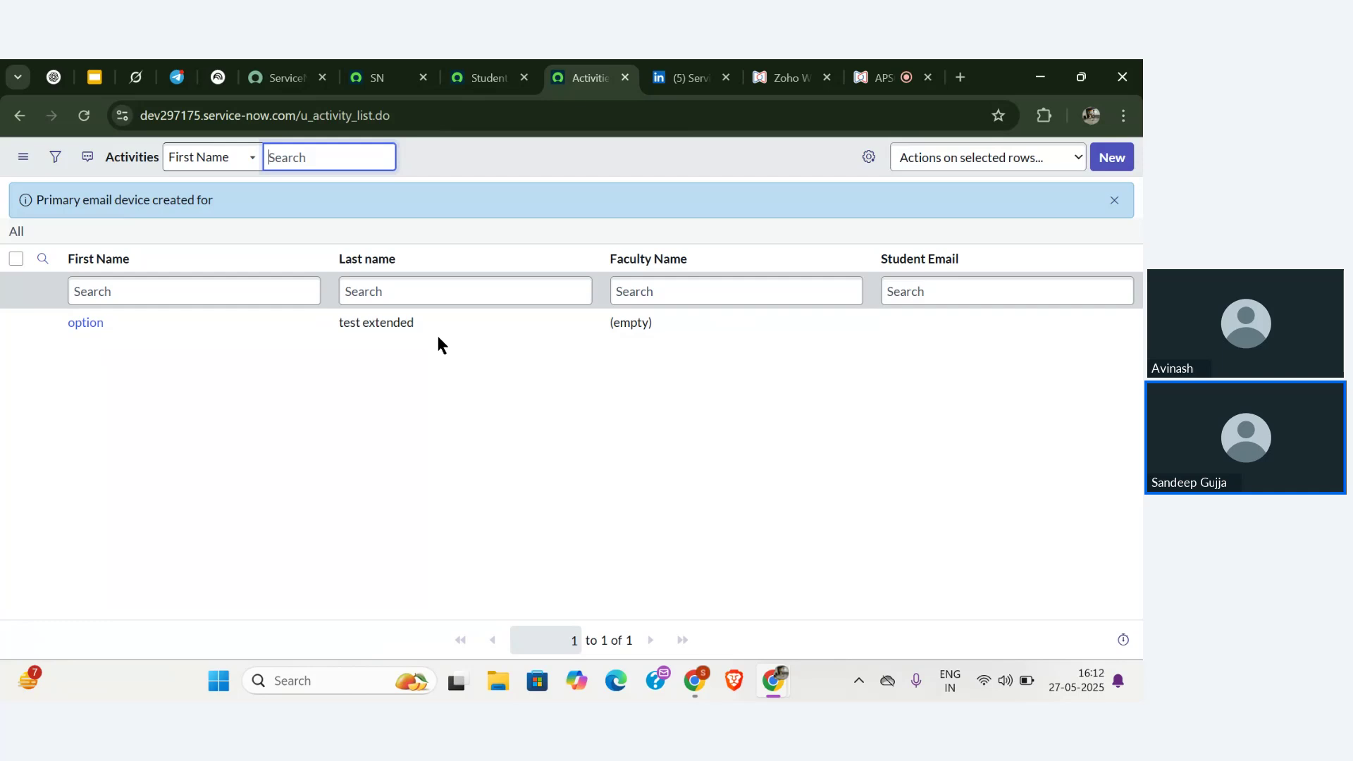
- Compare the Students and Activities lists for the submitted record, then switch to the Zoho webinar and check the attendees' Q&A replies
left_click(487, 73)
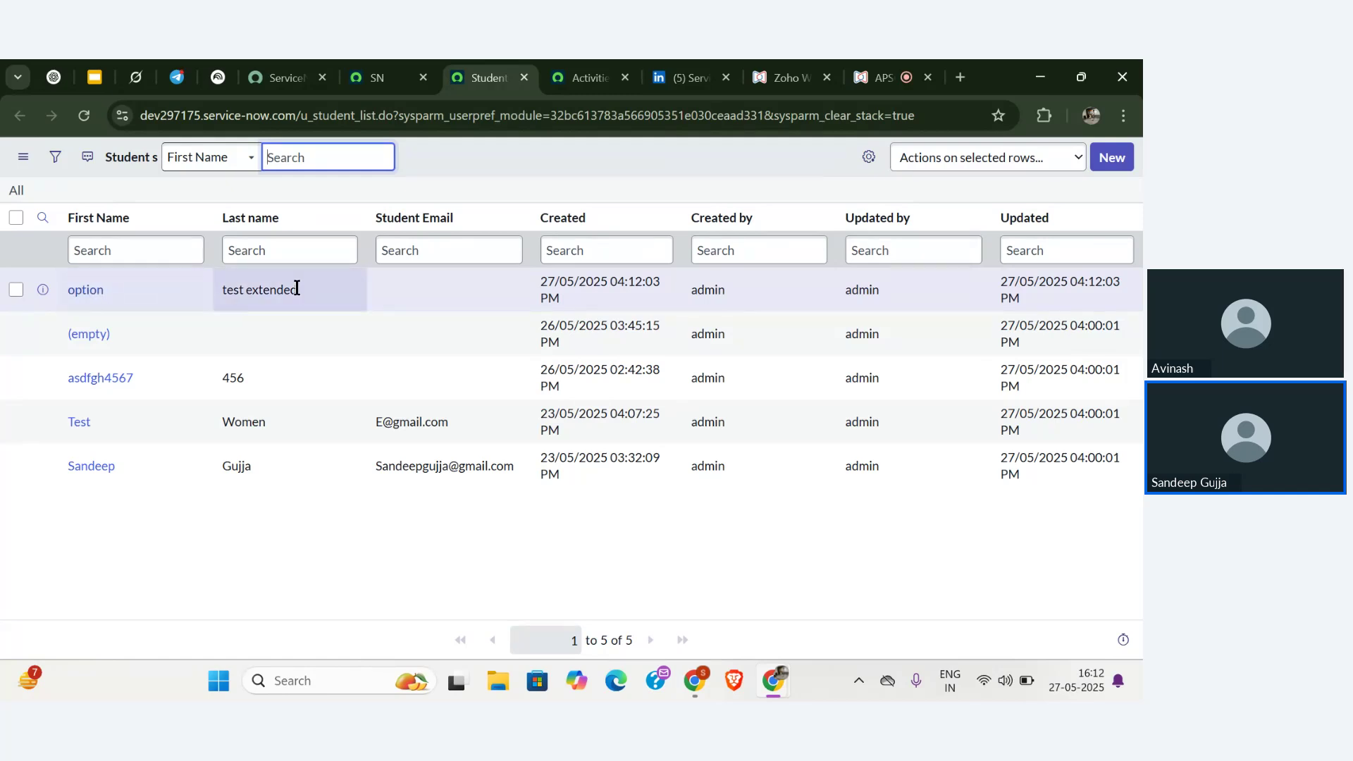
left_click(596, 64)
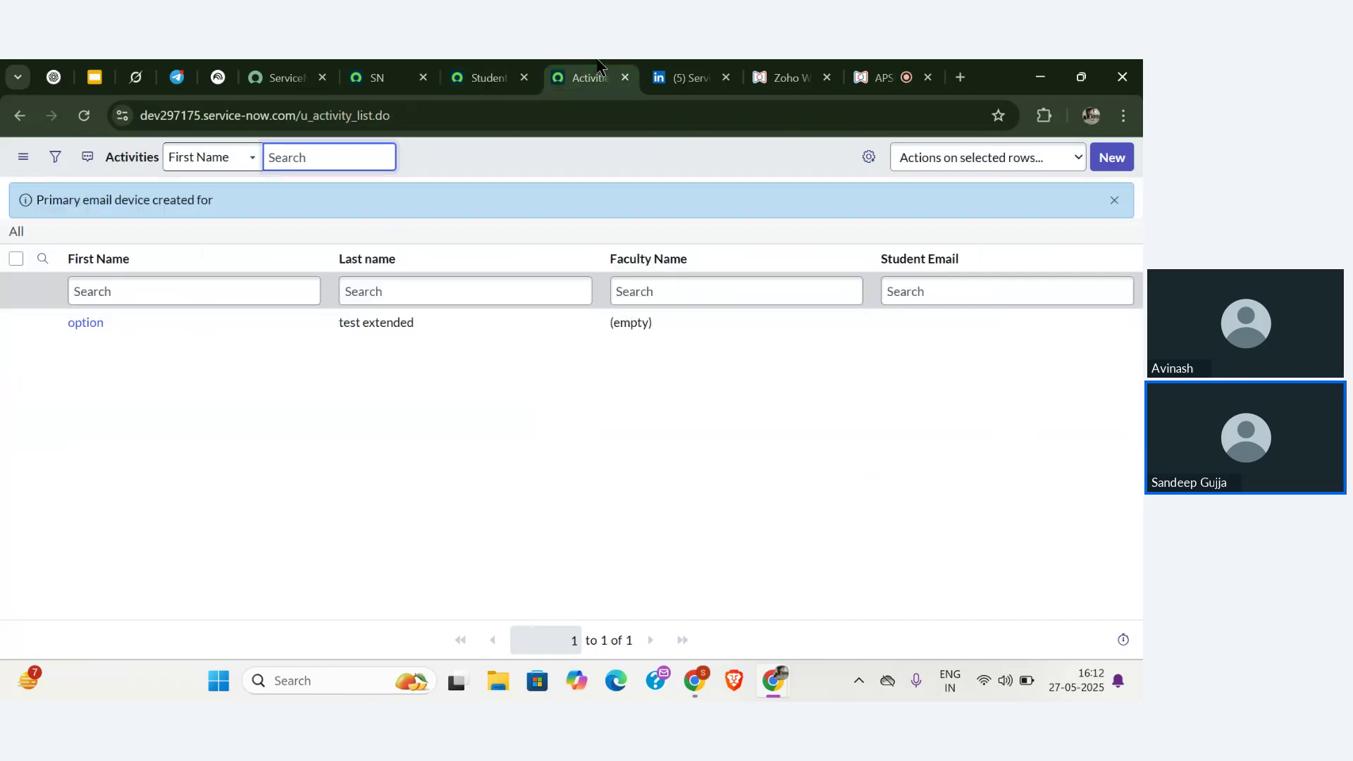
left_click(485, 68)
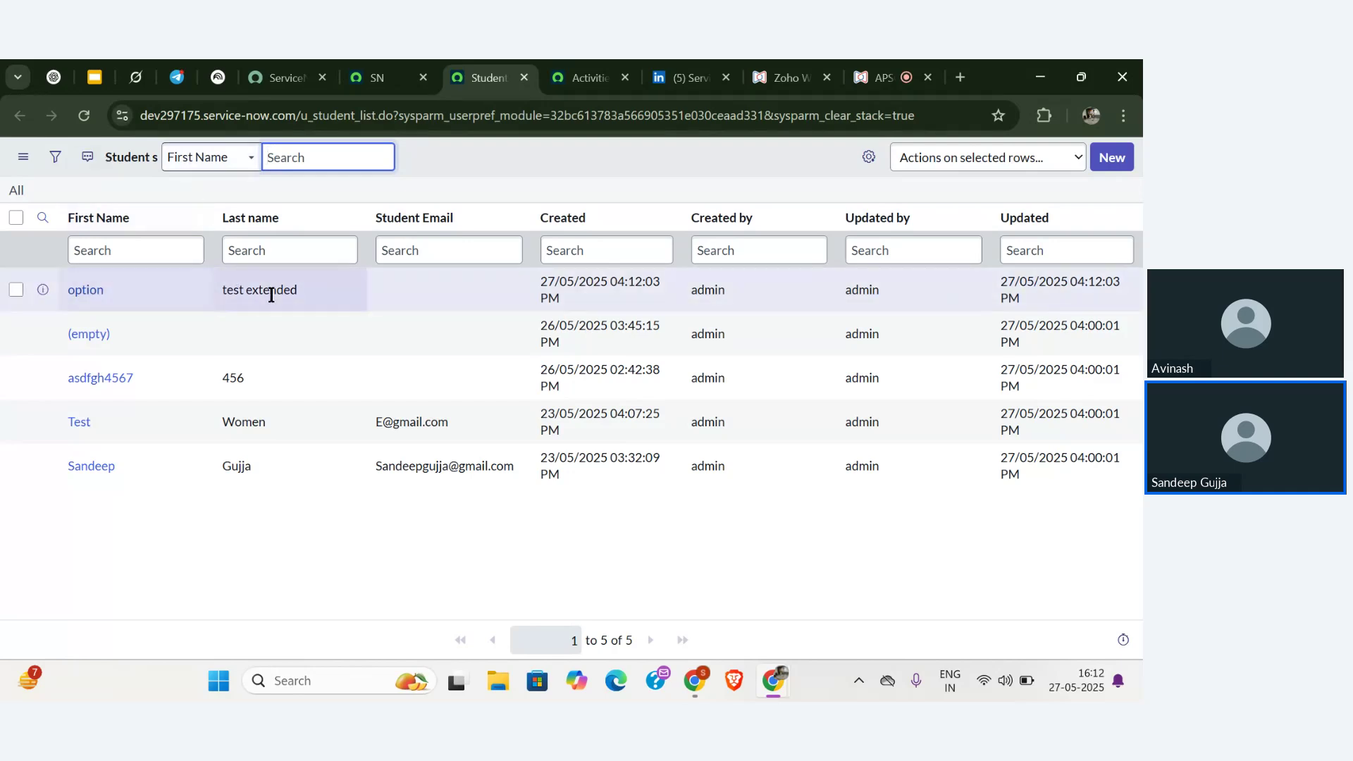
left_click(882, 78)
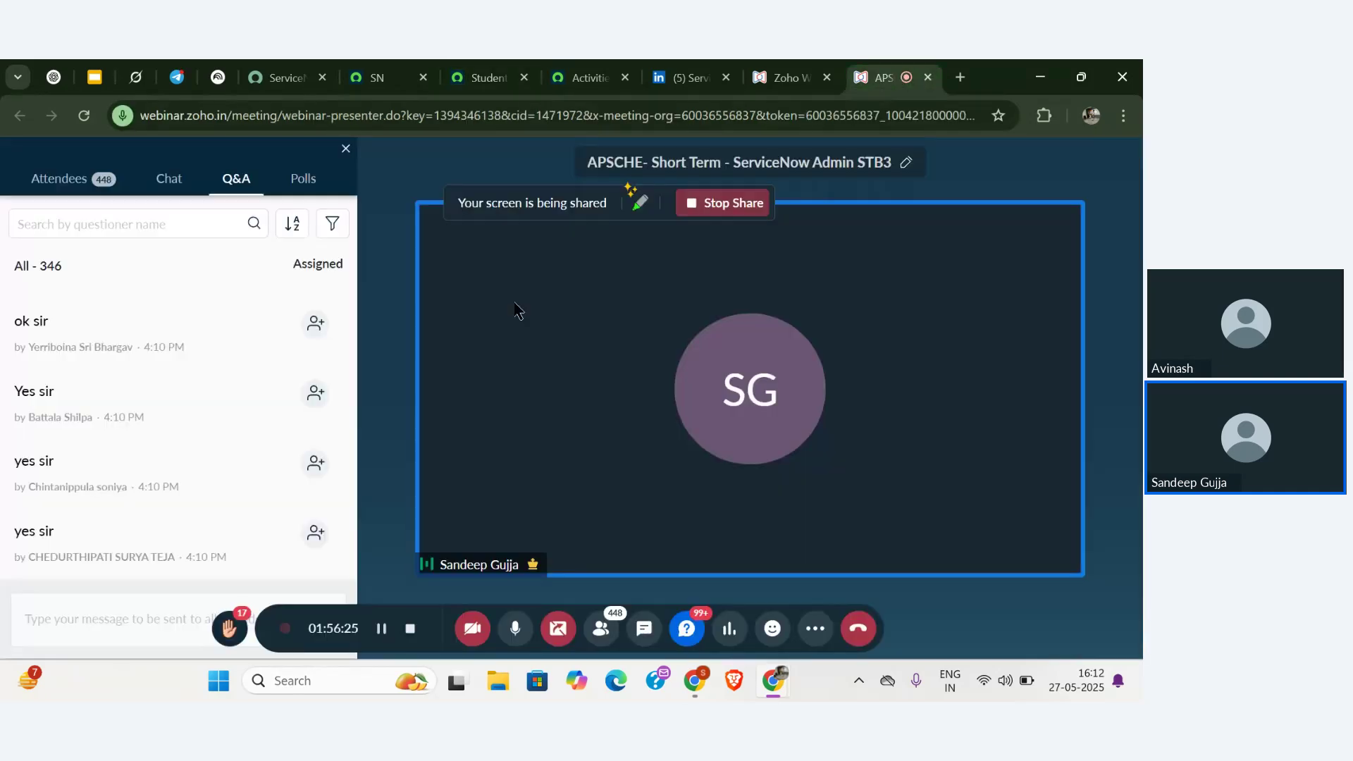
mouse_move(206, 434)
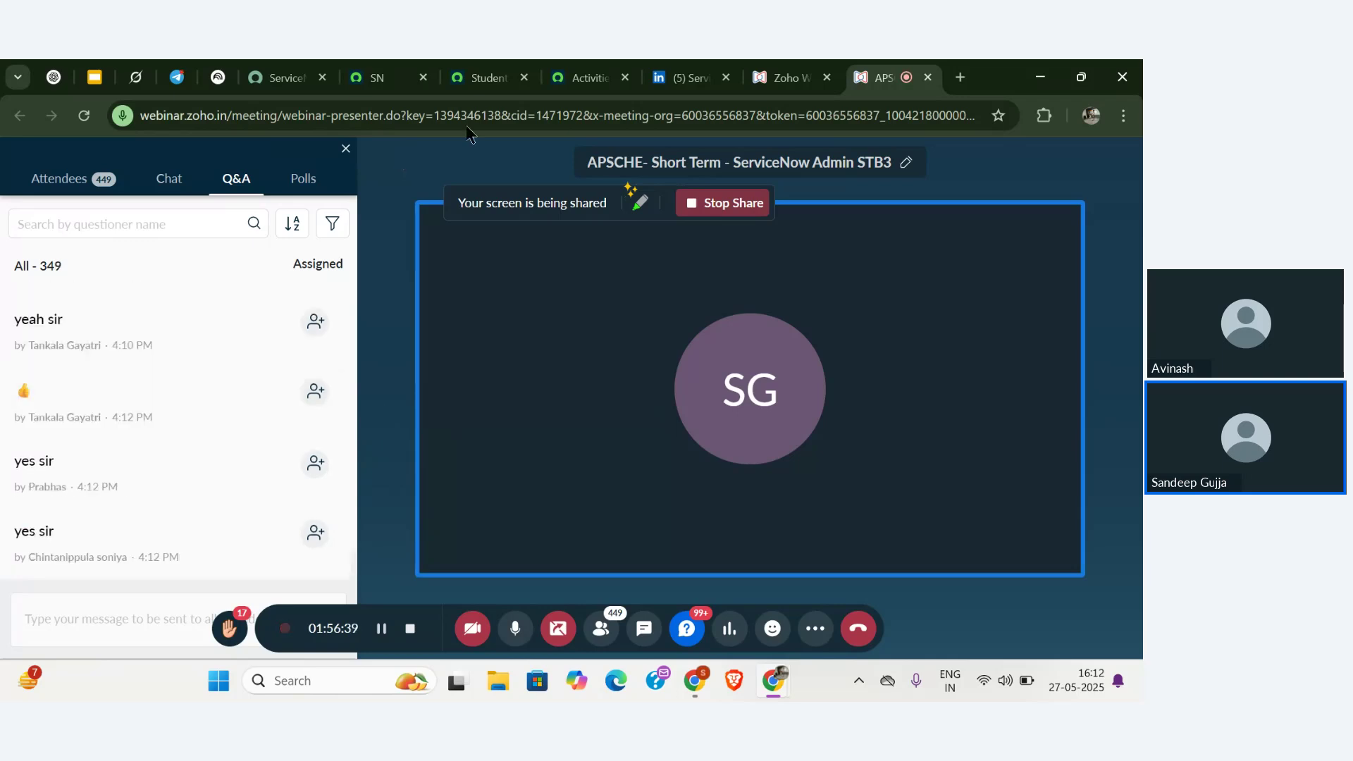
- Return to the Students list in ServiceNow and start a new Student record with Last name test 2 extended
left_click(485, 78)
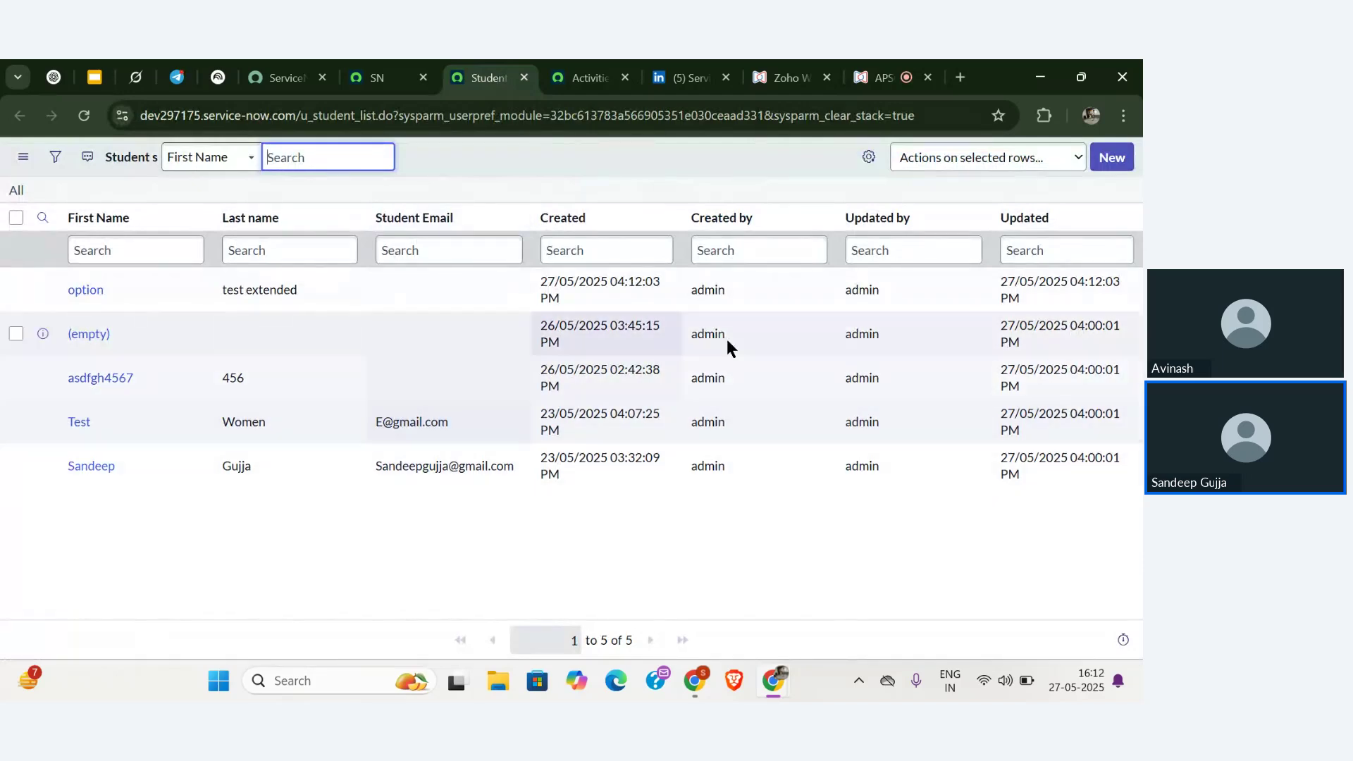
left_click(1118, 162)
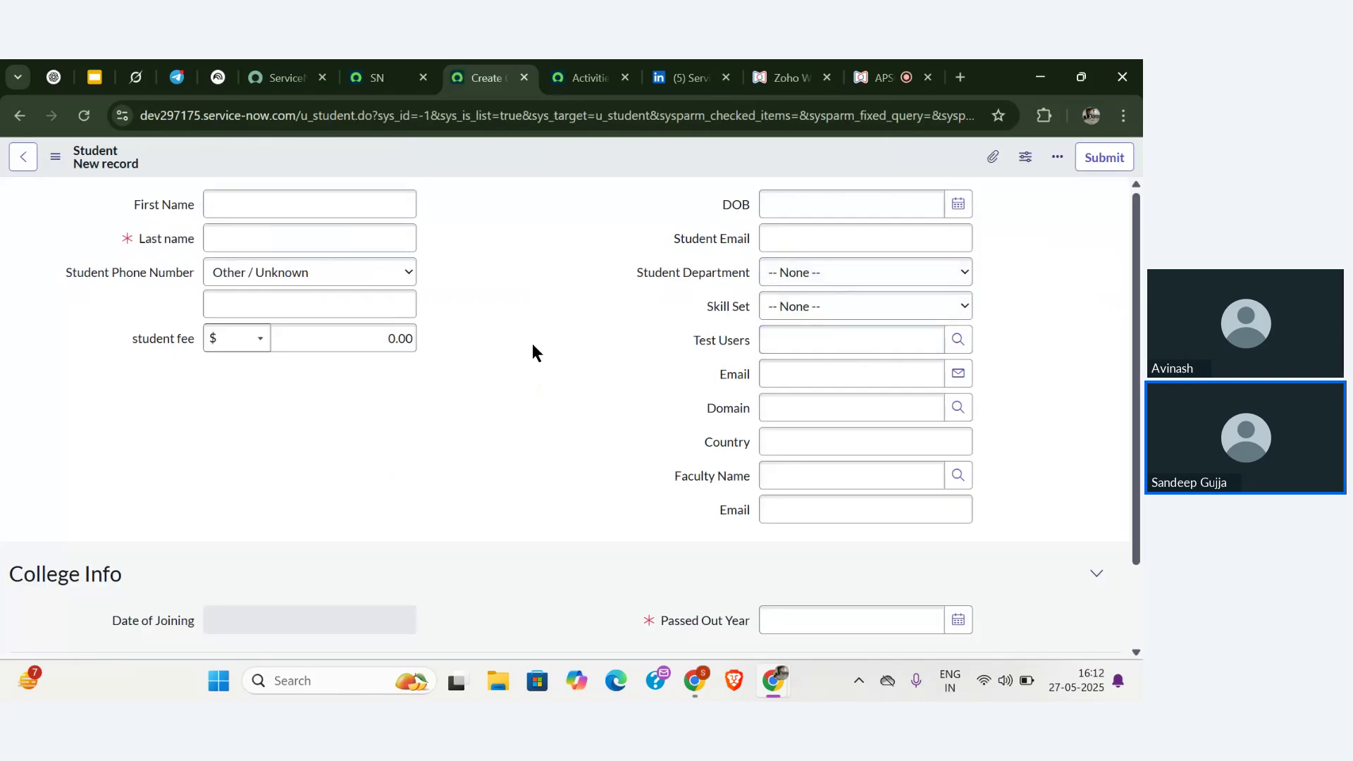
left_click(357, 233)
type("te")
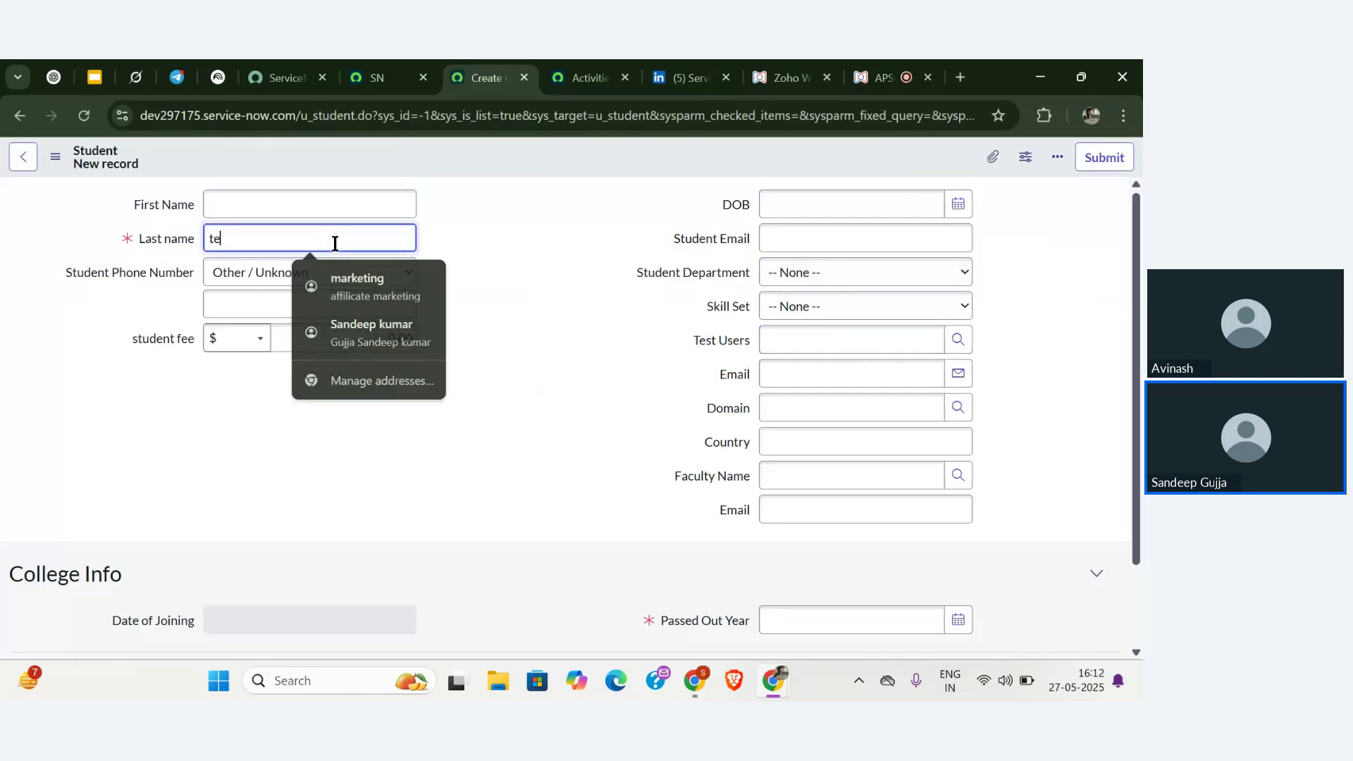
type("t")
key("BackSpace")
type("s")
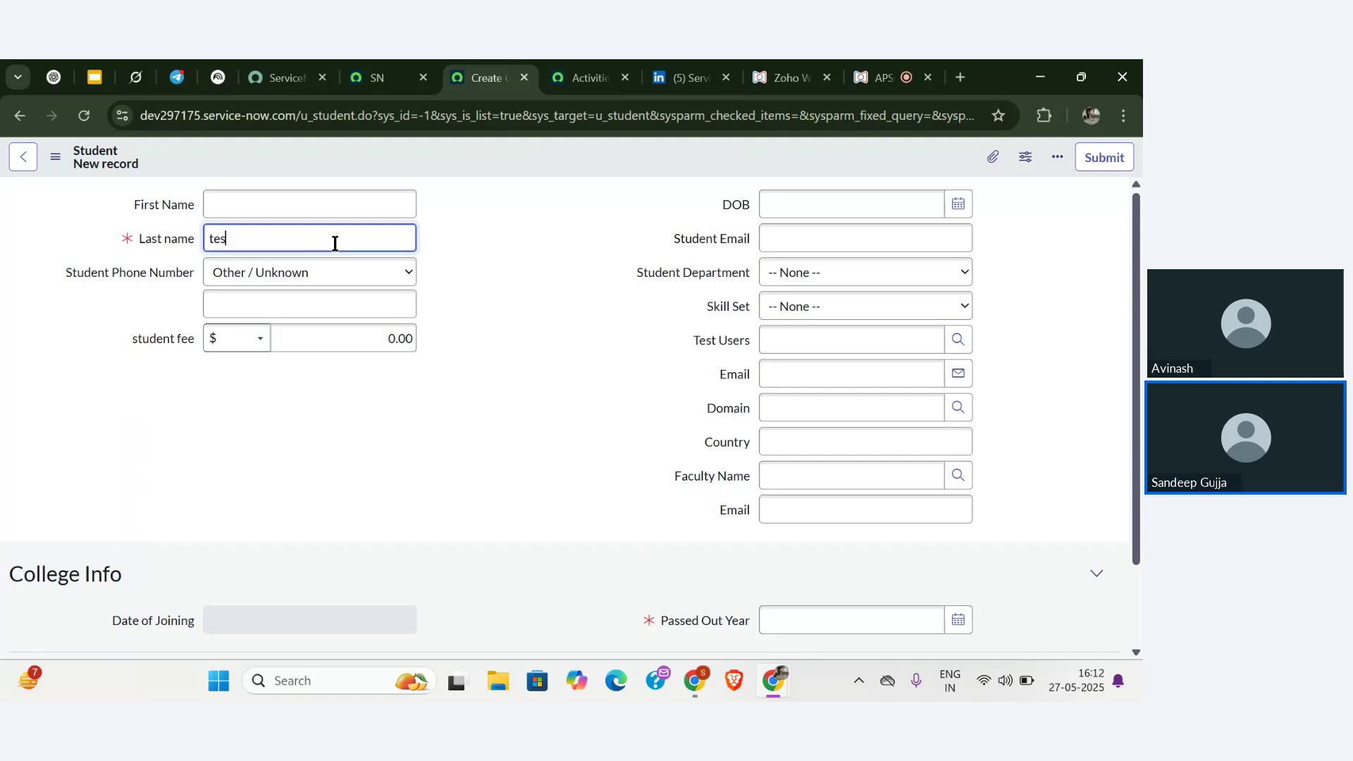
type("t 2 extended")
left_click(519, 322)
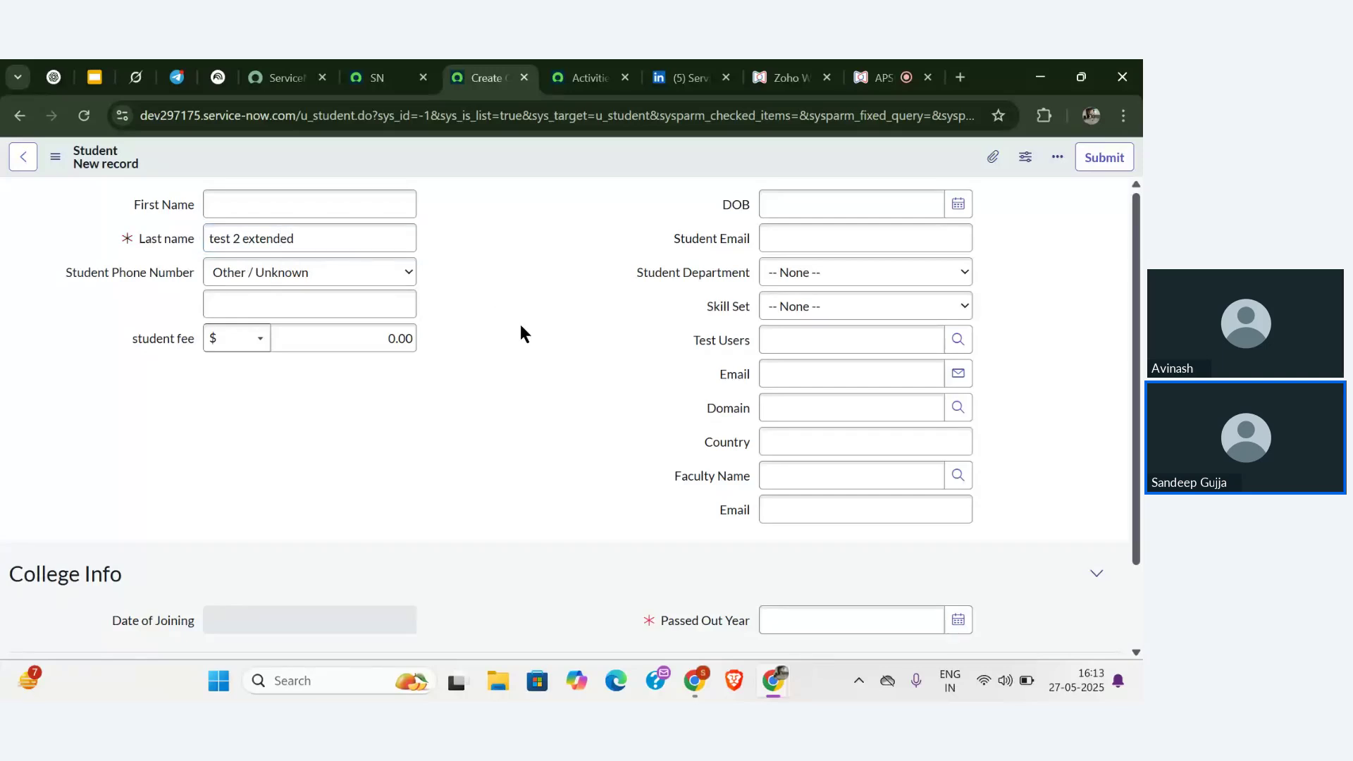
- Set the new Student record's Passed Out Year to 23/05/2025 and submit the record
scroll(529, 385, "down", 2)
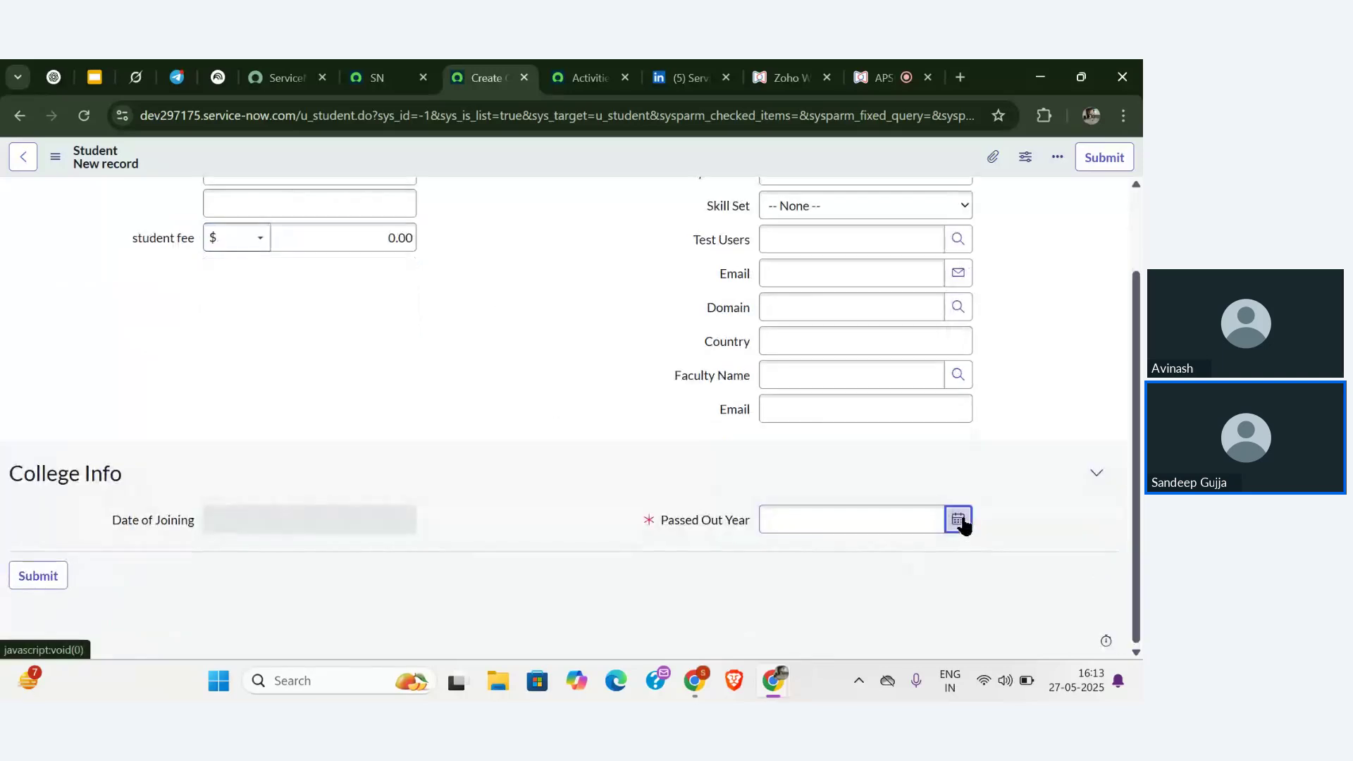
left_click(958, 519)
left_click(887, 568)
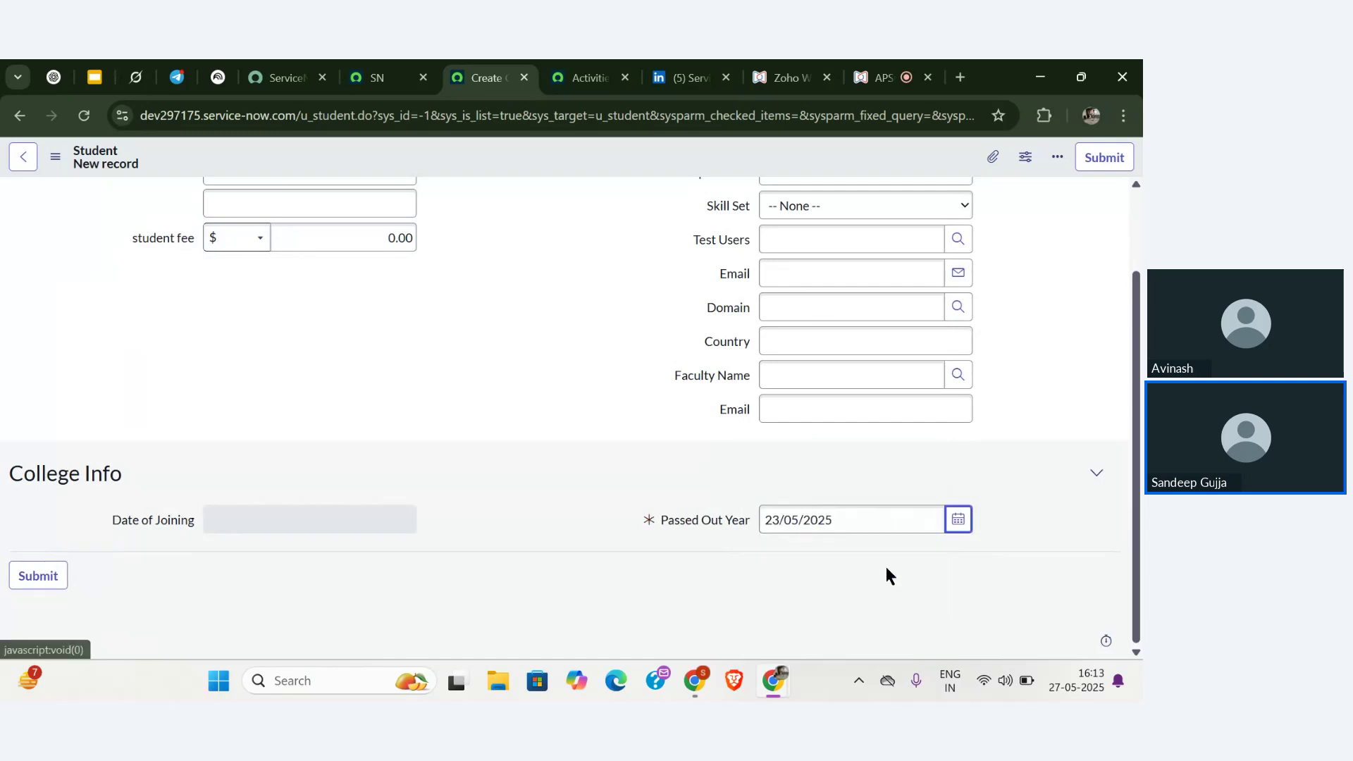
scroll(530, 451, "up", 2)
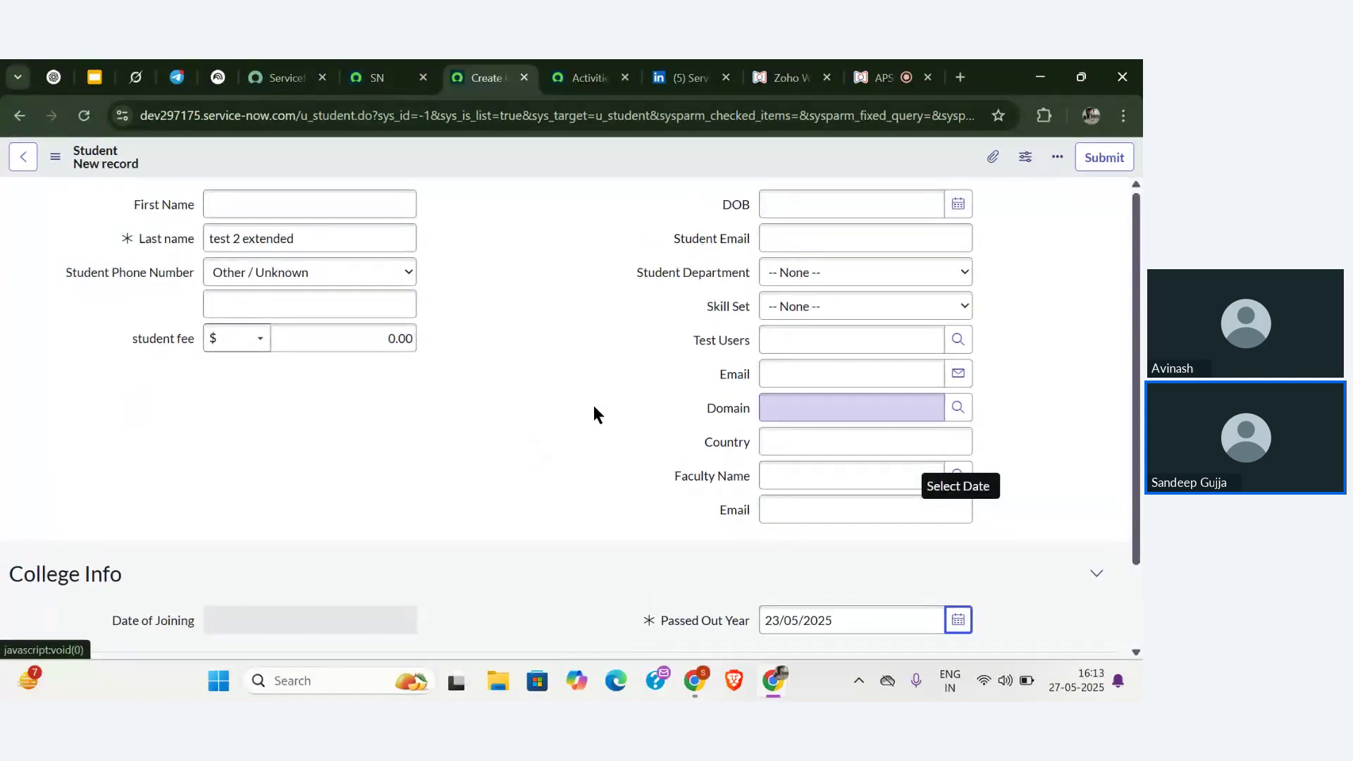
left_click(1093, 158)
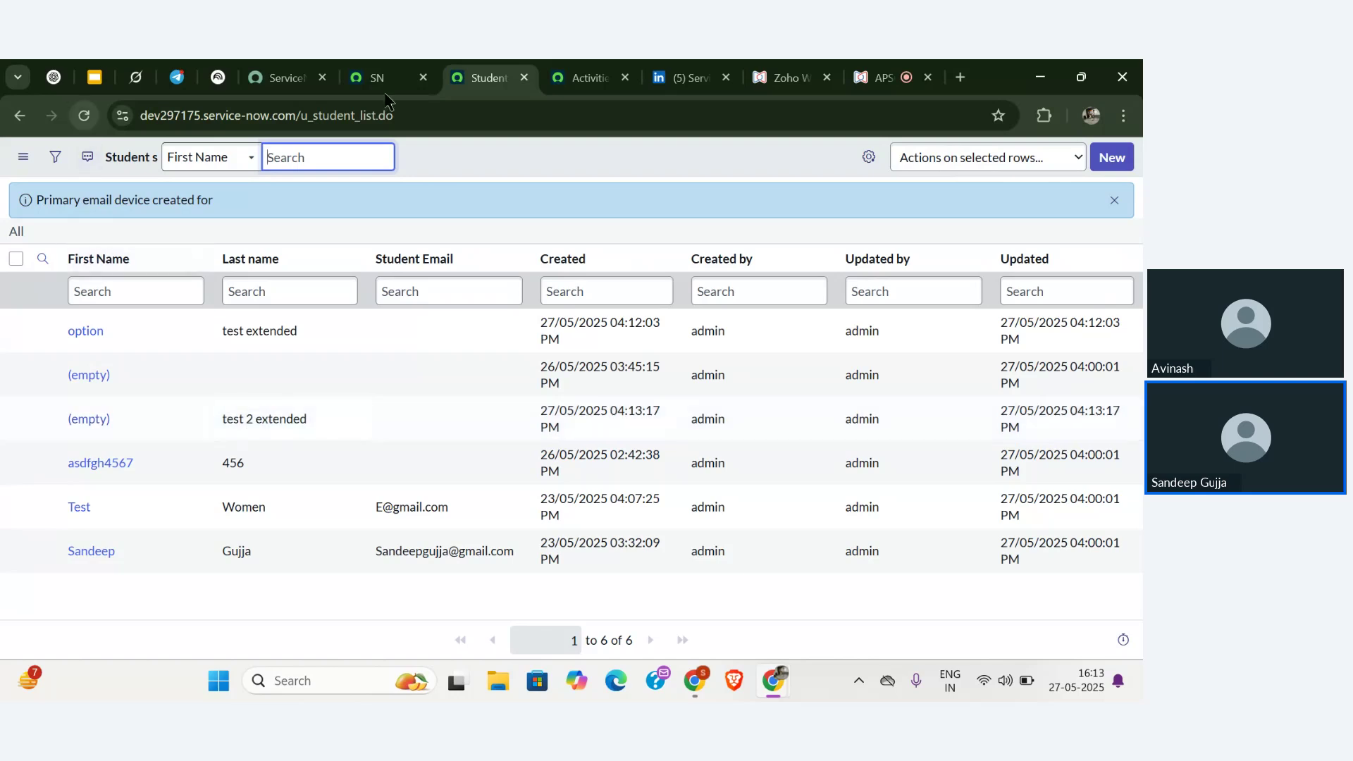
- Check the Activities list for the new Student record, then switch to the Zoho webinar and read the latest Q&A replies
left_click(582, 79)
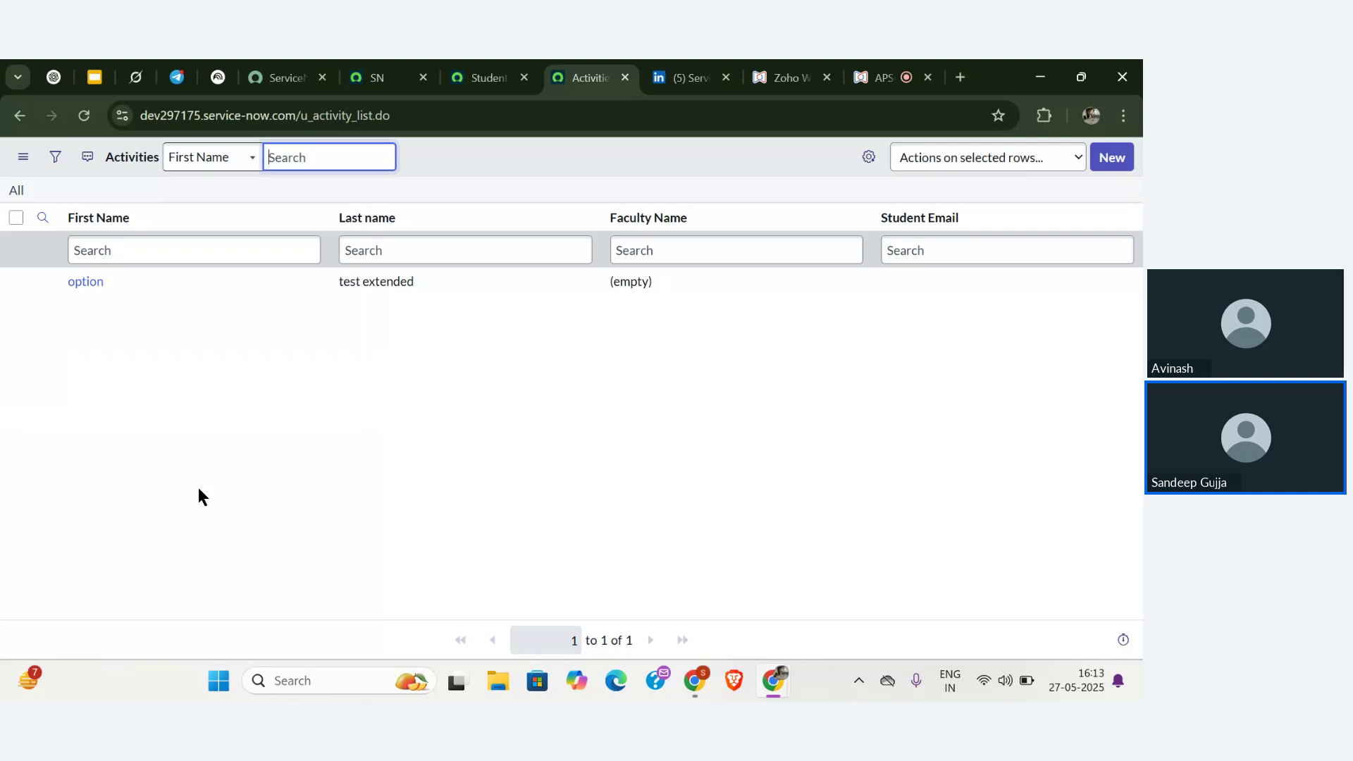
left_click(882, 77)
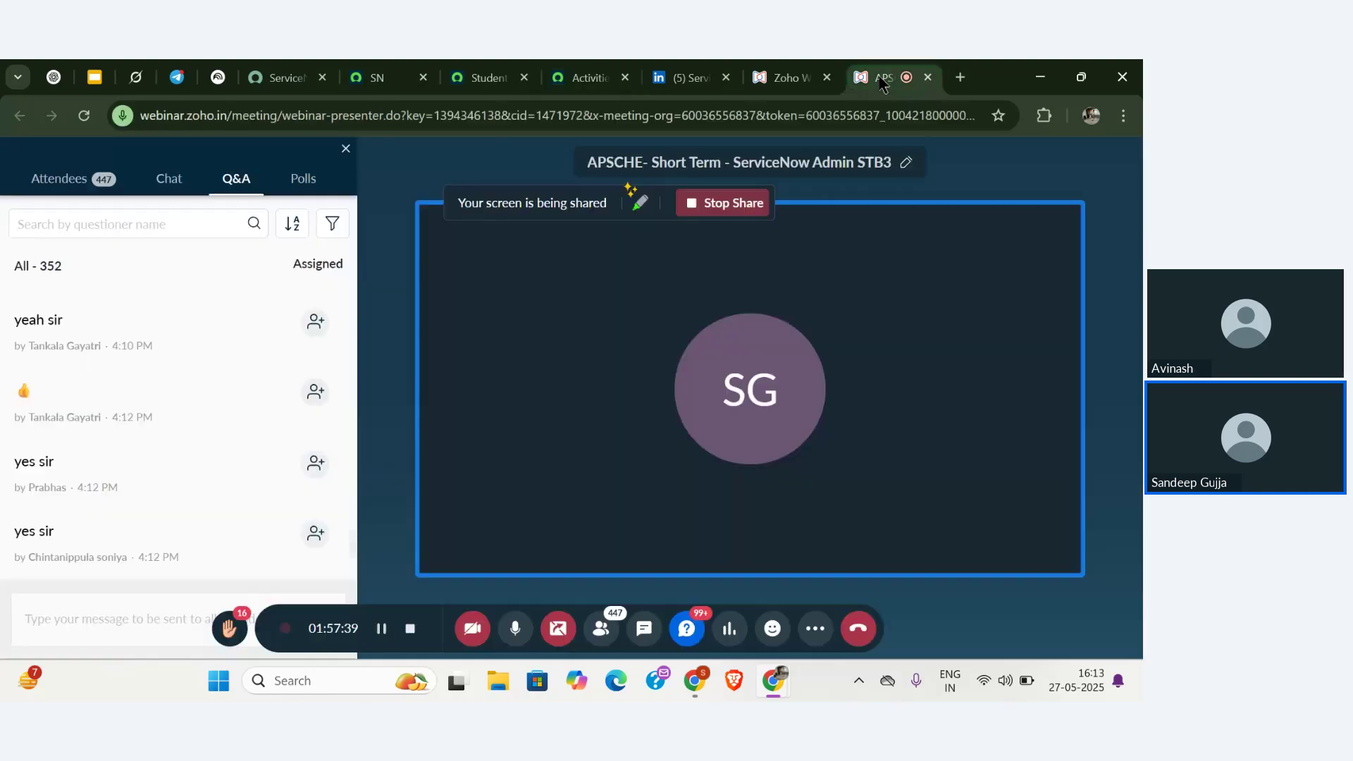
scroll(272, 405, "down", 3)
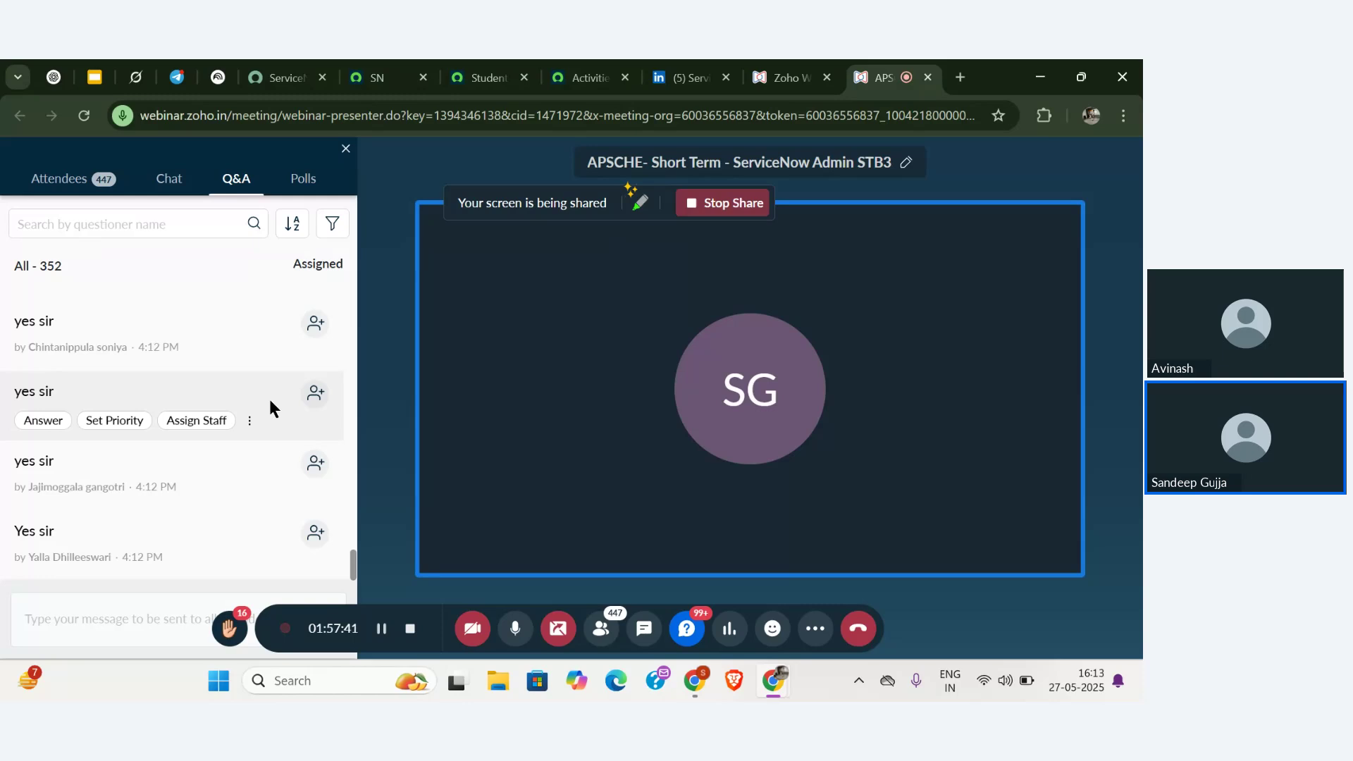
- Return to ServiceNow and open blank Activity and Student record forms to compare their fields
left_click(585, 78)
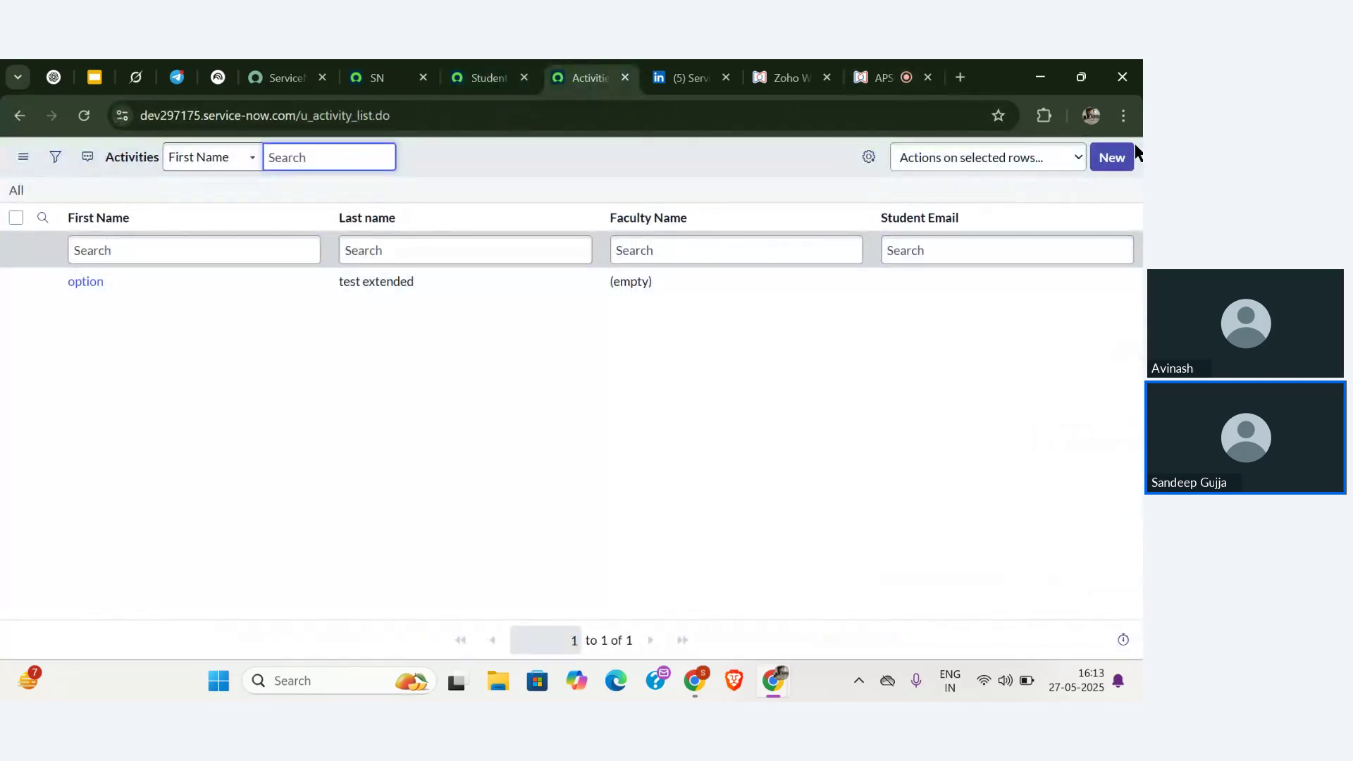
left_click(1117, 155)
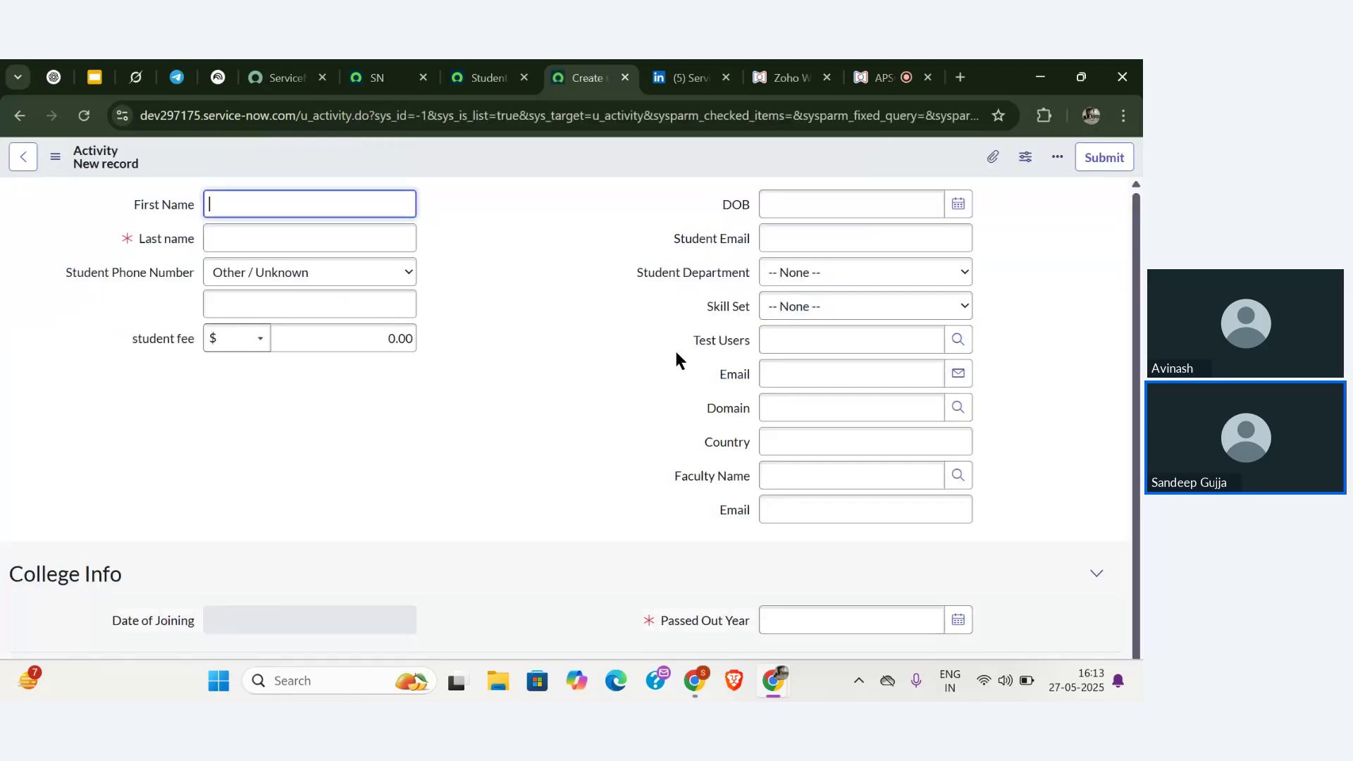
scroll(618, 343, "down", 2)
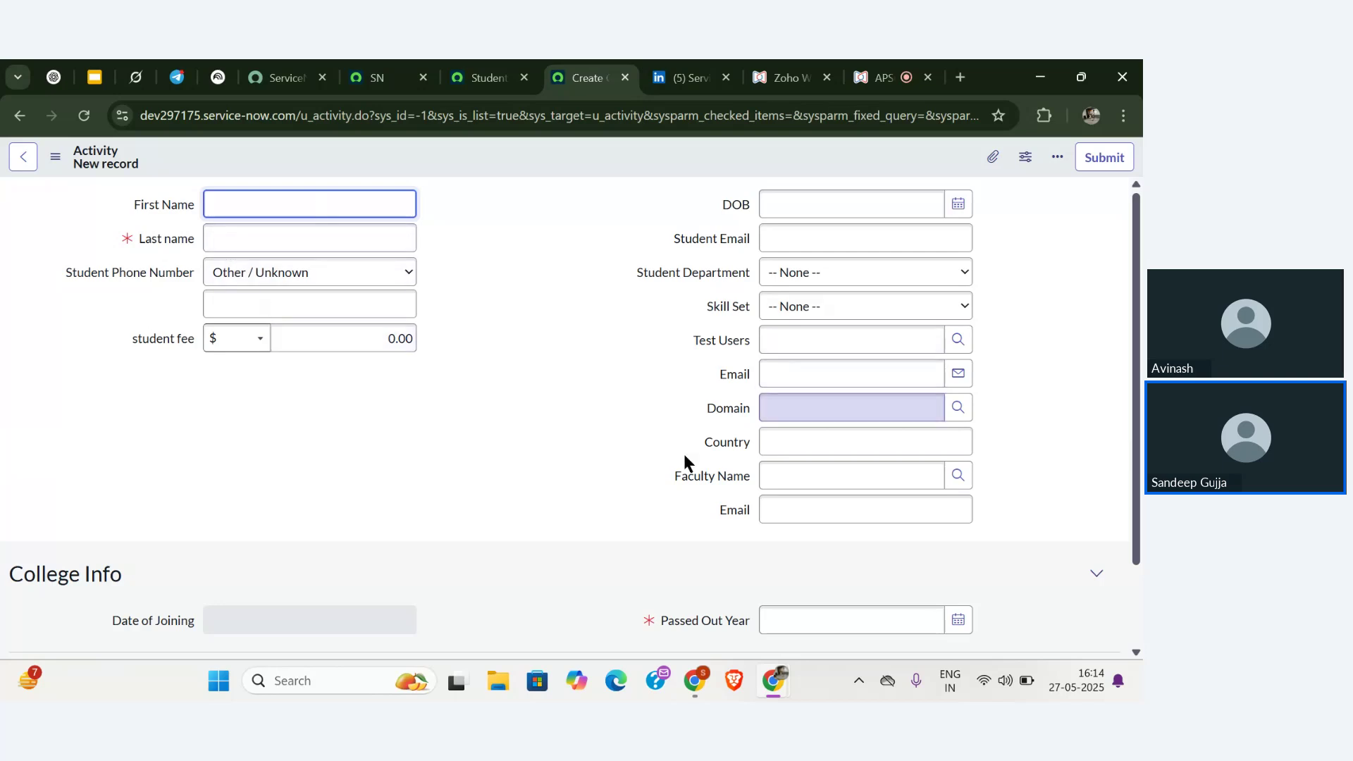
scroll(657, 476, "down", 2)
scroll(656, 477, "up", 3)
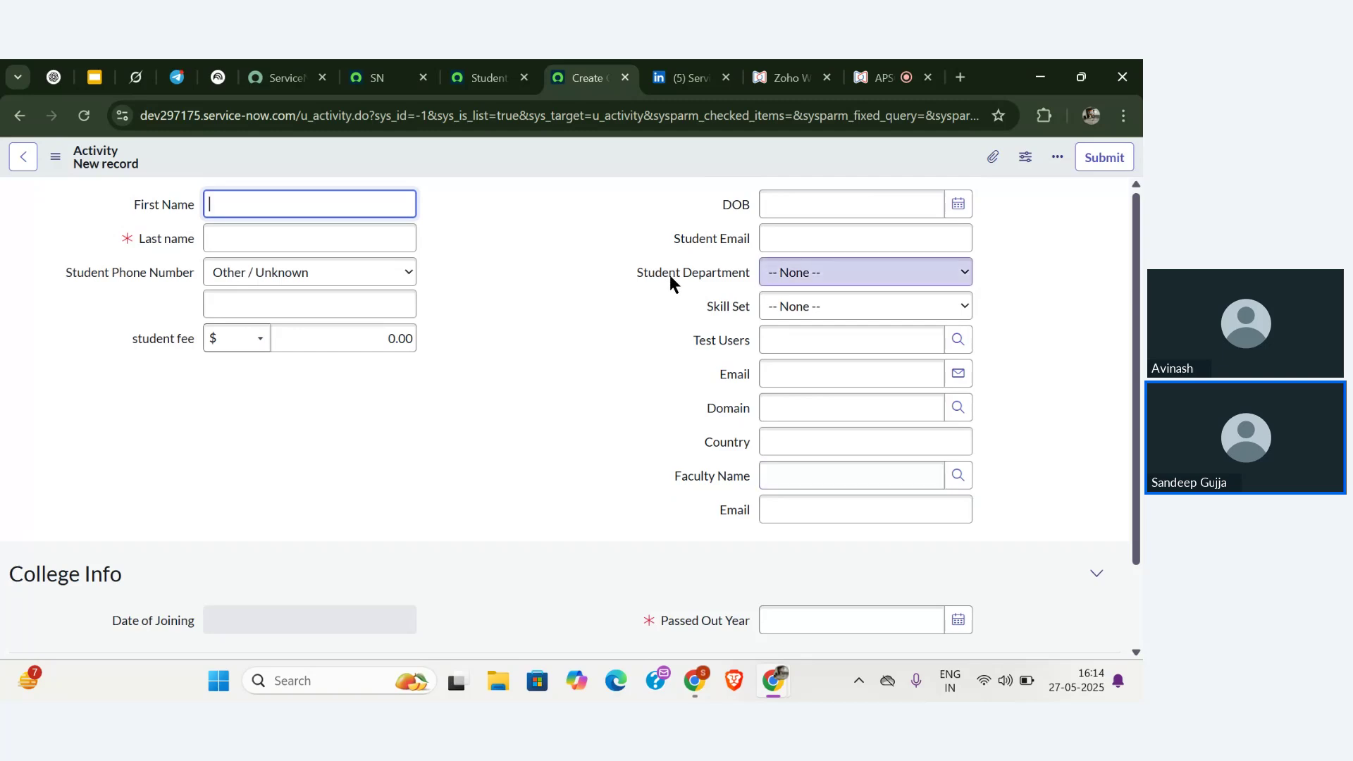
left_click(487, 78)
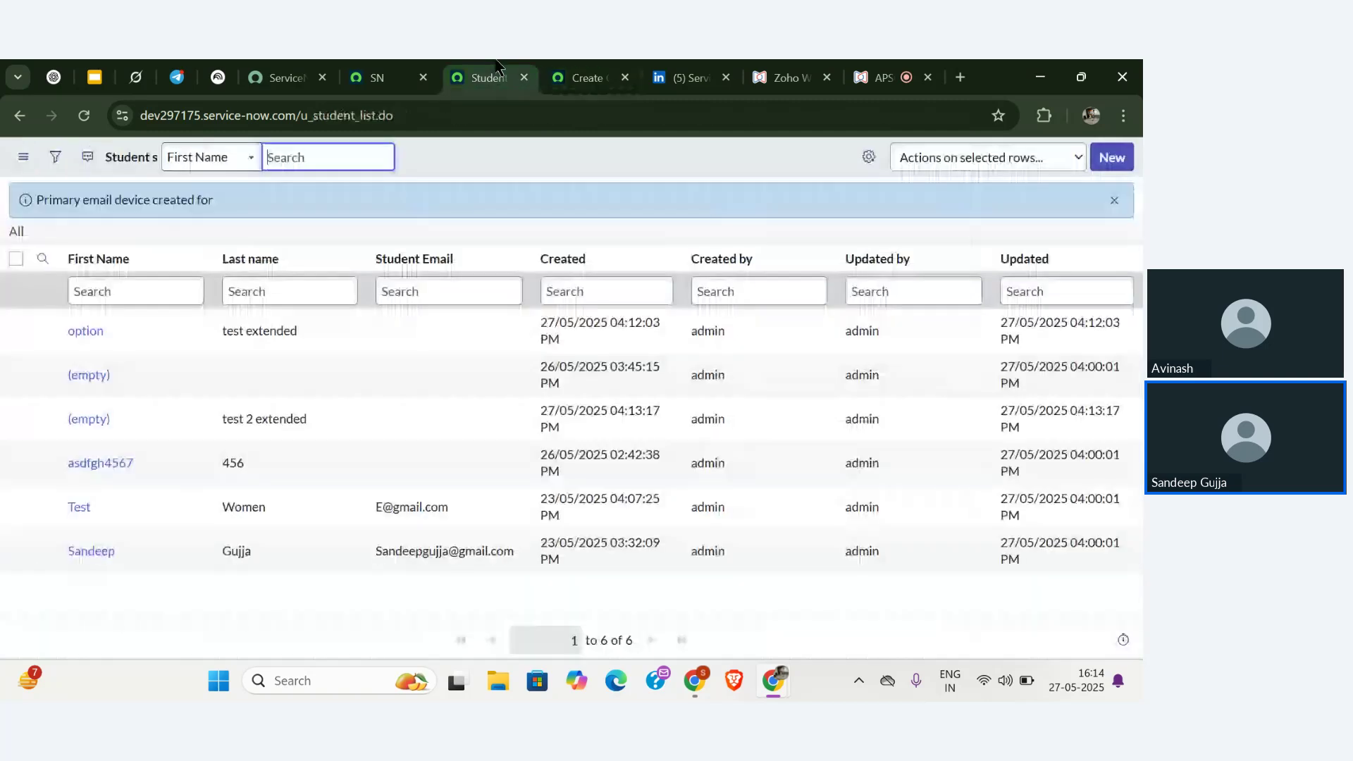
left_click(1117, 160)
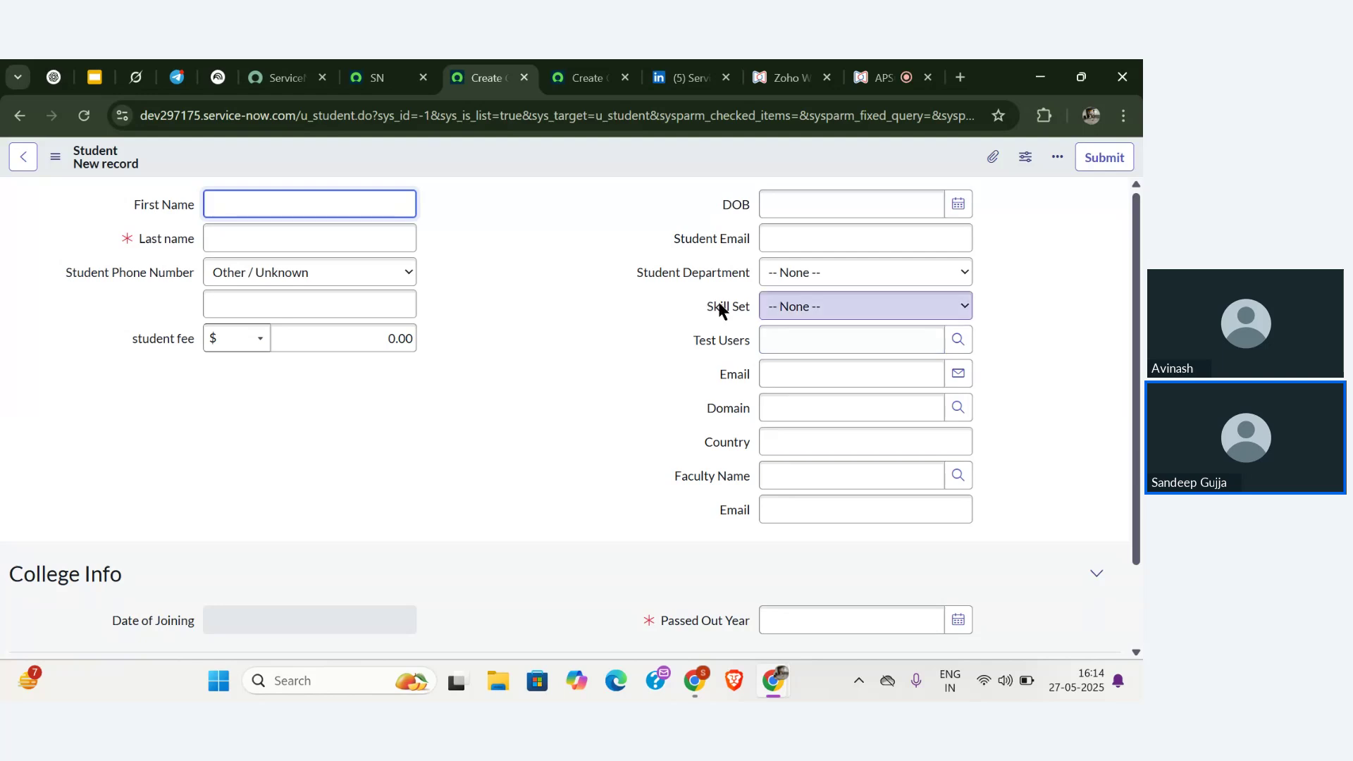
- Compare the fields on the blank Activity form with those on the blank Student form, magnifying each form's heading and first fields
left_click(589, 72)
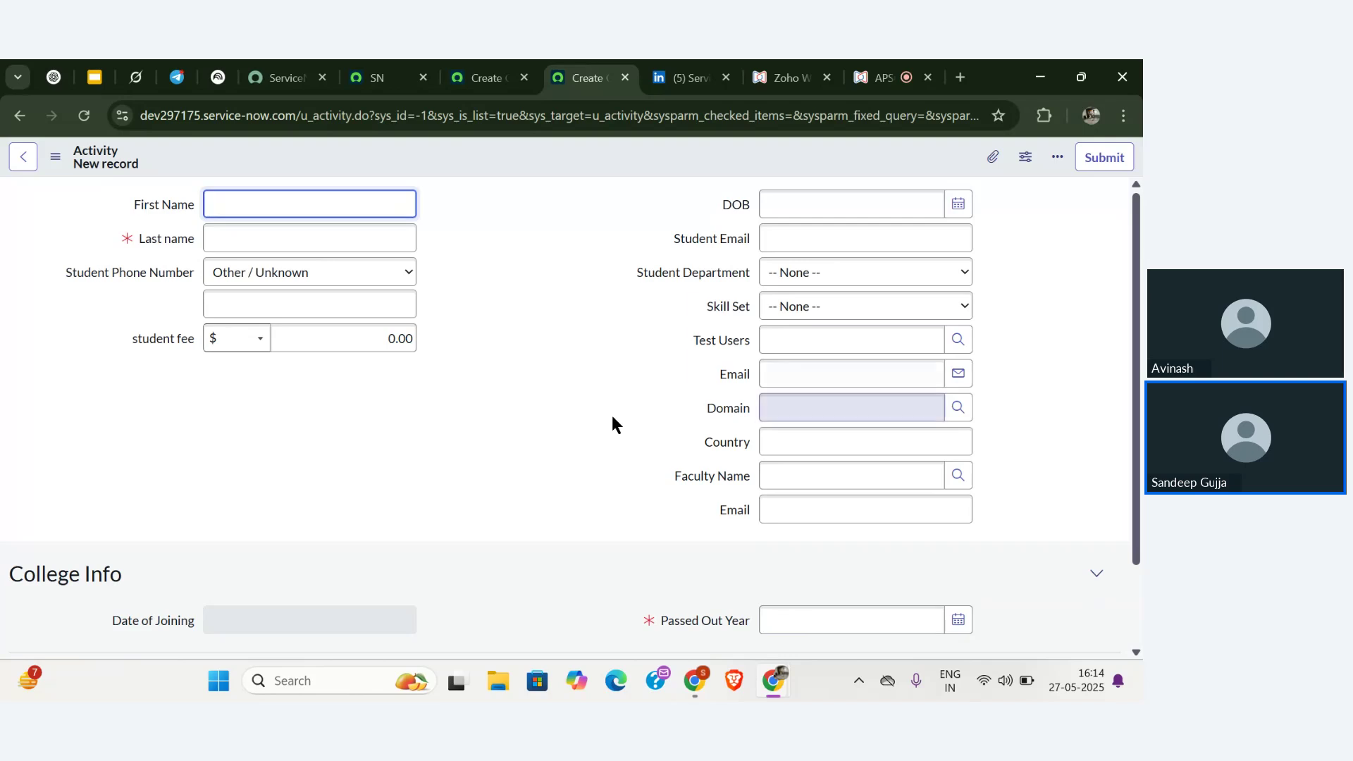
scroll(604, 424, "down", 2)
scroll(604, 424, "up", 2)
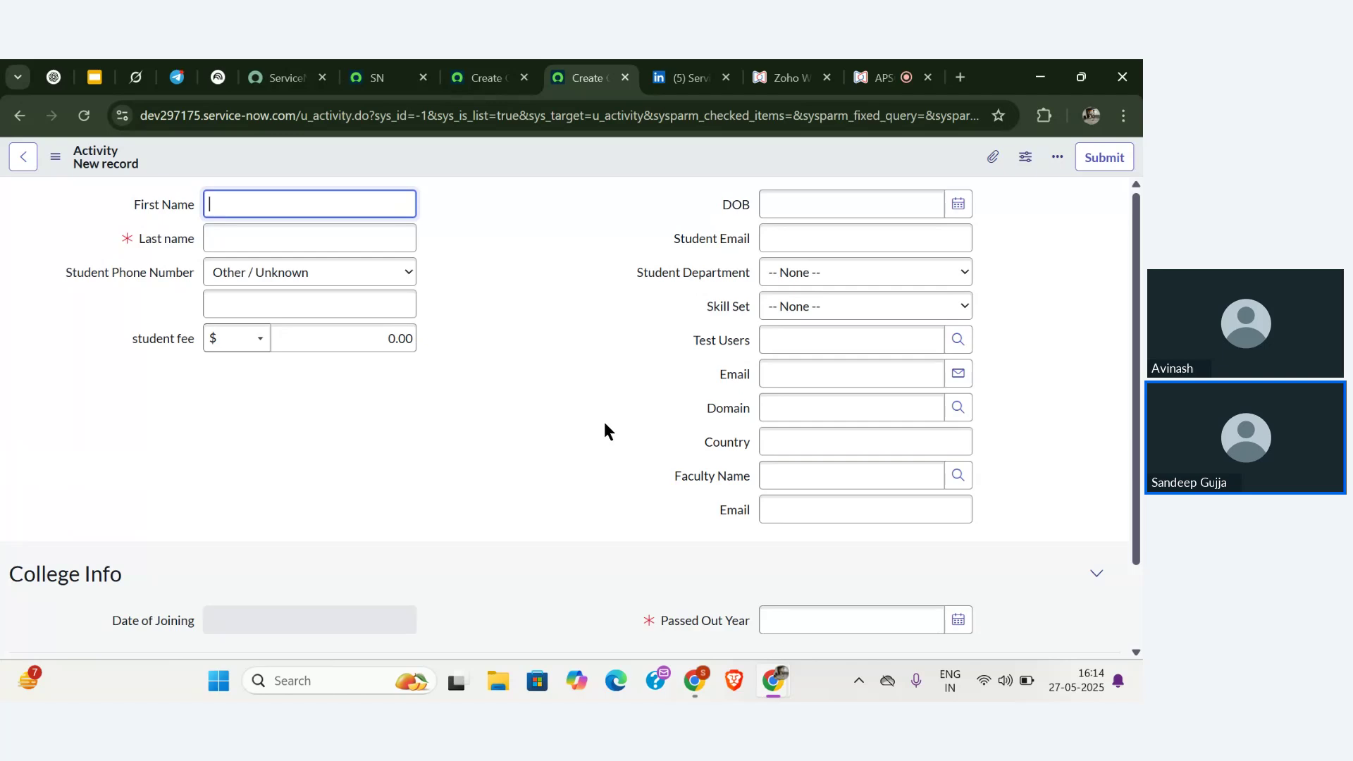
left_click(489, 77)
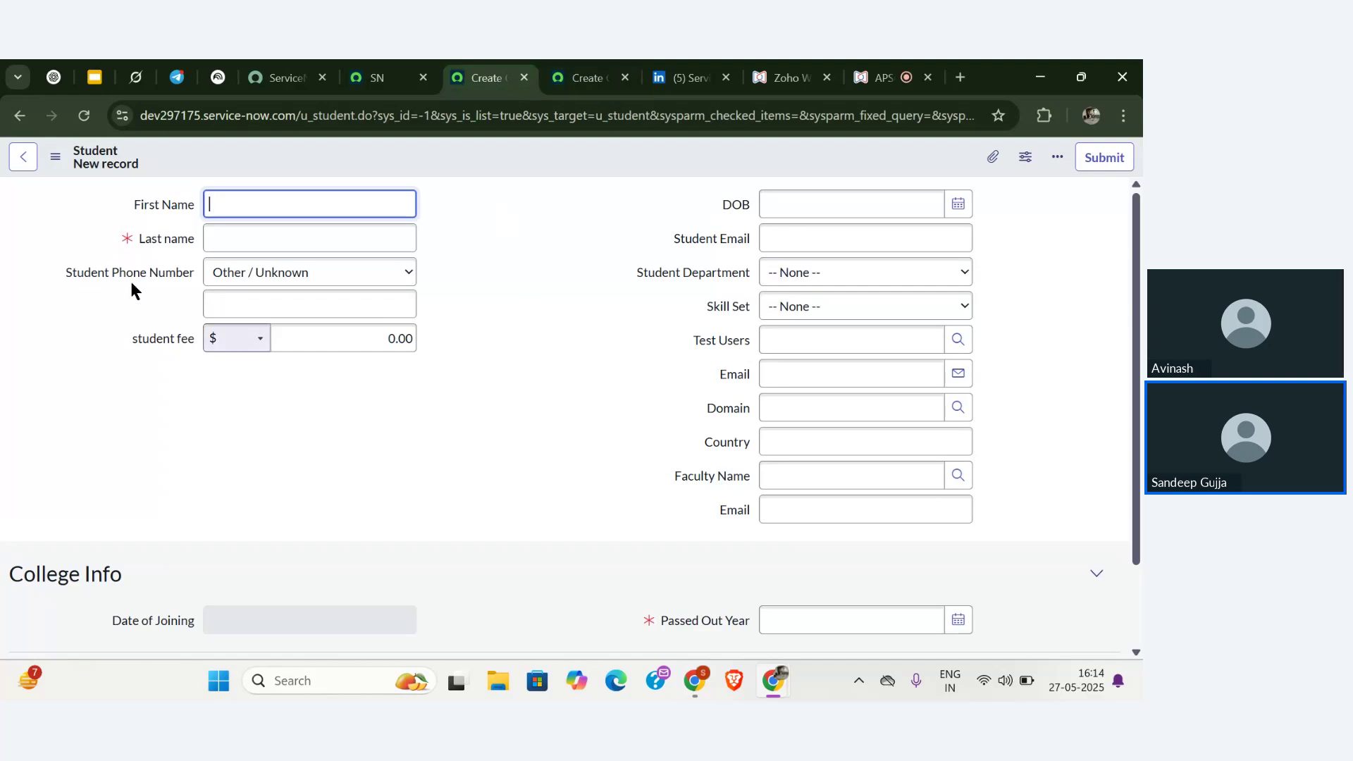
scroll(111, 238, "up", 5)
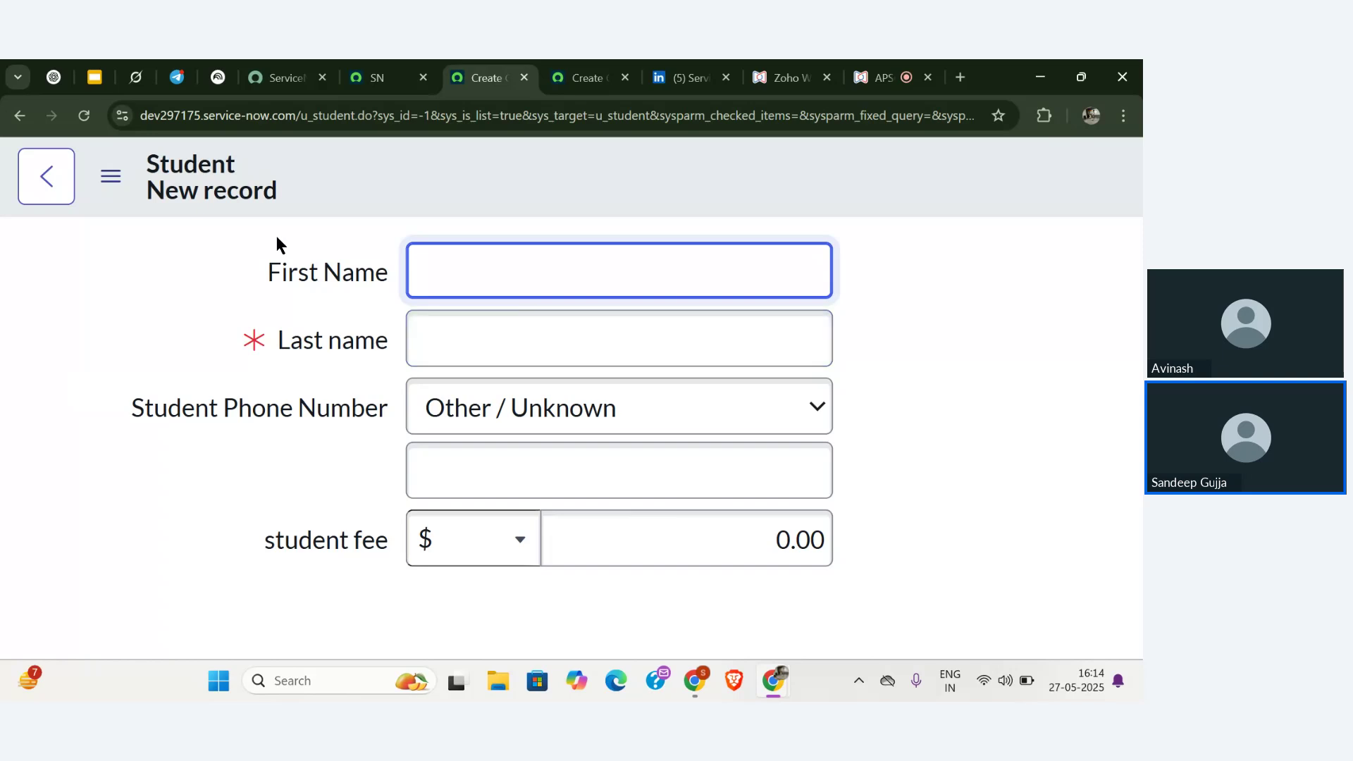
left_click(587, 77)
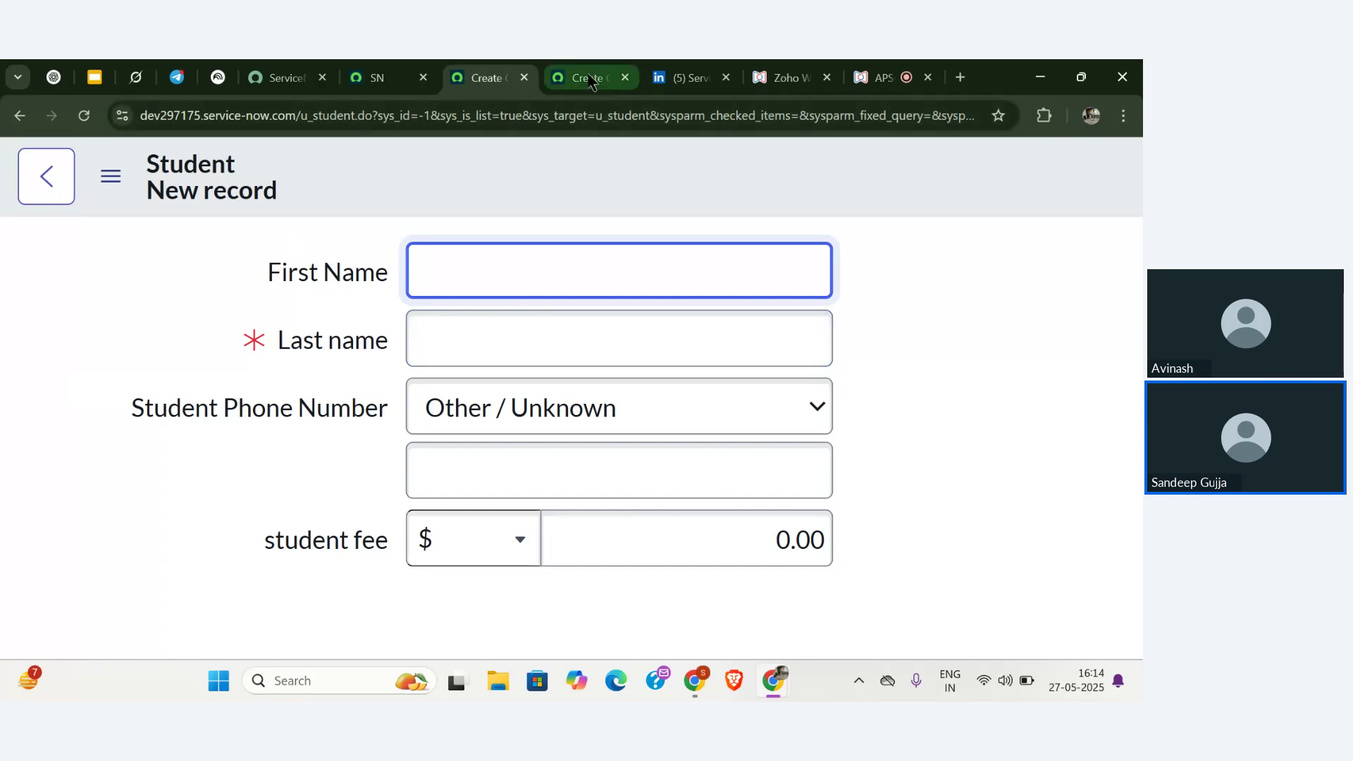
scroll(141, 195, "up", 3)
scroll(142, 195, "left", 1)
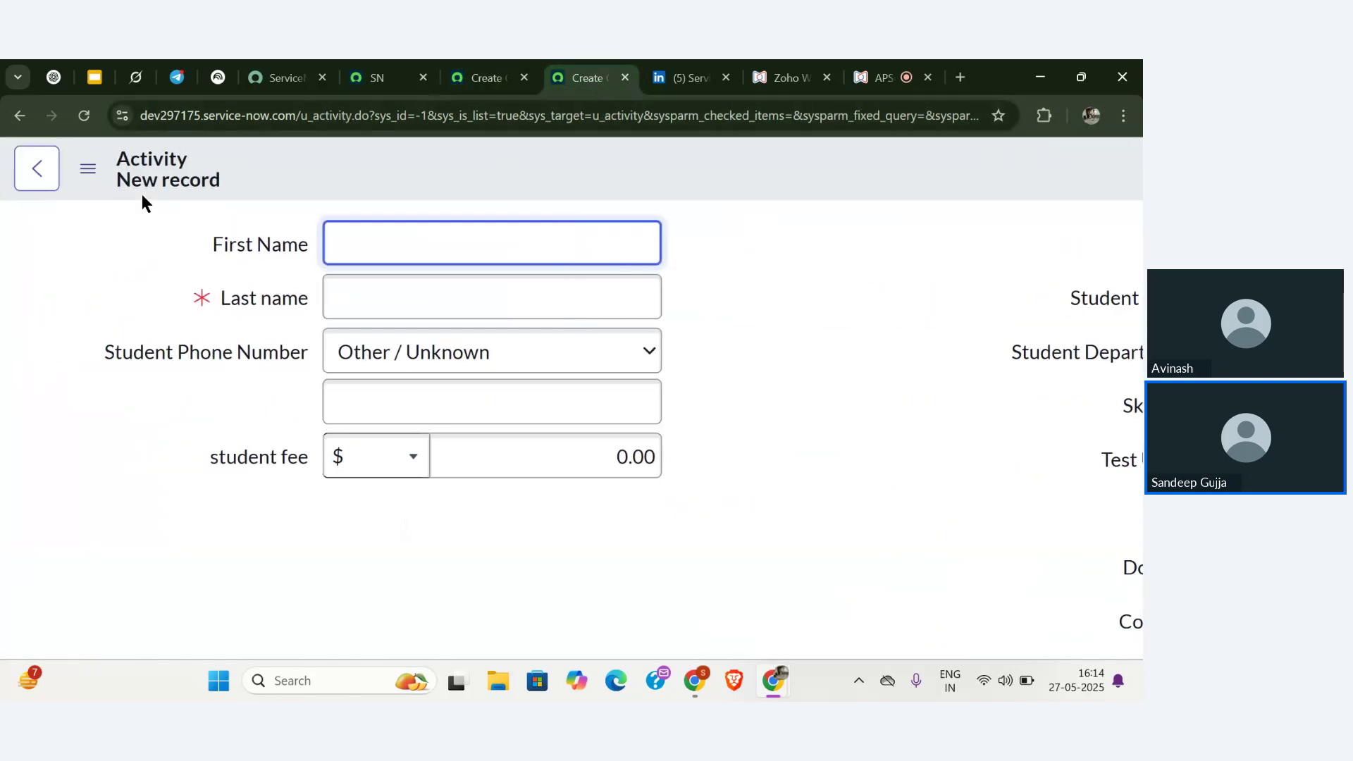
scroll(142, 194, "up", 3)
scroll(141, 193, "left", 1)
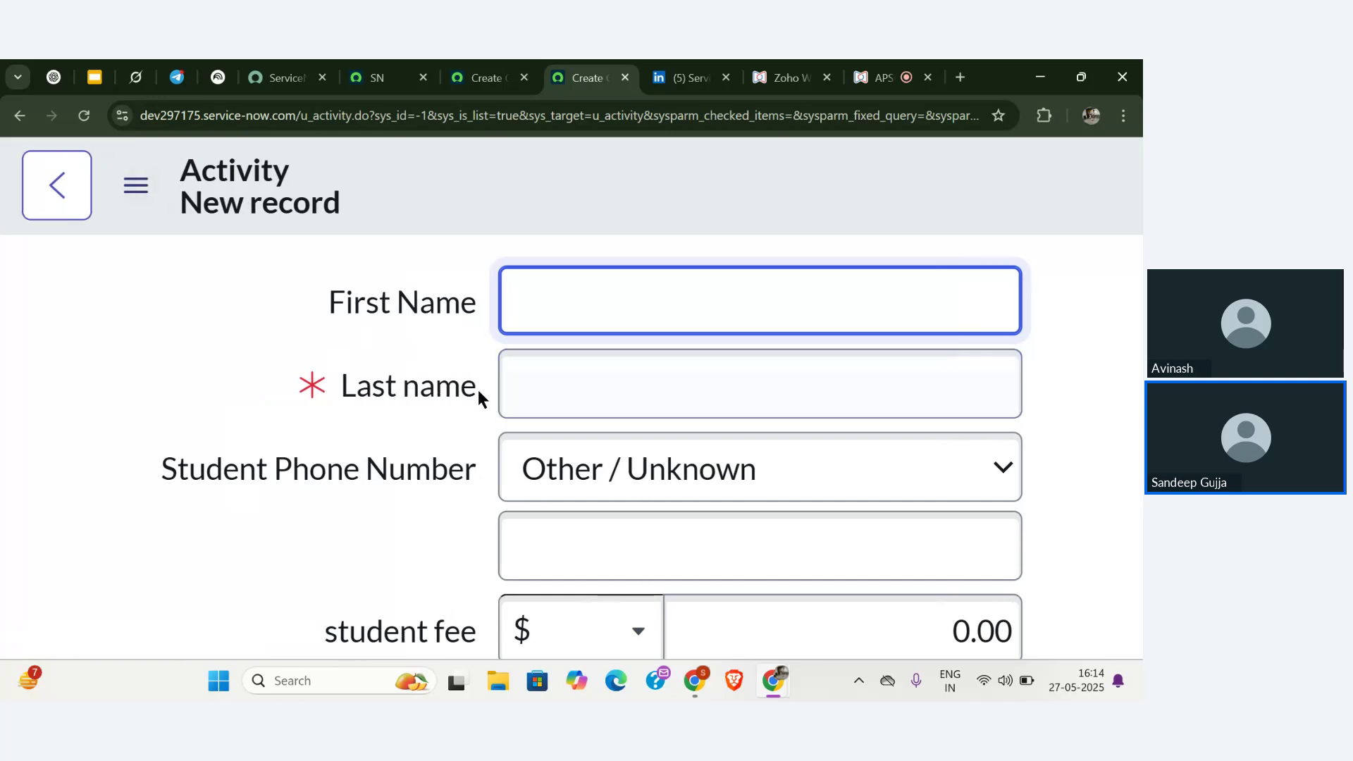
scroll(478, 391, "down", 3)
scroll(478, 391, "down", 2)
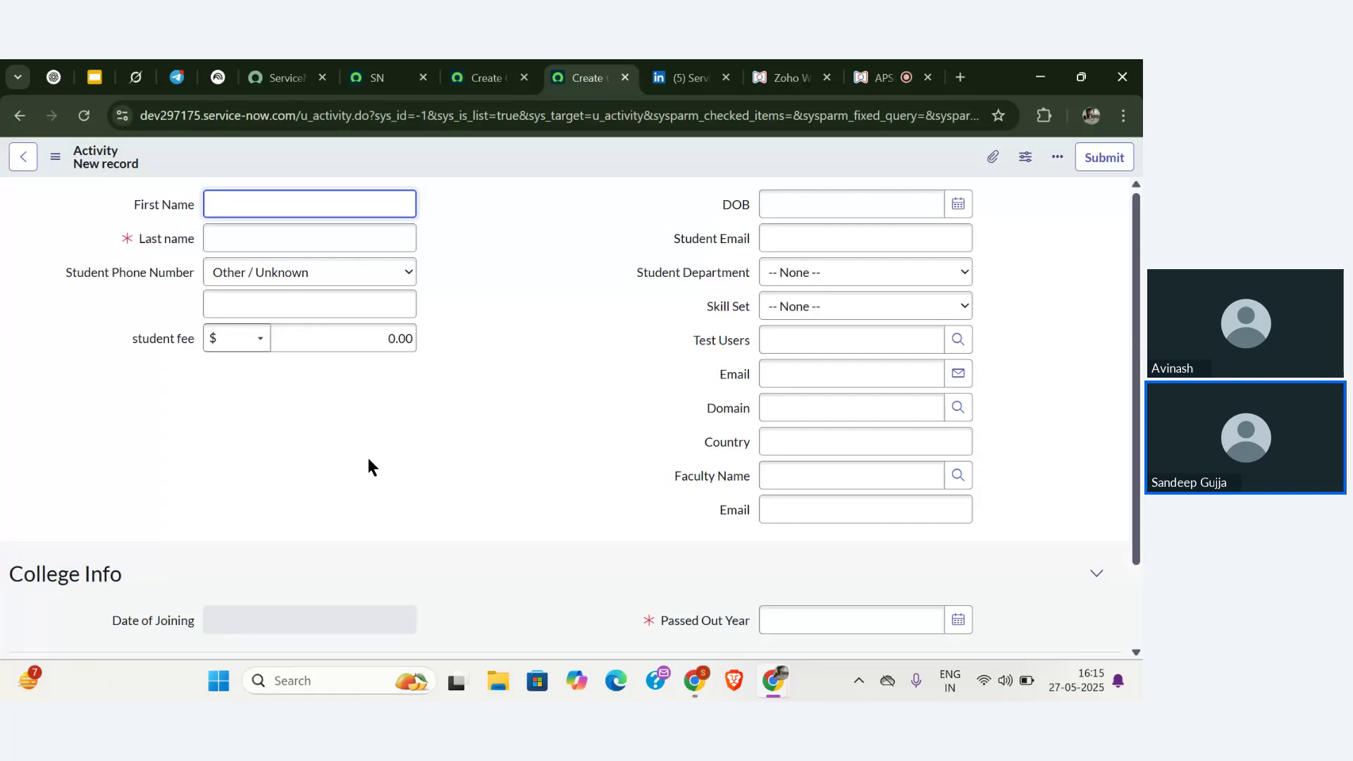
left_click(515, 444)
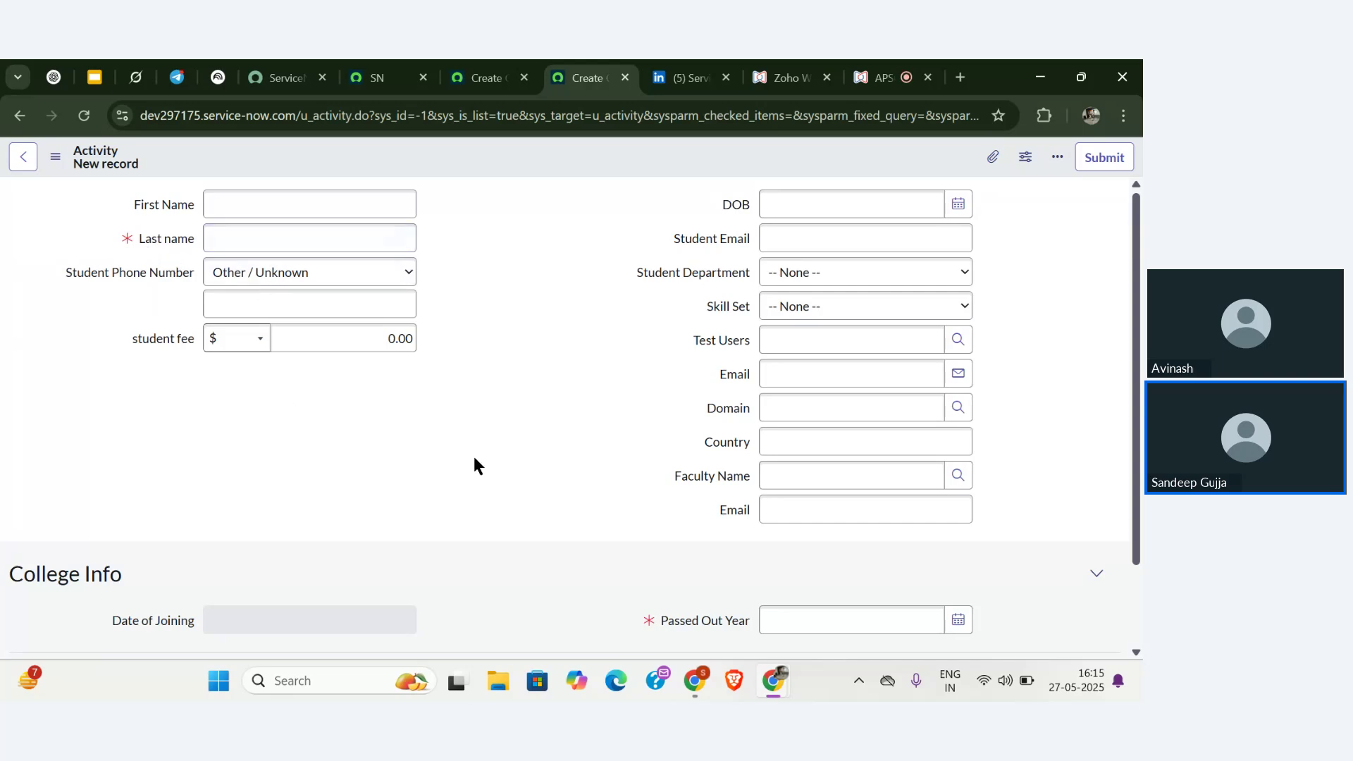
- Alternate between the blank Student and Activity forms again and examine which table each heading names
left_click(487, 78)
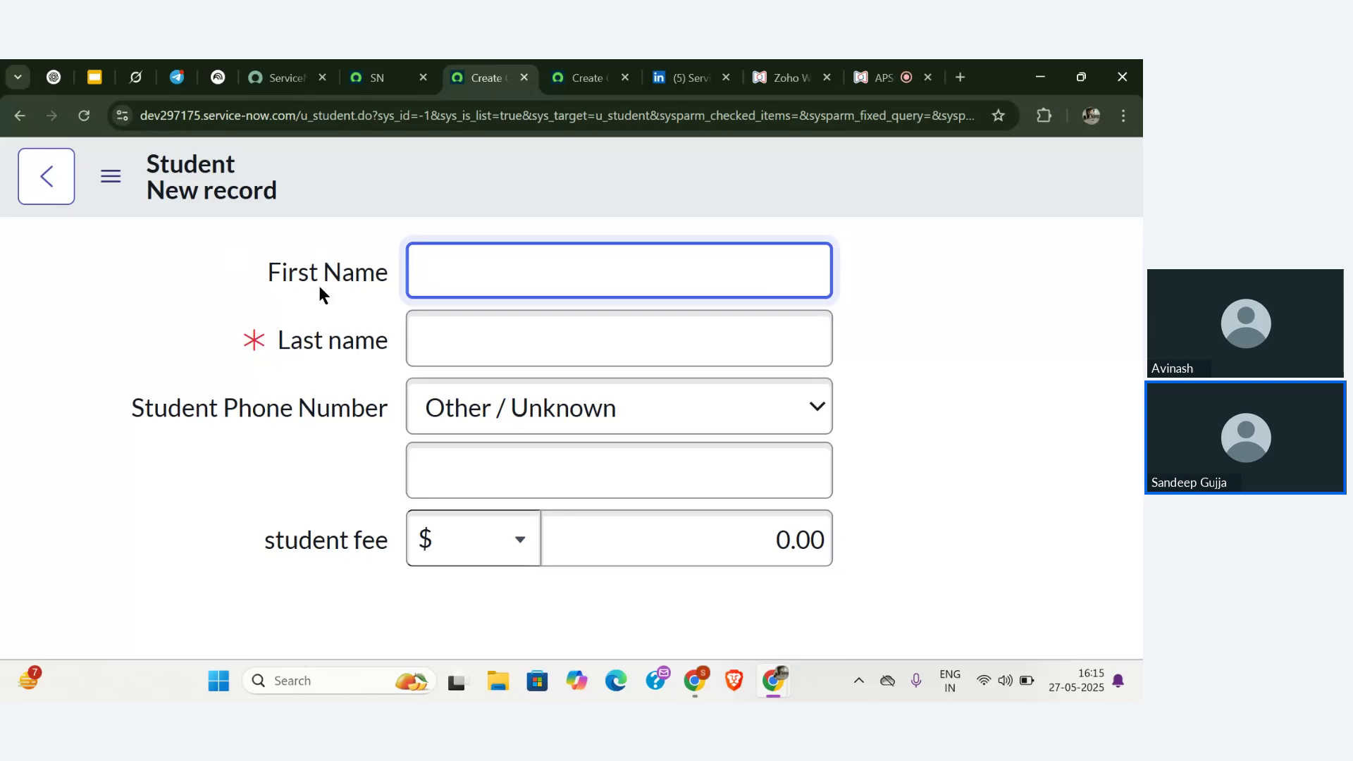
key("ctrl+0")
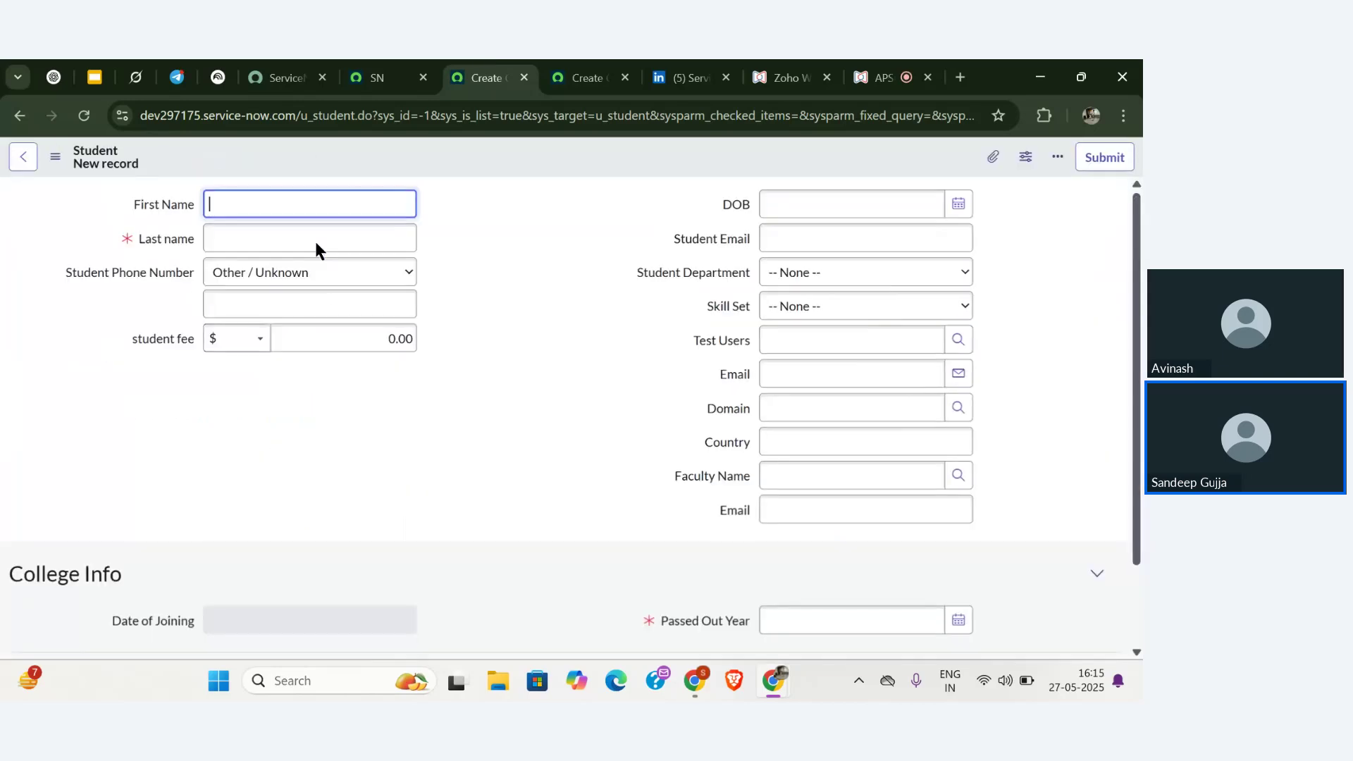
left_click(564, 70)
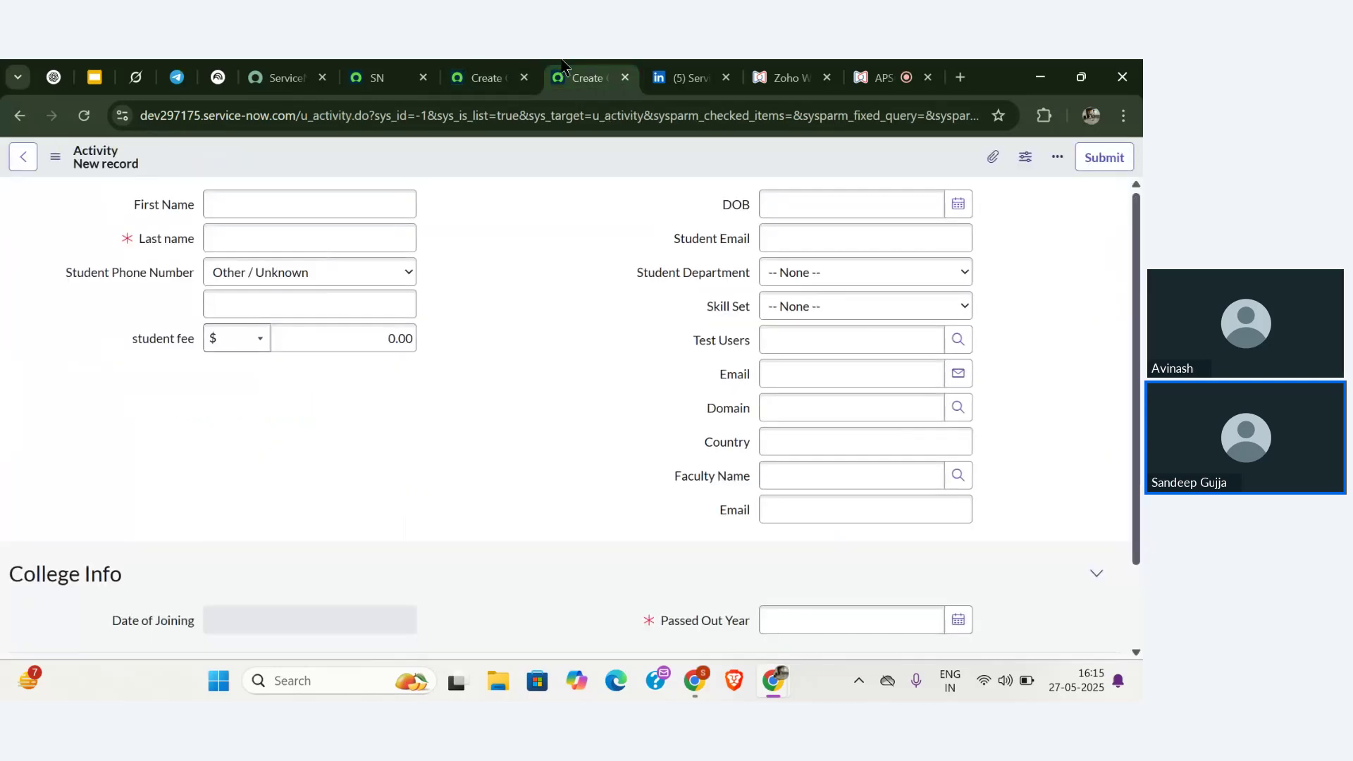
left_click(486, 77)
left_click(585, 79)
key("ctrl+plus")
key("ctrl+plus")
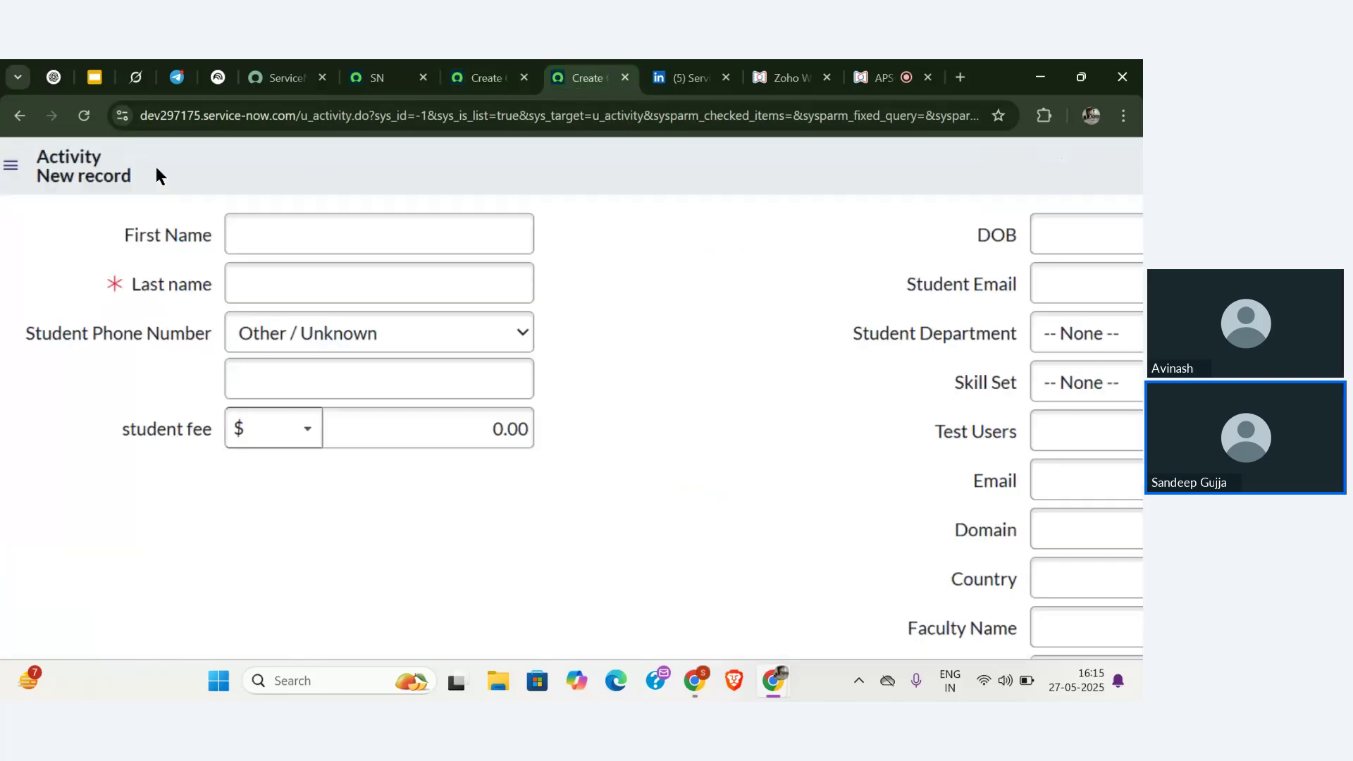
left_click(486, 78)
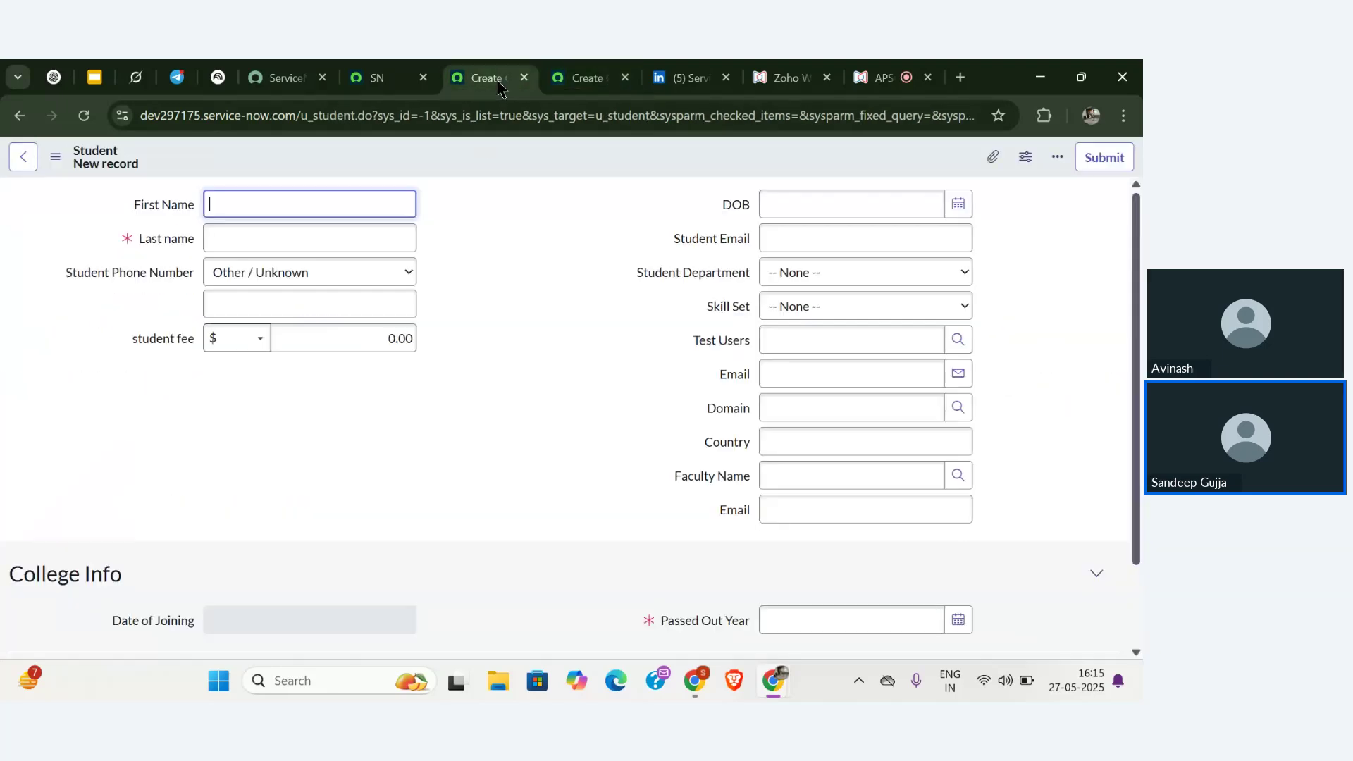
scroll(155, 215, "up", 5)
scroll(154, 213, "up", 1)
scroll(154, 213, "left", 2)
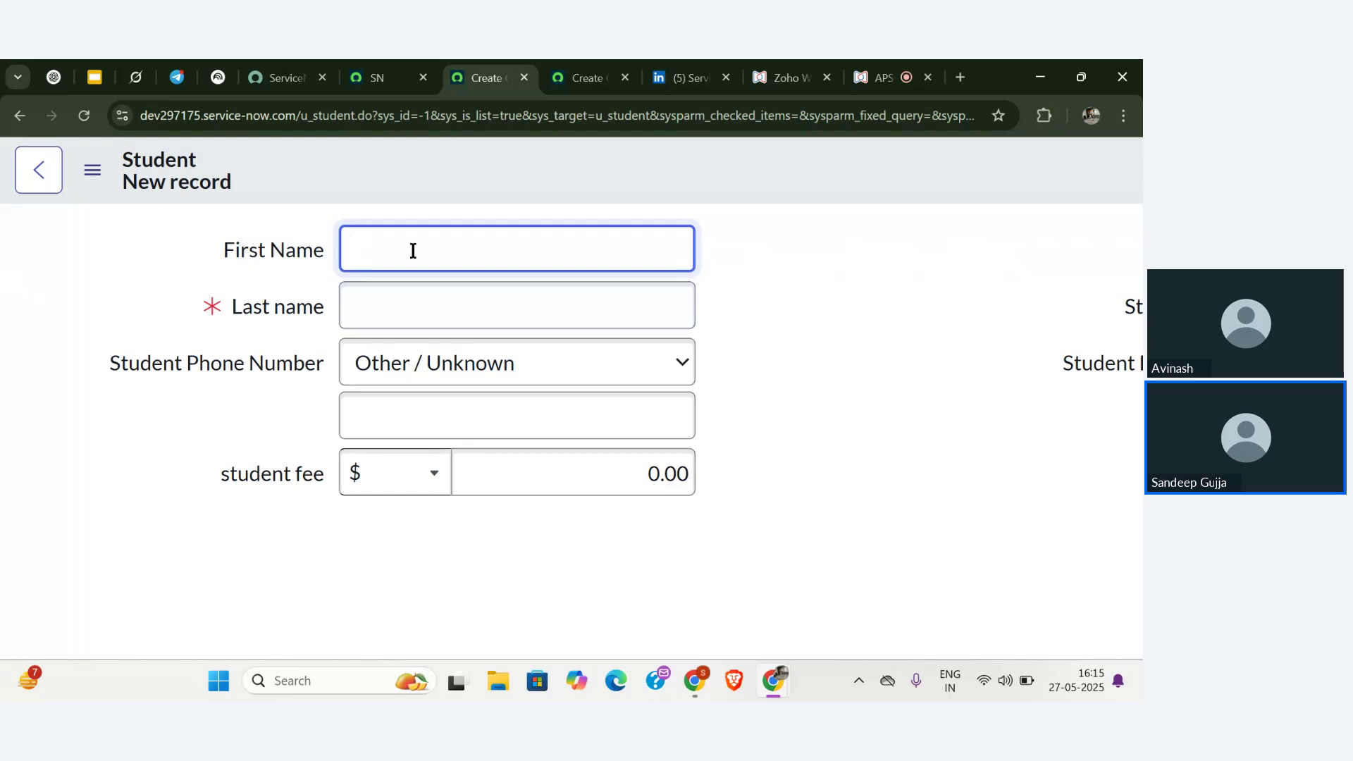
scroll(400, 308, "down", 5)
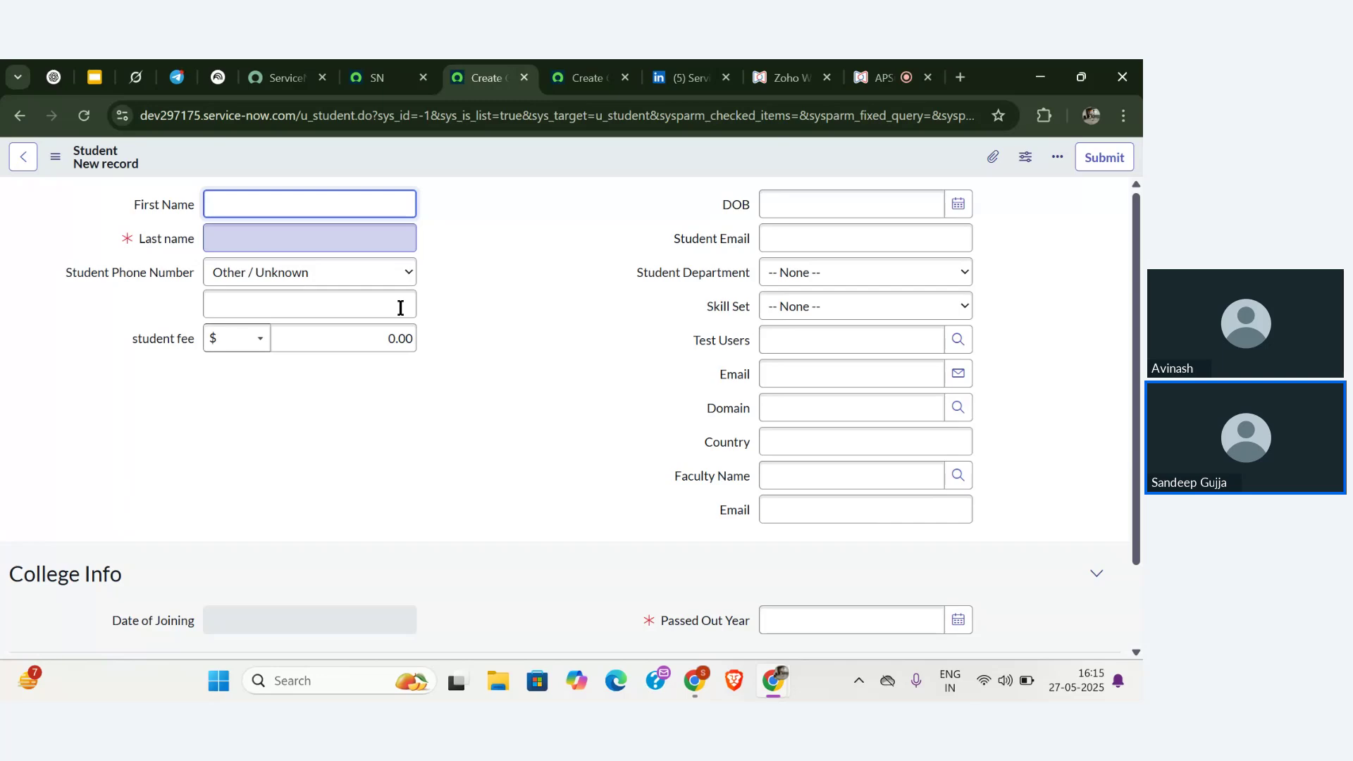
- Switch to the Zoho webinar and read the latest attendee replies in the Q&A
left_click(876, 79)
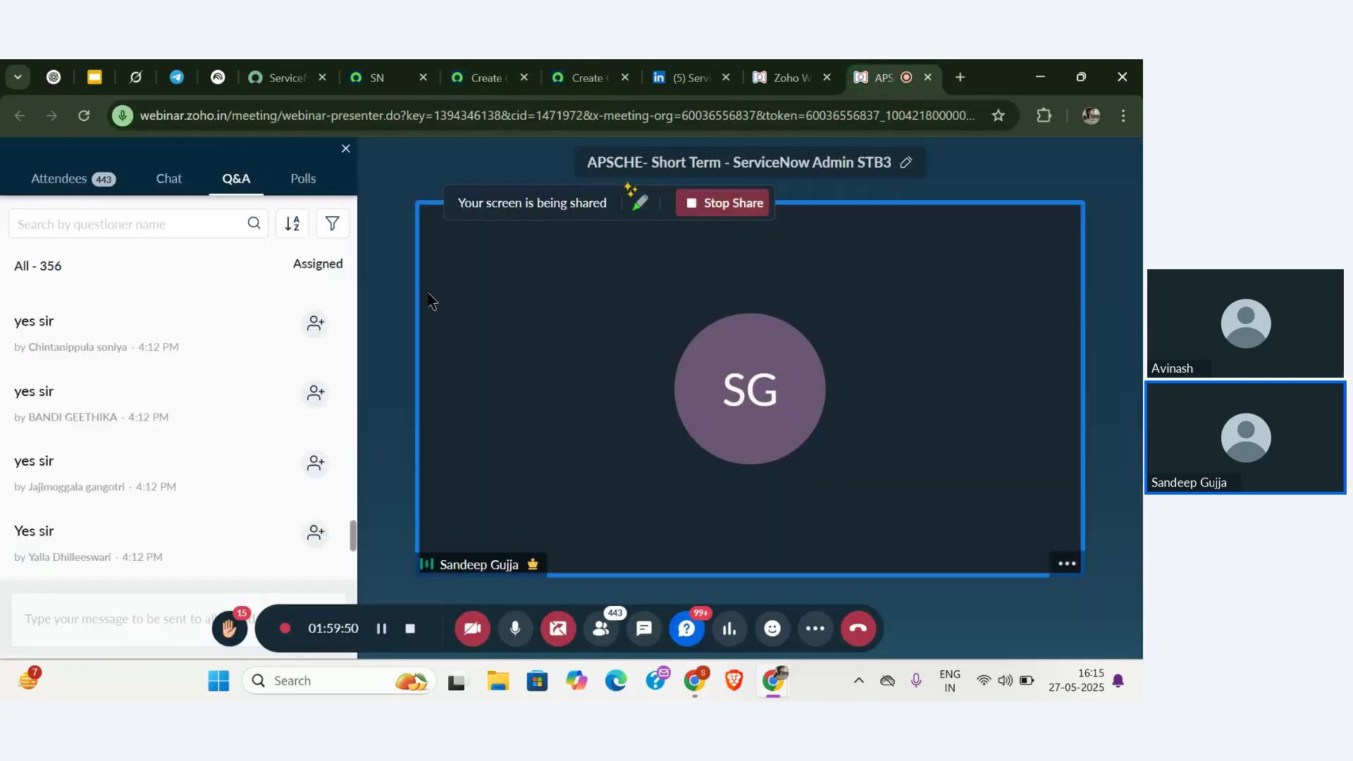
mouse_move(268, 388)
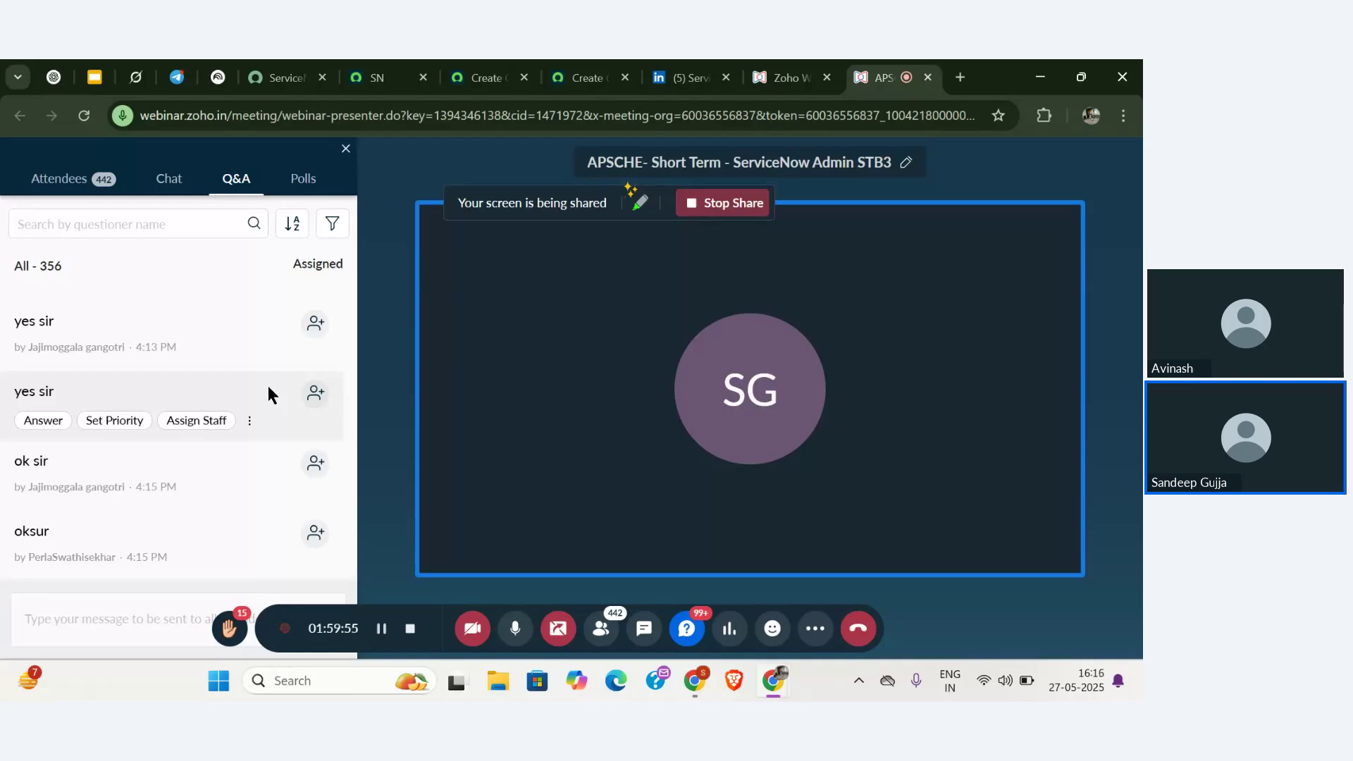
scroll(268, 386, "up", 2)
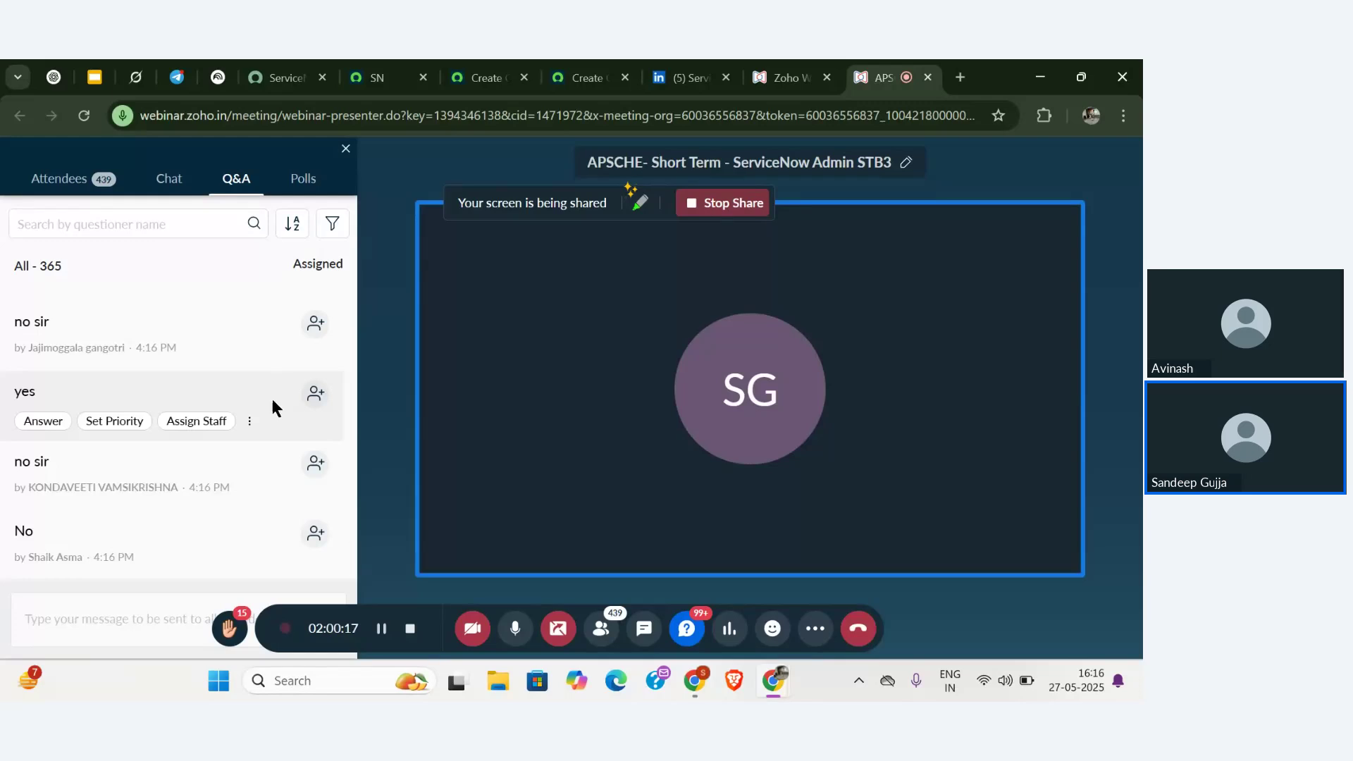
scroll(272, 400, "down", 1)
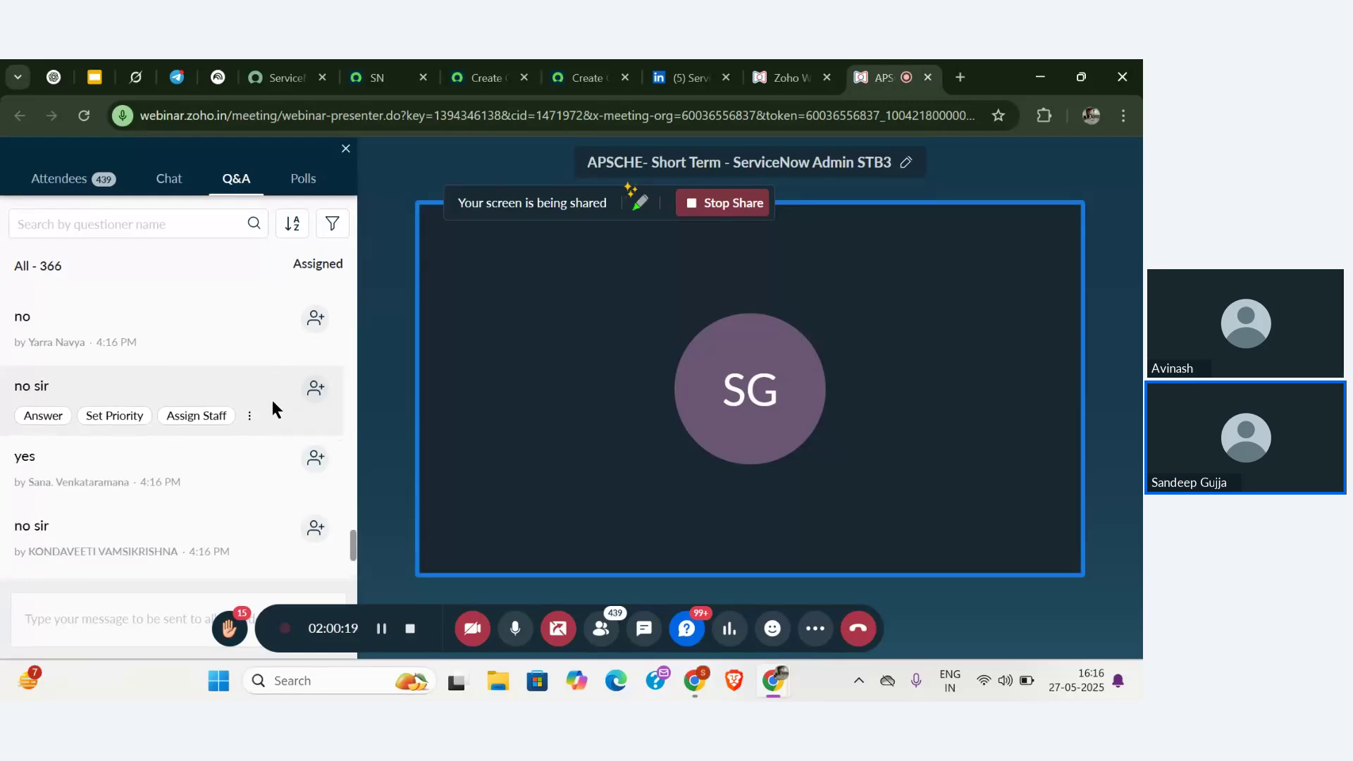
- Return to the blank Student form in ServiceNow and open its Form Layout configuration
left_click(479, 78)
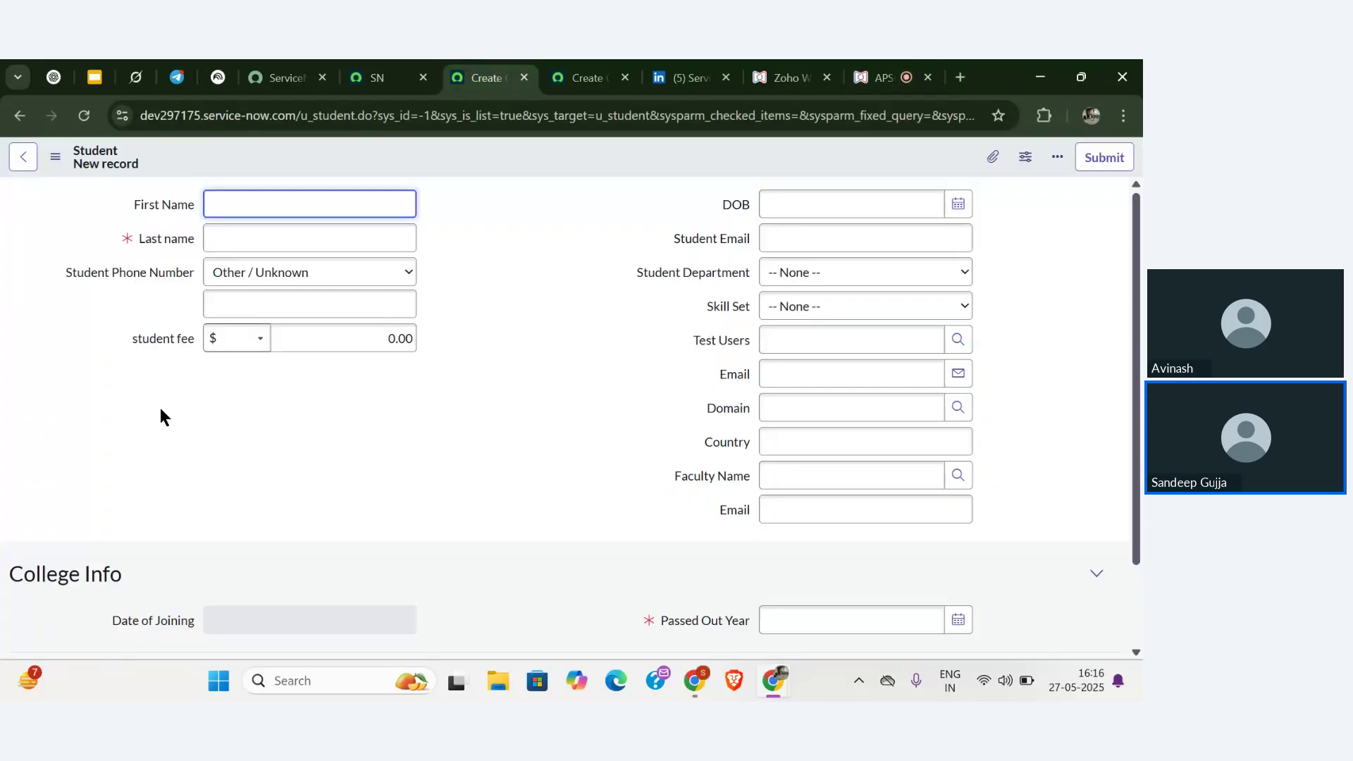
left_click(56, 163)
mouse_move(115, 201)
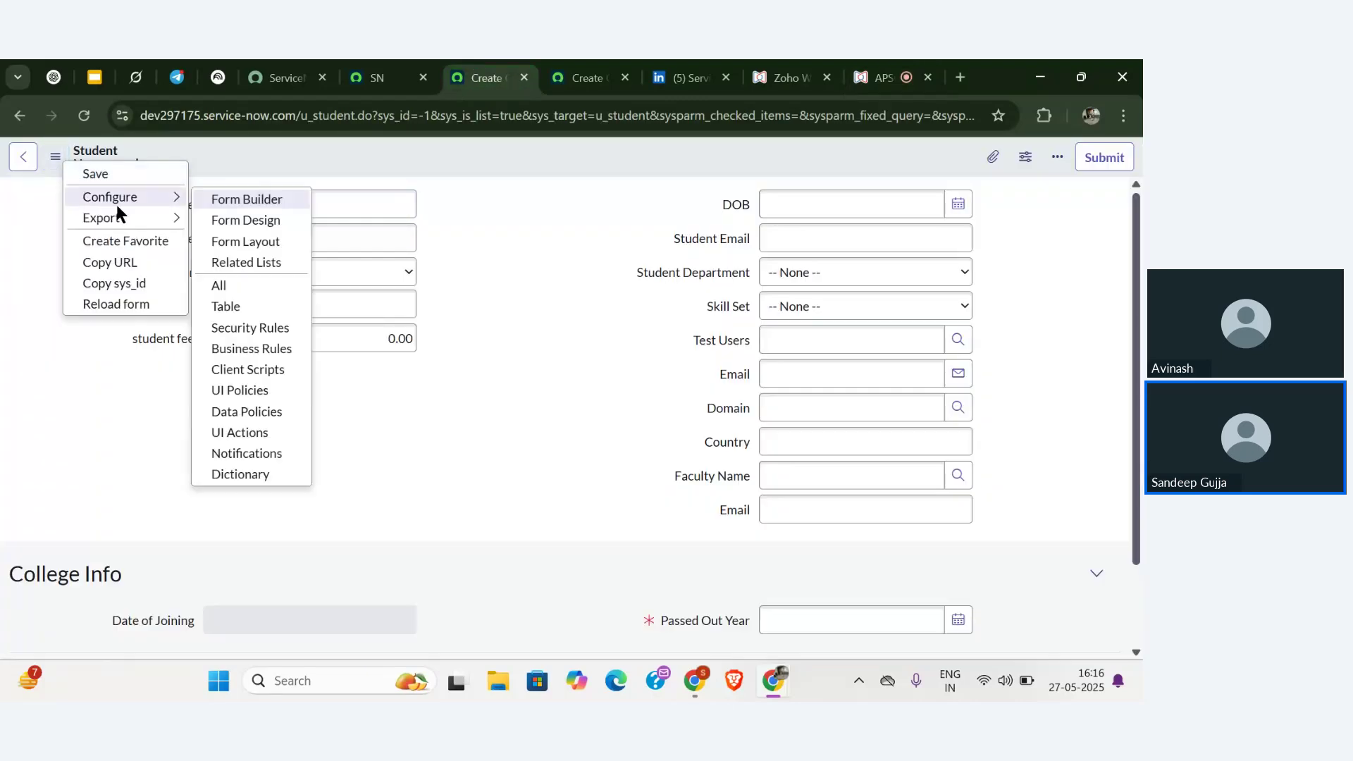
left_click(242, 248)
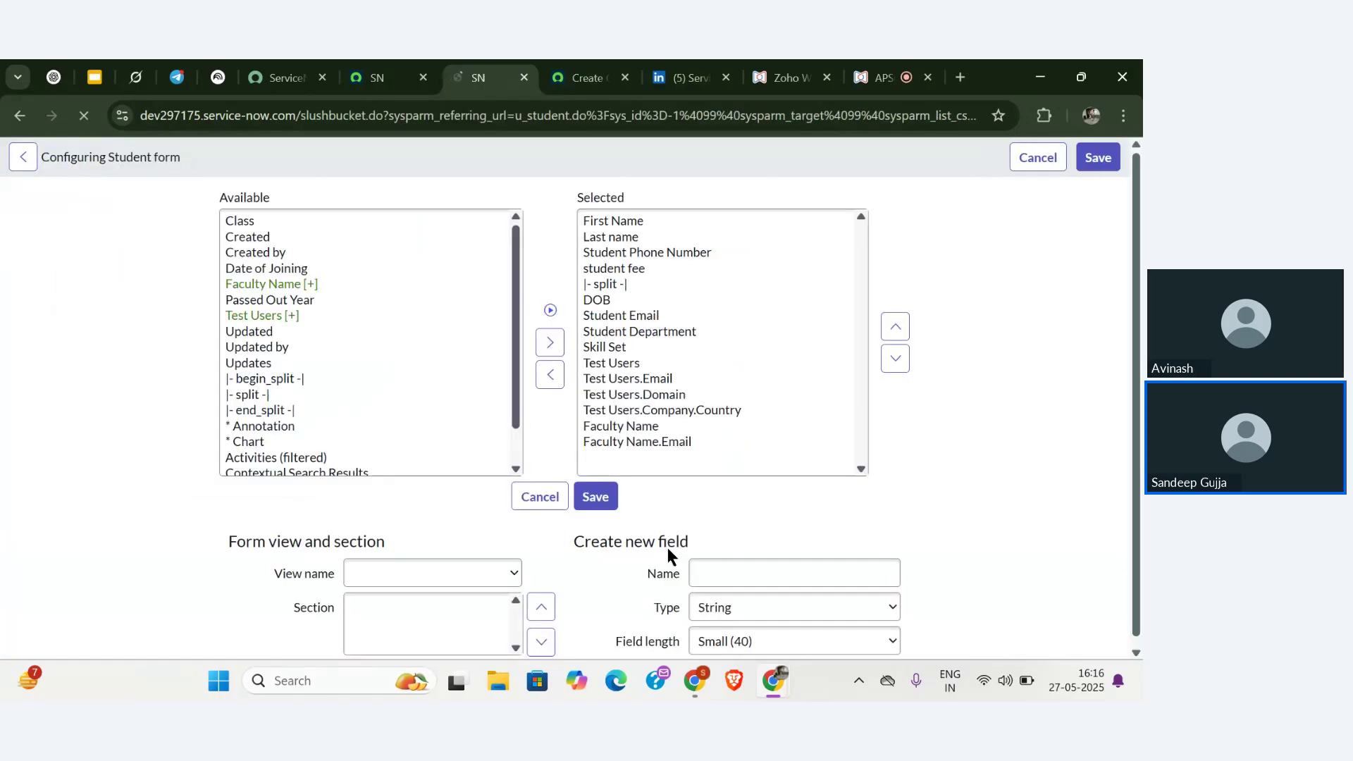
- Create a String field named Test from Parent with Small (40) length in the Student section and save the form layout
left_click(758, 571)
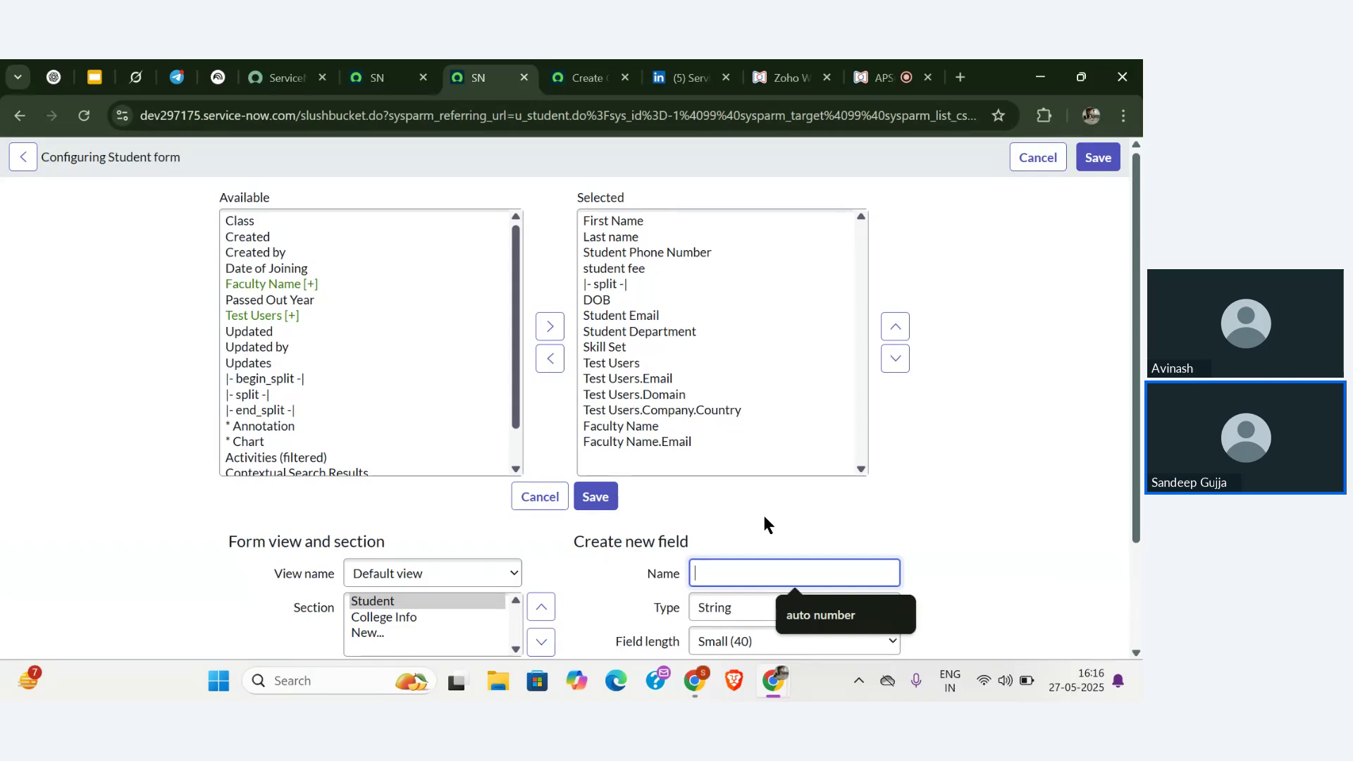
type("Test f")
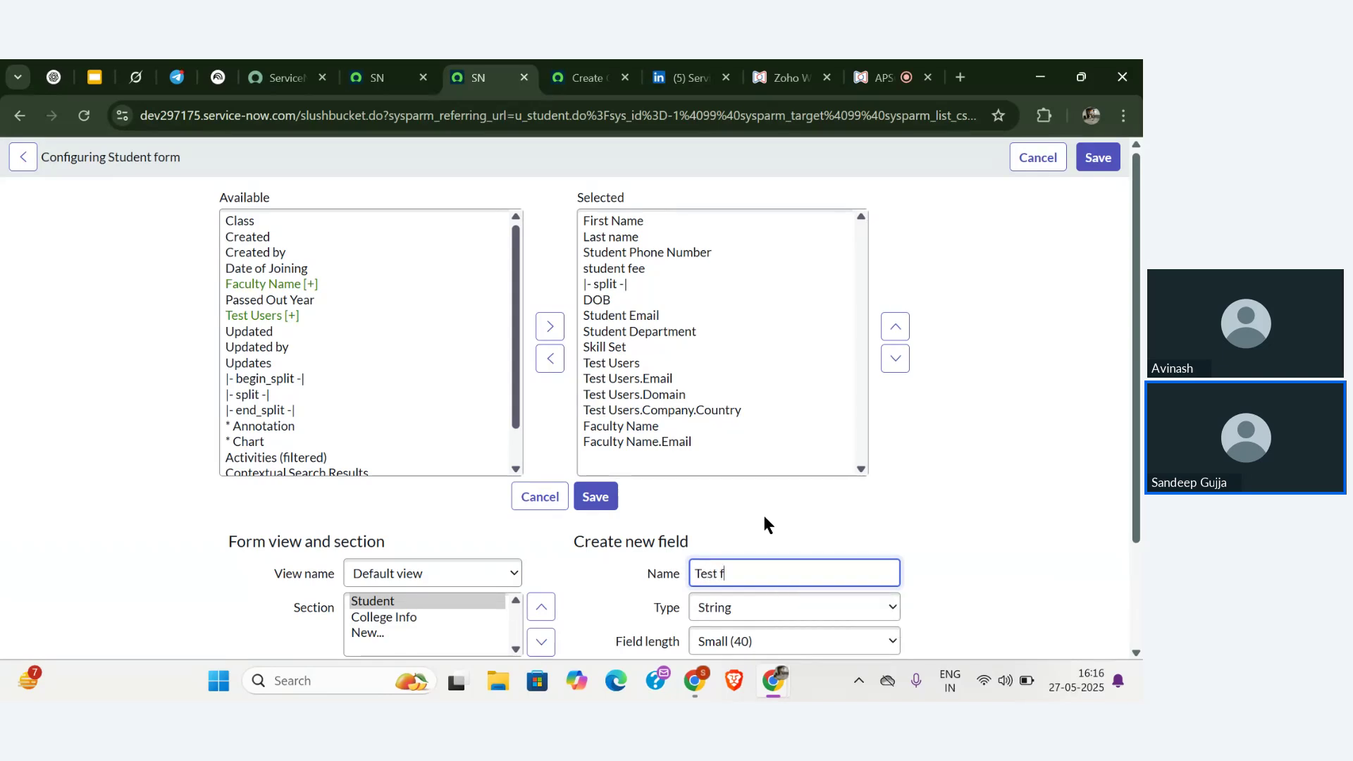
type("rom Parent S")
key("BackSpace")
scroll(764, 519, "down", 1)
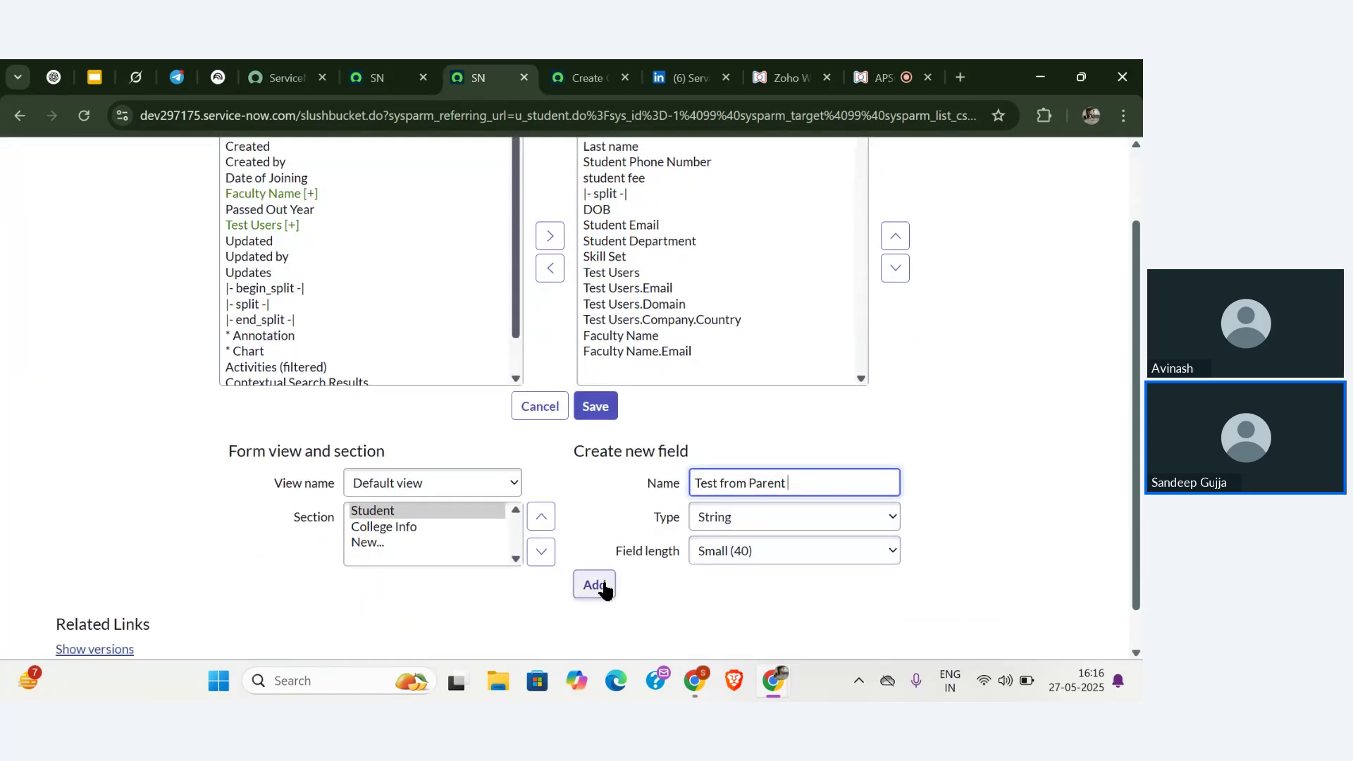
left_click(604, 590)
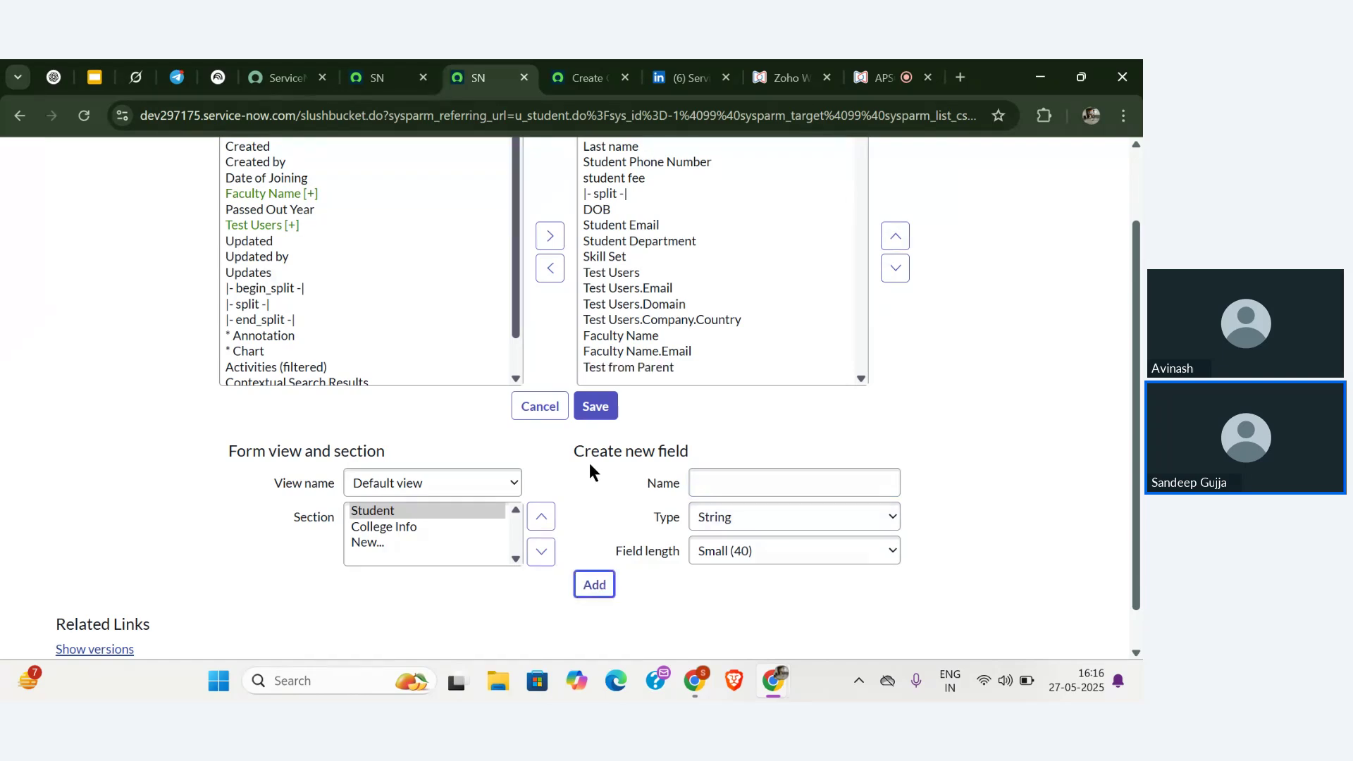
left_click(595, 406)
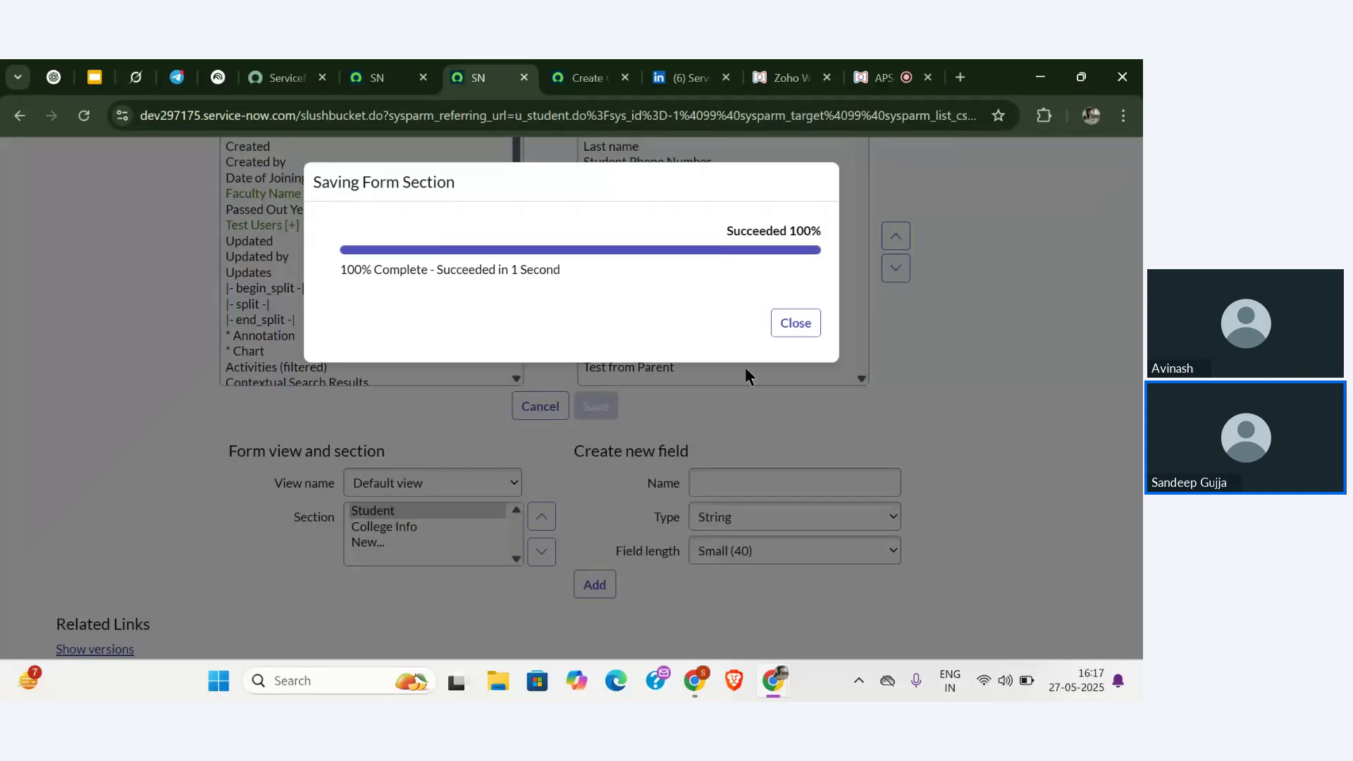
left_click(795, 324)
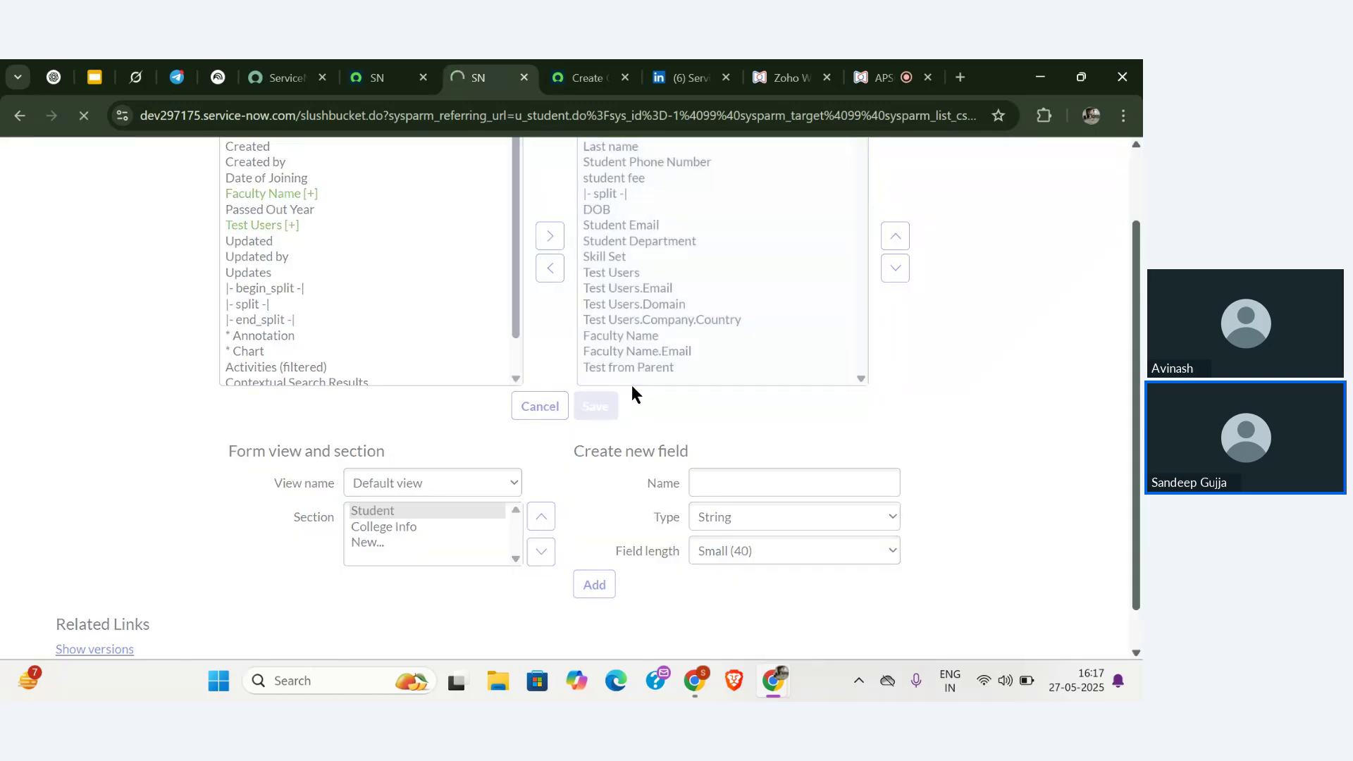
- Examine the Student form for the Test from Parent field, then look for the same field on the Activity form
scroll(672, 542, "up", 5)
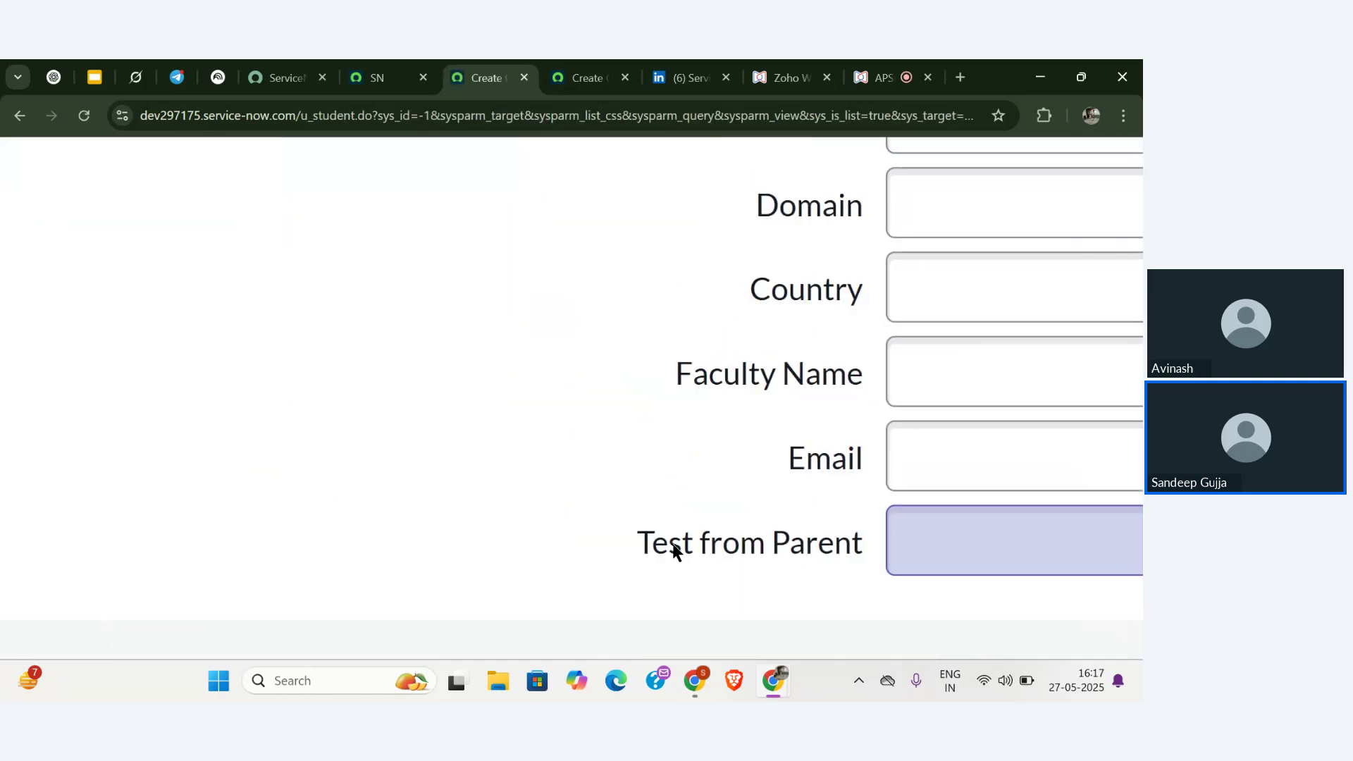
scroll(672, 547, "down", 5)
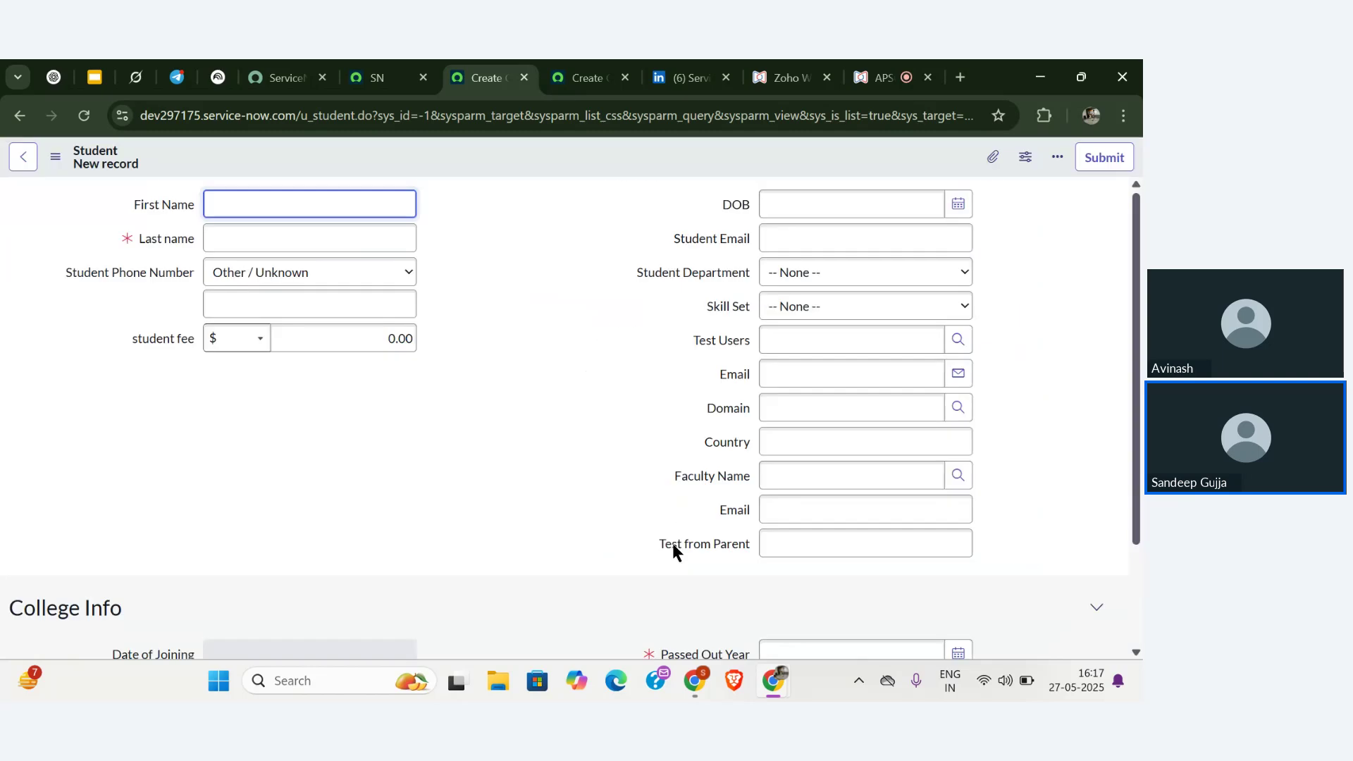
scroll(83, 176, "up", 5)
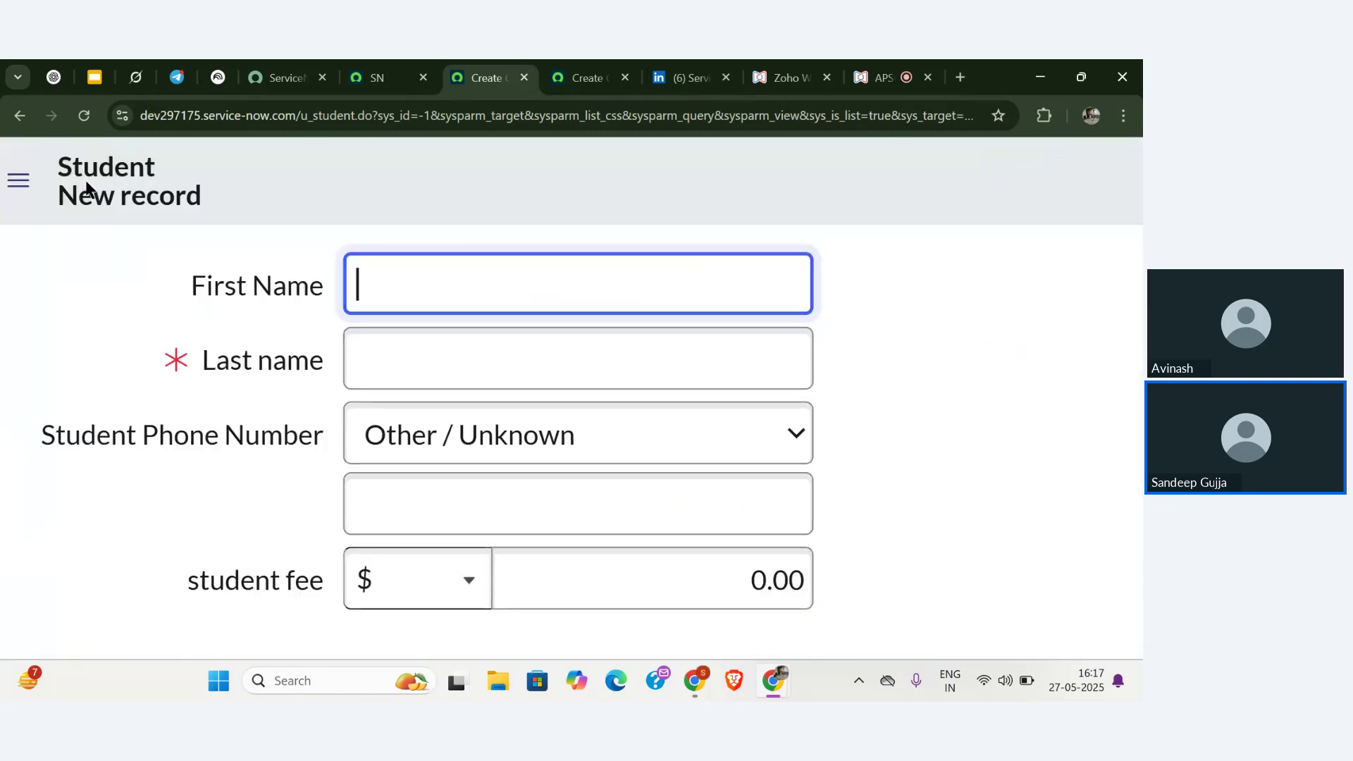
scroll(86, 185, "down", 5)
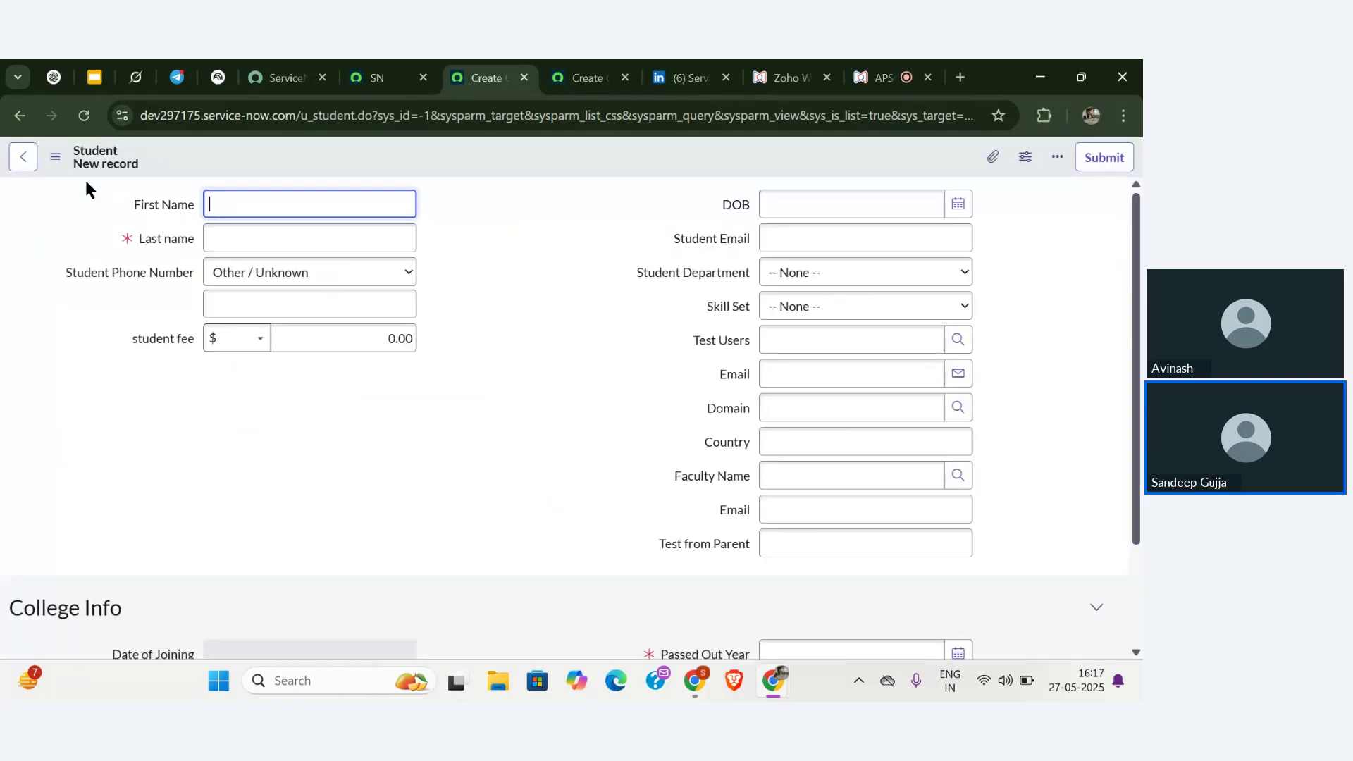
left_click(587, 78)
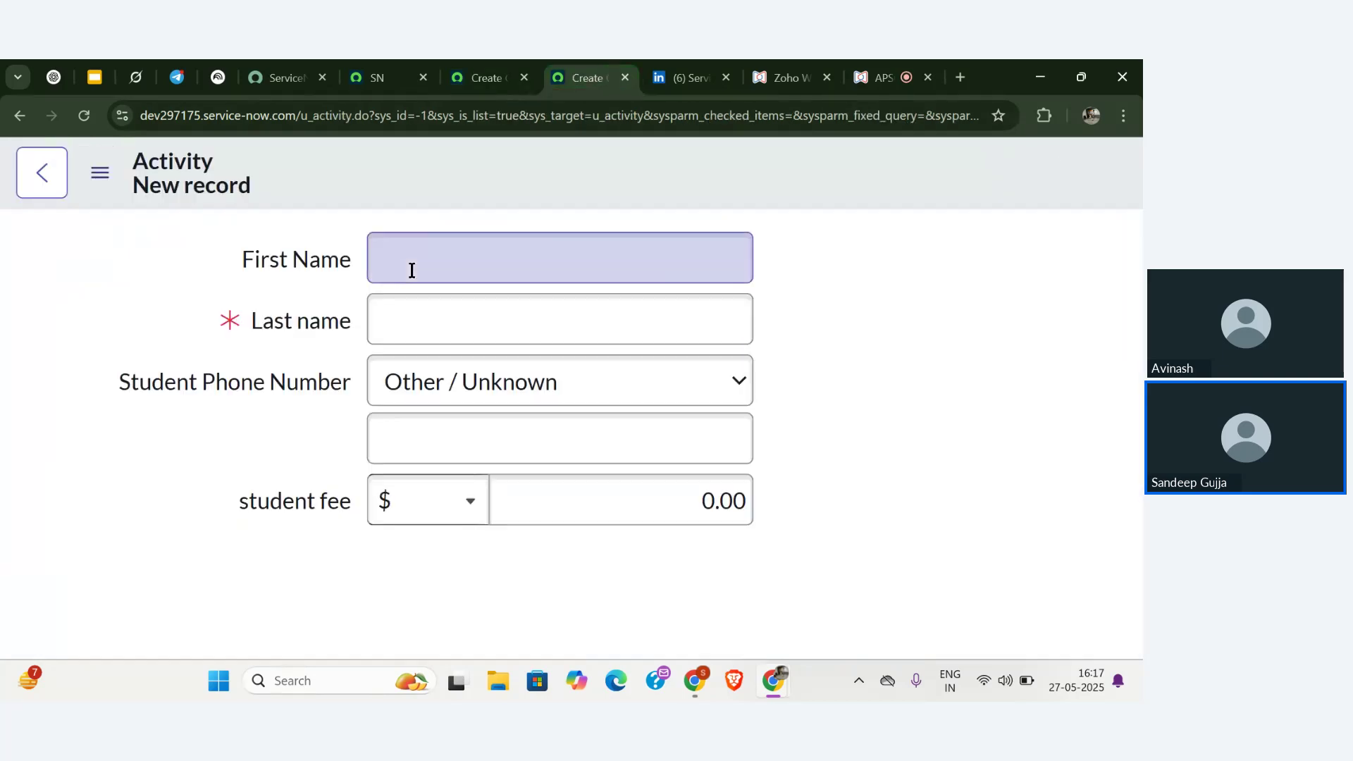
scroll(411, 270, "down", 5)
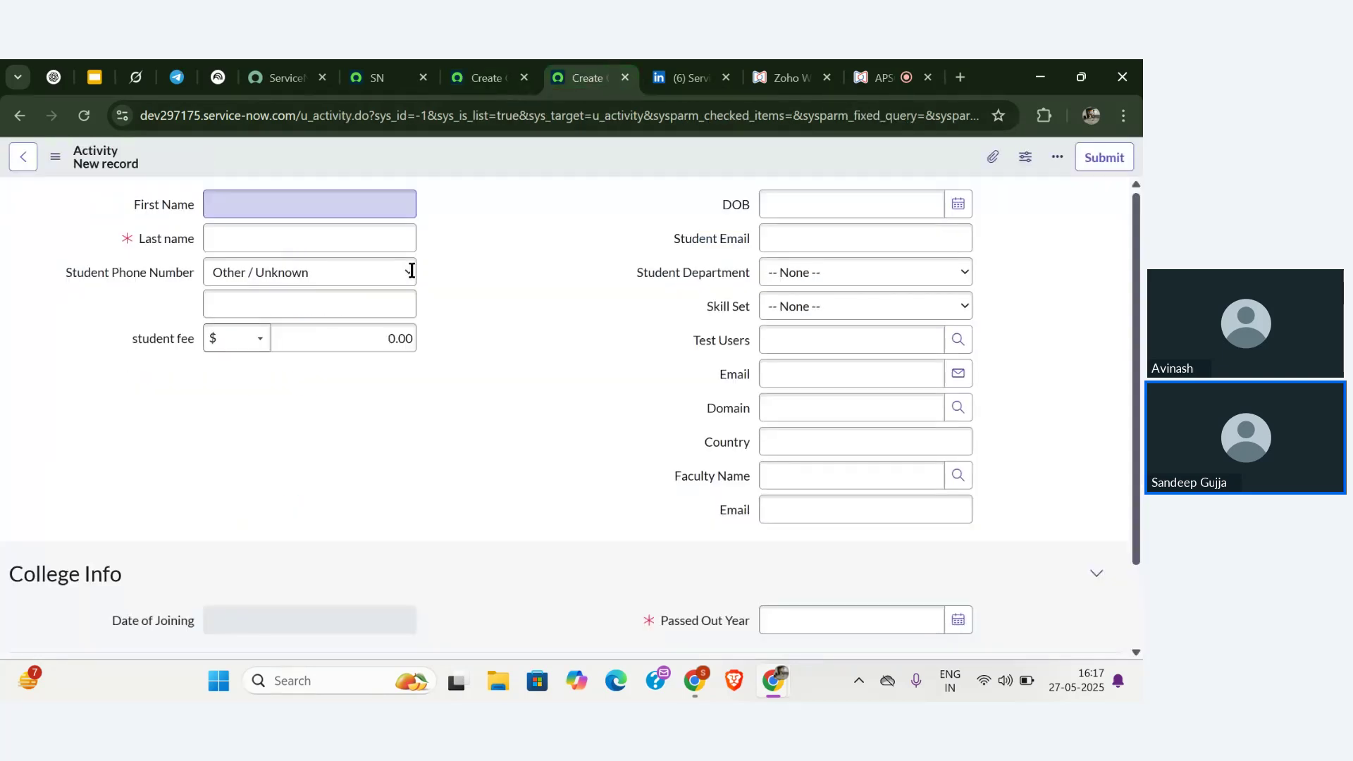
- Reload the blank Activity form and look for the Test from Parent field
left_click(83, 124)
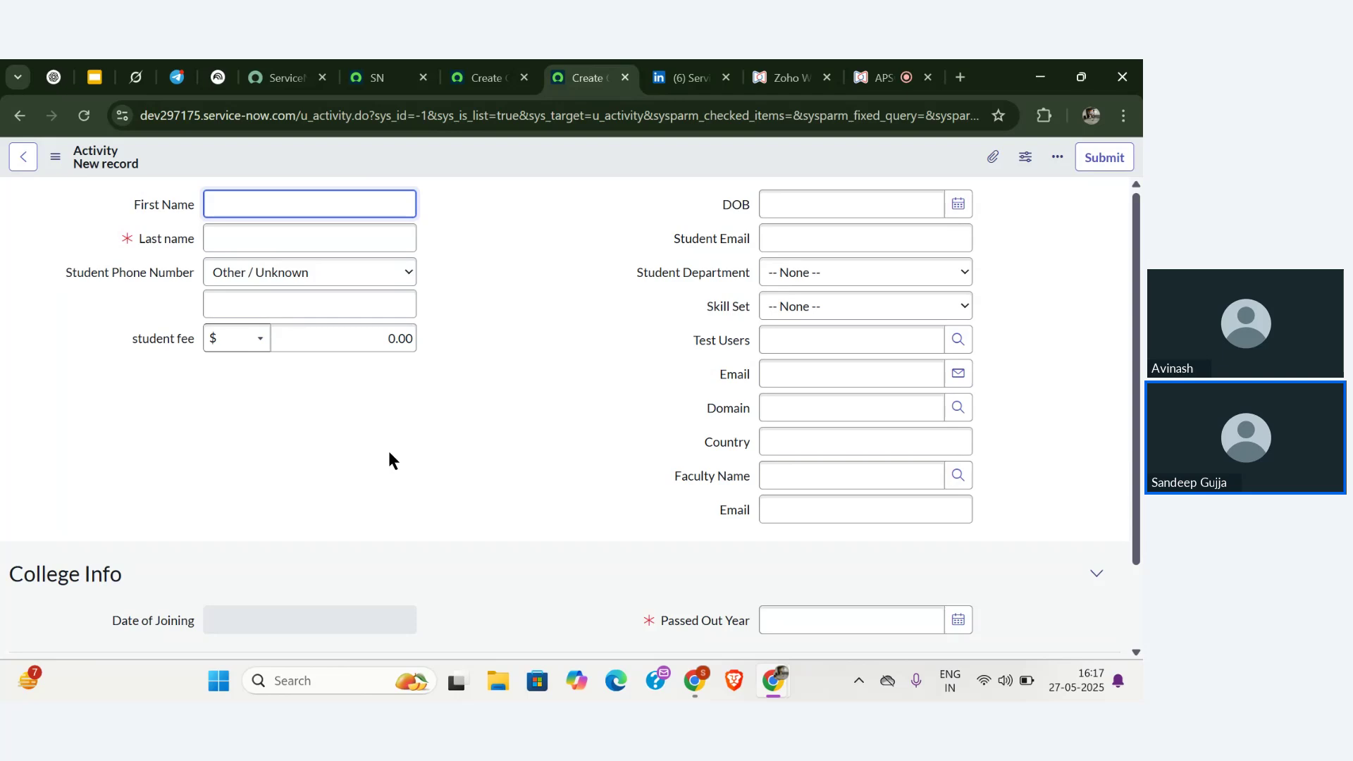
scroll(389, 452, "up", 5)
scroll(388, 453, "down", 5)
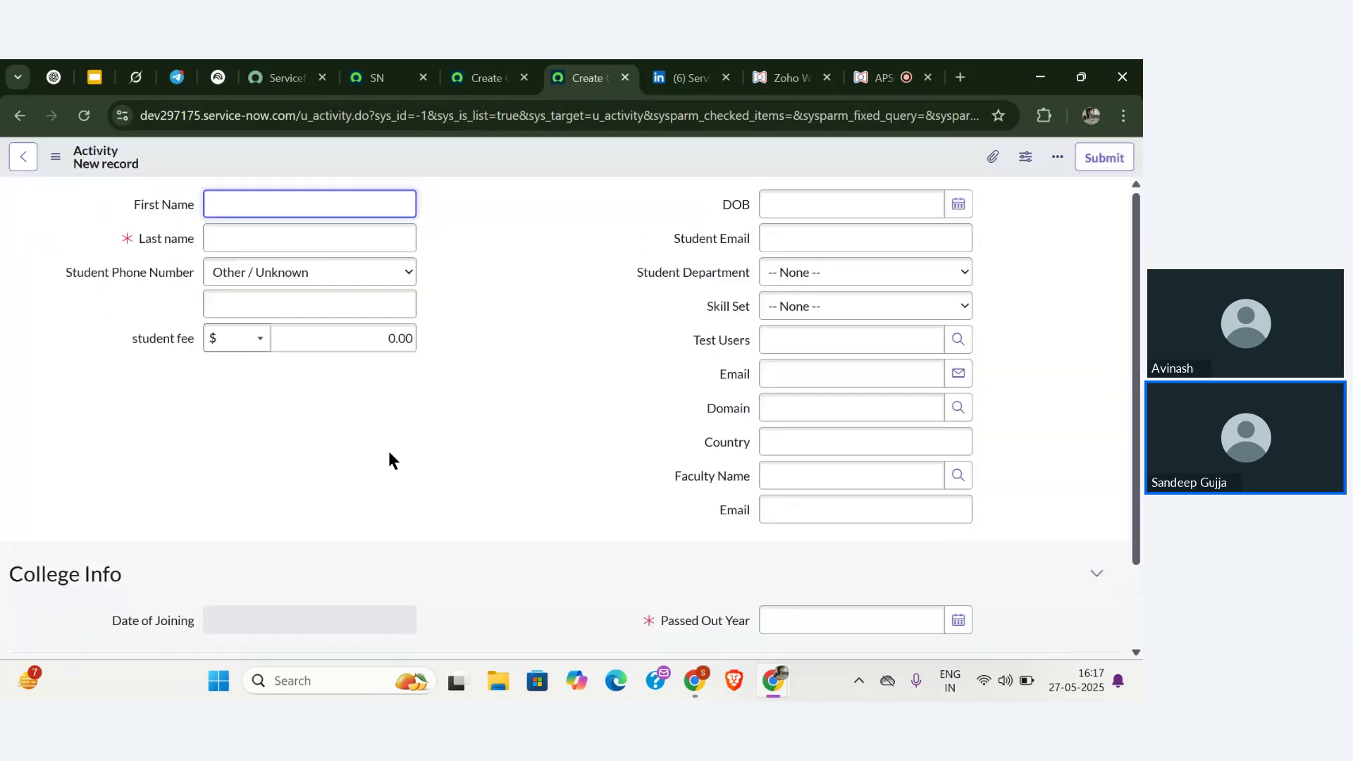
left_click(84, 119)
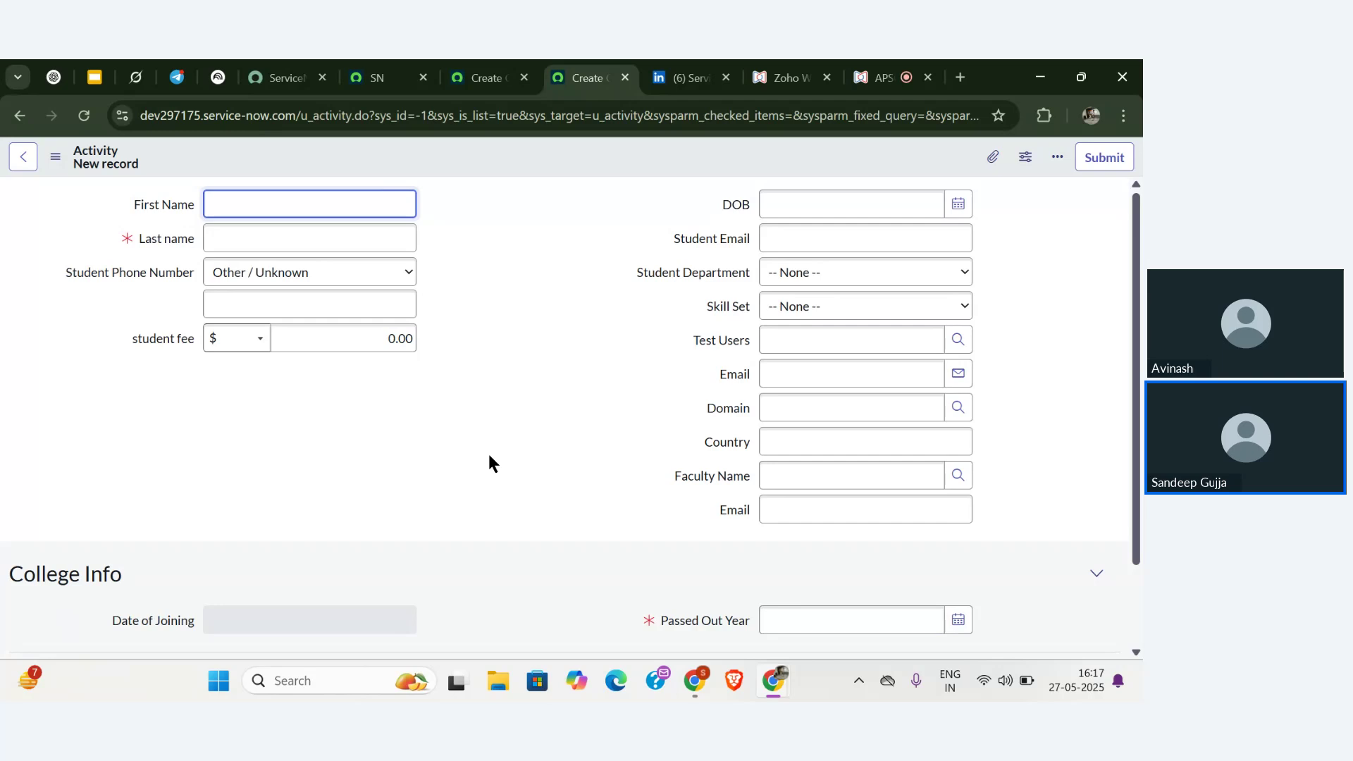
- Switch to the Zoho webinar and read the newest attendee replies in the Q&A about the field
left_click(880, 77)
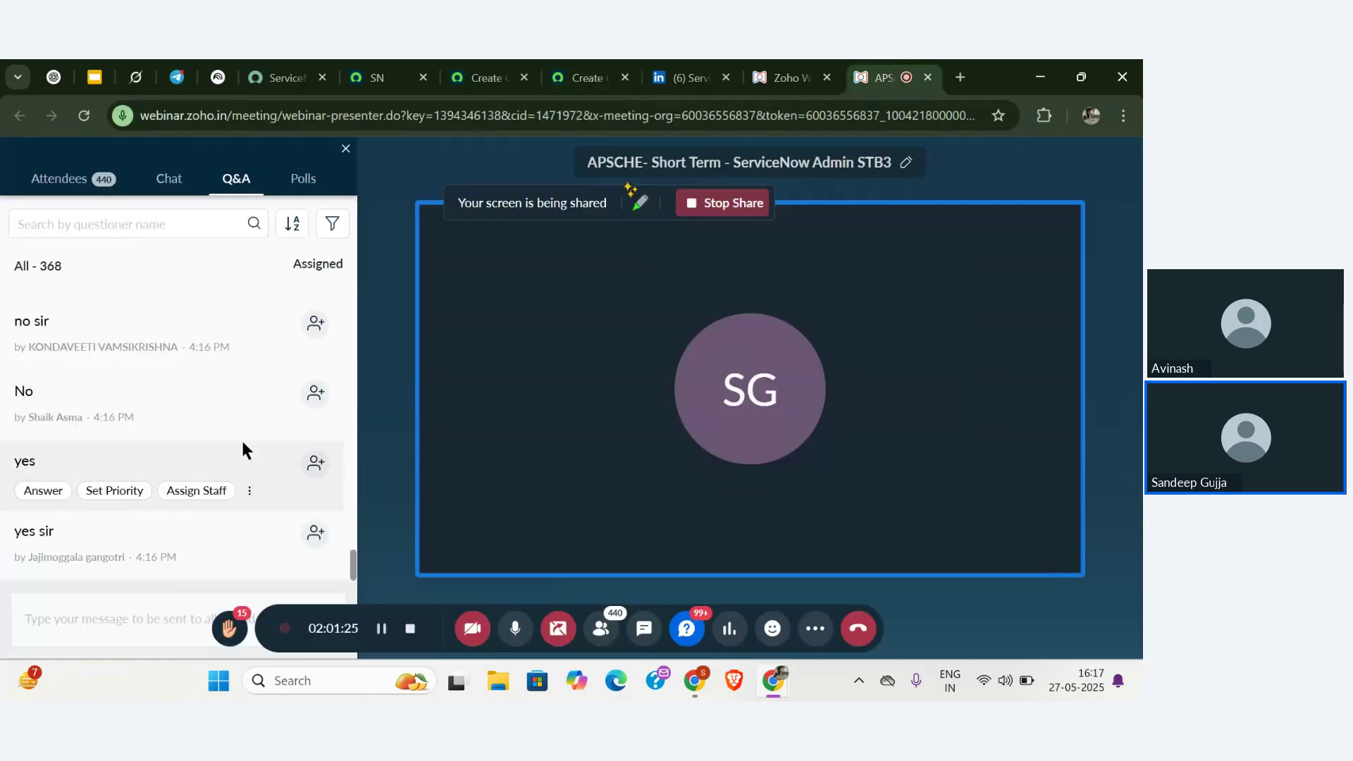
scroll(239, 438, "down", 2)
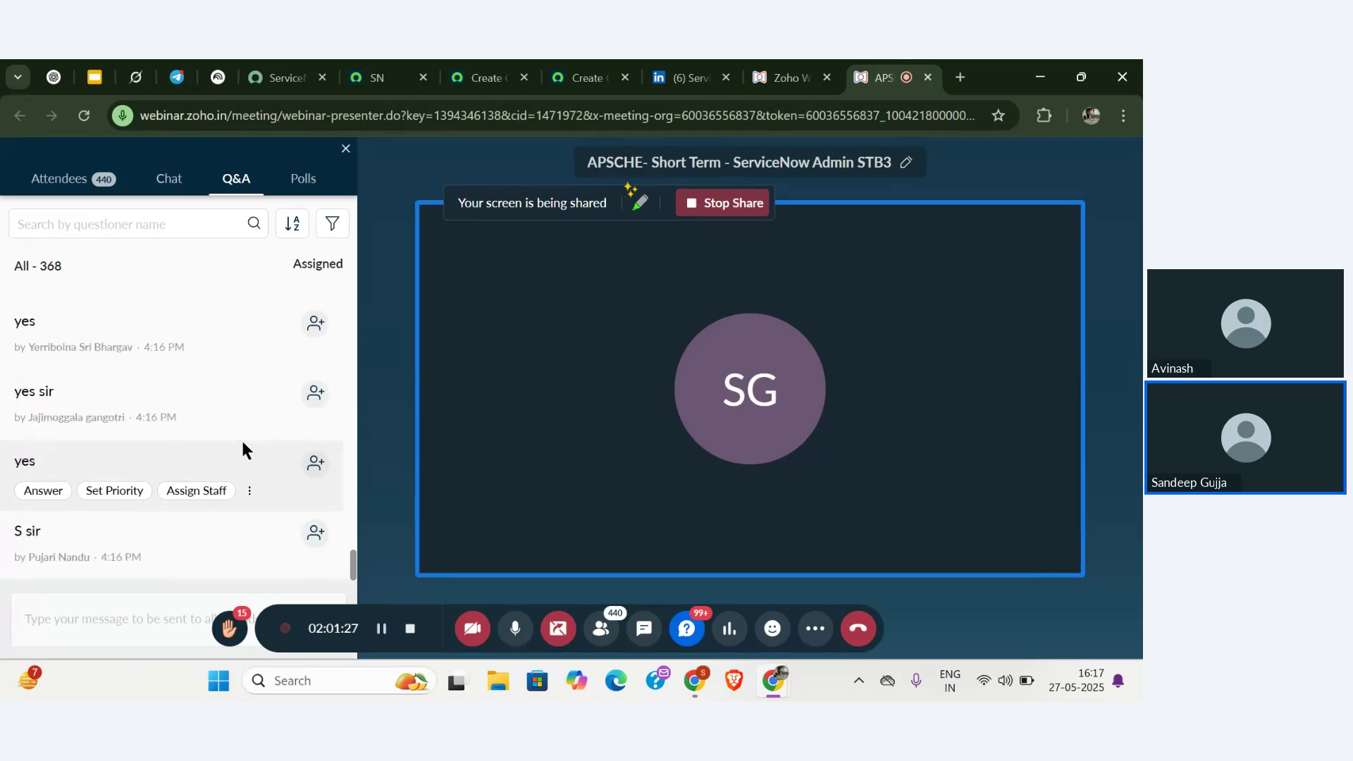
scroll(243, 441, "down", 1)
scroll(242, 443, "down", 5)
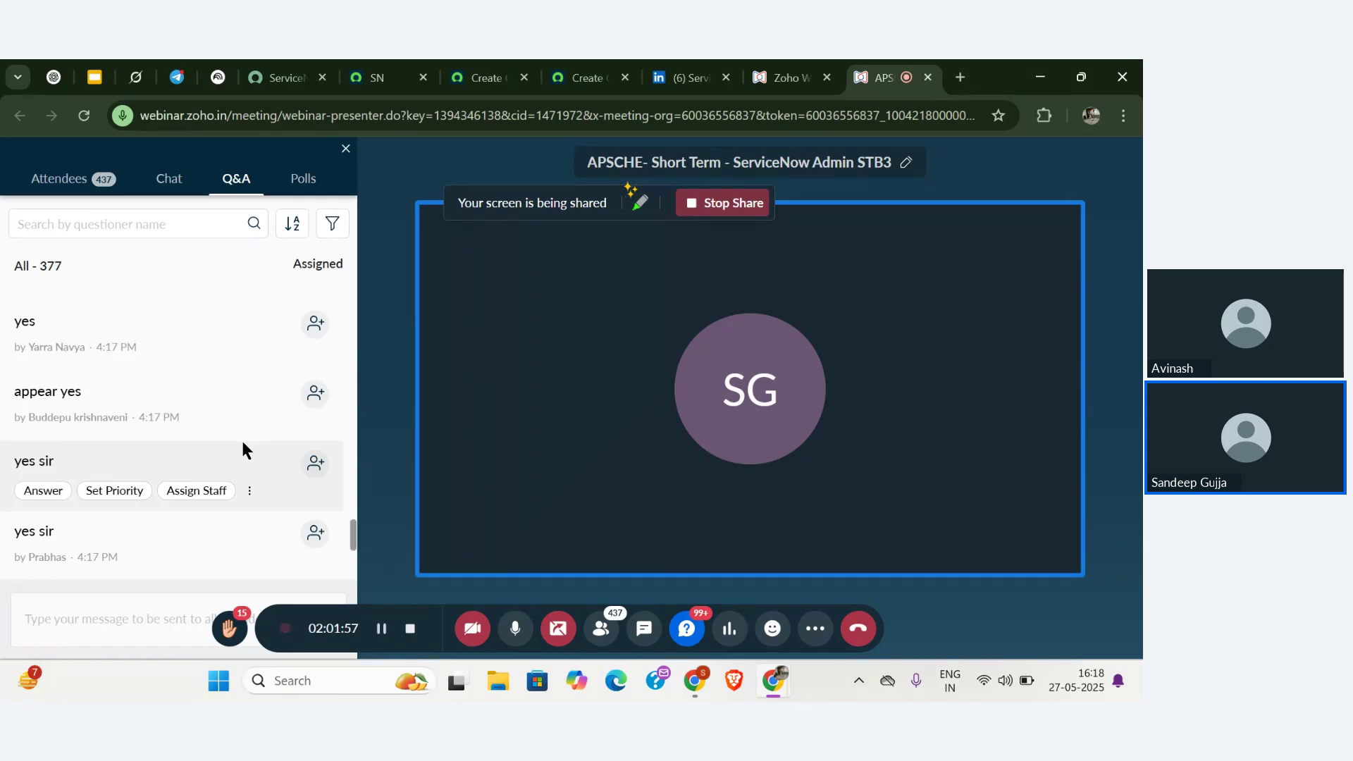
scroll(243, 447, "down", 3)
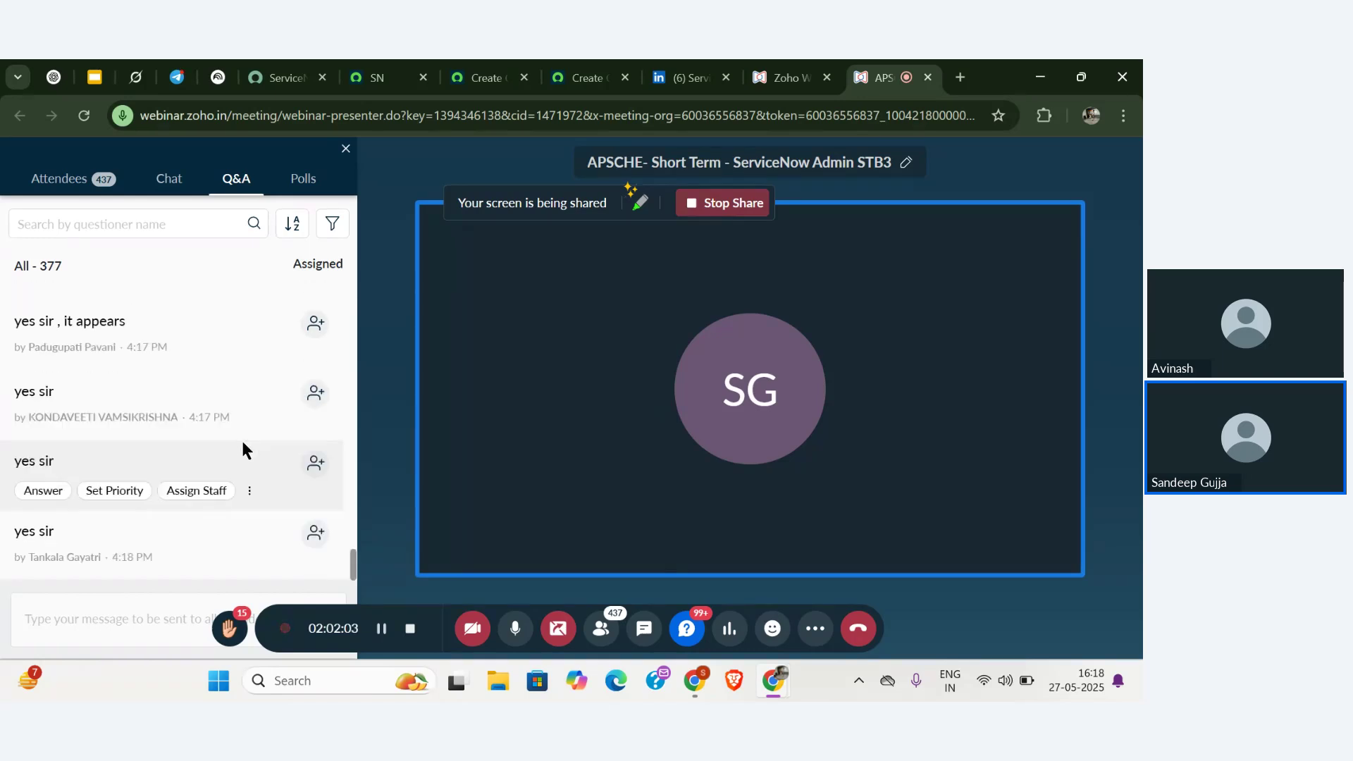
- Return to the Student form in ServiceNow and review its fields, including Test from Parent
left_click(486, 78)
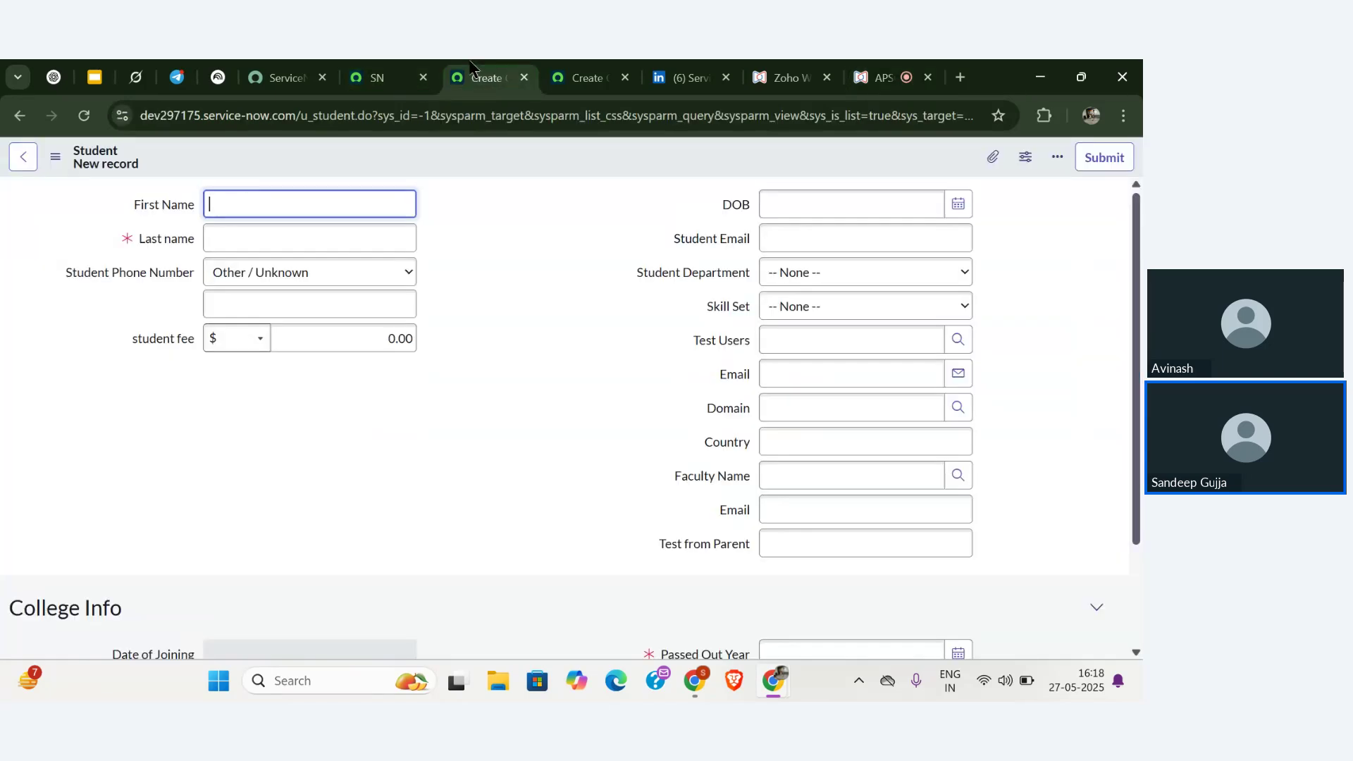
left_click(507, 416)
scroll(506, 415, "down", 1)
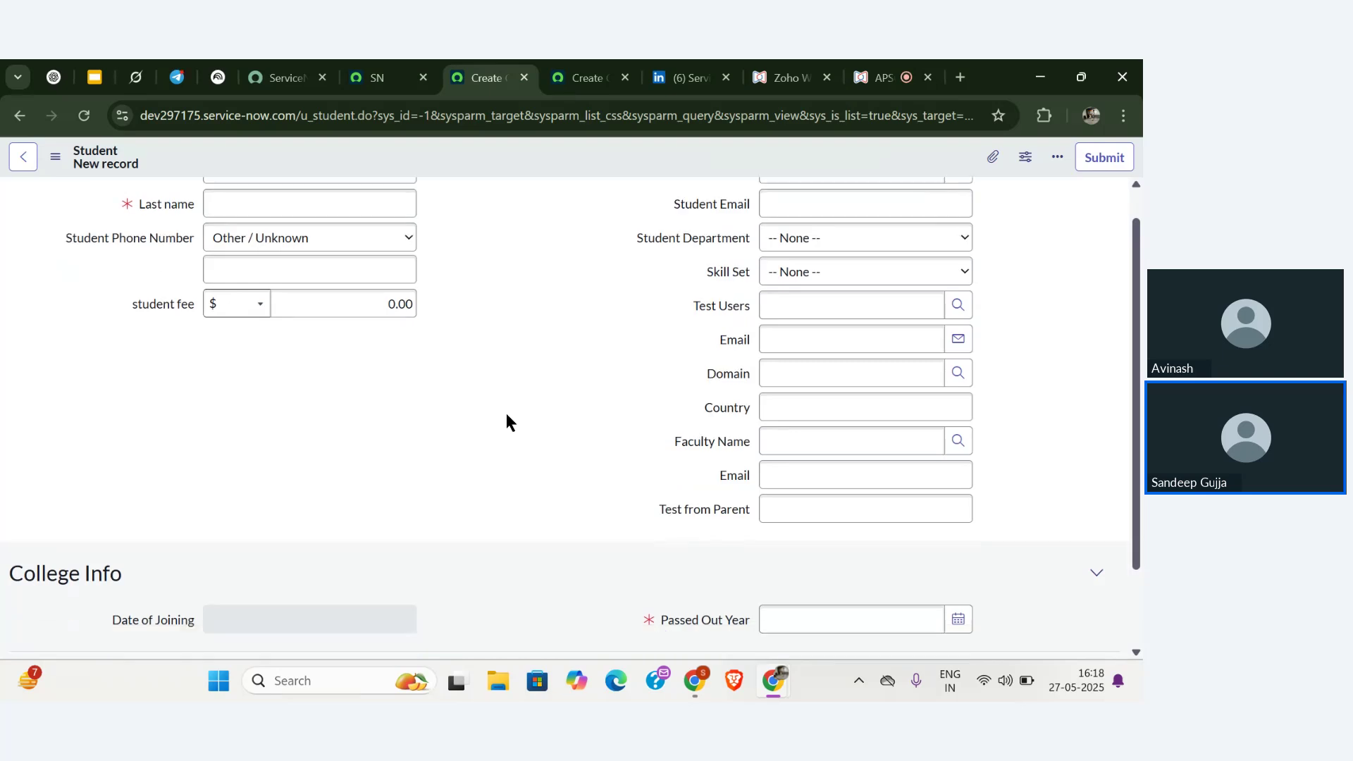
scroll(506, 415, "up", 1)
- Add the available Test from Parent field to the Activity form's layout and save it
left_click(587, 77)
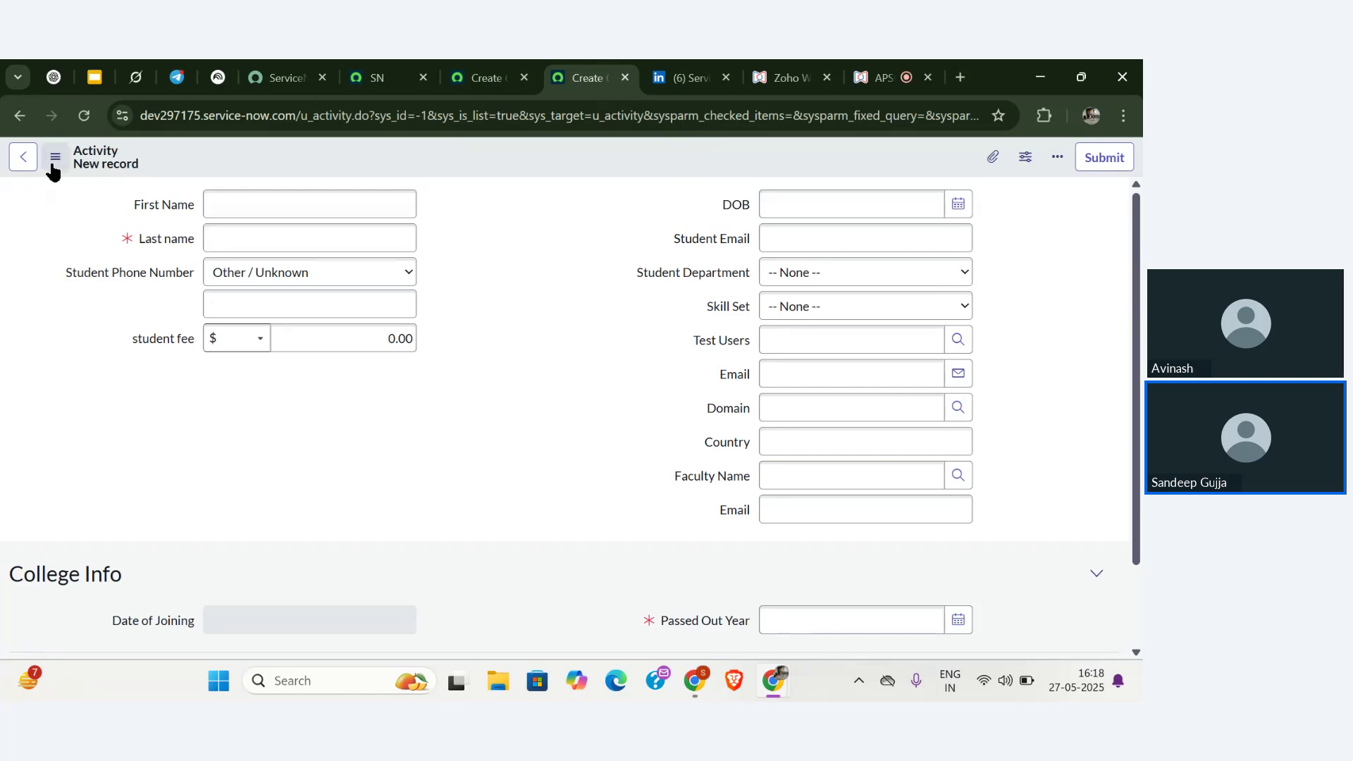
left_click(55, 158)
mouse_move(131, 201)
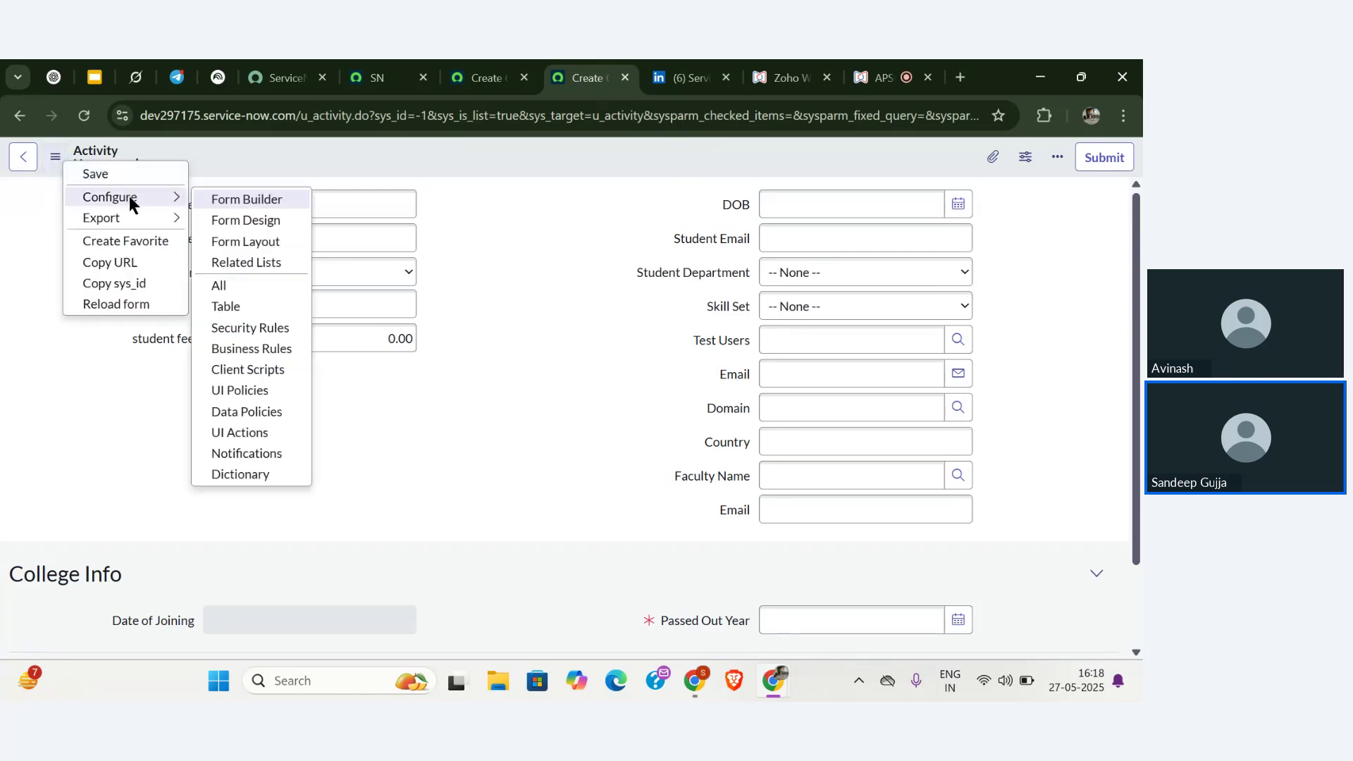
left_click(252, 240)
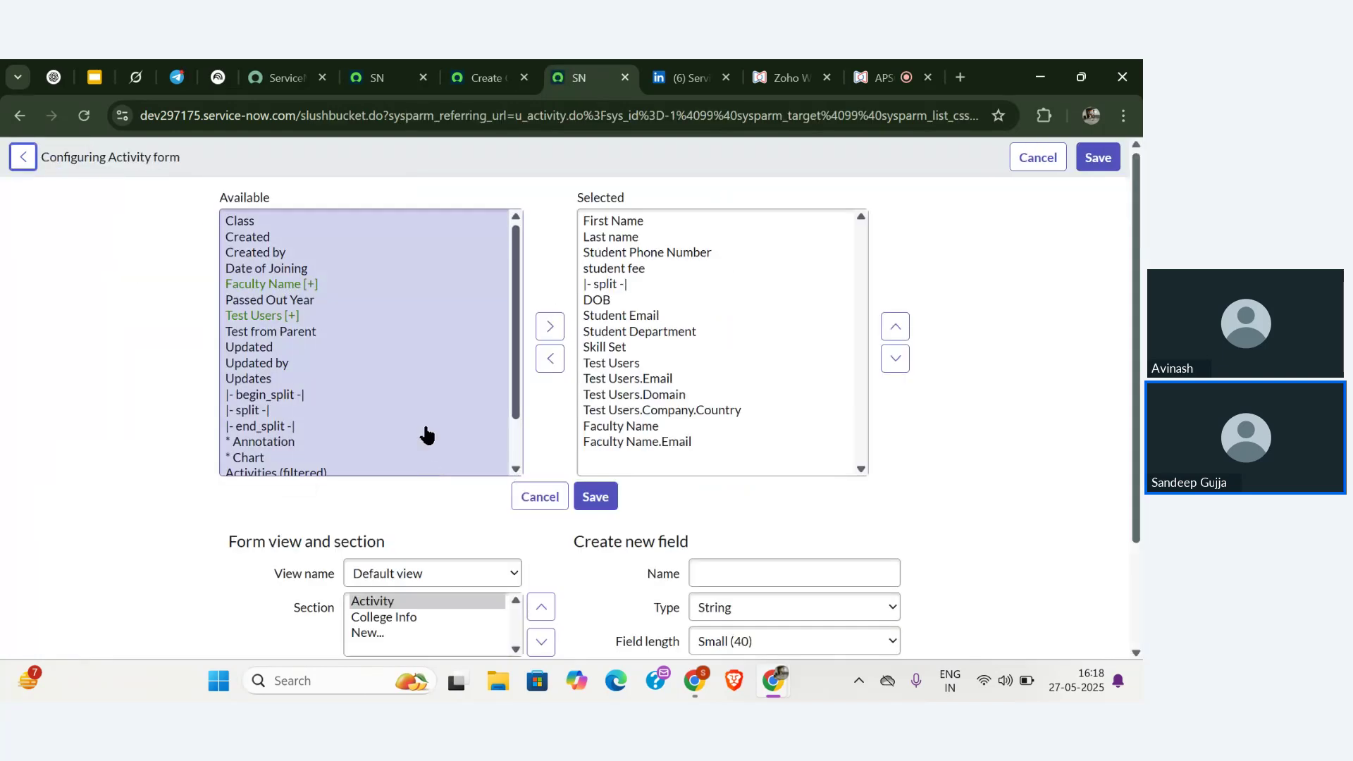
left_click(296, 336)
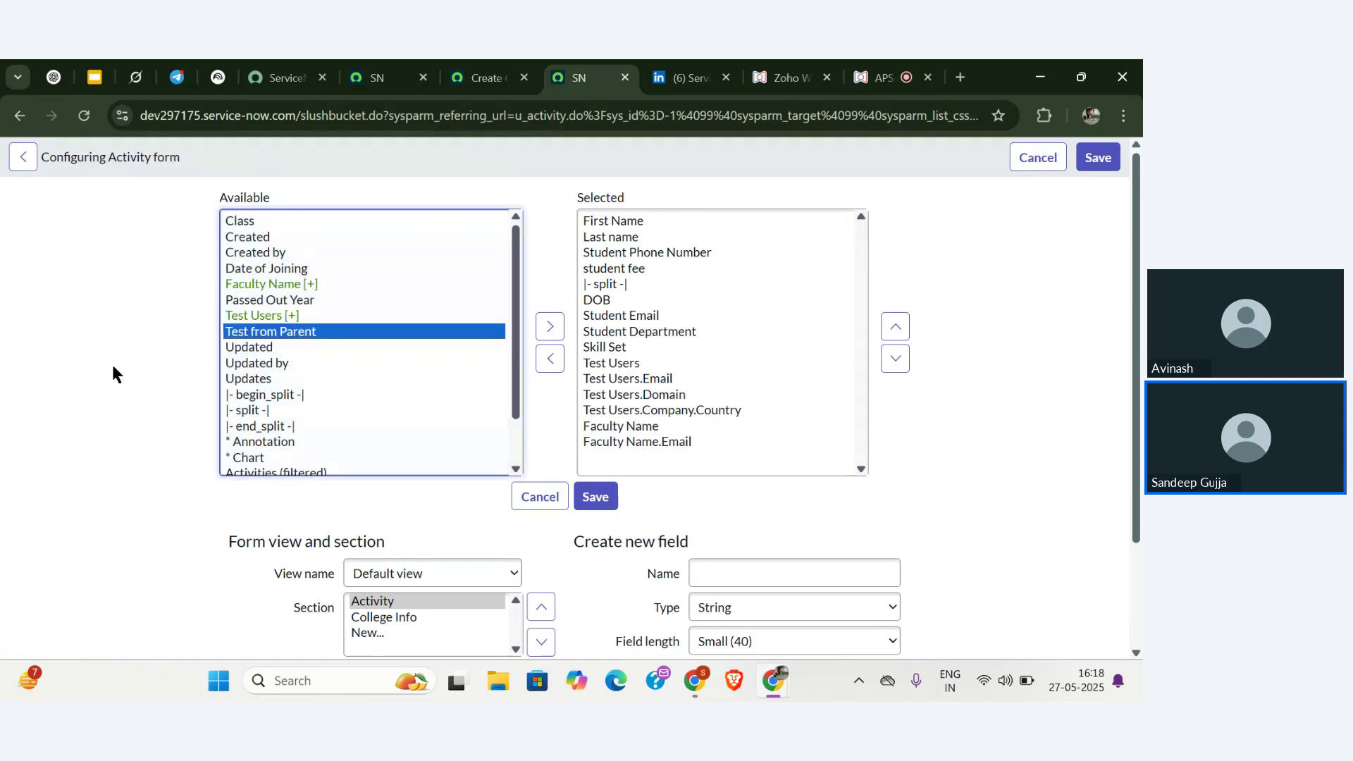
left_click(552, 329)
left_click(599, 498)
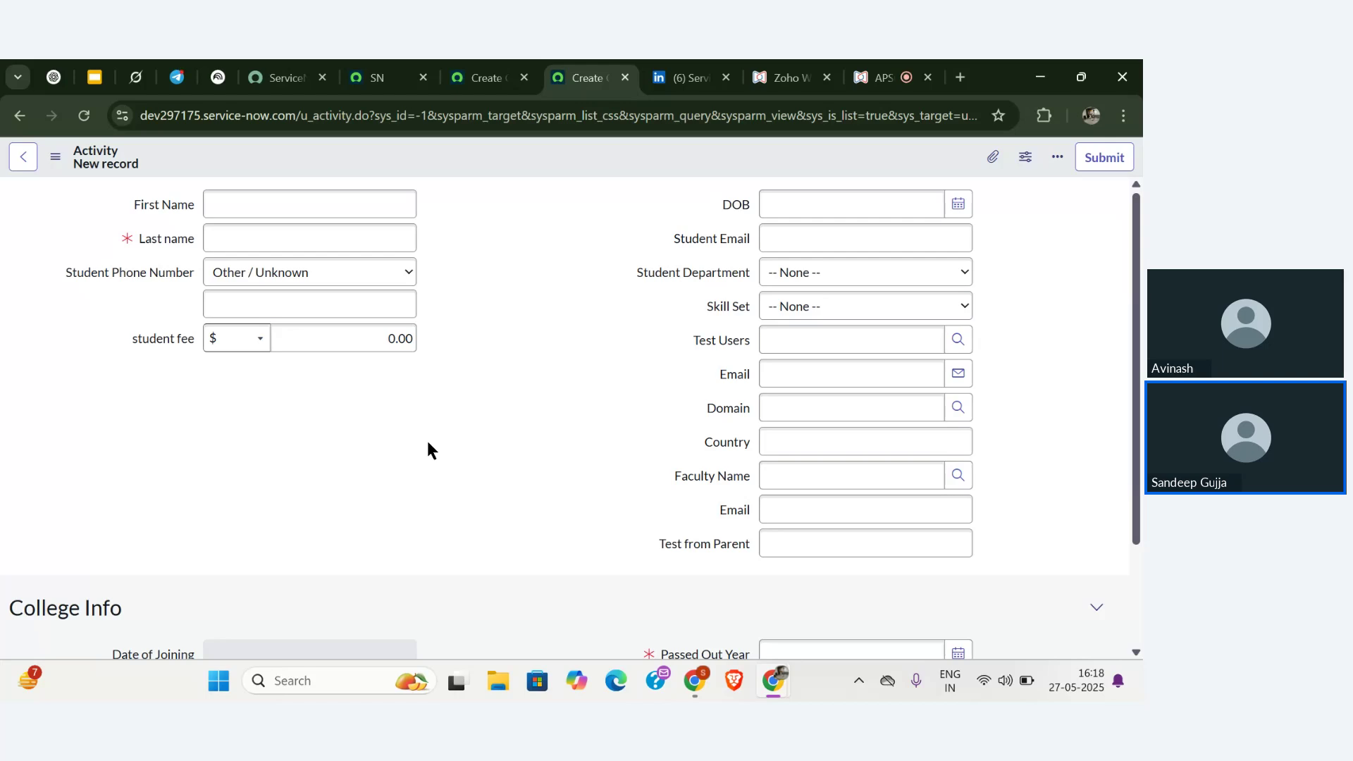
- Create a String field named test from child with Small (40) length in the Activity section and save the form layout
left_click(55, 157)
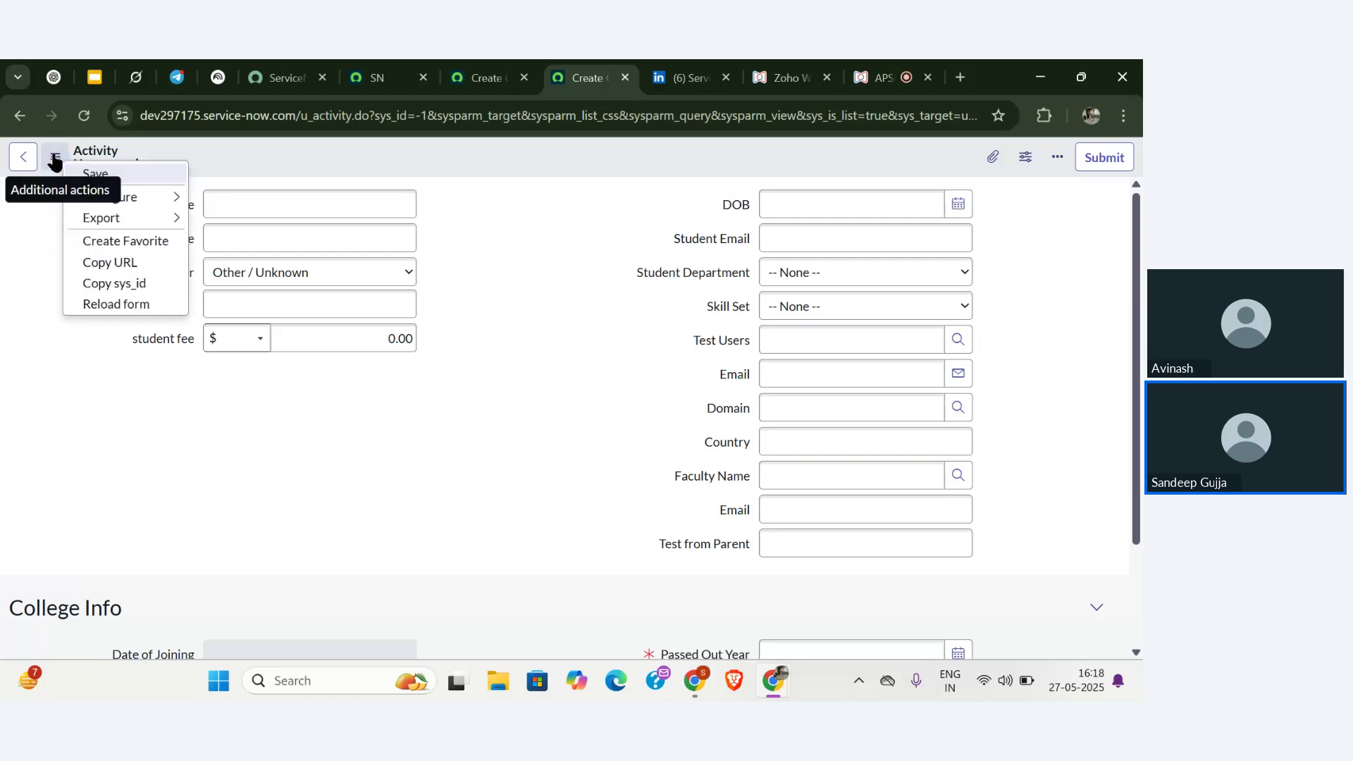
mouse_move(137, 196)
left_click(253, 236)
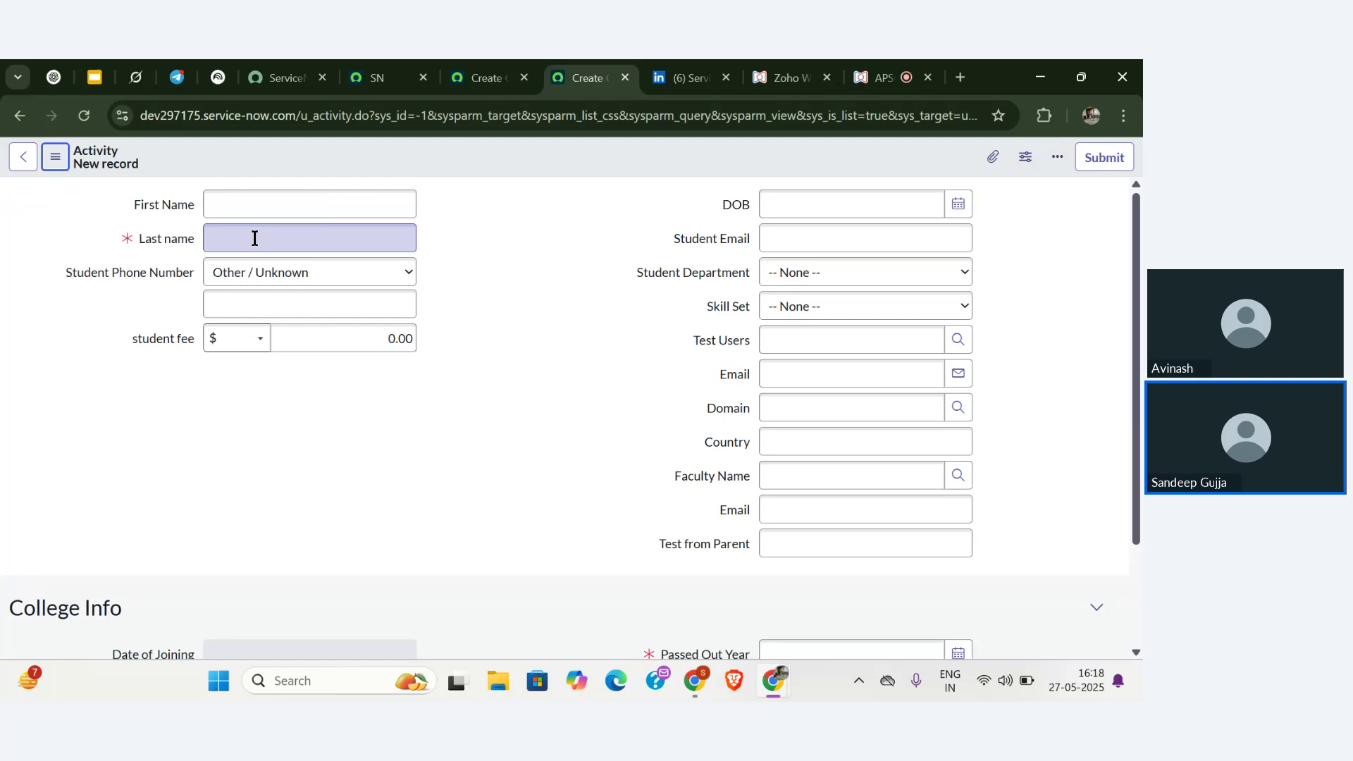
left_click(55, 158)
mouse_move(123, 197)
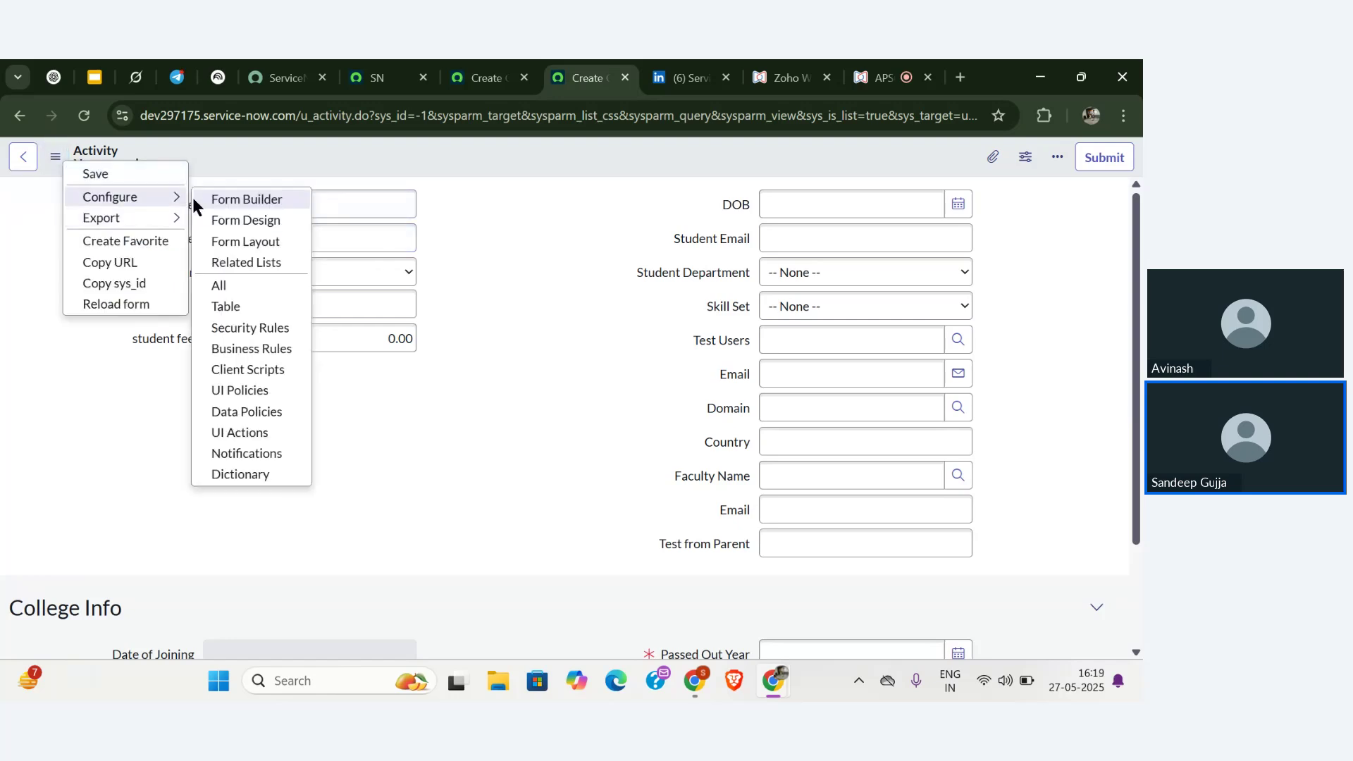
left_click(231, 239)
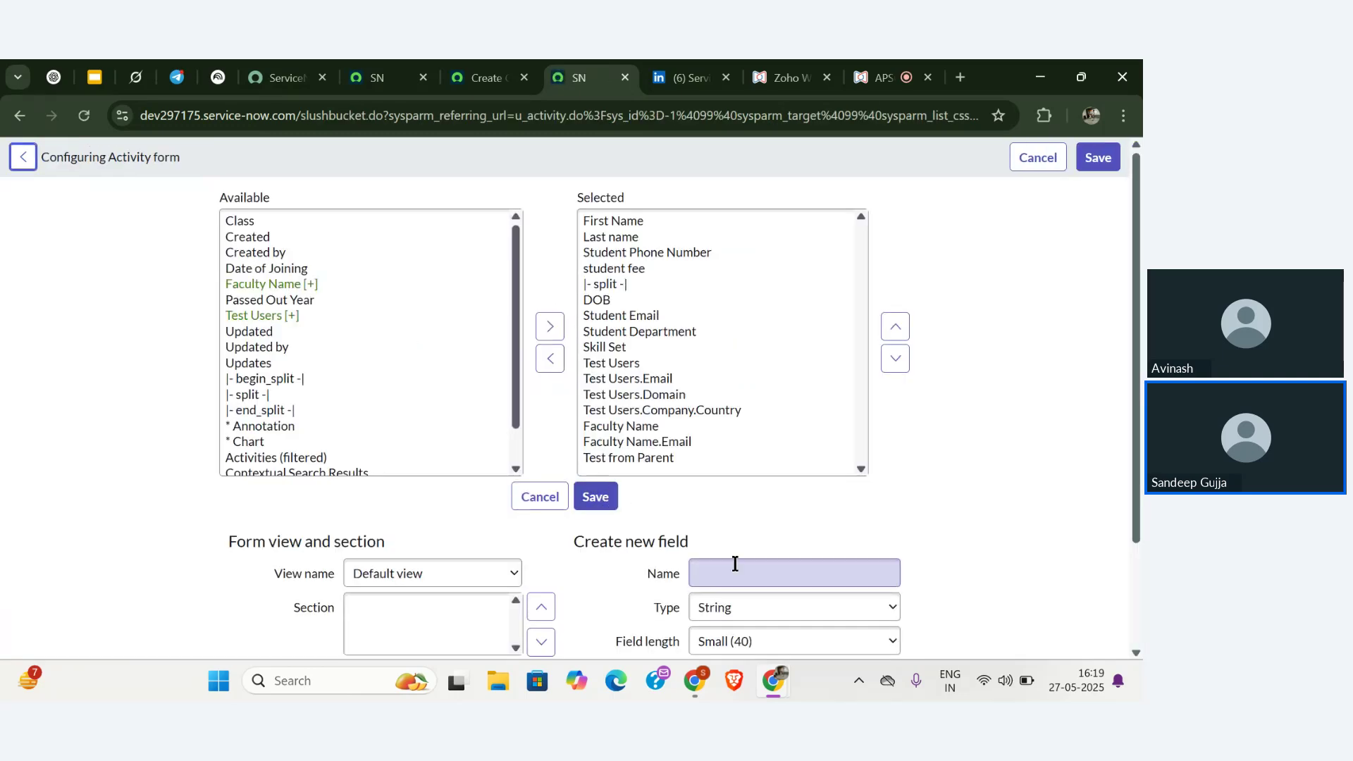
left_click(735, 563)
type("test f")
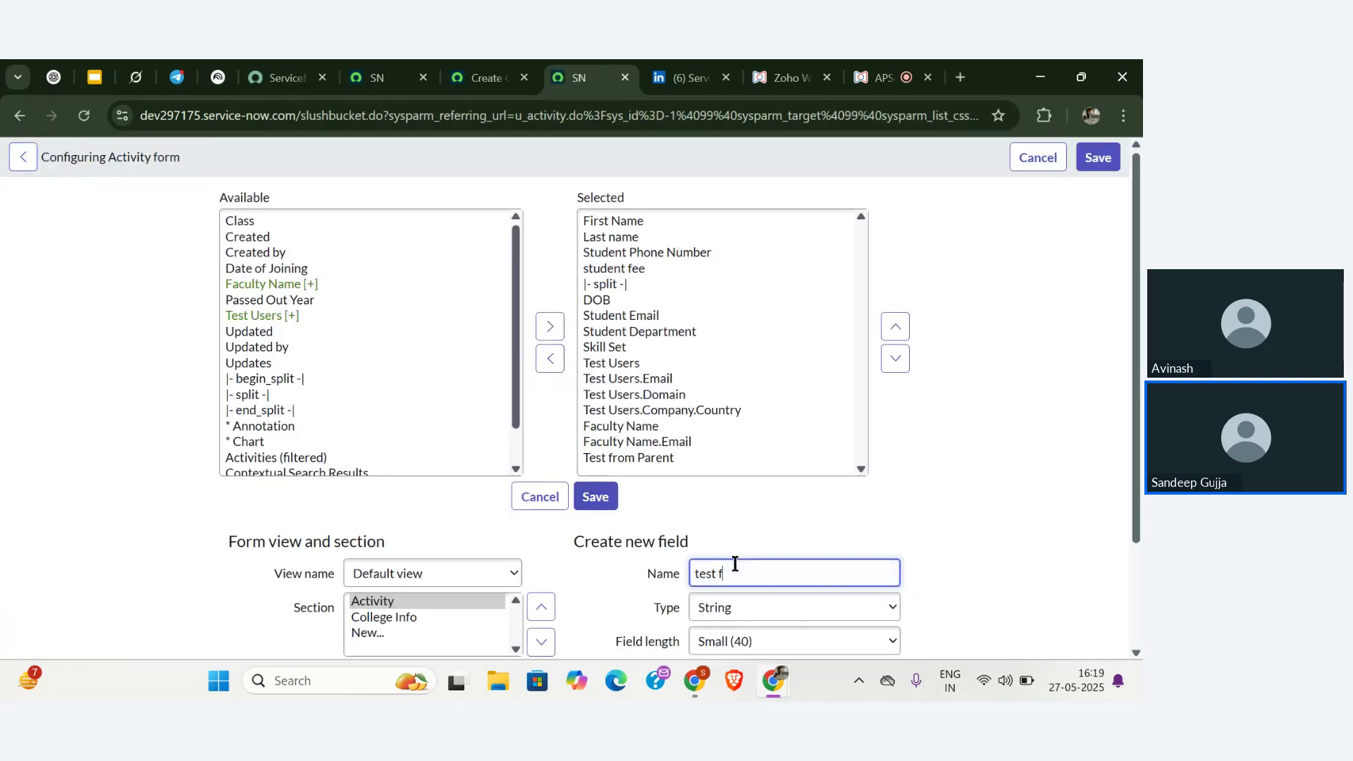
type("rom child")
scroll(734, 564, "down", 2)
left_click(603, 574)
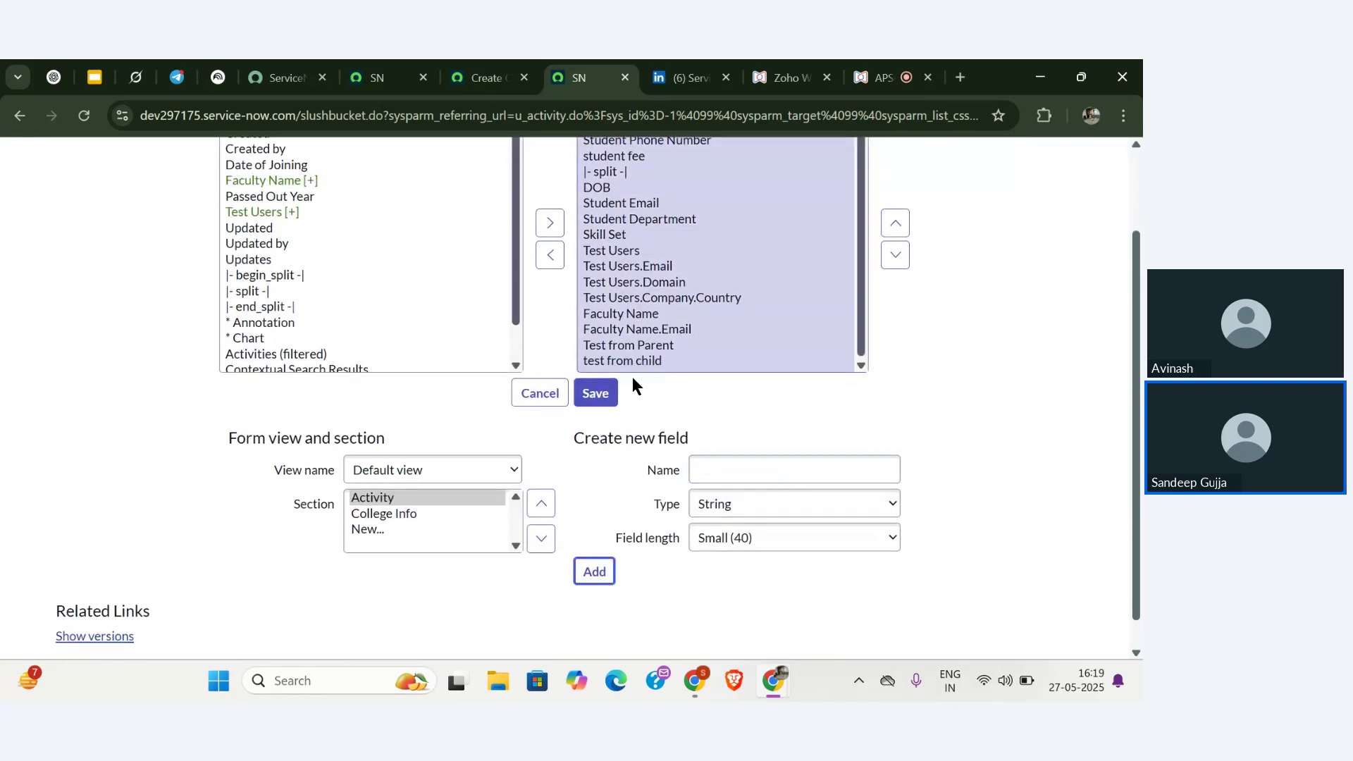
left_click(604, 393)
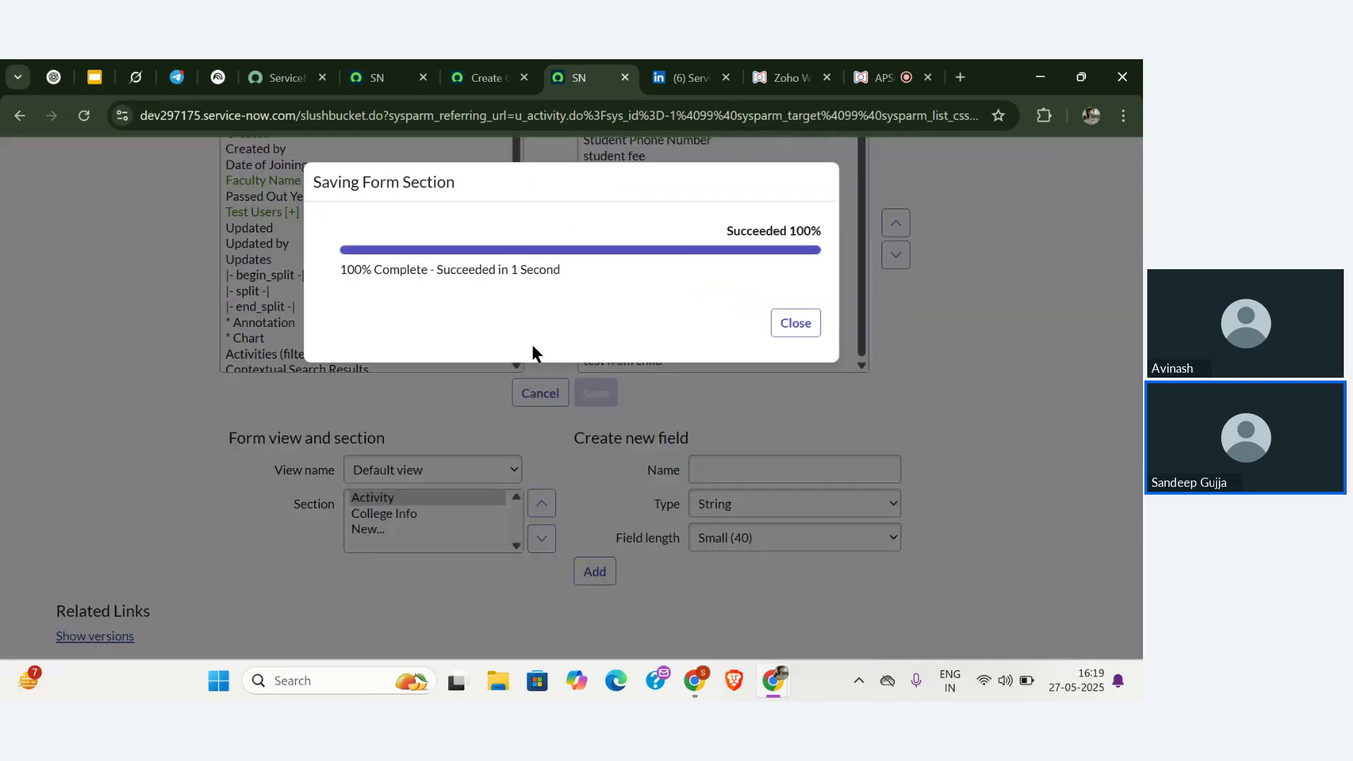
left_click(796, 322)
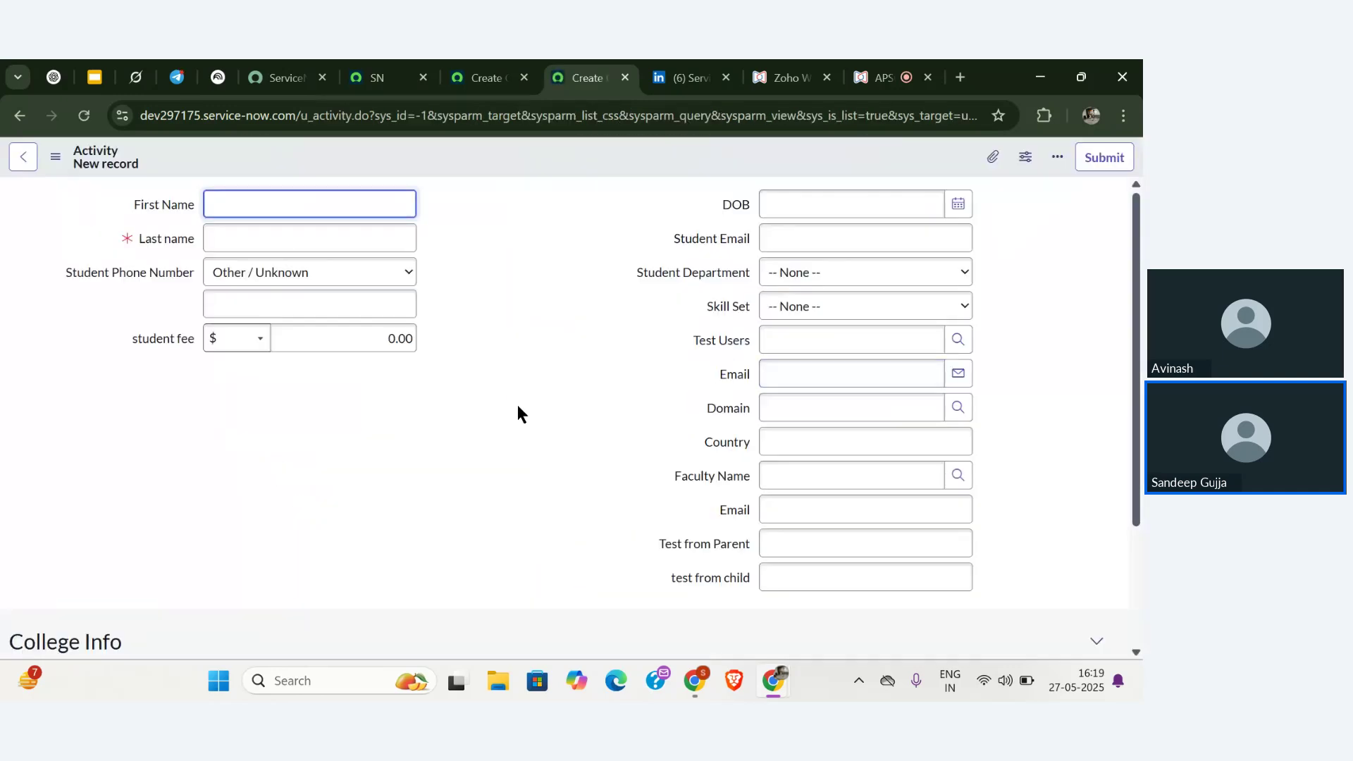
- Examine the Test from Parent and test from child fields on the Activity form
scroll(518, 406, "down", 2)
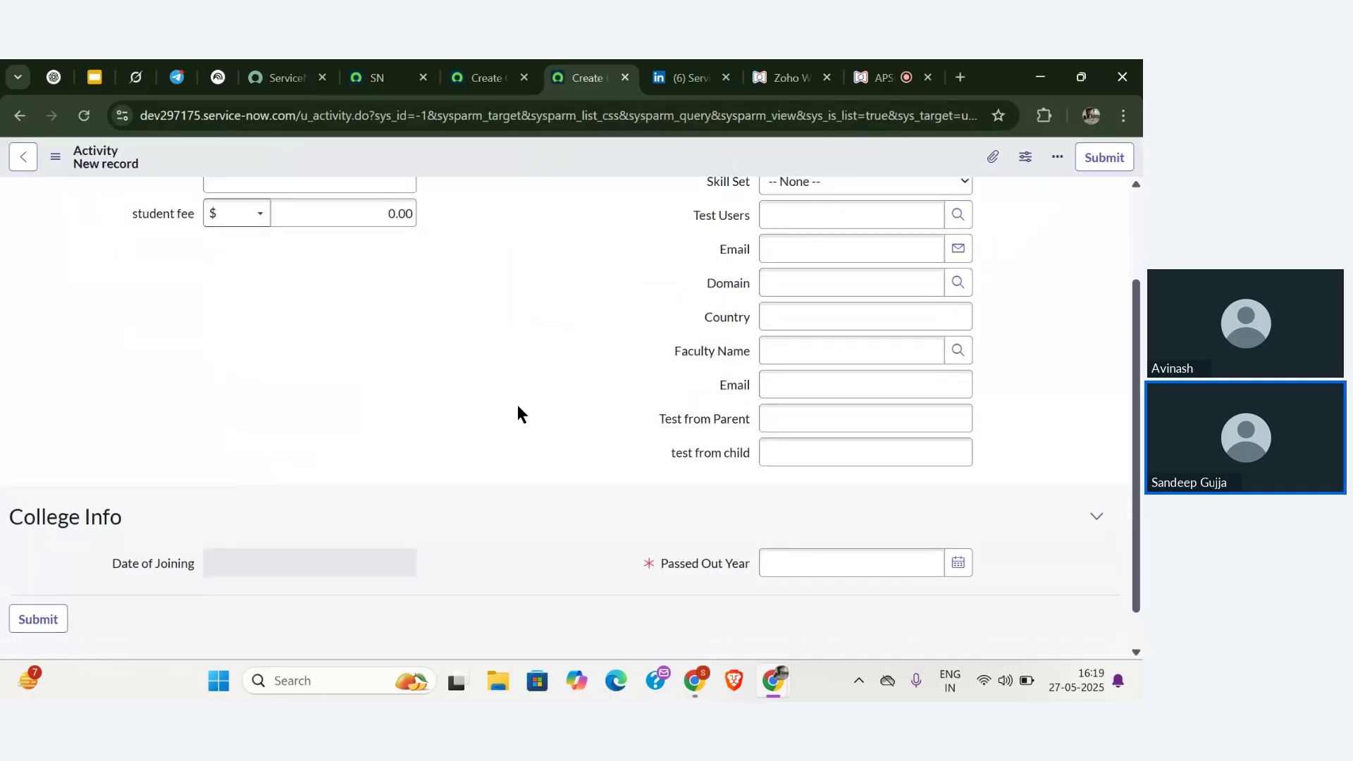
scroll(518, 405, "up", 5)
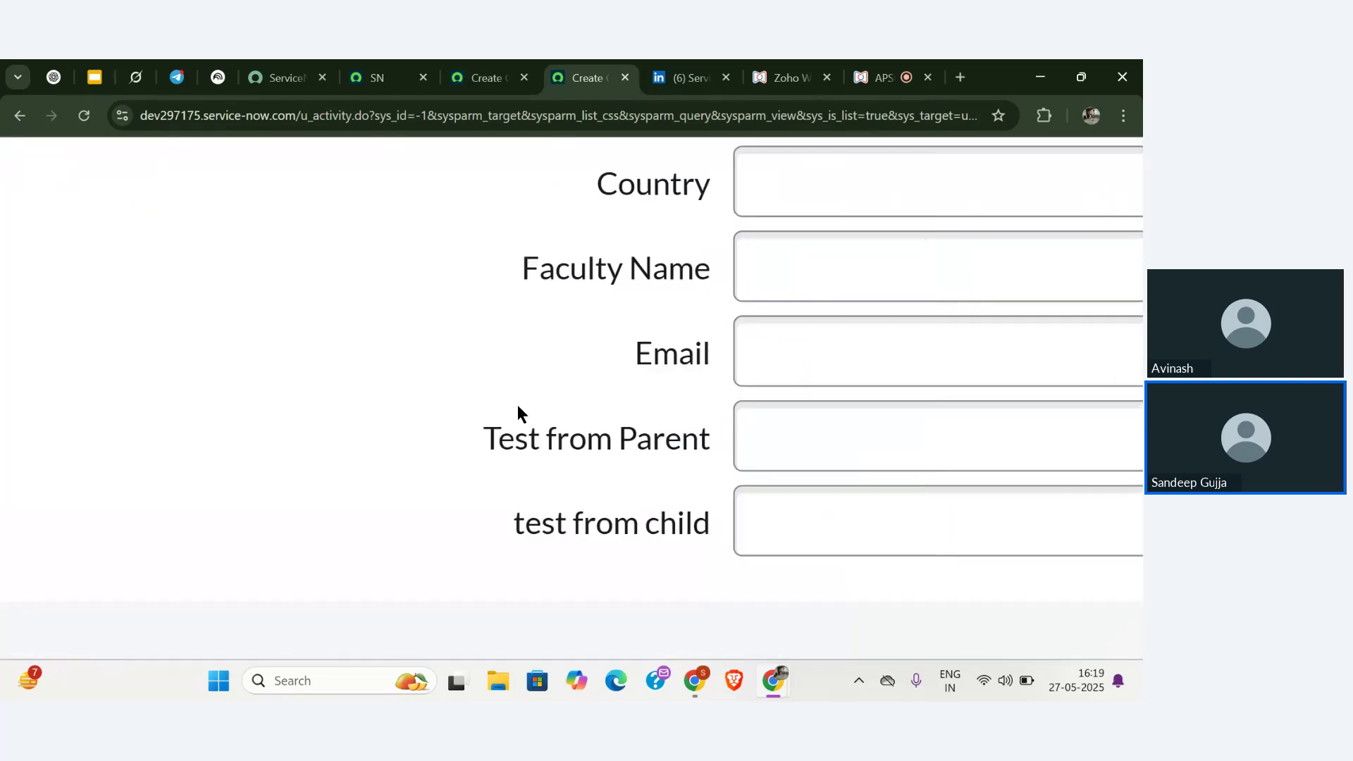
scroll(517, 405, "down", 5)
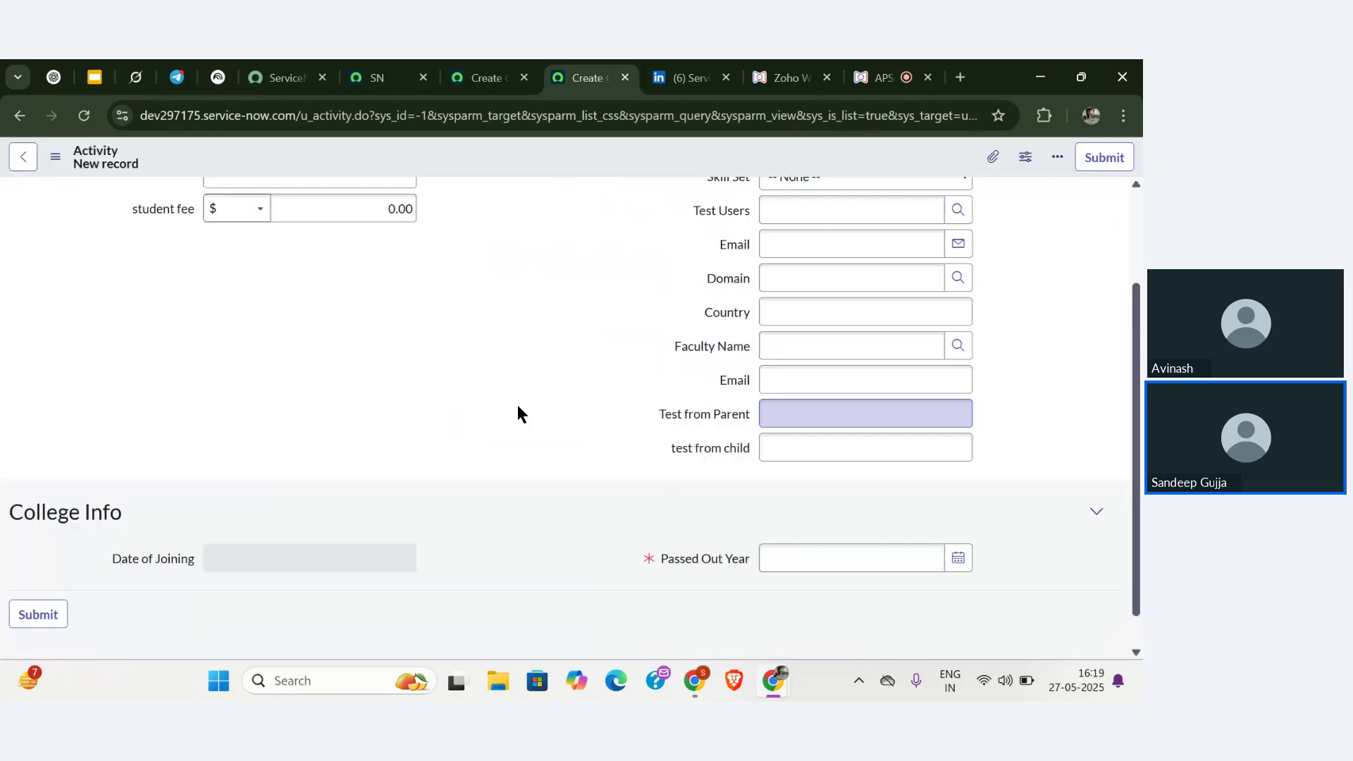
scroll(517, 405, "up", 2)
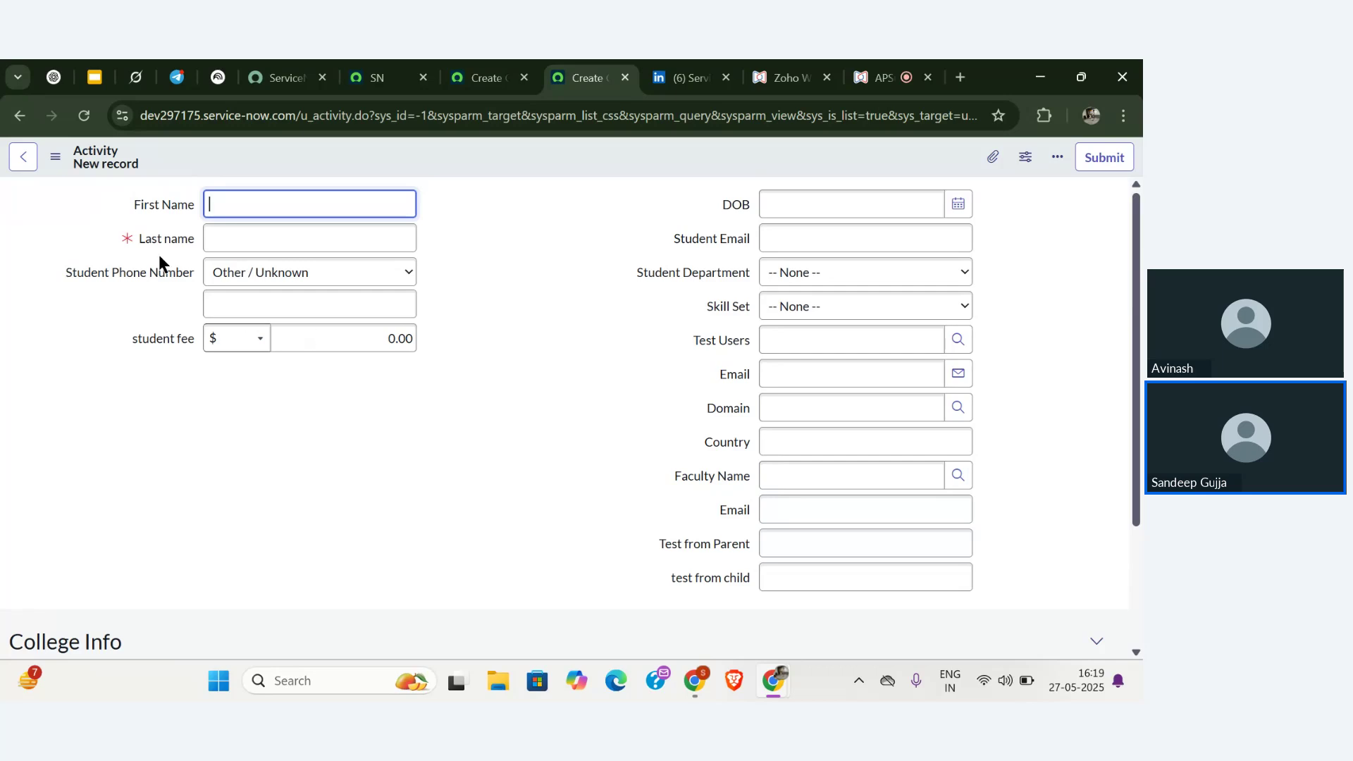
- Look for the test from child field on the Student form, reloading the form to check again
left_click(486, 77)
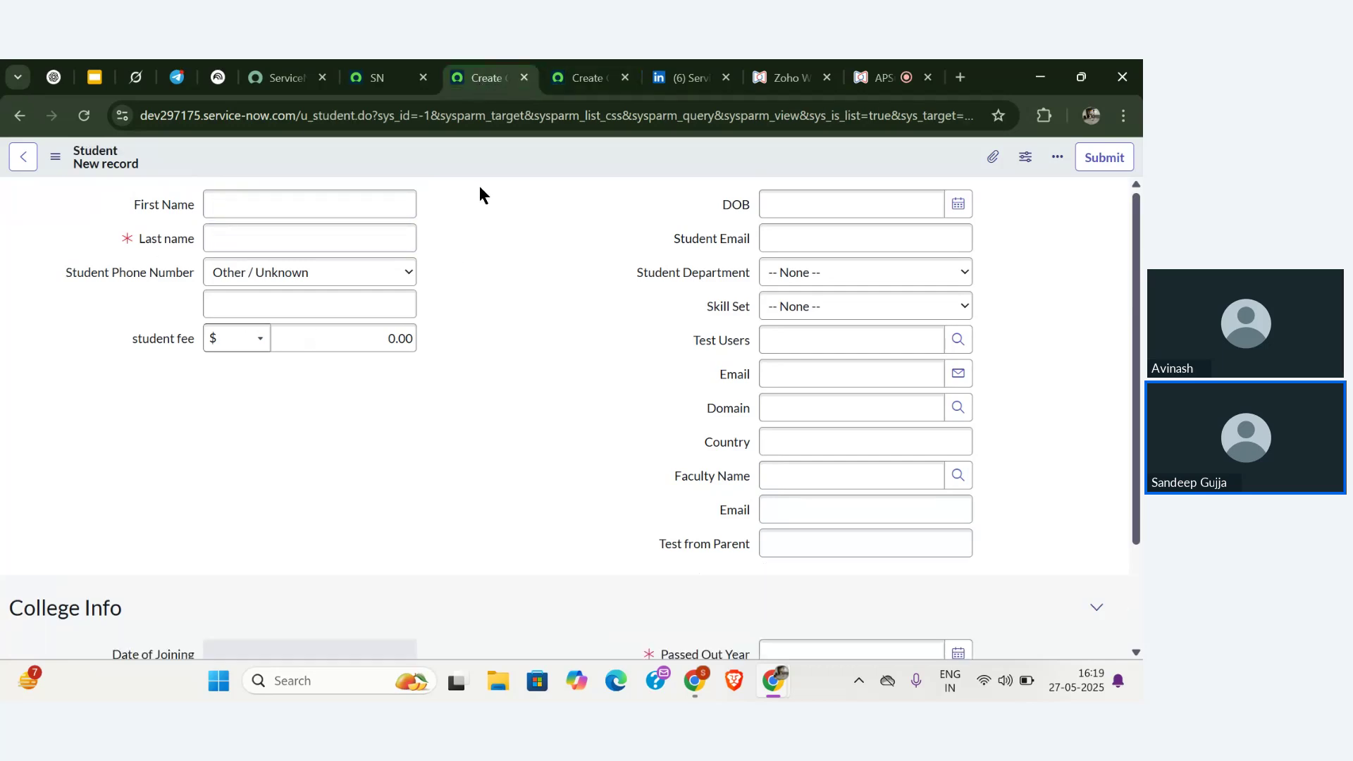
scroll(529, 429, "down", 1)
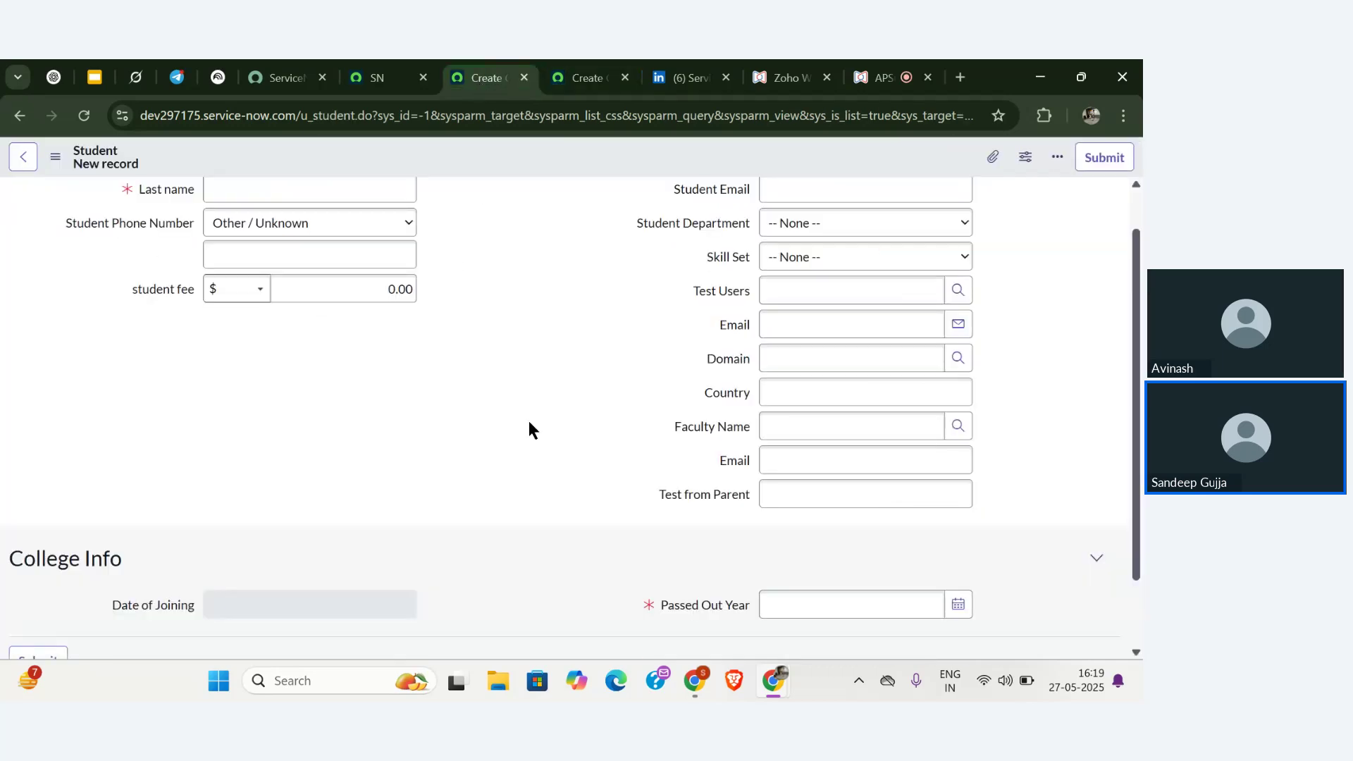
left_click(84, 116)
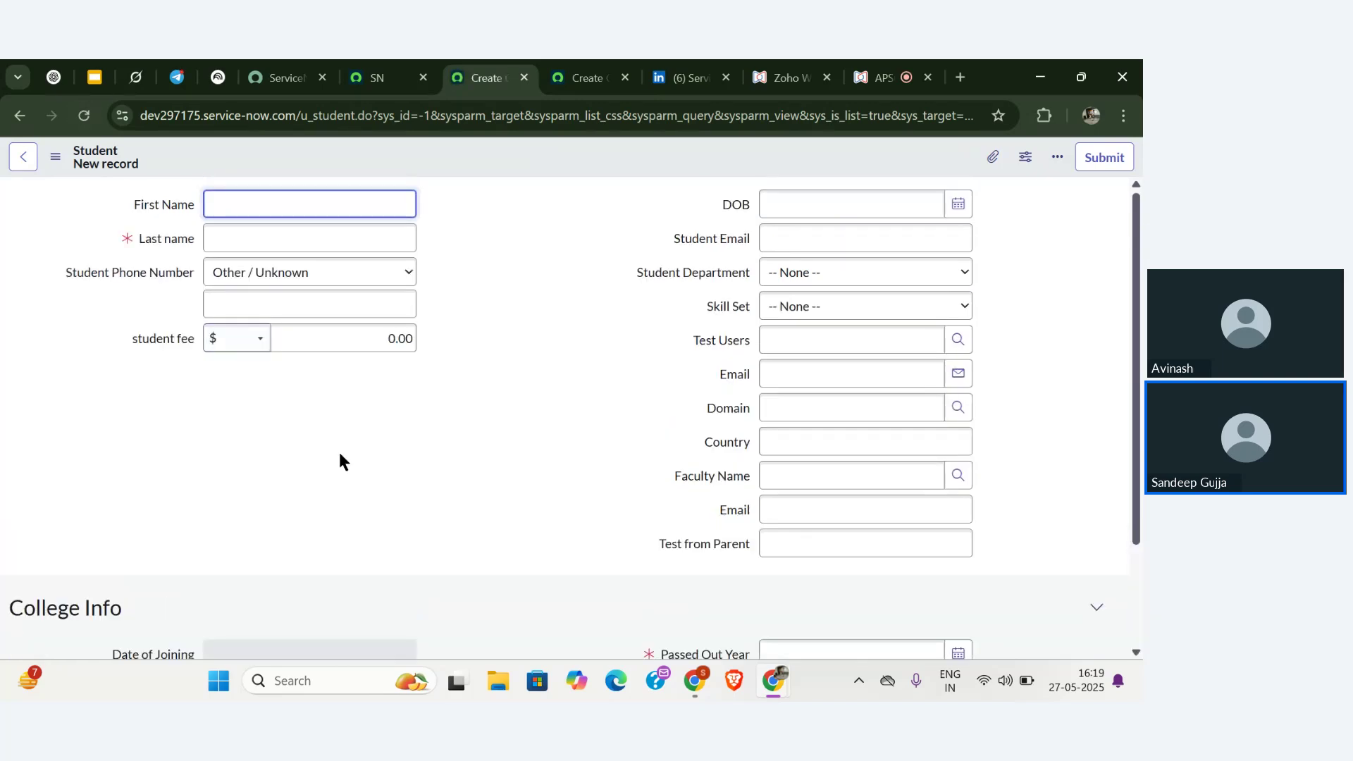
left_click(87, 126)
- Check the Student form's layout configuration for test from child among the available and selected fields, and return to the form
left_click(55, 157)
mouse_move(104, 196)
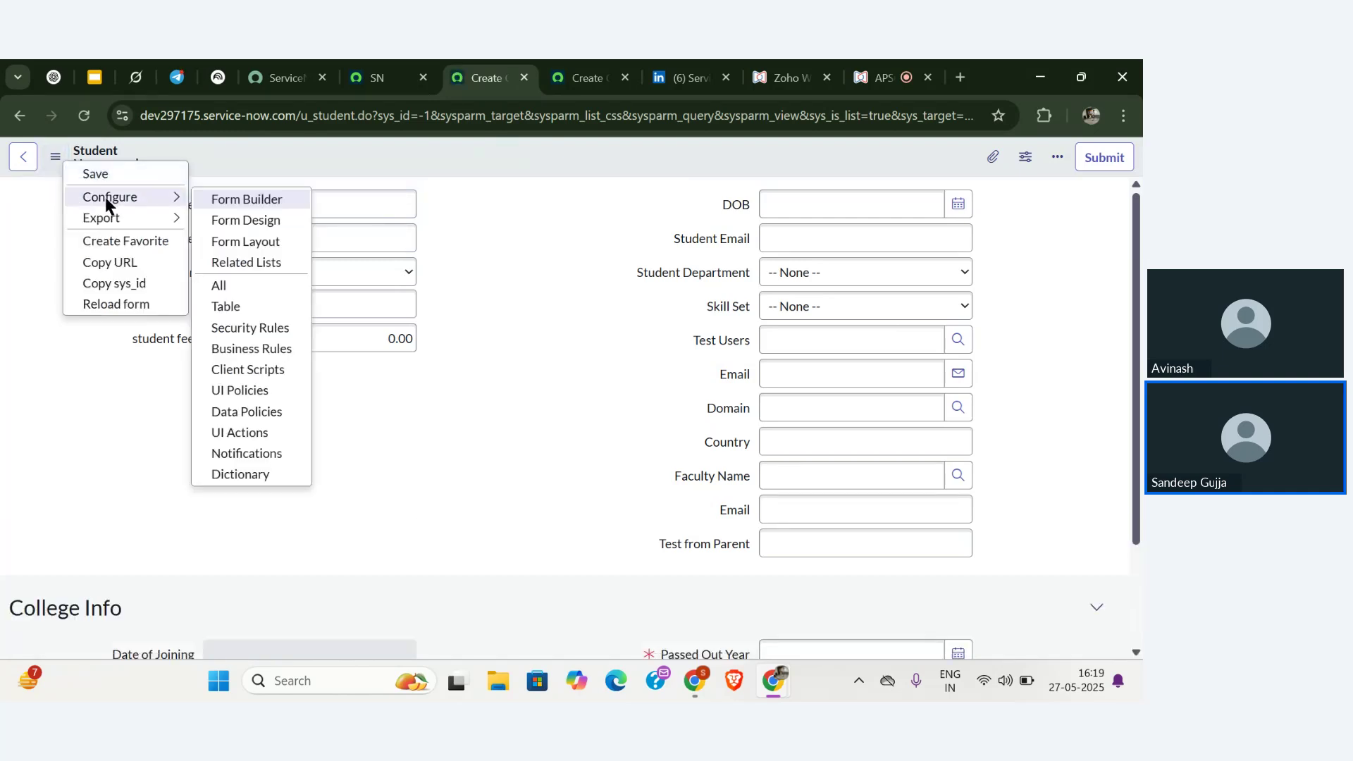
left_click(231, 240)
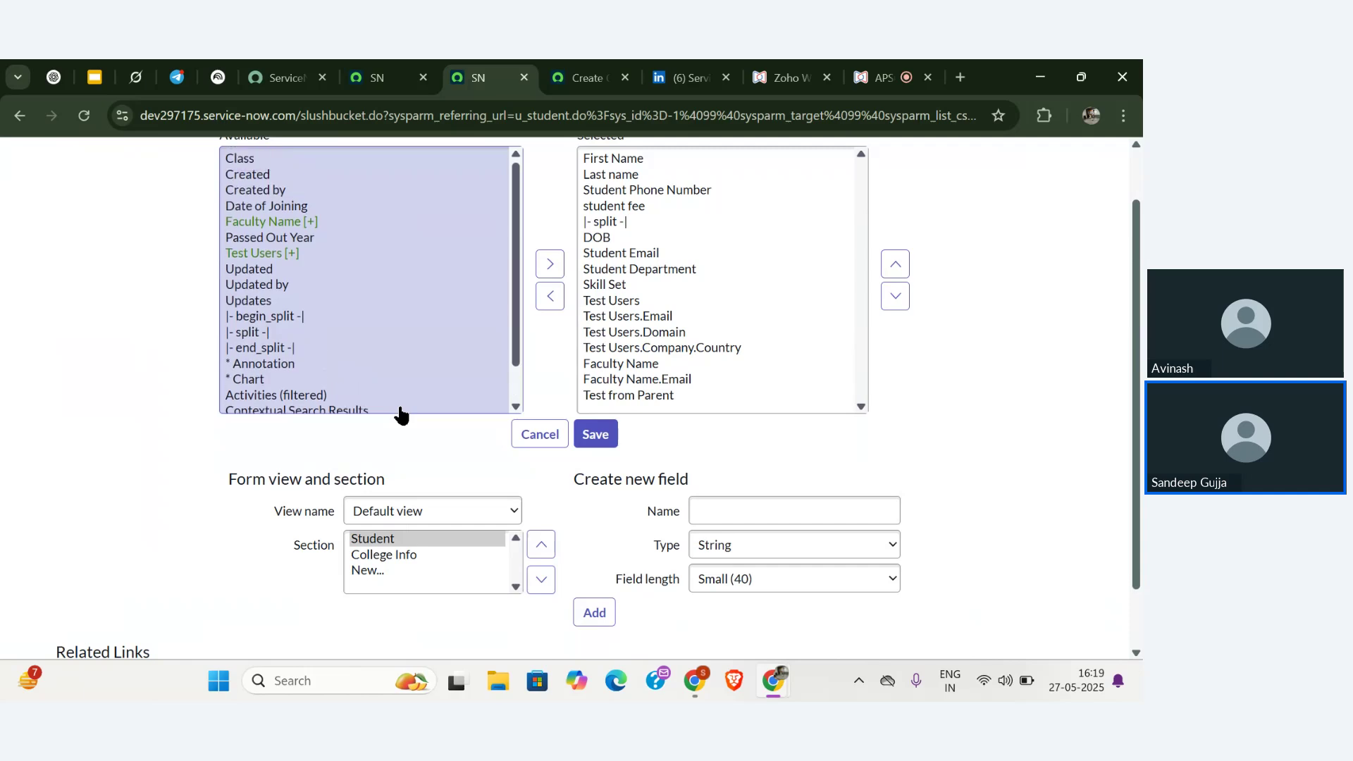
scroll(419, 451, "up", 1)
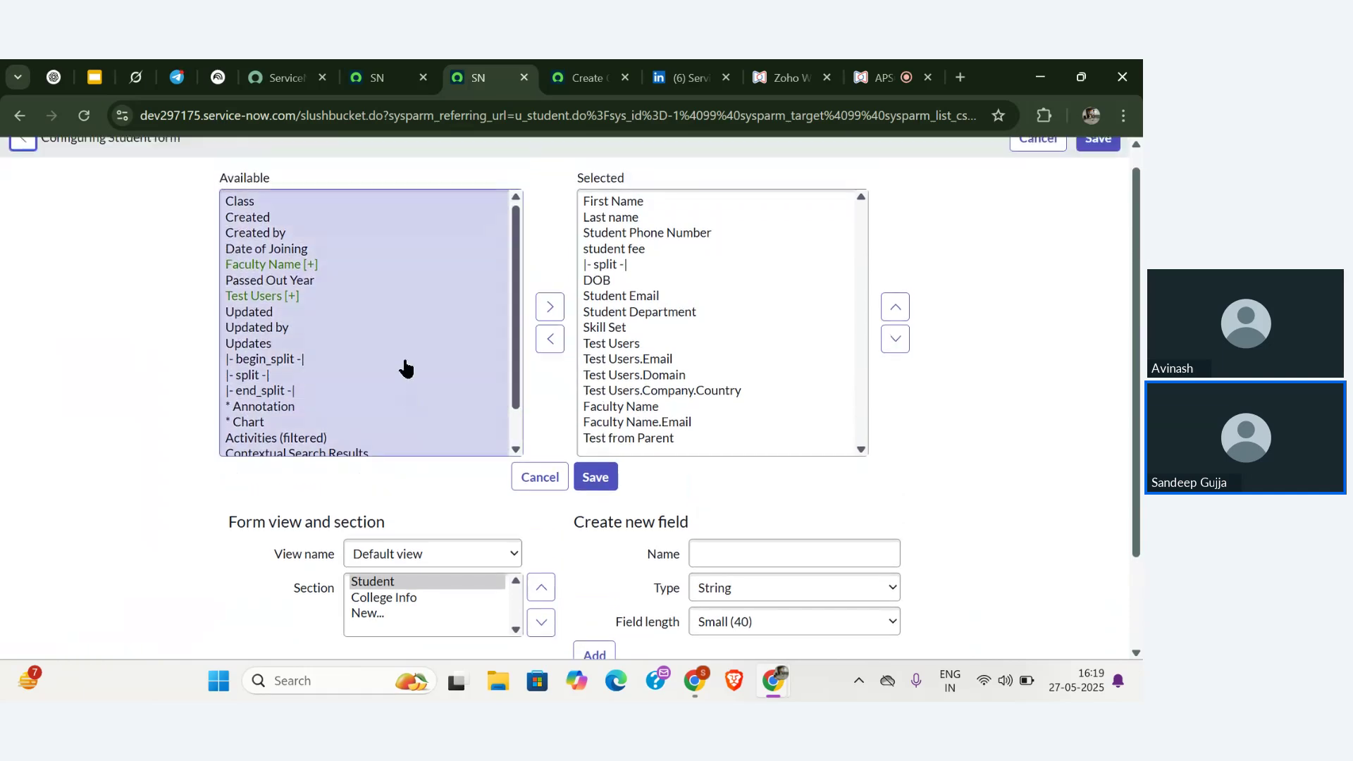
scroll(405, 368, "down", 1)
scroll(403, 365, "up", 1)
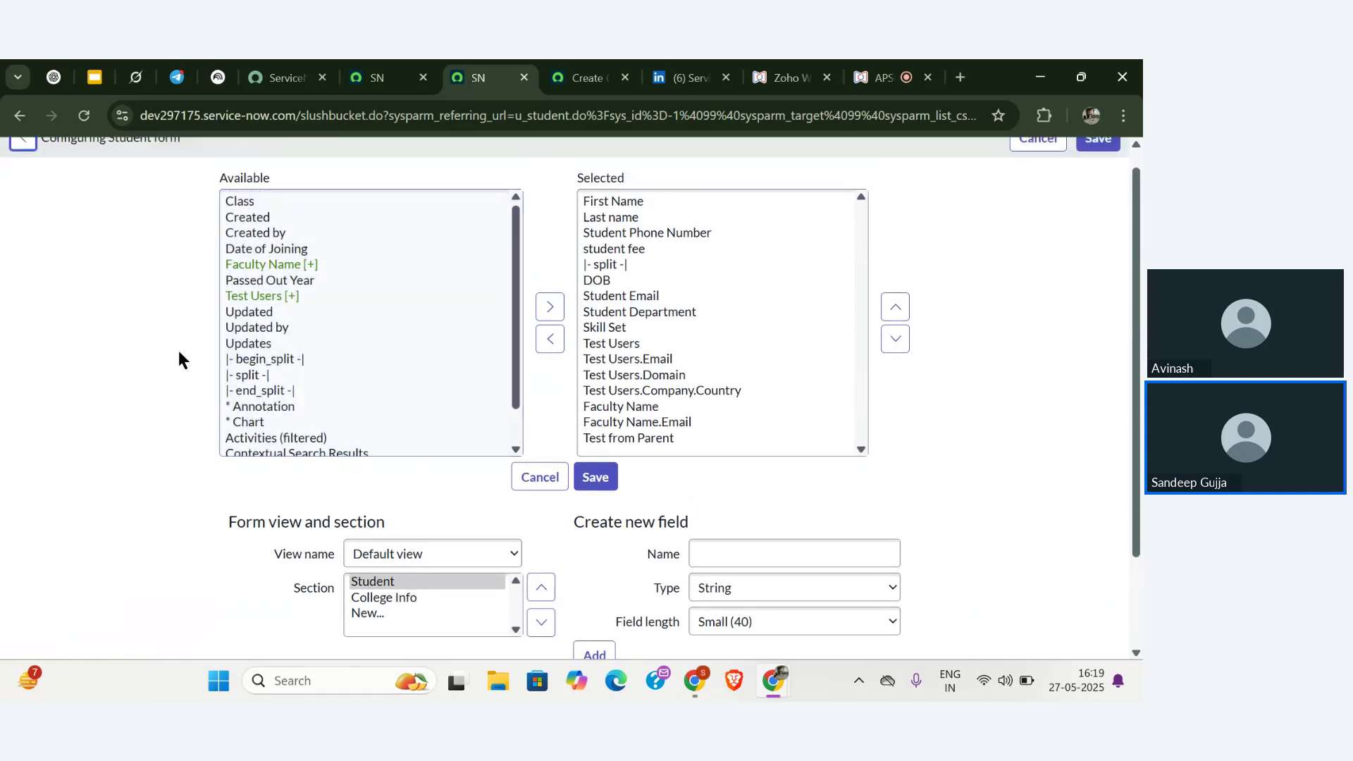
scroll(179, 352, "up", 1)
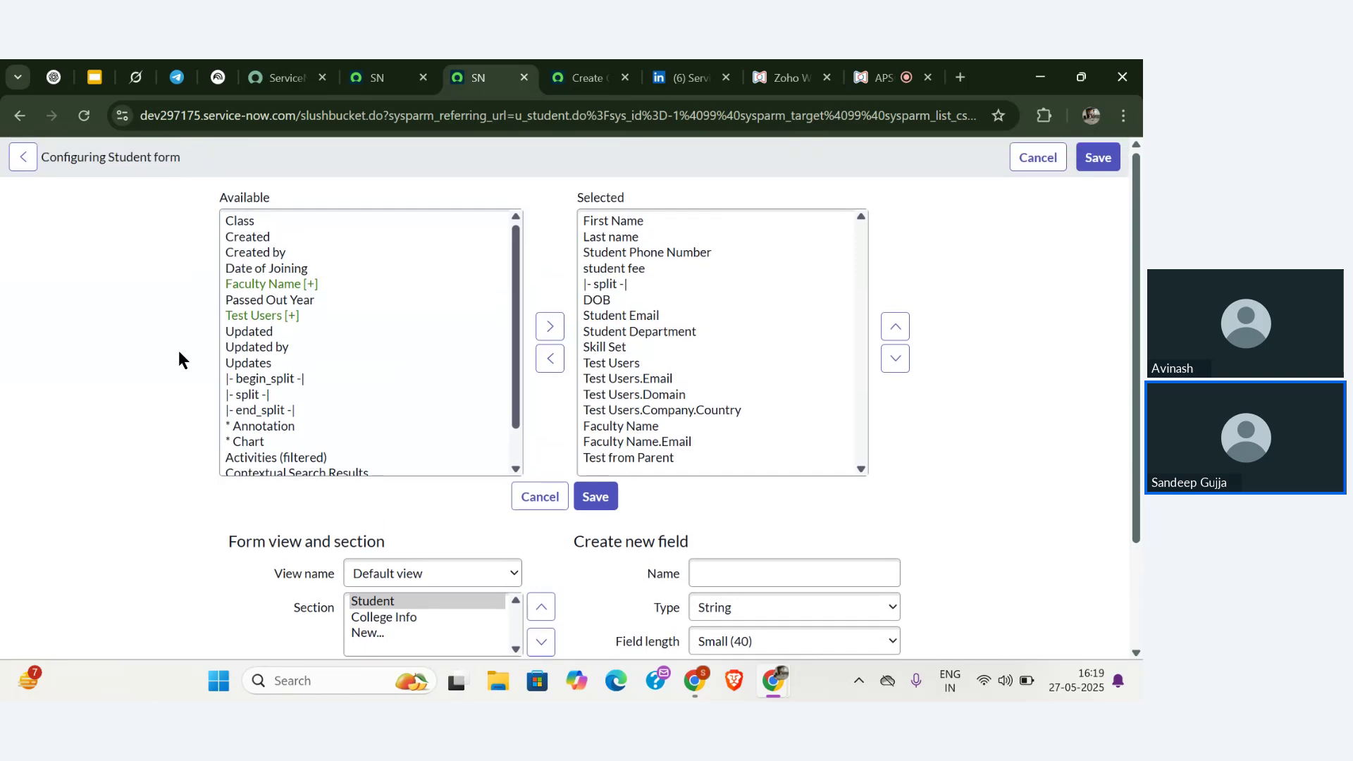
left_click(23, 157)
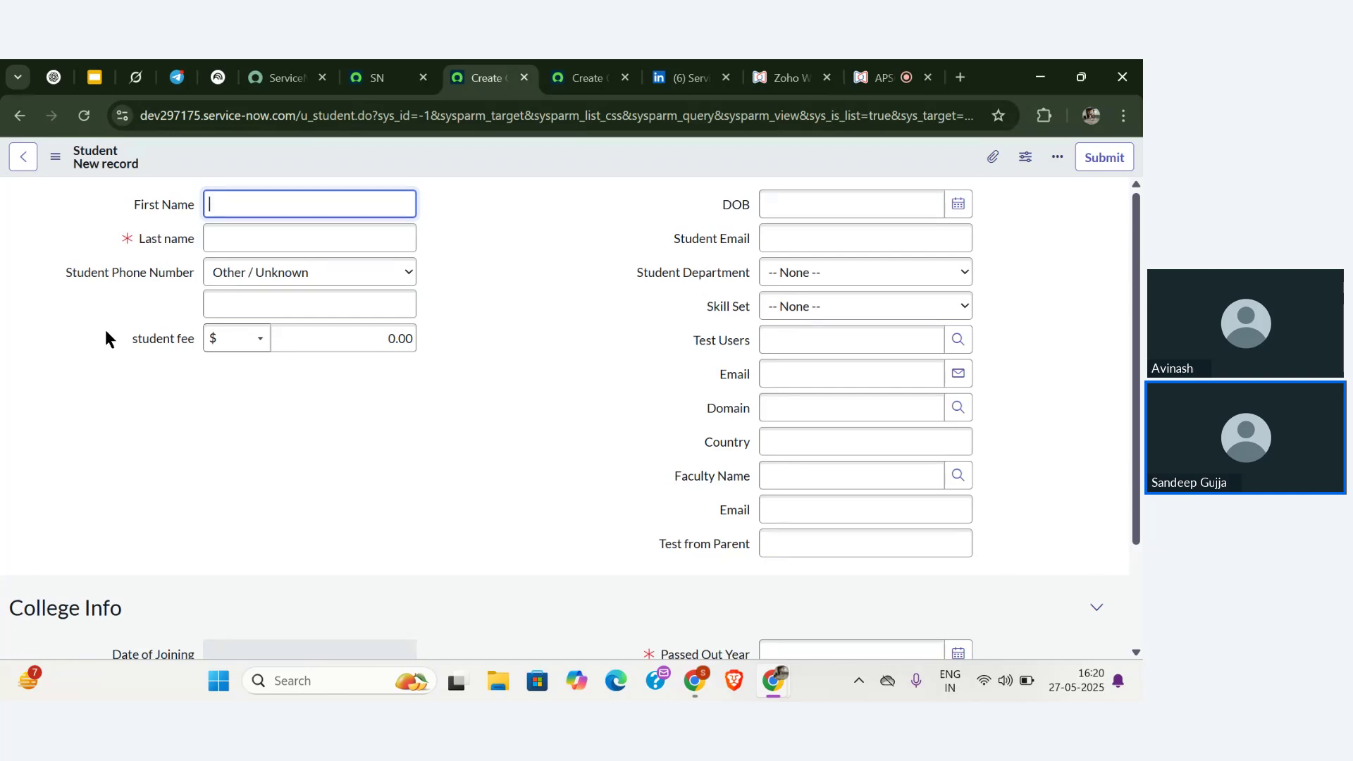
- Switch to the Zoho webinar and read the attendees' latest replies in the Q&A
left_click(881, 77)
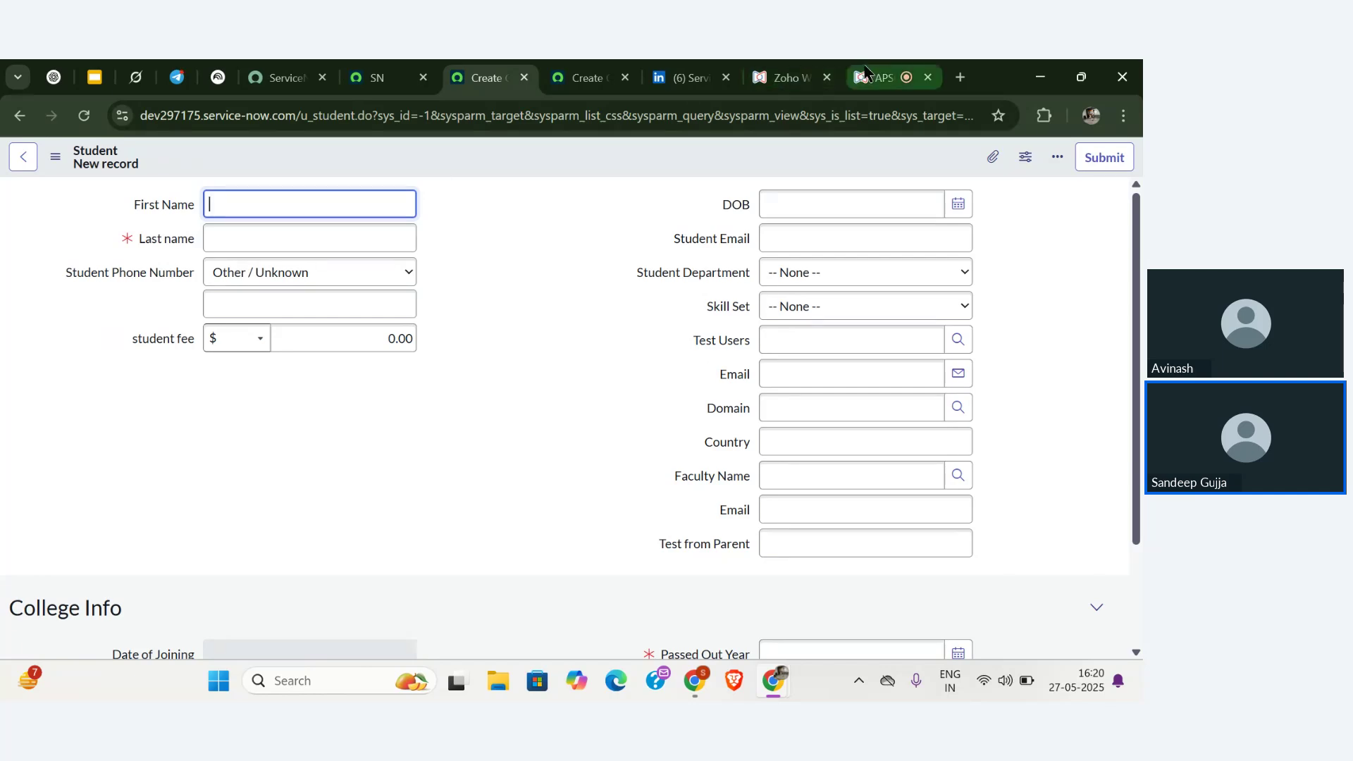
mouse_move(283, 421)
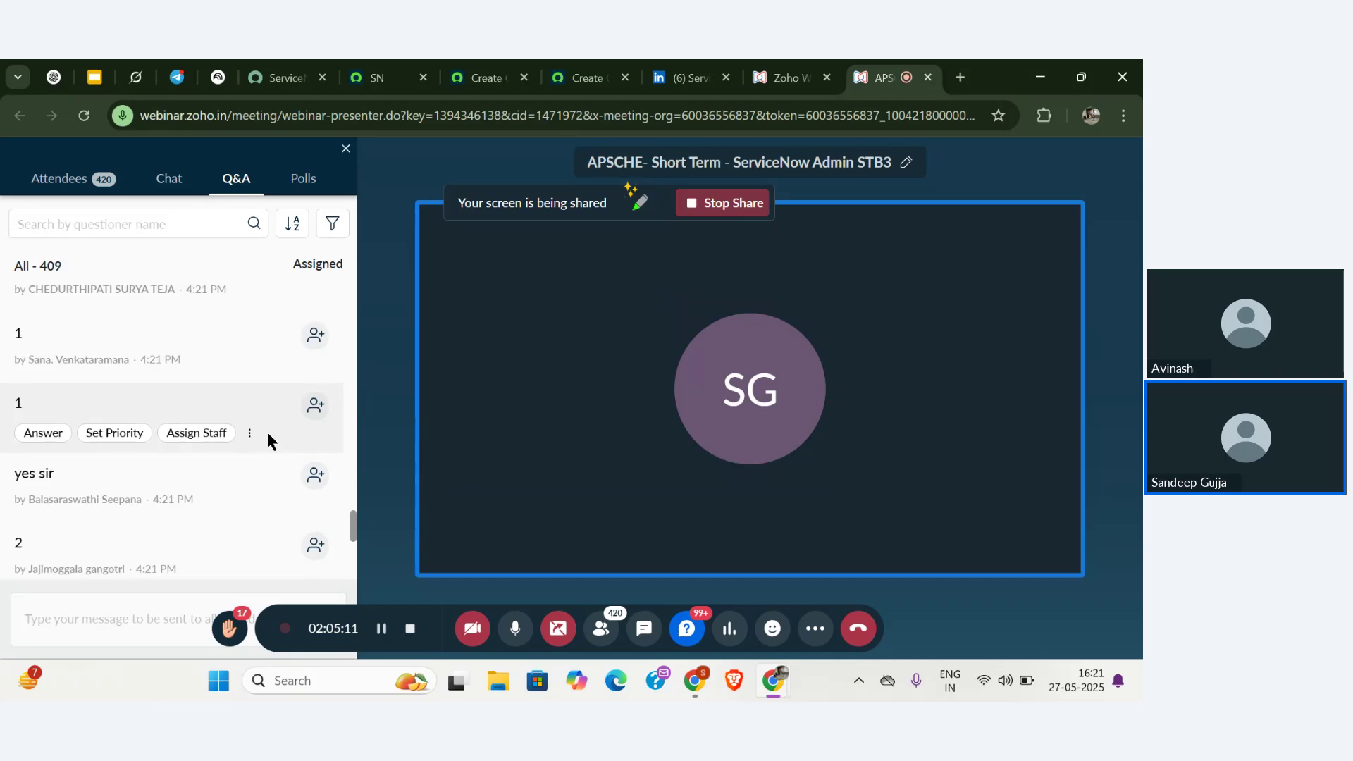
scroll(268, 433, "down", 2)
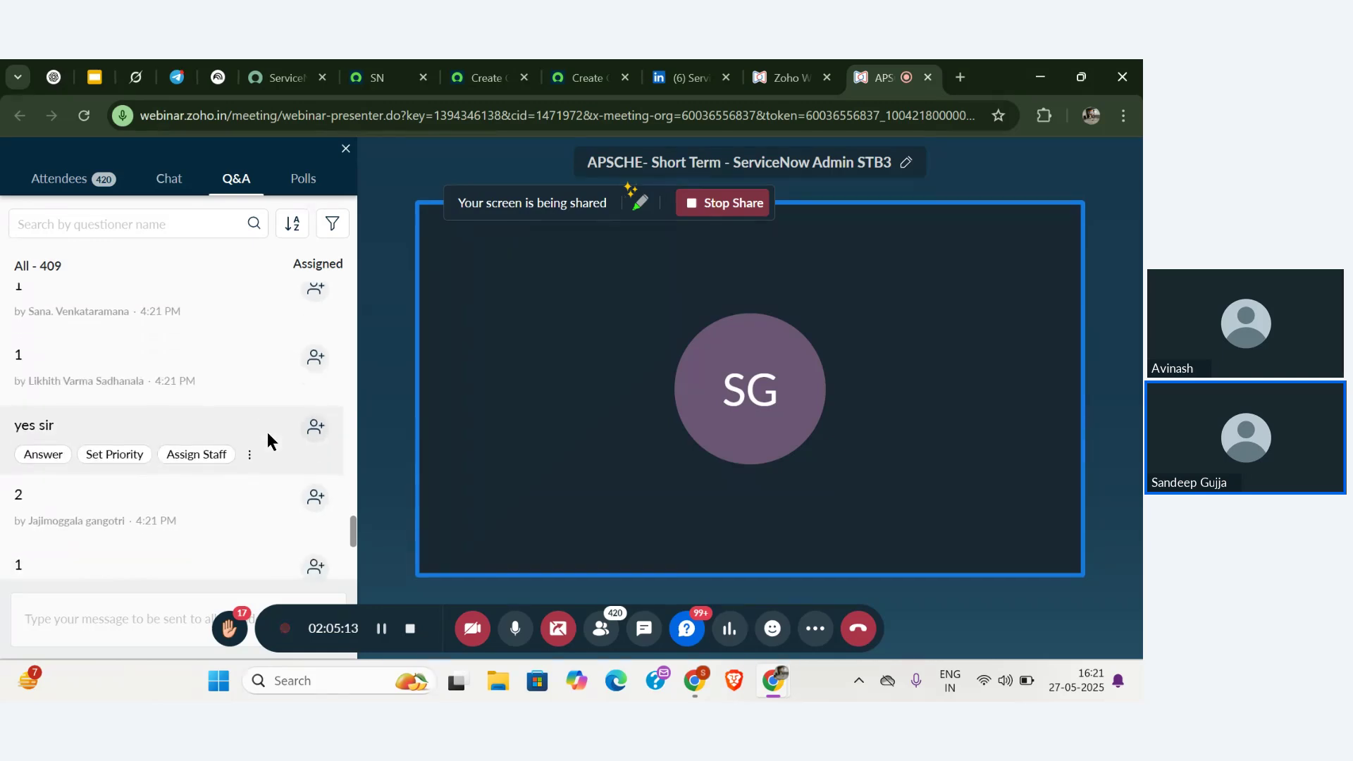
scroll(268, 432, "down", 3)
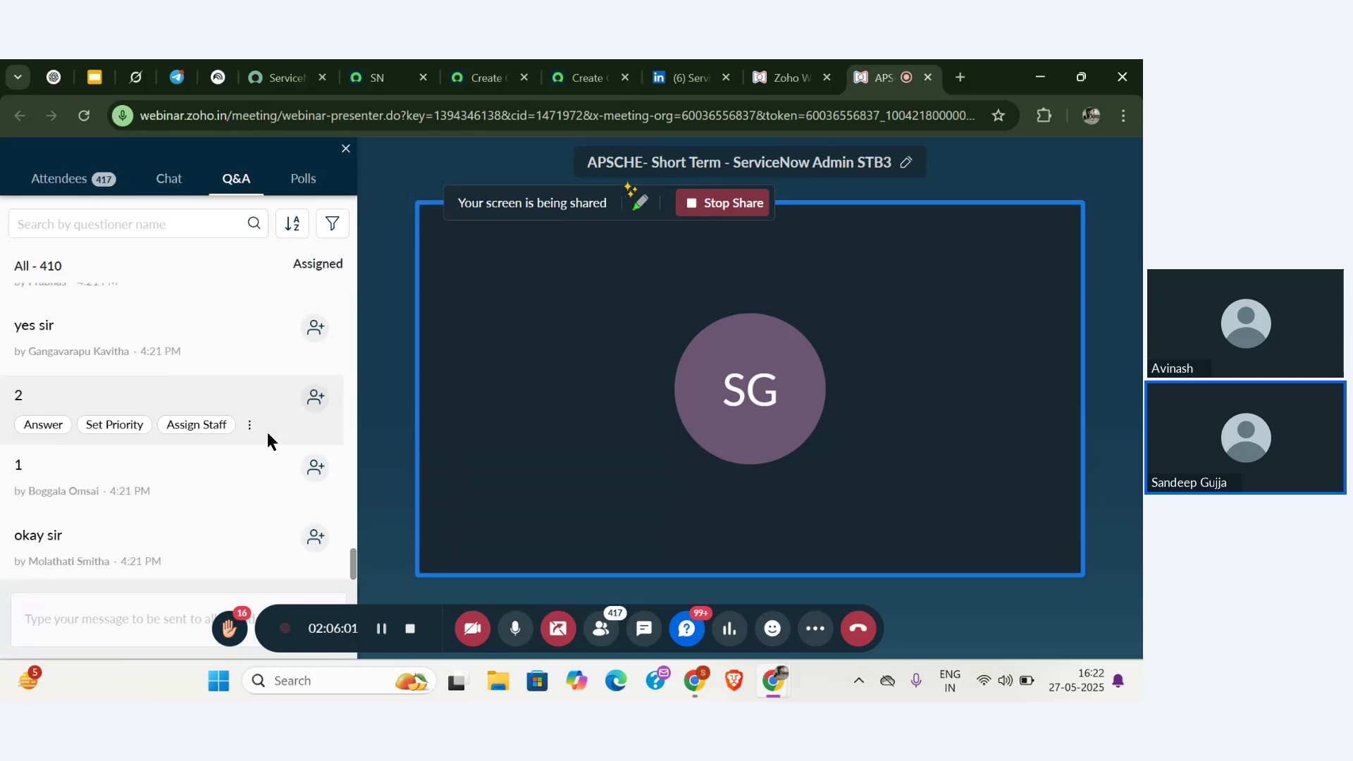
scroll(268, 433, "up", 2)
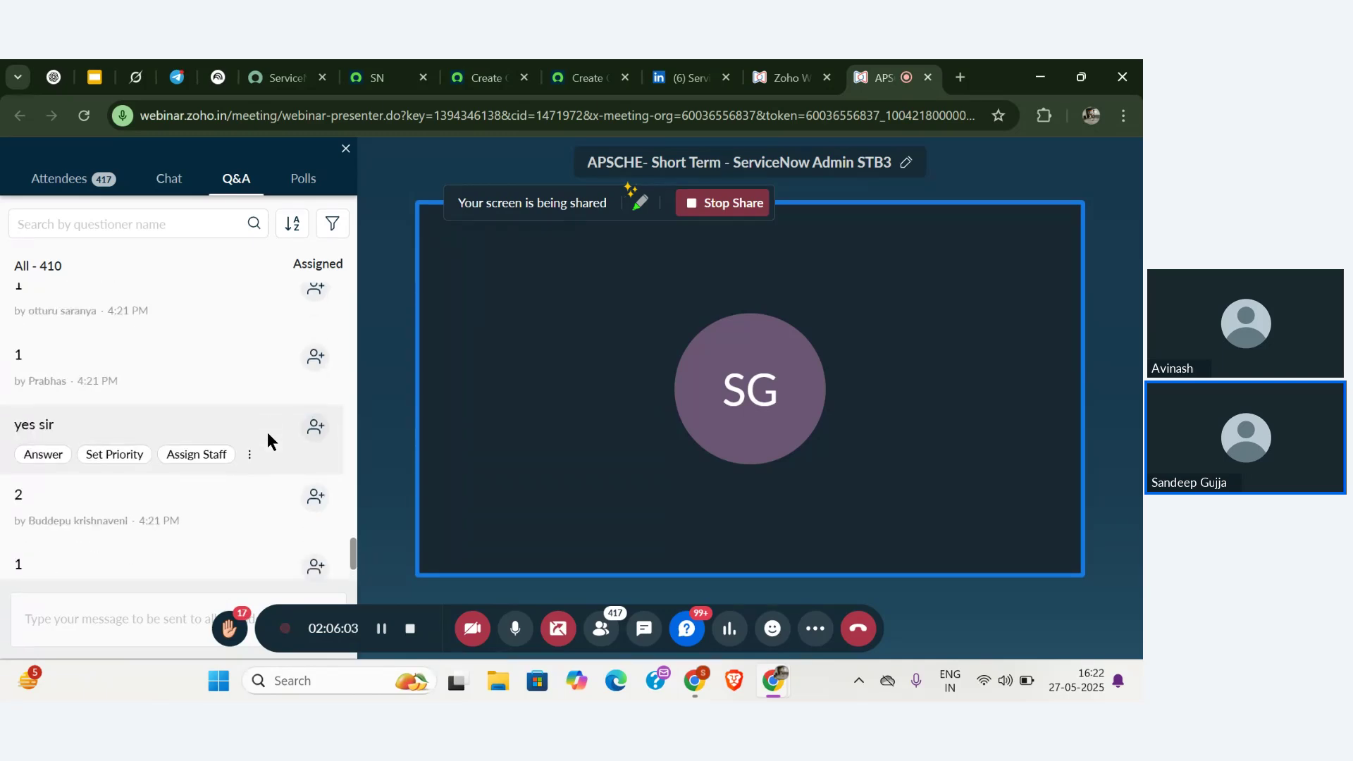
scroll(268, 433, "down", 1)
scroll(268, 432, "up", 1)
scroll(268, 433, "down", 1)
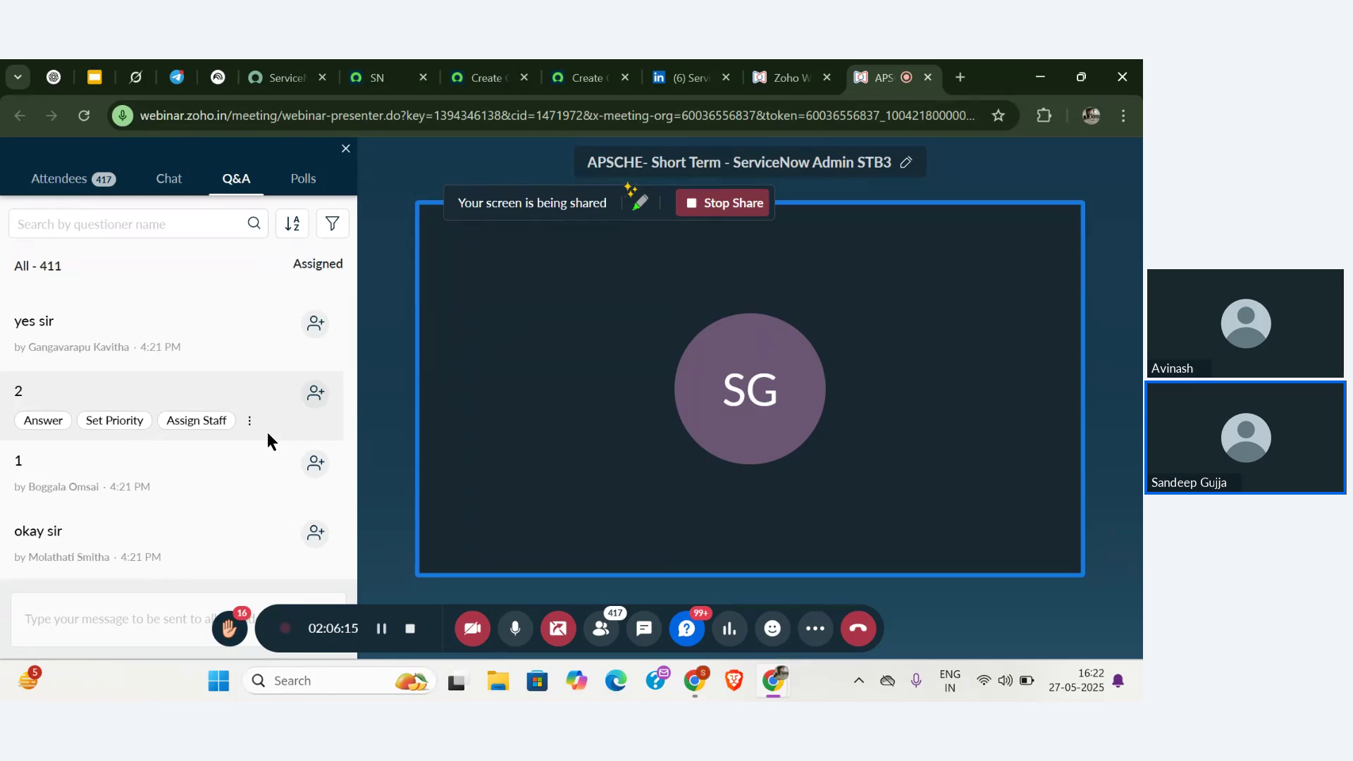
scroll(268, 433, "down", 1)
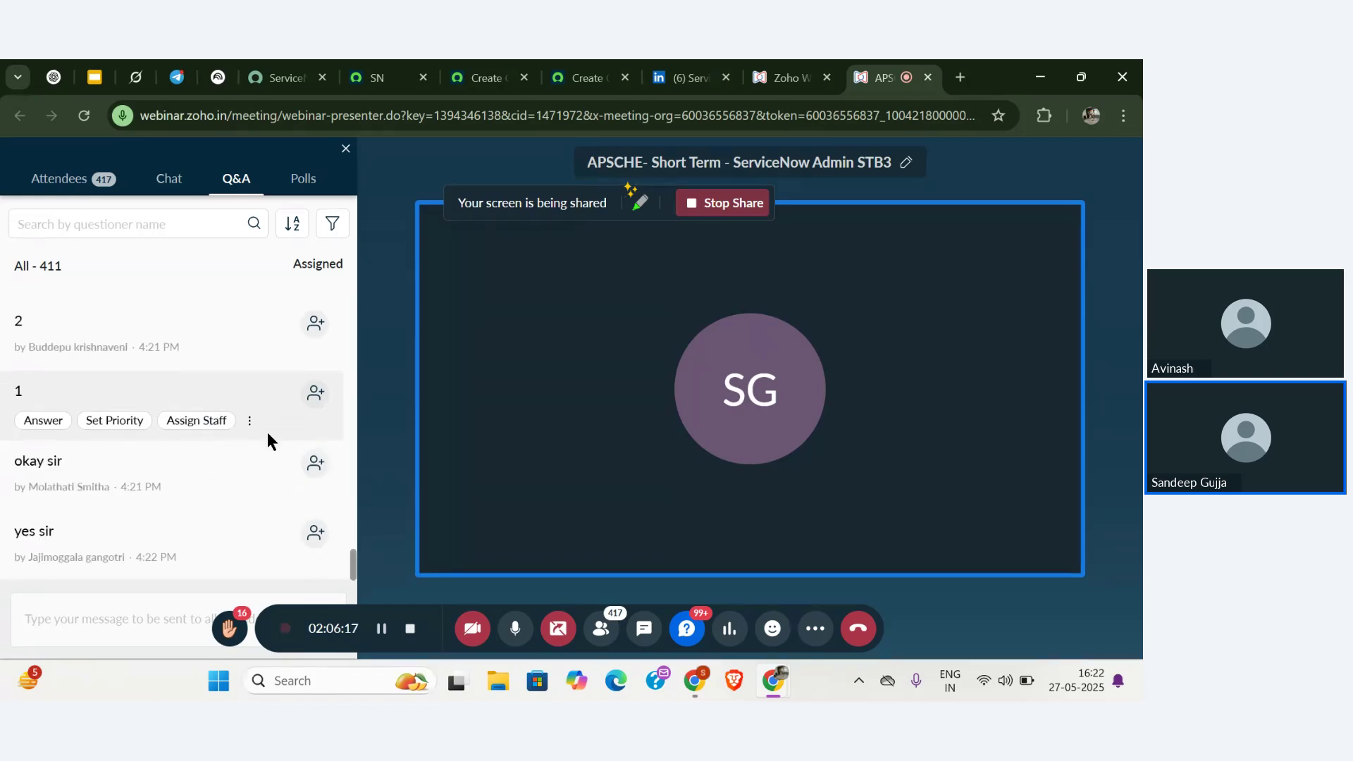
scroll(268, 433, "up", 1)
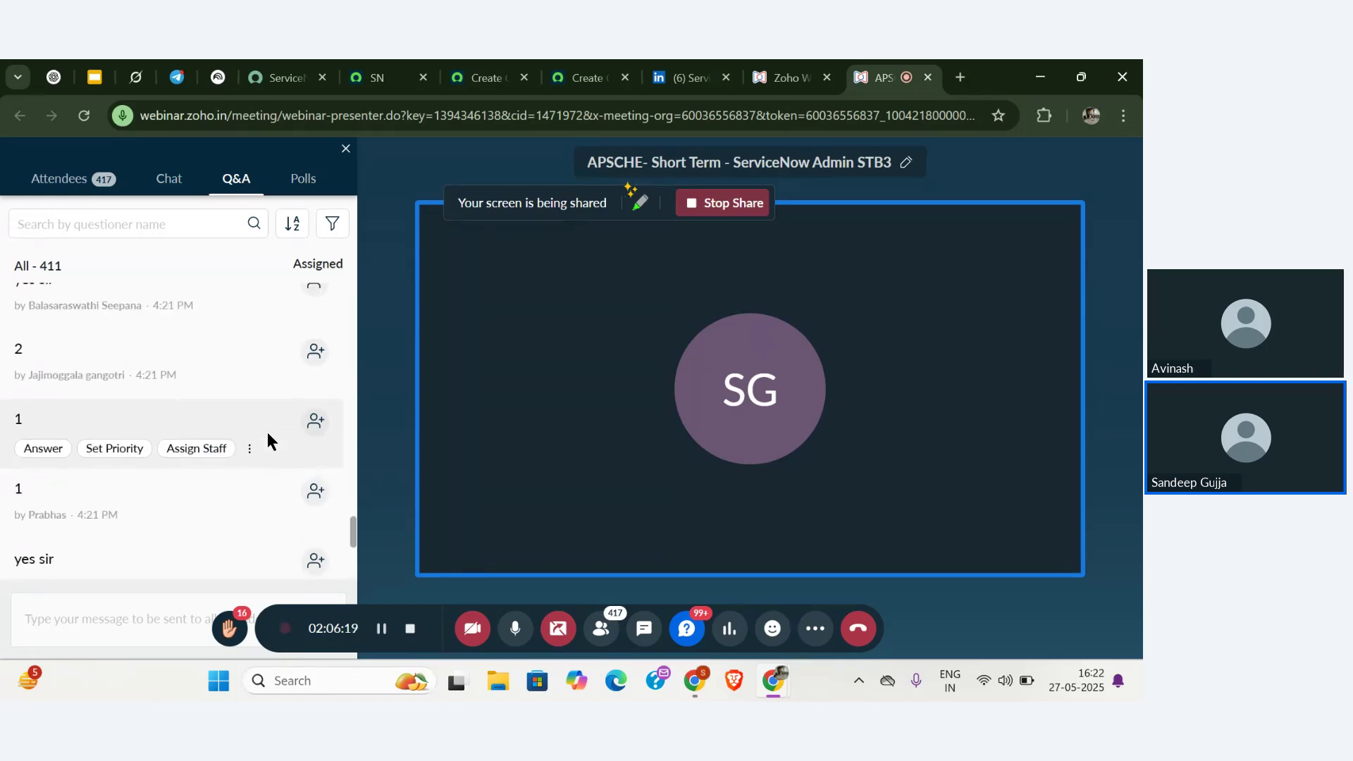
scroll(268, 433, "down", 1)
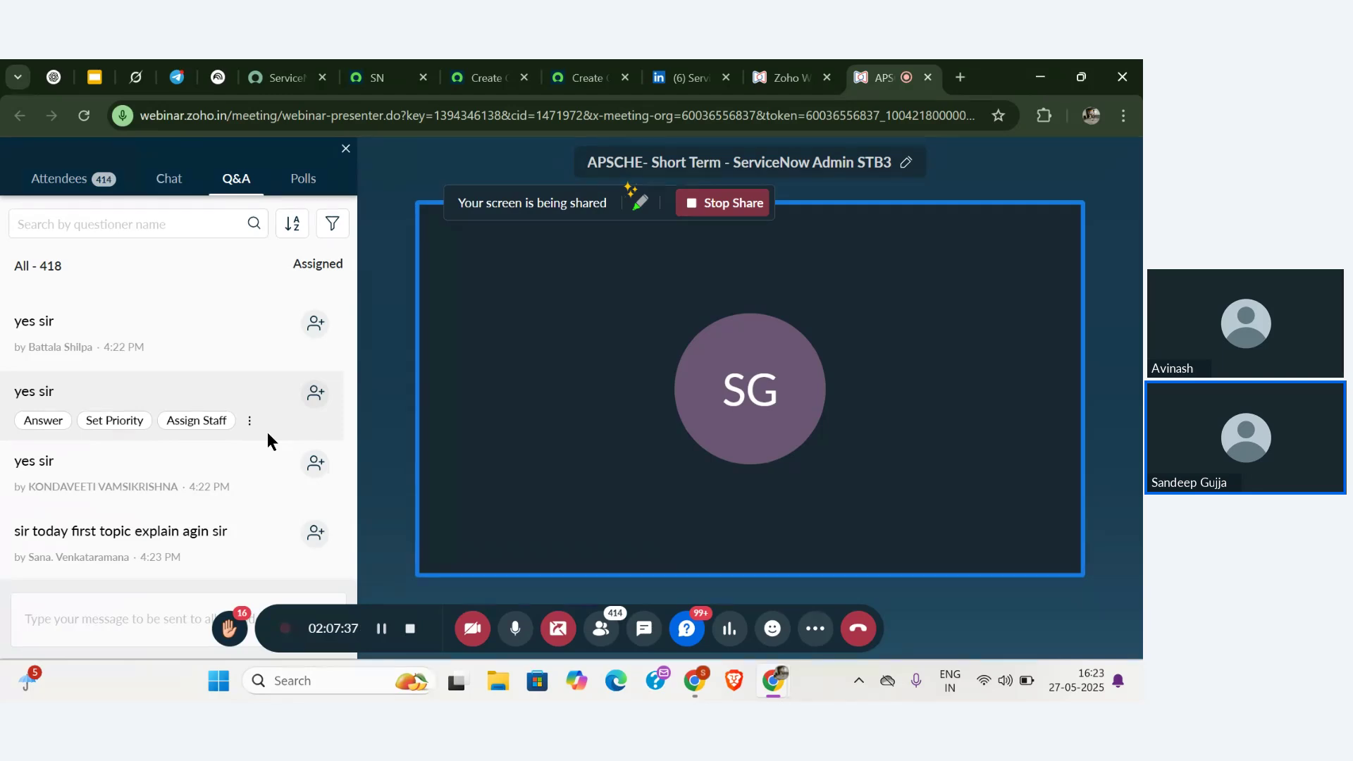
- Switch to ServiceNow, search the navigator for create new, and open a new Incident record form
left_click(380, 77)
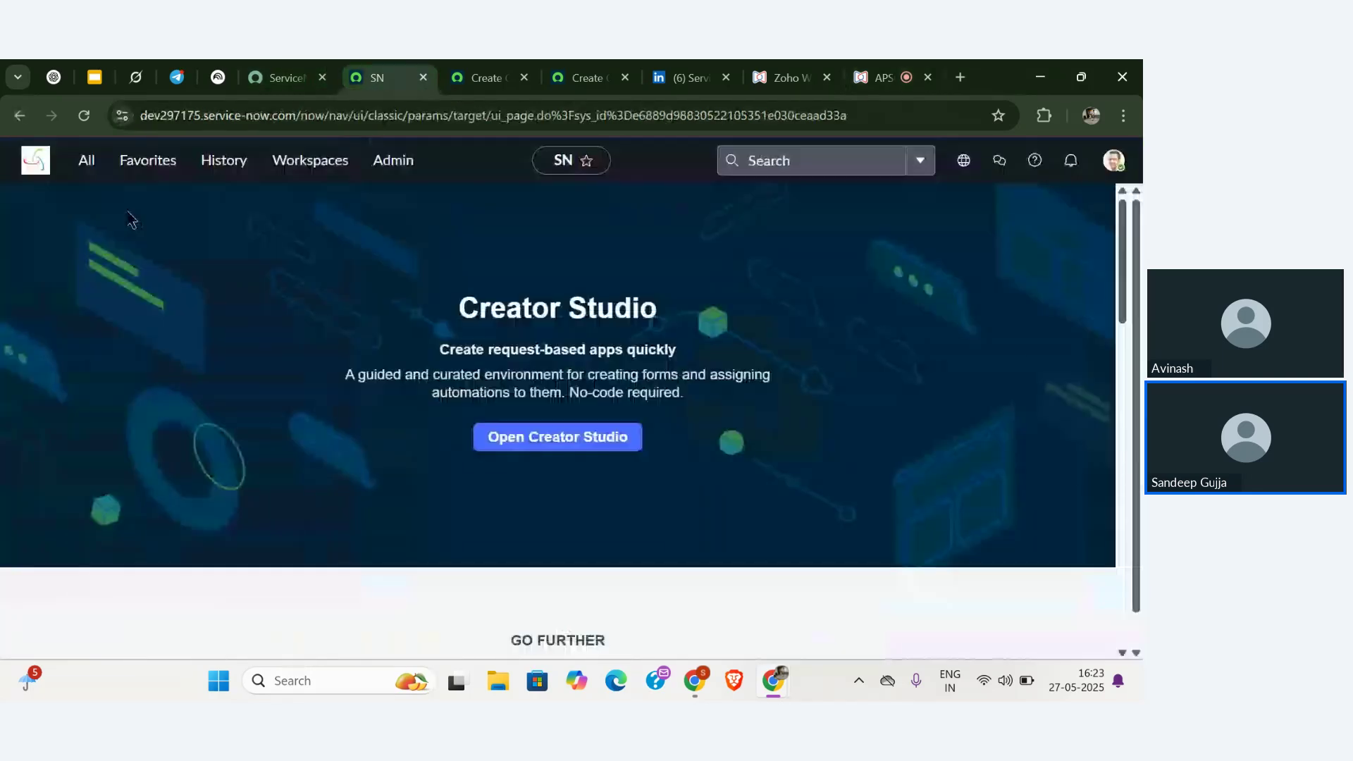
left_click(87, 160)
type("act")
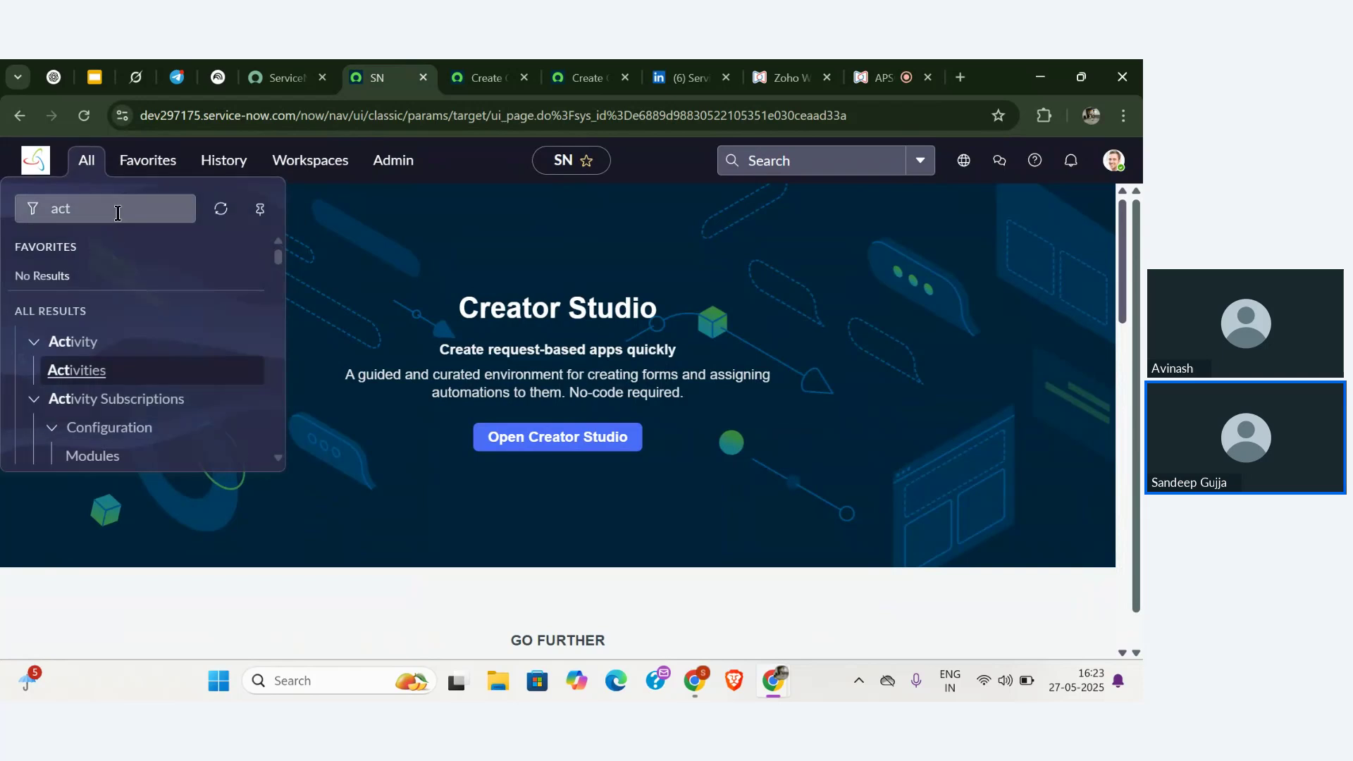
left_click(118, 212)
key("ctrl+a")
key("BackSpace")
type("cre")
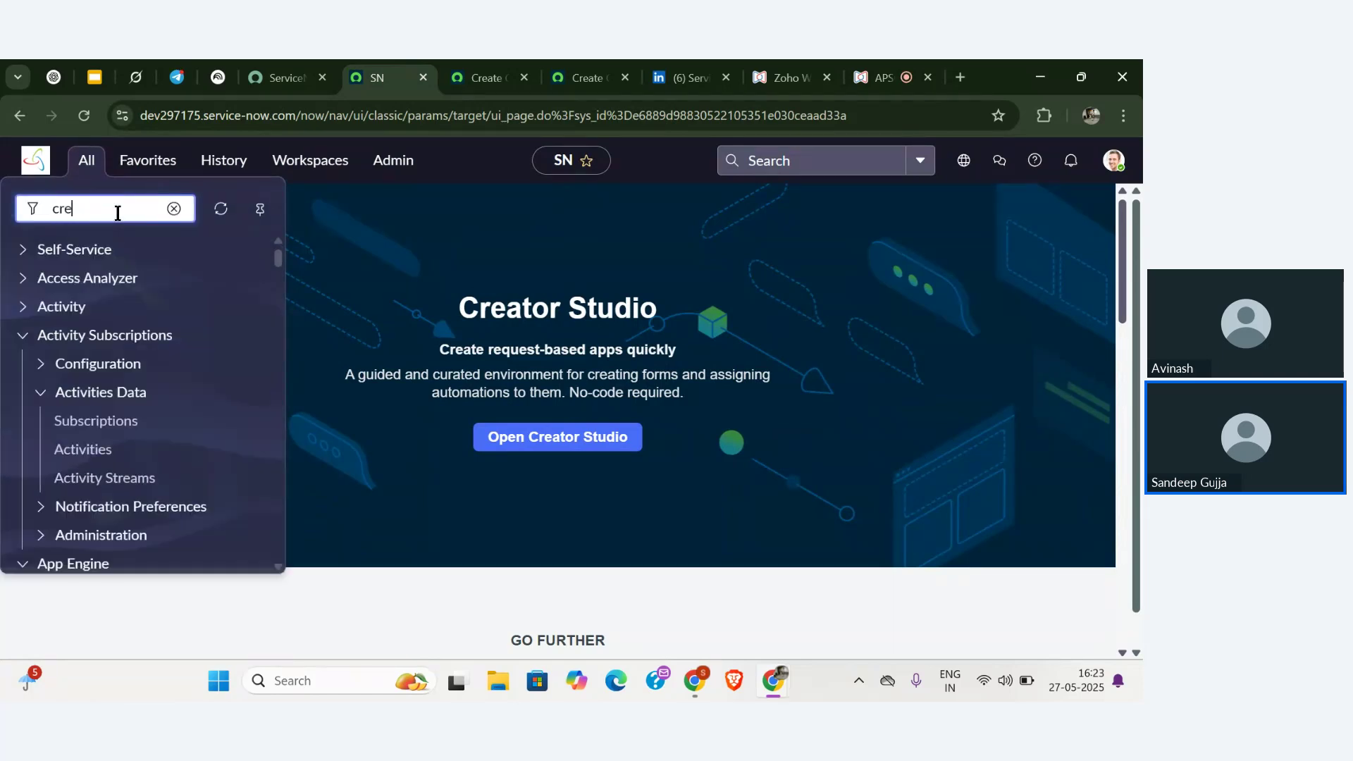
type("ate new")
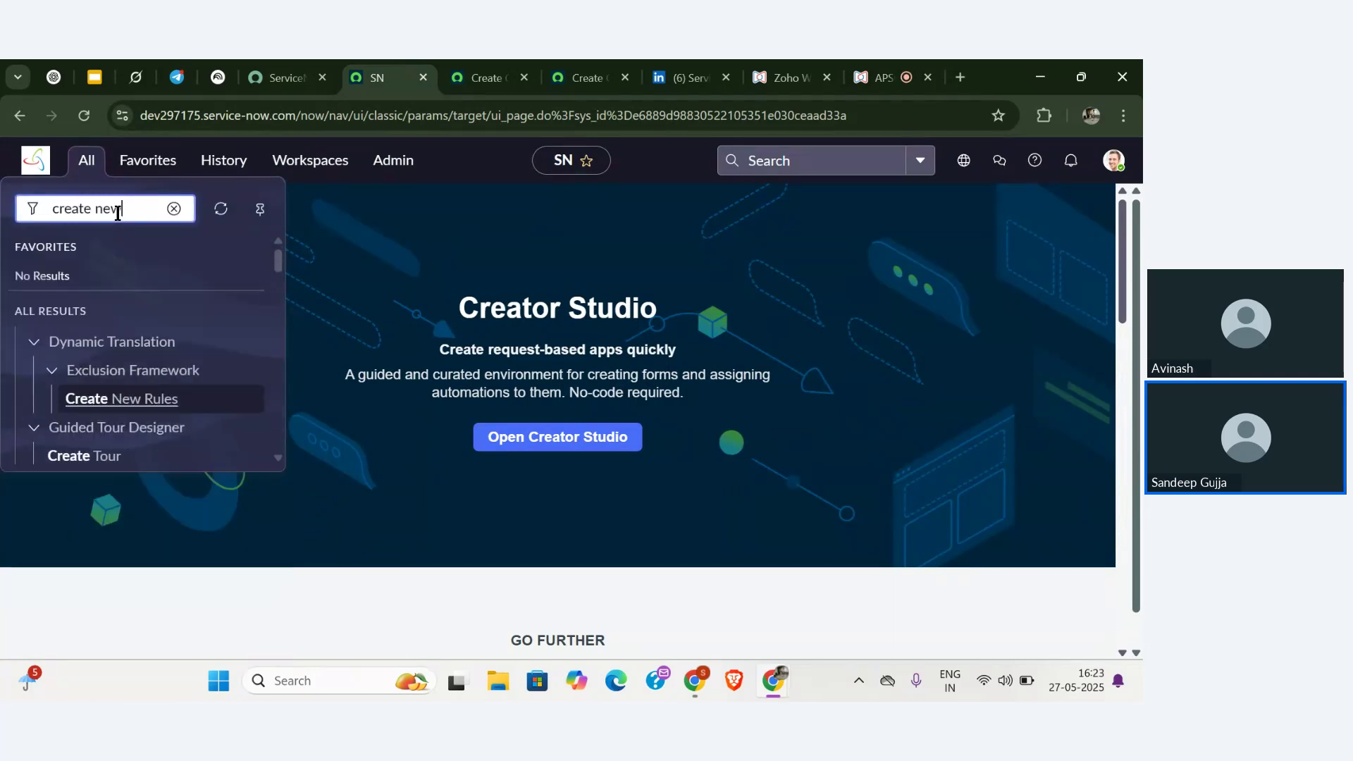
scroll(124, 309, "down", 4)
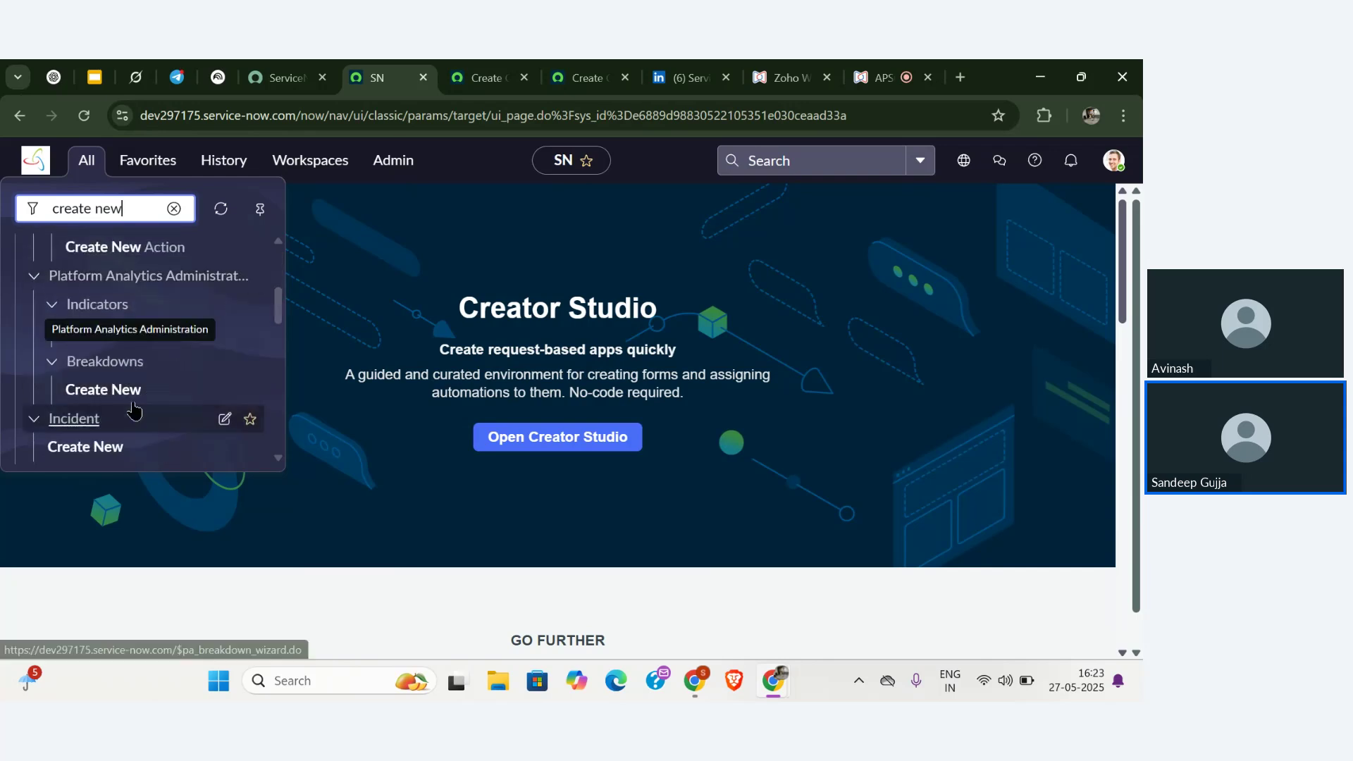
left_click(97, 448)
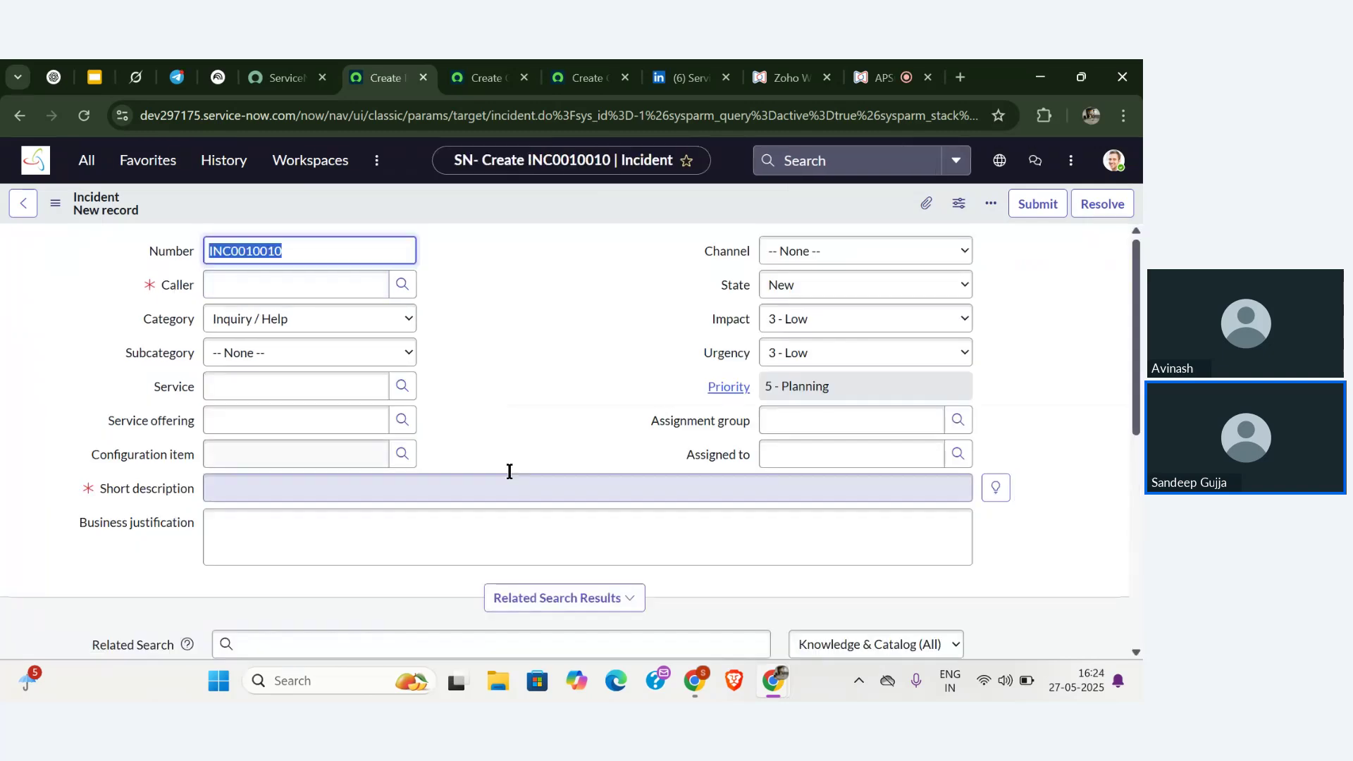
left_click(615, 394)
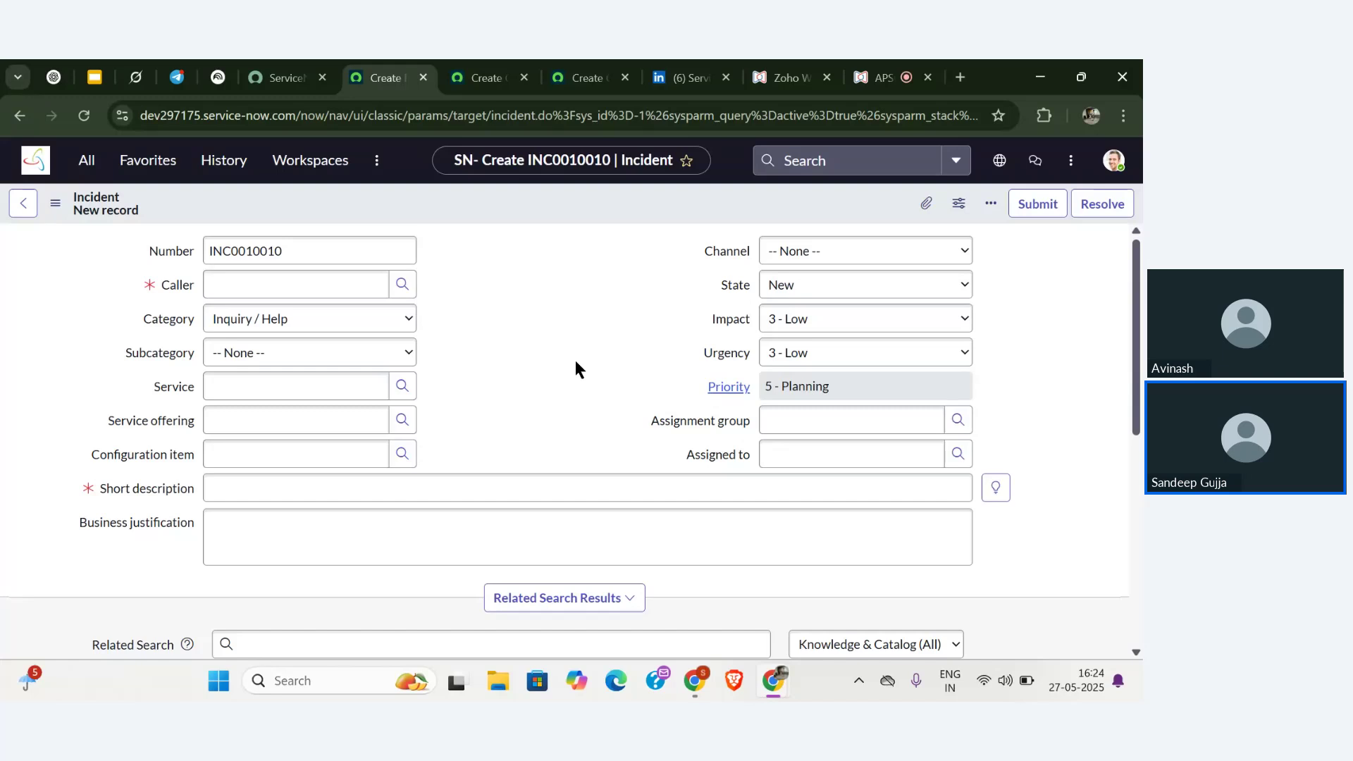
- Examine the Users list offered for the incident's Caller reference field, and close the lookup
left_click(402, 286)
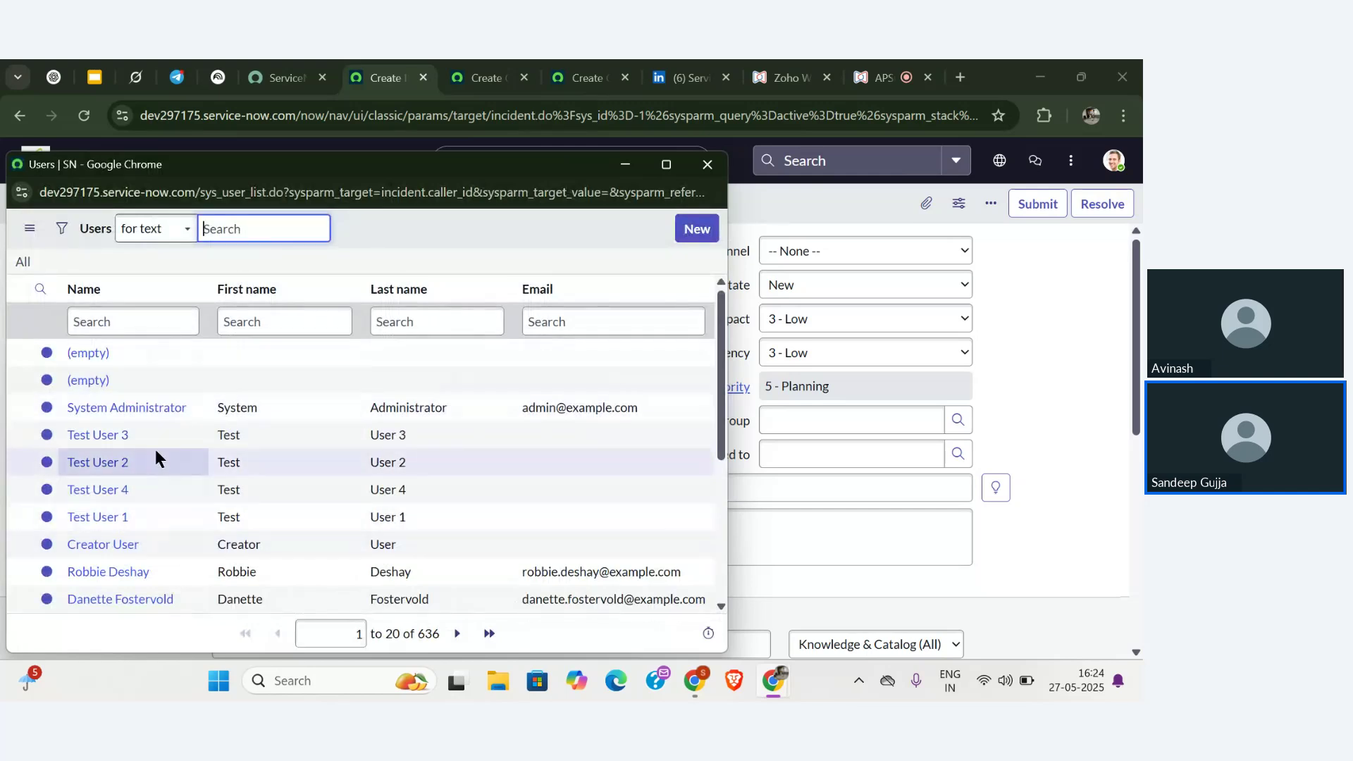
scroll(155, 450, "down", 4)
scroll(155, 450, "up", 5)
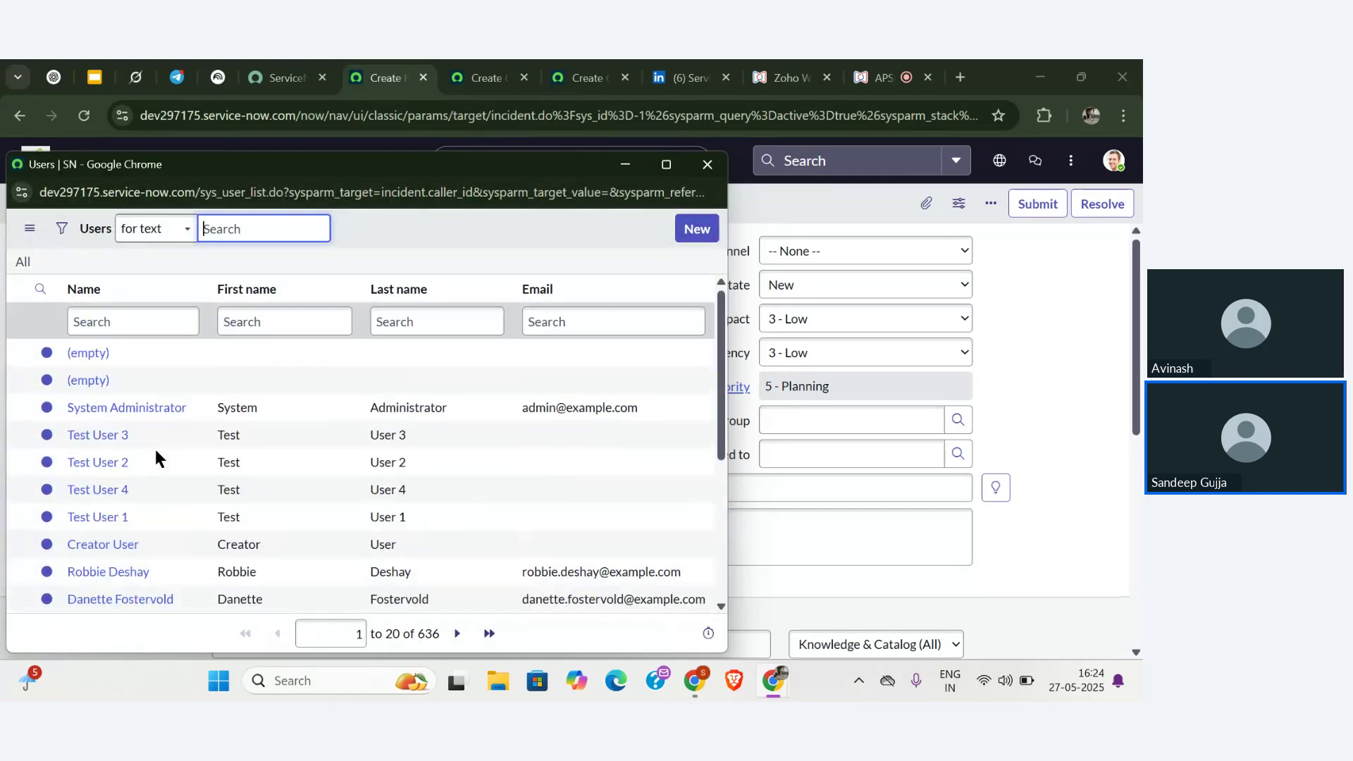
left_click(698, 191)
left_click(708, 166)
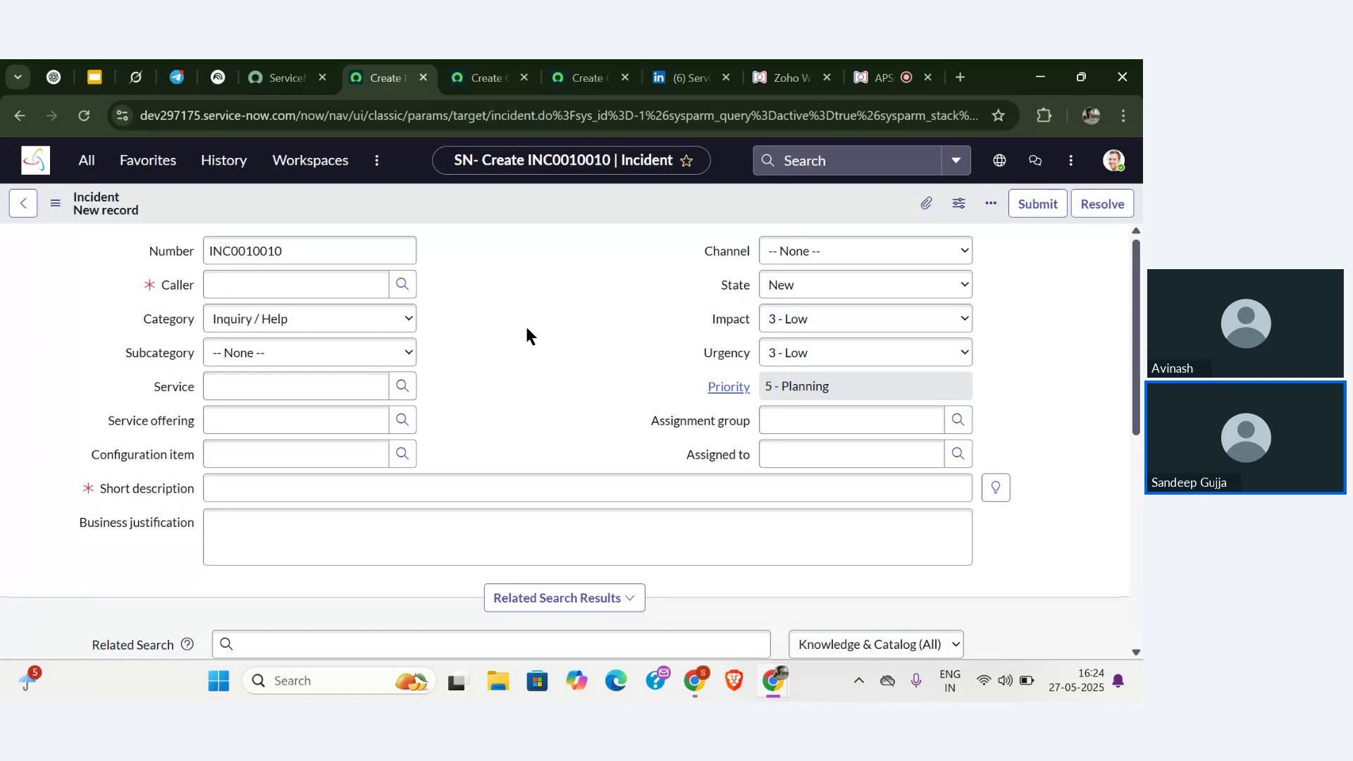
- Return to the Zoho webinar and read the attendees' questions about the day's topics and parent and child fields
left_click(881, 77)
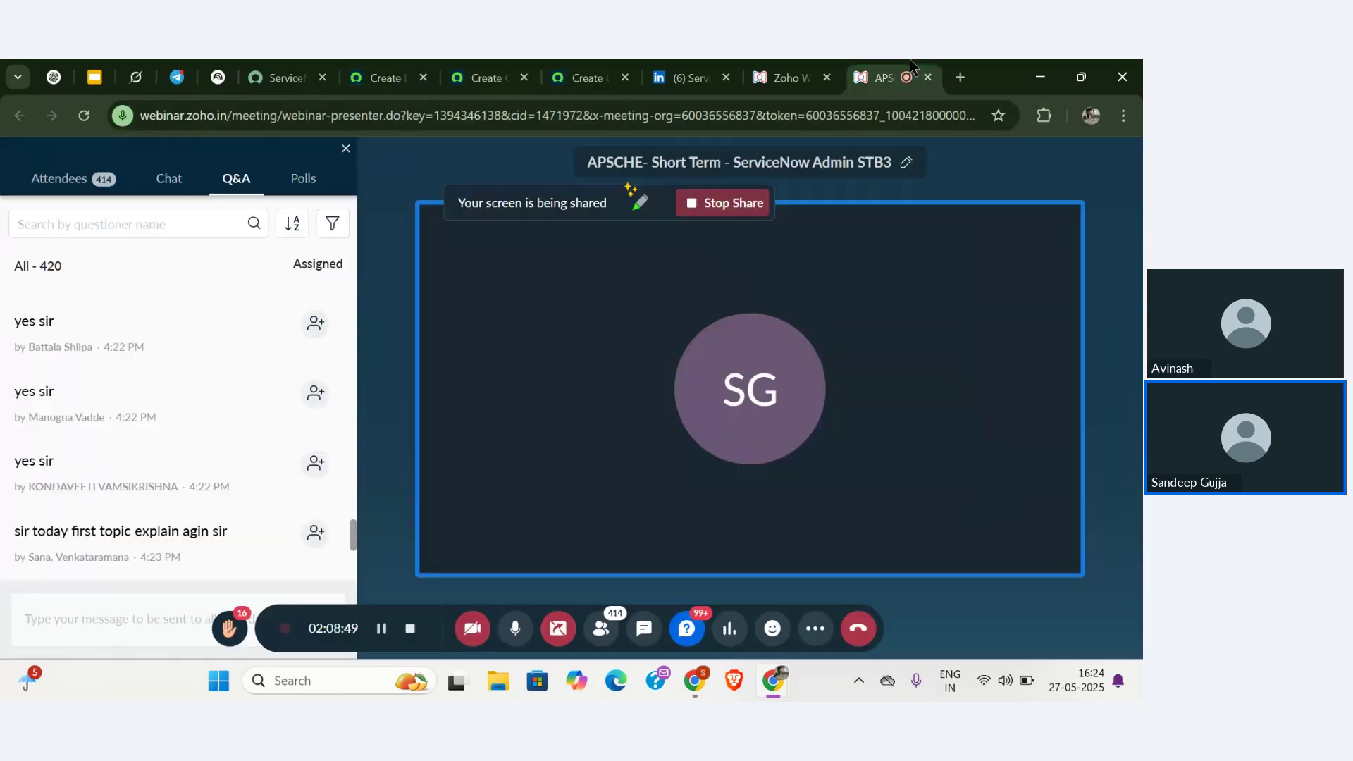
scroll(305, 369, "down", 1)
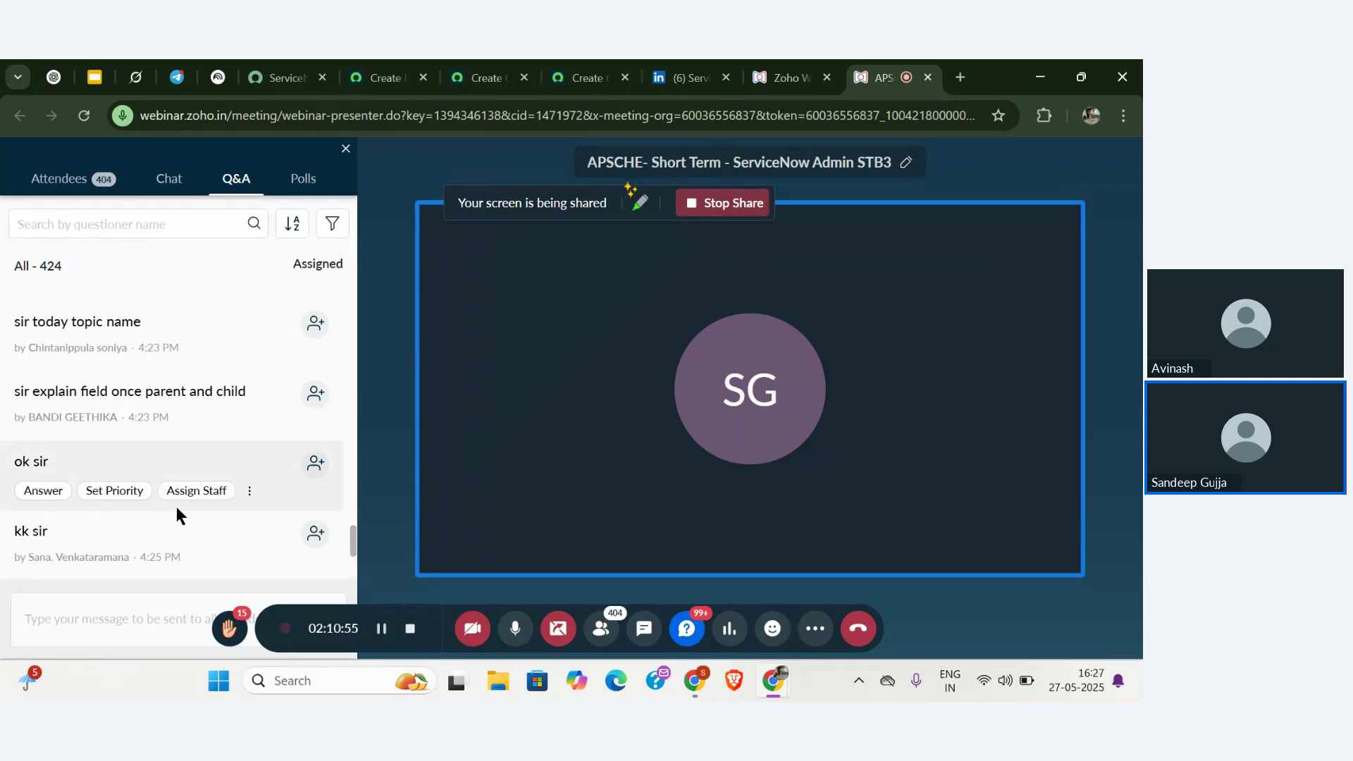
scroll(176, 506, "down", 3)
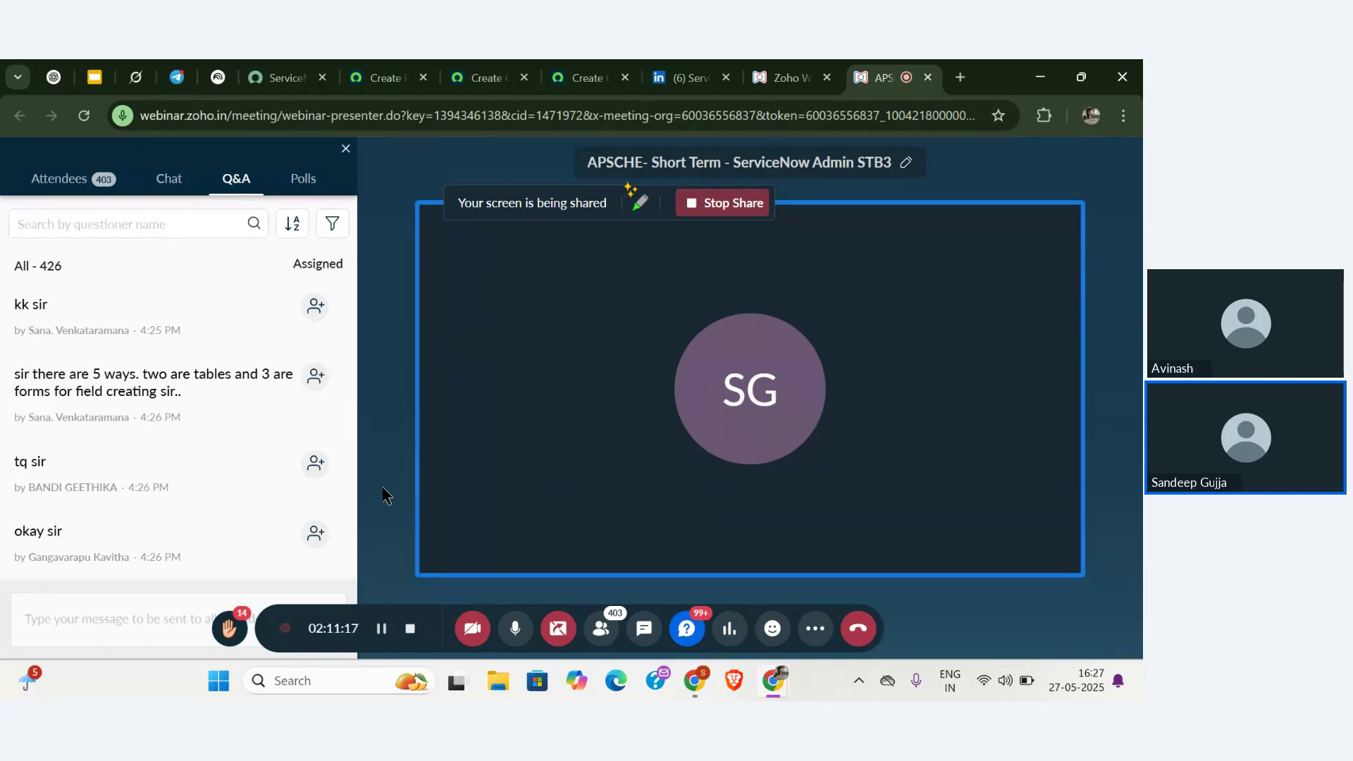
mouse_move(274, 467)
scroll(271, 466, "down", 2)
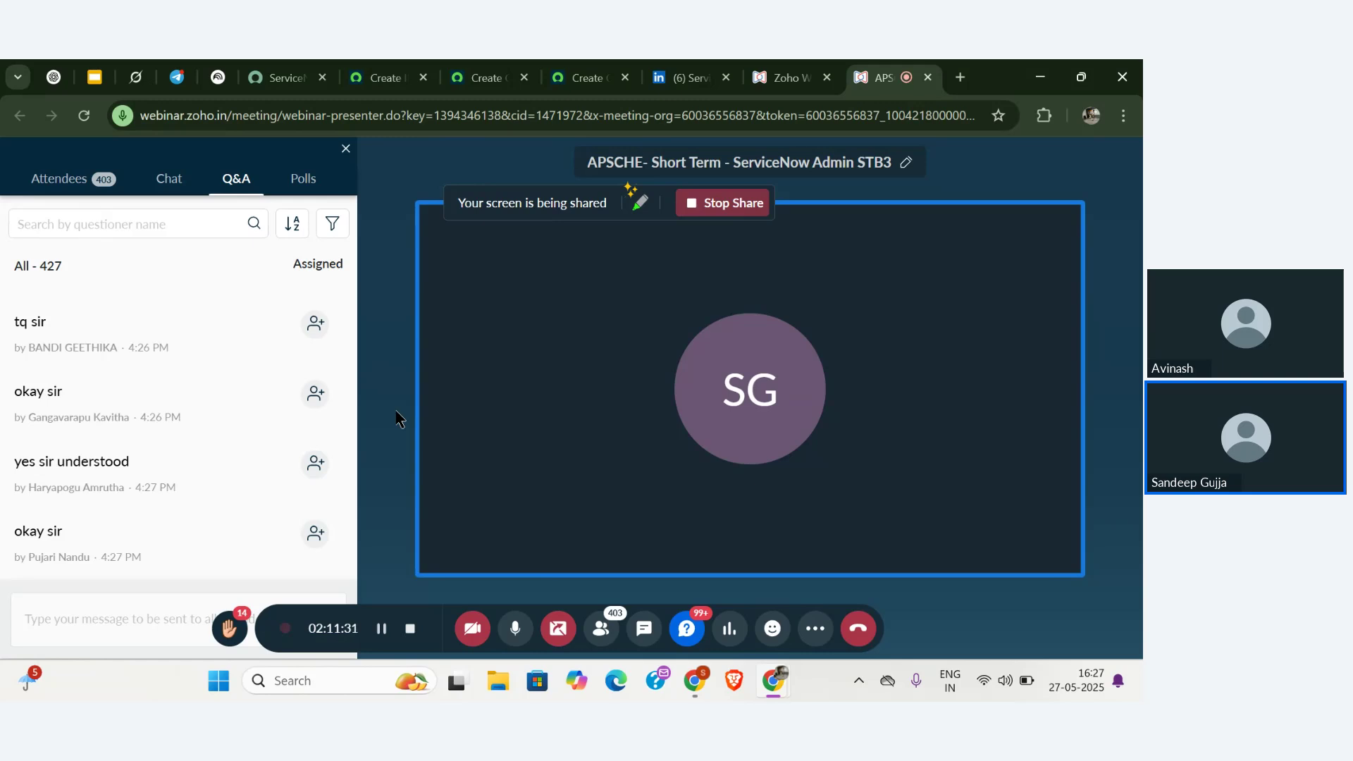
scroll(123, 388, "down", 1)
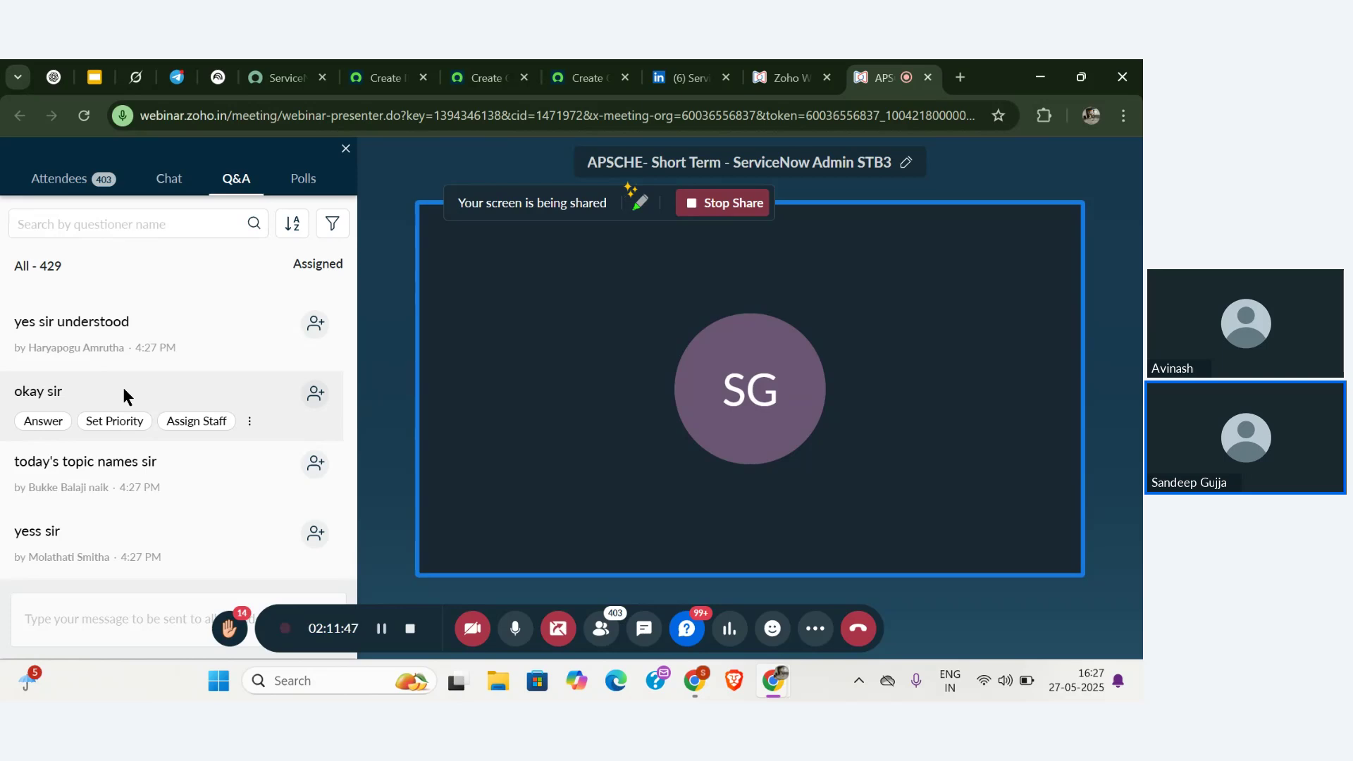
scroll(123, 386, "down", 1)
scroll(124, 389, "down", 1)
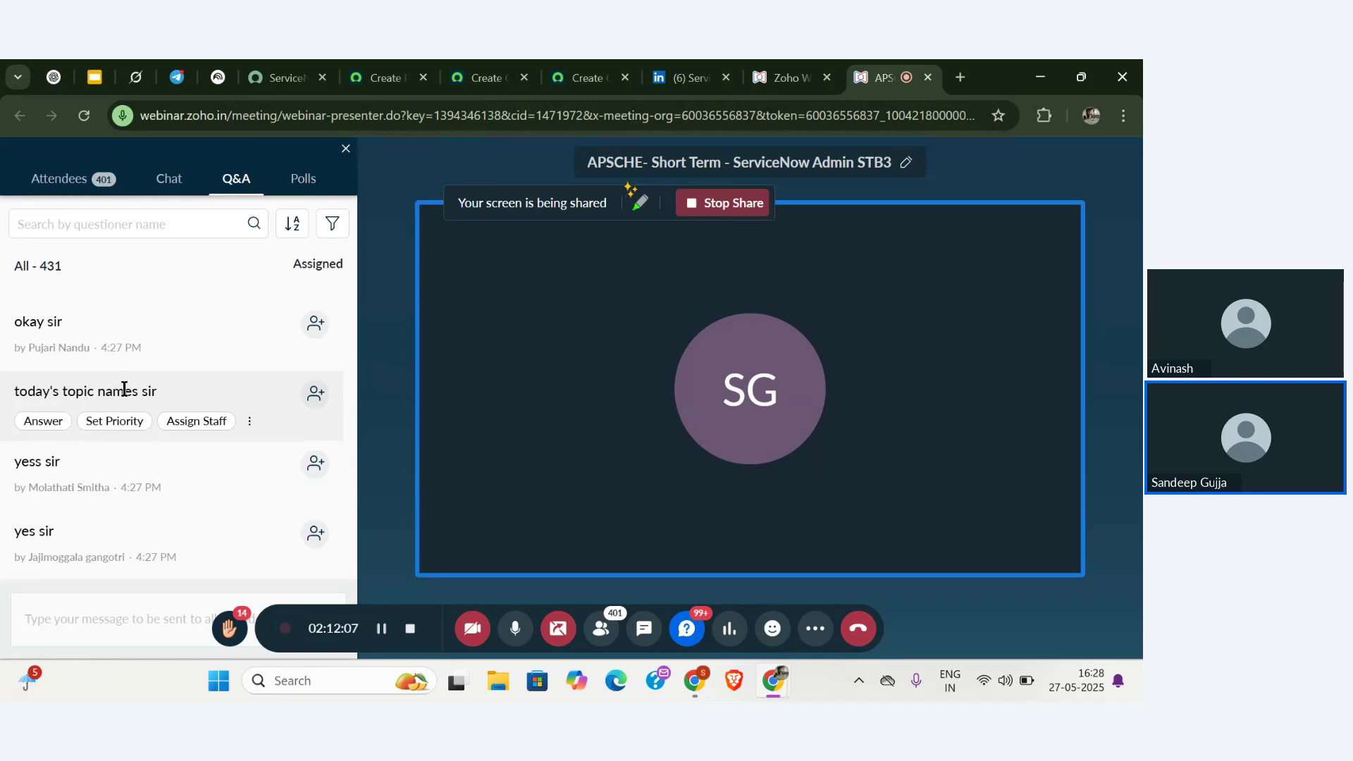
scroll(124, 389, "down", 2)
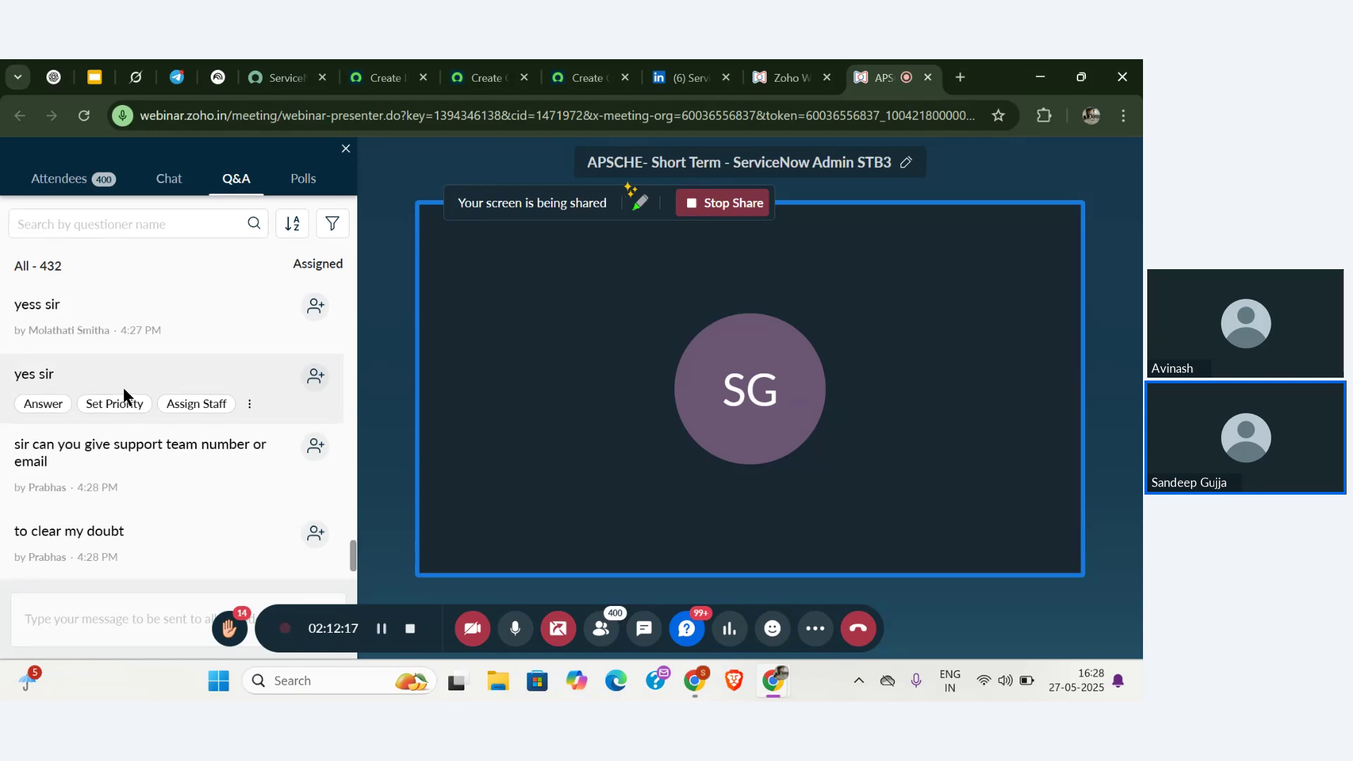
- Examine the attendee question asking for the support team's number or email
mouse_move(67, 460)
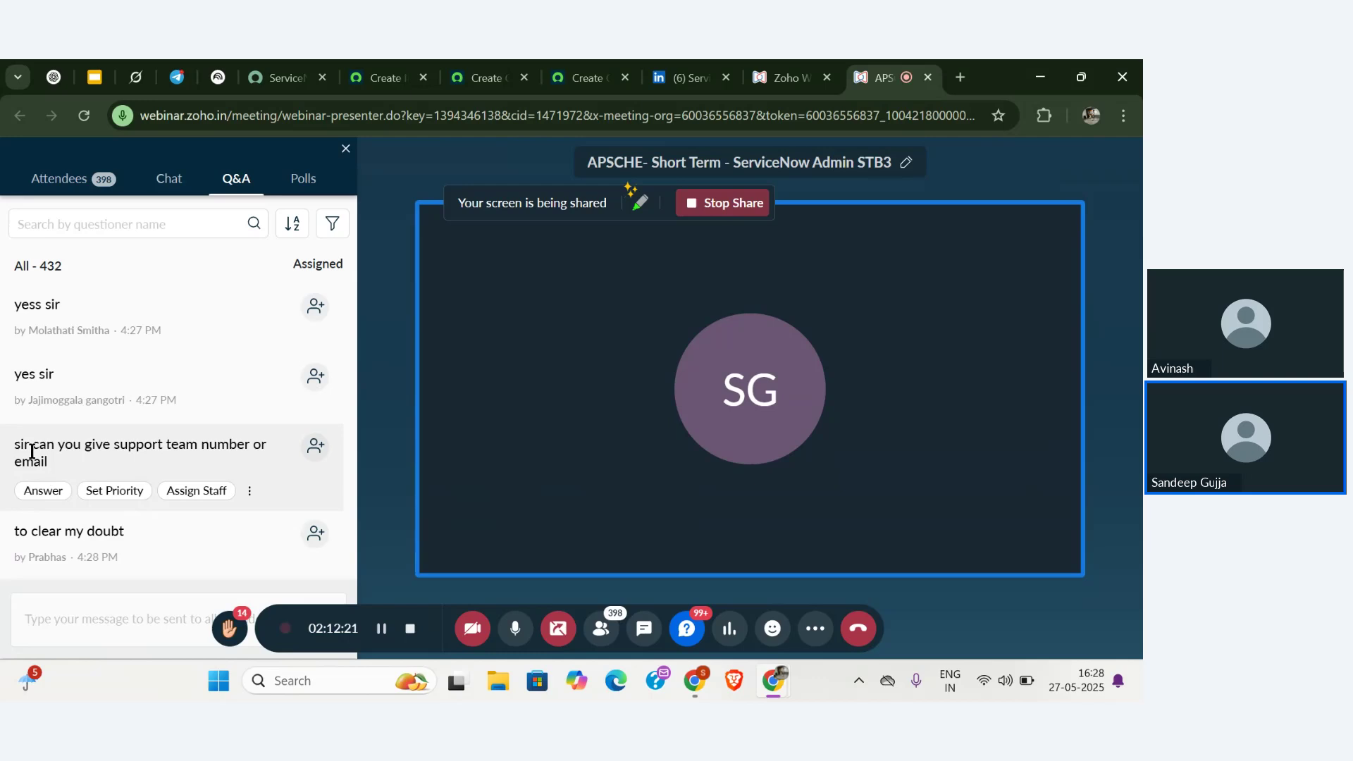
double_click(31, 460)
left_click(84, 449)
double_click(86, 449)
left_click(91, 458)
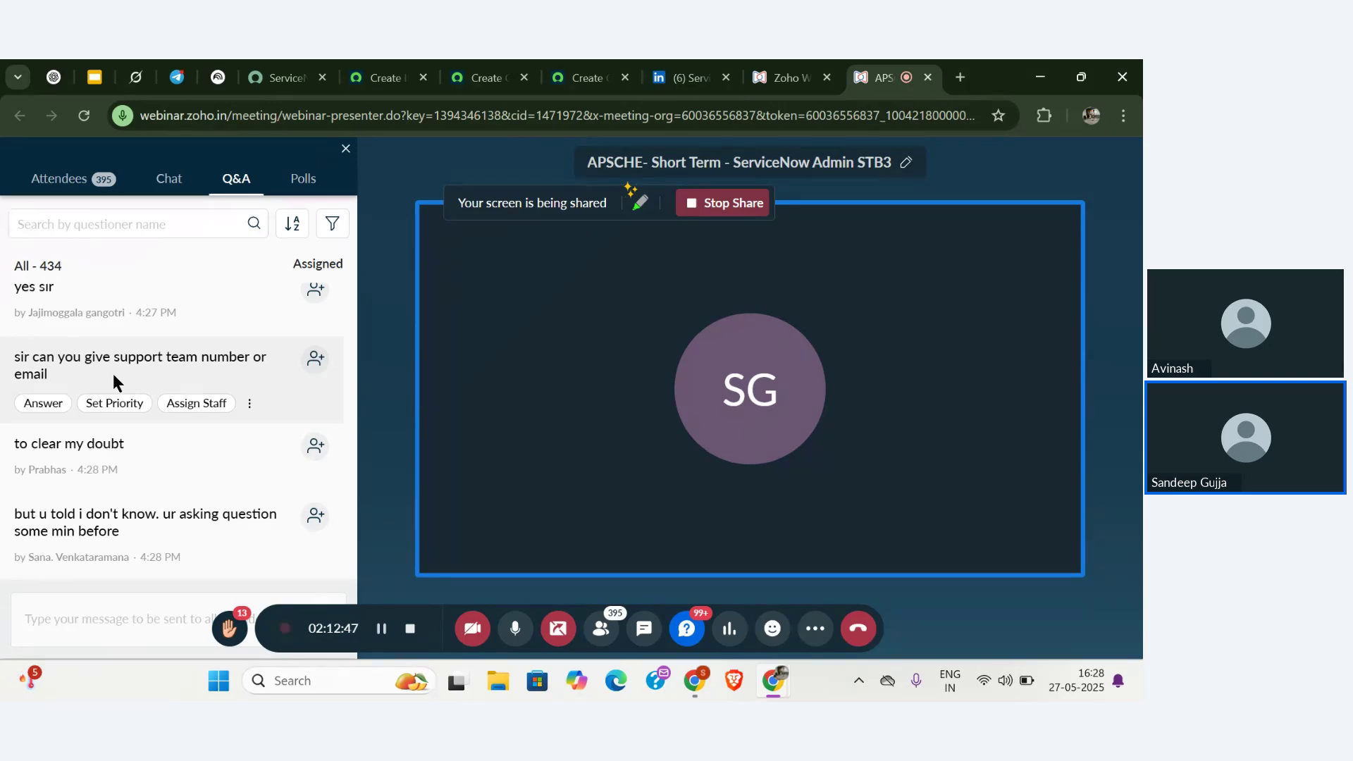
- Read the newest Q&A messages, from the field-creation answers through the attendees' closing thanks
scroll(113, 375, "down", 2)
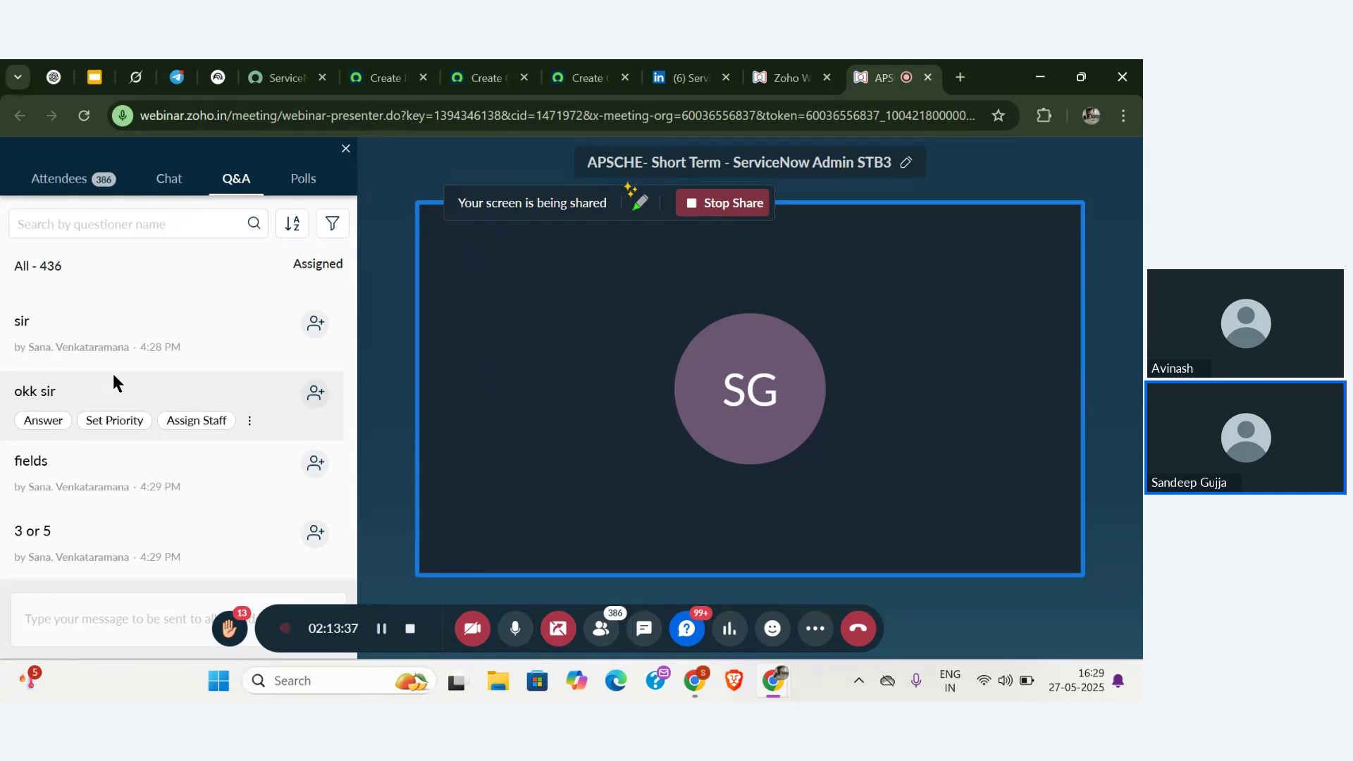
scroll(113, 374, "up", 1)
scroll(113, 373, "down", 1)
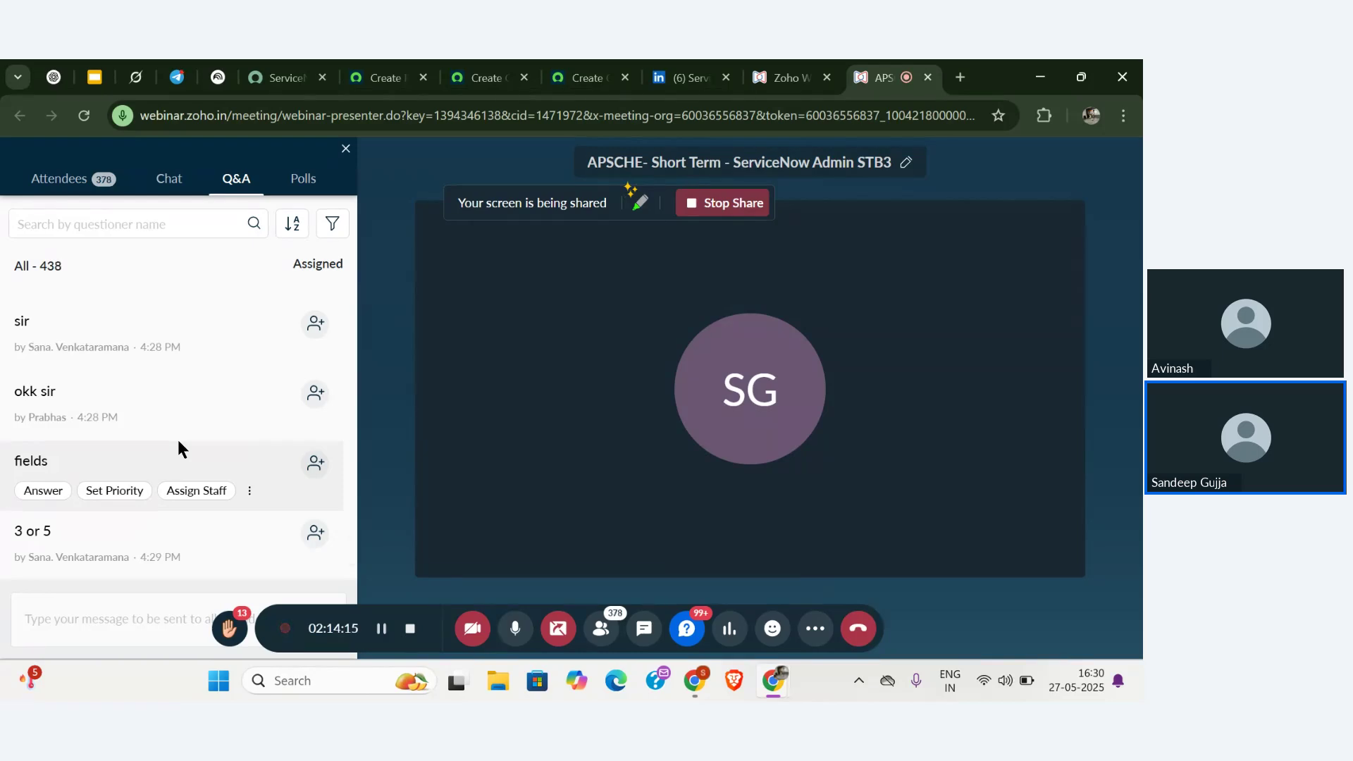
scroll(177, 437, "down", 2)
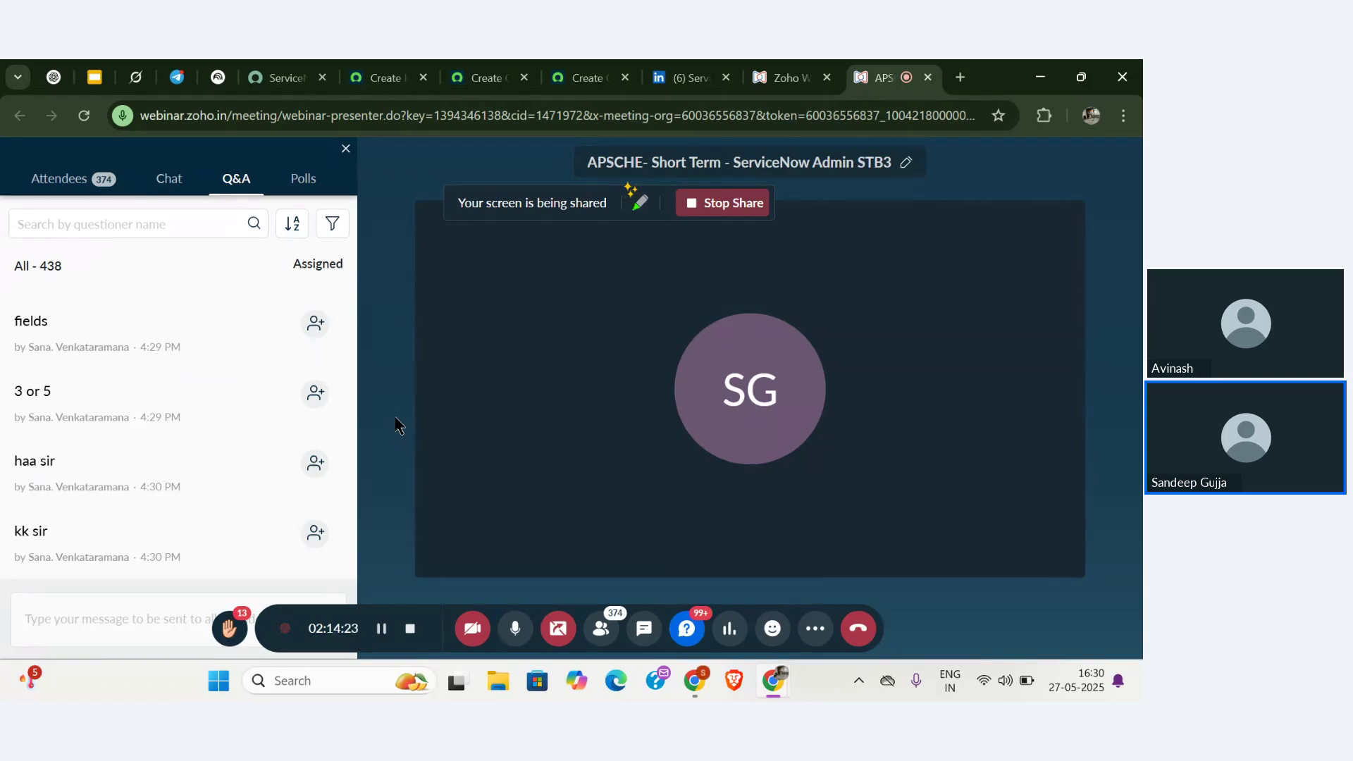
mouse_move(260, 419)
scroll(183, 404, "down", 4)
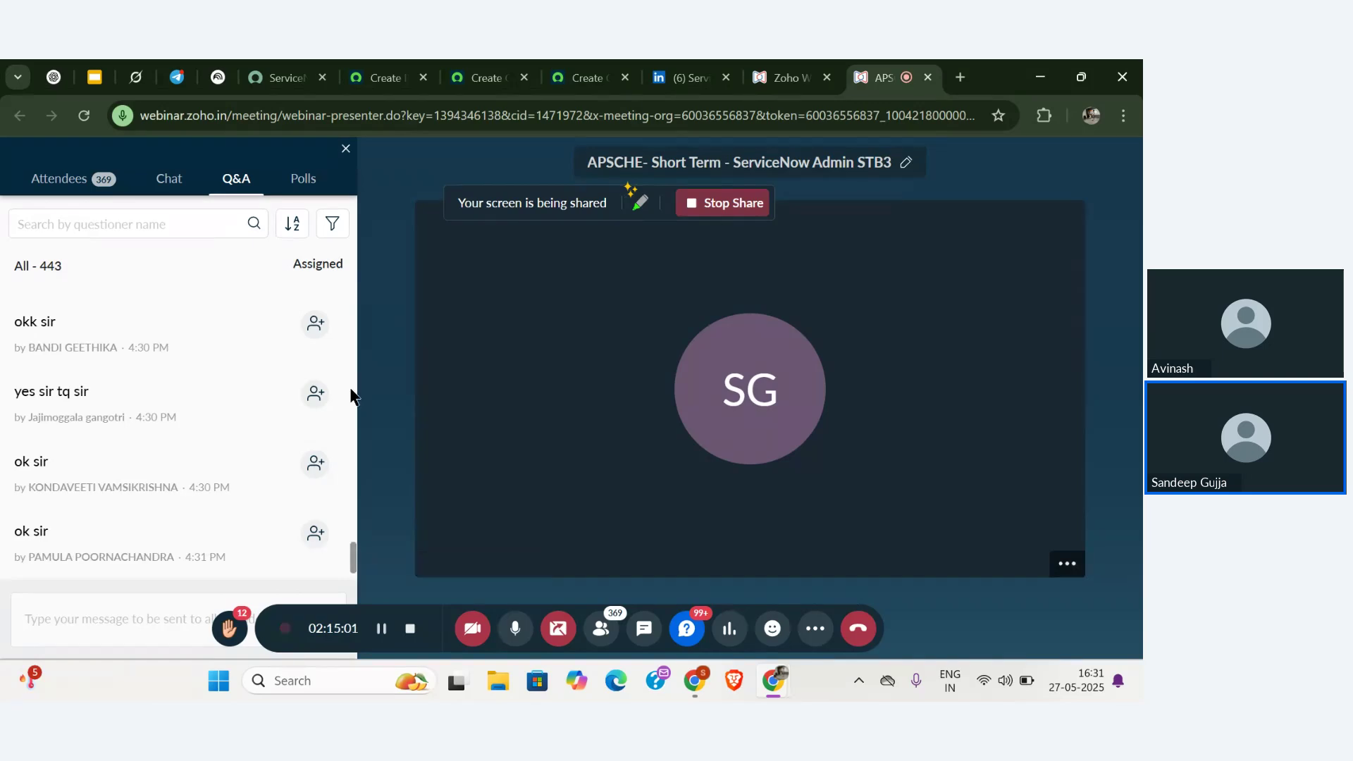
scroll(319, 416, "down", 1)
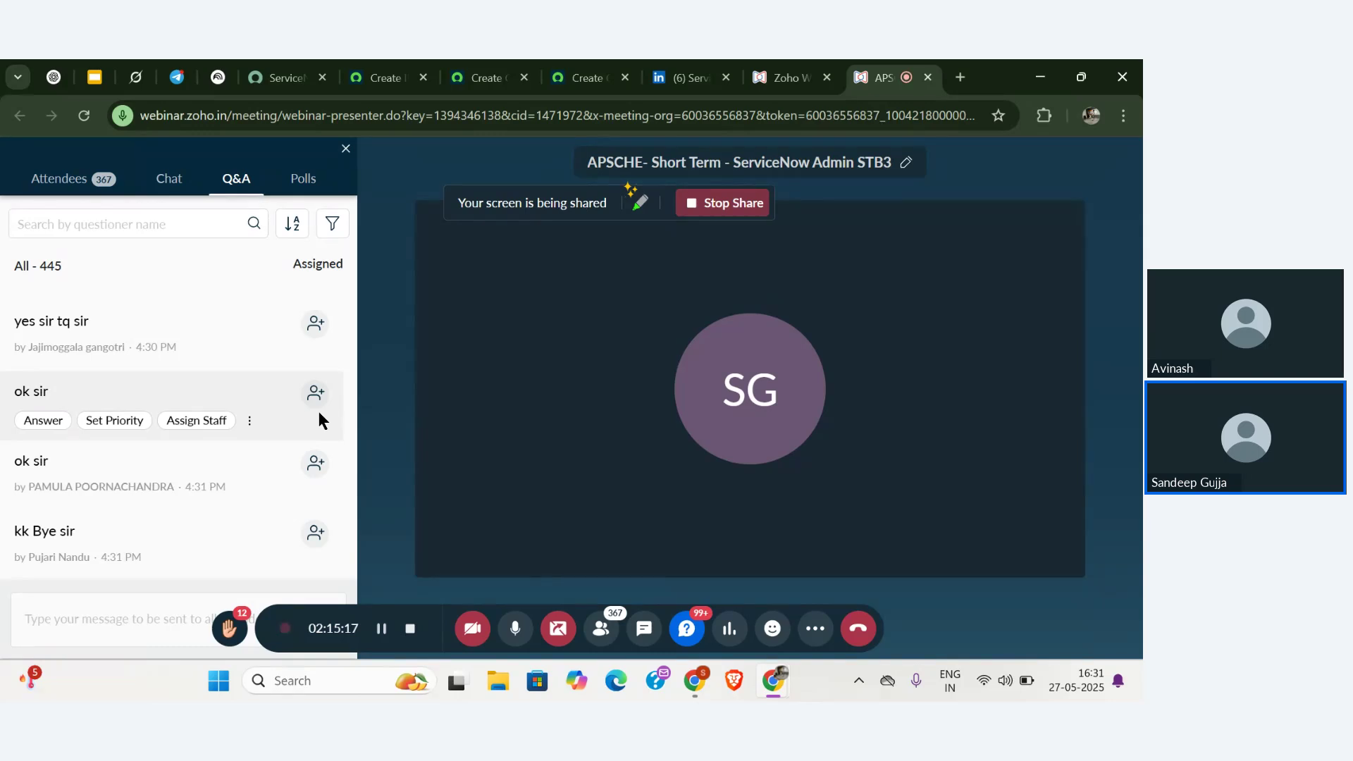
scroll(319, 412, "down", 2)
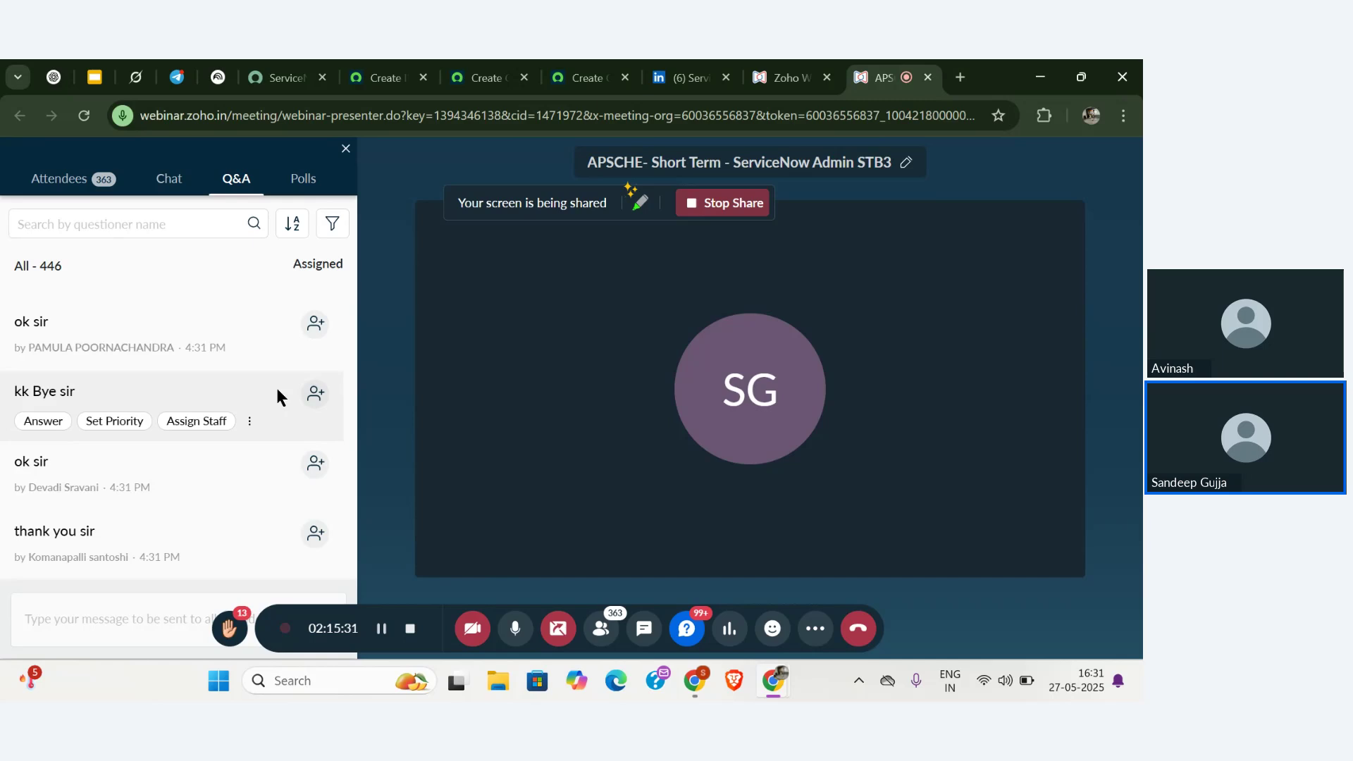
scroll(260, 454, "down", 1)
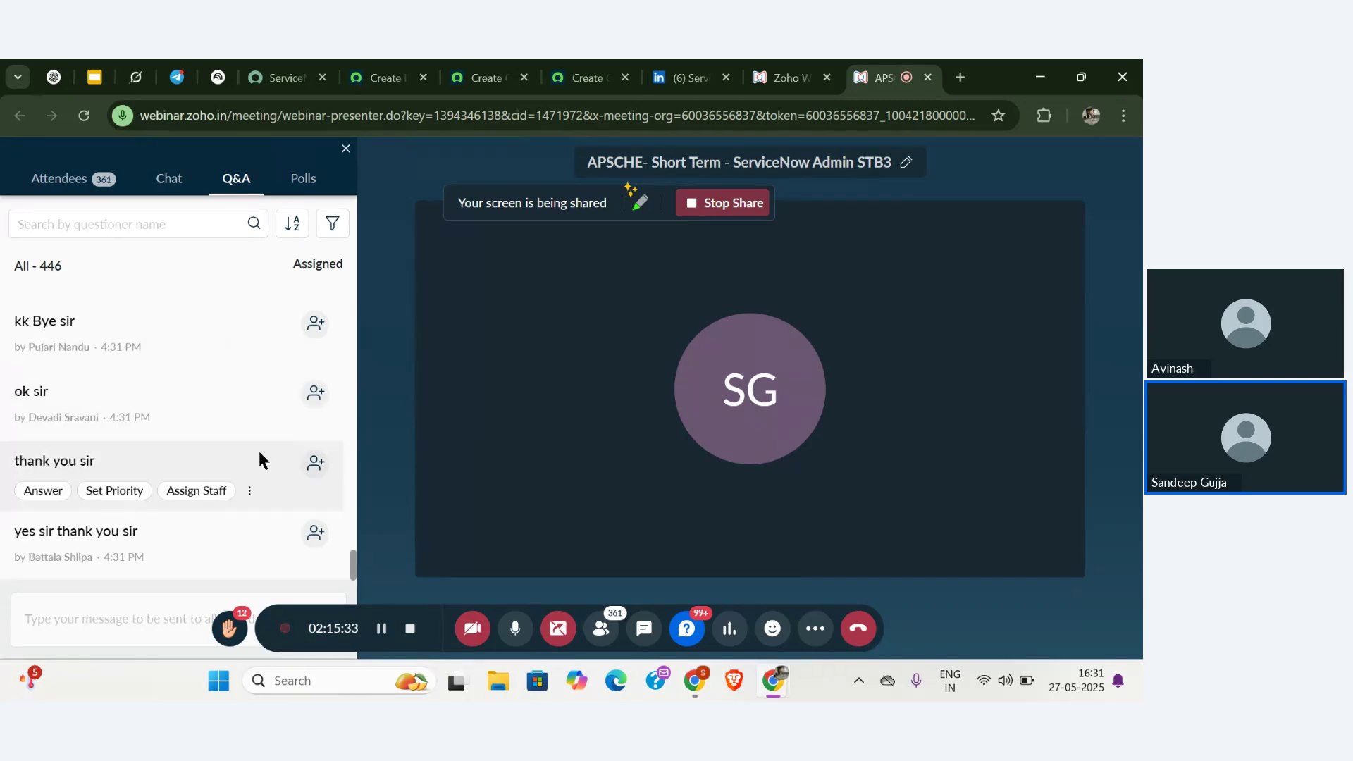
- Mute the microphone in the webinar and read the latest attendee messages in the Q&A
left_click(517, 631)
mouse_move(276, 454)
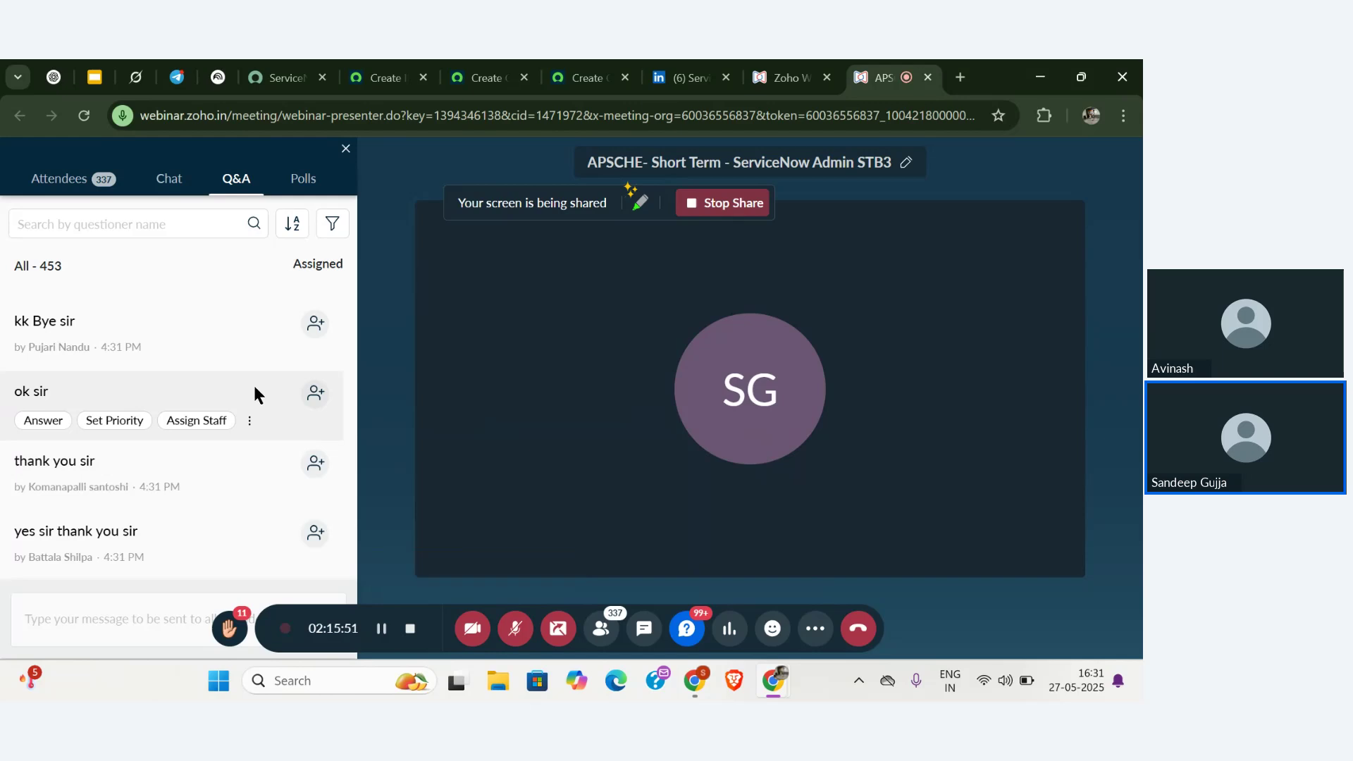
scroll(252, 382, "down", 3)
scroll(253, 382, "down", 3)
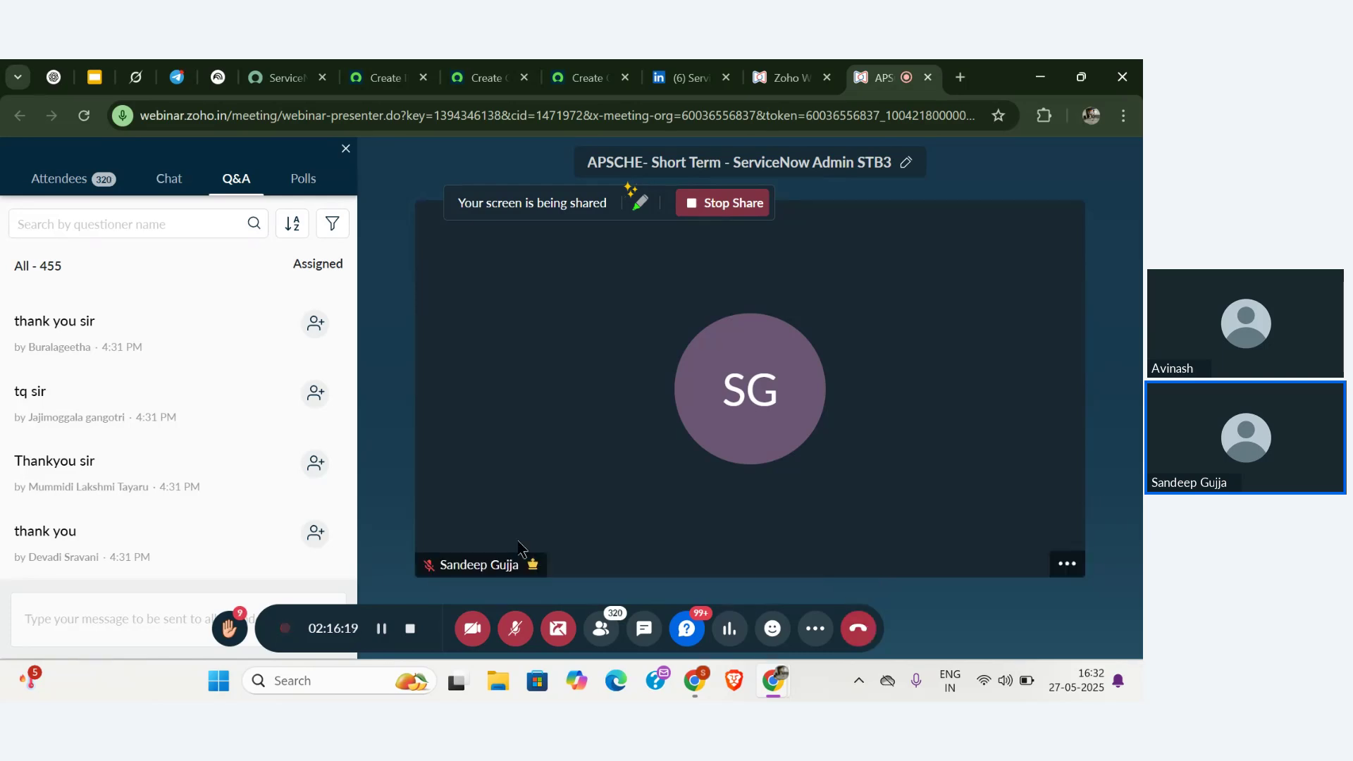
scroll(260, 475, "down", 3)
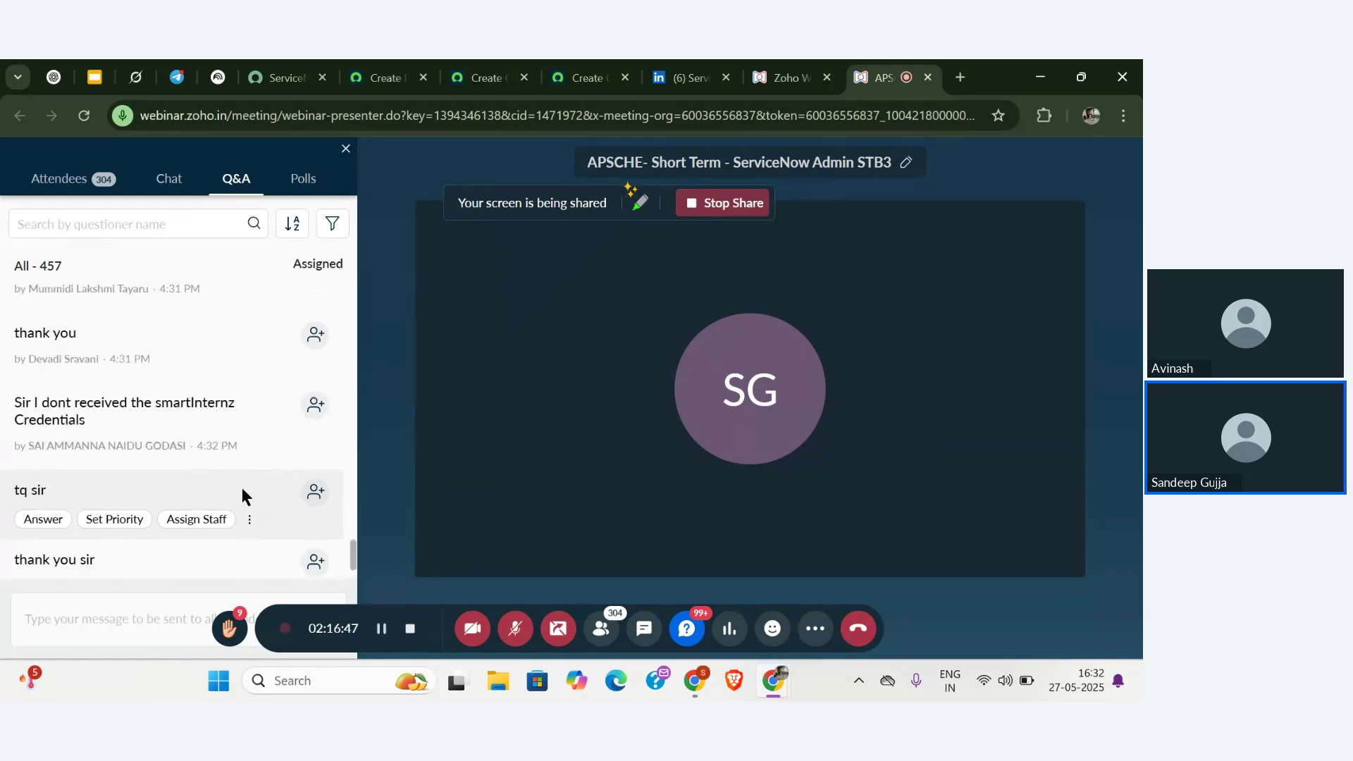
- Send the message "Thank you all for joining" to everyone through the webinar Q&A
left_click(145, 626)
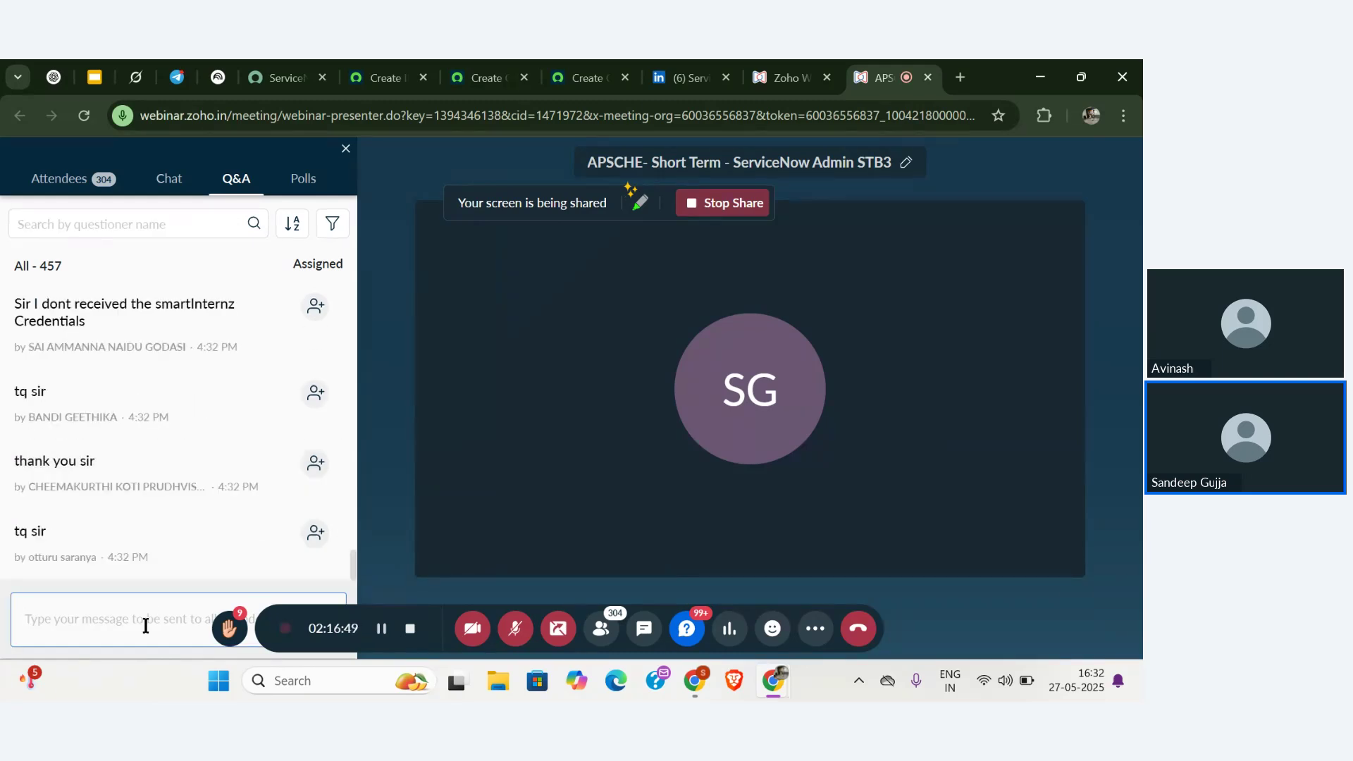
type("Ta")
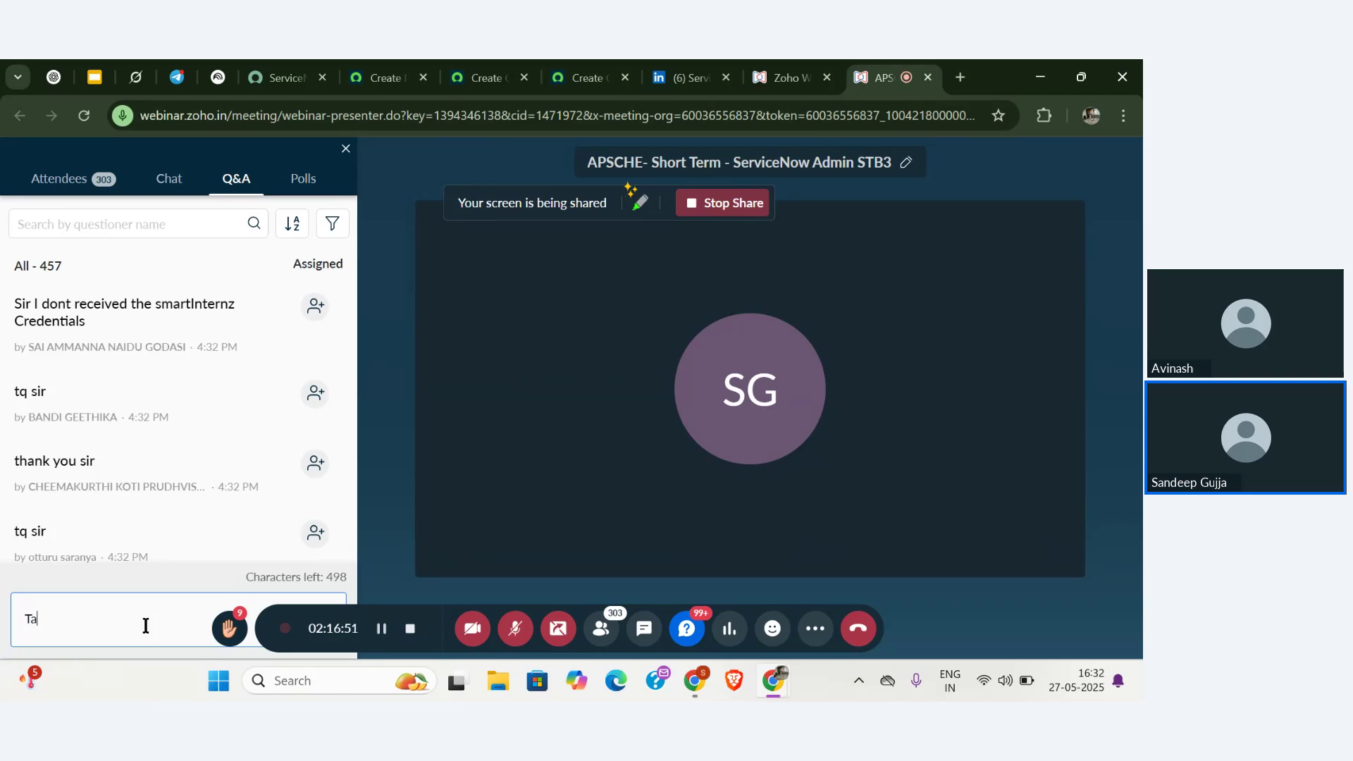
key("BackSpace")
type("hank you All for joining")
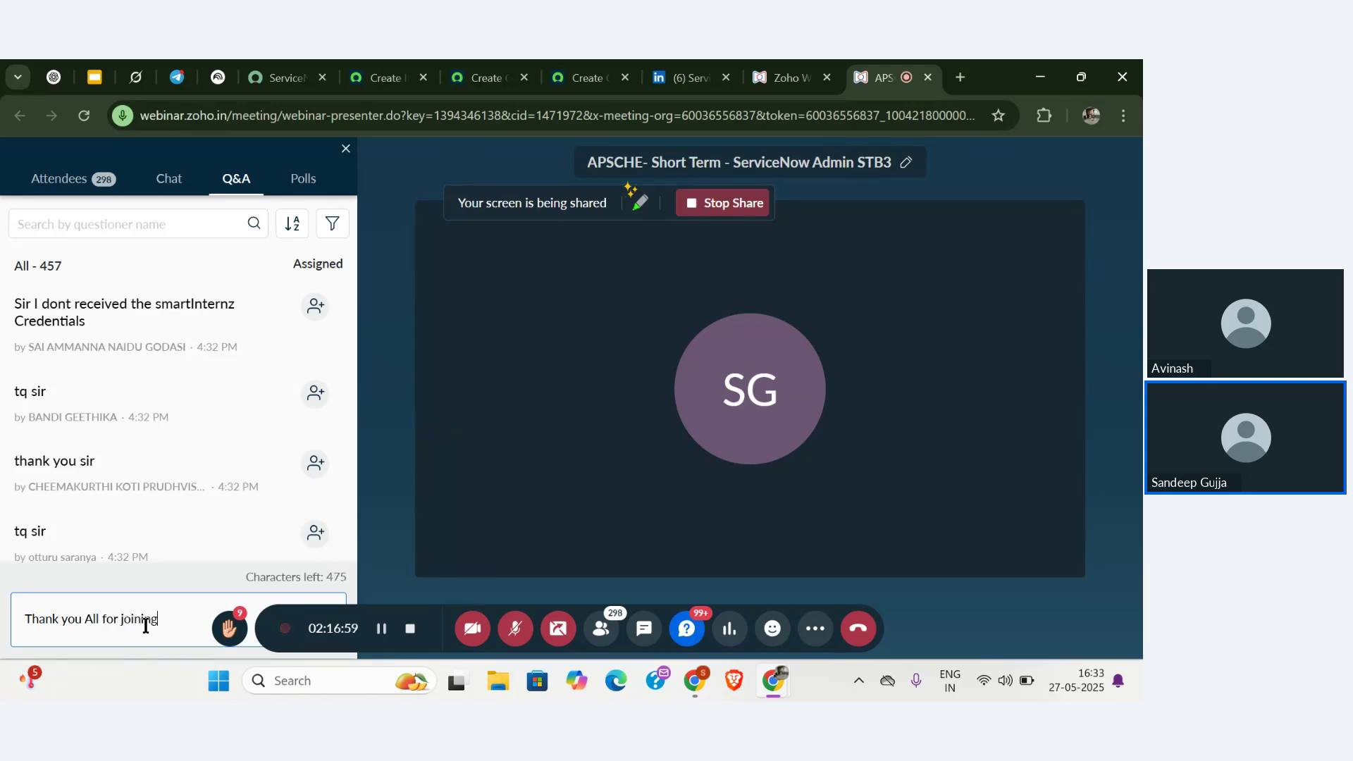
left_click(87, 616)
key("BackSpace")
type("a")
left_click(161, 626)
key("Return")
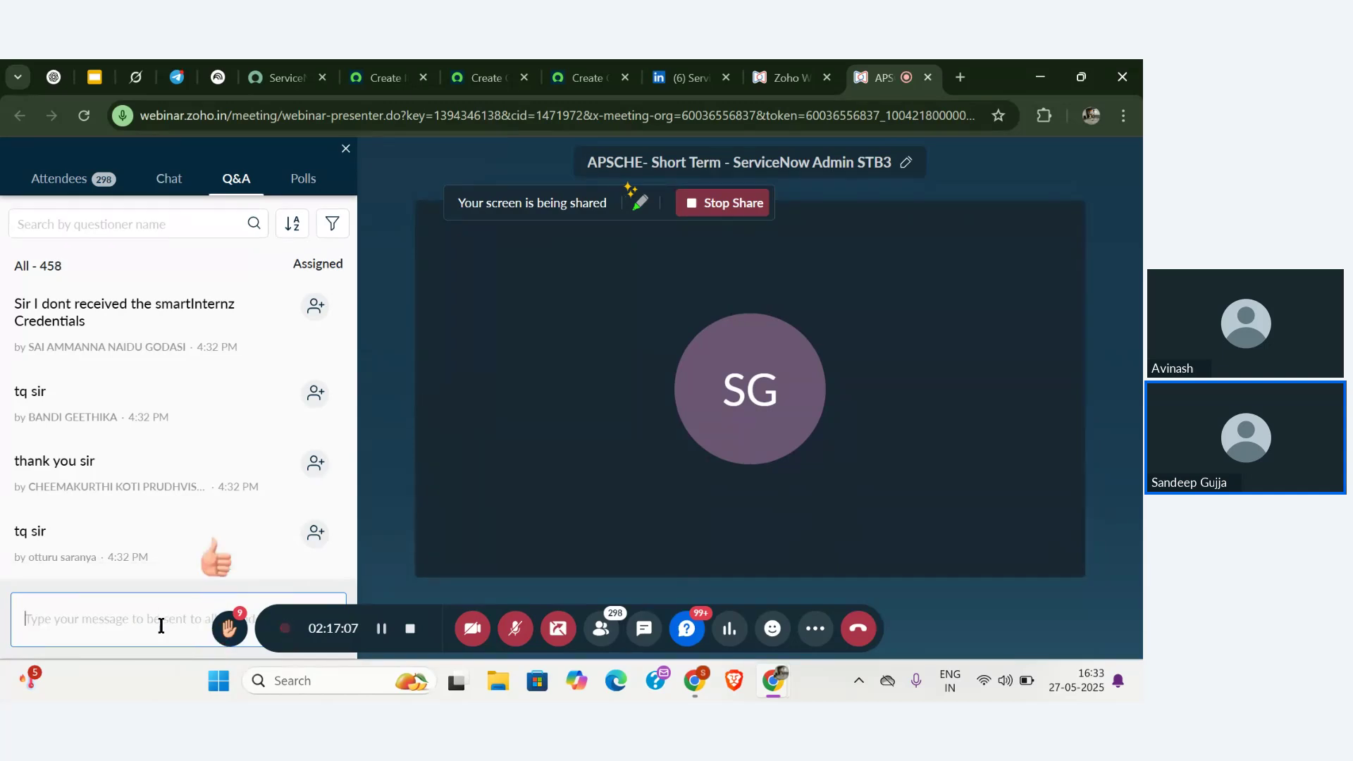
mouse_move(175, 495)
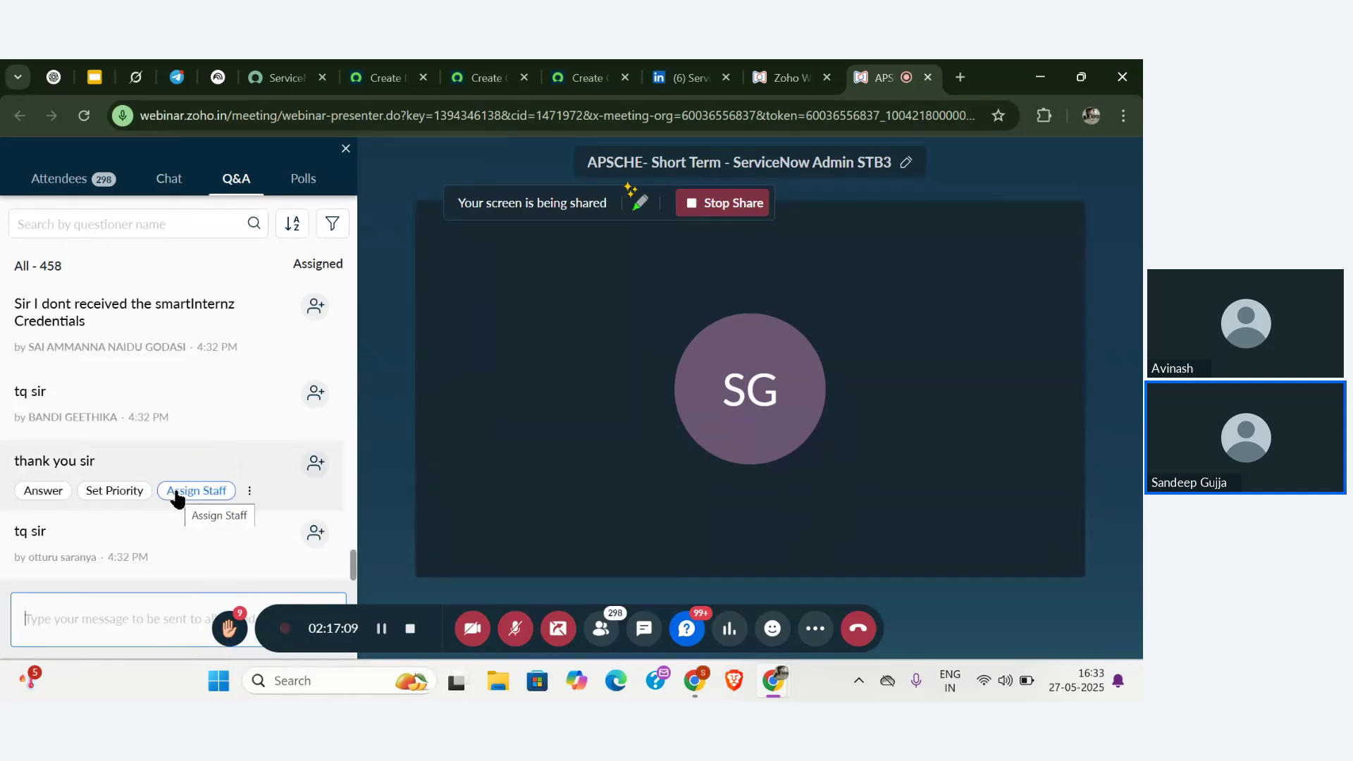